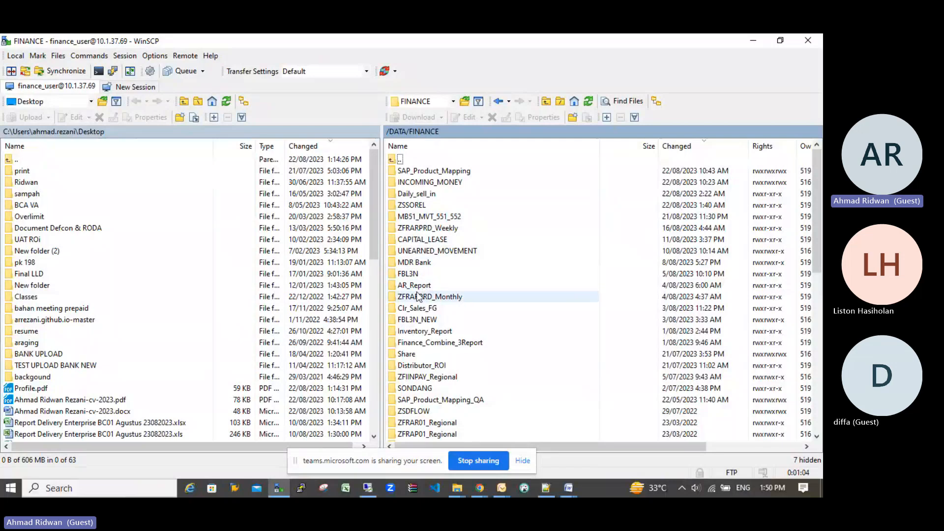
# Open the Finance_Combine_3Report folder in the server's FINANCE directory.
pyautogui.doubleClick(426, 343)
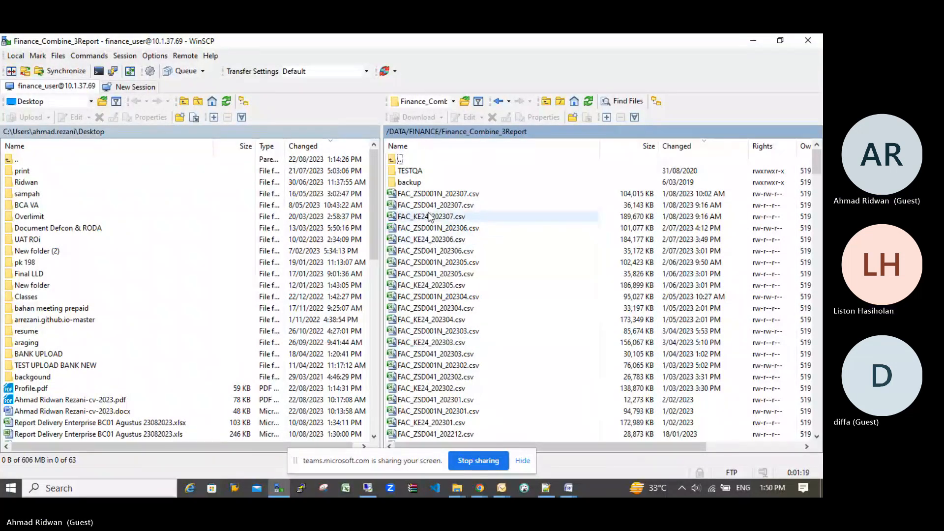
# Switch to Navicat on the remote desktop, view the Data_Sell_In_202307 table of db_recon_prepaid, and close it again.
pyautogui.click(369, 486)
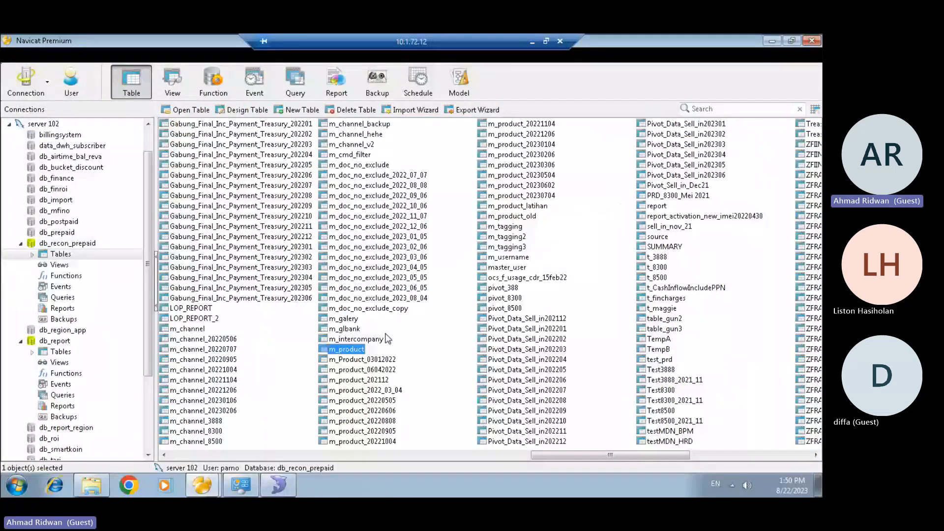
pyautogui.hscroll(-10, 585, 269)
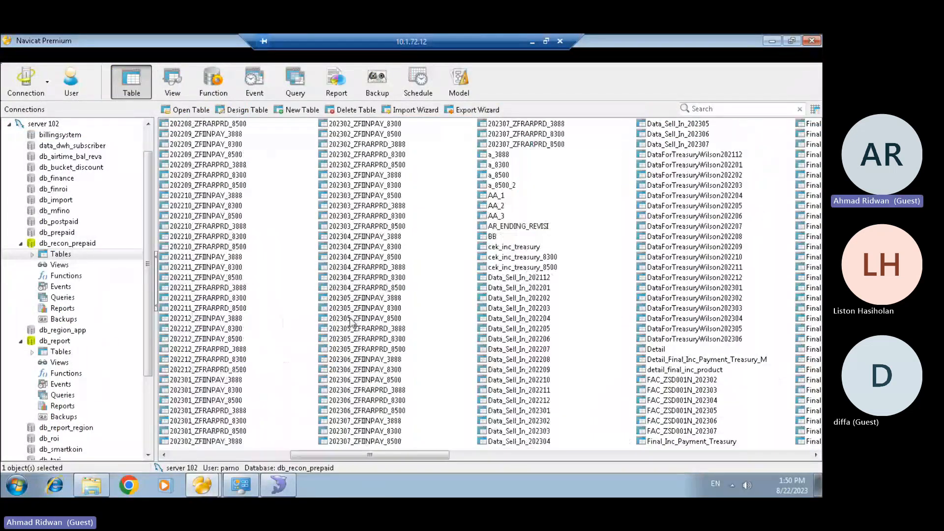
pyautogui.click(677, 144)
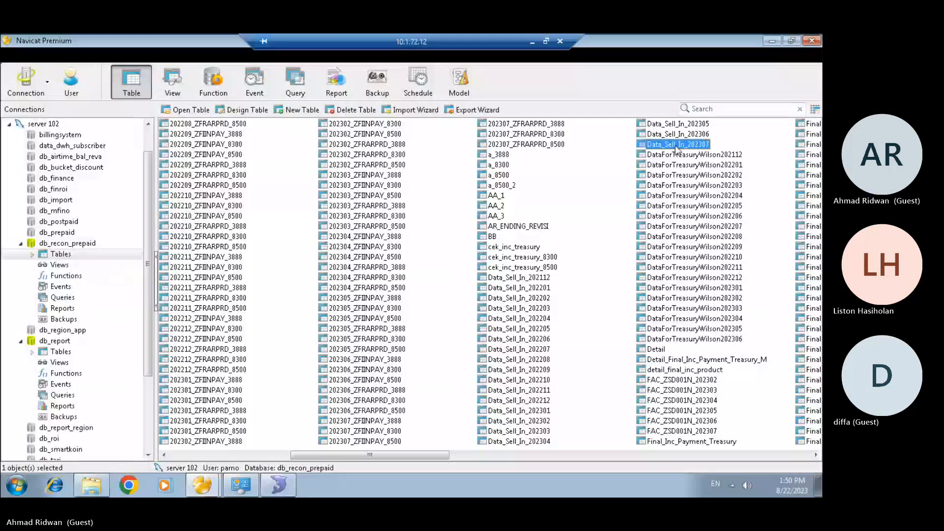
pyautogui.doubleClick(677, 144)
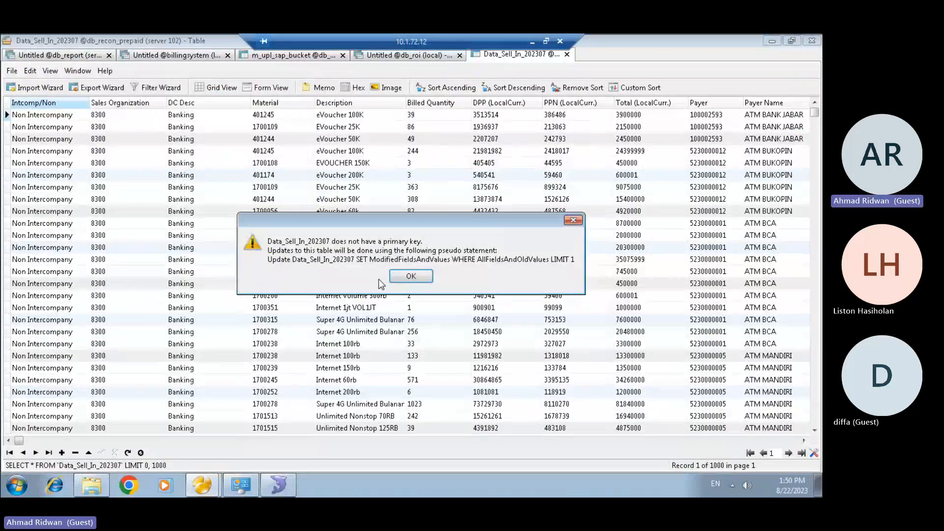
pyautogui.click(392, 278)
pyautogui.click(567, 54)
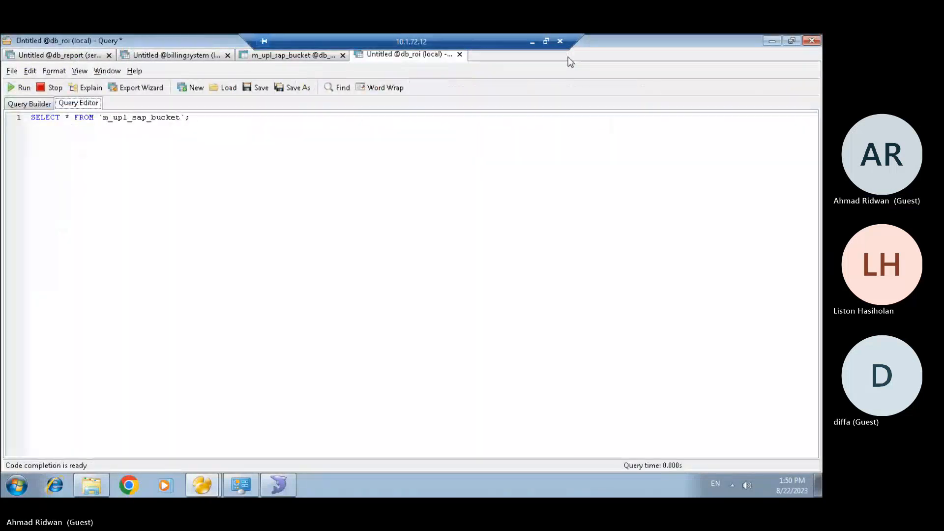
pyautogui.click(768, 41)
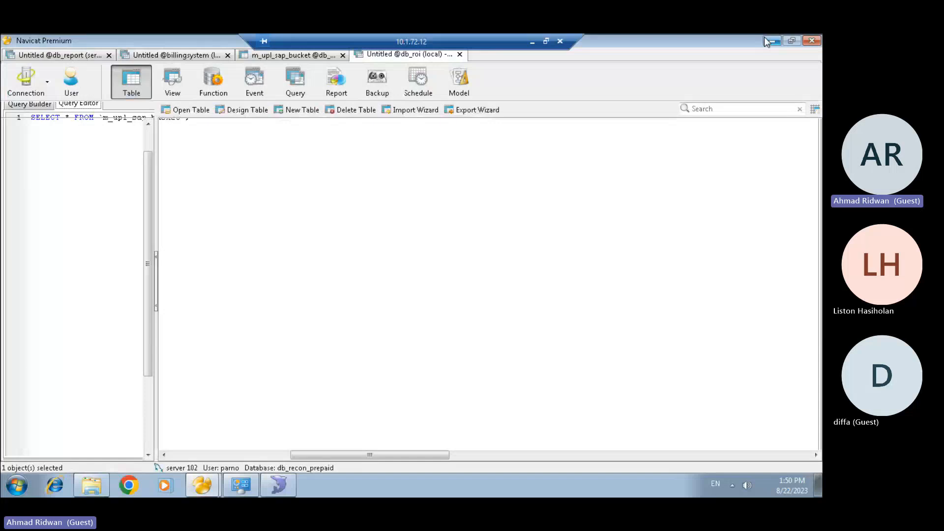
# Locate and select the FAC_ZSD001N_202307 table among the db_recon_prepaid tables.
pyautogui.moveTo(320, 455); pyautogui.dragTo(409, 447)
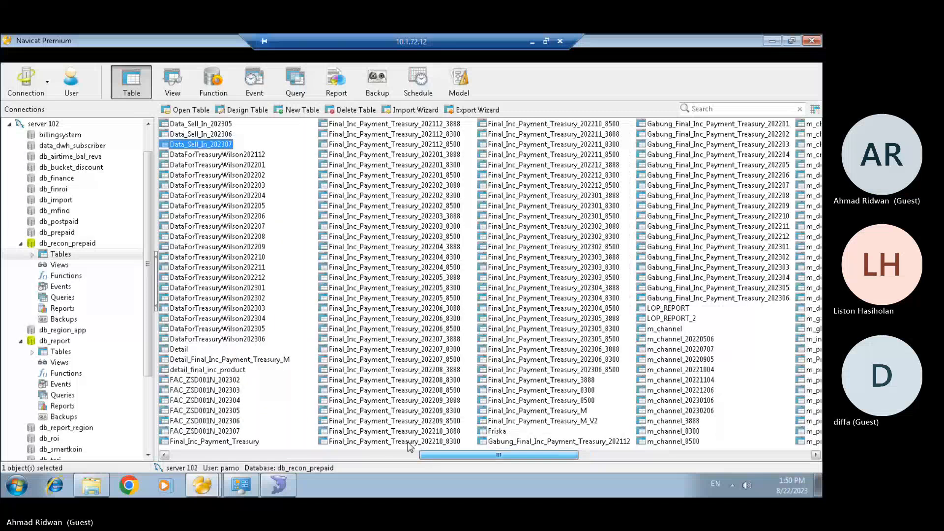
pyautogui.scroll(3, 410, 446)
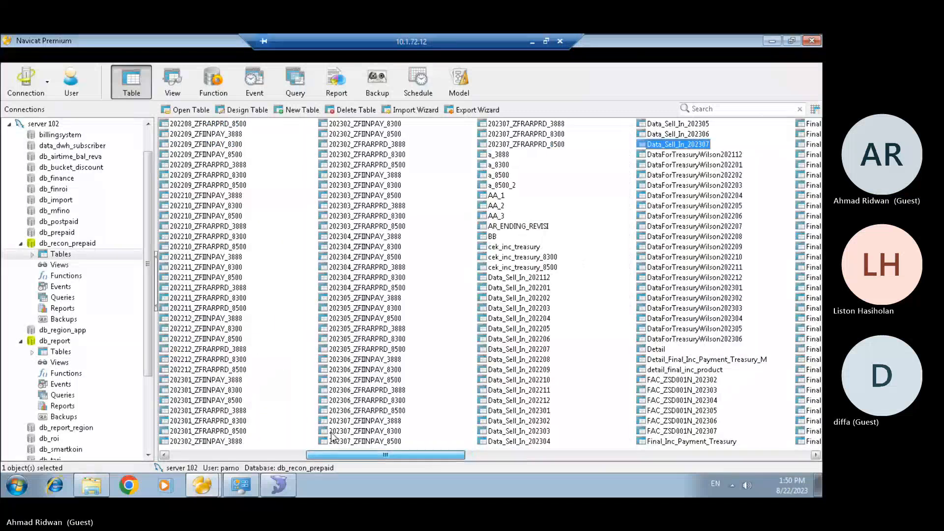
pyautogui.scroll(-1, 331, 435)
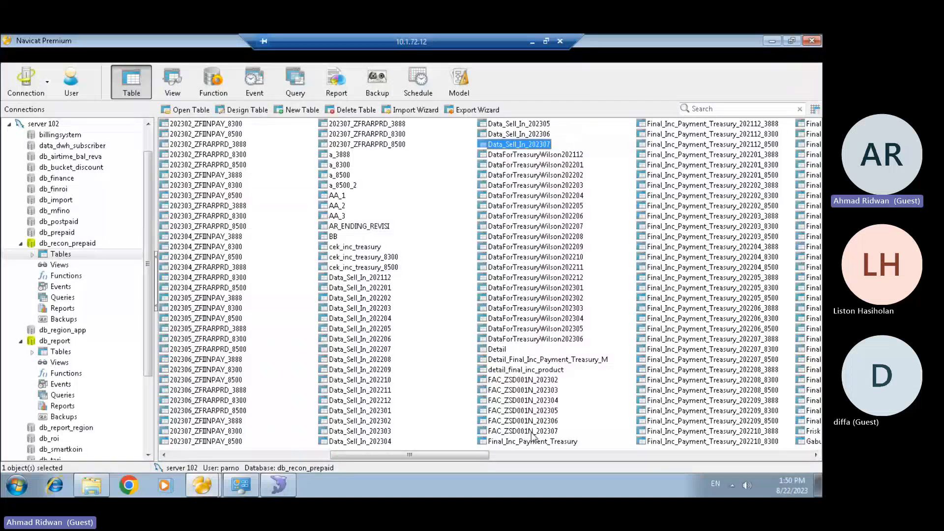
pyautogui.click(532, 433)
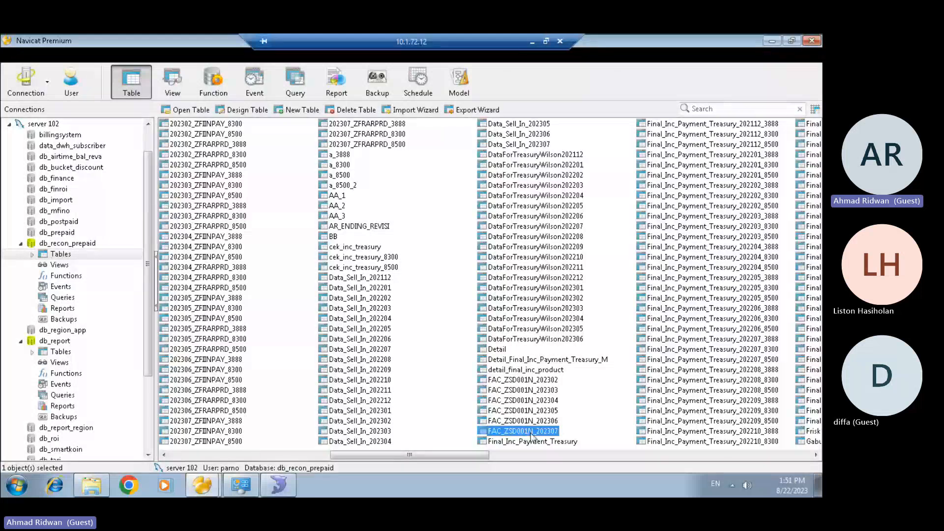
# Return to WinSCP and select the FAC_ZSD001N_202307.csv file in the server's Finance_Combine_3Report folder.
pyautogui.click(530, 42)
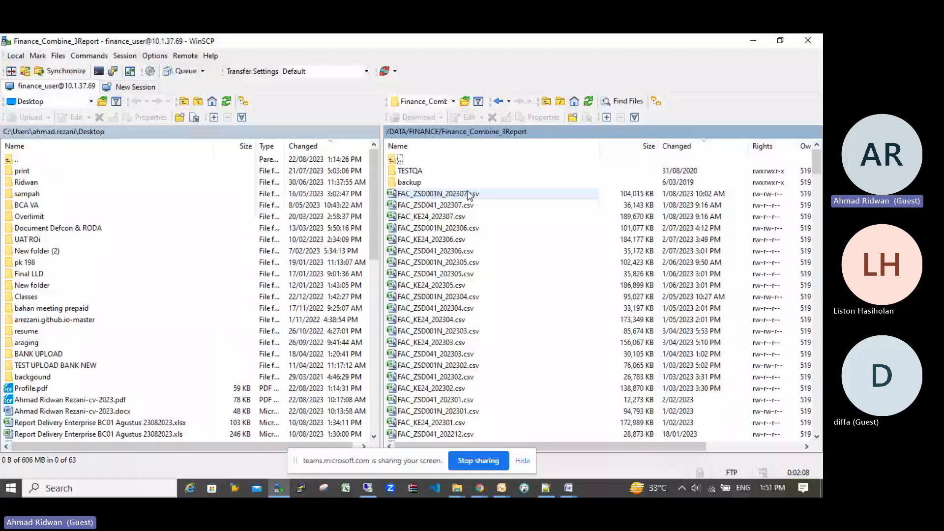
pyautogui.click(437, 195)
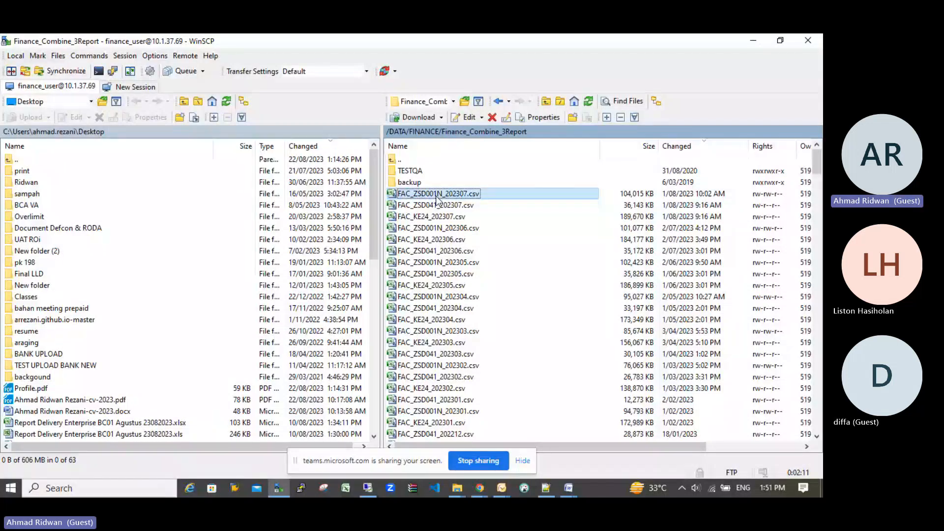
pyautogui.click(451, 220)
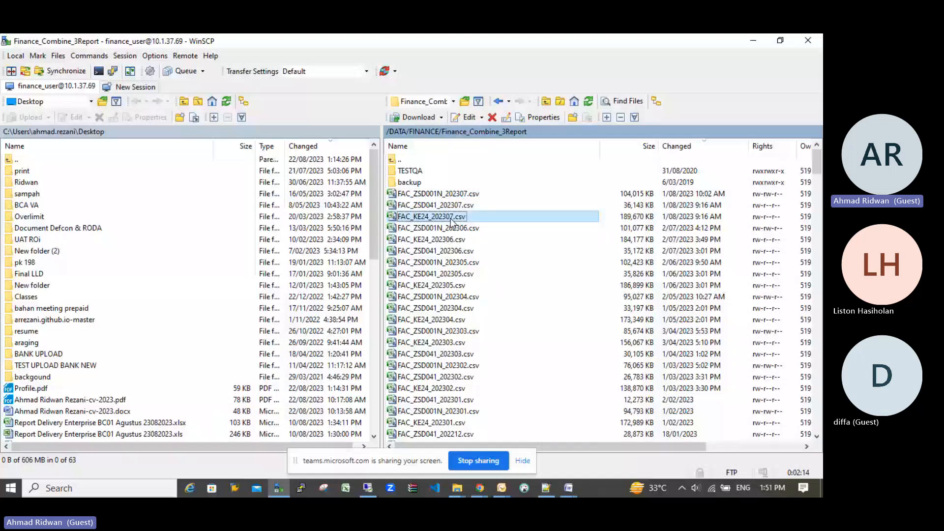
pyautogui.click(510, 193)
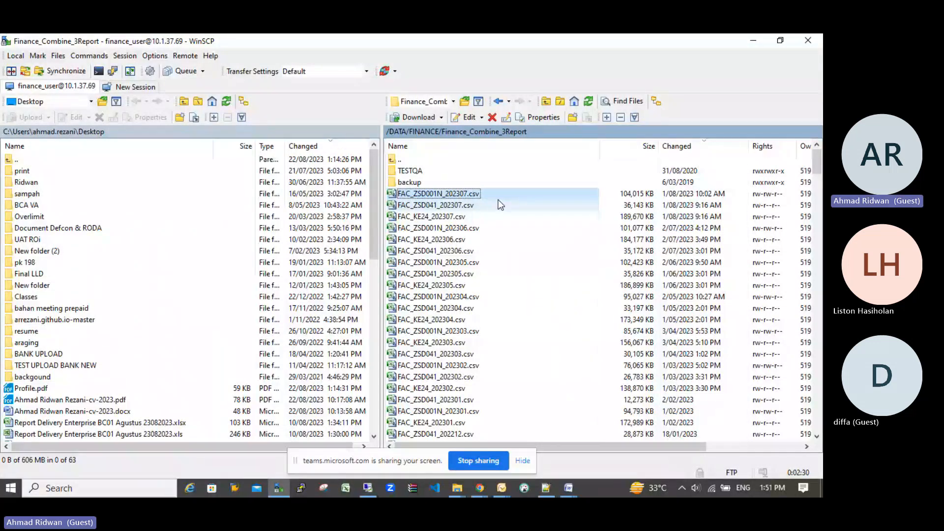
pyautogui.click(473, 195)
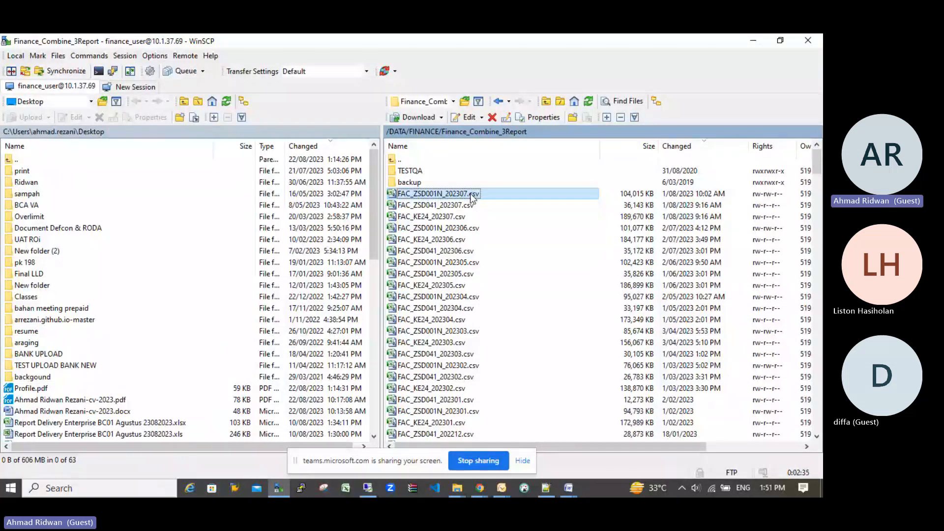
pyautogui.rightClick(473, 196)
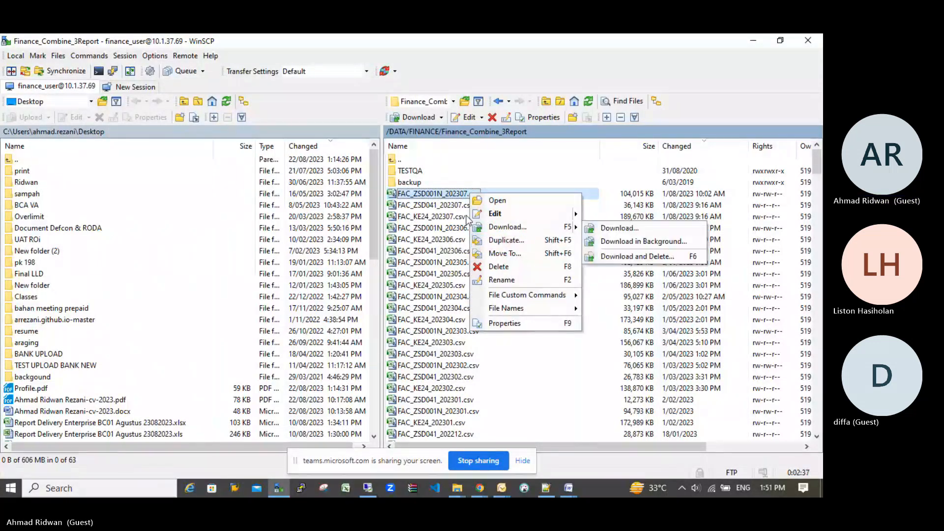
pyautogui.click(458, 193)
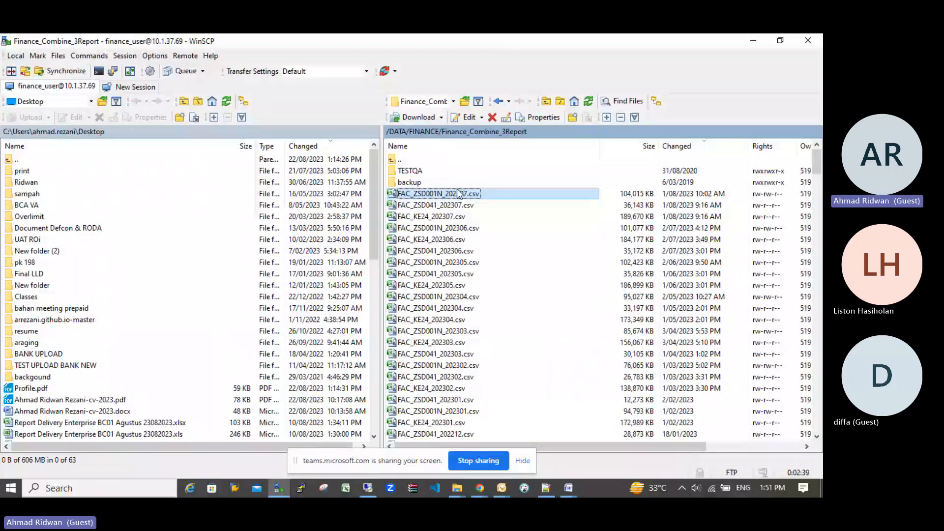
# Check the 07.Juli2023 folder of detail_report in File Explorer and return to WinSCP.
pyautogui.moveTo(457, 488)
pyautogui.click(316, 442)
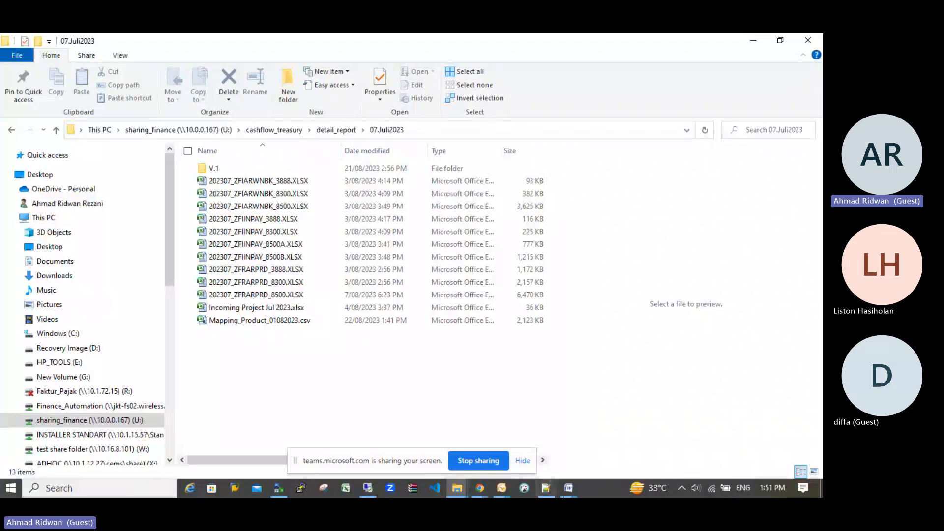
pyautogui.click(285, 491)
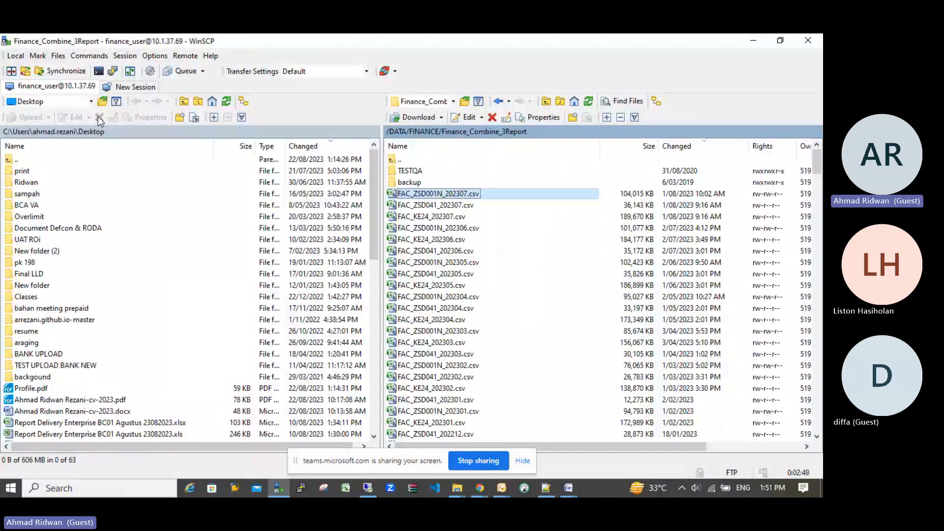
# Set the local directory to the 07.Juli2023 folder under cashflow_treasury\detail_report on the sharing_finance drive (U:).
pyautogui.click(91, 101)
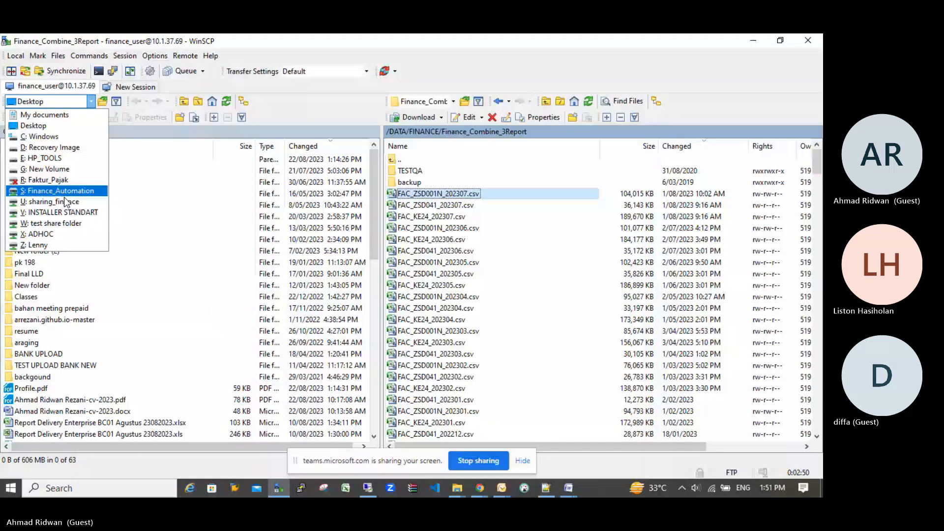
pyautogui.click(67, 205)
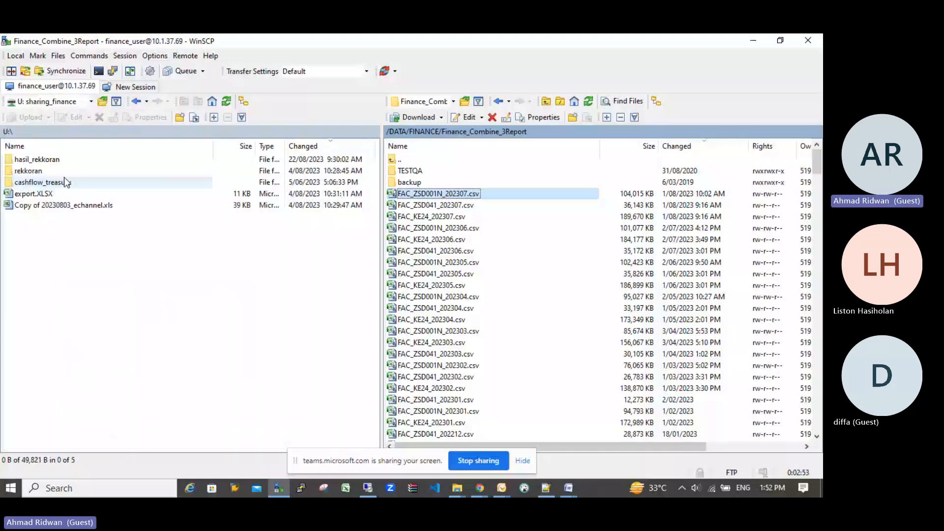
pyautogui.click(65, 160)
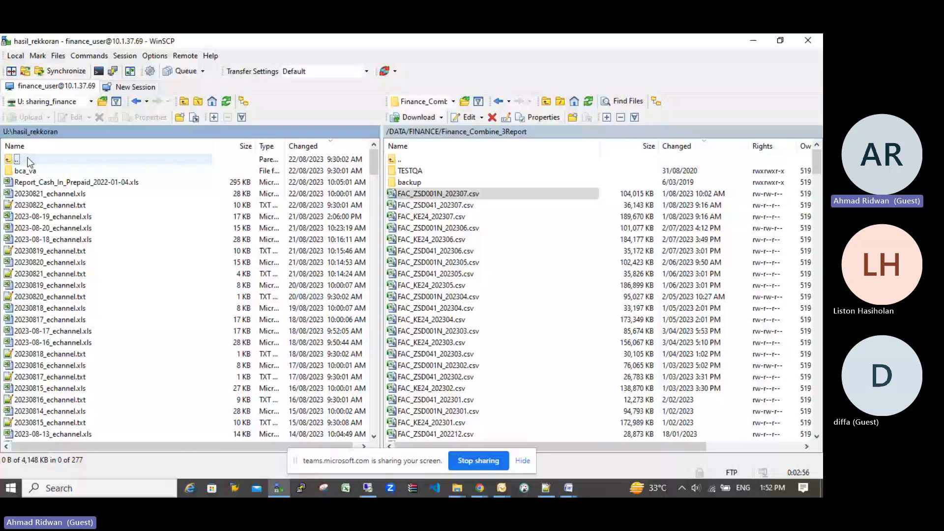
pyautogui.doubleClick(27, 159)
pyautogui.doubleClick(51, 174)
pyautogui.doubleClick(50, 174)
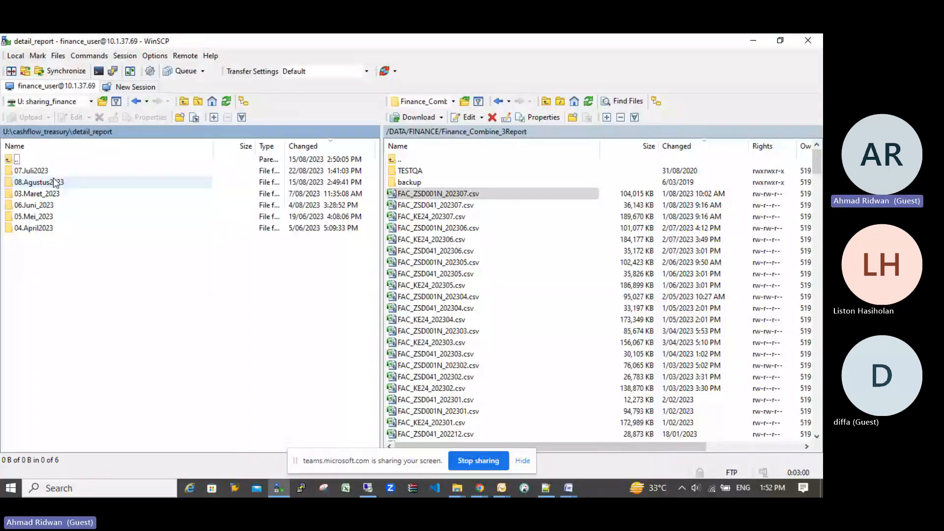
pyautogui.doubleClick(51, 172)
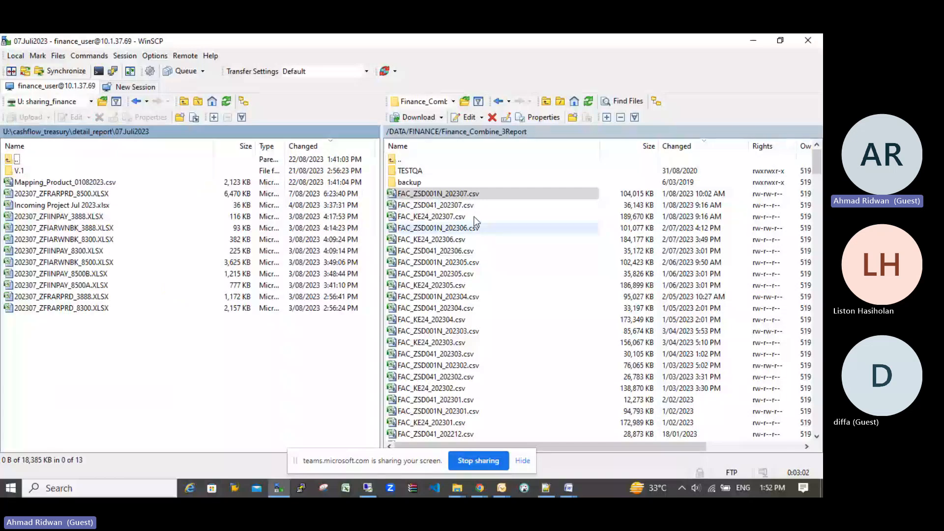
# Download FAC_ZSD001N_202307.csv from the server into the local 07.Juli2023 folder as a background transfer.
pyautogui.moveTo(442, 194); pyautogui.dragTo(148, 299)
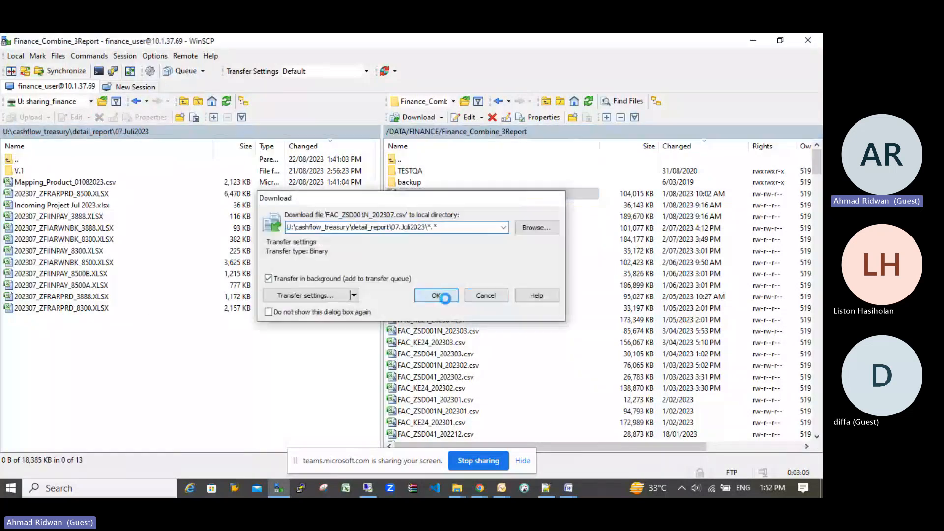
pyautogui.click(445, 298)
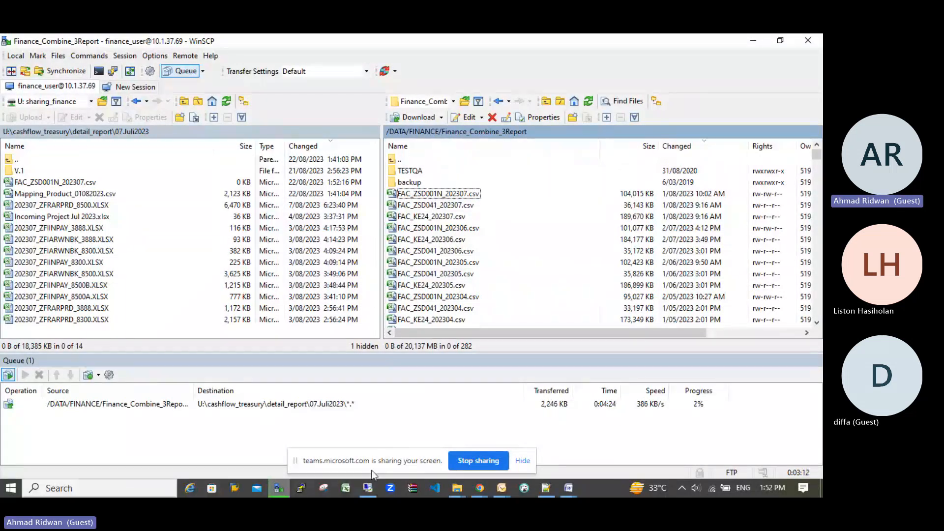
# Switch to Navicat on the remote desktop and copy the FAC_ZSD001N_202307 table within db_recon_prepaid, structure only.
pyautogui.click(368, 488)
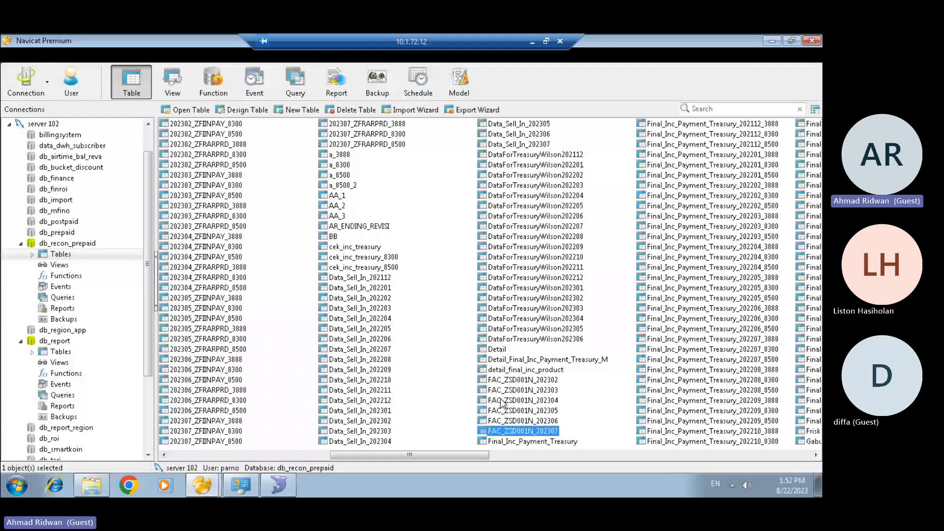
pyautogui.moveTo(472, 455); pyautogui.dragTo(494, 456)
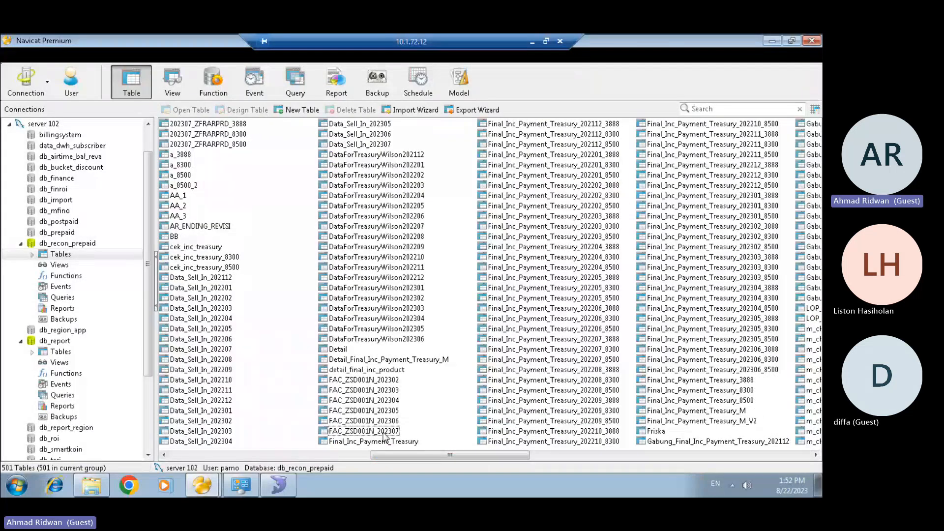
pyautogui.click(386, 432)
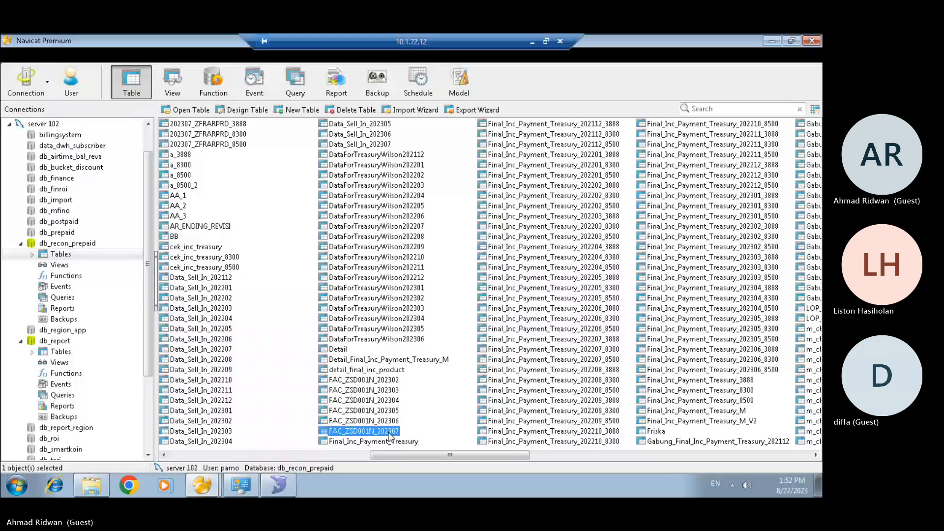
pyautogui.moveTo(389, 435); pyautogui.dragTo(433, 422)
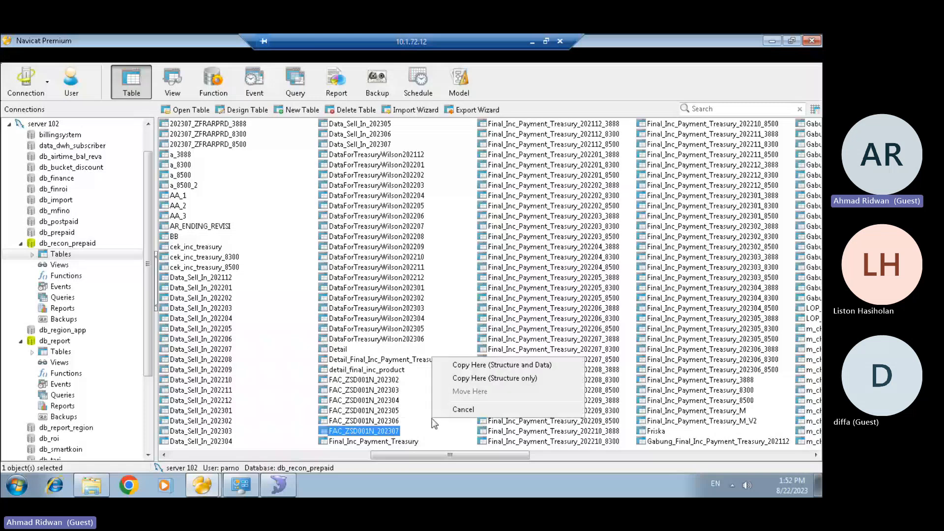
pyautogui.click(467, 382)
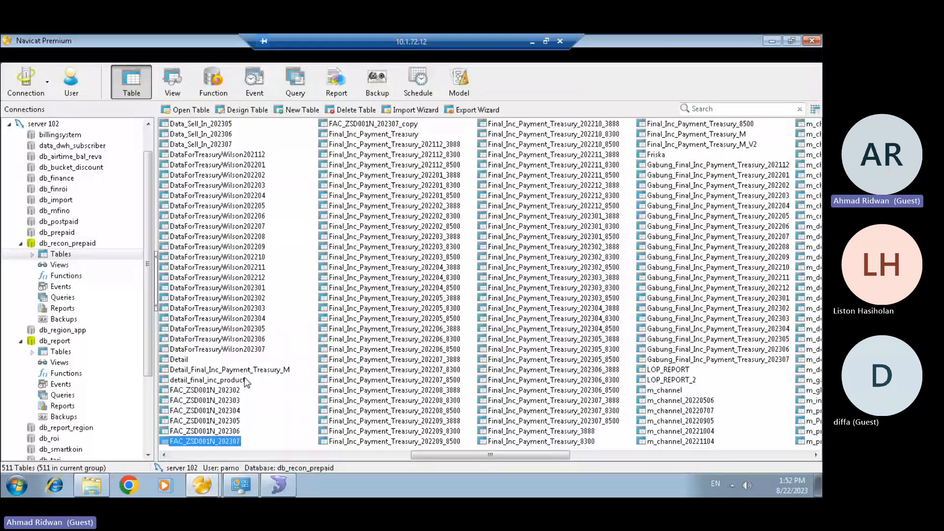
# Rename the FAC_ZSD001N_202307_copy table to FAC_ZSD001N_202308.
pyautogui.click(358, 126)
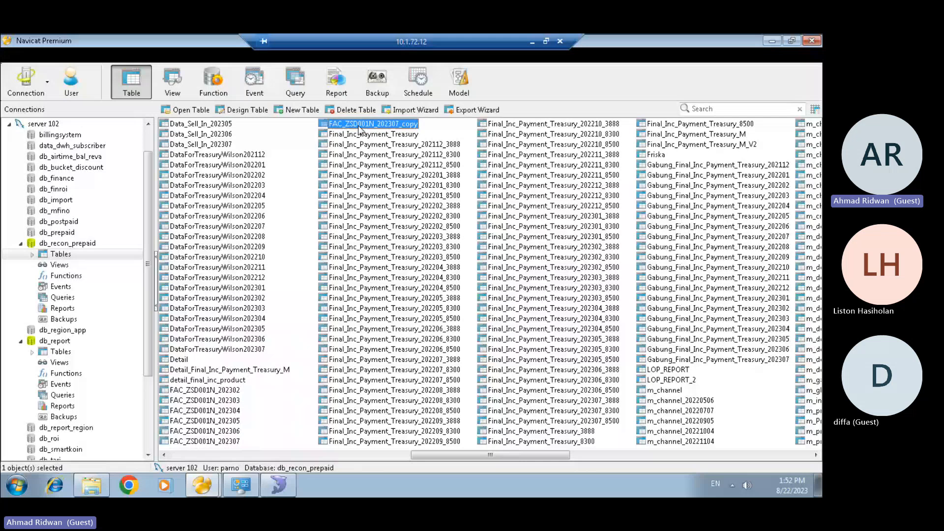
pyautogui.rightClick(410, 126)
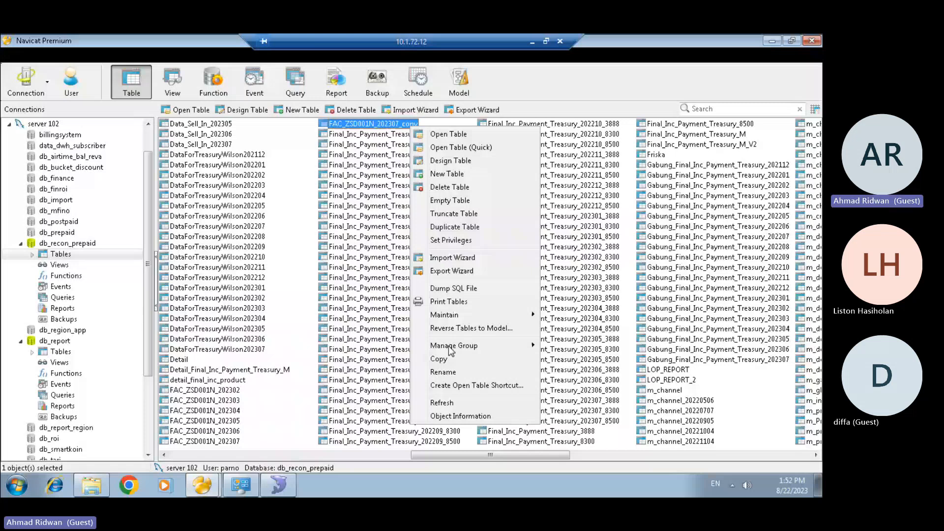
pyautogui.click(443, 371)
pyautogui.moveTo(396, 124); pyautogui.dragTo(424, 125)
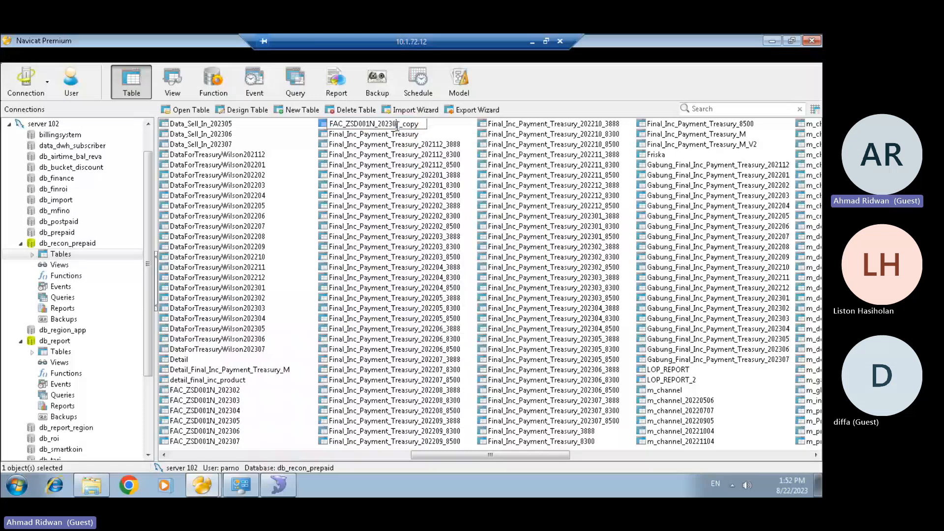
pyautogui.write('8')
pyautogui.press('Return')
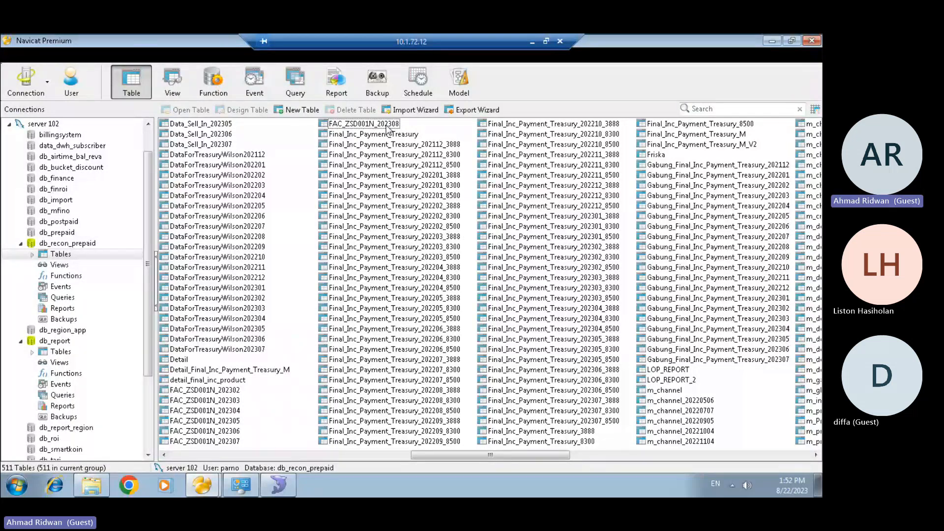
pyautogui.click(363, 125)
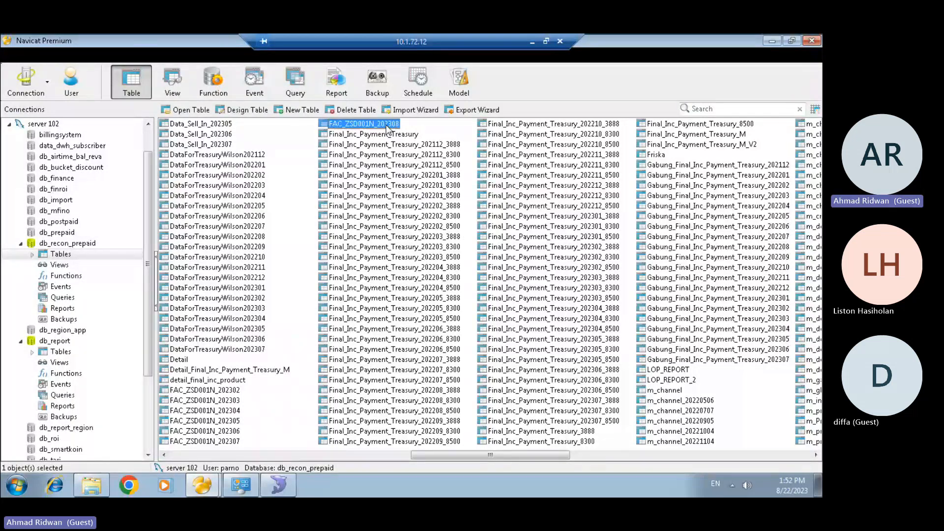
# Check the FAC_ZSD001N_202307.csv download in WinSCP and the 07.Juli2023 folder, and return to Navicat on the remote desktop.
pyautogui.click(532, 43)
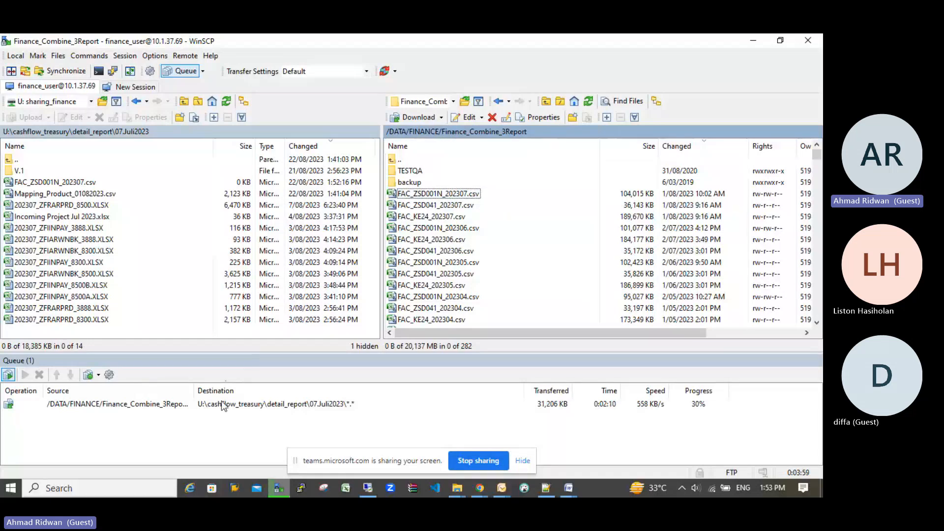
pyautogui.click(753, 42)
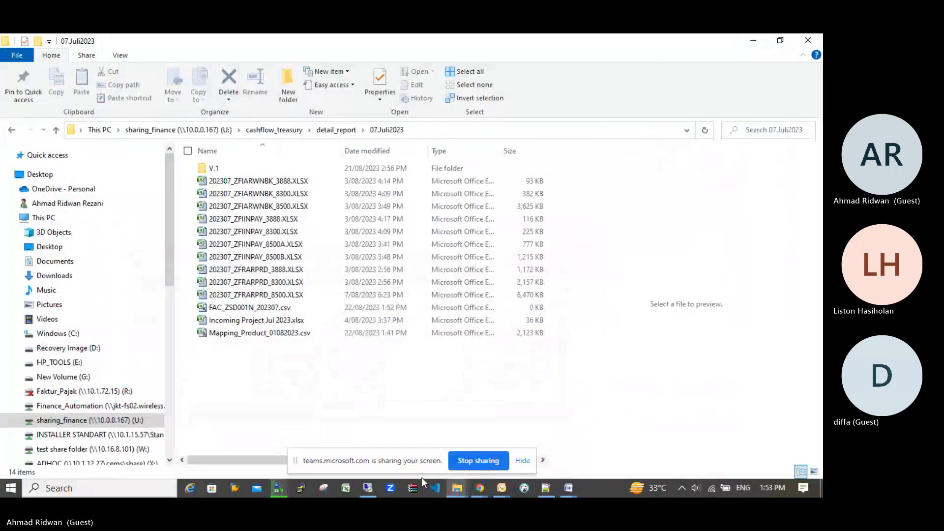
pyautogui.click(375, 492)
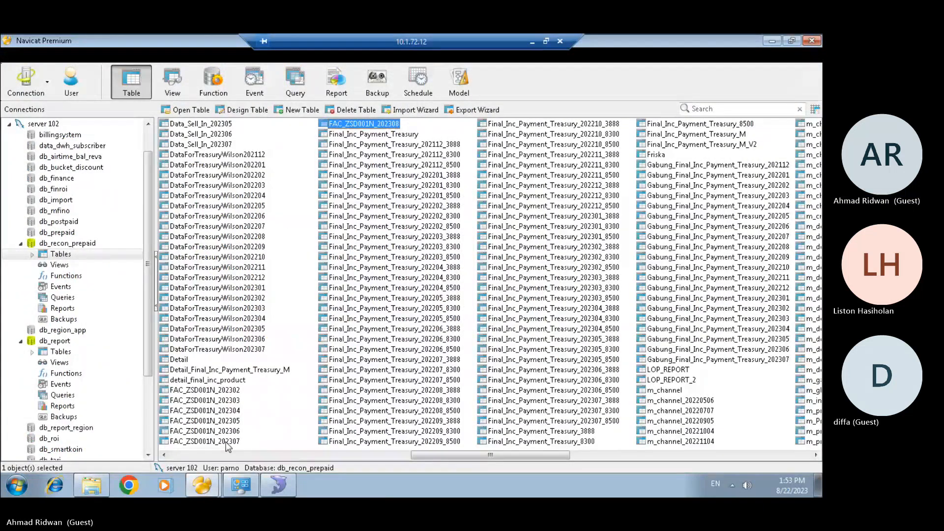
pyautogui.doubleClick(355, 126)
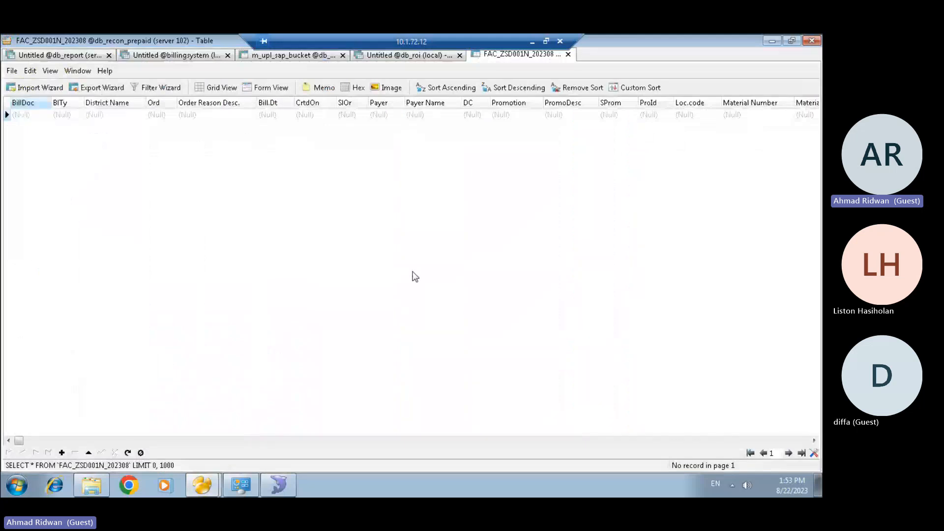
pyautogui.click(47, 88)
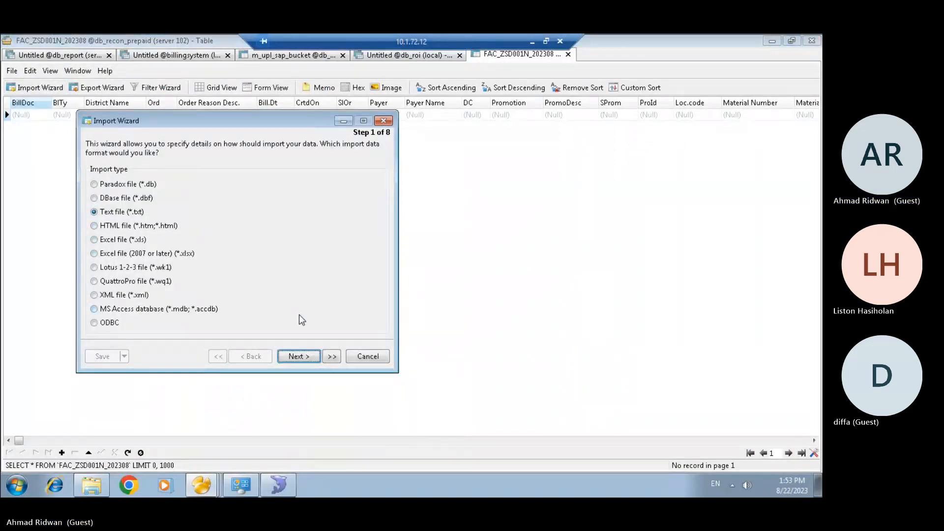
pyautogui.click(320, 357)
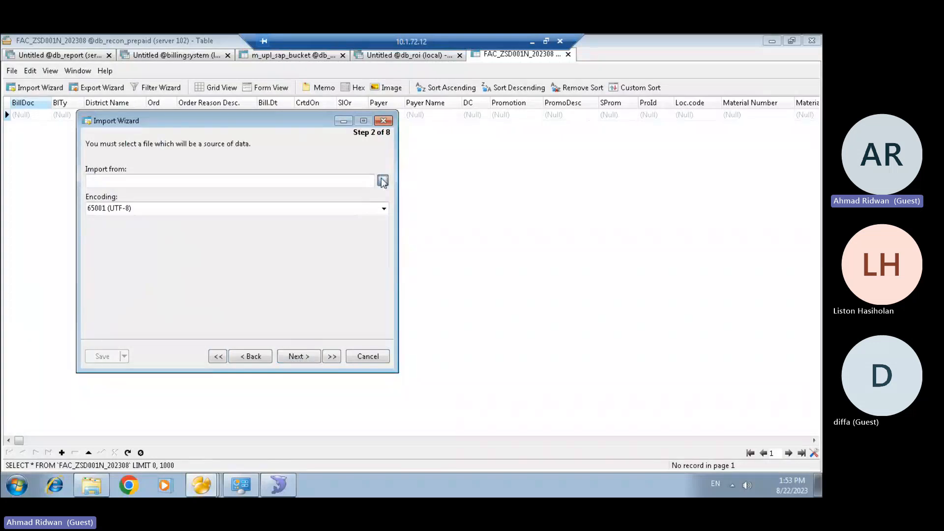
pyautogui.click(383, 180)
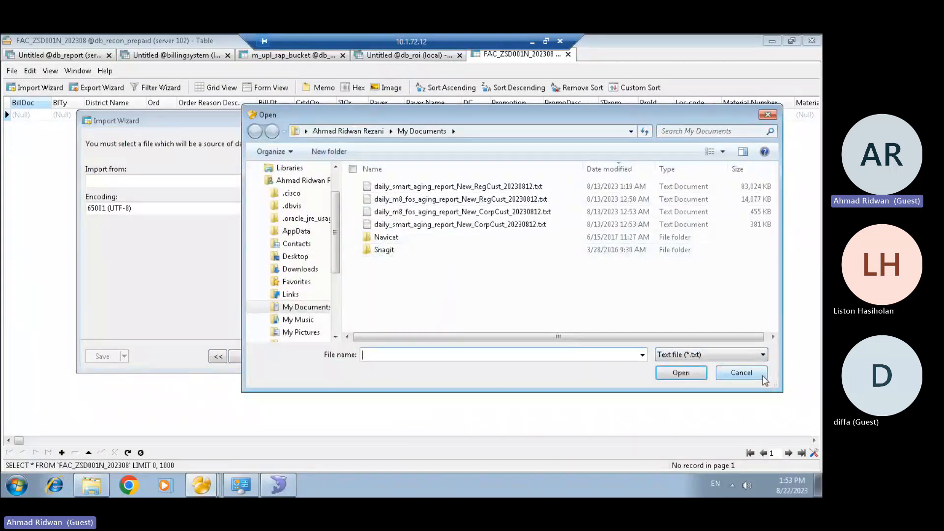
pyautogui.click(741, 373)
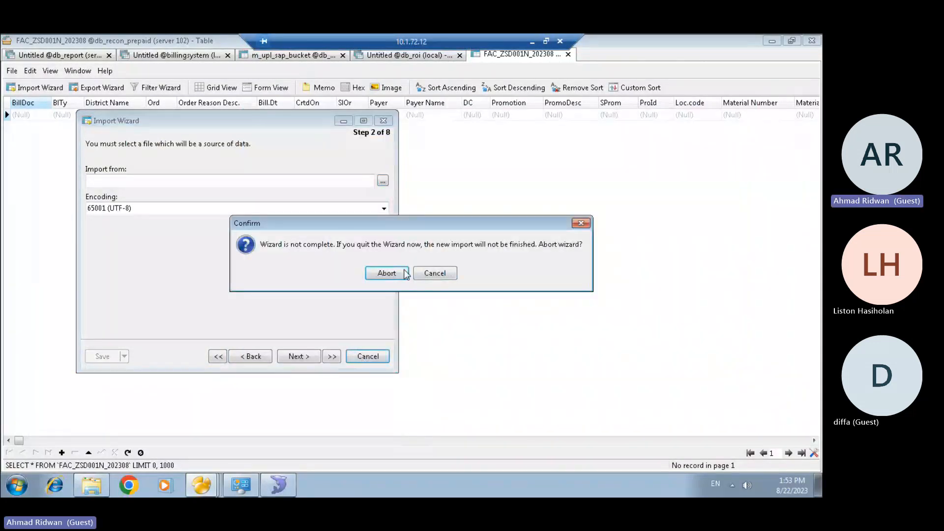
pyautogui.click(402, 272)
pyautogui.click(568, 54)
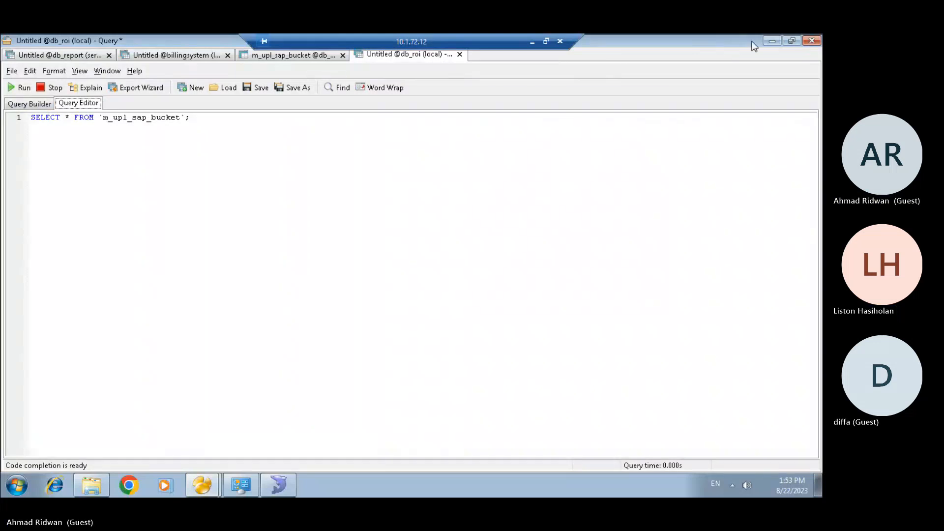
# Open the FAC_ZSD001N_202307 table, examine its records across all the columns, and close it.
pyautogui.click(772, 41)
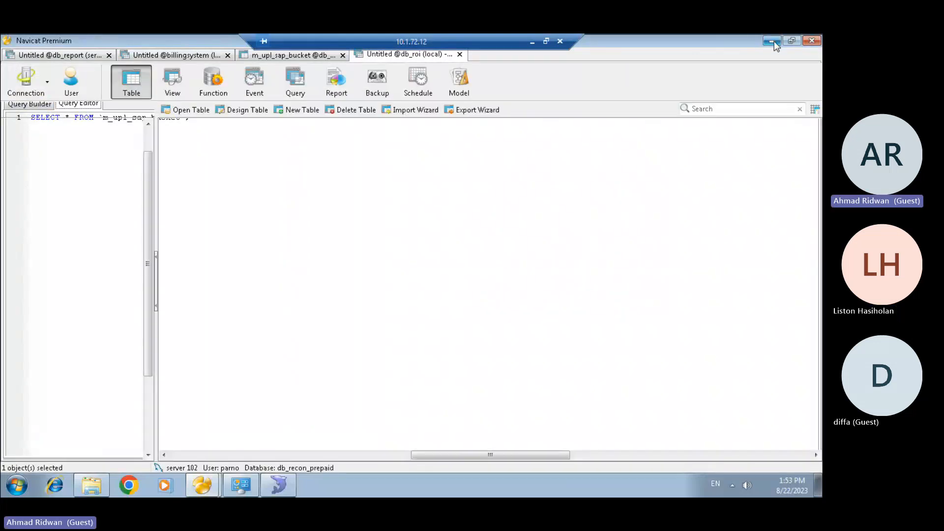
pyautogui.click(772, 41)
pyautogui.doubleClick(205, 441)
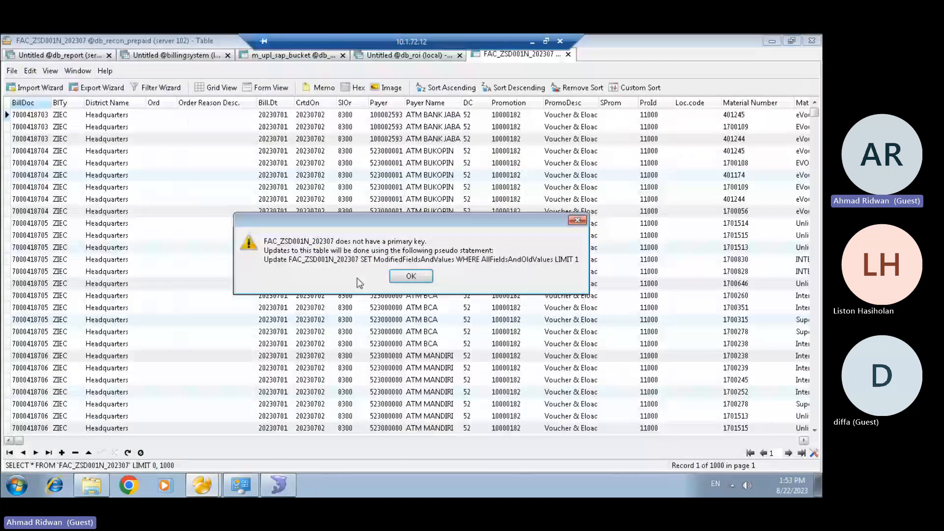
pyautogui.click(411, 276)
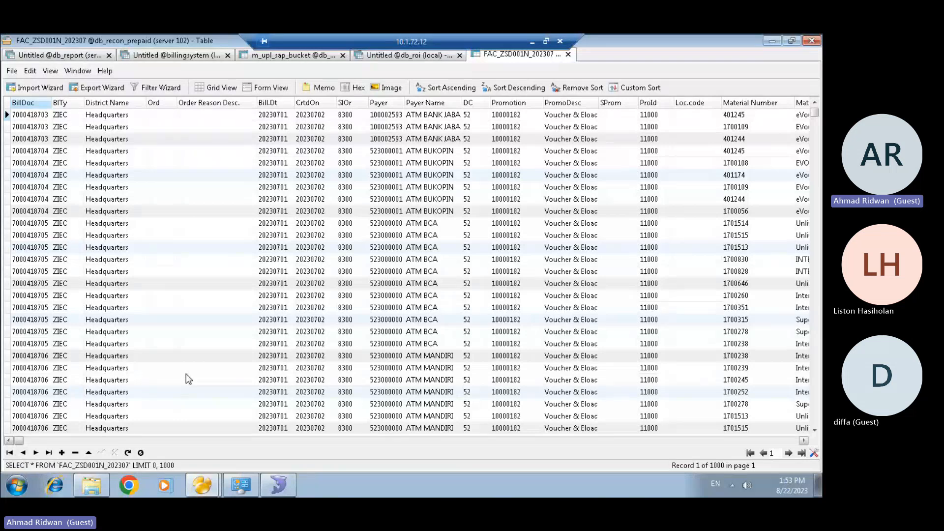
pyautogui.click(238, 440)
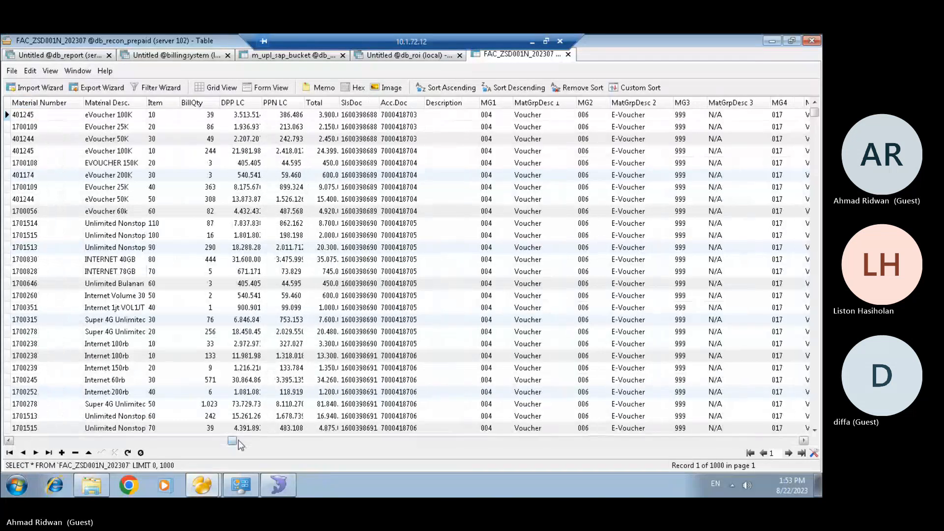
pyautogui.moveTo(239, 440); pyautogui.dragTo(12, 406)
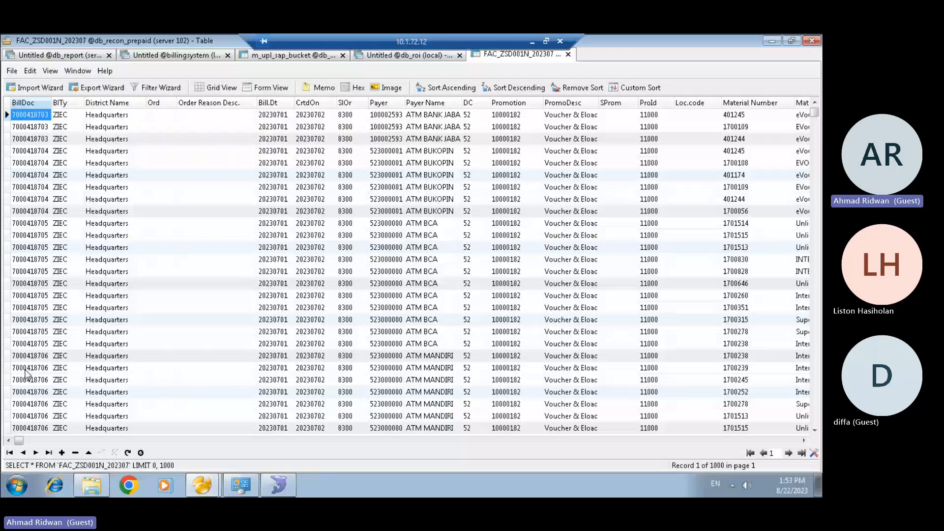
pyautogui.click(568, 54)
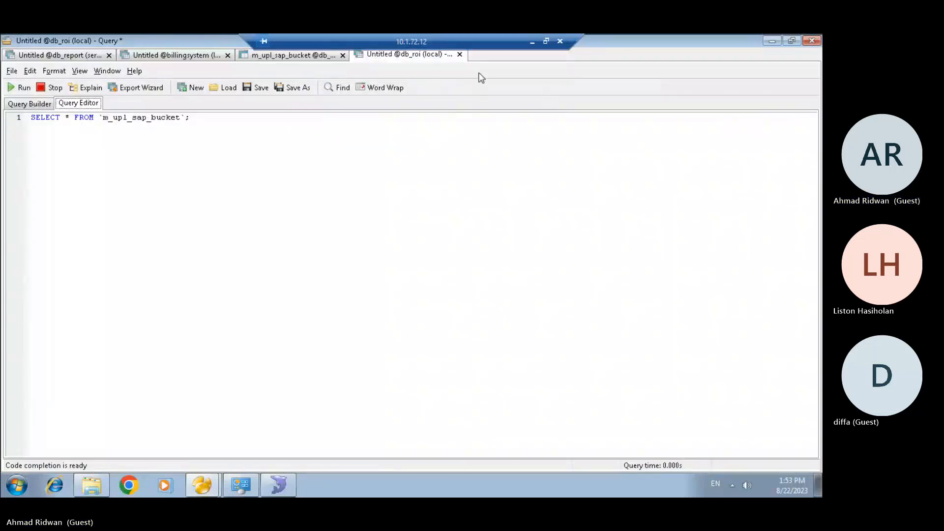
# Return to the db_recon_prepaid table list and start a new query on the FAC_ZSD001N_202307 table.
pyautogui.click(202, 485)
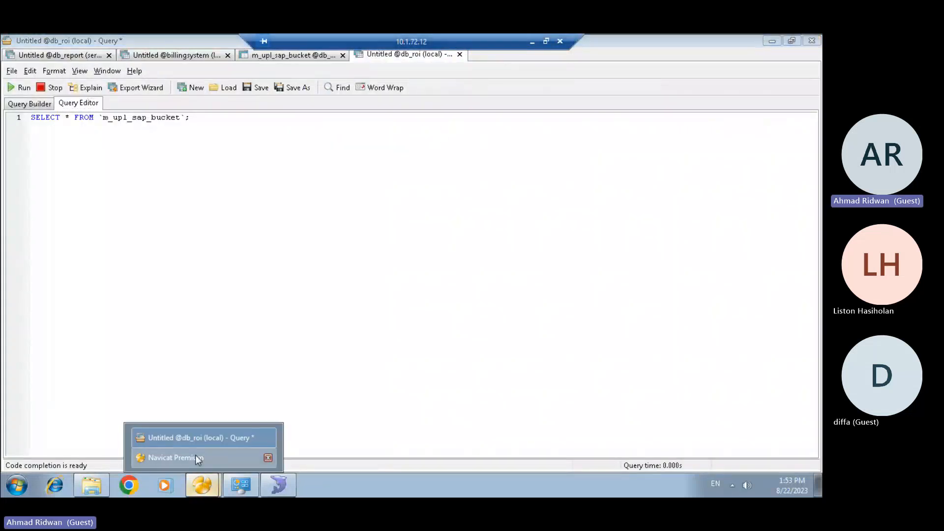
pyautogui.click(195, 455)
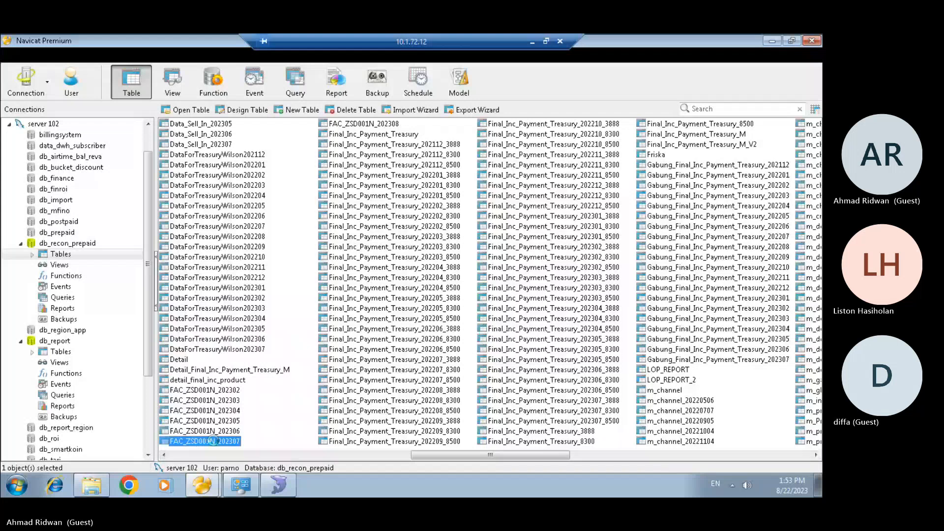
pyautogui.hotkey('ctrl', 'q')
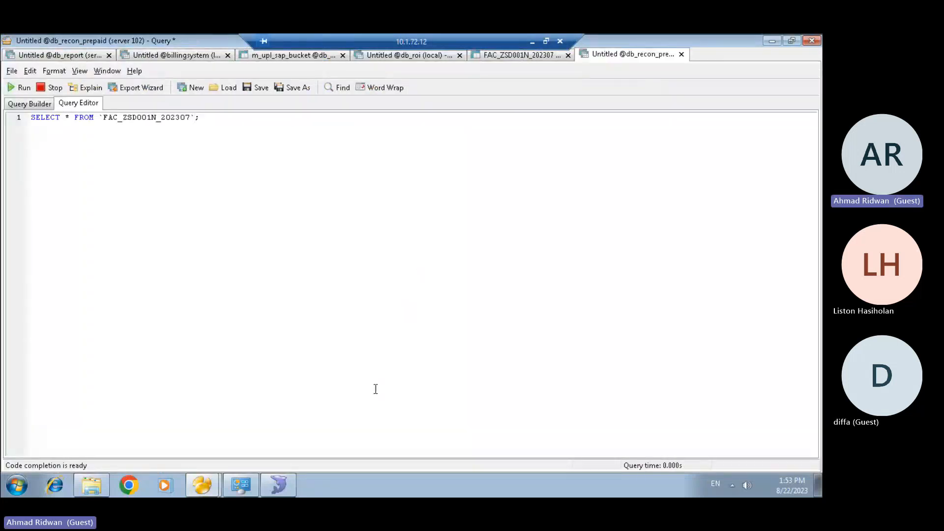
# Copy the Data_Sell_In_202307 create-and-insert statements from query cashflow.txt in Notepad++ and replace the new Navicat query's text with them.
pyautogui.click(532, 44)
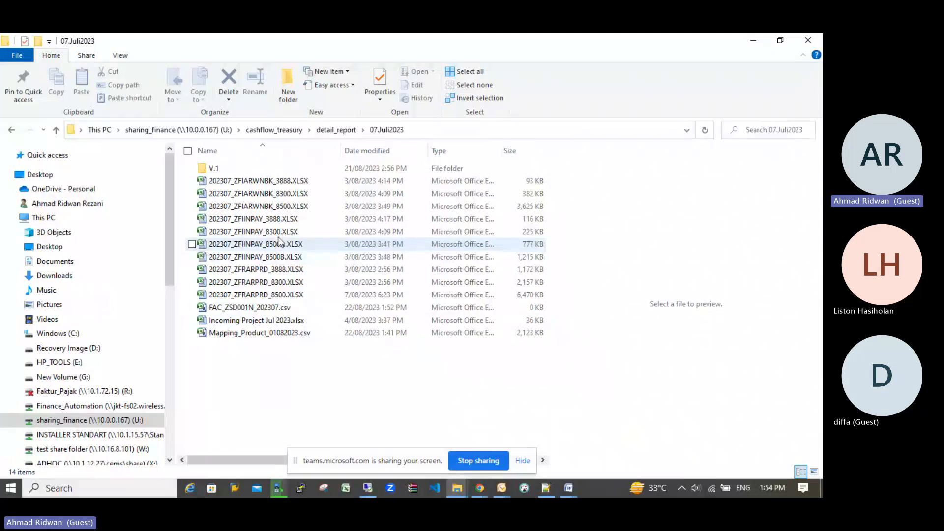
pyautogui.click(546, 488)
pyautogui.click(132, 215)
pyautogui.moveTo(132, 215); pyautogui.dragTo(2, 99)
pyautogui.hotkey('ctrl', 'c')
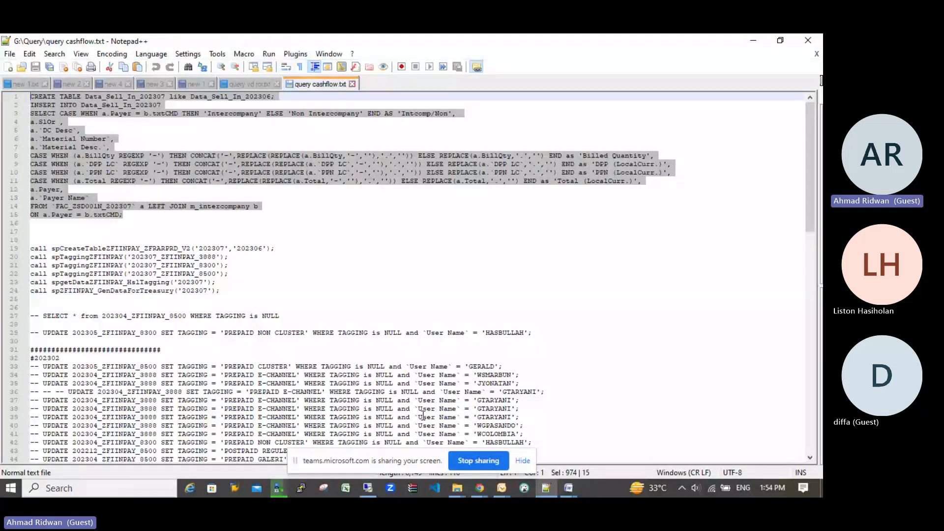
pyautogui.hotkey('alt', 'Tab')
pyautogui.hotkey('ctrl', 'a')
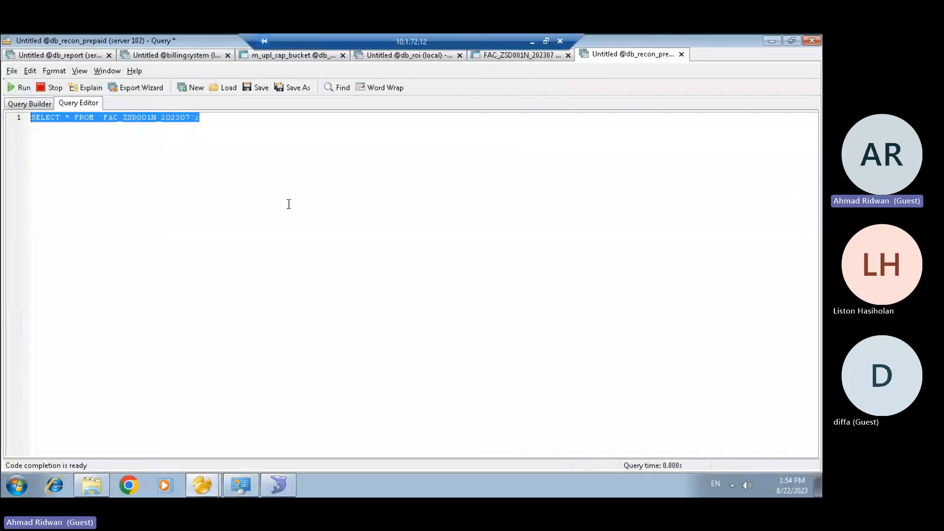
pyautogui.hotkey('ctrl', 'v')
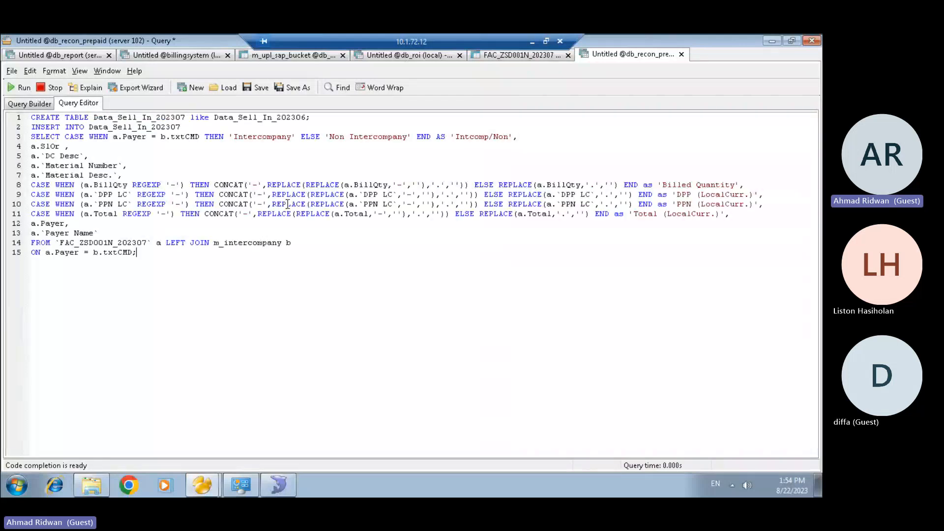
# Examine the FAC_ZSD001N_202307 and m_intercompany references in the query's join, and view the m_intercompany table's records.
pyautogui.doubleClick(111, 243)
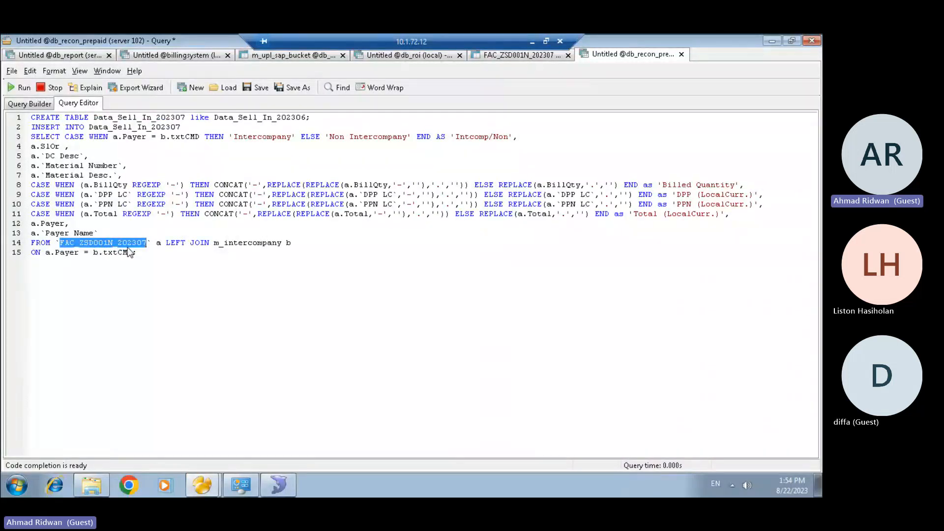
pyautogui.click(147, 245)
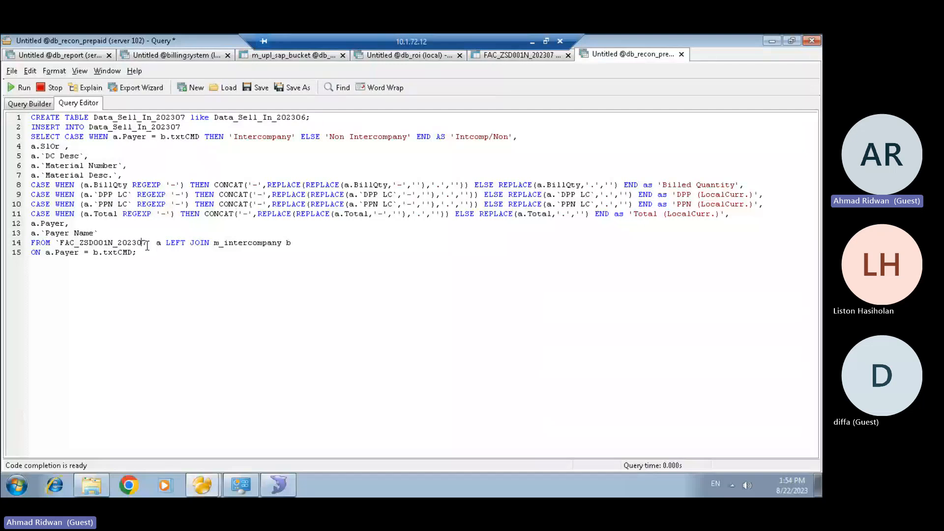
pyautogui.doubleClick(243, 243)
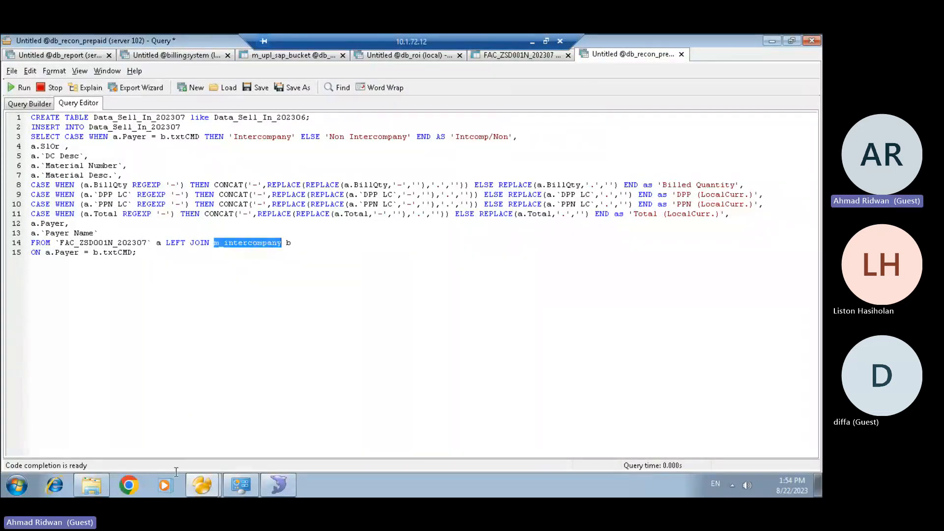
pyautogui.click(199, 485)
pyautogui.click(190, 457)
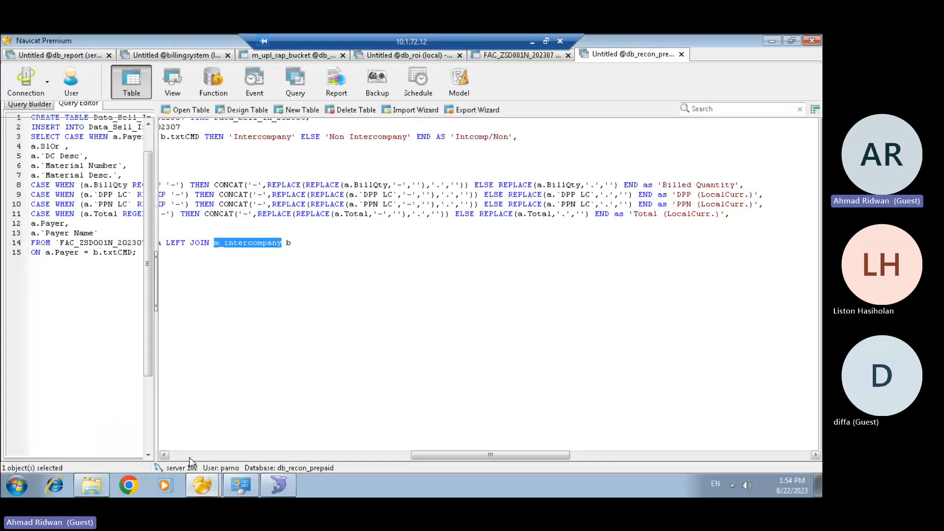
pyautogui.click(647, 454)
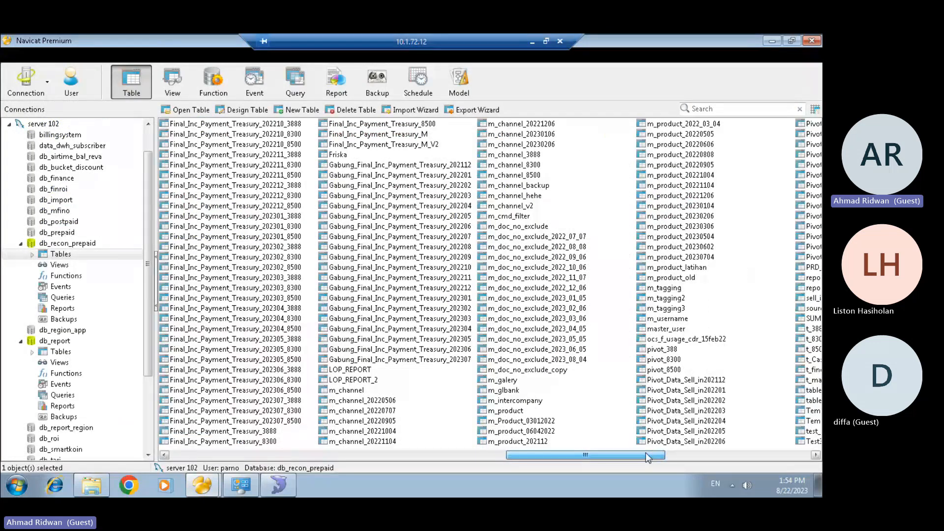
pyautogui.doubleClick(521, 401)
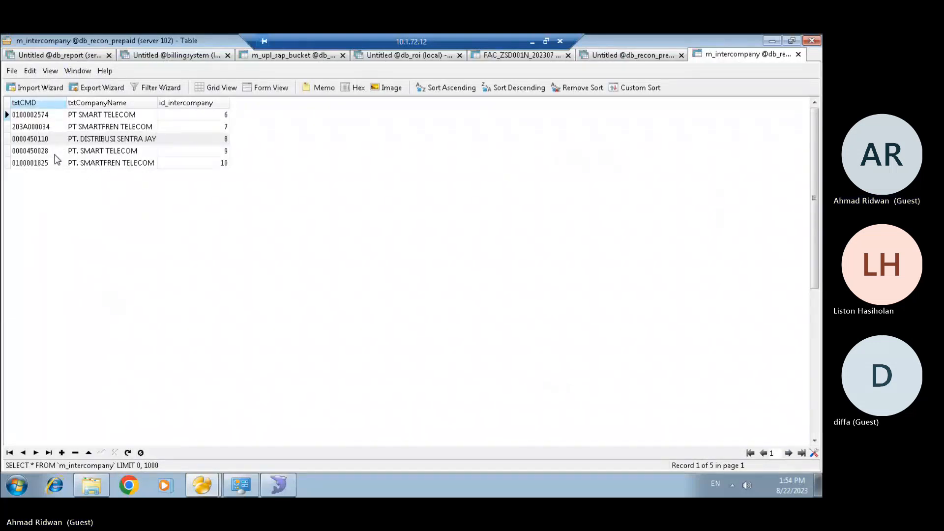
pyautogui.click(798, 54)
# Change the query's month to 202308 in the created Data_Sell_In table, the insert target and the FAC_ZSD001N source table.
pyautogui.doubleClick(167, 118)
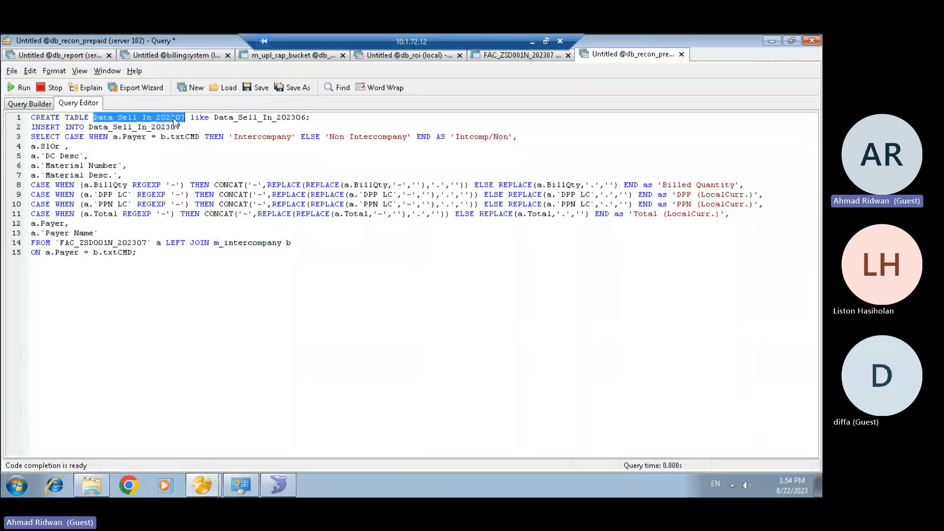
pyautogui.click(161, 118)
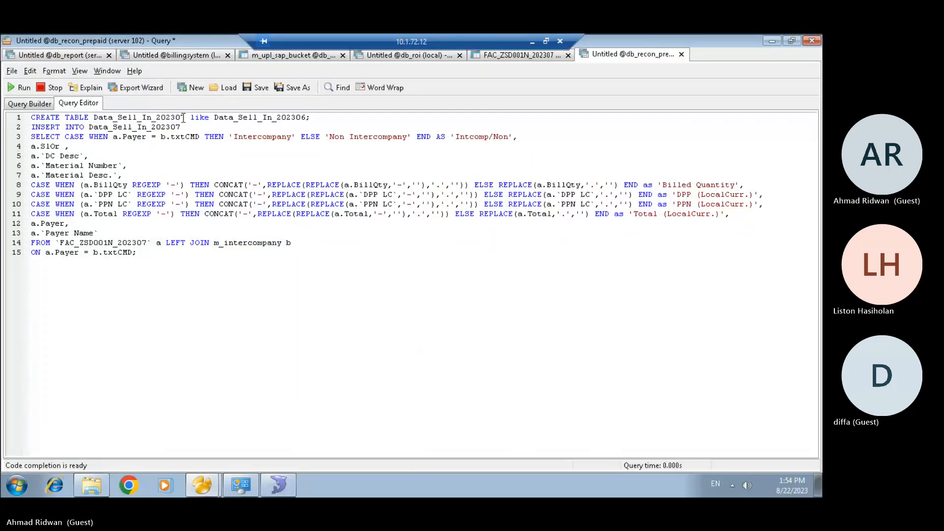
pyautogui.doubleClick(161, 118)
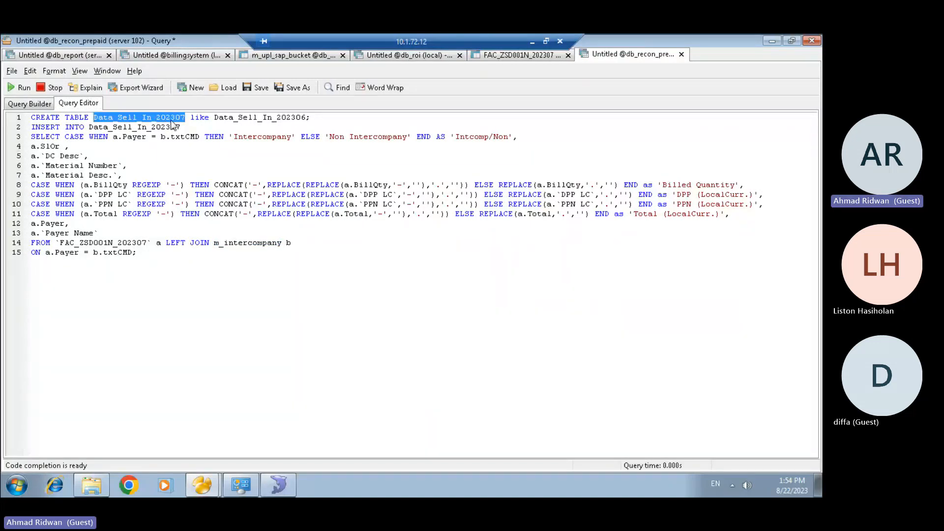
pyautogui.click(187, 118)
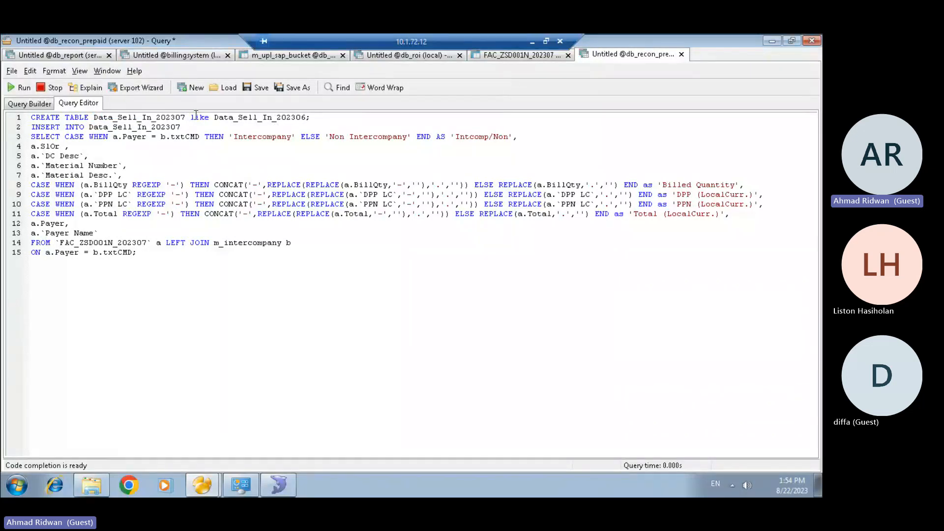
pyautogui.press('BackSpace')
pyautogui.write('8')
pyautogui.press('Down')
pyautogui.press('BackSpace')
pyautogui.write('8')
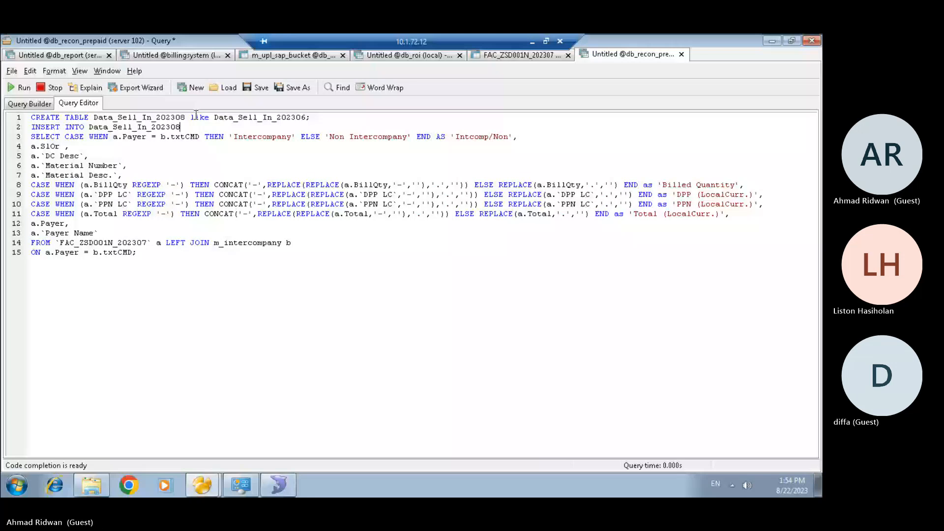
pyautogui.press('BackSpace')
pyautogui.write('8')
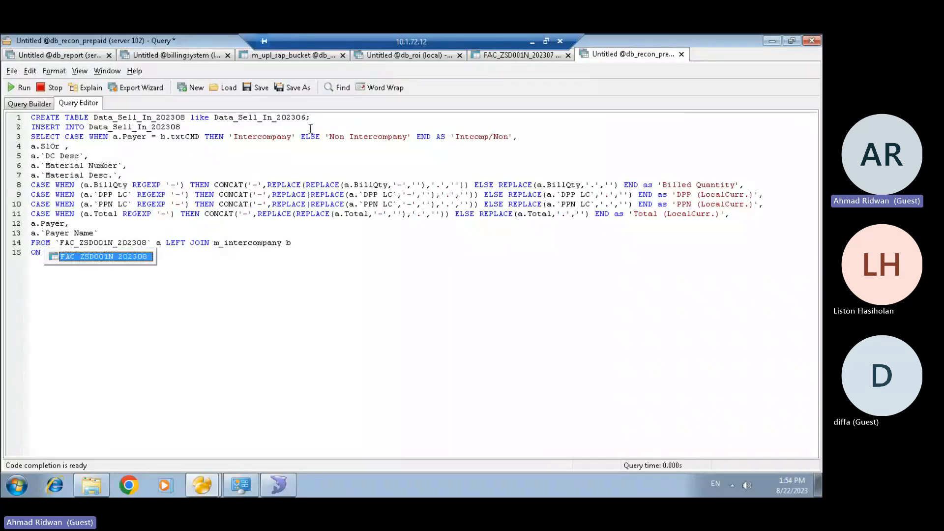
# Set the template table after "like" in the create statement to Data_Sell_In_202307.
pyautogui.click(305, 118)
pyautogui.press('BackSpace')
pyautogui.write('7')
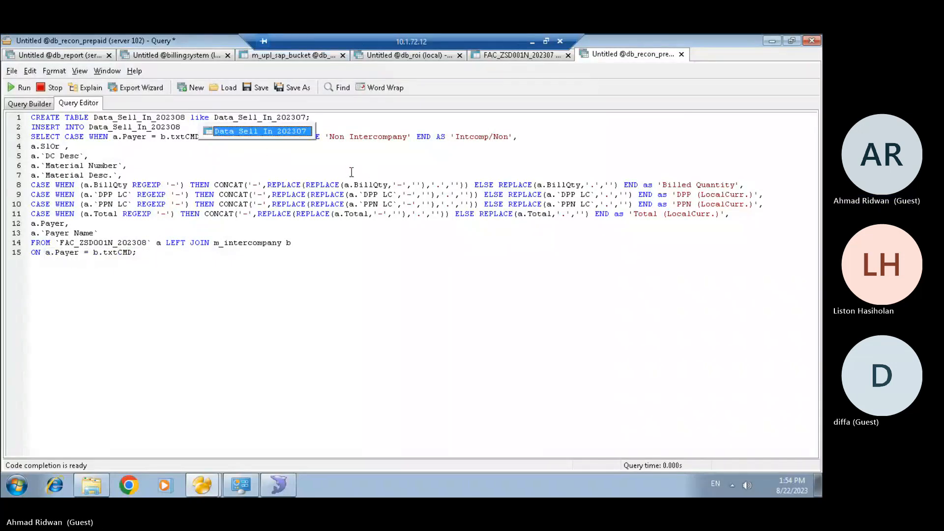
pyautogui.click(352, 172)
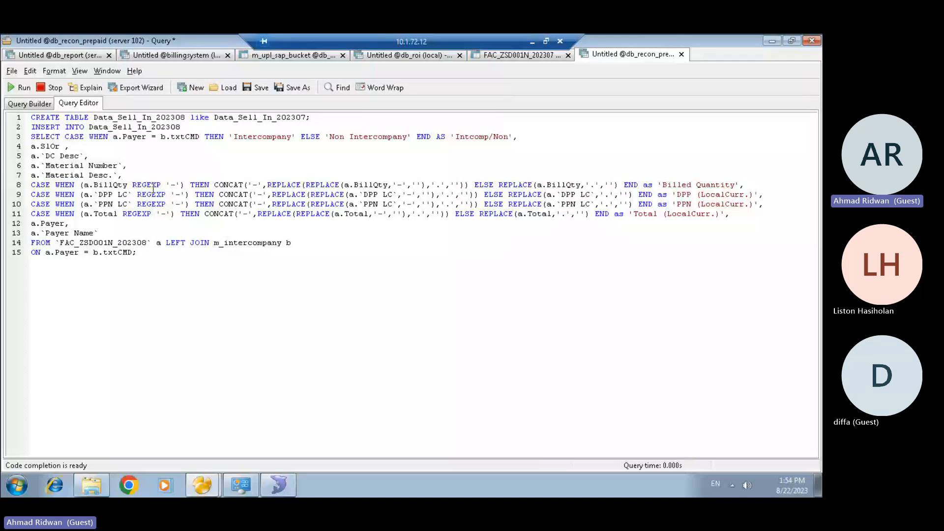
# Review the create and insert statements' Data_Sell_In_202308 references and the end of the query's join.
pyautogui.doubleClick(177, 118)
pyautogui.doubleClick(176, 128)
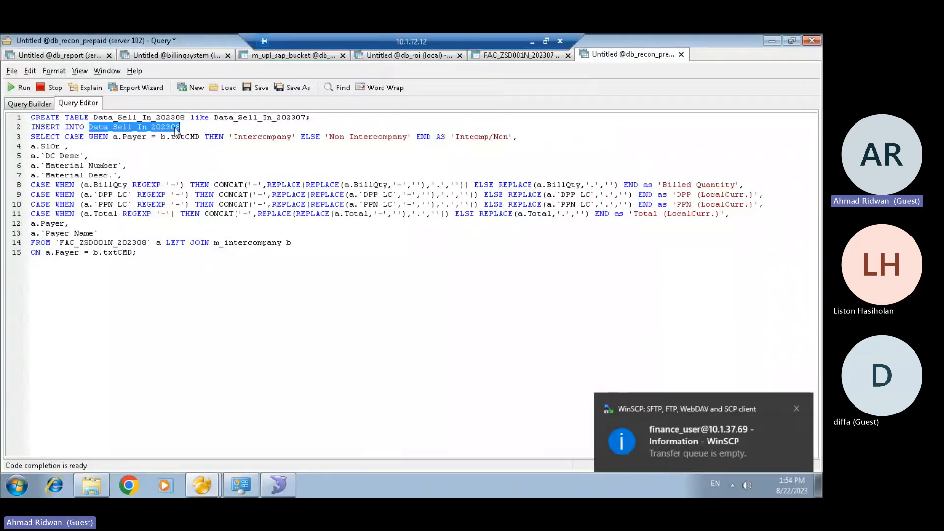
pyautogui.click(95, 150)
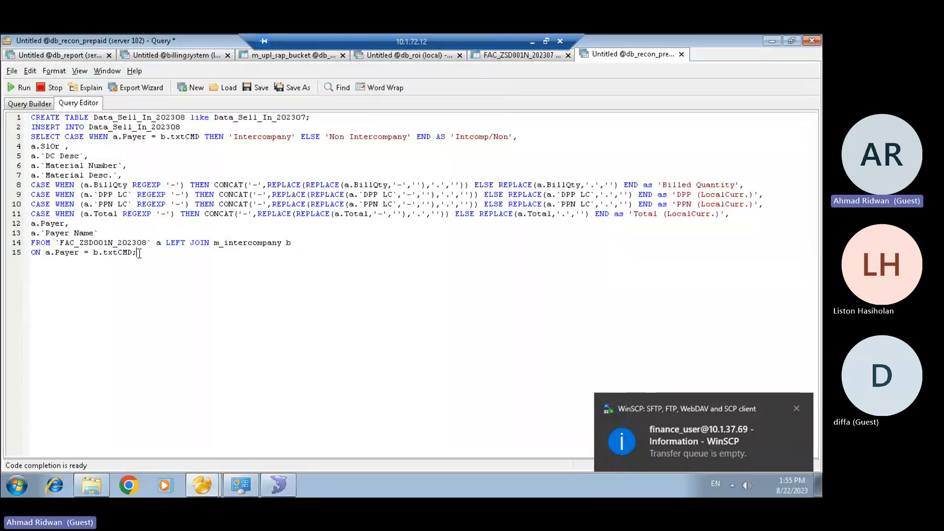
pyautogui.click(138, 253)
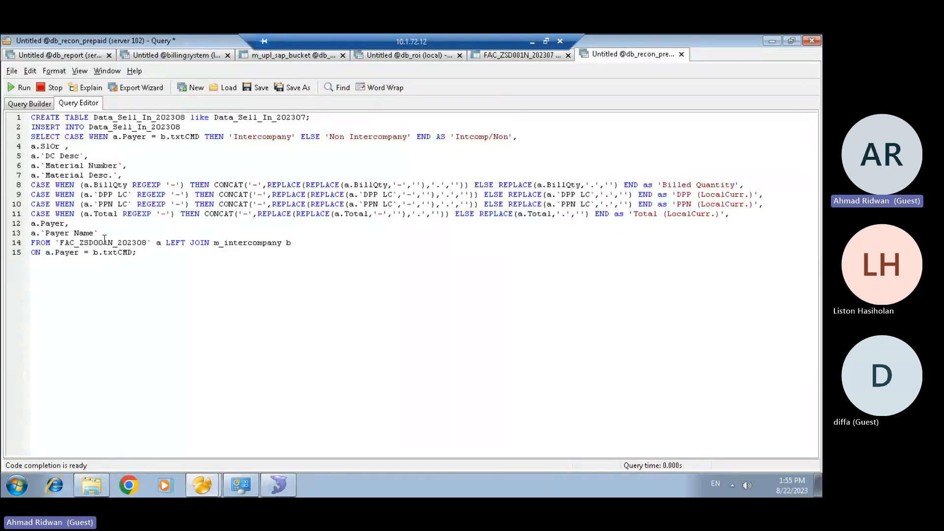
pyautogui.doubleClick(171, 128)
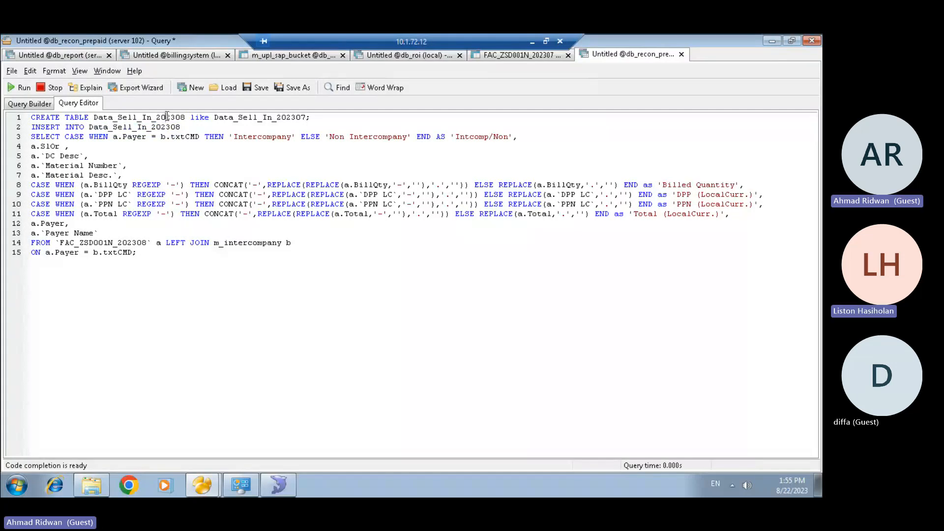
pyautogui.doubleClick(167, 117)
pyautogui.click(40, 117)
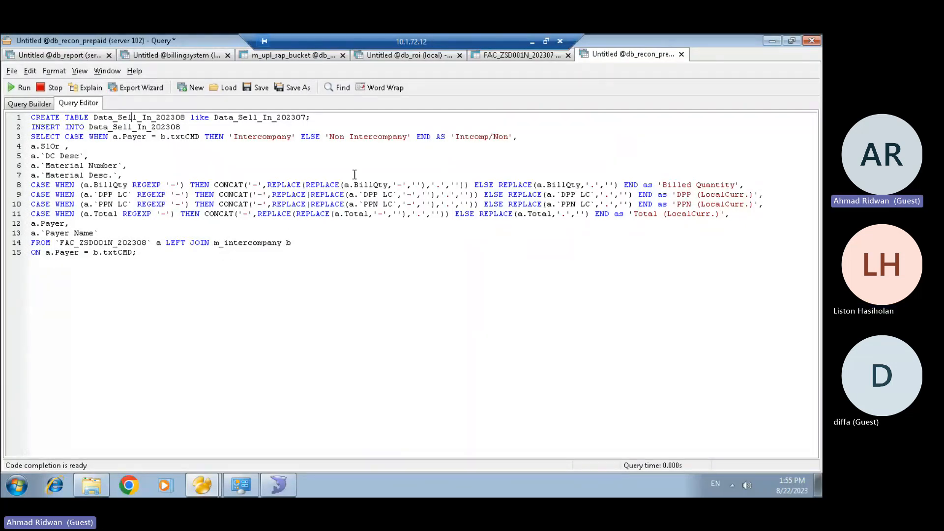
# Close the Data_Sell_In query and locate the Data_Sell_In_202307 table in the db_recon_prepaid table list.
pyautogui.click(681, 54)
pyautogui.moveTo(201, 480)
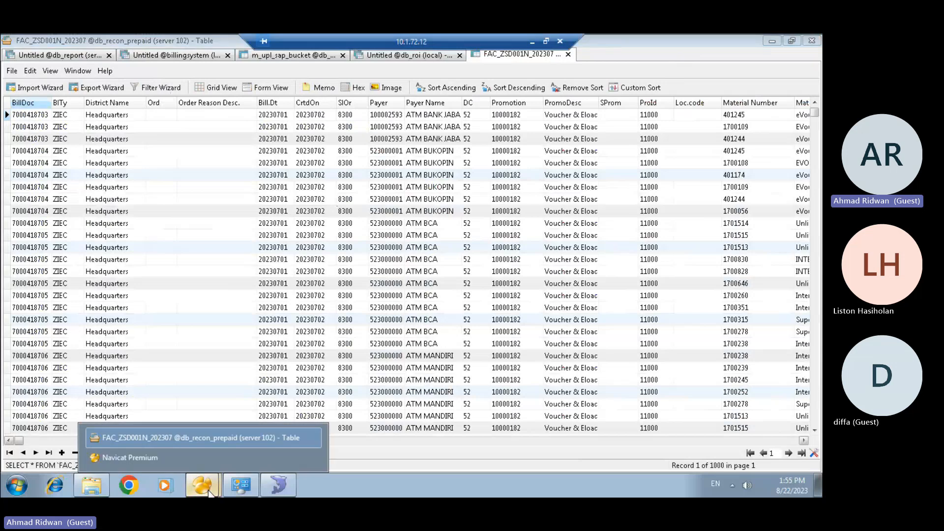
pyautogui.click(201, 460)
pyautogui.click(541, 400)
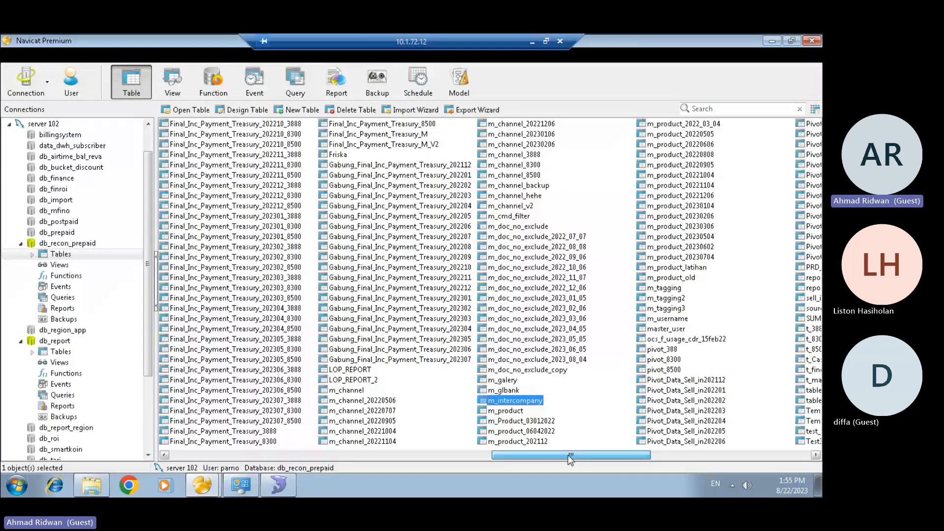
pyautogui.moveTo(568, 455); pyautogui.dragTo(416, 438)
pyautogui.click(509, 144)
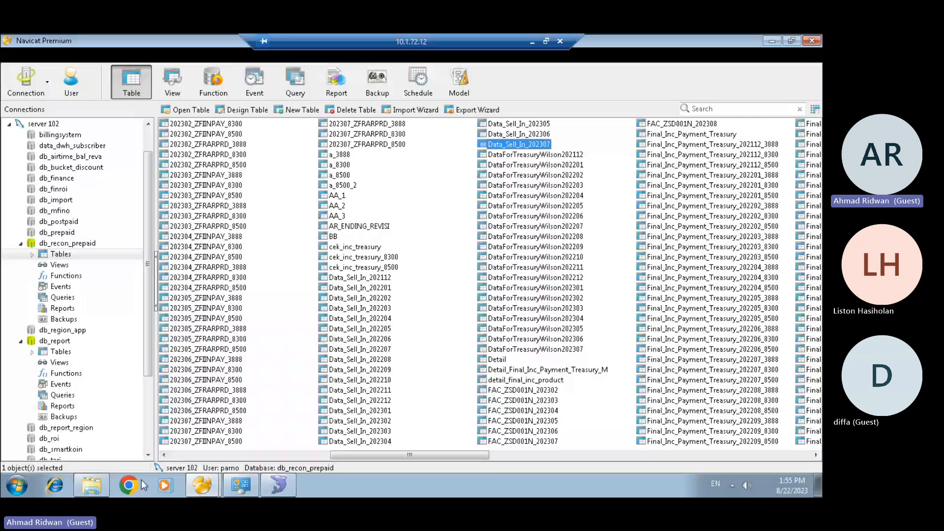
# Switch to query cashflow.txt in Notepad++ and examine the spCreateTableZFIINPAY_ZFRARPRD_V2 call and its two month parameters.
pyautogui.click(530, 43)
pyautogui.doubleClick(189, 249)
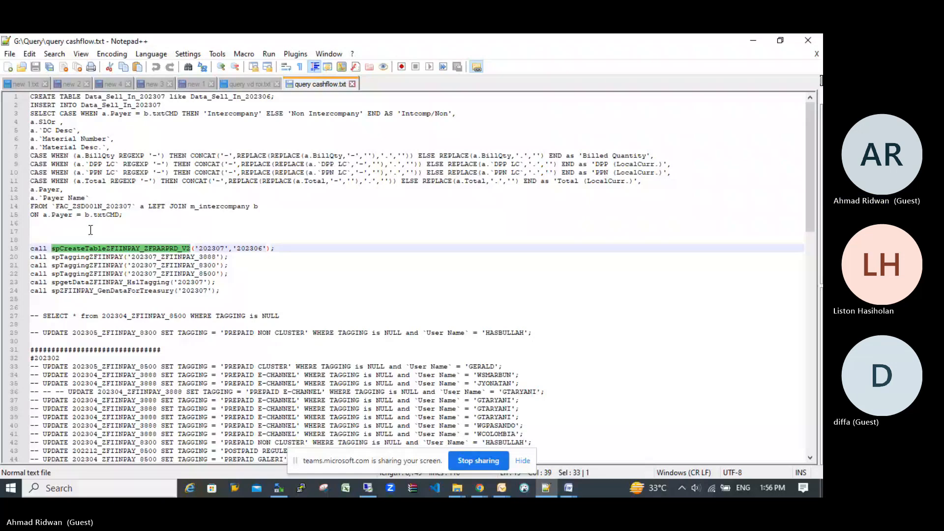
pyautogui.click(93, 249)
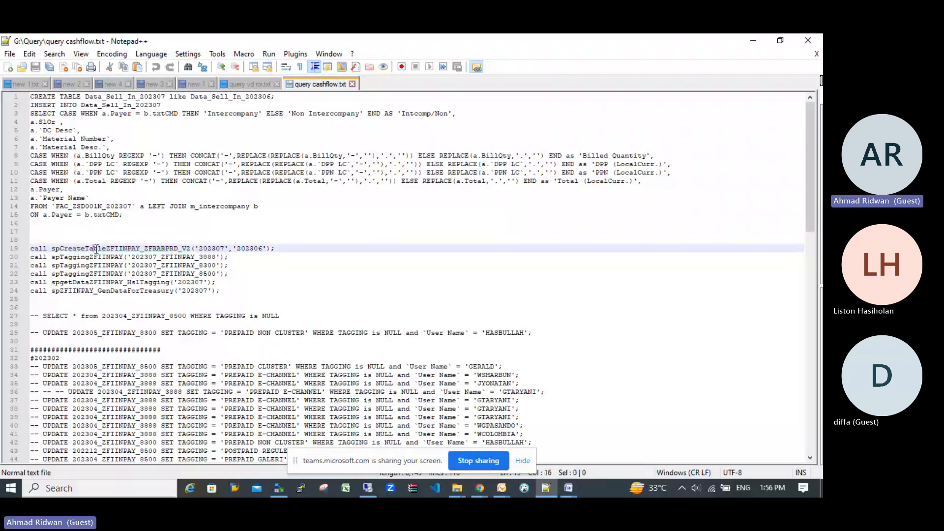
pyautogui.click(140, 248)
pyautogui.click(167, 248)
pyautogui.doubleClick(211, 249)
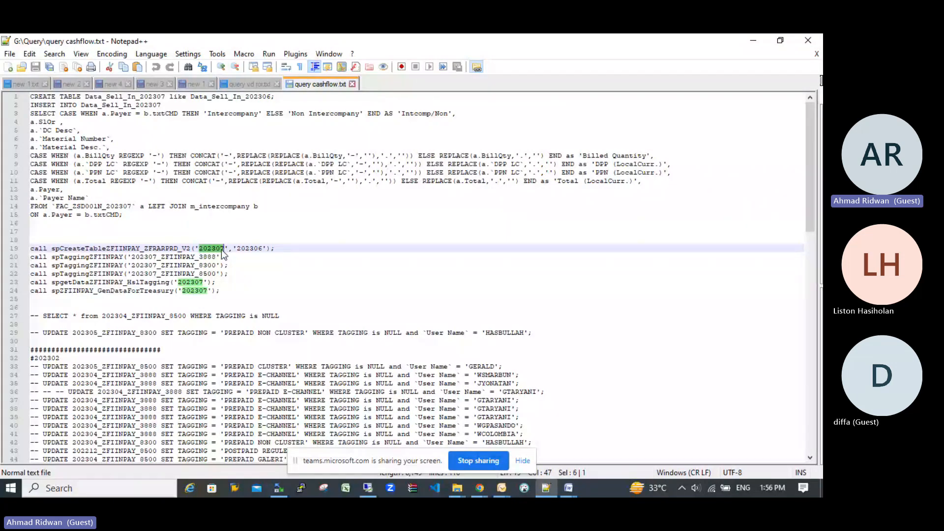
pyautogui.click(260, 248)
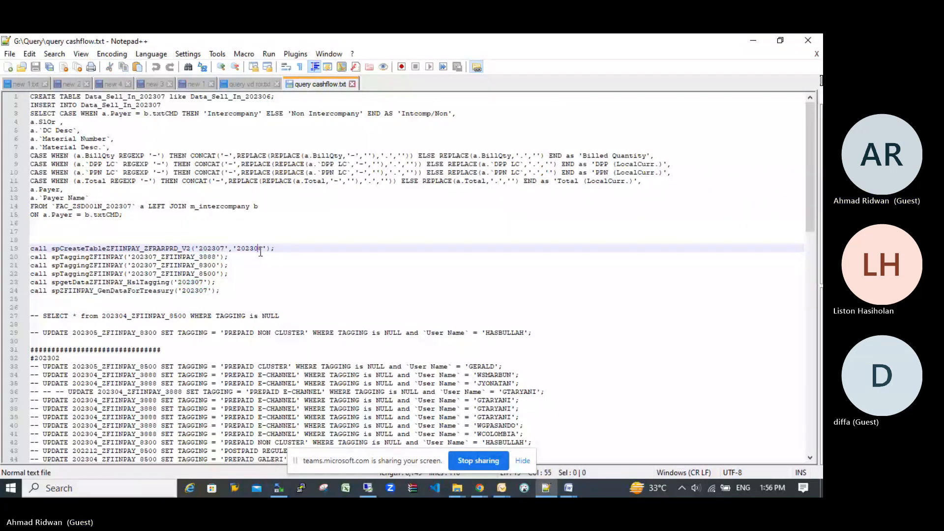
# Copy the spCreateTableZFIINPAY_ZFRARPRD_V2('202307','202306') call from Notepad++ into a new Navicat query on db_recon_prepaid.
pyautogui.moveTo(276, 247); pyautogui.dragTo(32, 248)
pyautogui.hotkey('ctrl', 'c')
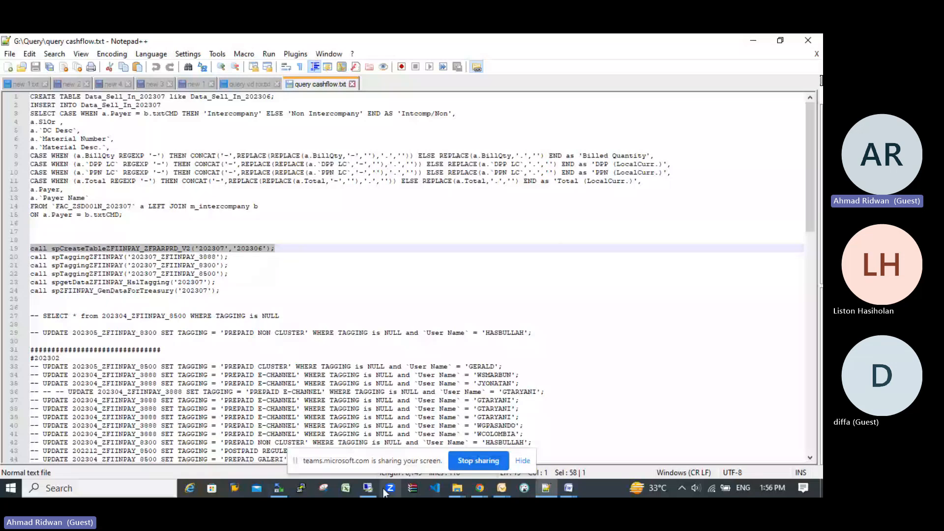
pyautogui.click(368, 487)
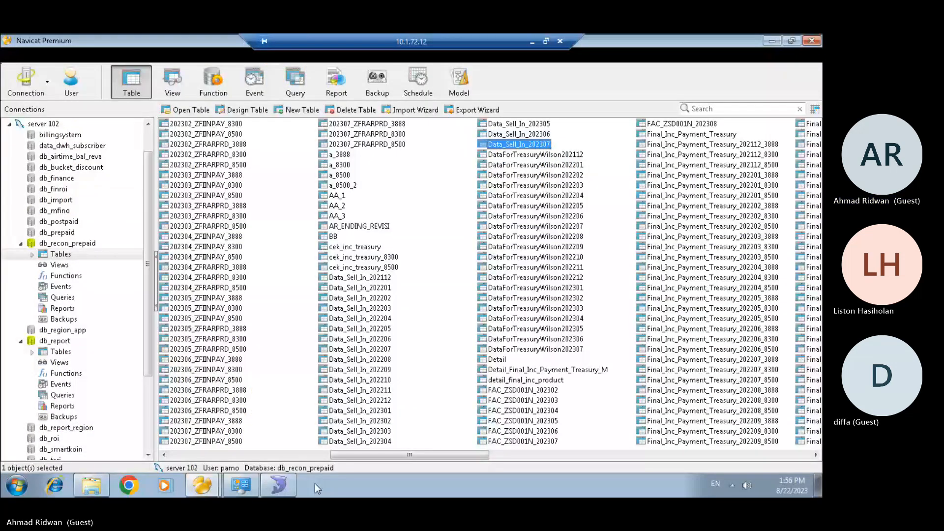
pyautogui.hotkey('ctrl', 'q')
pyautogui.hotkey('ctrl', 'v')
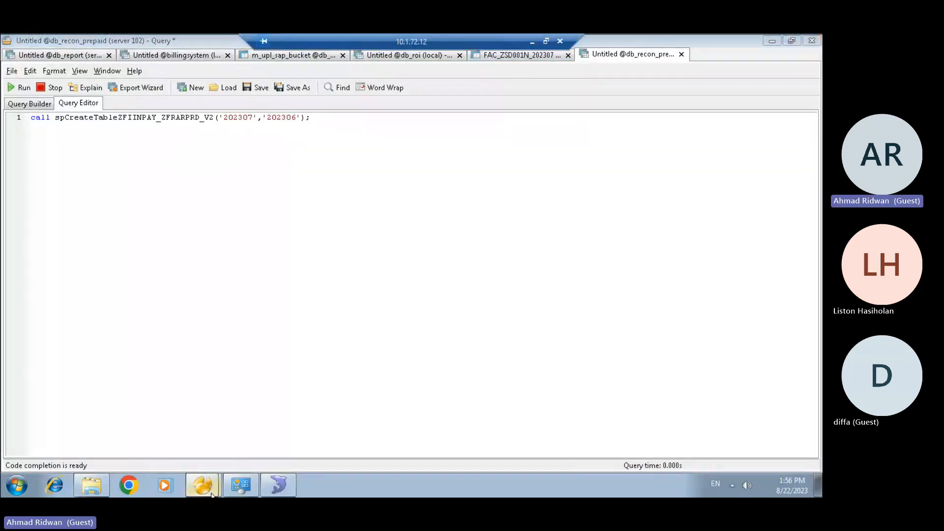
# Locate and select the 202307 ZFIINPAY and ZFRARPRD tables for 3888, 8300 and 8500 in the table list, and return to the query.
pyautogui.moveTo(201, 485)
pyautogui.click(201, 459)
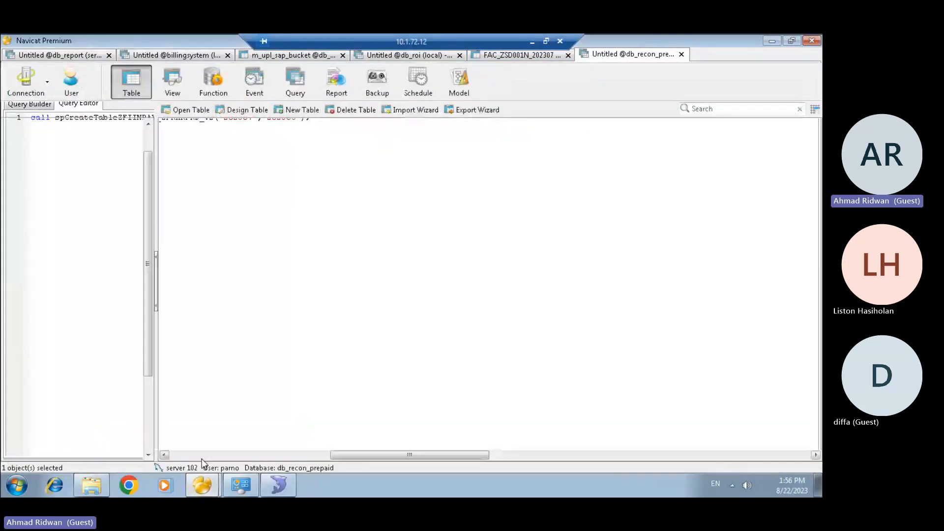
pyautogui.moveTo(349, 451); pyautogui.dragTo(267, 453)
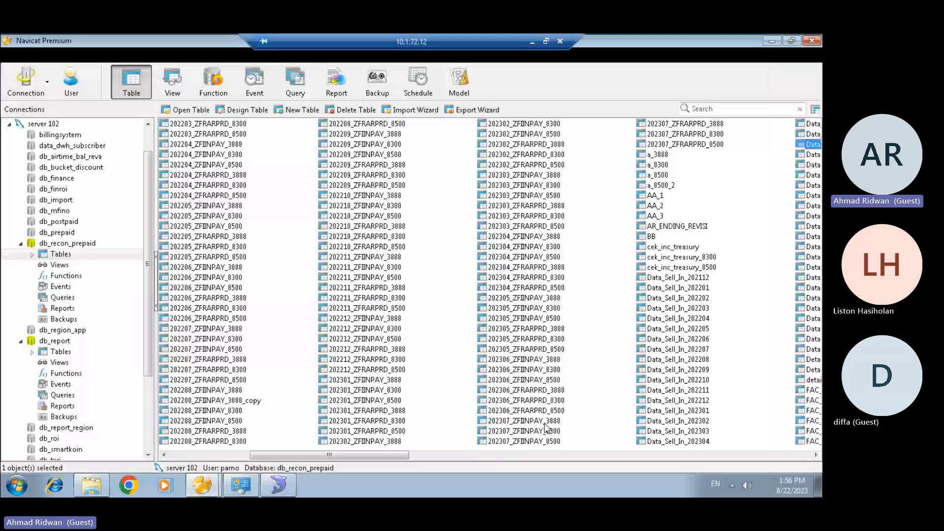
pyautogui.click(678, 145)
pyautogui.keyDown('shift'); pyautogui.click(528, 421); pyautogui.keyUp('shift')
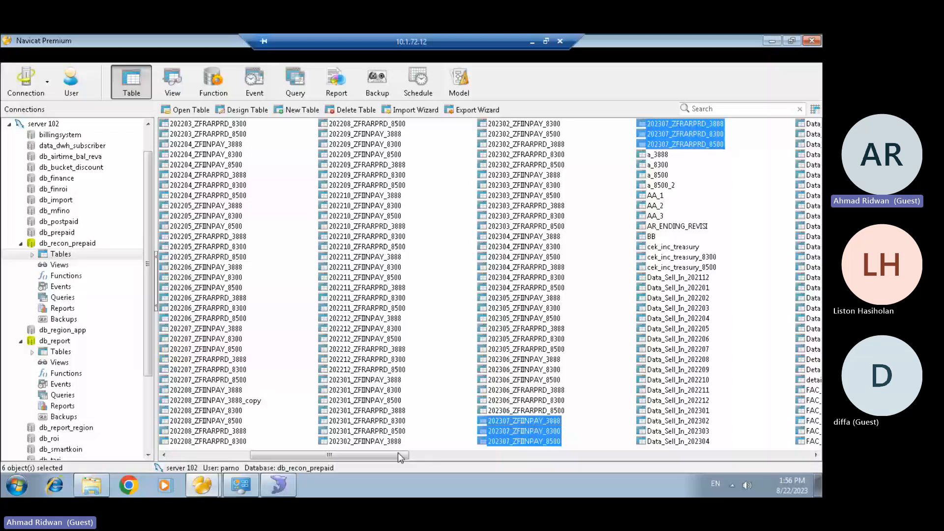
pyautogui.click(202, 485)
pyautogui.click(199, 437)
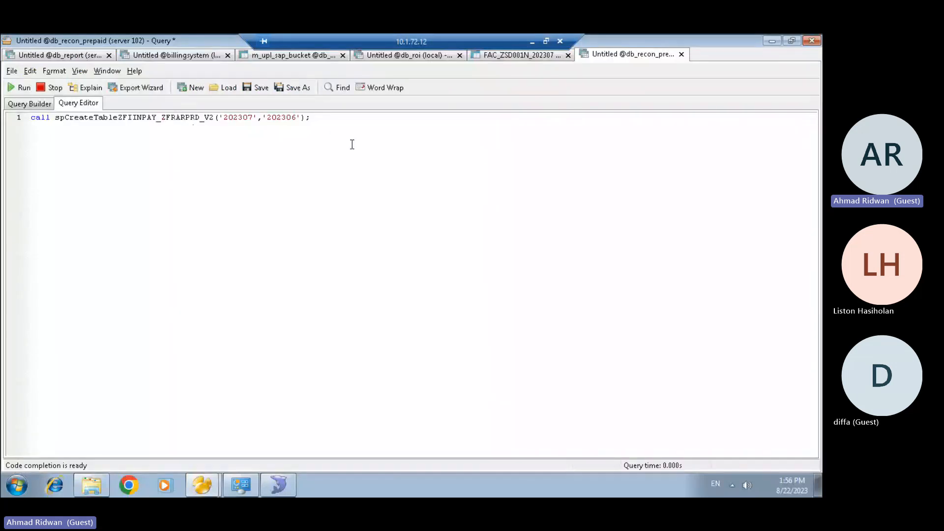
# Check the stored procedure calls in query cashflow.txt, return to Navicat's db_recon_prepaid table list and clear the table selection.
pyautogui.click(533, 44)
pyautogui.click(161, 290)
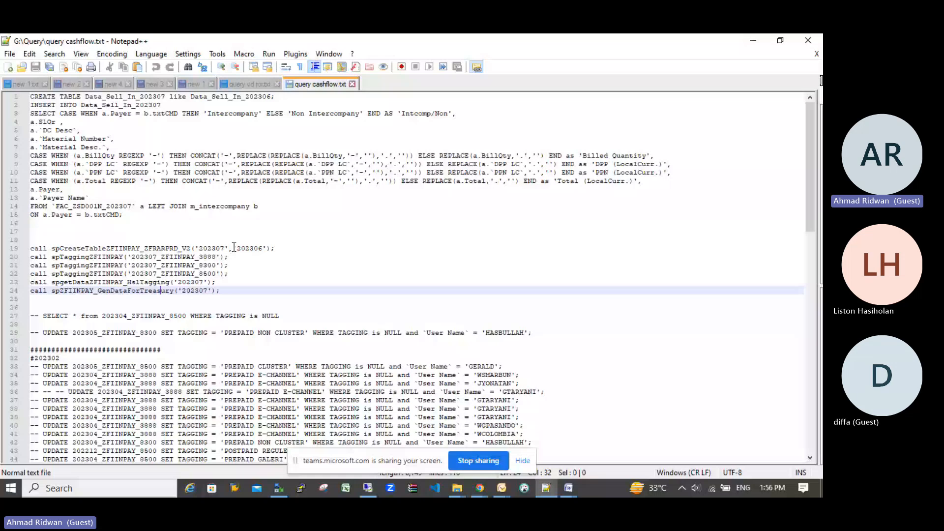
pyautogui.click(367, 490)
pyautogui.click(203, 484)
pyautogui.click(204, 459)
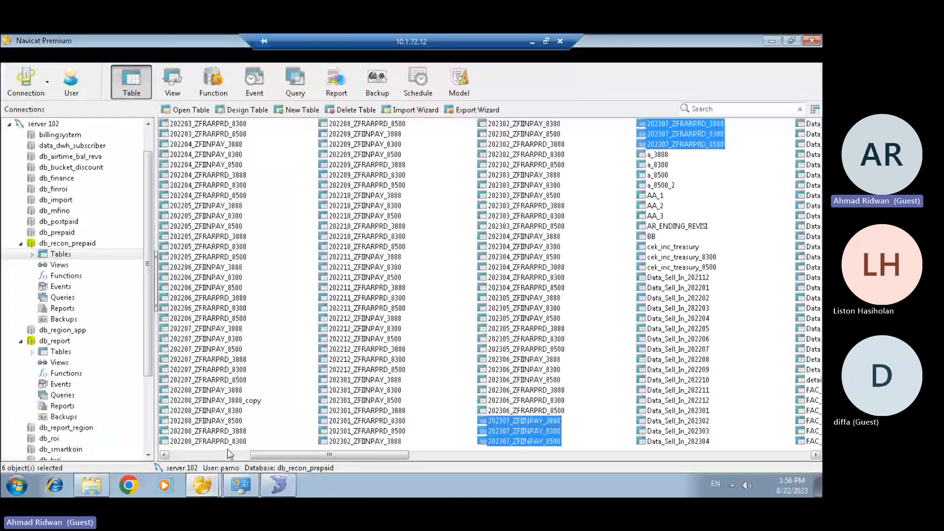
pyautogui.click(476, 385)
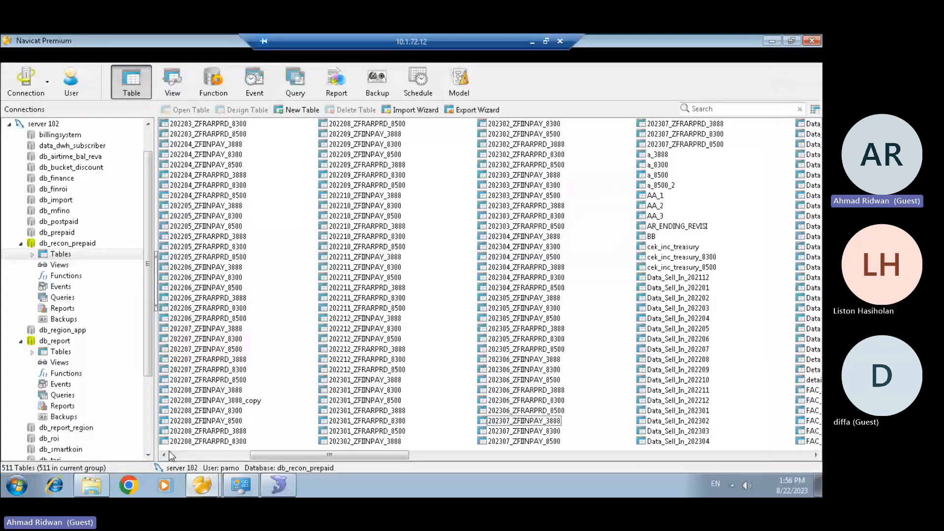
# Switch to the 07.Juli2023 folder in File Explorer and preview the 202307_ZFIINPAY_3888.XLSX and 202307_ZFIINPAY_8300.XLSX files.
pyautogui.click(532, 41)
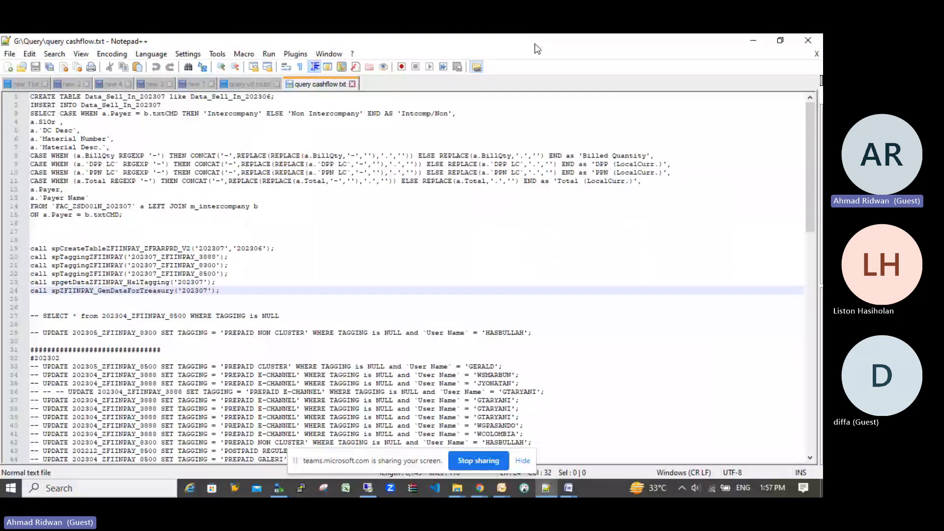
pyautogui.click(456, 488)
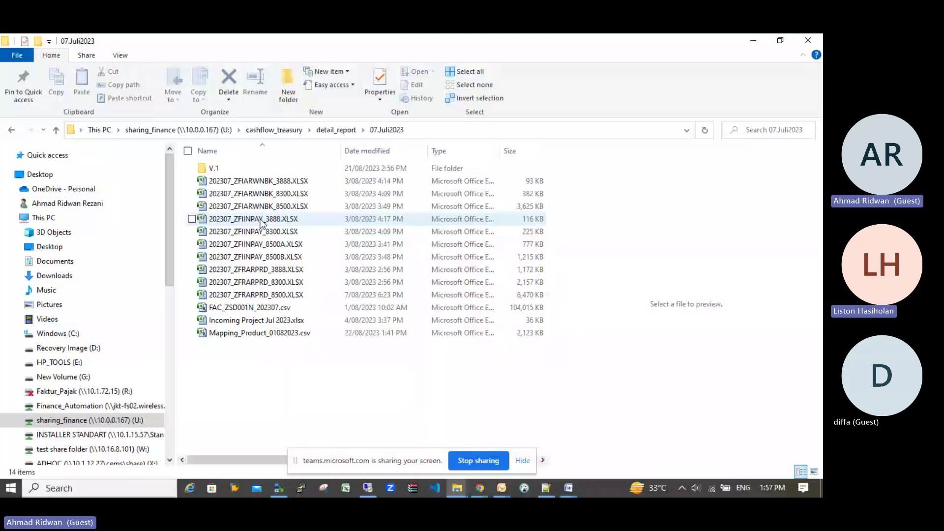
pyautogui.click(261, 222)
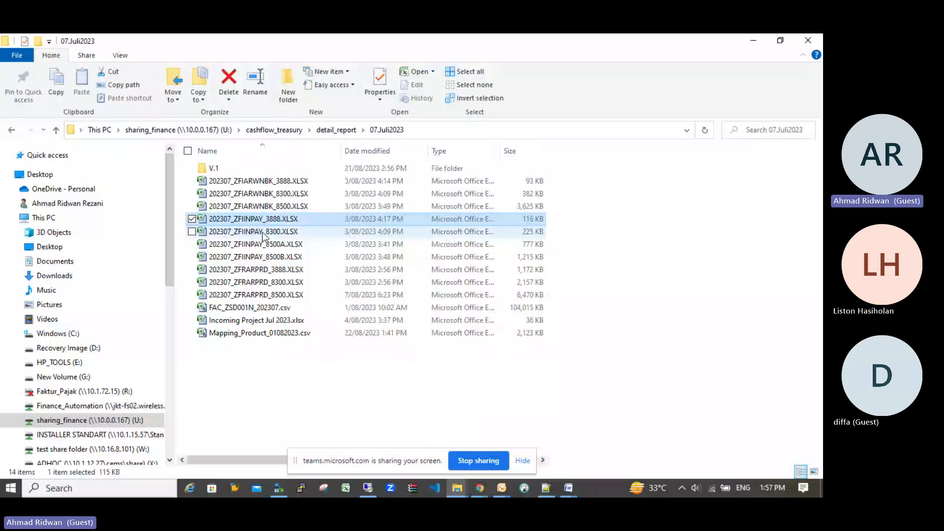
pyautogui.click(263, 233)
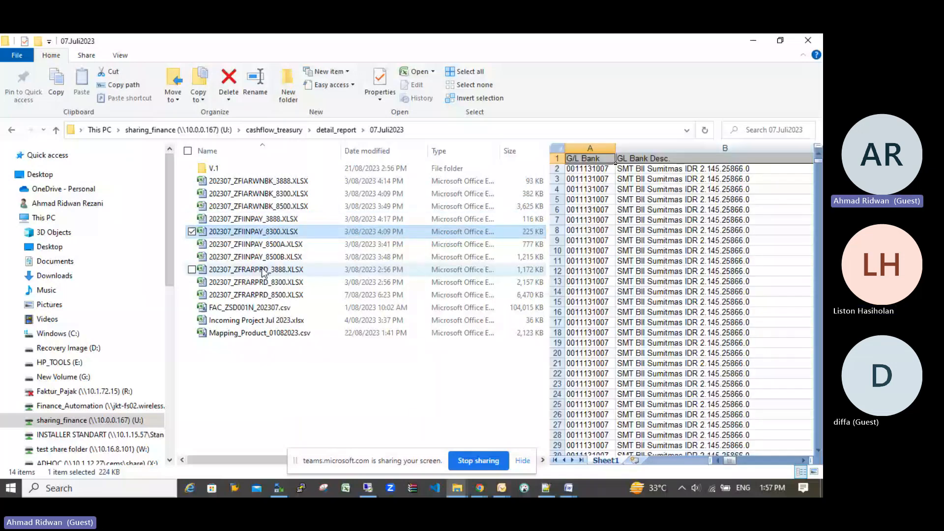
pyautogui.click(274, 222)
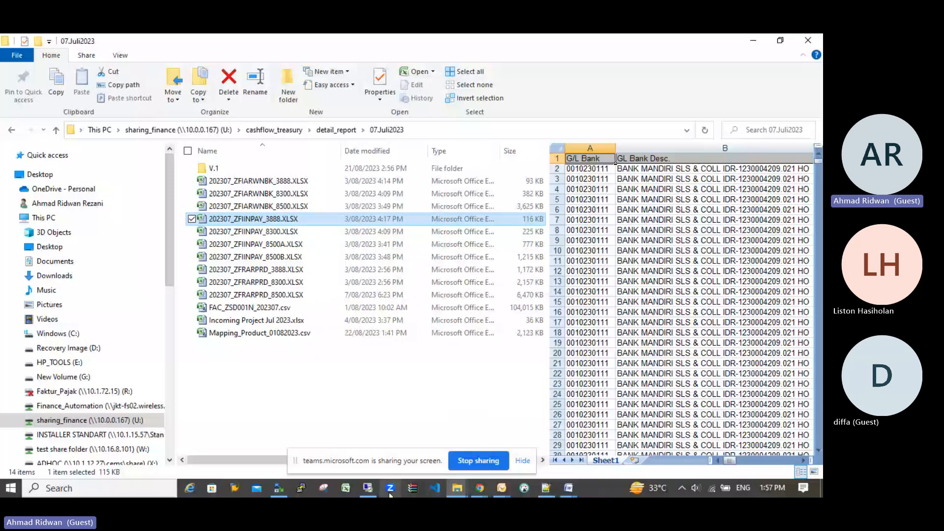
# Compare Navicat's 202307 tables with the 07.Juli2023 folder's files, previewing 202307_ZFIINPAY_8500A.XLSX and 202307_ZFRARPRD_3888.XLSX.
pyautogui.click(389, 492)
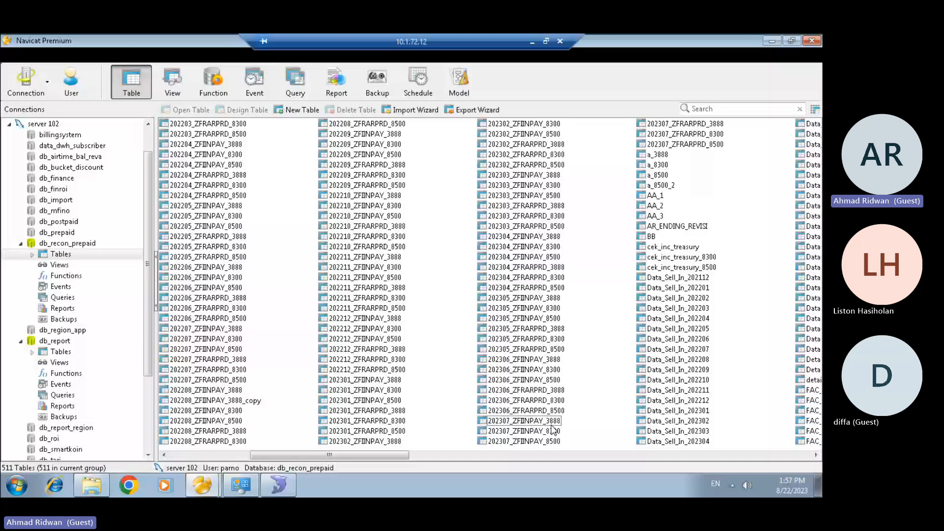
pyautogui.click(532, 42)
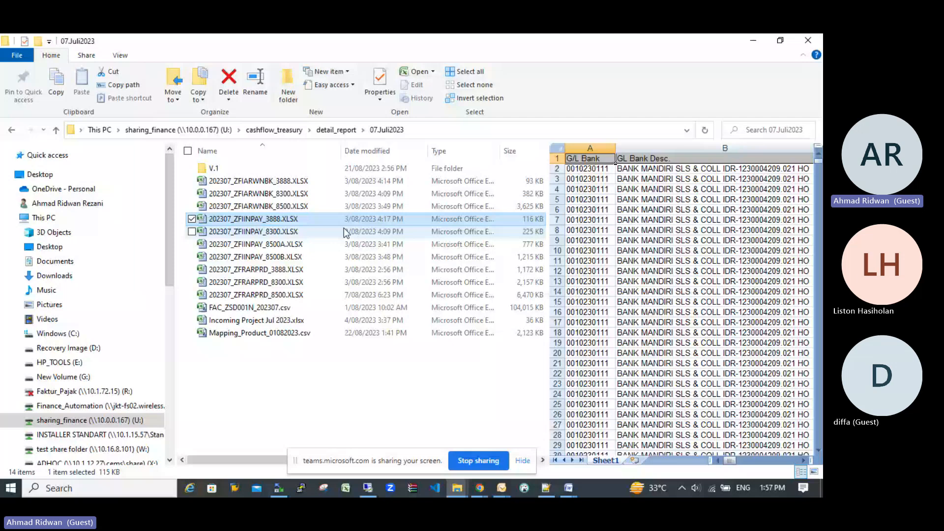
pyautogui.click(286, 244)
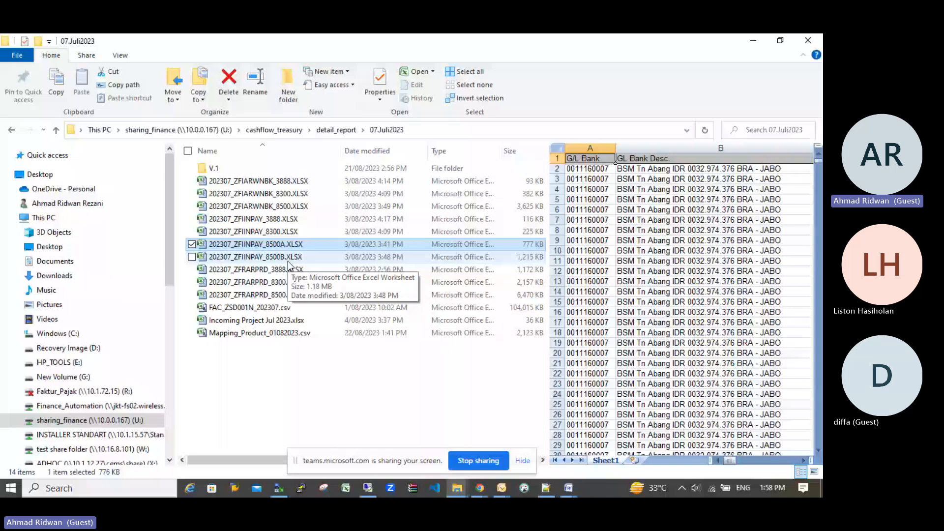
pyautogui.click(753, 40)
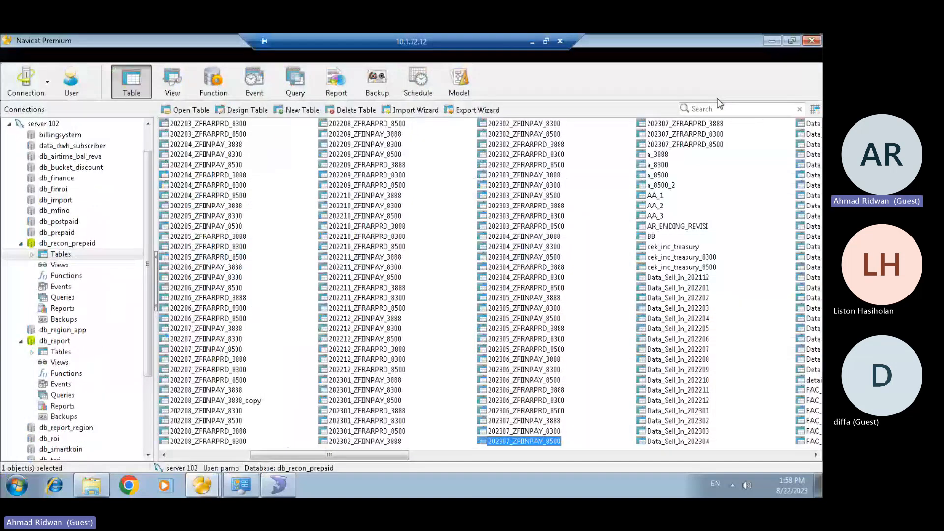
pyautogui.hotkey('alt', 'Tab')
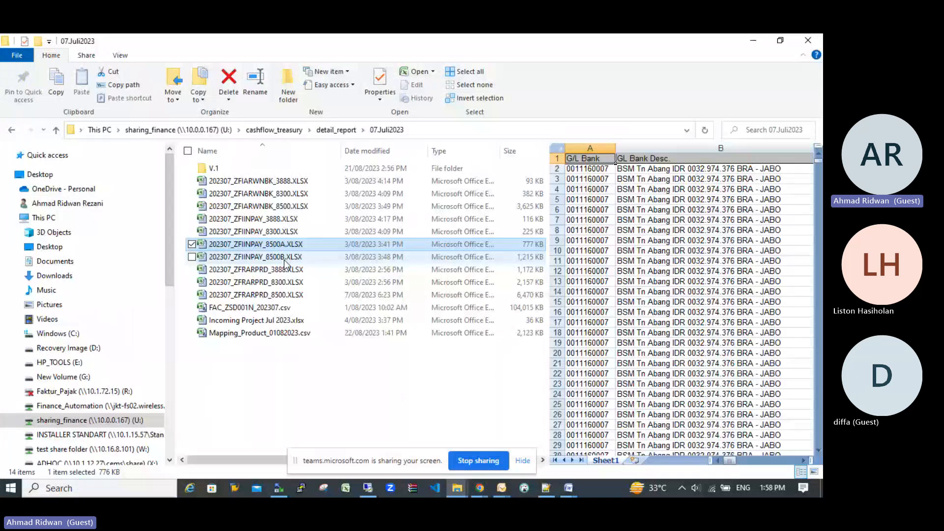
pyautogui.click(280, 272)
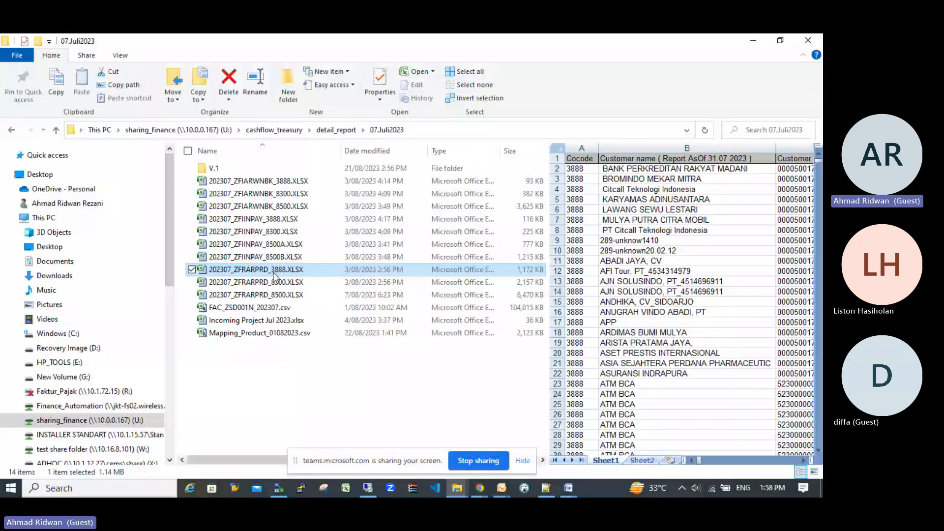
# Switch to Navicat and open the 202307_ZFRARPRD_8500 table in db_recon_prepaid.
pyautogui.click(368, 488)
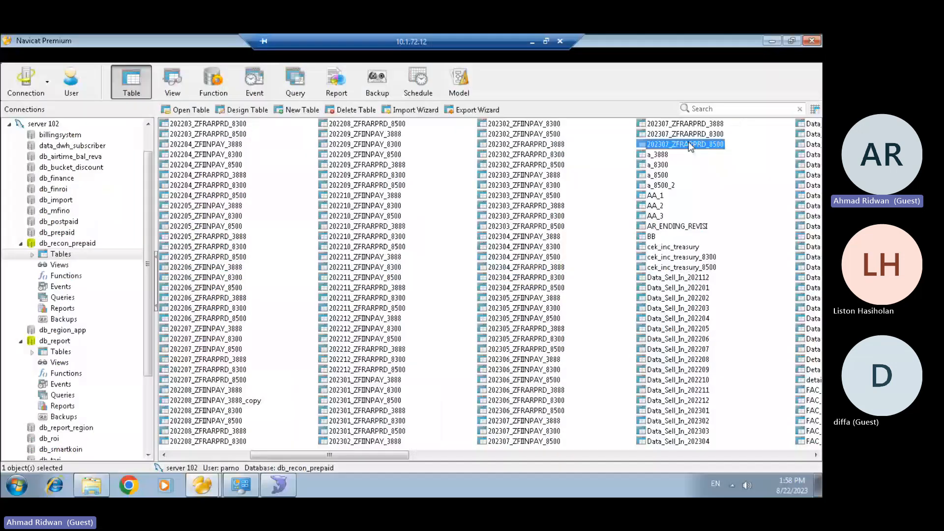
pyautogui.doubleClick(688, 144)
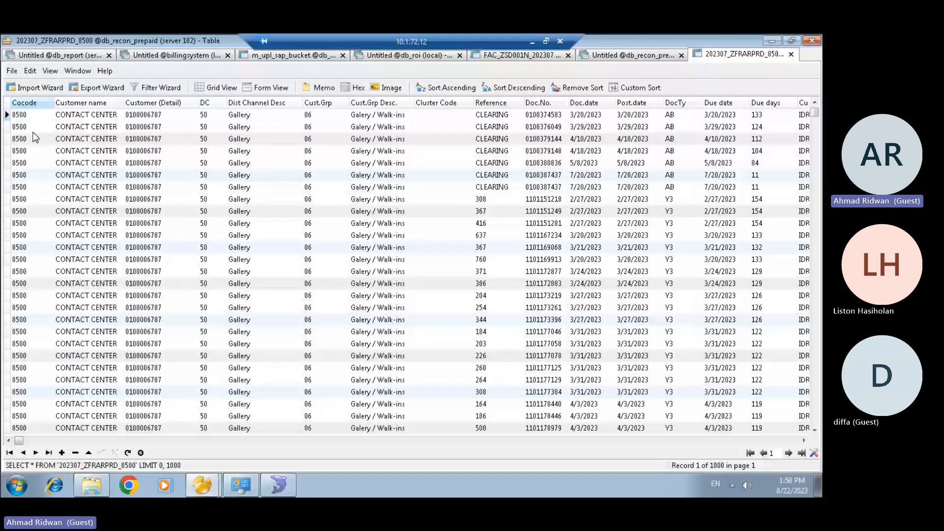
pyautogui.click(34, 87)
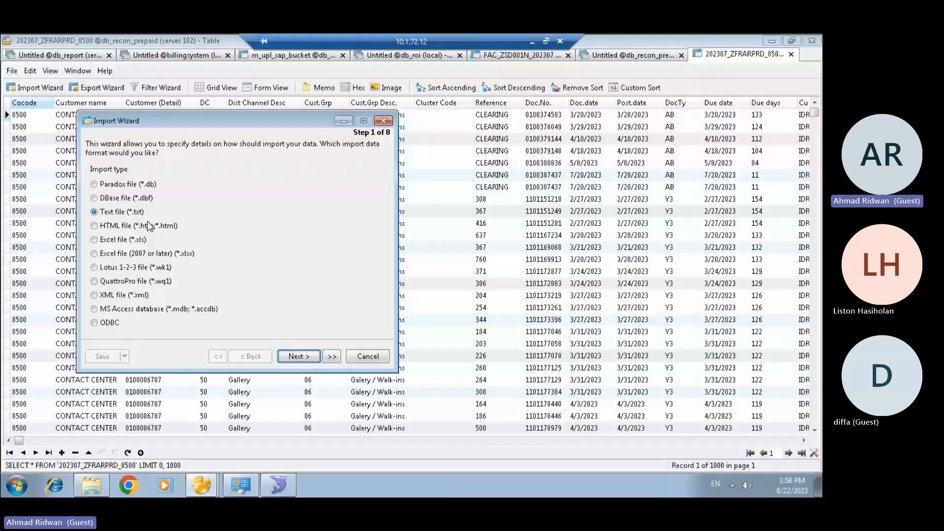
pyautogui.click(291, 352)
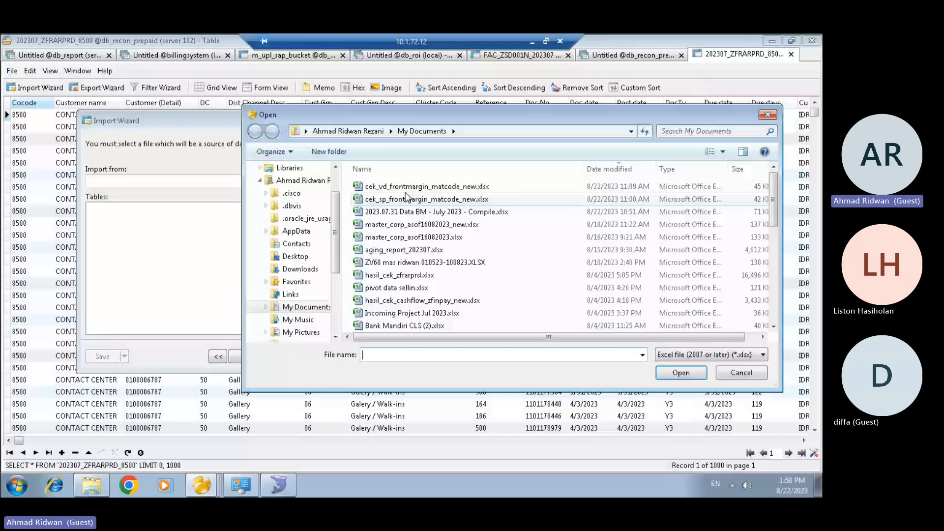
pyautogui.click(757, 376)
pyautogui.click(361, 358)
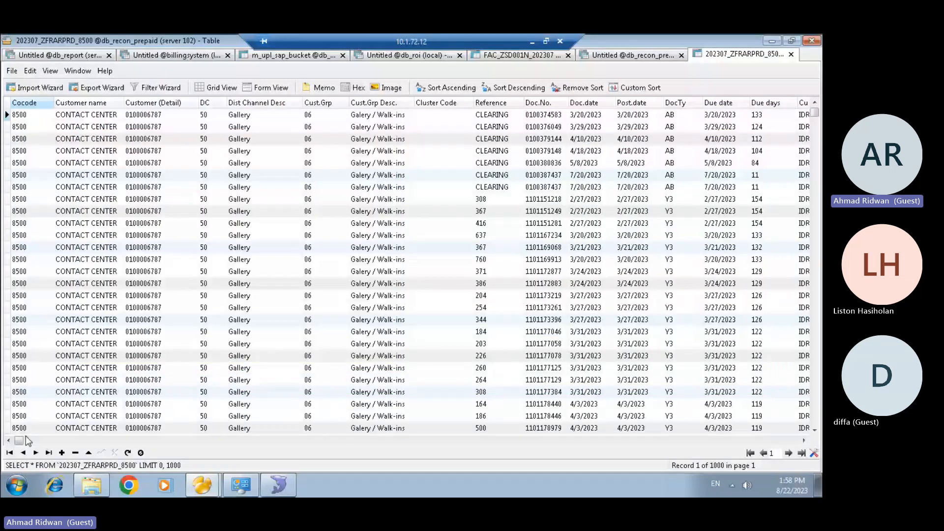
# Examine the last columns of 202307_ZFRARPRD_8500, and check the 202307 source files in the remote My Documents folder.
pyautogui.moveTo(19, 440); pyautogui.dragTo(801, 439)
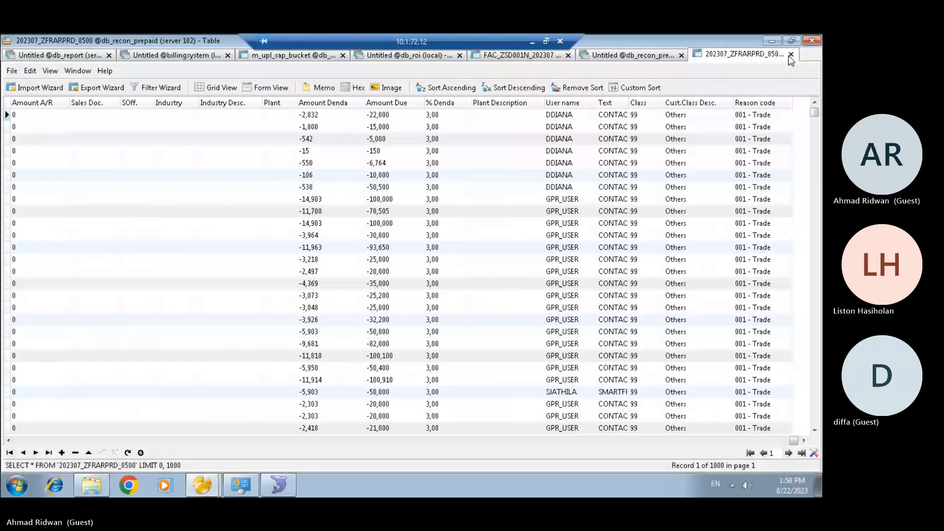
pyautogui.moveTo(794, 440); pyautogui.dragTo(819, 462)
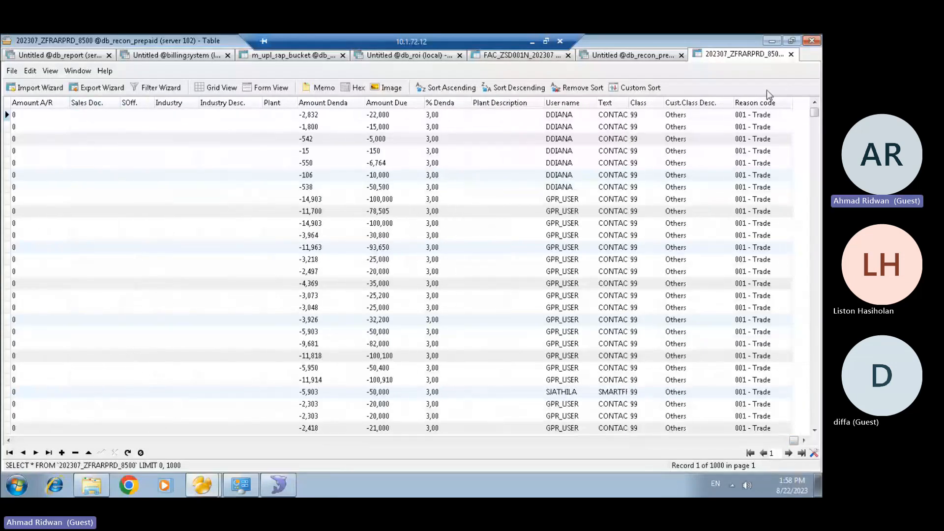
pyautogui.click(92, 485)
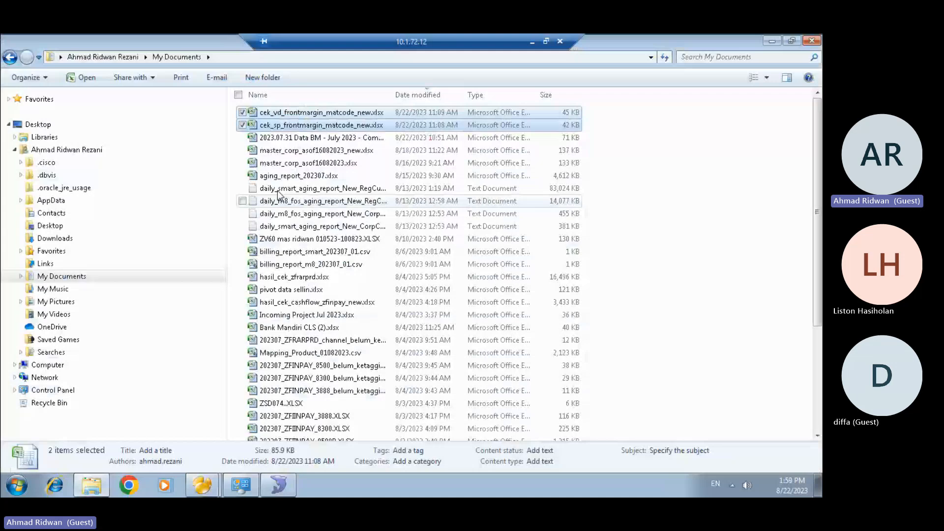
pyautogui.scroll(-1, 334, 379)
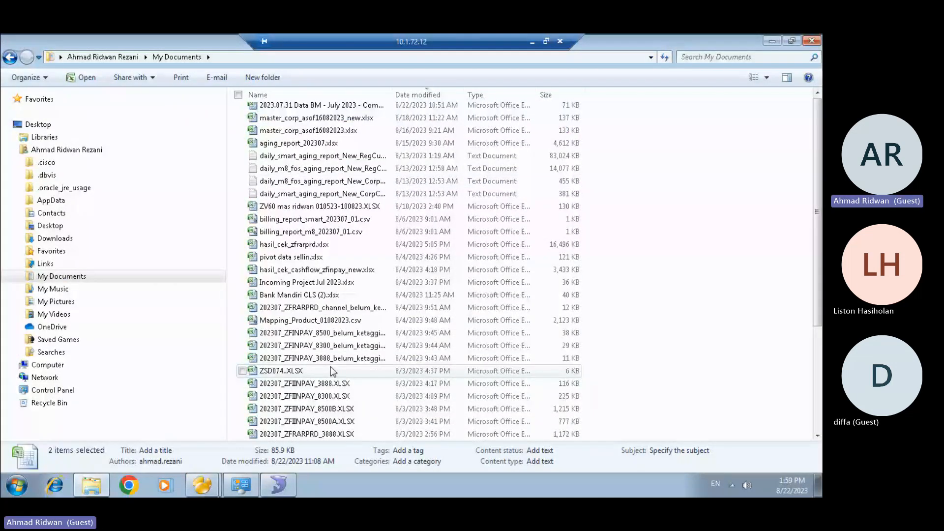
pyautogui.scroll(-2, 331, 368)
# Return to Navicat's table list and open the 202307_ZFIINPAY_3888 table, dismissing the primary key notice.
pyautogui.click(202, 485)
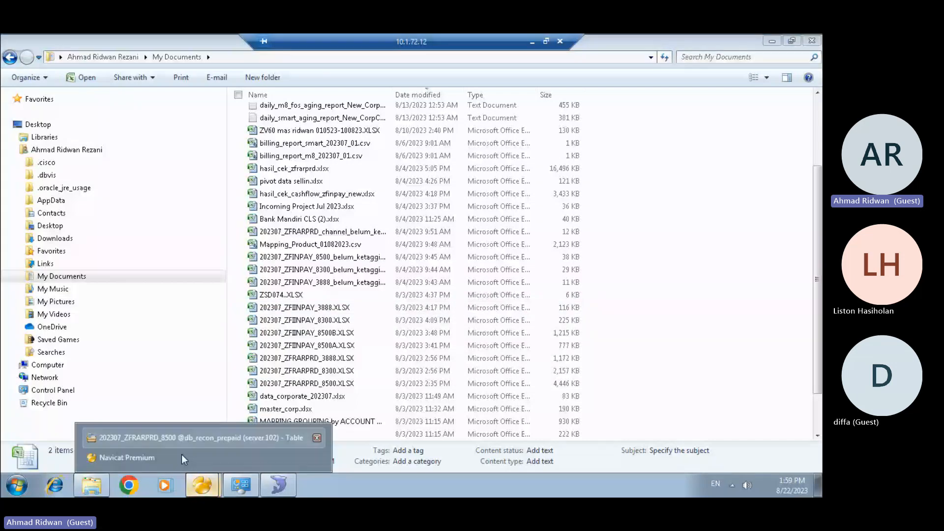
pyautogui.click(182, 454)
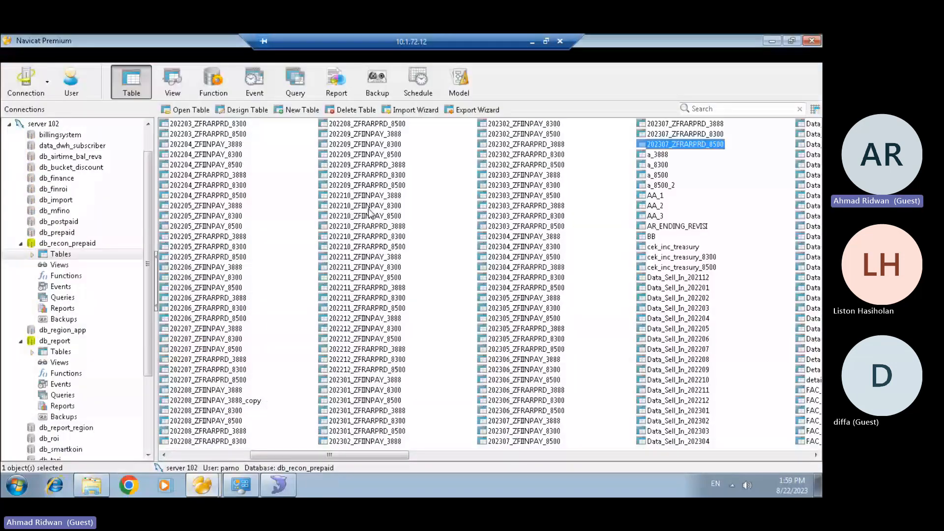
pyautogui.doubleClick(533, 421)
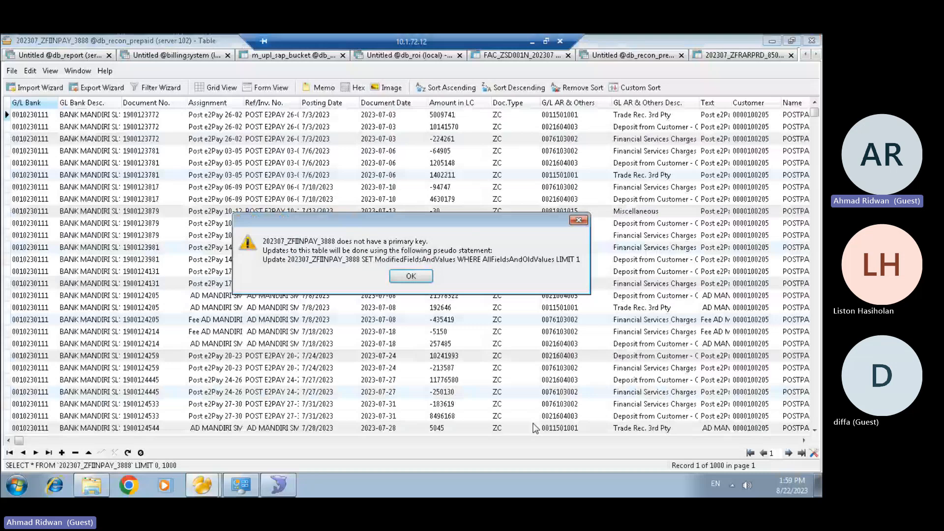
pyautogui.click(396, 275)
# Begin an Excel 2007 (.xlsx) import into 202307_ZFIINPAY_3888 using 202307_ZFIINPAY_3888.XLSX from My Documents as the source.
pyautogui.click(35, 87)
pyautogui.click(239, 296)
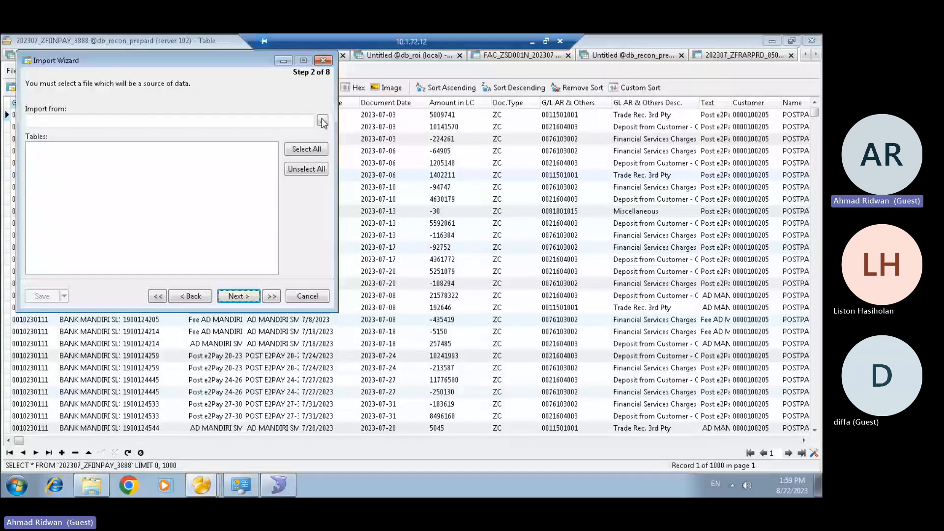
pyautogui.click(322, 122)
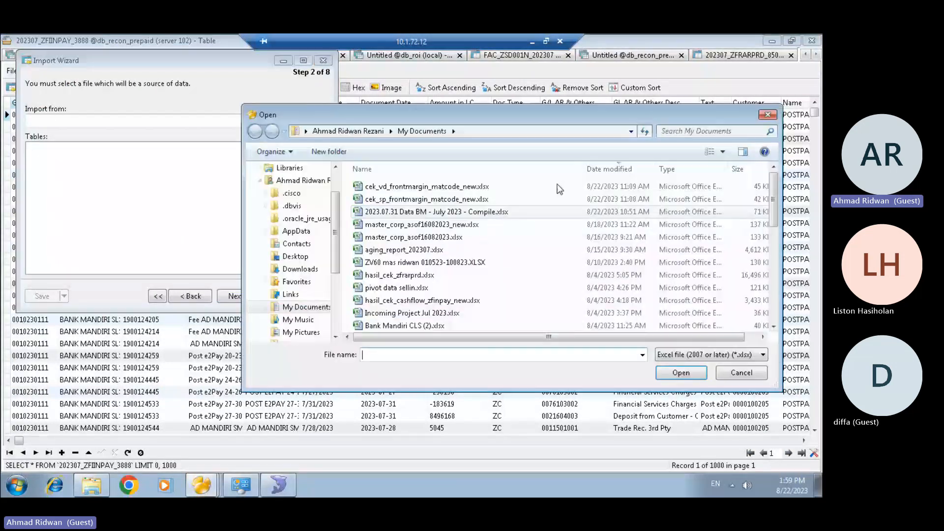
pyautogui.click(503, 172)
pyautogui.click(529, 224)
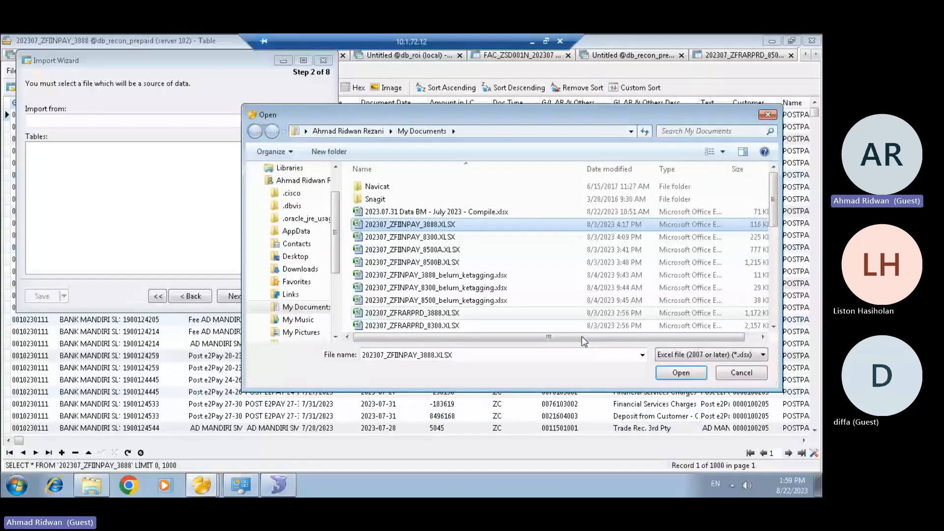
pyautogui.press('Return')
pyautogui.click(224, 291)
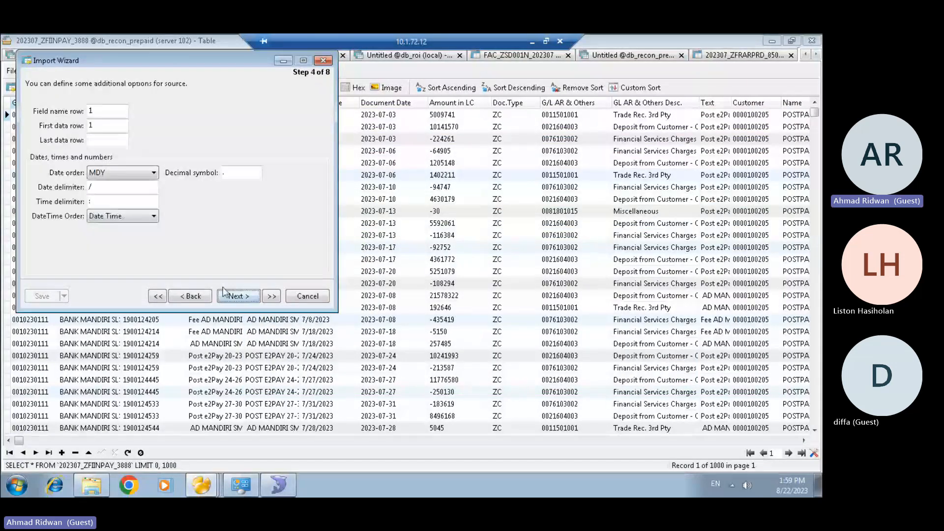
# Set the import's first data row to 2, review the field mappings down to TAGGING2, and abort the import.
pyautogui.doubleClick(95, 125)
pyautogui.write('2')
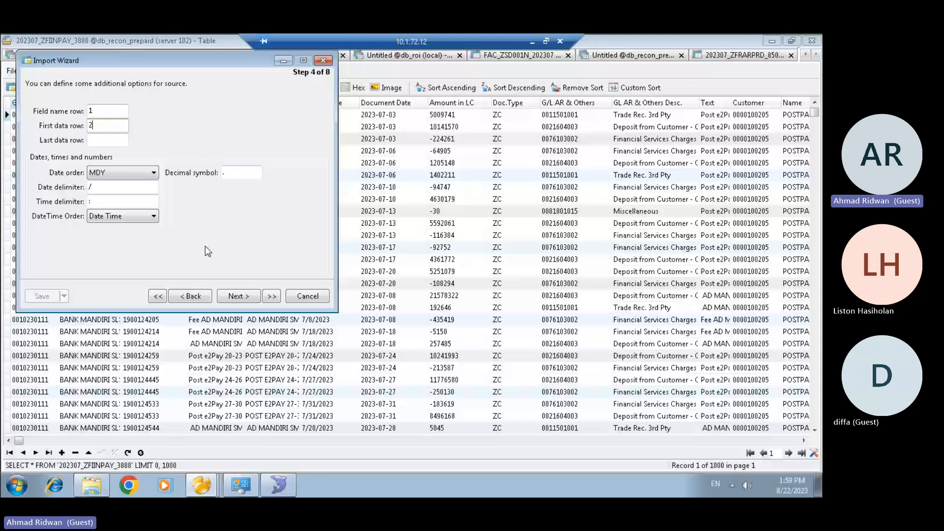
pyautogui.click(236, 295)
pyautogui.click(236, 295)
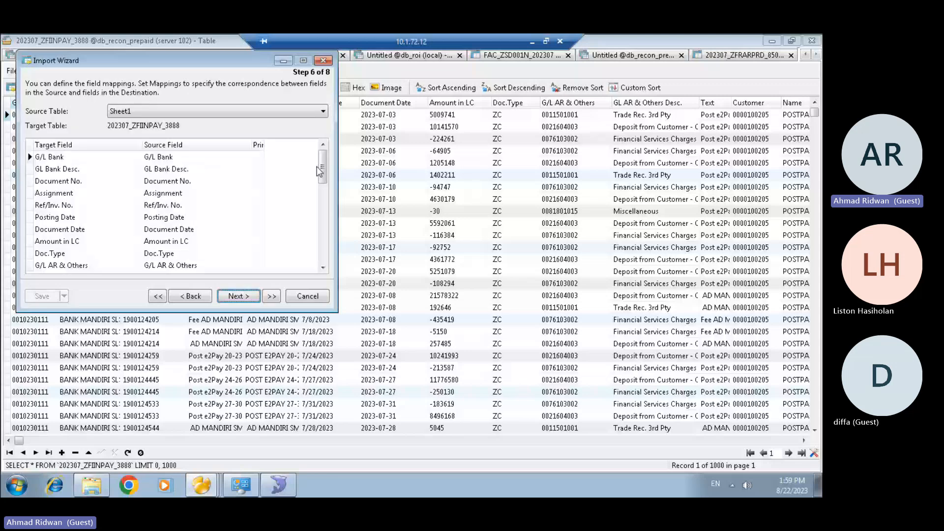
pyautogui.moveTo(316, 167); pyautogui.dragTo(316, 256)
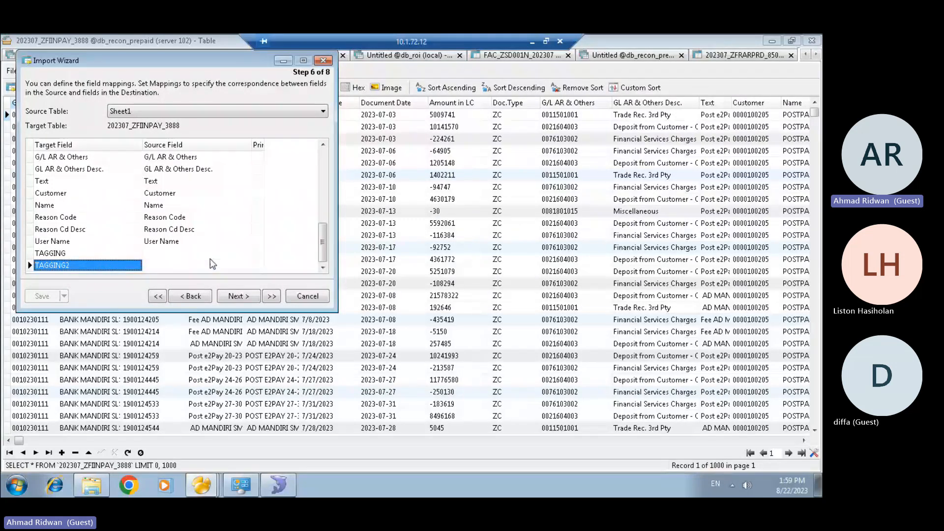
pyautogui.click(300, 297)
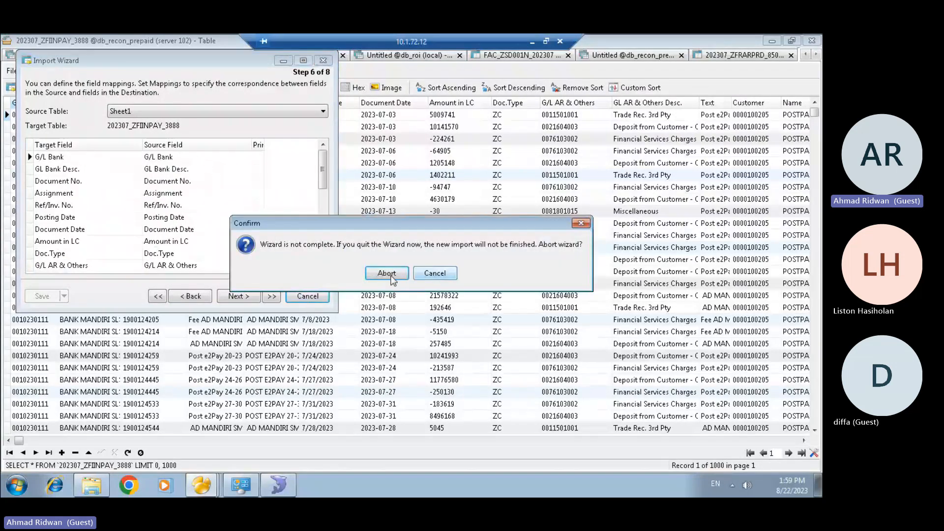
pyautogui.click(387, 274)
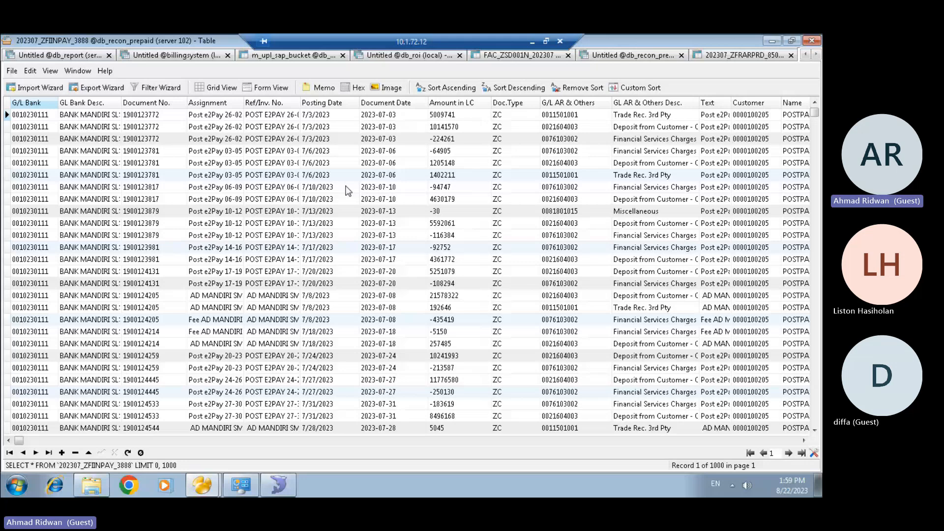
# Examine the TAGGING and TAGGING2 columns of 202307_ZFIINPAY_3888 and close the table.
pyautogui.click(730, 441)
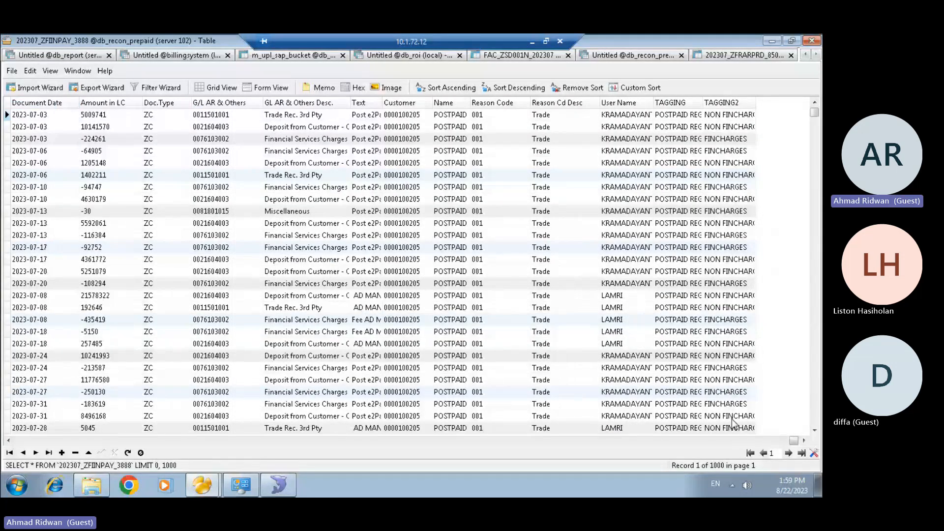
pyautogui.click(816, 54)
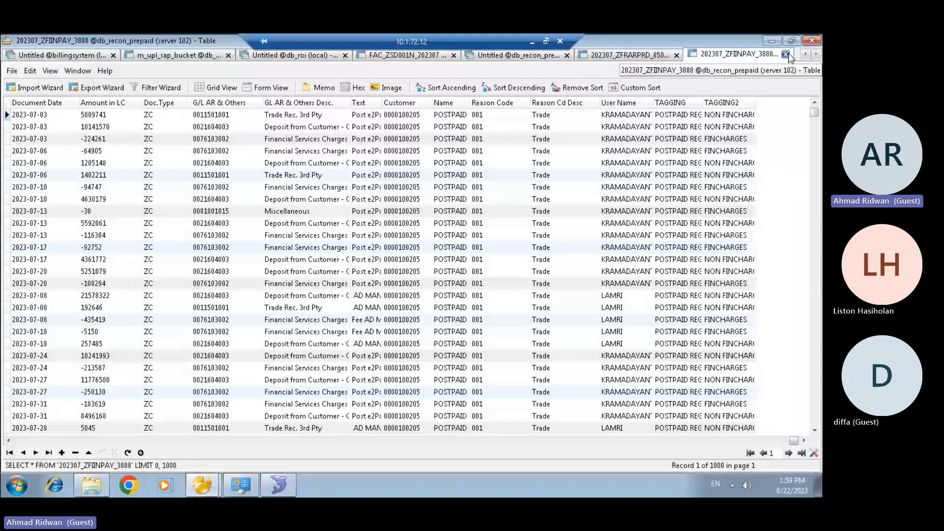
pyautogui.click(786, 54)
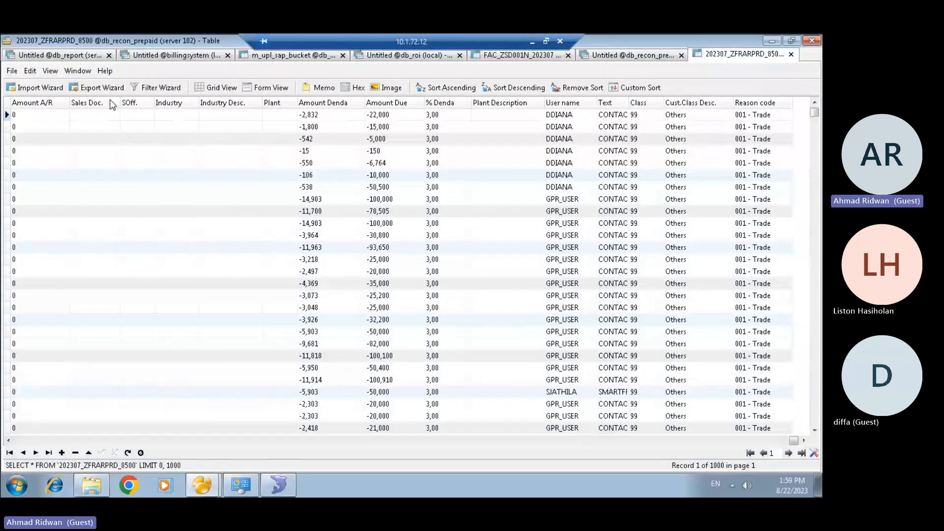
# Start an Excel 2007 (.xlsx) import in the 202307_ZFRARPRD_8500 table, using Sheet1 of 202307_ZFRARPRD_3888.XLSX as the source.
pyautogui.click(31, 87)
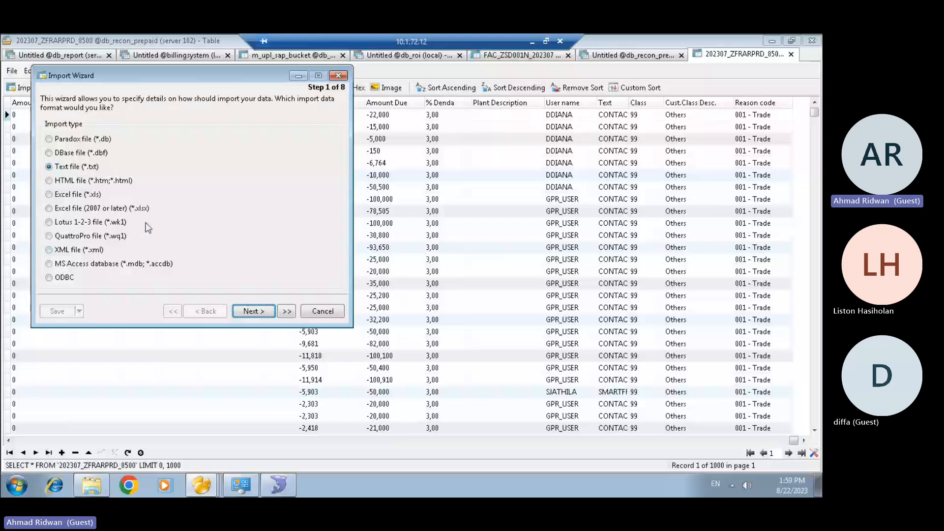
pyautogui.click(132, 210)
pyautogui.click(253, 310)
pyautogui.click(337, 135)
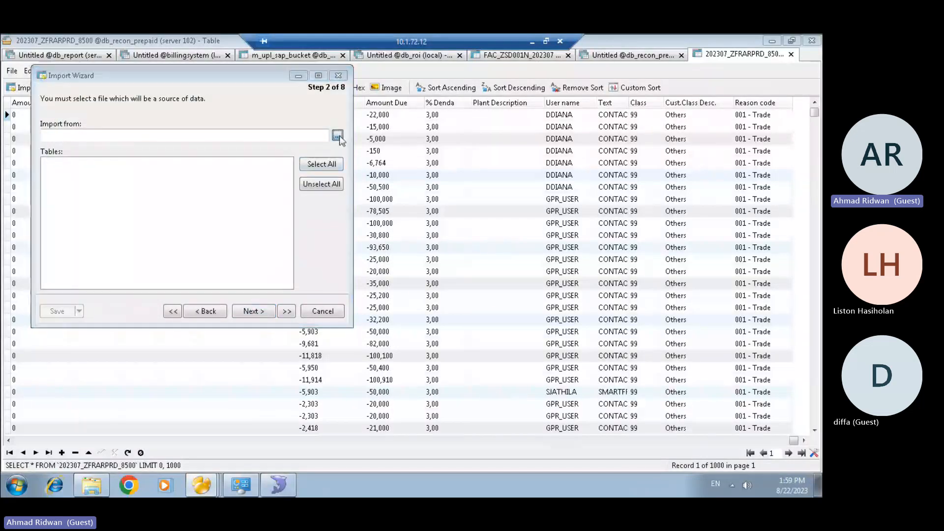
pyautogui.click(424, 312)
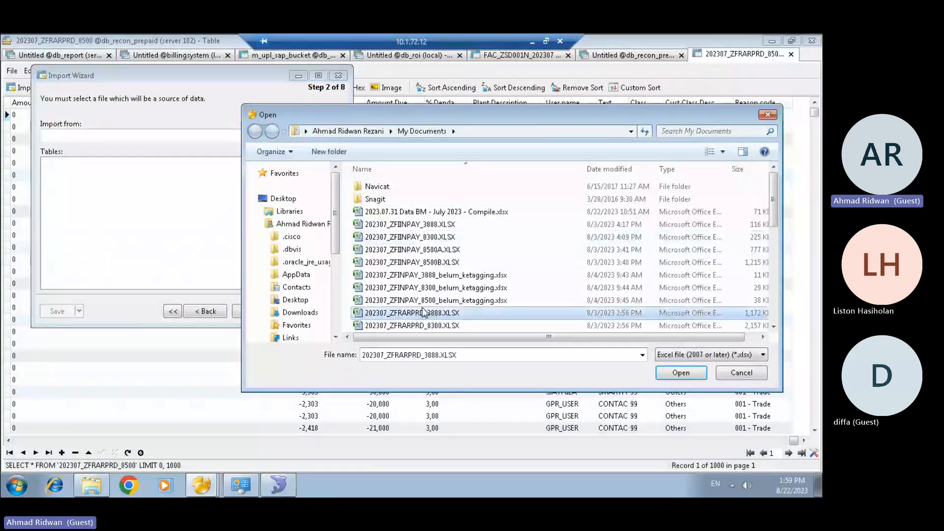
pyautogui.click(680, 373)
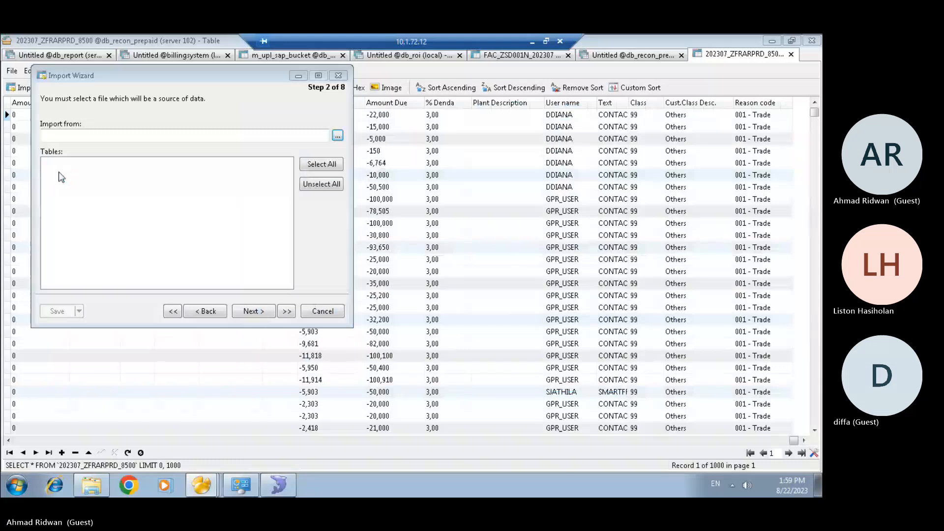
pyautogui.click(47, 163)
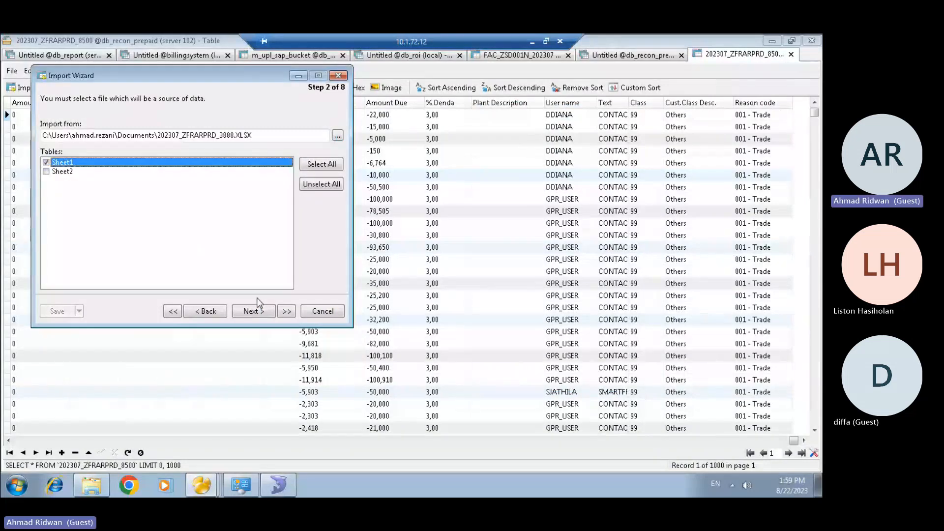
# Map the import's Customer name field to "Customer name ( Report AsOf 31.07.2023 )", check the mappings down to Reason code, and abort the import.
pyautogui.click(253, 310)
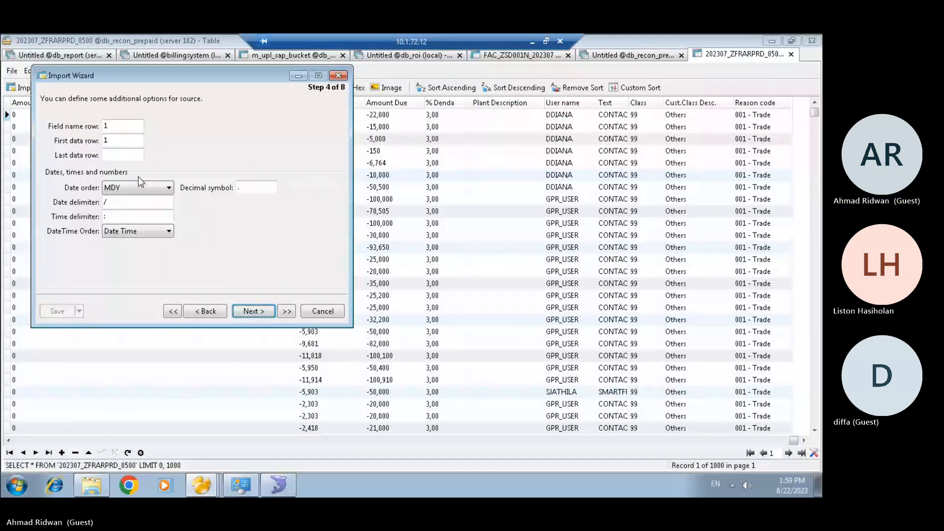
pyautogui.click(252, 313)
pyautogui.click(252, 313)
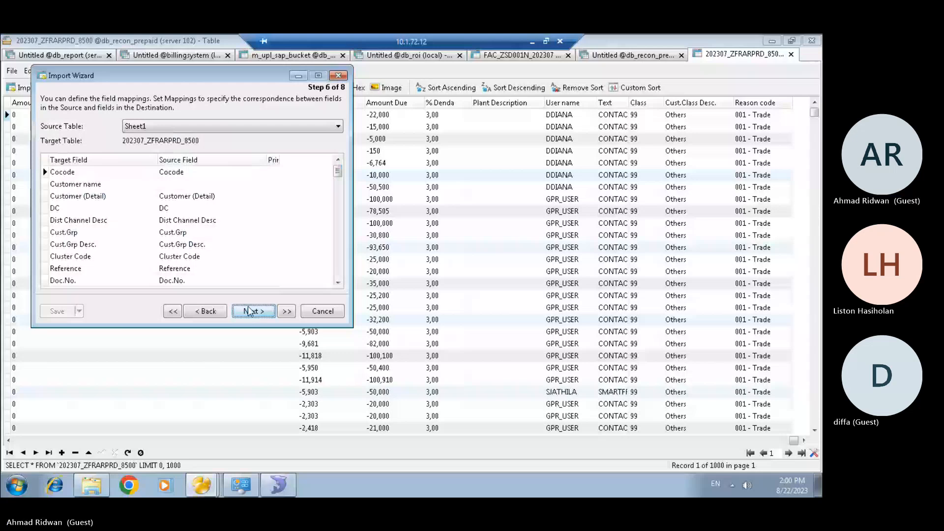
pyautogui.click(260, 185)
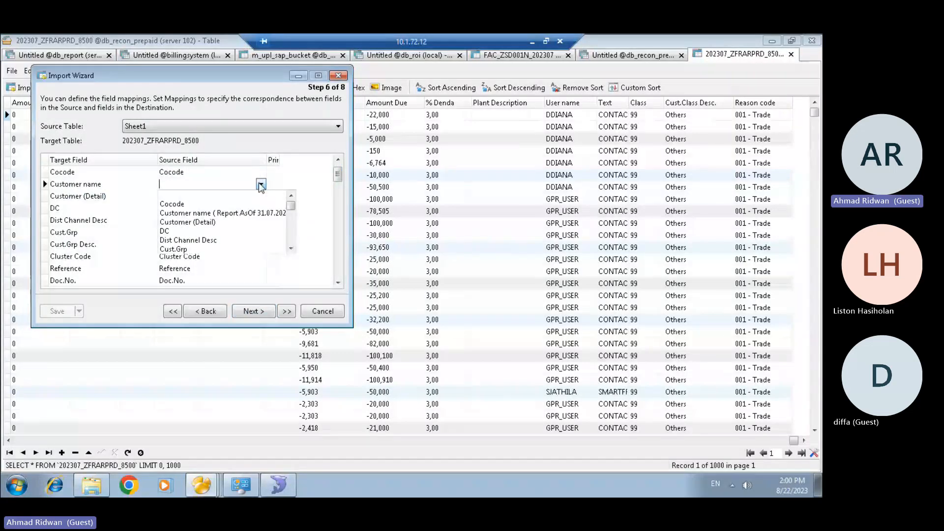
pyautogui.click(248, 217)
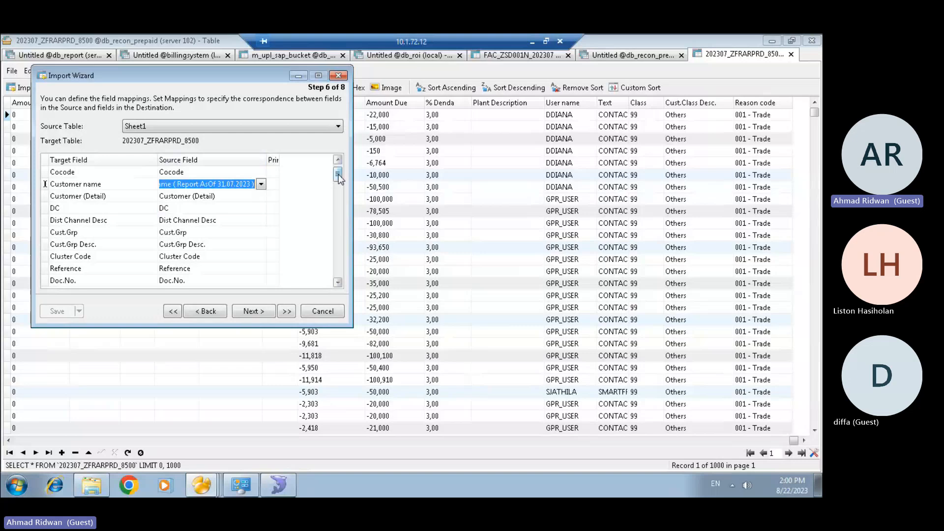
pyautogui.moveTo(338, 178); pyautogui.dragTo(323, 281)
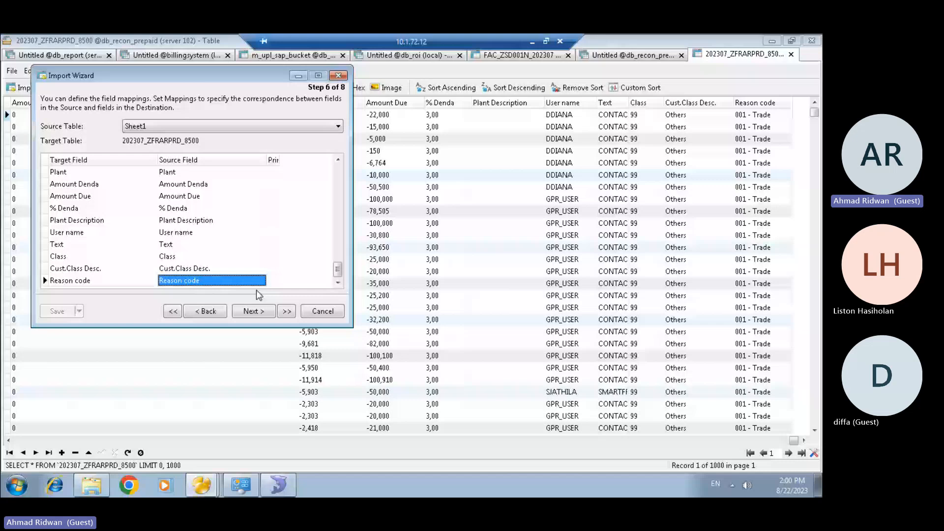
pyautogui.click(264, 311)
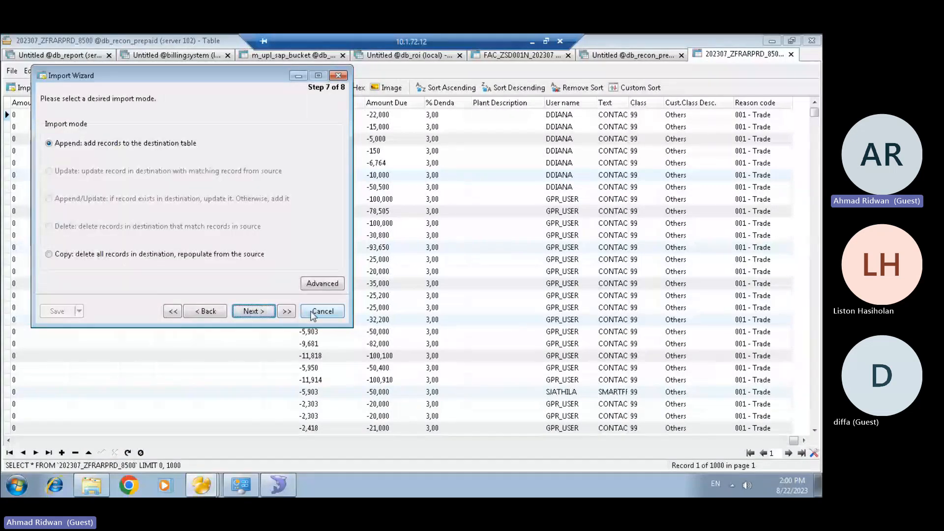
pyautogui.click(313, 313)
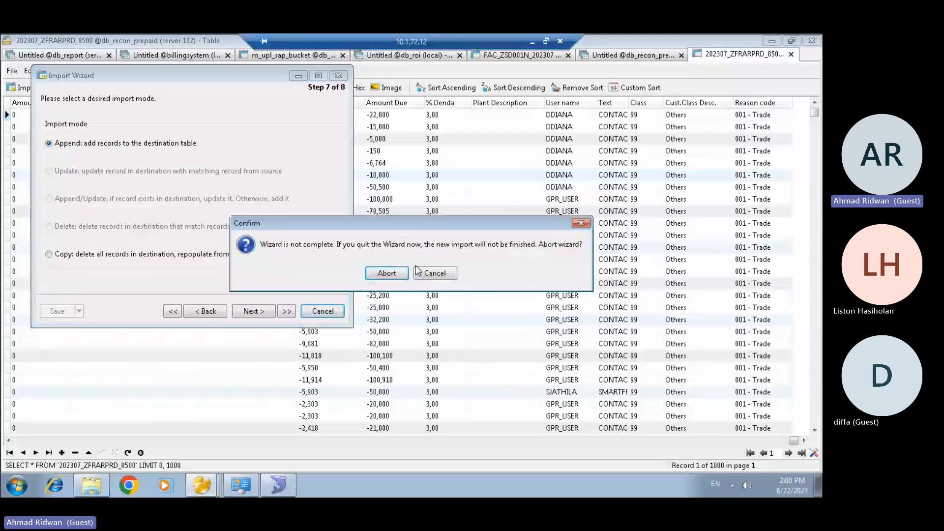
pyautogui.click(386, 273)
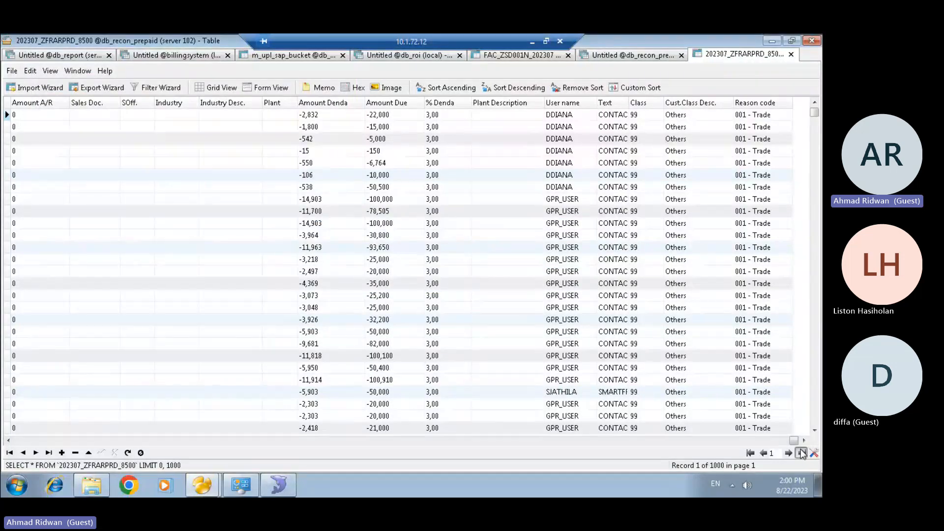
# View the last page of records in 202307_ZFRARPRD_8500 and close the table.
pyautogui.click(801, 449)
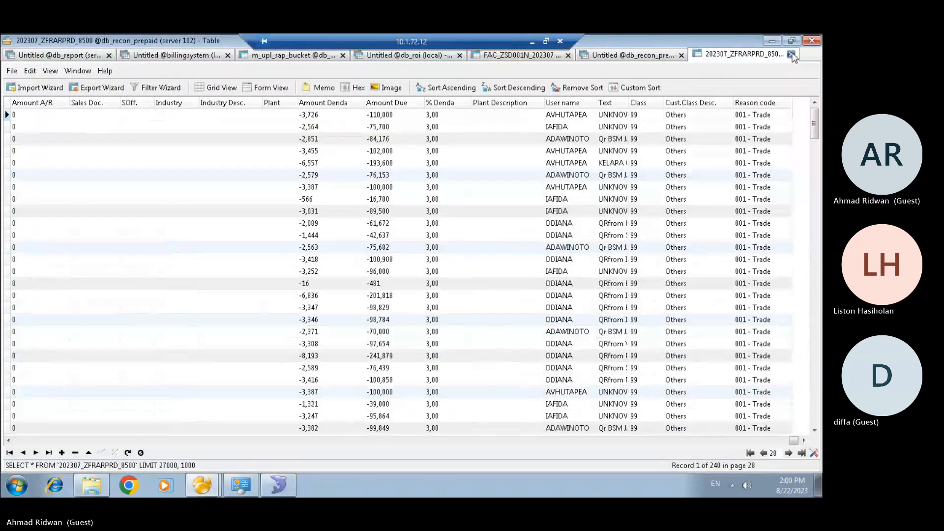
pyautogui.click(791, 54)
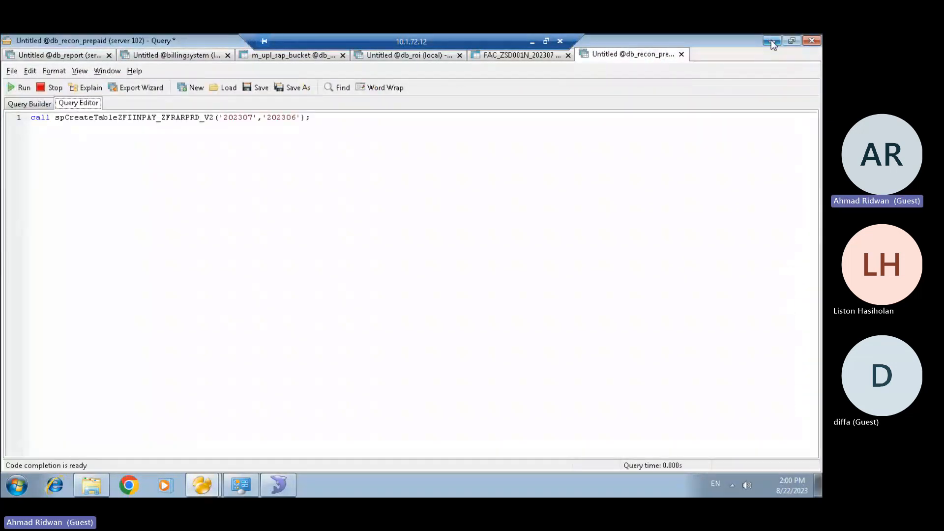
# Copy call spTaggingZFIINPAY('202307_ZFIINPAY_3888'); from query cashflow.txt in Notepad++ into the db_recon_prepaid query in Navicat, below the existing call.
pyautogui.click(532, 42)
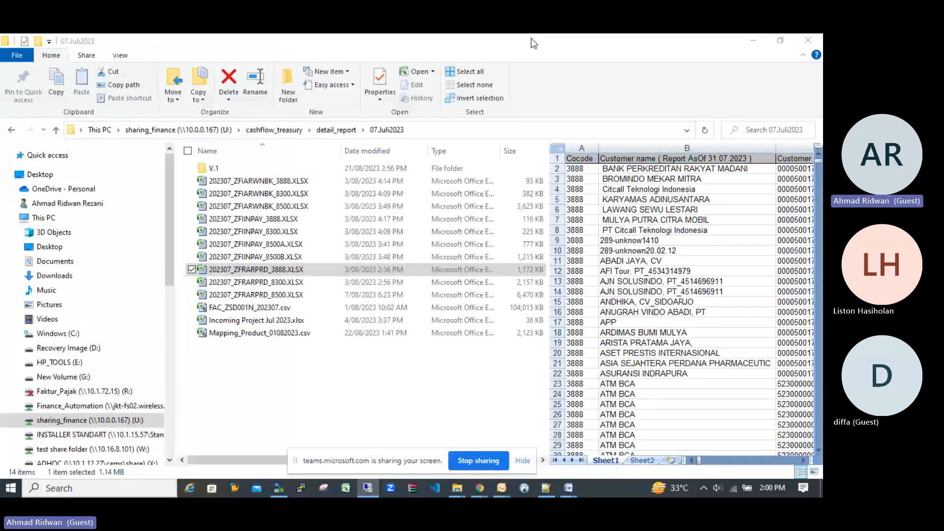
pyautogui.click(457, 486)
pyautogui.click(457, 485)
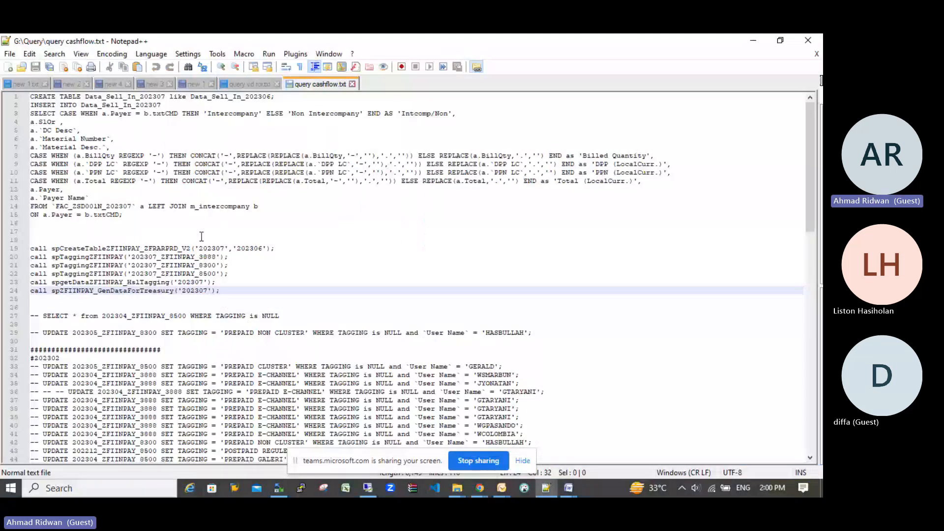
pyautogui.moveTo(229, 257)
pyautogui.mouseDown()
pyautogui.moveTo(34, 258)
pyautogui.moveTo(227, 256)
pyautogui.mouseUp()
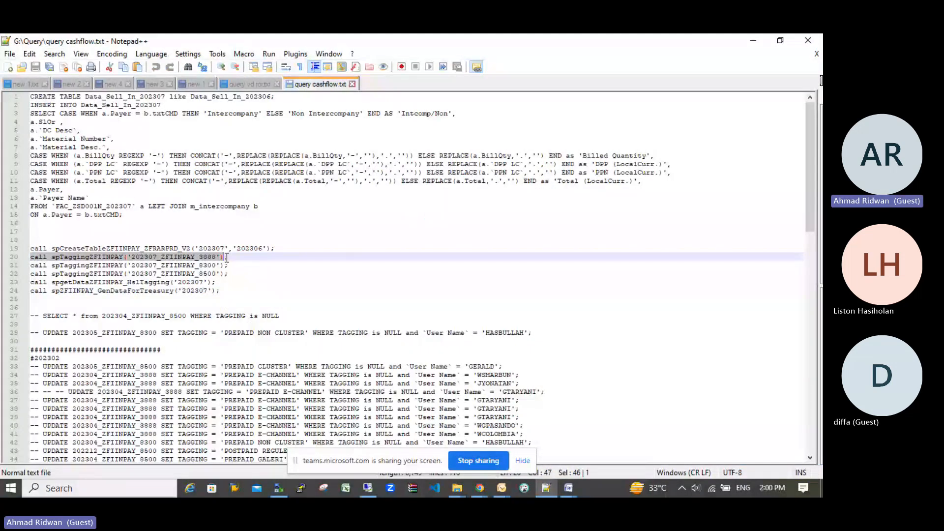
pyautogui.click(544, 489)
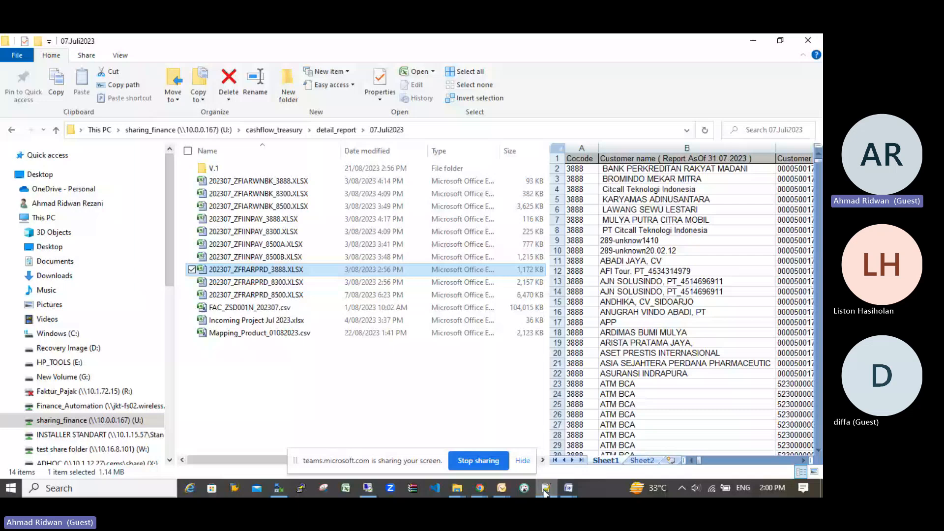
pyautogui.click(481, 489)
pyautogui.press('Return')
pyautogui.press('Return')
pyautogui.write("call spTaggingZFIINPAY('202307_ZFIINPAY_3888');")
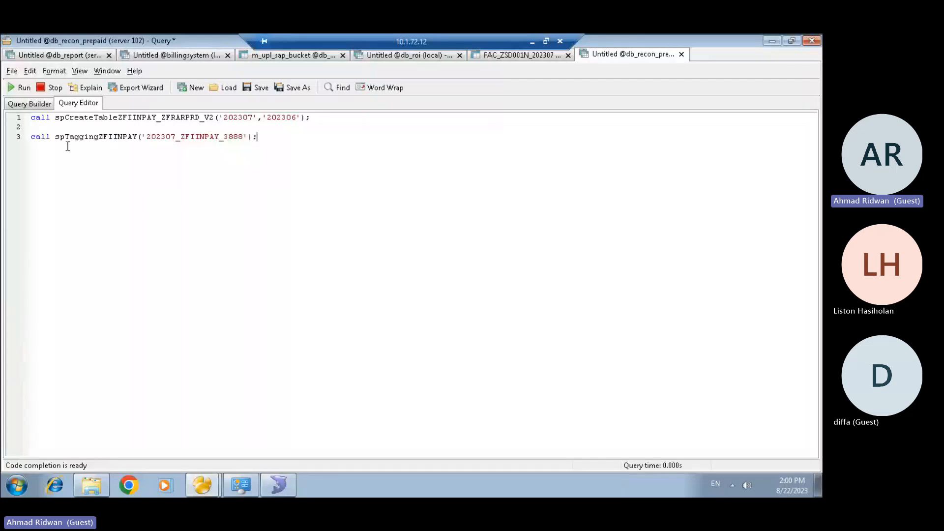
# Run only the spTaggingZFIINPAY statement for 202307_ZFIINPAY_3888 and look through the returned rows' TAGGING and TAGGING2 columns.
pyautogui.moveTo(68, 147); pyautogui.dragTo(25, 141)
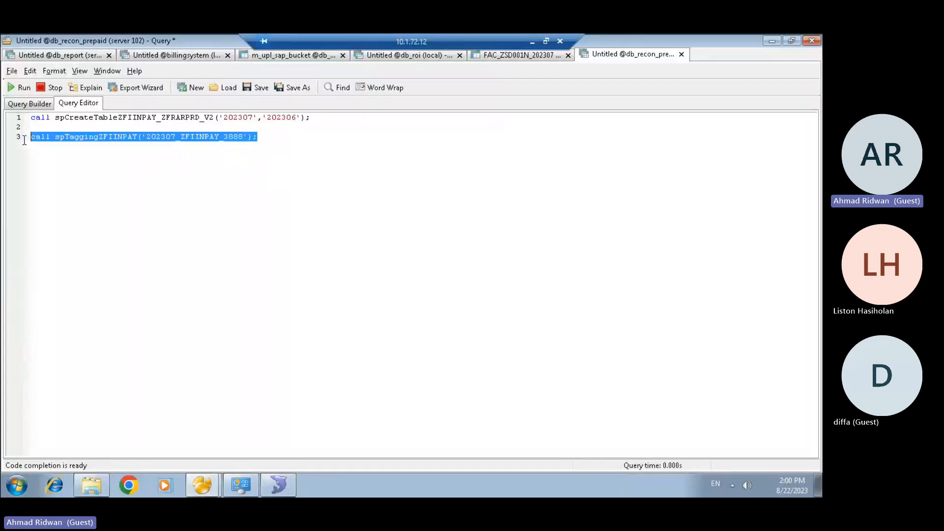
pyautogui.rightClick(53, 142)
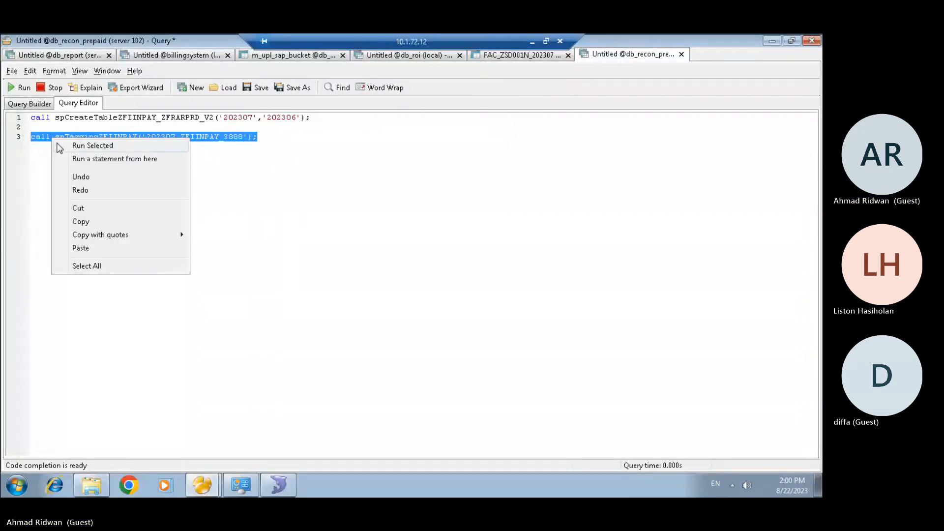
pyautogui.click(58, 145)
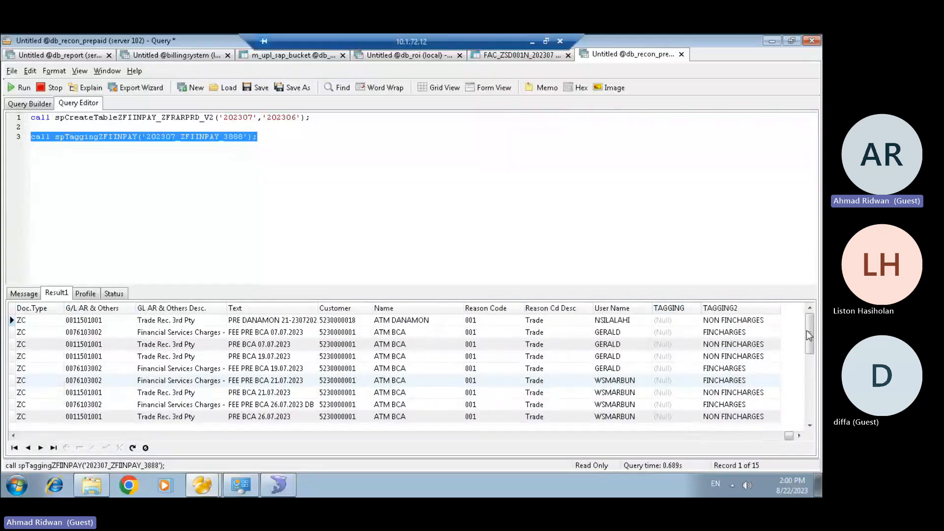
pyautogui.scroll(-2, 810, 361)
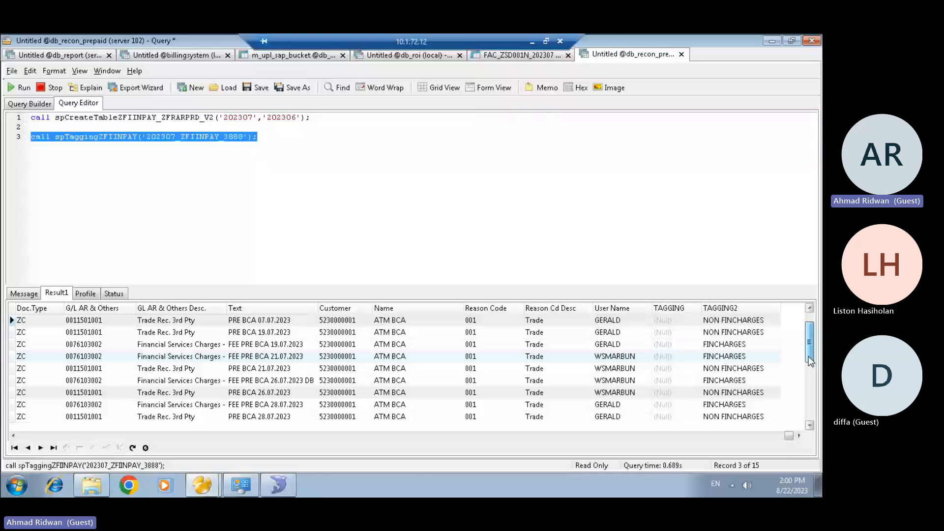
pyautogui.moveTo(810, 361); pyautogui.dragTo(807, 293)
pyautogui.scroll(-5, 664, 346)
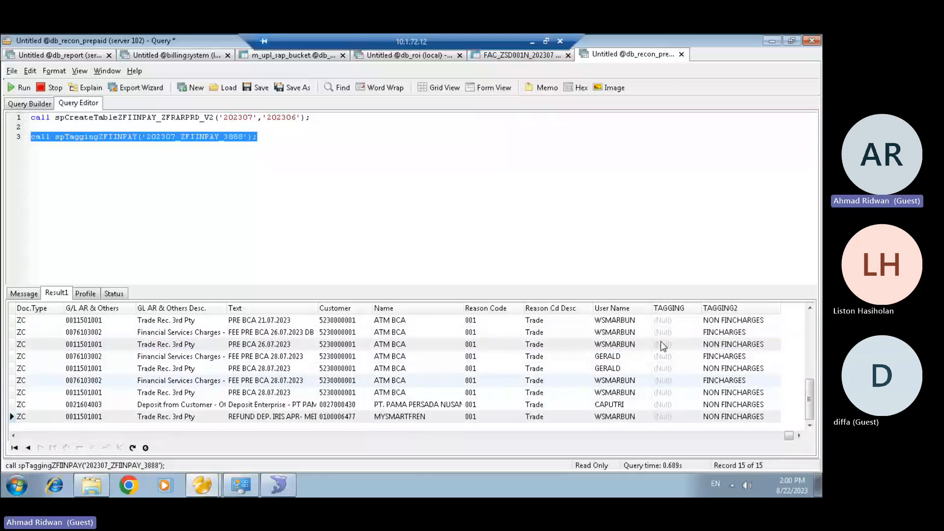
pyautogui.click(308, 237)
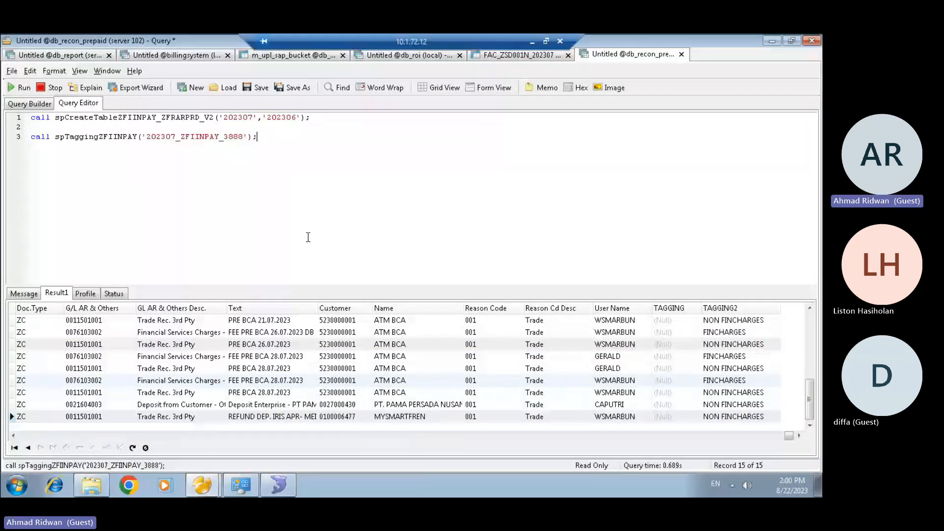
pyautogui.click(138, 90)
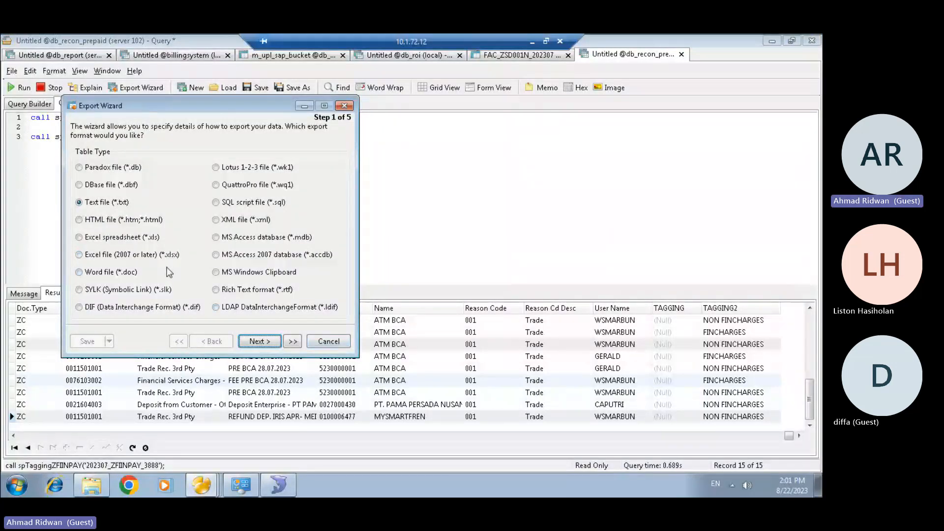
pyautogui.click(337, 342)
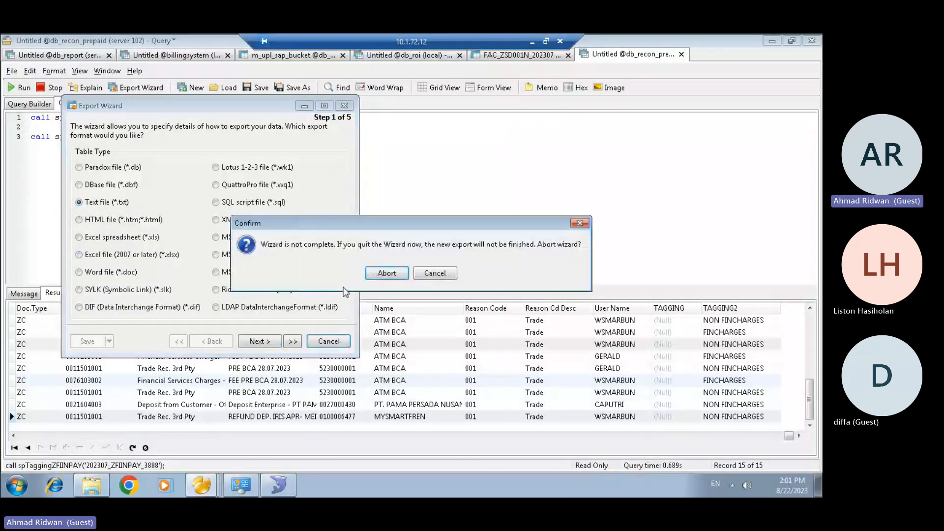
pyautogui.click(385, 272)
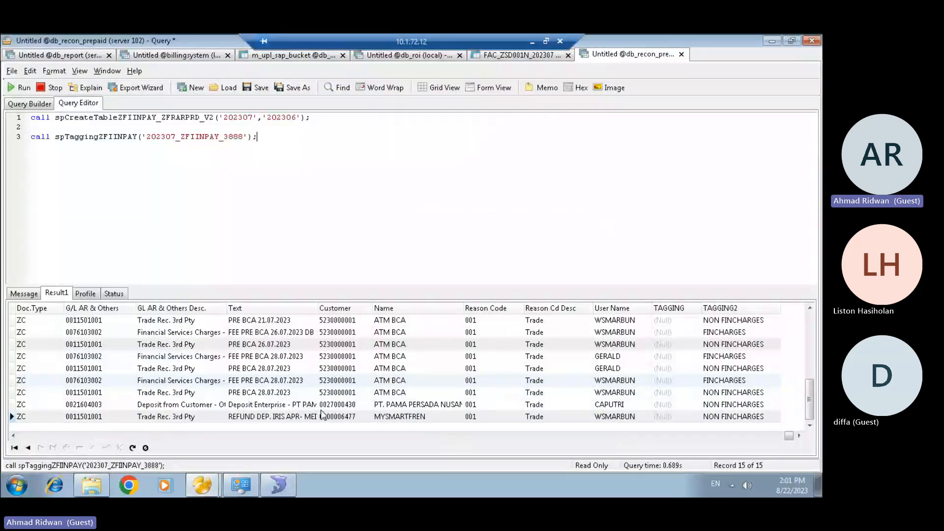
# Switch to File Explorer and open 202307_ZFINPAY_3888_belum_ketagging.xlsx from the V.1 folder inside 07.Juli2023.
pyautogui.click(530, 43)
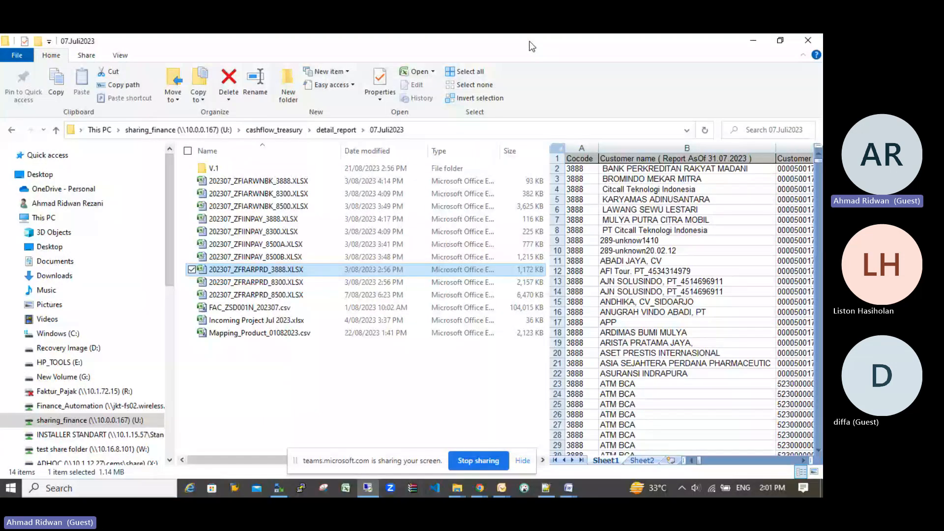
pyautogui.click(250, 170)
pyautogui.doubleClick(251, 169)
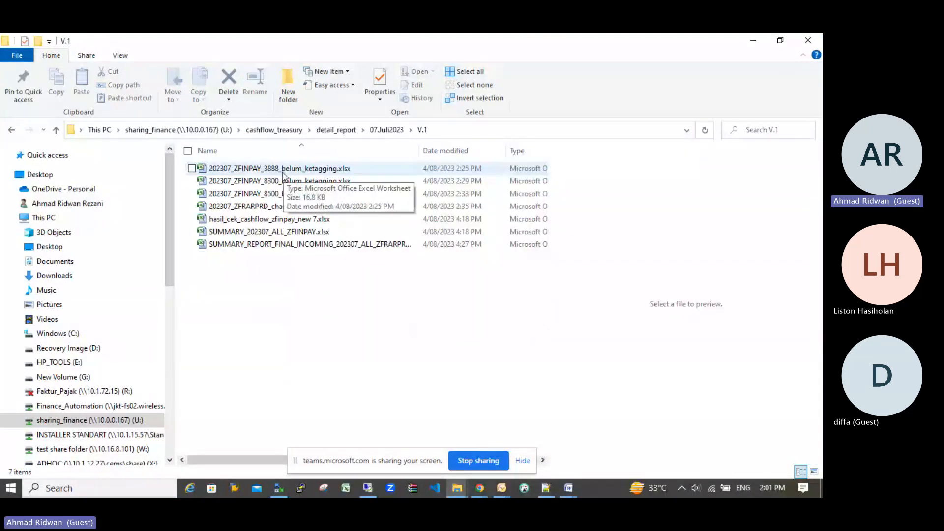
pyautogui.click(282, 171)
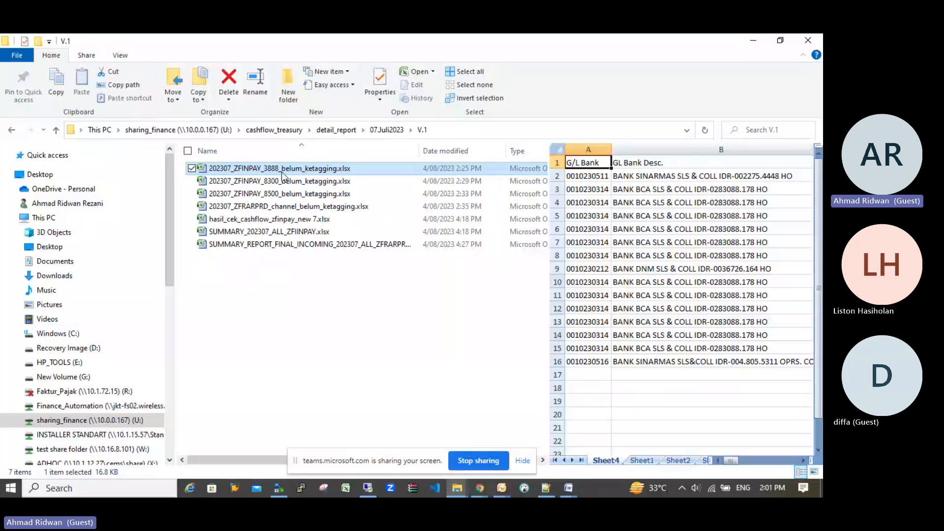
pyautogui.doubleClick(281, 169)
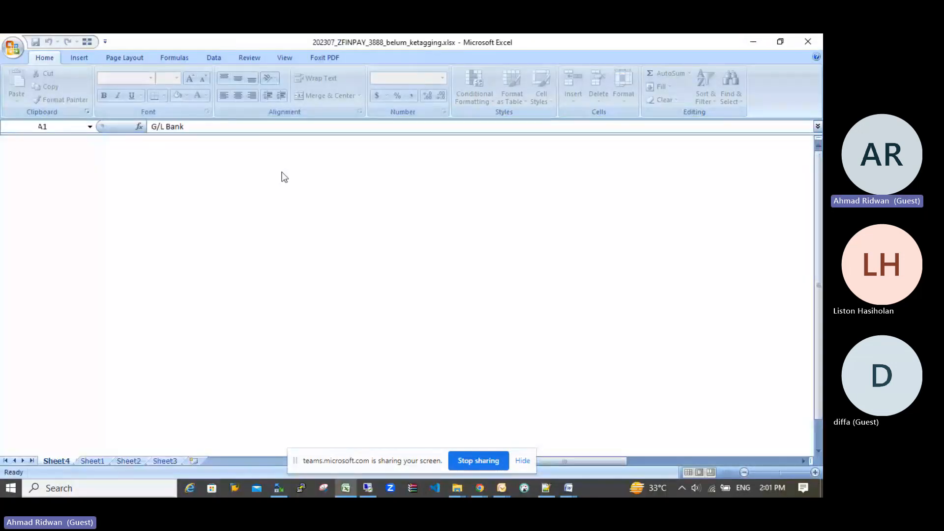
# Widen the User Name and TAGGING columns on Sheet4 so their full entries can be read.
pyautogui.moveTo(586, 461); pyautogui.dragTo(797, 462)
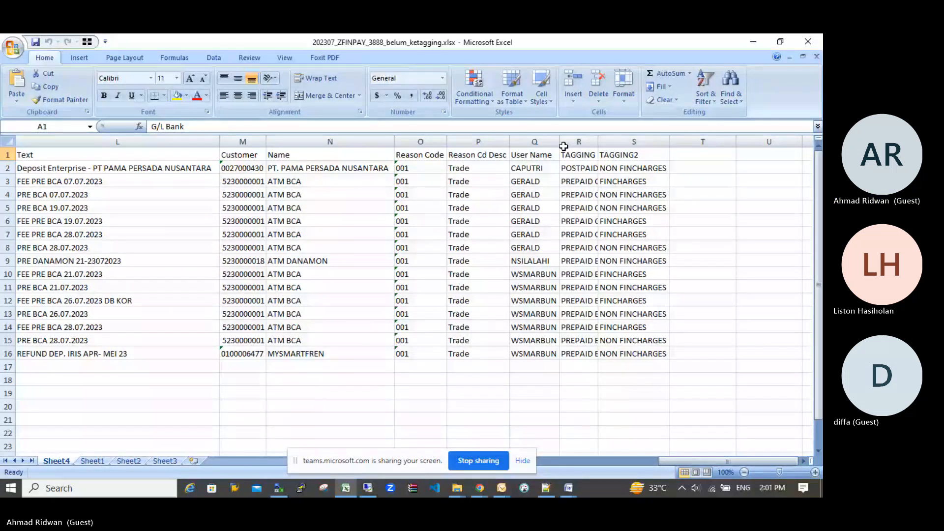
pyautogui.moveTo(560, 142); pyautogui.dragTo(595, 142)
pyautogui.moveTo(634, 142); pyautogui.dragTo(631, 221)
pyautogui.doubleClick(658, 142)
# Examine which TAGGING value is assigned to each User Name in rows 2 to 11 of Sheet4.
pyautogui.click(555, 168)
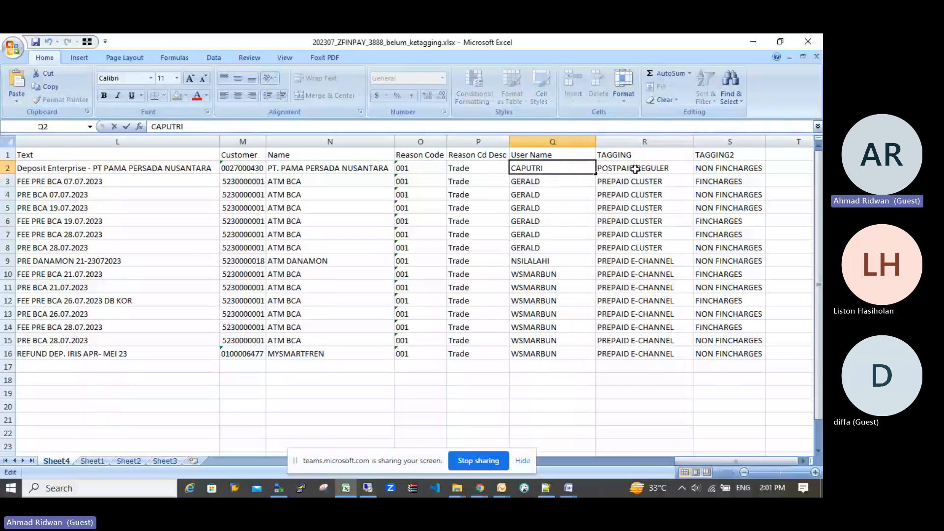
pyautogui.click(635, 169)
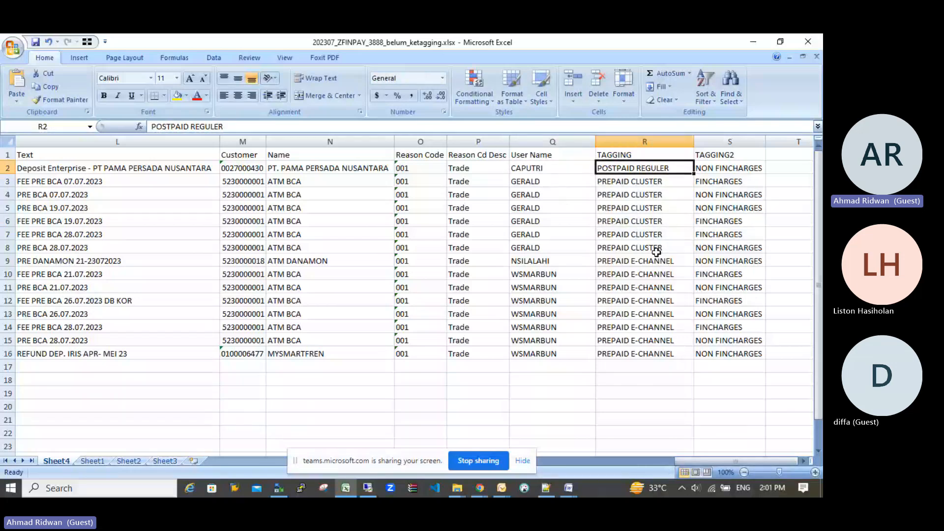
pyautogui.click(553, 182)
pyautogui.click(636, 191)
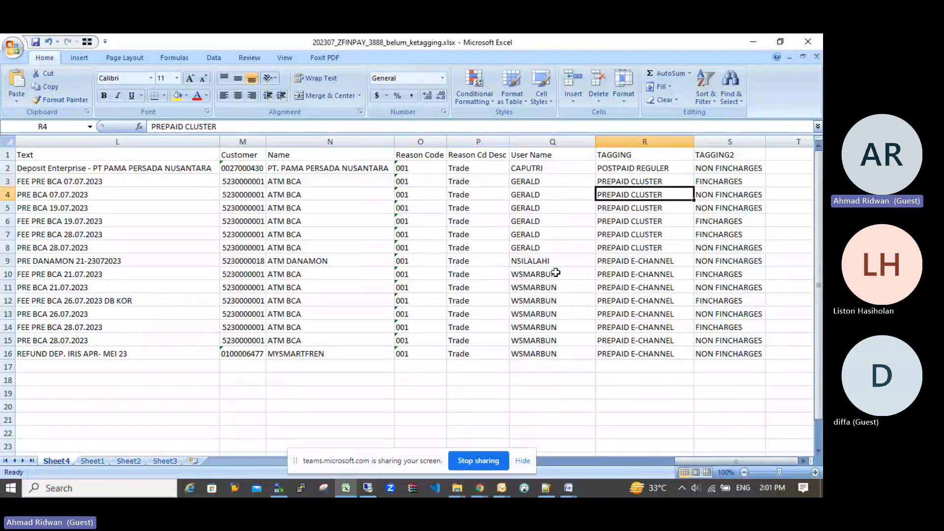
pyautogui.click(553, 261)
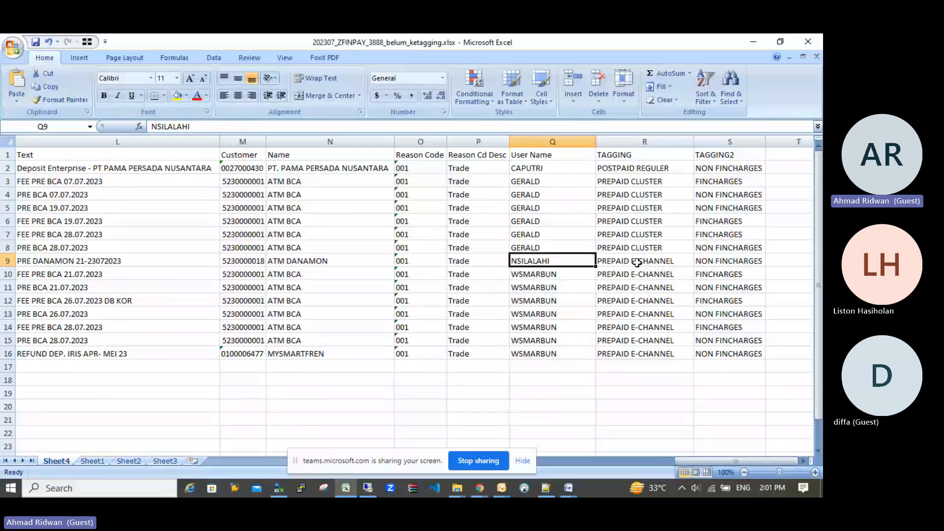
pyautogui.click(569, 287)
pyautogui.press('Right')
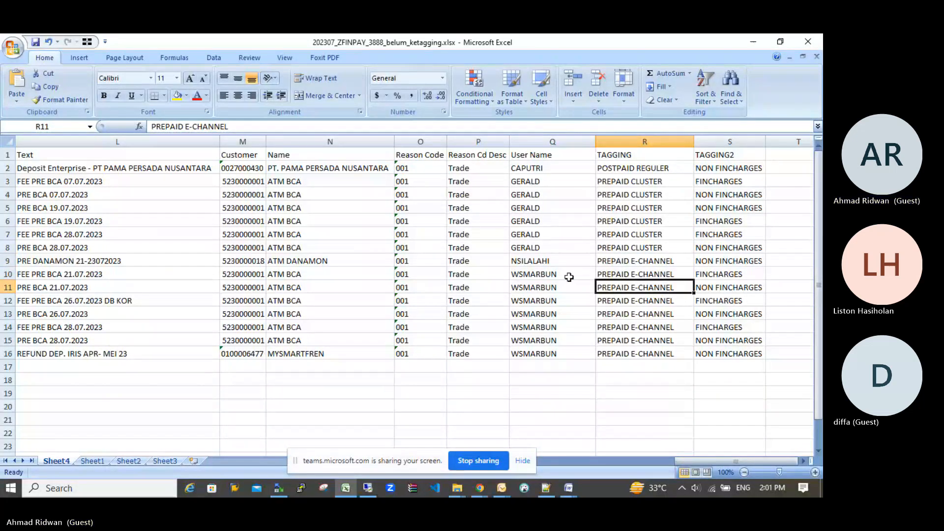
# Close the empty Word window, leaving TUTORIAL REPORT CASH FLOW_V2.docx open.
pyautogui.click(571, 484)
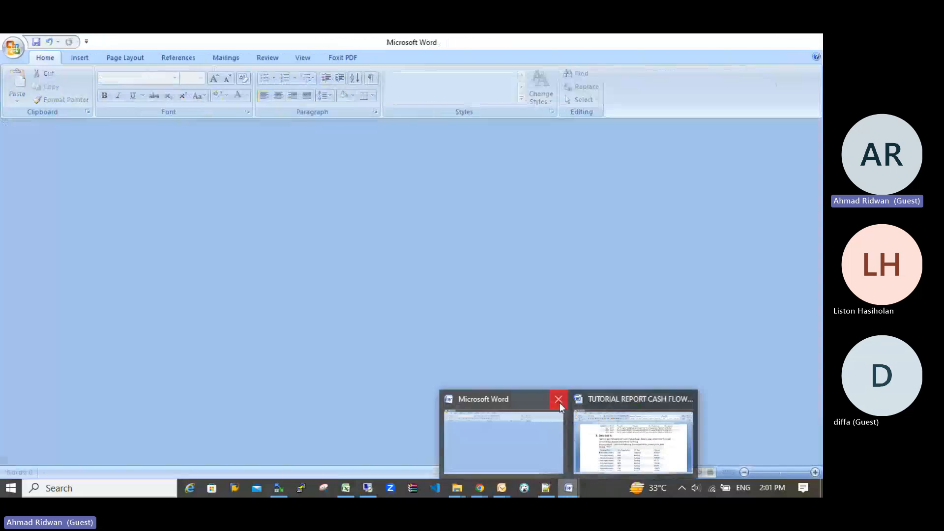
pyautogui.click(558, 399)
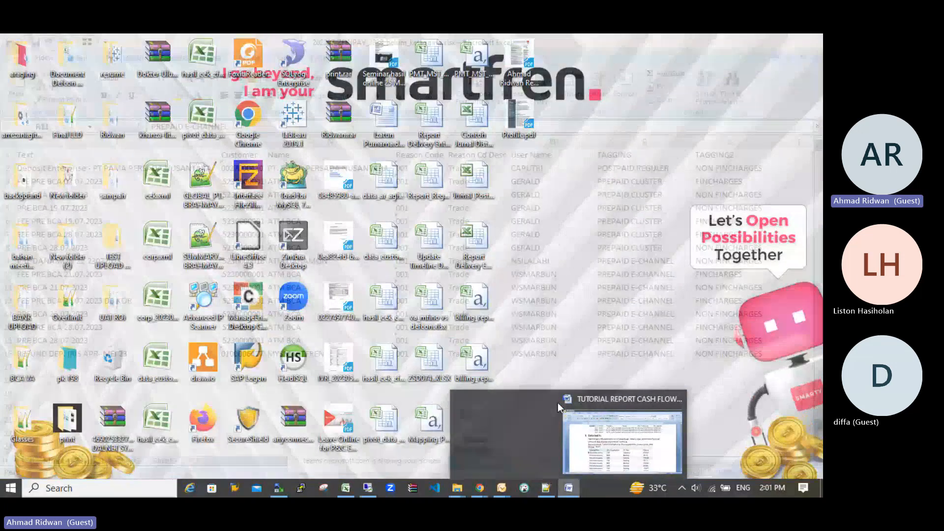
pyautogui.click(557, 403)
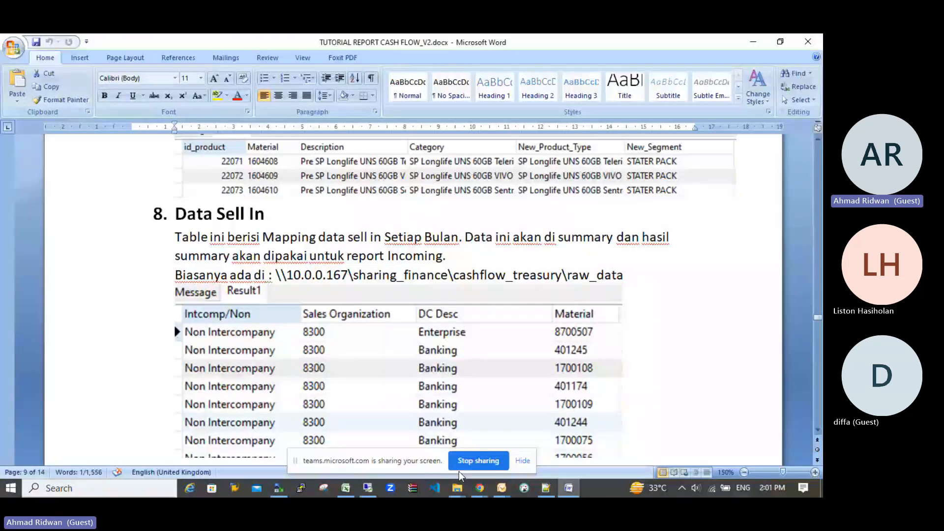
pyautogui.moveTo(457, 488)
pyautogui.click(372, 438)
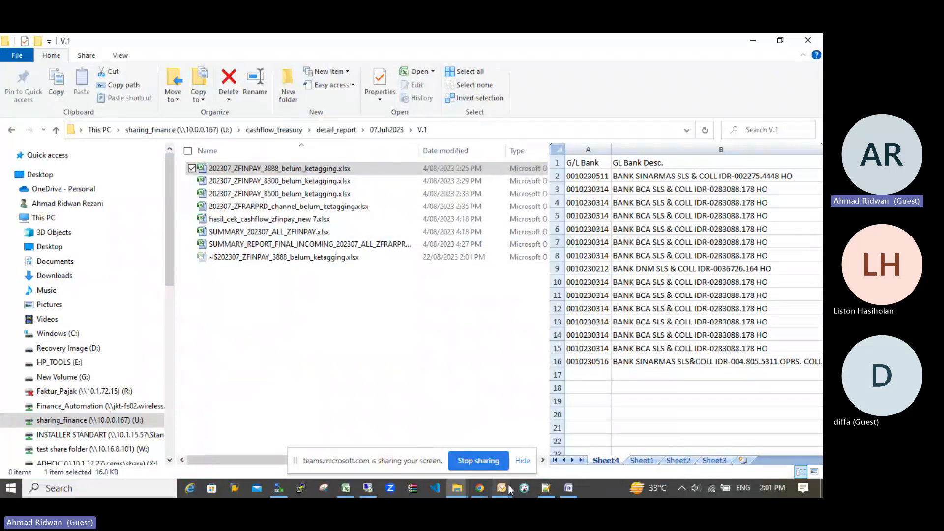
# Switch to Notepad++ and delete the old commented UPDATE statements on lines 36 to 52 of query cashflow.txt.
pyautogui.click(545, 487)
pyautogui.scroll(-1, 225, 307)
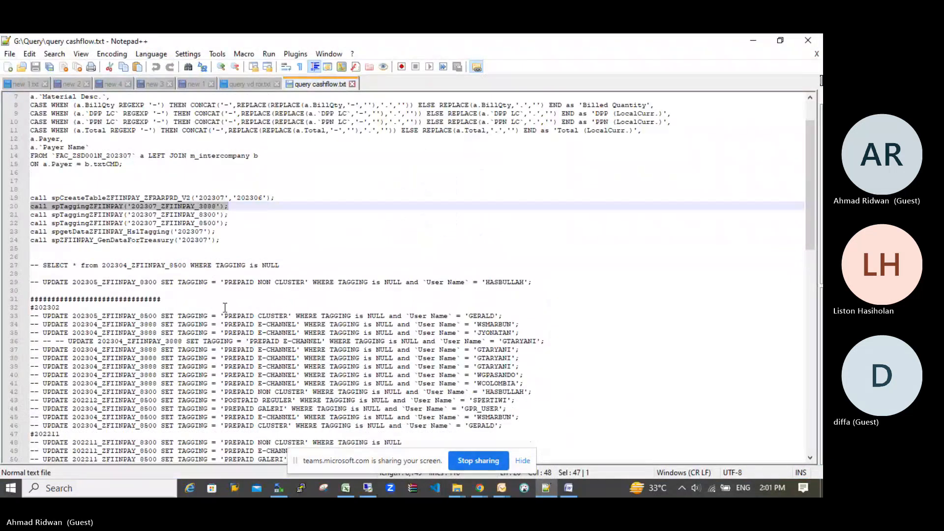
pyautogui.scroll(-1, 225, 307)
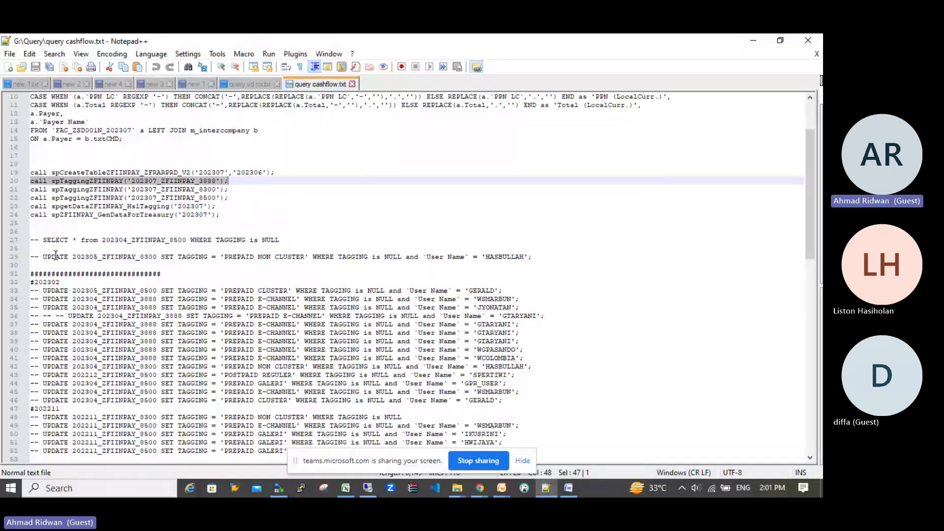
pyautogui.scroll(-3, 55, 255)
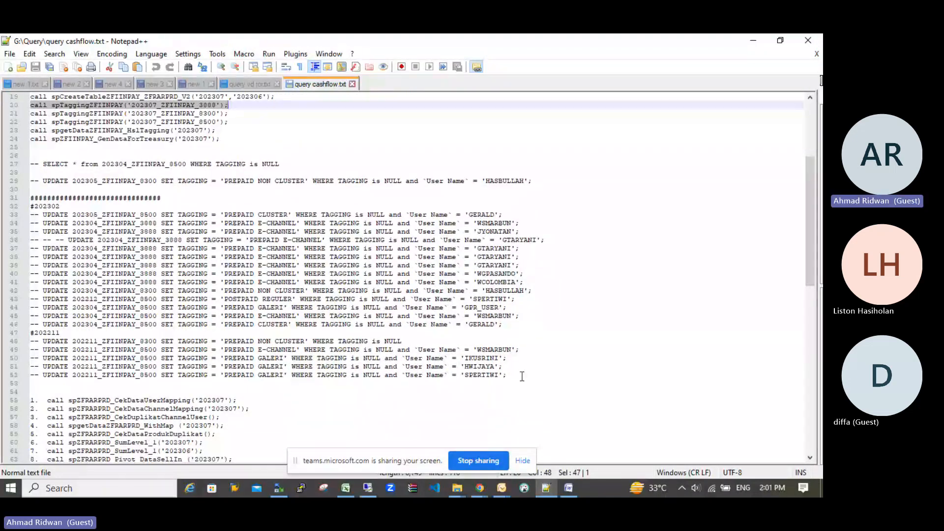
pyautogui.moveTo(521, 376); pyautogui.dragTo(15, 242)
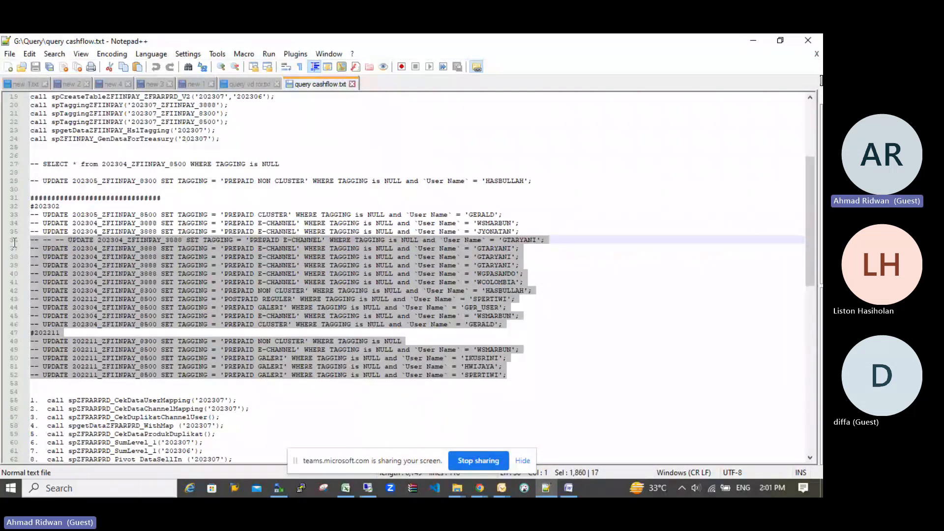
pyautogui.press('Delete')
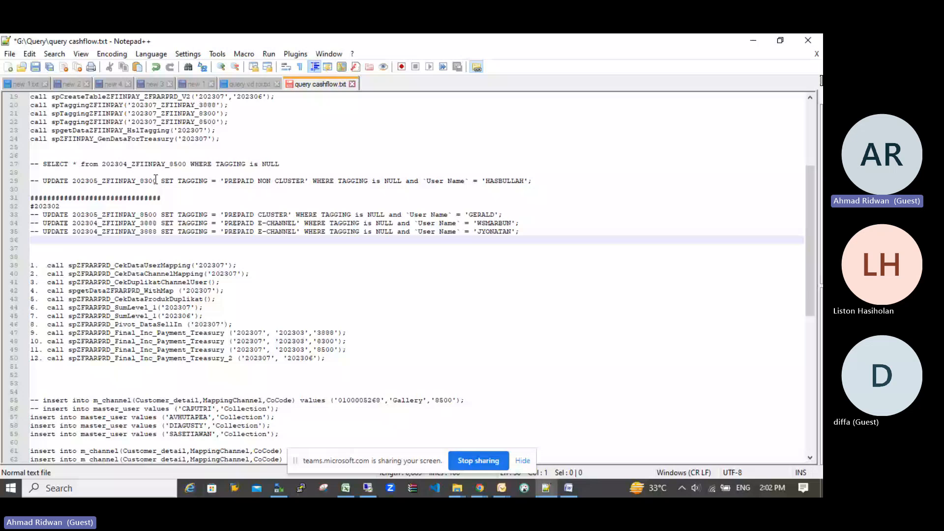
# Change the table in the line 29 UPDATE statement to 202307_ZFIINPAY_3888.
pyautogui.scroll(3, 186, 215)
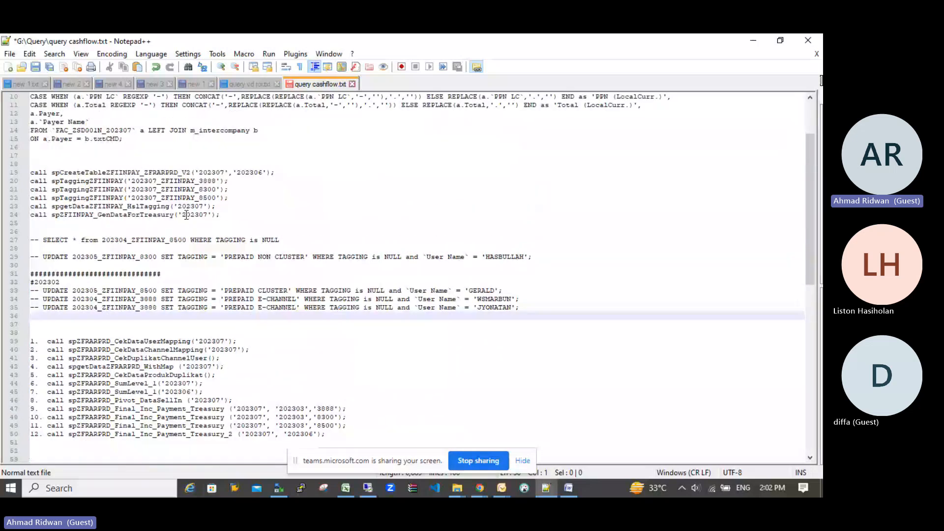
pyautogui.doubleClick(186, 181)
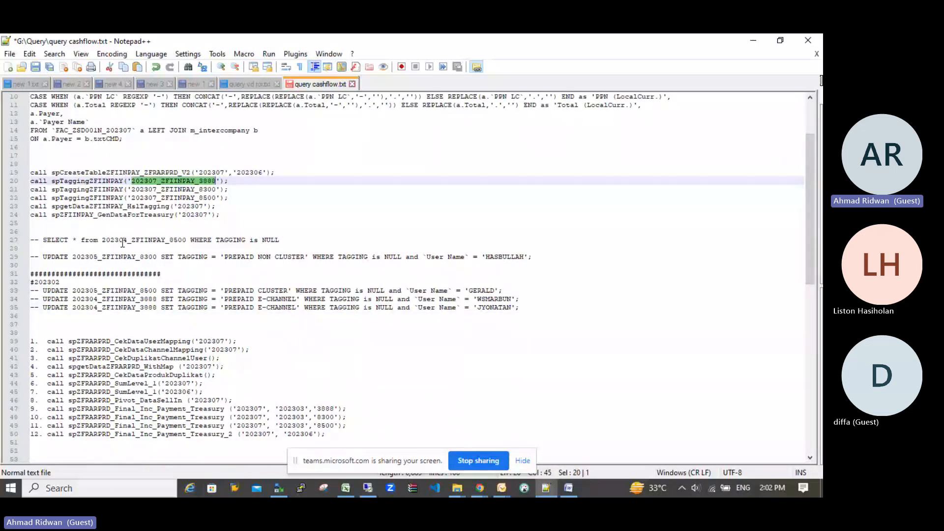
pyautogui.doubleClick(54, 291)
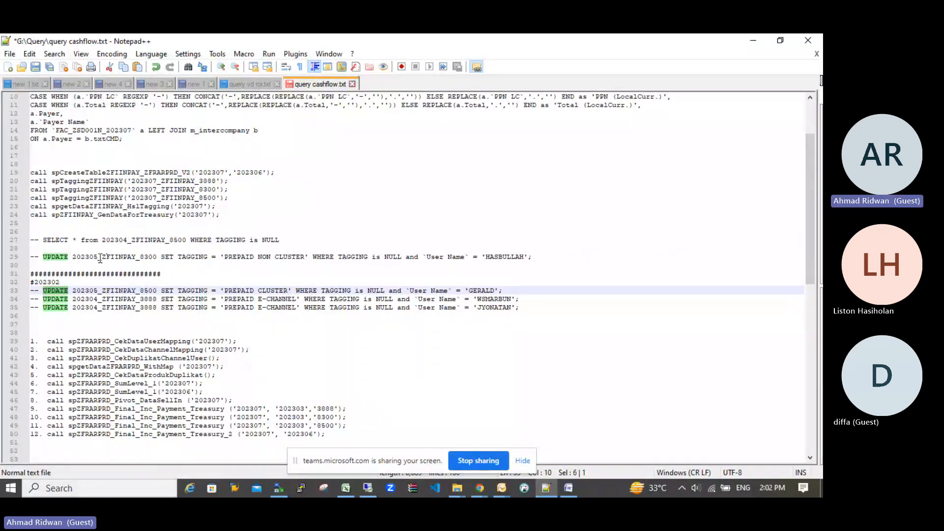
pyautogui.moveTo(100, 258); pyautogui.dragTo(143, 259)
pyautogui.write('7')
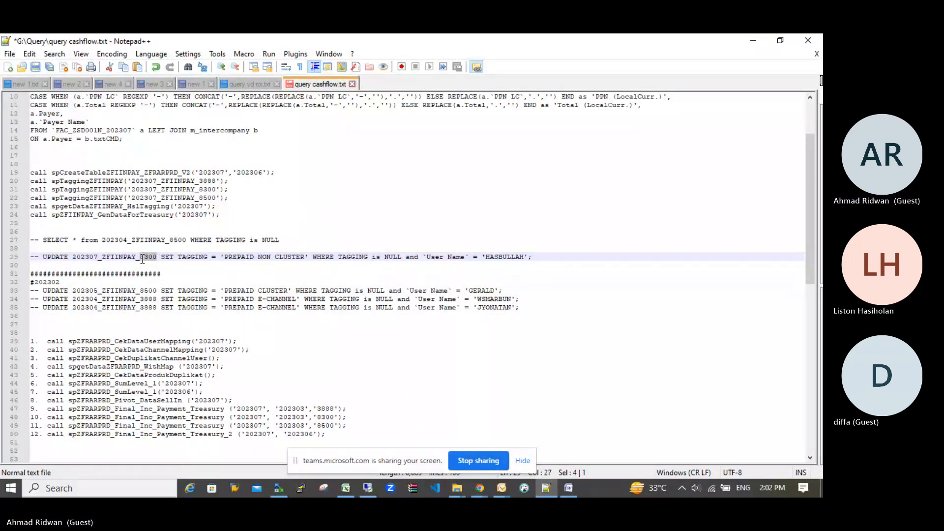
pyautogui.write('388')
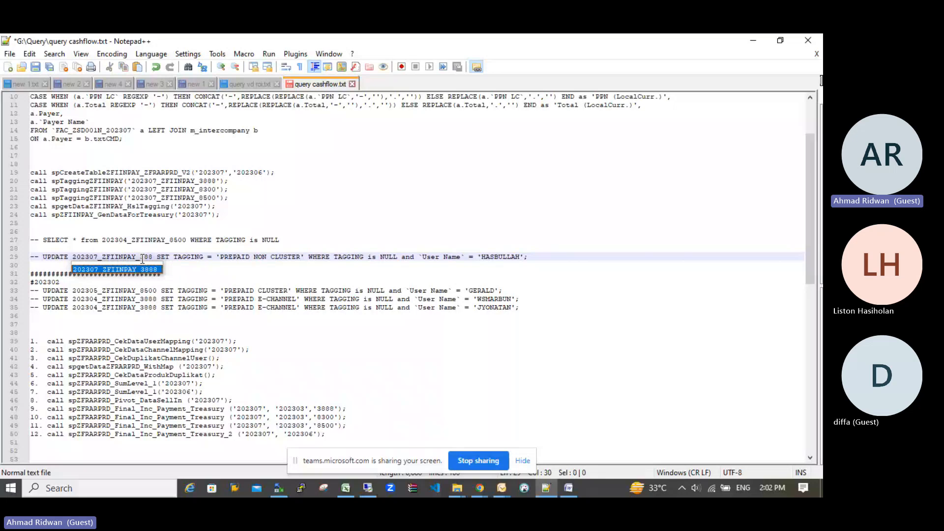
pyautogui.write('8')
pyautogui.click(199, 258)
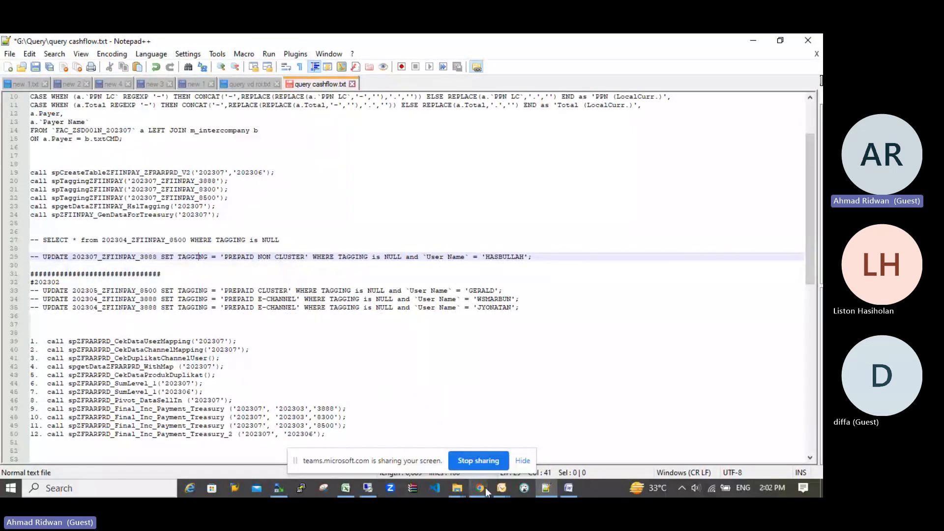
# Copy POSTPAID REGULER from cell R2 of the Excel Sheet4 and use it as the TAGGING value in the Notepad++ line 29 UPDATE statement.
pyautogui.click(347, 488)
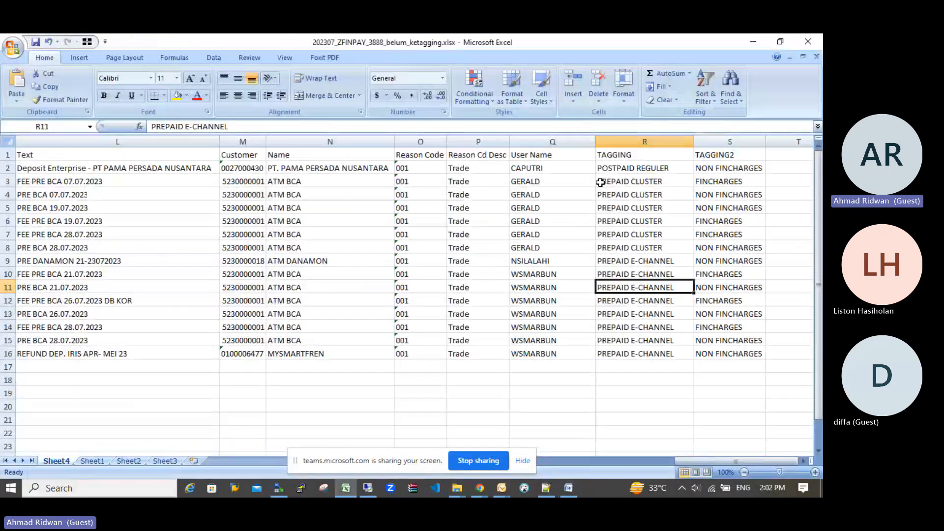
pyautogui.click(570, 168)
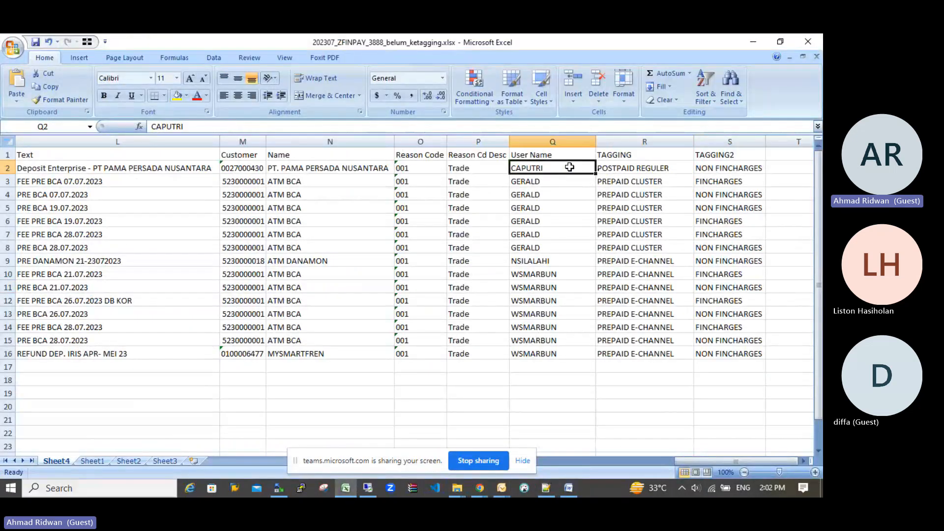
pyautogui.click(635, 171)
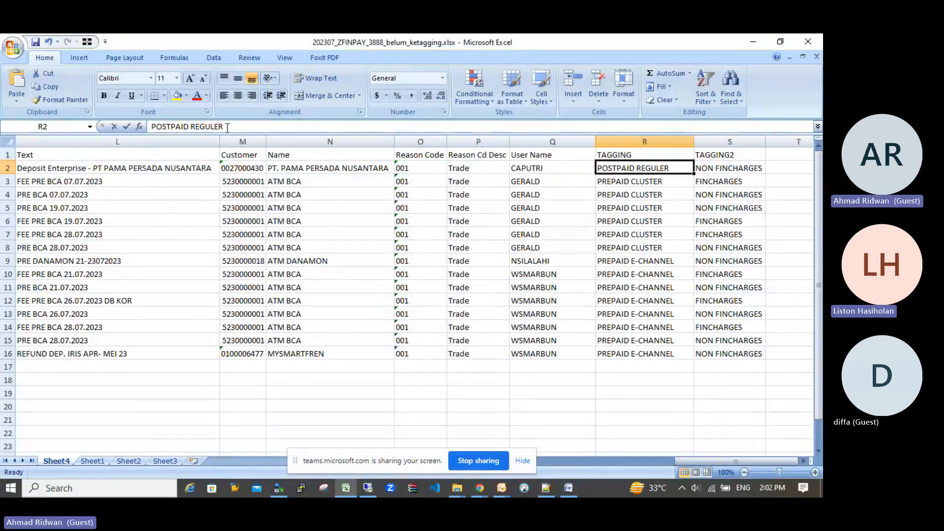
pyautogui.moveTo(224, 127); pyautogui.dragTo(152, 126)
pyautogui.hotkey('ctrl', 'c')
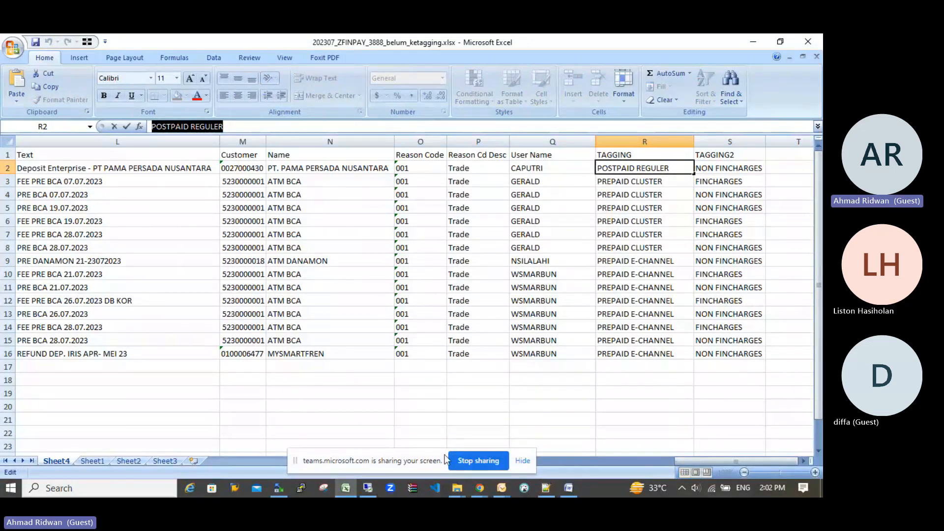
pyautogui.click(368, 487)
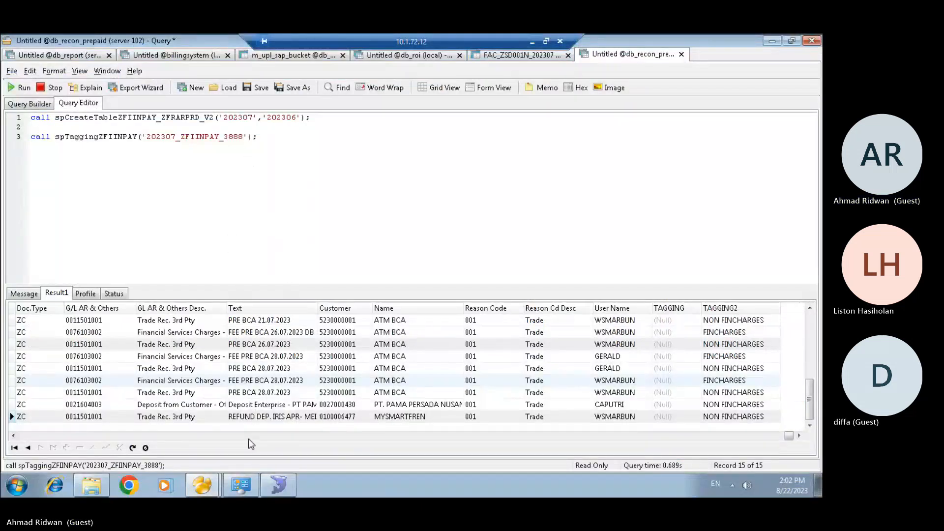
pyautogui.click(534, 38)
pyautogui.click(546, 487)
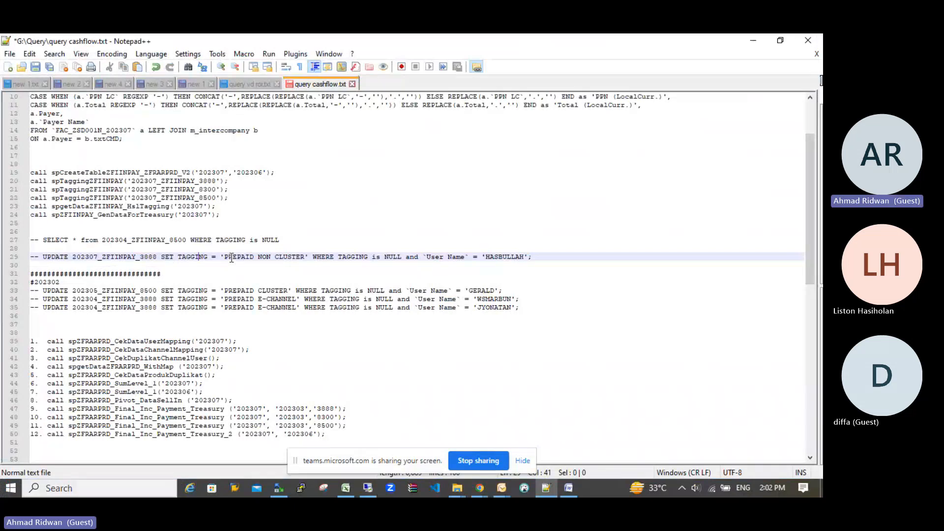
pyautogui.moveTo(225, 257); pyautogui.dragTo(307, 257)
pyautogui.hotkey('ctrl', 'v')
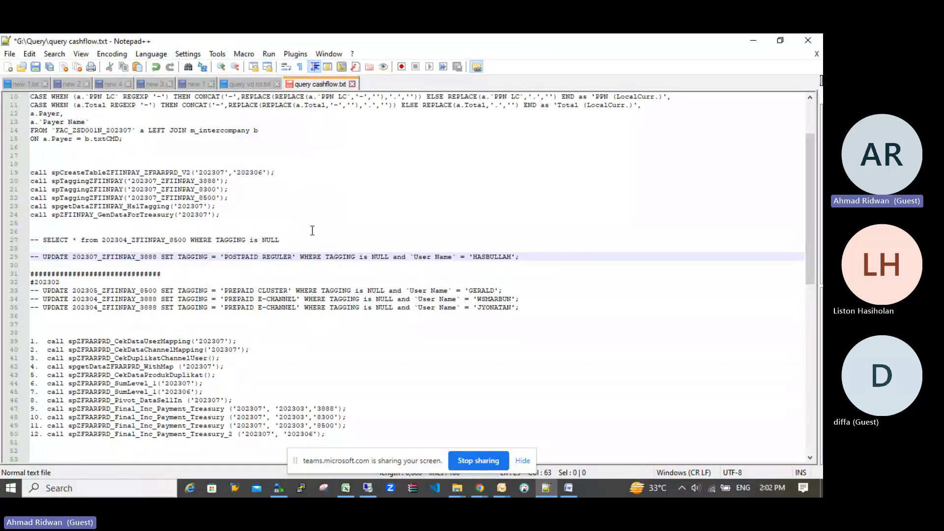
# Replace the User Name value in the line 29 UPDATE statement with the one from cell Q2 of the Excel sheet.
pyautogui.doubleClick(491, 256)
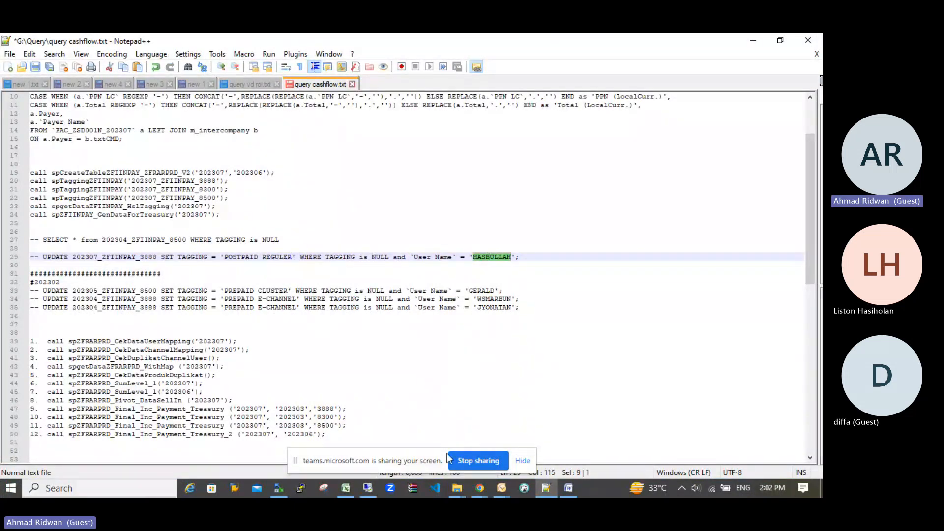
pyautogui.click(345, 489)
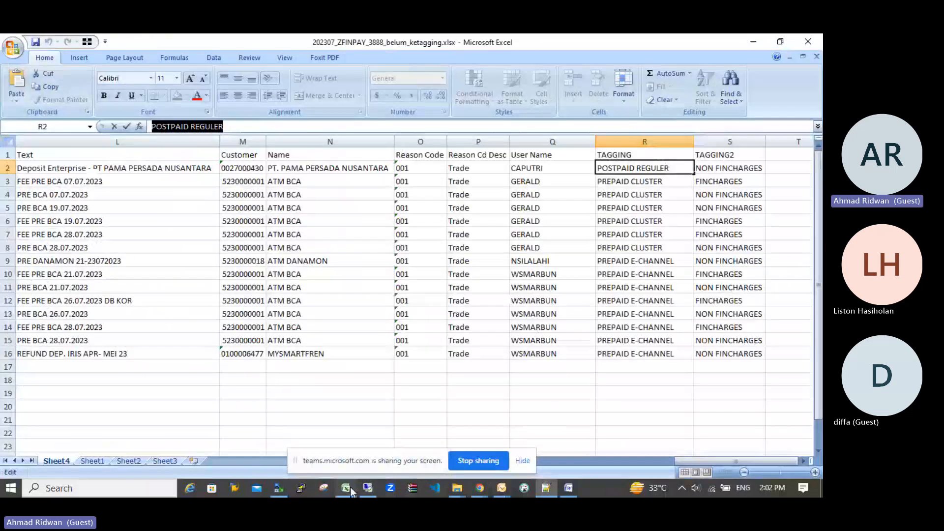
pyautogui.doubleClick(234, 131)
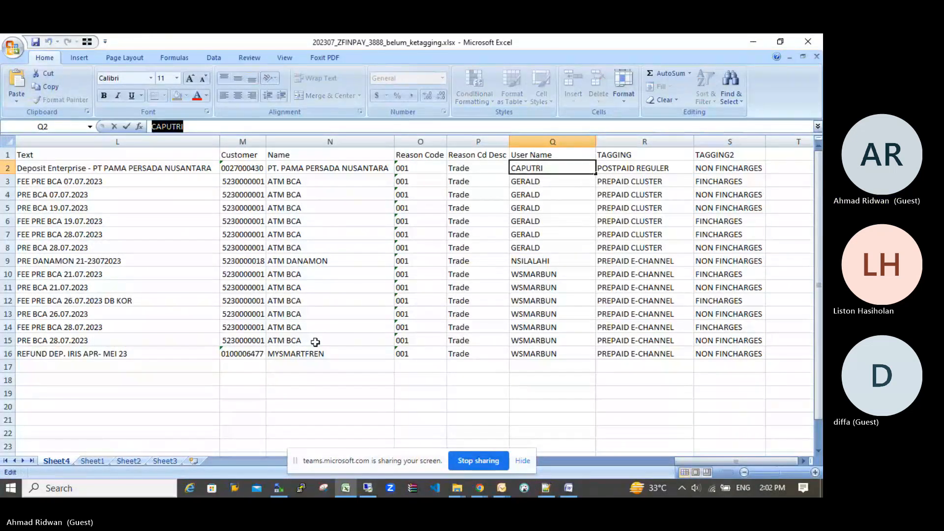
pyautogui.click(346, 488)
# Copy the line 29 UPDATE statement without its comment dashes into line 4 of the db_recon_prepaid query in the remote desktop session.
pyautogui.moveTo(511, 256); pyautogui.dragTo(43, 258)
pyautogui.hotkey('ctrl', 'c')
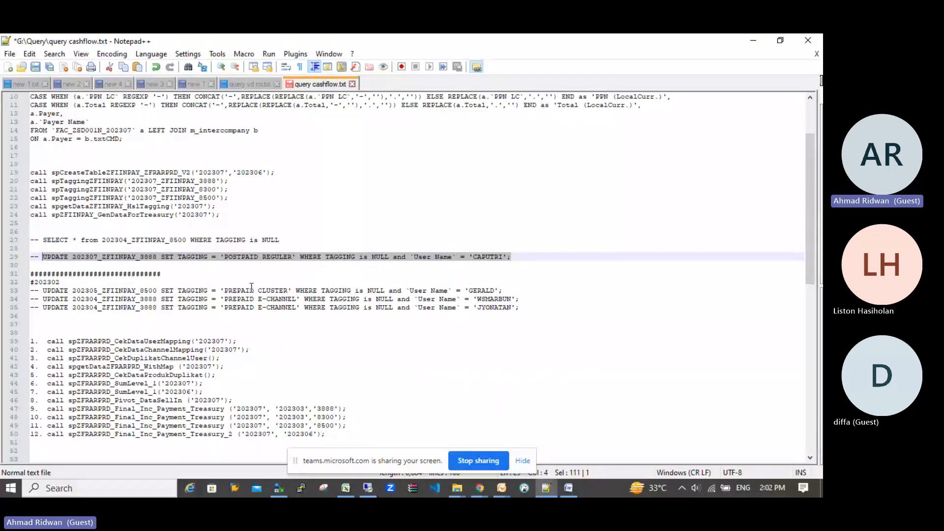
pyautogui.click(368, 488)
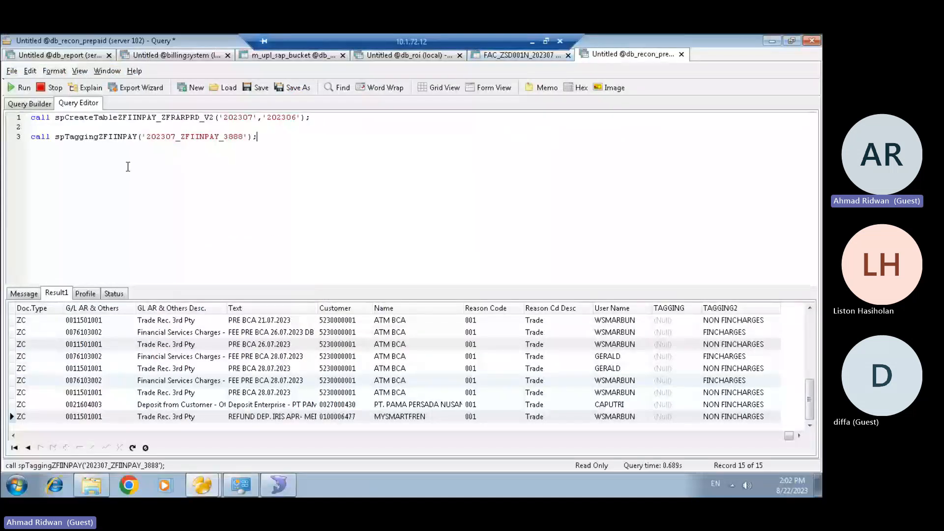
pyautogui.click(128, 166)
pyautogui.press('Return')
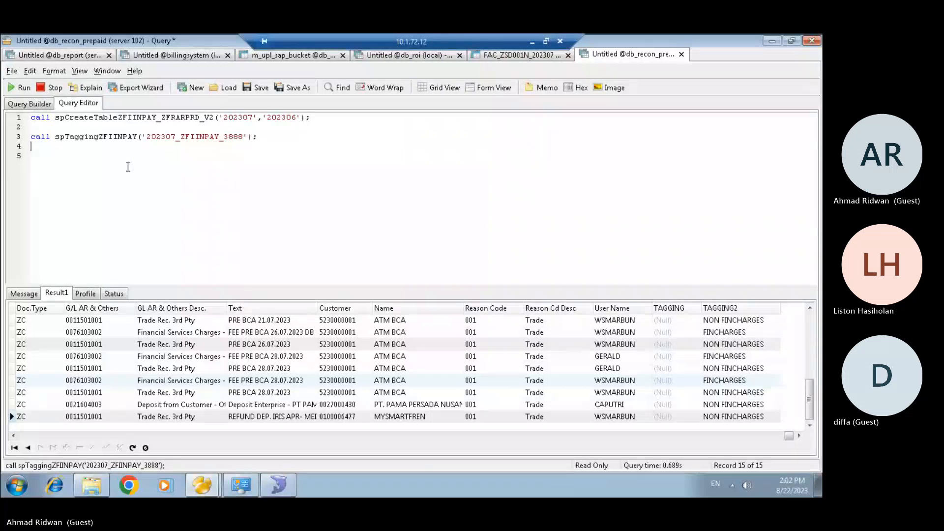
pyautogui.hotkey('ctrl', 'v')
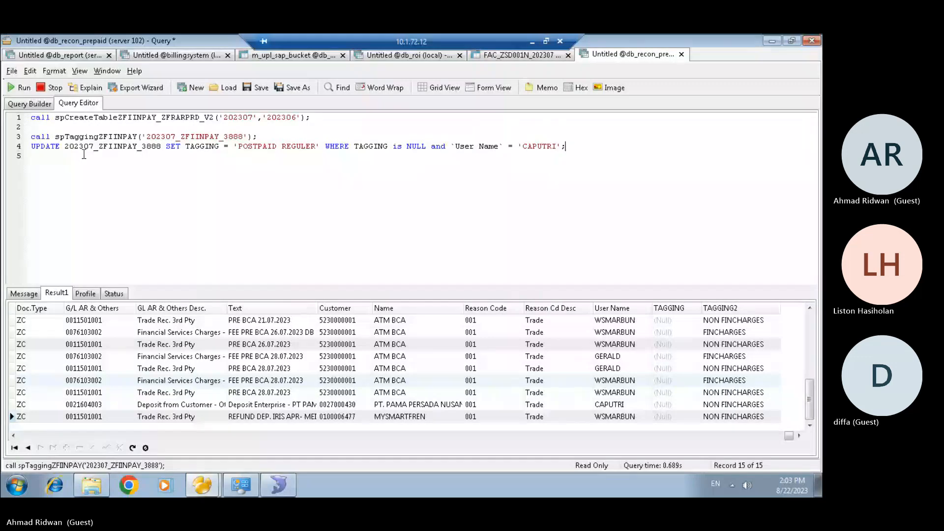
# Duplicate the line 4 UPDATE statement onto lines 5 and 6 of the query.
pyautogui.click(26, 152)
pyautogui.hotkey('shift', 'Up')
pyautogui.hotkey('ctrl', 'c')
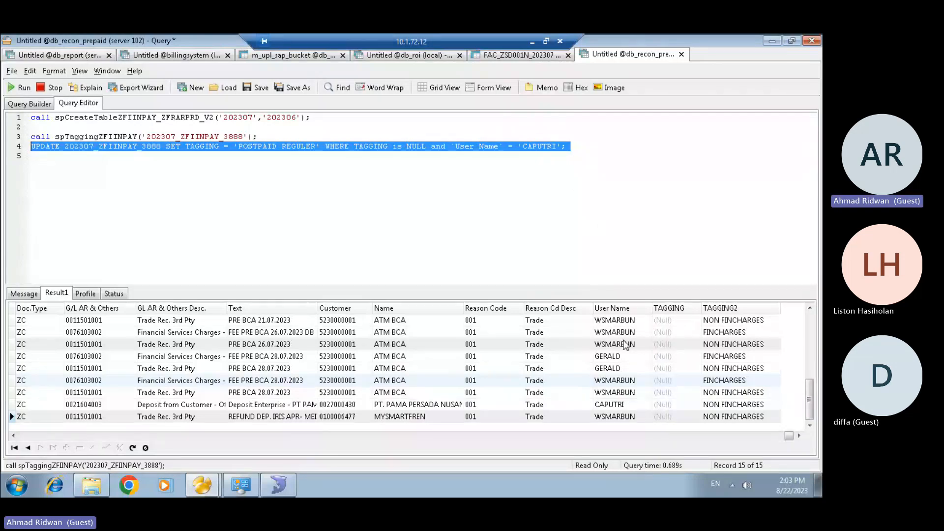
pyautogui.click(541, 177)
pyautogui.hotkey('ctrl', 'v')
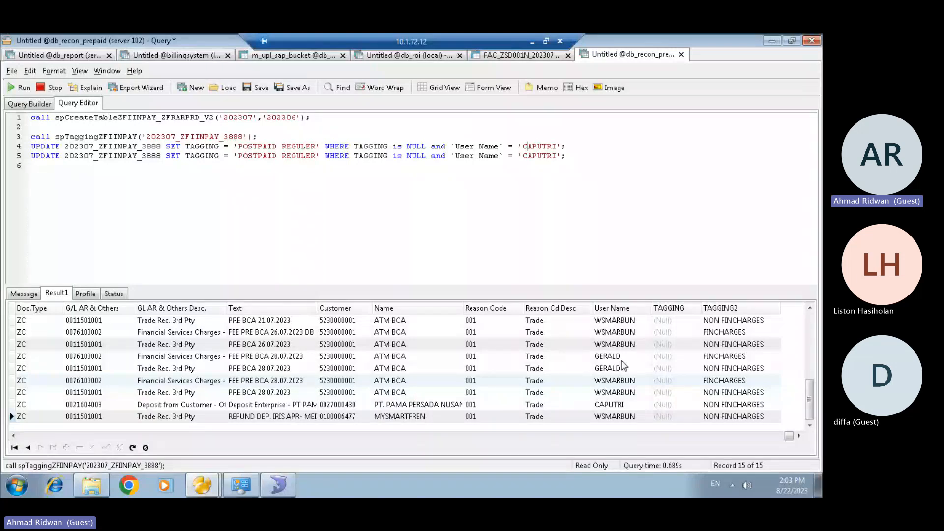
pyautogui.hotkey('ctrl', 'v')
# Replace the User Name values in the line 5 and line 6 UPDATE statements with those copied from result records 9 and 10 respectively.
pyautogui.doubleClick(638, 344)
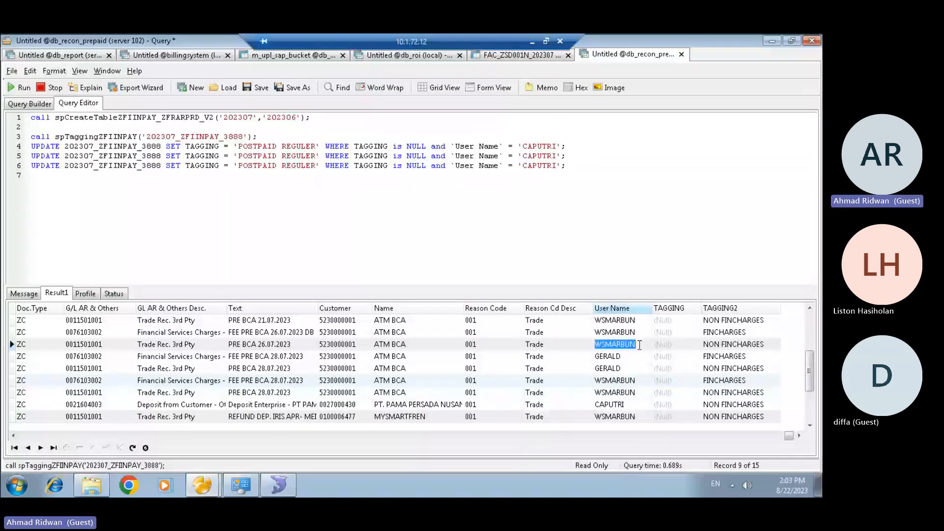
pyautogui.hotkey('ctrl', 'c')
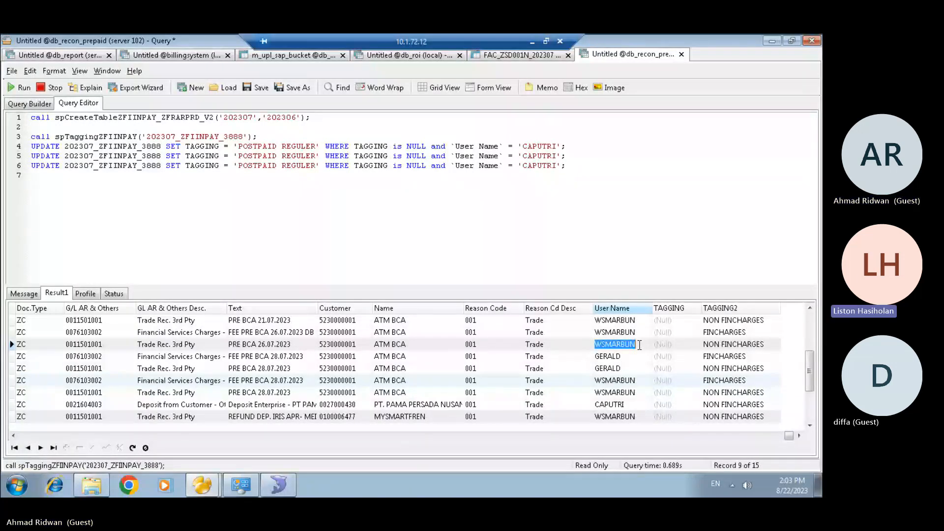
pyautogui.doubleClick(540, 155)
pyautogui.hotkey('ctrl', 'v')
pyautogui.doubleClick(609, 356)
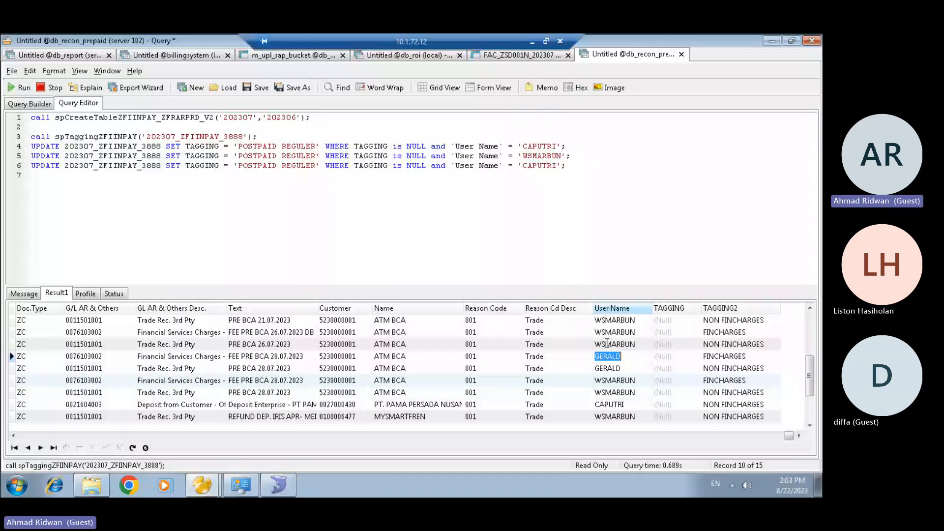
pyautogui.hotkey('ctrl', 'c')
pyautogui.doubleClick(539, 165)
pyautogui.hotkey('ctrl', 'v')
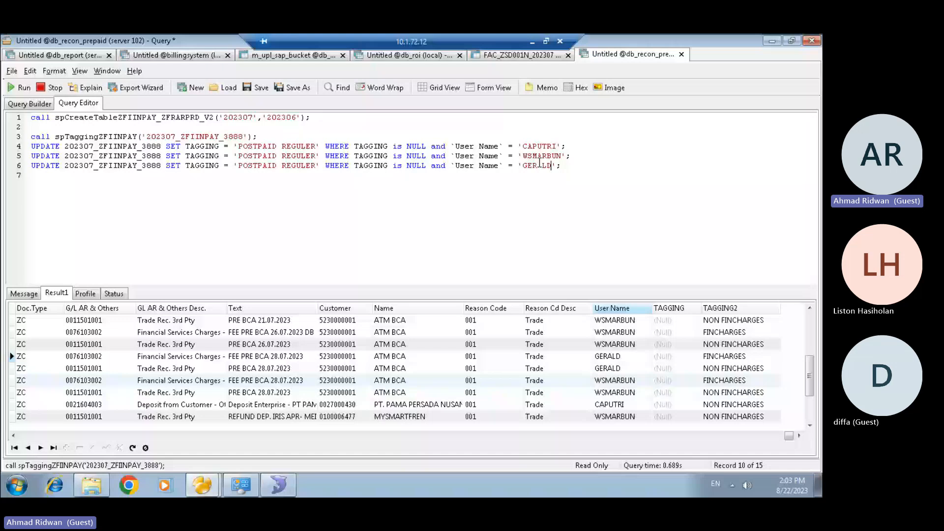
# Replace the TAGGING value in the line 5 UPDATE statement with PREPAID E-CHANNEL, copied from cell R10 of the Excel sheet.
pyautogui.hotkey('alt', 'Tab')
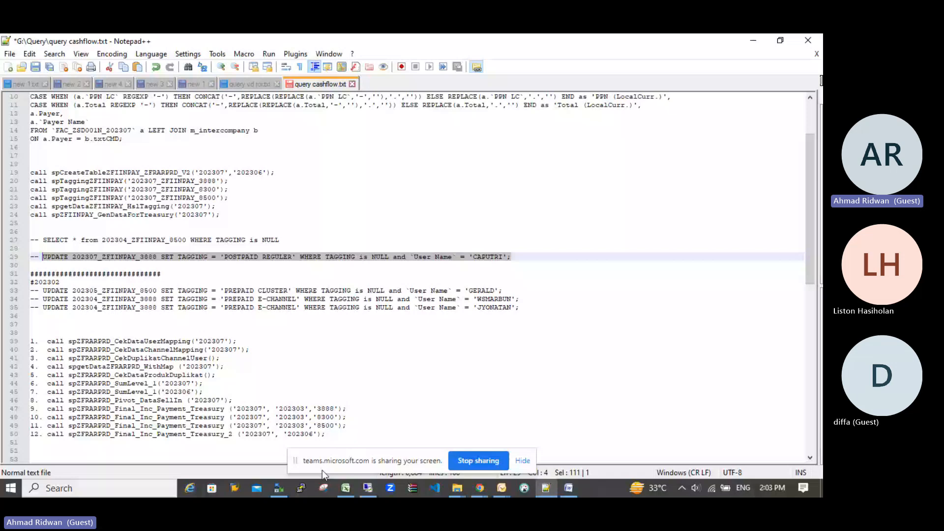
pyautogui.hotkey('alt', 'Tab')
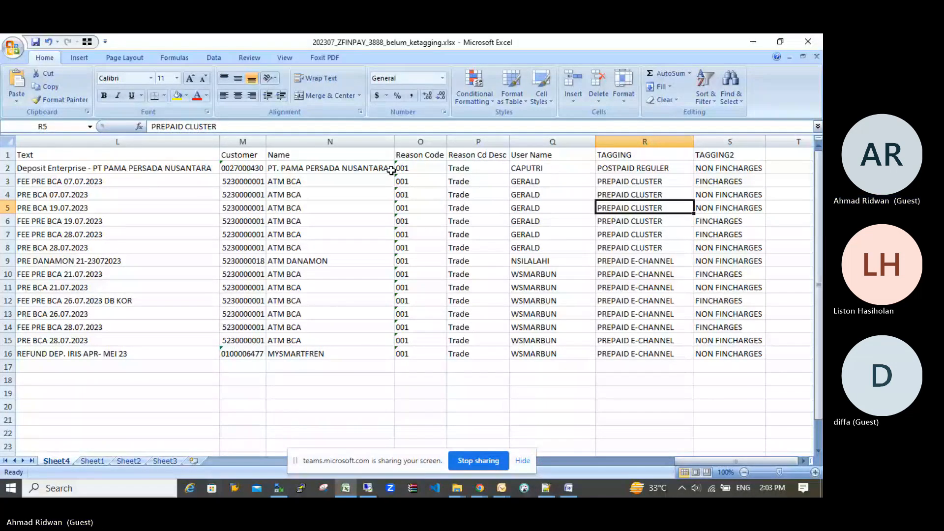
pyautogui.click(645, 274)
pyautogui.moveTo(230, 127); pyautogui.dragTo(151, 127)
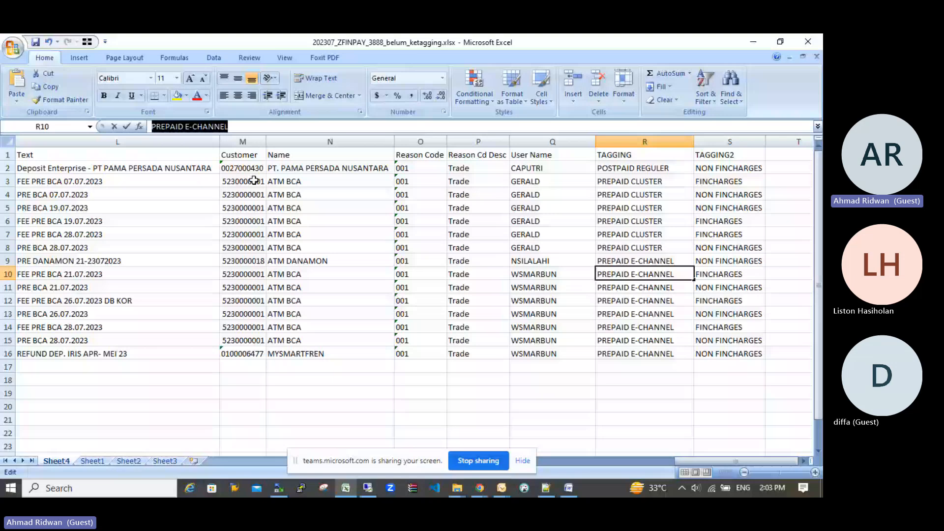
pyautogui.hotkey('alt', 'Tab')
pyautogui.moveTo(319, 156); pyautogui.dragTo(239, 157)
pyautogui.hotkey('ctrl', 'v')
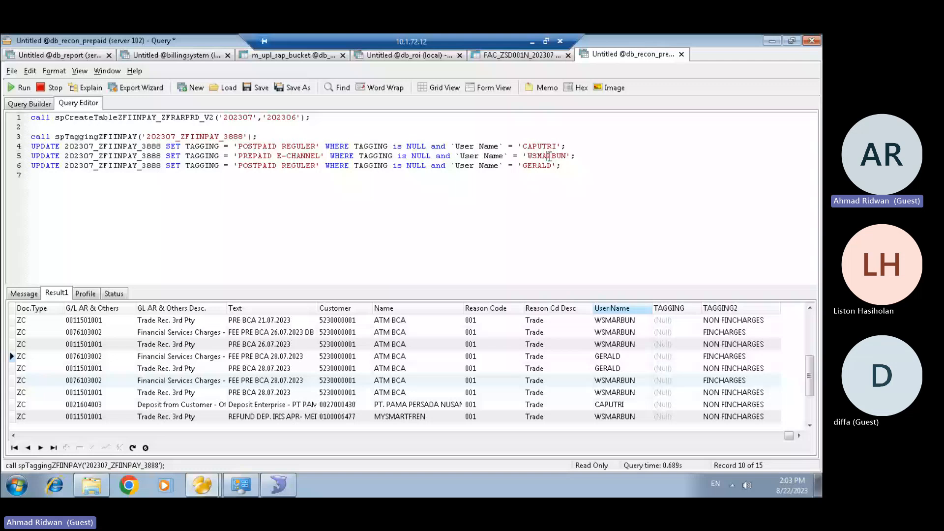
# Duplicate the line 5 UPDATE statement onto line 6 and replace its User Name value with the one from Excel cell Q9.
pyautogui.hotkey('ctrl', 'd')
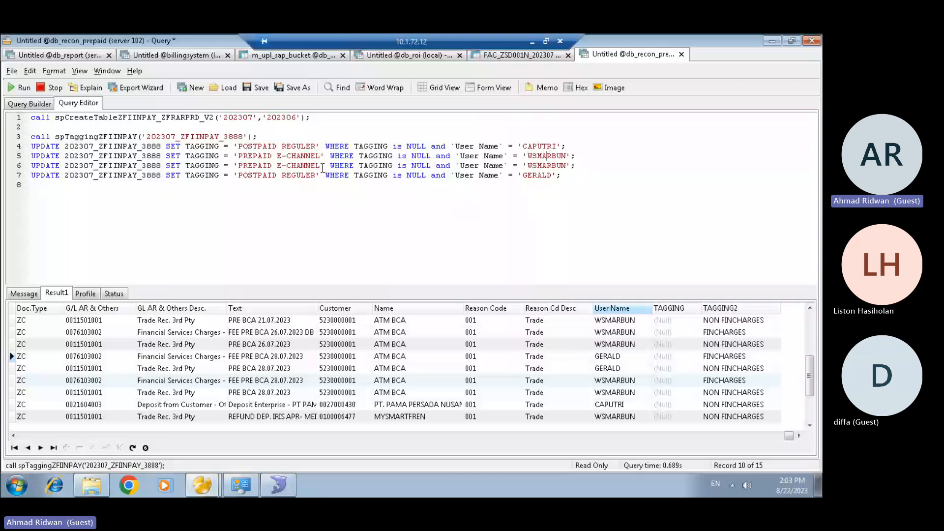
pyautogui.hotkey('alt', 'Tab')
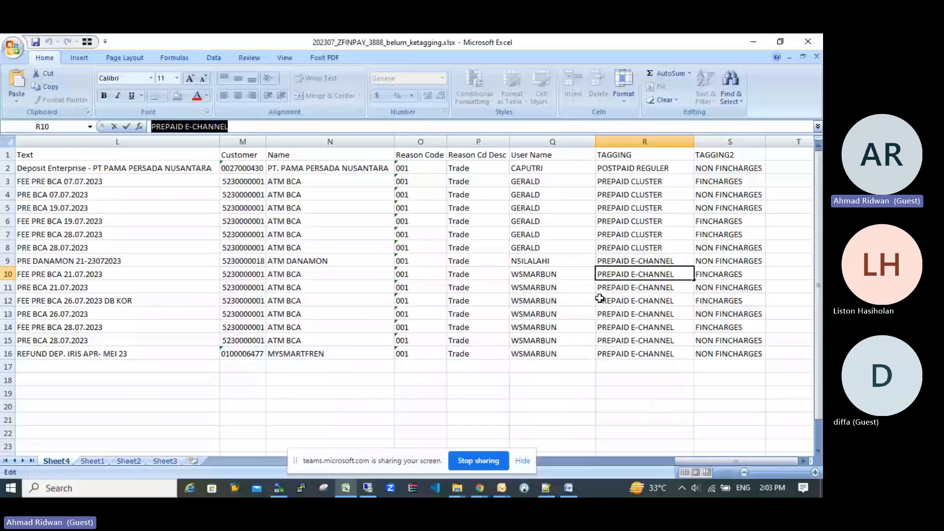
pyautogui.click(556, 266)
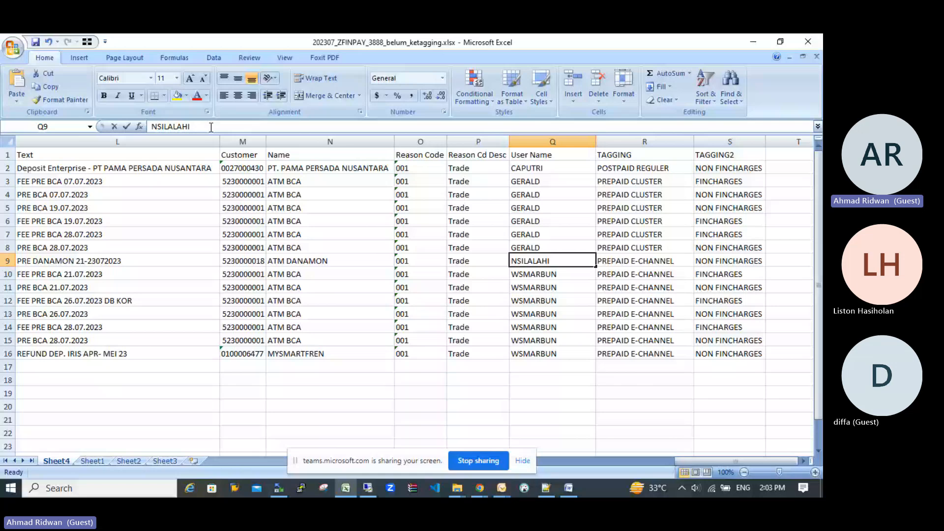
pyautogui.doubleClick(211, 128)
pyautogui.hotkey('alt', 'Tab')
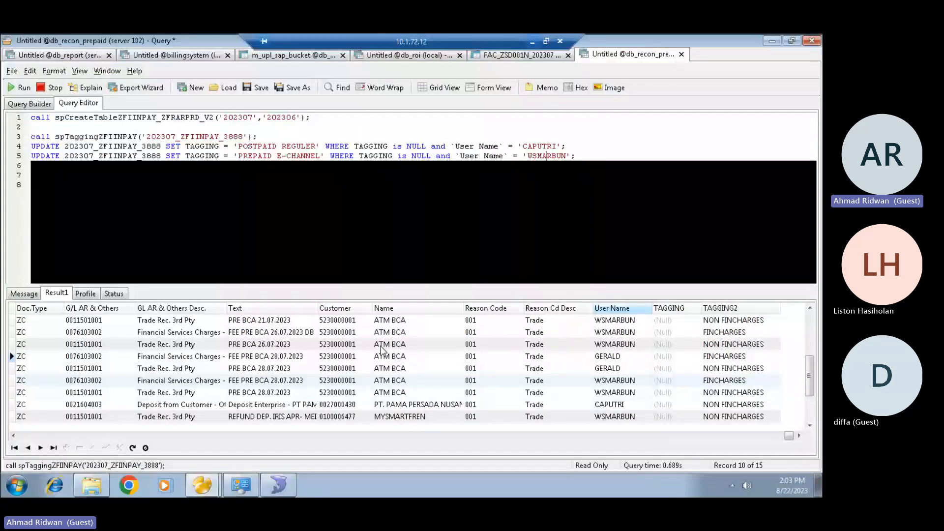
# Replace the TAGGING value in the line 7 UPDATE statement with PREPAID CLUSTER, copied from cell R4 of the Excel sheet.
pyautogui.hotkey('alt', 'Tab')
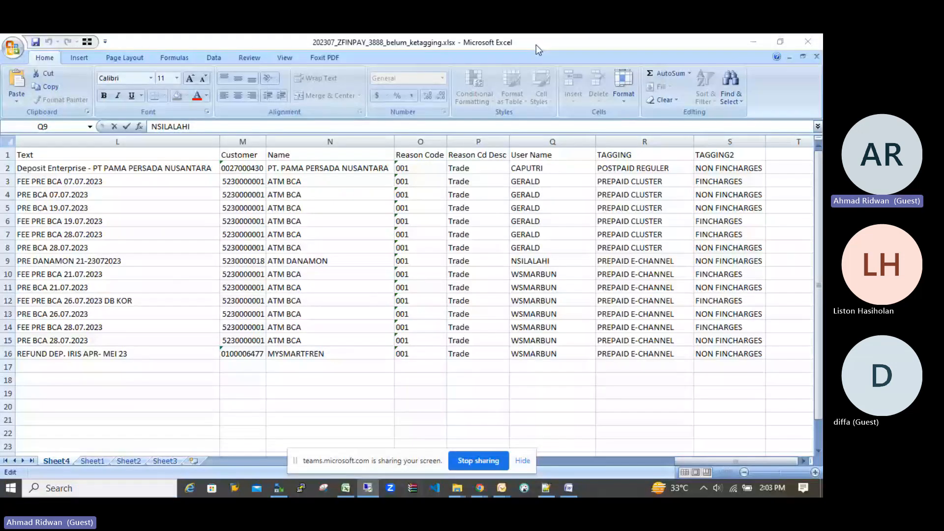
pyautogui.click(634, 194)
pyautogui.tripleClick(336, 125)
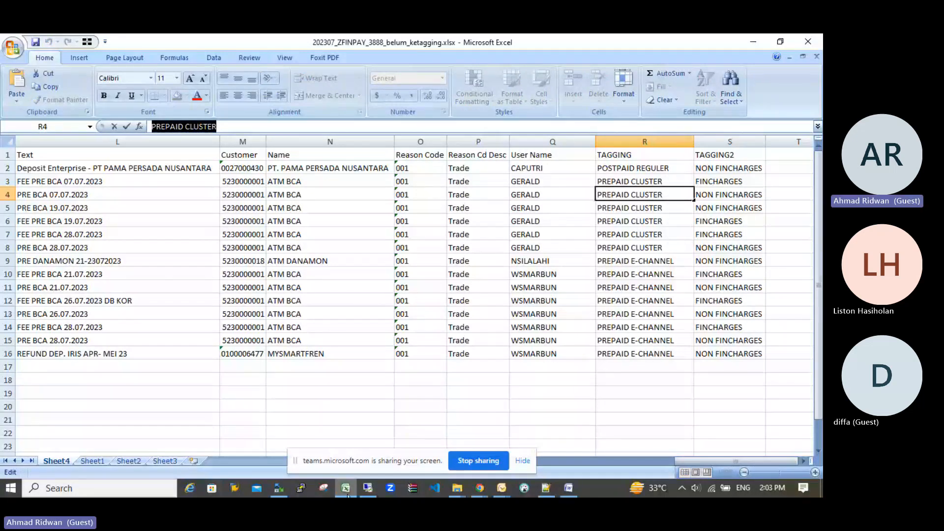
pyautogui.hotkey('alt', 'Tab')
pyautogui.moveTo(315, 176); pyautogui.dragTo(239, 176)
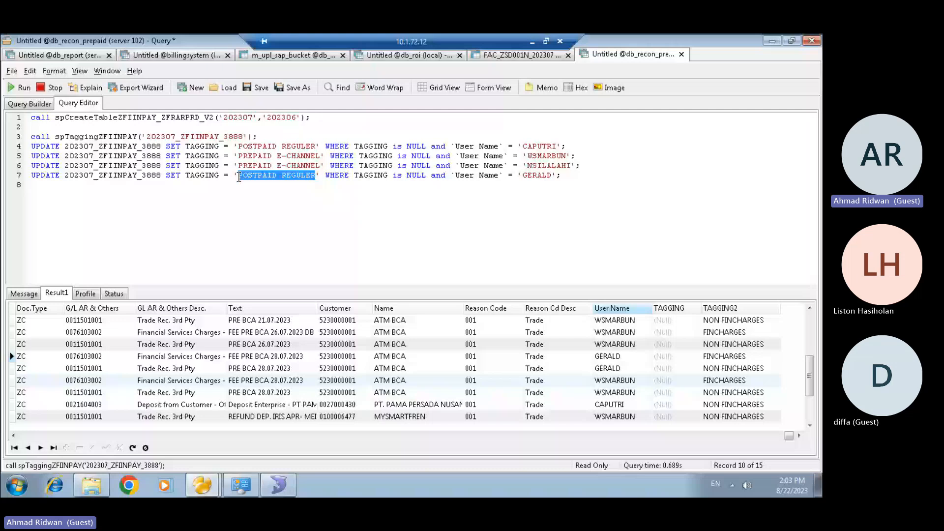
pyautogui.hotkey('ctrl', 'v')
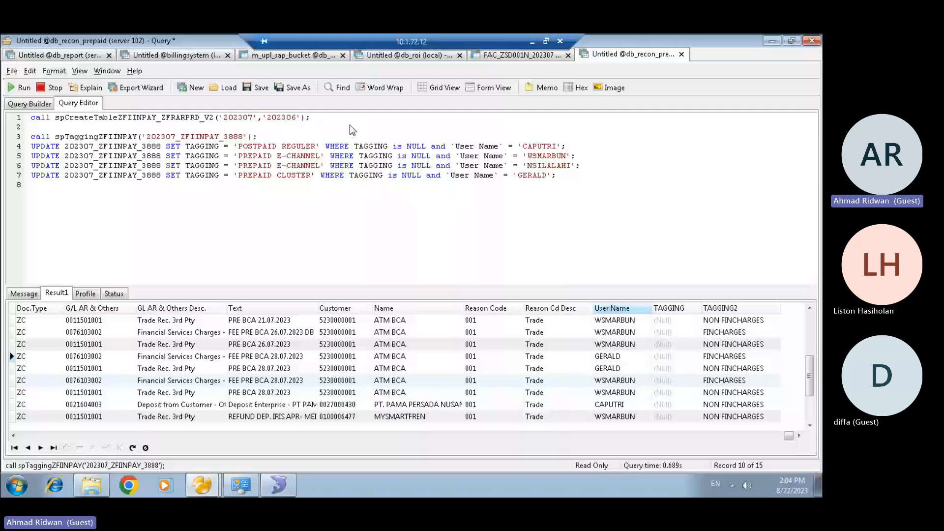
# Run the four UPDATE statements on lines 4 to 7 of the db_recon_prepaid query one at a time.
pyautogui.moveTo(566, 146); pyautogui.dragTo(31, 146)
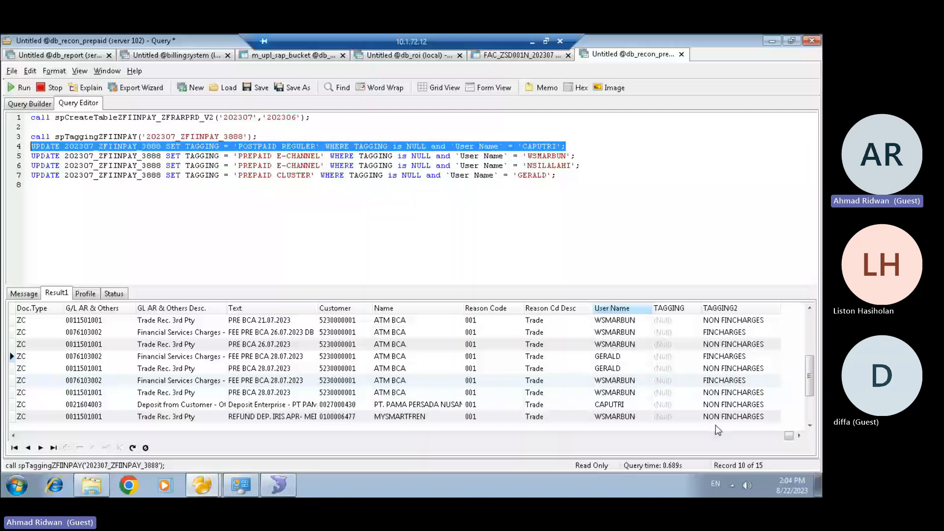
pyautogui.hotkey('ctrl', 'r')
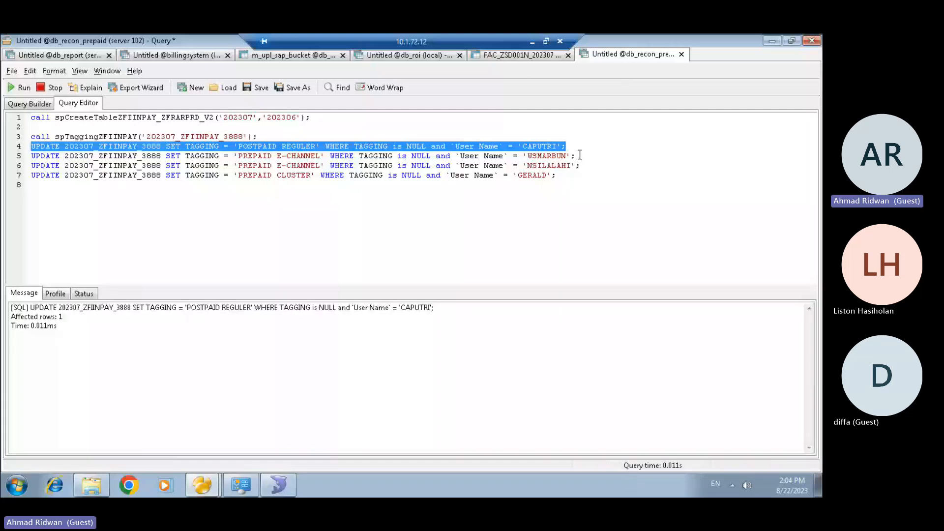
pyautogui.moveTo(579, 155); pyautogui.dragTo(31, 155)
pyautogui.rightClick(75, 153)
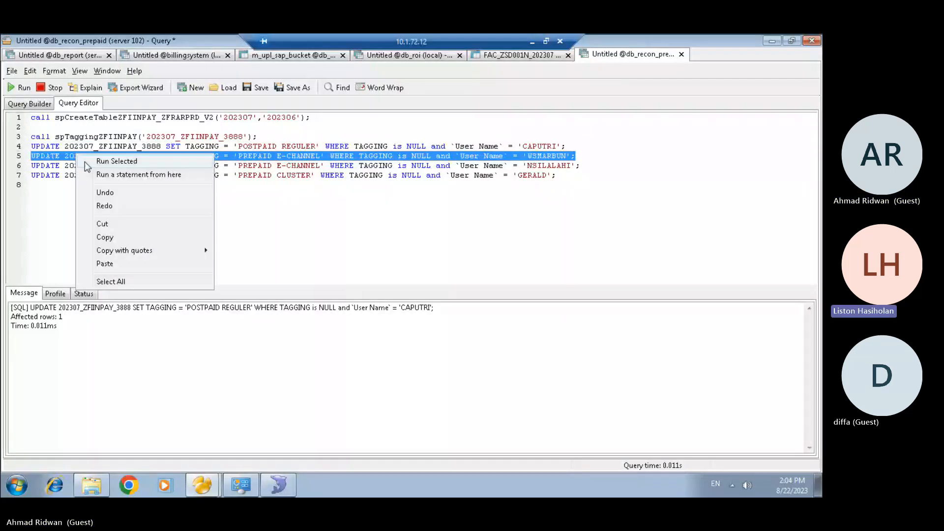
pyautogui.click(88, 161)
pyautogui.moveTo(582, 166); pyautogui.dragTo(31, 166)
pyautogui.rightClick(46, 165)
pyautogui.click(64, 172)
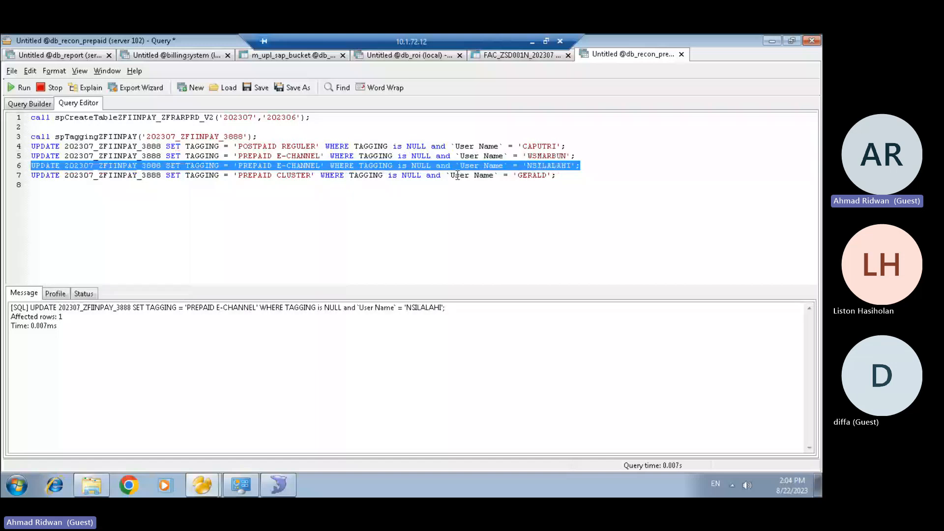
pyautogui.moveTo(556, 175); pyautogui.dragTo(31, 176)
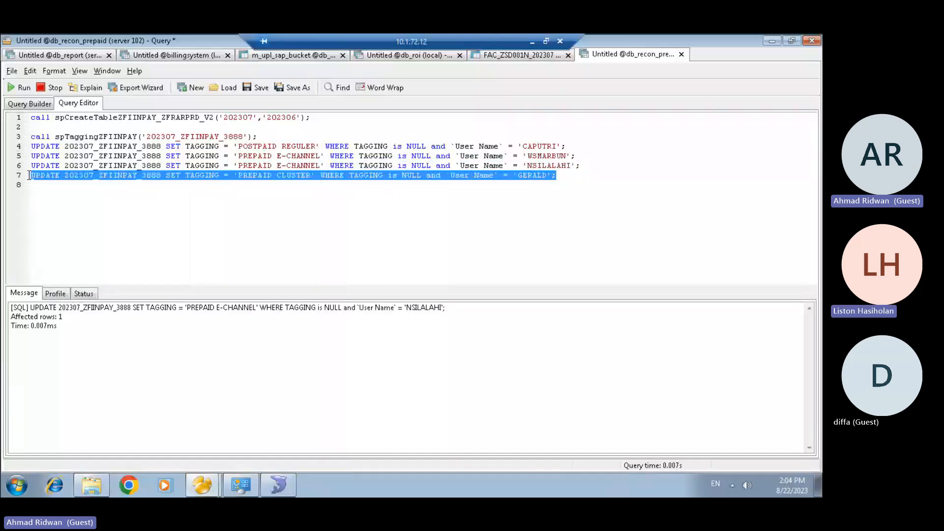
pyautogui.rightClick(48, 177)
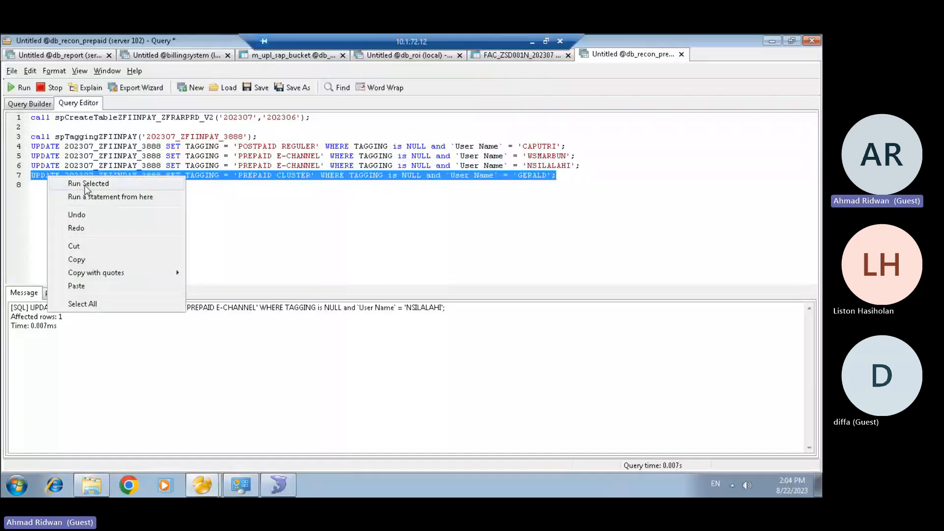
pyautogui.click(86, 184)
pyautogui.click(297, 225)
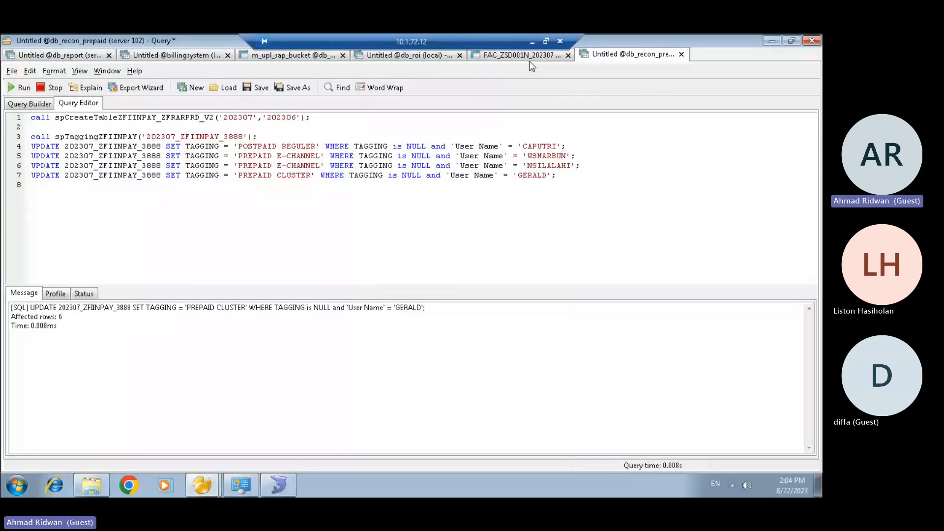
# Close the open FAC_ZSD001N_202307 table and minimise the remote desktop session.
pyautogui.click(567, 55)
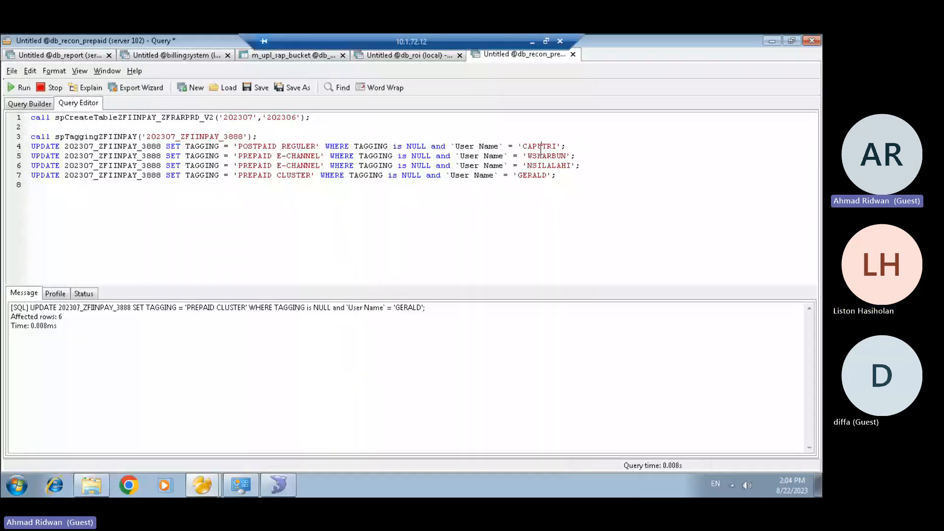
pyautogui.click(217, 483)
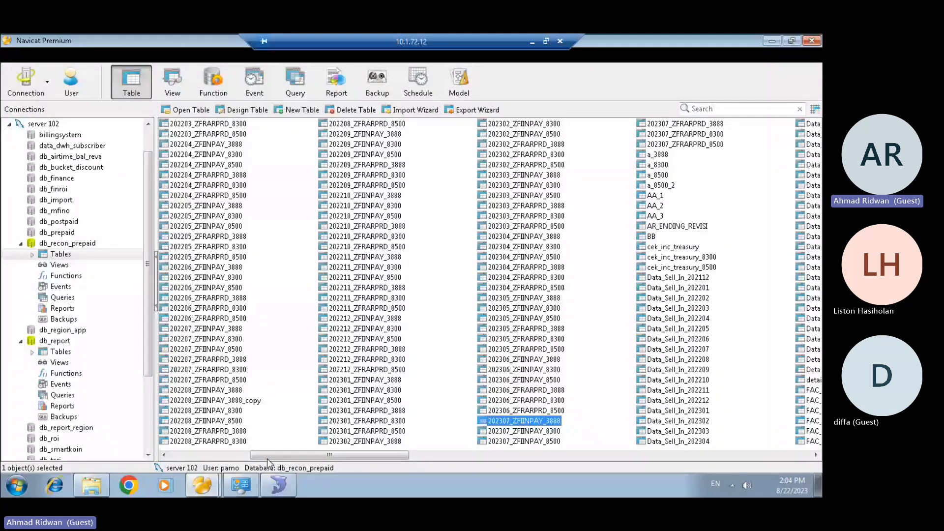
pyautogui.click(278, 486)
pyautogui.click(532, 41)
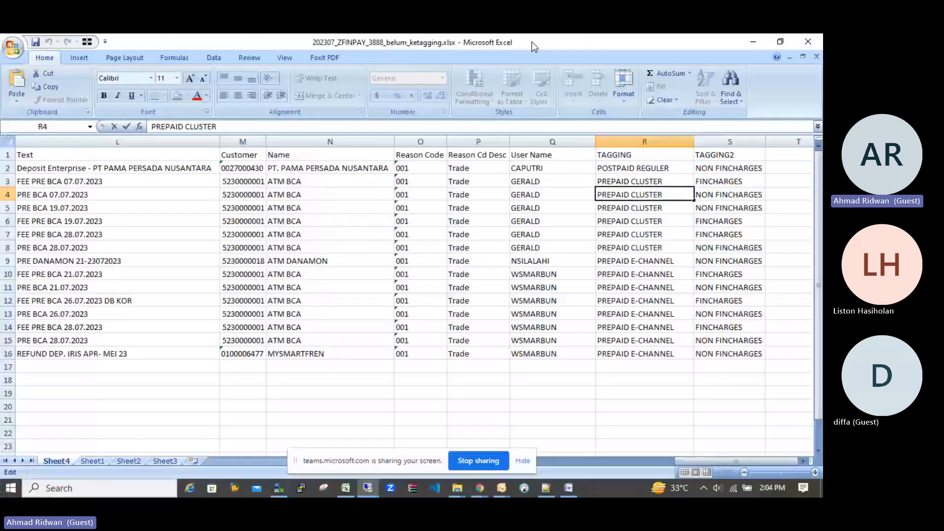
# Widen the Name column in the Tutorial Cash Flow Prepaid folder and read the tagging statements in the preview of Query ZFIINPAY.txt.
pyautogui.click(463, 489)
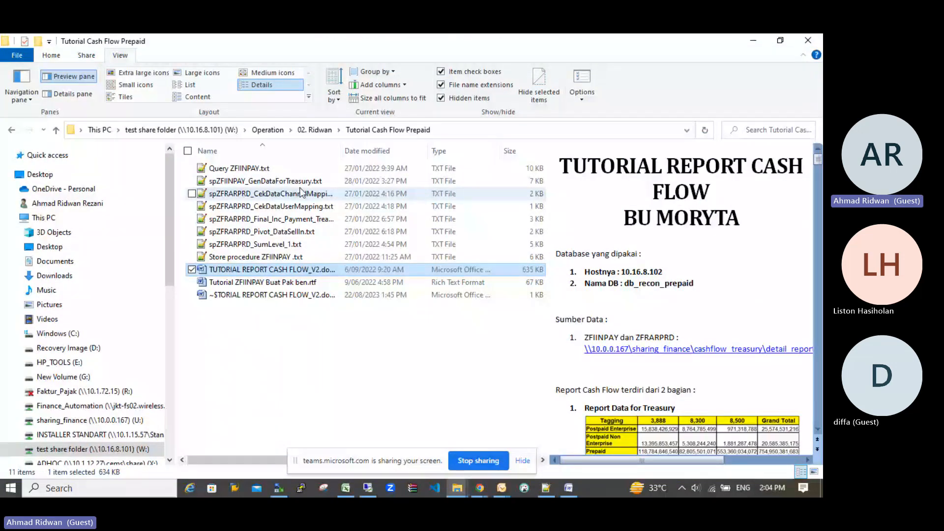
pyautogui.moveTo(342, 152); pyautogui.dragTo(402, 151)
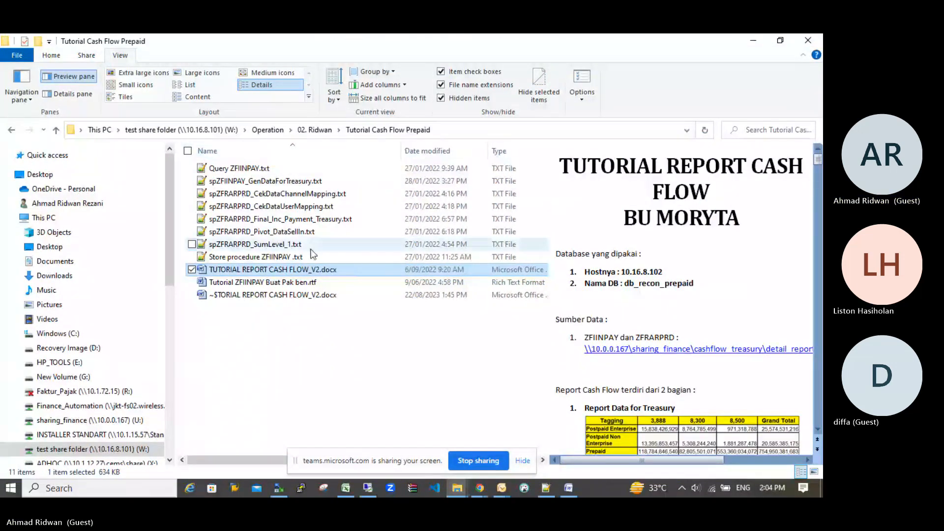
pyautogui.click(263, 169)
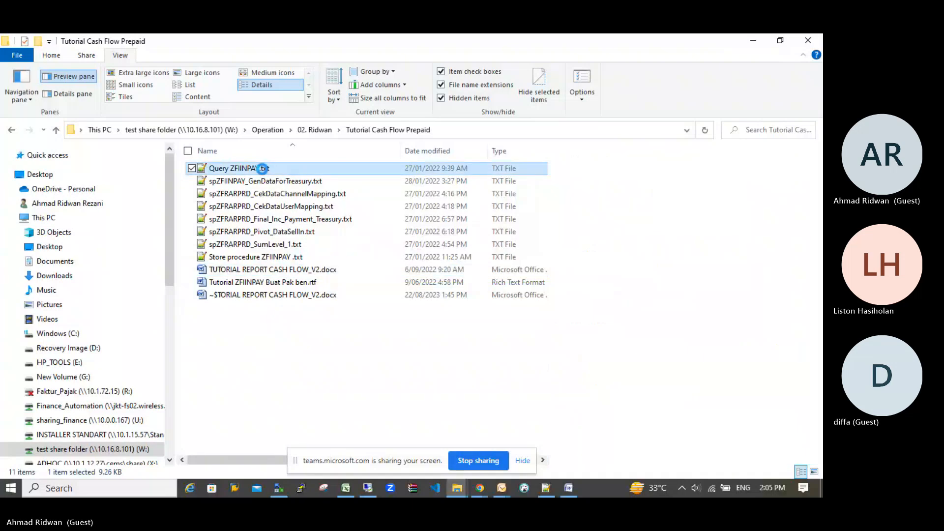
pyautogui.scroll(-3, 755, 363)
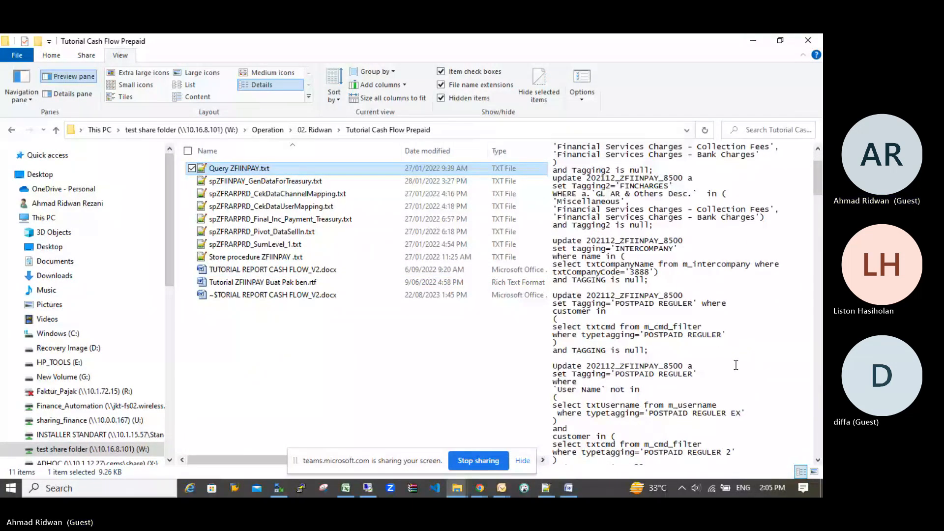
pyautogui.scroll(-9, 715, 367)
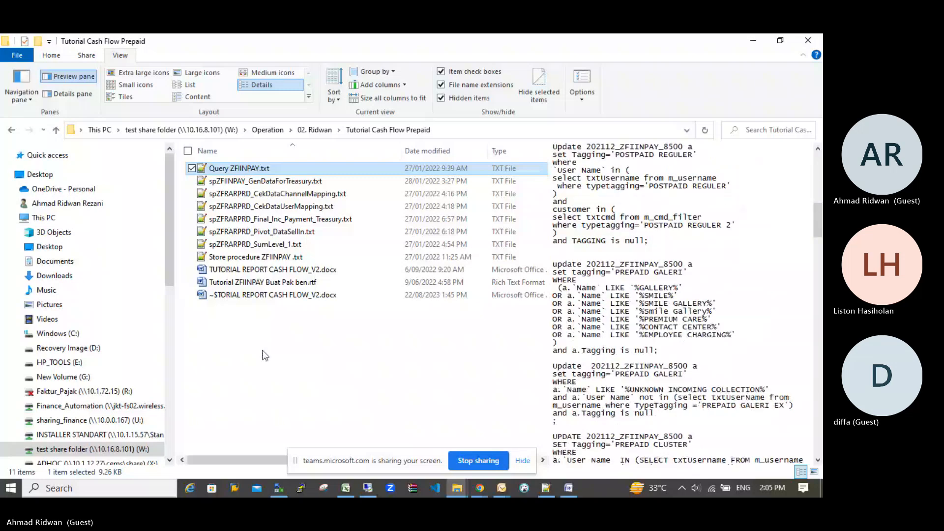
# Look up spTaggingZFIINPAY in query cashflow.txt, open that procedure's design from db_recon_prepaid in the remote session, and examine its tagging rules.
pyautogui.click(546, 487)
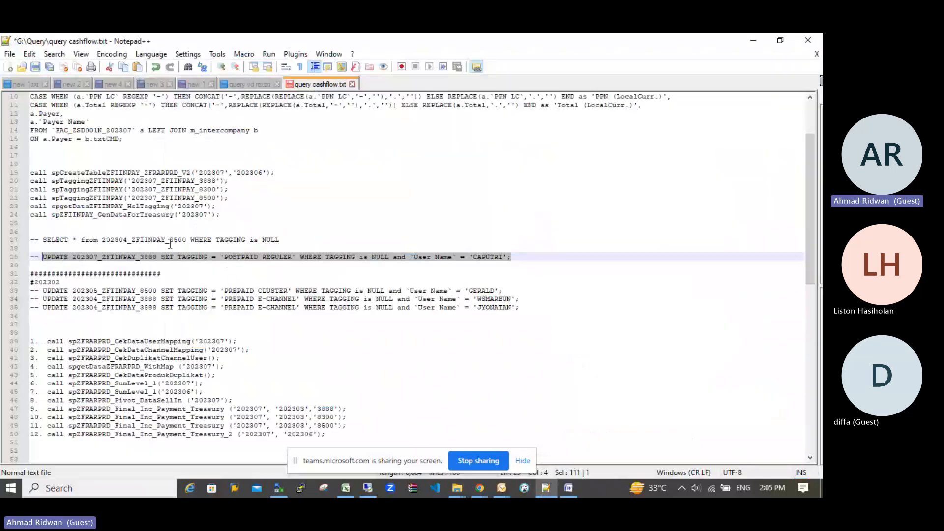
pyautogui.doubleClick(102, 181)
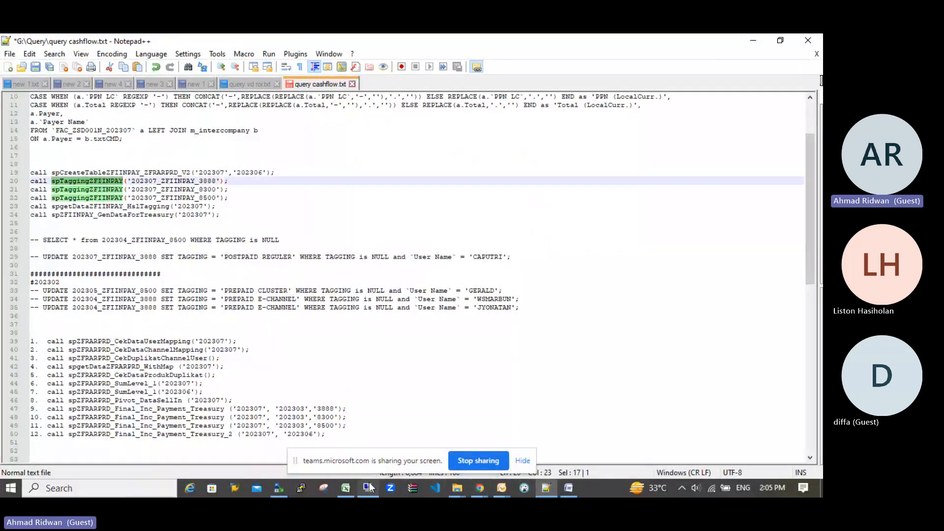
pyautogui.click(369, 487)
pyautogui.click(202, 485)
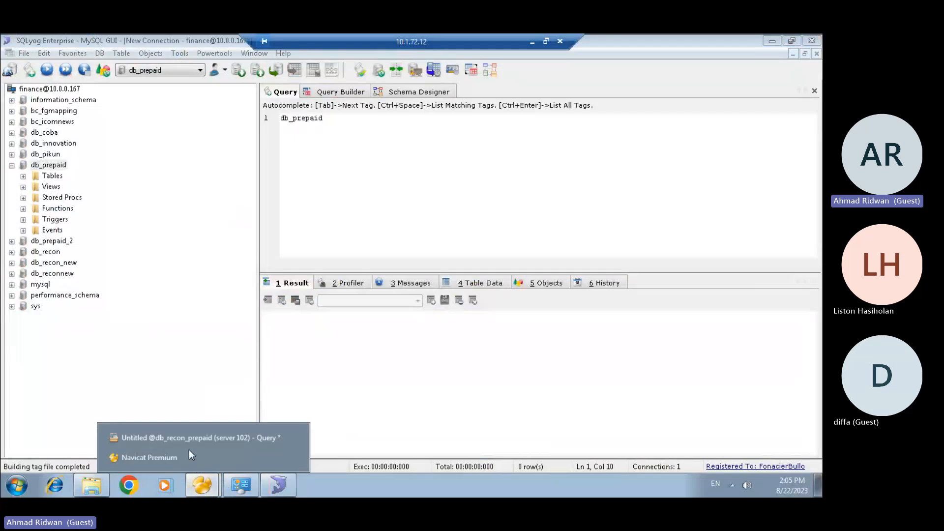
pyautogui.click(184, 458)
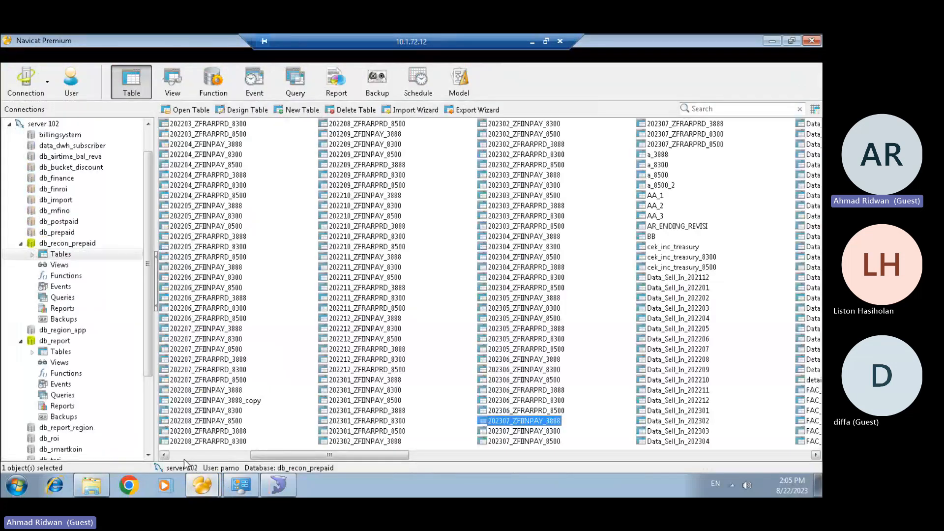
pyautogui.click(61, 275)
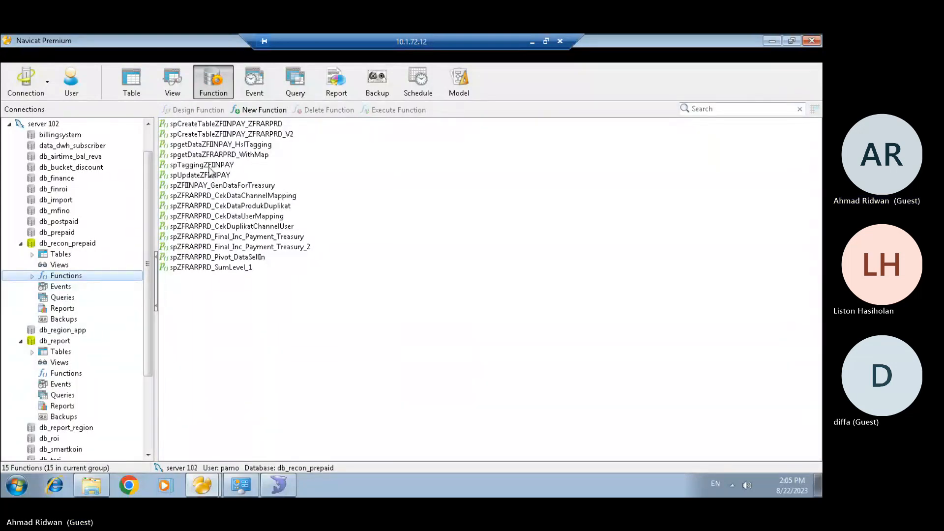
pyautogui.rightClick(209, 167)
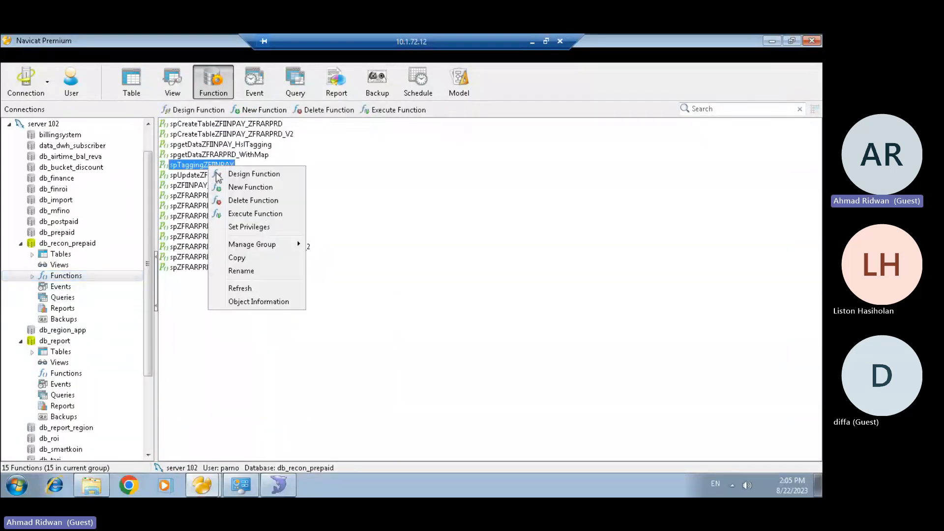
pyautogui.click(236, 176)
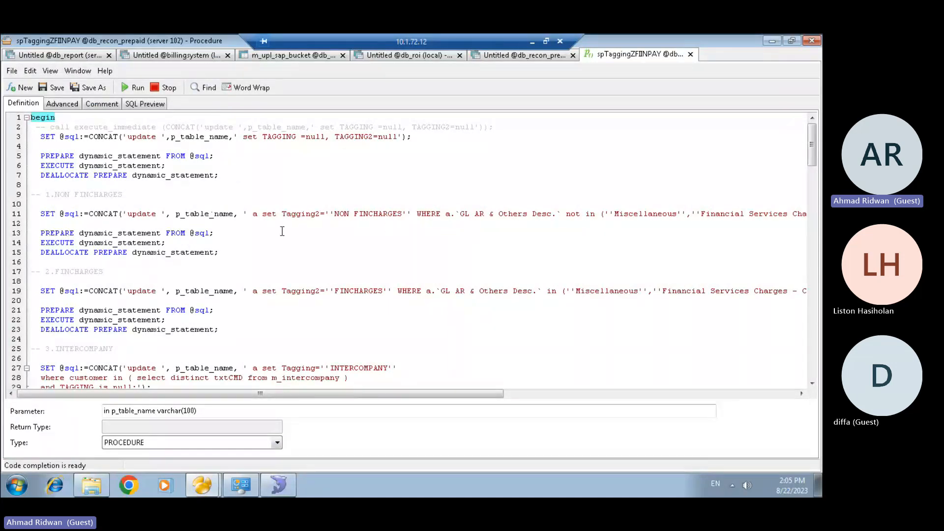
pyautogui.scroll(-1, 260, 228)
pyautogui.scroll(-2, 260, 228)
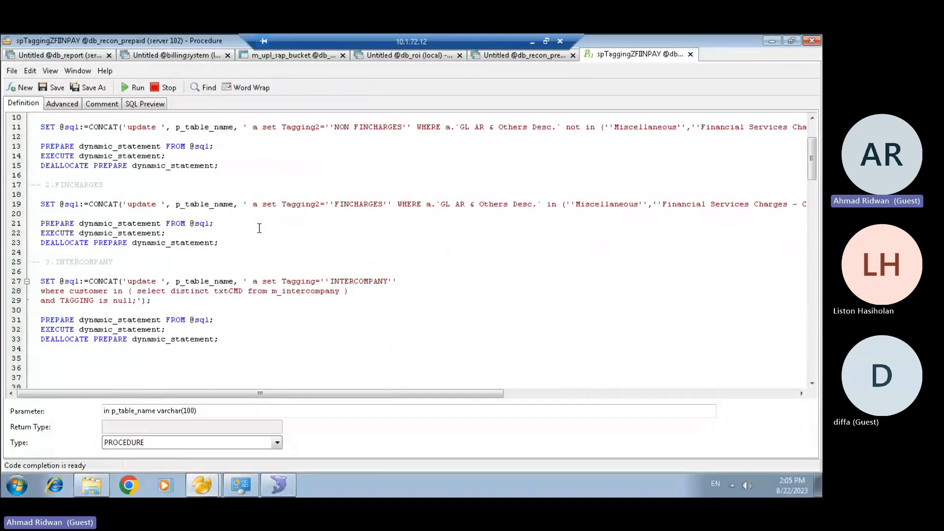
# Read through the remaining tagging rules of spTaggingZFIINPAY down to the ENTERPRISE section, then close the procedure.
pyautogui.scroll(-12, 259, 228)
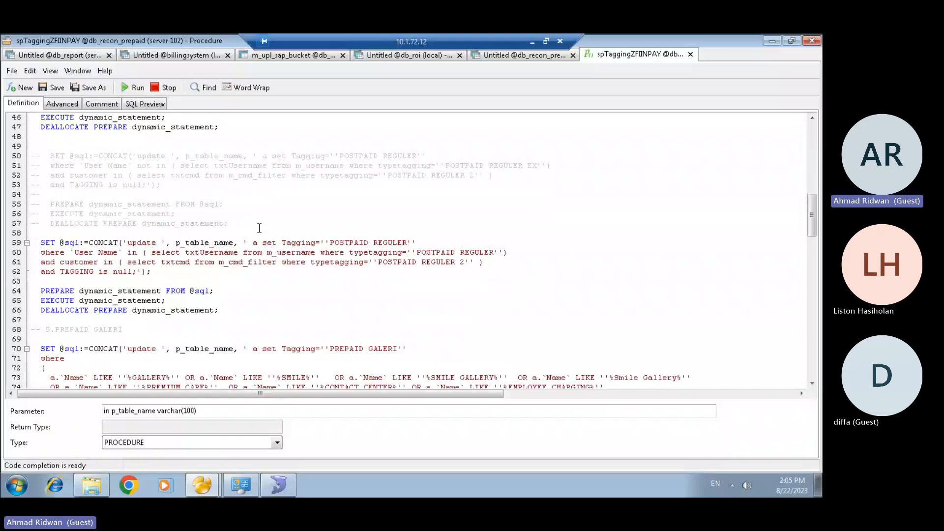
pyautogui.scroll(-17, 259, 227)
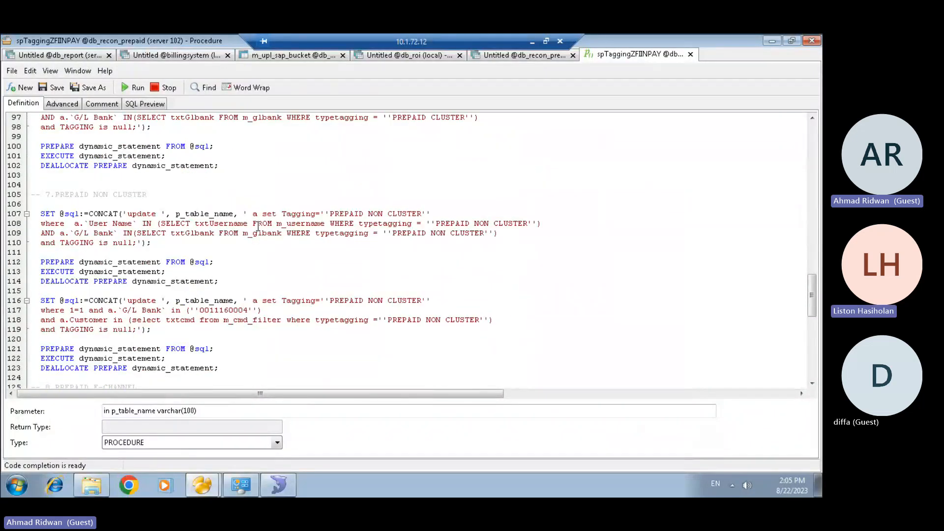
pyautogui.scroll(-13, 258, 226)
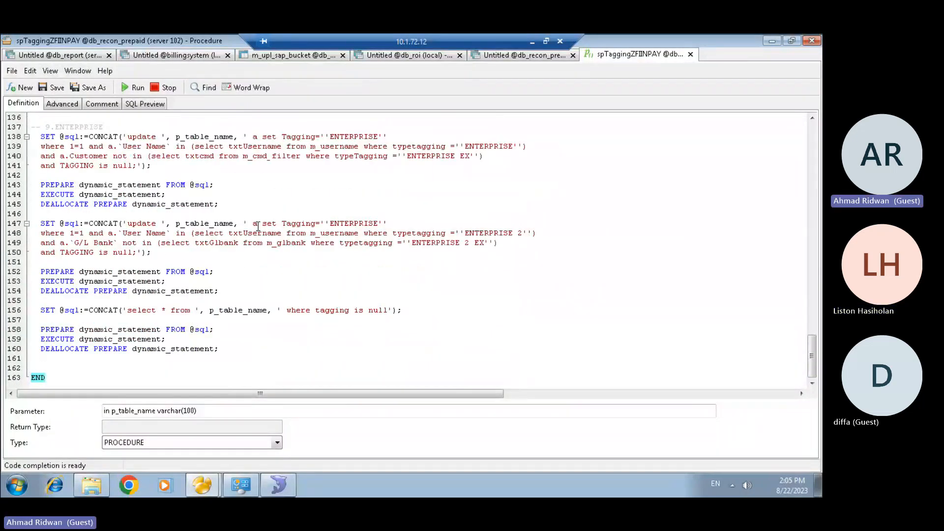
pyautogui.scroll(10, 258, 226)
pyautogui.scroll(20, 269, 228)
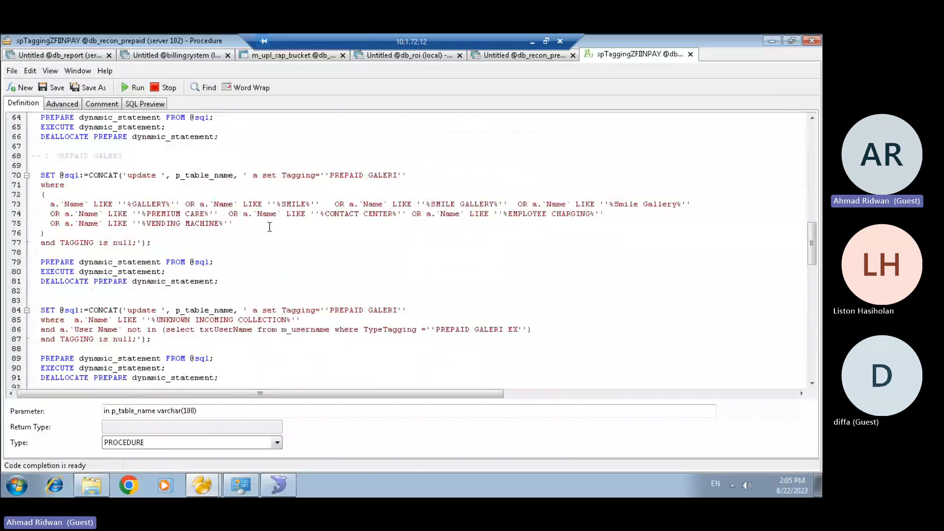
pyautogui.click(690, 54)
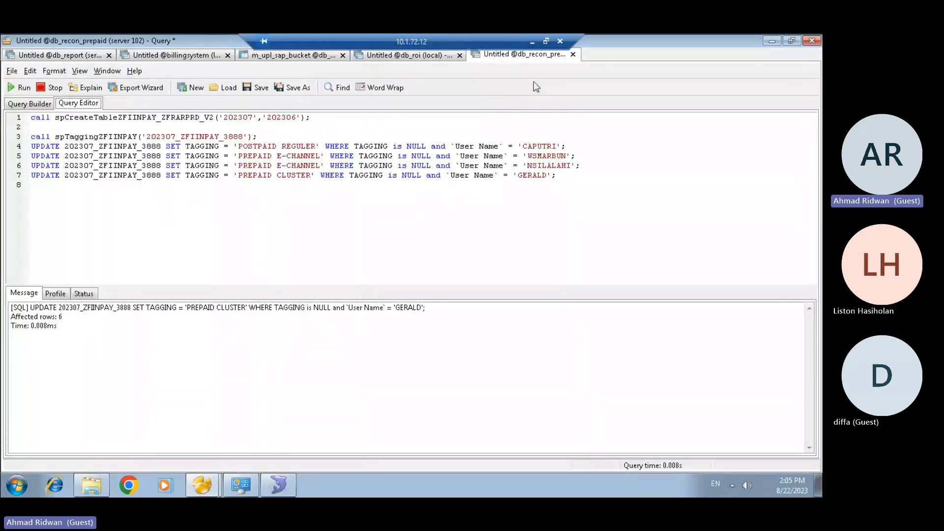
# Copy the spTaggingZFIINPAY calls for 202307_ZFIINPAY_8300 and 202307_ZFIINPAY_8500 from query cashflow.txt into the db_recon_prepaid query, separated by a blank line.
pyautogui.click(531, 43)
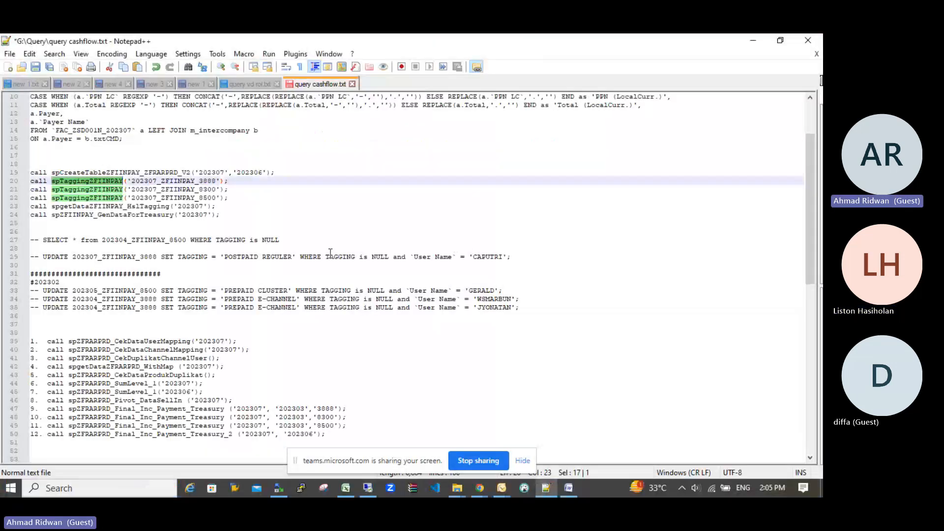
pyautogui.click(200, 240)
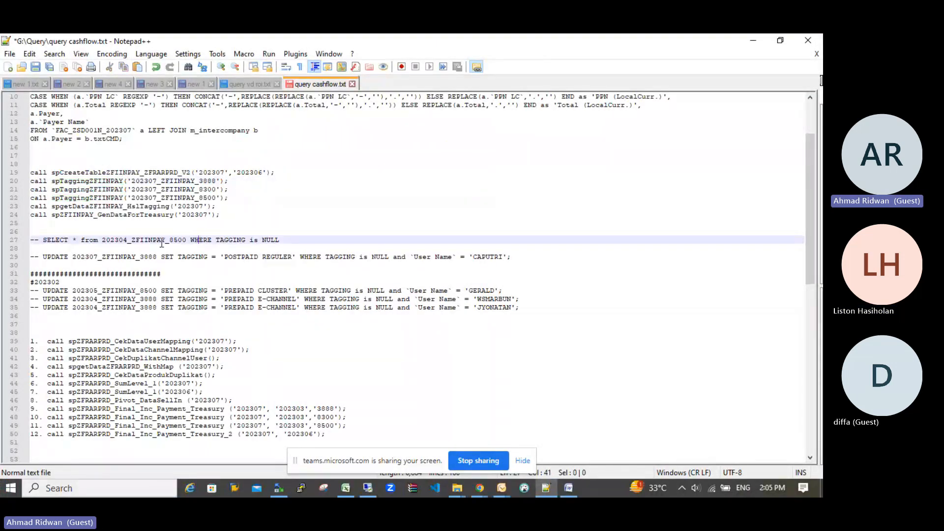
pyautogui.click(212, 189)
pyautogui.click(233, 198)
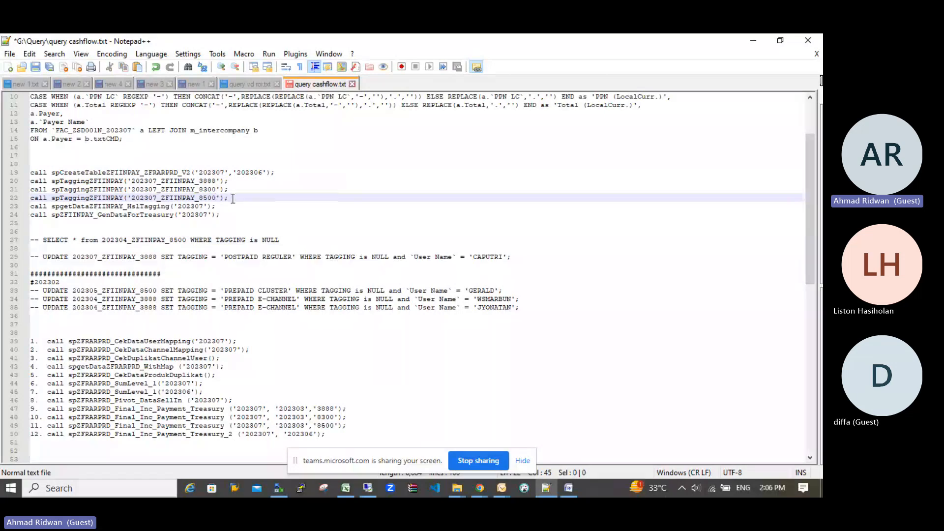
pyautogui.moveTo(233, 198); pyautogui.dragTo(30, 190)
pyautogui.hotkey('ctrl', 'c')
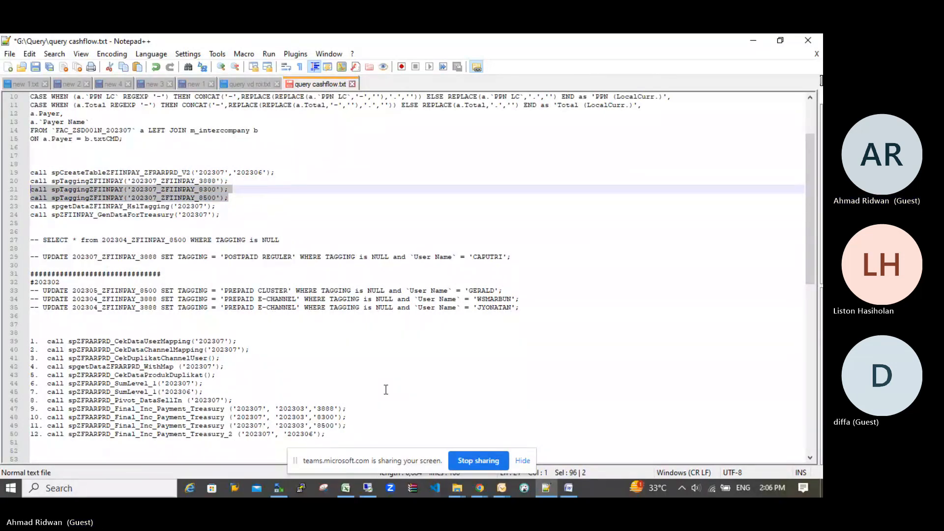
pyautogui.hotkey('alt', 'Tab')
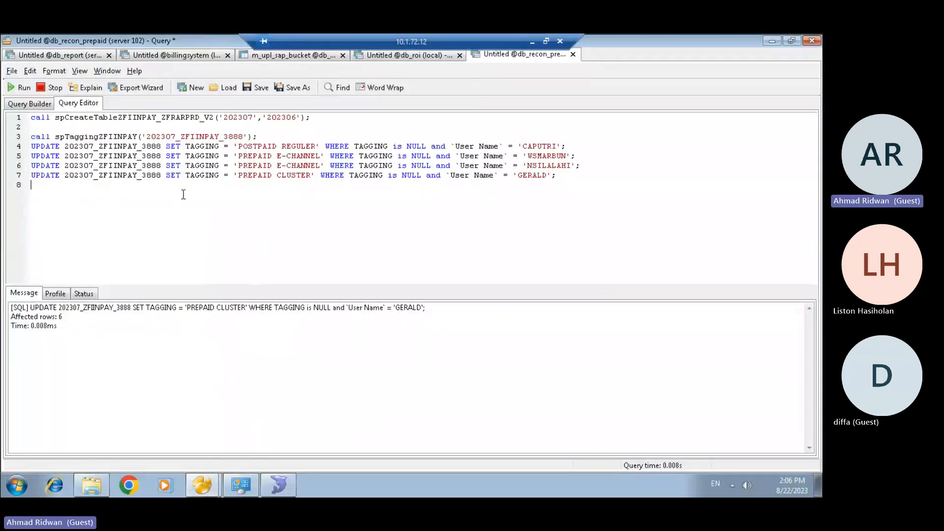
pyautogui.press('Return')
pyautogui.hotkey('ctrl', 'v')
pyautogui.press('Up')
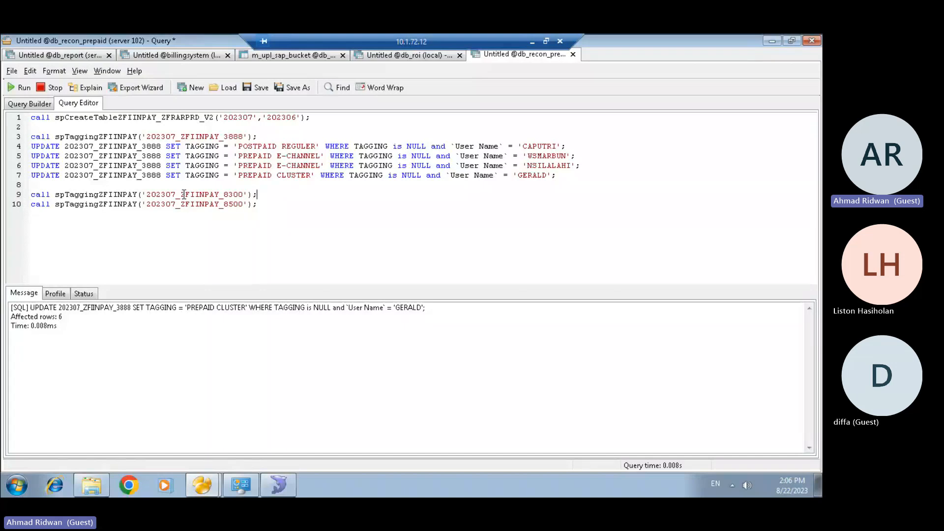
pyautogui.press('Return')
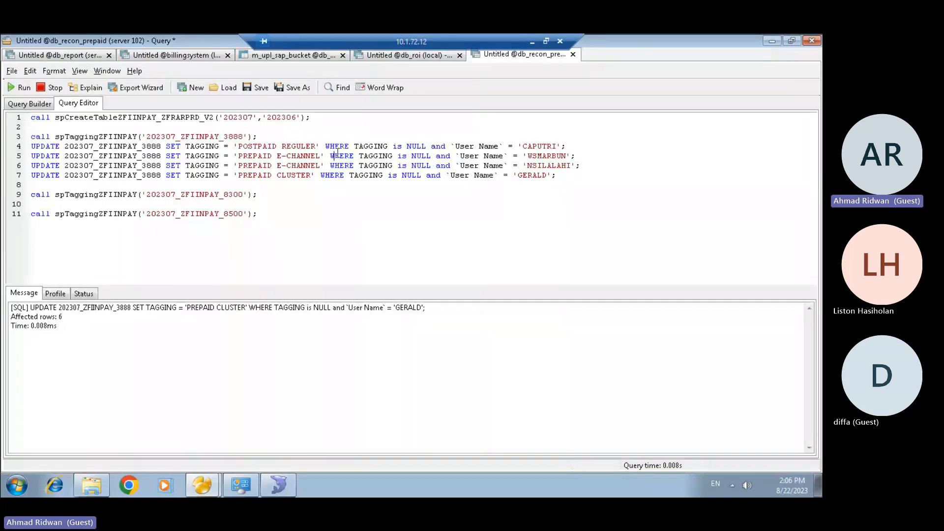
# Copy the PREPAID E-CHANNEL UPDATE statement from line 5 to below the 8300 tagging call, followed by blank lines.
pyautogui.click(583, 155)
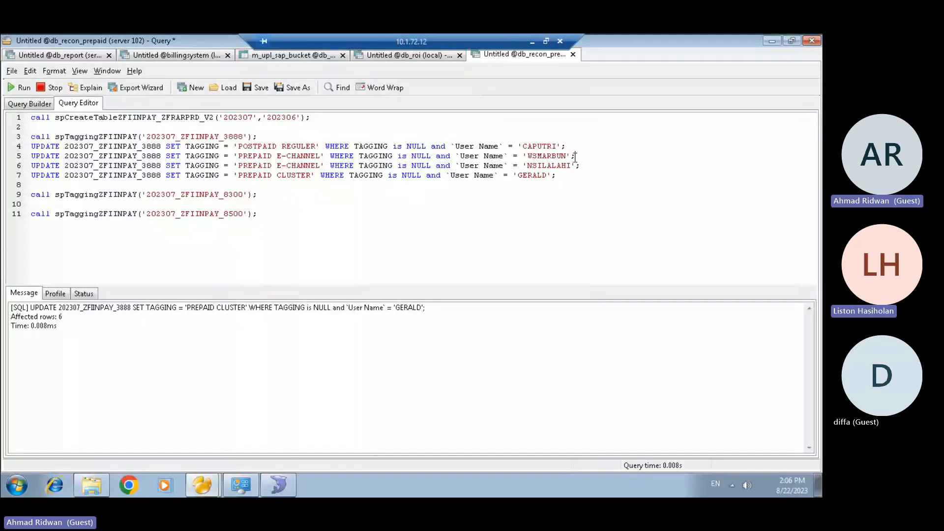
pyautogui.moveTo(485, 156); pyautogui.dragTo(4, 158)
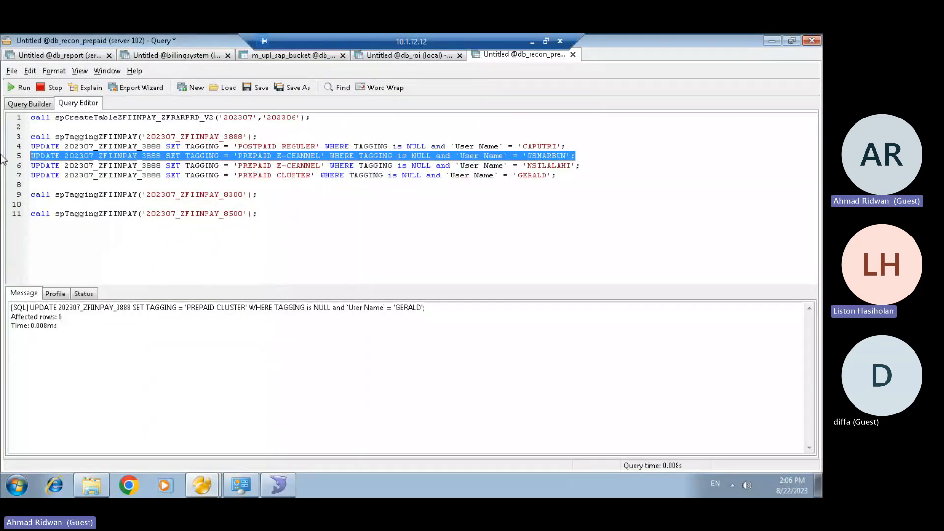
pyautogui.hotkey('ctrl', 'c')
pyautogui.click(49, 204)
pyautogui.hotkey('ctrl', 'v')
pyautogui.press('Return')
pyautogui.press('Return')
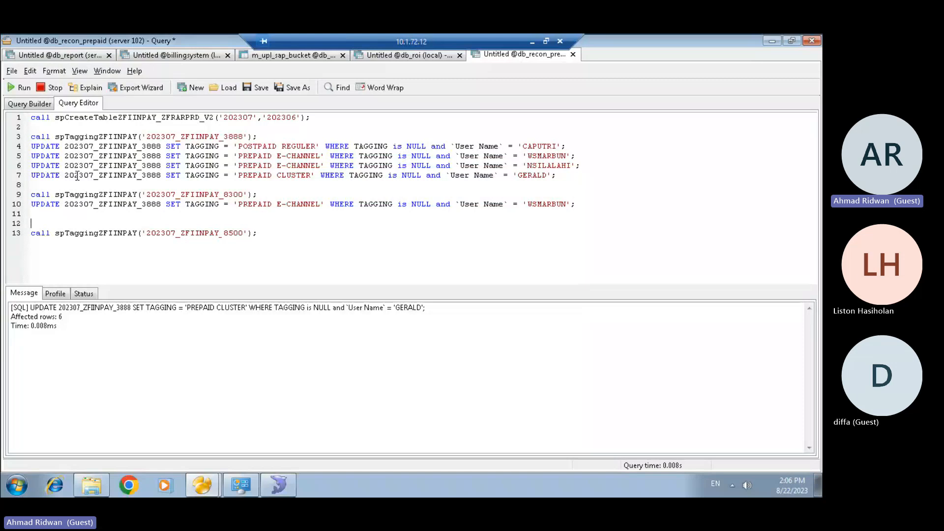
# Change the target table of the copied UPDATE statement on line 10 to 202307_ZFIINPAY_8300.
pyautogui.moveTo(161, 204); pyautogui.dragTo(146, 204)
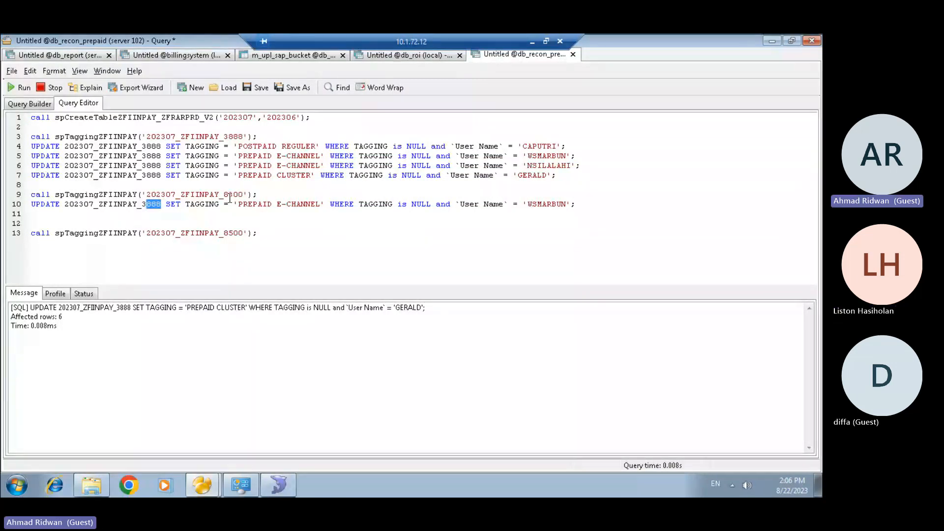
pyautogui.write('\\\\')
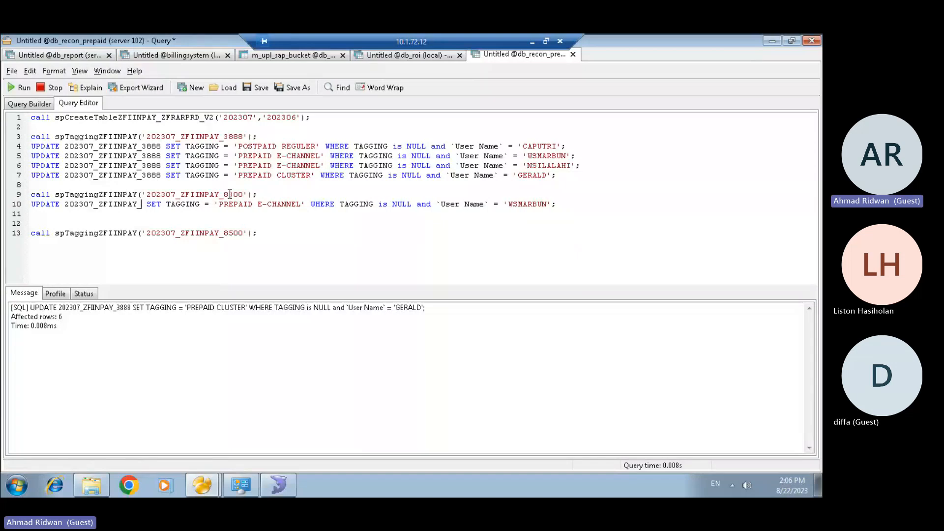
pyautogui.press('BackSpace')
pyautogui.press('BackSpace')
pyautogui.press('BackSpace')
pyautogui.write('8300')
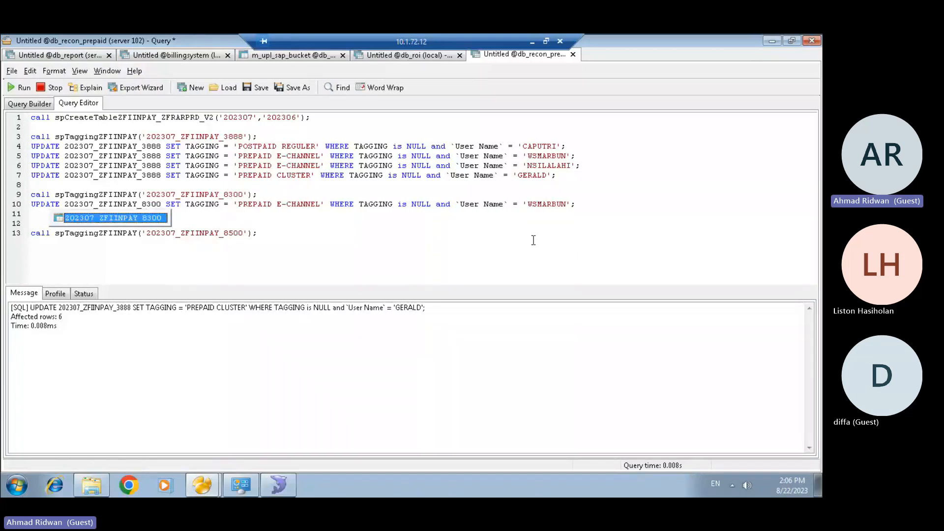
# Duplicate the line 10 UPDATE statement below the 8500 tagging call and change its table to 202307_ZFIINPAY_8500.
pyautogui.click(590, 203)
pyautogui.click(11, 204)
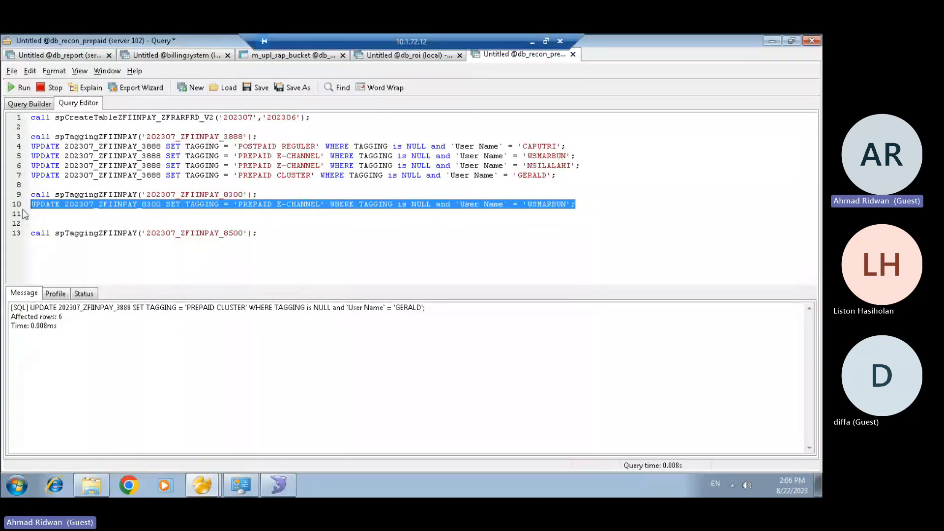
pyautogui.click(62, 244)
pyautogui.press('Return')
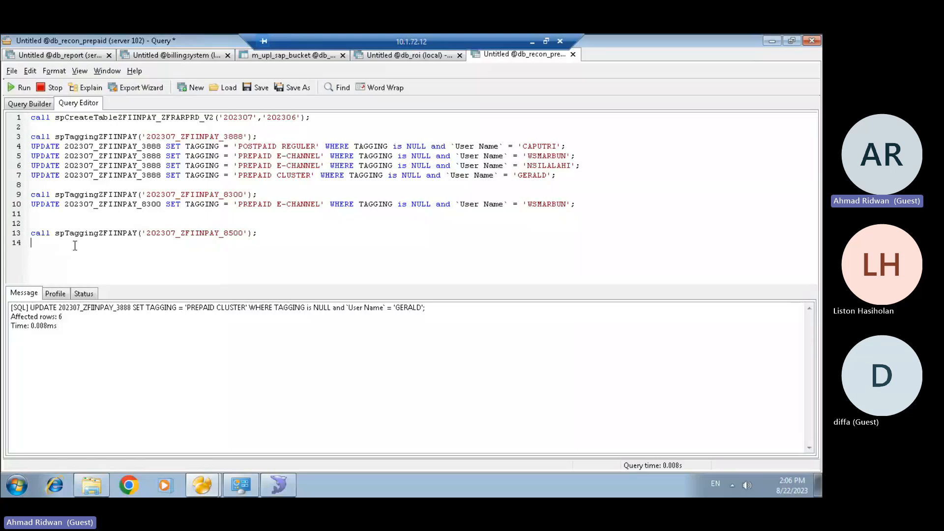
pyautogui.hotkey('ctrl', 'v')
pyautogui.click(155, 243)
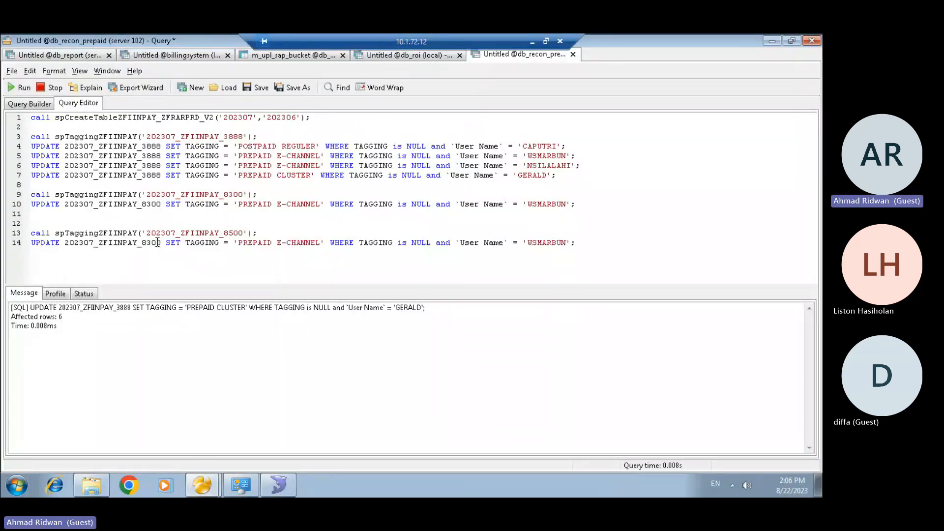
pyautogui.press('BackSpace')
pyautogui.write('5')
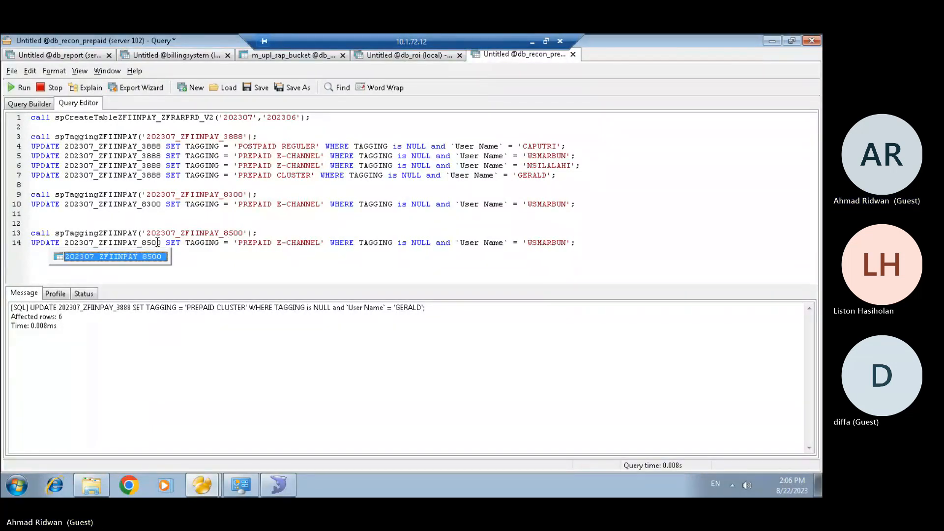
pyautogui.click(141, 222)
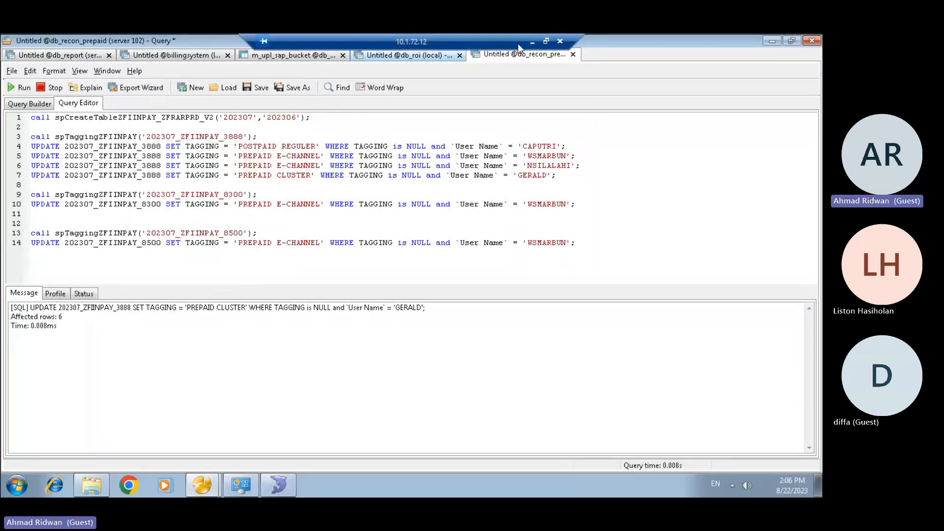
# Copy the spgetDataZFIINPAY_HslTagging and spZFIINPAY_GenDataForTreasury calls for 202307 from query cashflow.txt to the query's end, with two blank lines between them.
pyautogui.click(532, 42)
pyautogui.moveTo(225, 216); pyautogui.dragTo(19, 206)
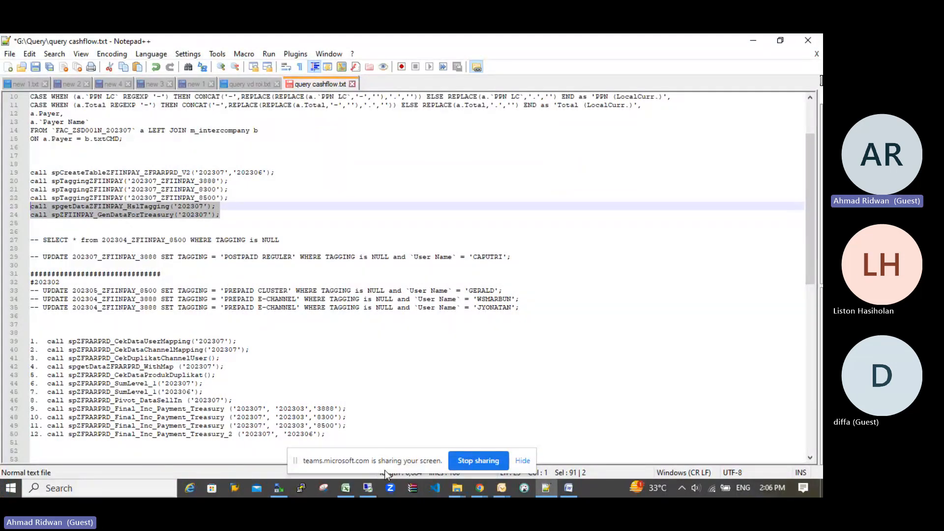
pyautogui.click(368, 487)
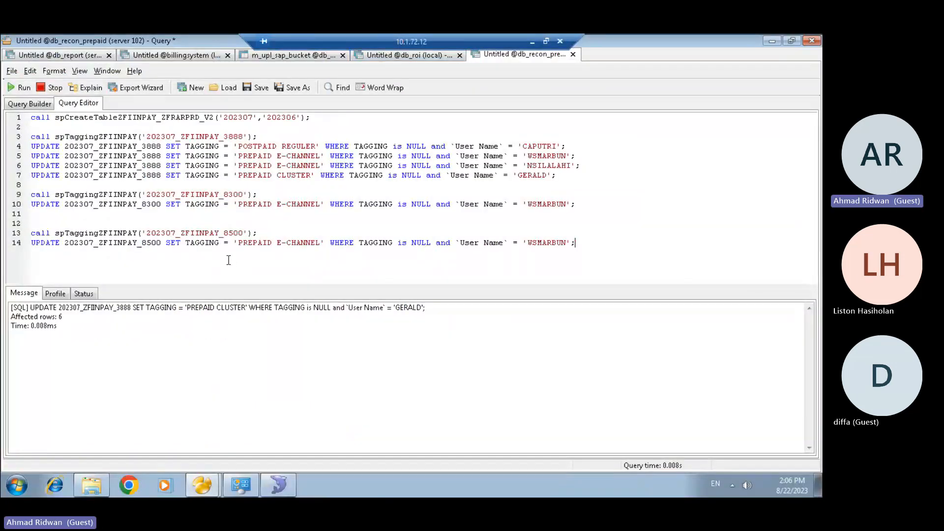
pyautogui.press('Return')
pyautogui.press('Return')
pyautogui.hotkey('ctrl', 'v')
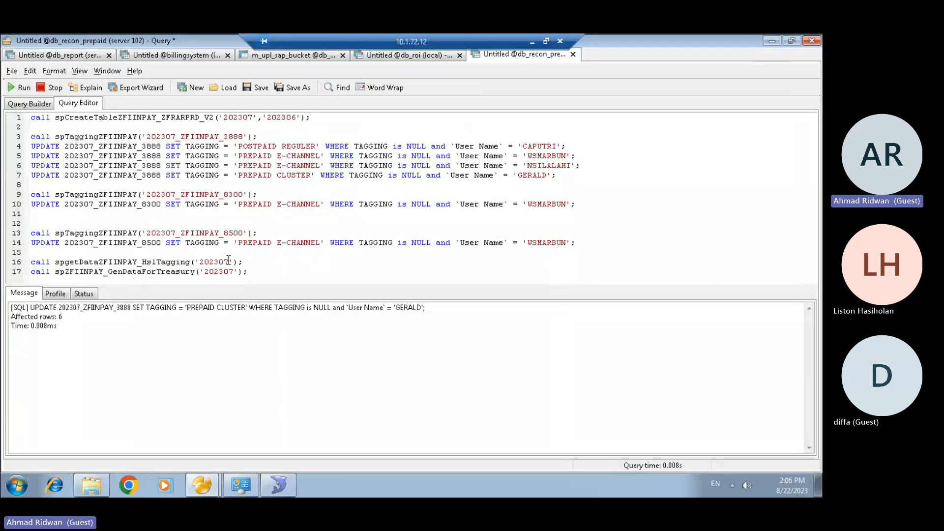
pyautogui.press('Return')
pyautogui.press('Return')
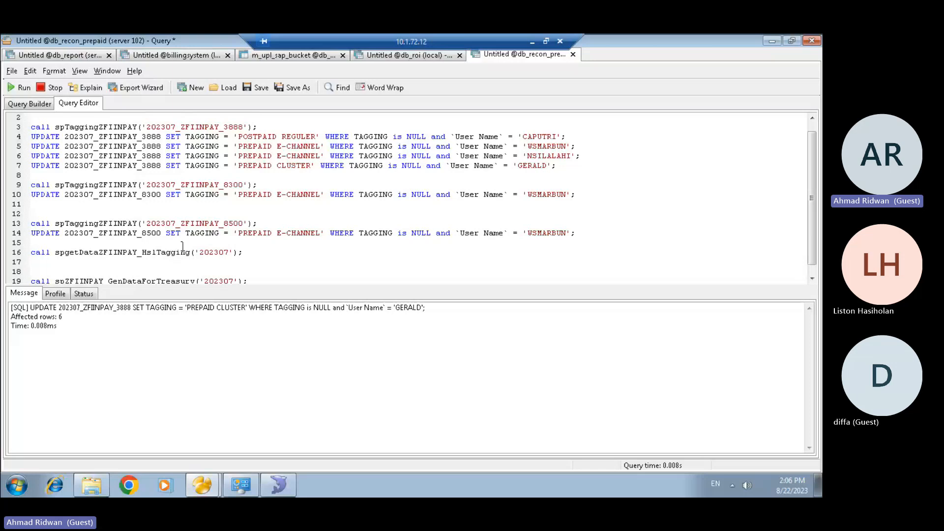
# Open the m_doc_no_exclude table from db_recon_prepaid and view the records on its last page.
pyautogui.click(202, 486)
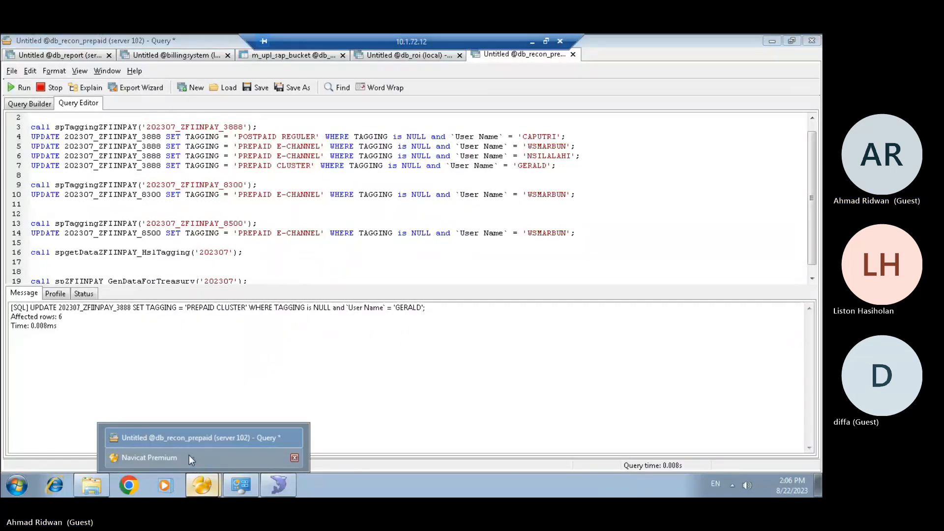
pyautogui.click(149, 457)
pyautogui.click(76, 254)
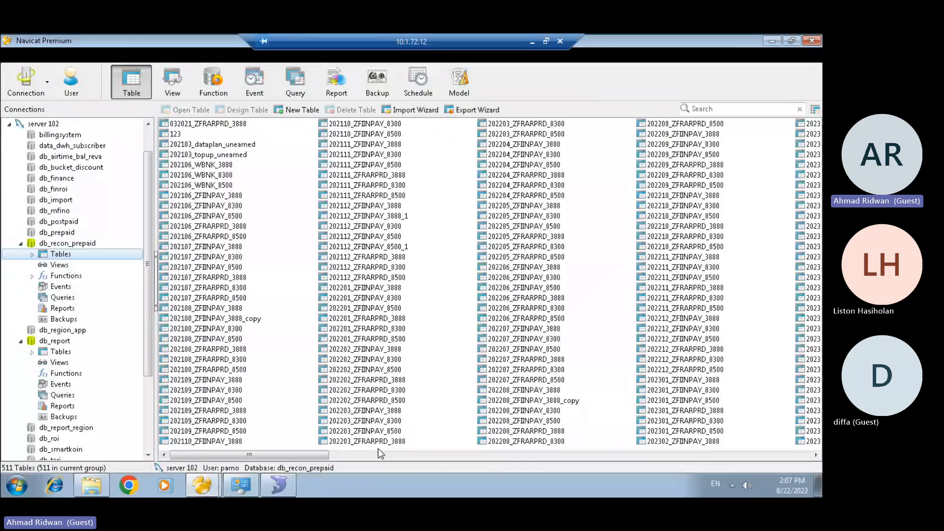
pyautogui.moveTo(379, 452); pyautogui.dragTo(638, 454)
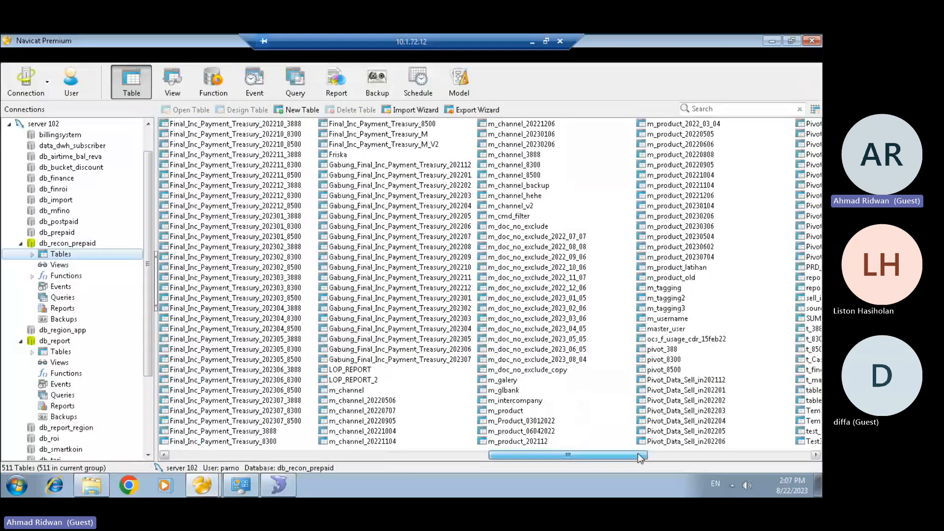
pyautogui.doubleClick(533, 226)
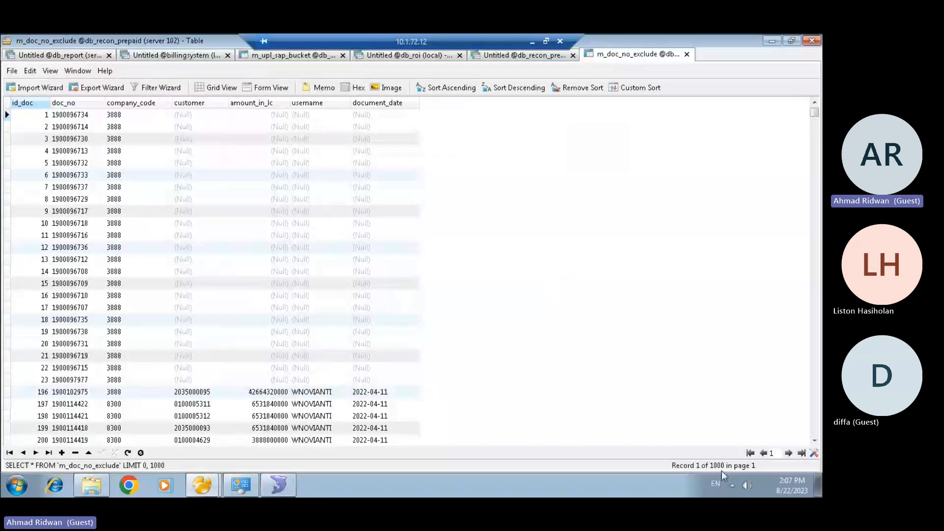
pyautogui.click(801, 453)
pyautogui.hotkey('ctrl', 'End')
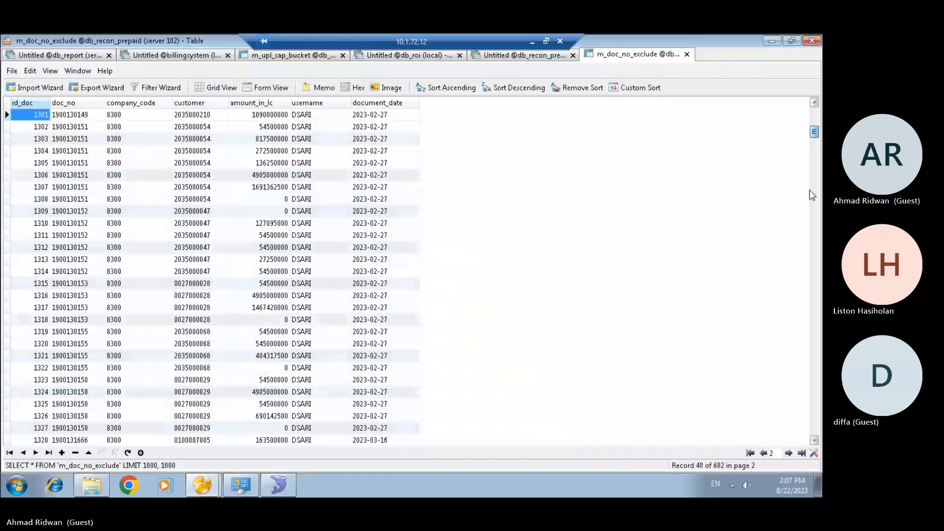
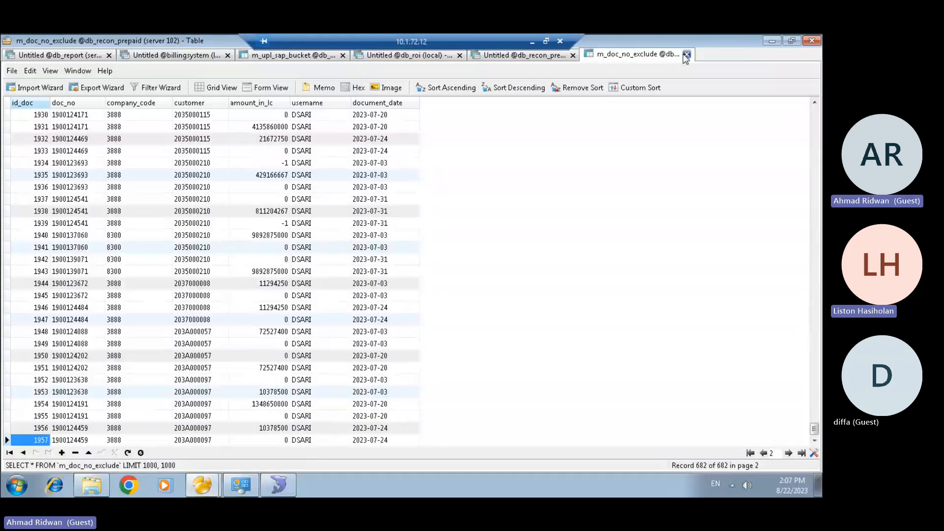
# Close the m_doc_no_exclude table and run only the spgetDataZFIINPAY_HslTagging('202307') call on line 16.
pyautogui.click(686, 54)
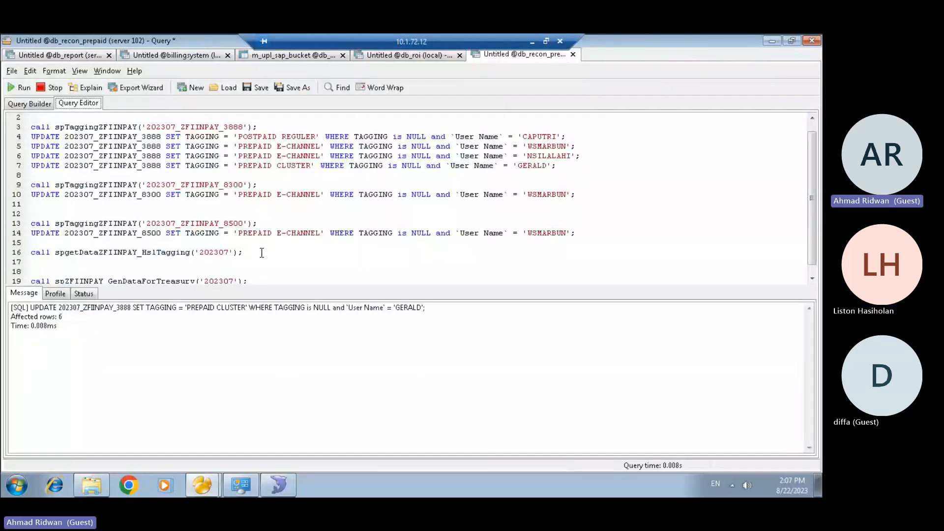
pyautogui.click(15, 252)
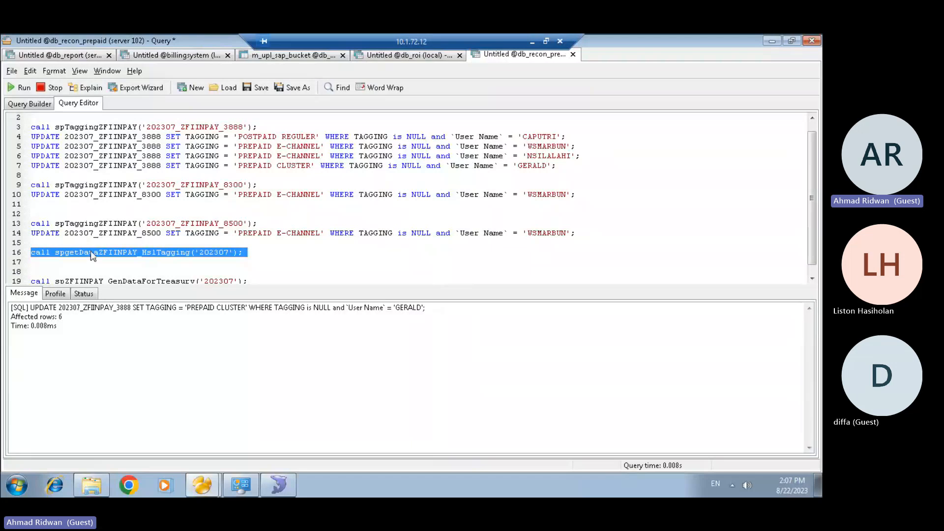
pyautogui.rightClick(154, 253)
pyautogui.click(194, 260)
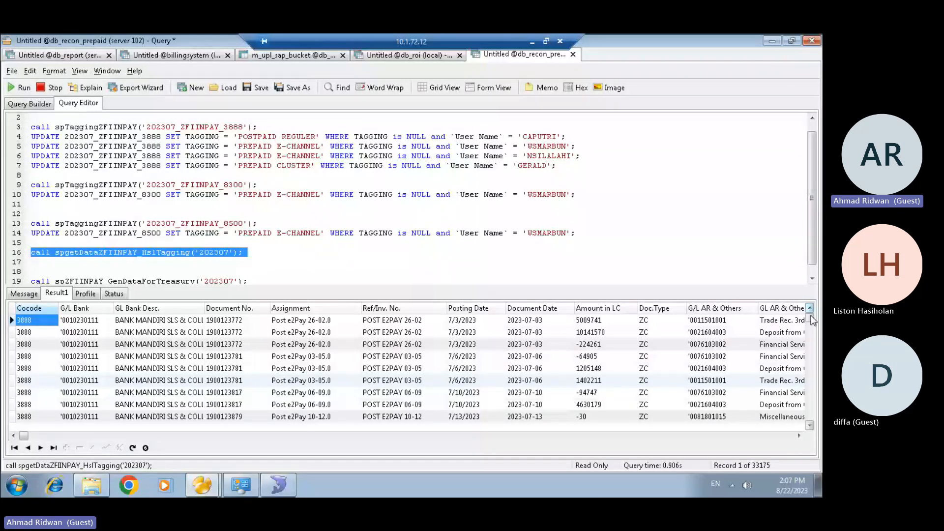
# Review the first, last and middle records of the call's result, widening the TAGGING column to read it beside TAGGING2.
pyautogui.moveTo(812, 320); pyautogui.dragTo(803, 377)
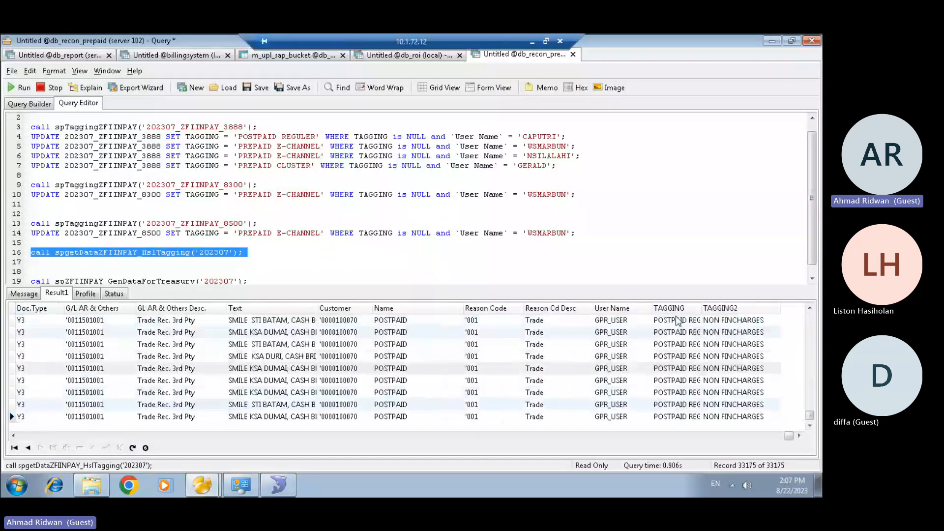
pyautogui.moveTo(809, 417); pyautogui.dragTo(814, 307)
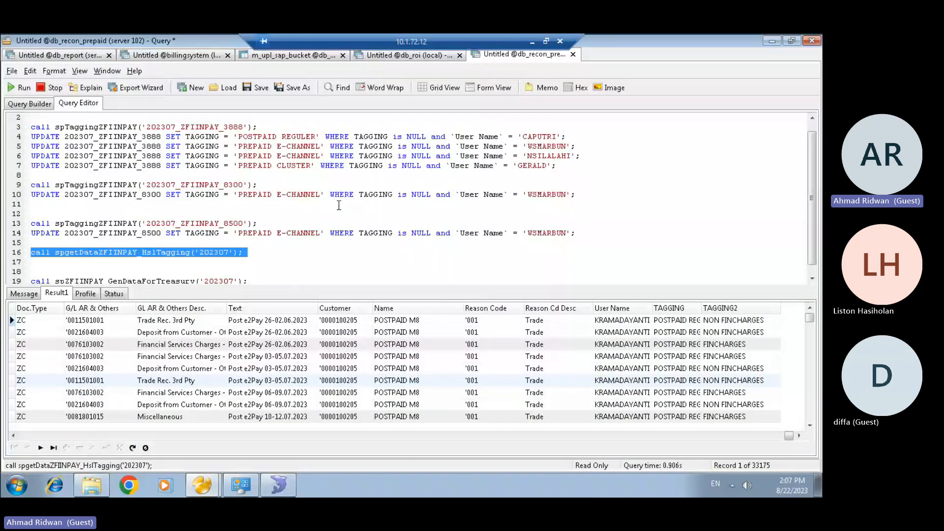
pyautogui.click(720, 308)
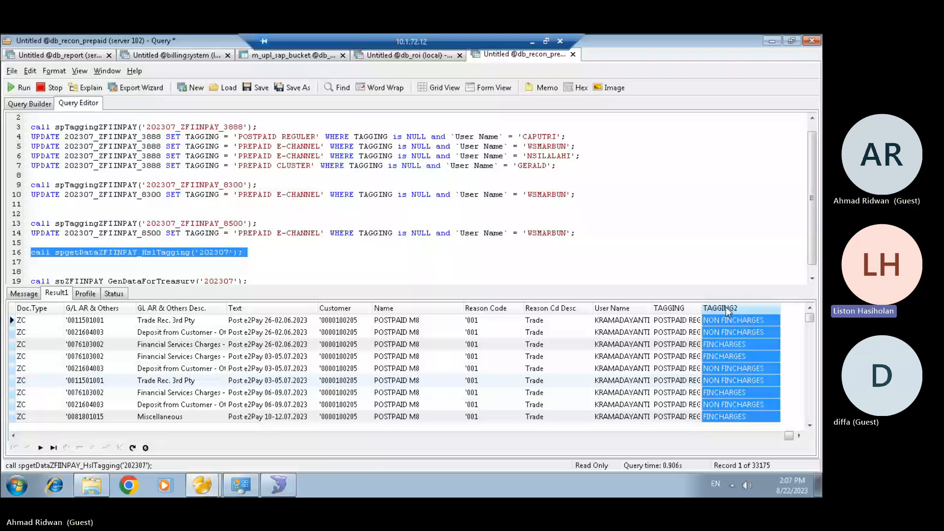
pyautogui.doubleClick(701, 307)
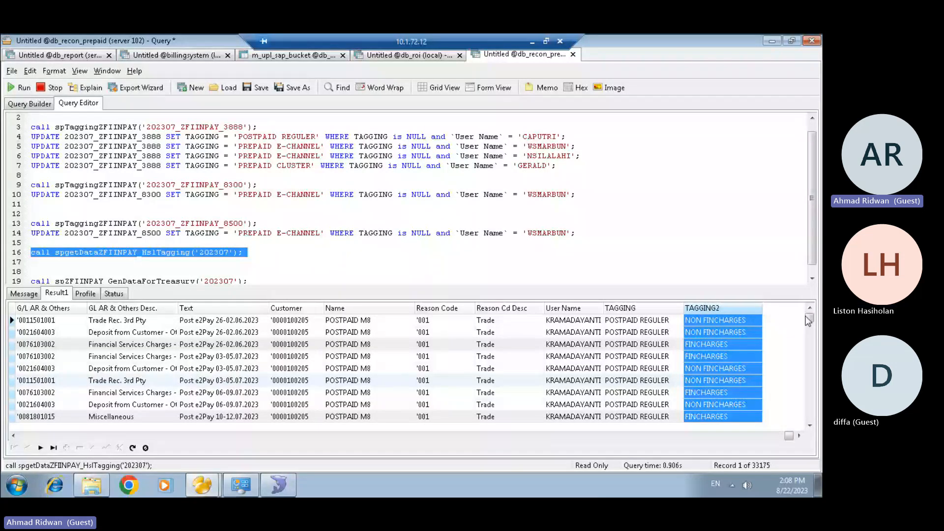
pyautogui.moveTo(808, 319); pyautogui.dragTo(809, 328)
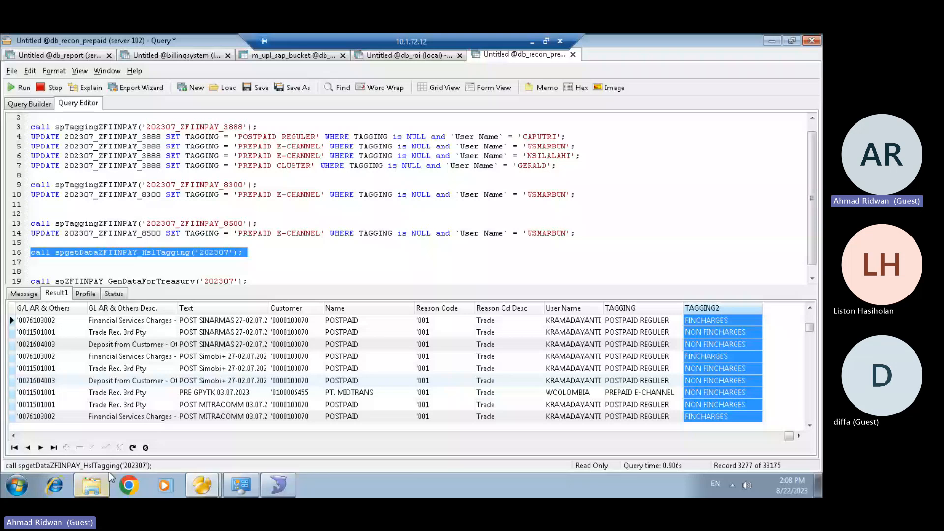
# Switch from the remote desktop to the local V.1 folder of 07.Juli2023 and try to open SUMMARY_202307_ALL_ZFIINPAY.xlsx.
pyautogui.click(532, 42)
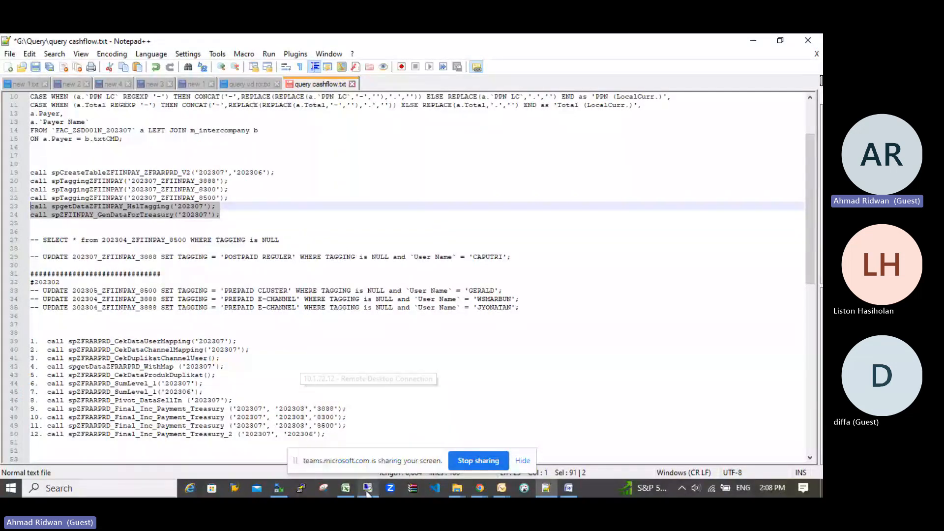
pyautogui.moveTo(317, 491)
pyautogui.moveTo(457, 488)
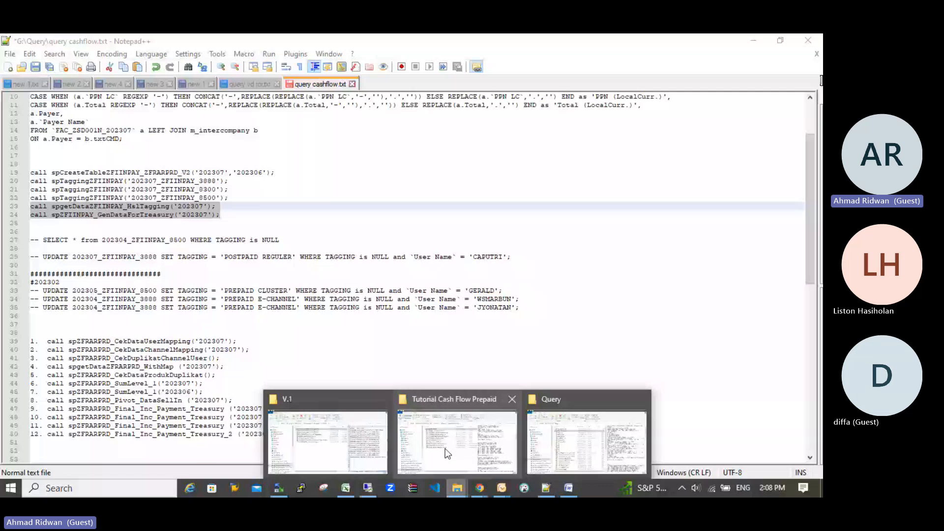
pyautogui.click(320, 405)
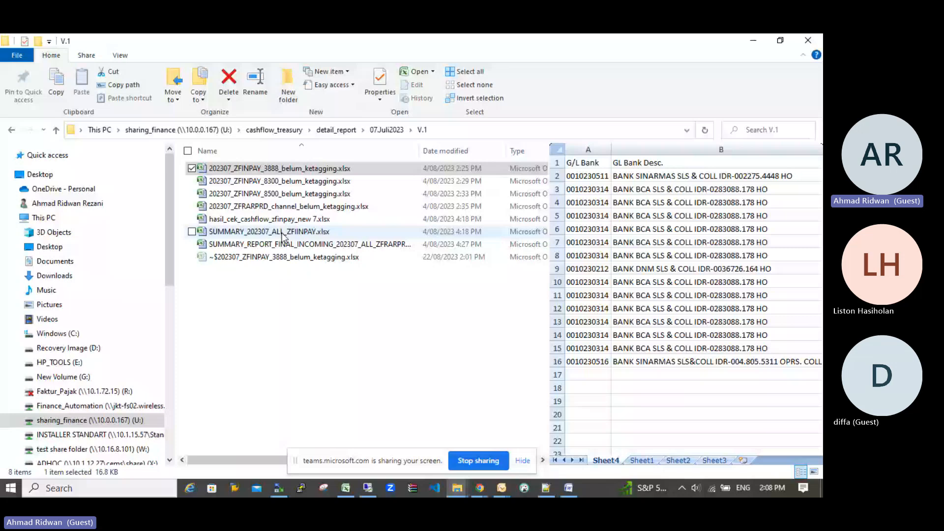
pyautogui.click(299, 235)
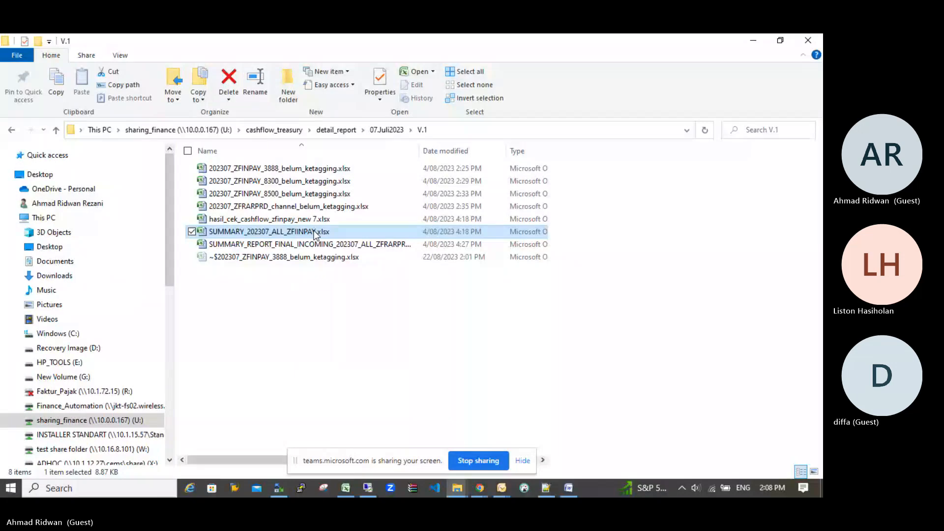
pyautogui.doubleClick(315, 234)
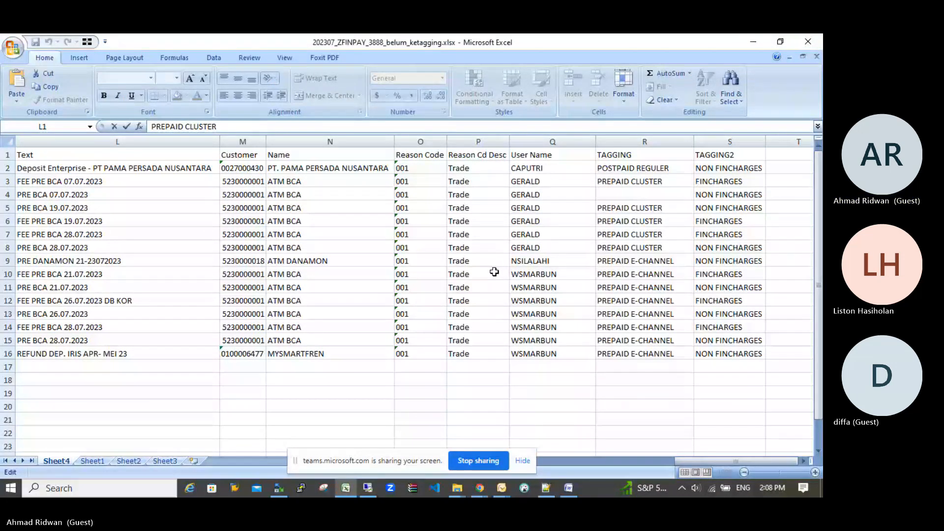
# Try to get the Excel window with 202307_ZFINPAY_3888_belum_ketagging.xlsx to respond and close it.
pyautogui.click(762, 46)
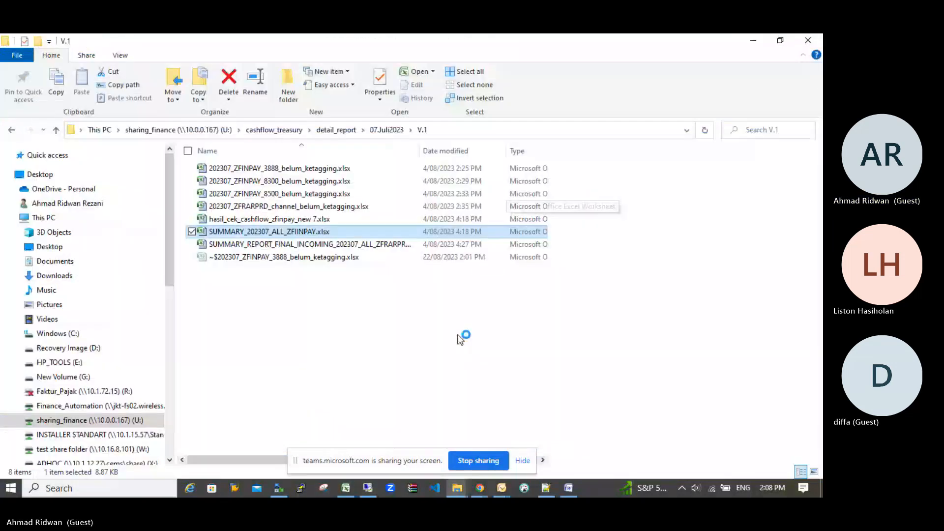
pyautogui.click(347, 490)
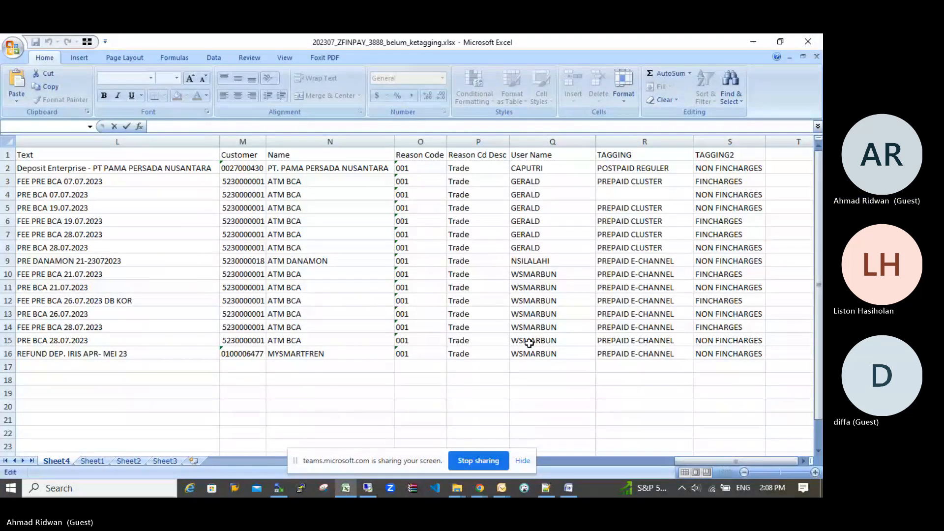
pyautogui.click(13, 53)
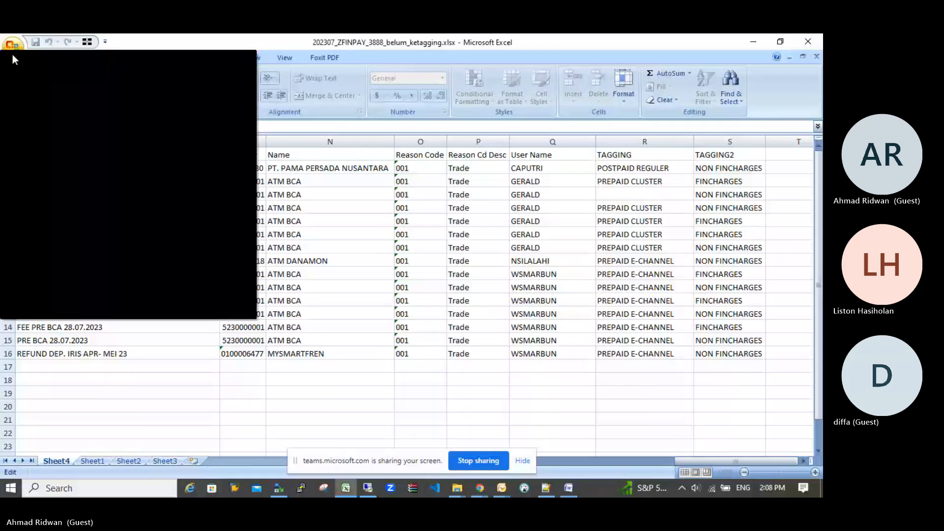
pyautogui.click(425, 363)
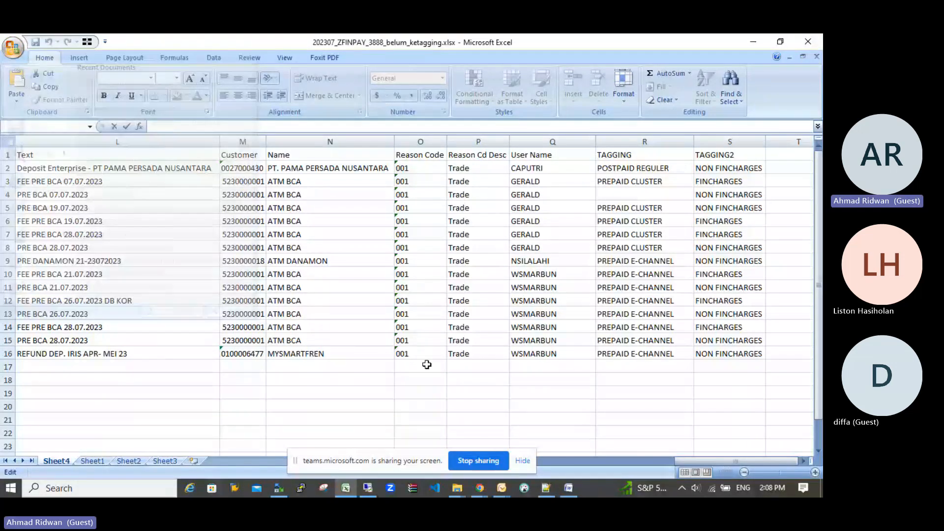
pyautogui.click(756, 43)
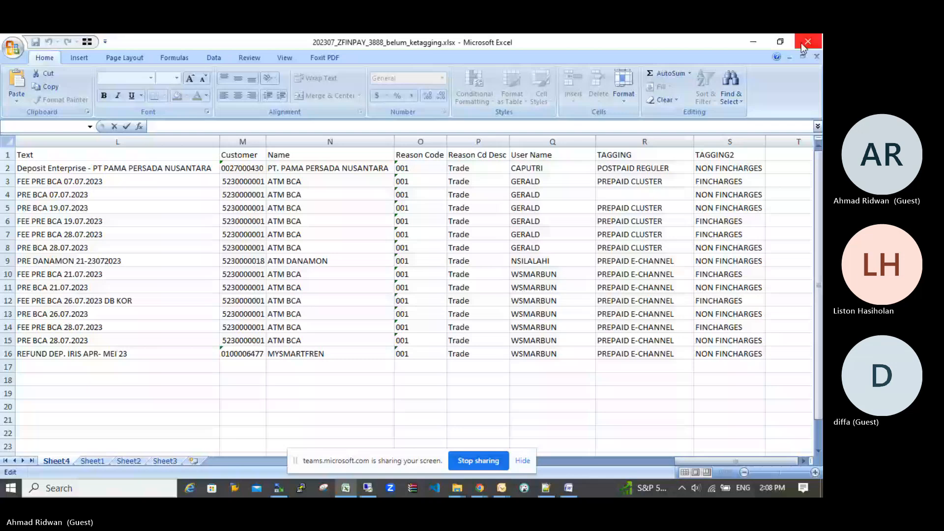
pyautogui.click(13, 48)
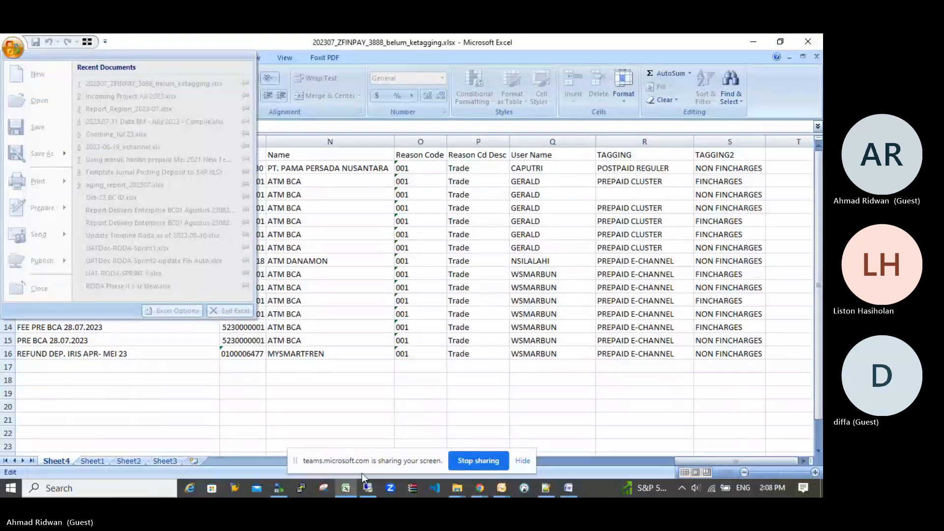
pyautogui.click(349, 488)
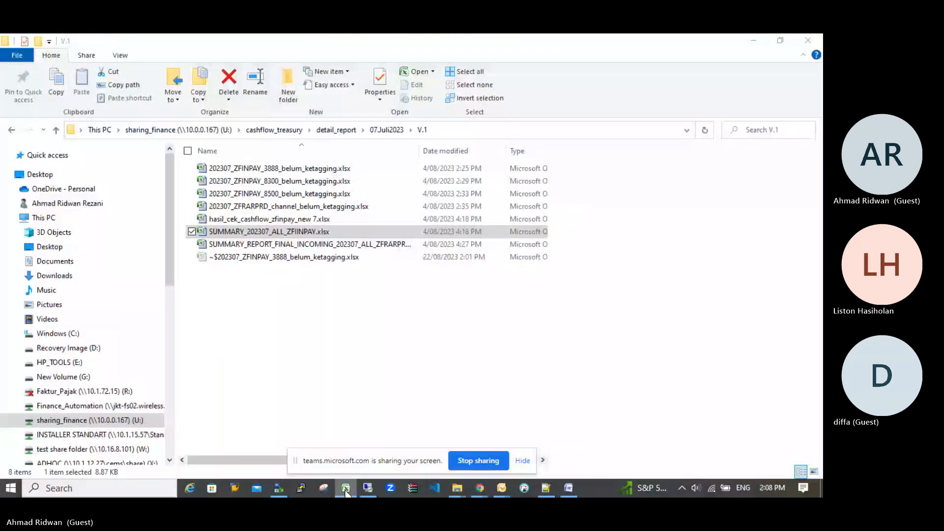
pyautogui.rightClick(345, 488)
pyautogui.click(317, 465)
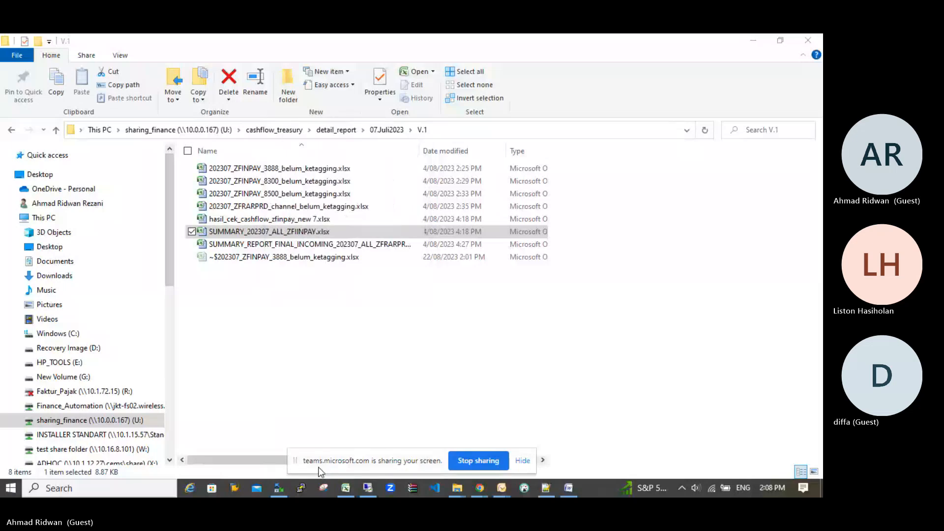
# End the Microsoft Office Excel process in Task Manager and return to the V.1 folder.
pyautogui.rightClick(586, 493)
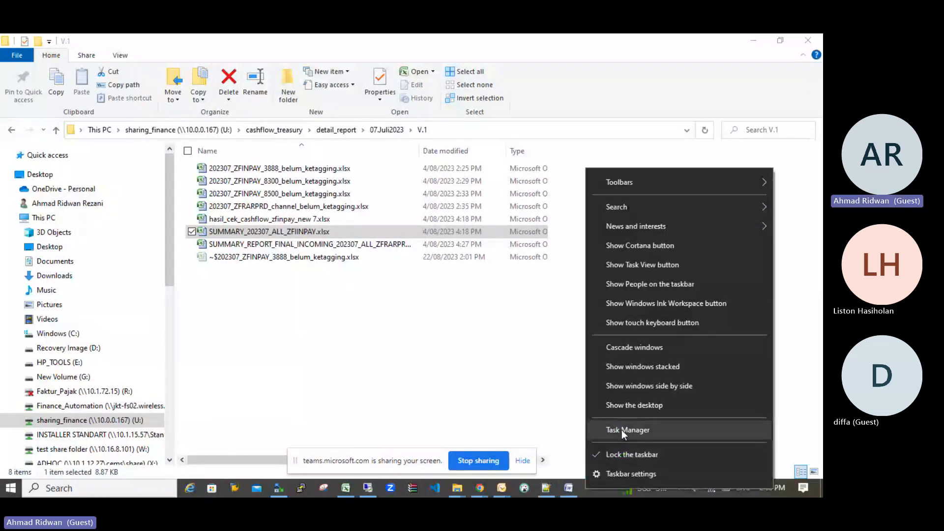
pyautogui.click(621, 430)
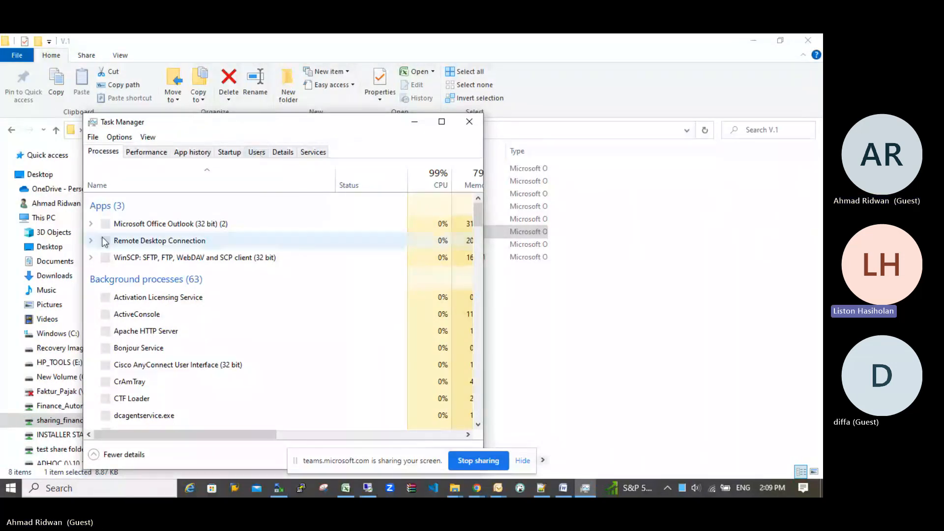
pyautogui.click(417, 123)
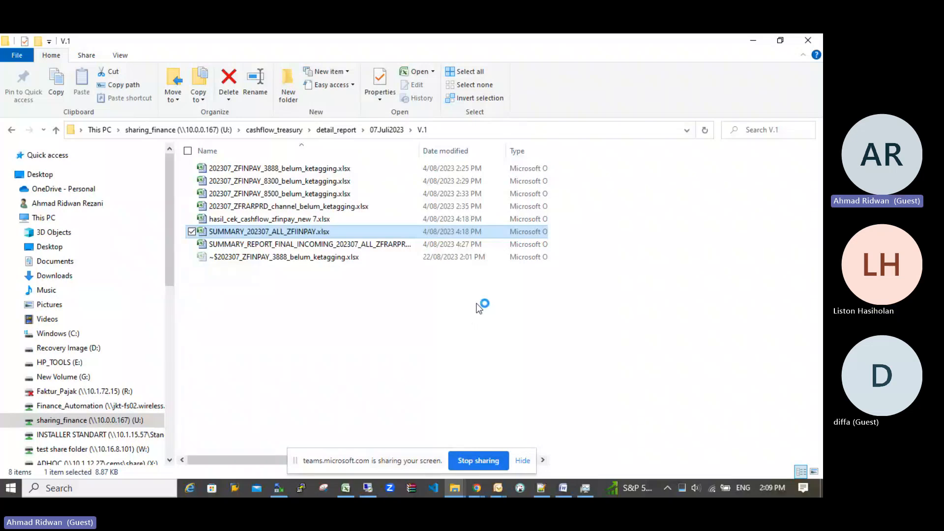
pyautogui.click(346, 491)
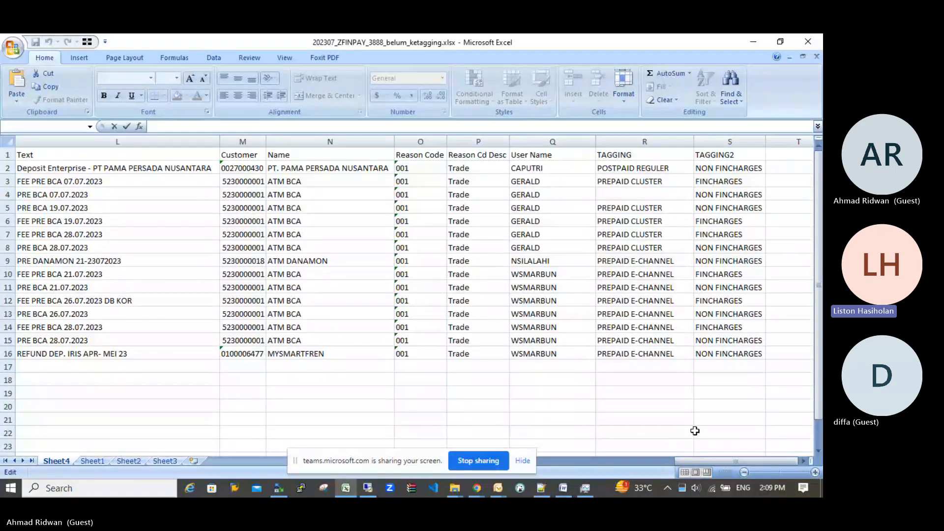
pyautogui.click(585, 487)
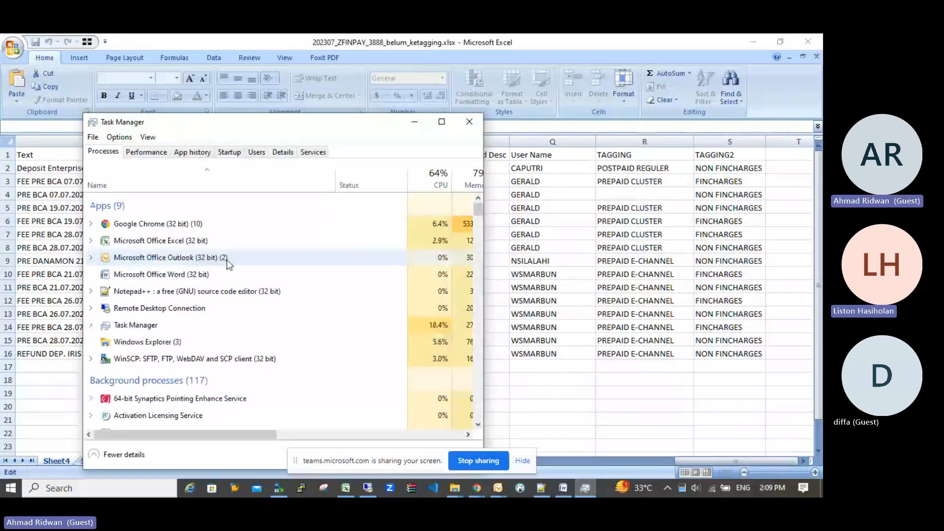
pyautogui.rightClick(160, 241)
pyautogui.click(183, 261)
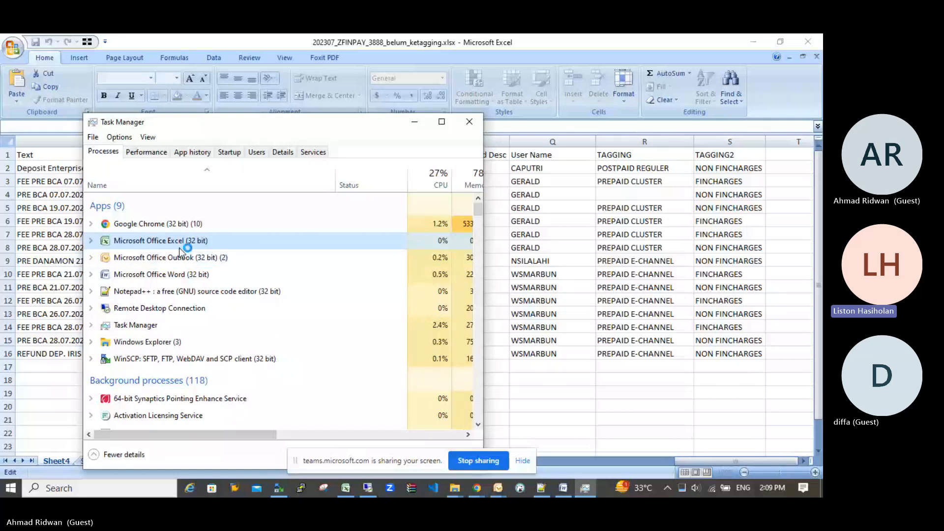
pyautogui.rightClick(212, 248)
pyautogui.rightClick(251, 245)
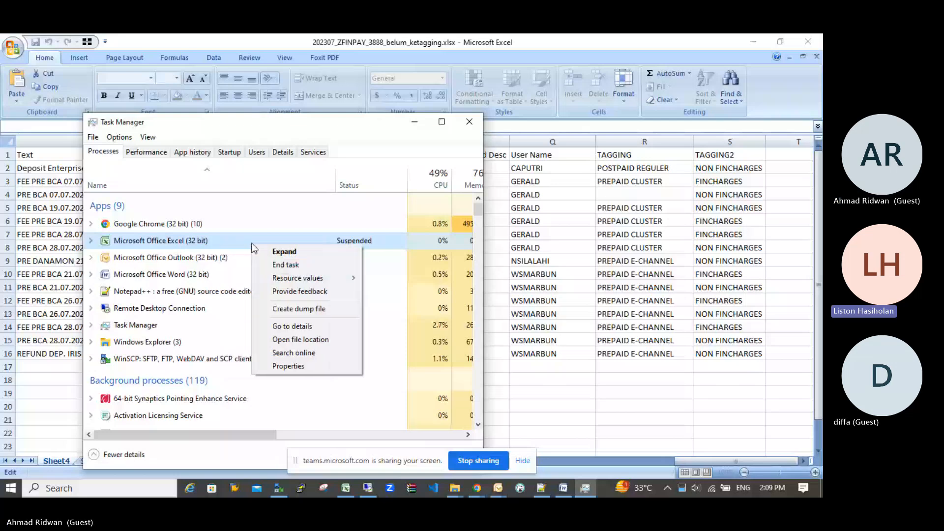
pyautogui.click(274, 266)
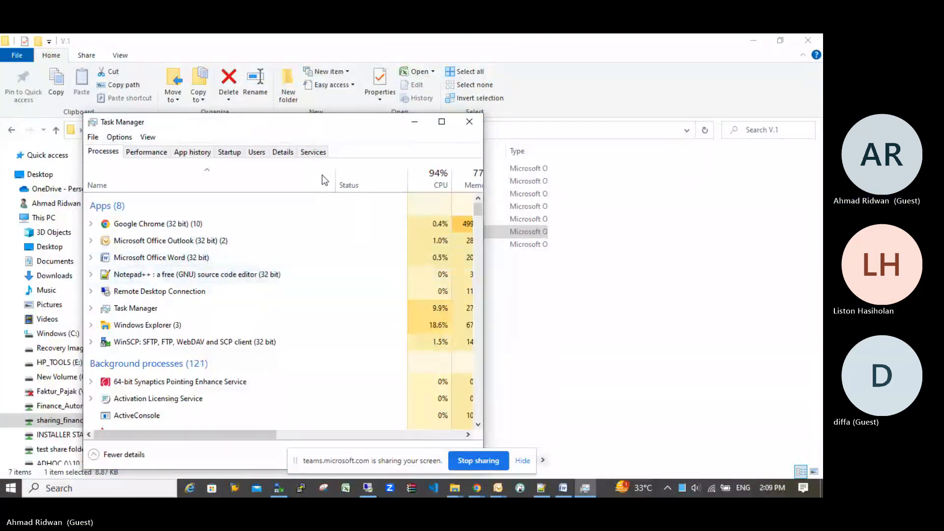
pyautogui.click(411, 127)
pyautogui.click(411, 130)
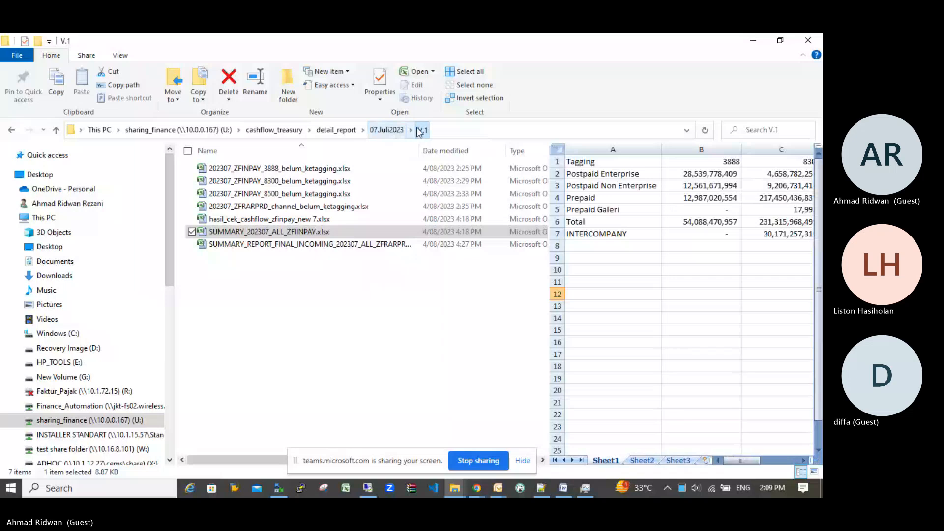
# Open hasil_cek_cashflow_zfinpay_new 7.xlsx from the V.1 folder and compare it with the HslTagging query result on the remote desktop.
pyautogui.click(368, 194)
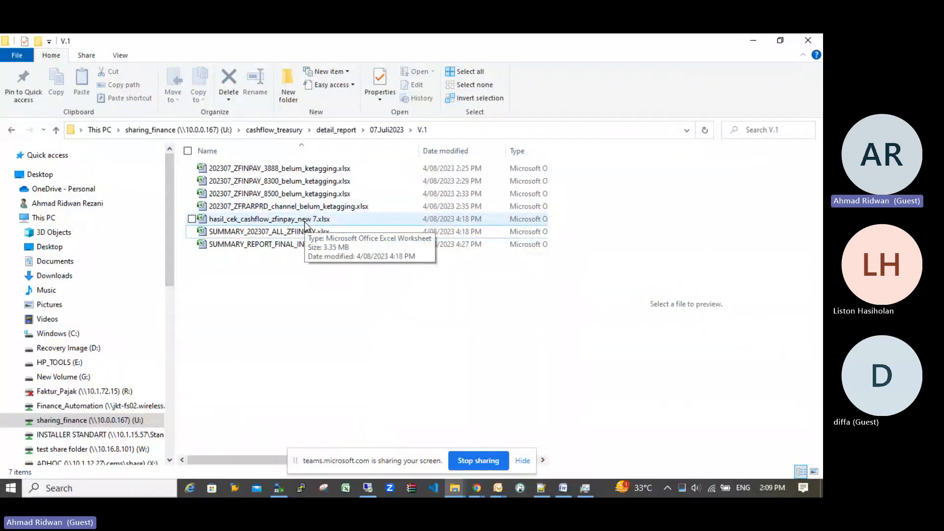
pyautogui.click(305, 222)
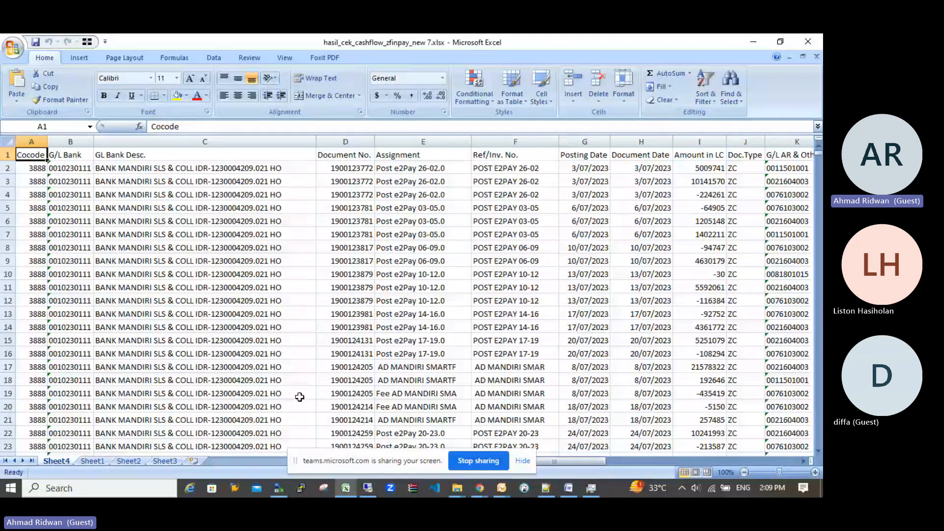
pyautogui.click(368, 488)
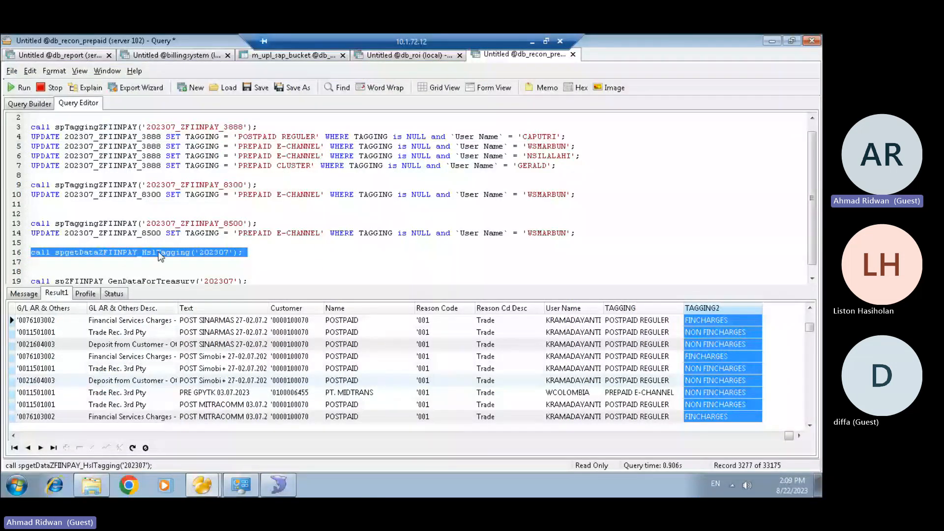
pyautogui.click(531, 42)
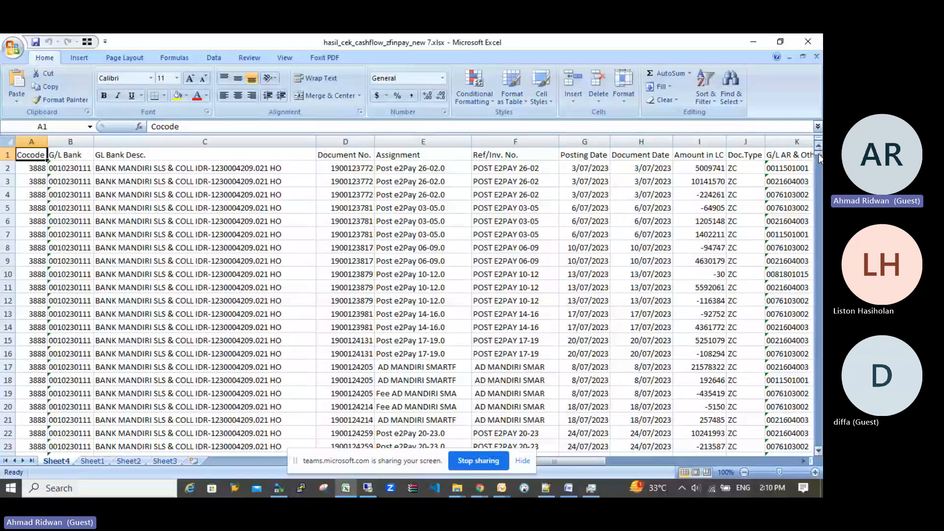
# View the workbook's last rows and its user name and tagging columns on Sheet4.
pyautogui.moveTo(819, 157); pyautogui.dragTo(818, 446)
pyautogui.click(785, 461)
pyautogui.click(785, 461)
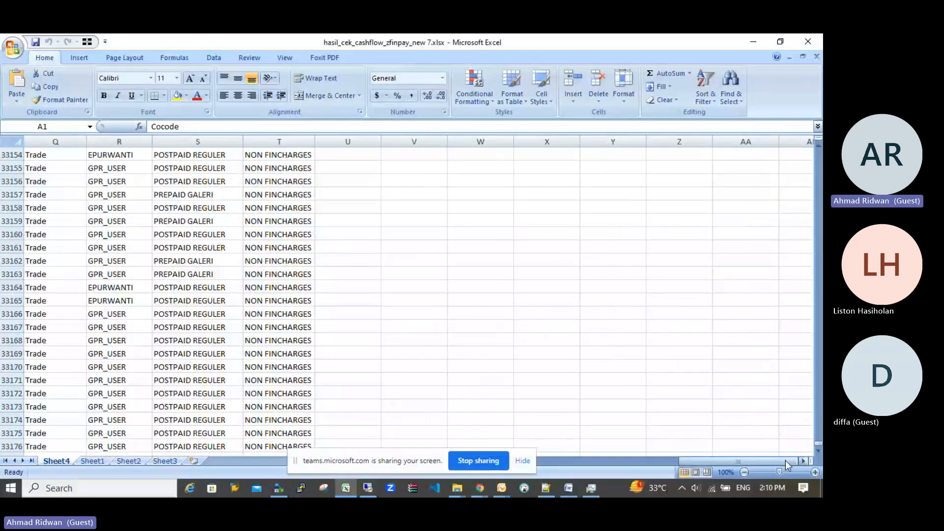
# View the TAGGING and TAGGING2 columns at the top of Sheet4 and close the workbook.
pyautogui.click(224, 356)
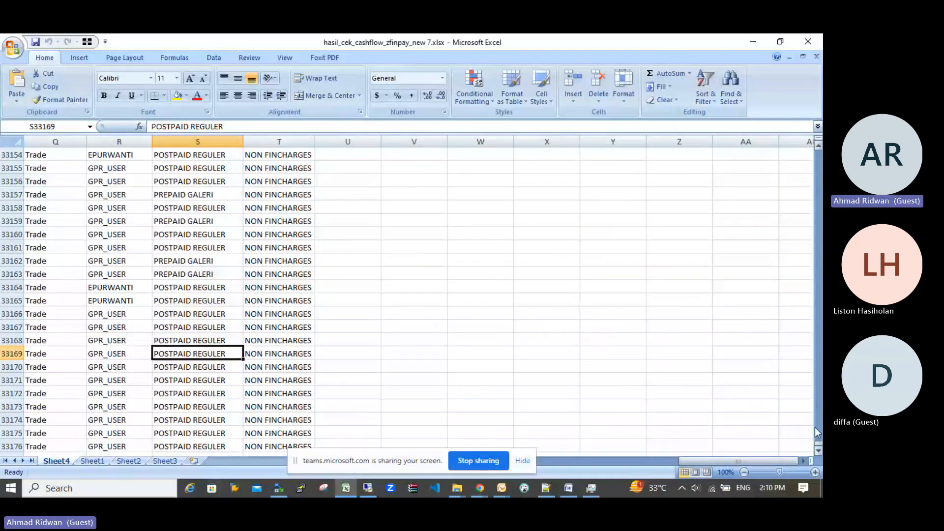
pyautogui.moveTo(818, 440); pyautogui.dragTo(811, 150)
pyautogui.click(248, 155)
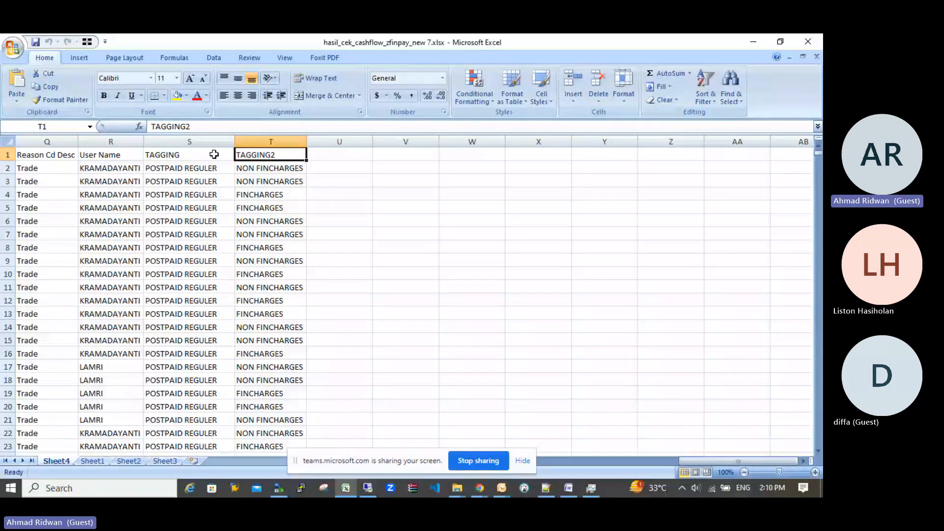
pyautogui.click(229, 153)
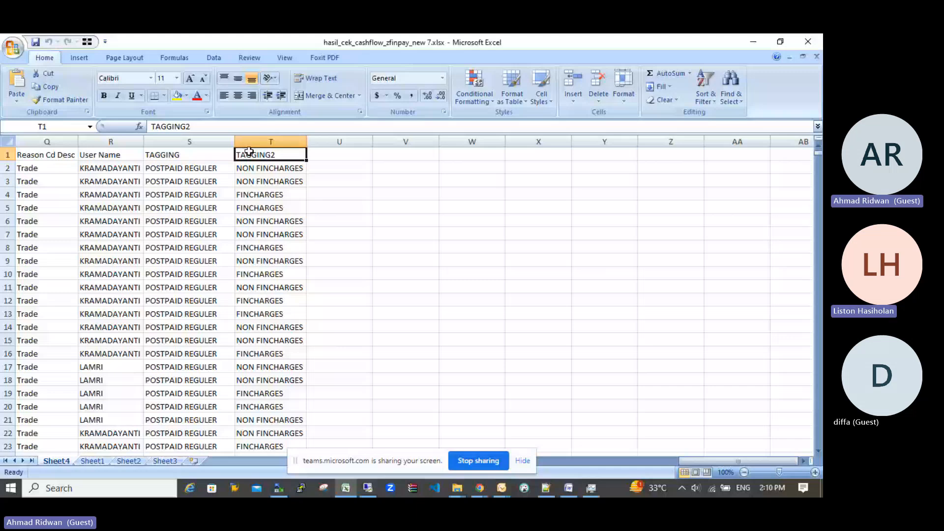
pyautogui.click(808, 42)
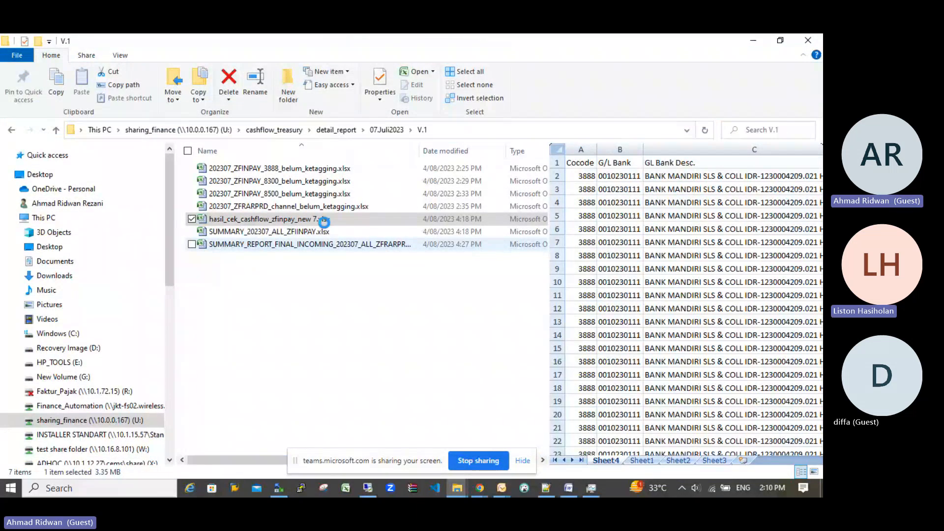
# Switch to the remote desktop and run only the statement call spZFIINPAY_GenDataForTreasury('202307').
pyautogui.click(368, 487)
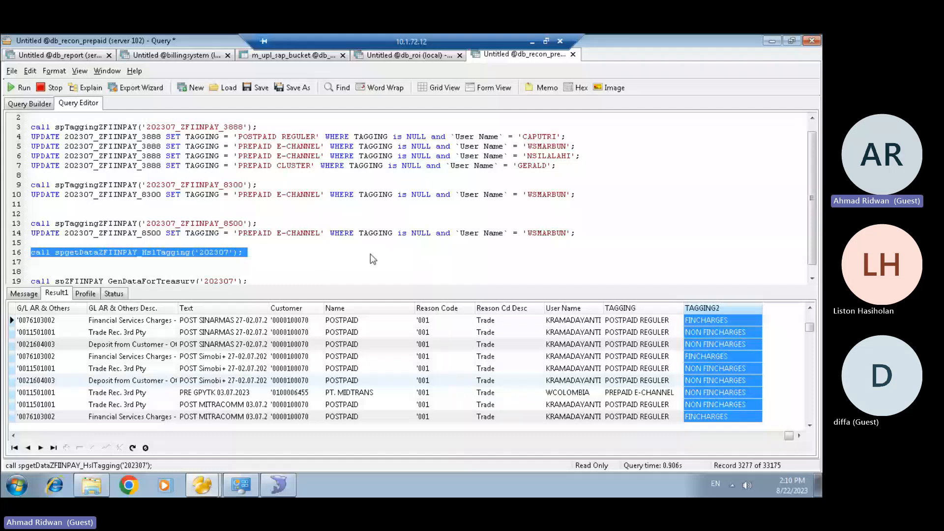
pyautogui.click(356, 270)
pyautogui.scroll(-1, 357, 272)
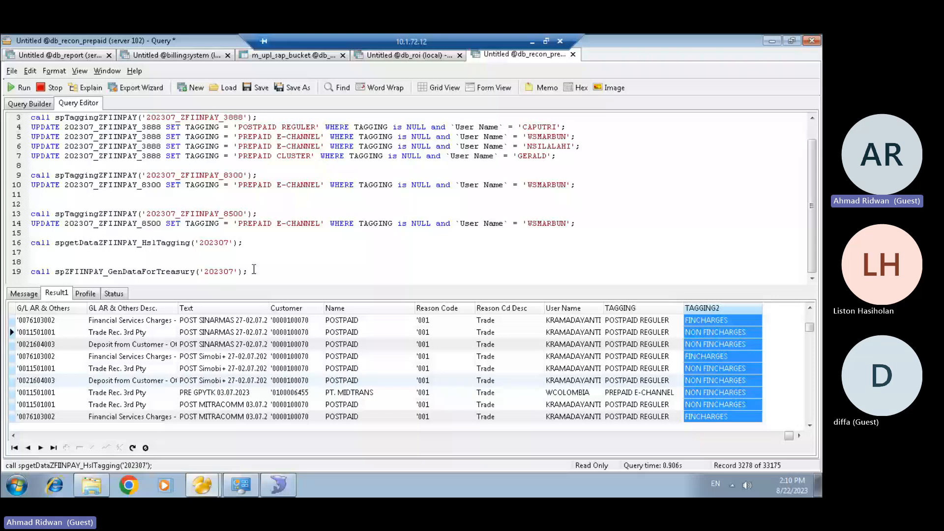
pyautogui.moveTo(254, 269); pyautogui.dragTo(47, 274)
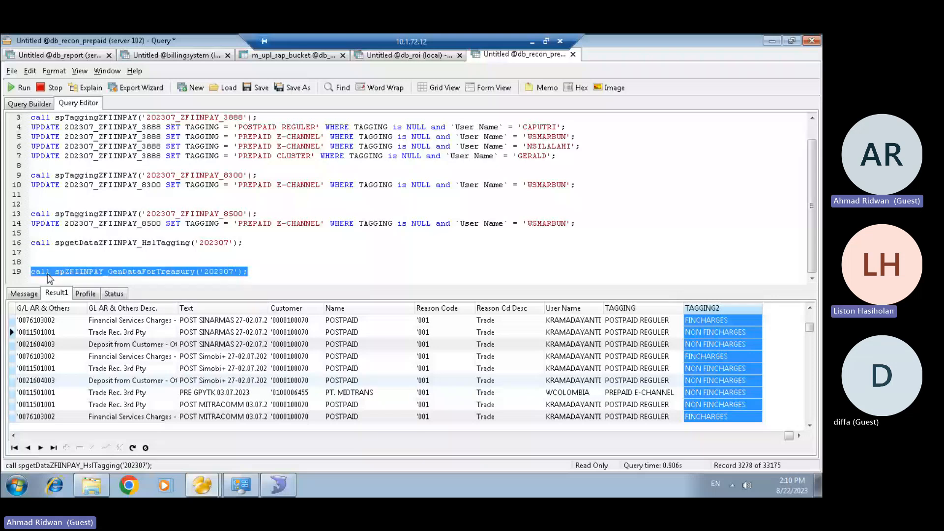
pyautogui.hotkey('ctrl', 'r')
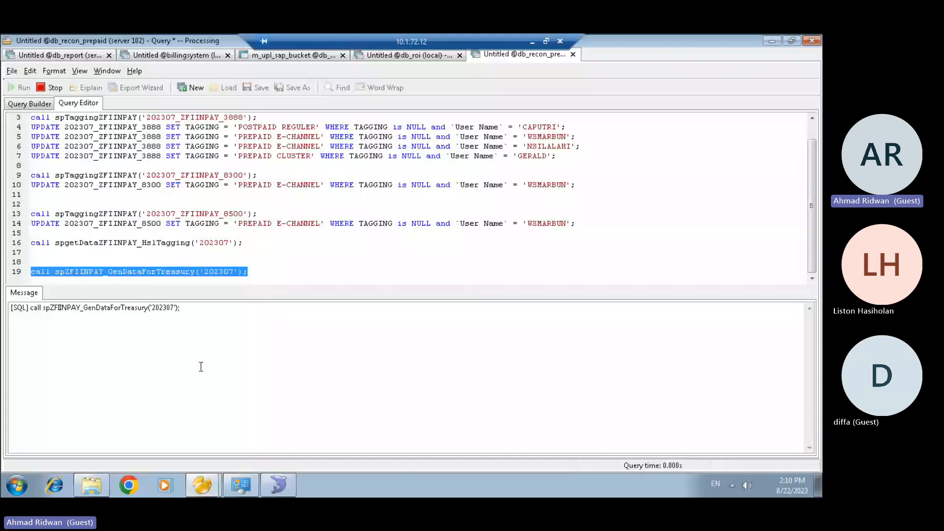
# Open SUMMARY_202307_ALL_ZFIINPAY.xlsx from the V.1 folder and compare it with the GenDataForTreasury query result on the remote desktop.
pyautogui.click(532, 42)
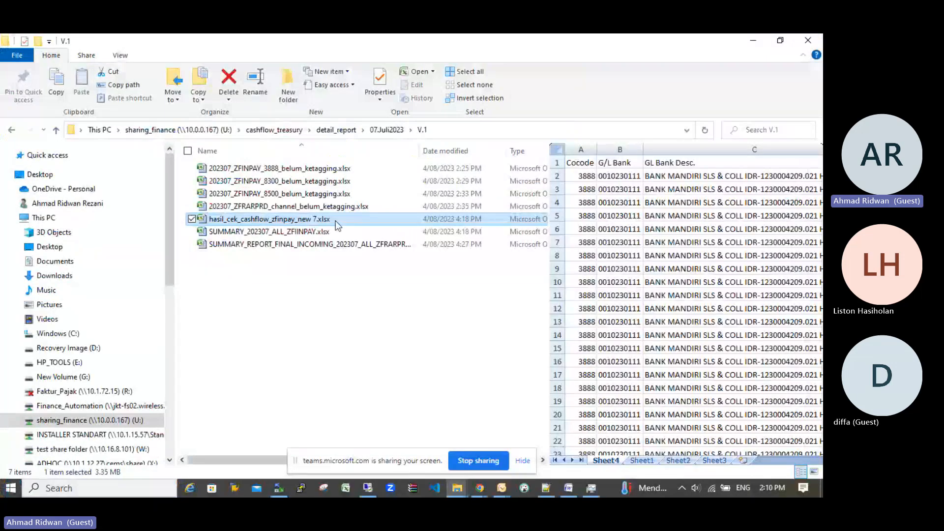
pyautogui.click(325, 231)
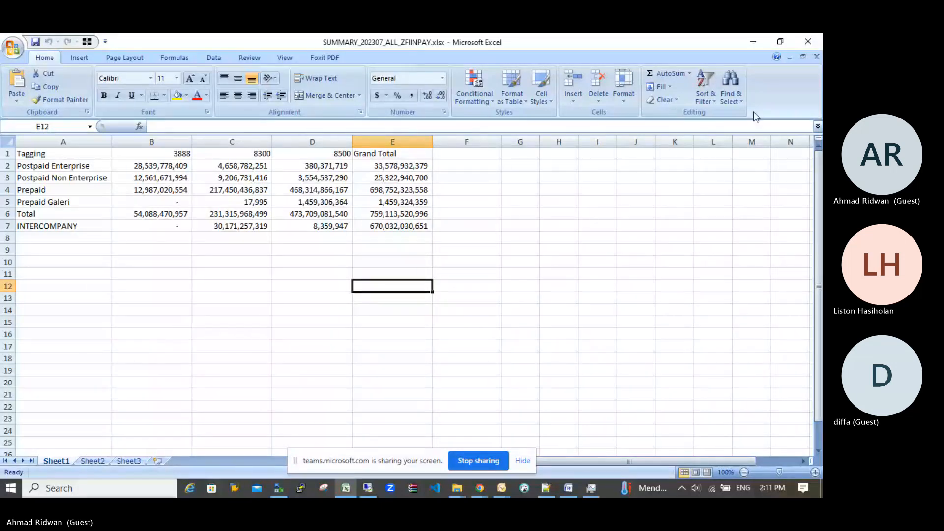
pyautogui.click(803, 42)
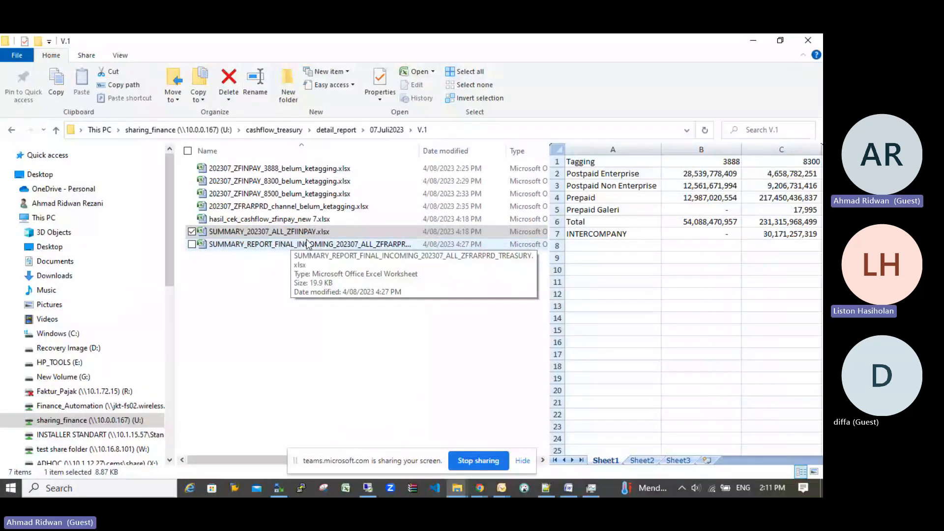
pyautogui.click(310, 238)
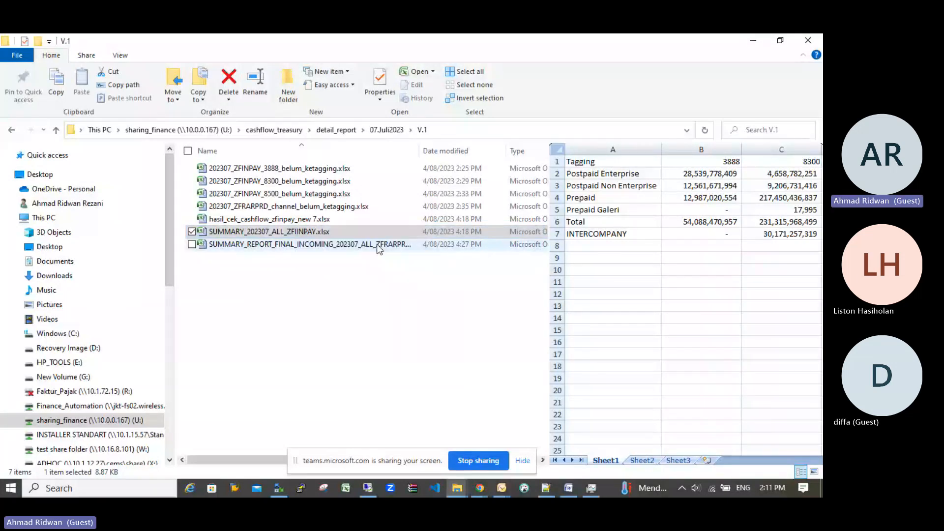
pyautogui.click(367, 489)
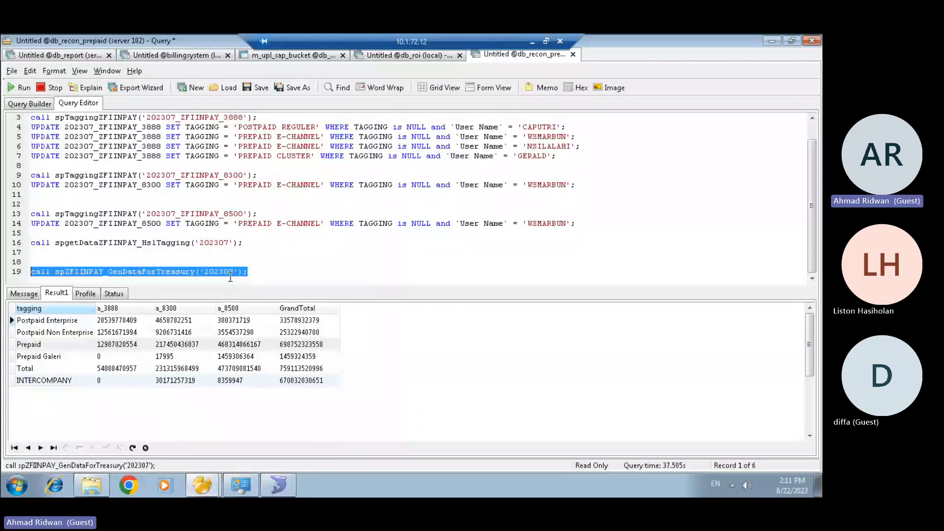
# Copy all statements from the db_recon_prepaid query editor and switch to query cashflow.txt in Notepad++.
pyautogui.click(251, 277)
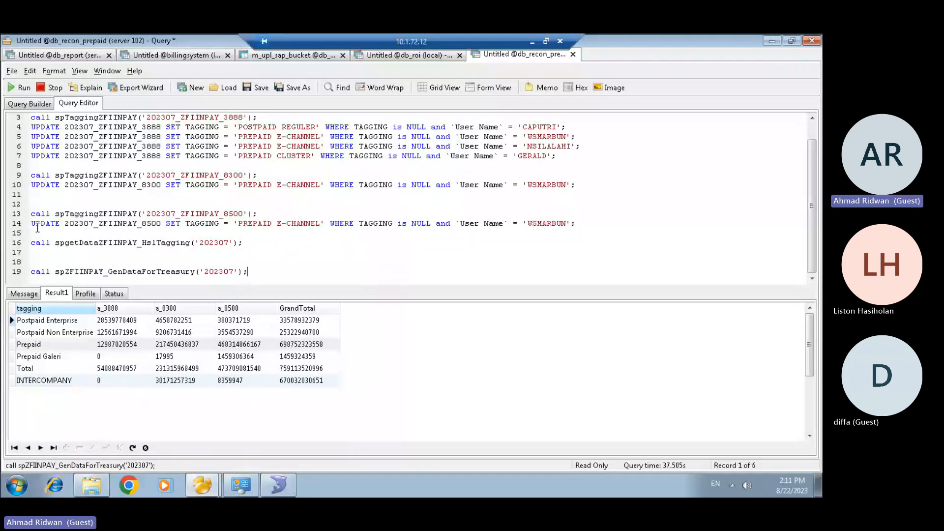
pyautogui.scroll(1, 56, 192)
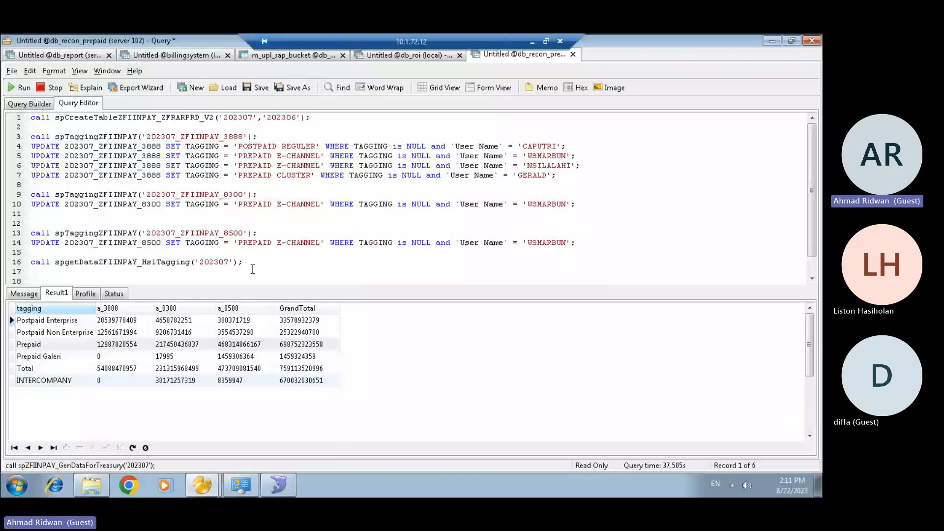
pyautogui.hotkey('ctrl', 'a')
pyautogui.hotkey('ctrl', 'c')
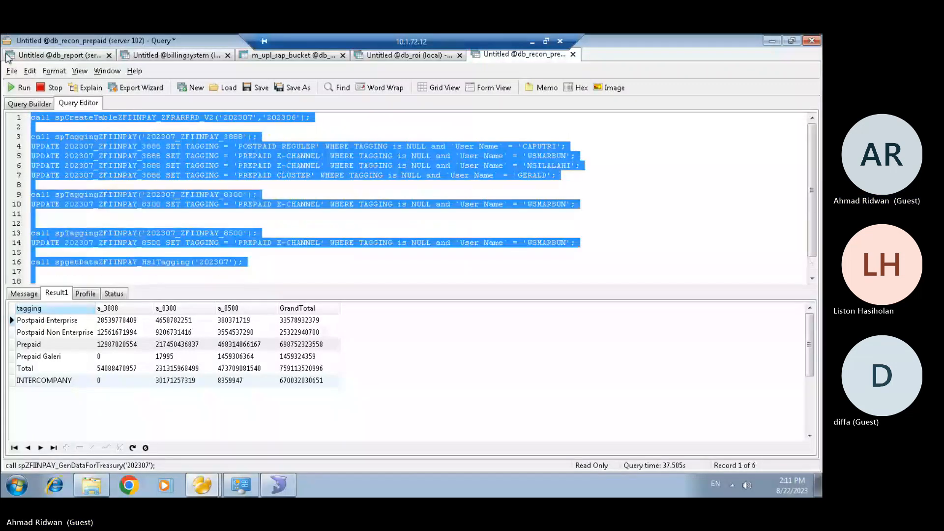
pyautogui.click(531, 42)
pyautogui.click(546, 488)
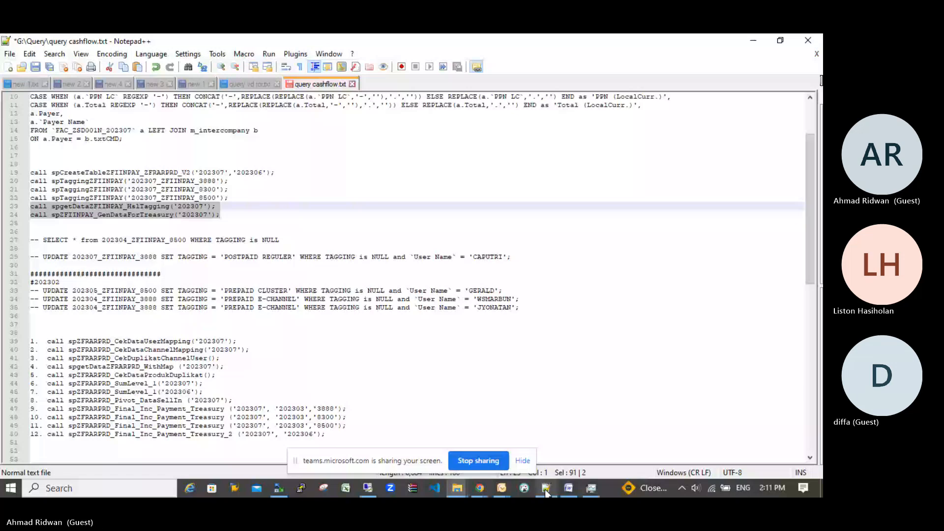
# Insert four blank lines at the start of query cashflow.txt, above the CREATE TABLE Data_Sell_In_202307 statement.
pyautogui.scroll(1, 207, 193)
pyautogui.click(31, 96)
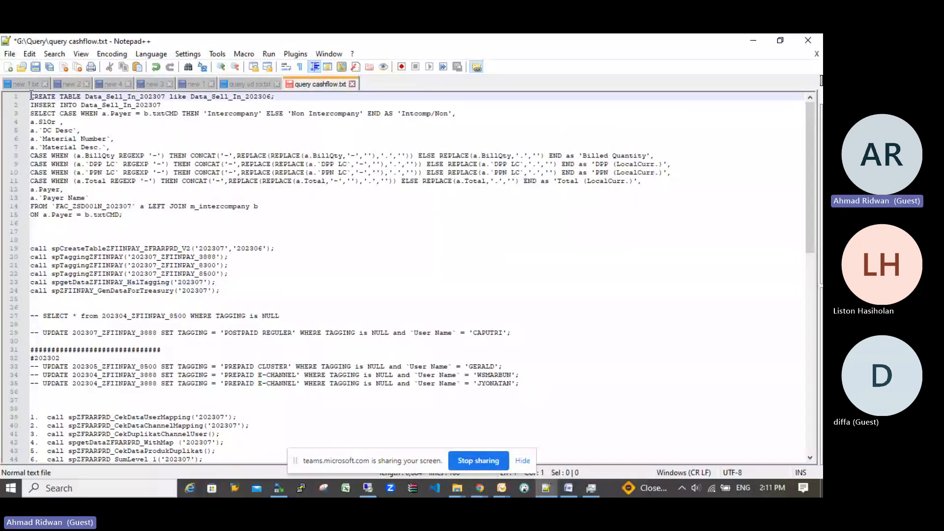
pyautogui.press('Return')
pyautogui.press('Return')
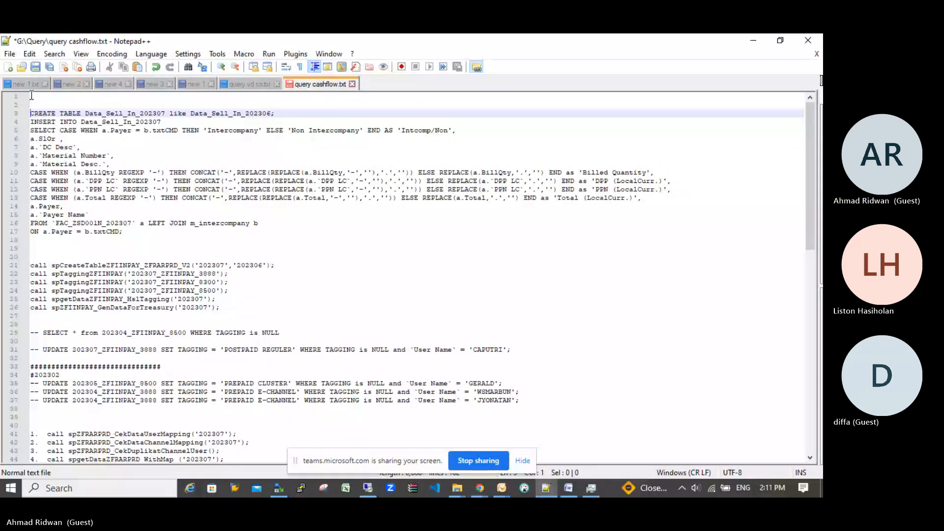
pyautogui.press('Return')
pyautogui.press('Return')
# Paste the copied statements below the commented UPDATE lines of the #202302 block.
pyautogui.scroll(-2, 152, 384)
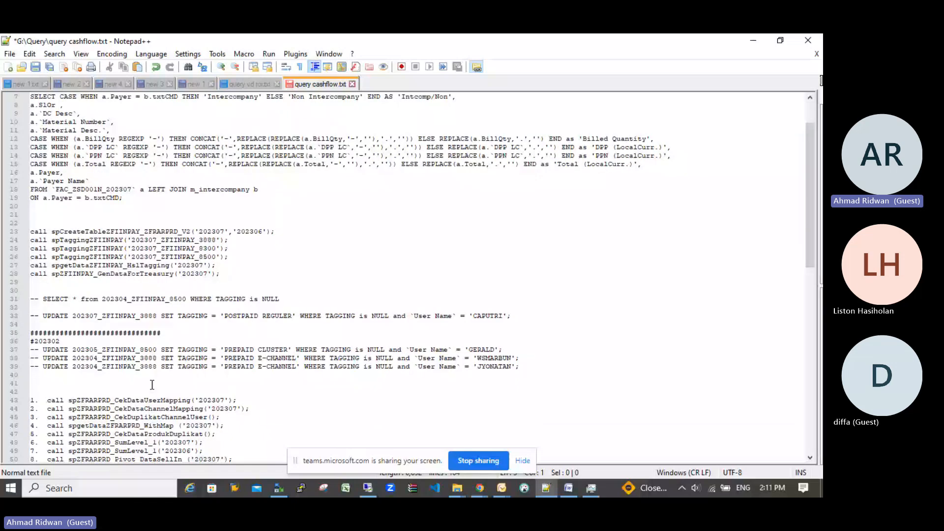
pyautogui.click(110, 374)
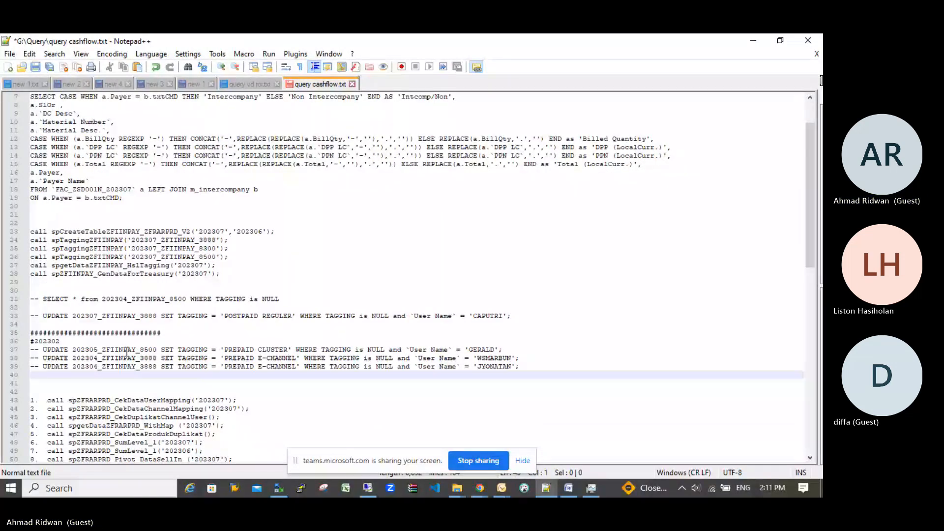
pyautogui.hotkey('ctrl', 'v')
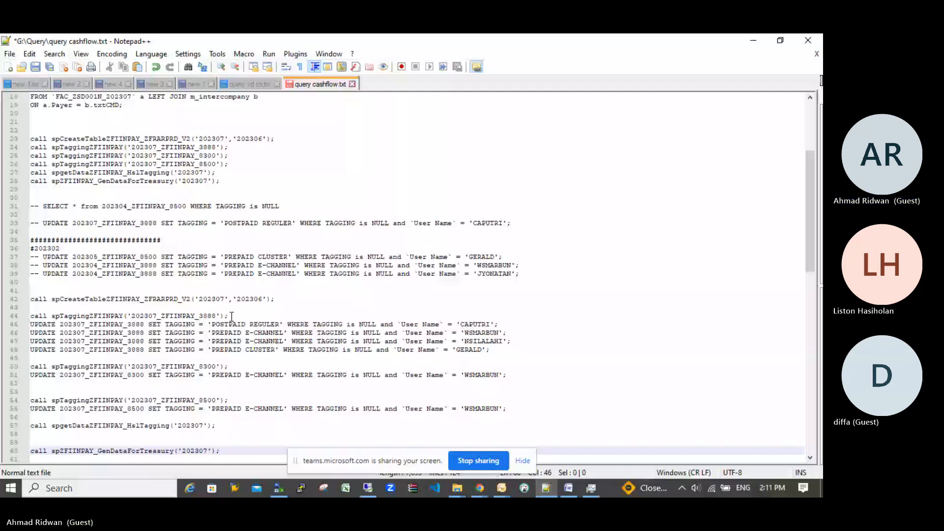
# Delete the pasted spCreateTable call, the 3888 and 8300 tagging calls, and every 3888 UPDATE except the POSTPAID REGULER one.
pyautogui.moveTo(231, 316); pyautogui.dragTo(37, 291)
pyautogui.press('Delete')
pyautogui.moveTo(229, 341); pyautogui.dragTo(29, 308)
pyautogui.press('Delete')
pyautogui.press('Delete')
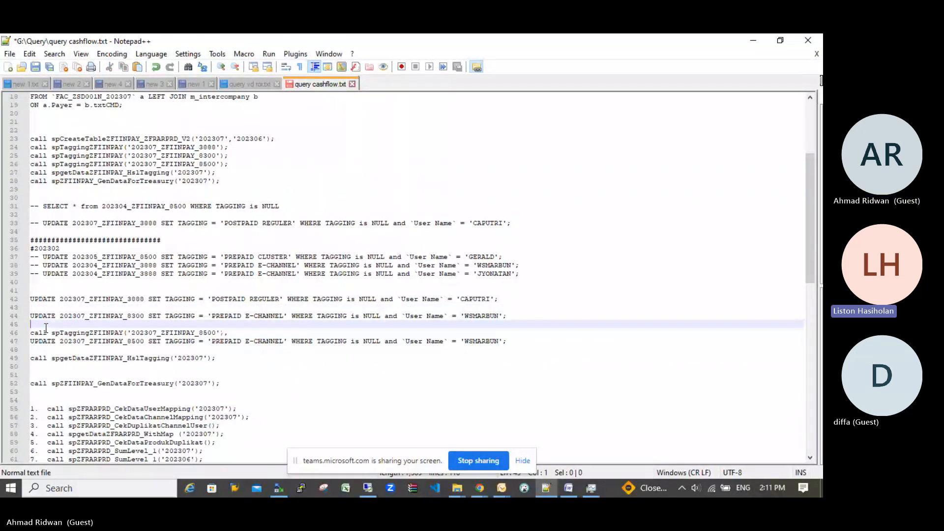
pyautogui.press('Delete')
pyautogui.press('Down')
pyautogui.press('Down')
pyautogui.press('Delete')
# Delete the pasted spTaggingZFIINPAY 8500, spgetDataZFIINPAY_HslTagging and spZFIINPAY_GenDataForTreasury calls with their surplus blank lines.
pyautogui.moveTo(247, 333); pyautogui.dragTo(11, 333)
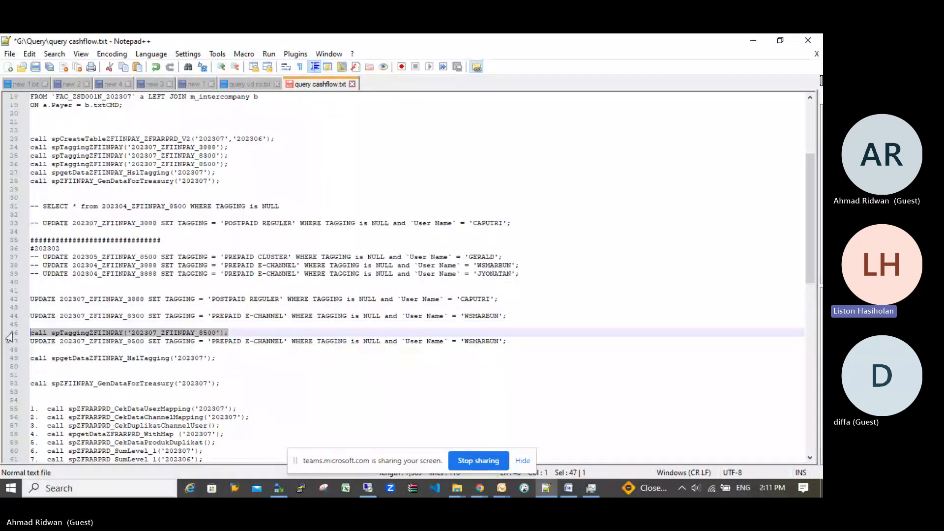
pyautogui.press('BackSpace')
pyautogui.press('BackSpace')
pyautogui.moveTo(223, 350); pyautogui.dragTo(25, 349)
pyautogui.press('BackSpace')
pyautogui.press('BackSpace')
pyautogui.click(237, 369)
pyautogui.moveTo(237, 369); pyautogui.dragTo(4, 350)
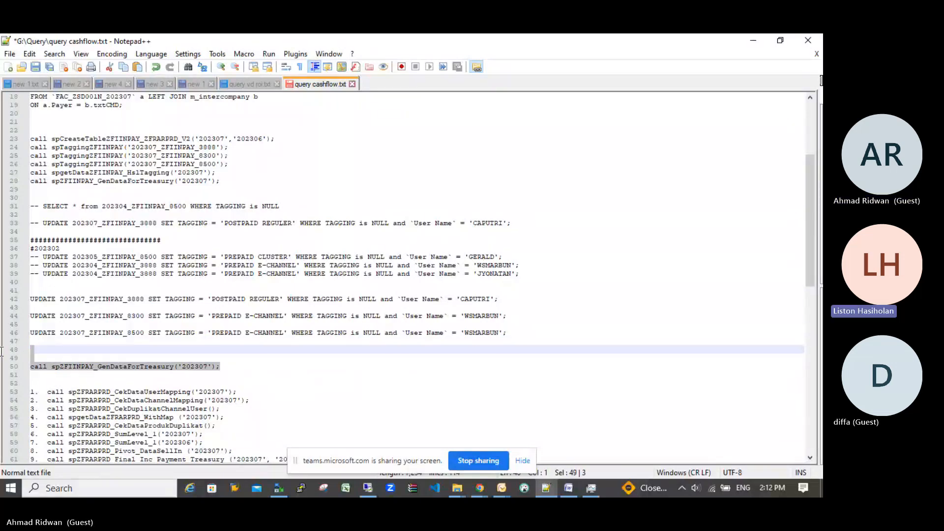
pyautogui.press('BackSpace')
pyautogui.press('BackSpace')
# Review the Data_Sell_In table statements, the ZFIINPAY procedure calls and the tagging UPDATE lines in query cashflow.txt.
pyautogui.scroll(1, 194, 354)
pyautogui.scroll(4, 194, 354)
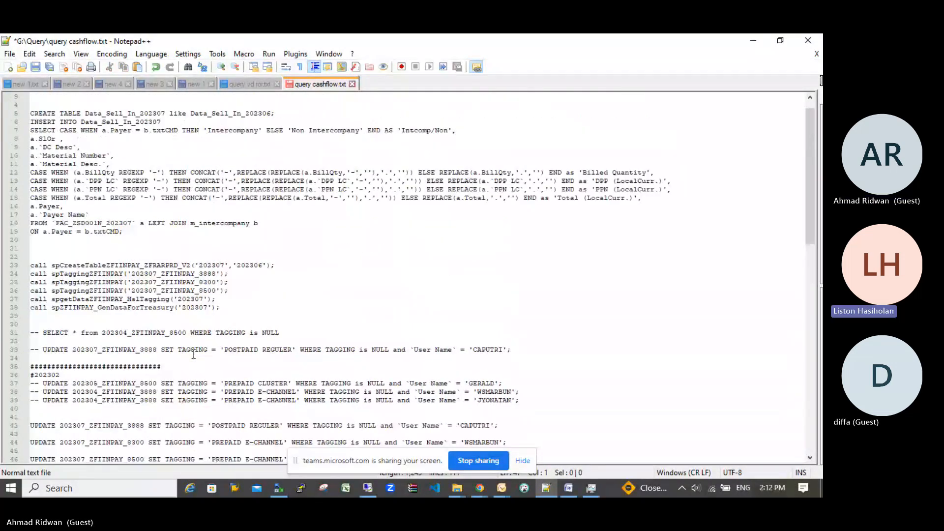
pyautogui.scroll(1, 194, 354)
pyautogui.click(75, 113)
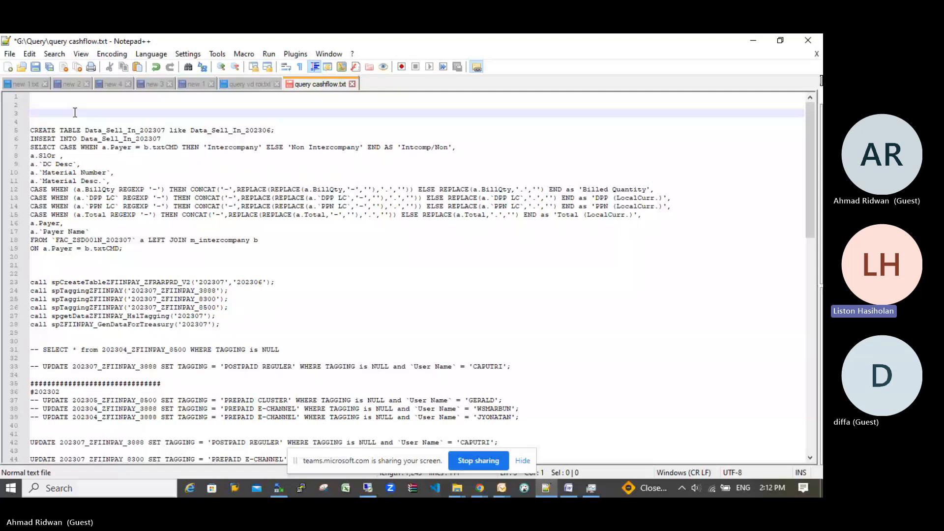
pyautogui.scroll(-3, 75, 113)
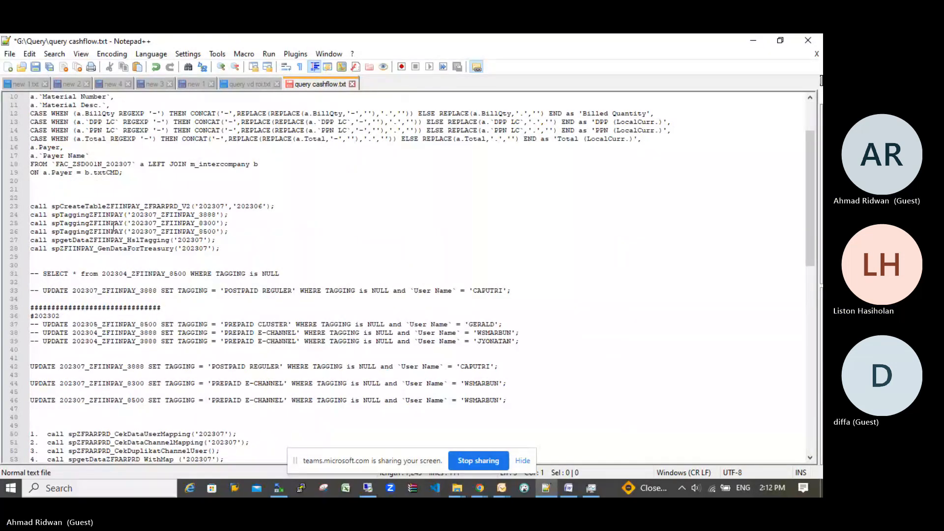
pyautogui.click(95, 194)
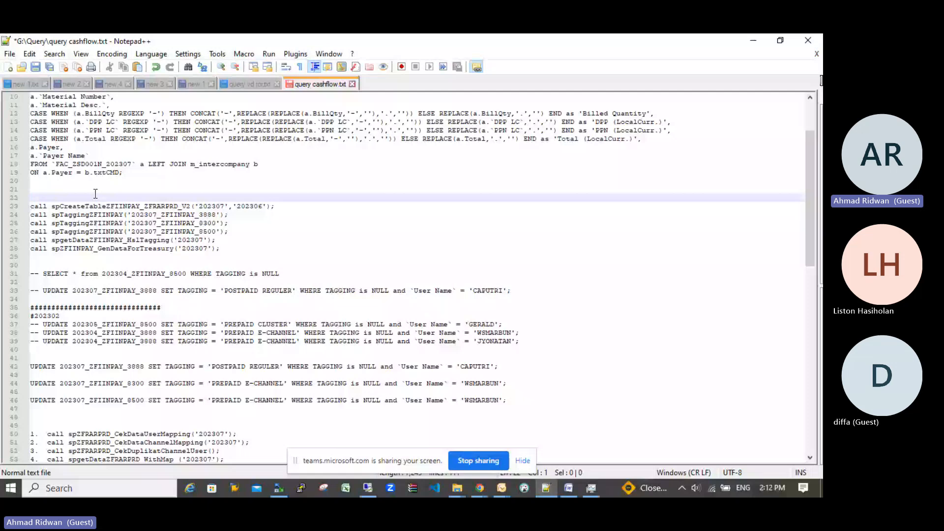
pyautogui.scroll(3, 95, 194)
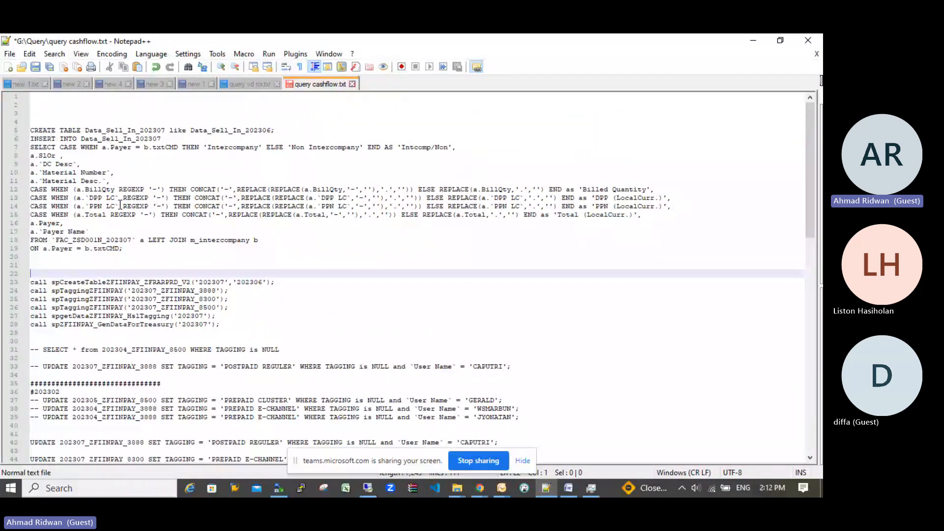
pyautogui.scroll(-2, 230, 204)
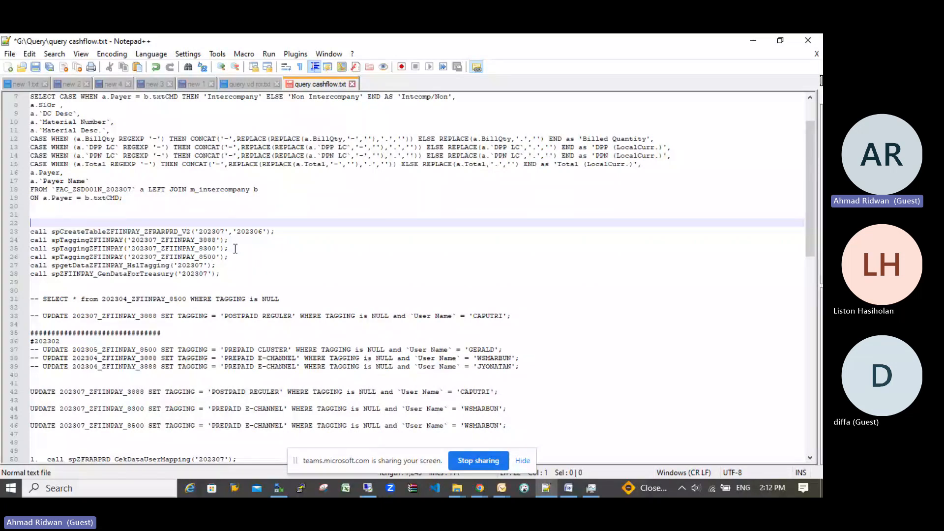
pyautogui.scroll(-3, 216, 252)
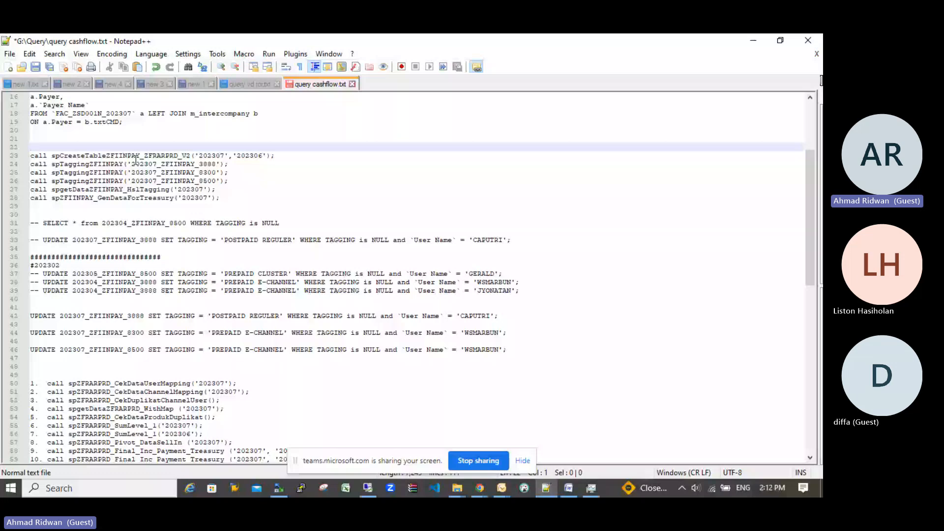
pyautogui.click(227, 167)
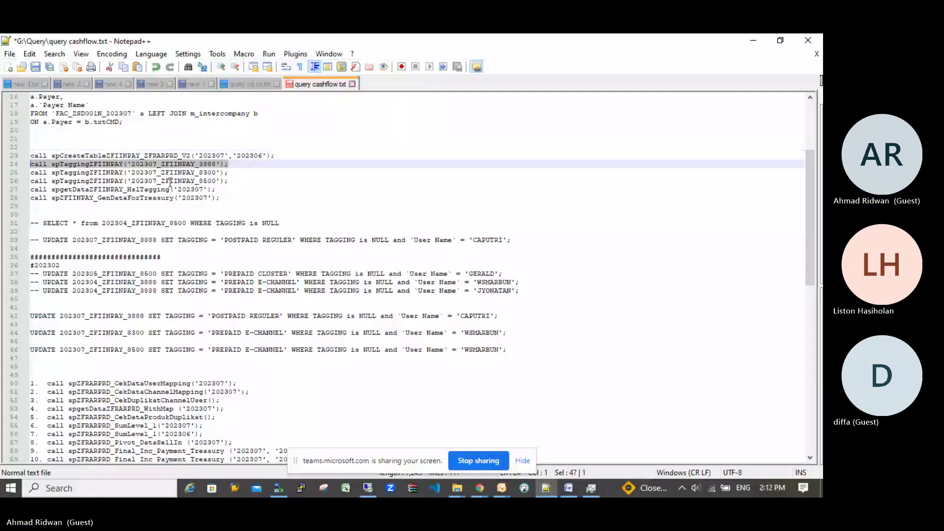
pyautogui.click(223, 281)
pyautogui.click(255, 282)
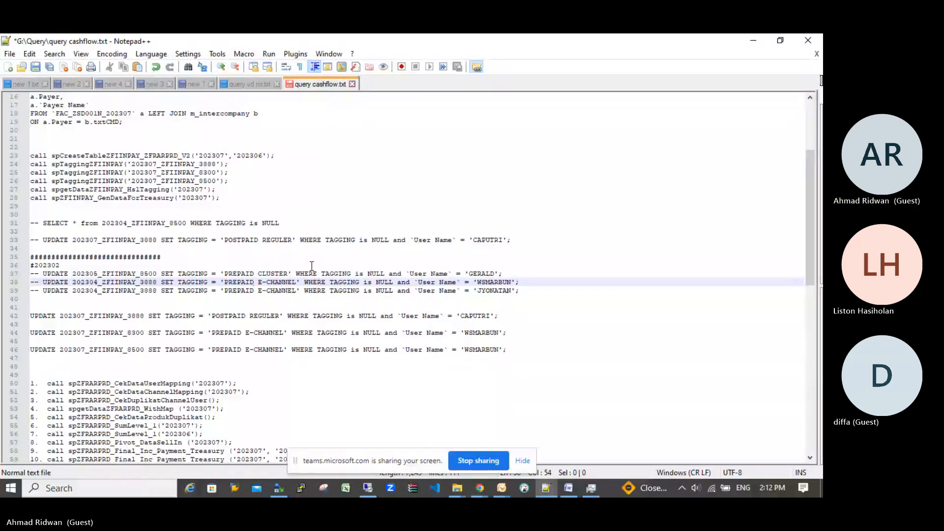
# Remove the blank lines between the three 202307 UPDATE statements for ZFIINPAY 3888, 8300 and 8500.
pyautogui.click(97, 306)
pyautogui.press('Delete')
pyautogui.click(94, 315)
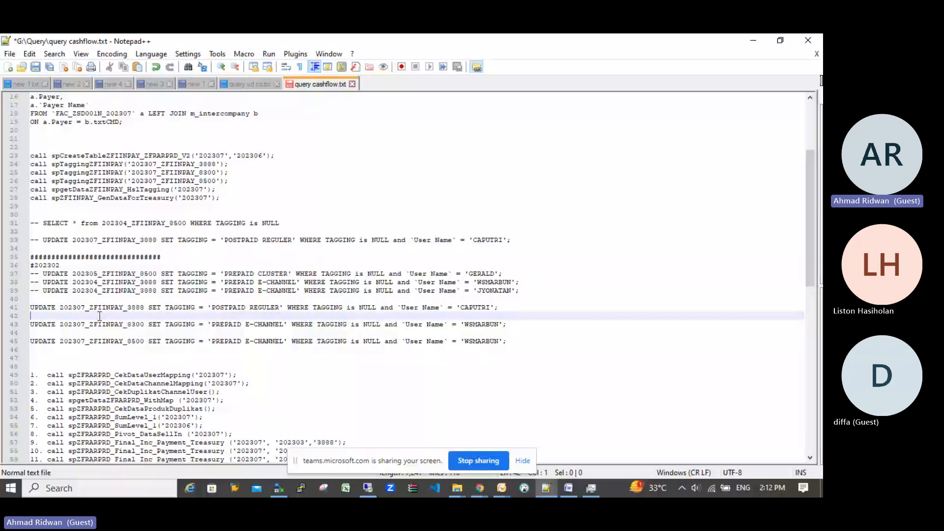
pyautogui.press('Delete')
pyautogui.press('End')
pyautogui.press('Delete')
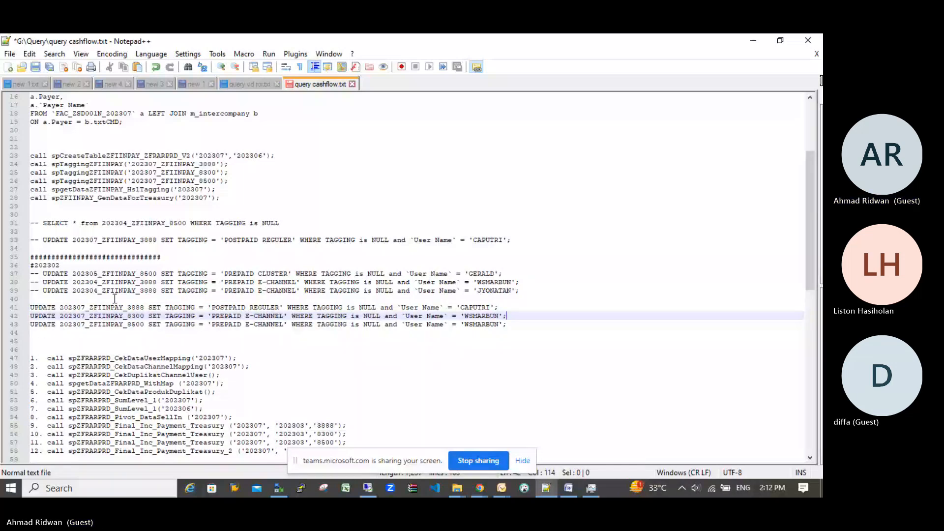
# Delete the #202302 heading and the three commented UPDATE lines beneath it.
pyautogui.moveTo(30, 299); pyautogui.dragTo(20, 270)
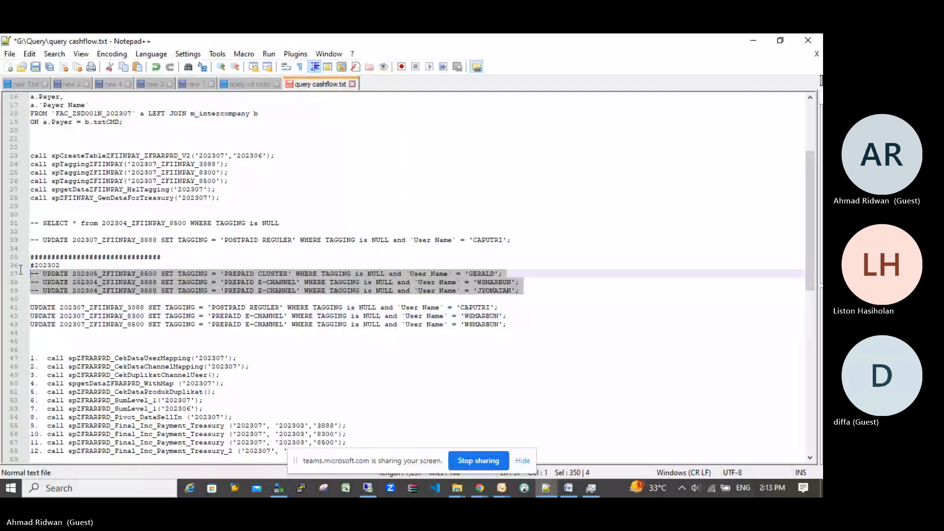
pyautogui.hotkey('shift', 'Up')
pyautogui.press('Delete')
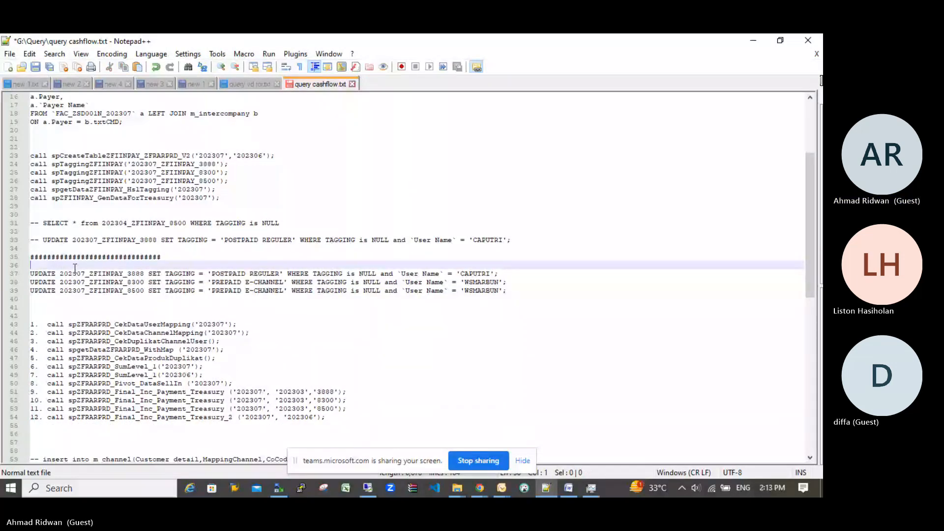
# Add the heading "yg musti di update" directly above the three 202307 UPDATE statements.
pyautogui.click(48, 247)
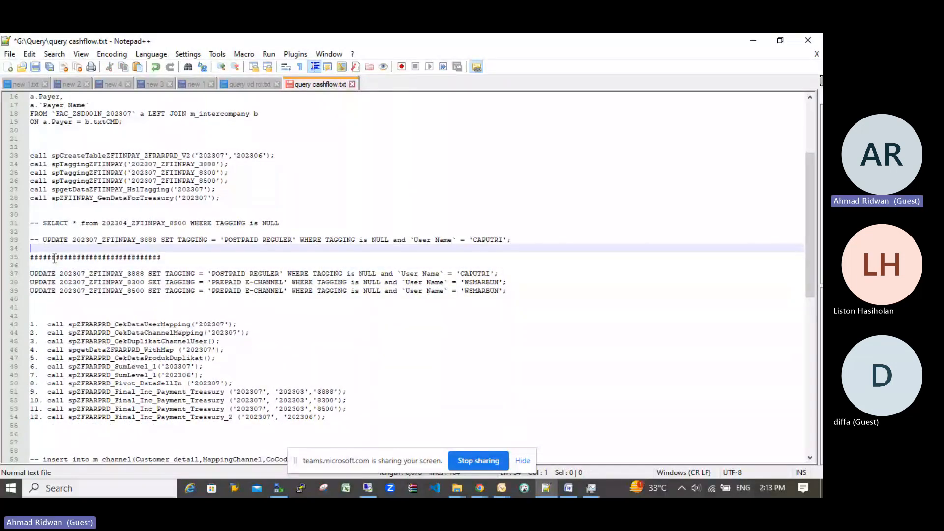
pyautogui.click(55, 262)
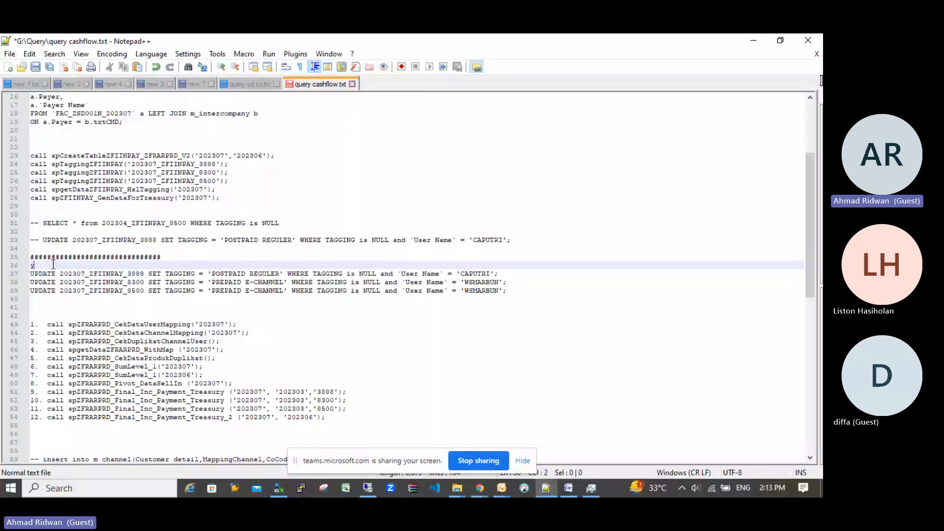
pyautogui.write('yg multi du')
pyautogui.press('BackSpace')
pyautogui.write('i update')
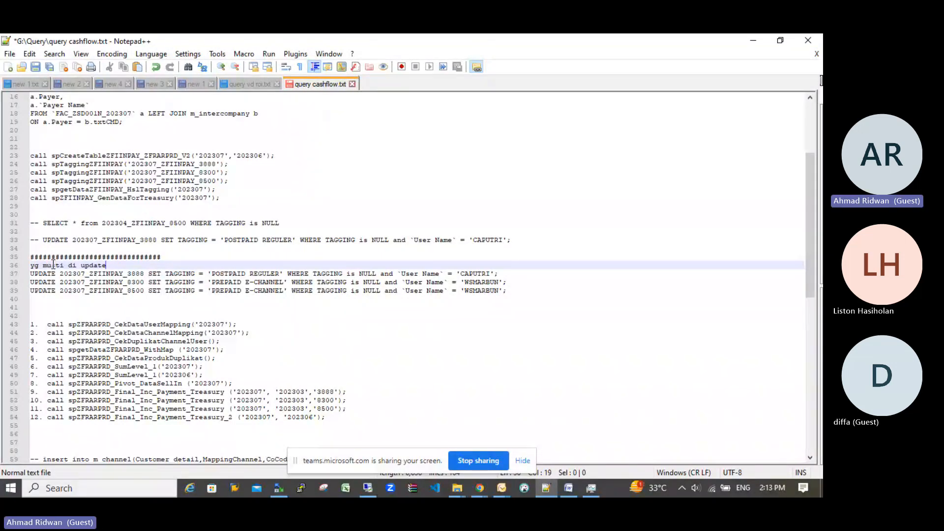
# Add the heading "query zfinpay procedure" on the line above the spCreateTableZFIINPAY_ZFRARPRD_V2 call.
pyautogui.click(113, 148)
pyautogui.write('que')
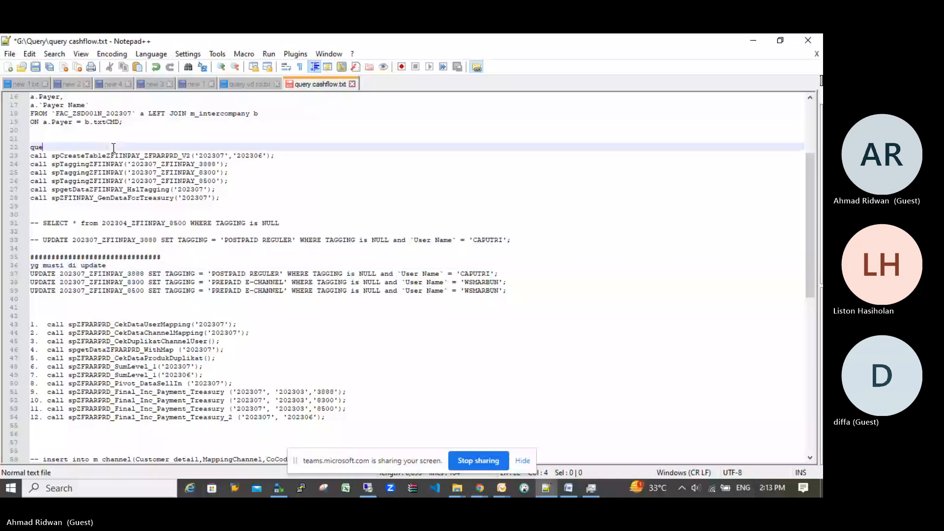
pyautogui.write('ry z')
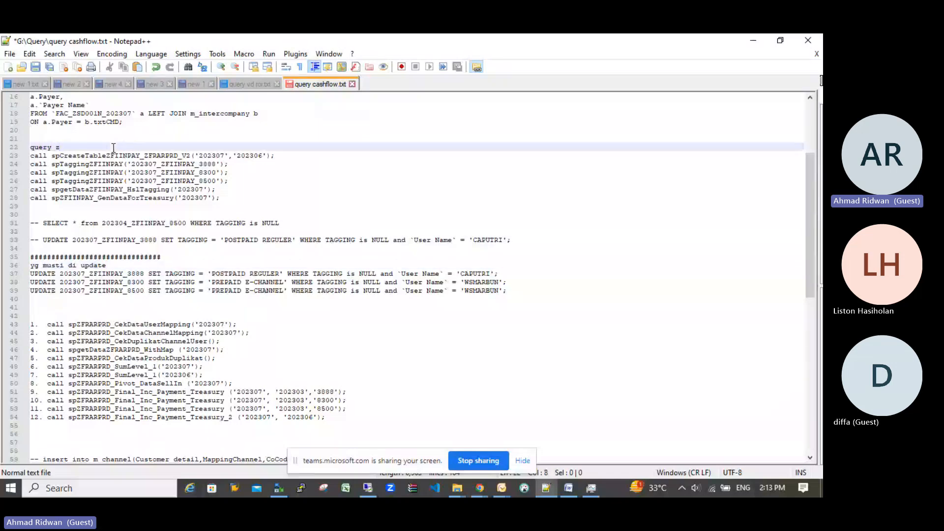
pyautogui.write('finpay pr')
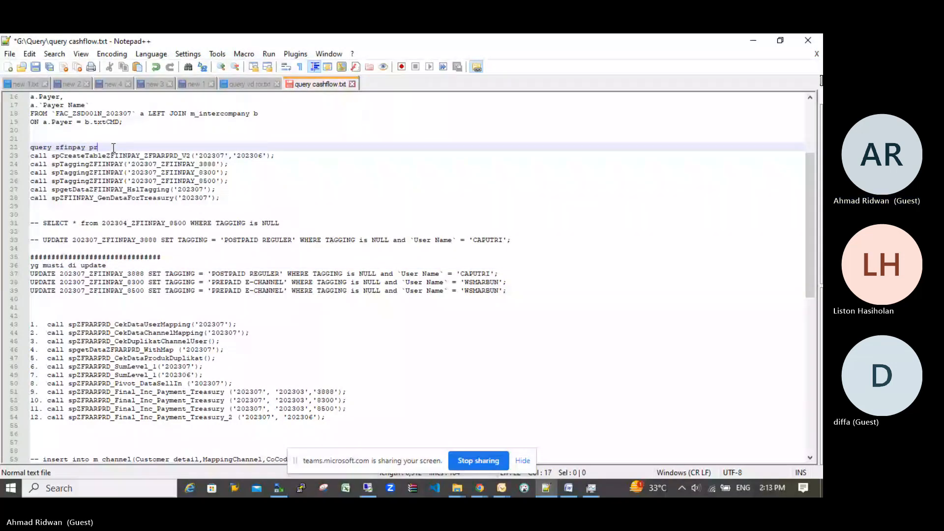
pyautogui.write('ocedure')
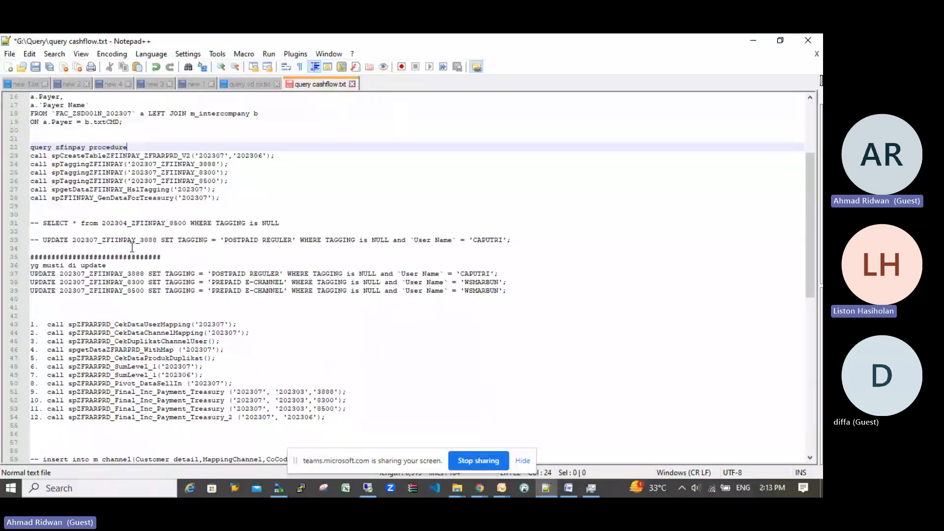
# Delete the commented SELECT and POSTPAID REGULER UPDATE lines with their blank lines above the hash separator.
pyautogui.moveTo(131, 247); pyautogui.dragTo(20, 215)
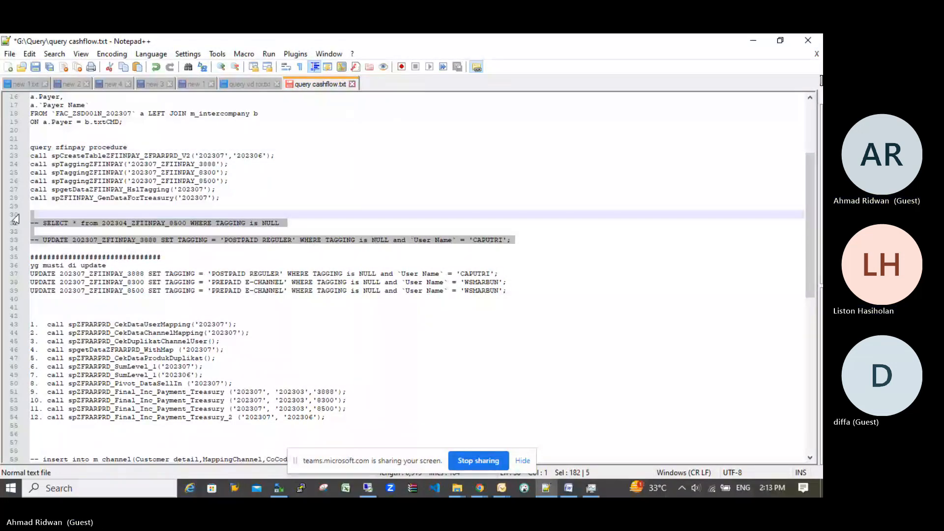
pyautogui.press('Delete')
pyautogui.press('Delete')
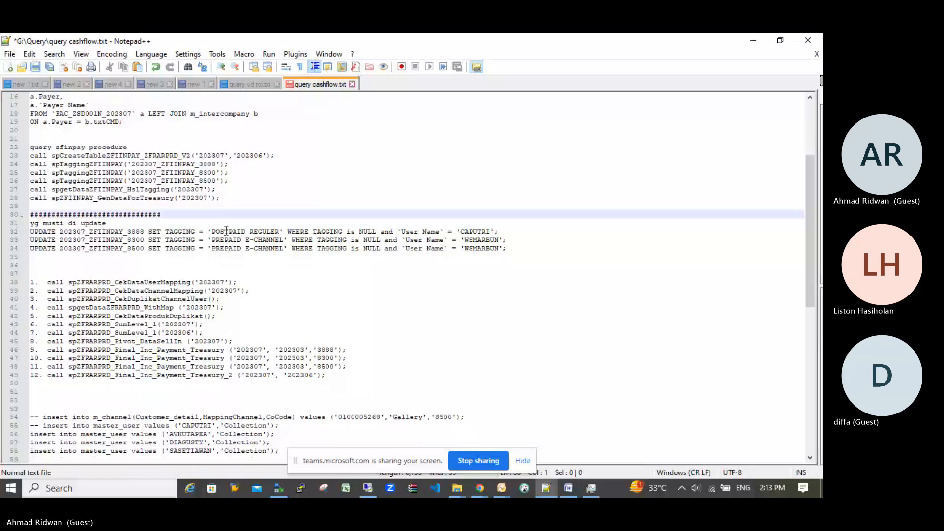
pyautogui.click(147, 272)
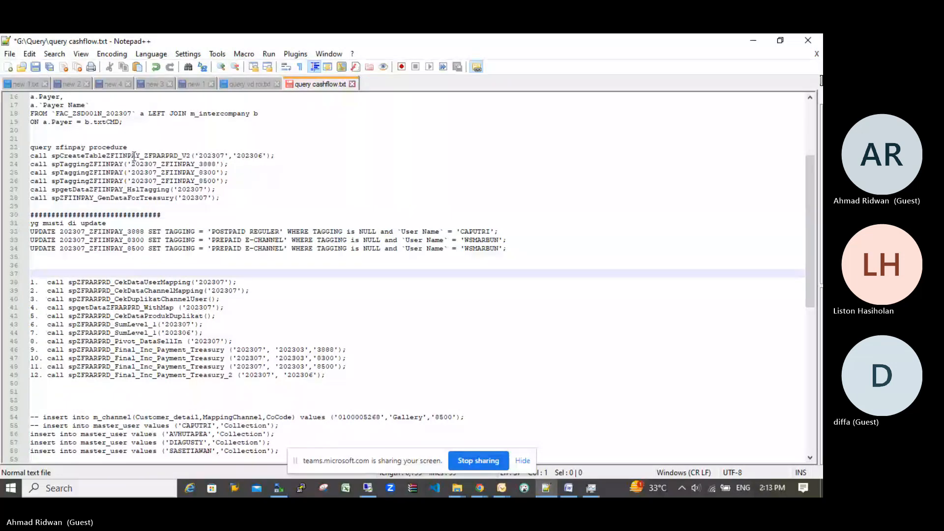
pyautogui.scroll(3, 178, 211)
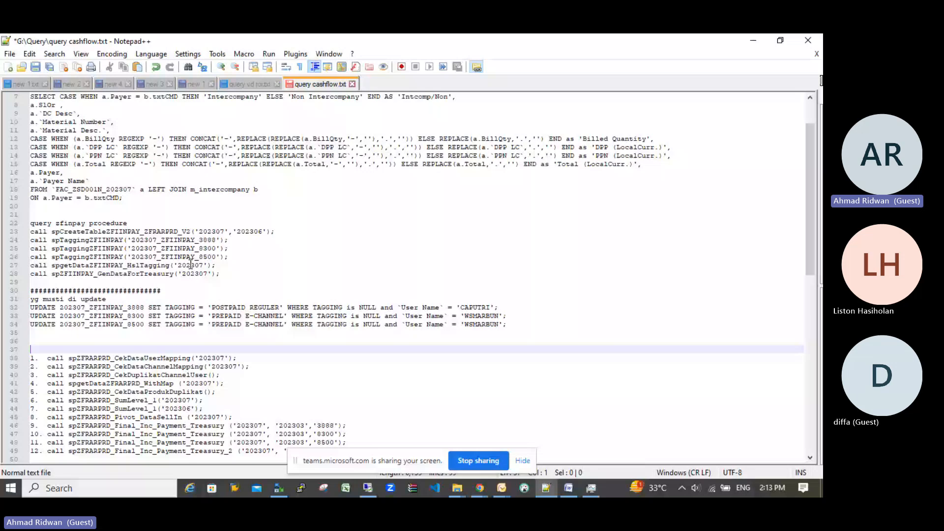
pyautogui.scroll(-4, 323, 391)
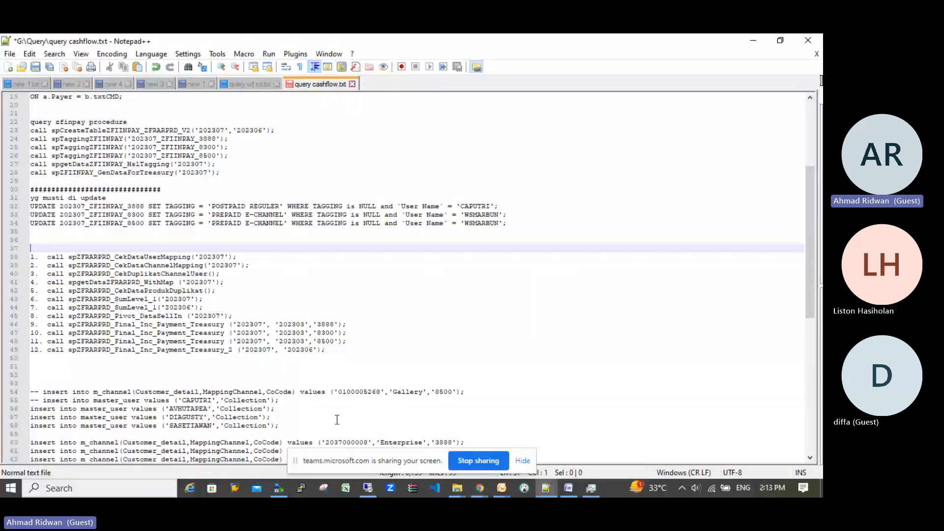
# Switch to File Explorer, preview SUMMARY_202307_ALL_ZFIINPAY.xlsx, and examine the source files in 07.Juli2023 and the reports in its V.1 subfolder.
pyautogui.click(459, 492)
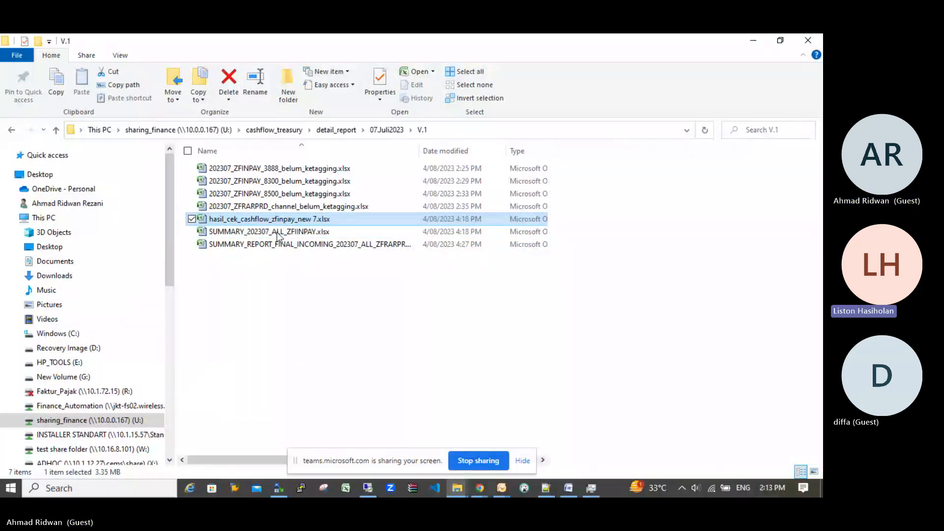
pyautogui.click(277, 235)
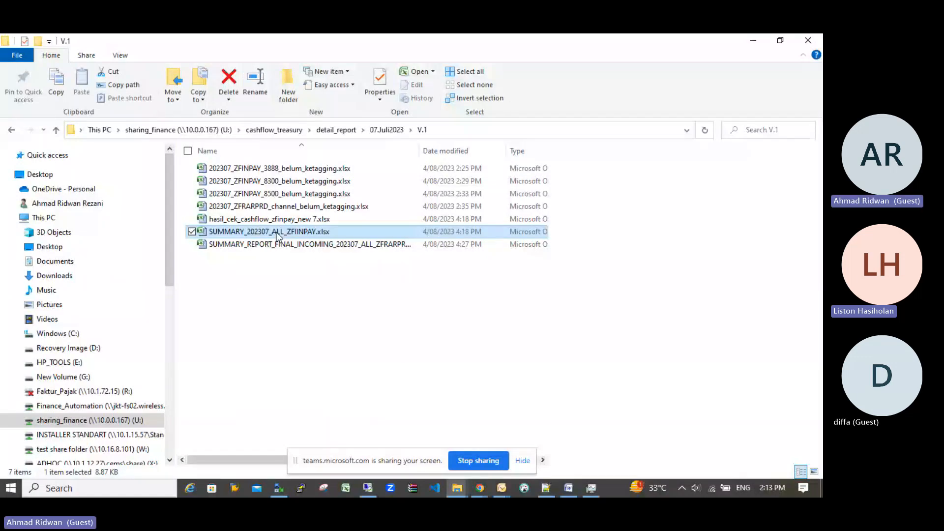
pyautogui.click(373, 133)
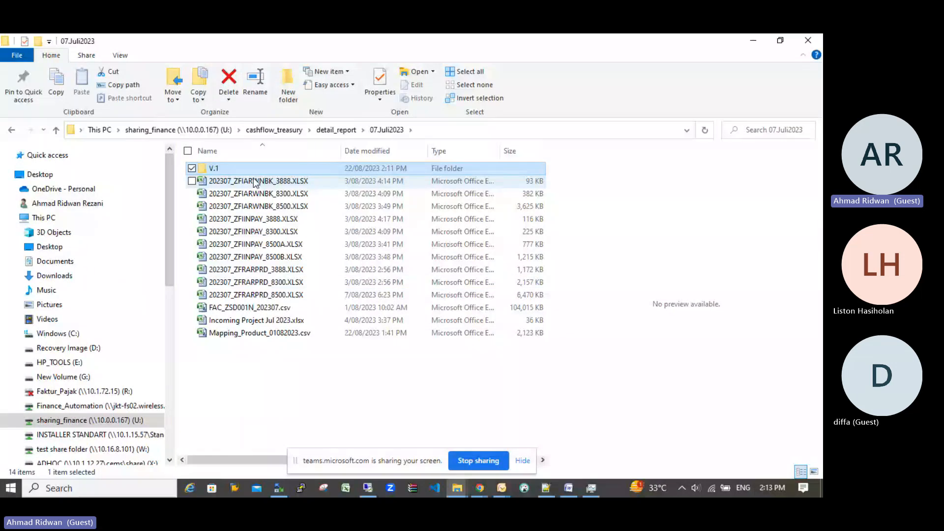
pyautogui.moveTo(253, 169)
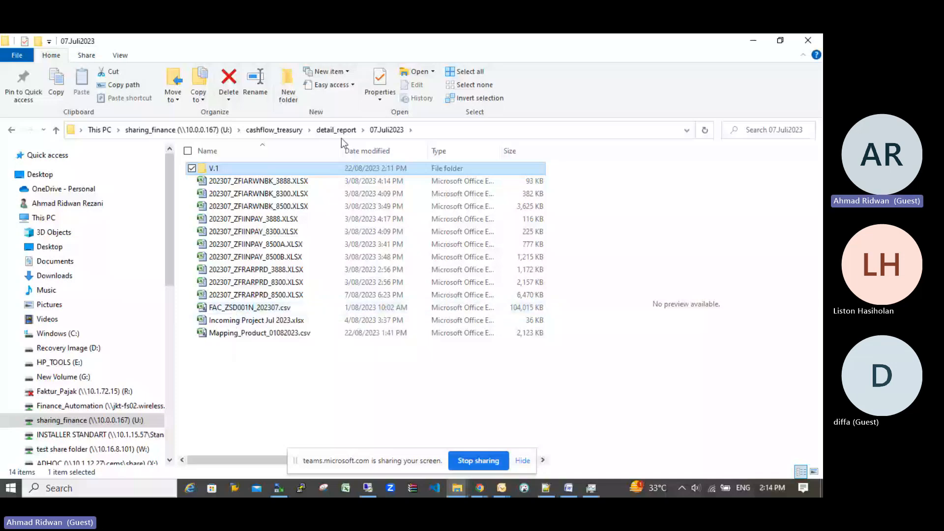
pyautogui.moveTo(330, 168)
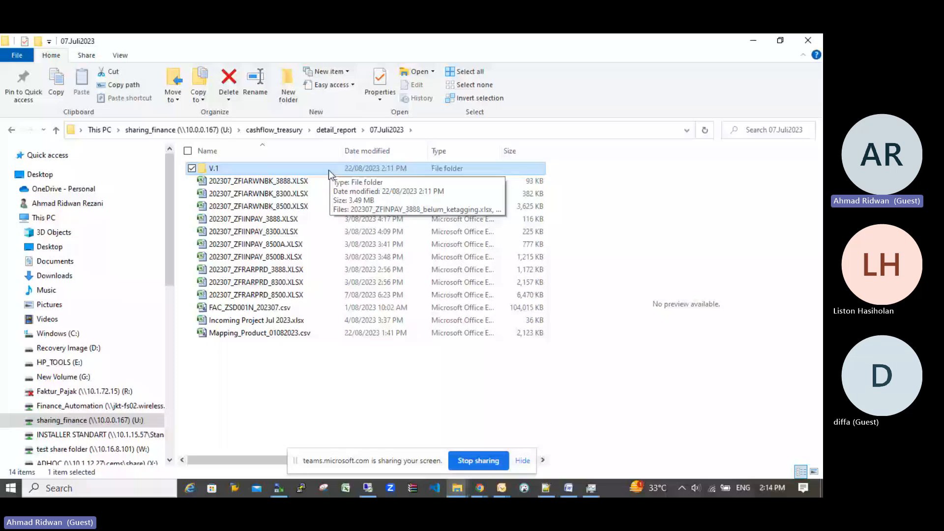
pyautogui.doubleClick(330, 168)
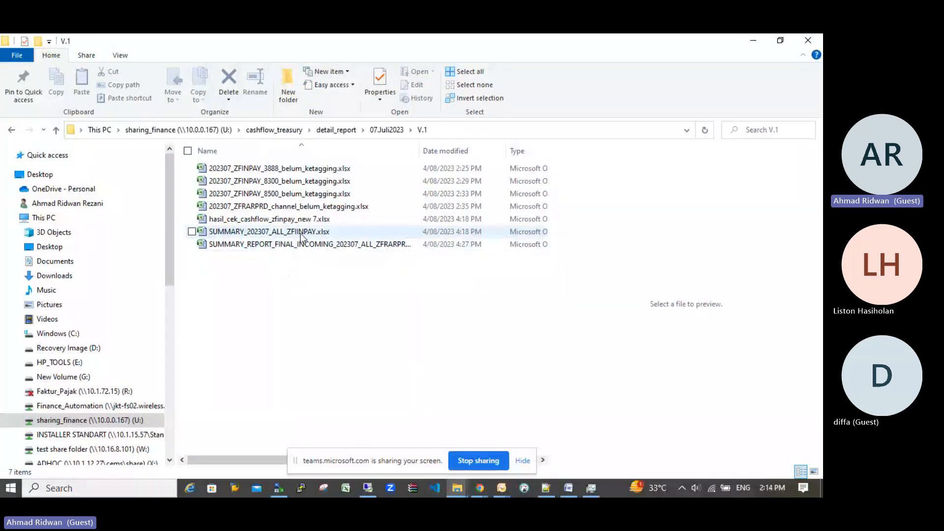
pyautogui.moveTo(374, 494)
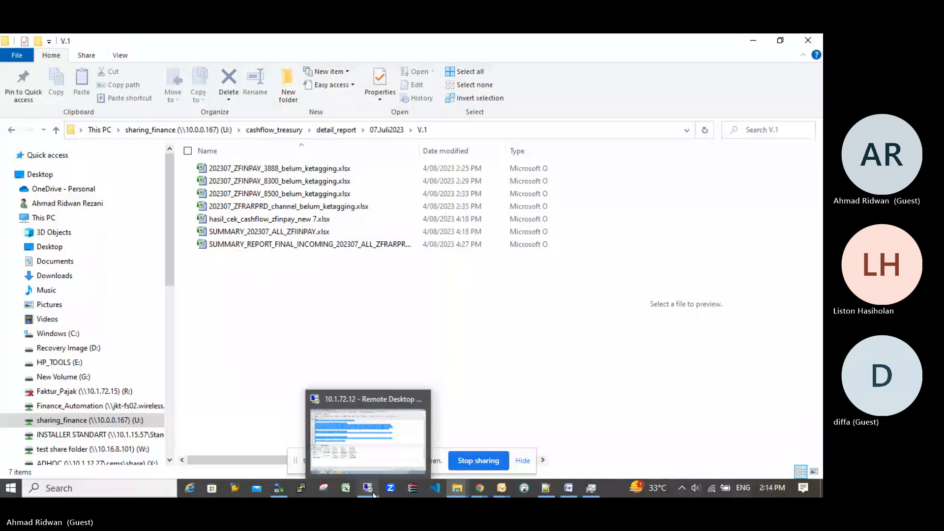
# Back in Notepad++, add the heading "query zfrarprd procedure" above the numbered ZFRARPRD calls, adapting a pasted copy of the zfinpay heading.
pyautogui.click(545, 488)
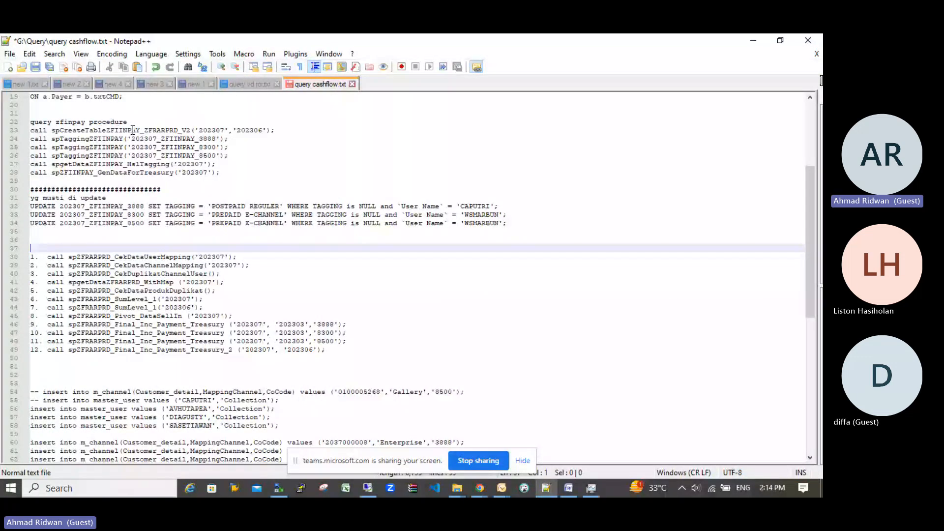
pyautogui.write('query zfinpay procedure')
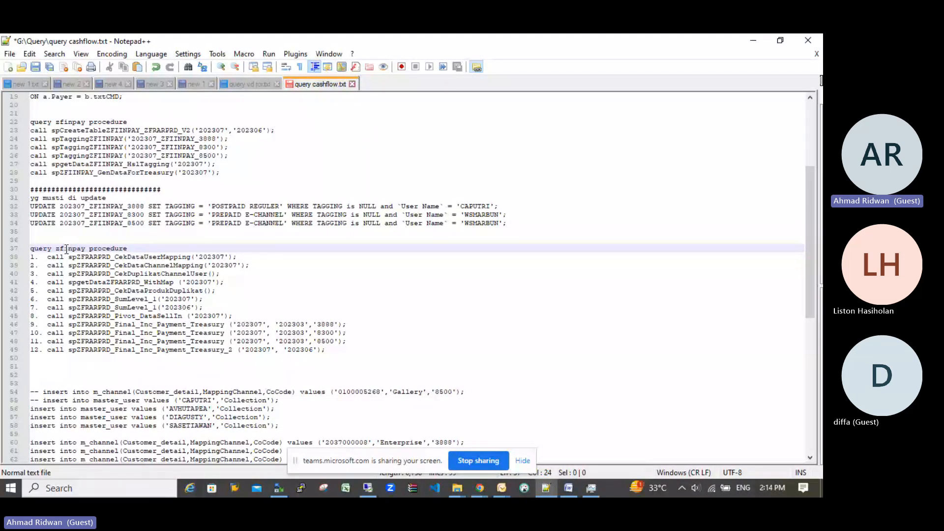
pyautogui.moveTo(65, 249); pyautogui.dragTo(86, 253)
pyautogui.write('rar')
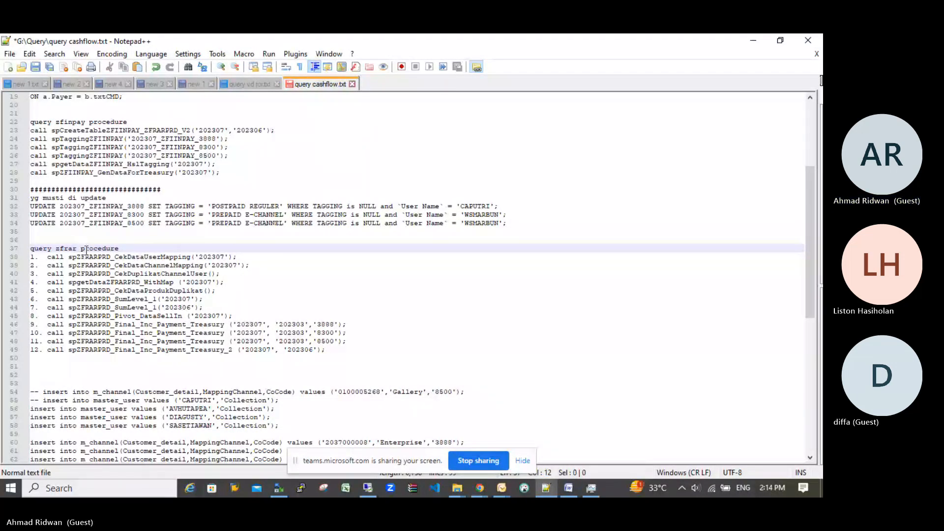
pyautogui.write('p')
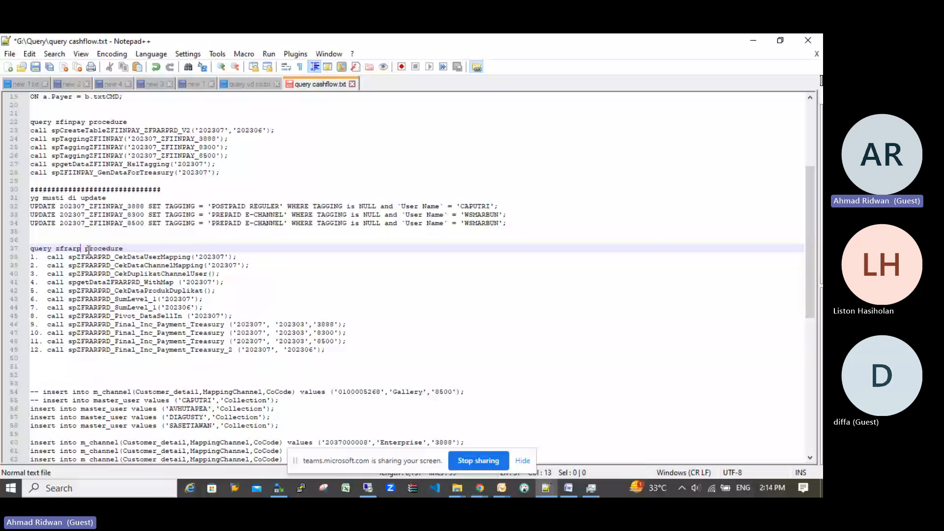
pyautogui.write('rd')
# Copy the spZFRARPRD_CekDataUserMapping('202307') call, replace the db_recon_prepaid query text in the remote desktop with it, and run it.
pyautogui.doubleClick(166, 257)
pyautogui.click(180, 257)
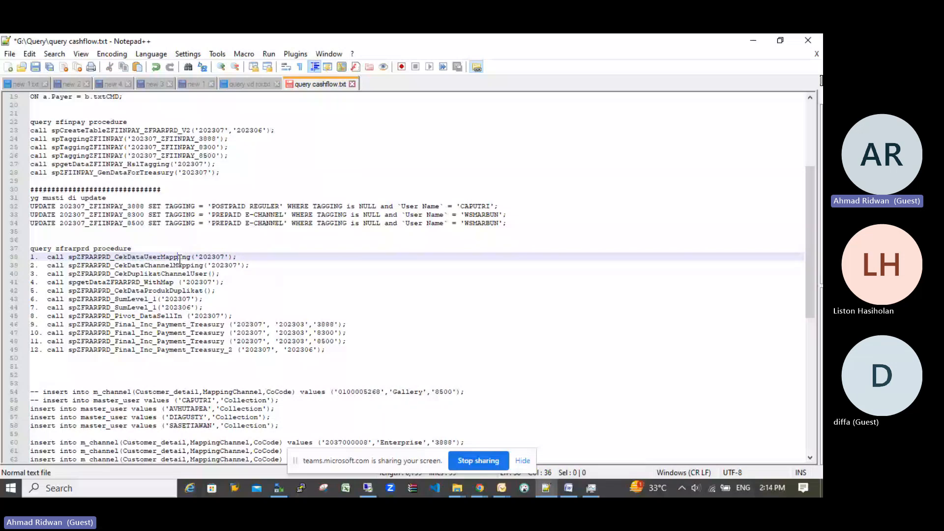
pyautogui.moveTo(237, 257); pyautogui.dragTo(47, 257)
pyautogui.hotkey('ctrl', 'c')
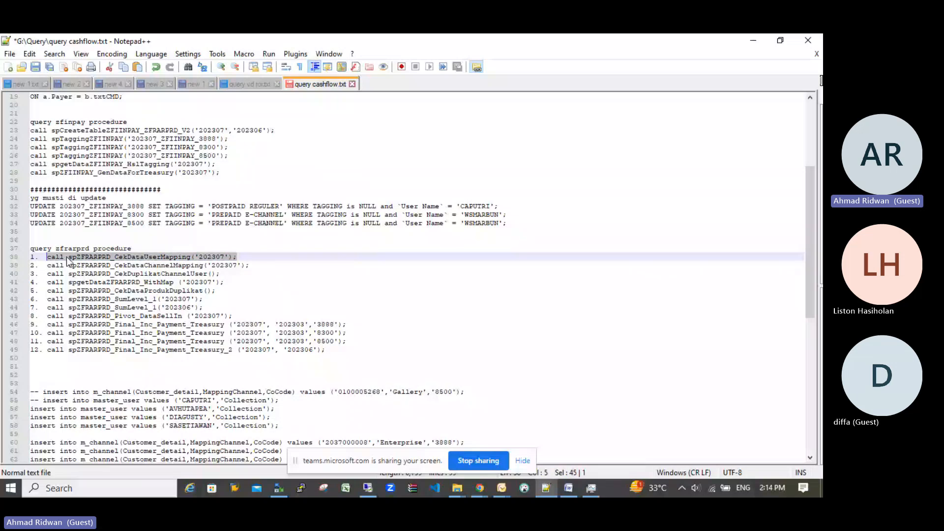
pyautogui.click(374, 489)
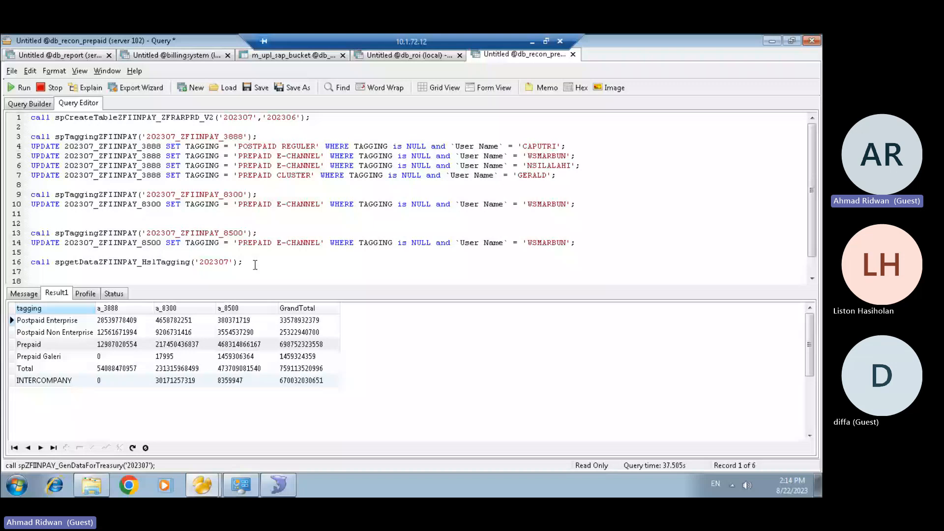
pyautogui.hotkey('ctrl', 'a')
pyautogui.hotkey('ctrl', 'v')
pyautogui.click(20, 90)
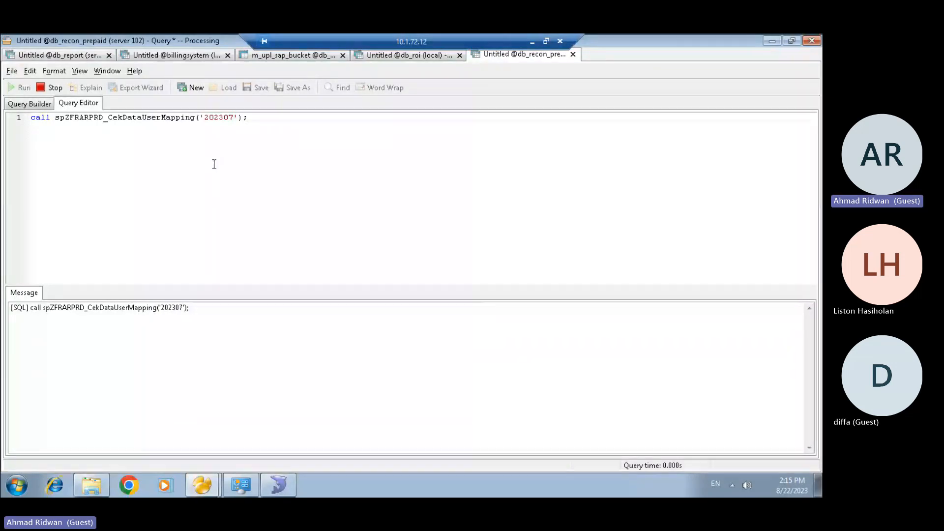
# Return to the query cashflow.txt notes and examine the master_user insert statements below the numbered ZFRARPRD calls.
pyautogui.click(533, 40)
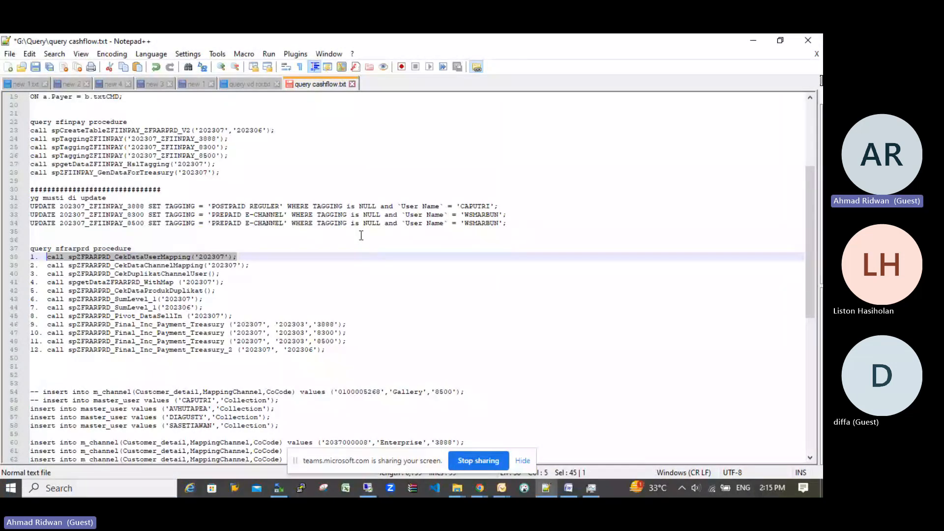
pyautogui.scroll(-1, 361, 235)
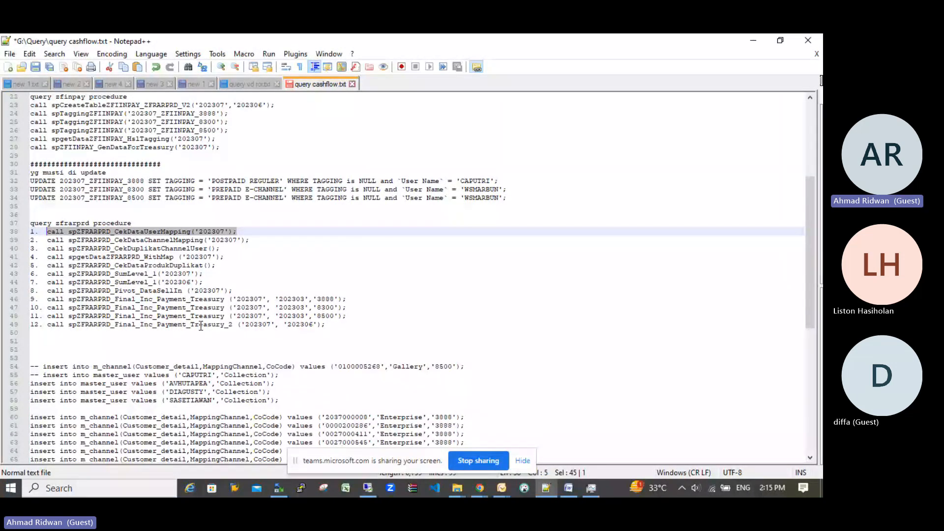
pyautogui.moveTo(278, 374); pyautogui.dragTo(98, 376)
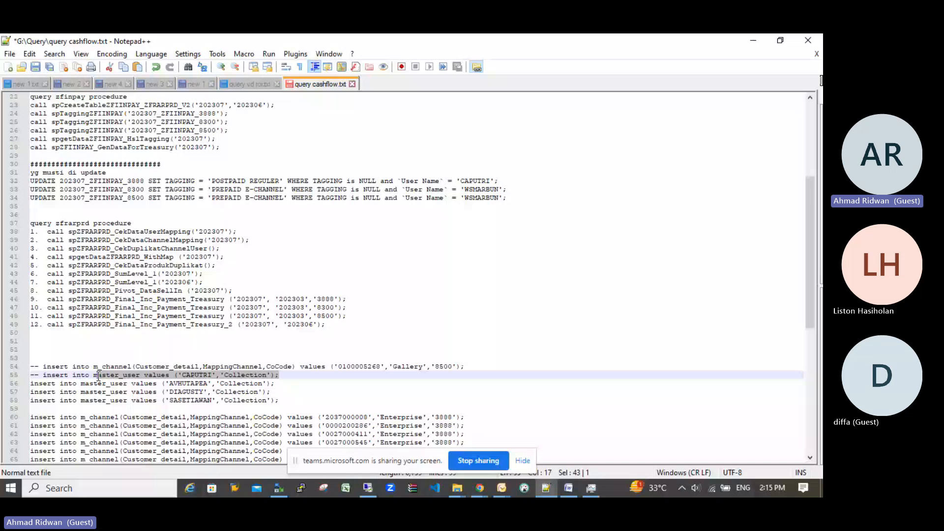
pyautogui.moveTo(278, 399); pyautogui.dragTo(24, 397)
pyautogui.hotkey('ctrl', 'c')
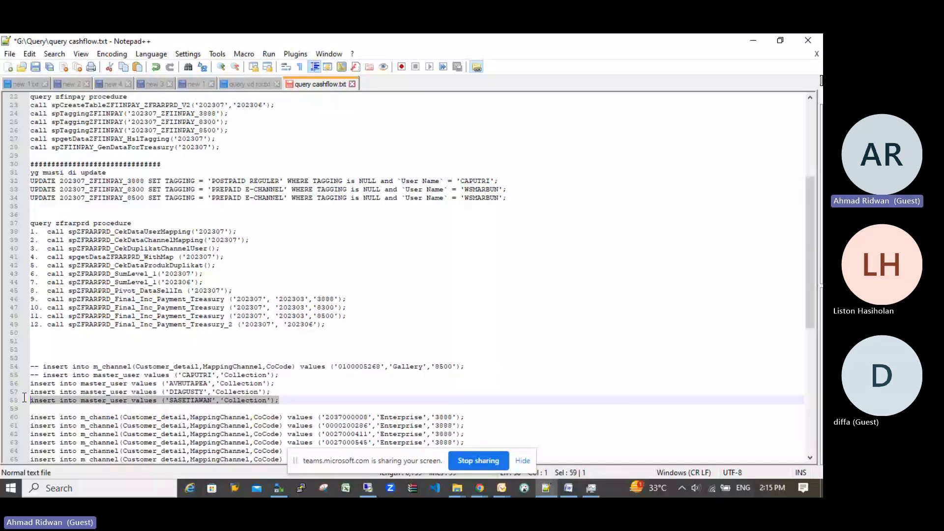
# Insert the copied master_user insert statement between ZFRARPRD calls 1 and 2, with a blank line on either side.
pyautogui.click(252, 229)
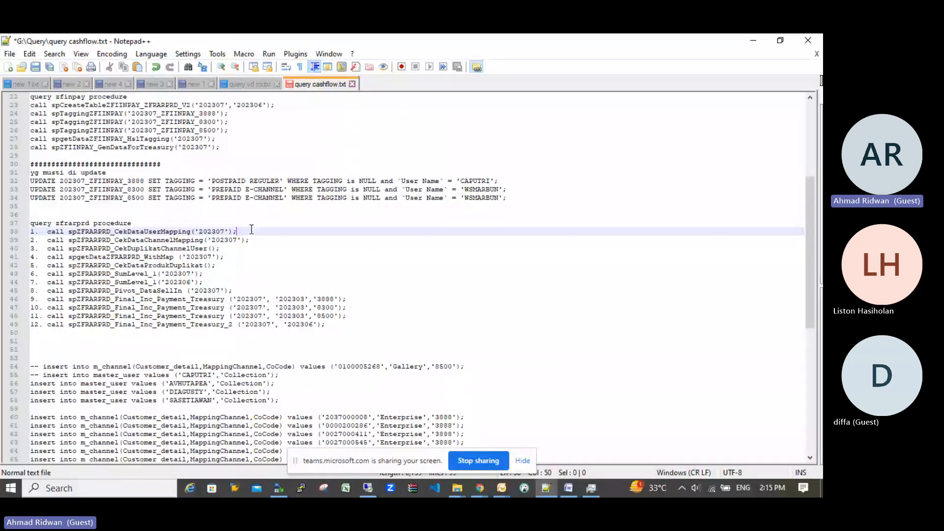
pyautogui.press('Return')
pyautogui.press('Return')
pyautogui.press('Up')
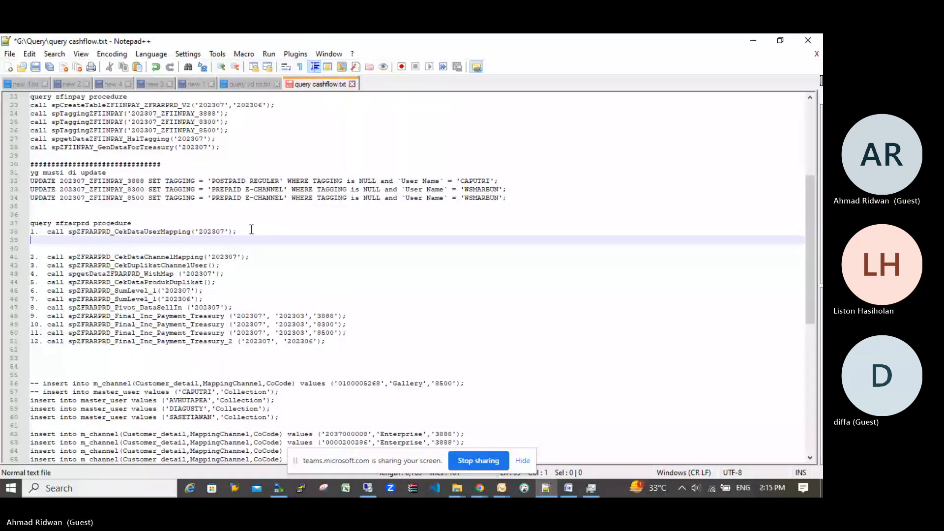
pyautogui.hotkey('ctrl', 'v')
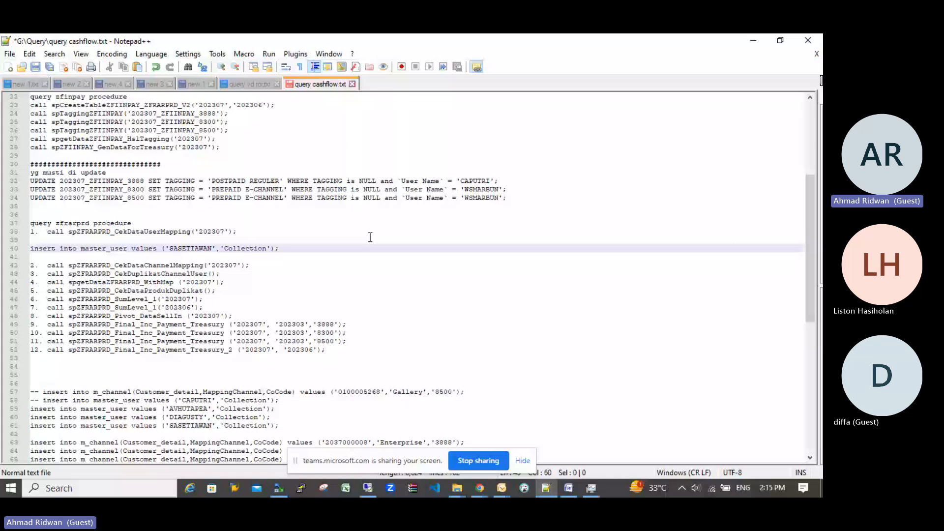
# Move the "yg musti di update" heading and the 202307_ZFIINPAY_3888 UPDATE statement below the 3888 spTaggingZFIINPAY call, set off by blank lines.
pyautogui.moveTo(499, 180); pyautogui.dragTo(6, 176)
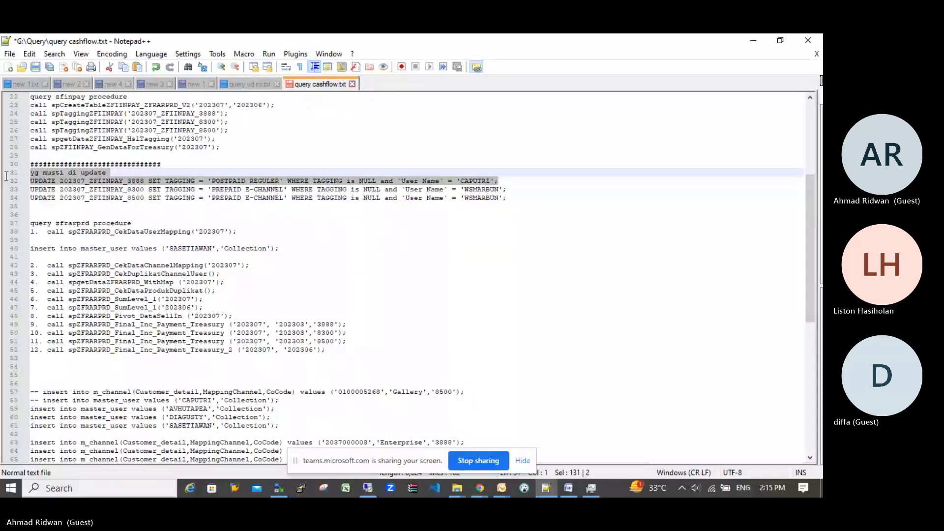
pyautogui.hotkey('ctrl', 'x')
pyautogui.click(247, 114)
pyautogui.press('Return')
pyautogui.hotkey('ctrl', 'v')
pyautogui.press('Return')
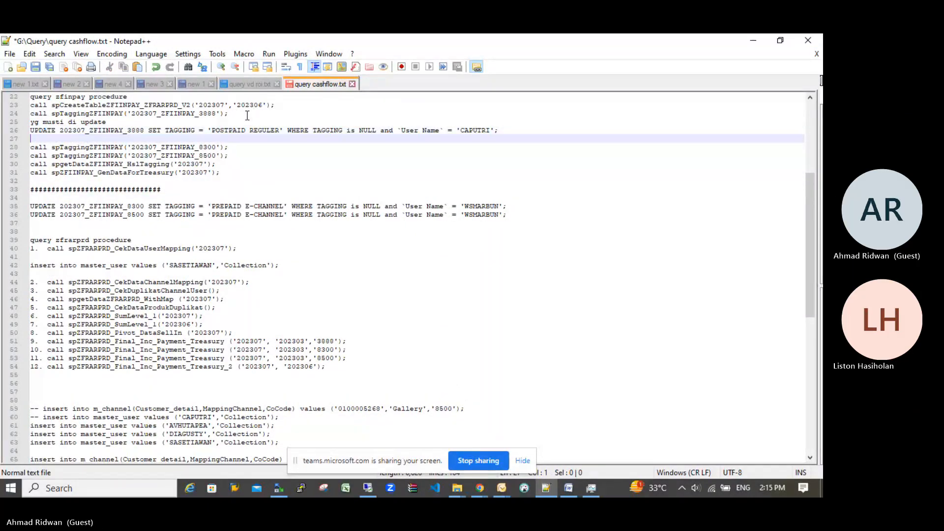
pyautogui.click(248, 114)
pyautogui.press('Return')
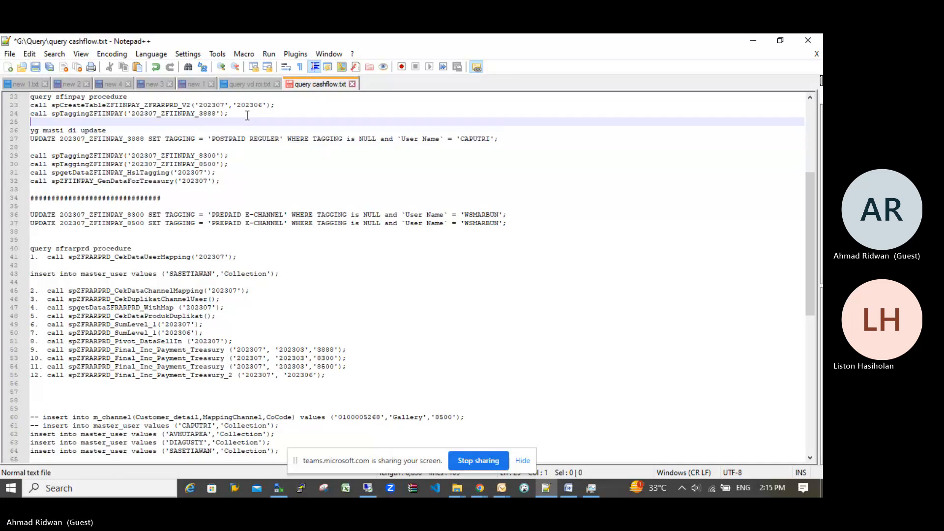
# Number the six calls under "query zfinpay procedure" from "1." to "6.", skipping the heading and UPDATE statement between them.
pyautogui.press('Up')
pyautogui.press('Up')
pyautogui.write('1.')
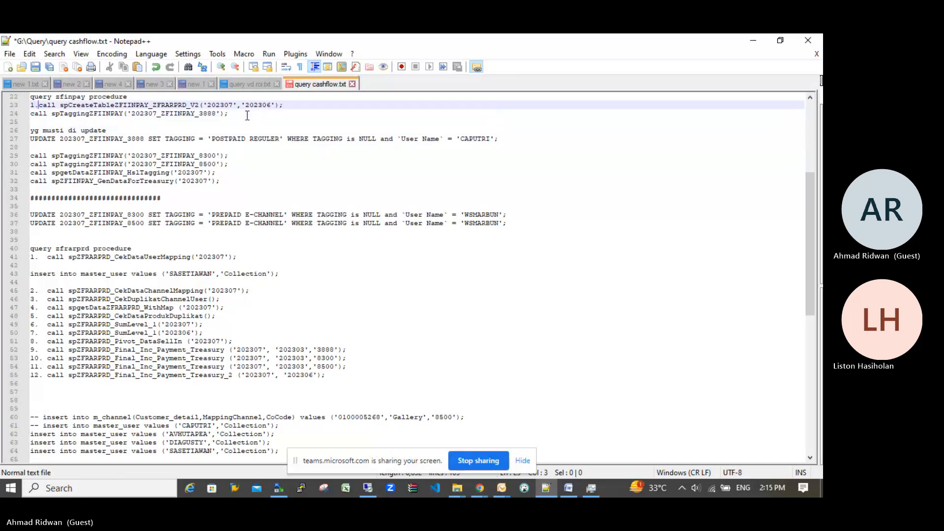
pyautogui.press('Down')
pyautogui.press('Home')
pyautogui.write('2.')
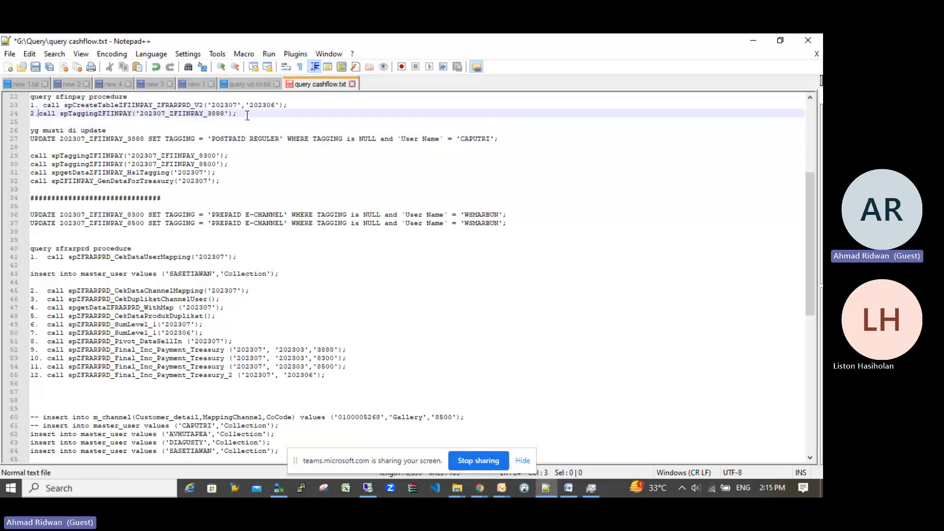
pyautogui.press('Down')
pyautogui.press('Down')
pyautogui.press('Down')
pyautogui.press('Down')
pyautogui.press('Down')
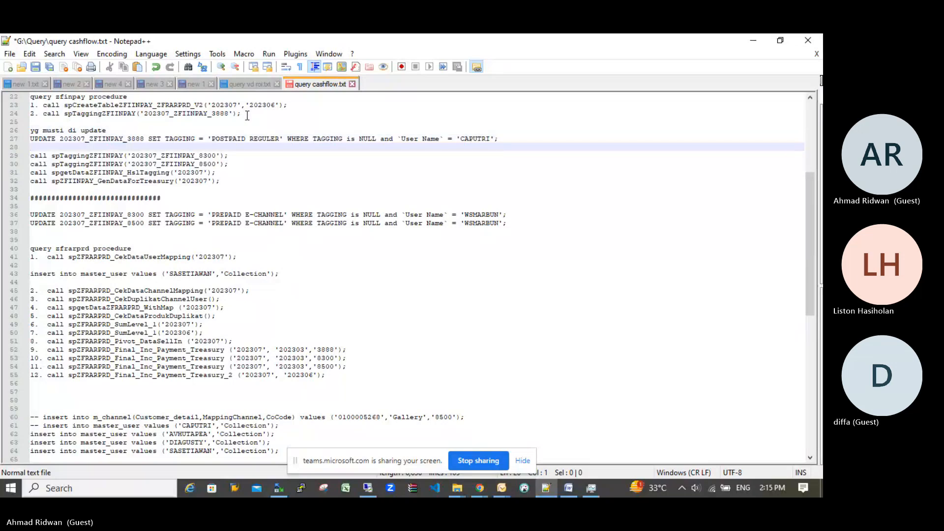
pyautogui.press('Home')
pyautogui.write('3.')
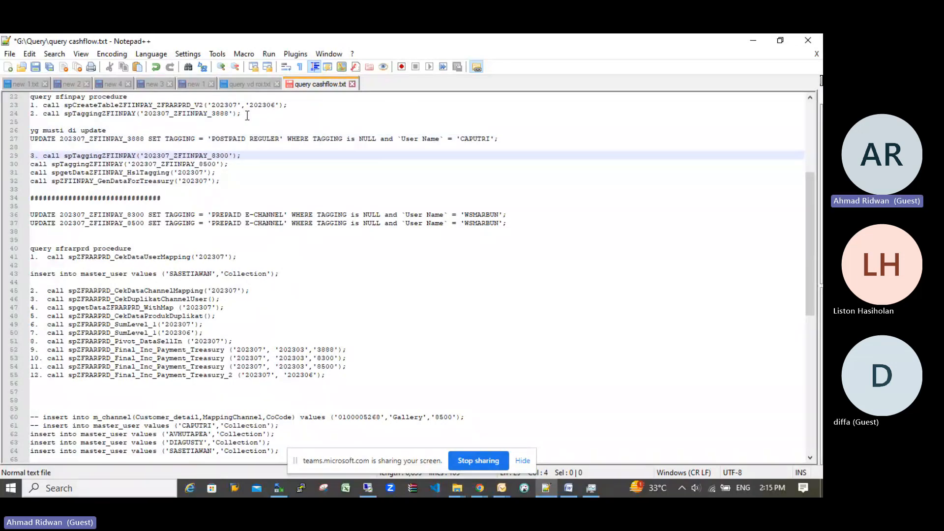
pyautogui.press('Down')
pyautogui.press('Home')
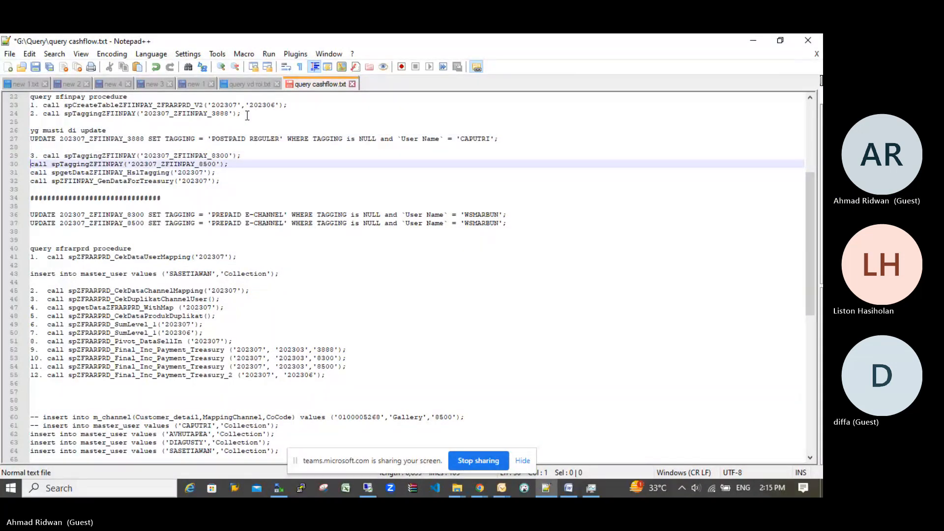
pyautogui.write('4.')
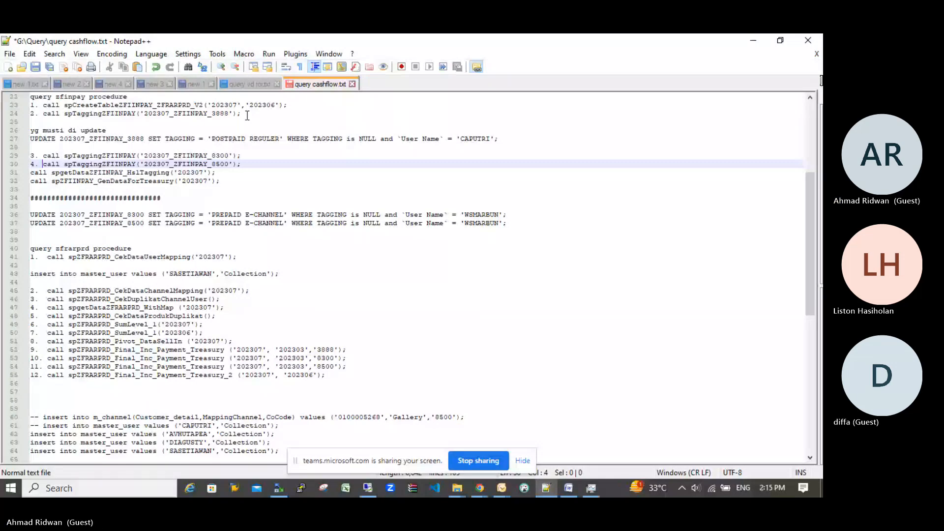
pyautogui.press('Down')
pyautogui.press('Home')
pyautogui.write('5.')
pyautogui.press('Down')
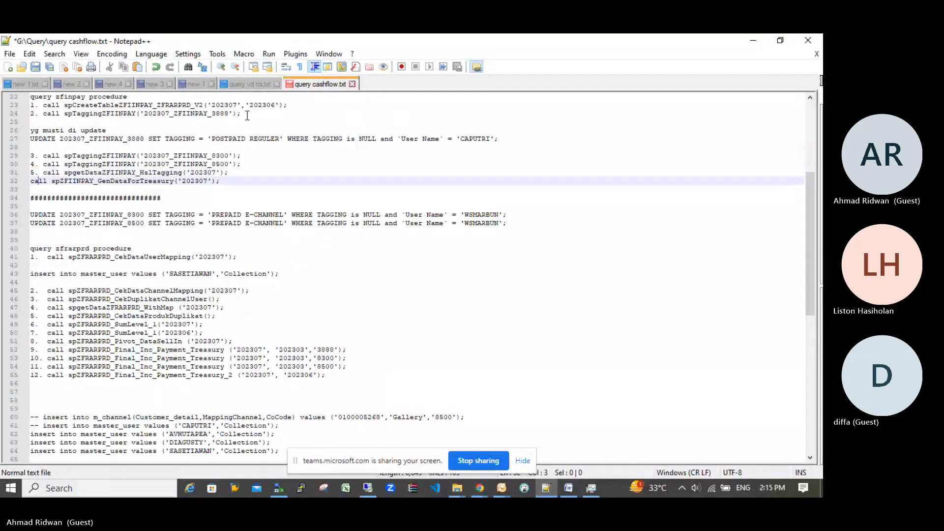
pyautogui.press('Home')
pyautogui.write('6.')
pyautogui.press('Up')
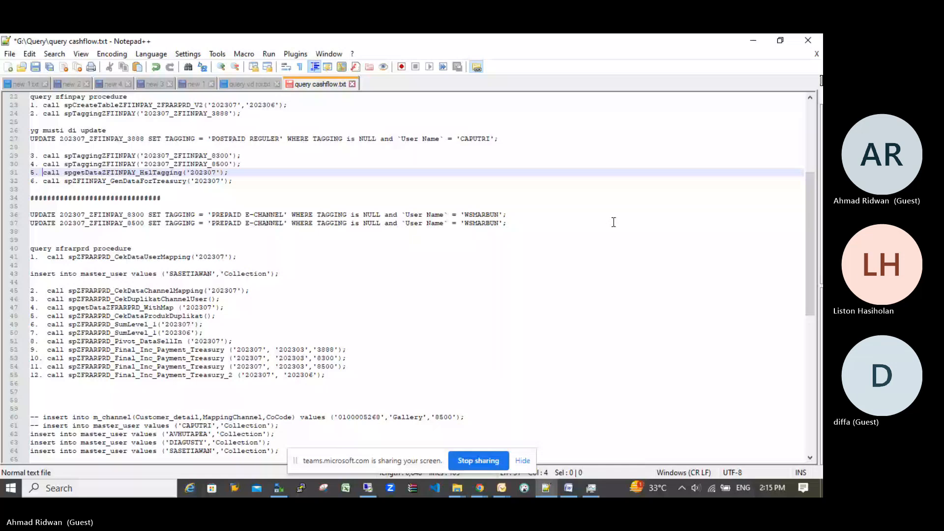
# Copy the 202307_ZFIINPAY_8300 UPDATE statement below call 3, leaving a blank line above and below it.
pyautogui.moveTo(508, 215); pyautogui.dragTo(45, 211)
pyautogui.click(250, 155)
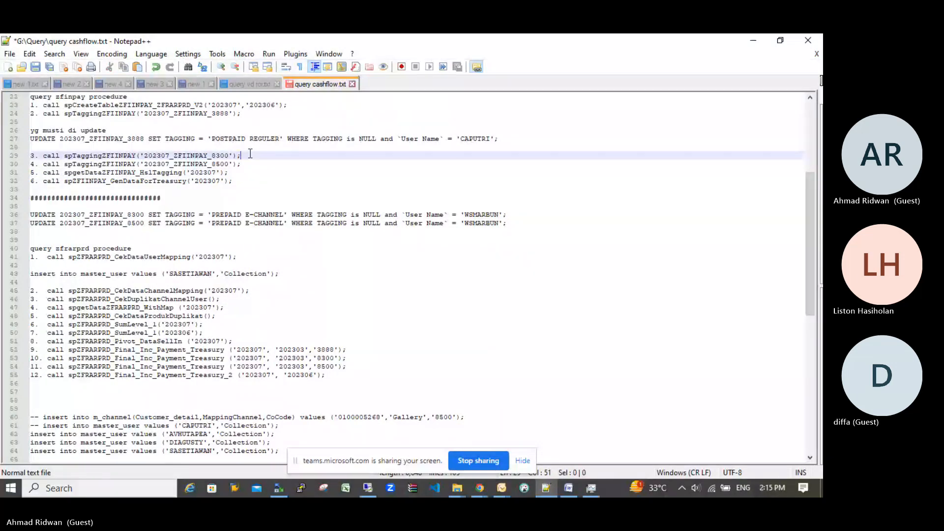
pyautogui.press('Return')
pyautogui.press('Return')
pyautogui.press('Return')
pyautogui.press('Up')
pyautogui.hotkey('ctrl', 'v')
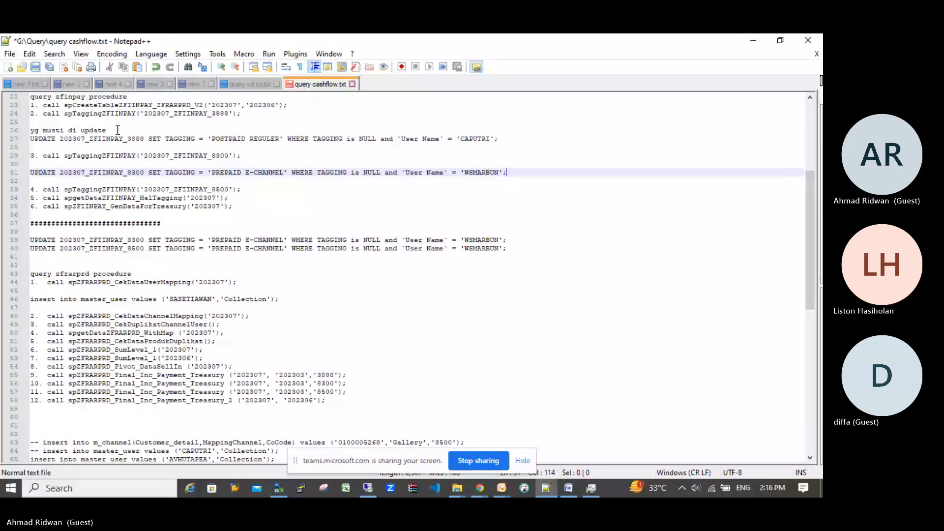
# Extend the heading above the 3888 UPDATE statement to "yg musti di update klo ada kosong".
pyautogui.moveTo(117, 130); pyautogui.dragTo(30, 130)
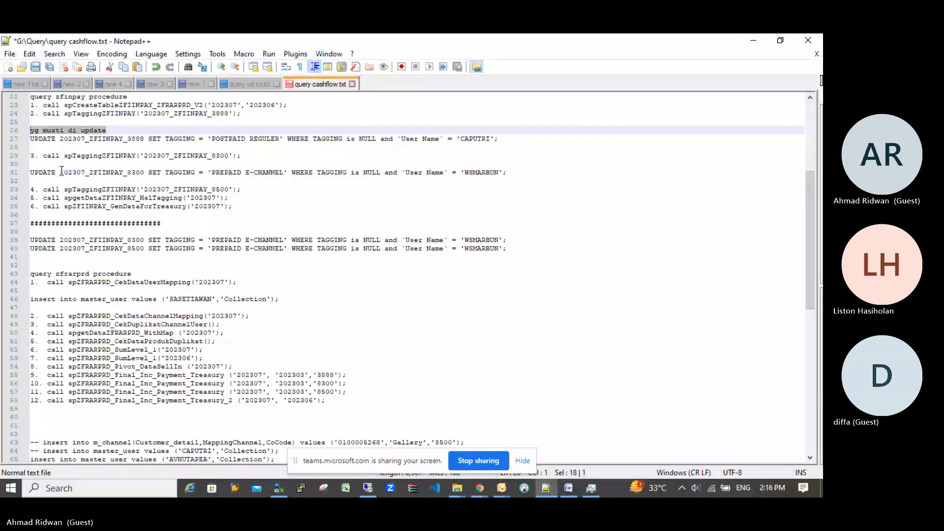
pyautogui.click(108, 131)
pyautogui.write('klo ada')
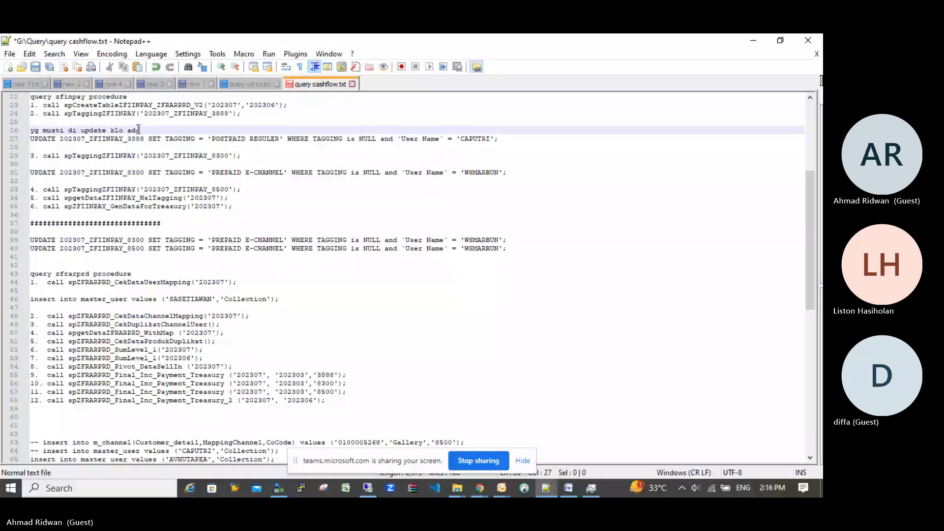
pyautogui.write(' kosong')
pyautogui.press('Up')
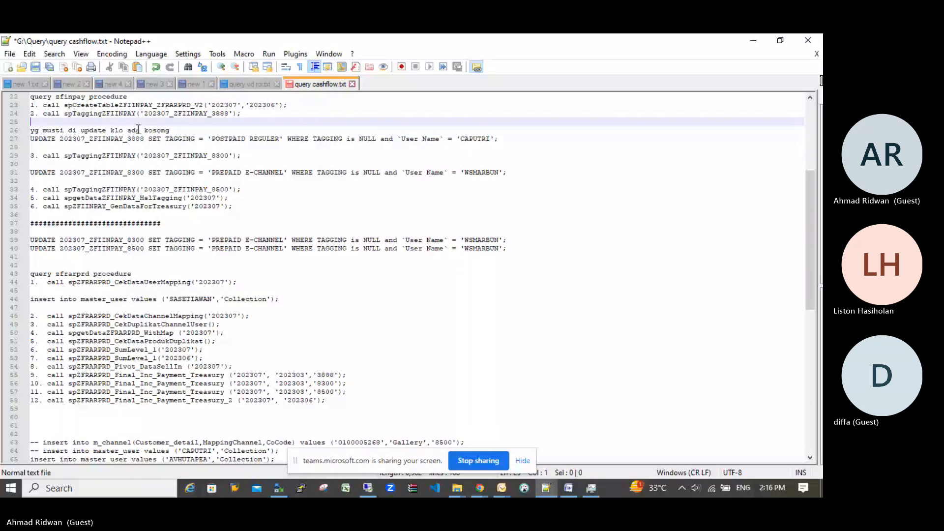
# Remove the blank line above the "yg musti di update klo ada kosong" heading and copy that heading below calls 3 and 4.
pyautogui.press('Delete')
pyautogui.moveTo(171, 122); pyautogui.dragTo(30, 123)
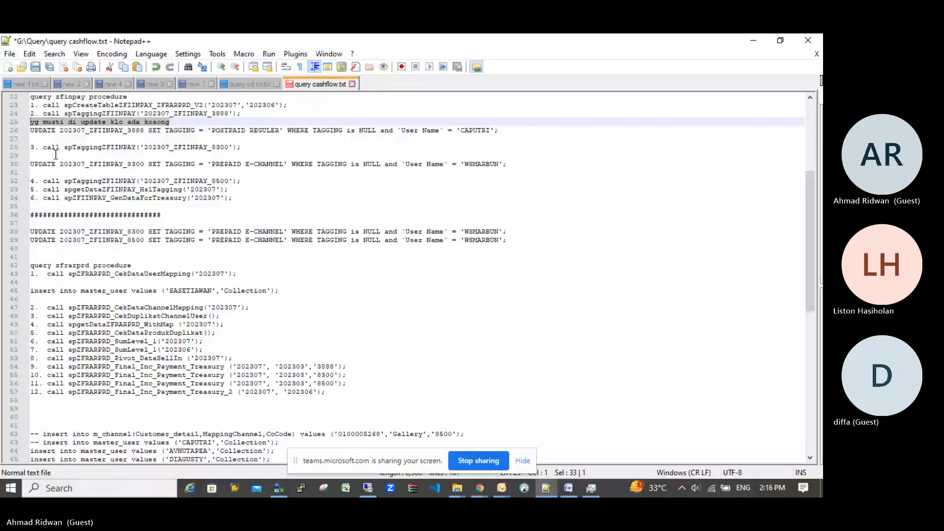
pyautogui.hotkey('ctrl', 'c')
pyautogui.click(56, 155)
pyautogui.hotkey('ctrl', 'v')
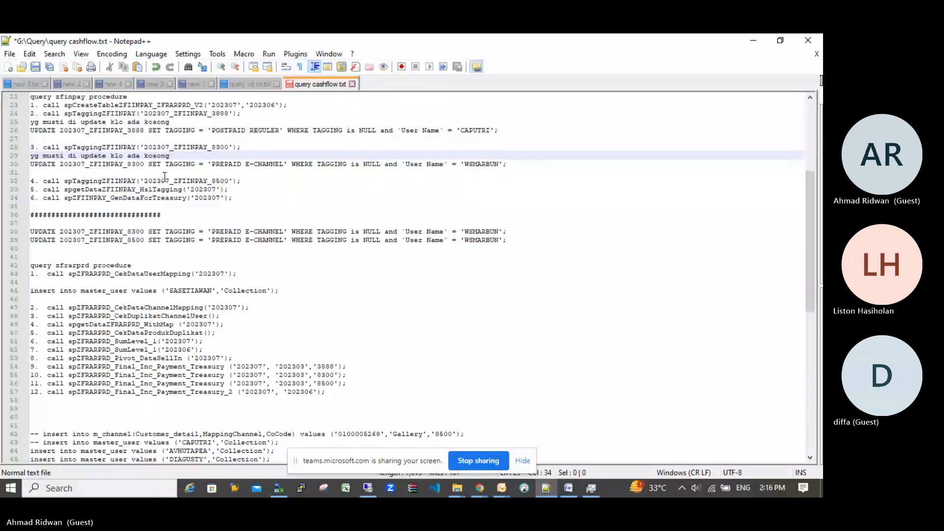
pyautogui.click(247, 181)
pyautogui.press('Return')
pyautogui.hotkey('ctrl', 'v')
pyautogui.press('Return')
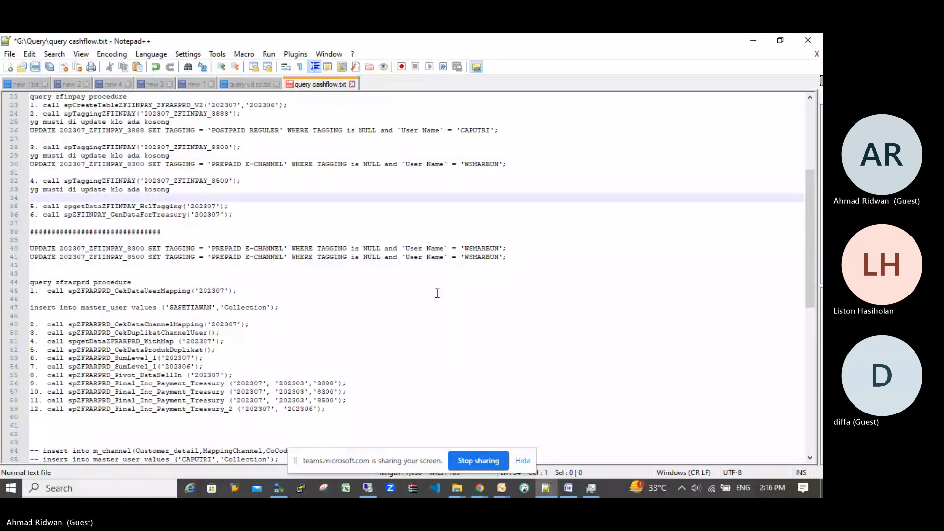
# Copy the 202307_ZFIINPAY_8500 UPDATE statement under the heading below call 4 and add two blank lines after it.
pyautogui.moveTo(506, 256); pyautogui.dragTo(30, 257)
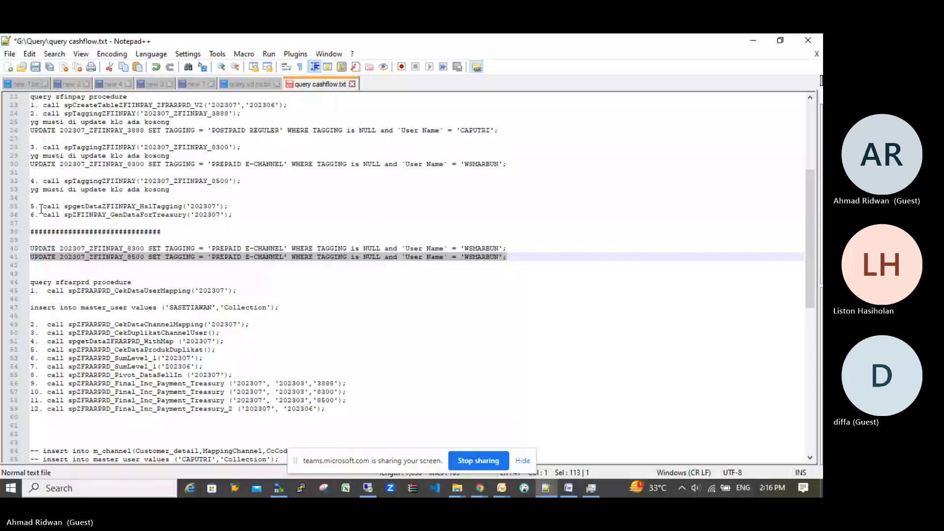
pyautogui.hotkey('ctrl', 'c')
pyautogui.click(41, 198)
pyautogui.hotkey('ctrl', 'v')
pyautogui.click(249, 207)
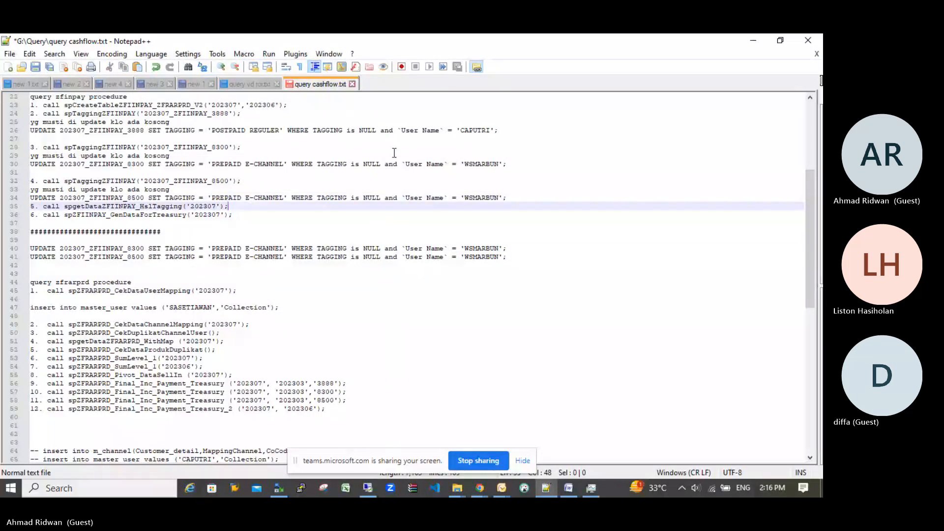
pyautogui.click(513, 197)
pyautogui.press('Return')
pyautogui.press('Return')
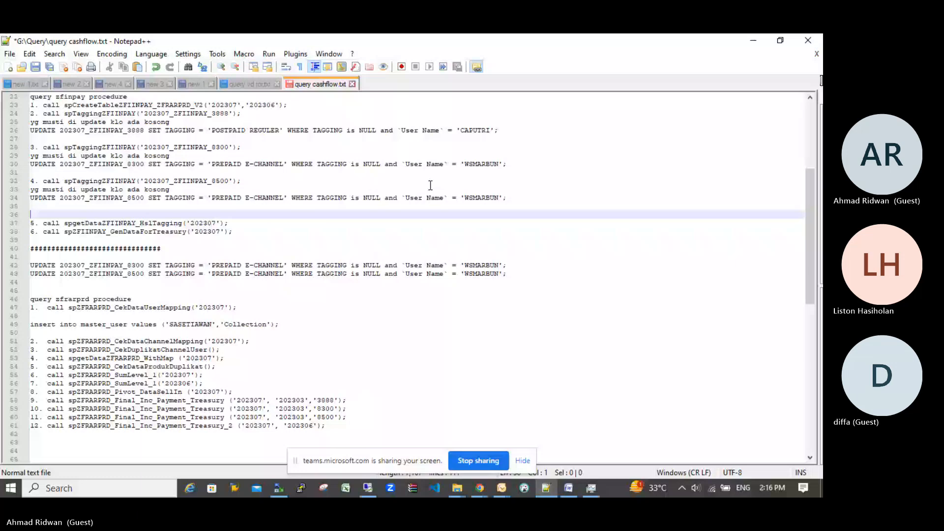
# Delete the leftover 8300 and 8500 UPDATE statements below the # separator and the blank line above the master_user insert.
pyautogui.moveTo(16, 290); pyautogui.dragTo(17, 267)
pyautogui.press('Delete')
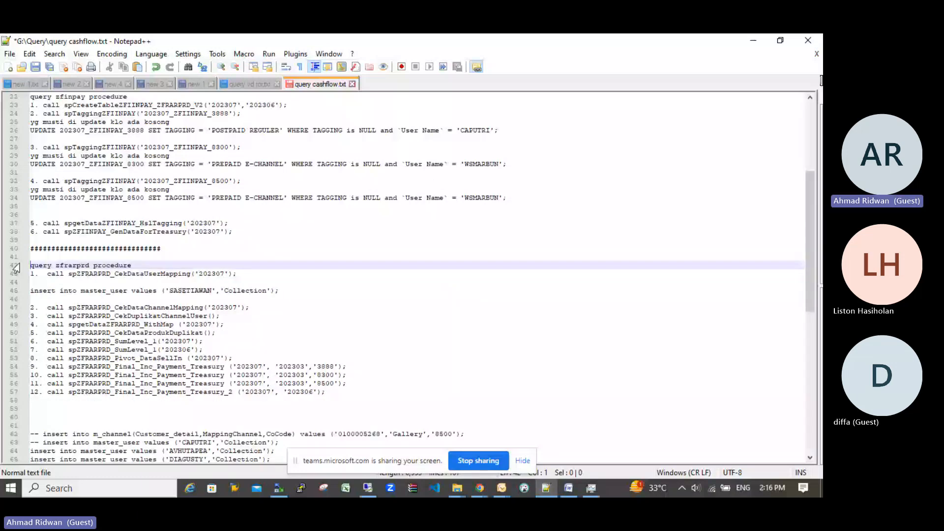
pyautogui.click(172, 281)
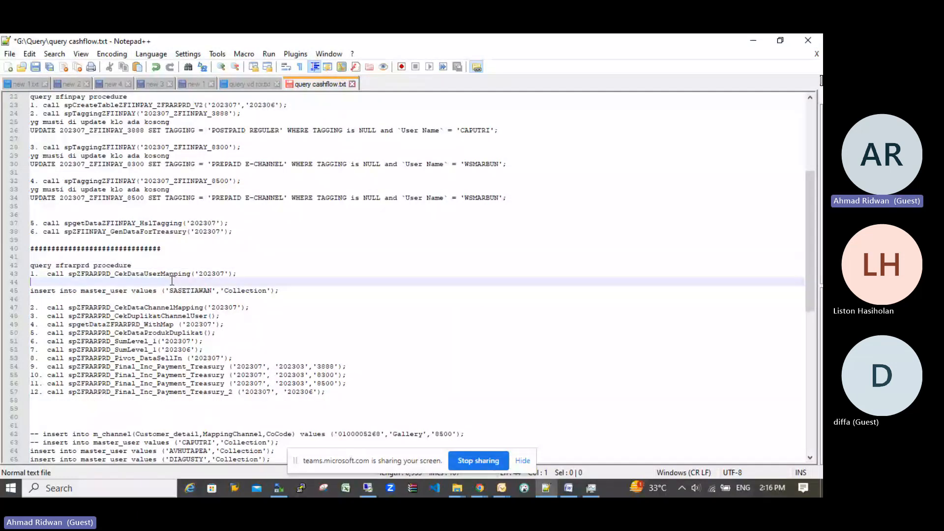
pyautogui.press('Delete')
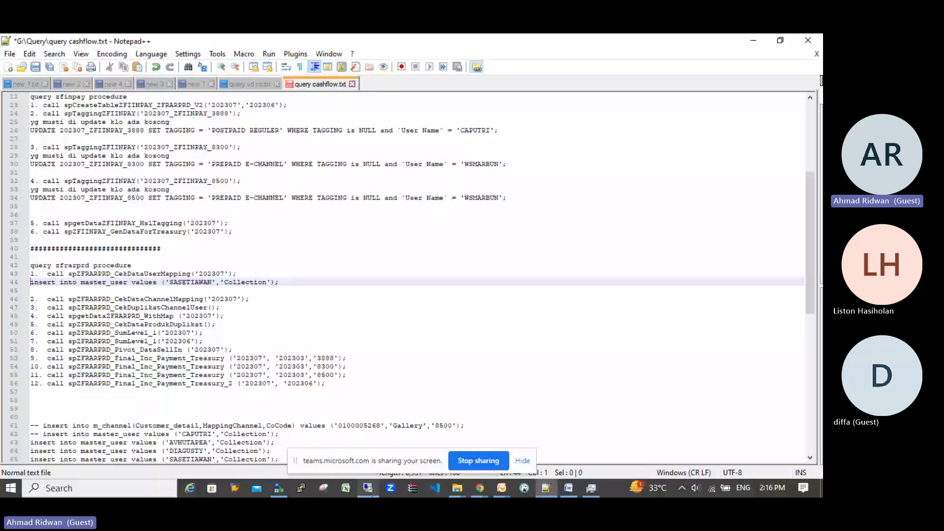
# Check the user mapping query result in the remote desktop, and open 202306_ZFRARPRD_user_belum_ketagging.xlsx from the V.1 subfolder of 06.Juni_2023 via File Explorer.
pyautogui.click(367, 488)
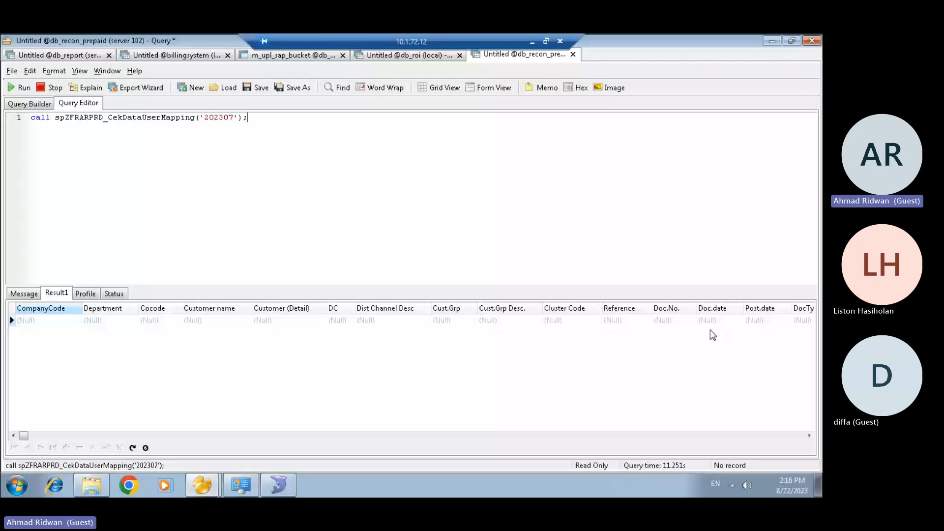
pyautogui.click(533, 41)
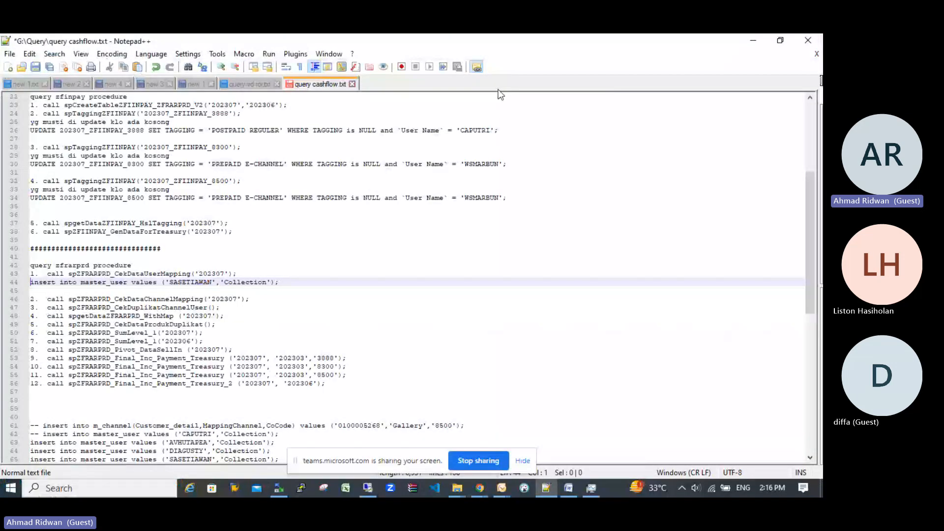
pyautogui.click(457, 489)
pyautogui.click(330, 439)
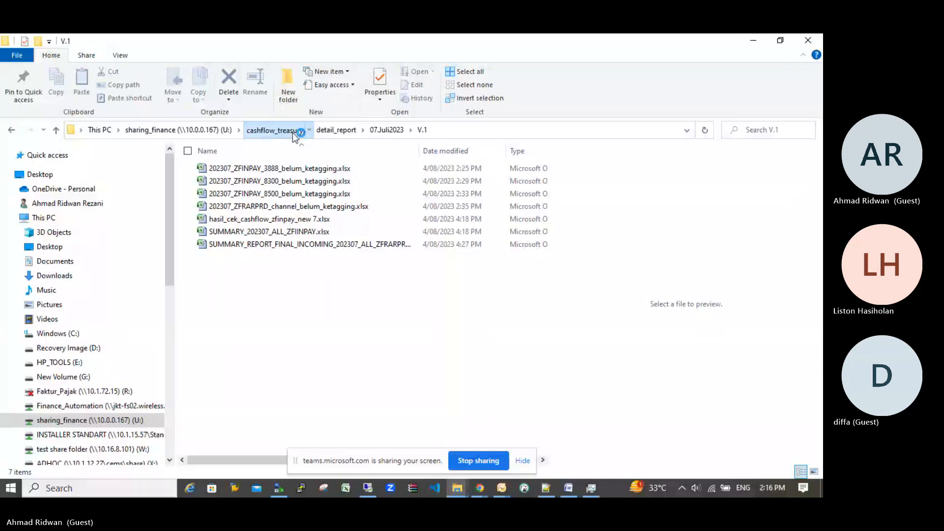
pyautogui.click(294, 132)
pyautogui.doubleClick(279, 168)
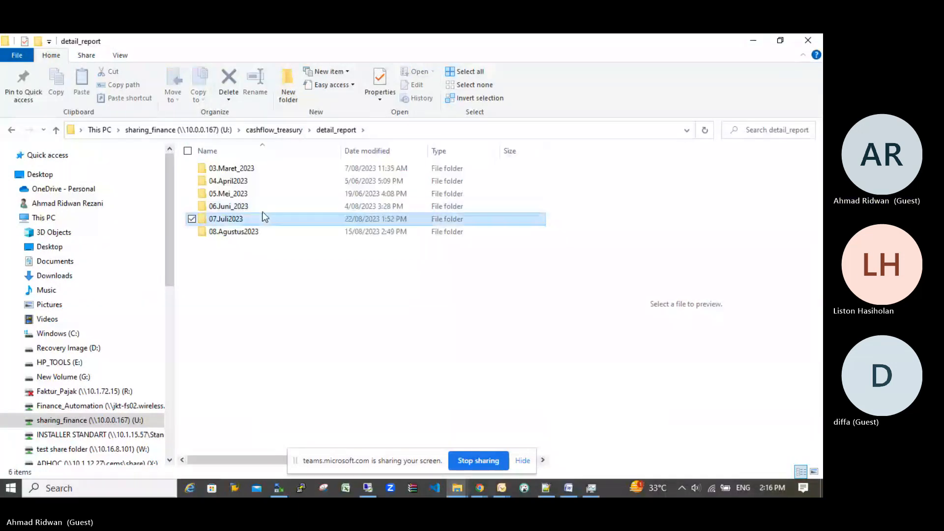
pyautogui.doubleClick(263, 211)
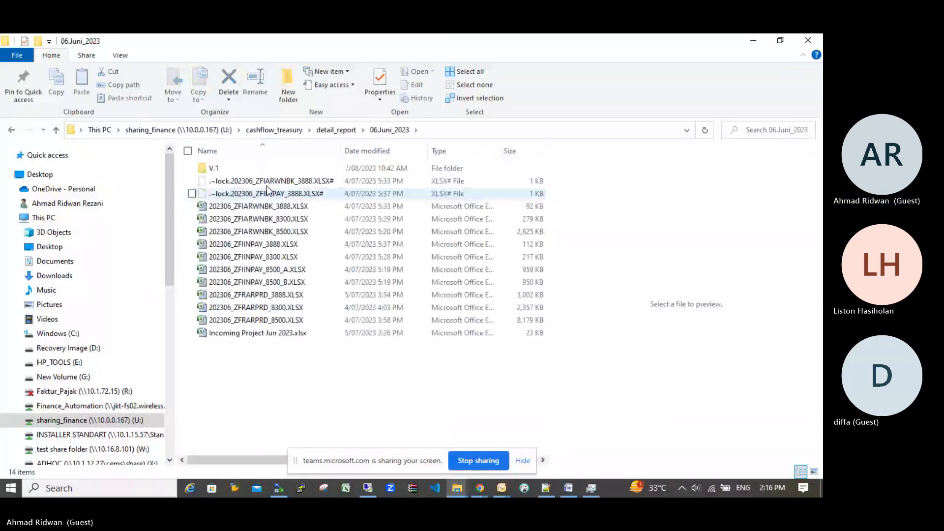
pyautogui.doubleClick(273, 171)
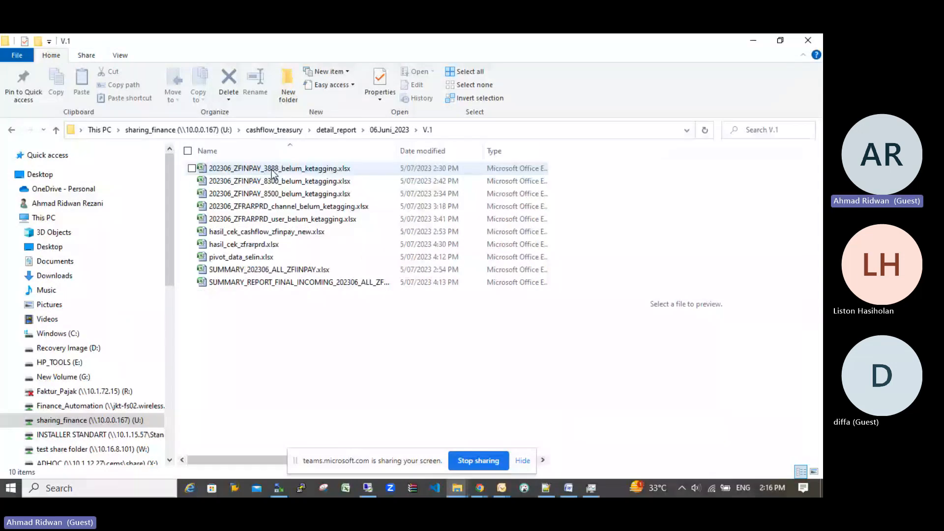
pyautogui.doubleClick(296, 220)
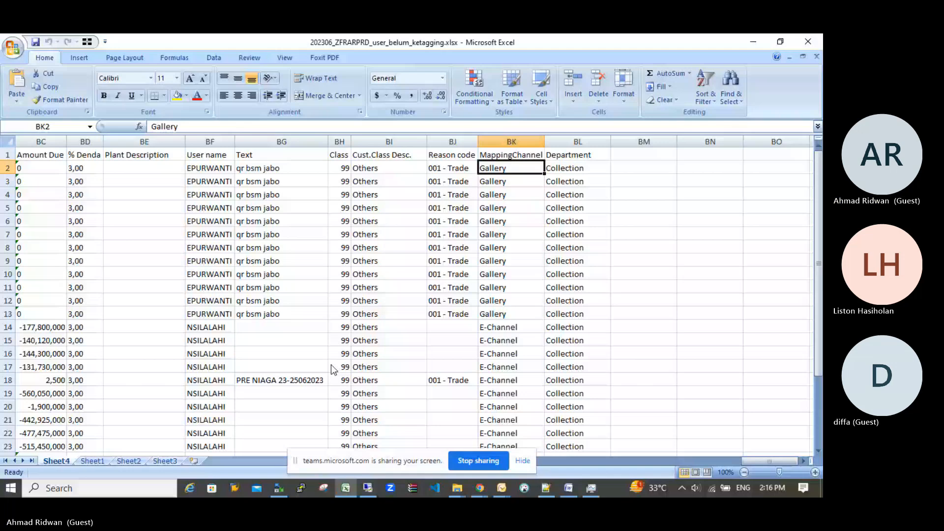
# Widen the User name column on Sheet4 and copy its header and entries into column A of Sheet1.
pyautogui.moveTo(234, 141); pyautogui.dragTo(287, 142)
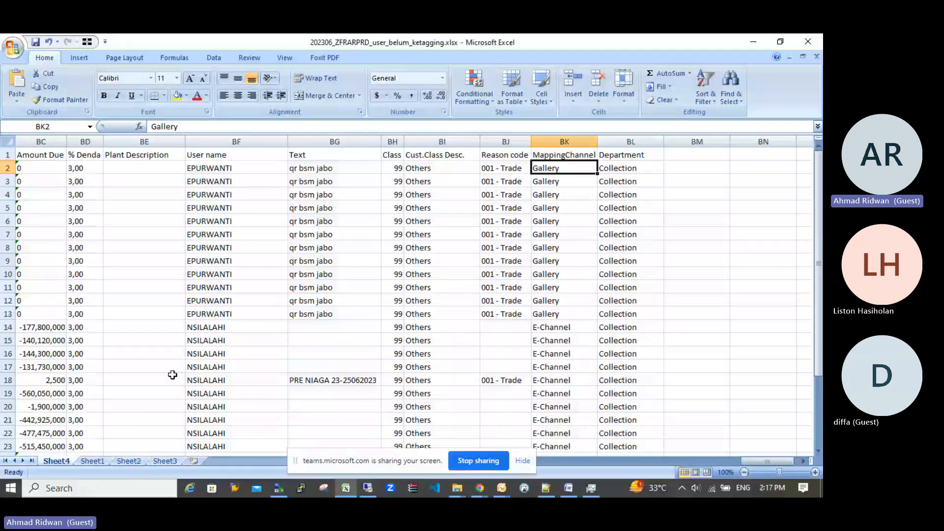
pyautogui.scroll(-5, 220, 340)
pyautogui.click(221, 340)
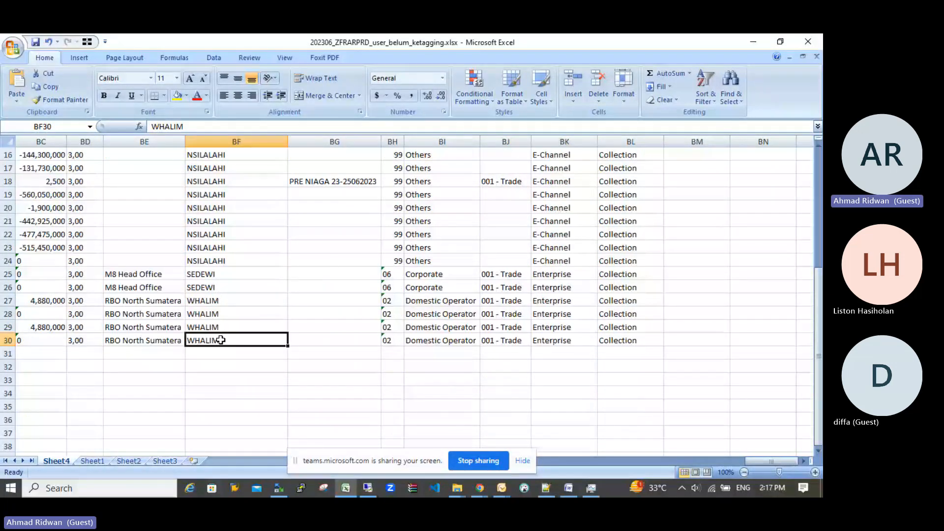
pyautogui.scroll(5, 221, 340)
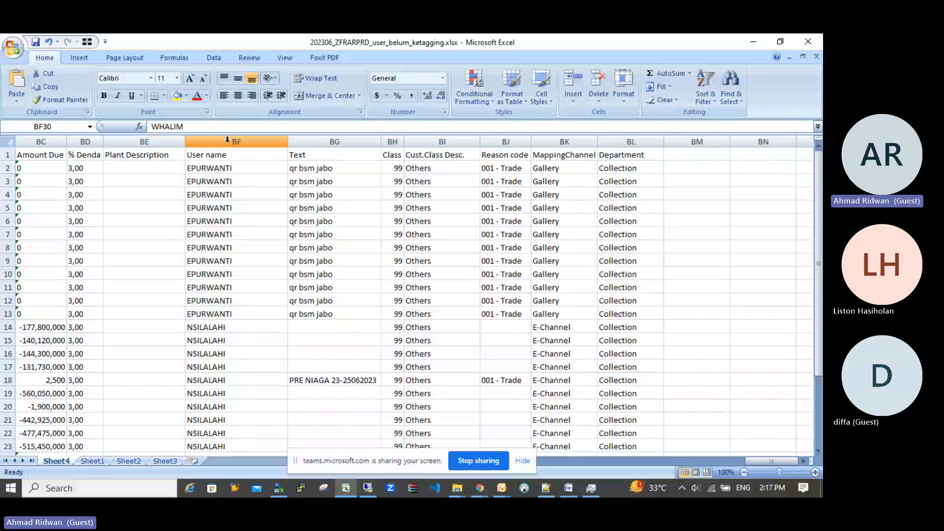
pyautogui.moveTo(227, 155); pyautogui.dragTo(231, 455)
pyautogui.hotkey('ctrl', 'c')
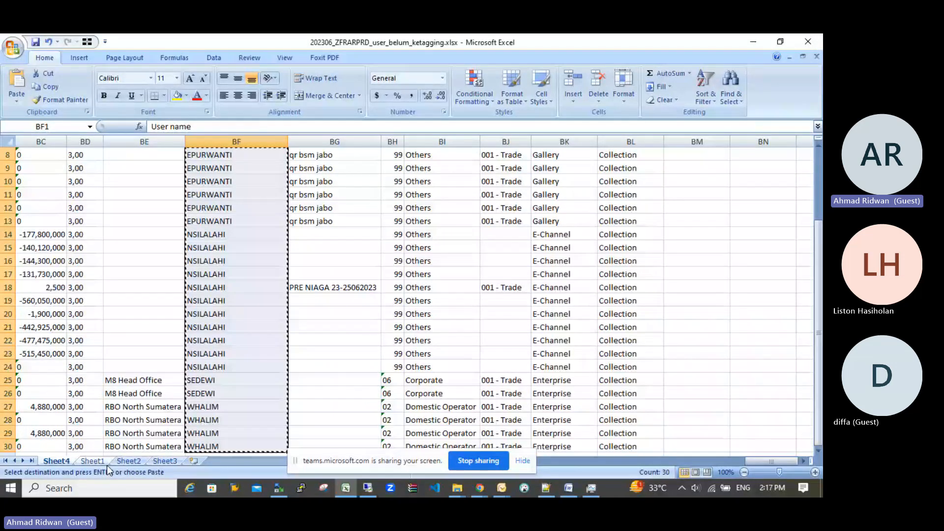
pyautogui.click(92, 460)
pyautogui.hotkey('ctrl', 'v')
# Remove the duplicate entries from the User name list in column A of Sheet1 and widen the column.
pyautogui.click(214, 58)
pyautogui.click(429, 86)
pyautogui.click(470, 341)
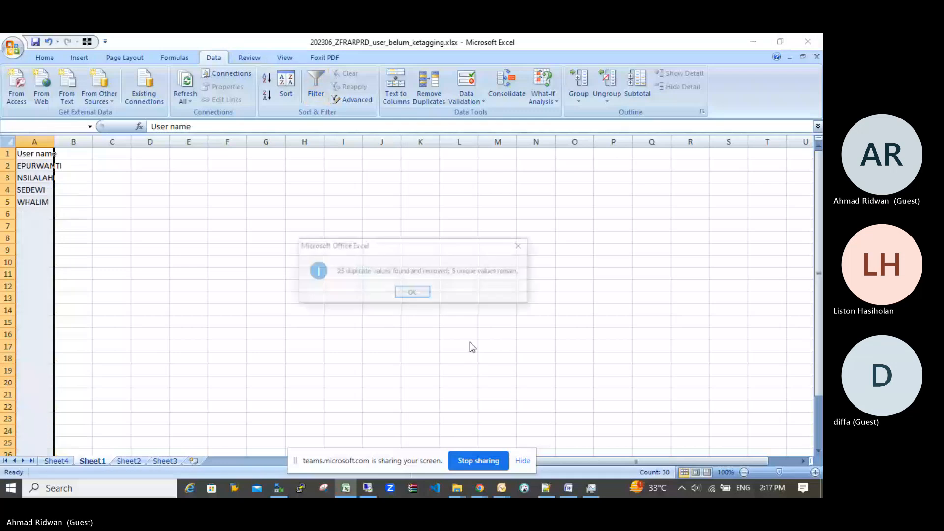
pyautogui.click(413, 295)
pyautogui.click(85, 248)
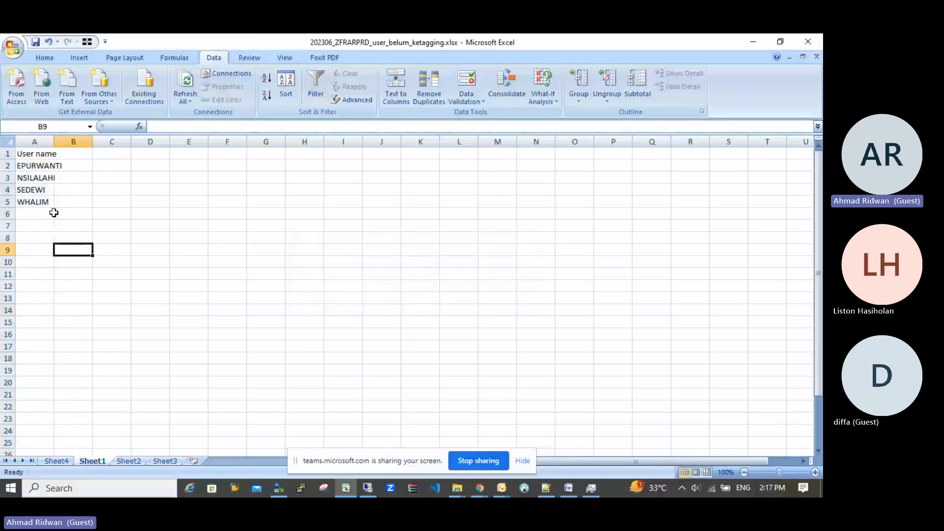
pyautogui.moveTo(34, 165); pyautogui.dragTo(34, 201)
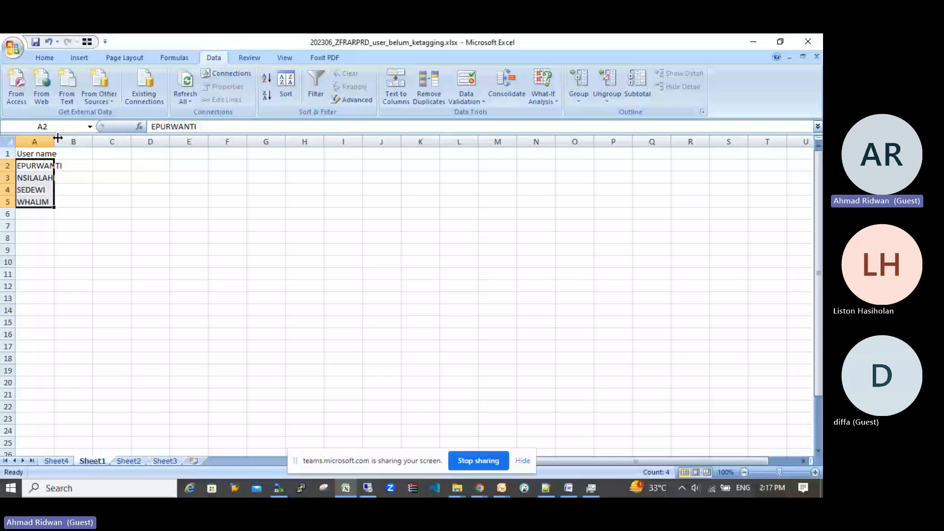
pyautogui.moveTo(57, 138); pyautogui.dragTo(74, 138)
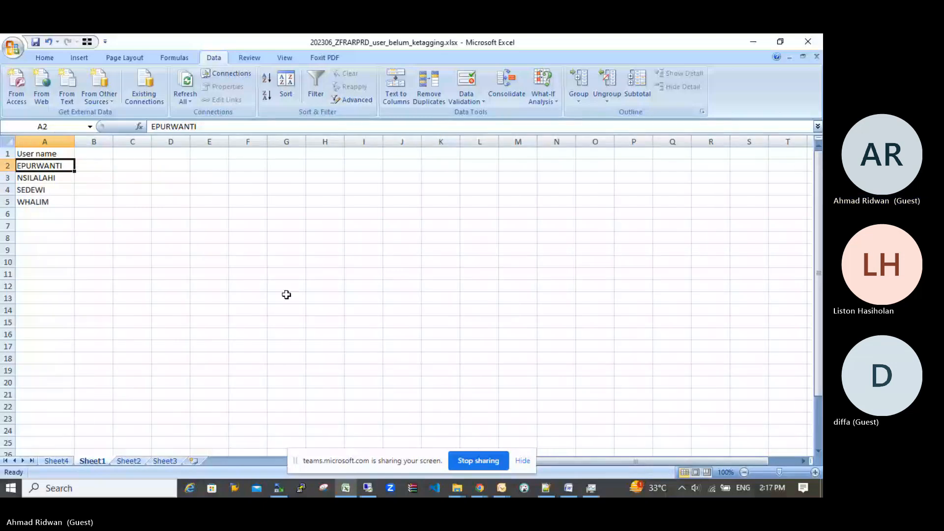
# Check the 202307 user mapping query in the remote desktop, and review the master_user insert statements in query cashflow.txt in Notepad++.
pyautogui.hotkey('alt', 'Tab')
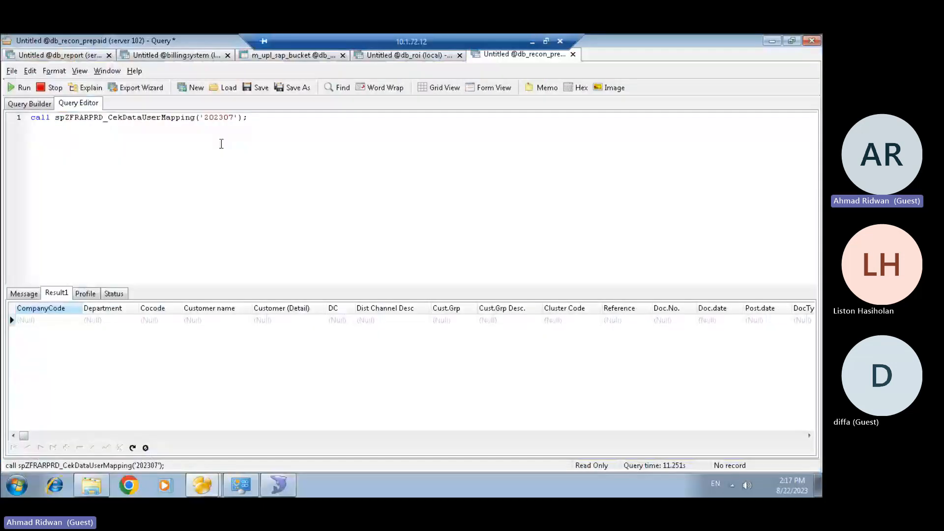
pyautogui.click(533, 42)
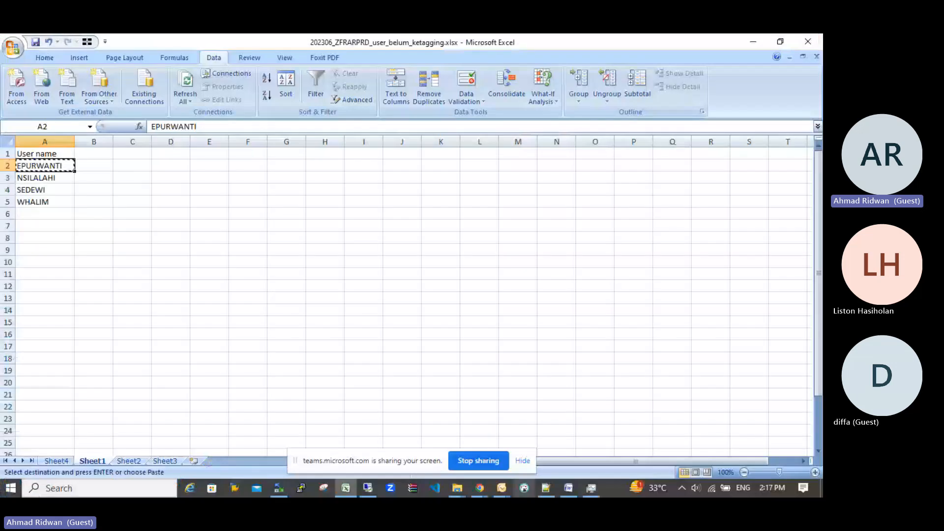
pyautogui.click(546, 488)
pyautogui.tripleClick(255, 283)
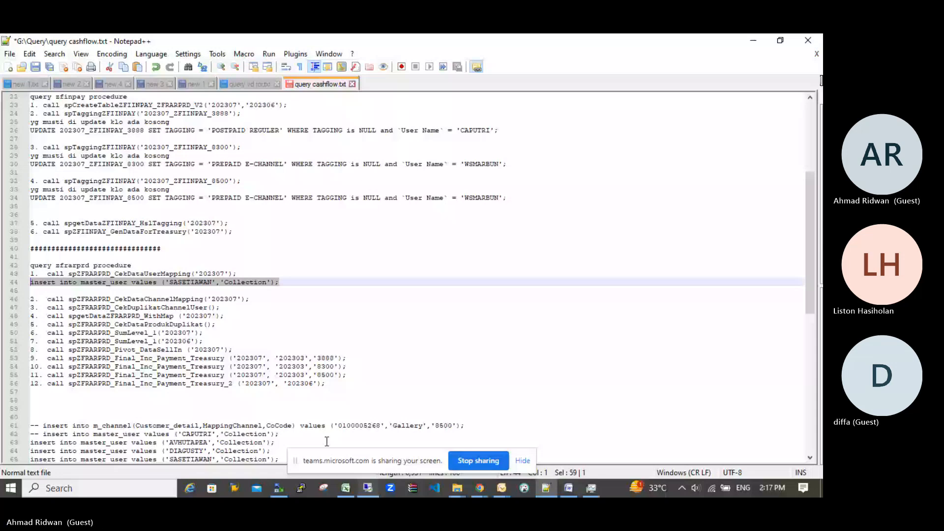
pyautogui.scroll(-2, 193, 399)
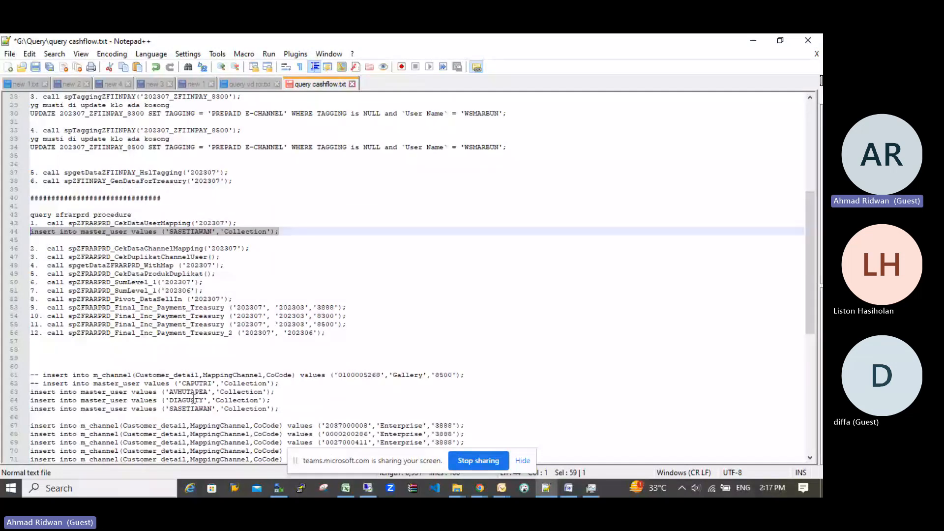
pyautogui.click(187, 392)
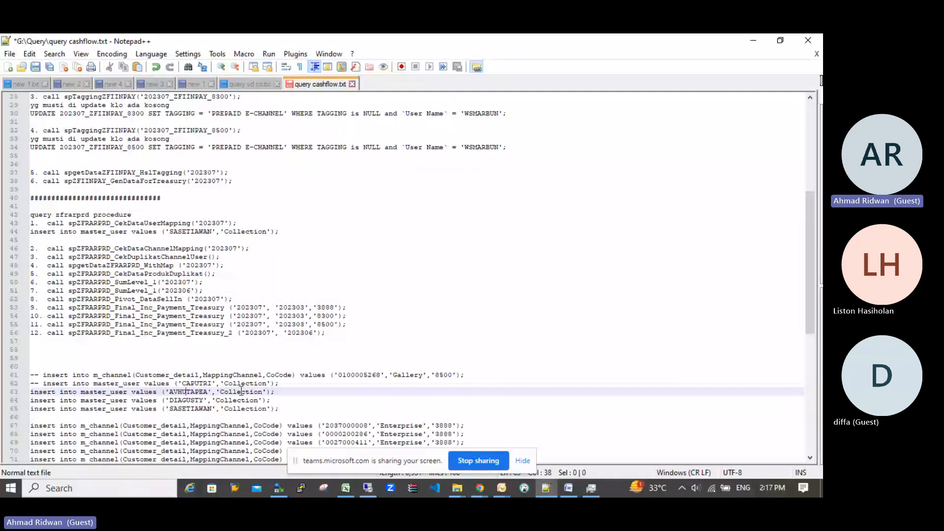
pyautogui.doubleClick(236, 400)
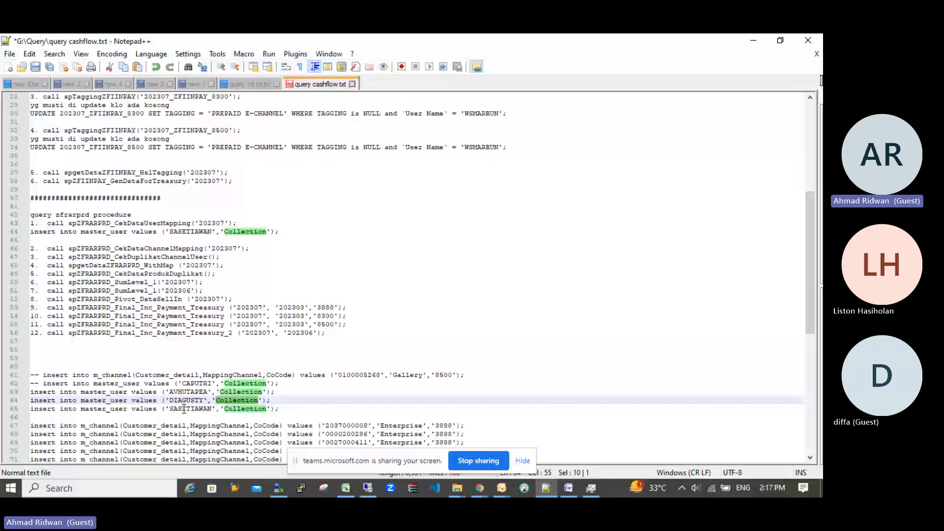
pyautogui.doubleClick(187, 400)
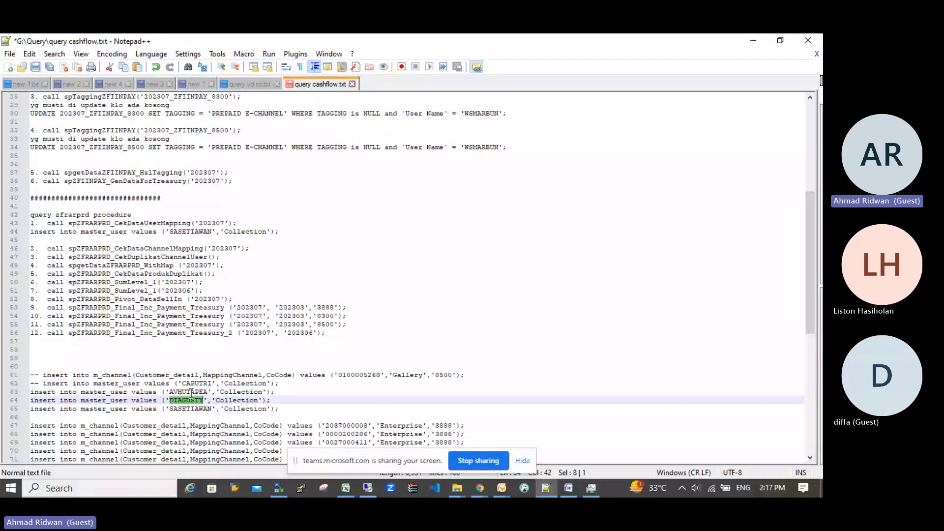
# Copy the last two master_user insert statements below the existing insert under ZFRARPRD call 1 and add two blank lines after them.
pyautogui.moveTo(282, 409); pyautogui.dragTo(30, 400)
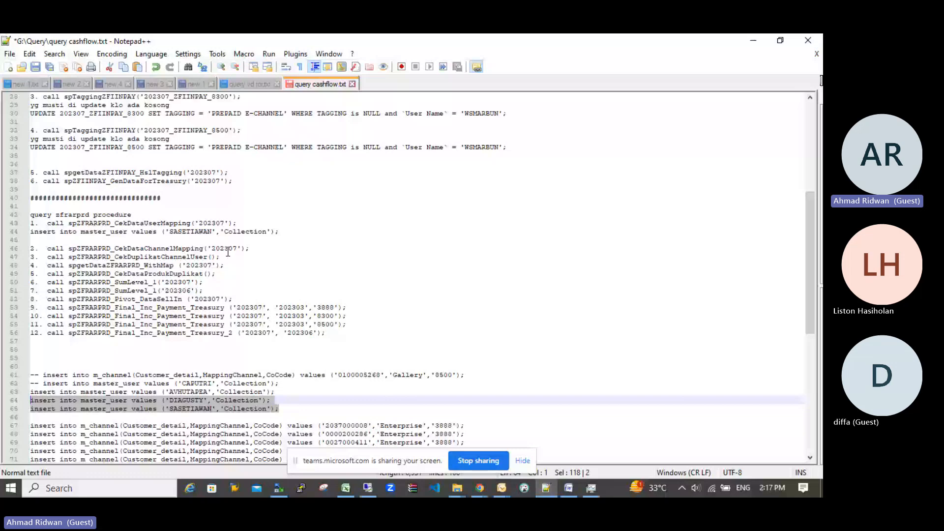
pyautogui.click(290, 241)
pyautogui.hotkey('ctrl', 'v')
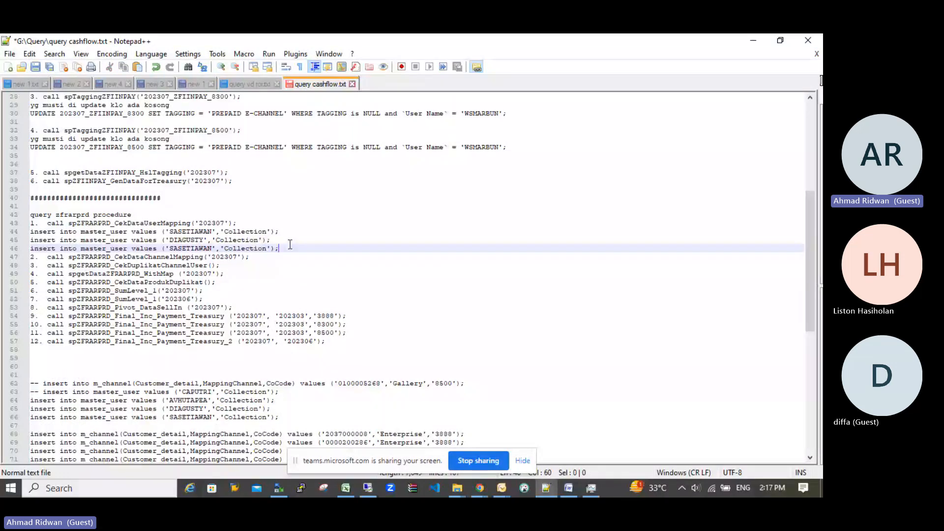
pyautogui.press('Return')
pyautogui.press('Return')
# Delete the duplicated third master_user insert statement under ZFRARPRD call 1.
pyautogui.doubleClick(187, 241)
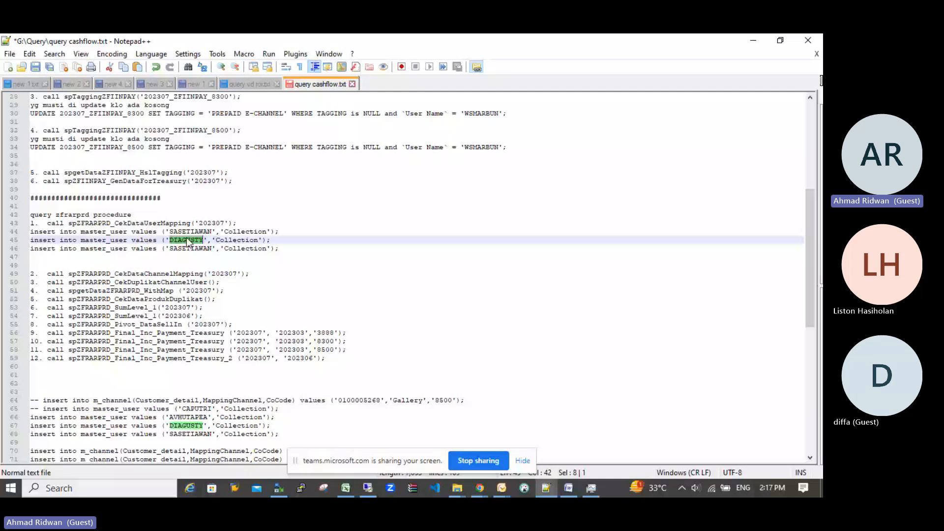
pyautogui.moveTo(280, 249); pyautogui.dragTo(271, 240)
pyautogui.press('BackSpace')
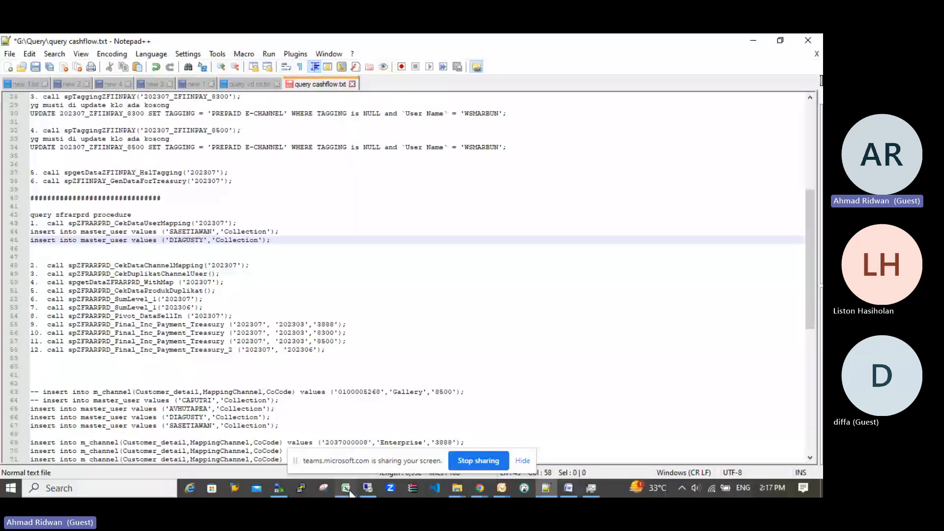
# In the June user workbook in Excel, examine each user's MappingChannel and Department on Sheet4, and look at the V.1 folder in File Explorer.
pyautogui.click(347, 489)
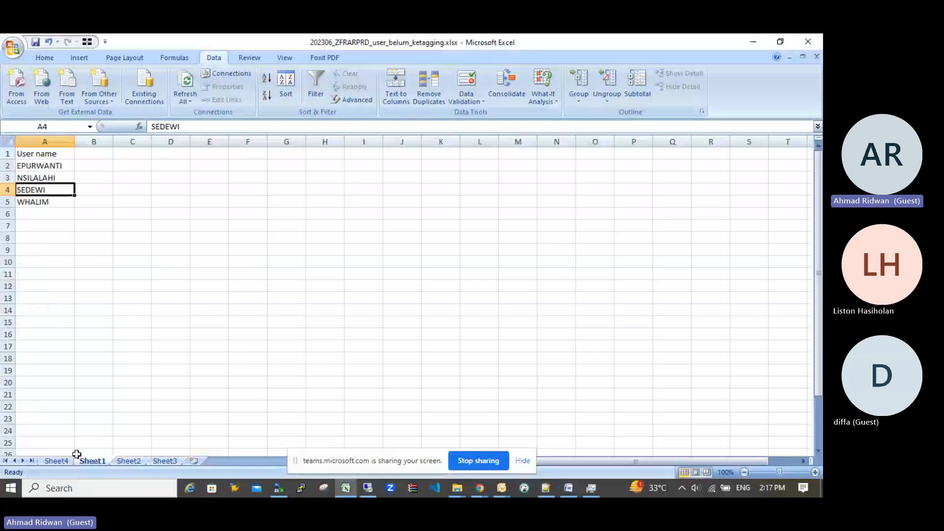
pyautogui.click(56, 461)
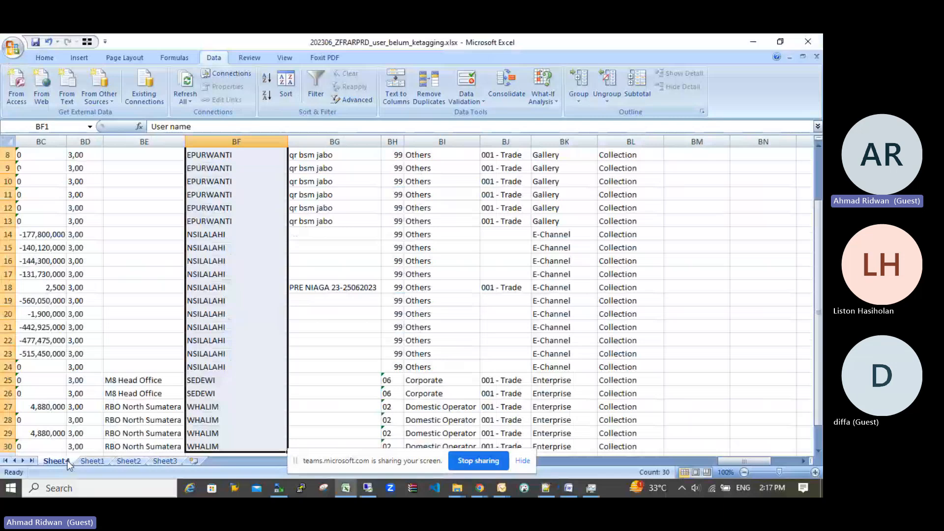
pyautogui.scroll(3, 251, 269)
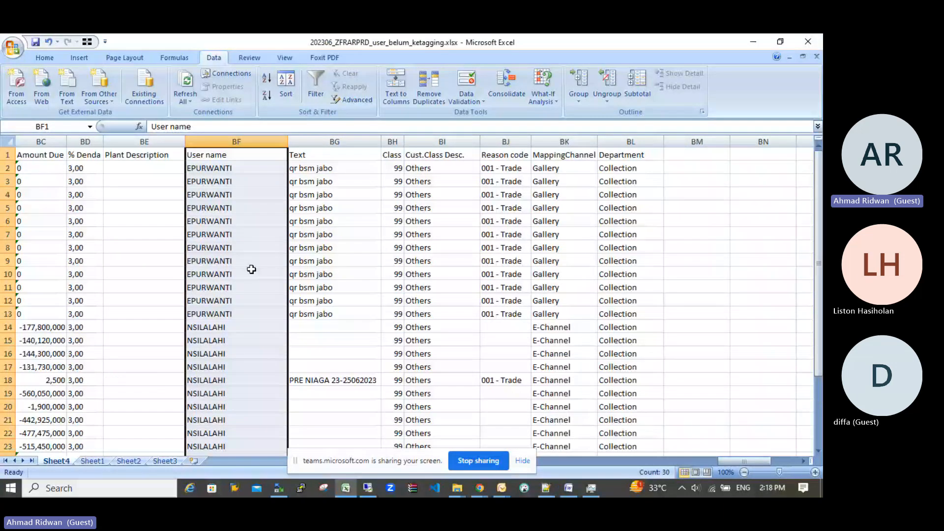
pyautogui.click(609, 366)
pyautogui.scroll(-1, 598, 344)
pyautogui.scroll(-3, 597, 344)
pyautogui.click(234, 317)
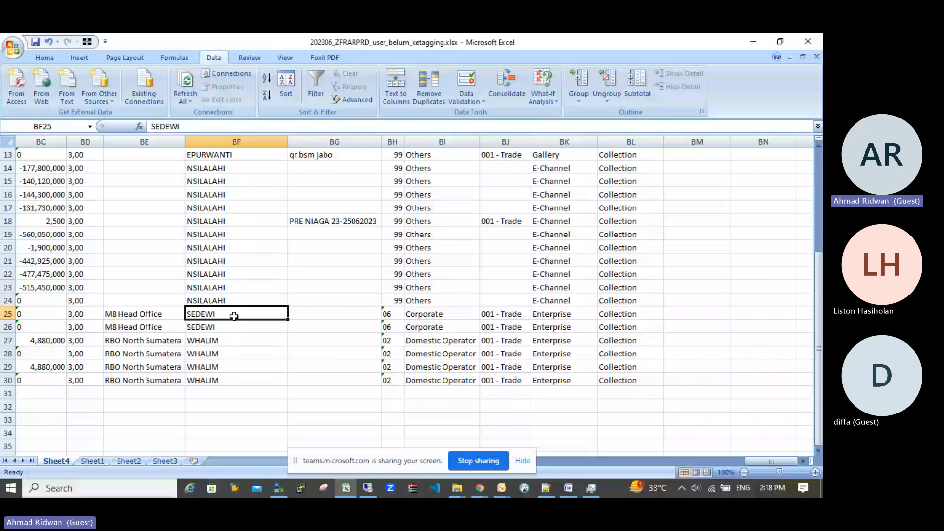
pyautogui.click(621, 315)
pyautogui.click(610, 352)
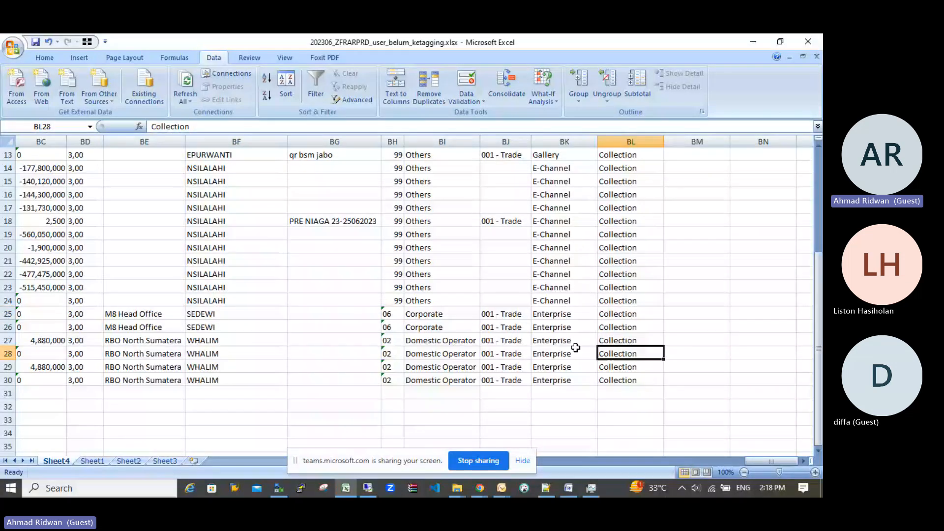
pyautogui.click(92, 461)
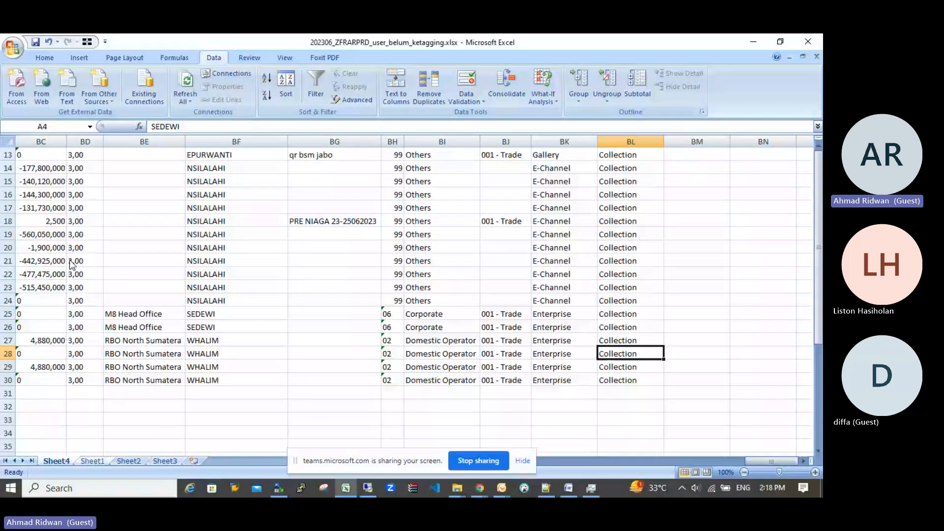
pyautogui.moveTo(485, 492)
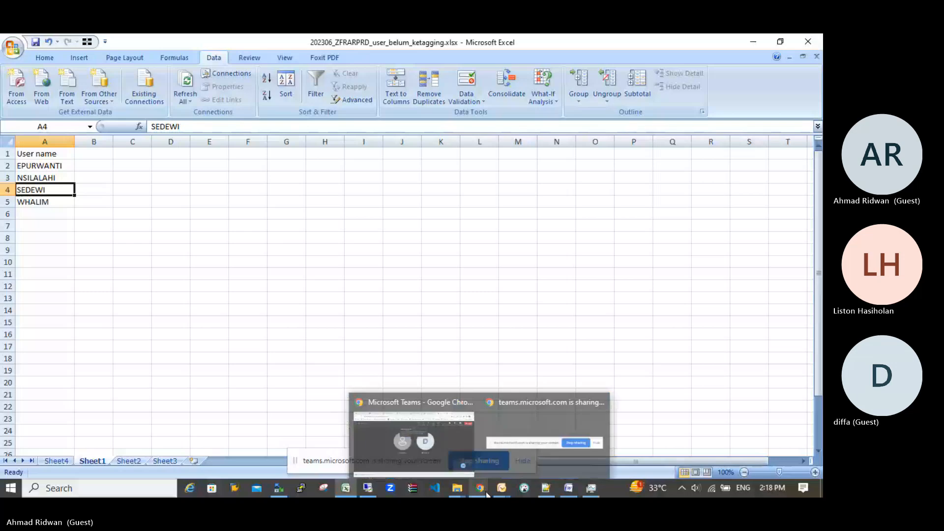
pyautogui.moveTo(457, 488)
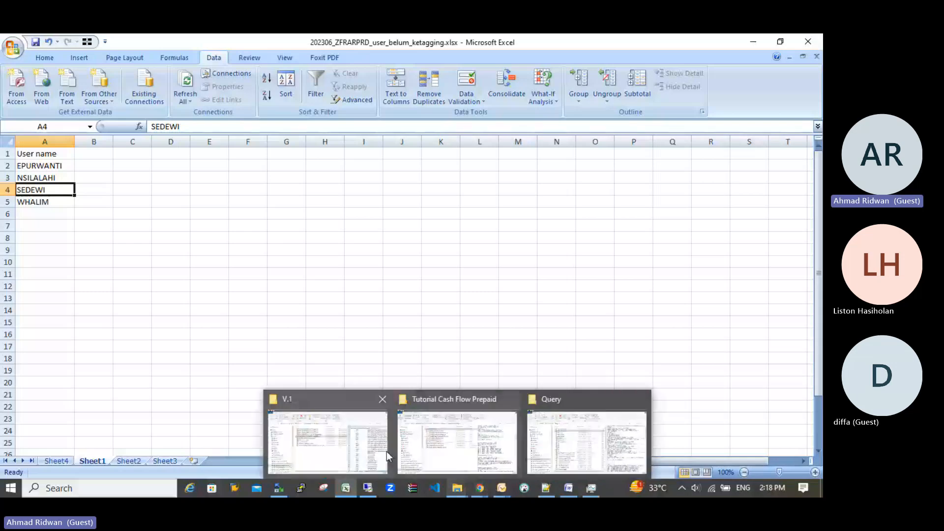
pyautogui.click(386, 452)
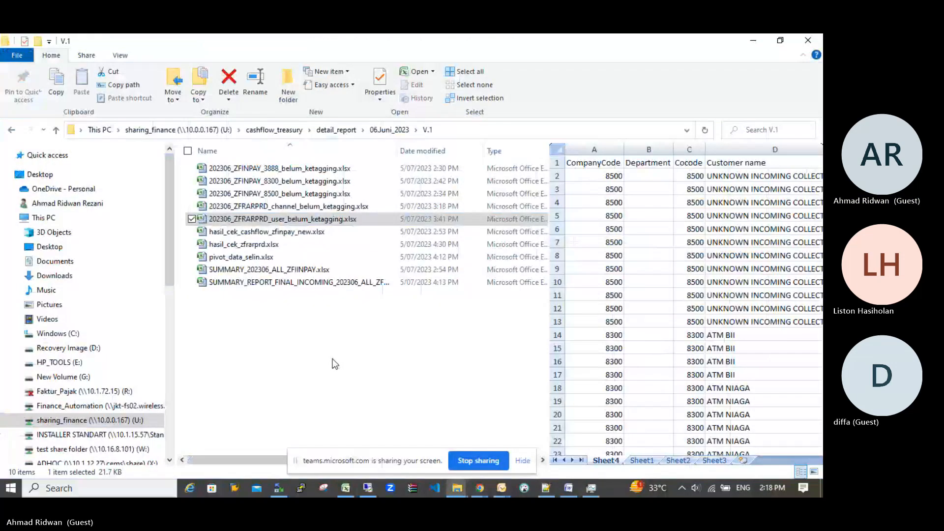
# Return to query cashflow.txt in Notepad++ and add two blank lines below call 2, spZFRARPRD_CekDataChannelMapping('202307').
pyautogui.hotkey('alt', 'Tab')
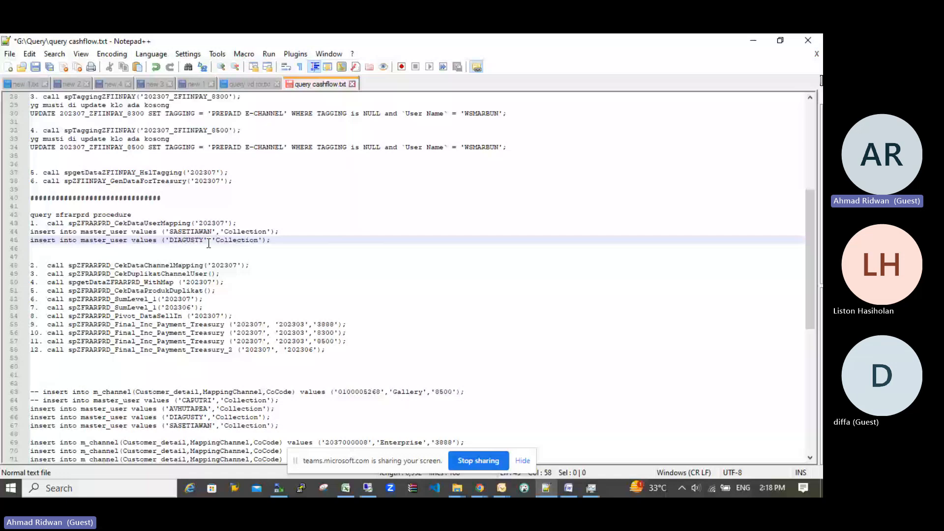
pyautogui.click(190, 239)
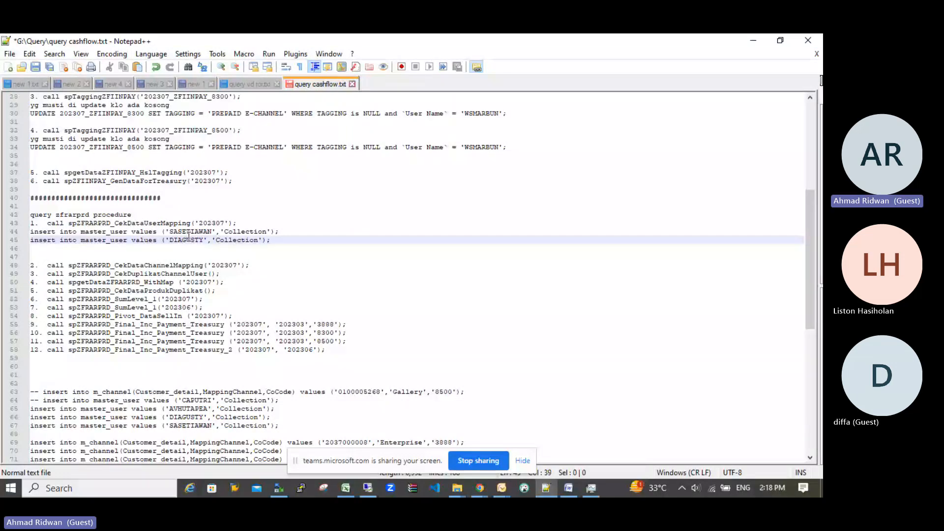
pyautogui.click(253, 265)
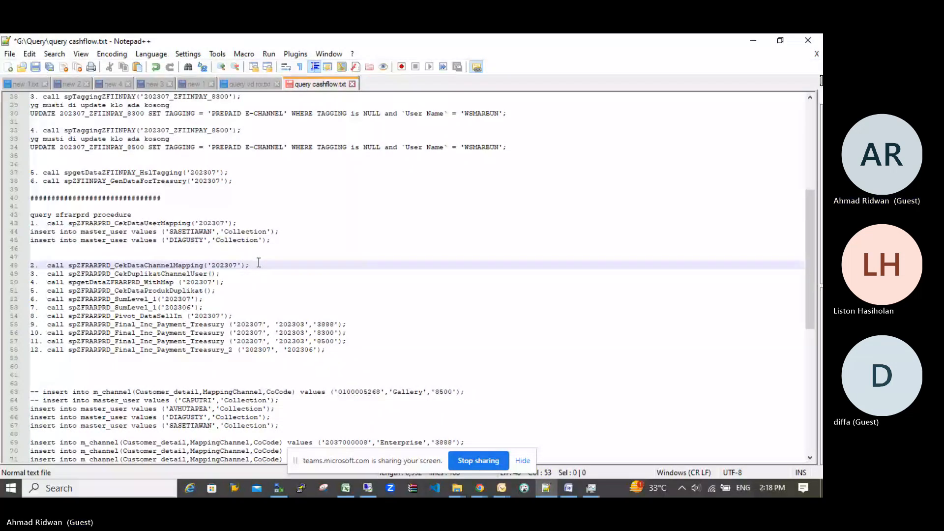
pyautogui.press('Return')
pyautogui.press('Return')
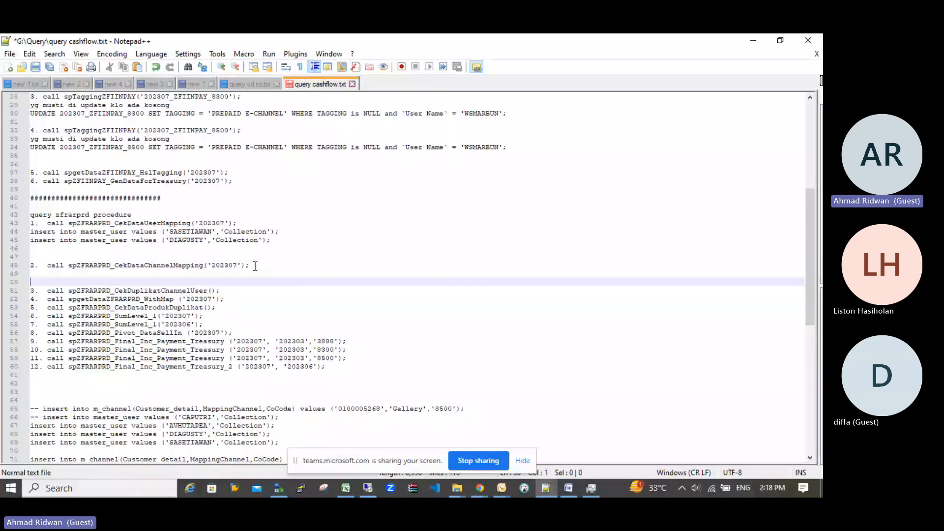
# Run call spZFRARPRD_CekDataChannelMapping('202307'); on db_recon_prepaid in the remote desktop, and go back to the m_channel insert statements in the notes.
pyautogui.hotkey('alt', 'Tab')
pyautogui.click(21, 88)
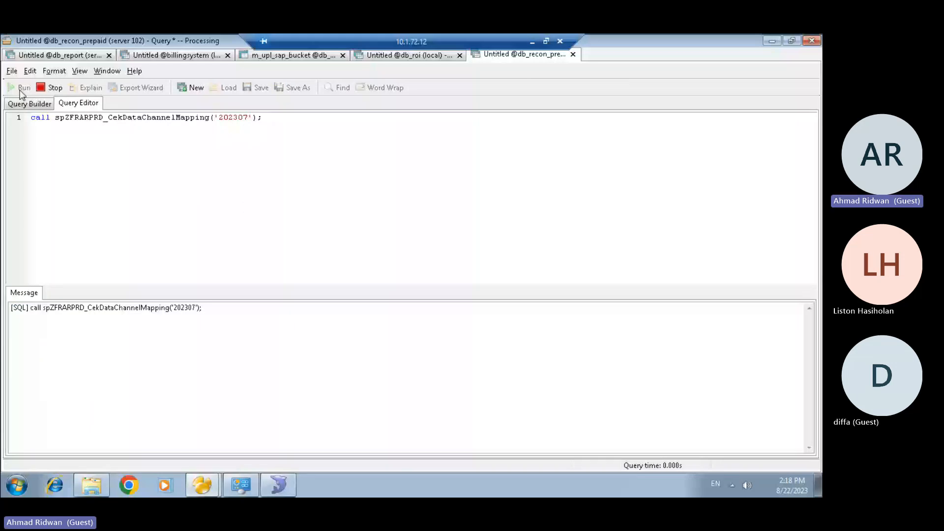
pyautogui.click(531, 41)
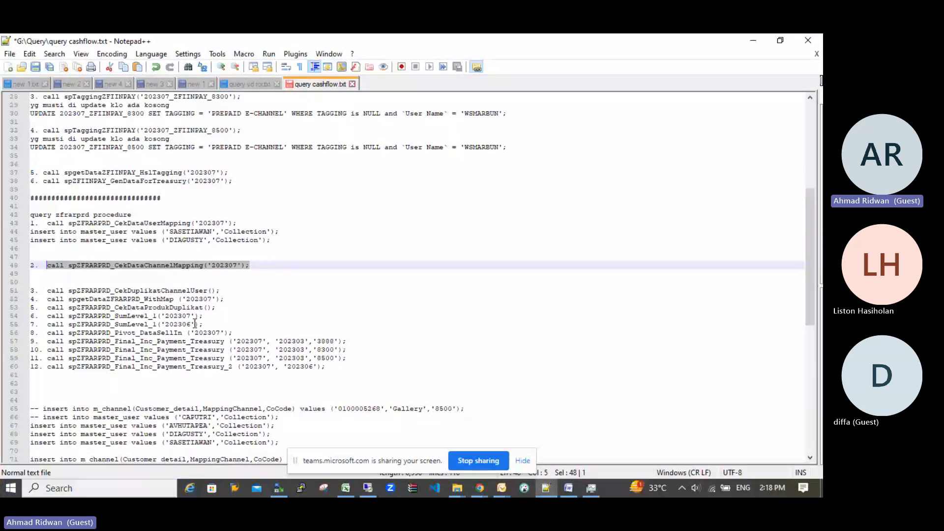
pyautogui.scroll(-2, 370, 358)
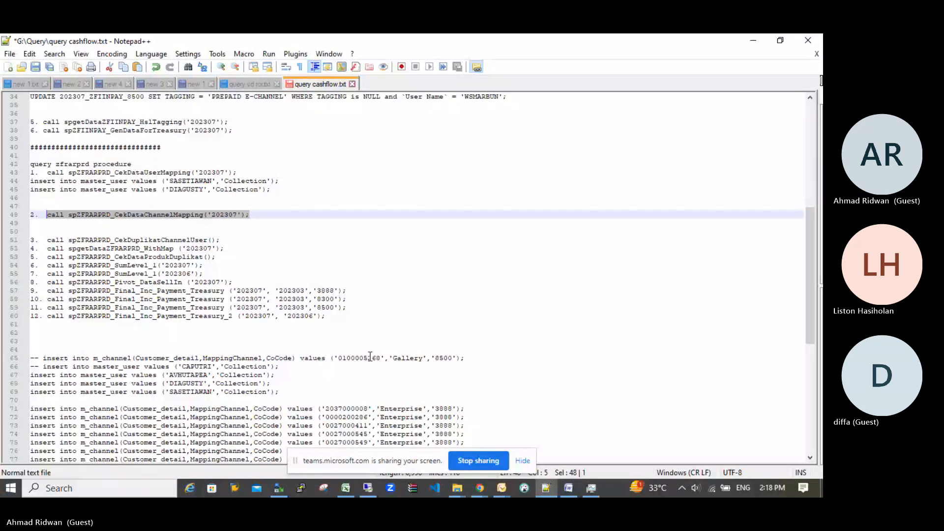
# Copy the commented-out m_channel insert statement for Gallery, 8500, without its comment dashes, onto the blank line below ZFRARPRD call 2.
pyautogui.moveTo(465, 357); pyautogui.dragTo(52, 364)
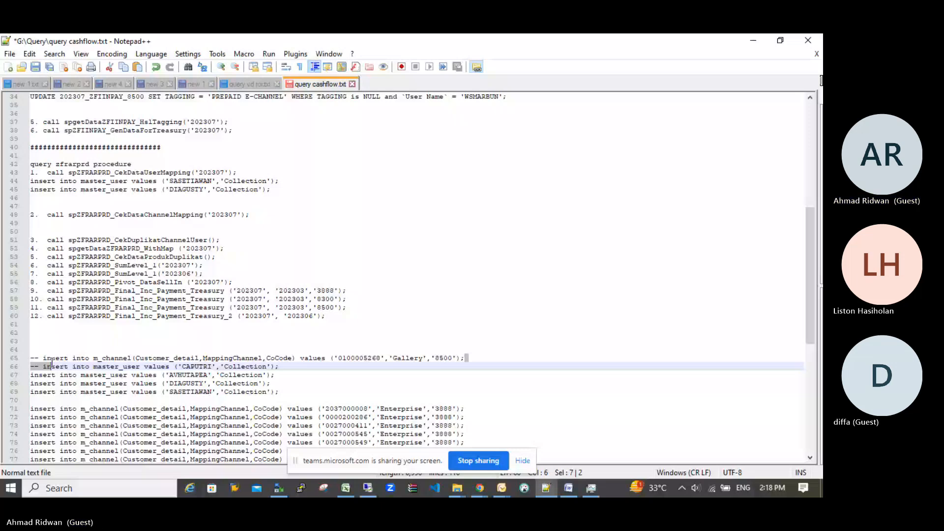
pyautogui.keyDown('shift'); pyautogui.click(43, 358); pyautogui.keyUp('shift')
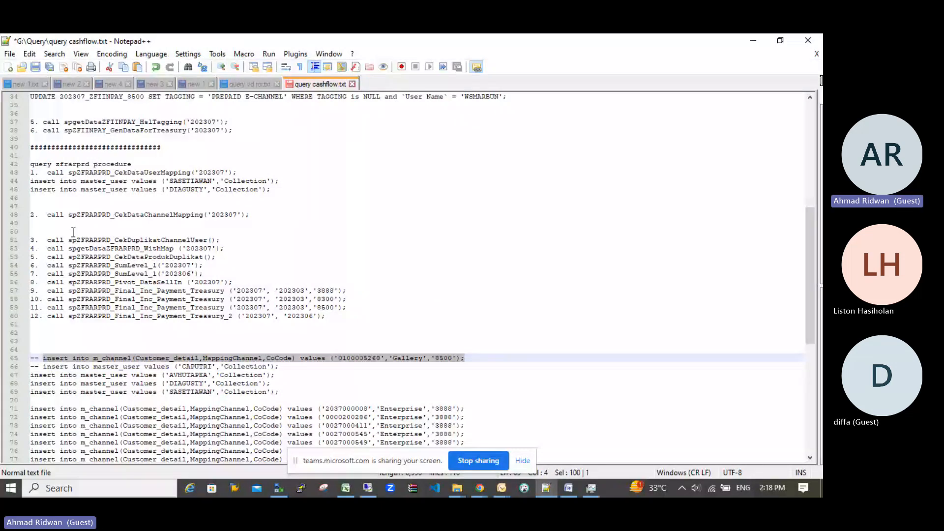
pyautogui.click(73, 224)
pyautogui.hotkey('ctrl', 'v')
# Examine the customer number, MappingChannel and CoCode values in the m_channel insert statements, and look at the channel mapping query in the remote desktop.
pyautogui.scroll(-10, 343, 389)
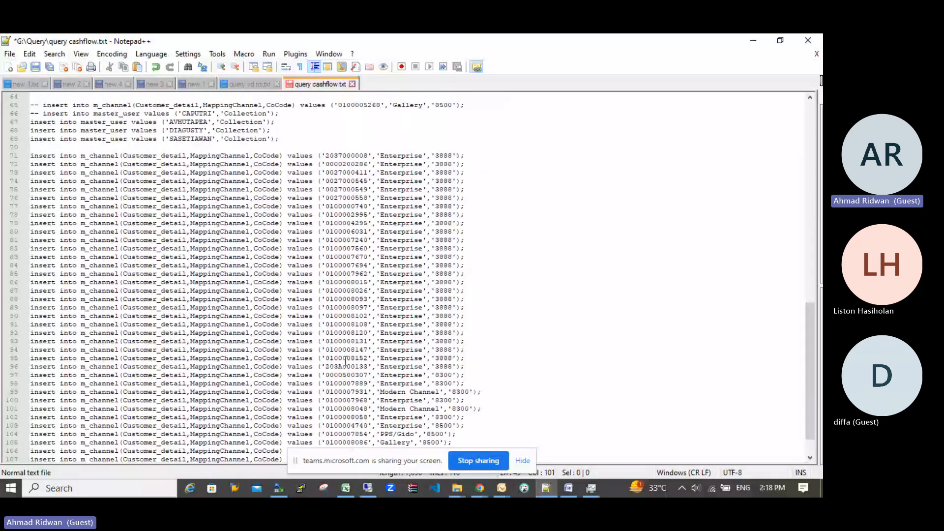
pyautogui.scroll(-2, 346, 361)
pyautogui.doubleClick(347, 408)
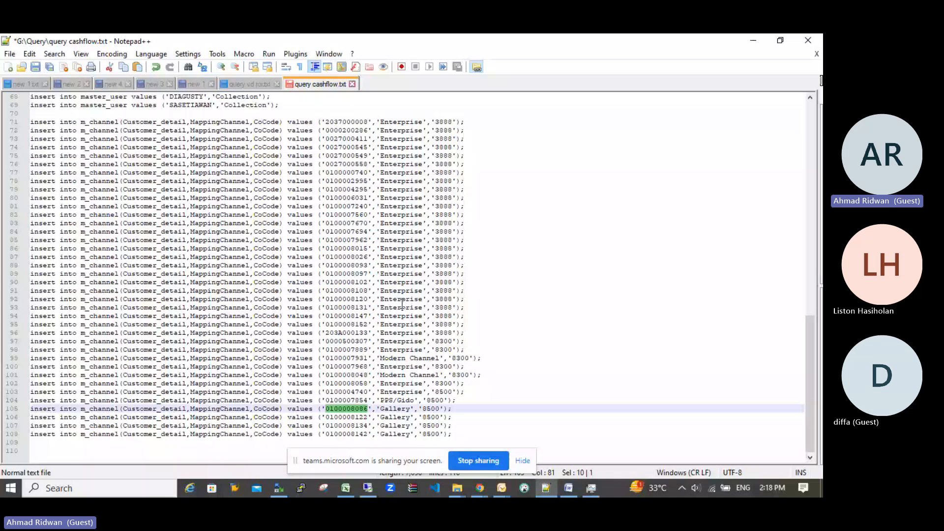
pyautogui.doubleClick(402, 300)
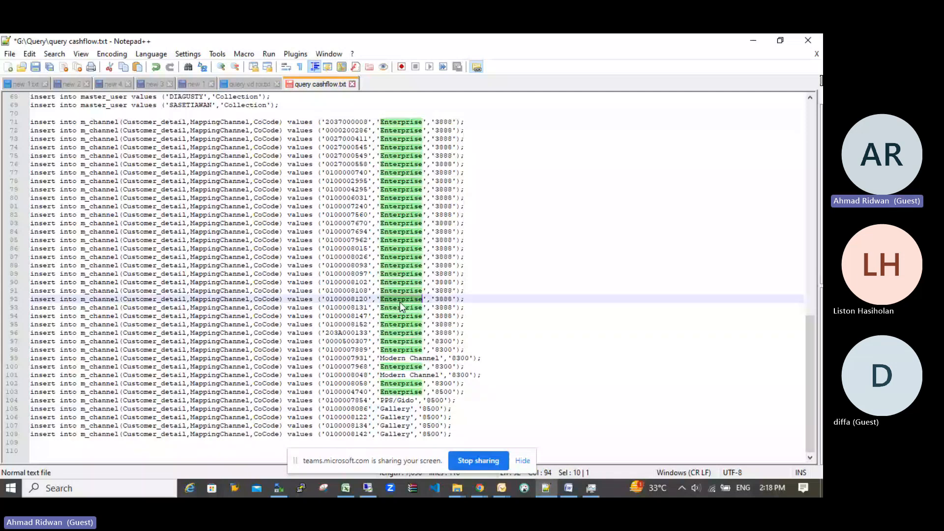
pyautogui.doubleClick(449, 292)
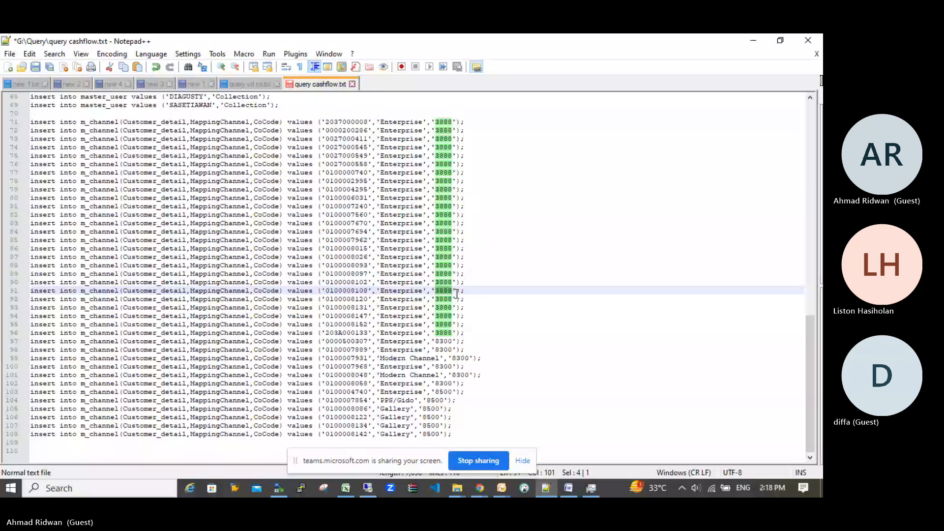
pyautogui.scroll(6, 374, 298)
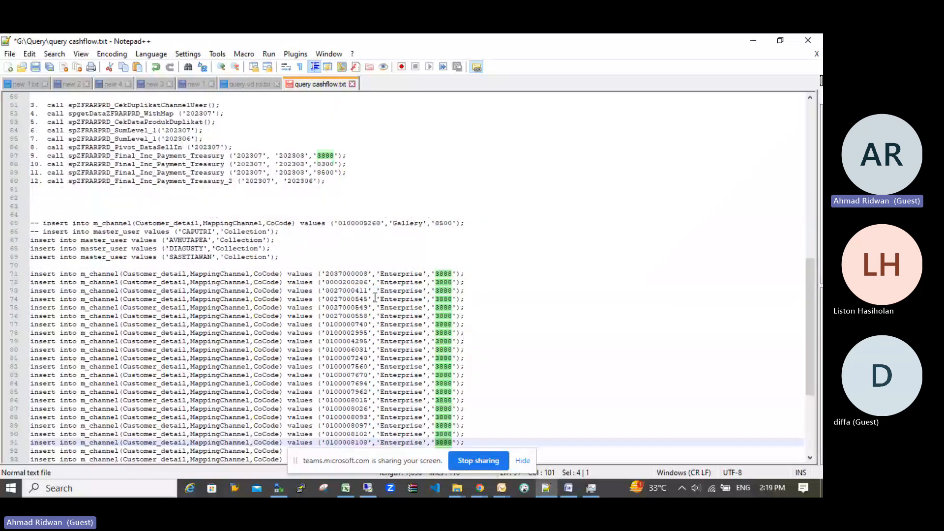
pyautogui.click(373, 488)
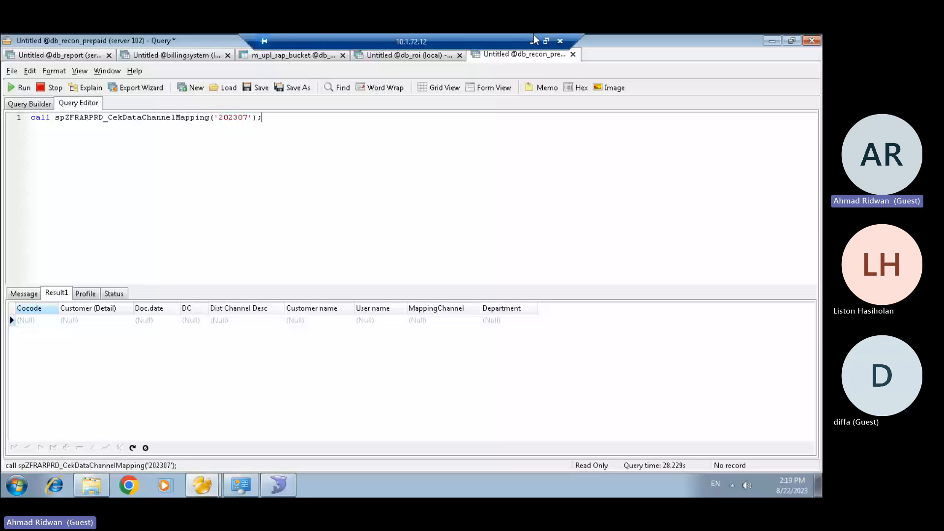
pyautogui.click(533, 40)
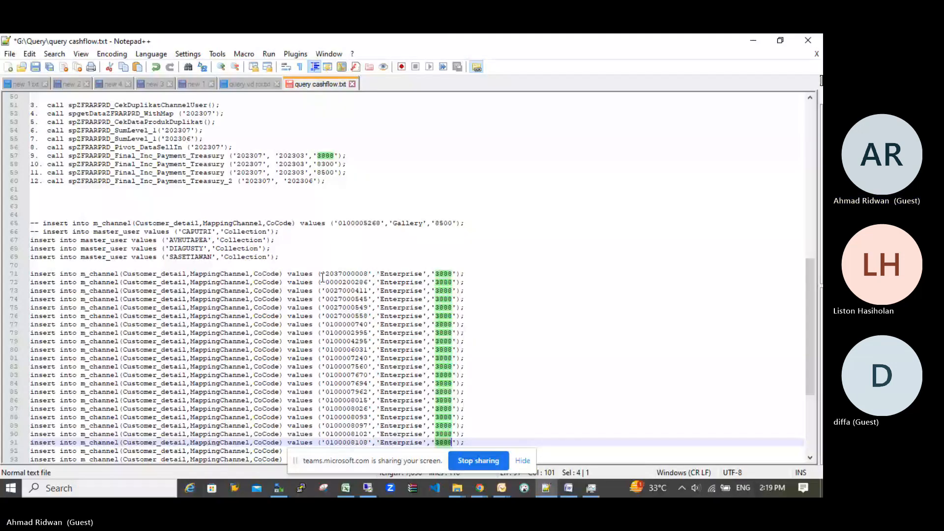
# Open 202307_ZFRARPRD_channel_belum_ketagging.xlsx from the V.1 folder inside 07.Juli2023 under detail_report.
pyautogui.click(345, 487)
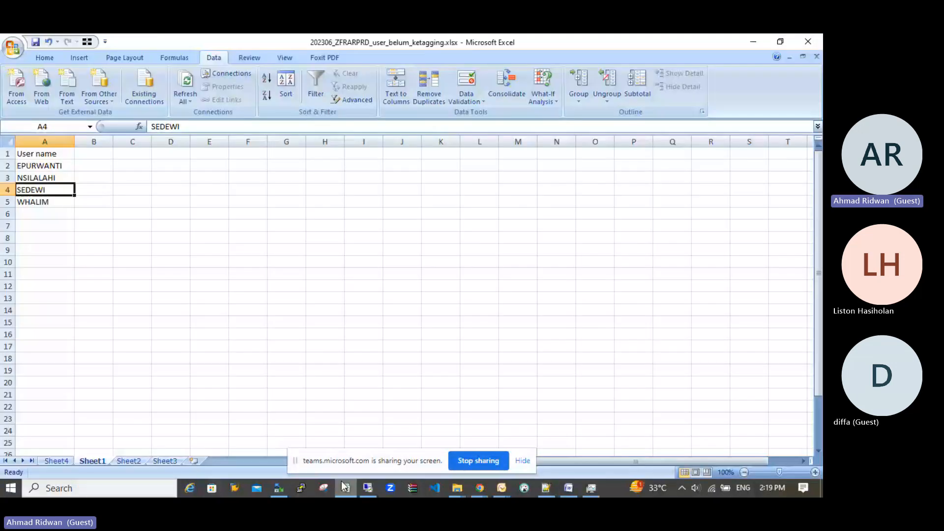
pyautogui.moveTo(457, 487)
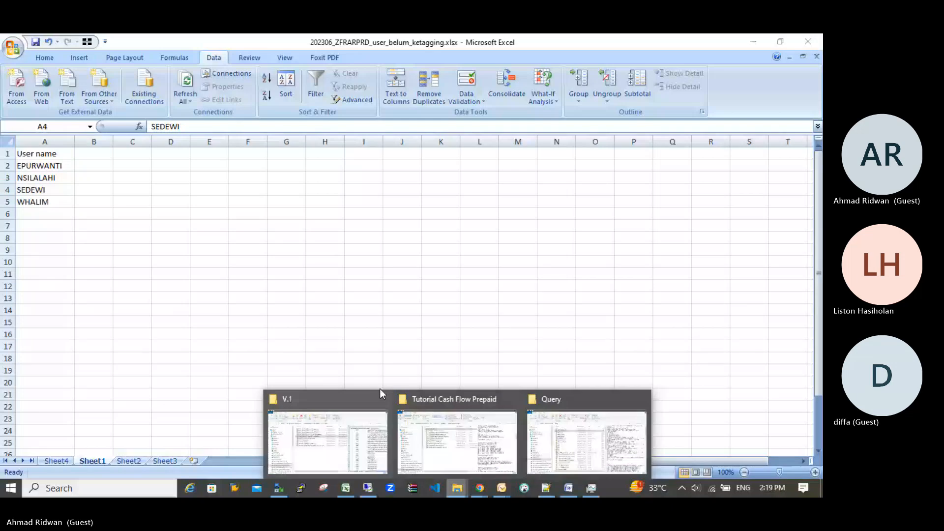
pyautogui.click(379, 394)
pyautogui.click(336, 129)
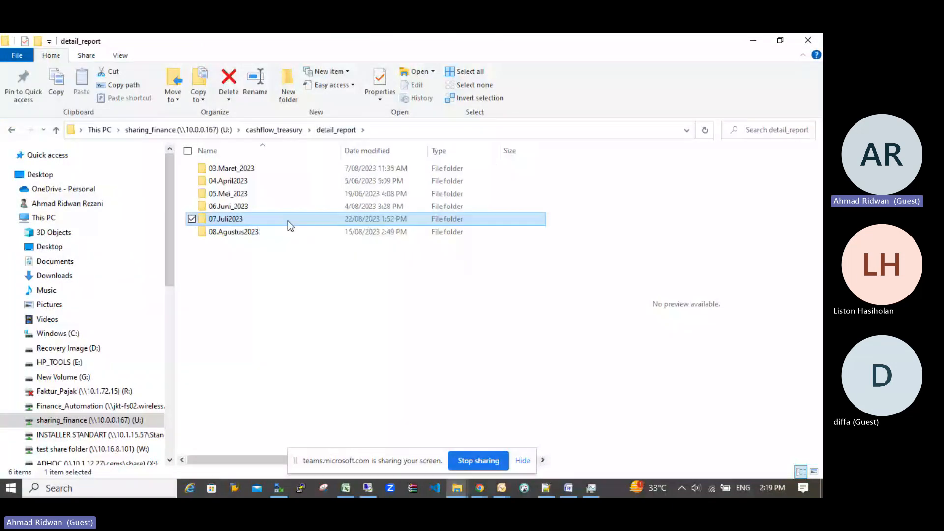
pyautogui.doubleClick(287, 220)
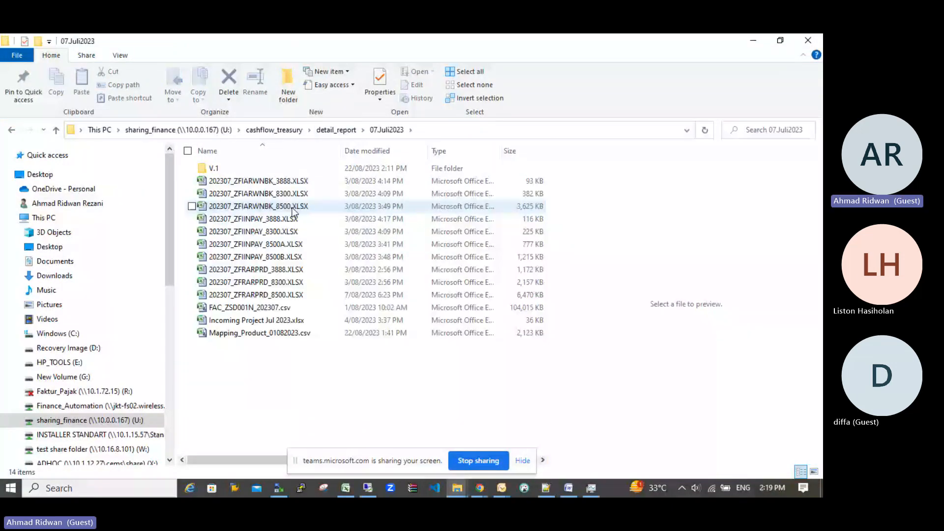
pyautogui.doubleClick(295, 167)
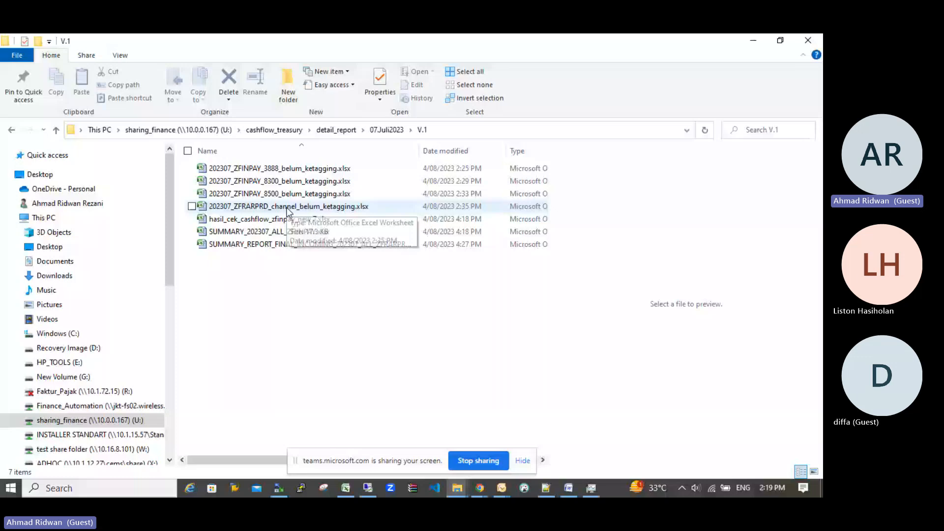
pyautogui.click(288, 210)
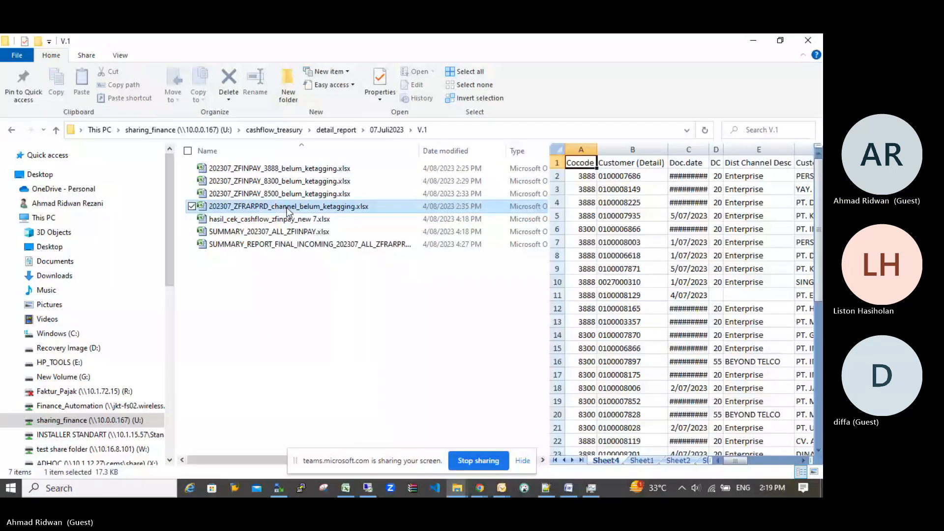
pyautogui.doubleClick(288, 212)
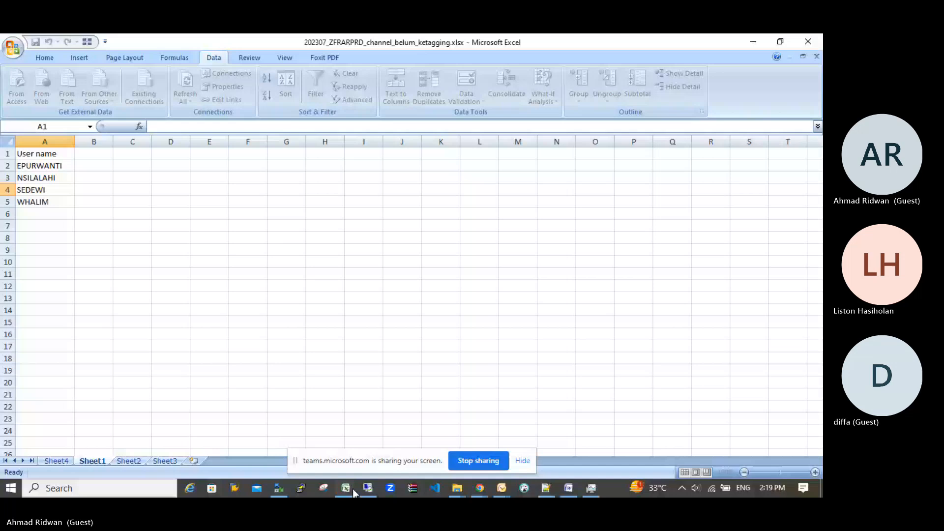
# Close the June workbook 202306_ZFRARPRD_user_belum_ketagging.xlsx and bring up the July channel workbook.
pyautogui.click(352, 488)
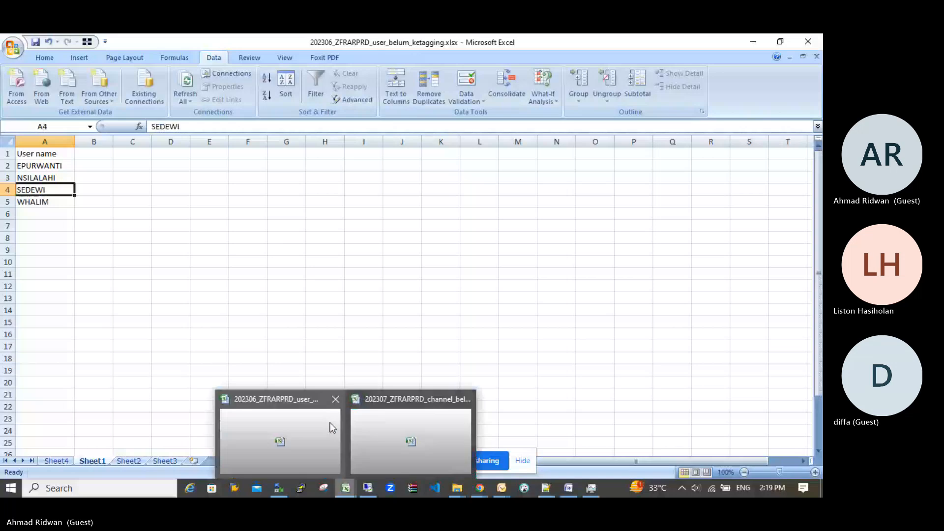
pyautogui.click(306, 425)
pyautogui.click(287, 285)
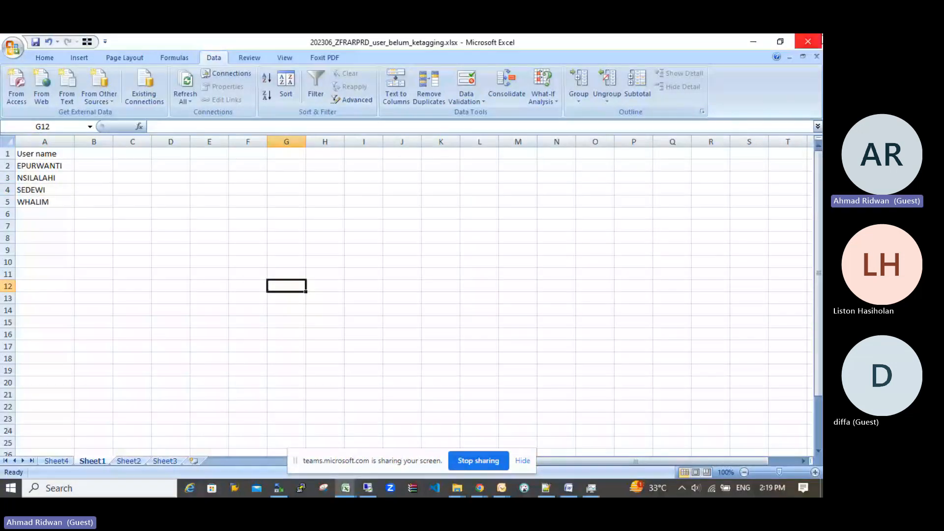
pyautogui.click(821, 39)
pyautogui.click(420, 289)
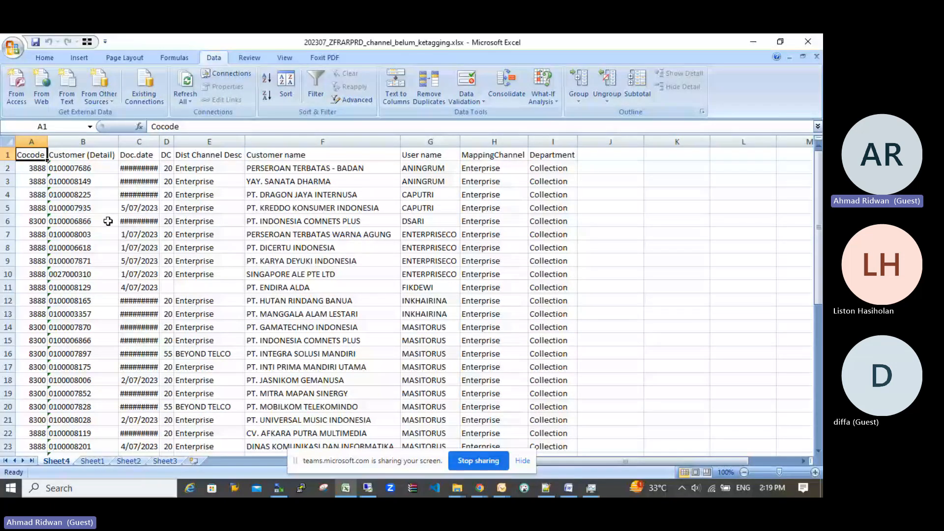
# Create a PivotTable on a new worksheet from the full Sheet4 data range A1:I44.
pyautogui.click(76, 165)
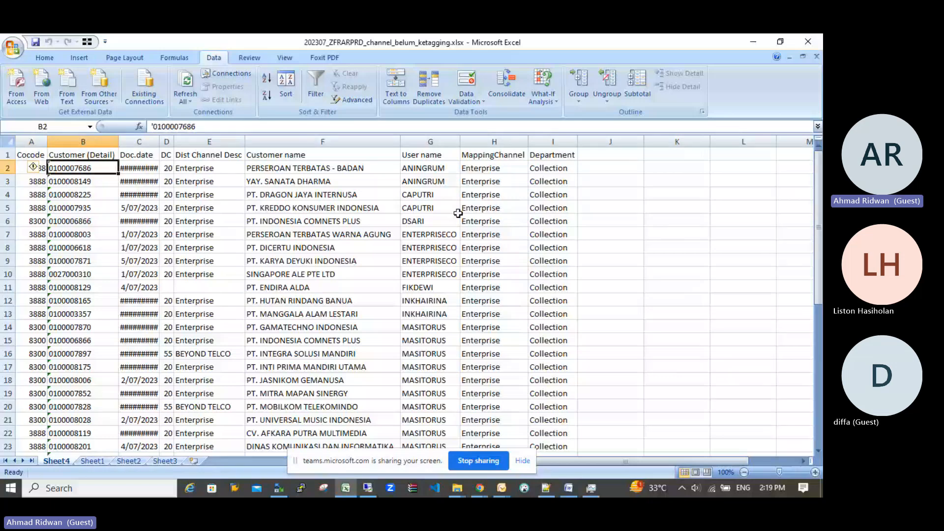
pyautogui.hotkey('ctrl', 'Down')
pyautogui.press('Left')
pyautogui.hotkey('ctrl', 'Up')
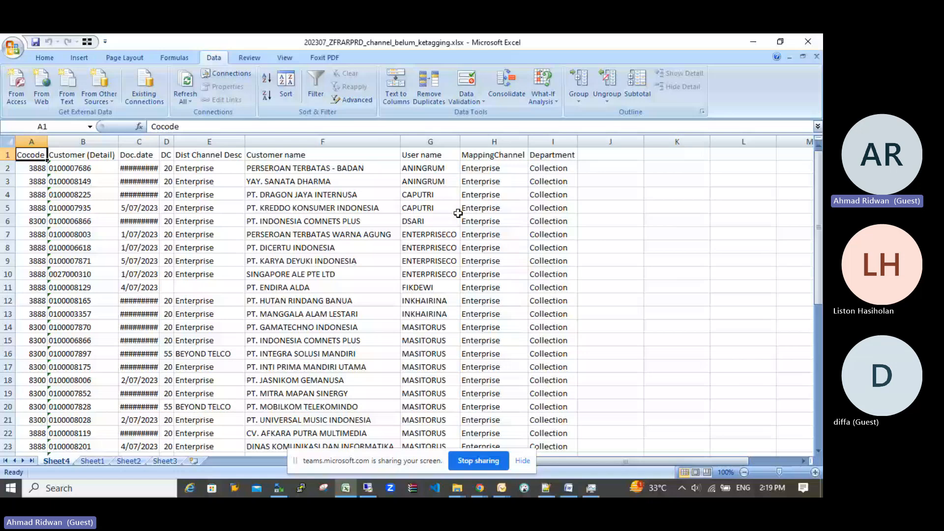
pyautogui.hotkey('ctrl', 'shift', 'Right')
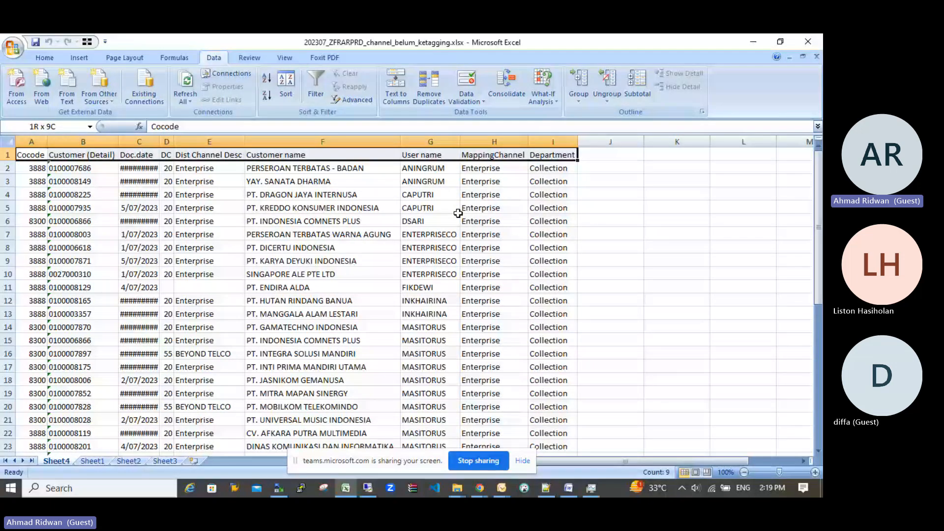
pyautogui.hotkey('ctrl', 'shift', 'Down')
pyautogui.hotkey('alt', 'n')
pyautogui.press('v')
pyautogui.press('t')
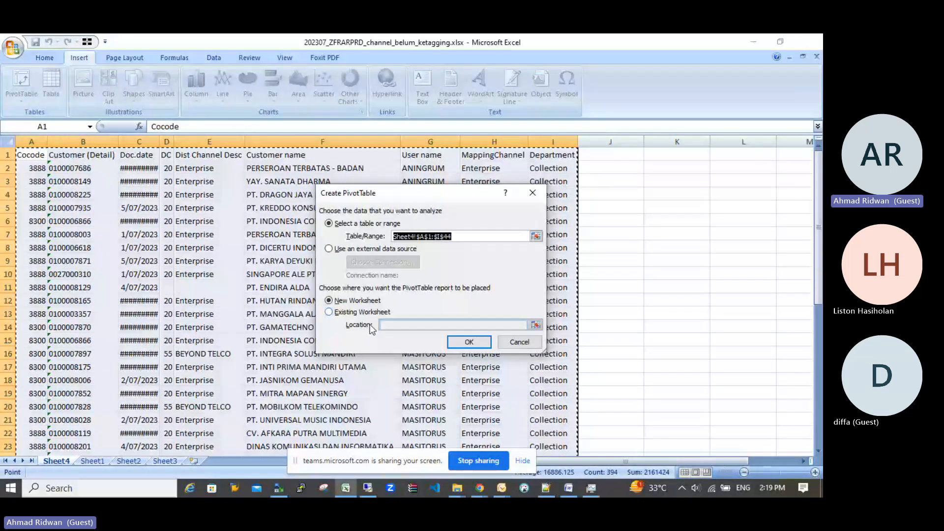
pyautogui.click(460, 341)
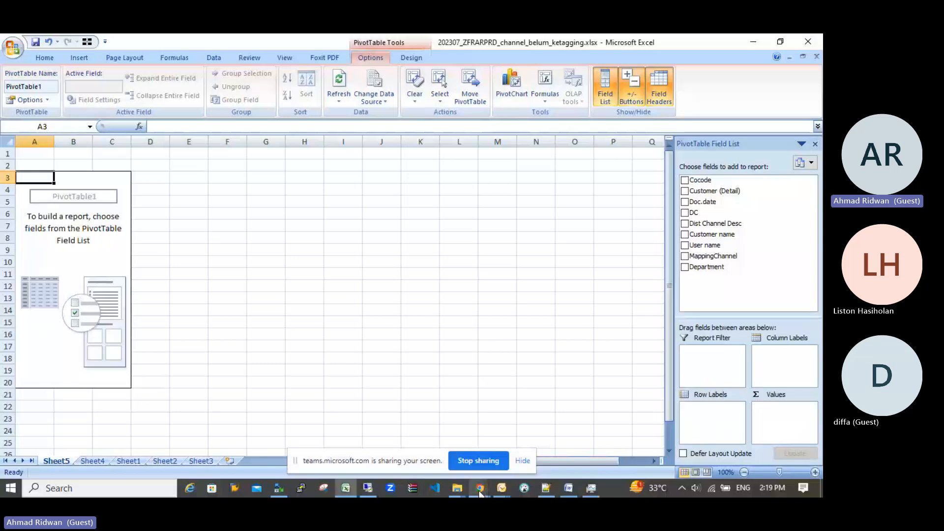
# Check the m_channel inserts and Sheet4 columns, and add Customer (Detail), MappingChannel and Cocode as the PivotTable's row labels on Sheet5.
pyautogui.click(544, 493)
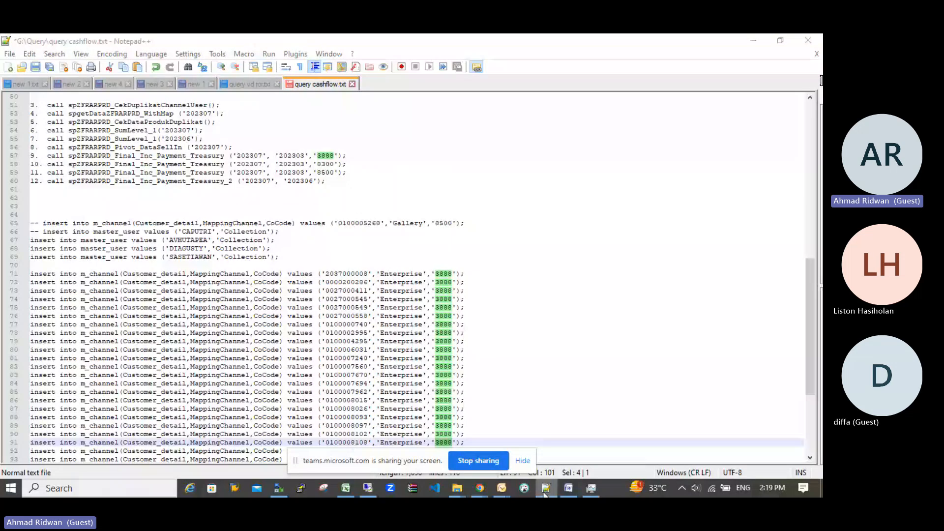
pyautogui.hotkey('alt', 'Tab')
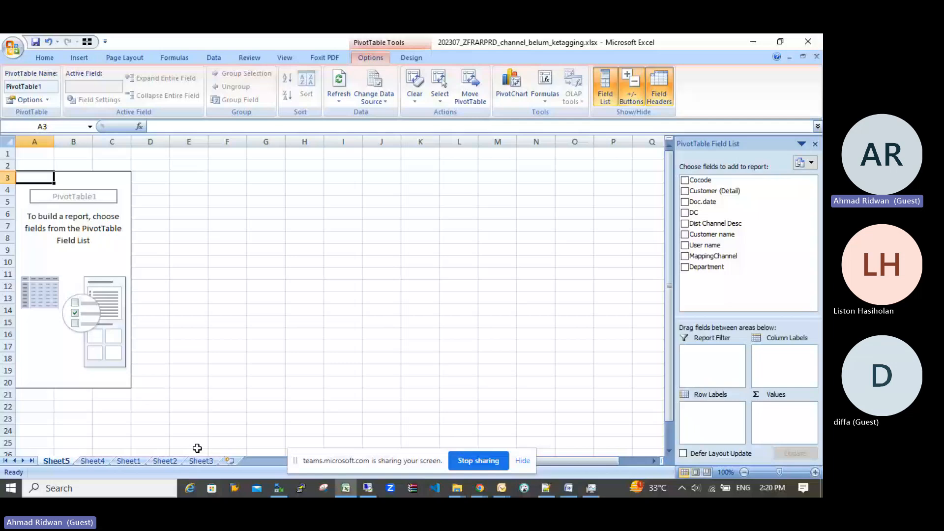
pyautogui.click(93, 460)
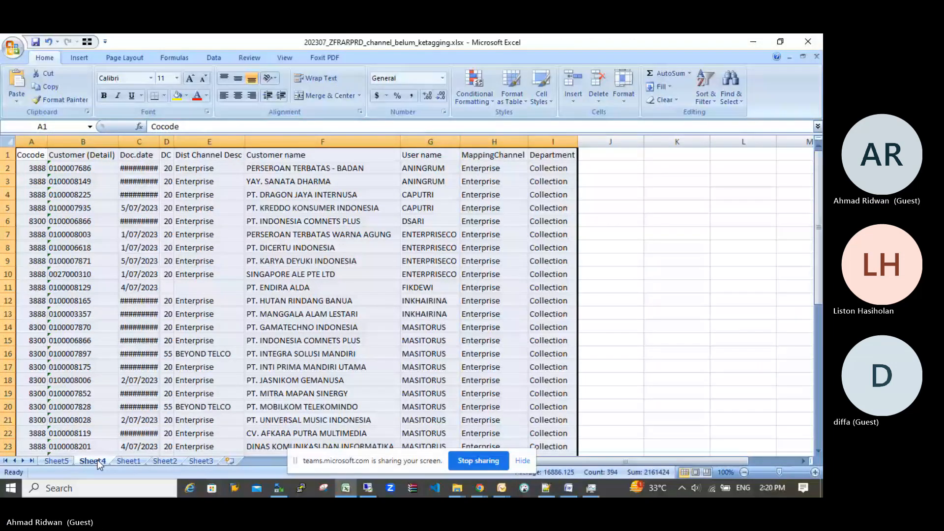
pyautogui.click(63, 462)
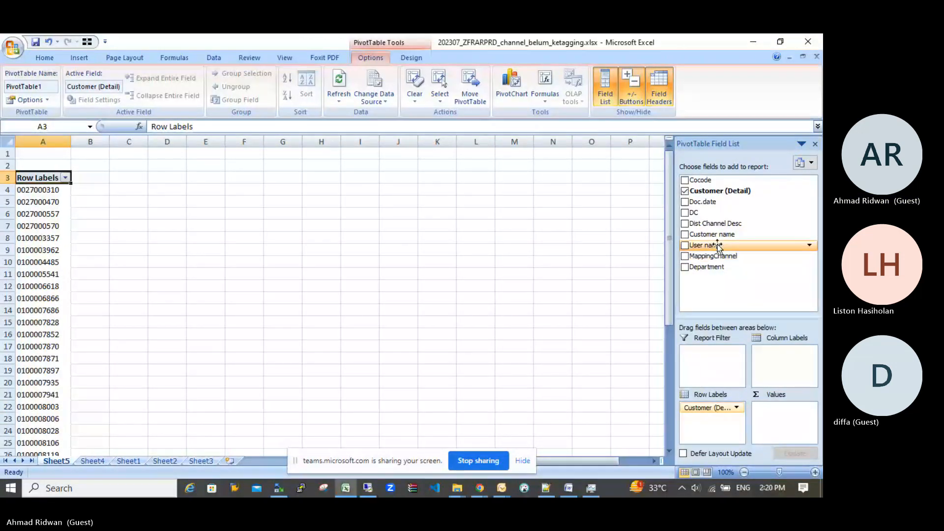
pyautogui.moveTo(713, 256); pyautogui.dragTo(716, 269)
pyautogui.moveTo(727, 419); pyautogui.dragTo(726, 419)
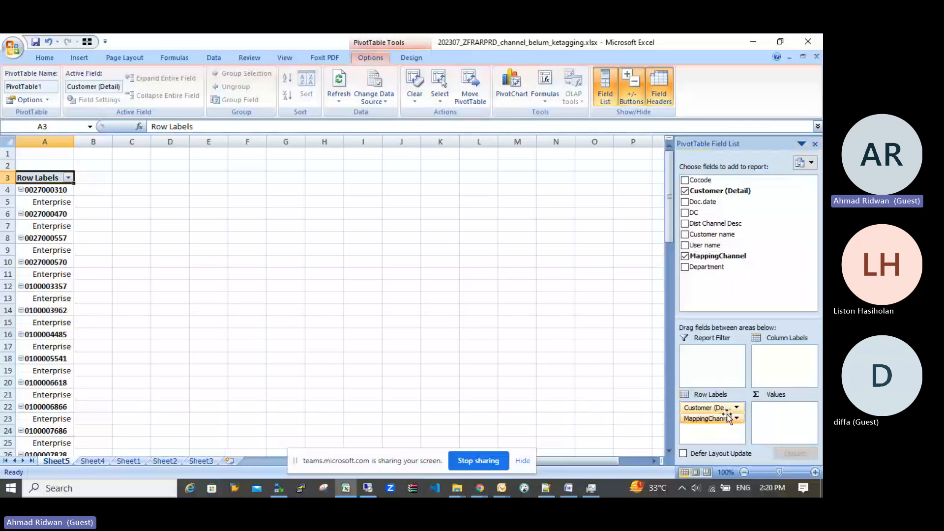
pyautogui.click(704, 181)
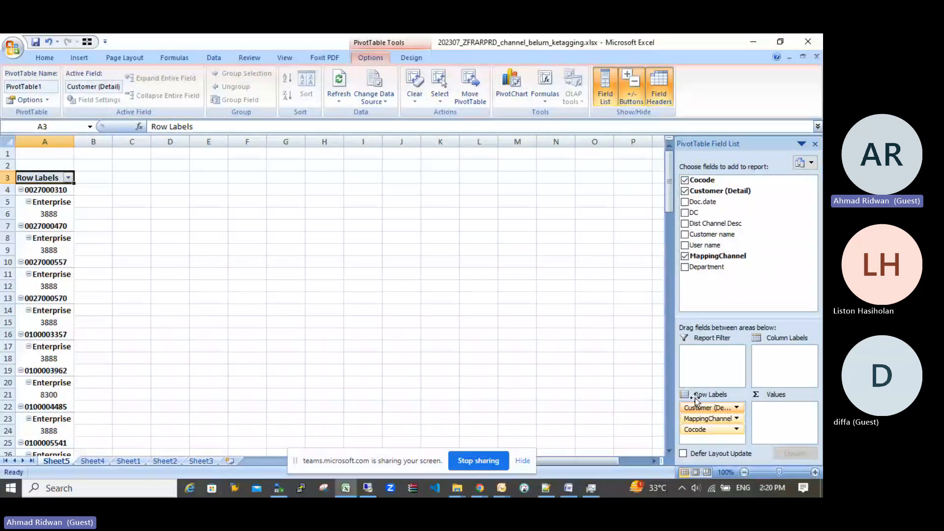
# Show the PivotTable in tabular form, widen the Customer (Detail) column and narrow the Cocode column.
pyautogui.click(412, 58)
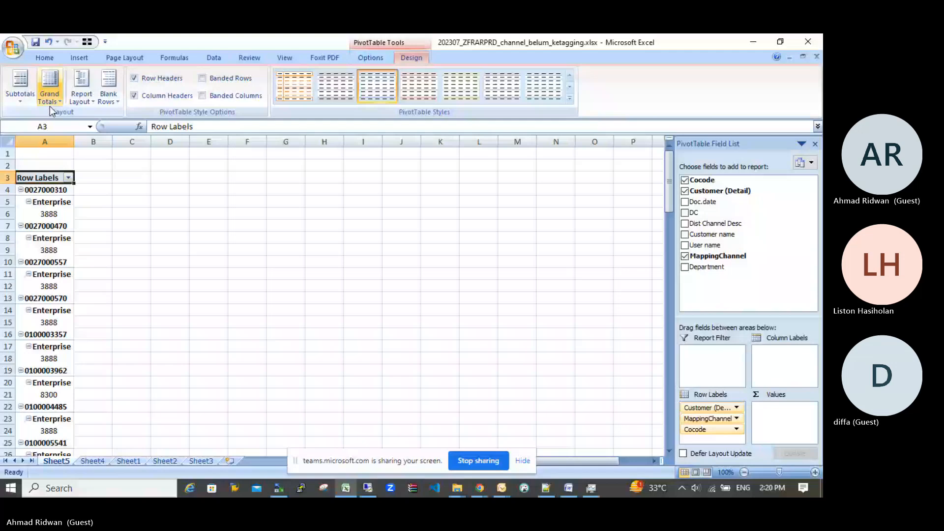
pyautogui.click(82, 100)
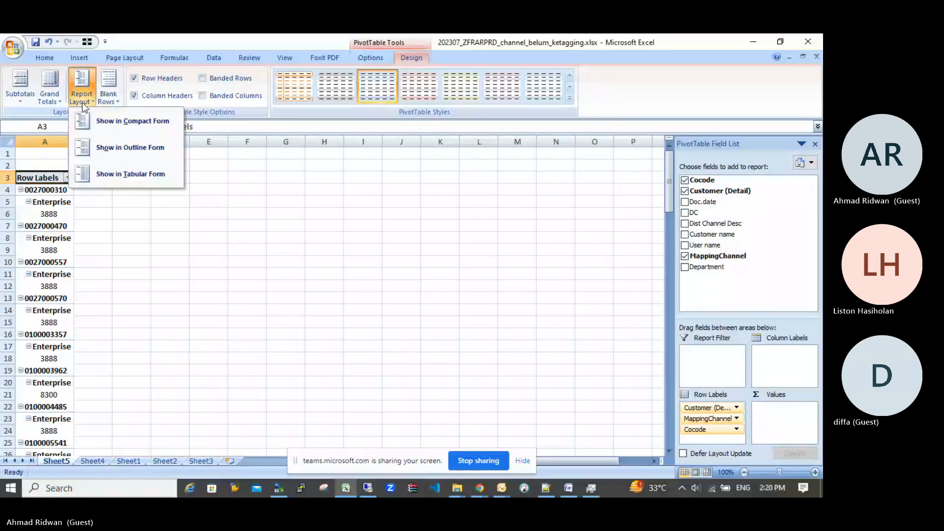
pyautogui.click(131, 174)
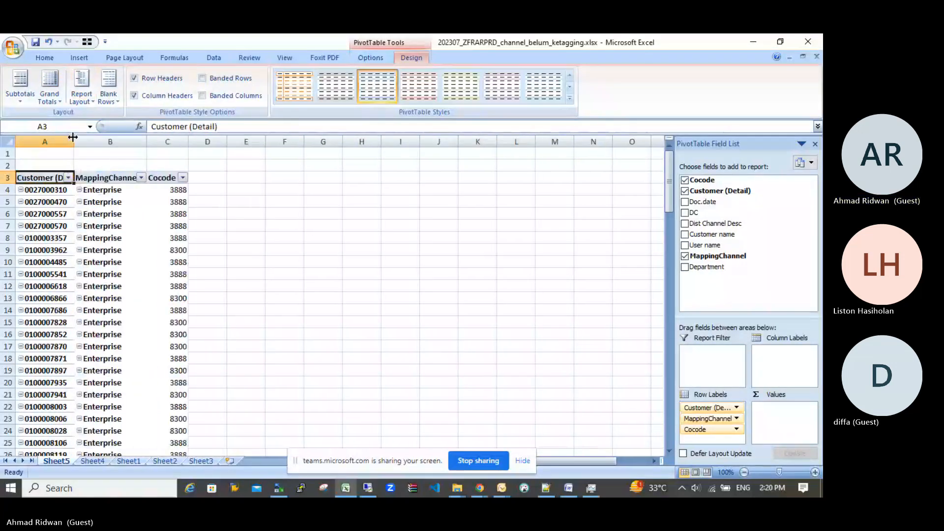
pyautogui.moveTo(73, 138); pyautogui.dragTo(110, 138)
pyautogui.click(227, 149)
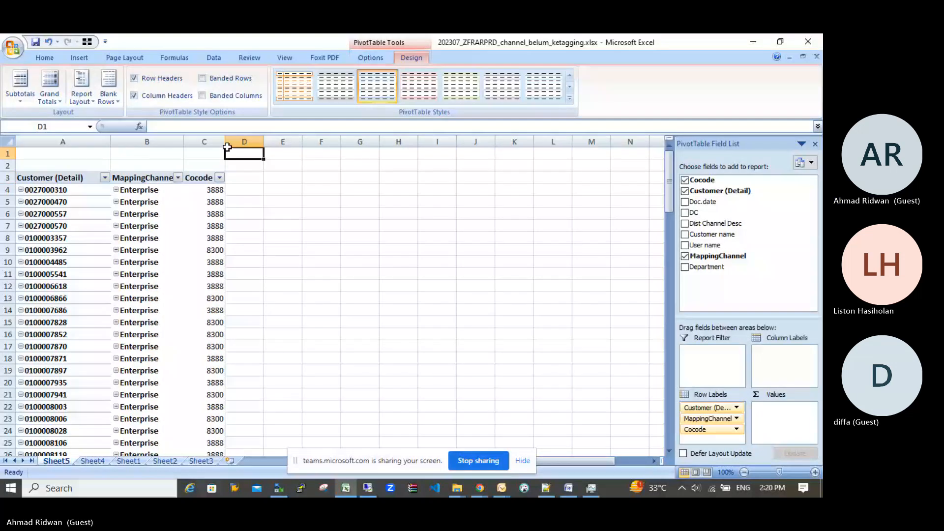
pyautogui.moveTo(227, 144); pyautogui.dragTo(210, 145)
pyautogui.scroll(-1, 207, 263)
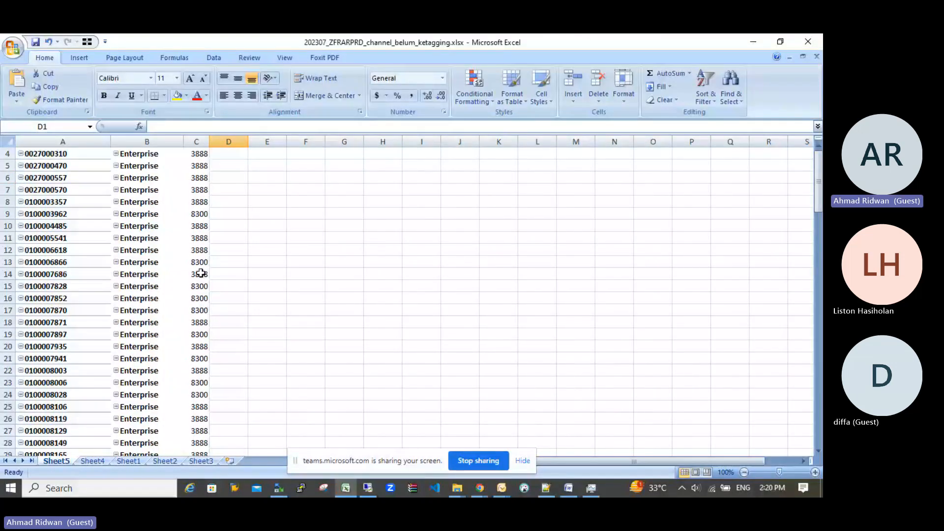
# Compare the PivotTable's customer, channel and cocode rows on Sheet5 with the values in the Notepad++ m_channel insert statements.
pyautogui.scroll(-6, 207, 266)
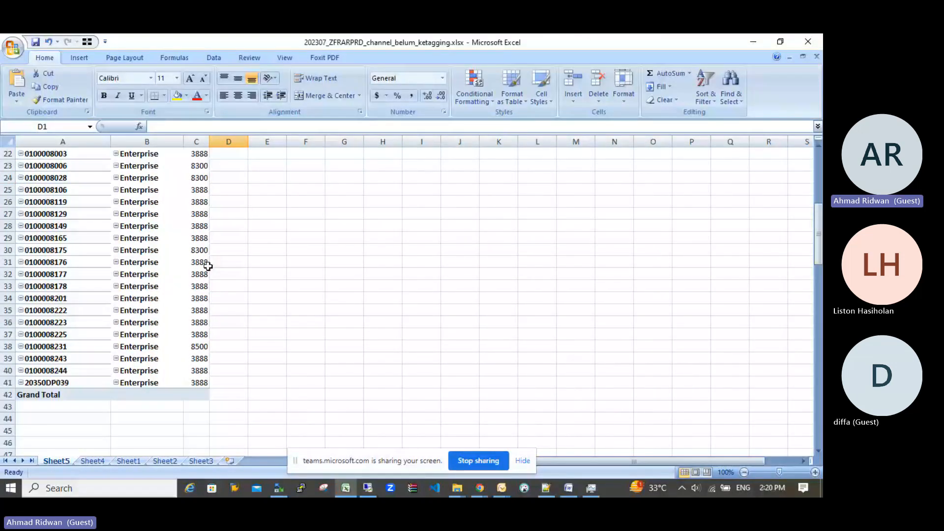
pyautogui.scroll(3, 208, 265)
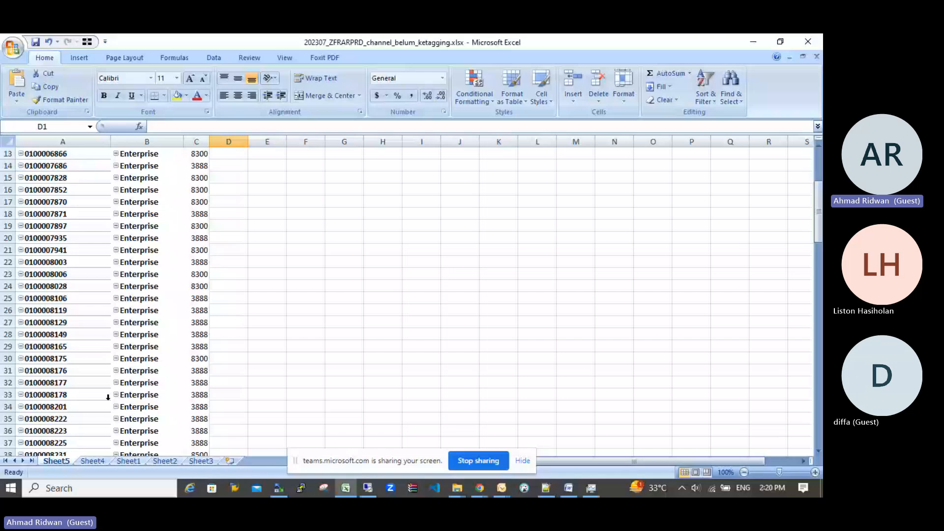
pyautogui.hotkey('alt', 'Tab')
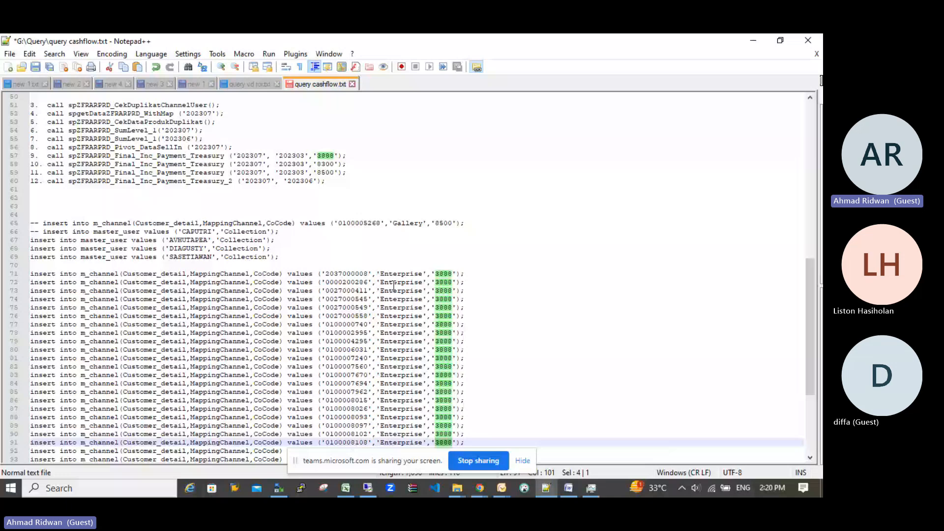
pyautogui.click(187, 274)
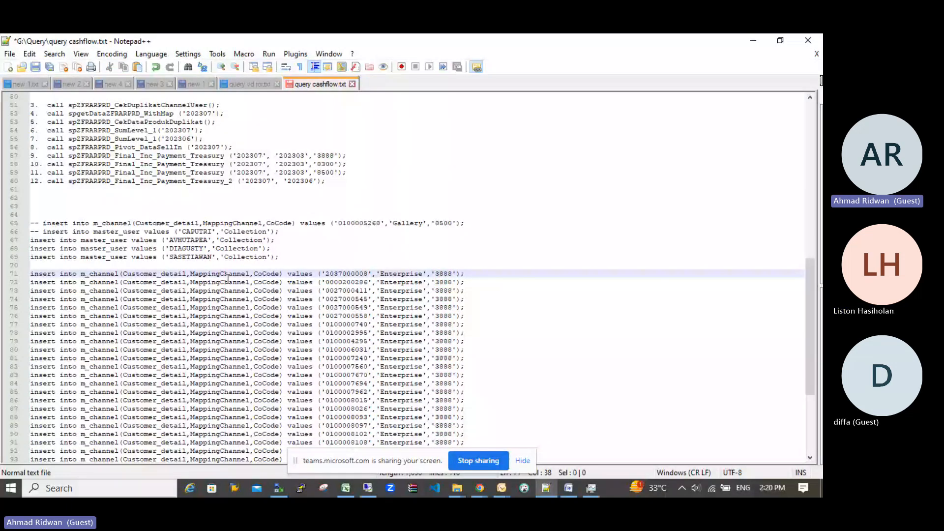
pyautogui.doubleClick(339, 273)
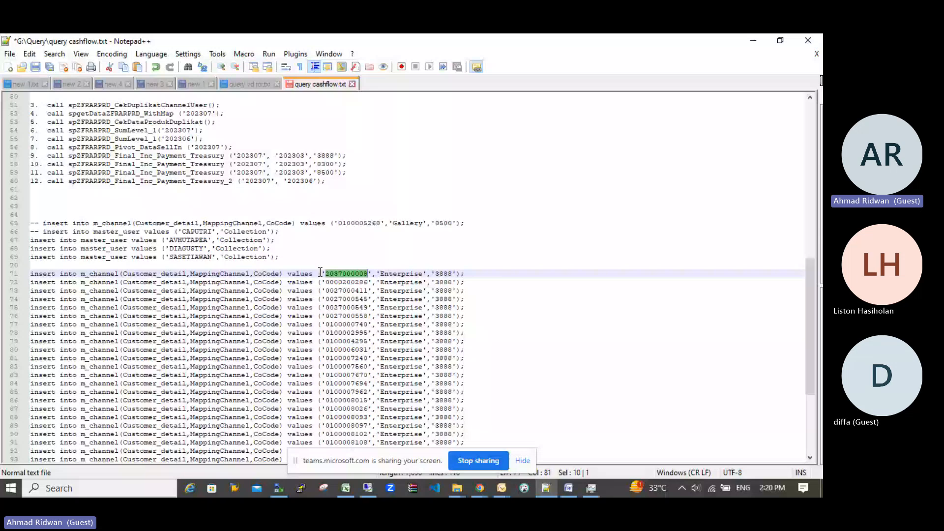
pyautogui.hotkey('alt', 'Tab')
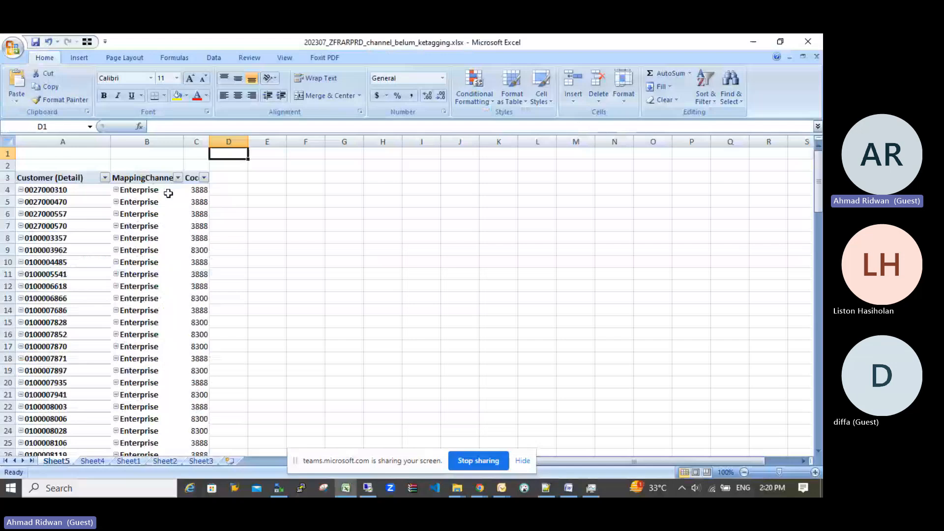
pyautogui.click(549, 493)
pyautogui.doubleClick(442, 274)
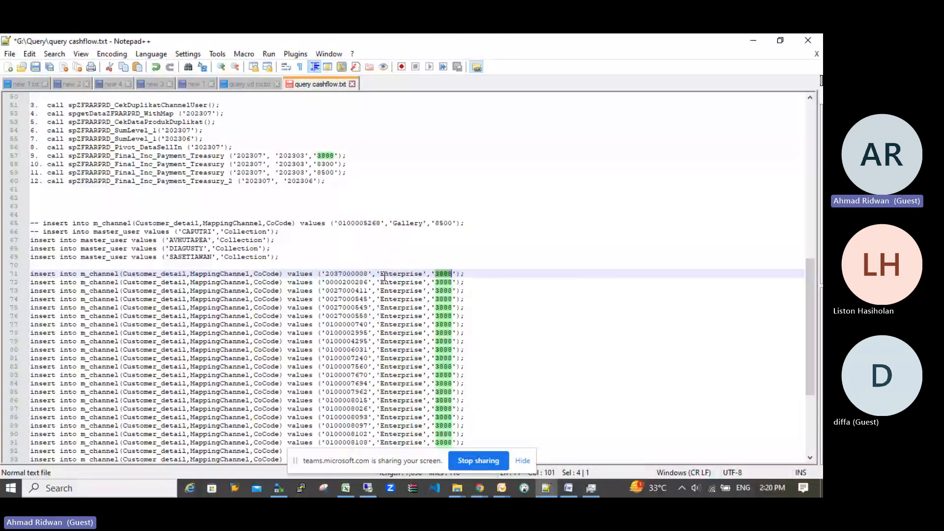
pyautogui.doubleClick(357, 273)
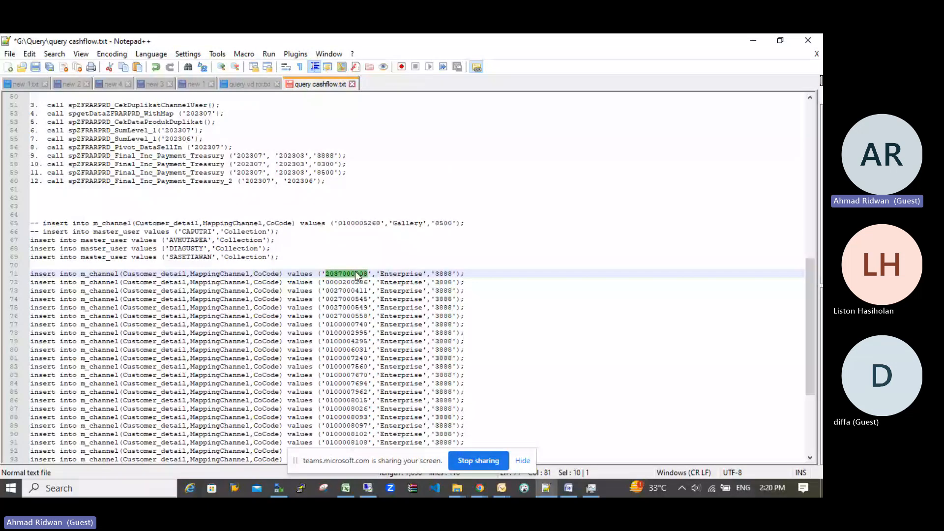
pyautogui.hotkey('alt', 'Tab')
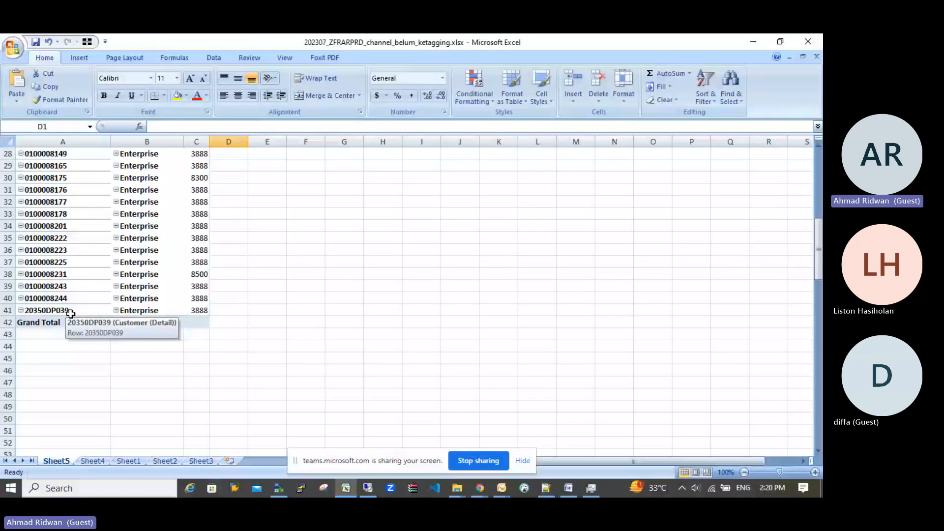
pyautogui.scroll(9, 51, 374)
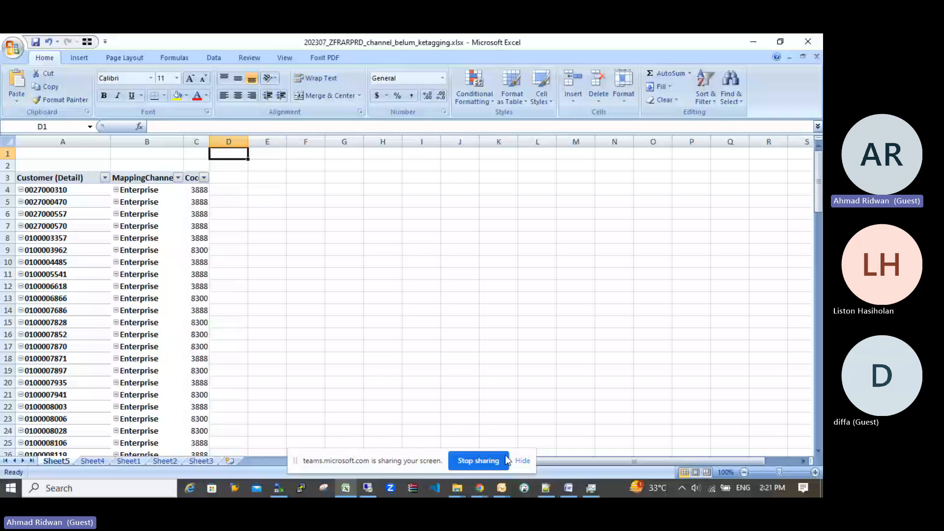
pyautogui.click(546, 488)
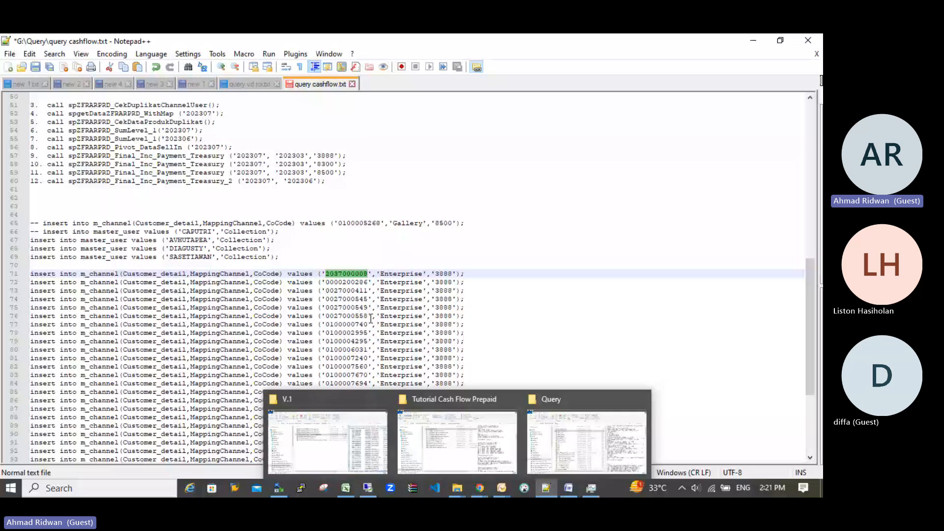
# Copy procedure 3, call spZFRARPRD_CekDuplikatChannelUser();, from the query cashflow notes into the db_recon_prepaid query editor and run it.
pyautogui.click(370, 310)
pyautogui.scroll(-6, 370, 312)
pyautogui.scroll(10, 371, 312)
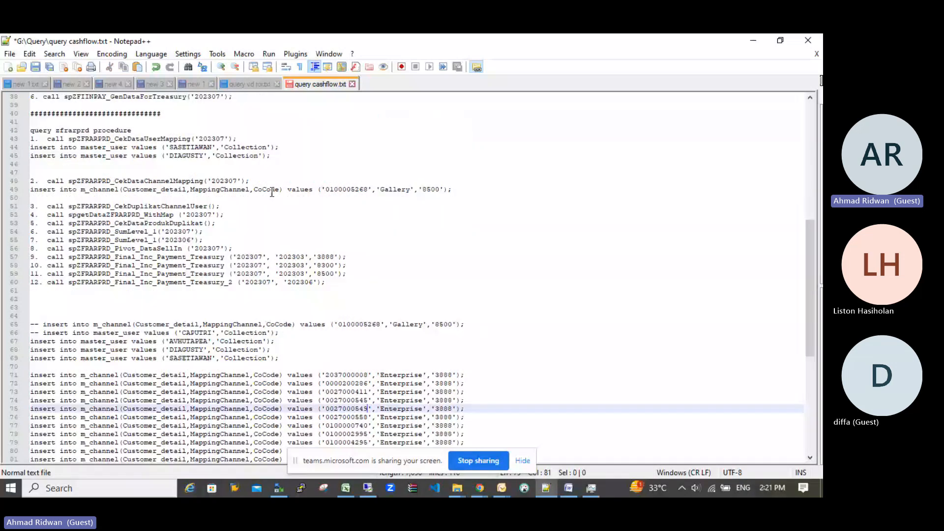
pyautogui.click(272, 191)
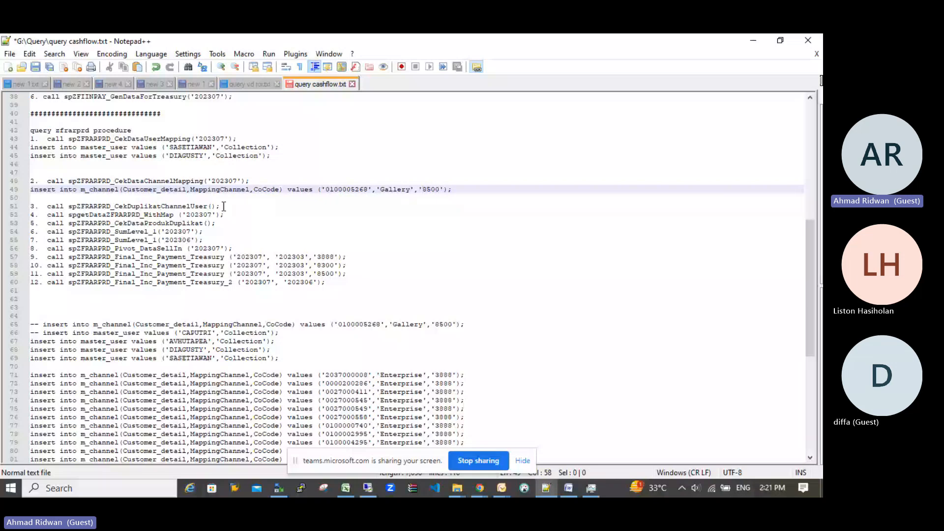
pyautogui.moveTo(224, 207); pyautogui.dragTo(47, 207)
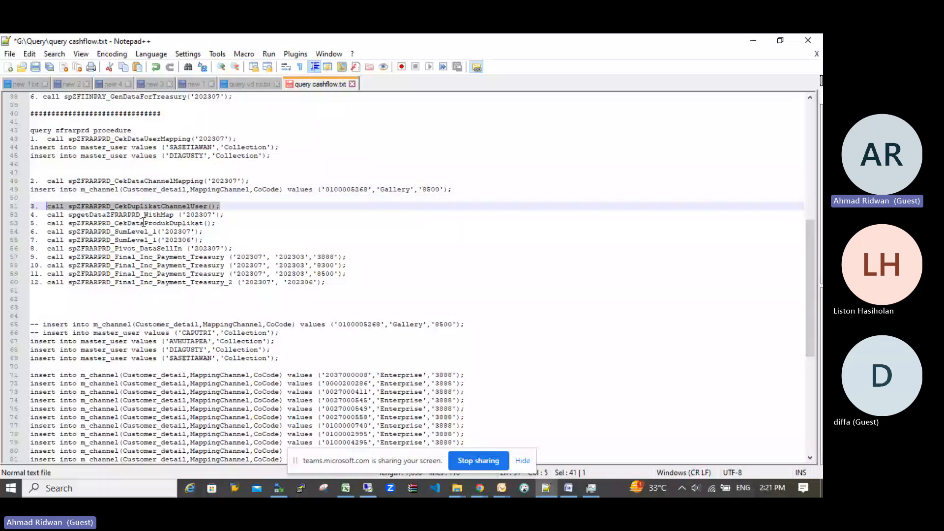
pyautogui.hotkey('ctrl', 'c')
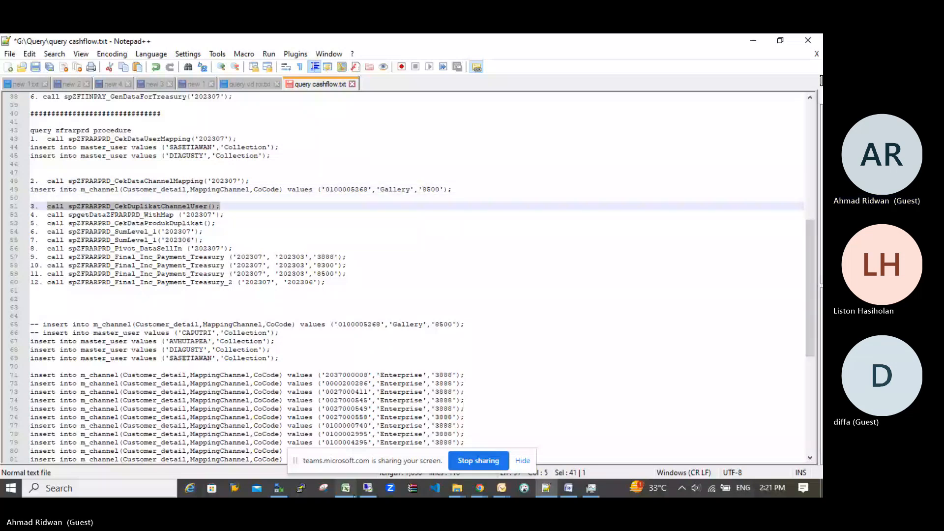
pyautogui.click(345, 488)
pyautogui.hotkey('ctrl', 'v')
pyautogui.click(23, 92)
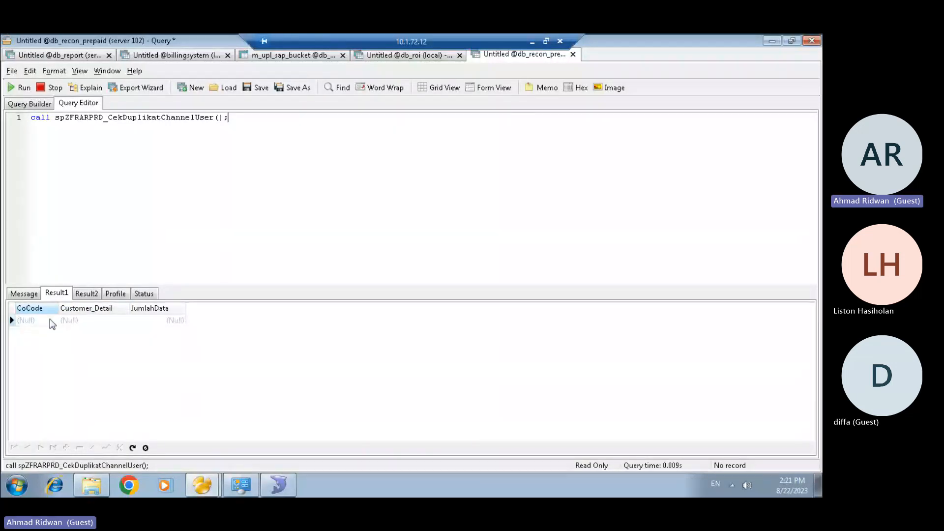
# Review the duplicate channel check's result alongside the m_channel insert lines in the query cashflow notes.
pyautogui.click(533, 42)
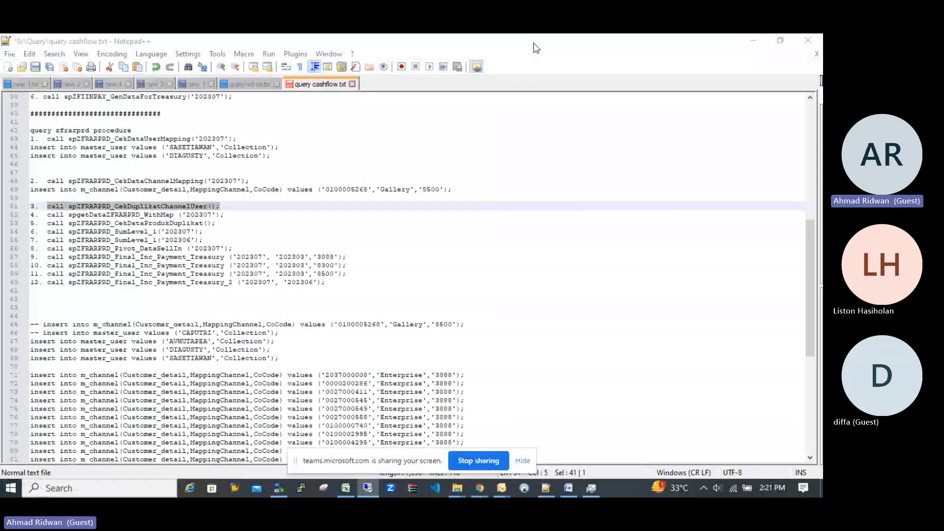
pyautogui.click(281, 384)
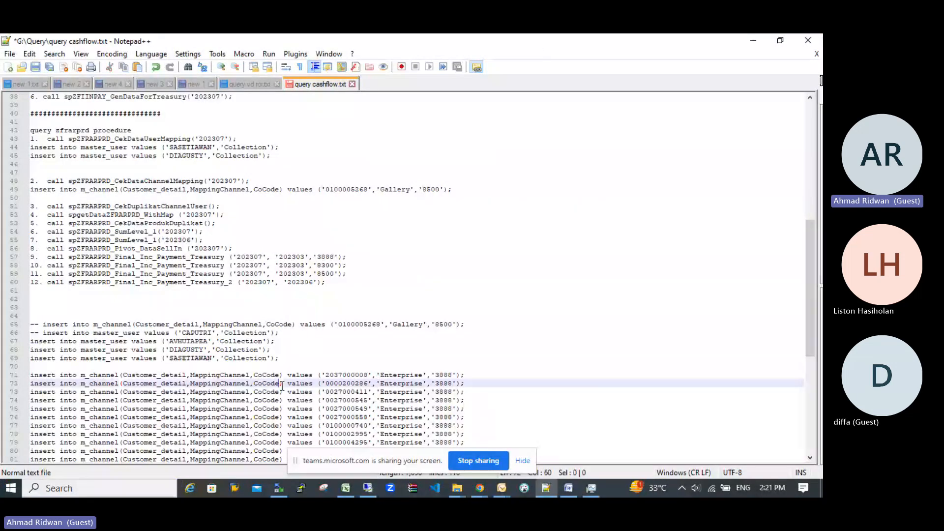
pyautogui.click(233, 392)
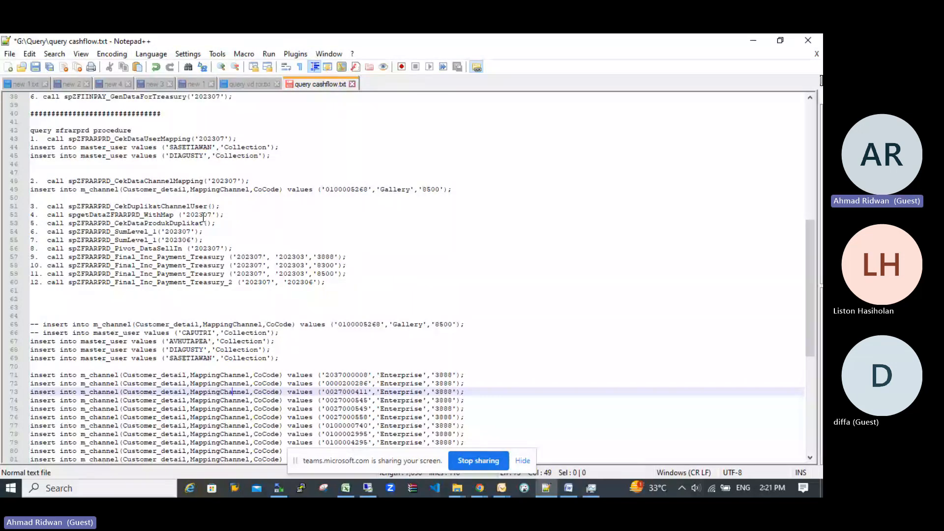
pyautogui.click(370, 489)
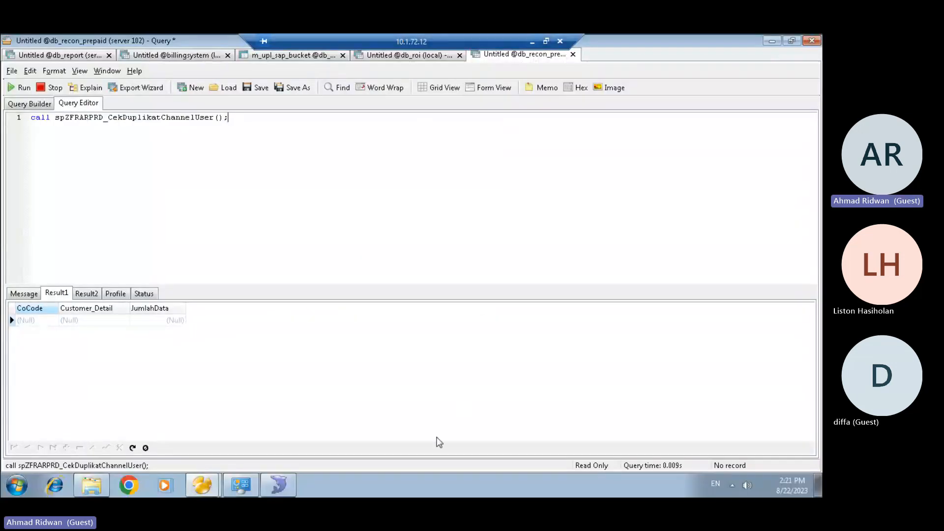
pyautogui.click(532, 41)
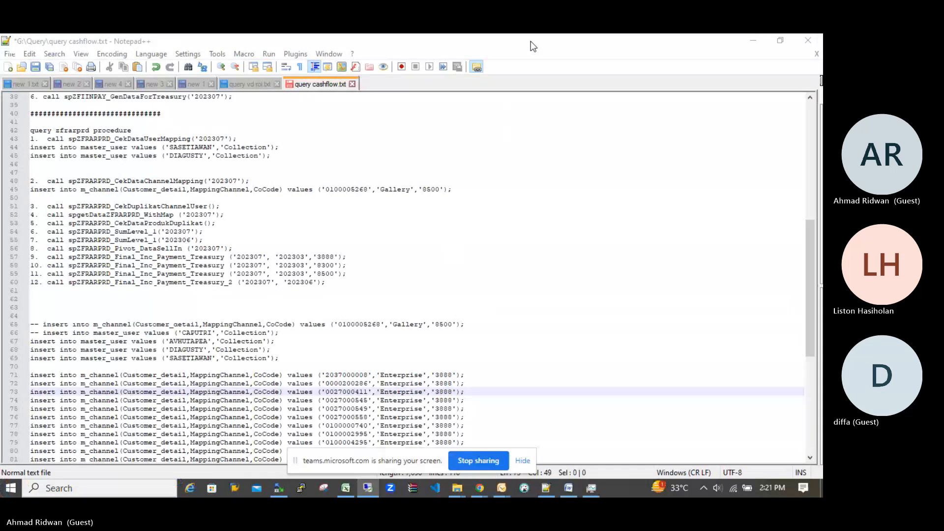
# Replace the query with call spgetDataZFRARPRD_WithMap('202307') from the notes, removing the space before the parenthesis.
pyautogui.moveTo(221, 215); pyautogui.dragTo(49, 217)
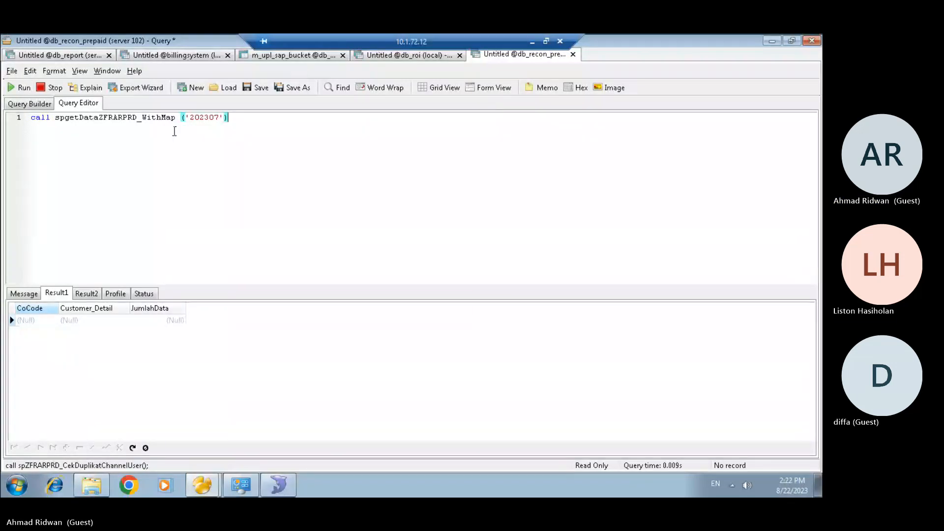
pyautogui.click(180, 117)
pyautogui.press('BackSpace')
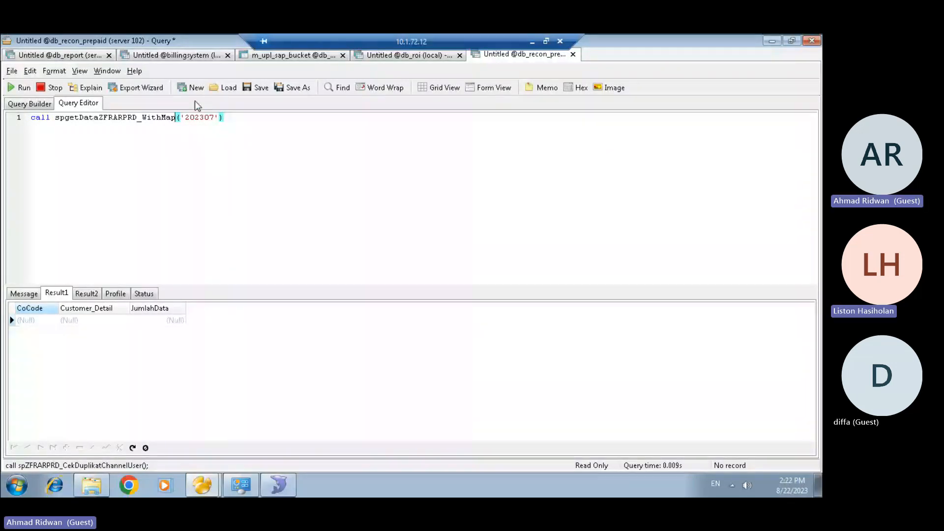
pyautogui.tripleClick(206, 118)
pyautogui.click(206, 120)
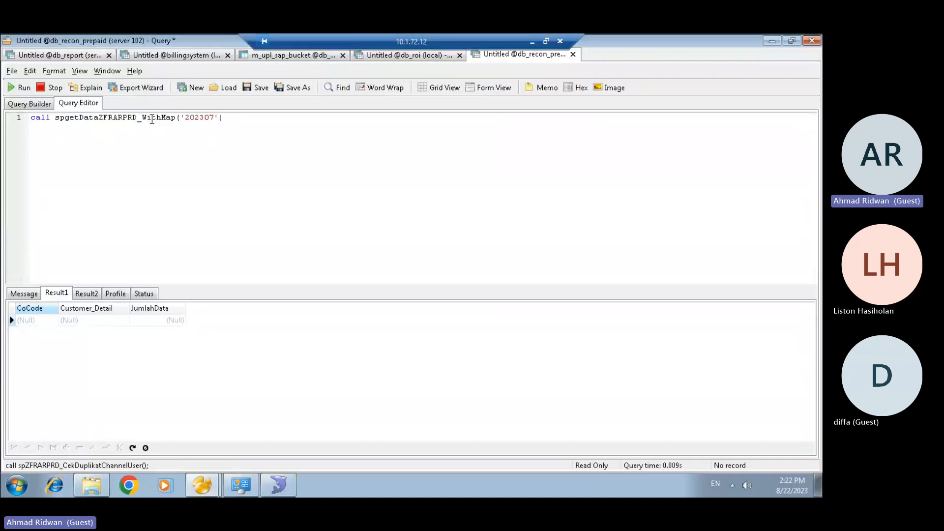
pyautogui.doubleClick(153, 118)
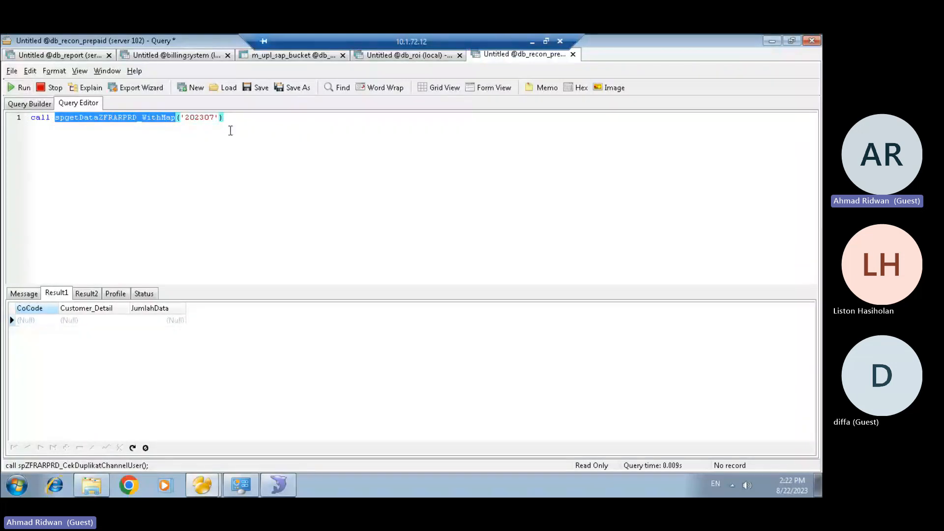
# Copy procedure 5, call spZFRARPRD_CekDataProdukDuplikat();, from the notes over the current db_recon_prepaid query and run it.
pyautogui.click(532, 42)
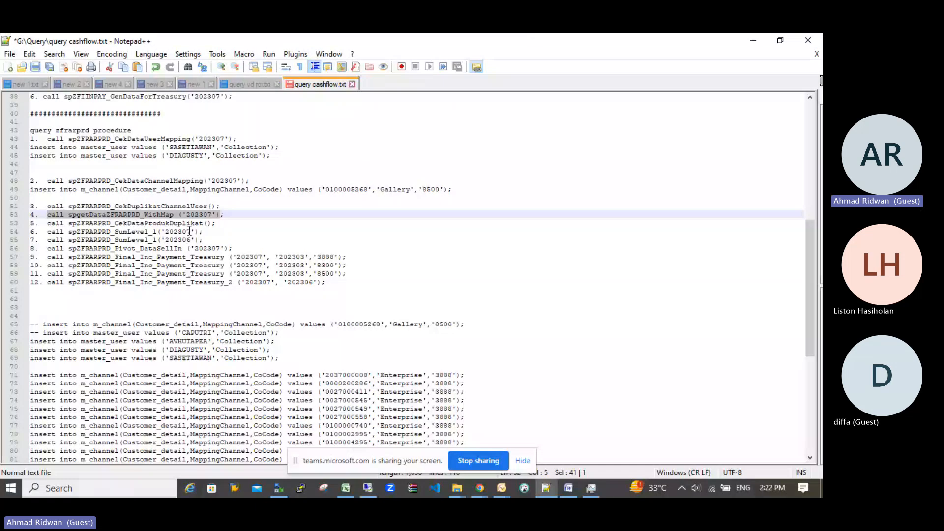
pyautogui.moveTo(216, 223); pyautogui.dragTo(47, 224)
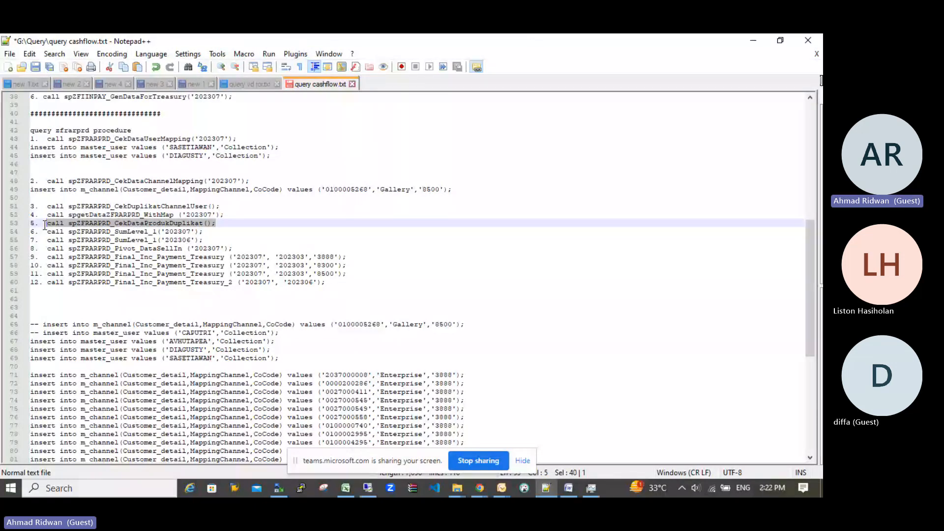
pyautogui.hotkey('ctrl', 'c')
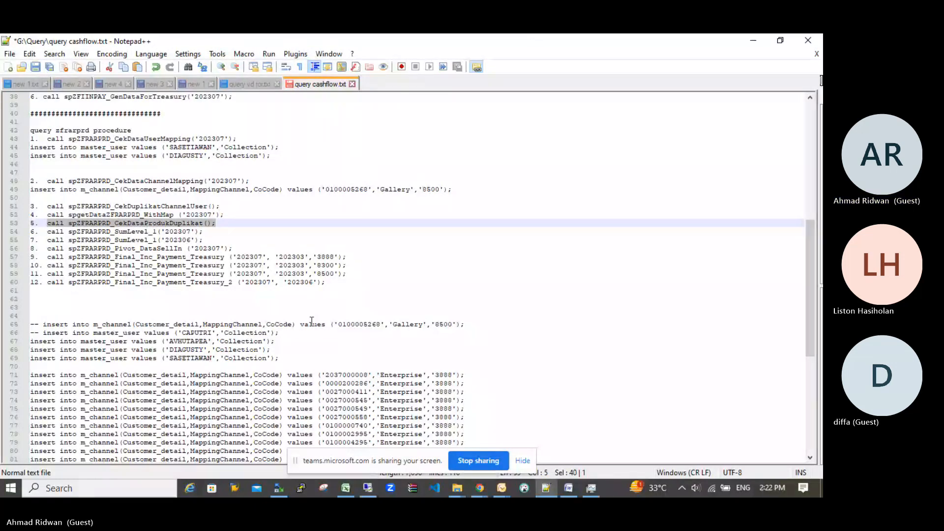
pyautogui.click(591, 488)
pyautogui.hotkey('ctrl', 'a')
pyautogui.hotkey('ctrl', 'v')
pyautogui.click(17, 90)
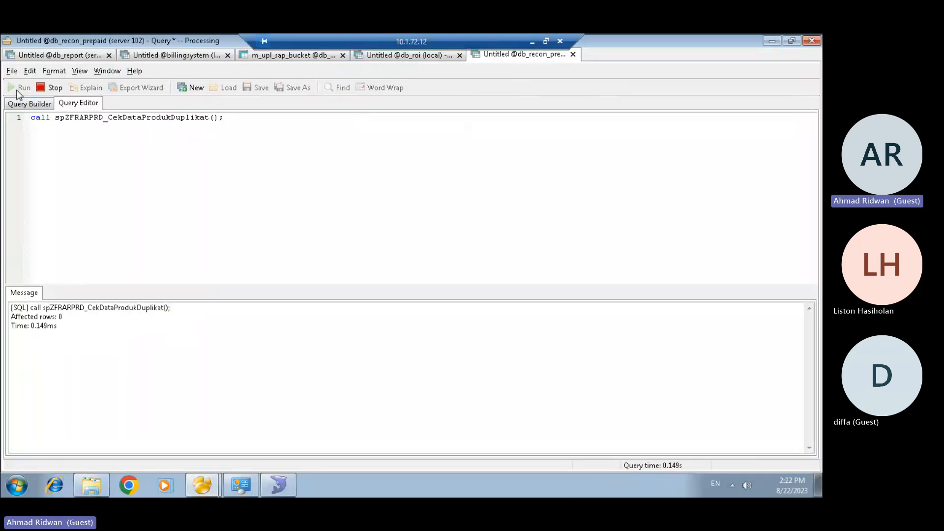
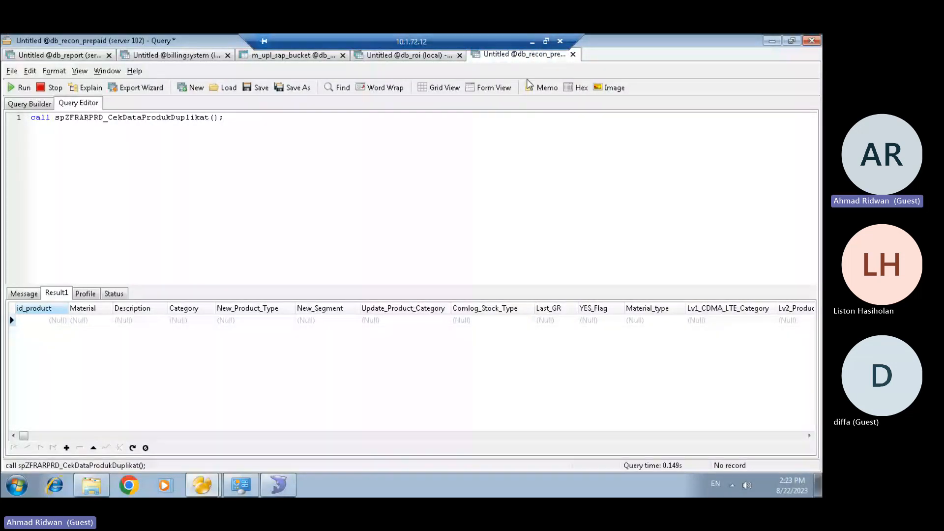
# Copy procedure 6, call spZFRARPRD_SumLevel_1('202307');, from the query cashflow notes over the current db_recon_prepaid query.
pyautogui.click(532, 43)
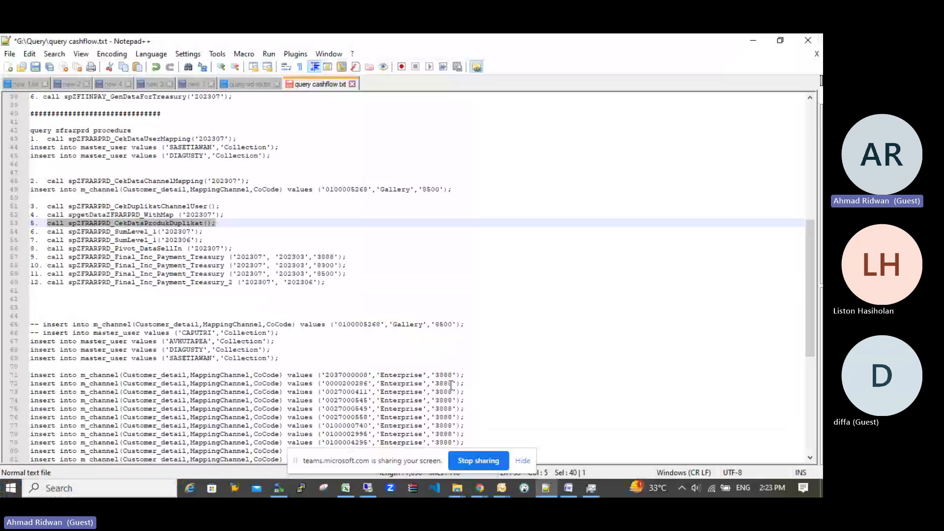
pyautogui.moveTo(206, 236); pyautogui.dragTo(48, 235)
pyautogui.hotkey('ctrl', 'c')
pyautogui.hotkey('alt', 'Tab')
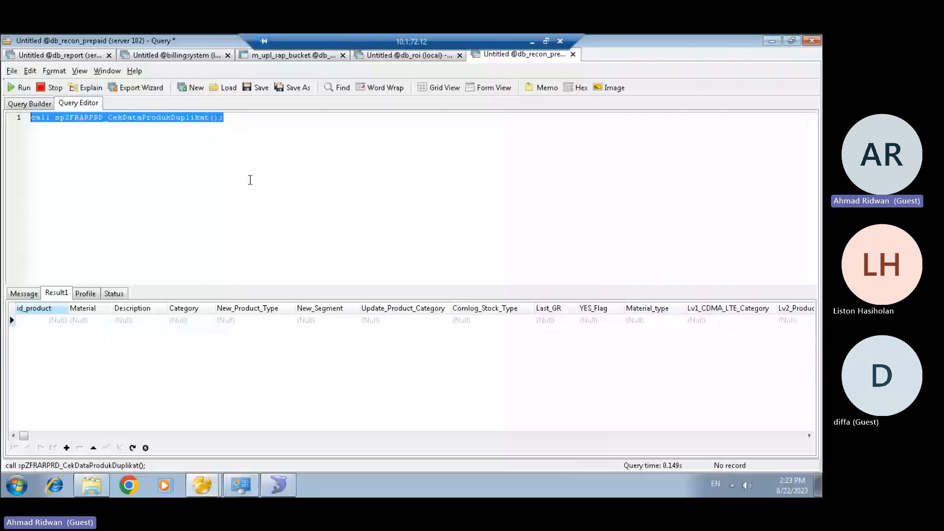
pyautogui.hotkey('ctrl', 'v')
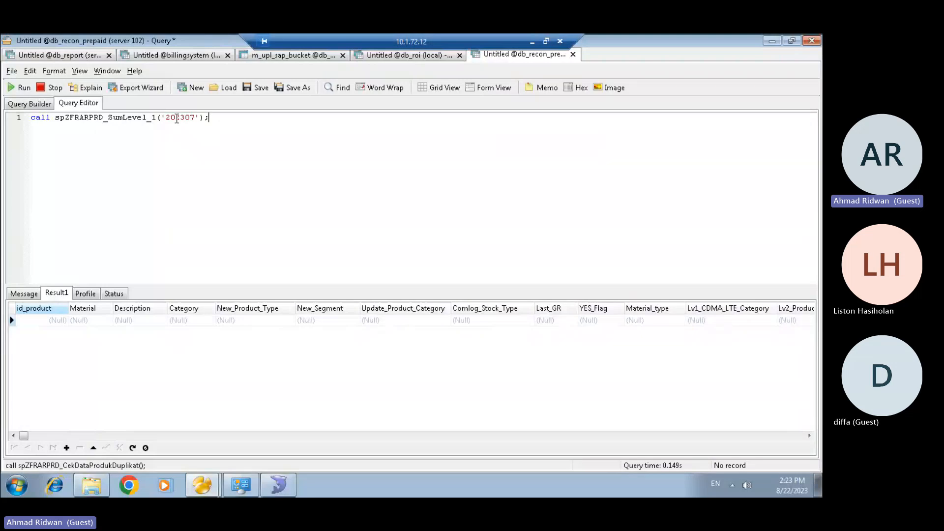
pyautogui.doubleClick(184, 118)
# Find the ZFRARPRD_8500_Sum_lvl1_202307 table among the db_recon_prepaid tables, view its rows, and close it.
pyautogui.click(208, 484)
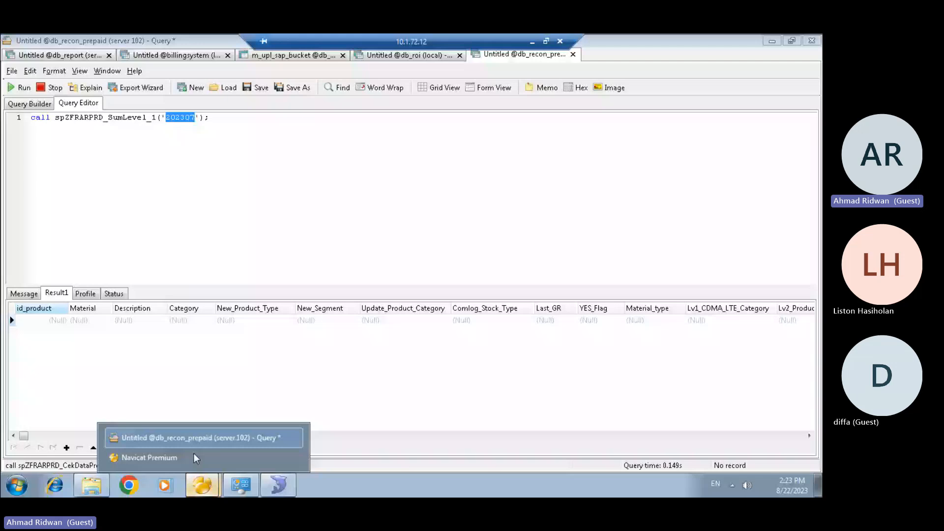
pyautogui.click(193, 457)
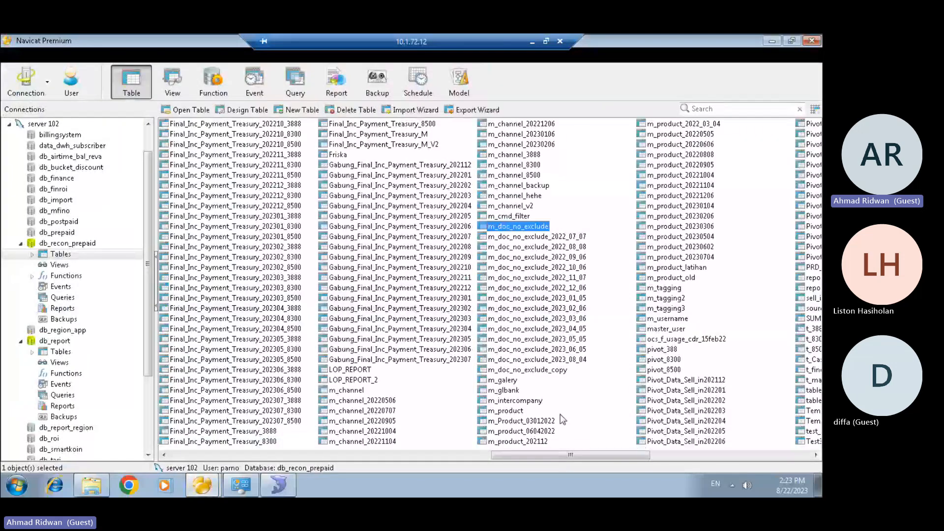
pyautogui.scroll(-3, 560, 414)
pyautogui.scroll(3, 431, 330)
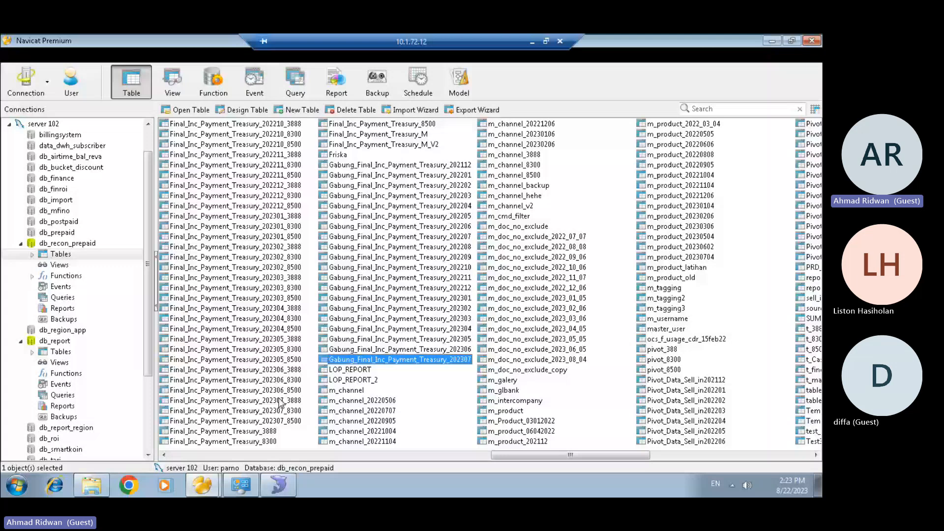
pyautogui.click(277, 421)
pyautogui.scroll(-3, 621, 389)
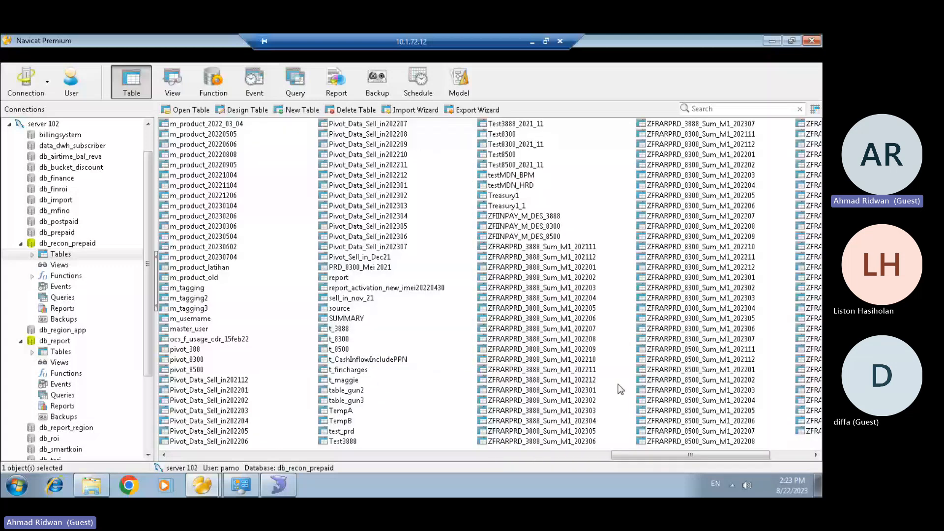
pyautogui.scroll(-1, 620, 389)
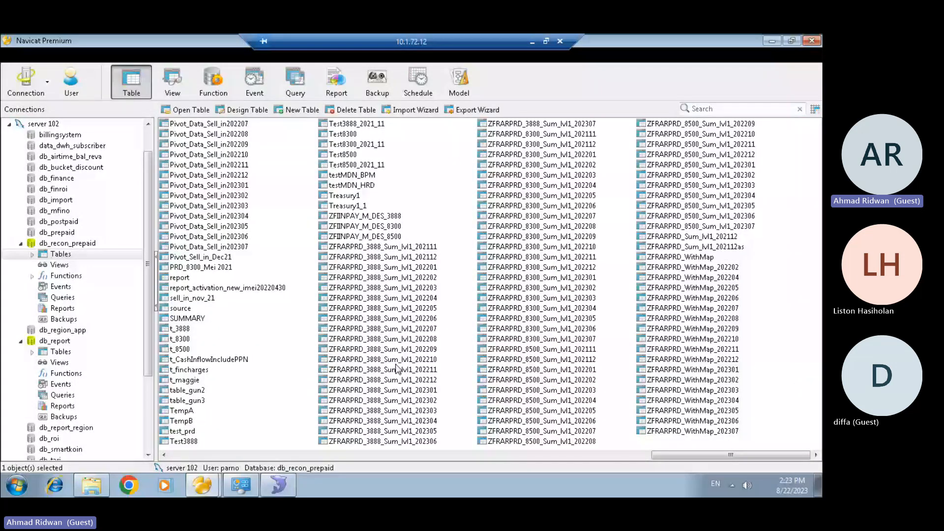
pyautogui.click(404, 400)
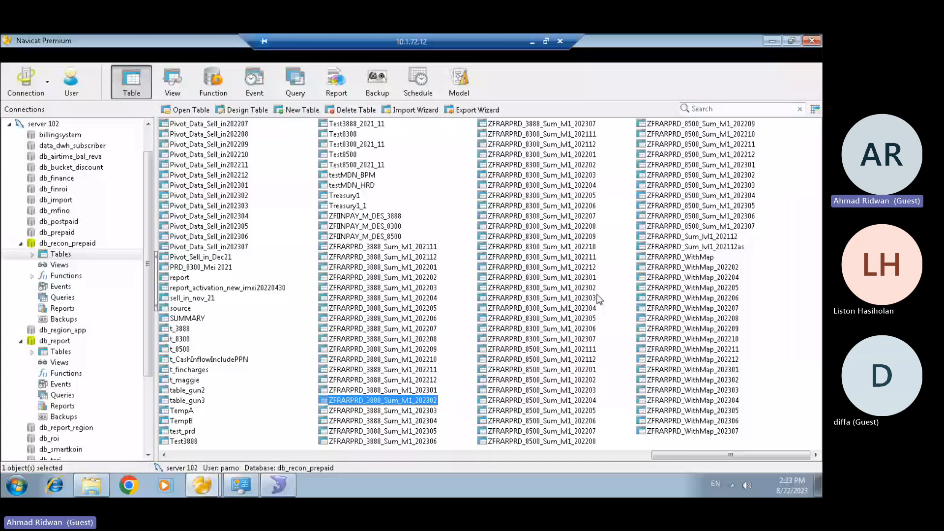
pyautogui.doubleClick(713, 226)
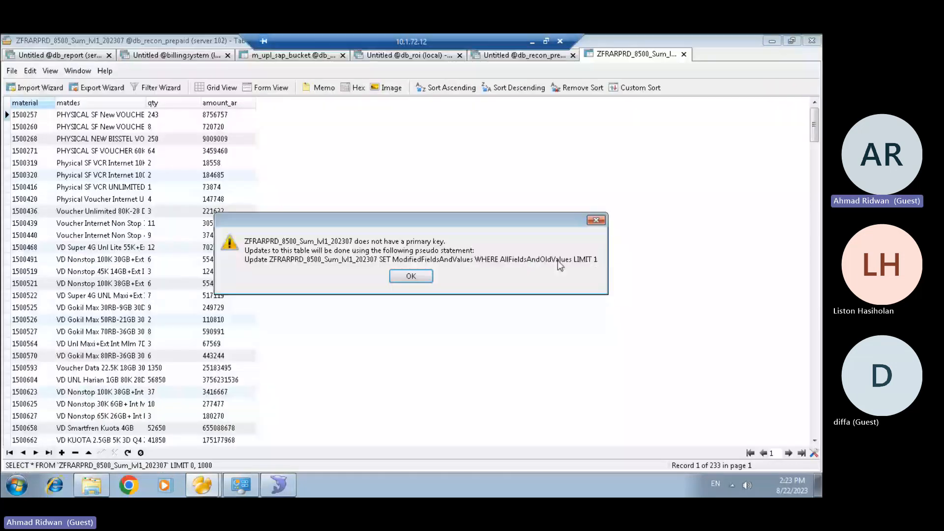
pyautogui.click(411, 276)
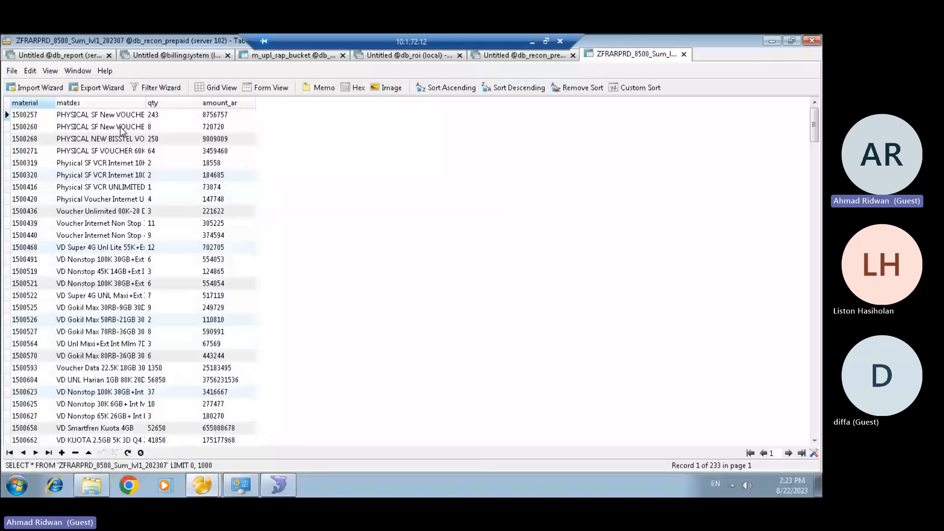
pyautogui.click(685, 54)
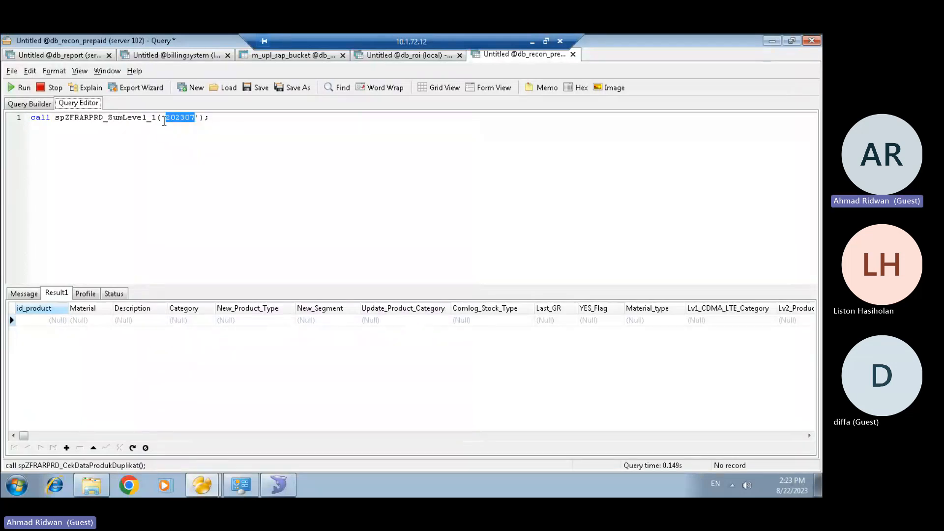
# Compare the periods of the two spZFRARPRD_SumLevel_1 calls, procedures 6 and 7, in the query cashflow notes.
pyautogui.click(532, 43)
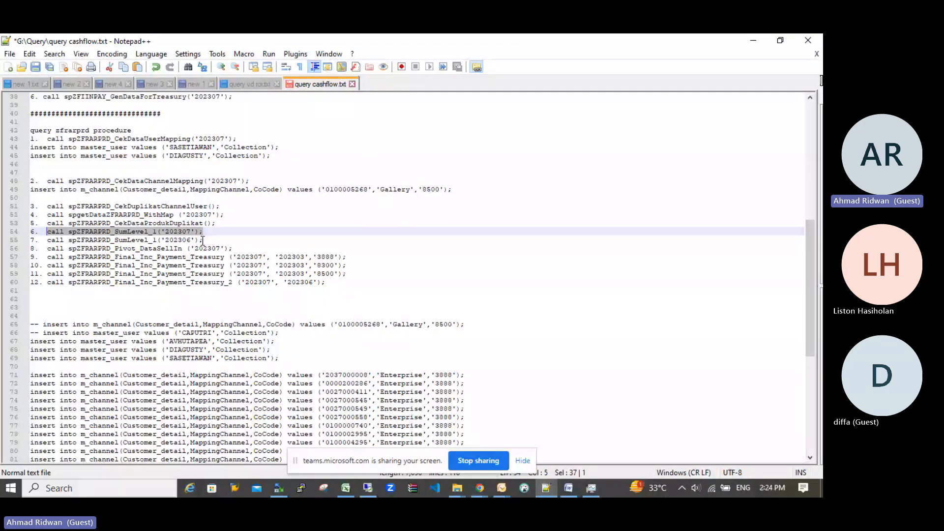
pyautogui.doubleClick(177, 240)
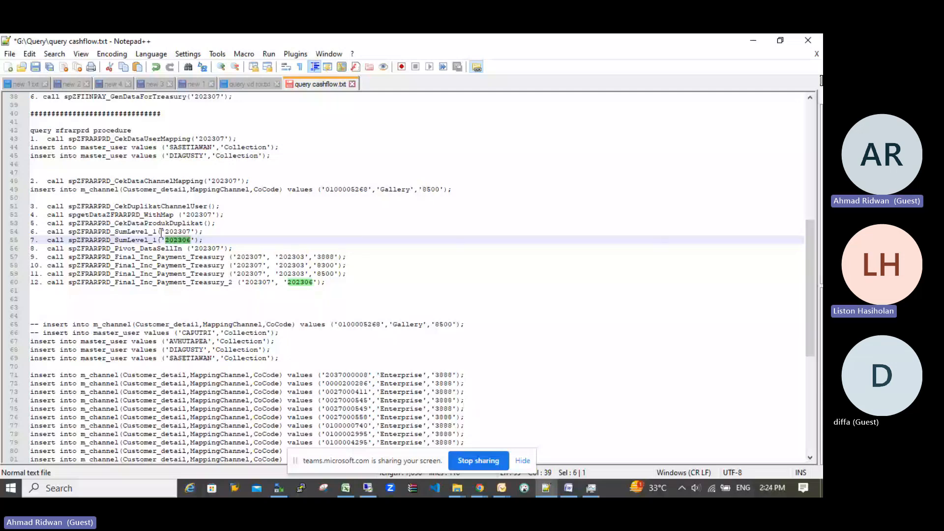
pyautogui.click(193, 240)
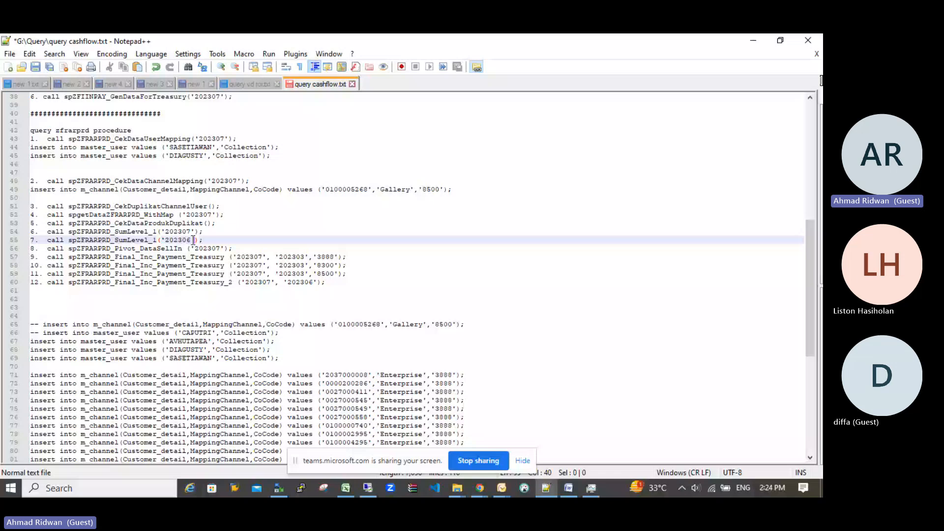
pyautogui.moveTo(204, 240); pyautogui.dragTo(47, 240)
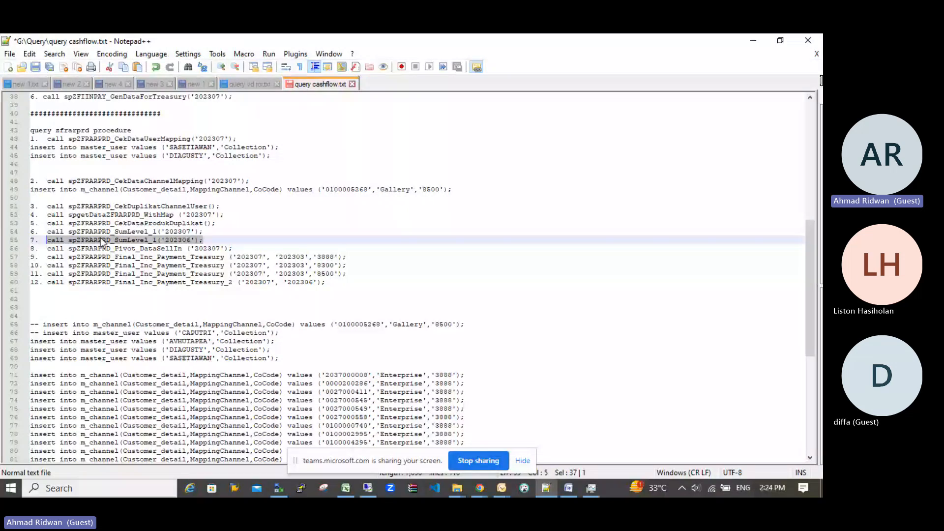
pyautogui.doubleClick(185, 241)
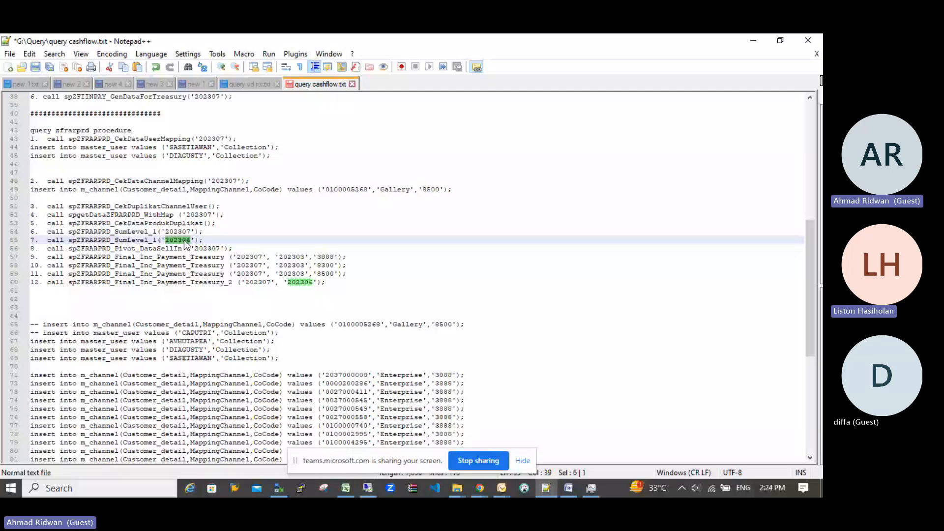
pyautogui.doubleClick(175, 233)
pyautogui.click(207, 239)
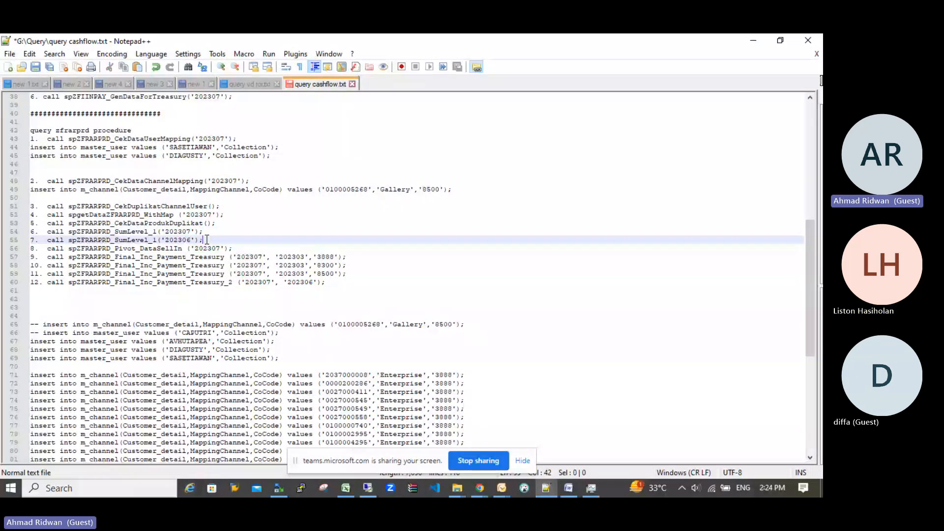
pyautogui.moveTo(207, 239); pyautogui.dragTo(39, 239)
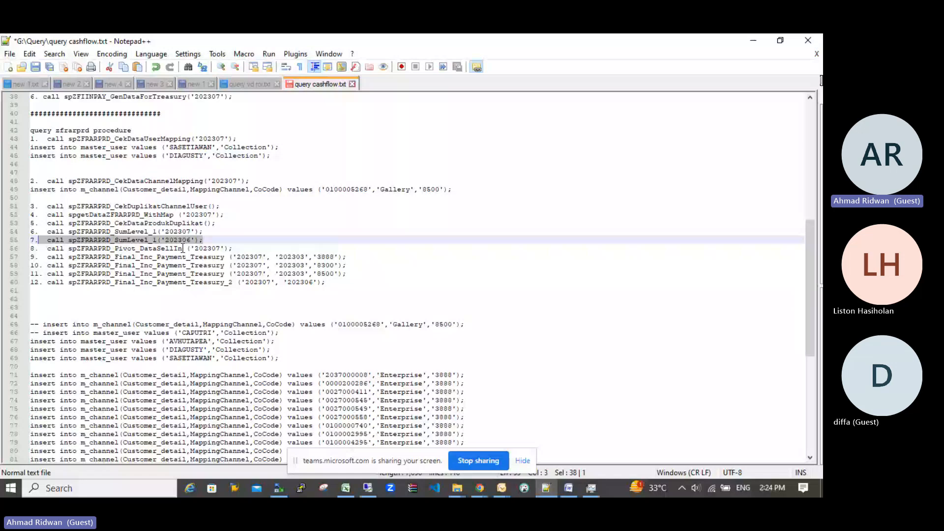
# Append the comment "// ngga kepake" to procedure 7, call spZFRARPRD_SumLevel_1('202306');, in the notes.
pyautogui.press('End')
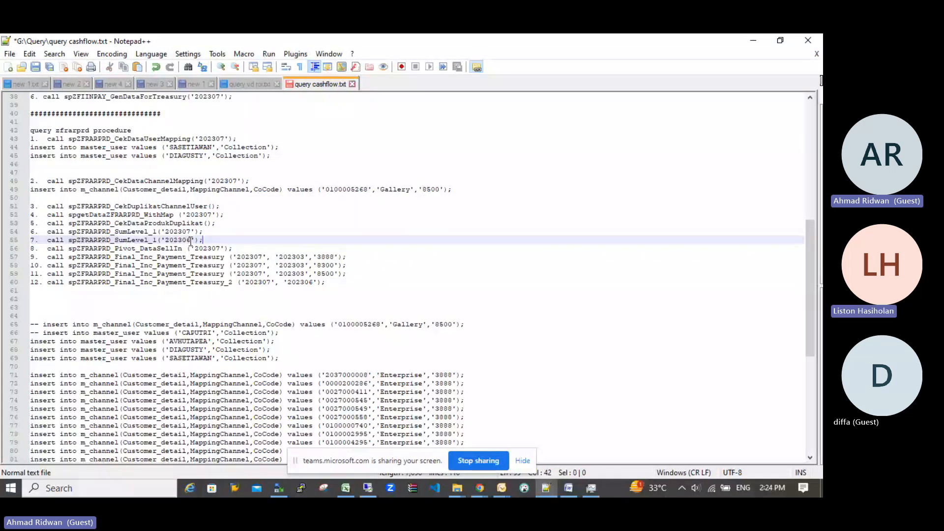
pyautogui.hotkey('shift', 'Home')
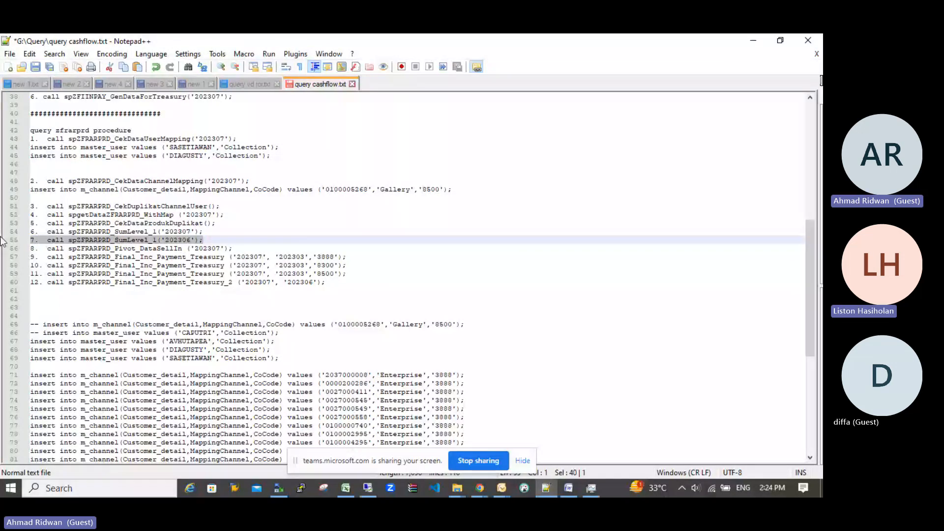
pyautogui.press('End')
pyautogui.write('//')
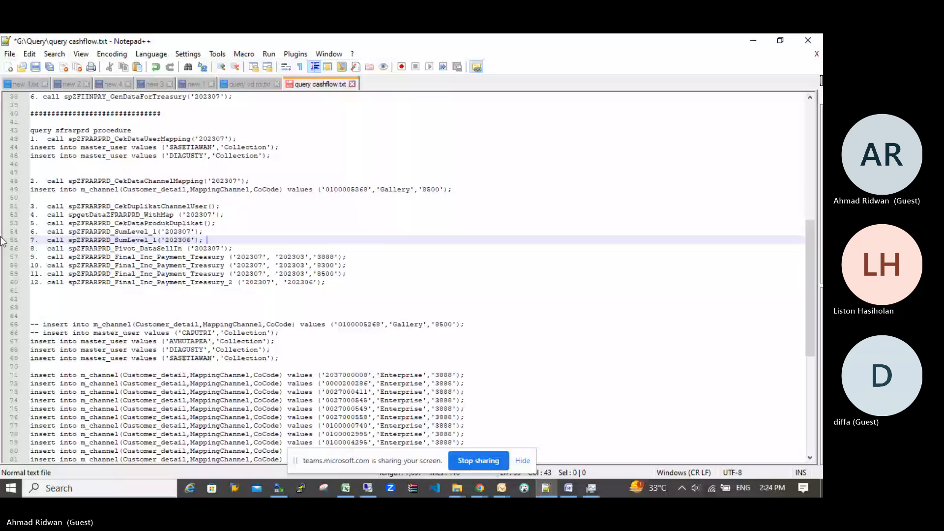
pyautogui.write(' ngga ')
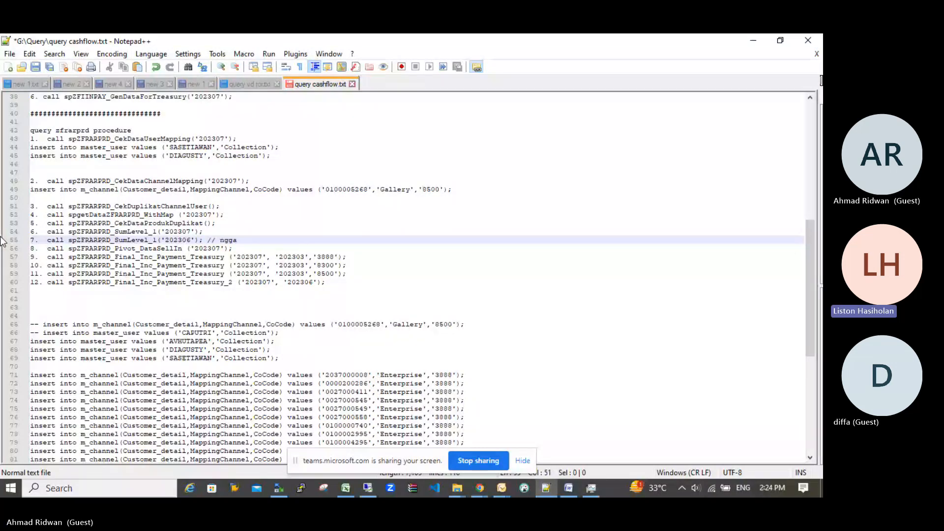
pyautogui.write('kep')
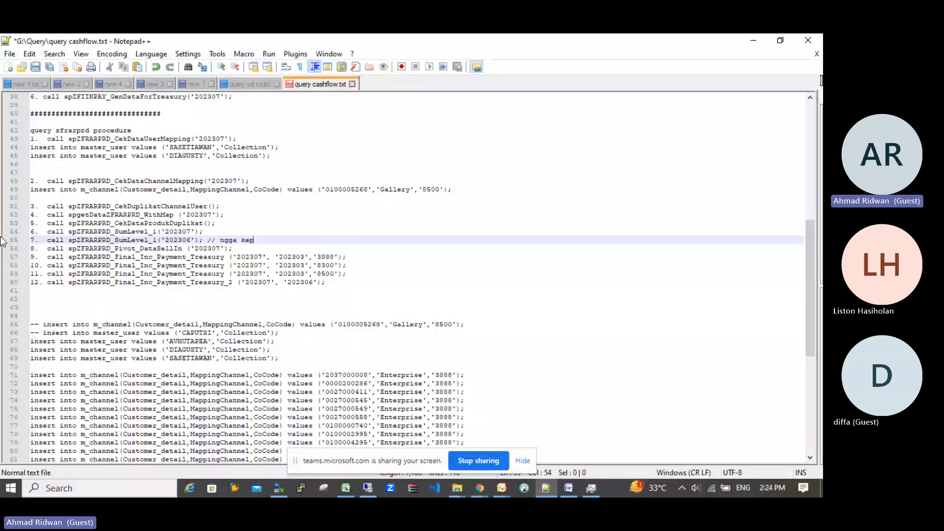
pyautogui.write('ake')
# Review procedure 8, spZFRARPRD_Pivot_DataSellIn, and its period argument in the query cashflow notes.
pyautogui.doubleClick(177, 248)
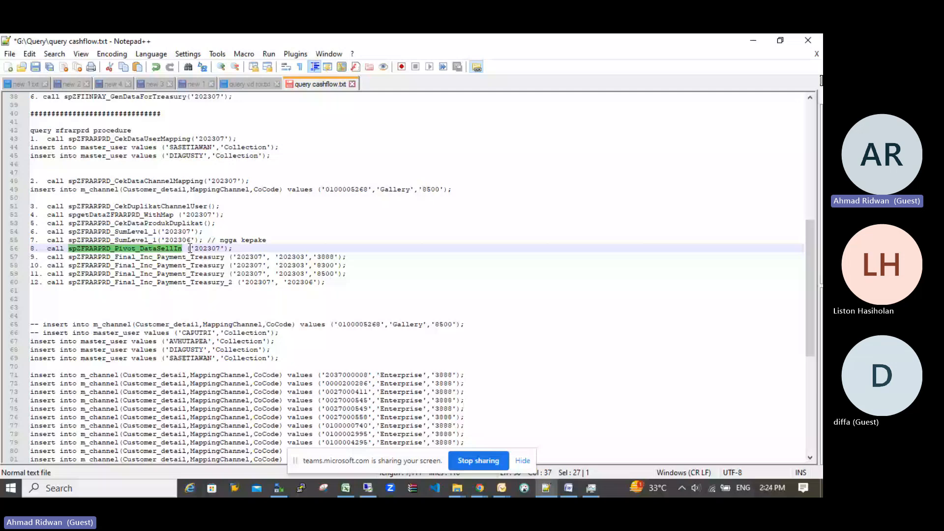
pyautogui.doubleClick(207, 248)
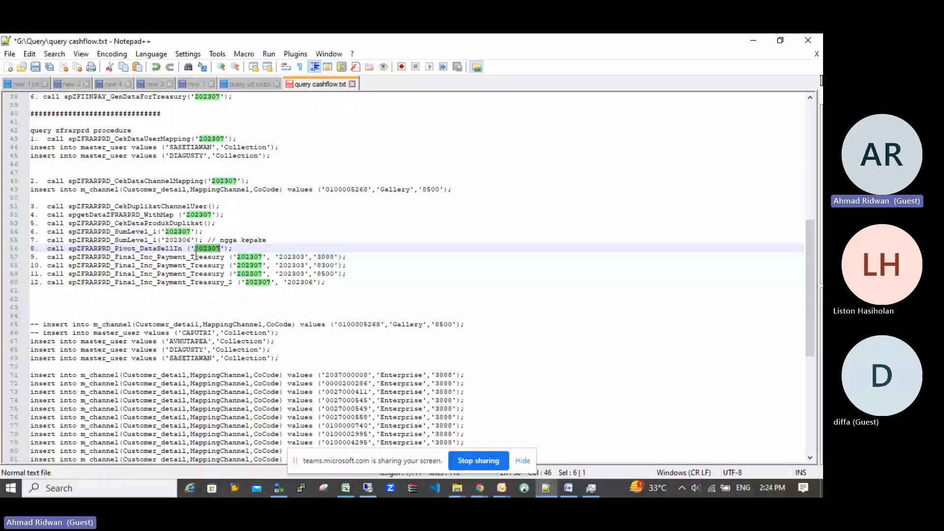
pyautogui.click(368, 488)
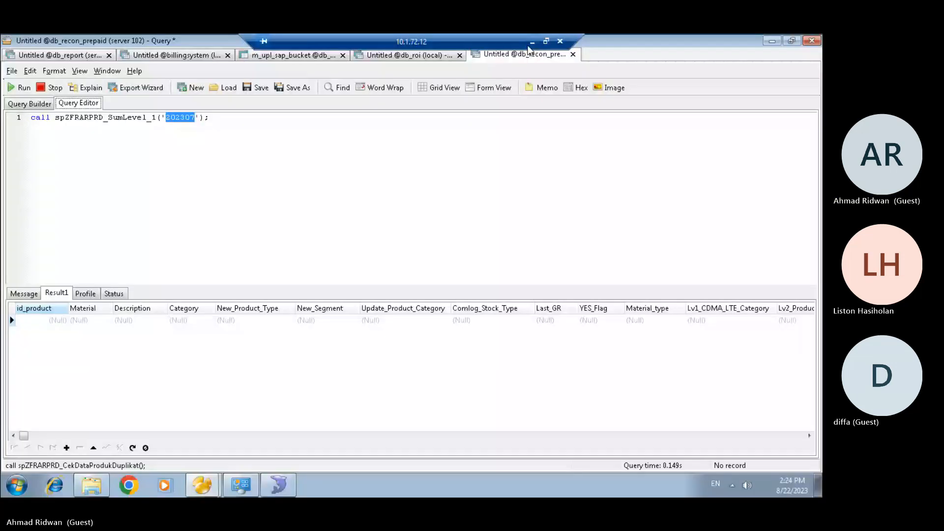
pyautogui.click(532, 42)
# Browse in File Explorer from the July V.1 folder to the V.1 folder of detail_report's 06.Juni_2023.
pyautogui.click(457, 488)
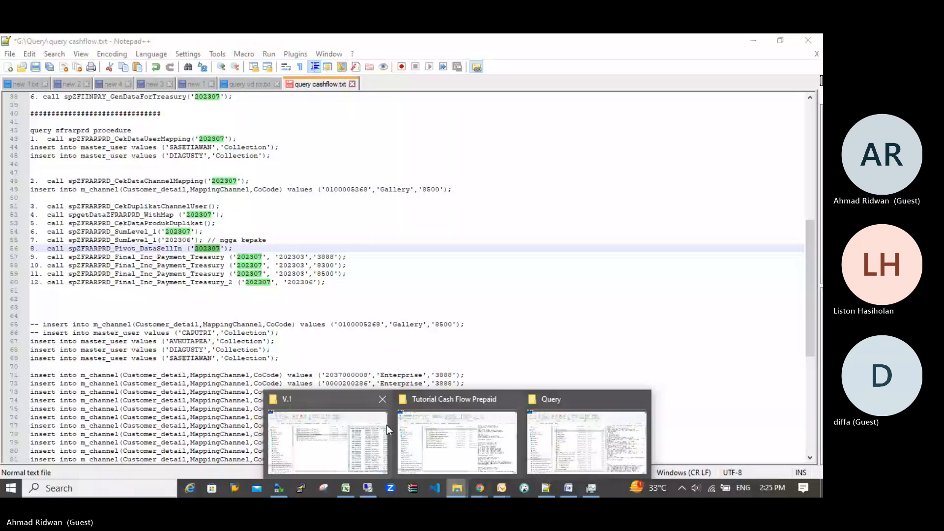
pyautogui.click(386, 426)
pyautogui.click(457, 488)
pyautogui.click(362, 443)
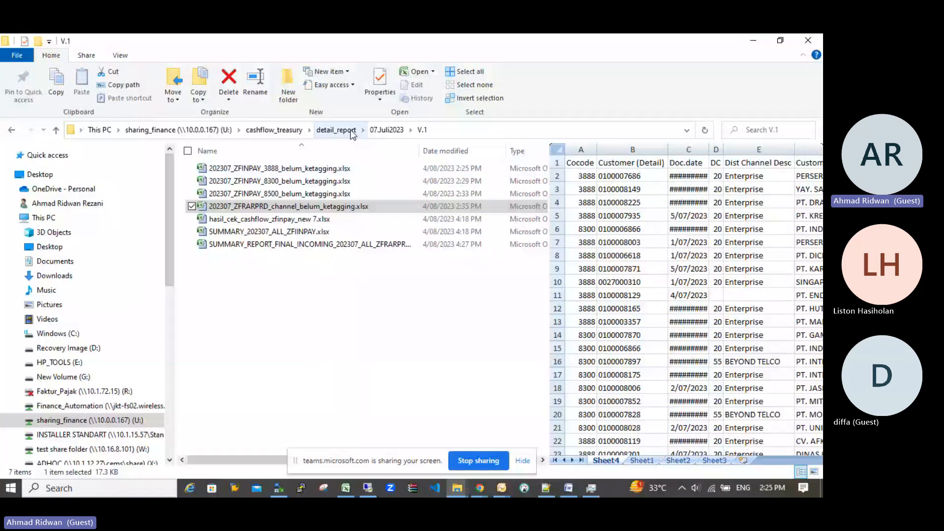
pyautogui.click(336, 129)
pyautogui.click(290, 206)
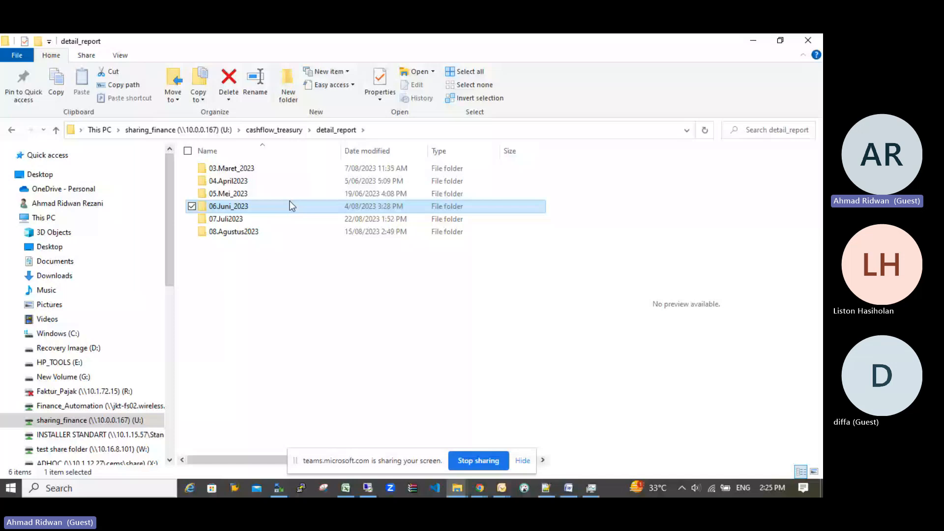
pyautogui.doubleClick(290, 204)
pyautogui.click(293, 169)
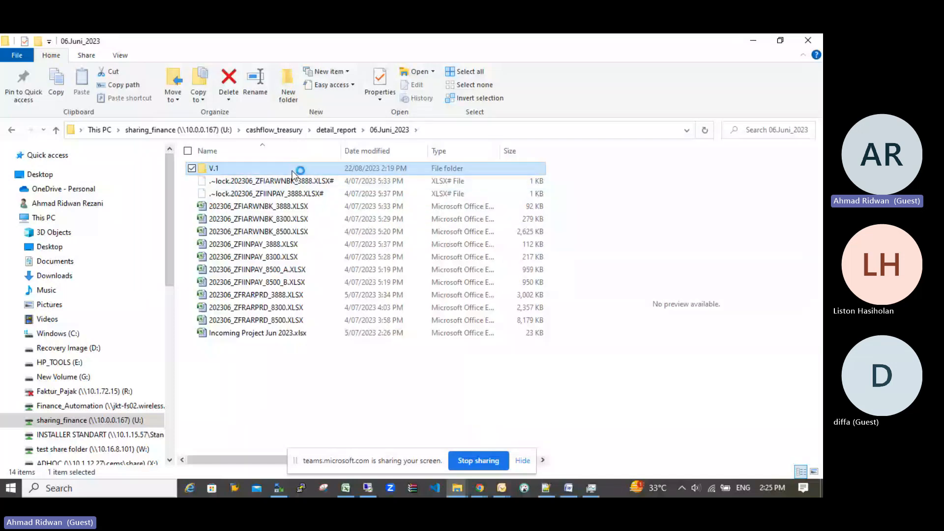
# Open pivot_data_selin.xlsx from the June V.1 folder in Excel and look through its sell-in rows.
pyautogui.click(270, 256)
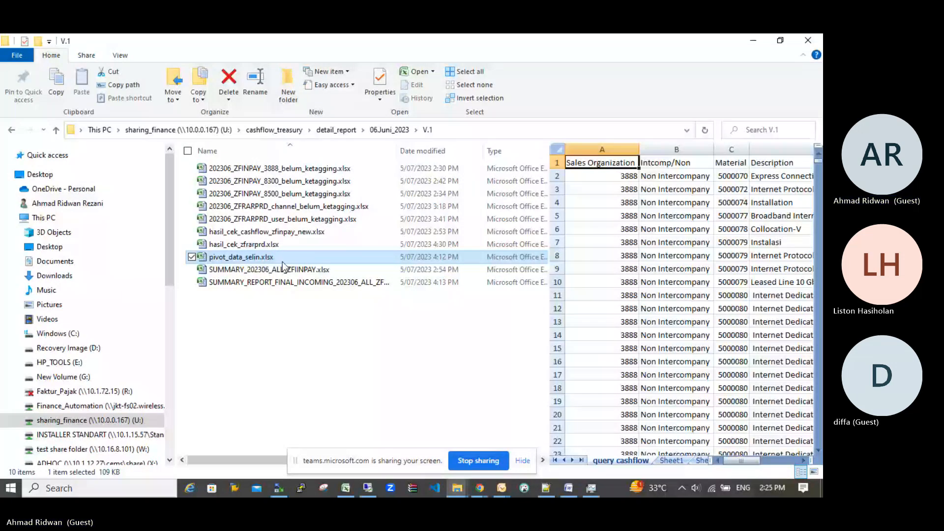
pyautogui.click(346, 489)
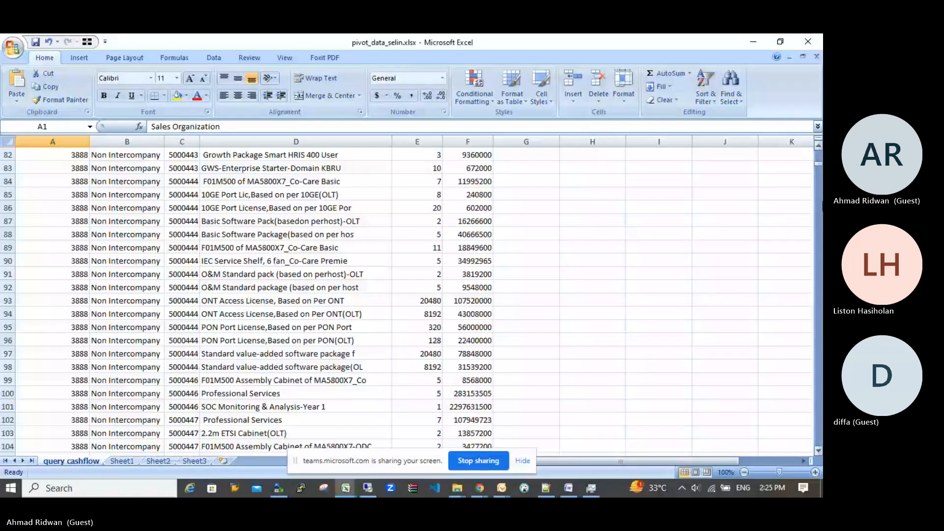
pyautogui.moveTo(820, 169); pyautogui.dragTo(820, 172)
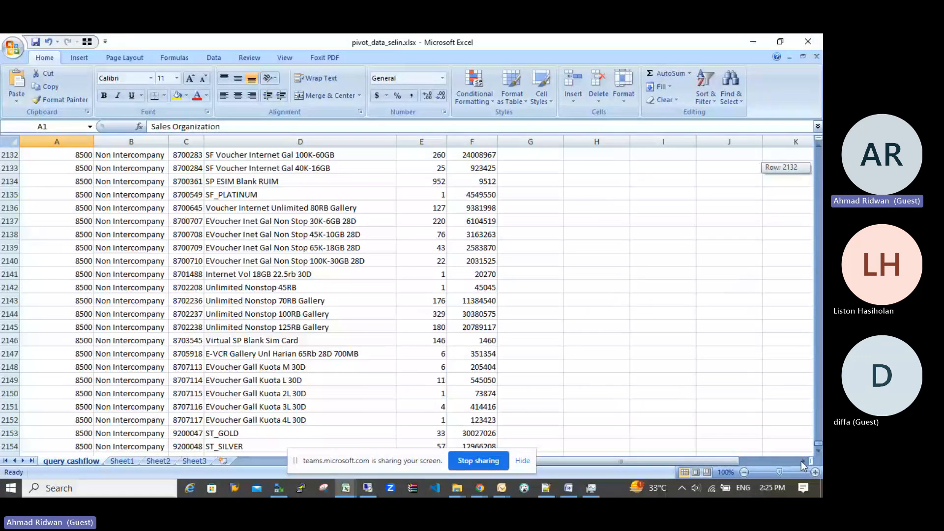
# Close the open Excel workbooks, discarding the changes to 202307_ZFRARPRD_channel_belum_ketagging.xlsx.
pyautogui.hotkey('alt', 'Tab')
pyautogui.click(808, 42)
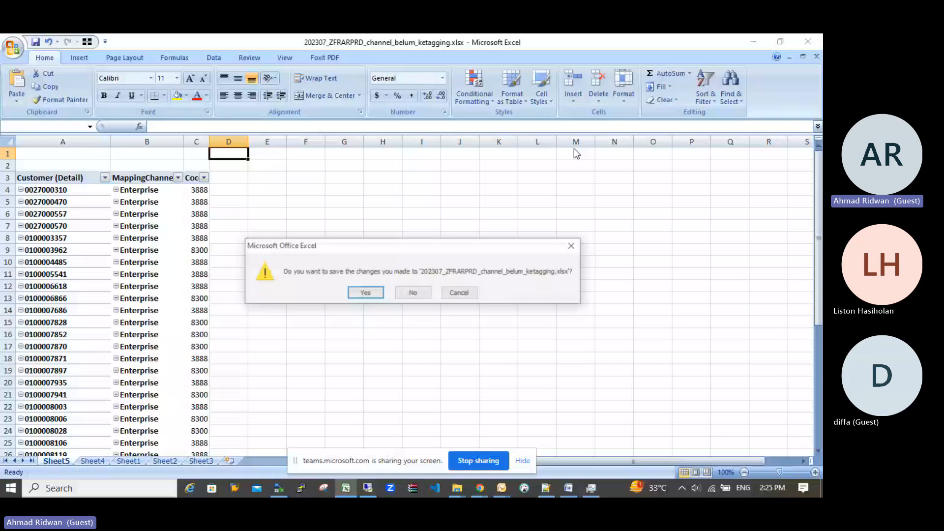
pyautogui.click(426, 289)
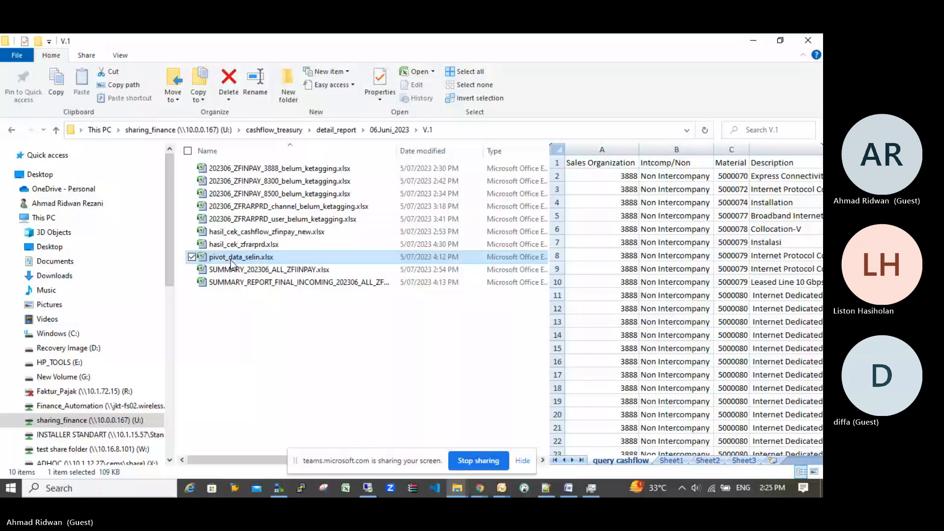
# Switch to the query cashflow notes in Notepad++ and review the period arguments of procedures 8 and 9.
pyautogui.click(546, 488)
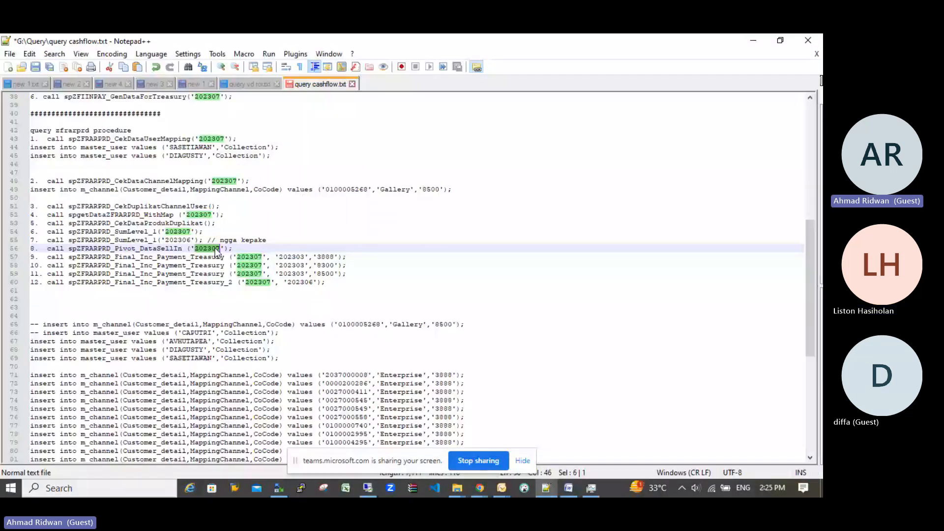
pyautogui.doubleClick(191, 249)
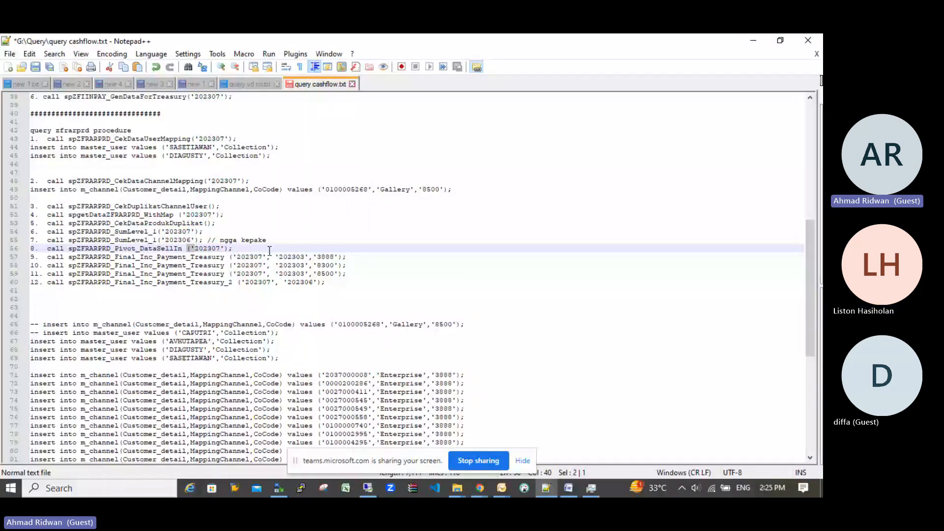
pyautogui.doubleClick(249, 257)
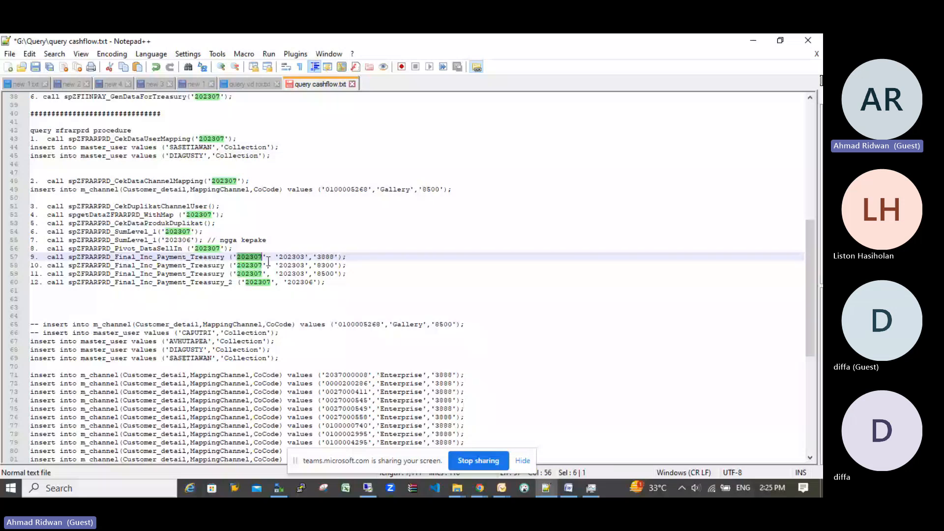
pyautogui.click(293, 257)
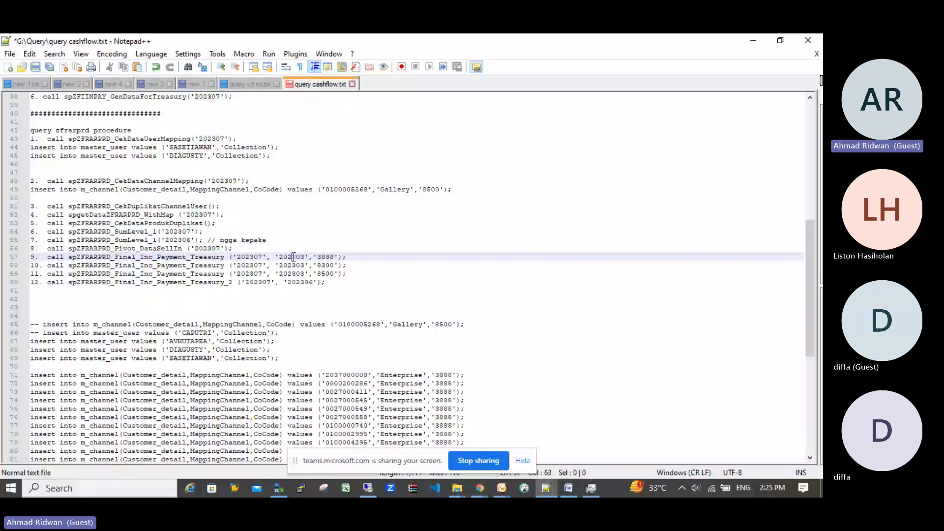
pyautogui.doubleClick(293, 257)
pyautogui.doubleClick(261, 258)
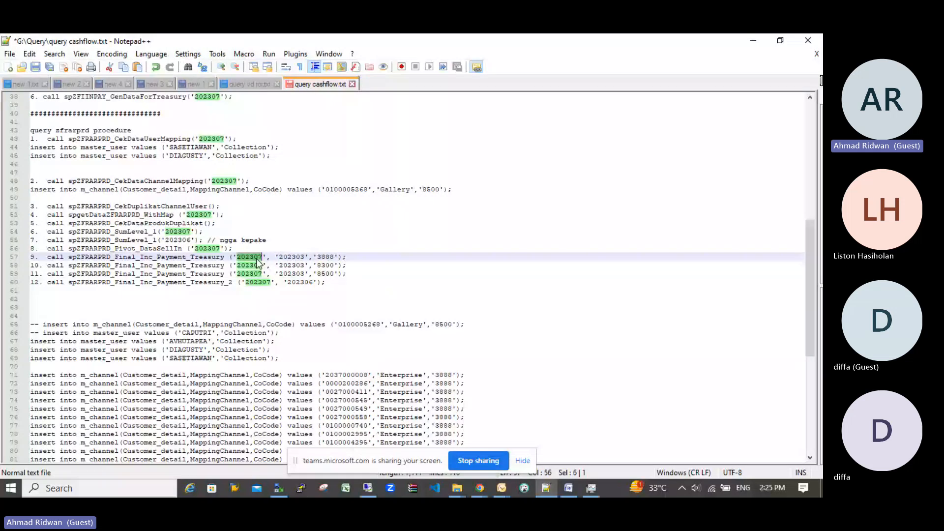
# Set the second period argument of procedures 9, 10 and 11 to 202306 in the notes and save the file.
pyautogui.click(304, 257)
pyautogui.press('BackSpace')
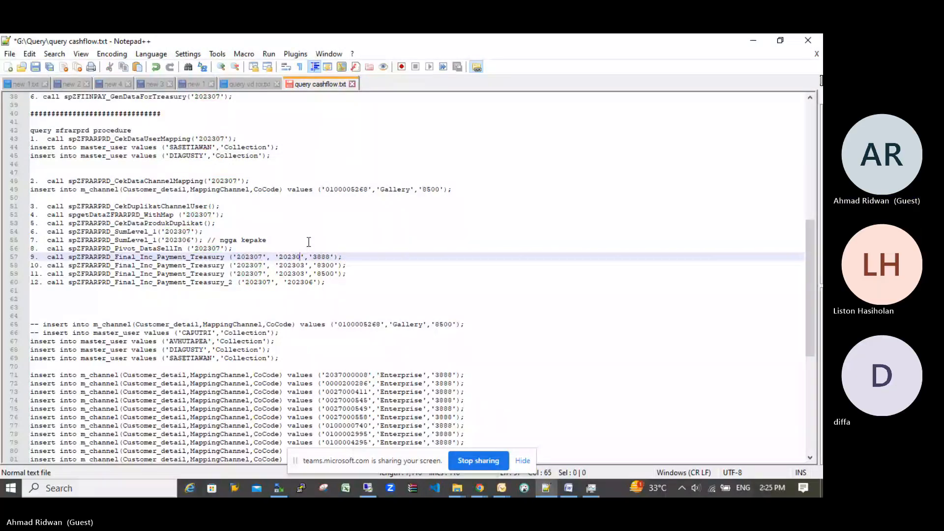
pyautogui.write('6')
pyautogui.press('Down')
pyautogui.press('BackSpace')
pyautogui.write('6')
pyautogui.press('Down')
pyautogui.press('BackSpace')
pyautogui.write('6')
pyautogui.moveTo(354, 276); pyautogui.dragTo(5, 258)
pyautogui.click(257, 258)
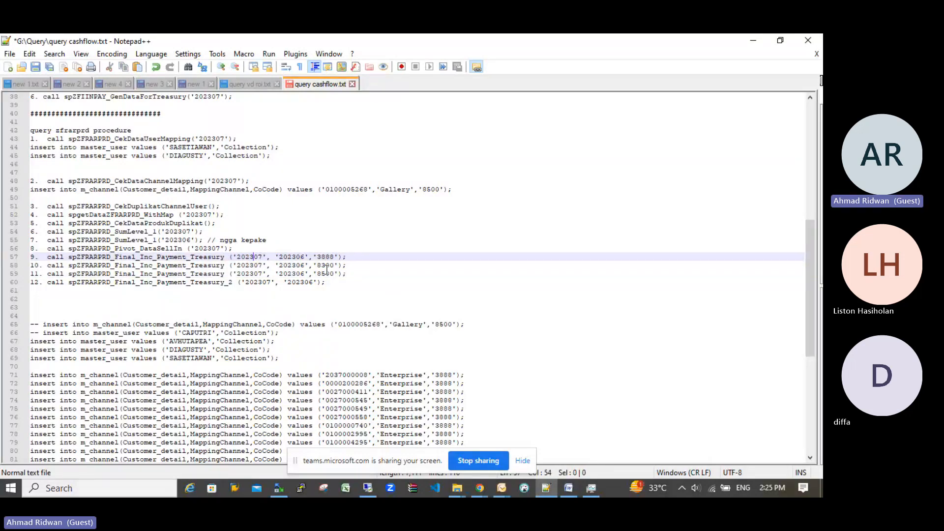
pyautogui.click(326, 272)
pyautogui.doubleClick(300, 258)
pyautogui.hotkey('ctrl', 's')
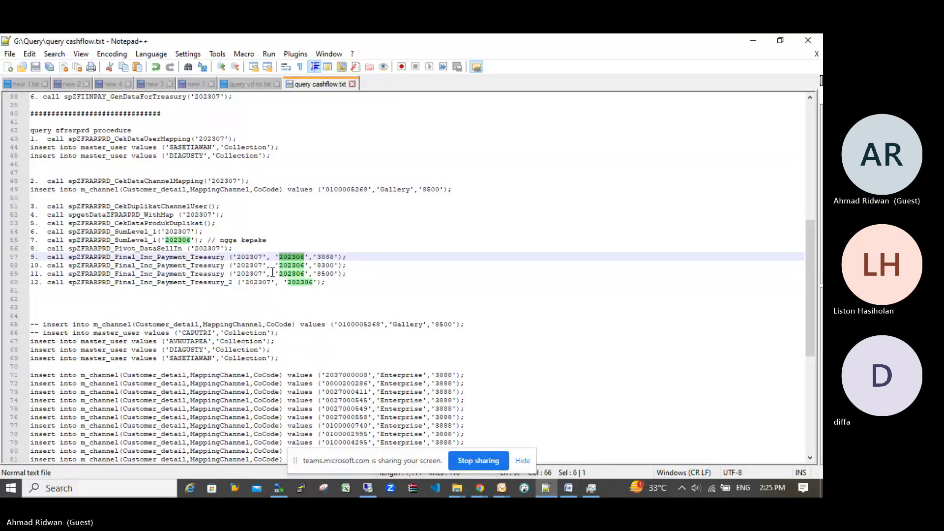
# Compare the Final_Inc_Payment_Treasury procedure names in lines 9 to 12 of the notes.
pyautogui.doubleClick(218, 258)
pyautogui.doubleClick(209, 266)
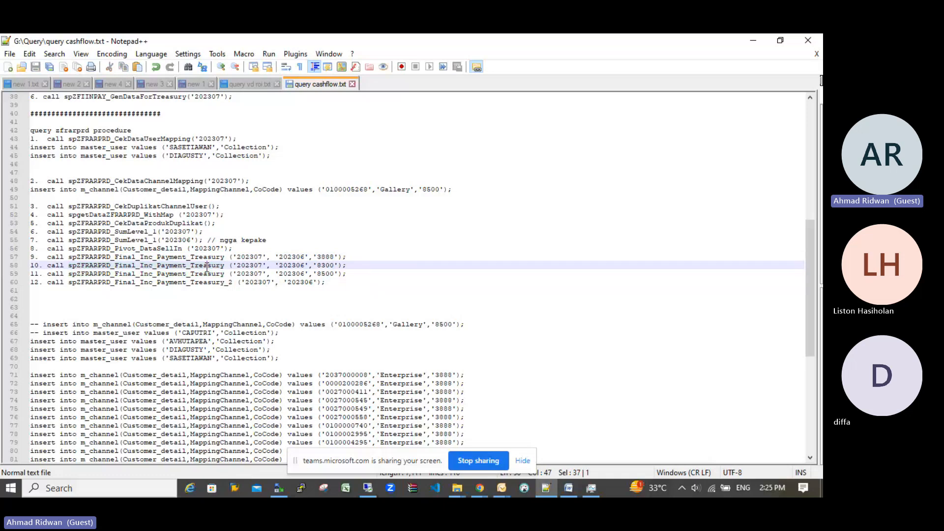
pyautogui.doubleClick(206, 274)
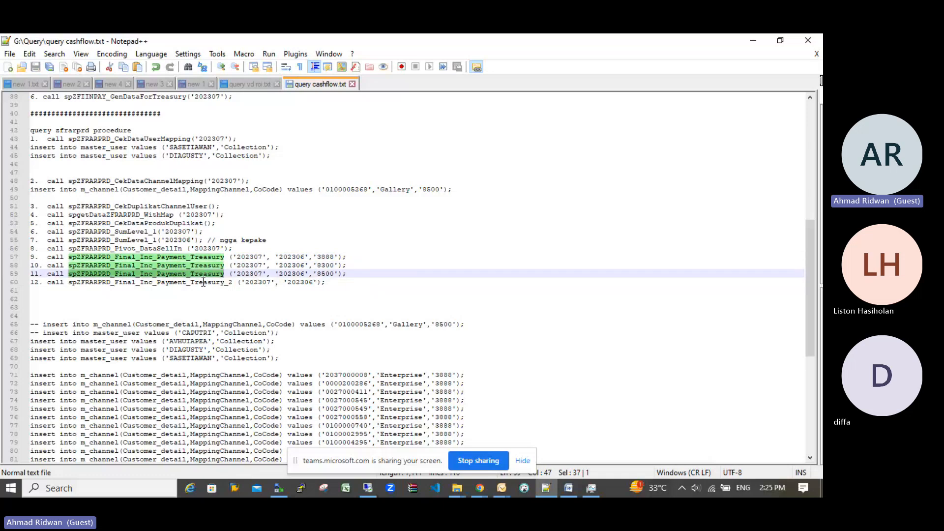
pyautogui.doubleClick(203, 283)
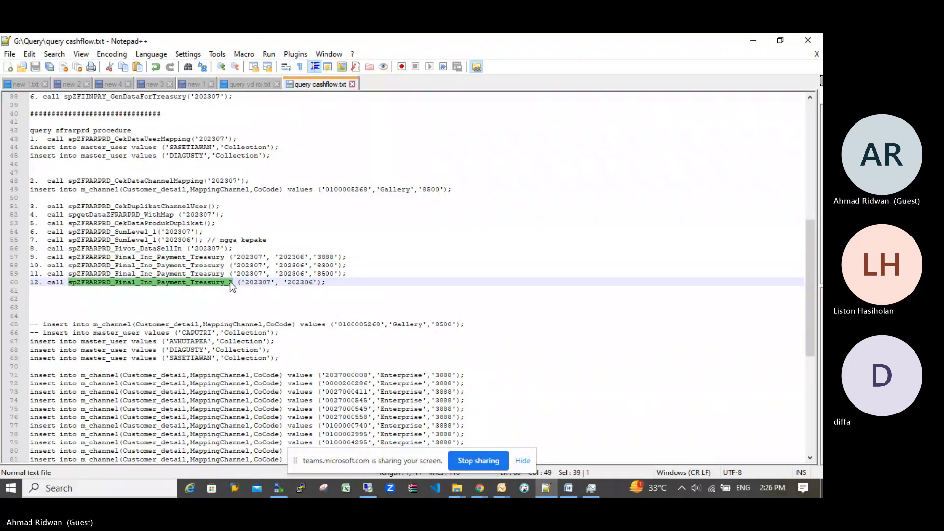
# Copy procedure 12 from the notes and run call spZFRARPRD_Final_Inc_Payment_Treasury_2 ('202307', '202306'); in the remote db_recon_prepaid query editor.
pyautogui.moveTo(325, 282); pyautogui.dragTo(47, 284)
pyautogui.hotkey('ctrl', 'c')
pyautogui.click(368, 489)
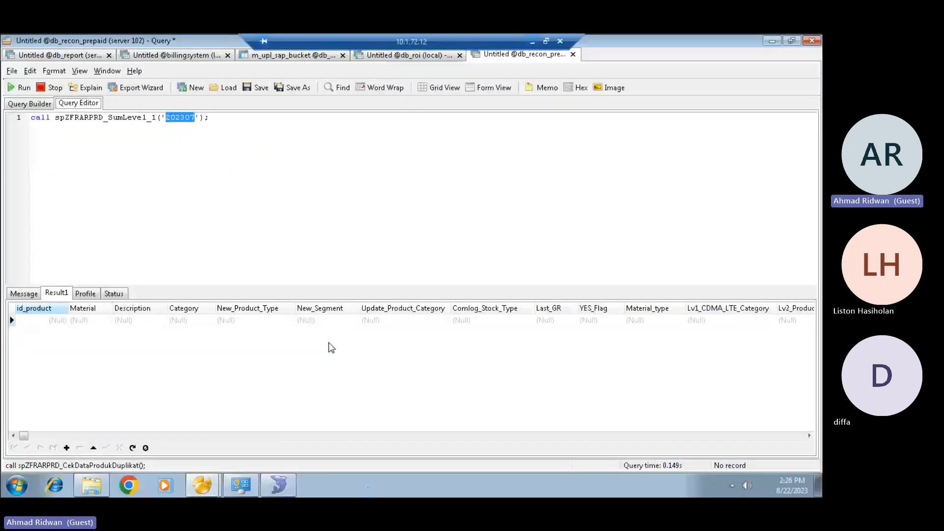
pyautogui.hotkey('ctrl', 'a')
pyautogui.hotkey('ctrl', 'v')
pyautogui.click(21, 88)
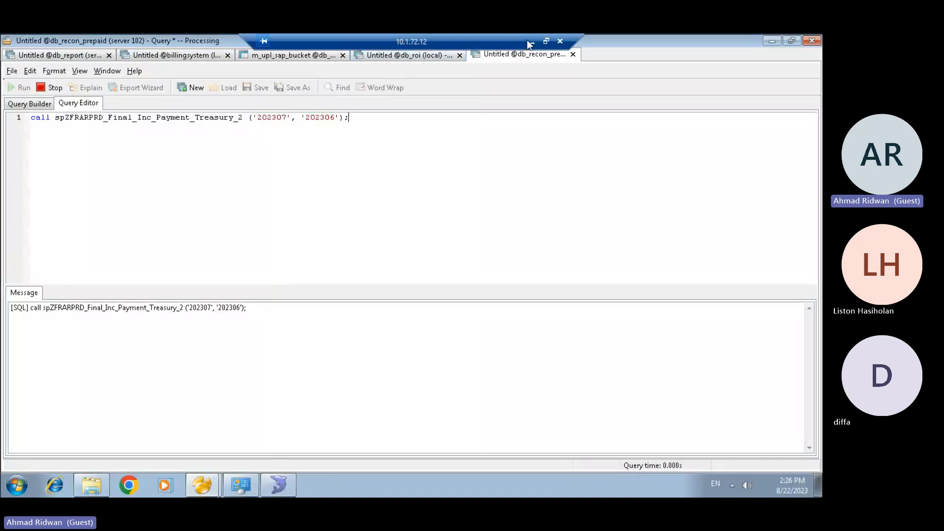
# Switch to File Explorer and open SUMMARY_REPORT_FINAL_INCOMING_202307_ALL_ZFRARPRD_TREASURY.xlsx from the V.1 folder of 07.Juli2023.
pyautogui.click(532, 42)
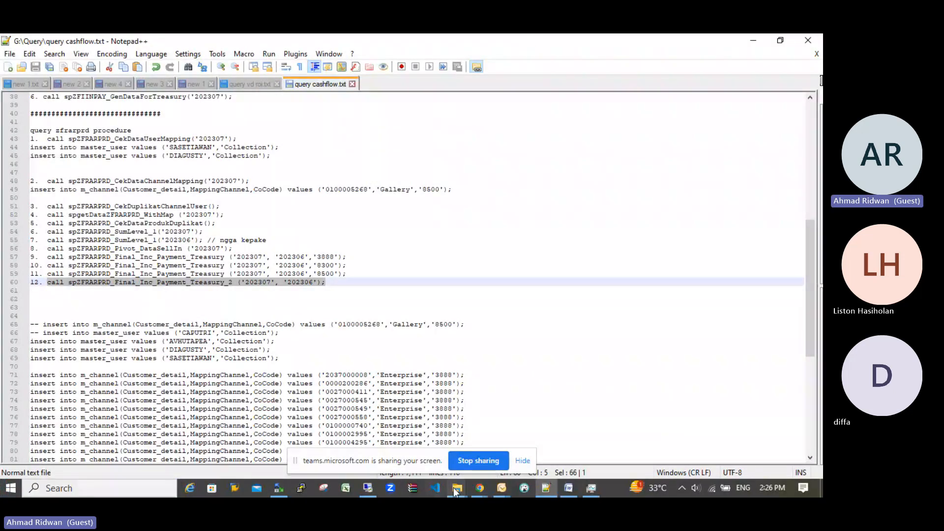
pyautogui.moveTo(457, 487)
pyautogui.click(362, 449)
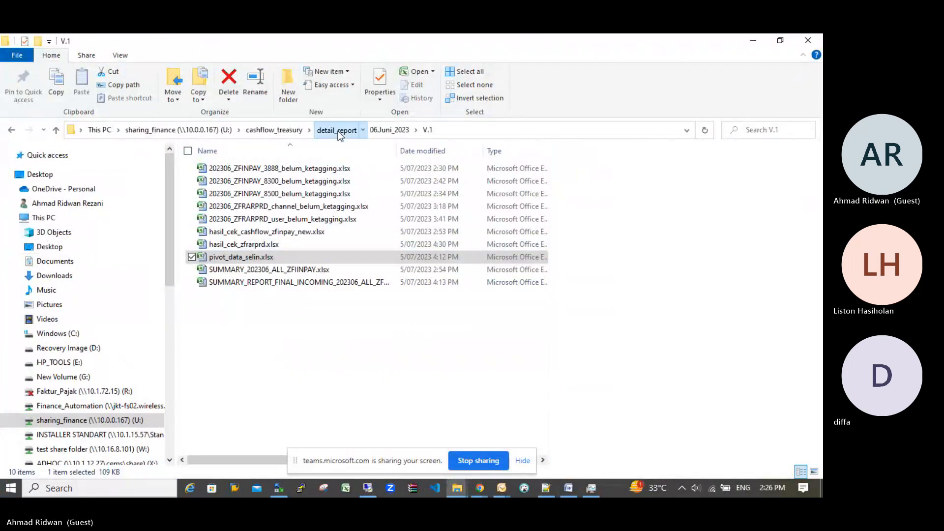
pyautogui.click(338, 130)
pyautogui.doubleClick(283, 220)
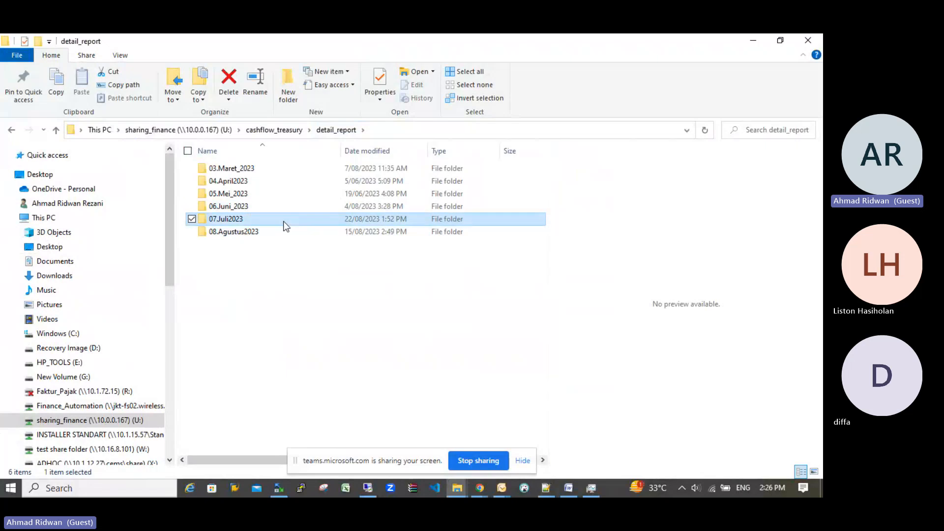
pyautogui.doubleClick(283, 171)
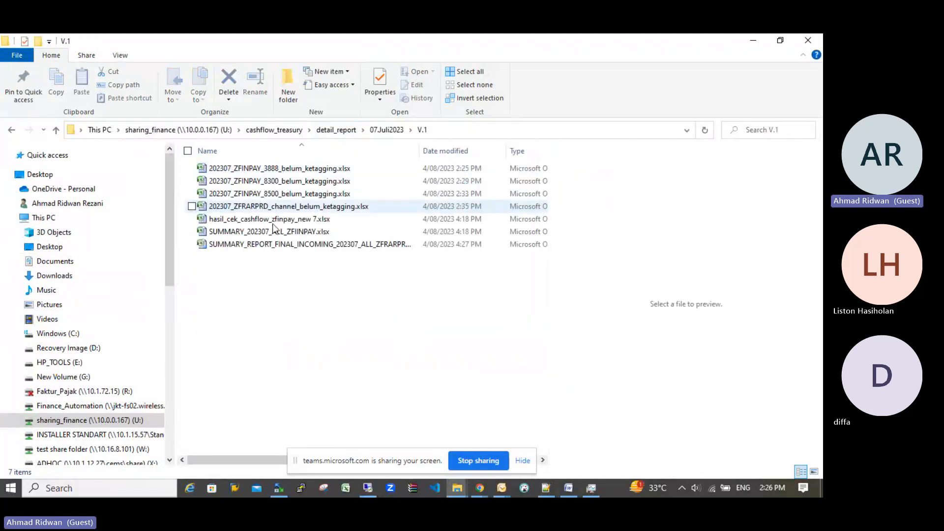
pyautogui.click(267, 246)
pyautogui.doubleClick(267, 246)
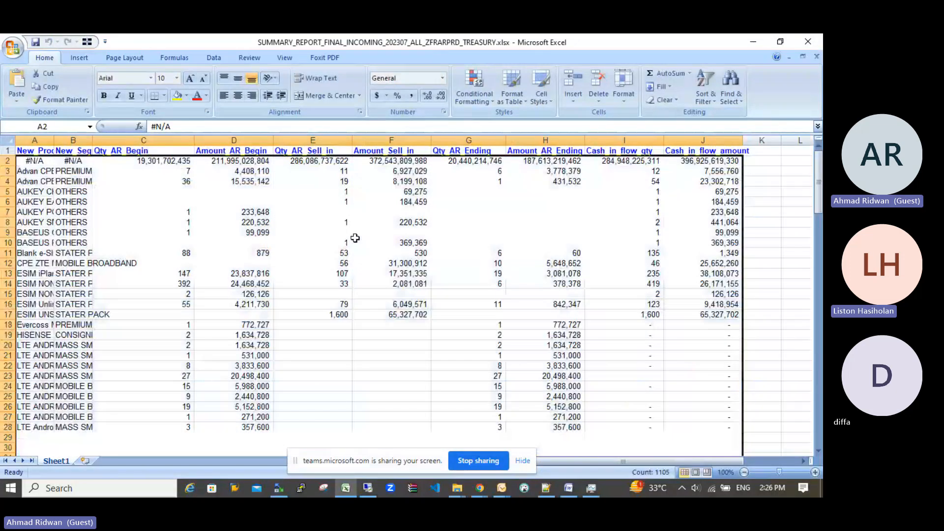
# Widen the New_Product_Type column, look through the report down to its summary totals, and close the workbook without saving.
pyautogui.click(355, 238)
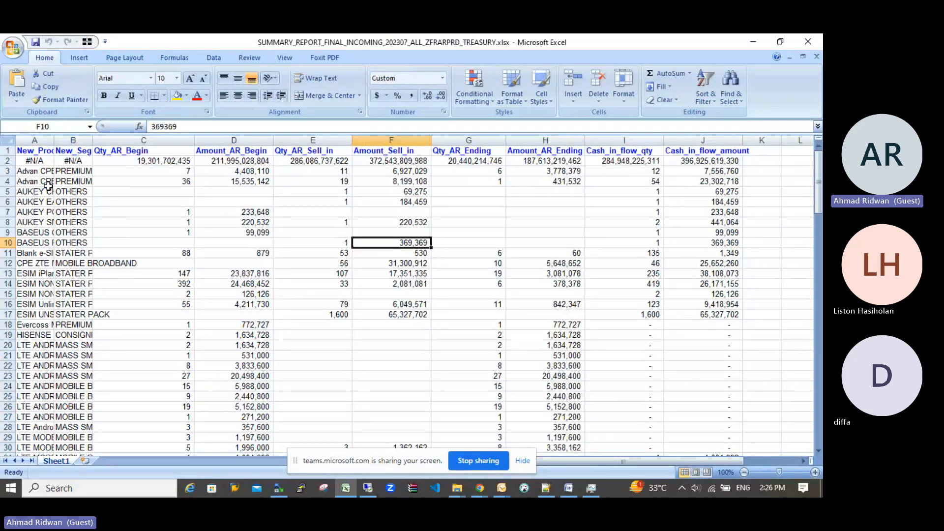
pyautogui.moveTo(54, 141); pyautogui.dragTo(103, 134)
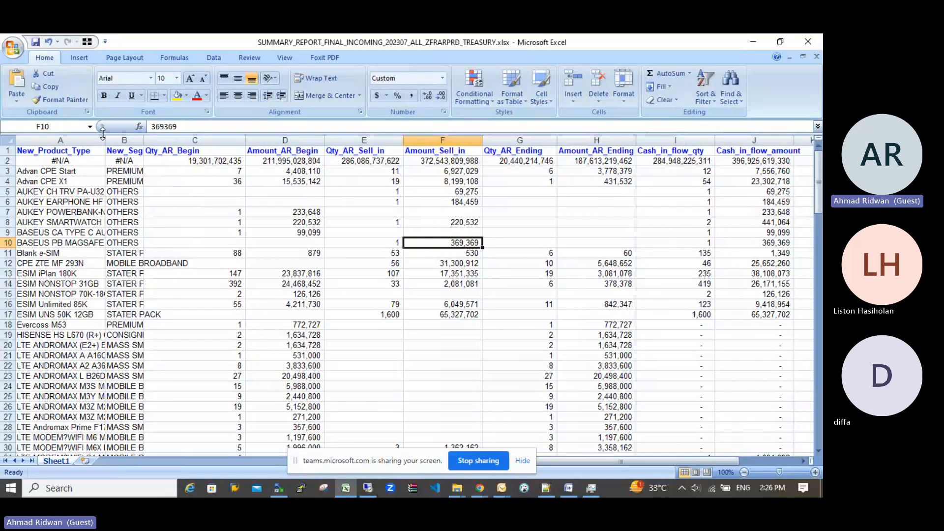
pyautogui.scroll(-15, 245, 304)
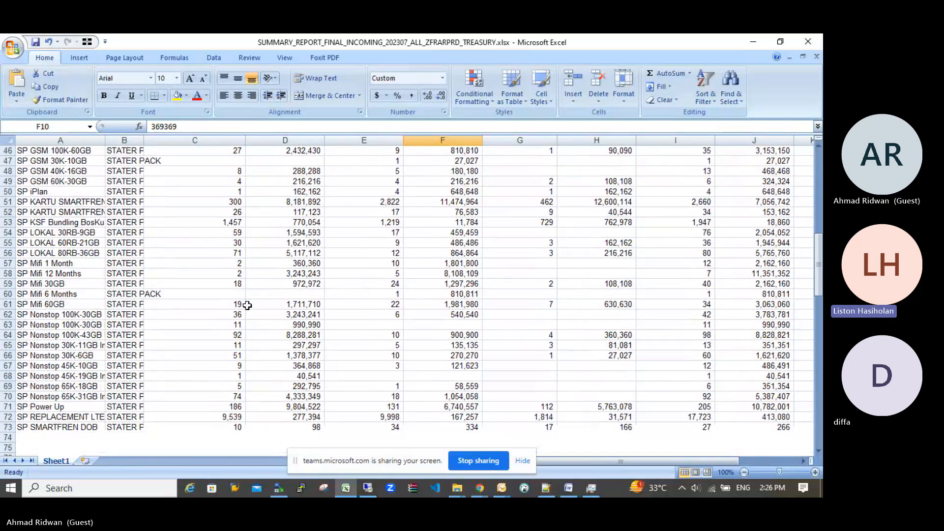
pyautogui.scroll(-20, 247, 305)
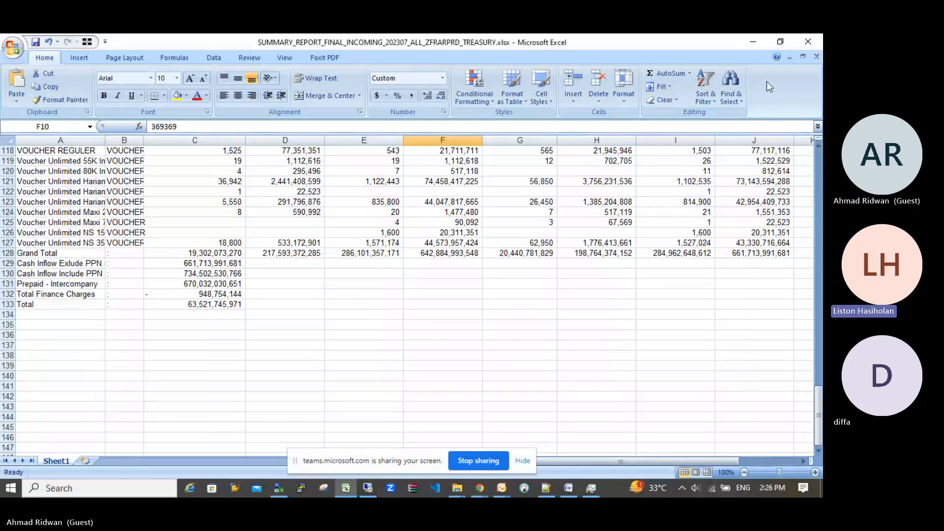
pyautogui.click(807, 41)
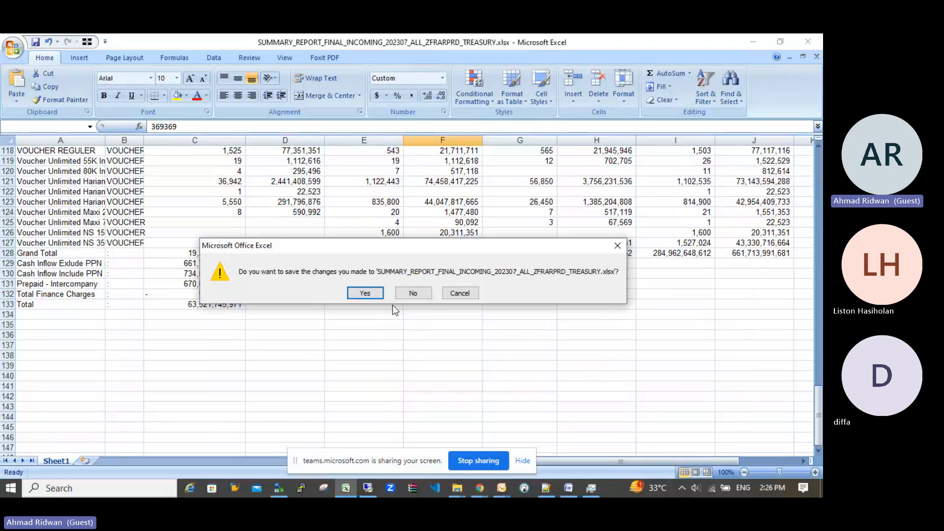
pyautogui.click(414, 293)
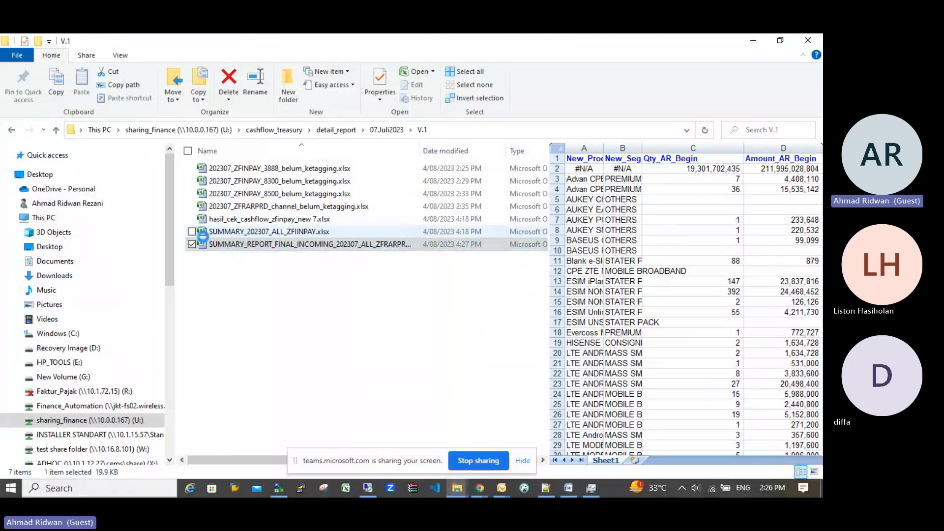
# Fit the file list's Name column to the full names and preview the ZFIINPAY and ZFRARPRD summary workbooks.
pyautogui.click(191, 232)
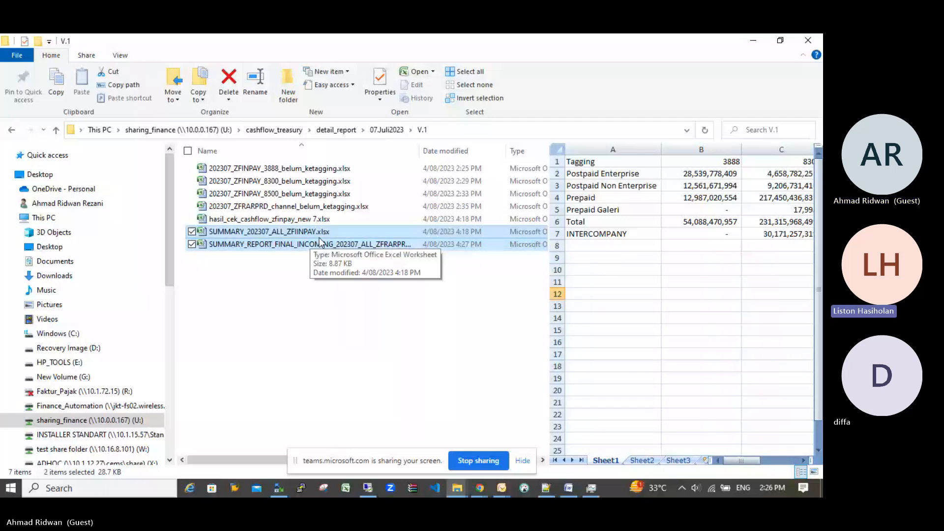
pyautogui.click(254, 349)
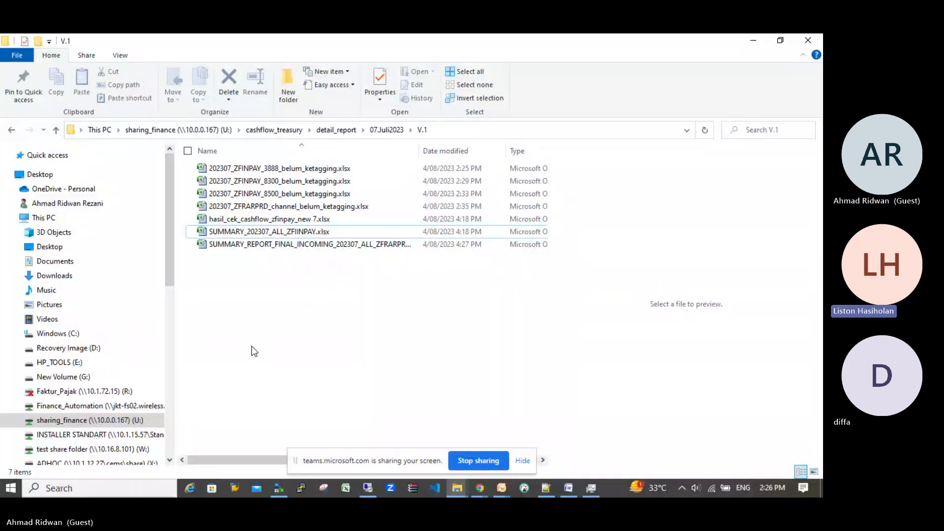
pyautogui.doubleClick(419, 151)
pyautogui.click(402, 244)
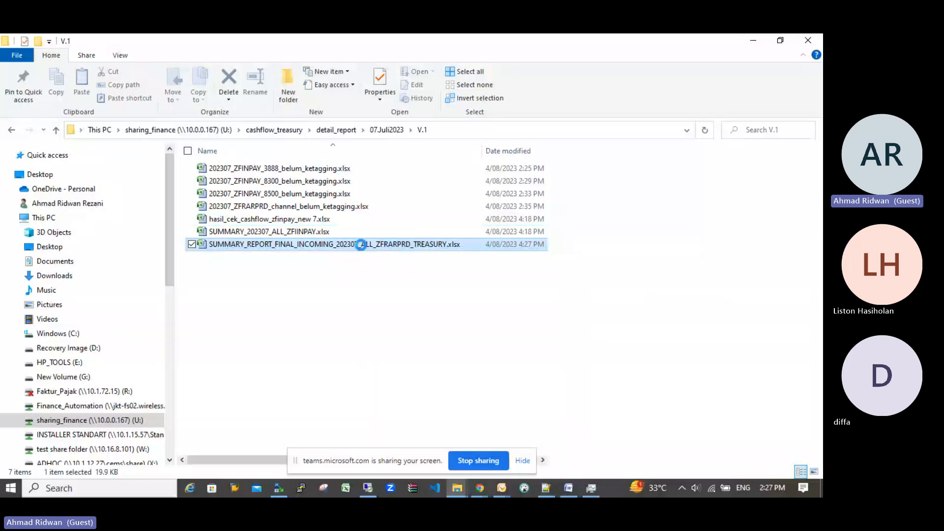
pyautogui.click(325, 234)
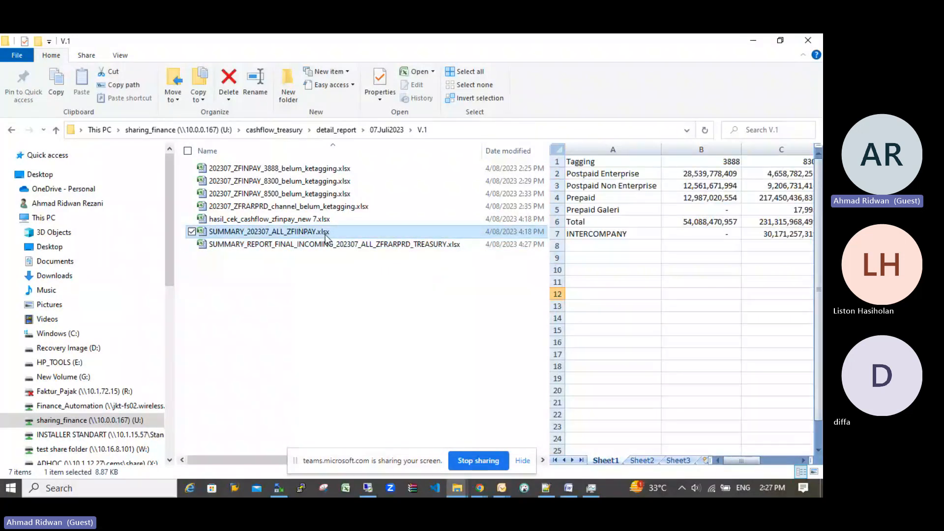
pyautogui.click(326, 244)
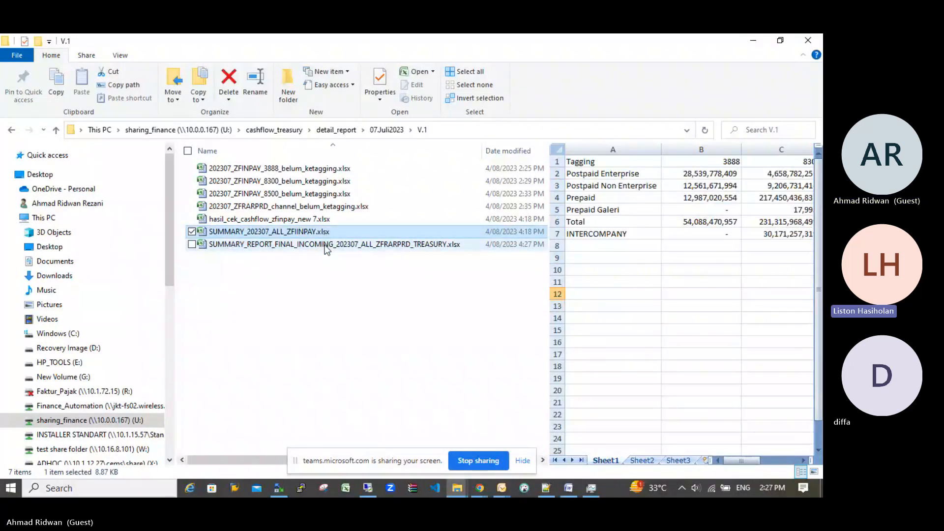
# Examine the Final_Inc_Payment_Treasury_2 query result down to its last record, and return to the July V.1 folder.
pyautogui.click(368, 488)
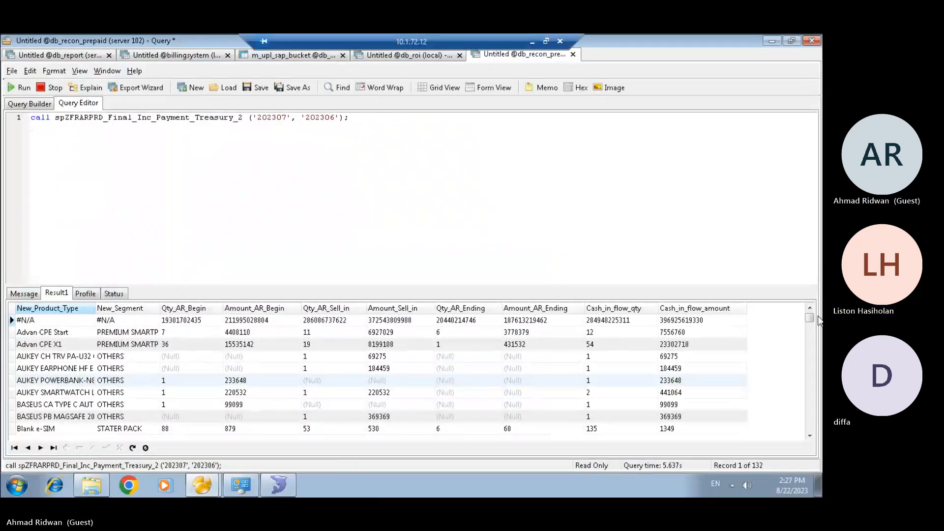
pyautogui.moveTo(810, 319); pyautogui.dragTo(801, 443)
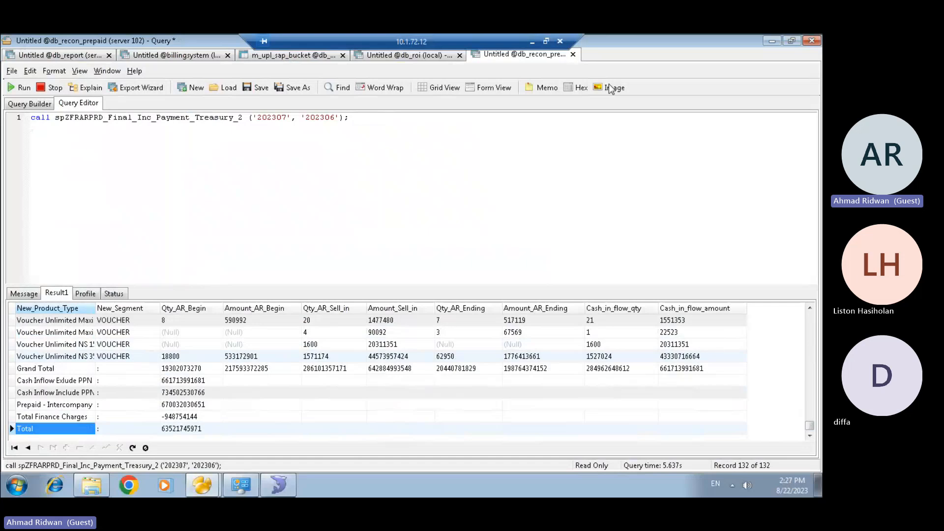
pyautogui.click(534, 43)
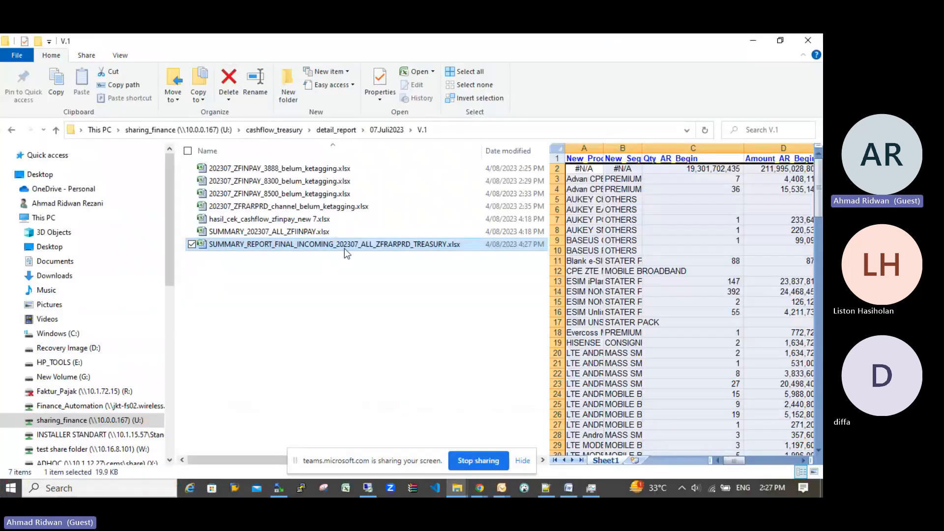
pyautogui.click(441, 310)
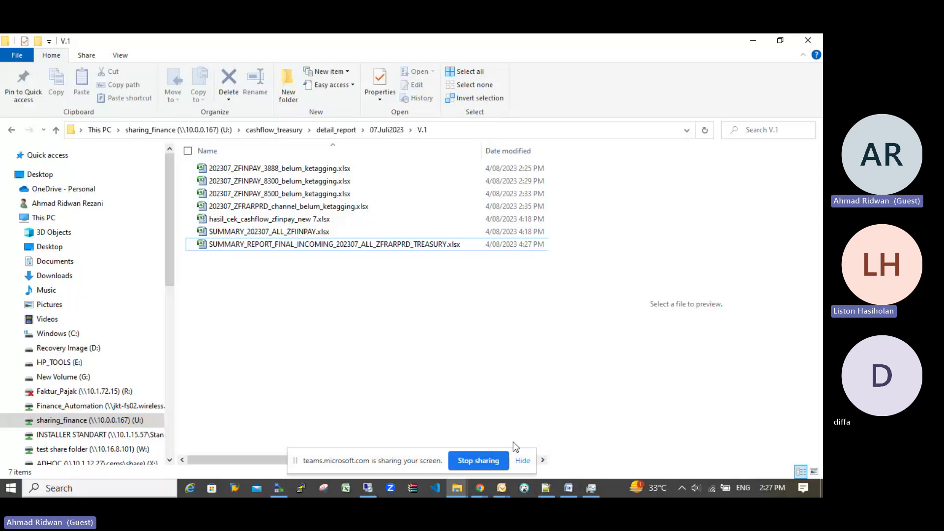
# Switch to Notepad++ and examine query cashflow.txt, from the Data_Sell_In_202307 query through the numbered procedures to the m_channel inserts.
pyautogui.click(546, 487)
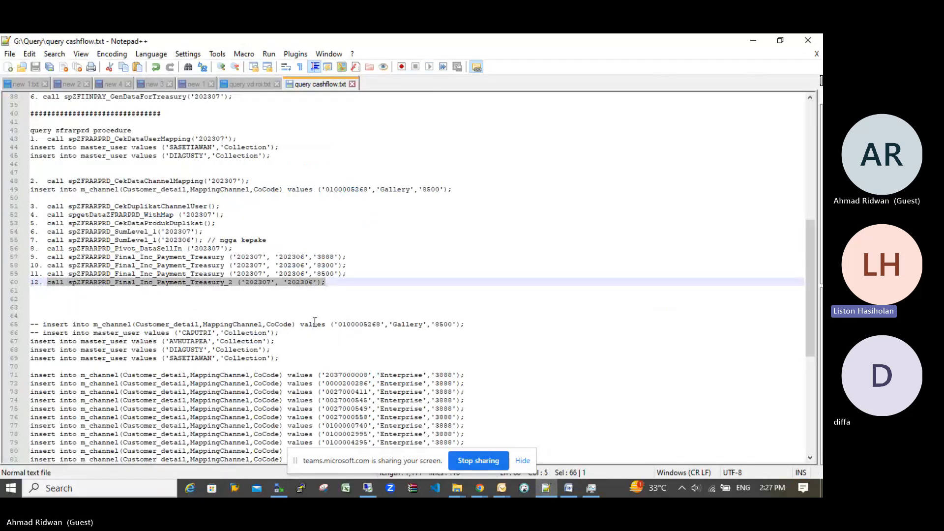
pyautogui.scroll(-7, 315, 322)
pyautogui.scroll(-3, 315, 322)
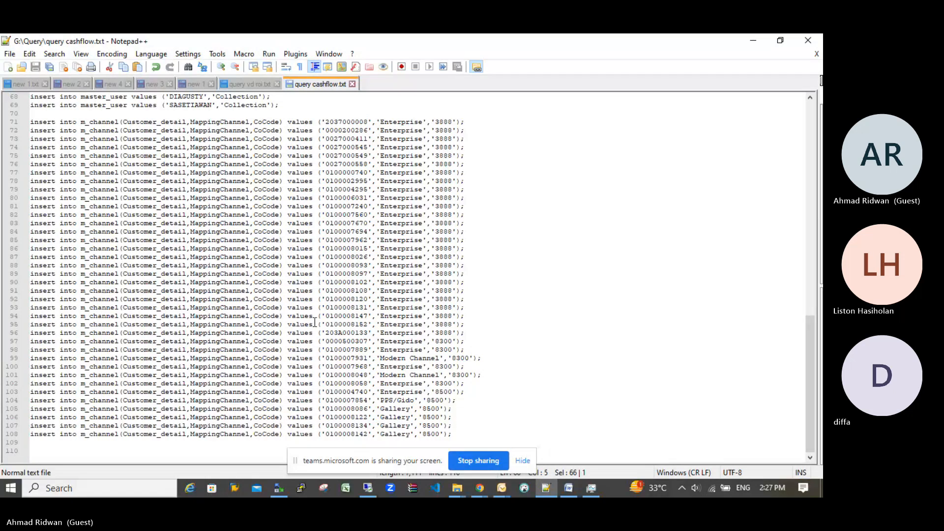
pyautogui.scroll(5, 314, 322)
pyautogui.scroll(8, 315, 322)
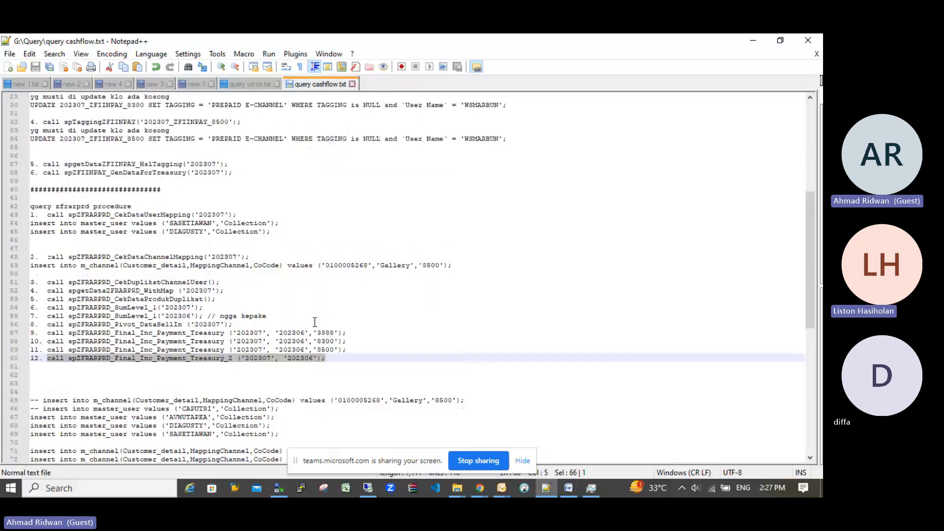
pyautogui.scroll(10, 314, 322)
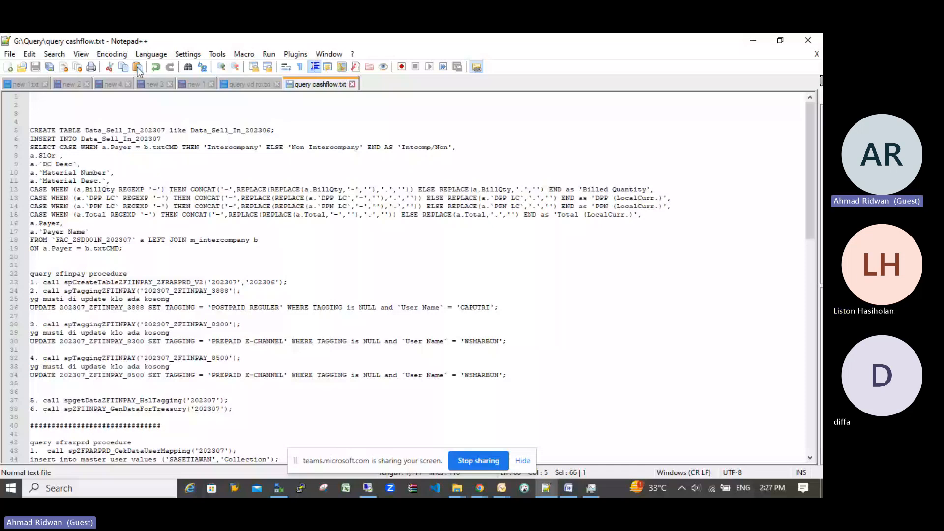
pyautogui.scroll(-5, 231, 228)
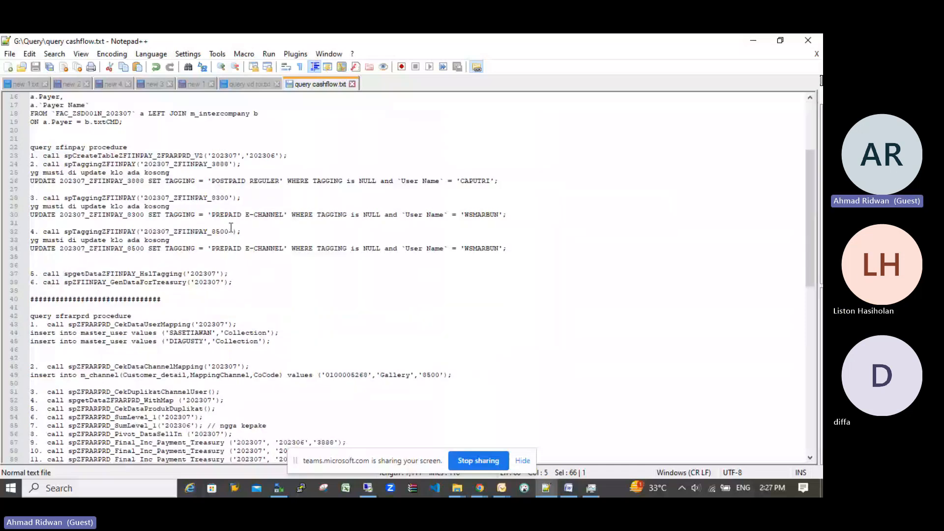
pyautogui.scroll(-4, 239, 236)
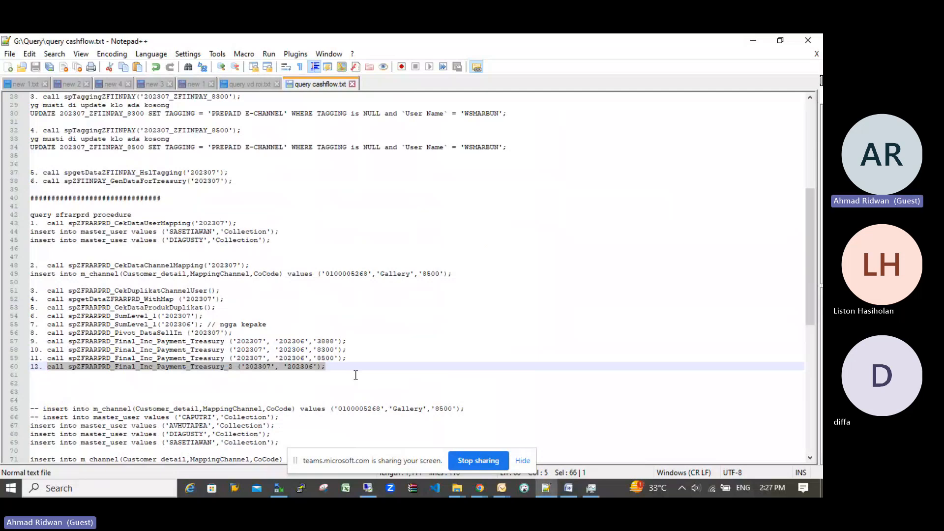
# Switch to the Tutorial Cash Flow Prepaid folder in File Explorer and preview spZFRARPRD_Pivot_DataSellIn.txt and the Store procedure ZFIINPAY text file.
pyautogui.click(462, 488)
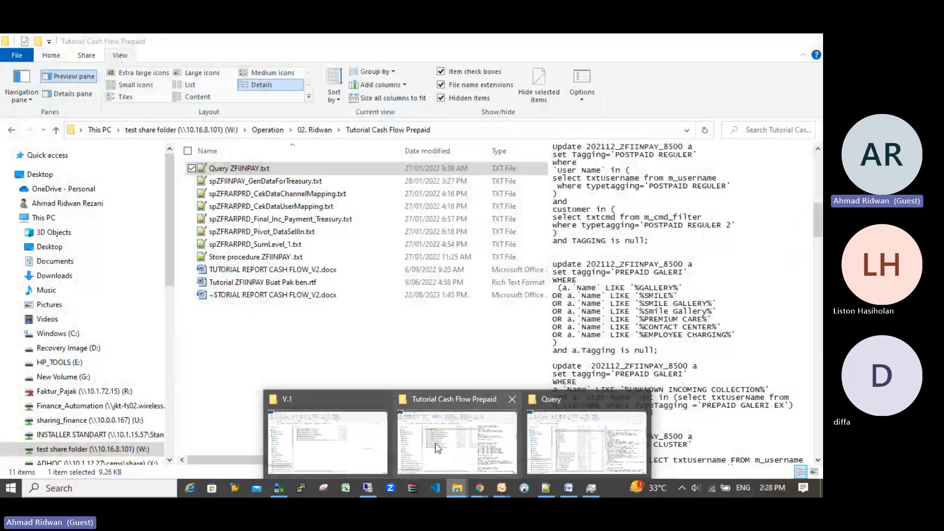
pyautogui.click(434, 443)
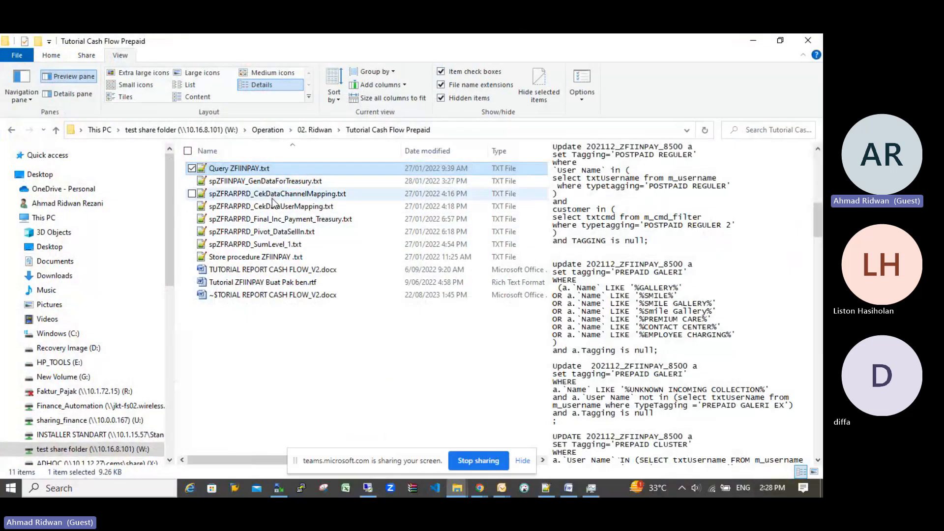
pyautogui.click(284, 231)
pyautogui.click(279, 256)
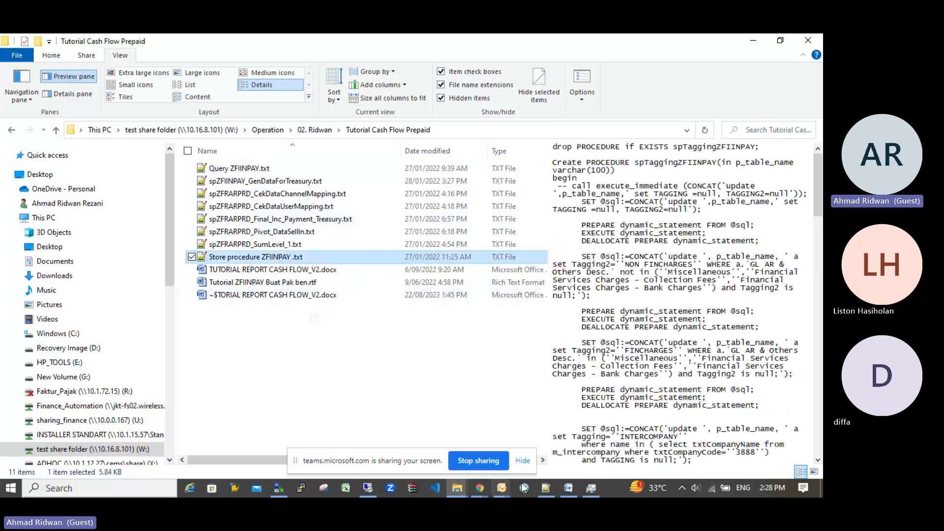
# Return to Notepad++, close the file open beside query cashflow.txt, and review the cashflow file's insert statements and ZFRARPRD procedures.
pyautogui.moveTo(548, 490)
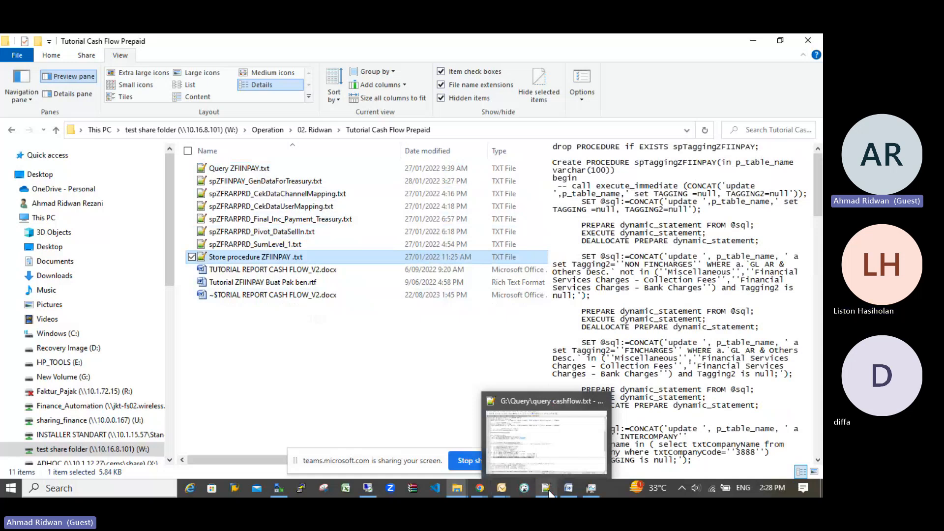
pyautogui.click(550, 493)
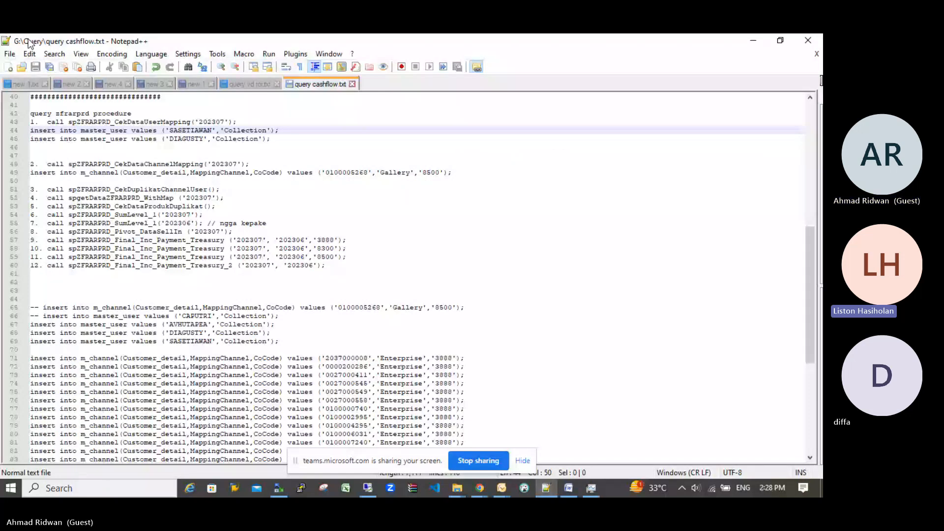
pyautogui.click(277, 84)
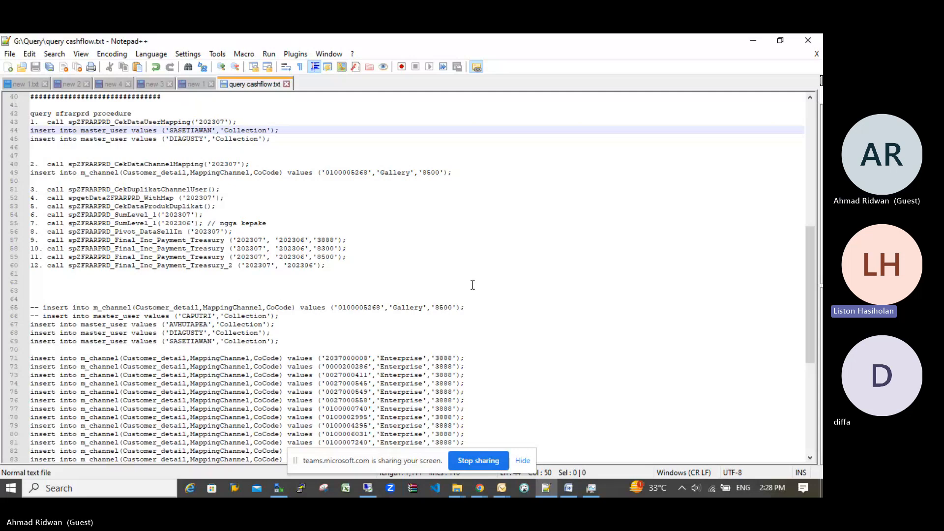
pyautogui.scroll(-9, 473, 284)
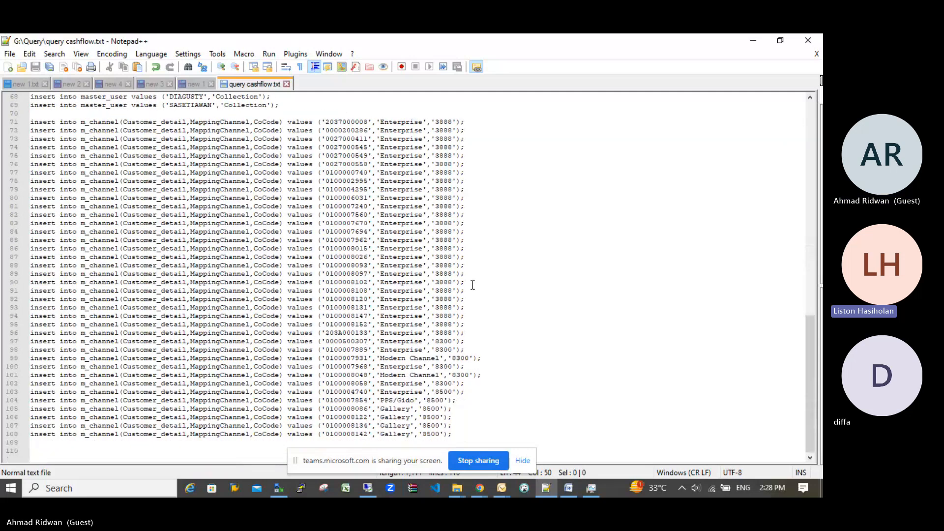
pyautogui.scroll(4, 472, 285)
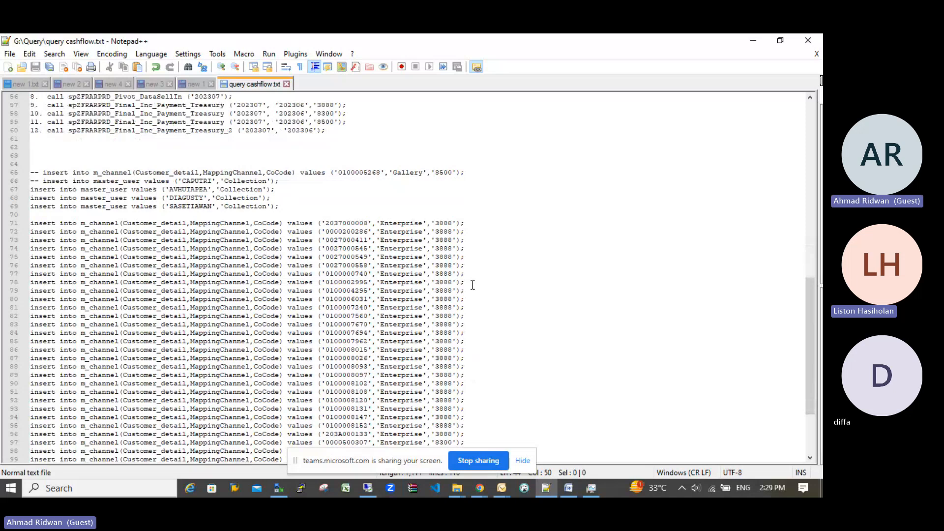
pyautogui.scroll(7, 472, 284)
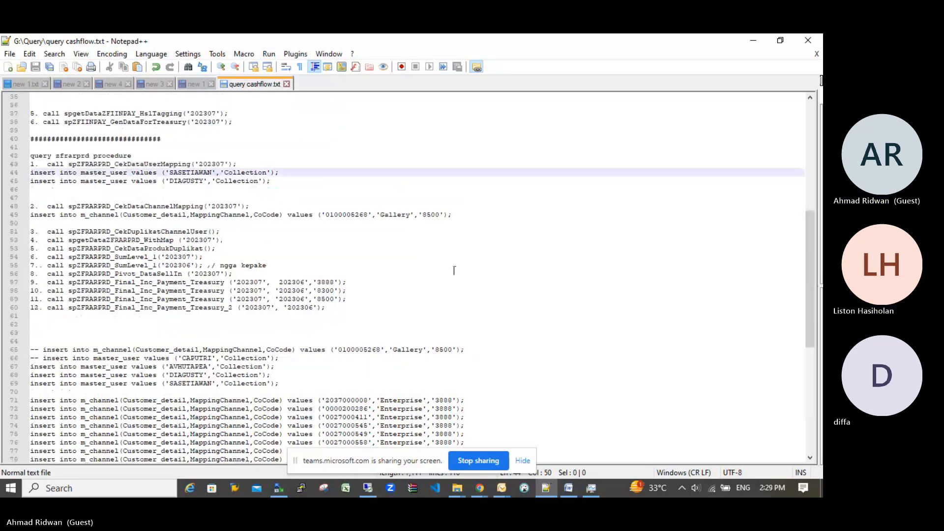
# Switch to the V.1 folder window in File Explorer and go to the network server \\10.16.8.101.
pyautogui.click(453, 491)
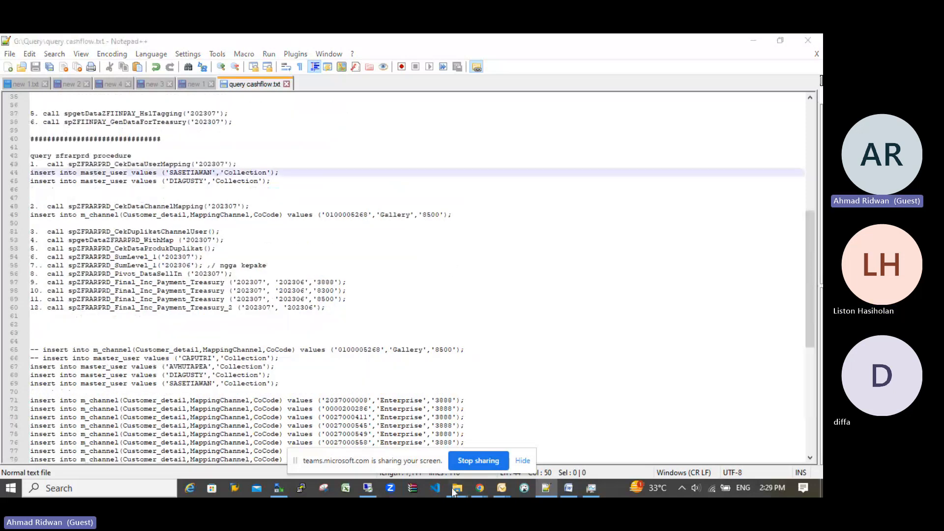
pyautogui.moveTo(453, 492)
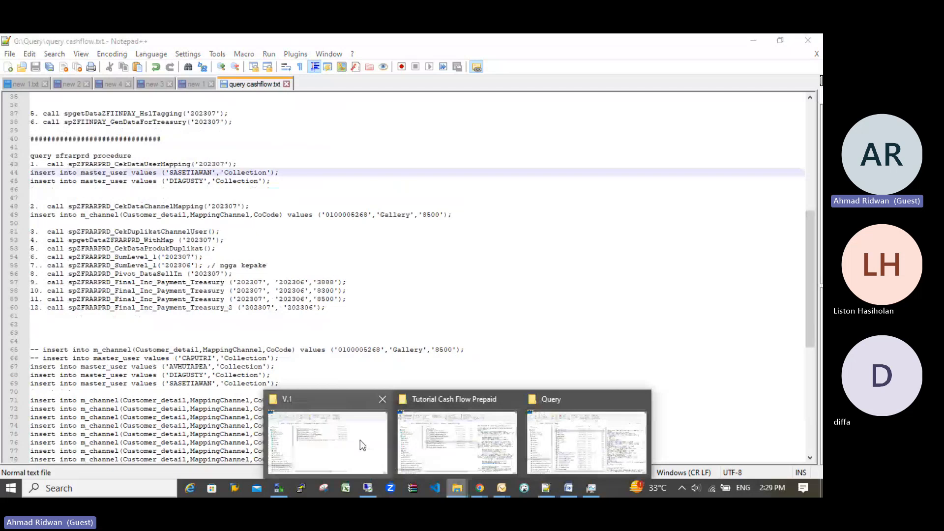
pyautogui.click(362, 445)
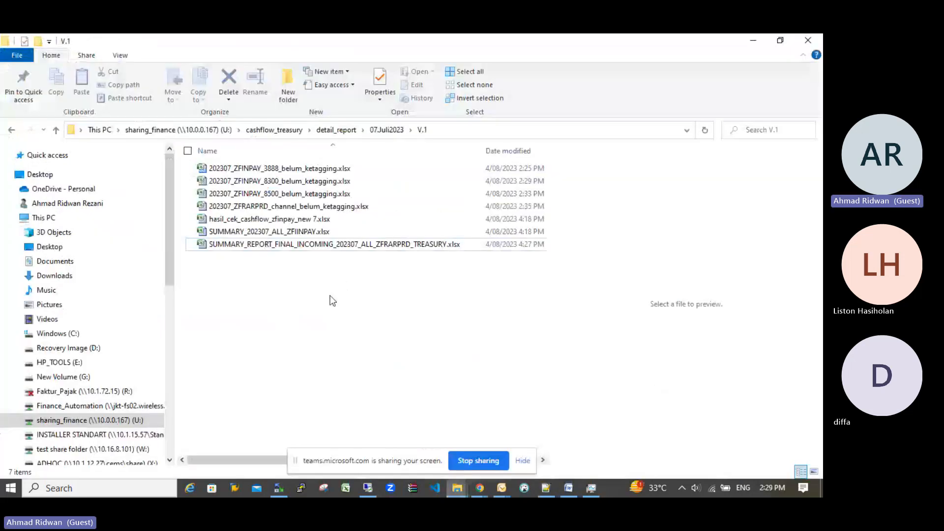
pyautogui.click(81, 449)
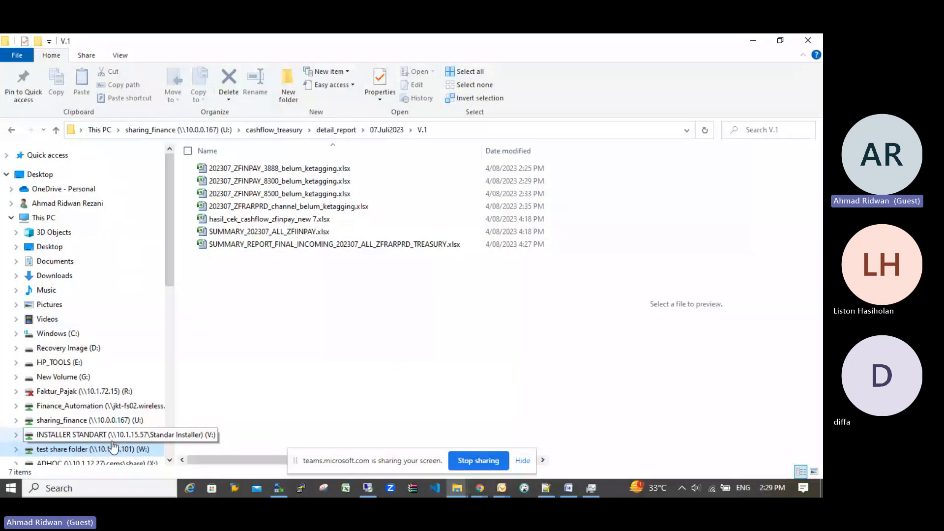
pyautogui.scroll(-1, 112, 447)
pyautogui.click(466, 128)
pyautogui.write('\\10.16')
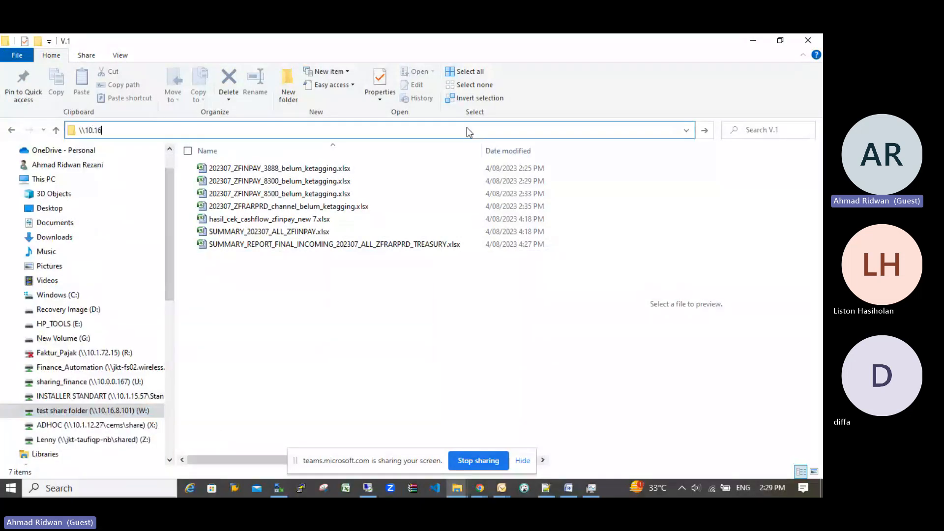
pyautogui.write('.8.101')
pyautogui.press('Return')
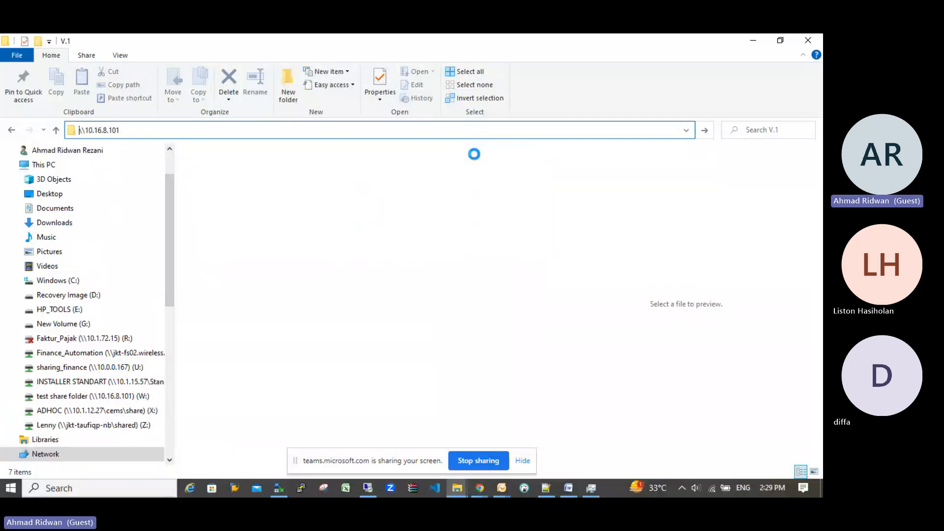
# Open the server's Subscriber folder and look over its daily_report_status_subscriber_v2 archives.
pyautogui.click(397, 359)
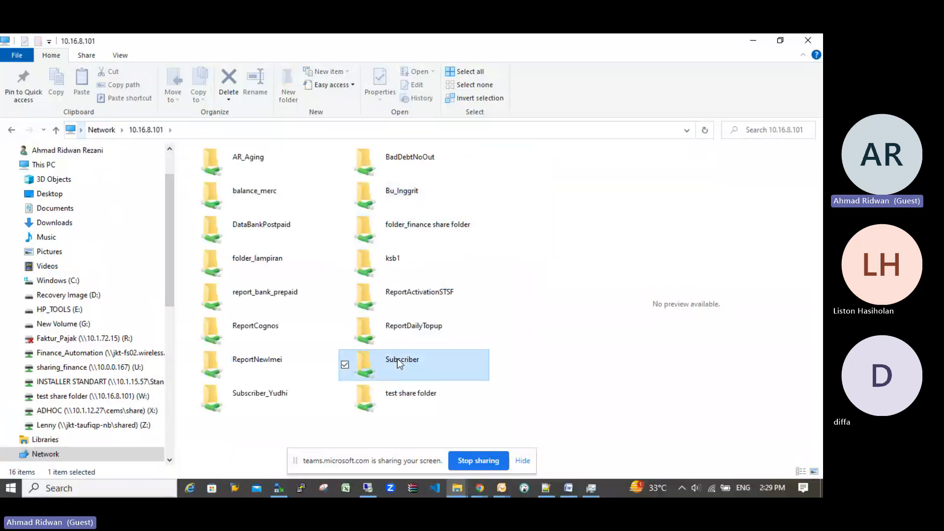
pyautogui.doubleClick(397, 358)
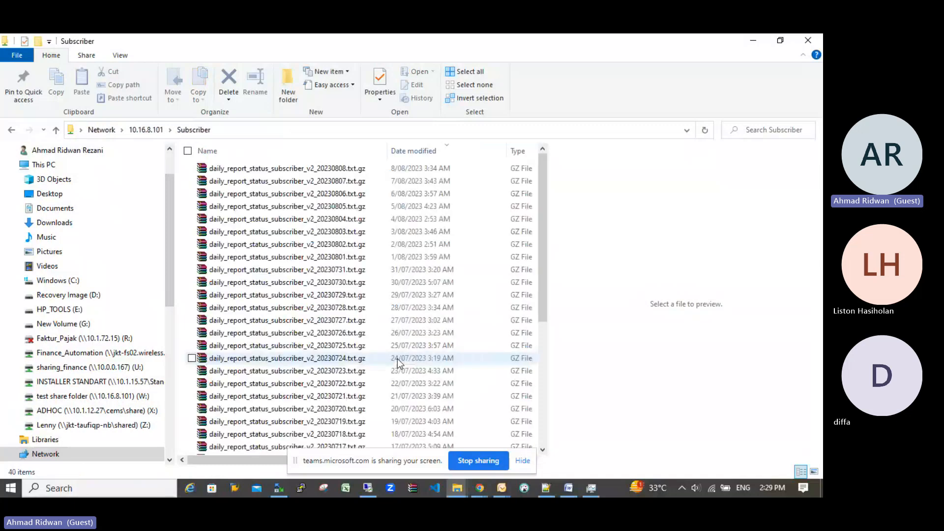
pyautogui.moveTo(244, 456)
pyautogui.mouseDown()
pyautogui.moveTo(301, 457)
pyautogui.moveTo(239, 456)
pyautogui.mouseUp()
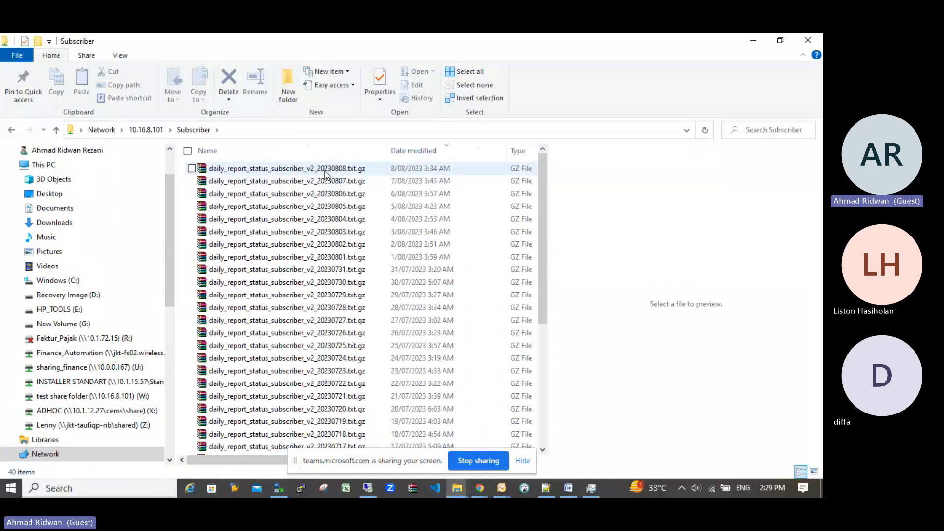
# Go back to the server root, open the other subscriber folder, and widen its Name column to fit the full archive names.
pyautogui.click(150, 130)
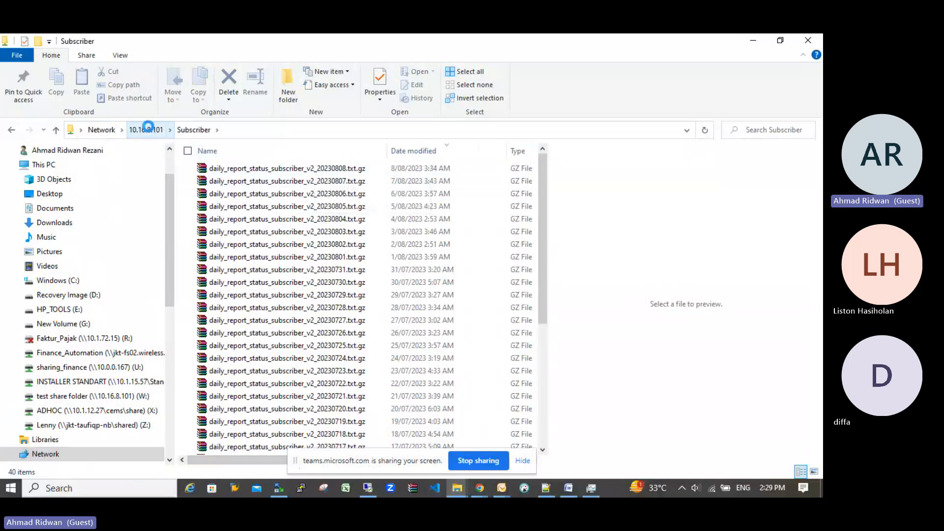
pyautogui.click(259, 385)
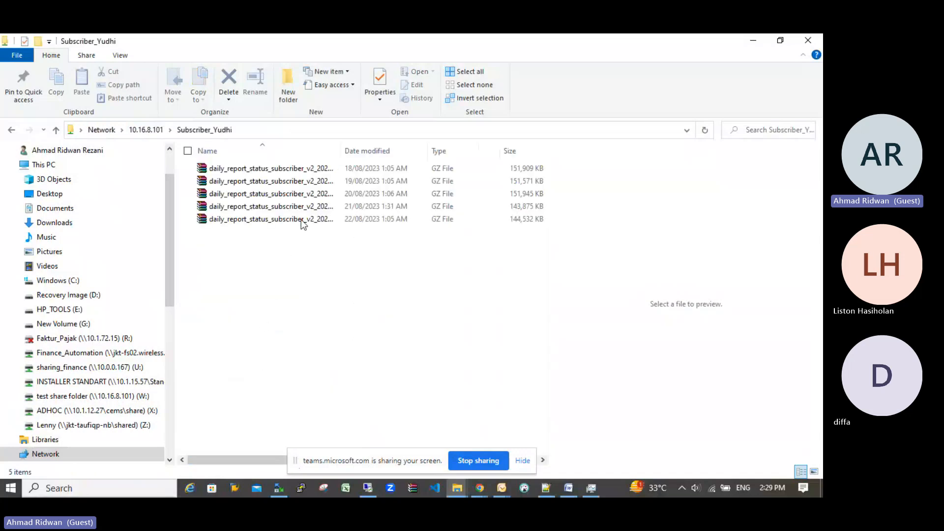
pyautogui.moveTo(345, 156); pyautogui.dragTo(391, 163)
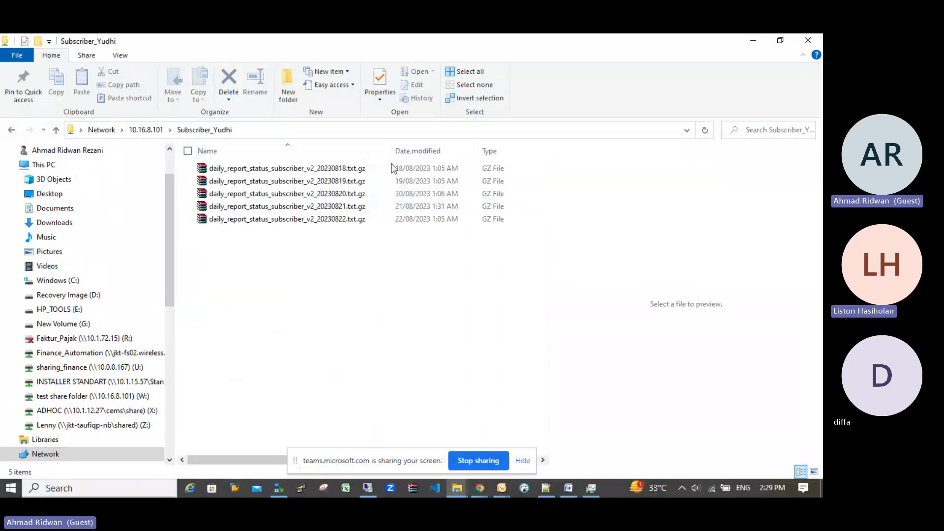
# Return to the shared folders of \\10.16.8.101 with the network path shown as text, and stop sharing the screen.
pyautogui.click(151, 129)
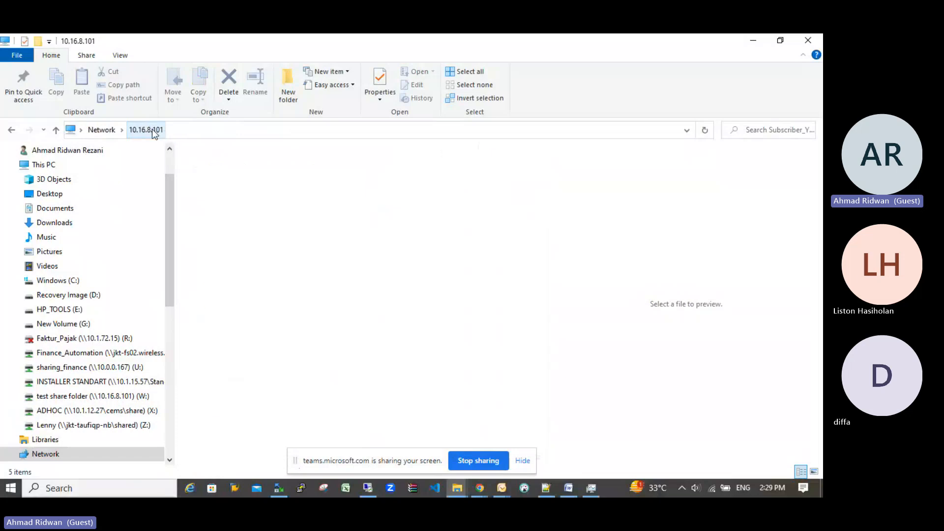
pyautogui.click(188, 130)
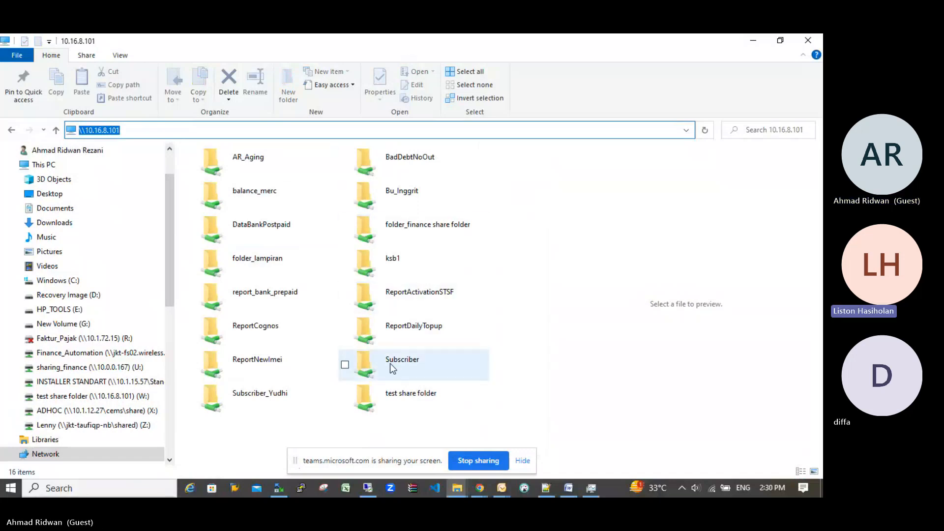
pyautogui.click(433, 127)
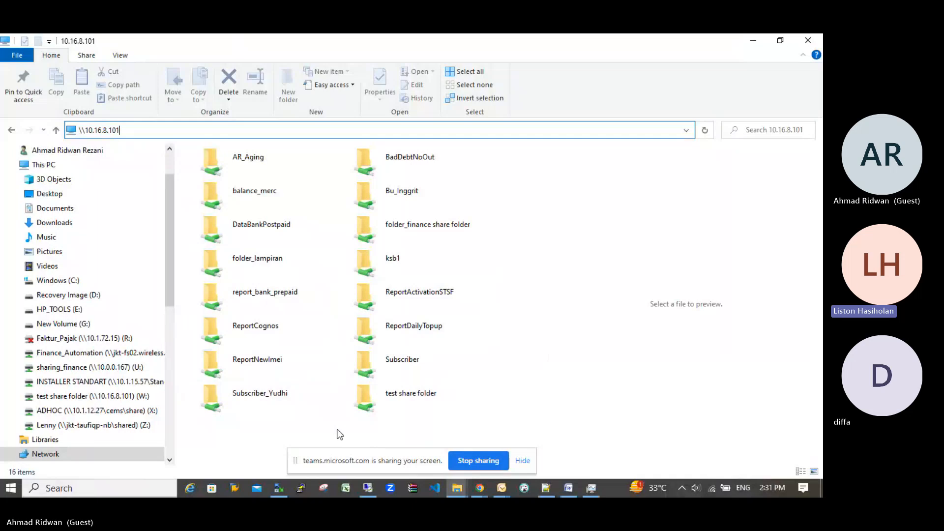
pyautogui.click(475, 462)
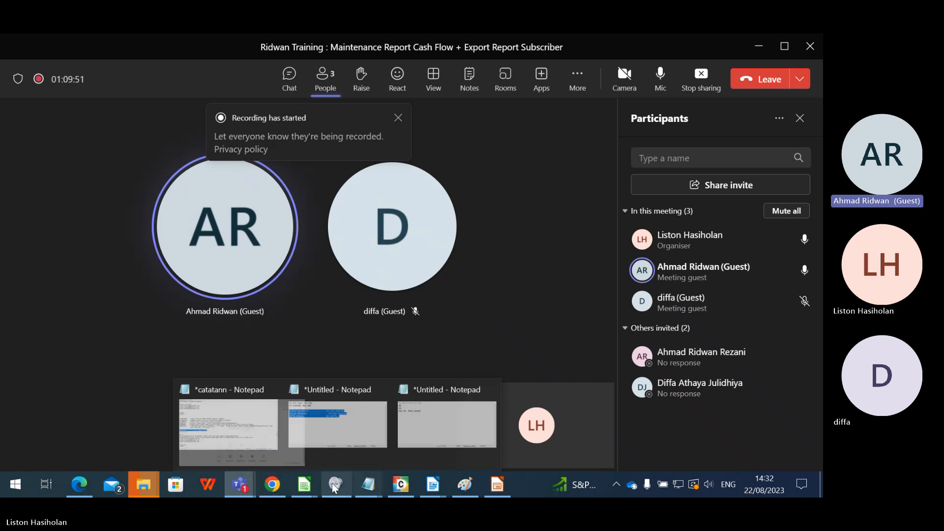
# Switch to Automation Job_Mapping_operationalOnly.xls in LibreOffice Calc and select cell D26 on the Operational3 sheet.
pyautogui.click(303, 485)
pyautogui.click(424, 427)
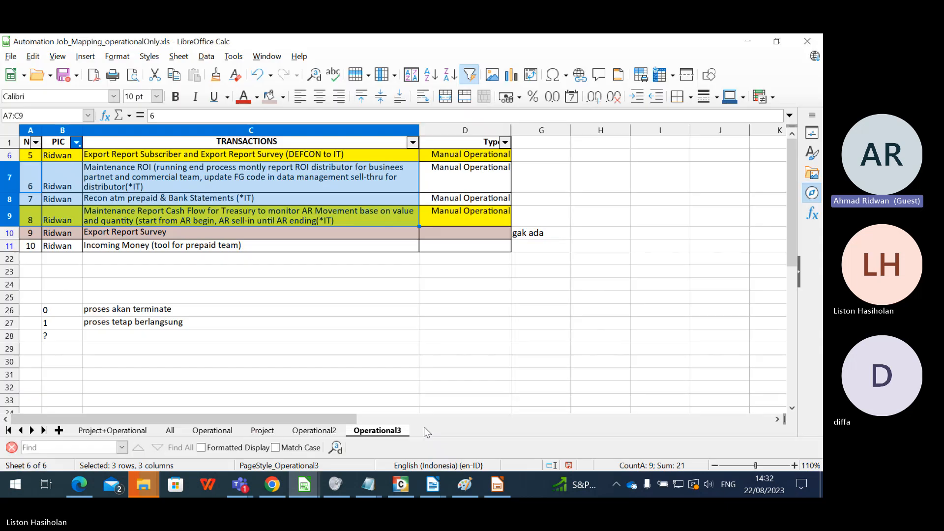
pyautogui.click(435, 312)
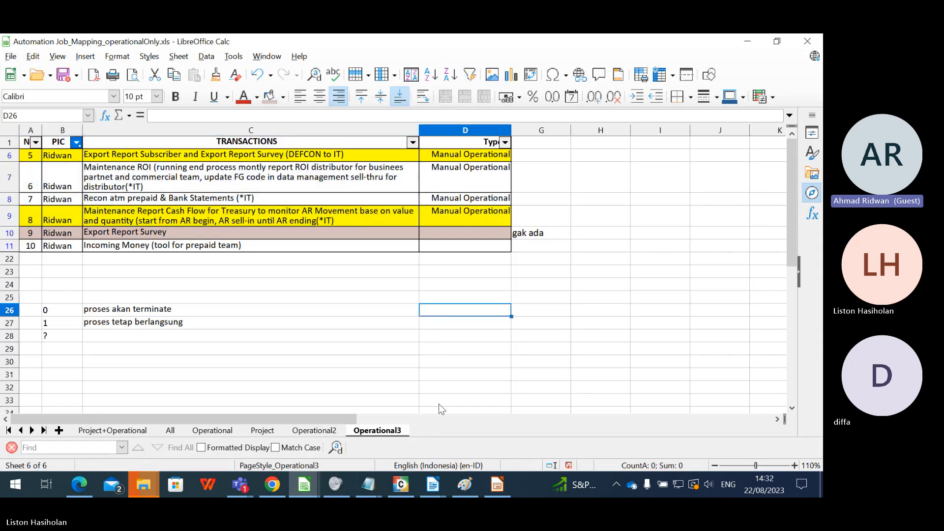
pyautogui.moveTo(465, 485)
pyautogui.moveTo(401, 485)
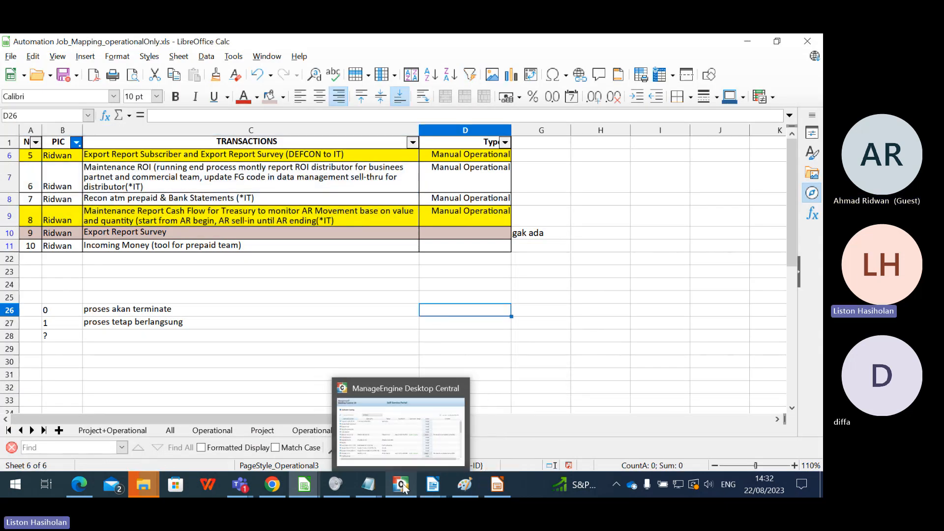
pyautogui.moveTo(240, 485)
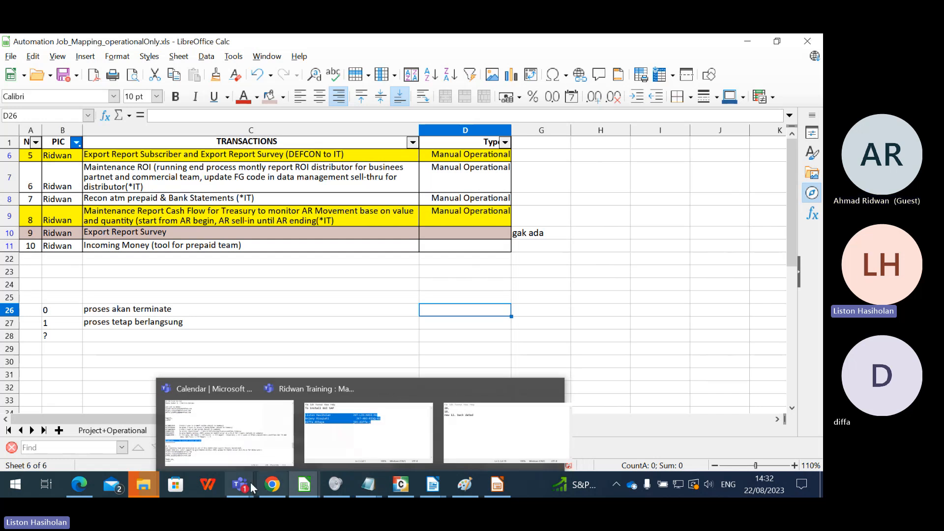
# Check the Teams meeting, and open the Operation folder of test share folder (\\10.16.8.101) (E:) in a new File Explorer window.
pyautogui.click(284, 402)
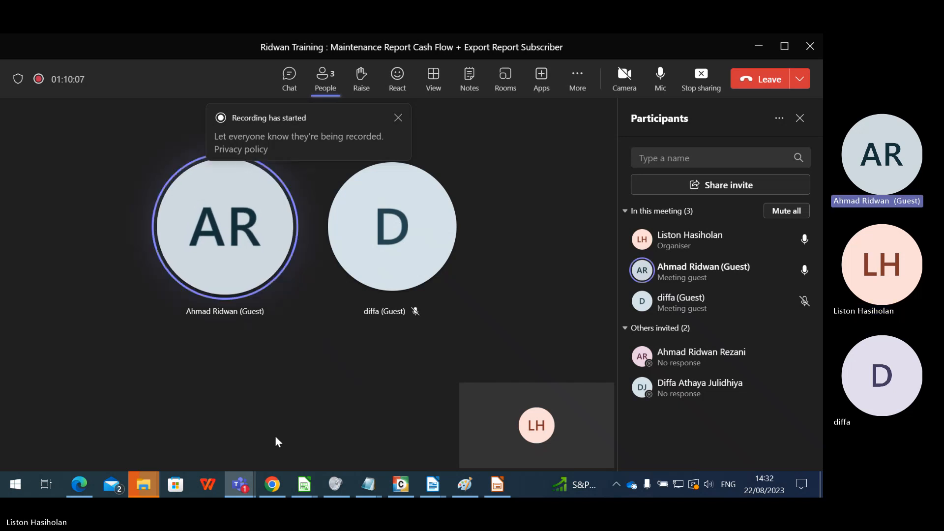
pyautogui.moveTo(156, 486)
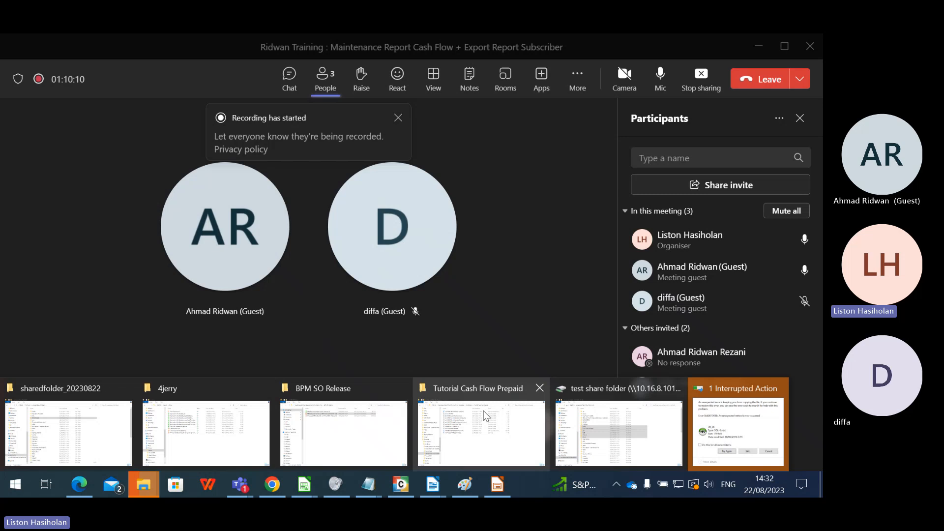
pyautogui.press('super+e')
pyautogui.scroll(-3, 45, 411)
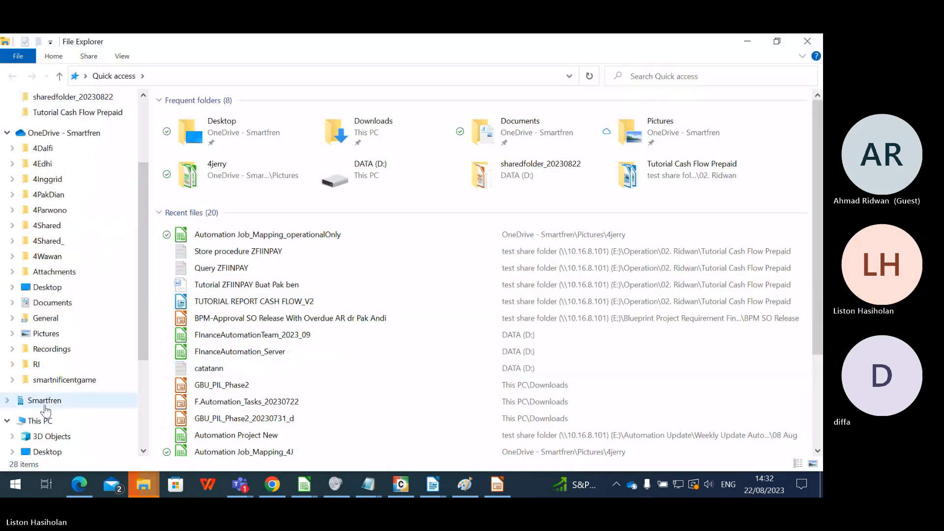
pyautogui.scroll(-5, 45, 411)
pyautogui.click(12, 419)
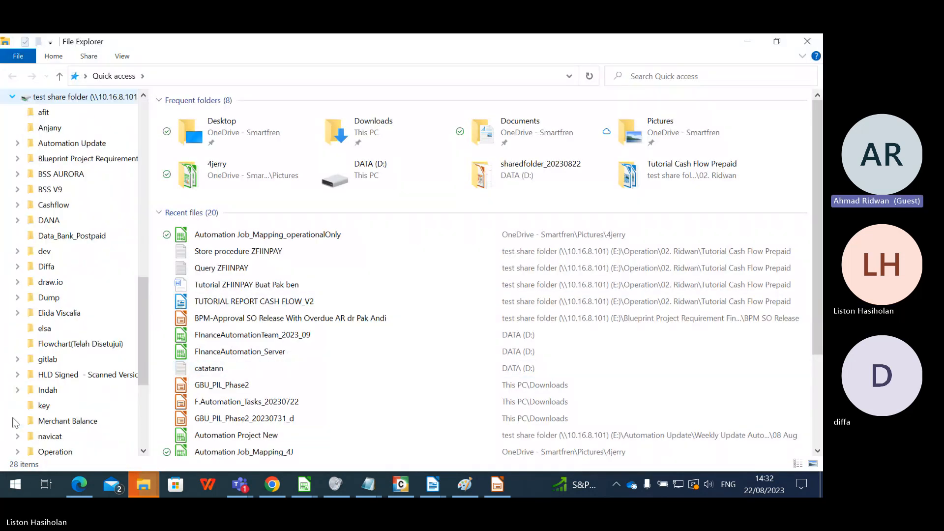
pyautogui.click(49, 451)
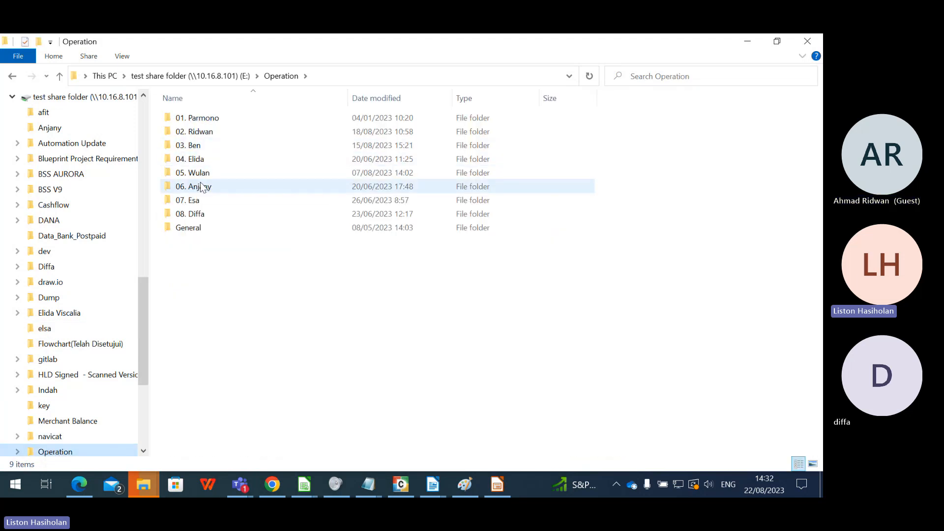
# Open and refresh the 02 subfolder of Operation, and switch back to Automation Job_Mapping_operationalOnly.xls in LibreOffice Calc.
pyautogui.doubleClick(211, 131)
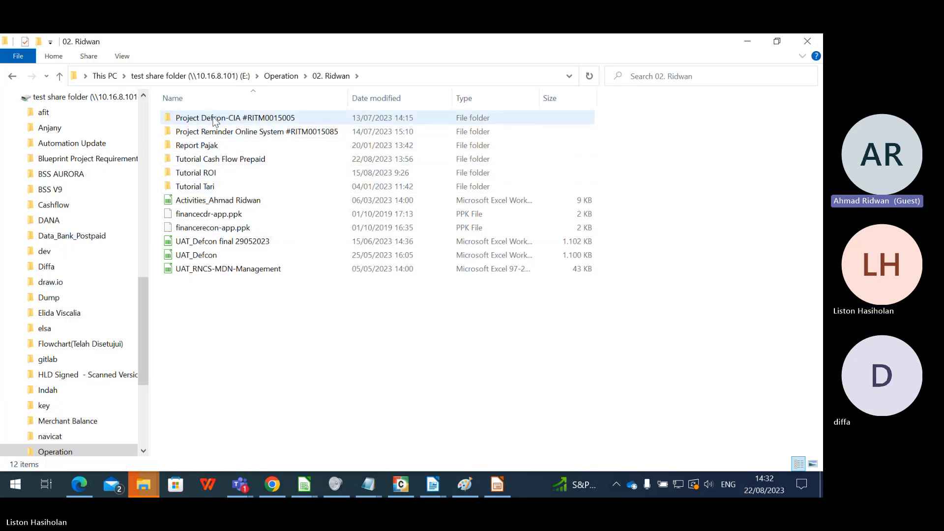
pyautogui.rightClick(295, 338)
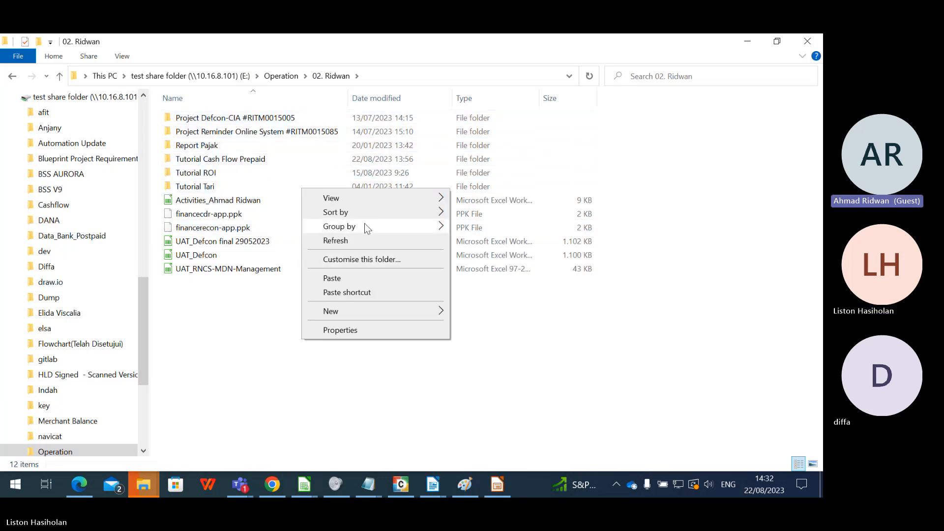
pyautogui.click(352, 241)
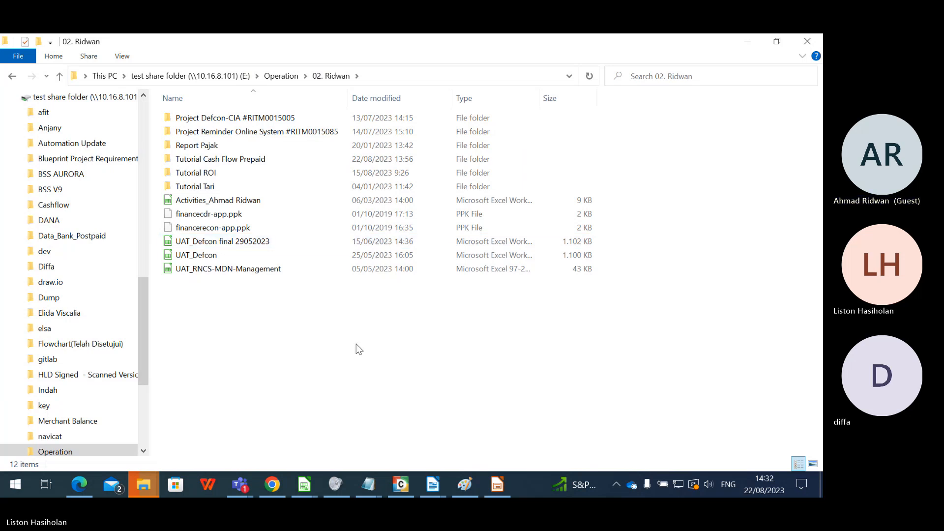
pyautogui.click(305, 486)
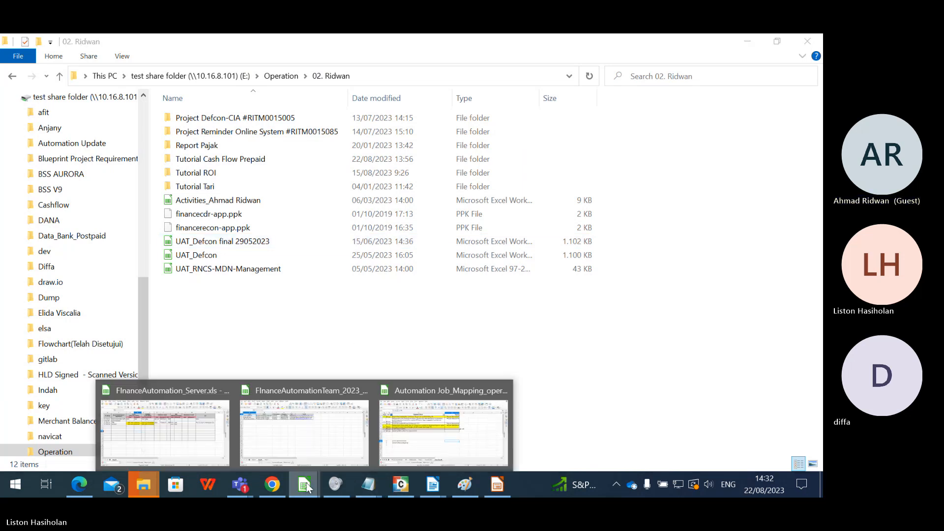
pyautogui.click(420, 419)
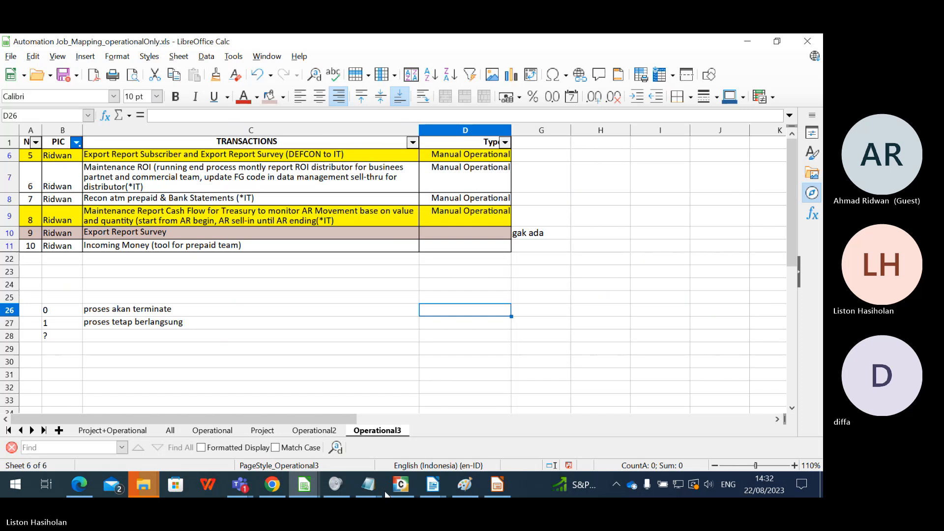
# Switch to Outlook in Chrome and search the Sent Items for messages addressed to the trainer.
pyautogui.click(273, 485)
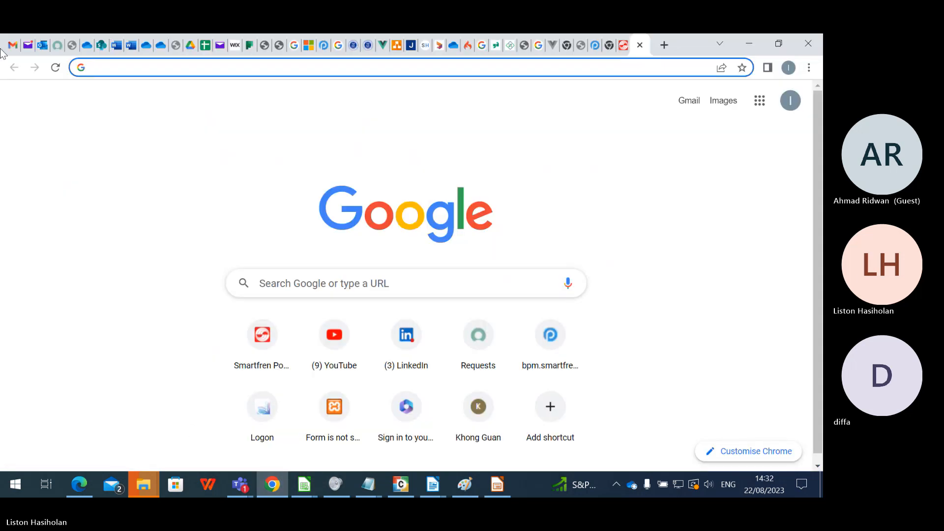
pyautogui.click(42, 45)
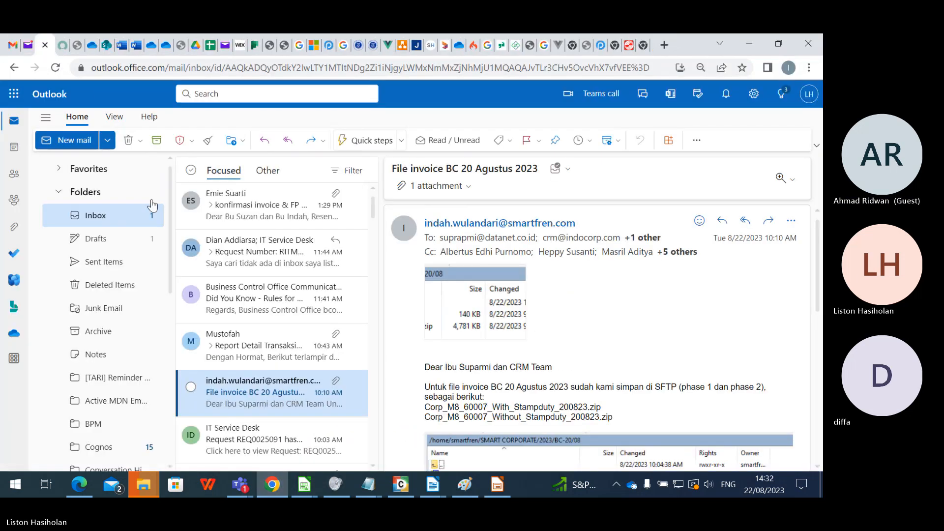
pyautogui.click(123, 261)
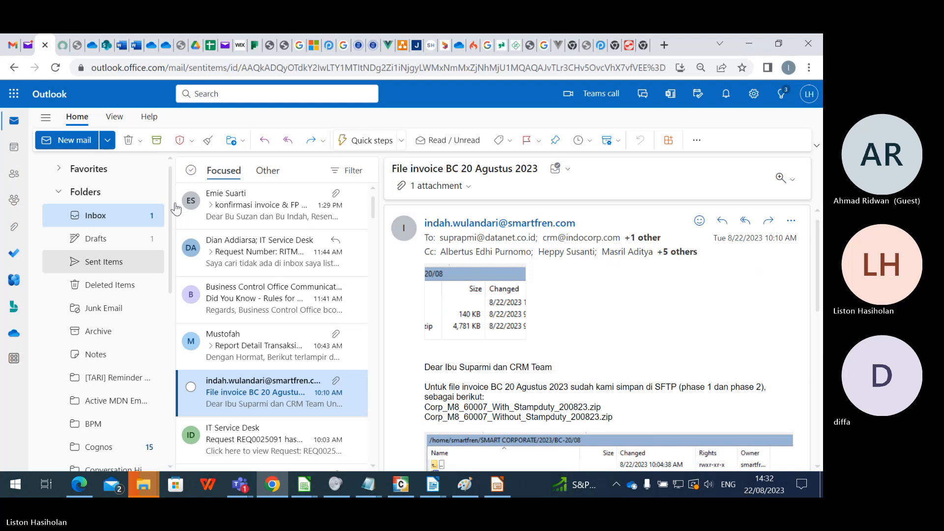
pyautogui.click(224, 94)
pyautogui.write('rid')
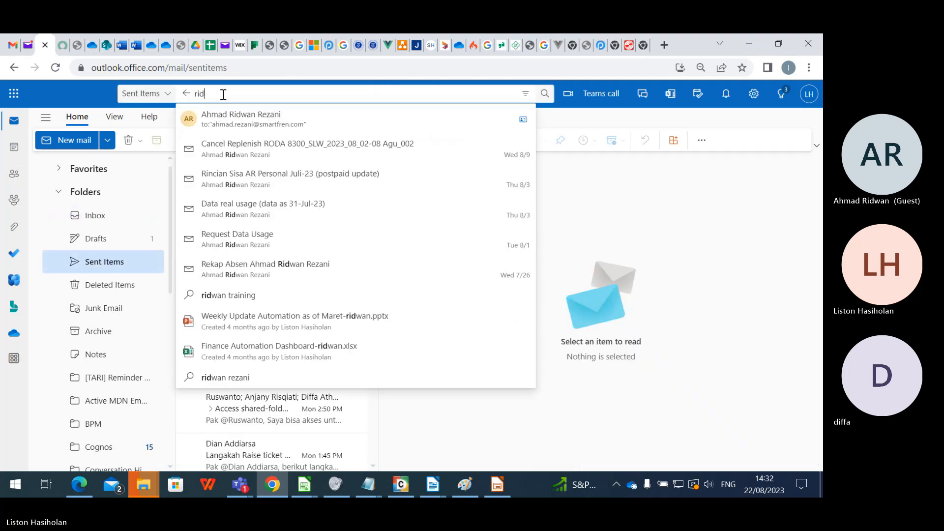
pyautogui.click(241, 122)
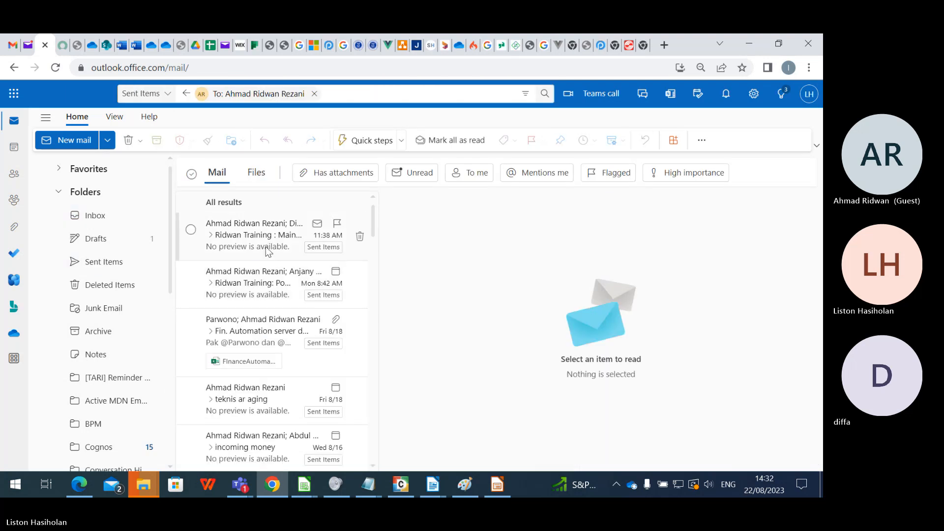
# Look through the found sent messages in order, up to the points listed in MoM of Incoming money.
pyautogui.click(268, 248)
pyautogui.click(264, 288)
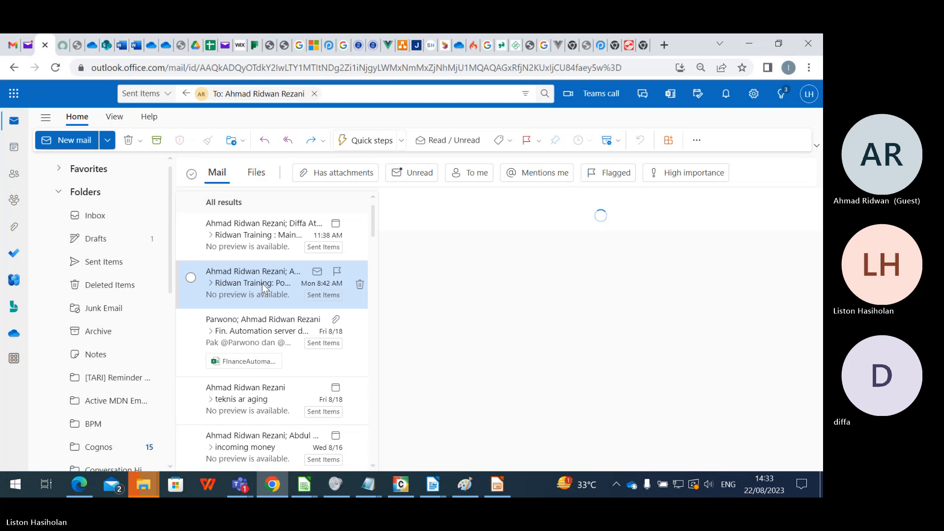
pyautogui.click(265, 334)
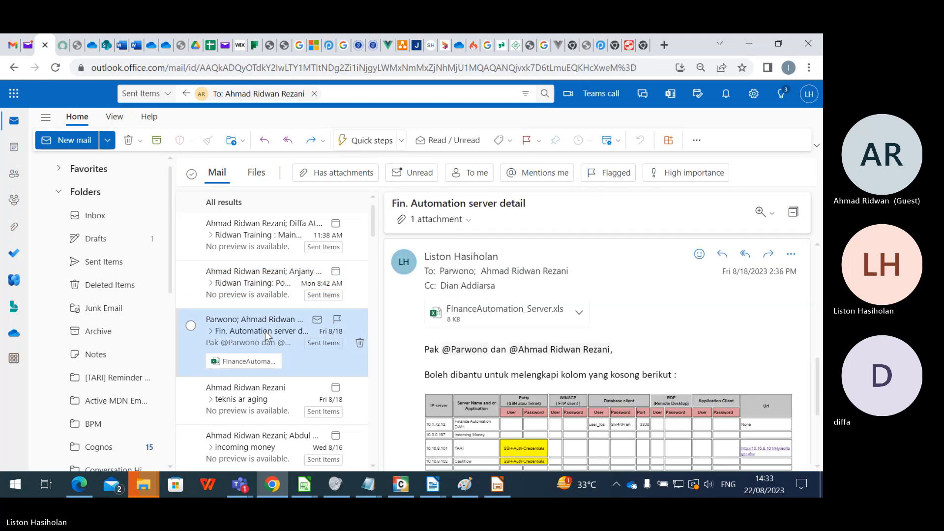
pyautogui.click(251, 394)
pyautogui.scroll(-3, 251, 393)
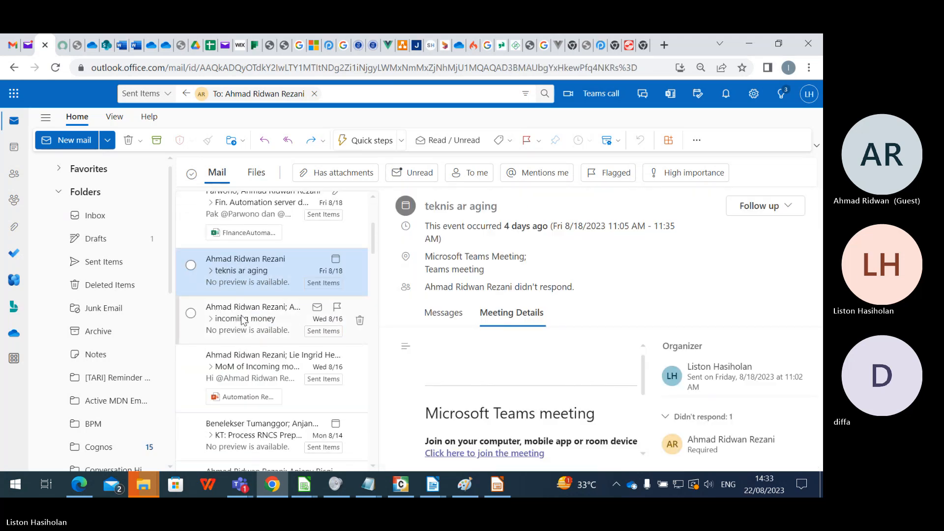
pyautogui.click(248, 319)
pyautogui.click(255, 366)
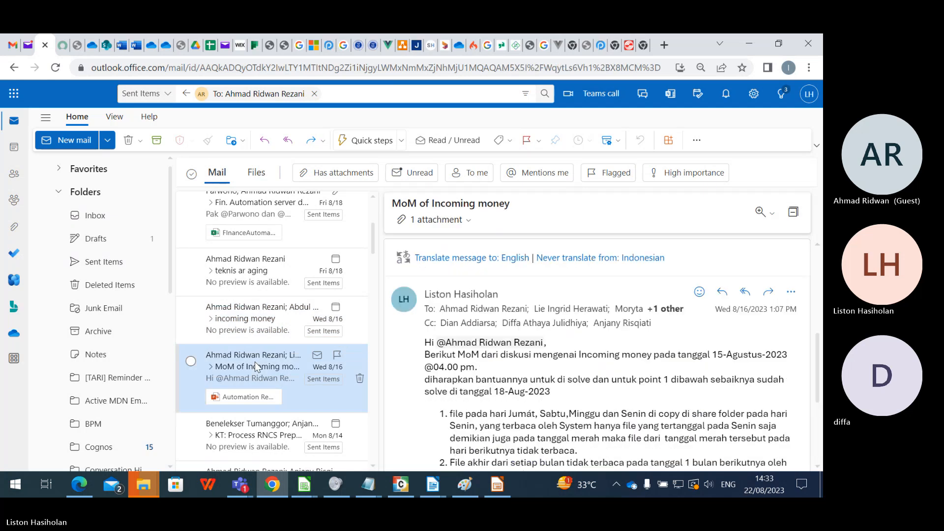
pyautogui.scroll(-1, 258, 364)
pyautogui.scroll(-1, 749, 431)
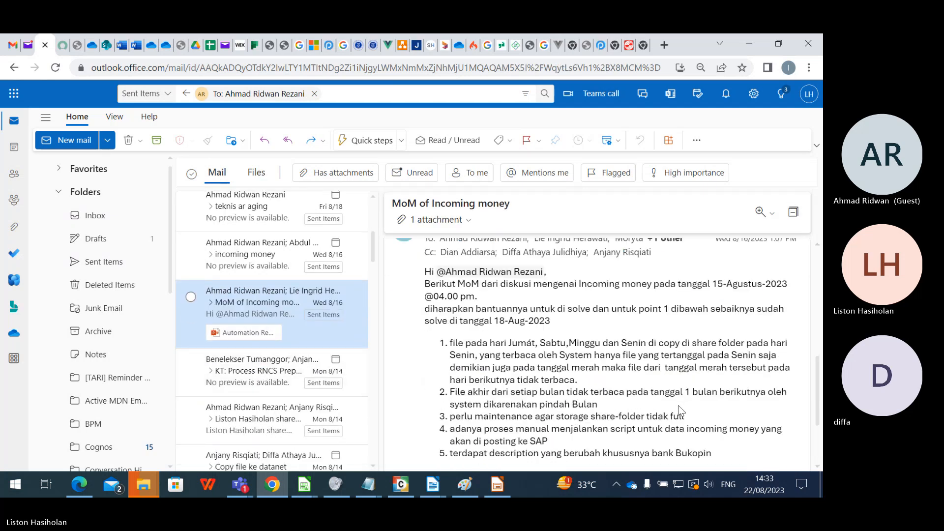
# Read the MoM of Incoming money conversation in its own maximized window, and return to the Teams meeting to stop sharing the screen.
pyautogui.doubleClick(255, 302)
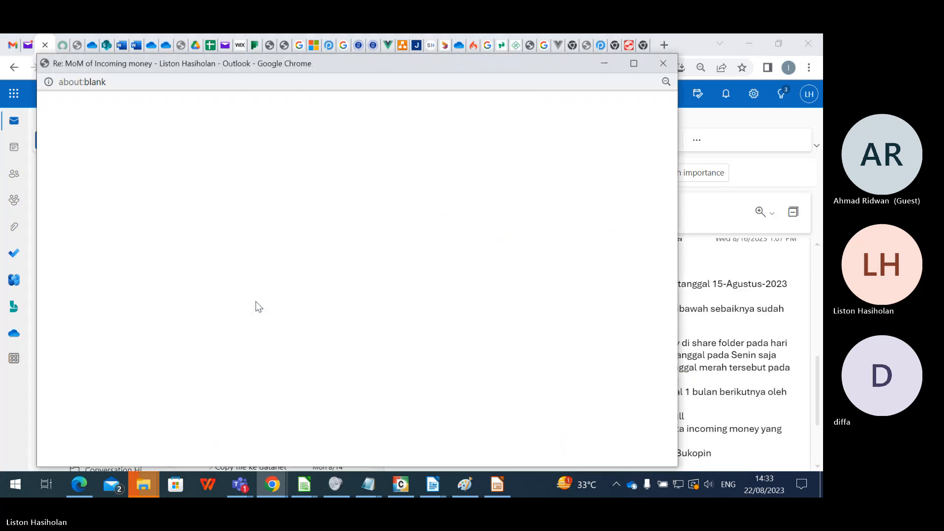
pyautogui.doubleClick(446, 62)
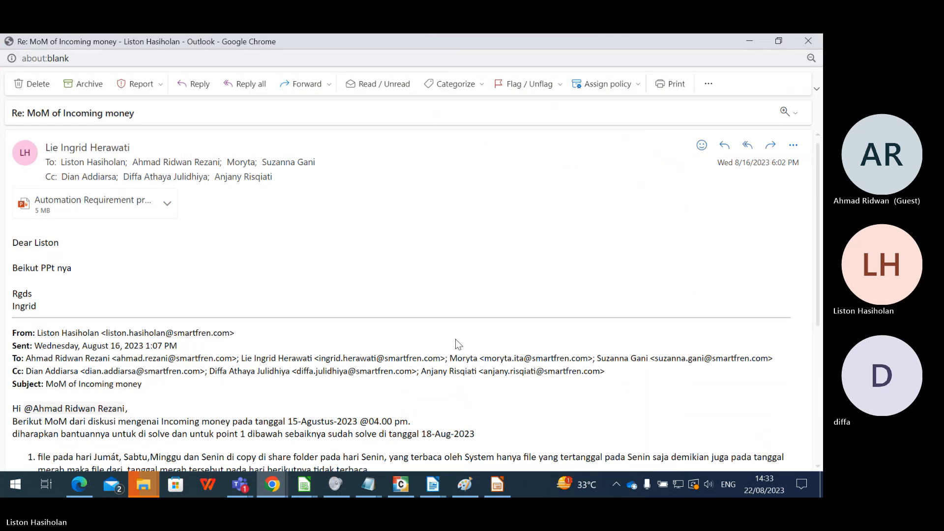
pyautogui.scroll(-5, 455, 340)
pyautogui.scroll(1, 455, 344)
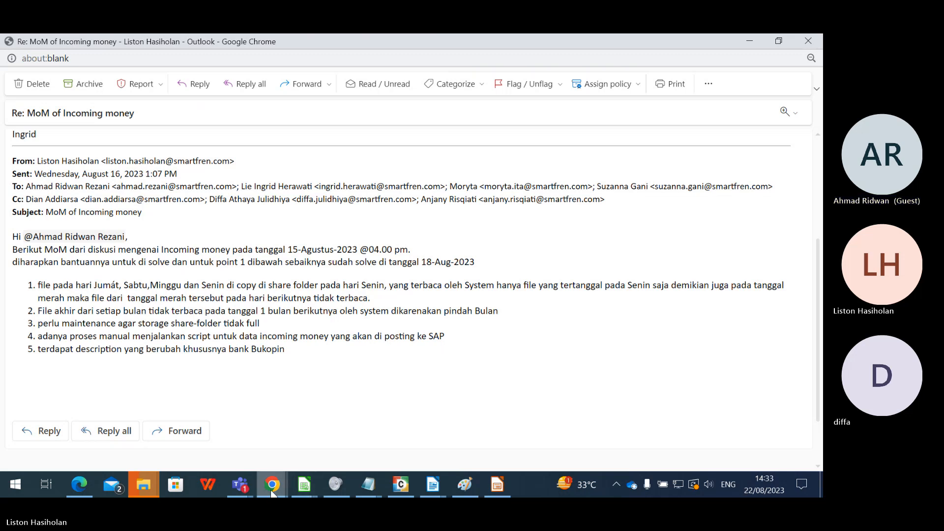
pyautogui.click(240, 484)
pyautogui.click(291, 416)
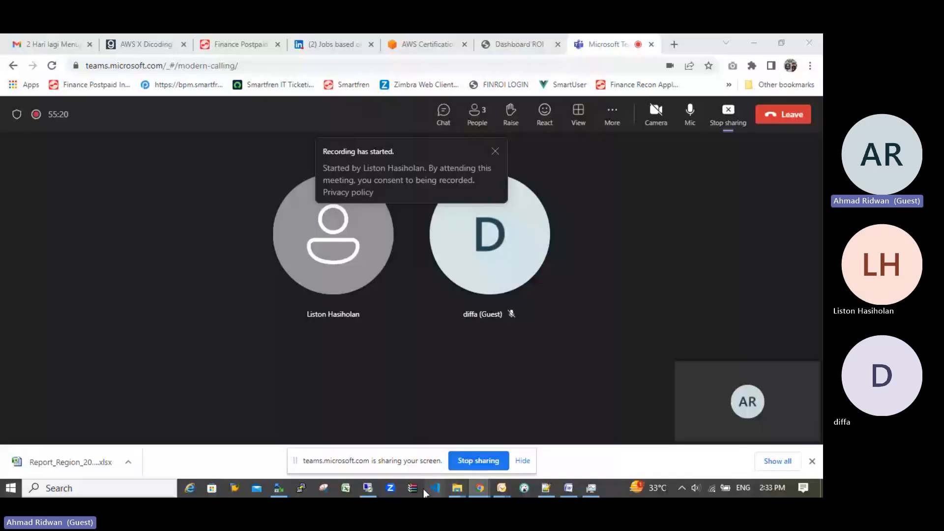
# On the newly shared screen, open the incoming subfolder of the handover folder in File Explorer.
pyautogui.moveTo(457, 488)
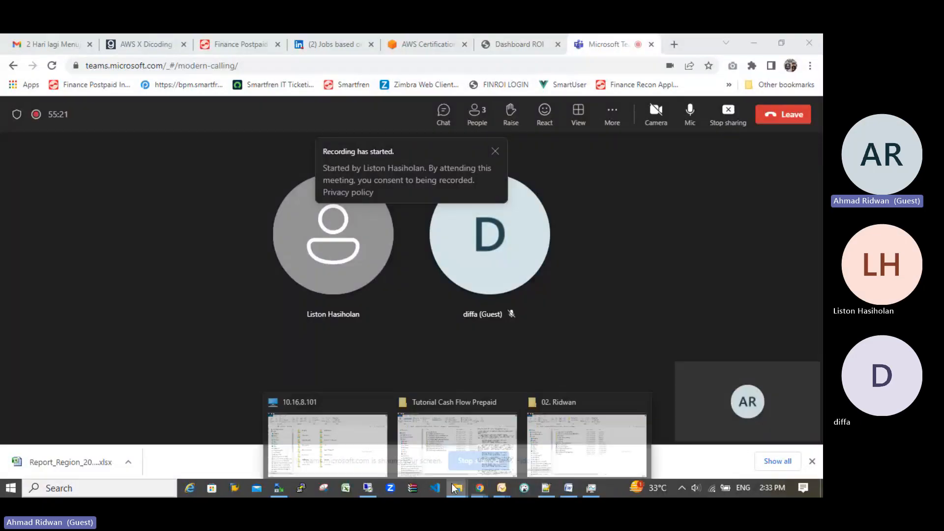
pyautogui.click(547, 433)
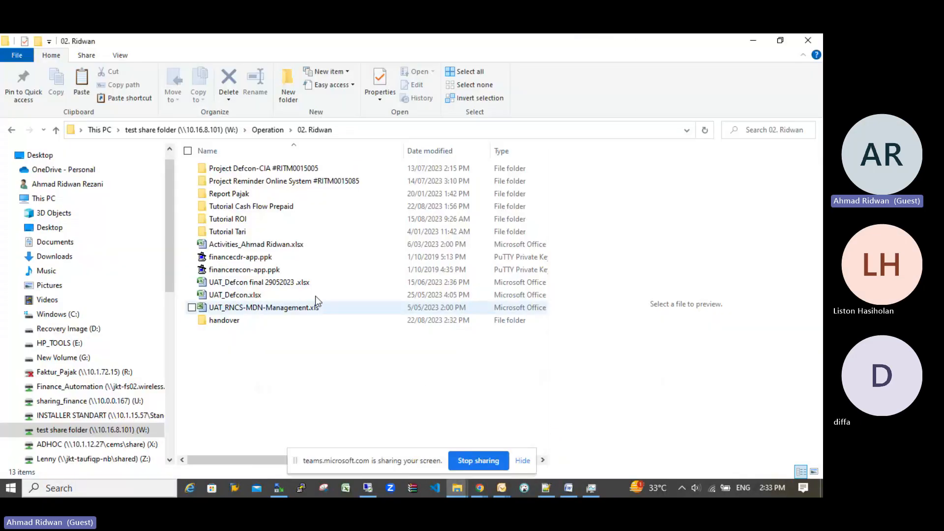
pyautogui.click(240, 321)
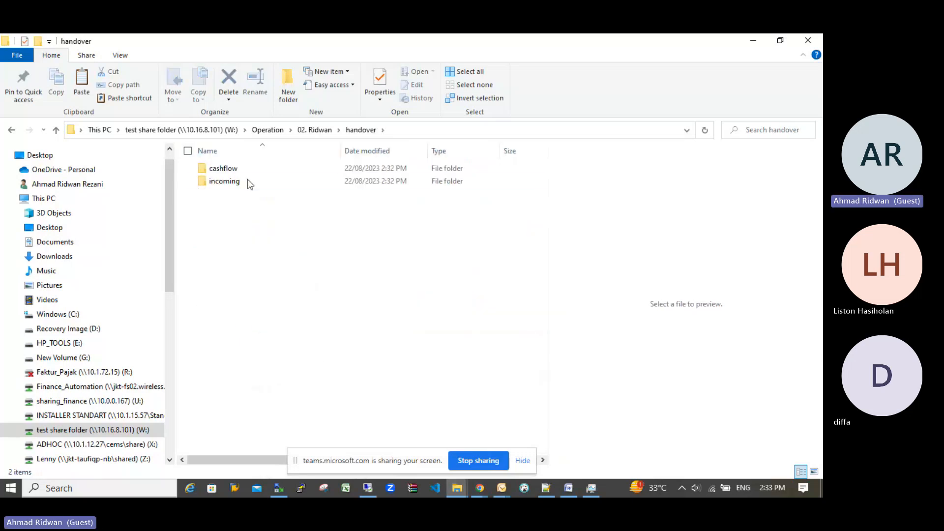
pyautogui.doubleClick(246, 182)
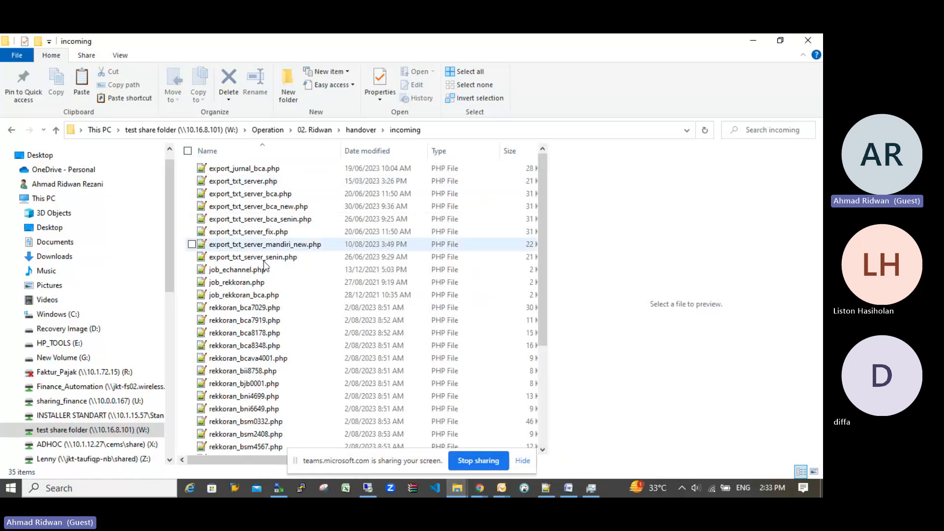
# Examine the PHP scripts in the incoming folder, from the export_txt_server files to the rekkoran files of each bank.
pyautogui.scroll(-4, 258, 275)
pyautogui.scroll(4, 260, 288)
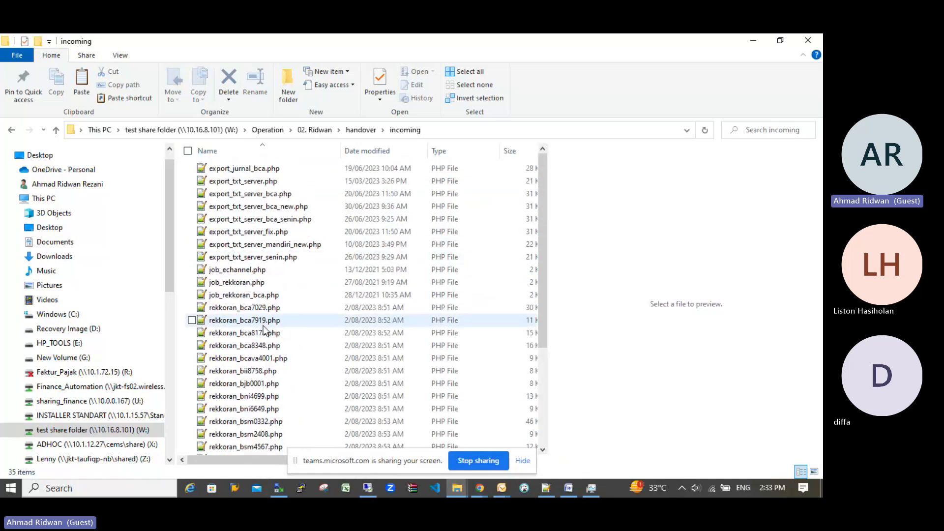
pyautogui.scroll(-4, 264, 327)
pyautogui.scroll(3, 264, 328)
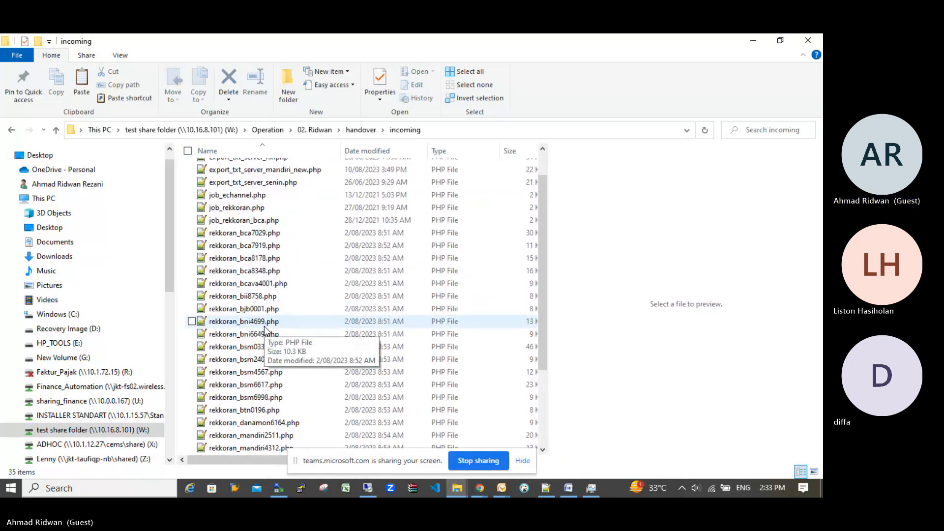
pyautogui.scroll(-2, 265, 328)
pyautogui.scroll(3, 265, 328)
pyautogui.scroll(-4, 264, 328)
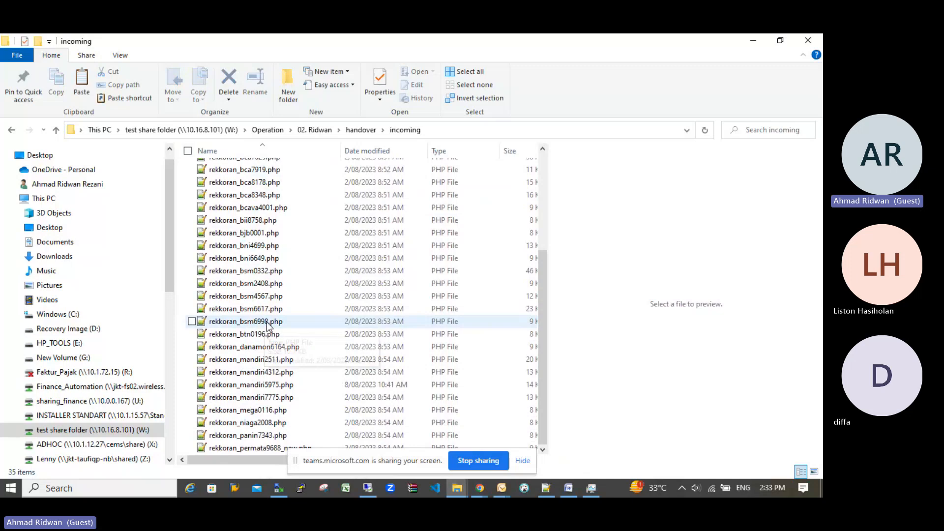
pyautogui.scroll(2, 273, 285)
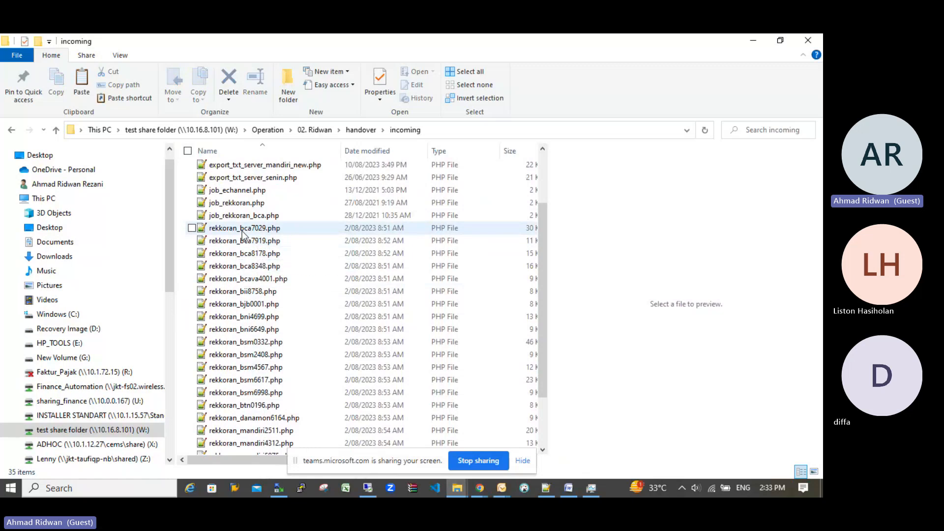
# Bring up the file options of rekkoran_bca7029.php, dismiss them, and open the sharing_finance (\\10.0.0.167) (U:) drive.
pyautogui.click(242, 233)
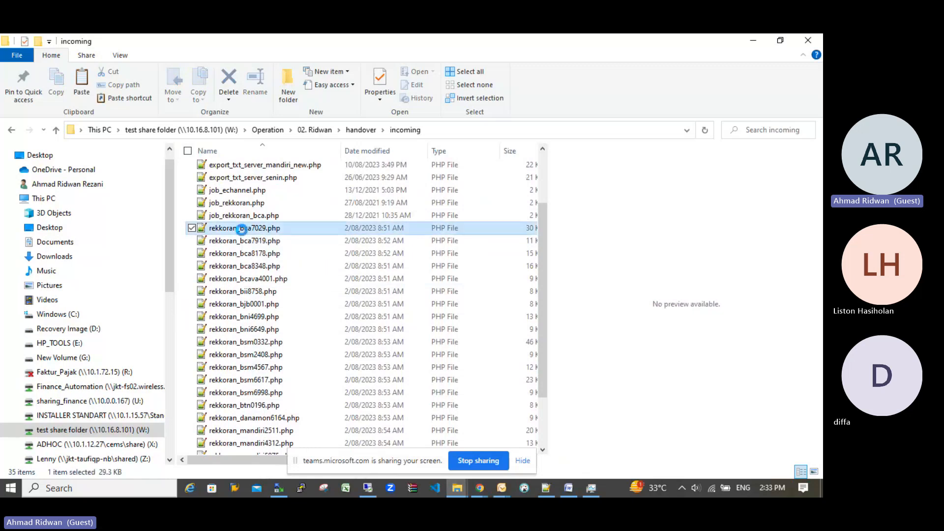
pyautogui.rightClick(242, 233)
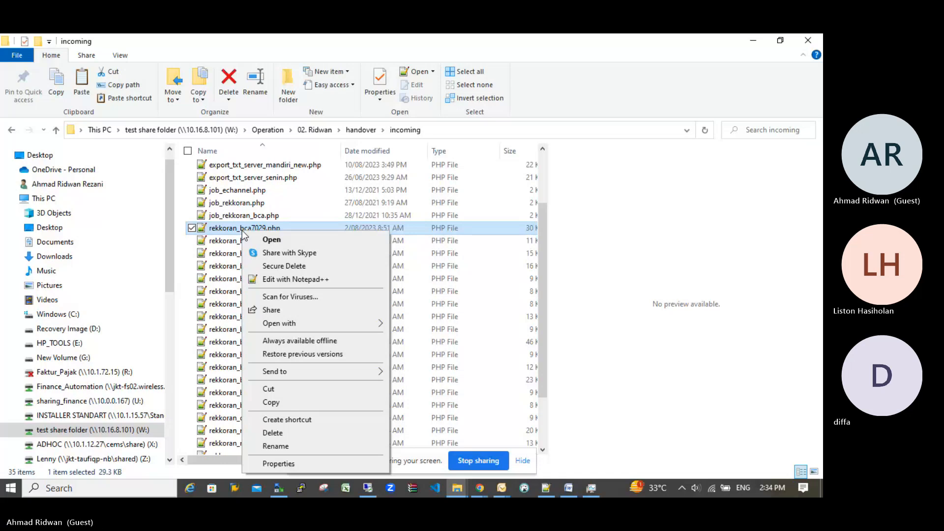
pyautogui.click(111, 401)
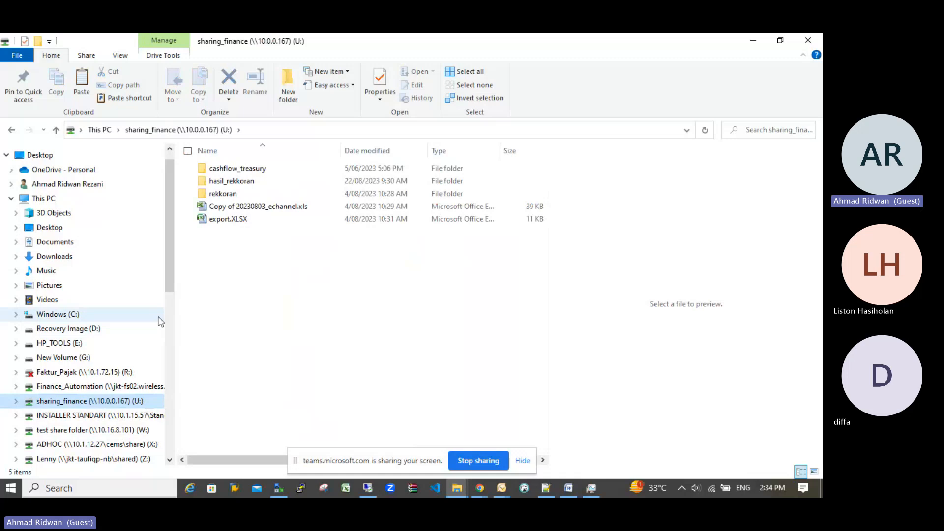
# Open the hasil_rekkoran folder, preview 20230819_echannel.txt, and widen the file list so the full Type column shows.
pyautogui.doubleClick(262, 181)
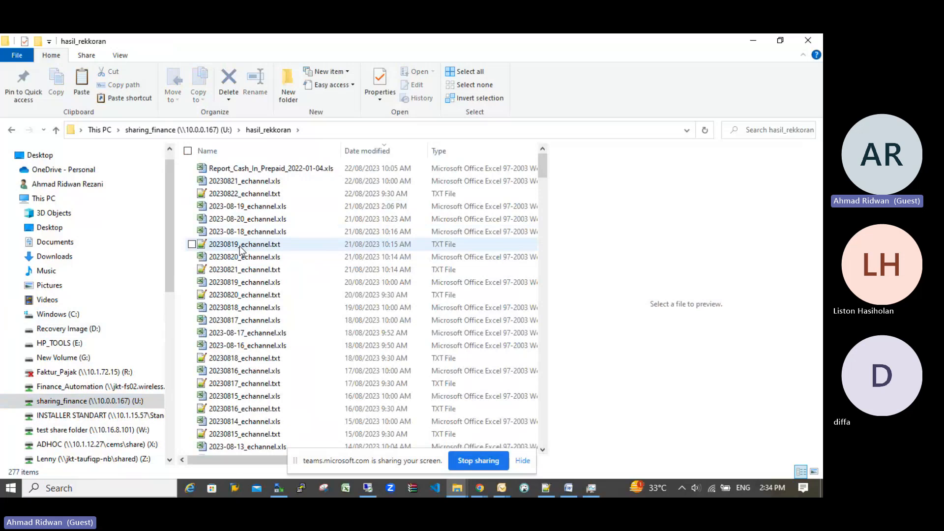
pyautogui.click(240, 245)
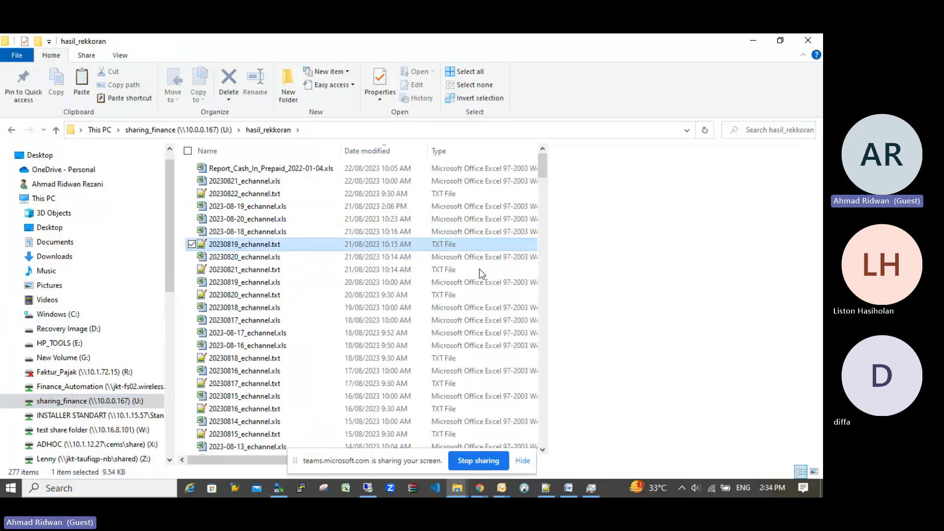
pyautogui.click(552, 268)
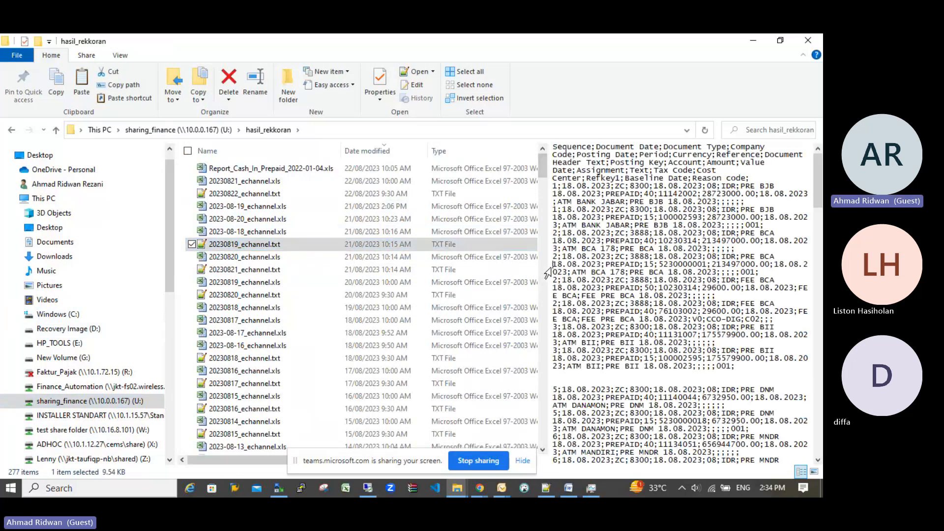
pyautogui.moveTo(549, 269); pyautogui.dragTo(656, 269)
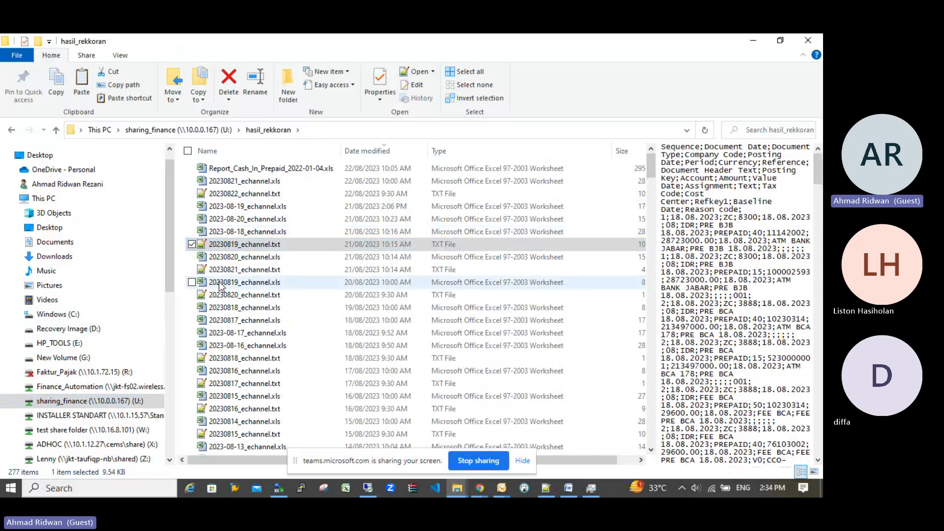
# Preview the 20230820 and 20230821 echannel text files, try opening 20230819_echannel.txt in Notepad++, and return to the hasil_rekkoran folder.
pyautogui.click(236, 296)
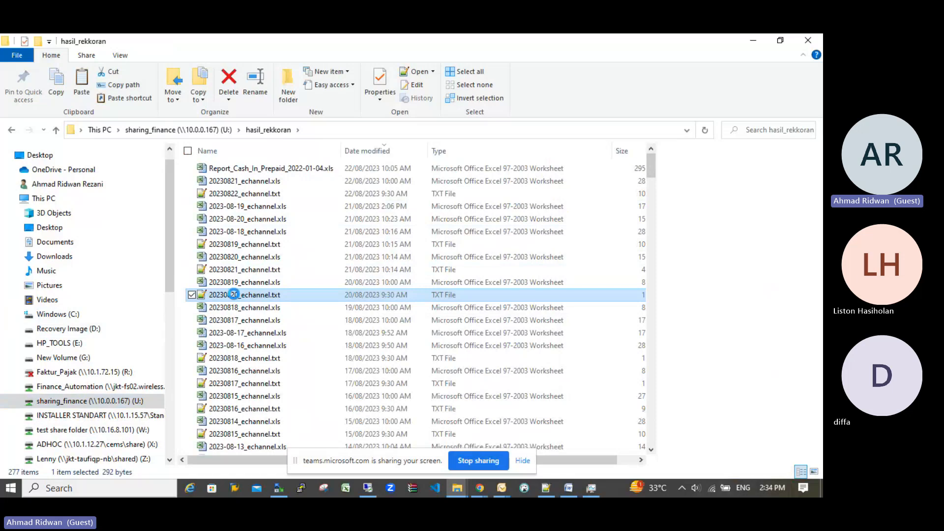
pyautogui.click(239, 271)
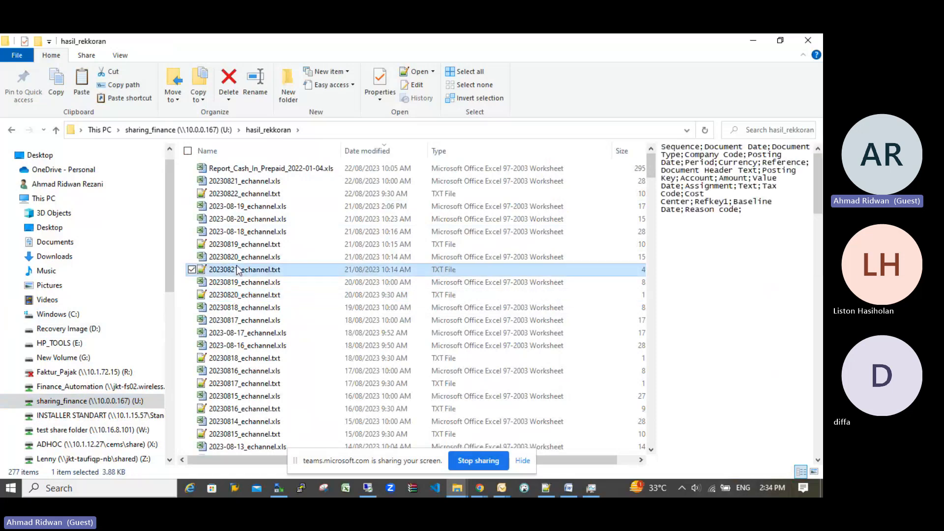
pyautogui.click(244, 245)
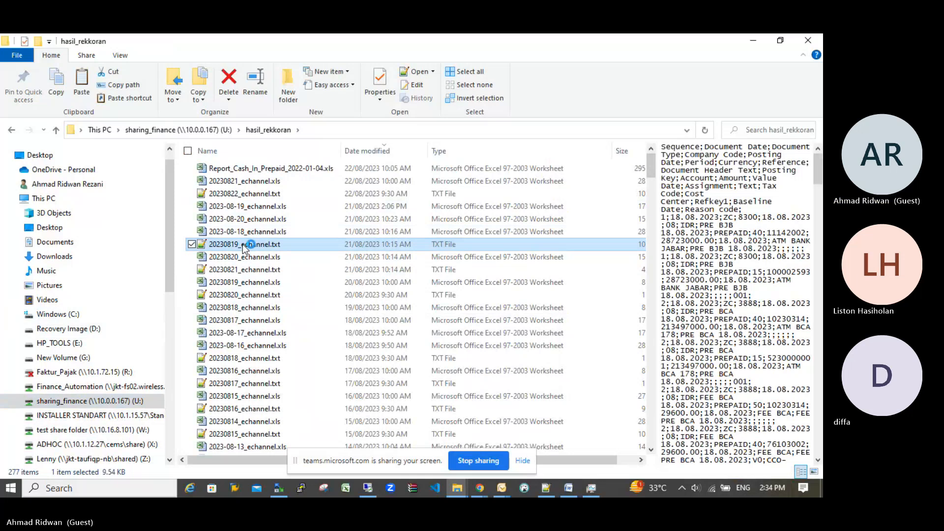
pyautogui.doubleClick(243, 245)
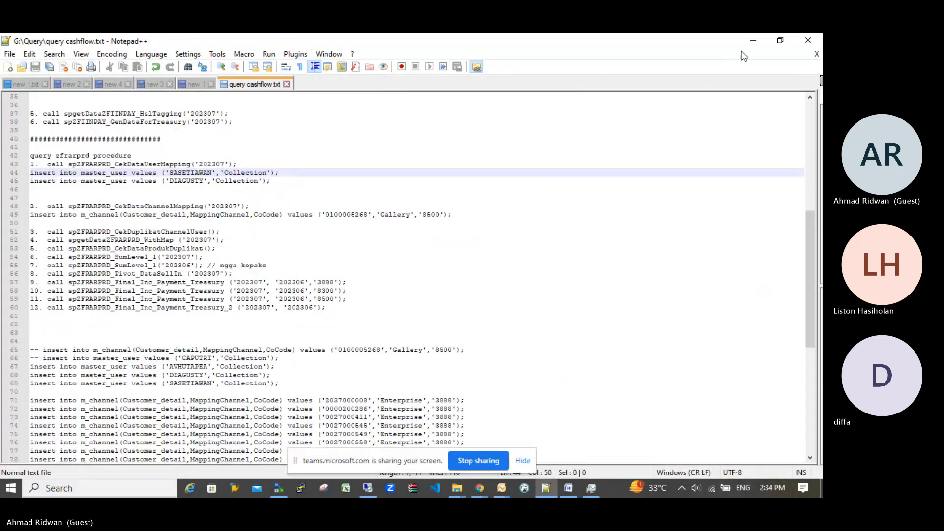
pyautogui.click(748, 43)
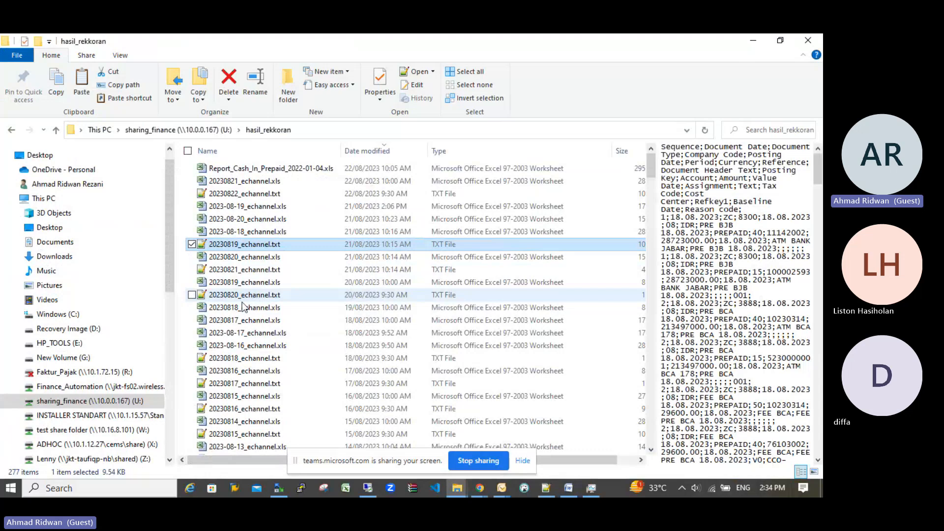
# Open 20230820_echannel.xls in Excel, examine its records from the header down to the SWEEP rows, and close the workbook.
pyautogui.click(243, 256)
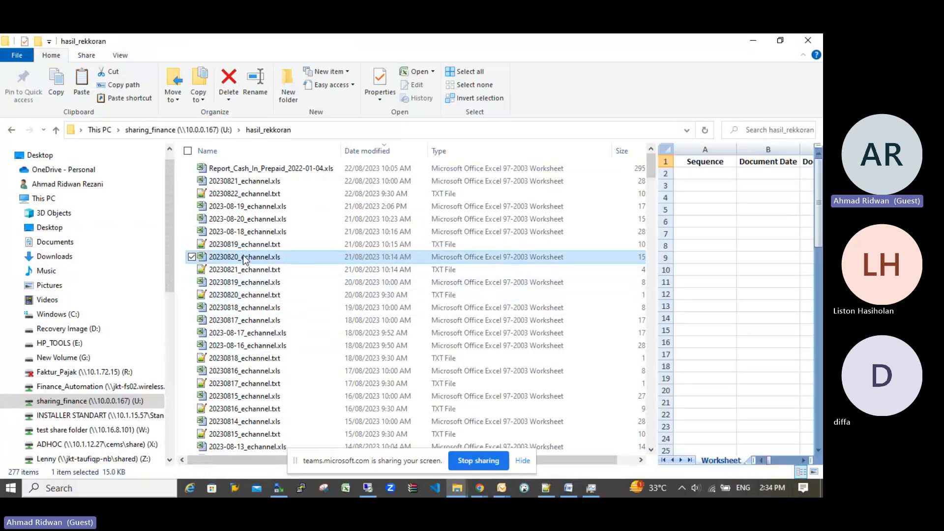
pyautogui.doubleClick(243, 256)
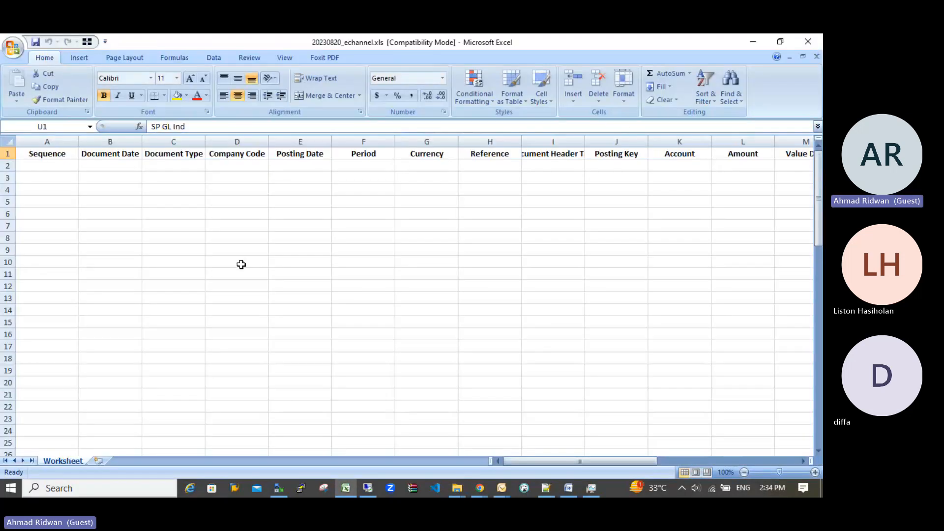
pyautogui.scroll(-9, 241, 263)
pyautogui.scroll(-2, 242, 273)
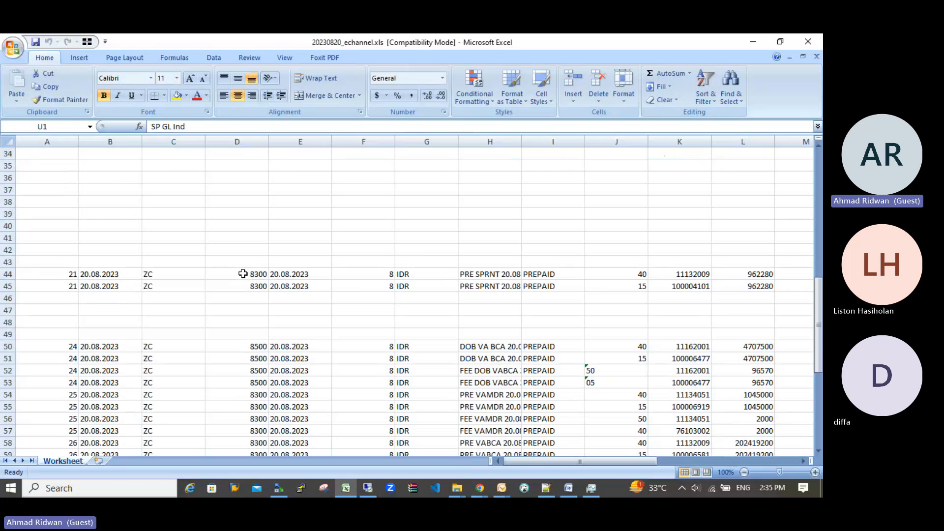
pyautogui.scroll(2, 243, 274)
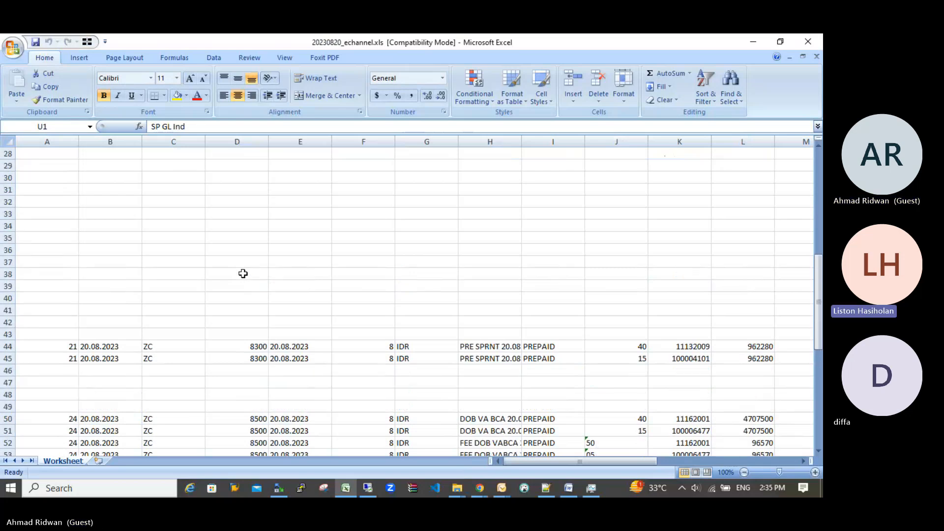
pyautogui.scroll(-5, 239, 280)
pyautogui.scroll(-6, 238, 281)
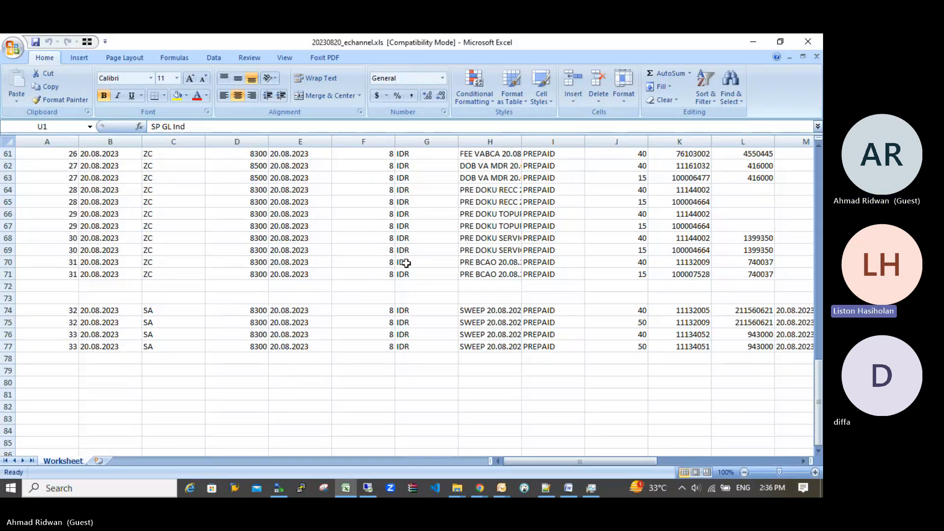
pyautogui.scroll(14, 407, 264)
pyautogui.scroll(6, 410, 264)
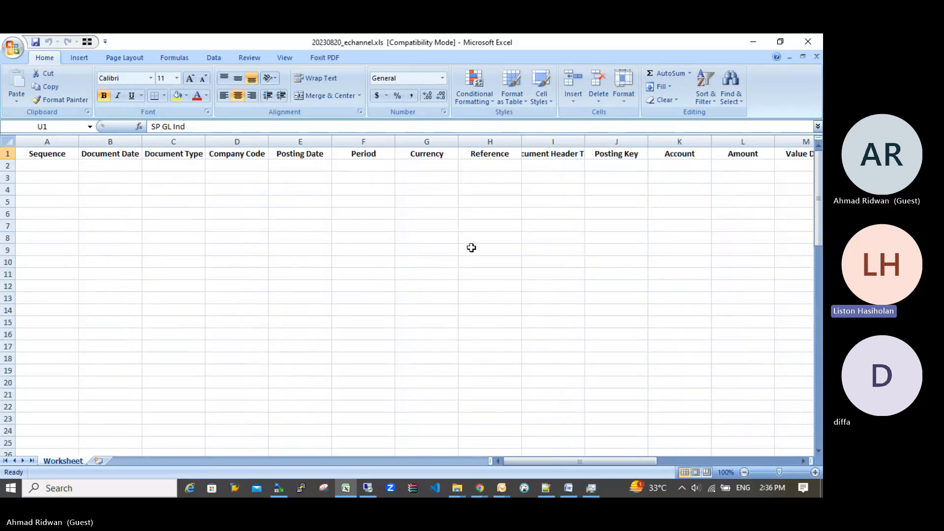
pyautogui.click(801, 41)
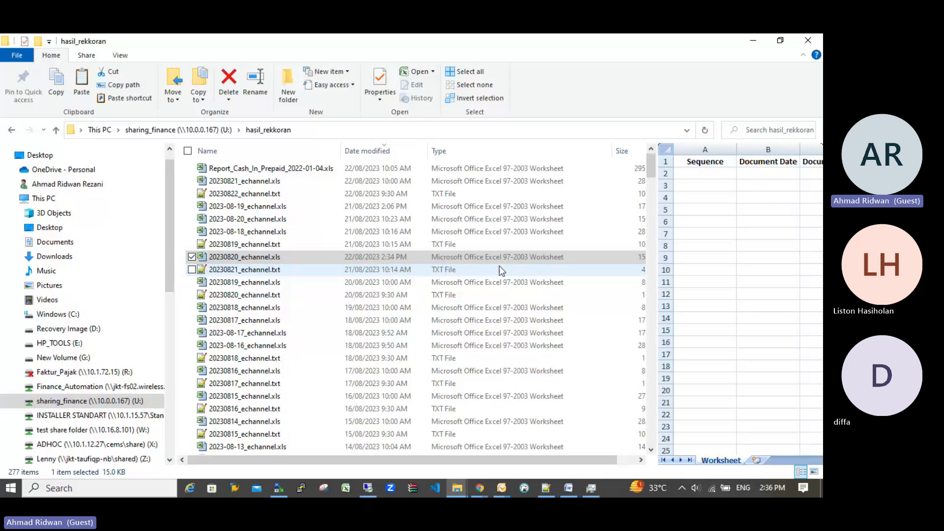
# Open 20230822_echannel.txt in Notepad++ and add three line breaks after the last SWEEP MNDR 2511 record.
pyautogui.click(251, 196)
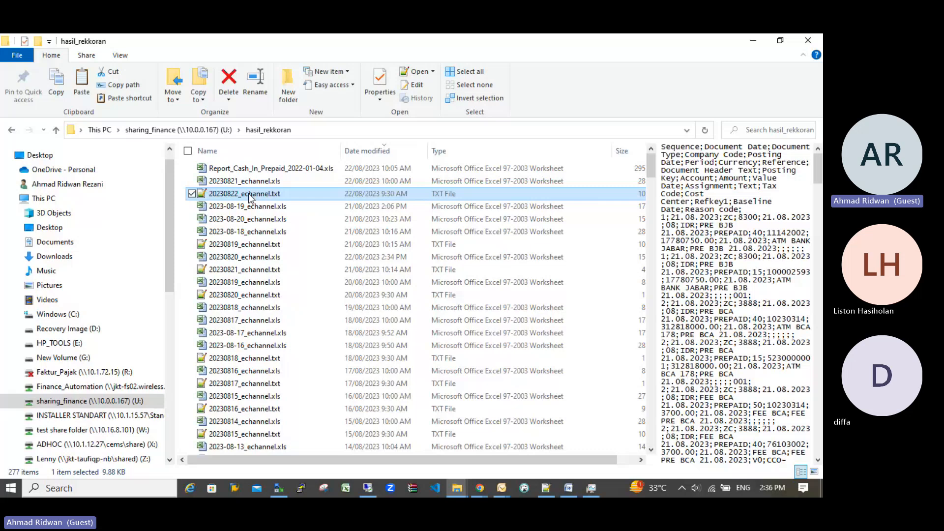
pyautogui.doubleClick(250, 194)
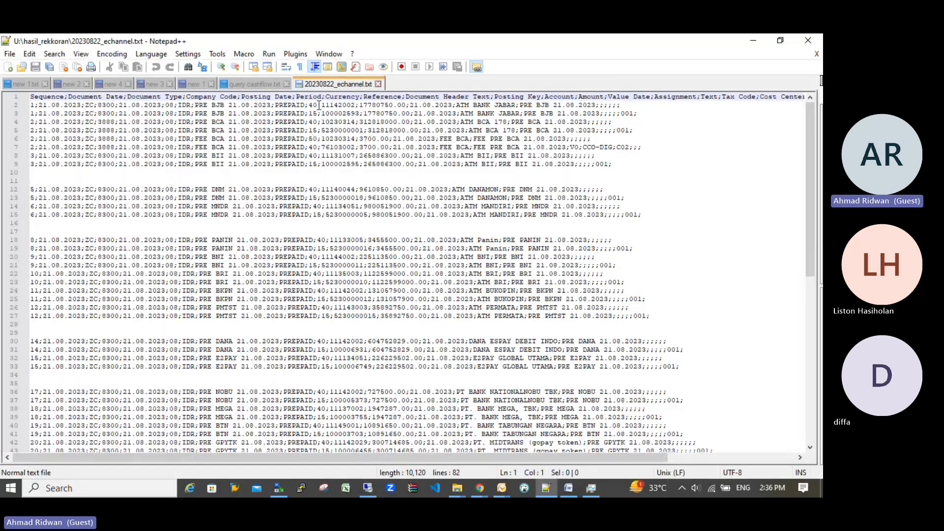
pyautogui.scroll(-5, 17, 240)
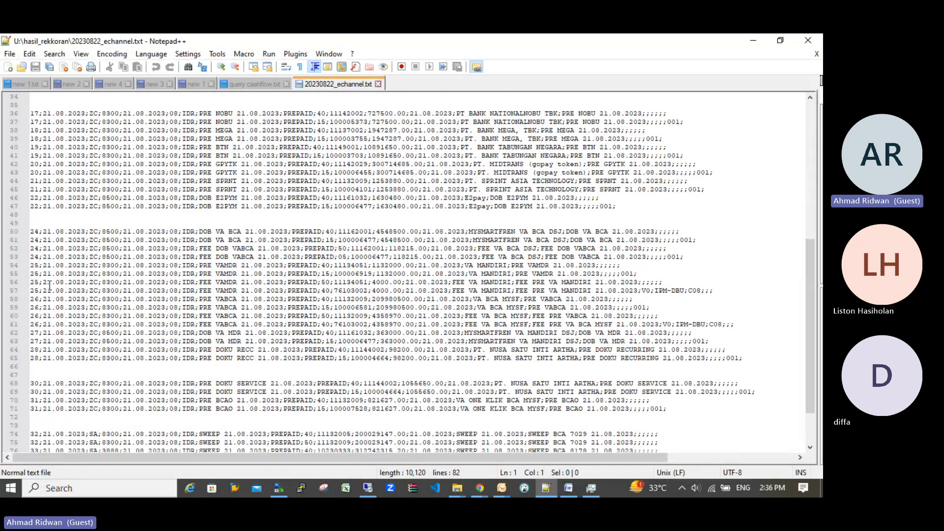
pyautogui.scroll(-5, 649, 445)
pyautogui.click(668, 434)
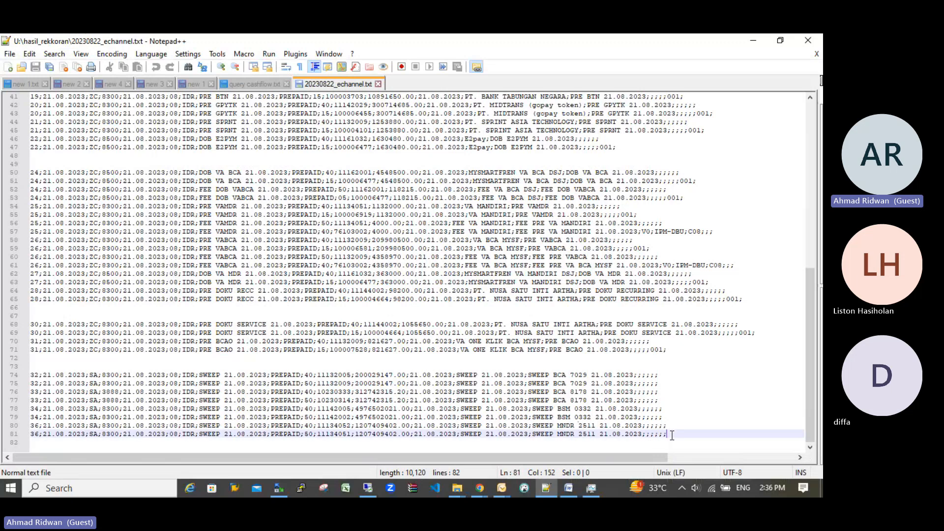
pyautogui.press('Return')
pyautogui.press('Return')
pyautogui.press('Return')
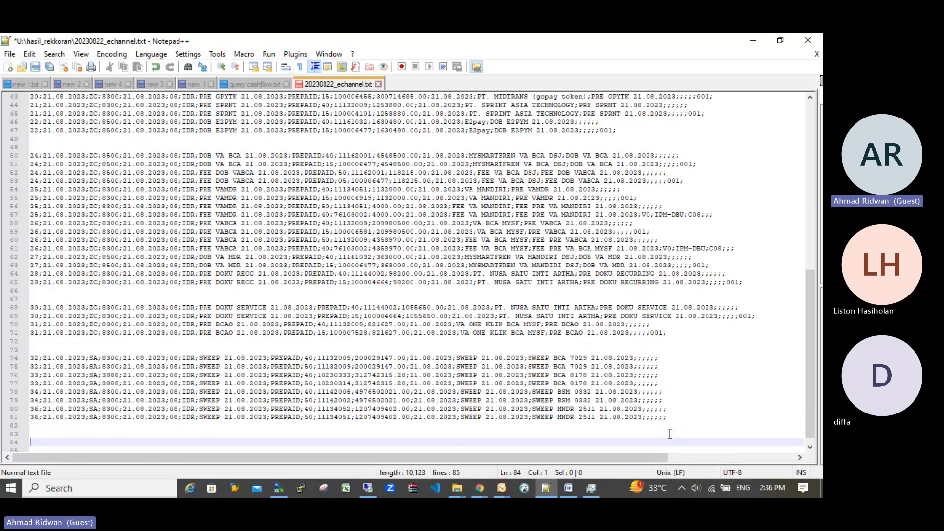
# Write 20 and 19 on separate lines at the end of the file, and expand the first into 20.08.2023.
pyautogui.write('20')
pyautogui.press('Return')
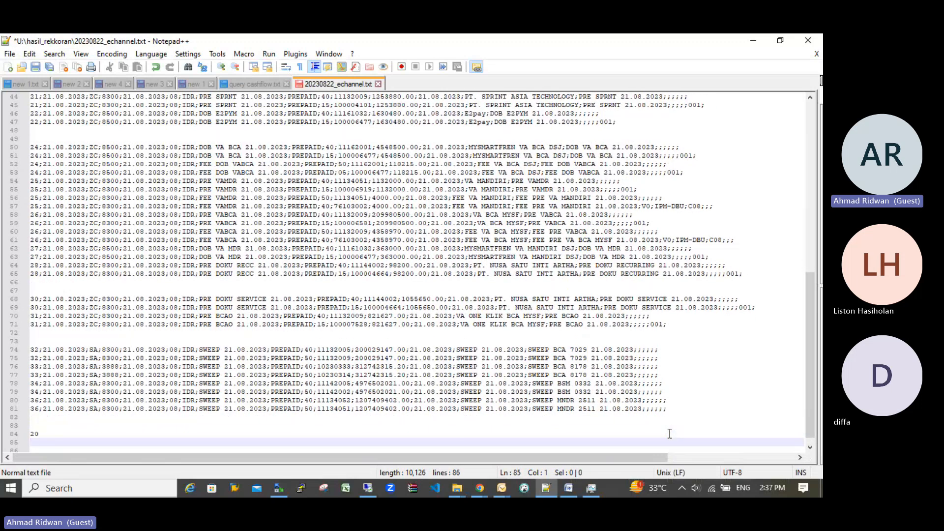
pyautogui.write('19')
pyautogui.moveTo(87, 410)
pyautogui.mouseDown()
pyautogui.moveTo(42, 413)
pyautogui.moveTo(86, 413)
pyautogui.mouseUp()
pyautogui.hotkey('ctrl', 'c')
pyautogui.doubleClick(34, 433)
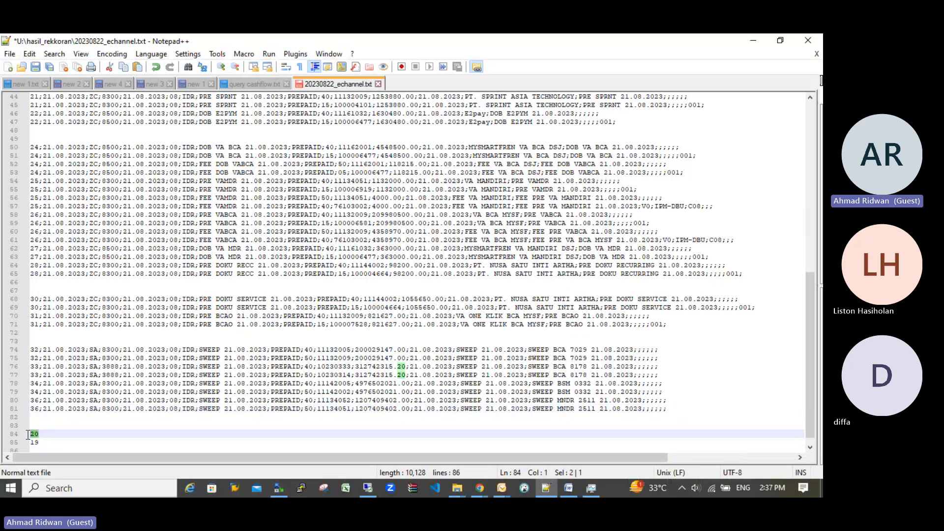
pyautogui.hotkey('ctrl', 'v')
pyautogui.click(38, 434)
pyautogui.press('BackSpace')
pyautogui.write('0')
# Replace the 19 on the last line with the full date 19.08.2023.
pyautogui.moveTo(67, 442); pyautogui.dragTo(21, 445)
pyautogui.hotkey('ctrl', 'v')
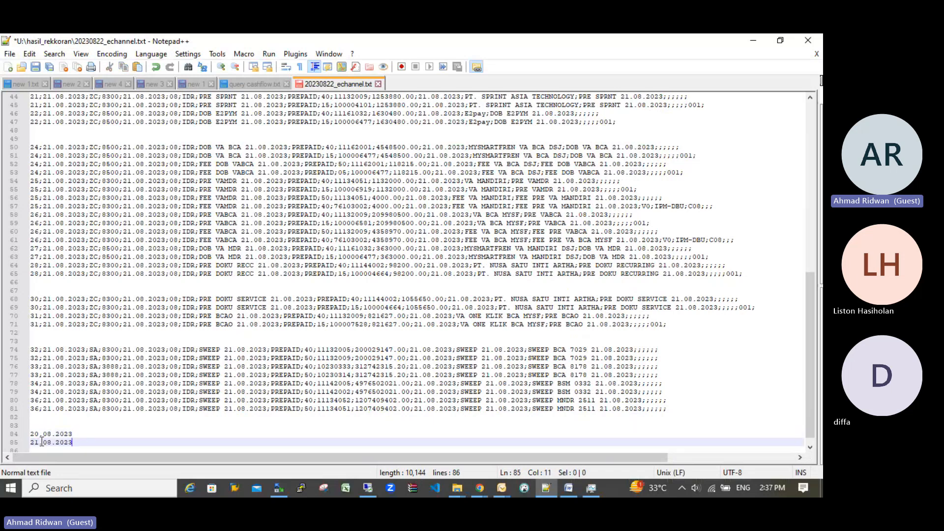
pyautogui.click(40, 443)
pyautogui.press('BackSpace')
pyautogui.press('BackSpace')
pyautogui.write('19')
# Switch back to the hasil_rekkoran folder and open 2023-08-20_echannel.xls in Excel.
pyautogui.click(457, 488)
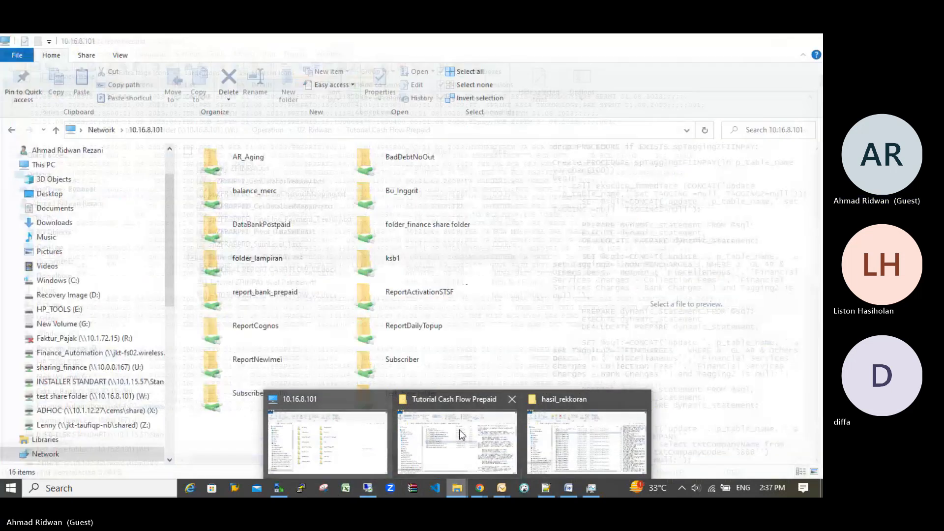
pyautogui.click(586, 440)
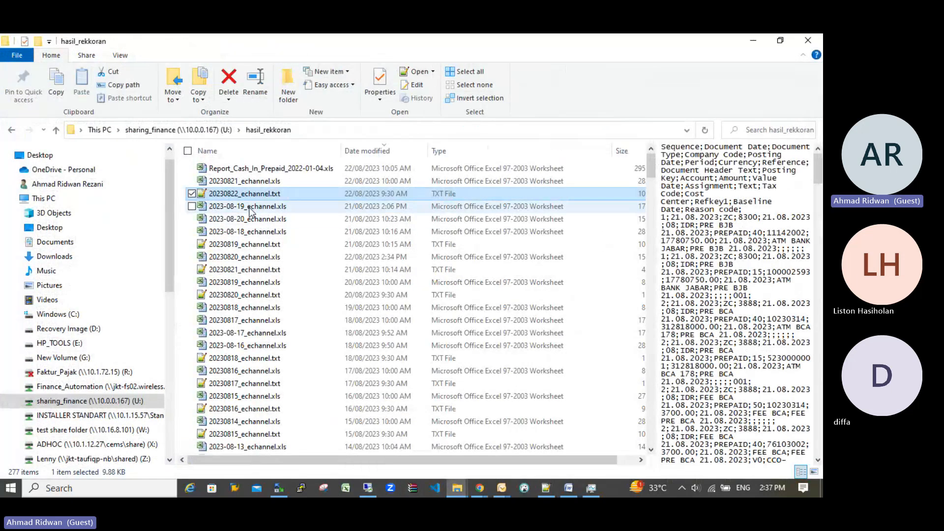
pyautogui.click(252, 222)
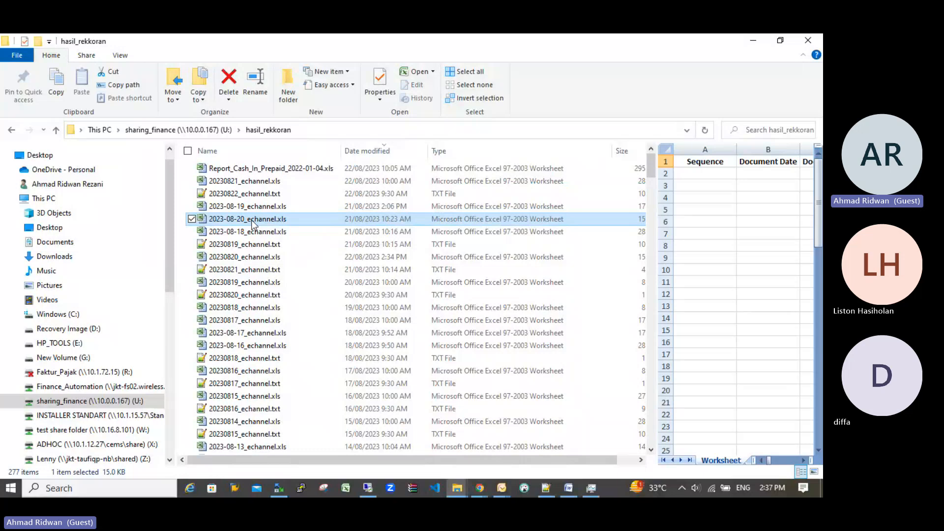
pyautogui.doubleClick(251, 221)
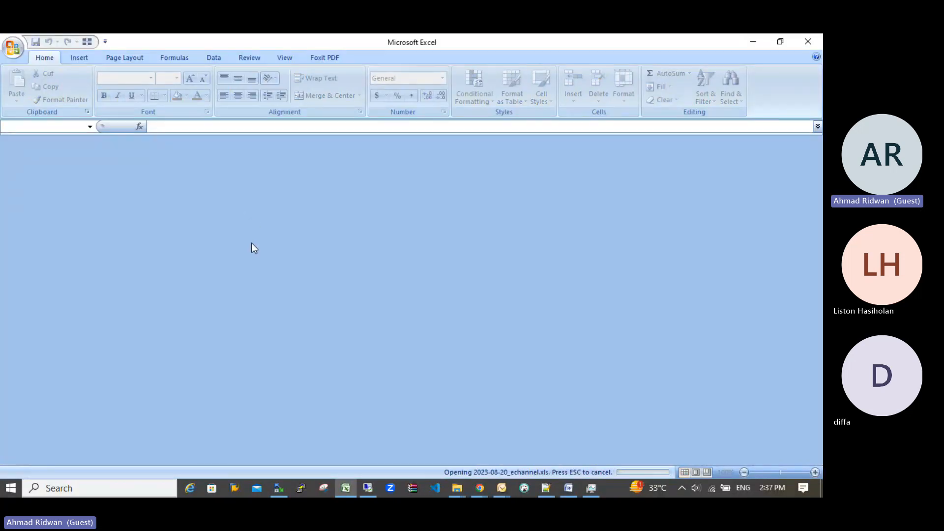
# Copy the 20.08.2023 records in cells B44:L71, leaving out the SWEEP rows below them.
pyautogui.scroll(-11, 237, 254)
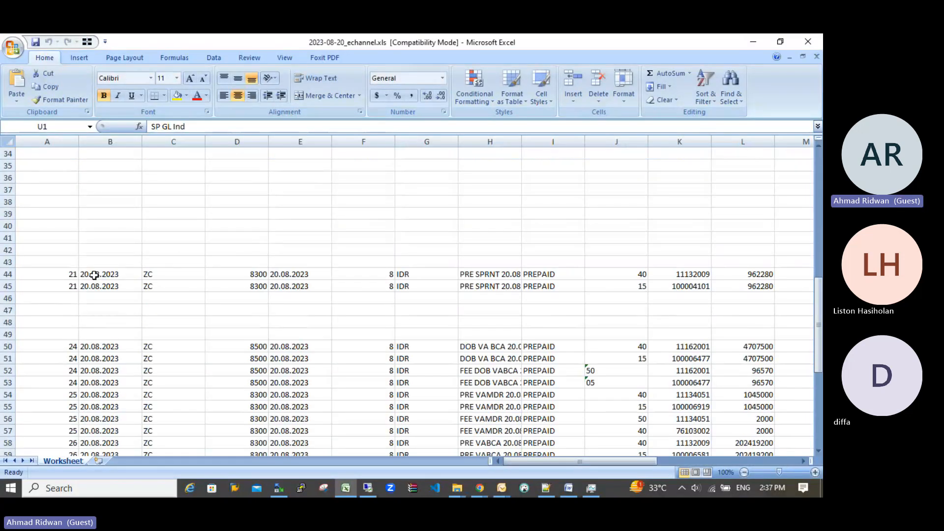
pyautogui.moveTo(94, 275); pyautogui.dragTo(758, 435)
pyautogui.hotkey('ctrl', 'c')
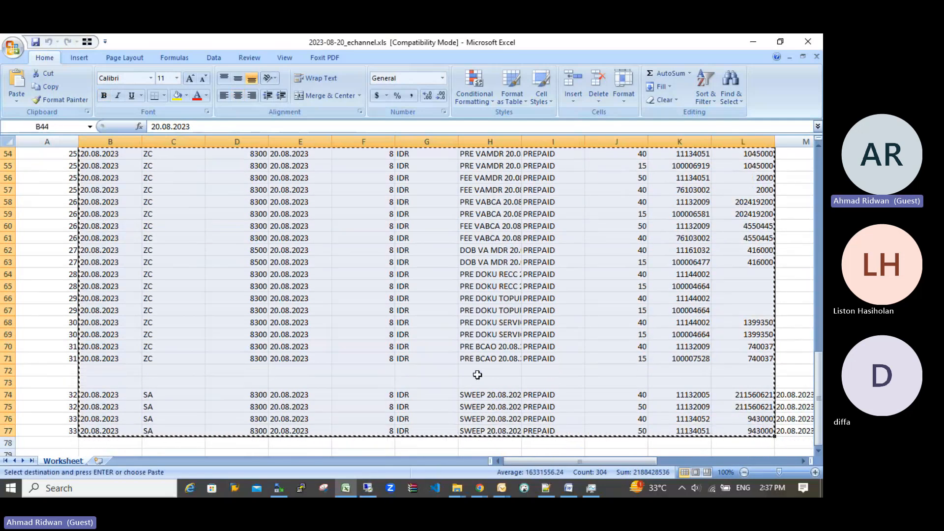
pyautogui.hotkey('shift', 'Up')
pyautogui.hotkey('shift', 'Up')
pyautogui.hotkey('shift', 'Up')
pyautogui.hotkey('shift', 'Up')
pyautogui.hotkey('shift', 'Up')
pyautogui.hotkey('shift', 'Up')
pyautogui.hotkey('ctrl', 'c')
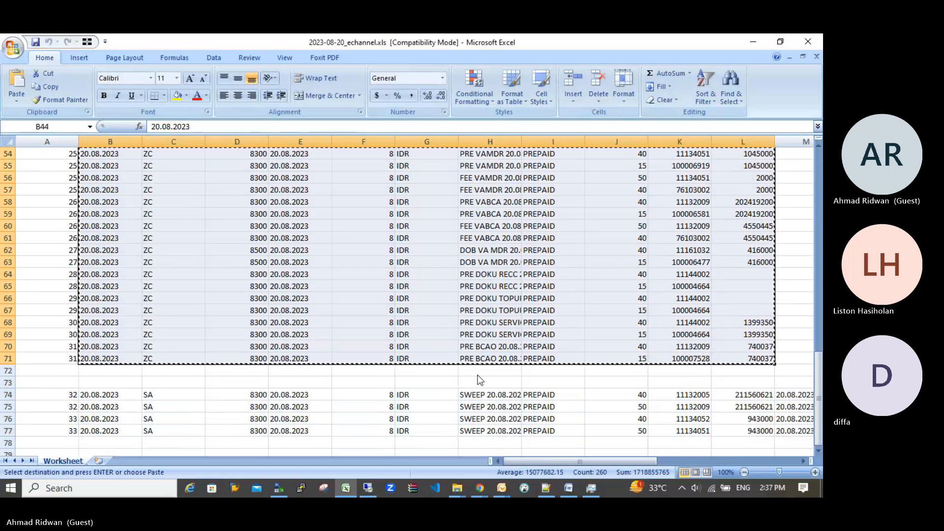
# Paste the copied records into 20230822_echannel.txt in Notepad++ over the two date lines, and trim the blank lines below the PRE SPRNT records.
pyautogui.click(553, 490)
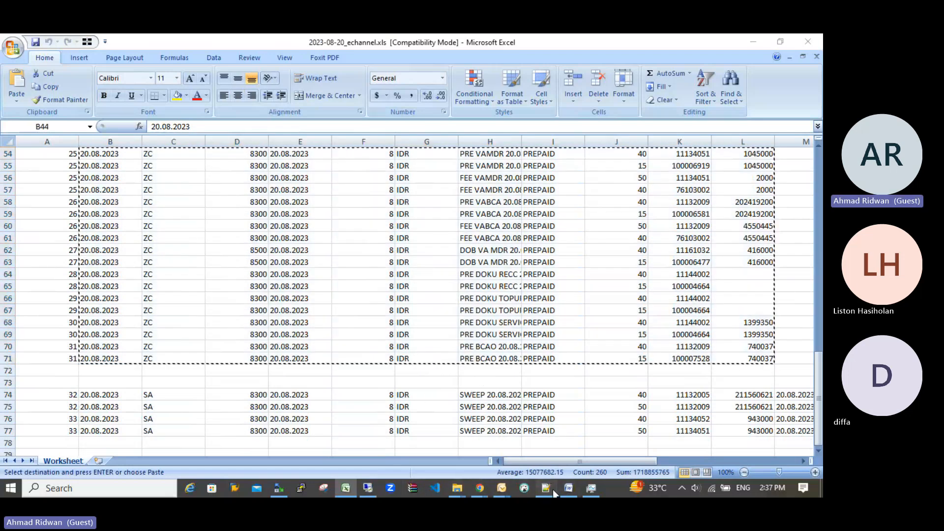
pyautogui.hotkey('ctrl', 'v')
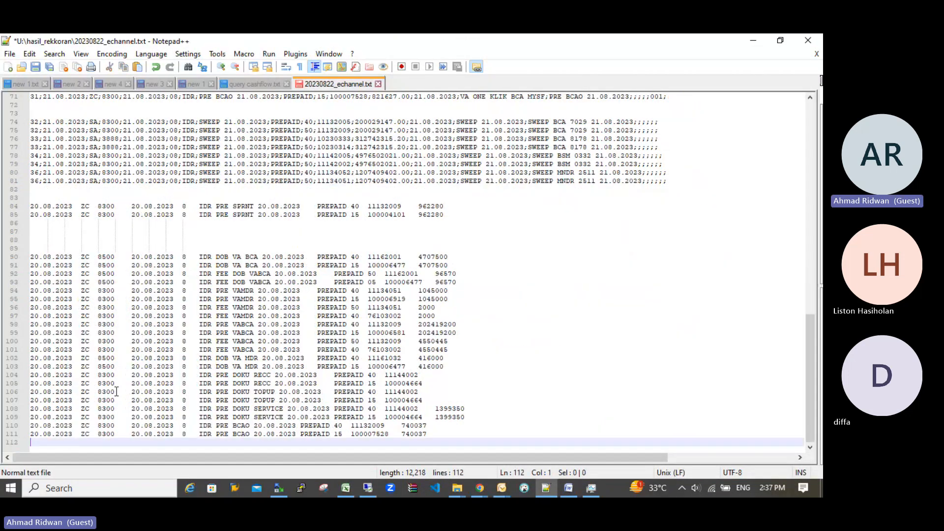
pyautogui.click(91, 222)
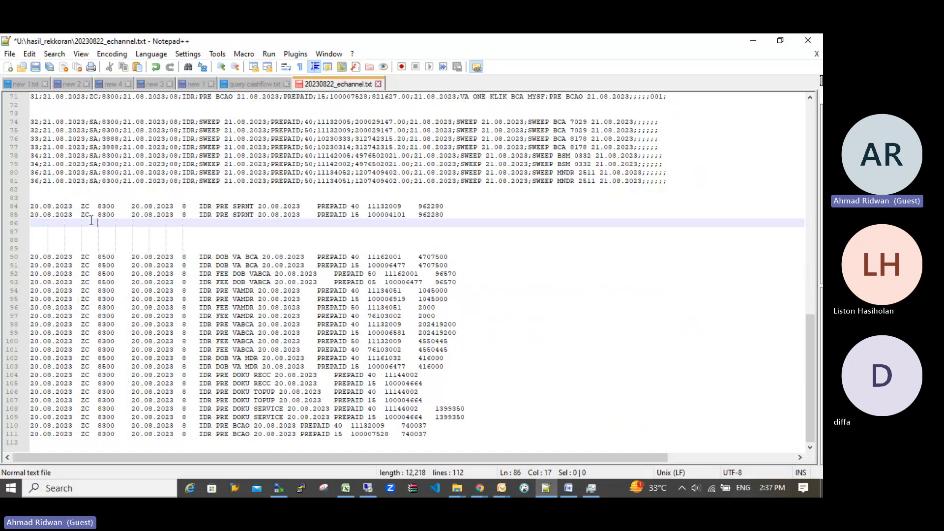
pyautogui.press('Delete')
pyautogui.click(482, 211)
pyautogui.press('Delete')
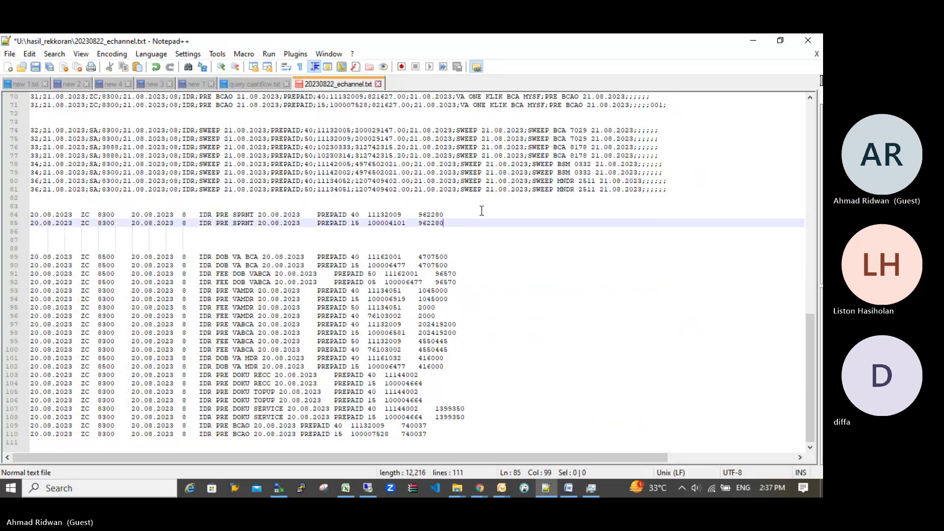
# Remove the remaining blank lines between the PRE SPRNT and DOB VA BCA records of 20.08.2023.
pyautogui.press('Delete')
pyautogui.press('Delete')
pyautogui.moveTo(458, 239); pyautogui.dragTo(455, 248)
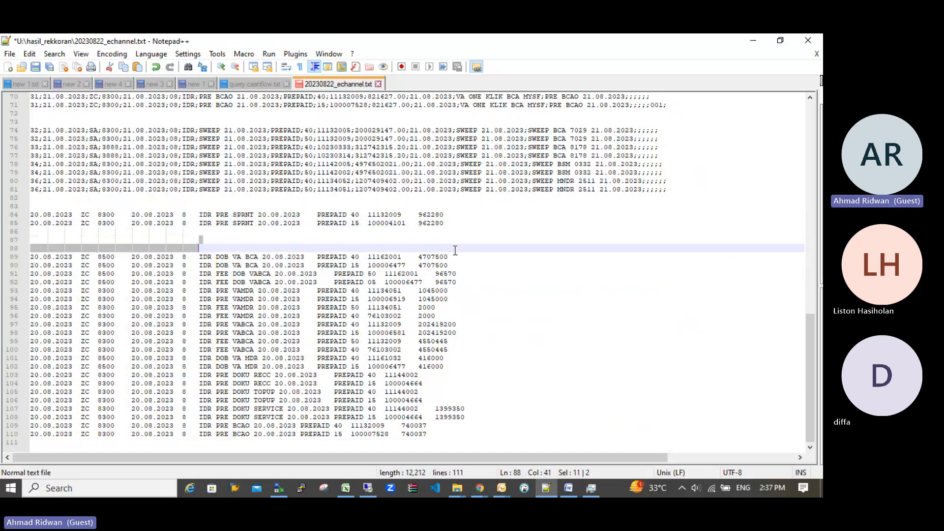
pyautogui.press('Delete')
pyautogui.click(461, 240)
pyautogui.press('BackSpace')
pyautogui.press('BackSpace')
pyautogui.press('BackSpace')
pyautogui.press('BackSpace')
pyautogui.press('BackSpace')
pyautogui.press('BackSpace')
pyautogui.press('BackSpace')
pyautogui.press('BackSpace')
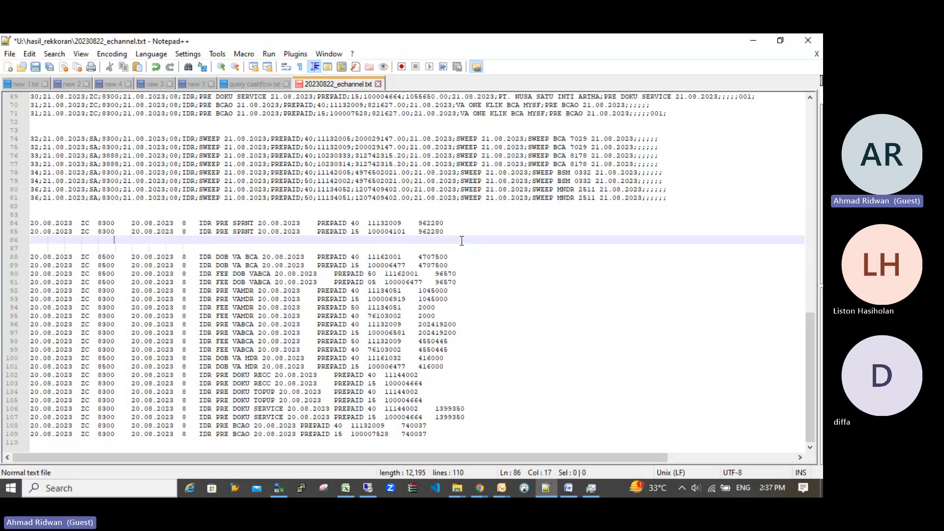
pyautogui.press('BackSpace')
pyautogui.press('BackSpace')
pyautogui.press('BackSpace')
pyautogui.click(461, 249)
pyautogui.press('BackSpace')
pyautogui.press('BackSpace')
pyautogui.press('BackSpace')
pyautogui.press('BackSpace')
pyautogui.press('BackSpace')
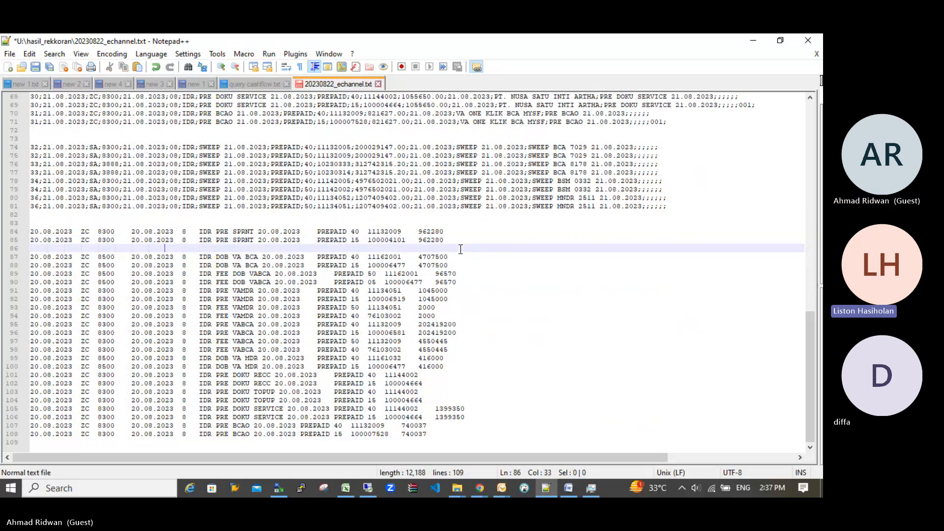
pyautogui.press('BackSpace')
pyautogui.press('BackSpace')
pyautogui.press('BackSpace')
pyautogui.press('BackSpace')
pyautogui.press('BackSpace')
pyautogui.press('BackSpace')
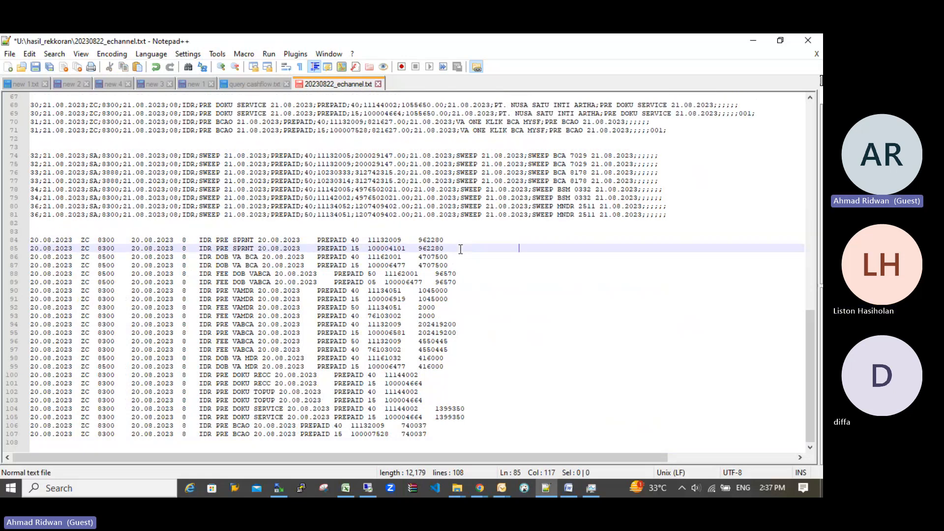
# Select all the text above the pasted 20.08.2023 records, from the SWEEP rows up to the header line.
pyautogui.click(220, 215)
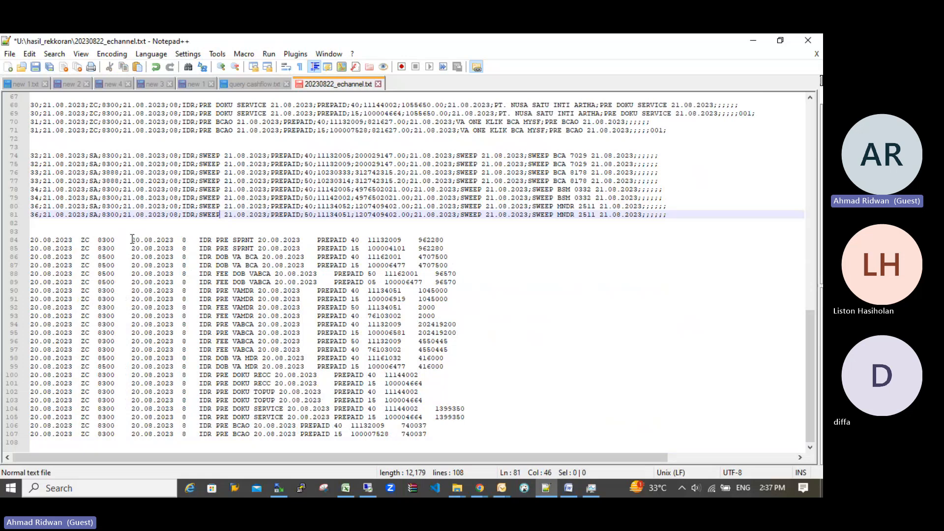
pyautogui.scroll(1, 120, 203)
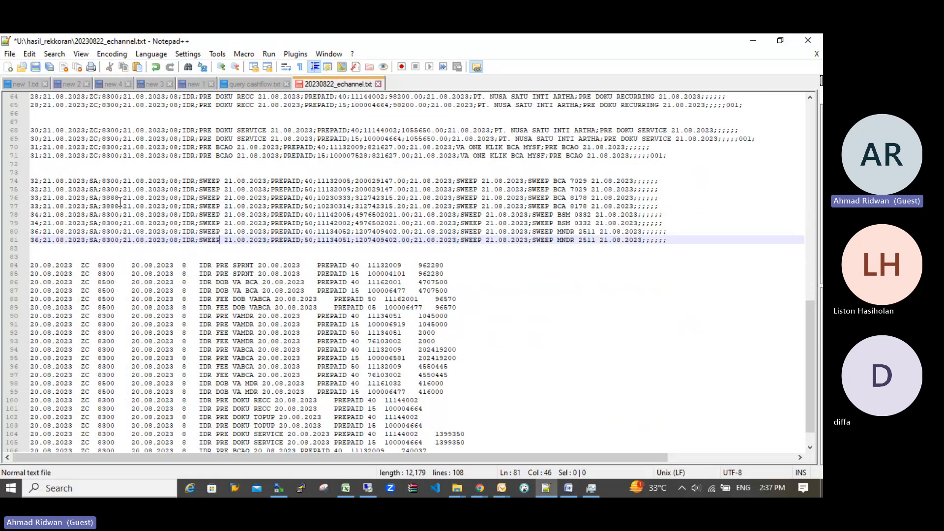
pyautogui.scroll(1, 167, 263)
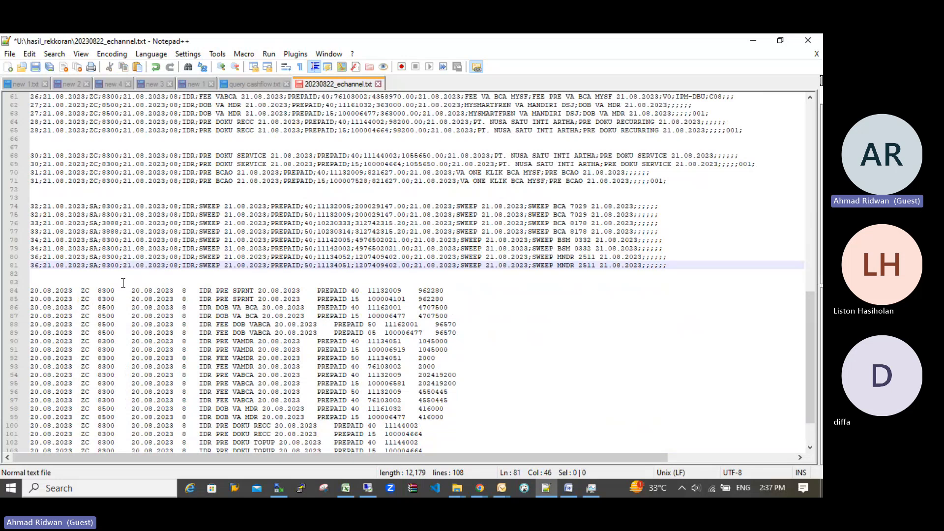
pyautogui.moveTo(120, 279); pyautogui.dragTo(9, 39)
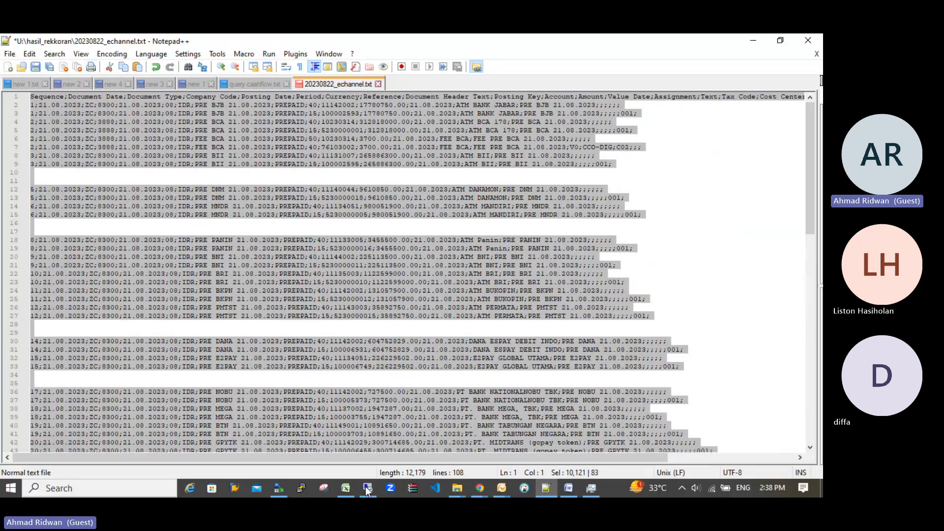
# Switch to 2023-08-20_echannel.xls in Excel, check the rows above the copied records, and close the workbook without saving.
pyautogui.click(345, 487)
pyautogui.click(364, 231)
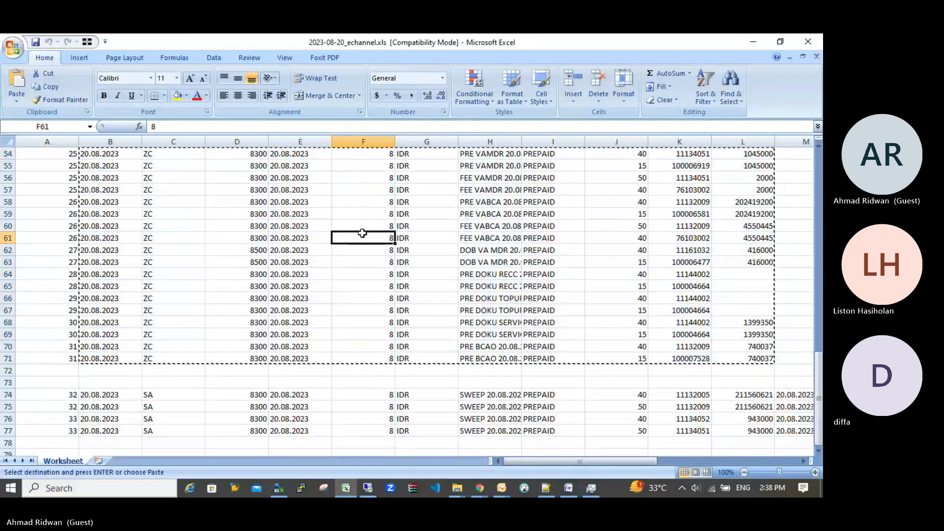
pyautogui.scroll(2, 366, 221)
pyautogui.doubleClick(379, 196)
pyautogui.doubleClick(387, 195)
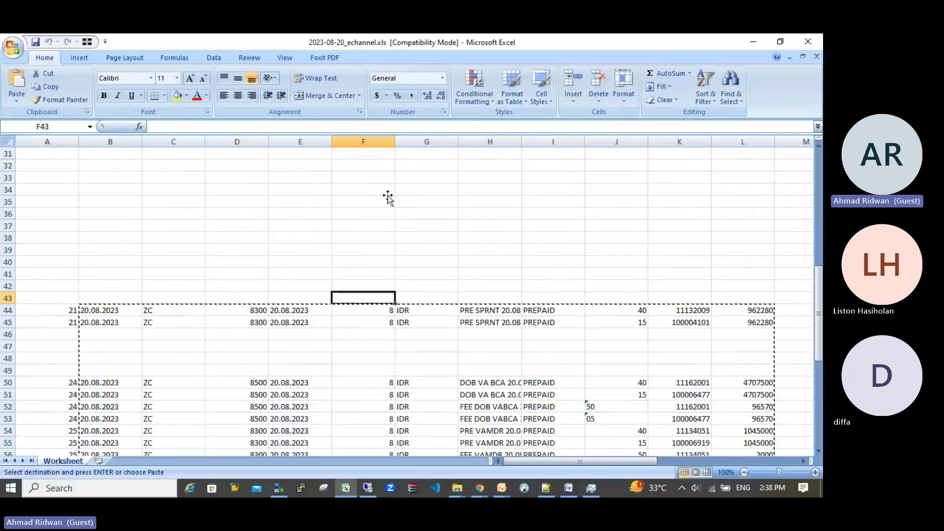
pyautogui.doubleClick(368, 210)
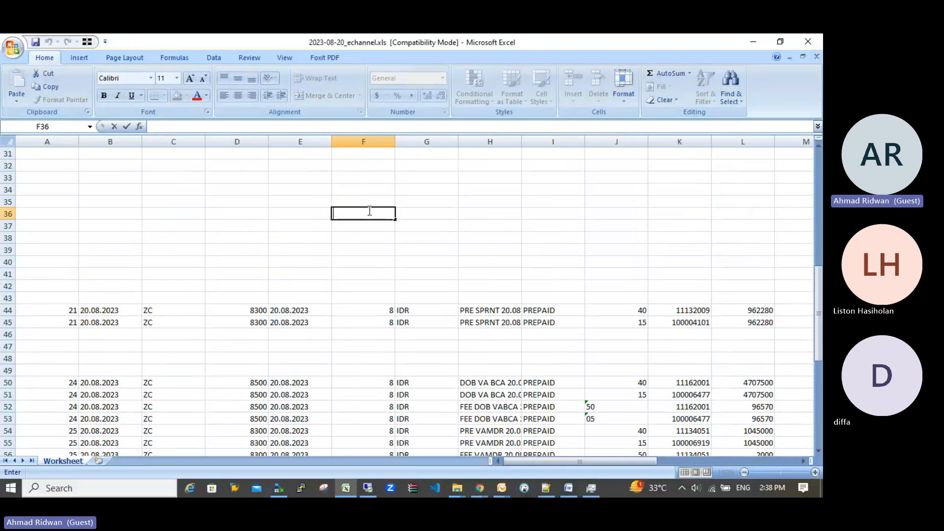
pyautogui.click(816, 46)
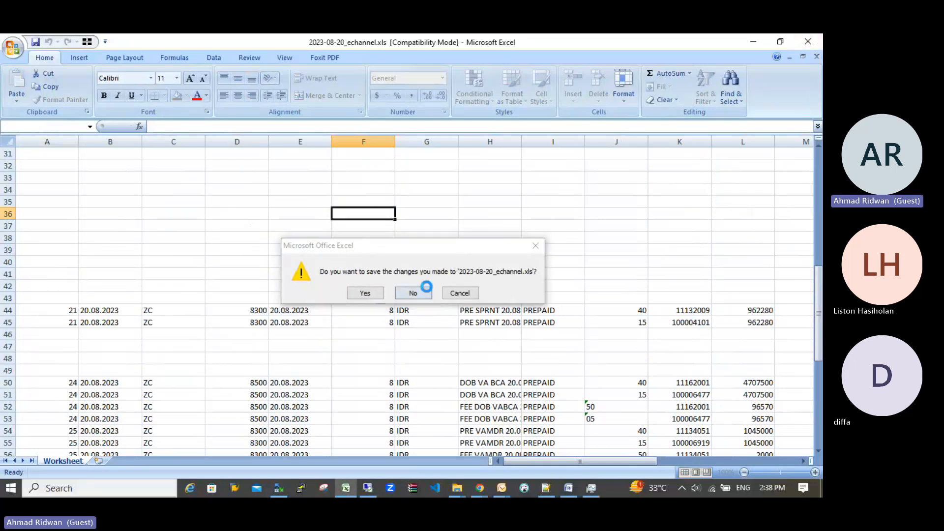
pyautogui.click(426, 288)
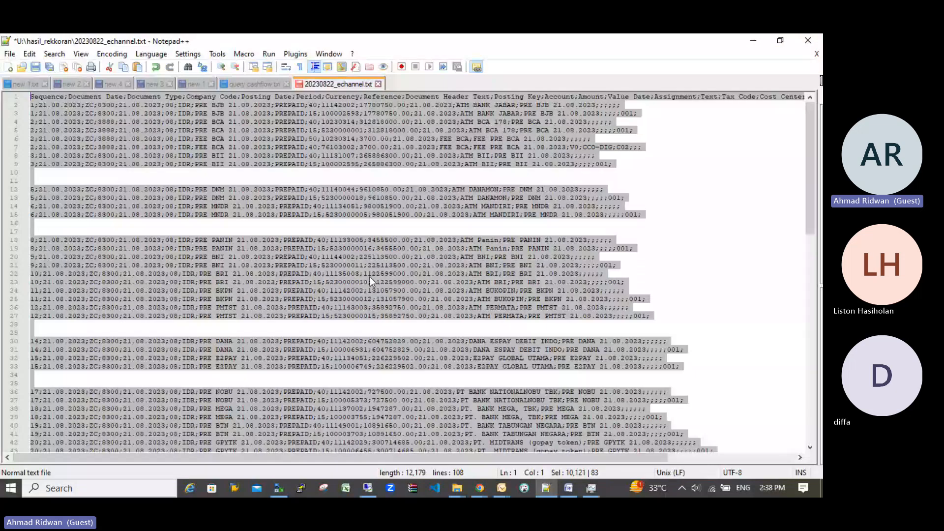
# Clear the selection in 20230822_echannel.txt and review the 21.08.2023 records down to the pasted 20.08.2023 rows.
pyautogui.click(313, 240)
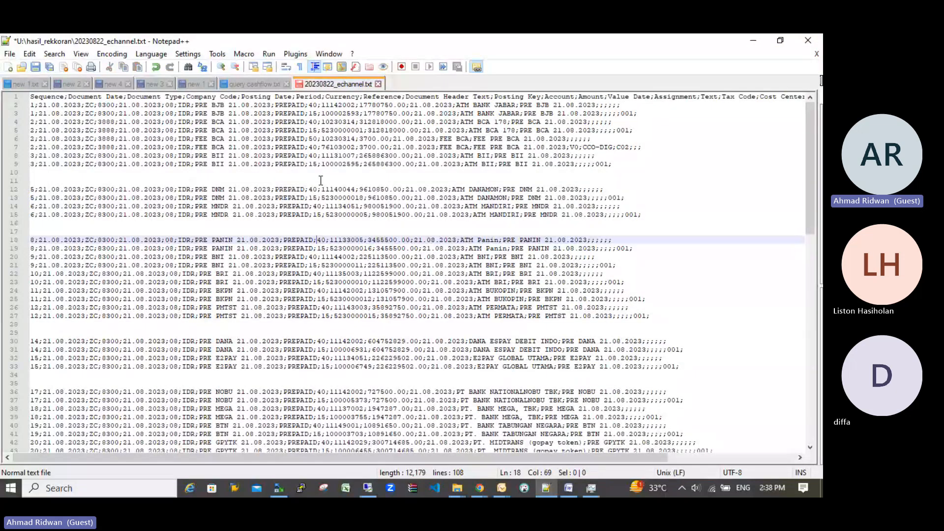
pyautogui.scroll(-4, 238, 343)
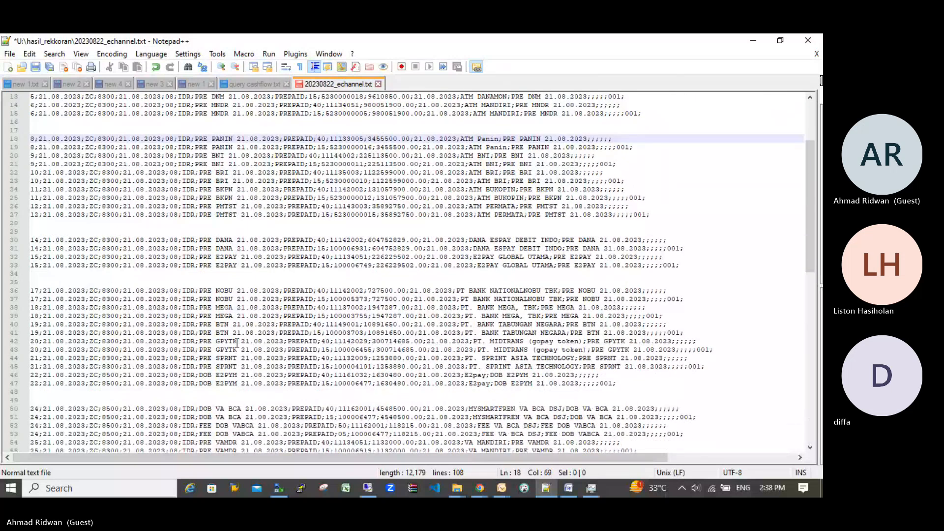
pyautogui.scroll(-18, 237, 343)
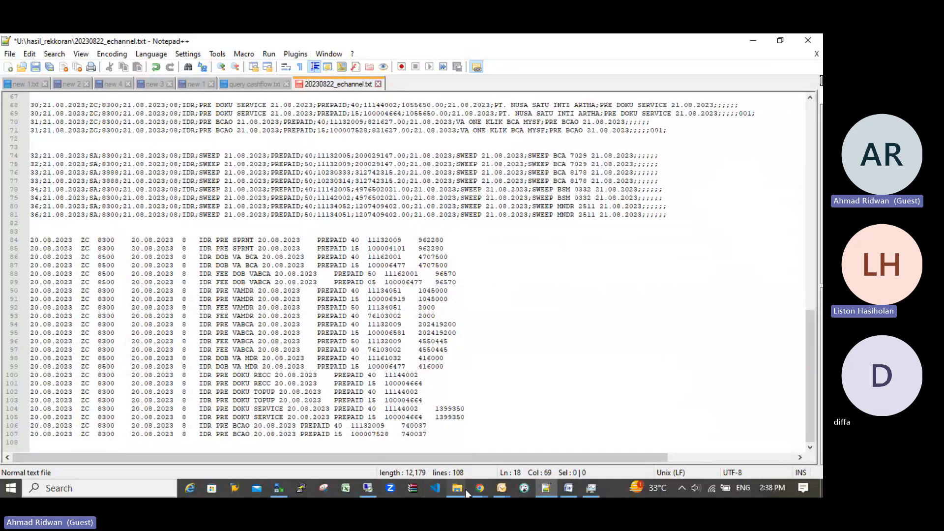
# Check the Teams meeting in Chrome, and return to the hasil_rekkoran folder in File Explorer.
pyautogui.click(477, 489)
pyautogui.click(434, 443)
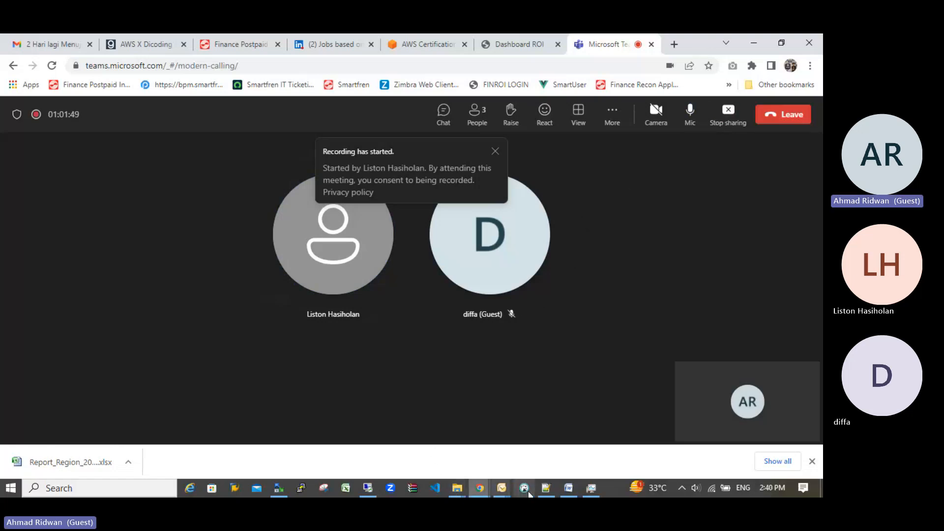
pyautogui.moveTo(456, 488)
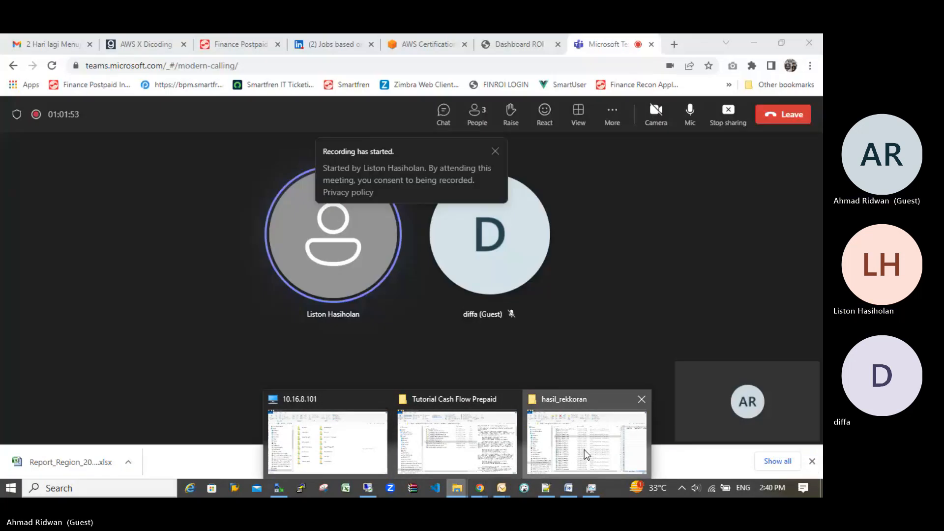
pyautogui.click(584, 449)
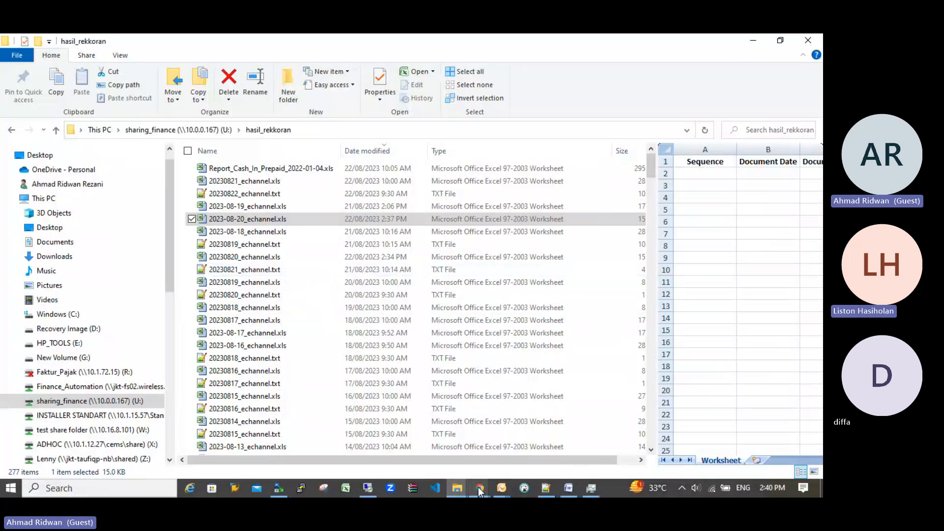
# Switch to Chrome and open the Finance Recon Application at 10.0.0.167/recon_prepaid/index.php in a new tab.
pyautogui.moveTo(480, 490)
pyautogui.click(428, 448)
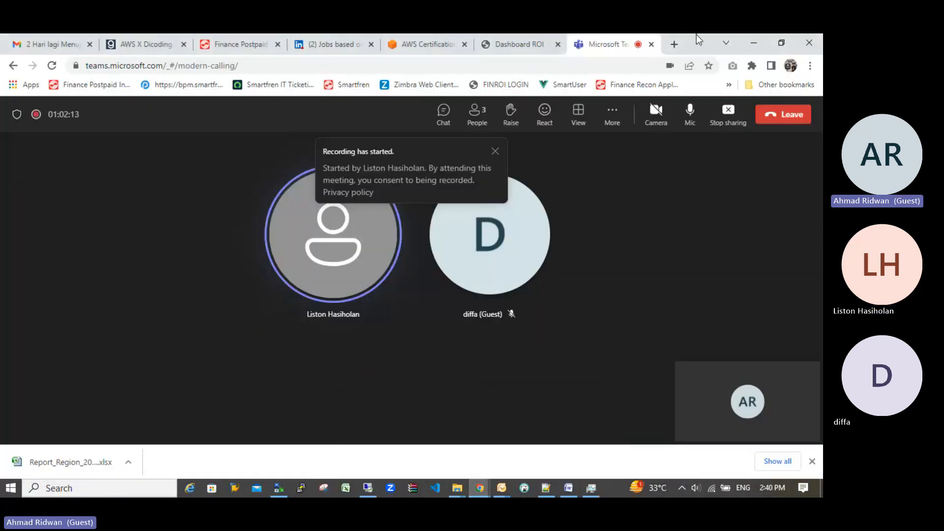
pyautogui.click(680, 40)
pyautogui.write('10')
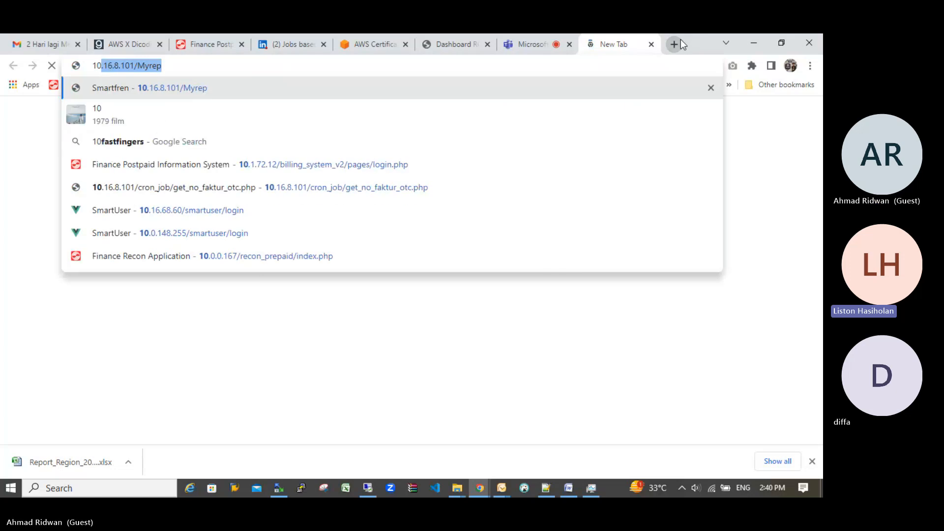
pyautogui.write('.1')
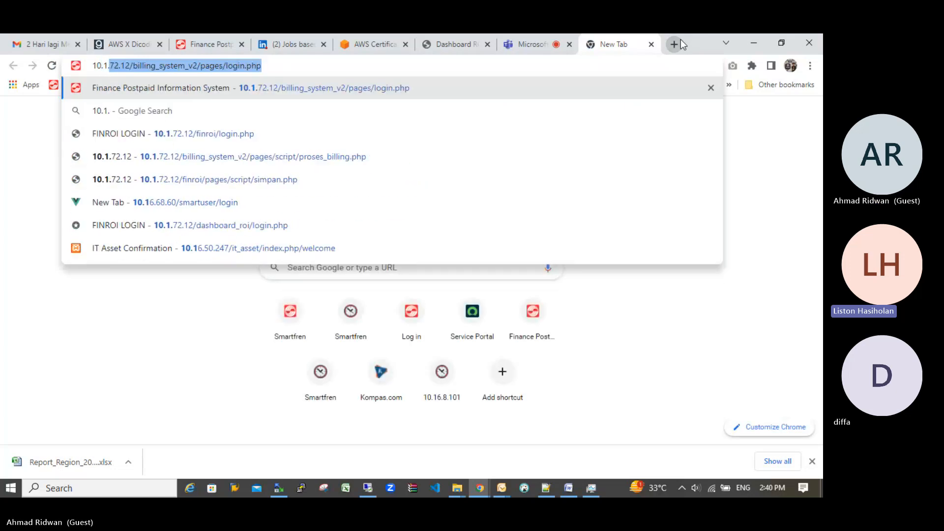
pyautogui.press('BackSpace')
pyautogui.press('BackSpace')
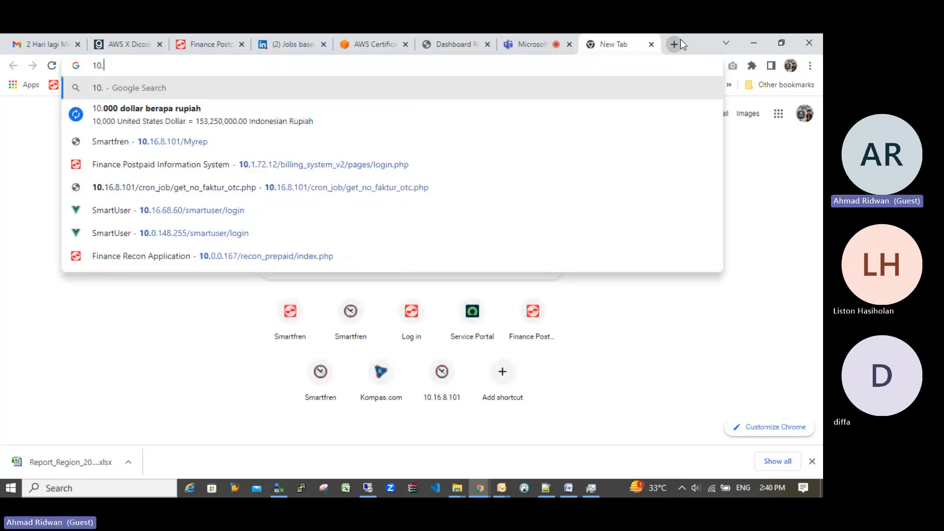
pyautogui.write('0.0')
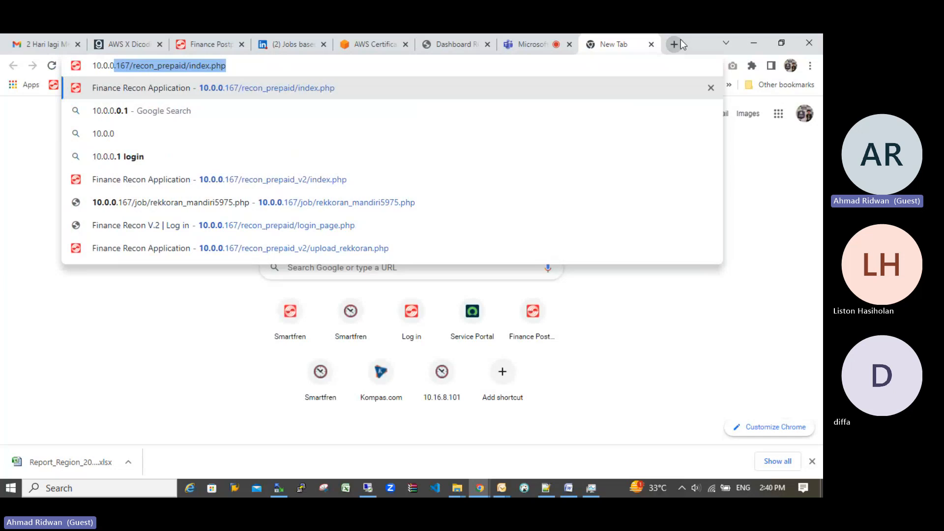
pyautogui.press('Return')
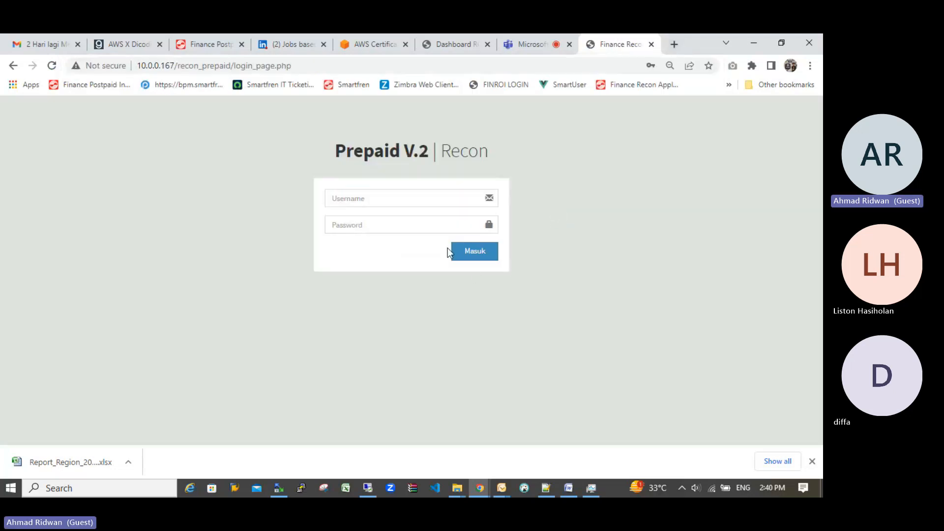
# Sign in to the Prepaid Recon application with the saved username and password.
pyautogui.click(400, 199)
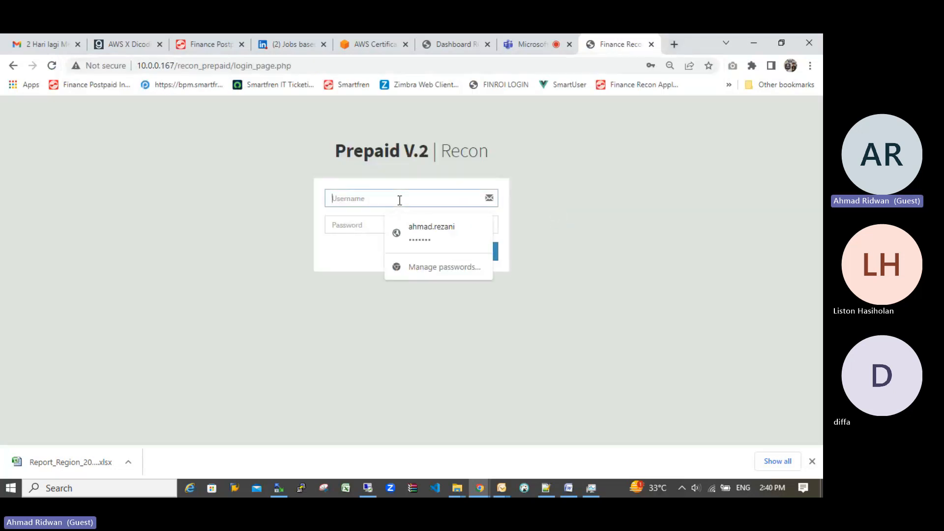
pyautogui.click(415, 235)
pyautogui.click(484, 252)
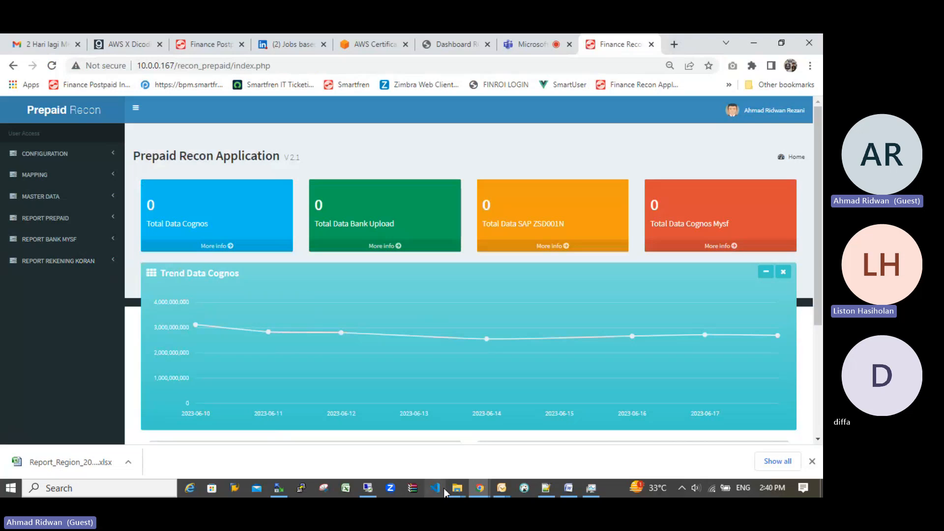
# Switch to Notepad++ and close 20230822_echannel.txt without saving the changes.
pyautogui.click(544, 488)
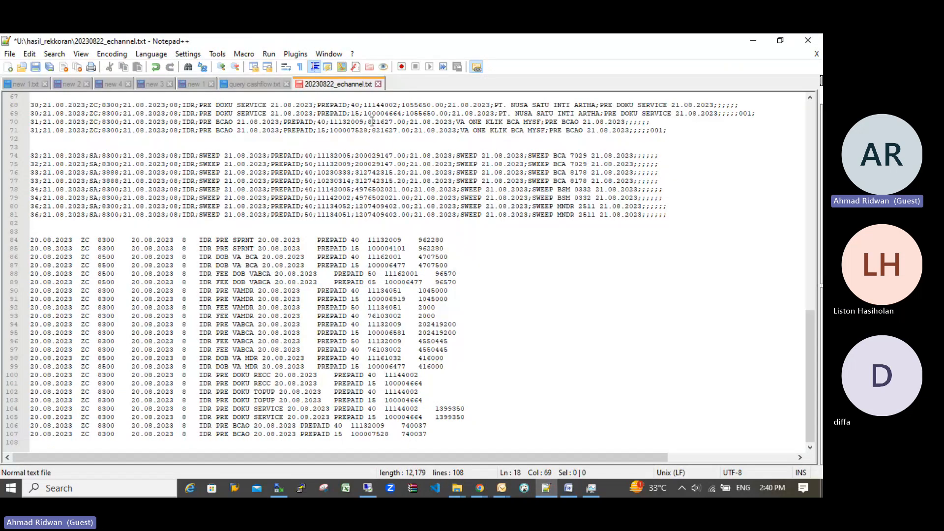
pyautogui.click(378, 84)
pyautogui.click(441, 303)
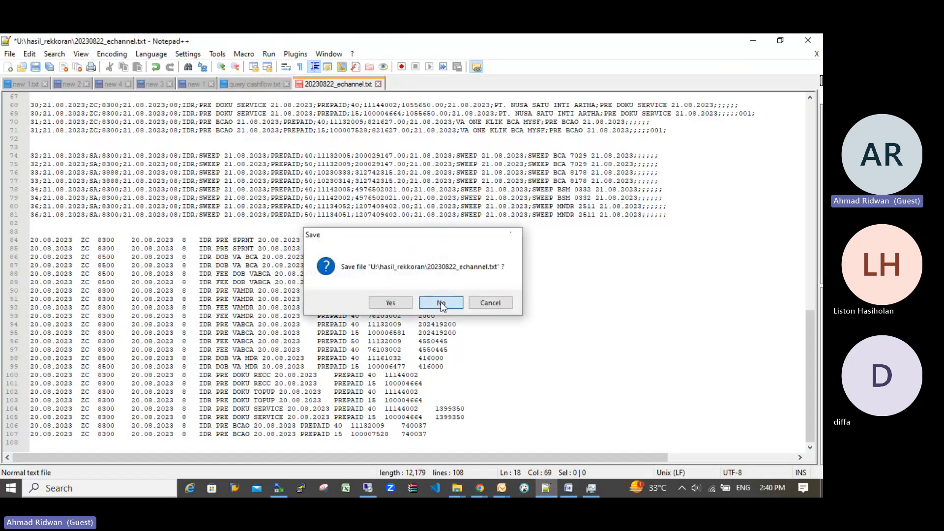
# From the Tutorial Cash Flow Prepaid folder in File Explorer, go up one level and open the incoming folder inside handover.
pyautogui.moveTo(457, 488)
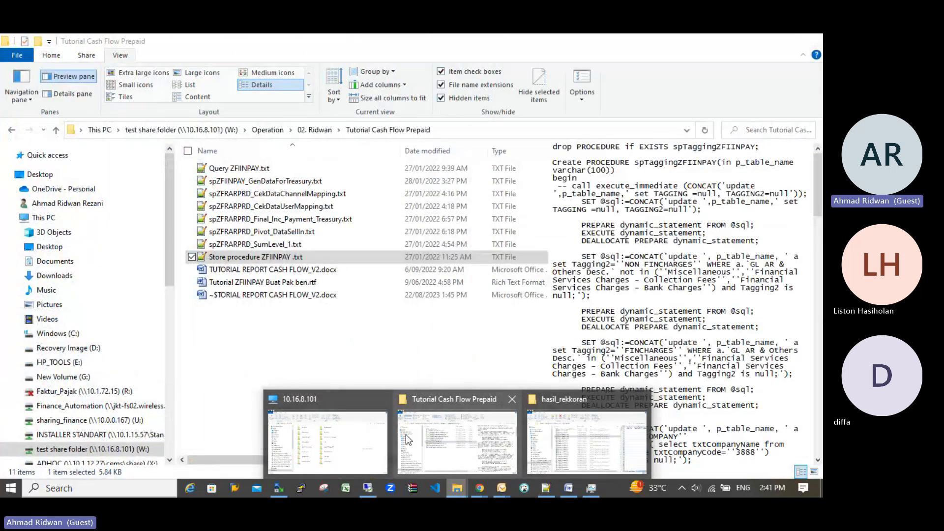
pyautogui.click(460, 439)
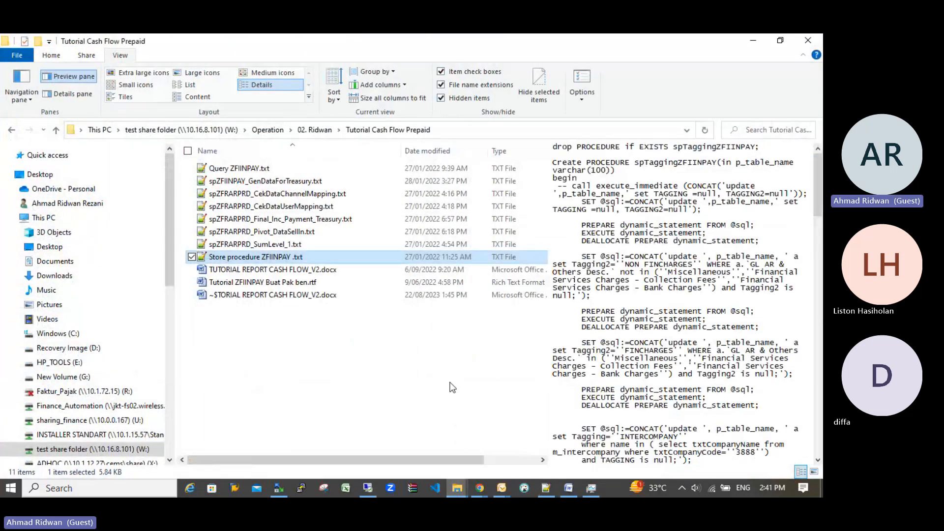
pyautogui.click(322, 126)
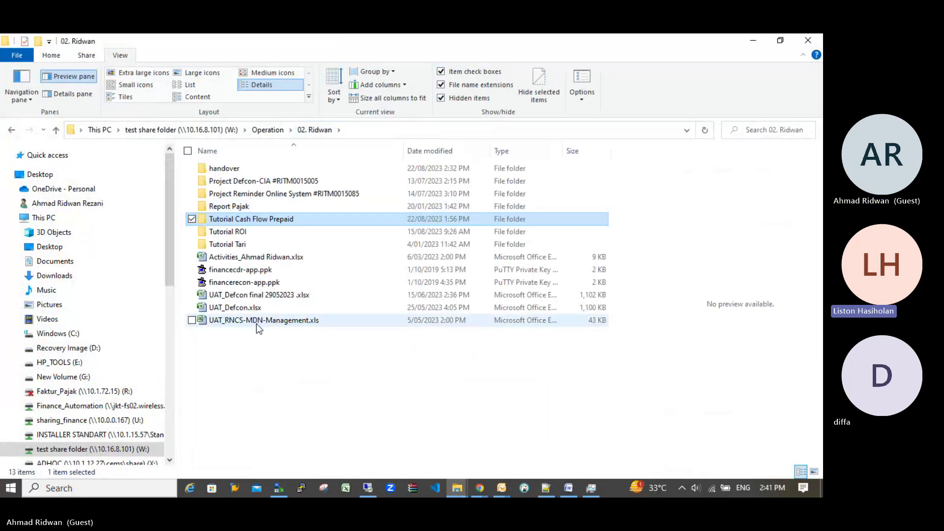
pyautogui.doubleClick(279, 169)
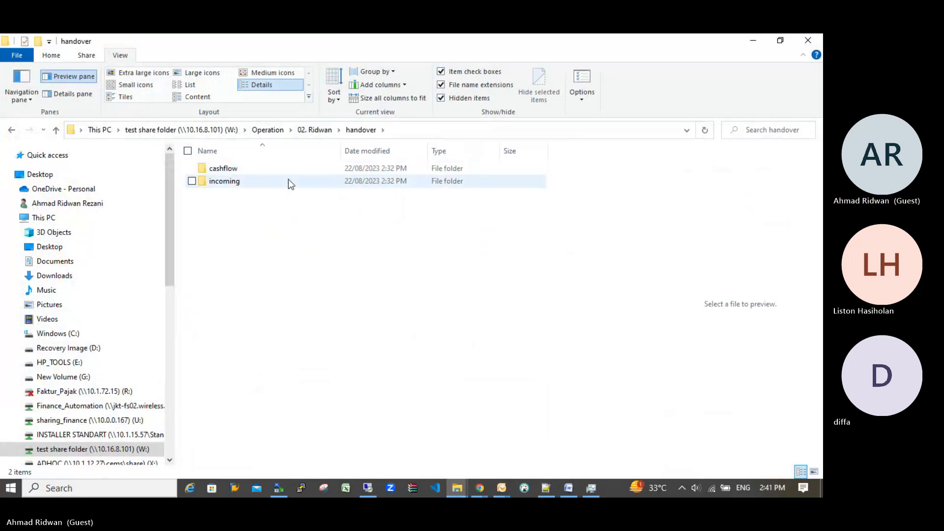
pyautogui.moveTo(288, 182)
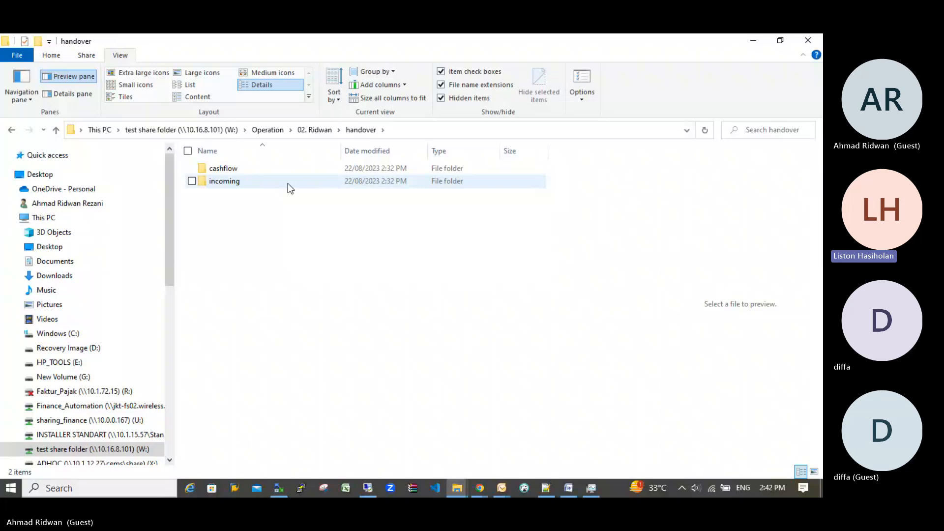
pyautogui.doubleClick(288, 184)
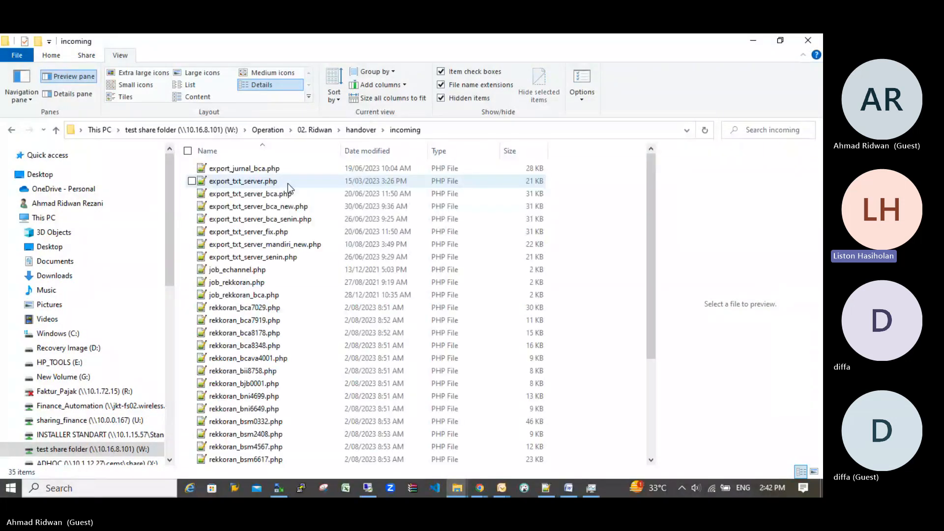
# Open rekkoran_bca7029.php from the incoming folder and examine the host, user, password and database arguments in its mysql_connect line.
pyautogui.click(283, 309)
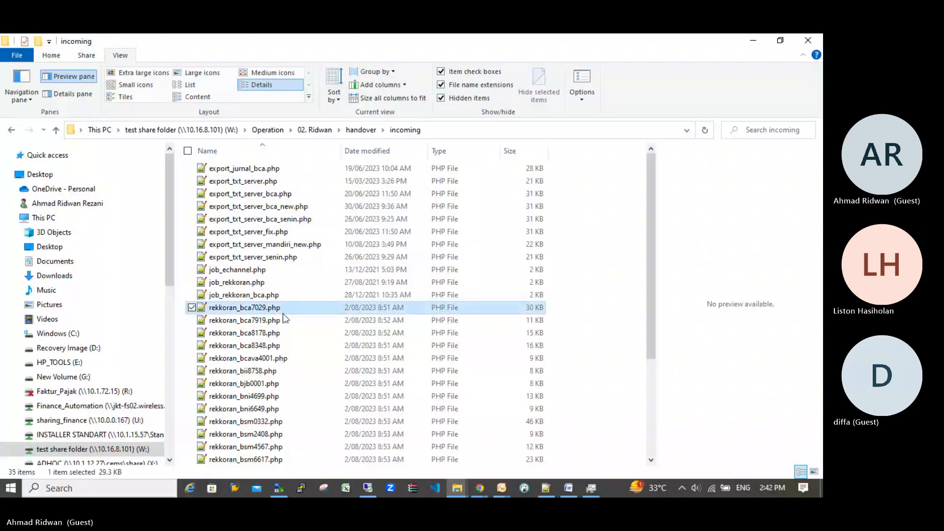
pyautogui.doubleClick(282, 313)
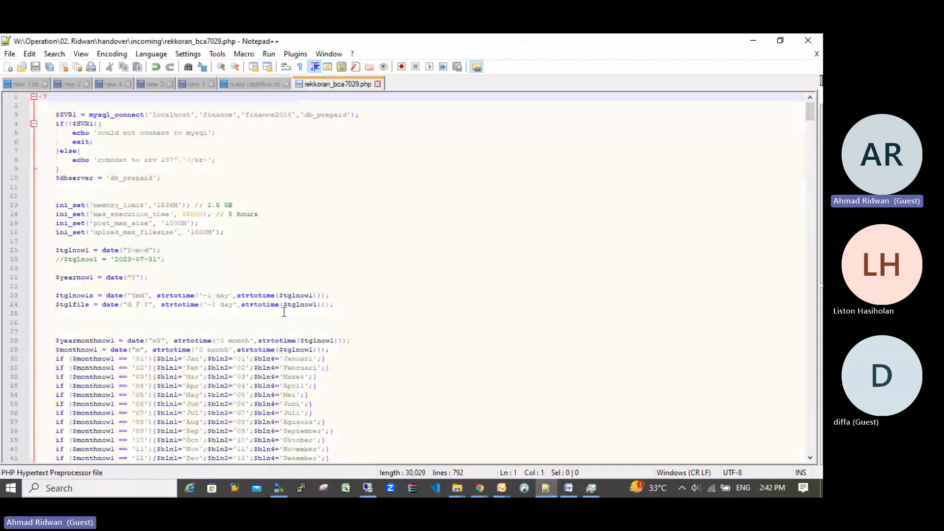
pyautogui.doubleClick(185, 116)
pyautogui.doubleClick(309, 114)
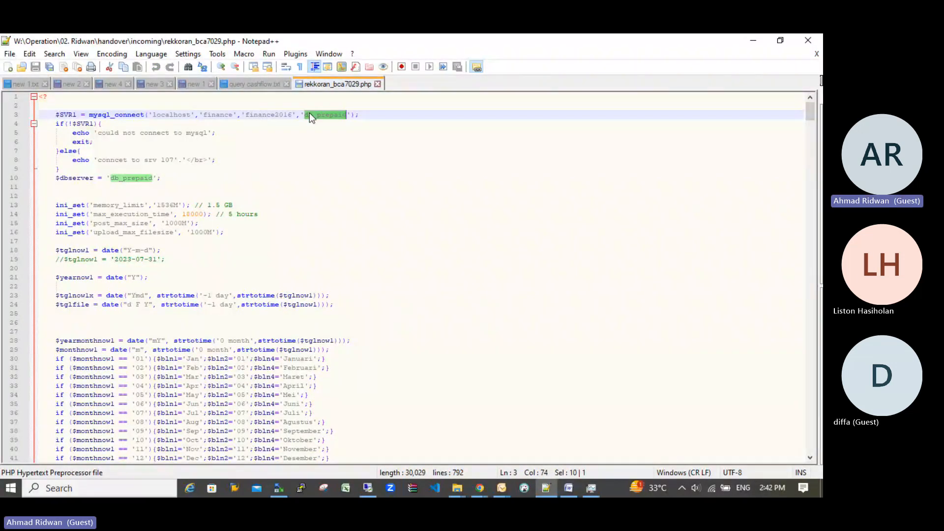
pyautogui.doubleClick(217, 115)
pyautogui.doubleClick(261, 116)
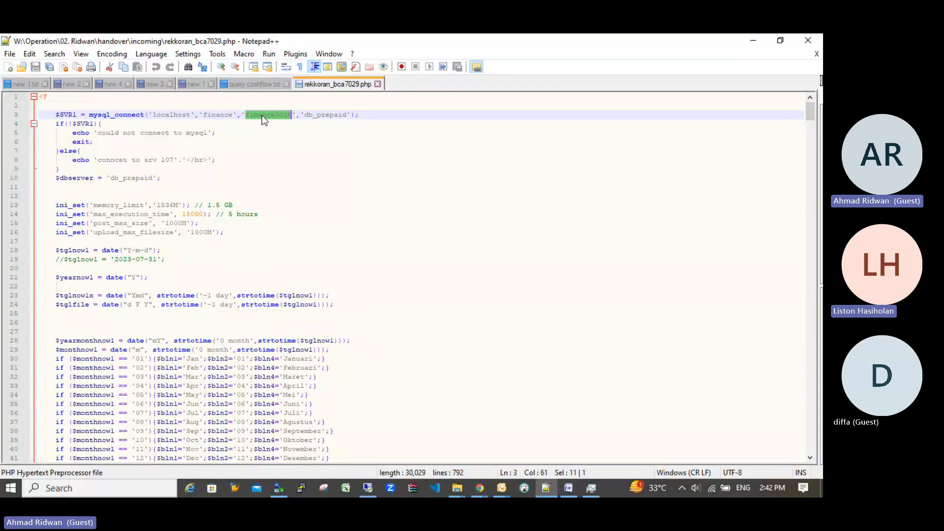
pyautogui.doubleClick(226, 114)
pyautogui.doubleClick(266, 115)
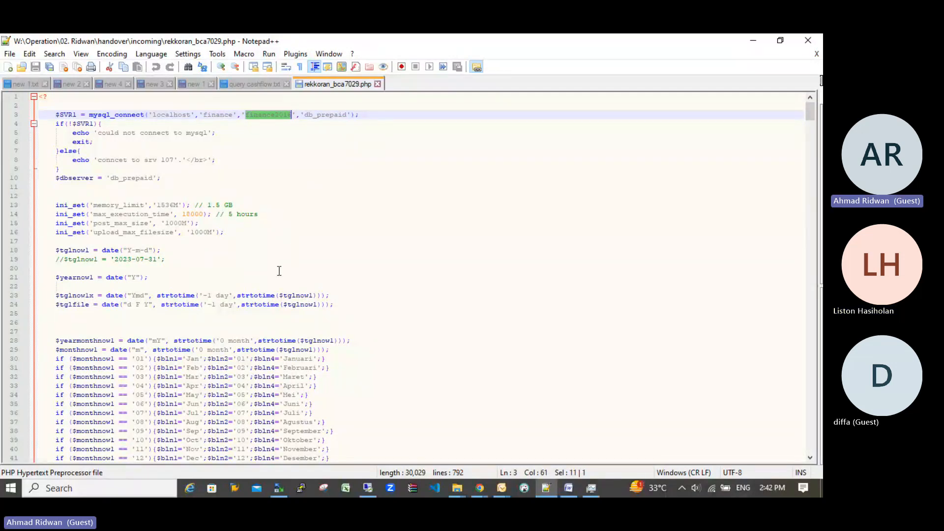
pyautogui.scroll(-6, 279, 271)
pyautogui.scroll(6, 278, 270)
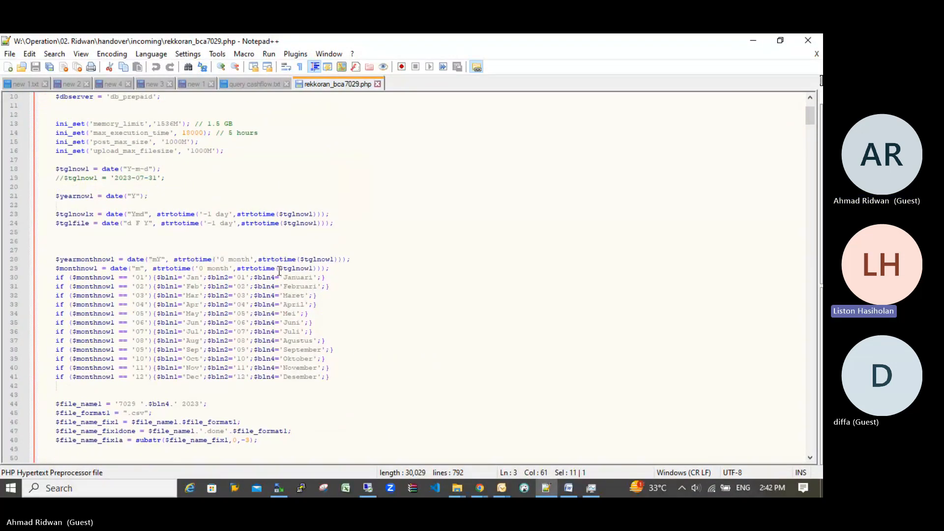
pyautogui.doubleClick(171, 114)
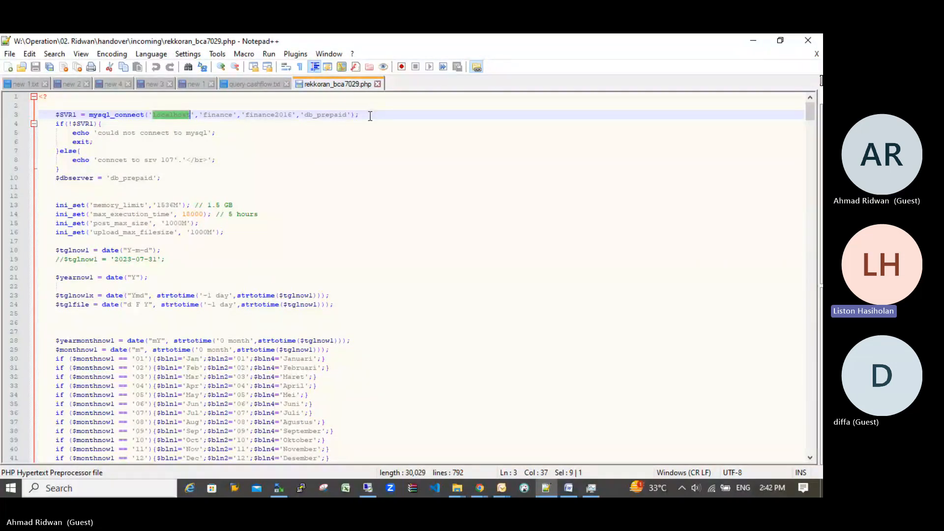
pyautogui.click(372, 487)
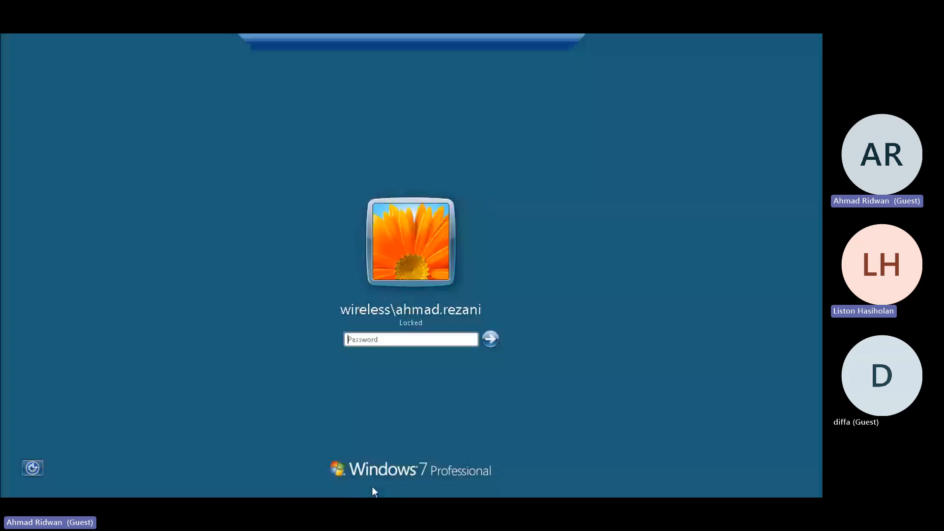
pyautogui.write('••••')
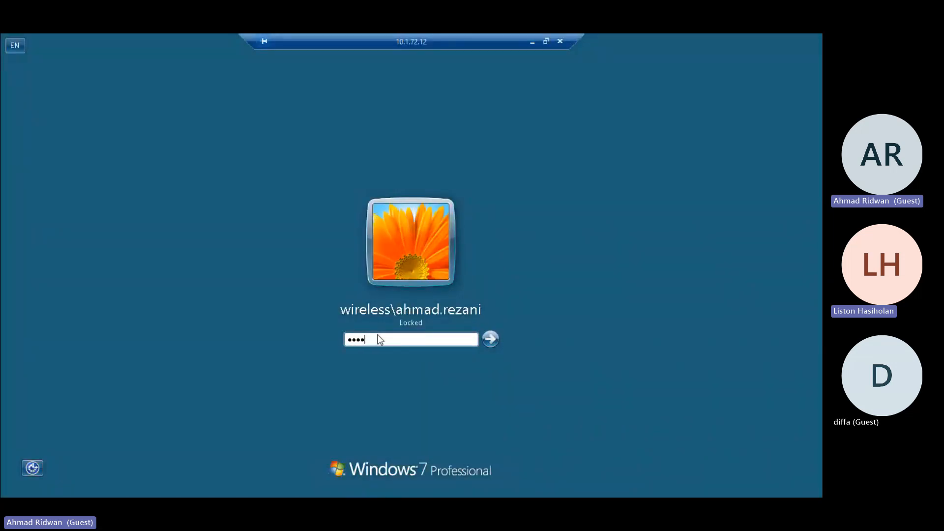
pyautogui.click(530, 46)
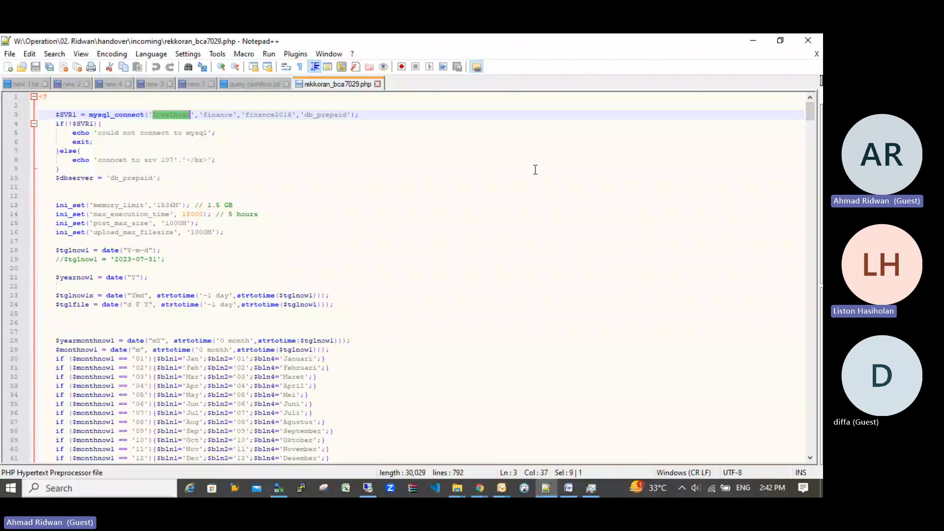
# Highlight the database user and password arguments in the mysql_connect line of rekkoran_bca7029.php.
pyautogui.press('Down')
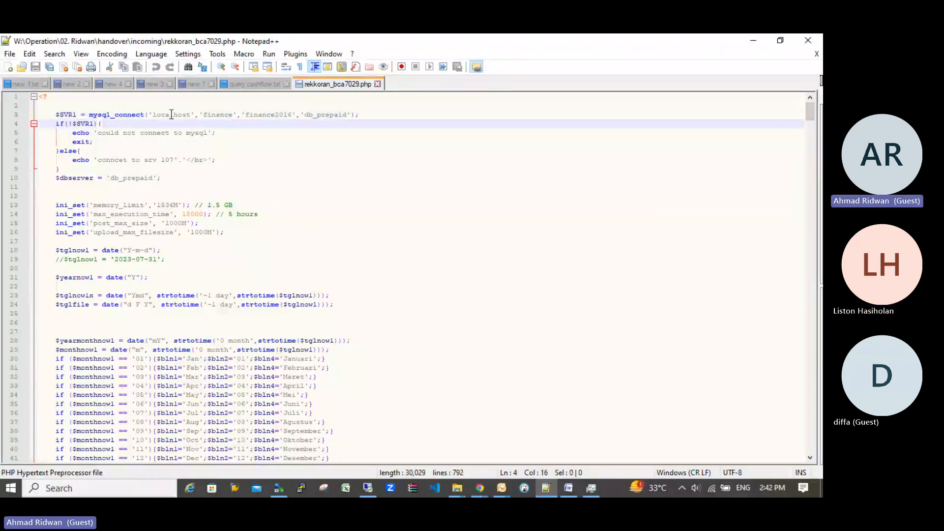
pyautogui.doubleClick(221, 114)
pyautogui.doubleClick(268, 114)
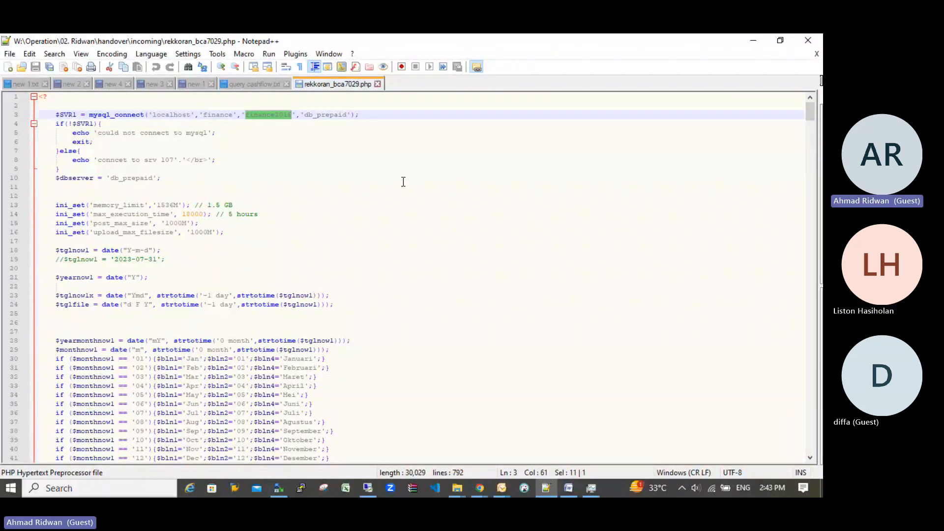
pyautogui.click(447, 178)
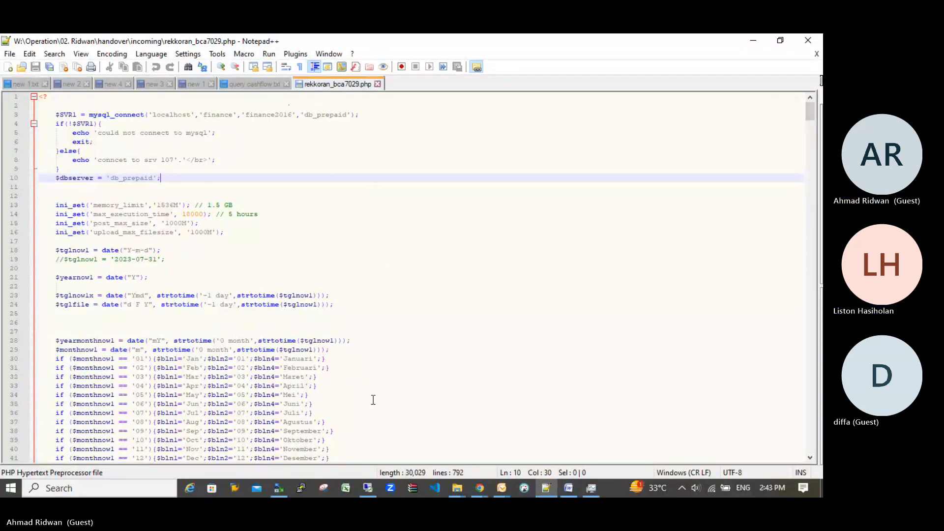
pyautogui.click(742, 45)
pyautogui.click(742, 45)
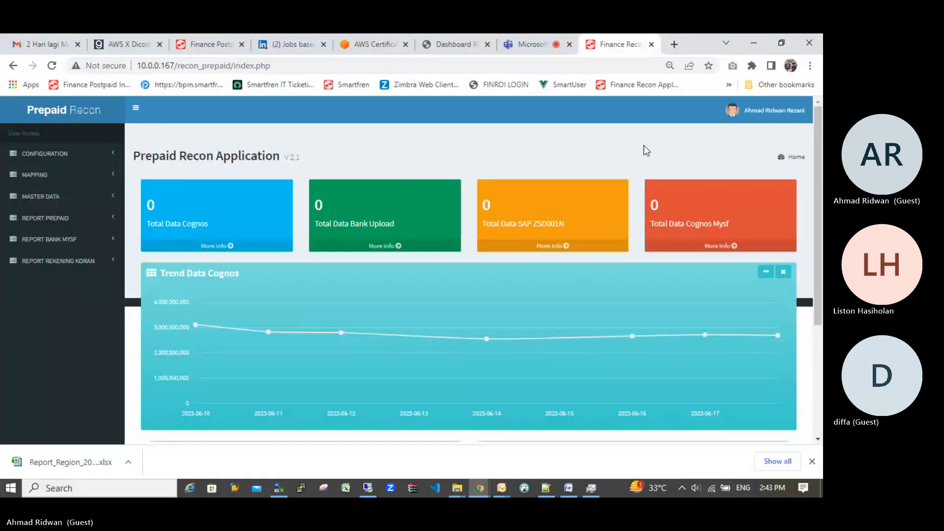
pyautogui.click(752, 38)
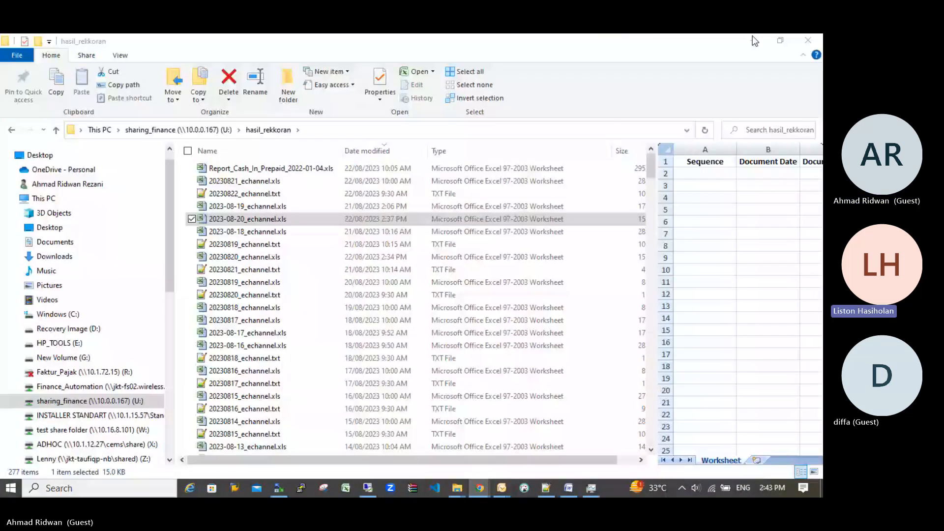
pyautogui.click(500, 488)
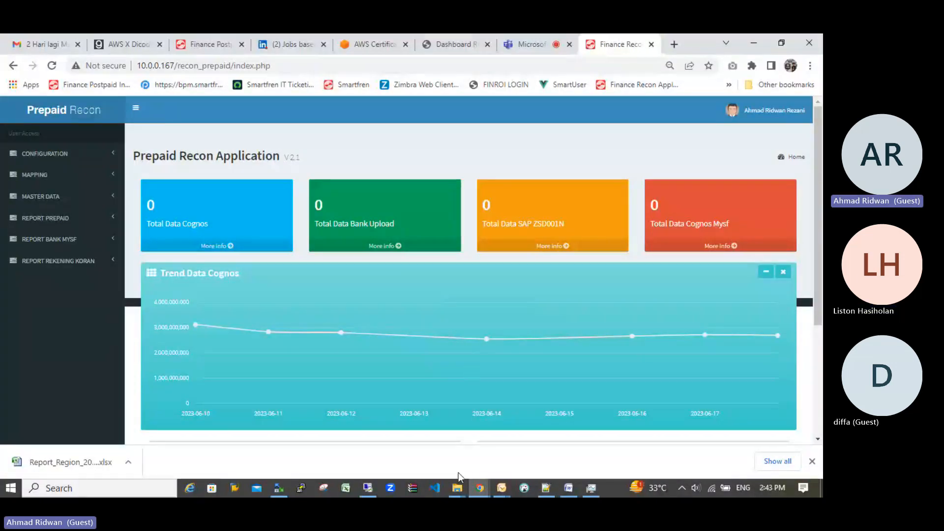
# Switch to the 10.1.72.12 remote desktop session, unlock it with the account password, and dismiss the Navicat error.
pyautogui.click(369, 490)
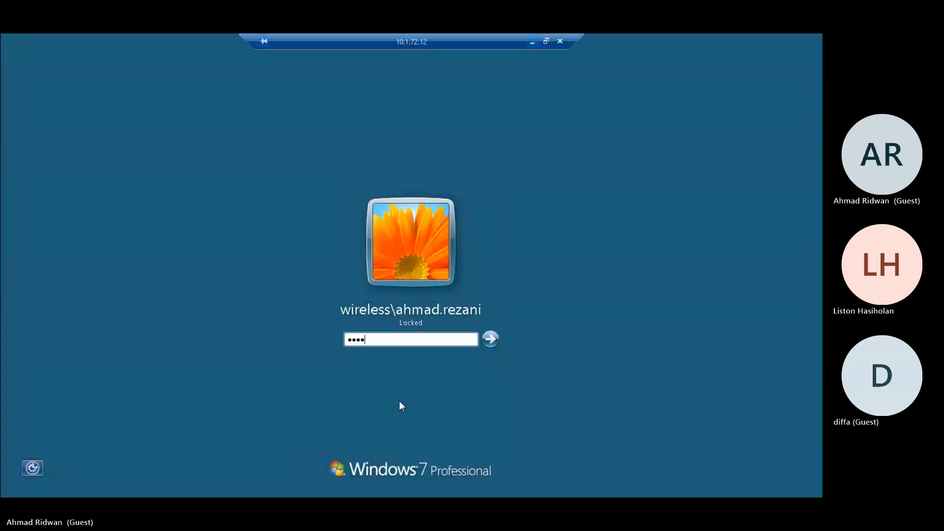
pyautogui.press('BackSpace')
pyautogui.press('BackSpace')
pyautogui.press('BackSpace')
pyautogui.press('BackSpace')
pyautogui.press('BackSpace')
pyautogui.write('•••••••••••')
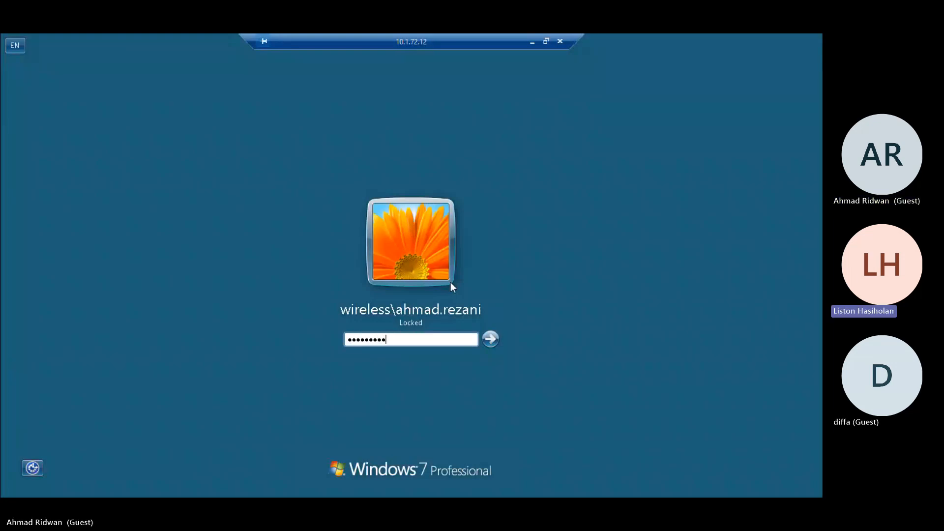
pyautogui.press('Return')
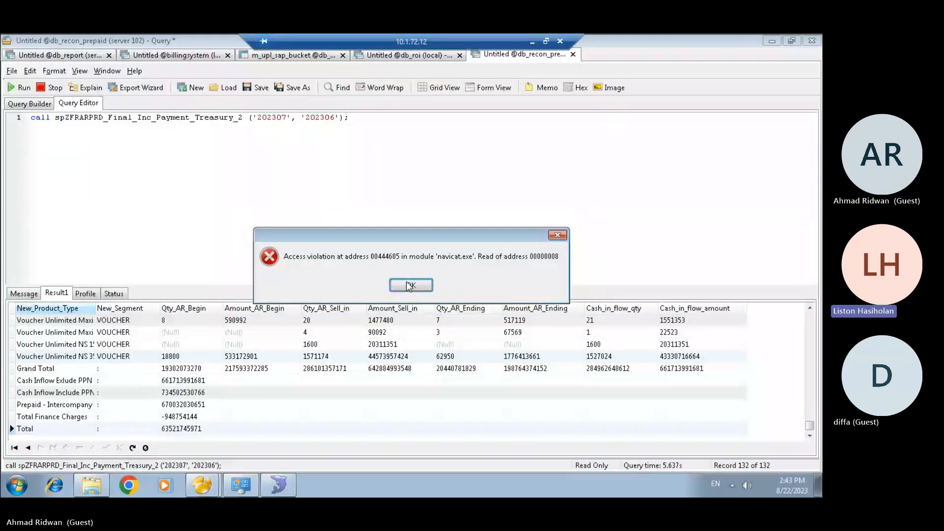
pyautogui.click(409, 274)
# In the Navicat Premium main window, collapse the server 102 connection and list the tables of db_prepaid on 10.0.0.167.
pyautogui.click(533, 43)
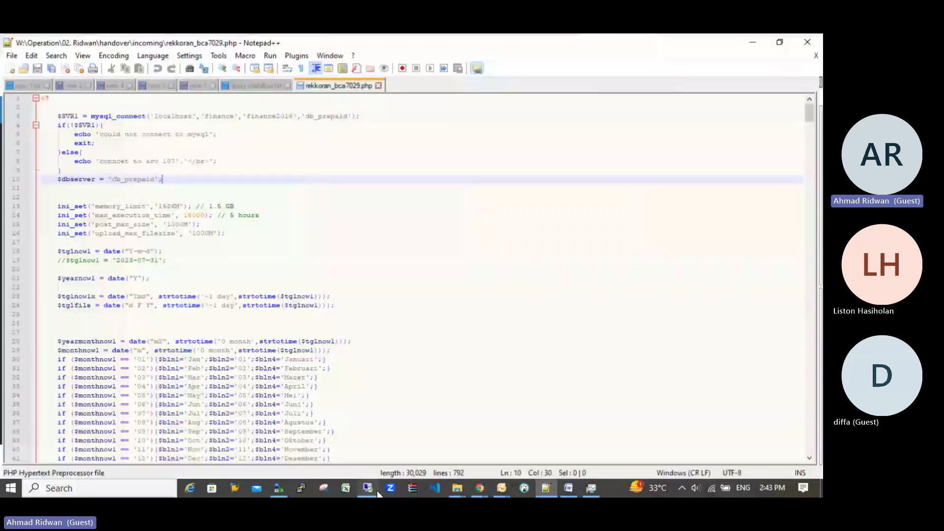
pyautogui.click(374, 492)
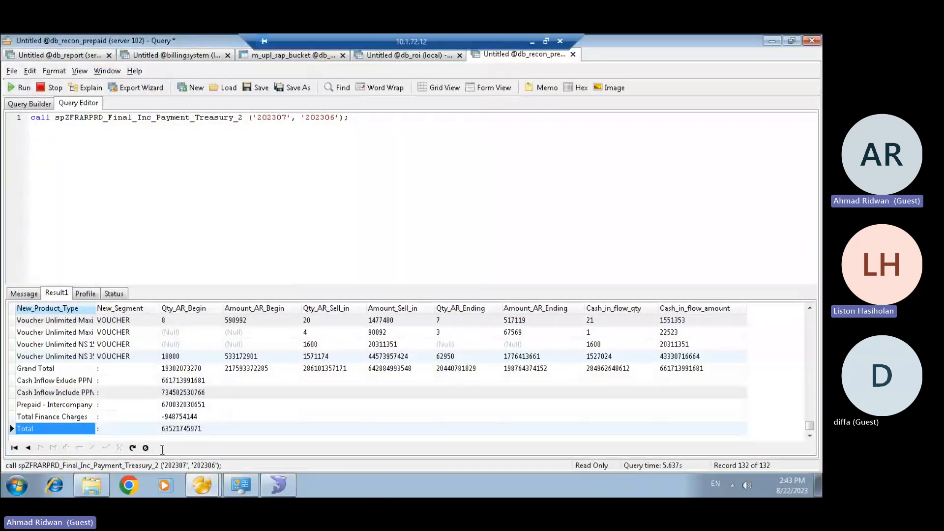
pyautogui.click(197, 487)
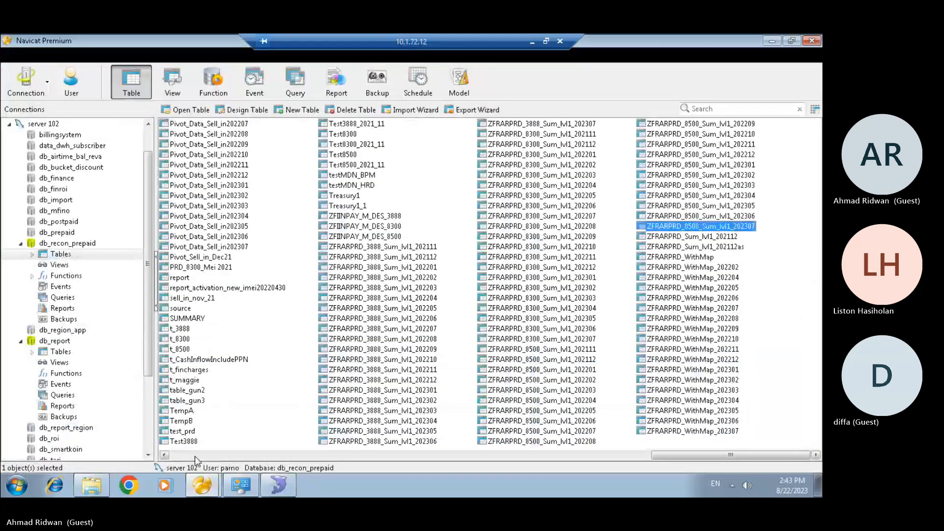
pyautogui.click(21, 242)
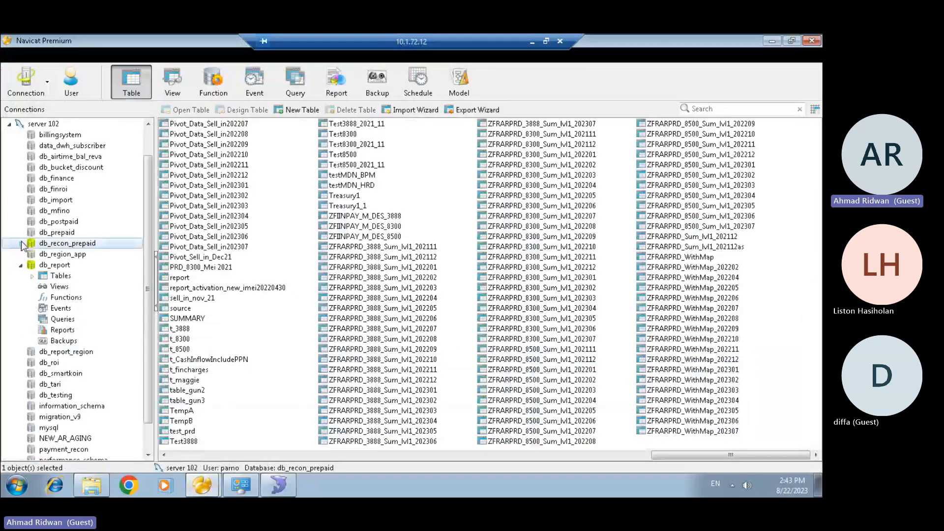
pyautogui.click(9, 124)
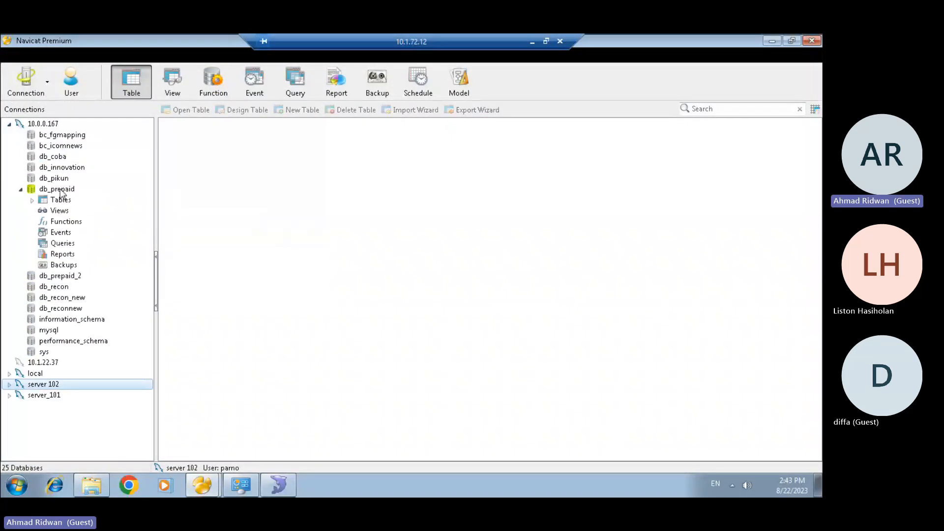
pyautogui.click(59, 199)
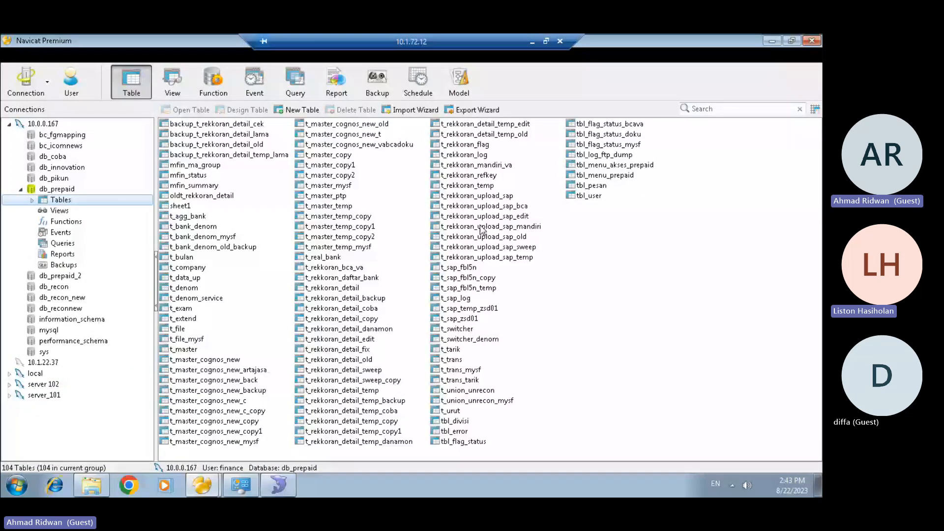
# Leave the remote session, switch to the Microsoft Teams meeting in Chrome, and stop sharing the screen.
pyautogui.click(533, 43)
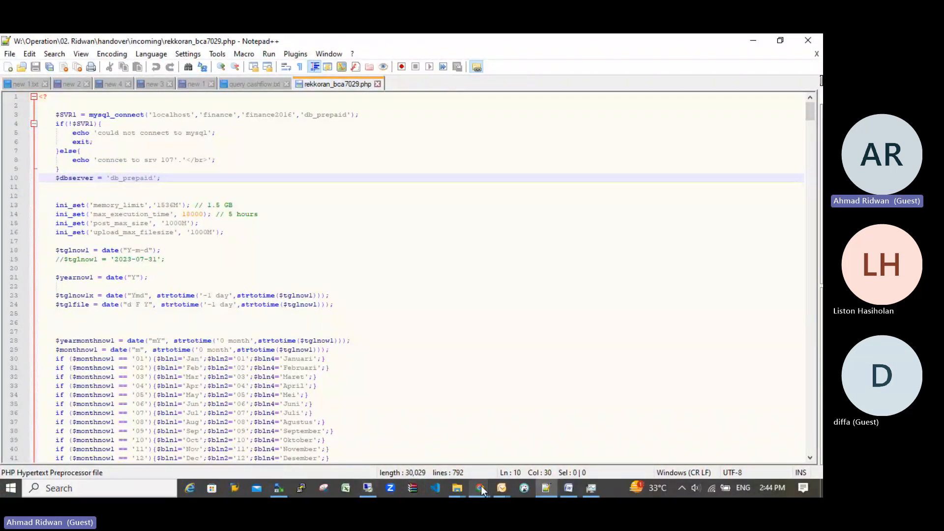
pyautogui.moveTo(481, 489)
pyautogui.click(426, 441)
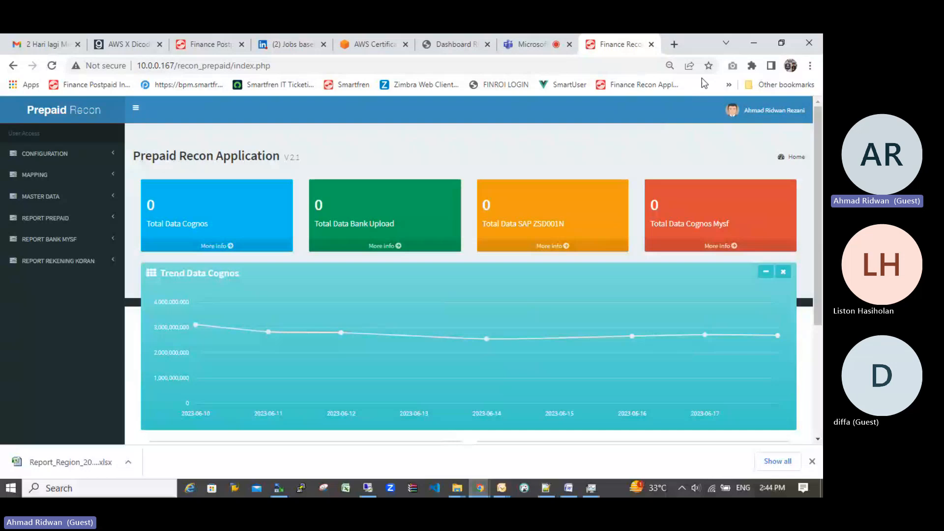
pyautogui.click(535, 41)
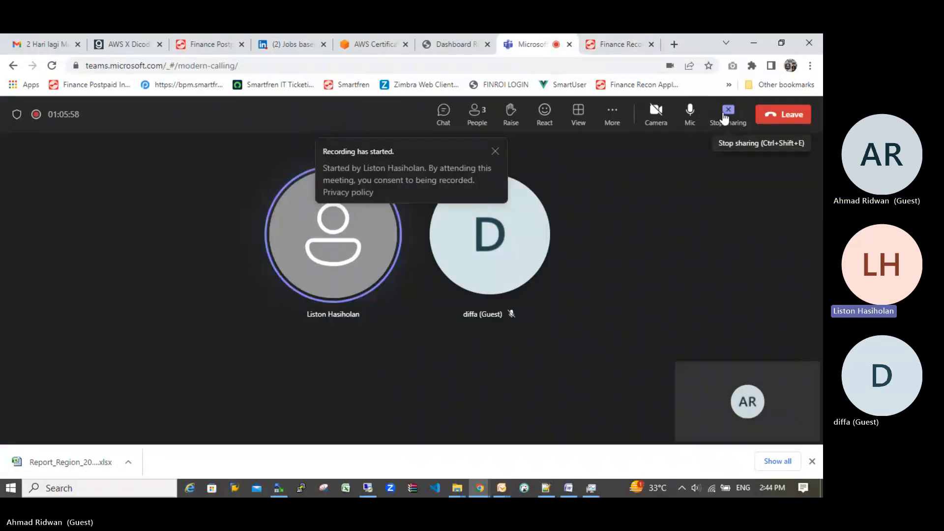
pyautogui.click(725, 118)
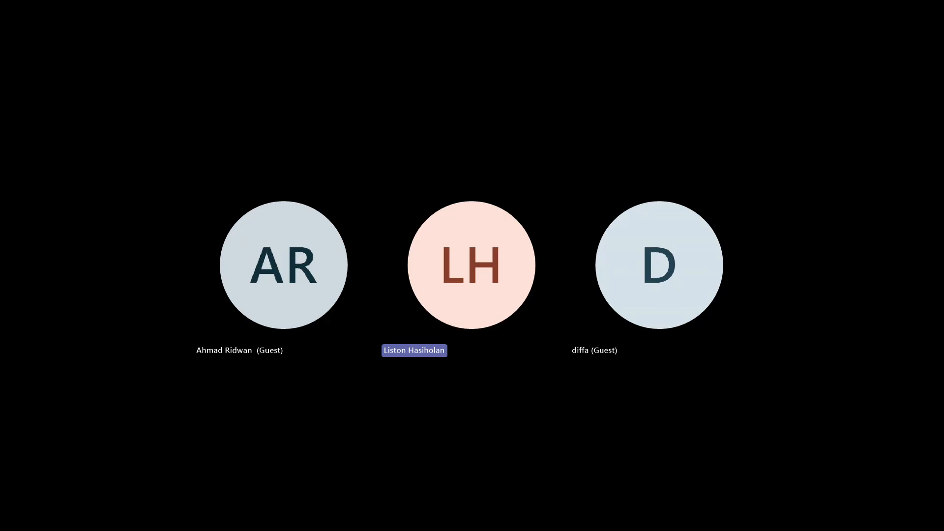
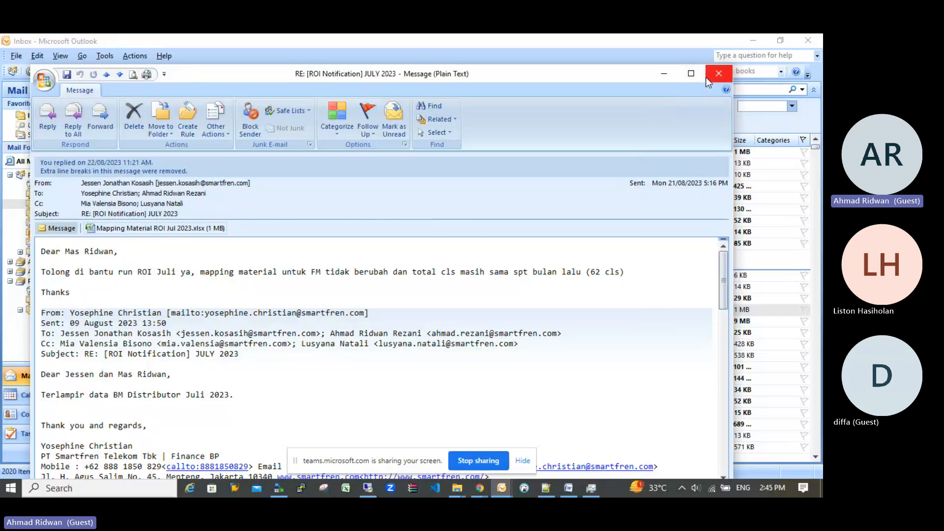
# Open the RE: [ROI Notification] JULY 2023 message from the inbox, read through its thread, and close it.
pyautogui.click(719, 74)
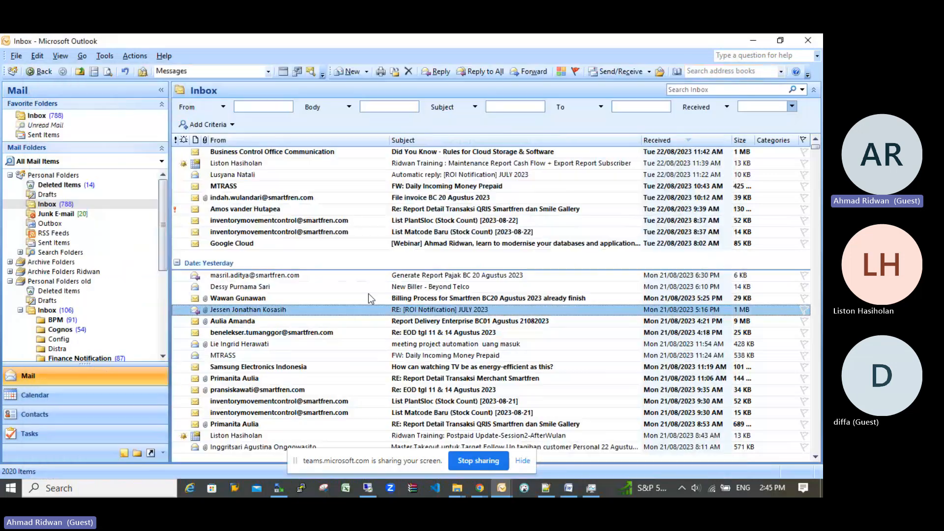
pyautogui.doubleClick(347, 309)
pyautogui.scroll(-1, 209, 296)
pyautogui.scroll(-4, 209, 296)
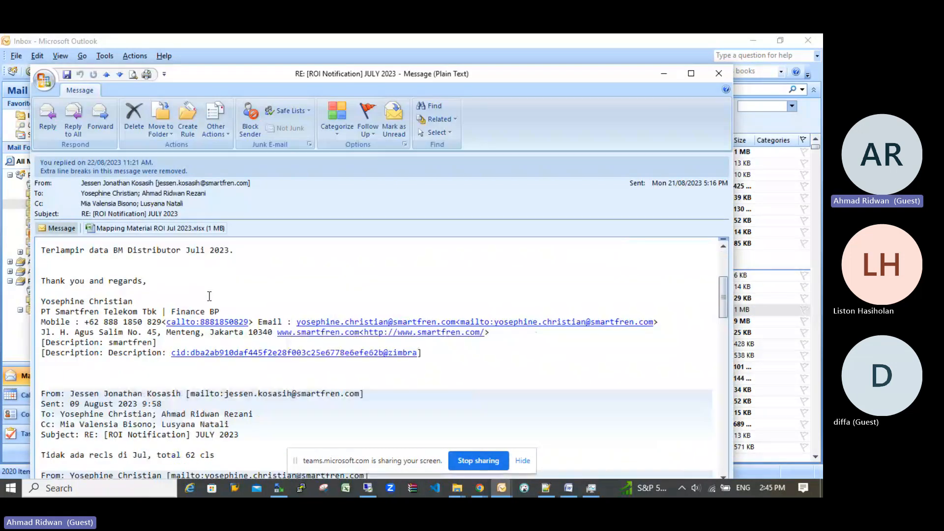
pyautogui.scroll(5, 209, 296)
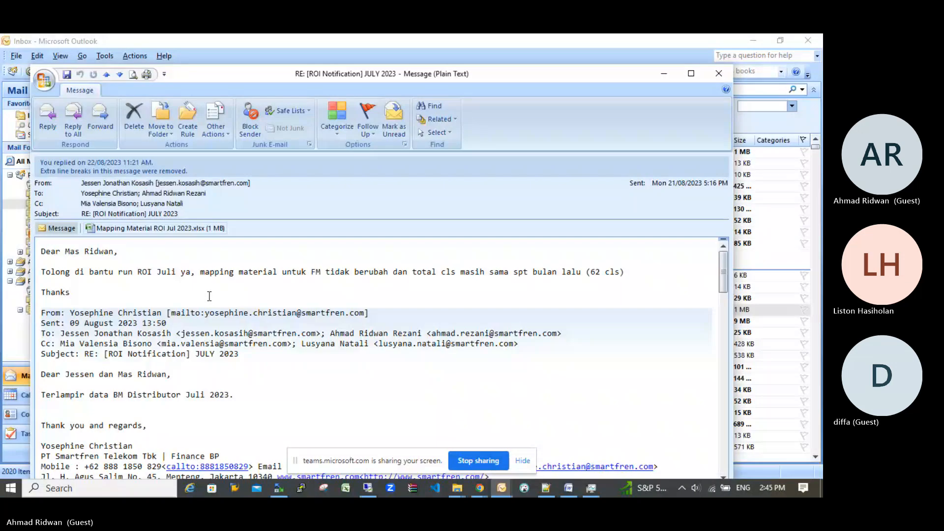
pyautogui.click(718, 73)
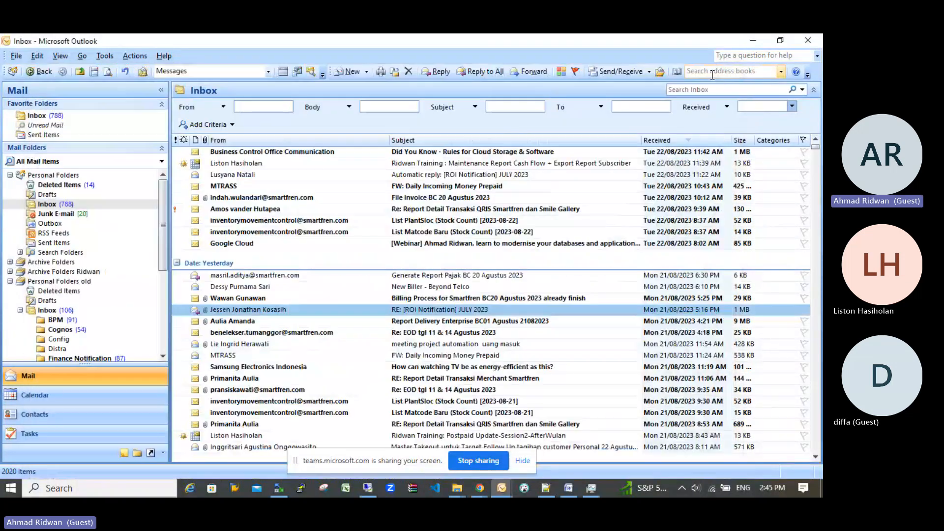
pyautogui.doubleClick(516, 309)
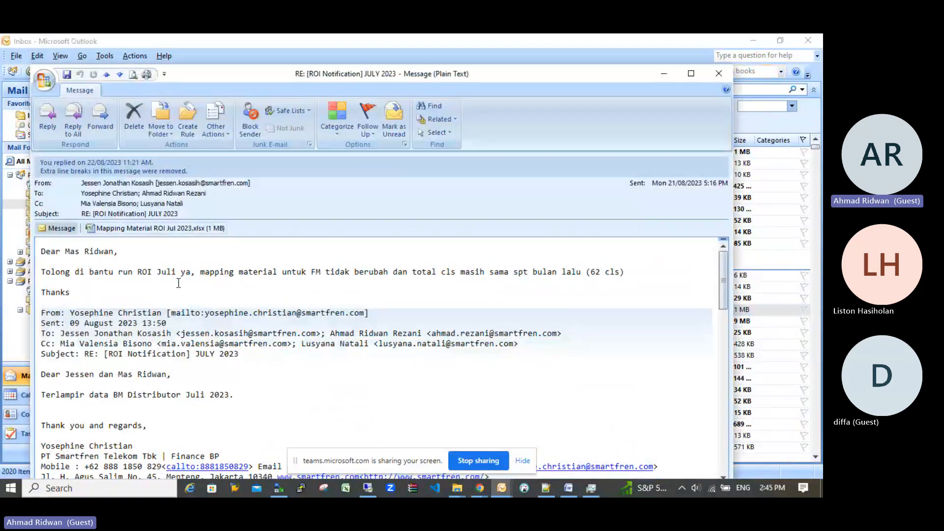
pyautogui.scroll(-1, 516, 309)
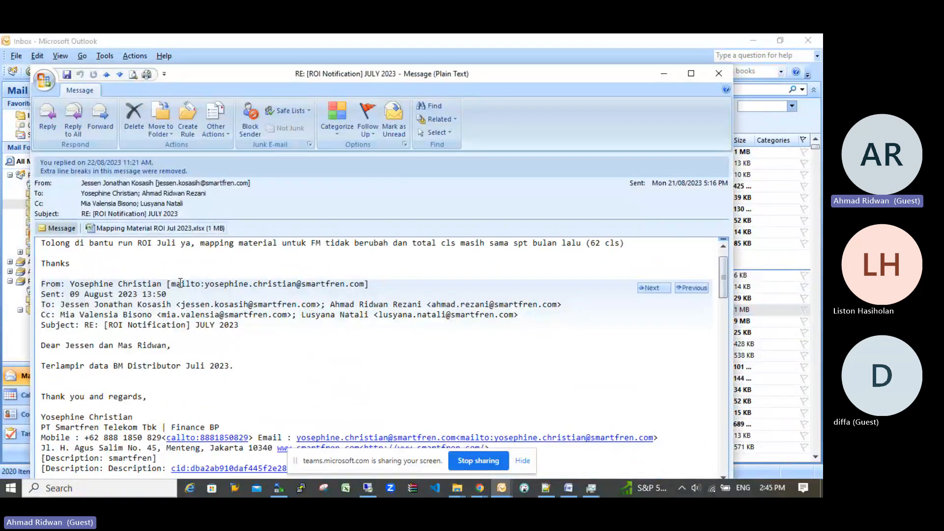
pyautogui.click(729, 70)
# Switch to the FINROI dashboard in Chrome and log out of the account.
pyautogui.moveTo(479, 487)
pyautogui.click(415, 448)
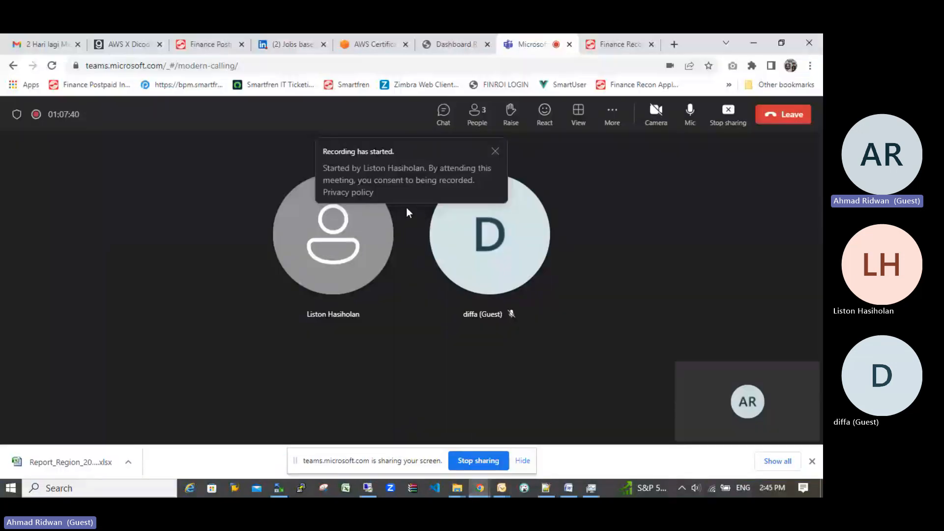
pyautogui.click(431, 48)
pyautogui.click(734, 107)
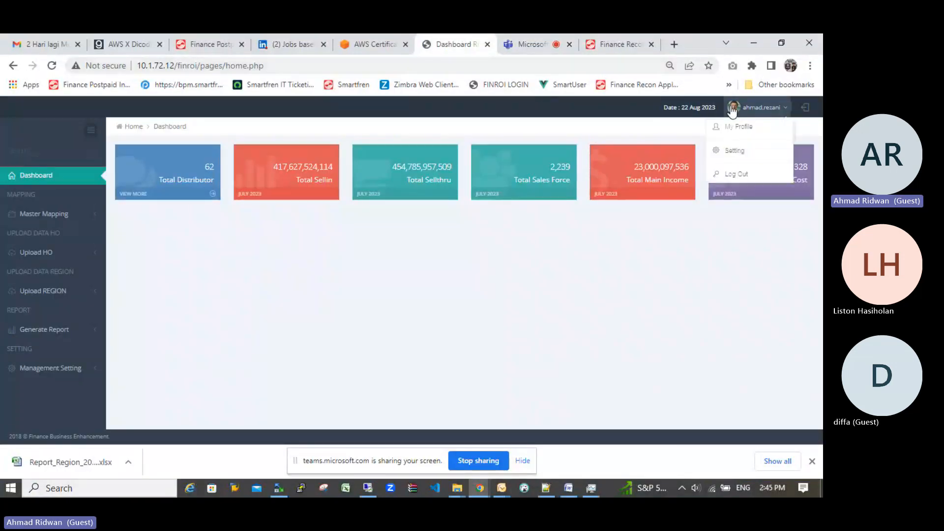
pyautogui.click(733, 173)
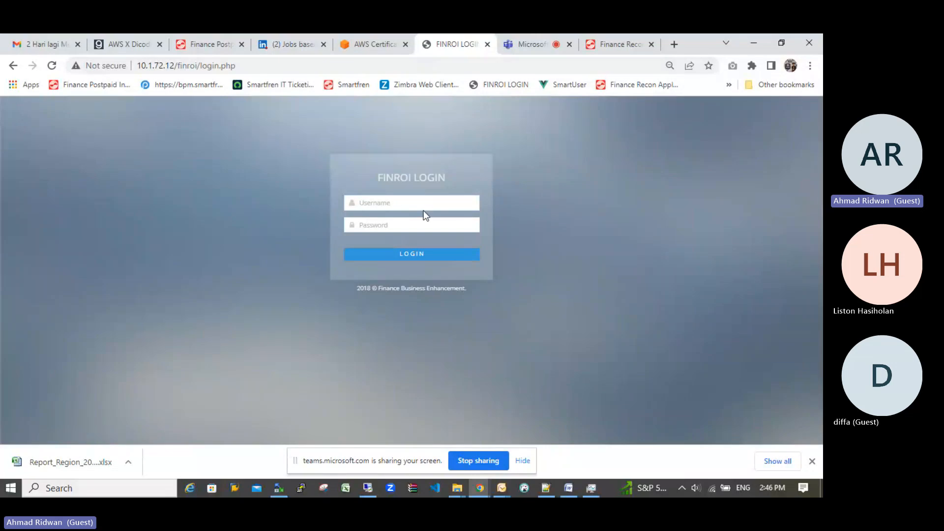
# Log in to FINROI with the account's username and password.
pyautogui.write('ahmad****')
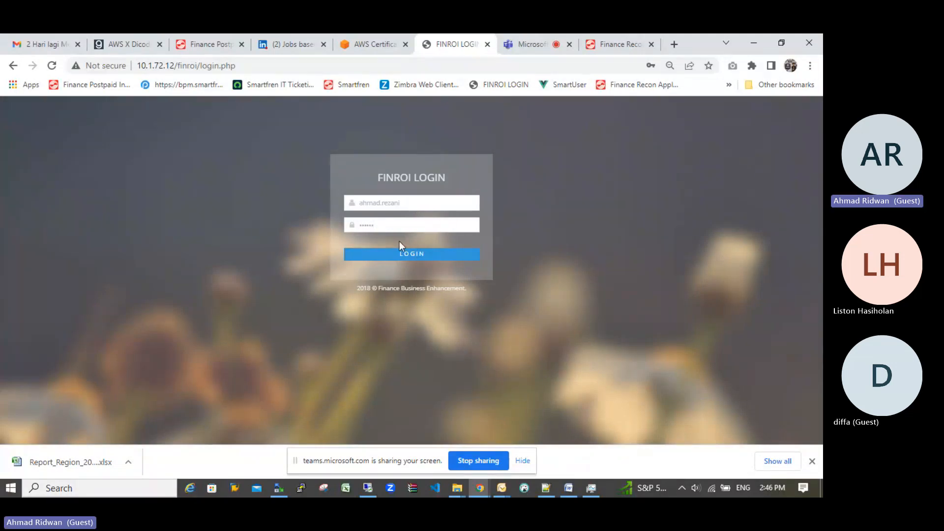
pyautogui.click(403, 259)
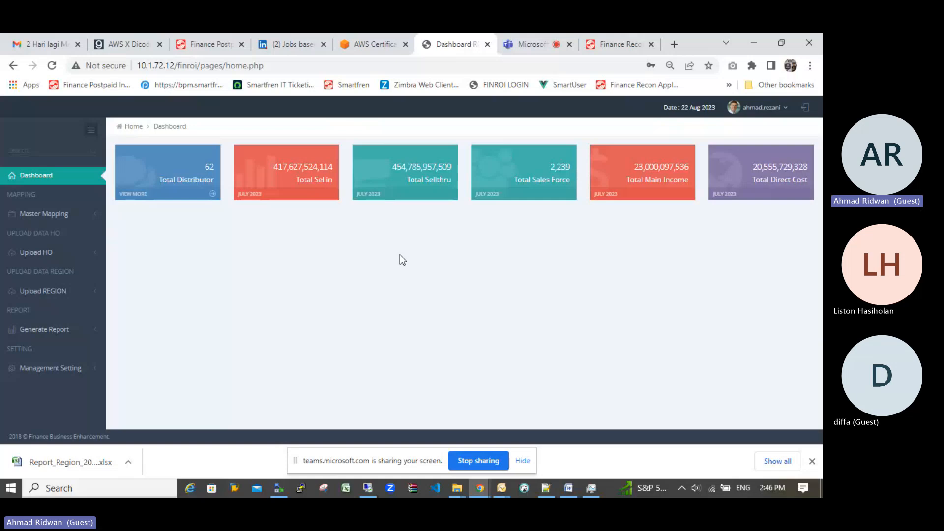
# Switch to the 10.1.72.12 remote session and collapse 10.0.0.167 plus the local billingsystem and data_dwh databases in Navicat.
pyautogui.click(369, 486)
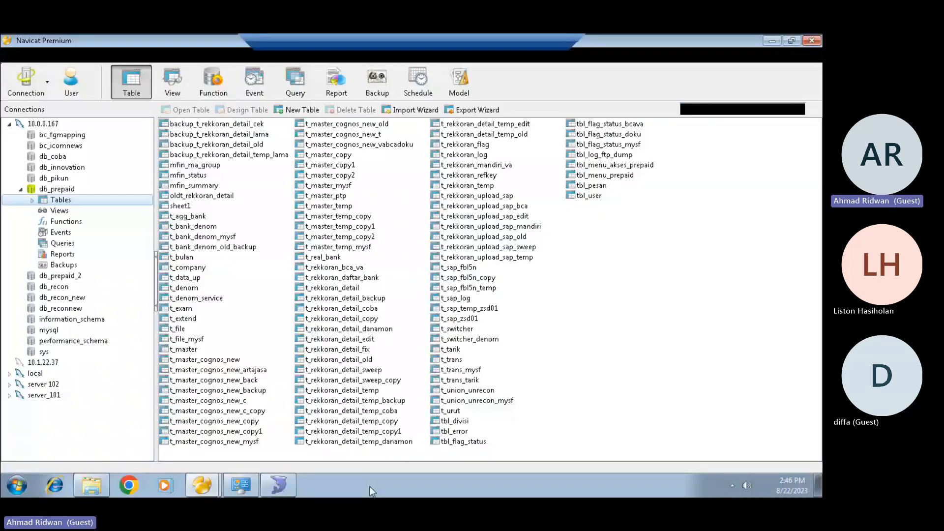
pyautogui.click(9, 124)
pyautogui.click(11, 146)
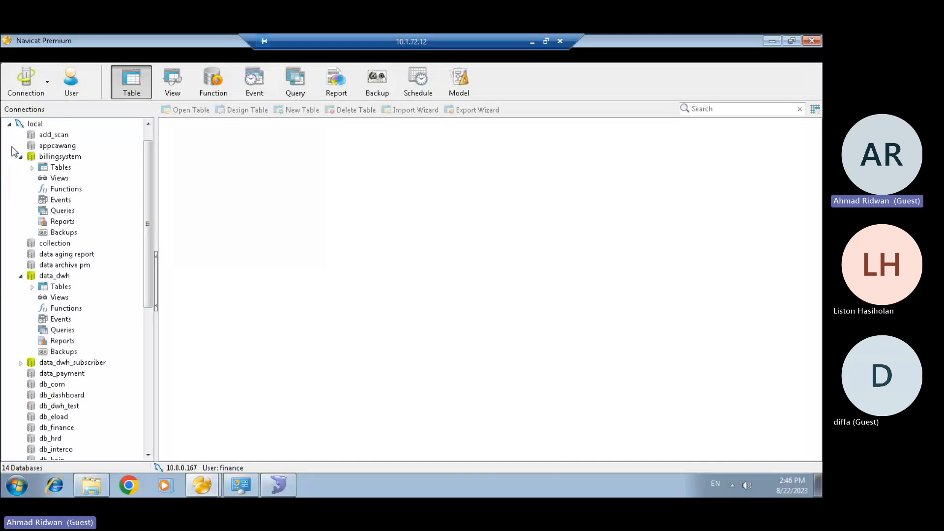
pyautogui.click(21, 156)
pyautogui.click(26, 200)
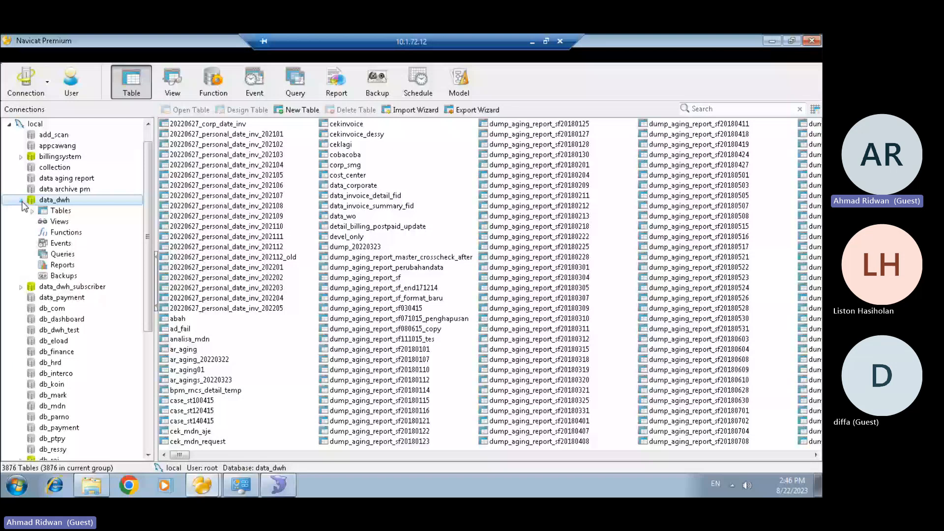
pyautogui.click(21, 200)
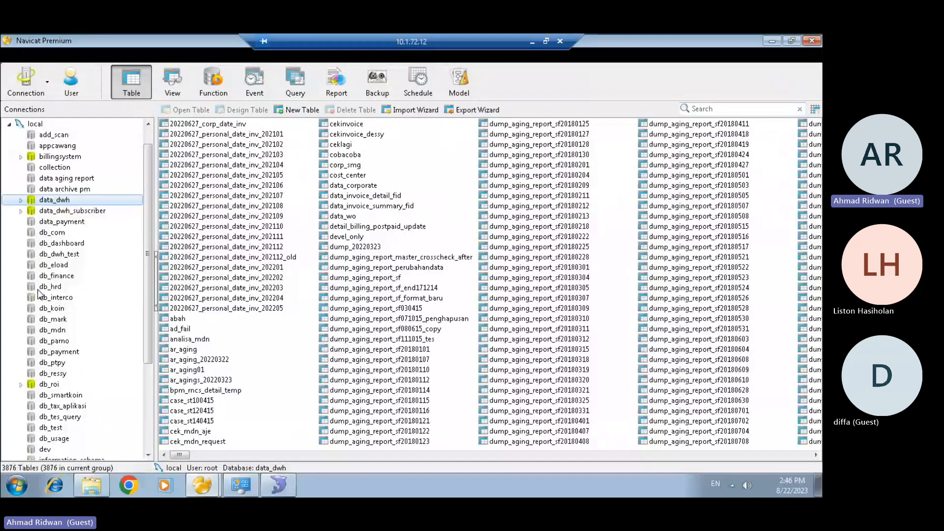
# Expand the db_roi database on the local connection and list its tables.
pyautogui.scroll(-2, 40, 293)
pyautogui.click(21, 319)
pyautogui.click(62, 330)
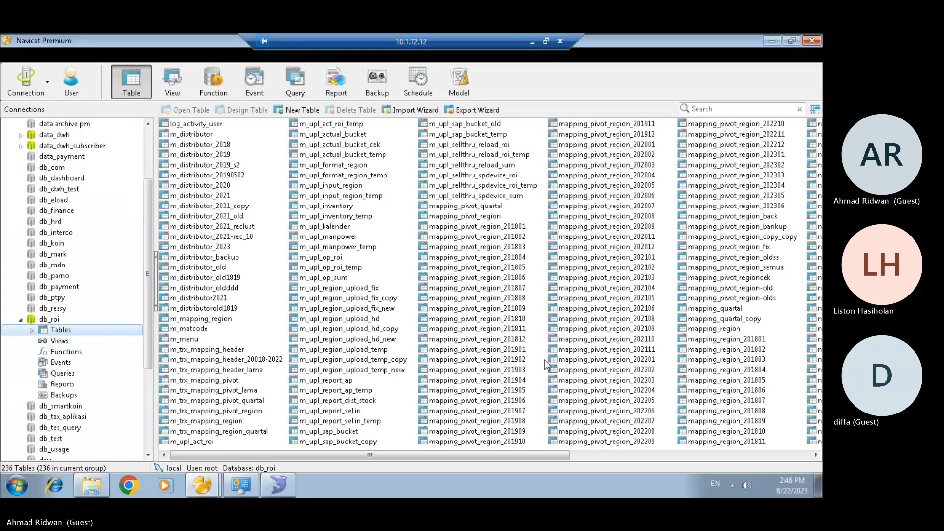
# Leave the remote session and expand the Upload HO section on the FINROI dashboard.
pyautogui.click(532, 41)
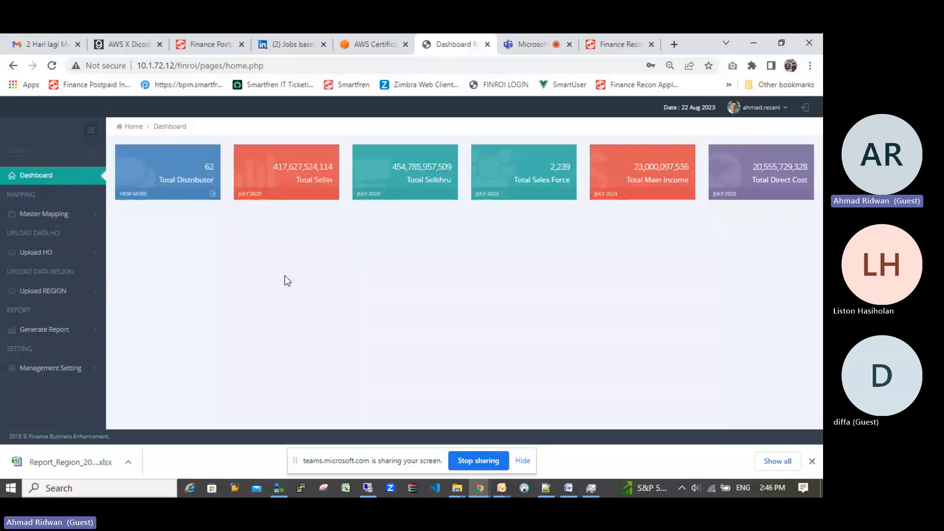
pyautogui.click(64, 259)
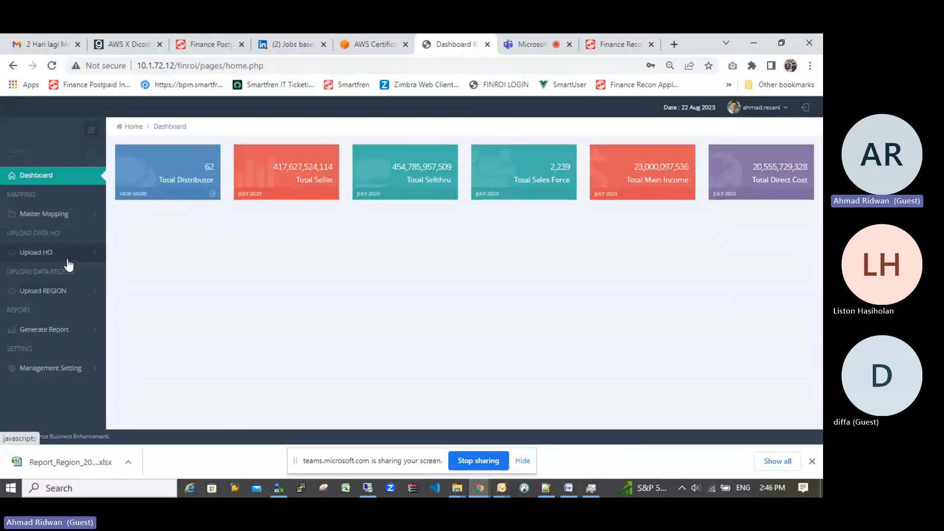
pyautogui.scroll(-1, 68, 264)
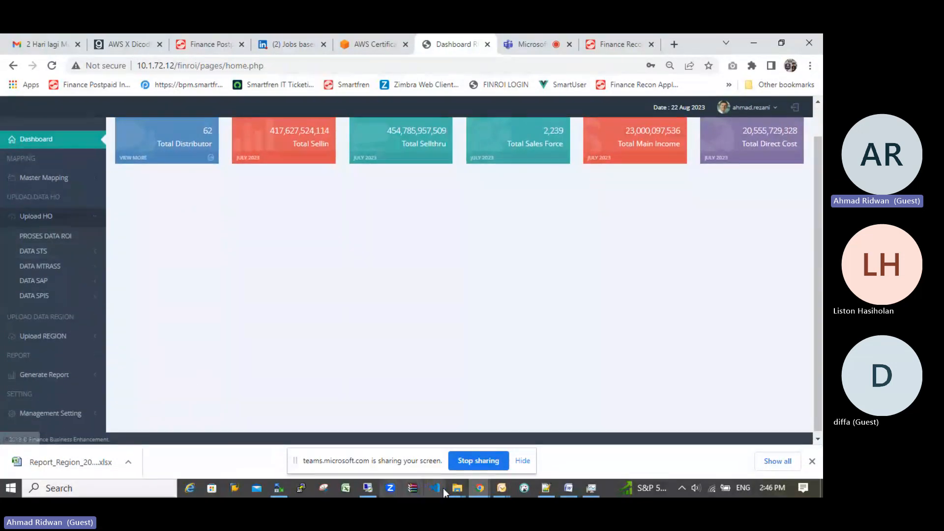
# Switch to the 10.16.8.101 File Explorer window and go to ftp://10.1.72.12/.
pyautogui.click(455, 486)
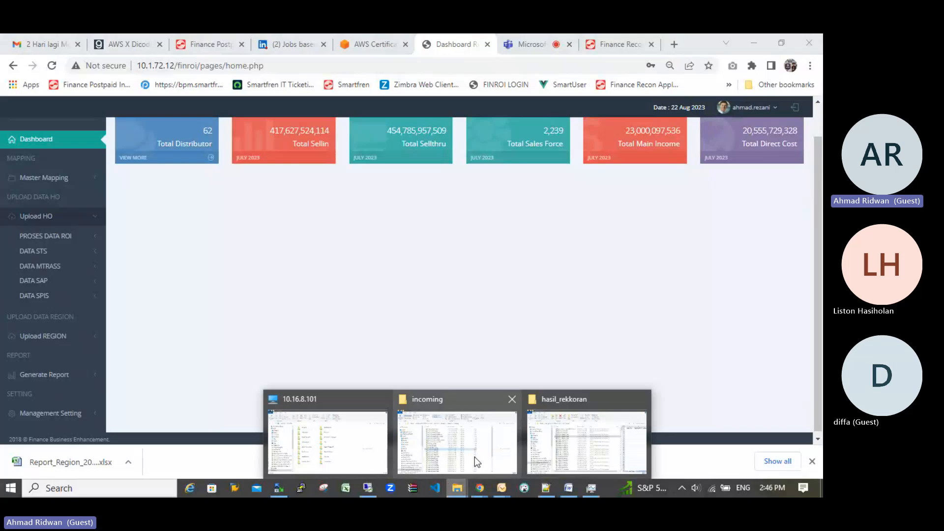
pyautogui.click(371, 441)
pyautogui.click(439, 131)
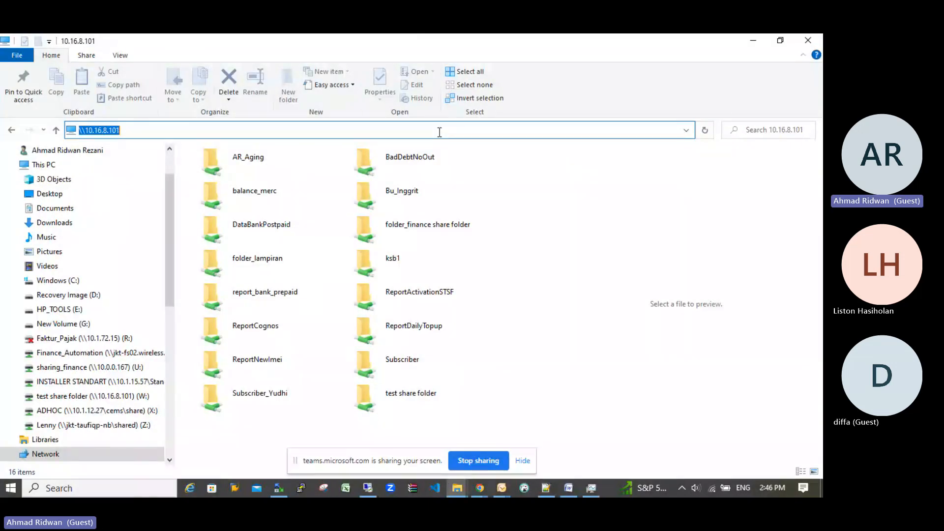
pyautogui.write('ftp://')
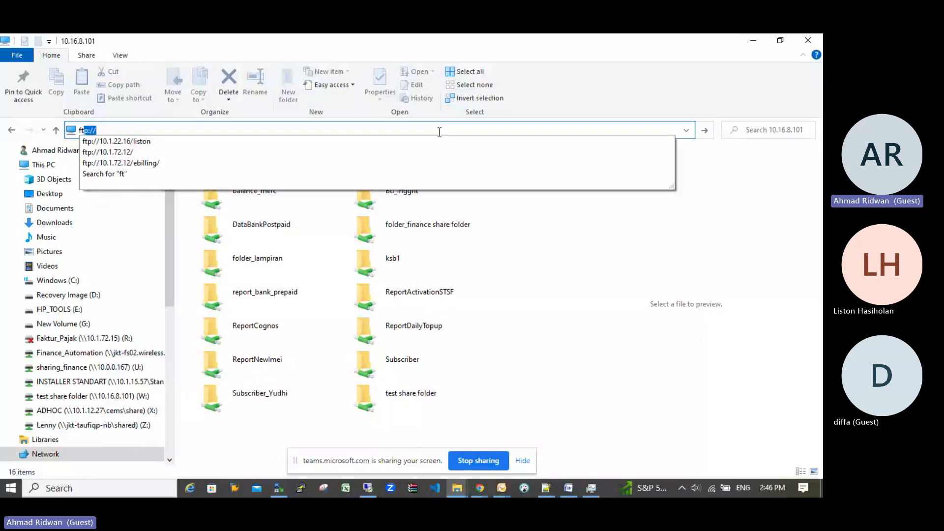
pyautogui.press('Down')
pyautogui.press('Down')
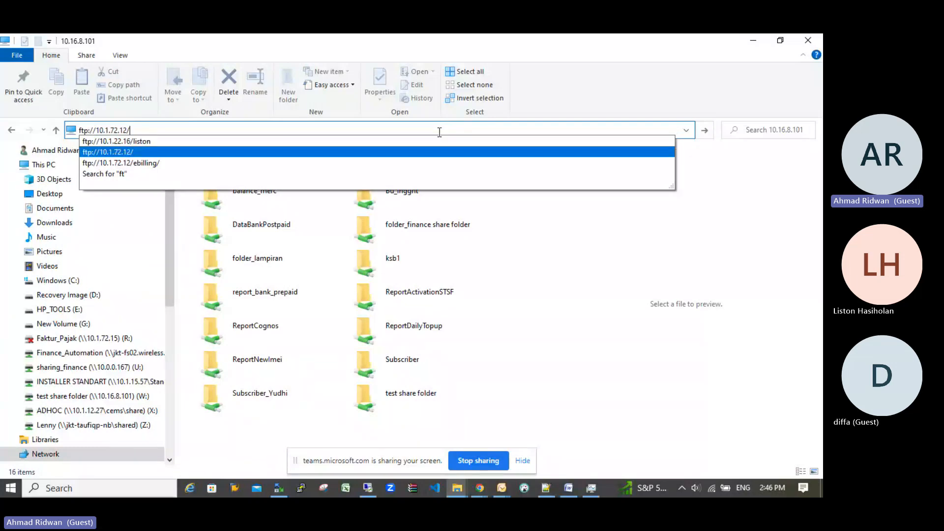
pyautogui.press('Return')
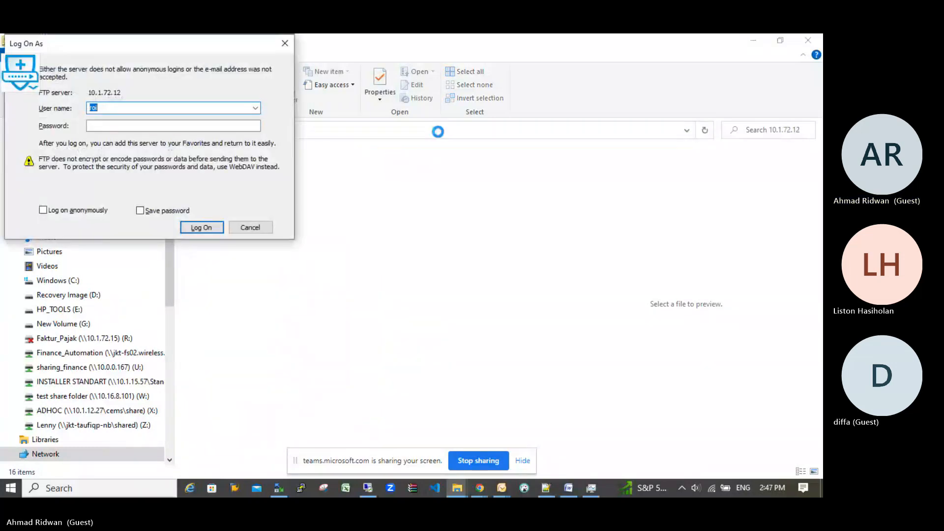
# Move the FTP log-on dialog clear of the window's corner and enter the password for the user roi.
pyautogui.moveTo(165, 37); pyautogui.dragTo(415, 104)
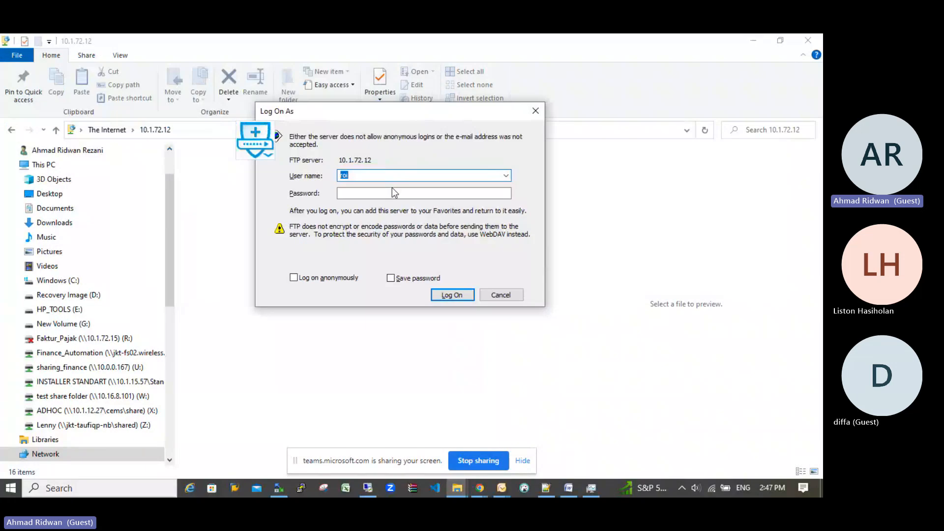
pyautogui.click(363, 192)
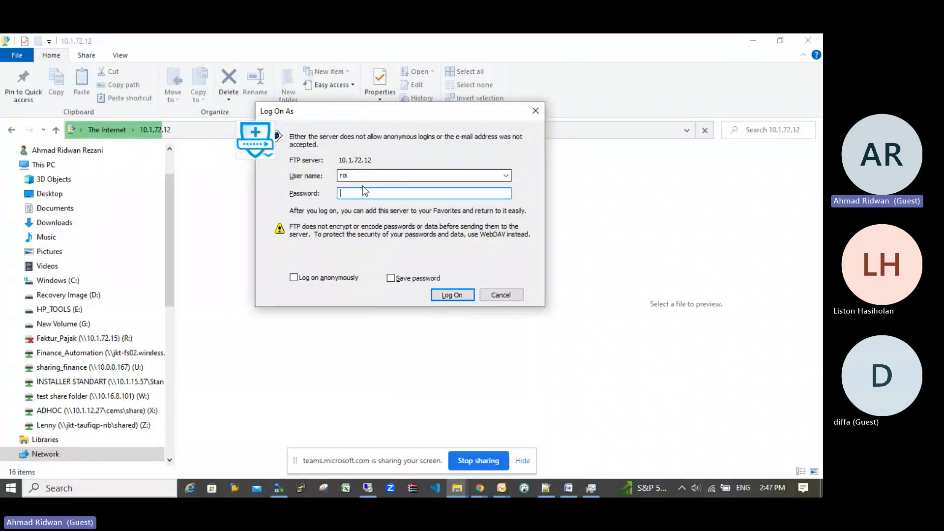
pyautogui.write('•')
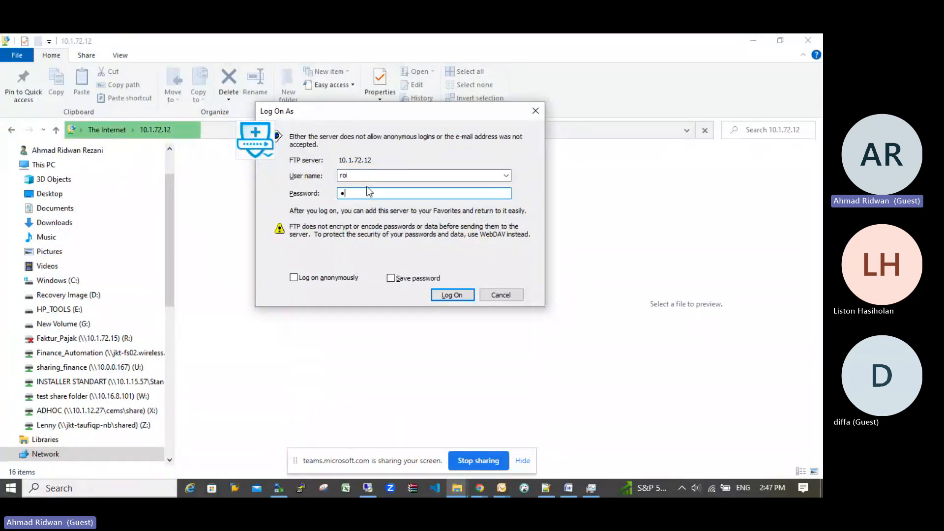
pyautogui.write('••••••••••')
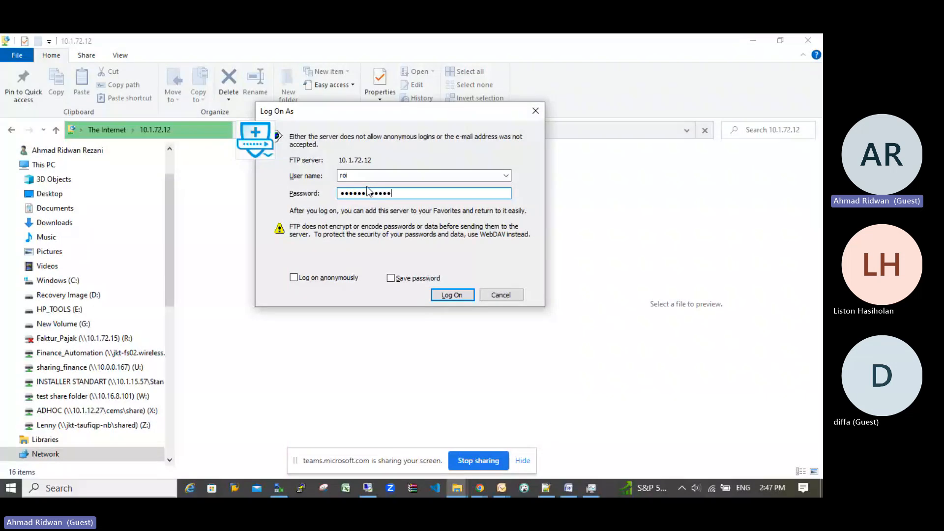
pyautogui.write('•')
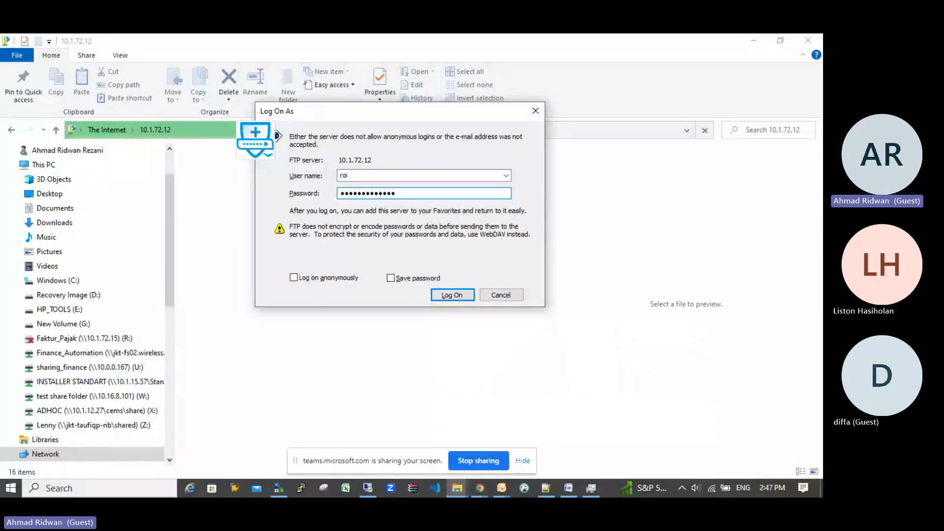
# Switch to Notepad++, create a new document, write the FTP password in it, and select the text.
pyautogui.click(546, 488)
pyautogui.doubleClick(424, 87)
pyautogui.click(377, 83)
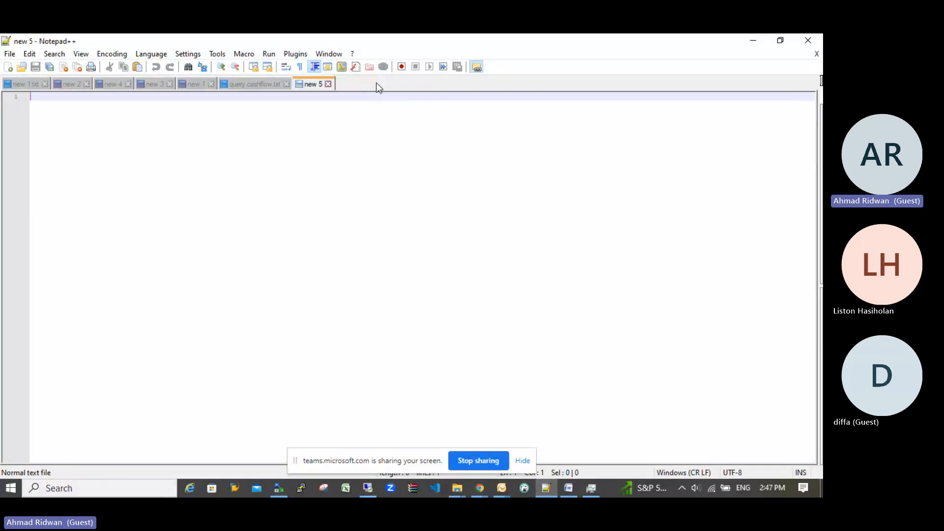
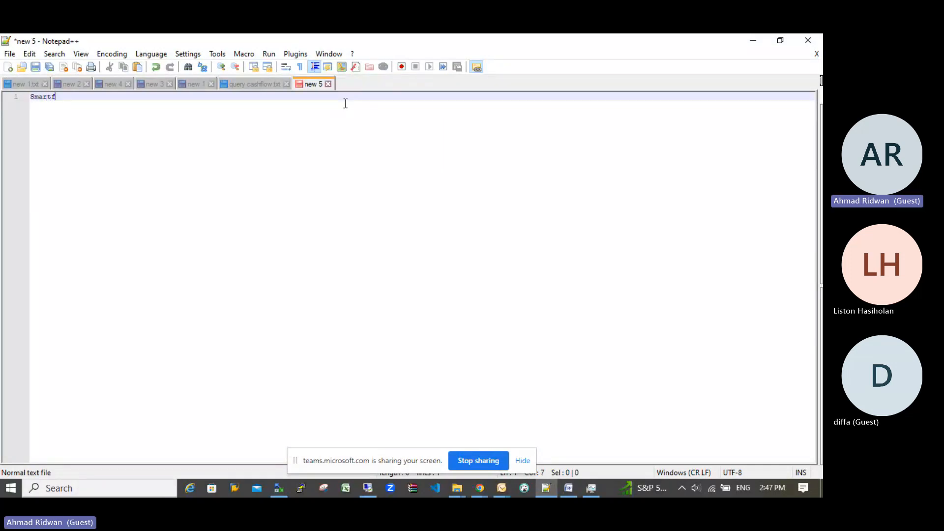
pyautogui.hotkey('ctrl', 'a')
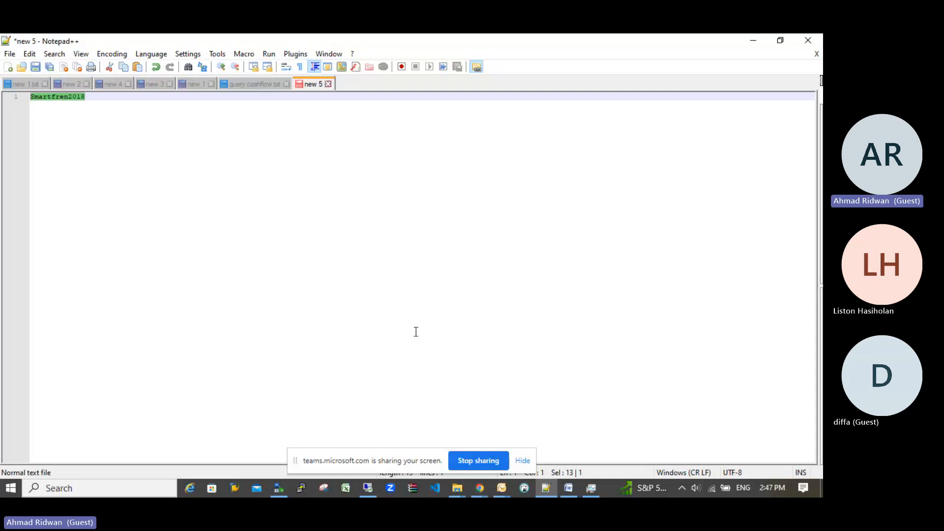
# Switch to the 10.1.72.12 File Explorer window, log on to the FTP server as roi, and widen the Name column.
pyautogui.click(479, 486)
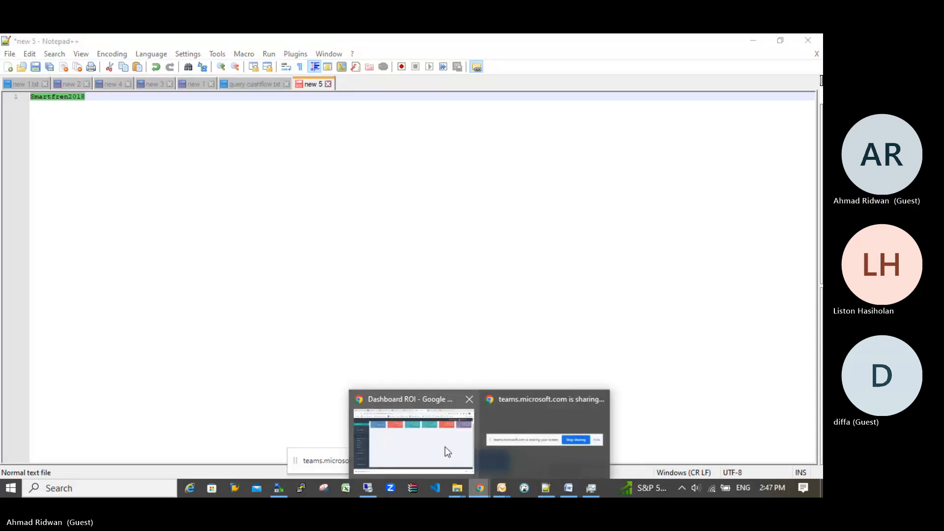
pyautogui.moveTo(460, 487)
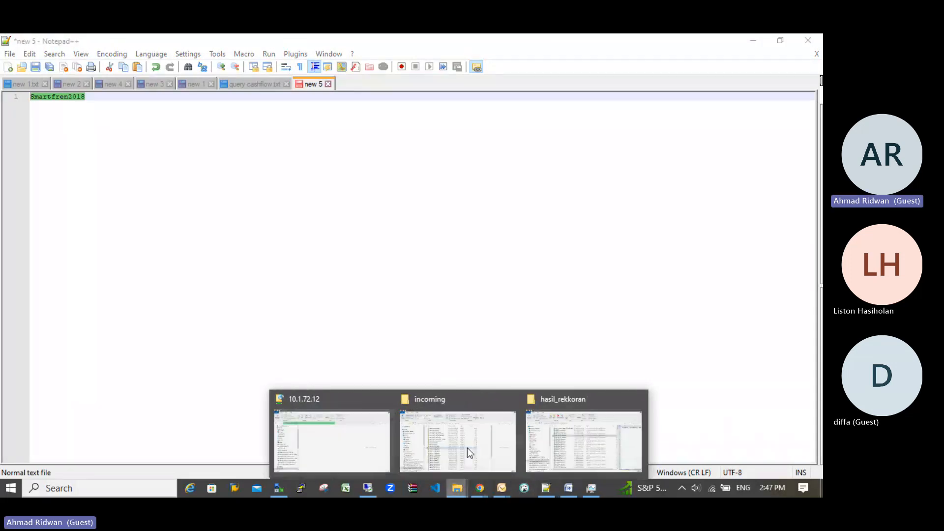
pyautogui.click(347, 438)
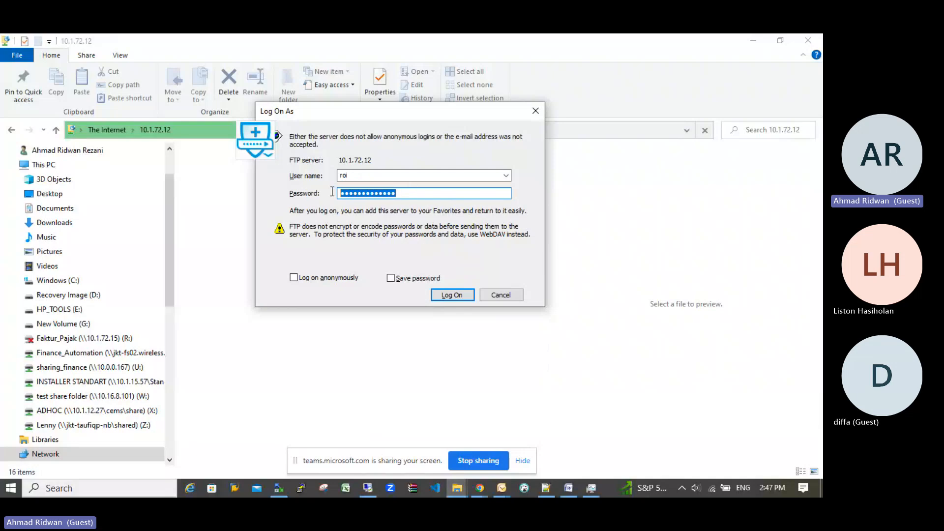
pyautogui.click(470, 291)
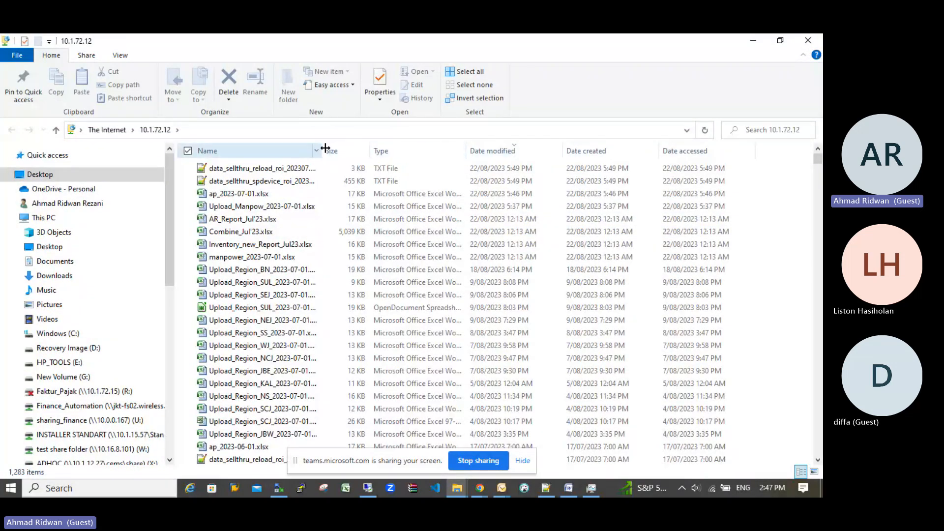
pyautogui.moveTo(323, 150); pyautogui.dragTo(403, 149)
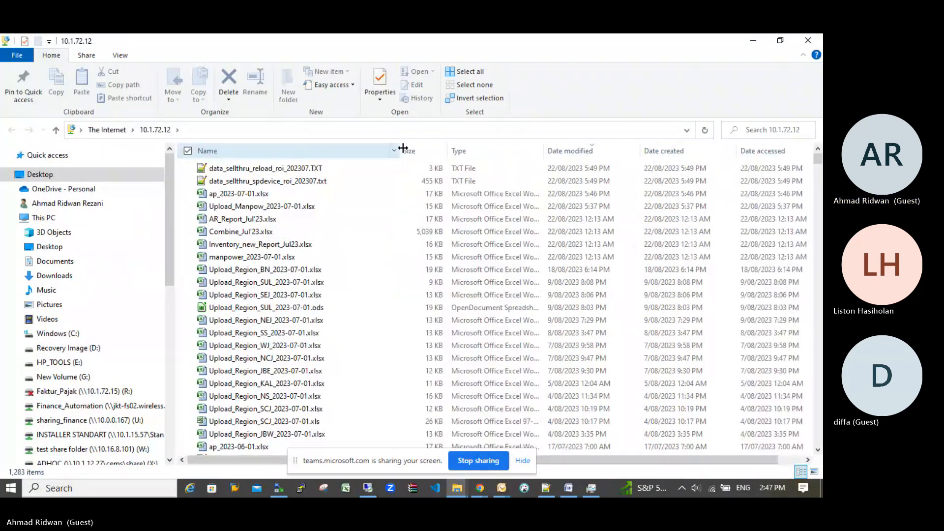
# Select Upload_Region_BN_2023-07-01.xlsx in the FTP listing, and switch to FINROI in Chrome to open Input Data Format ROI (REGION).
pyautogui.click(305, 274)
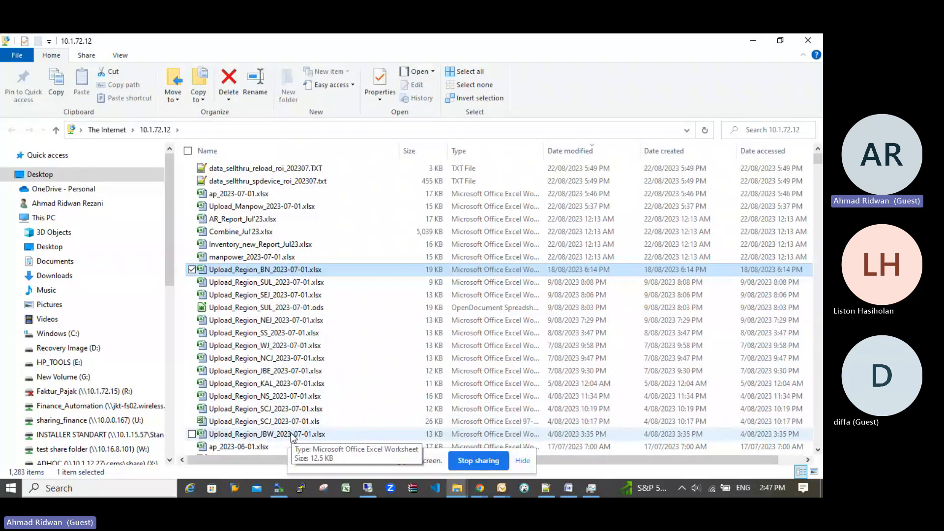
pyautogui.click(479, 487)
pyautogui.click(418, 456)
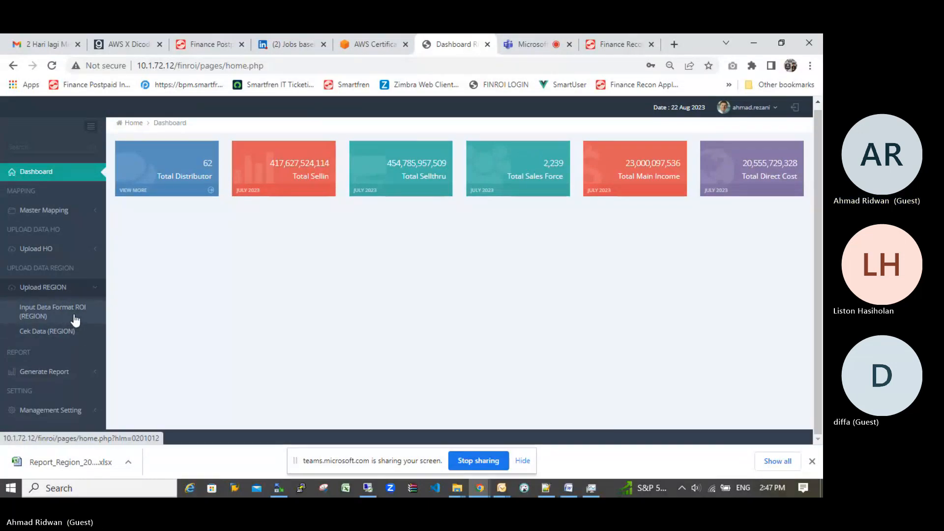
pyautogui.click(75, 320)
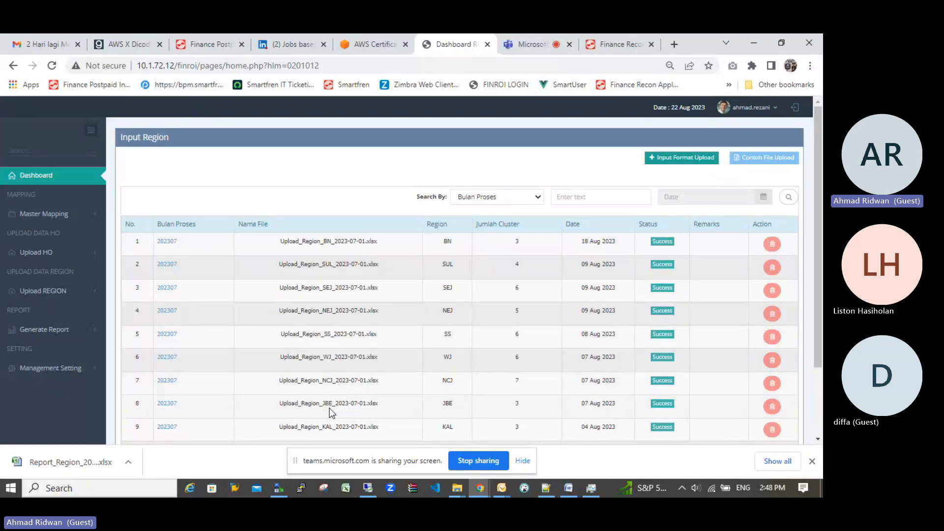
pyautogui.scroll(-1, 338, 416)
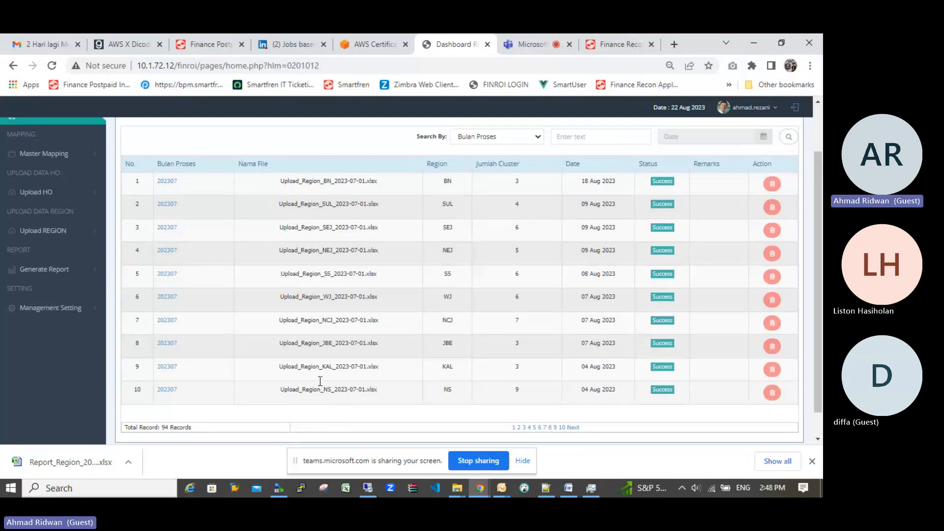
# Compare the region files in the 10.1.72.12 FTP folder with FINROI's Input Region list, and expand the Upload HO section in FINROI.
pyautogui.click(457, 487)
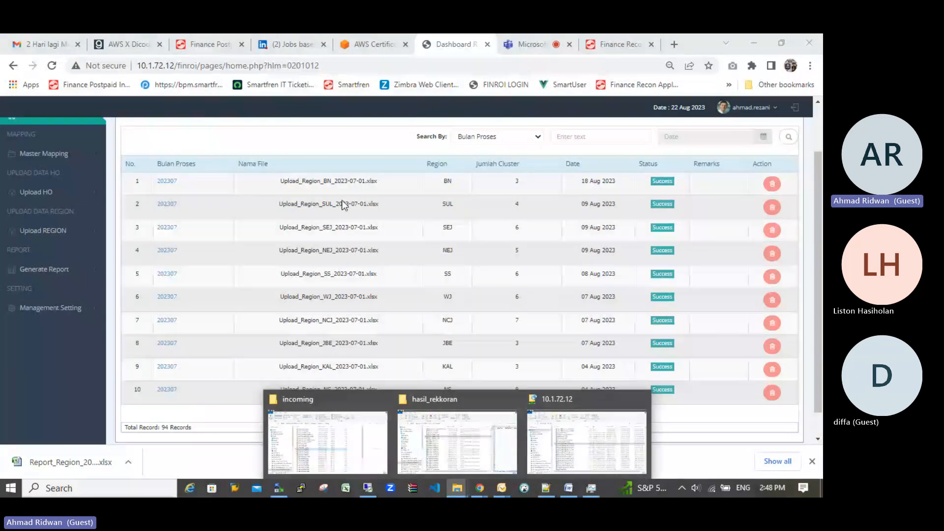
pyautogui.click(560, 437)
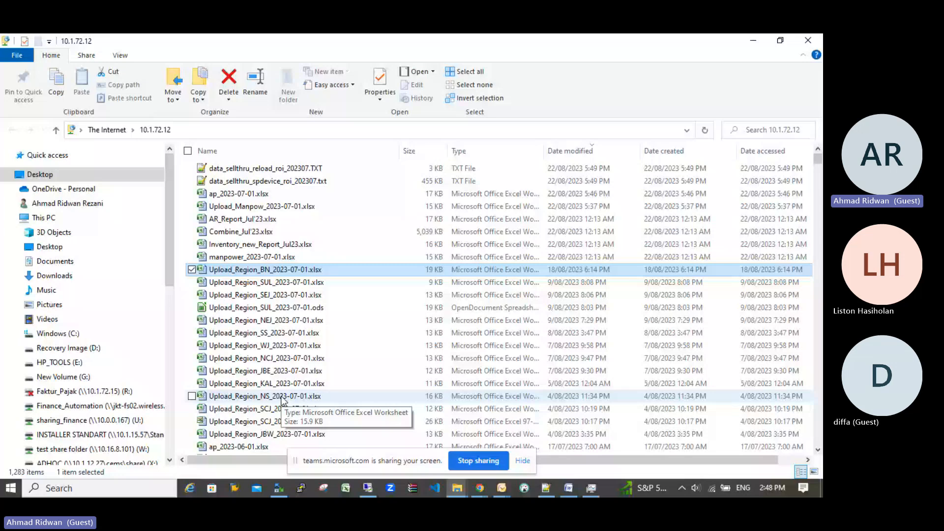
pyautogui.click(435, 459)
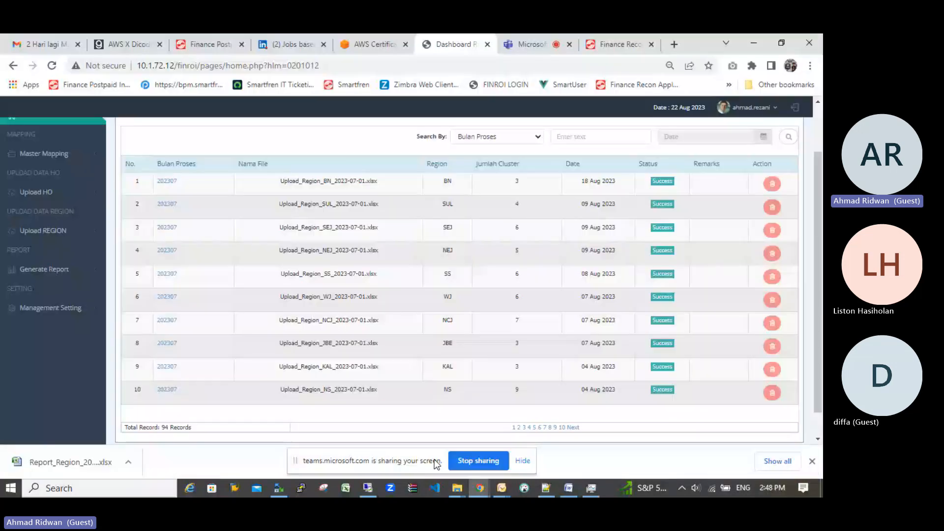
pyautogui.click(101, 202)
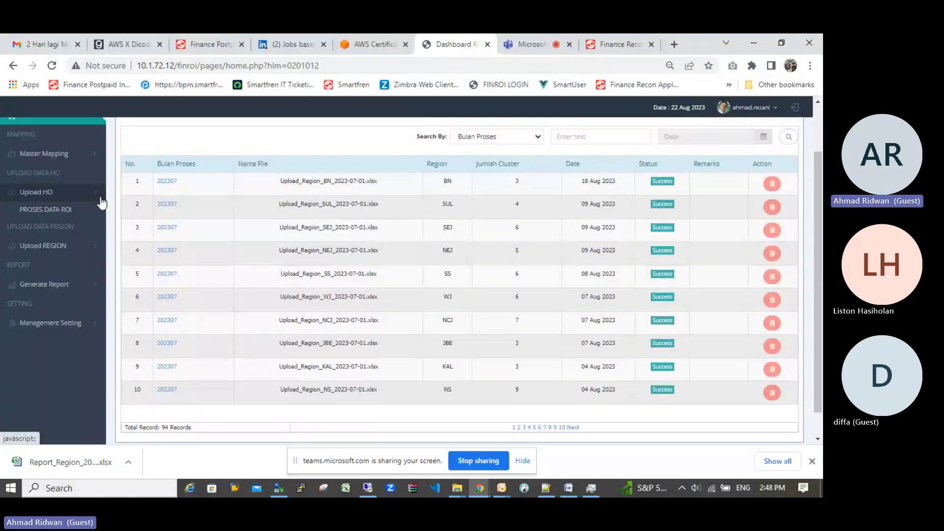
pyautogui.scroll(1, 100, 196)
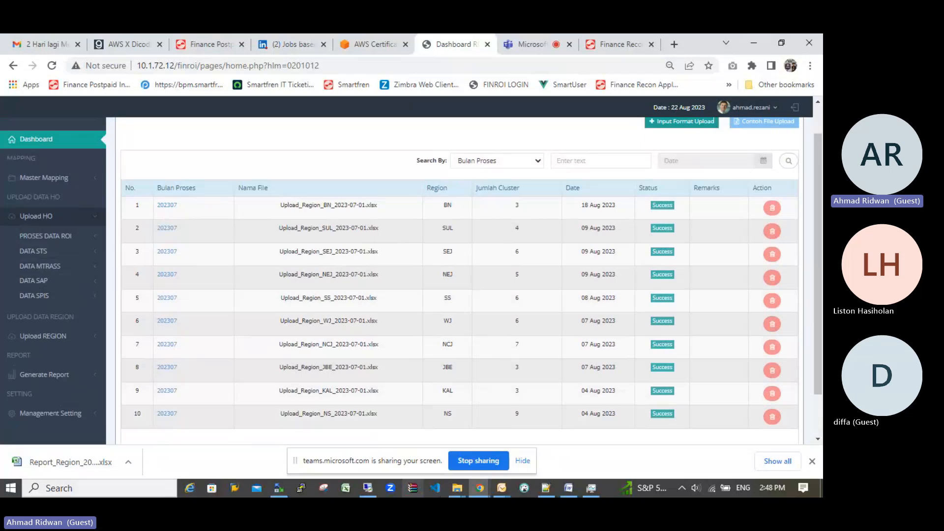
# Switch to the 10.1.72.12 FTP window and select the files from data_sellthru_reload_roi_202307.TXT through manpower_2023-07-01.xlsx.
pyautogui.moveTo(458, 488)
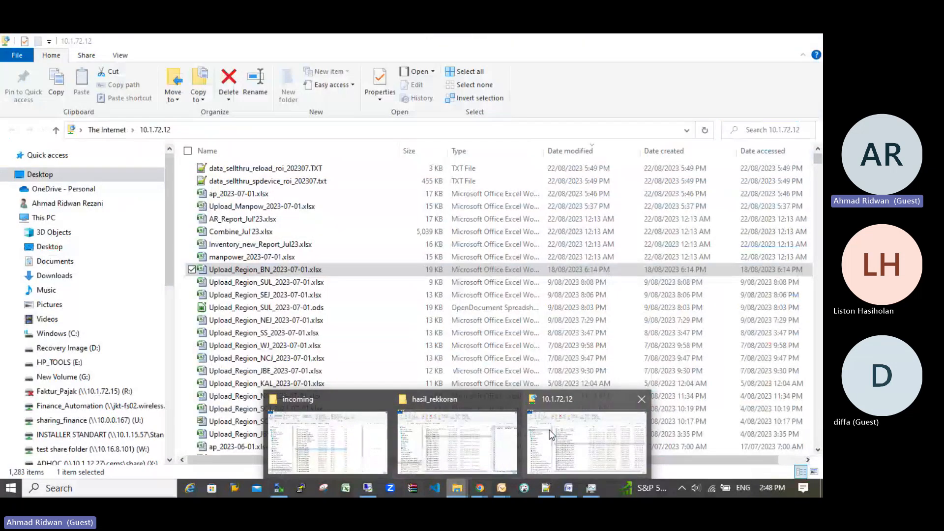
pyautogui.click(550, 430)
pyautogui.click(265, 258)
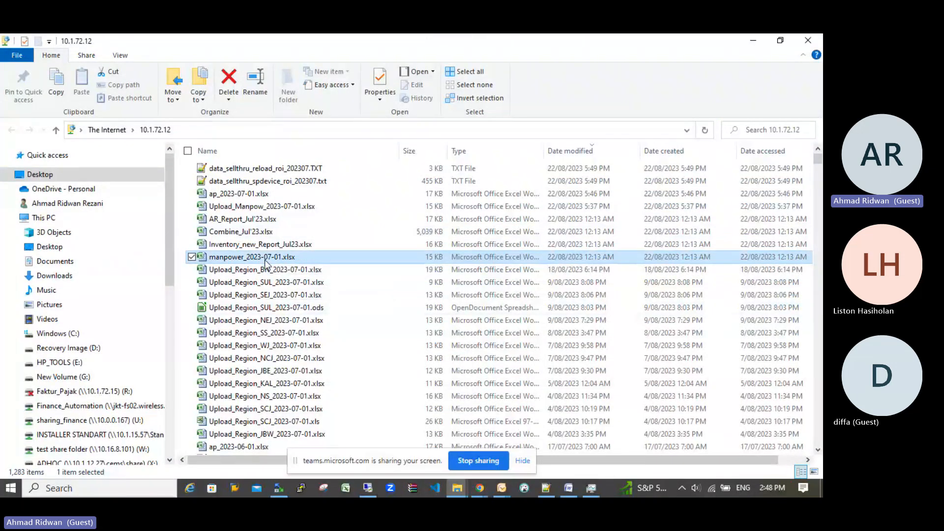
pyautogui.click(266, 246)
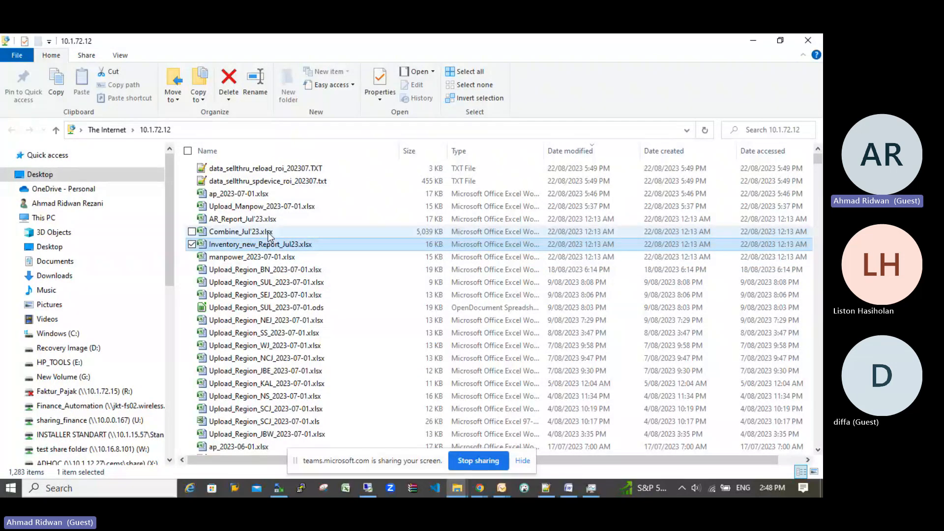
pyautogui.click(270, 233)
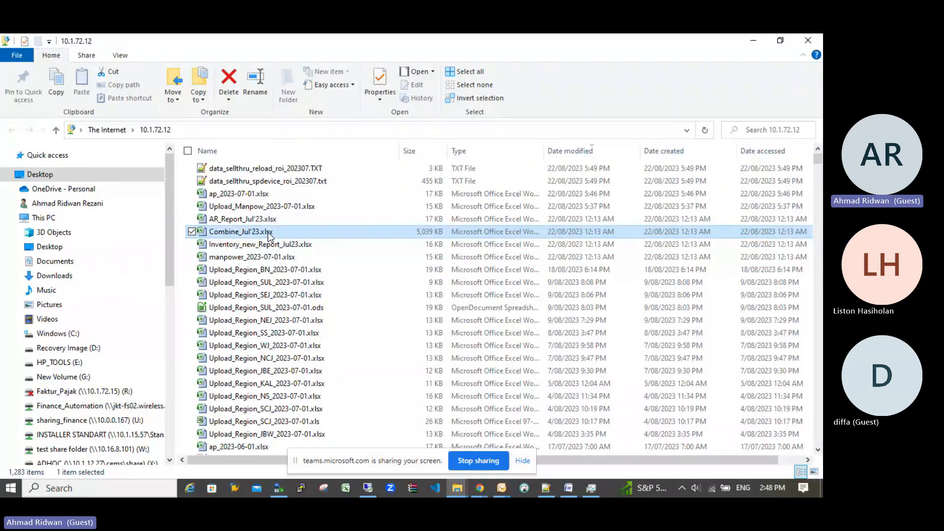
pyautogui.click(270, 221)
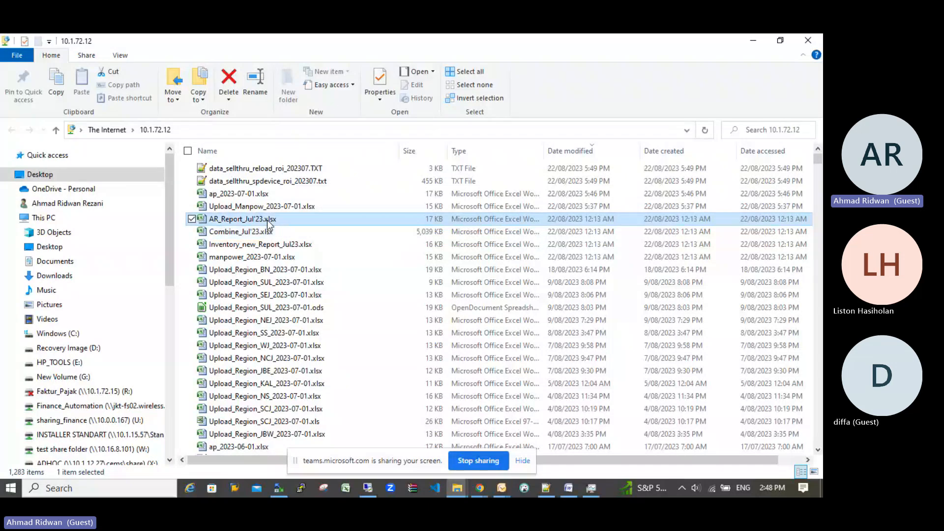
pyautogui.click(273, 205)
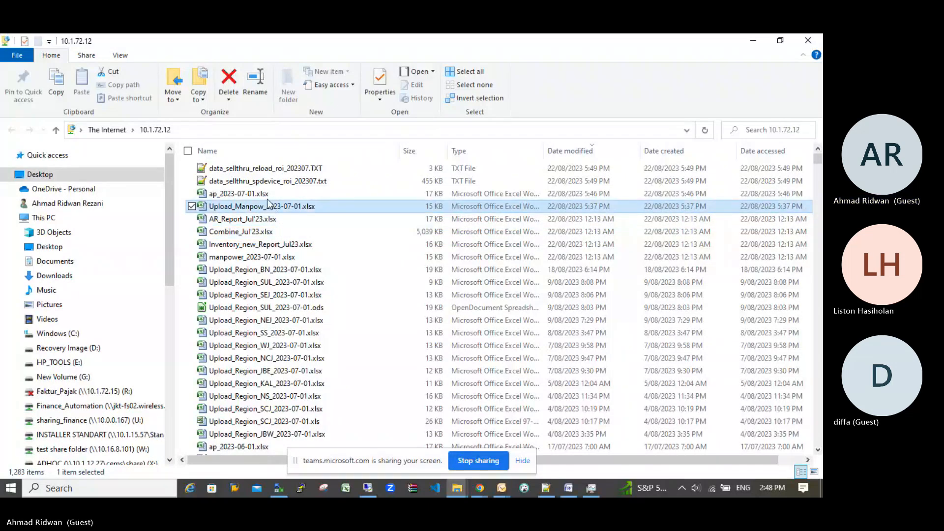
pyautogui.click(276, 168)
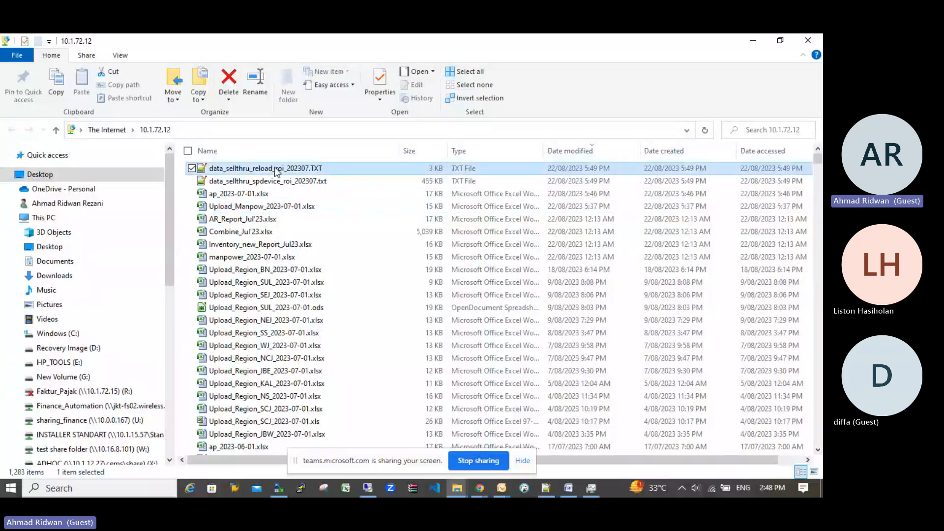
pyautogui.keyDown('shift'); pyautogui.click(264, 258); pyautogui.keyUp('shift')
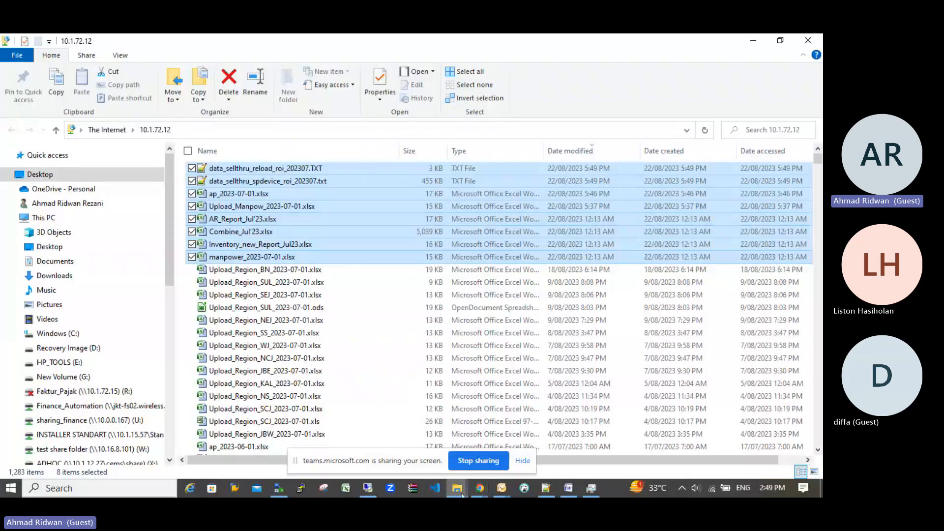
# Switch to the hasil_rekkoran File Explorer window, open the ROI\202307 folder on New Volume (G:), and sort its files by name in descending order.
pyautogui.moveTo(454, 491)
pyautogui.click(379, 433)
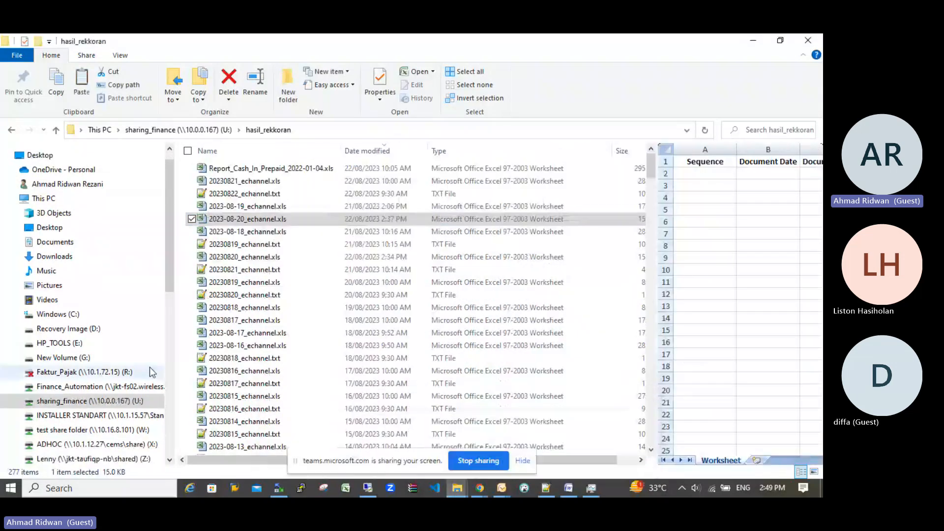
pyautogui.click(127, 356)
pyautogui.scroll(-1, 243, 424)
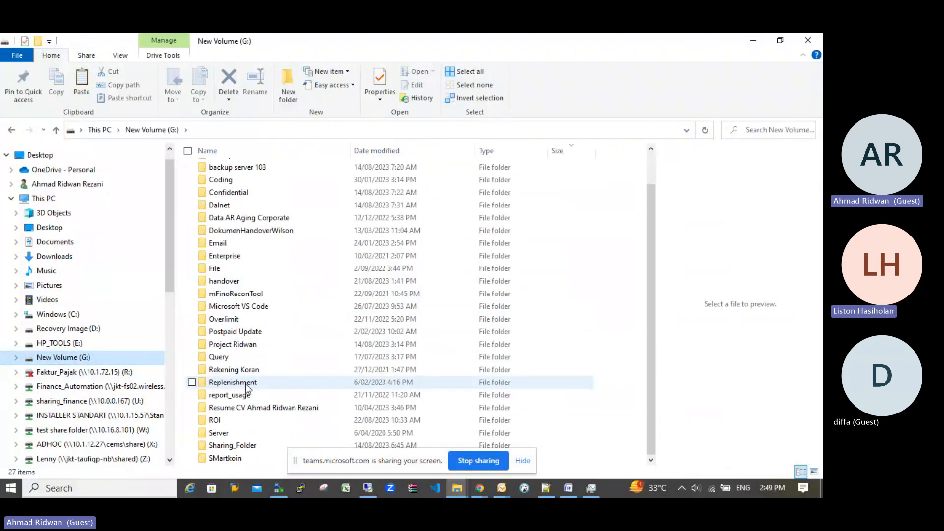
pyautogui.doubleClick(242, 424)
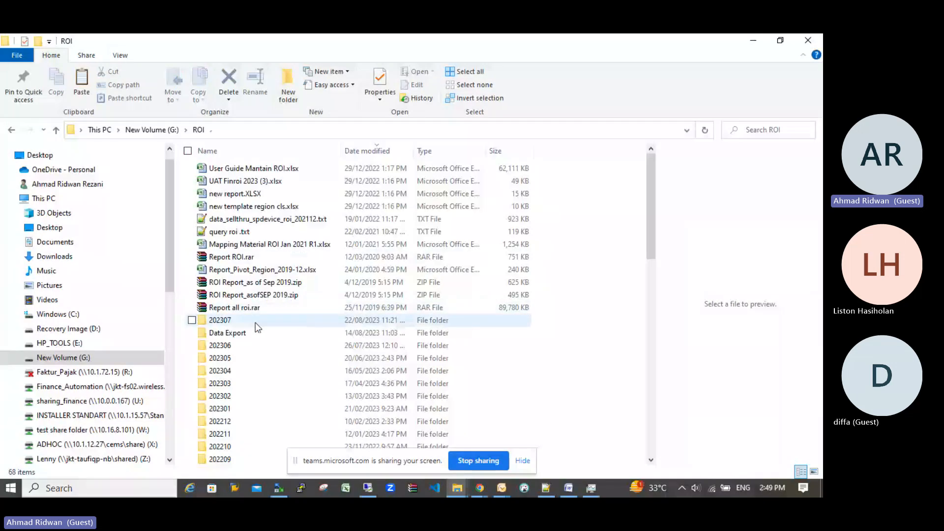
pyautogui.click(255, 322)
pyautogui.doubleClick(255, 323)
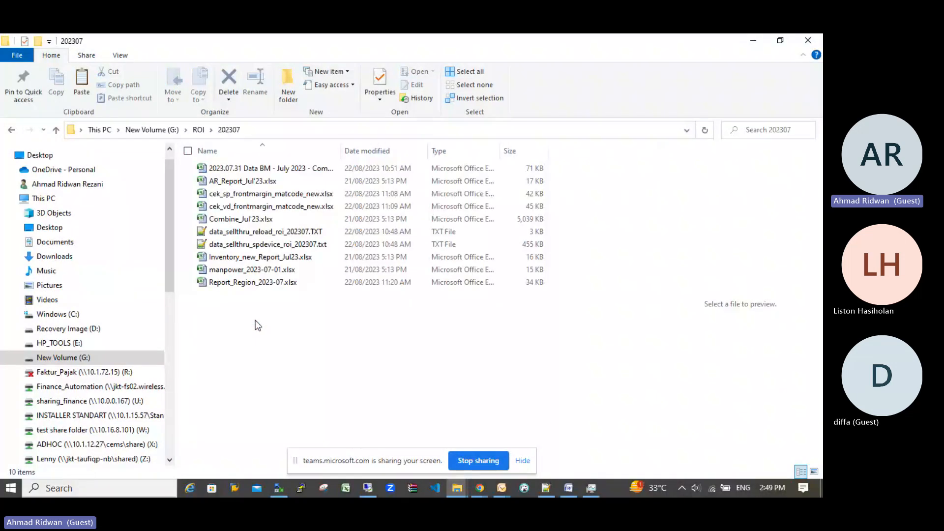
pyautogui.click(308, 148)
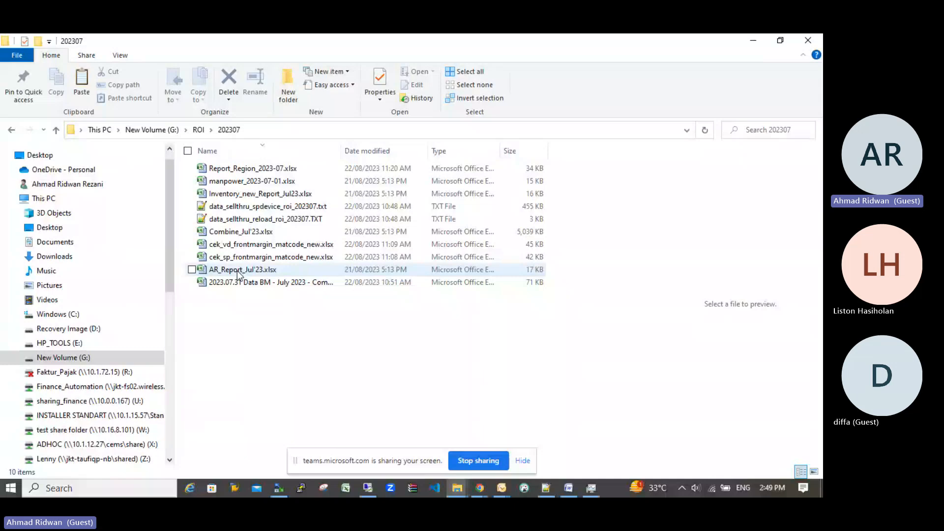
# Revisit the 10.1.72.12 FTP listing, and switch to FINROI in Chrome to open Input Data Manpower under DATA SPIS.
pyautogui.moveTo(460, 486)
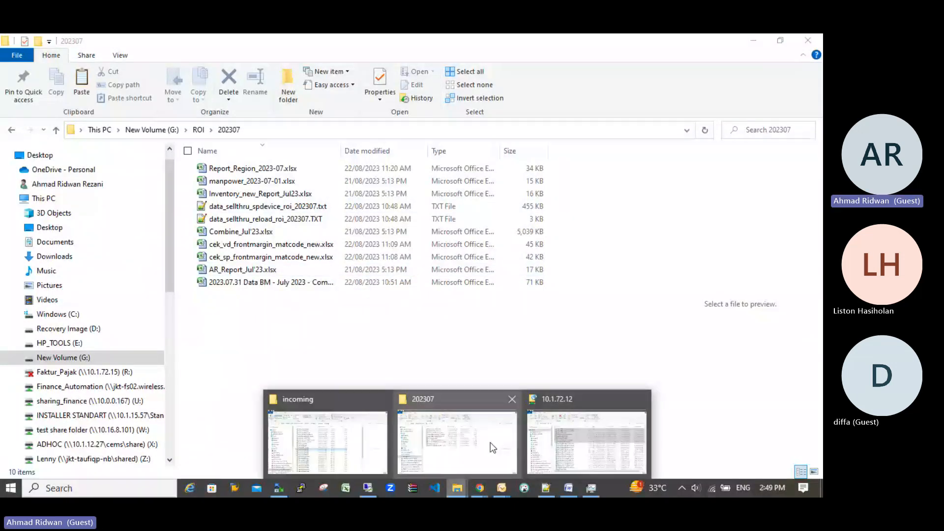
pyautogui.click(586, 440)
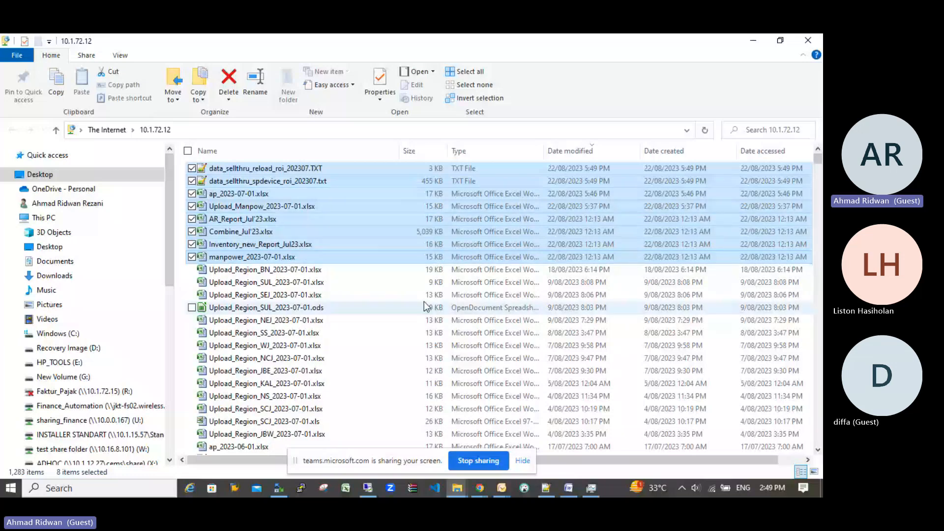
pyautogui.hotkey('alt', 'Tab')
pyautogui.click(67, 294)
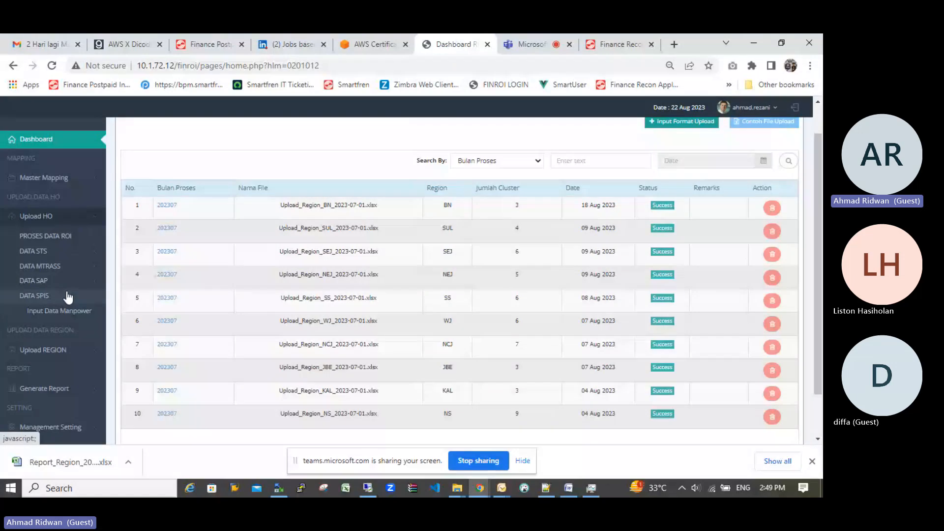
pyautogui.scroll(-2, 67, 293)
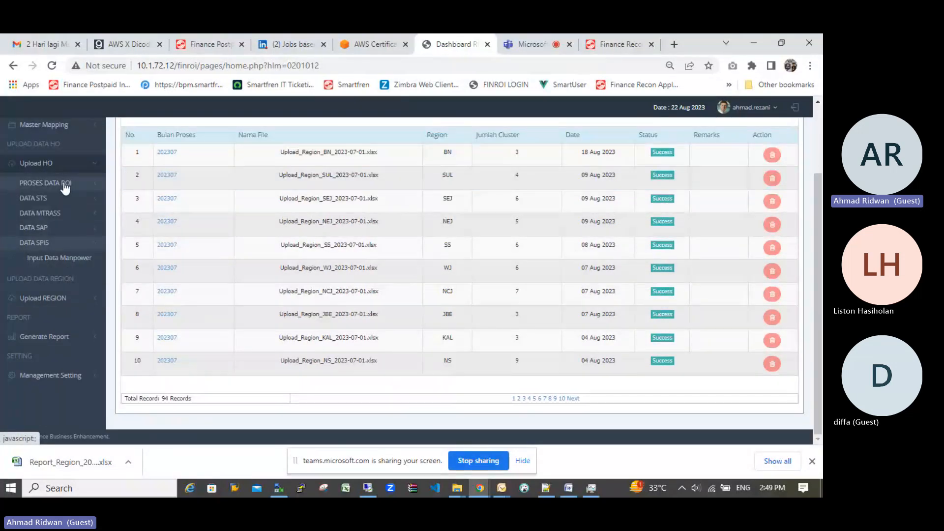
pyautogui.click(64, 261)
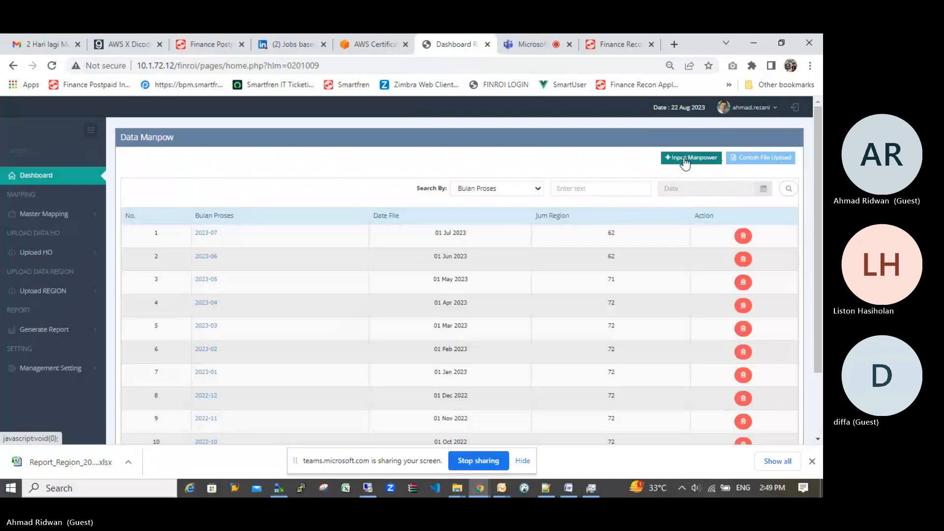
# Open the manpower upload form and set Tanggal Input File to July 2023.
pyautogui.click(685, 158)
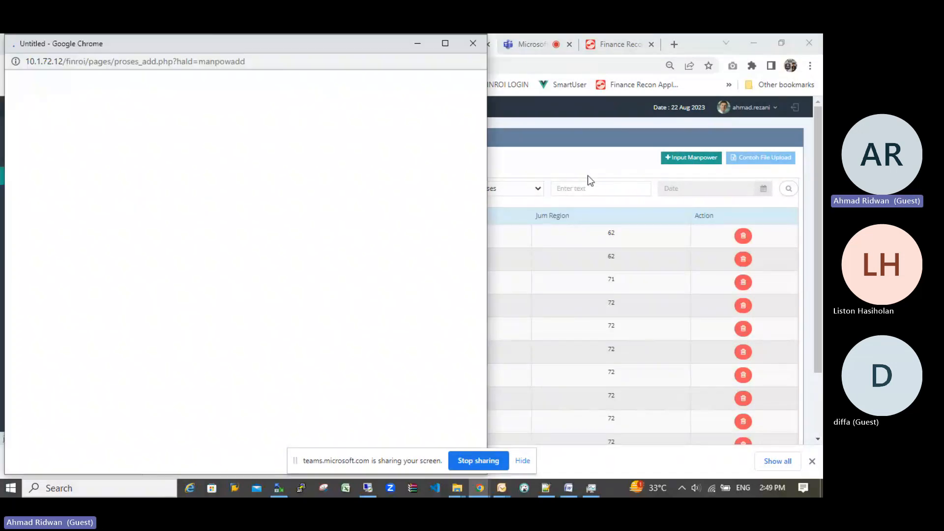
pyautogui.click(278, 127)
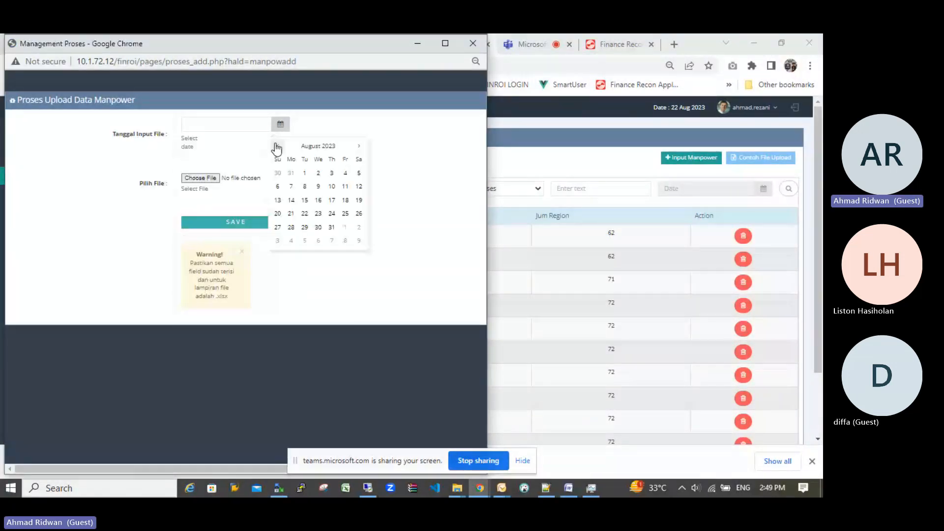
pyautogui.click(278, 146)
pyautogui.click(352, 176)
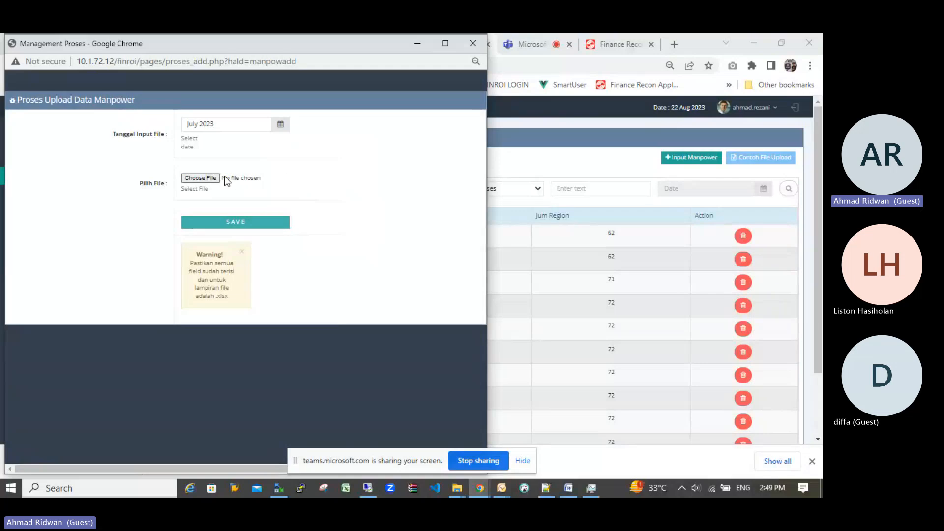
# Close the manpower upload form and switch to the 202307 File Explorer window to preview manpower_2023-07-01.xlsx.
pyautogui.click(471, 46)
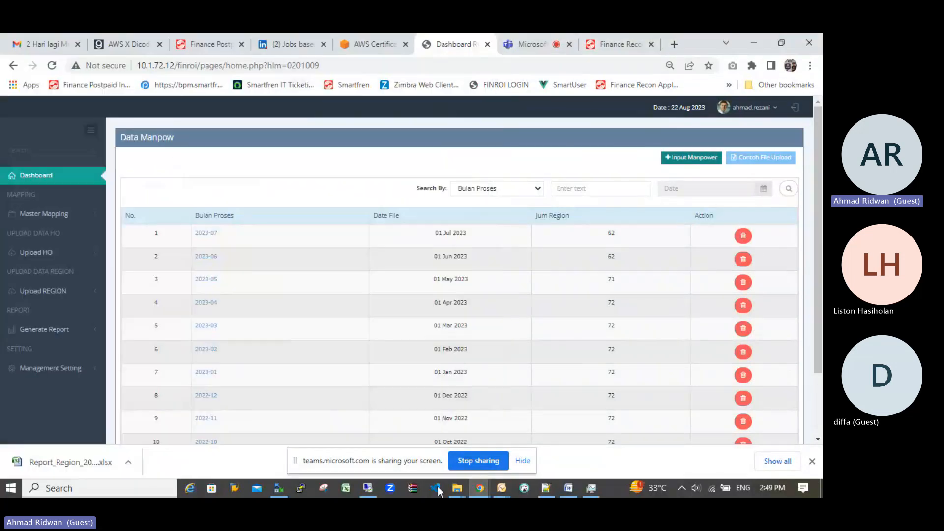
pyautogui.moveTo(456, 486)
pyautogui.click(406, 447)
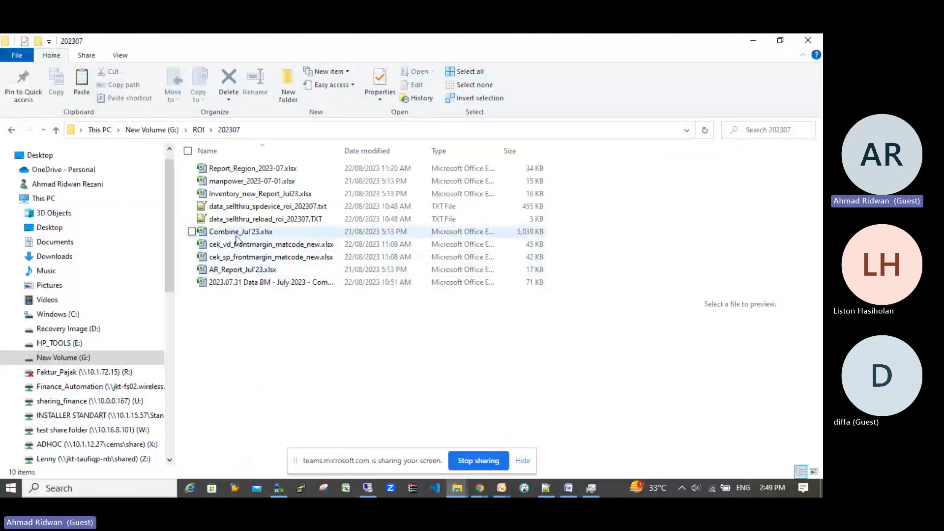
pyautogui.click(254, 180)
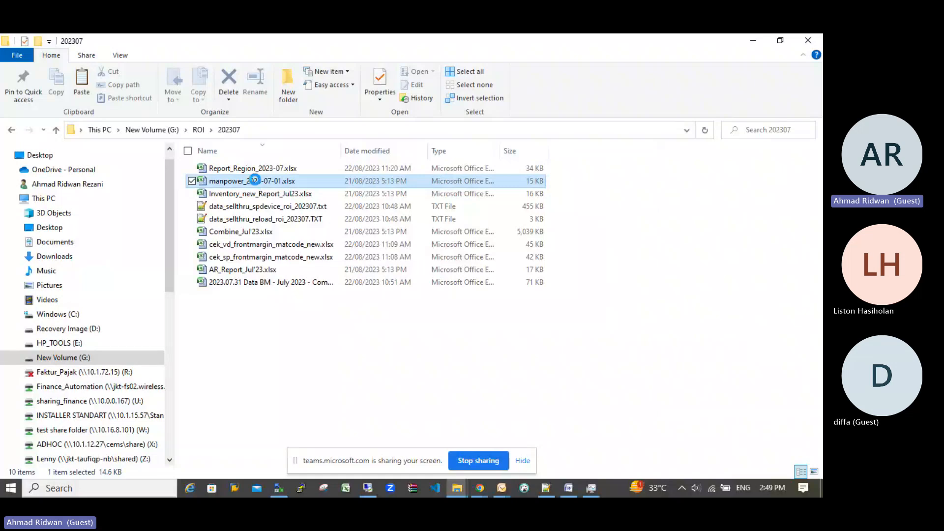
# Switch back to FINROI in Chrome, review the 2023-07 manpower detail in a separate tab, and close that tab.
pyautogui.click(475, 489)
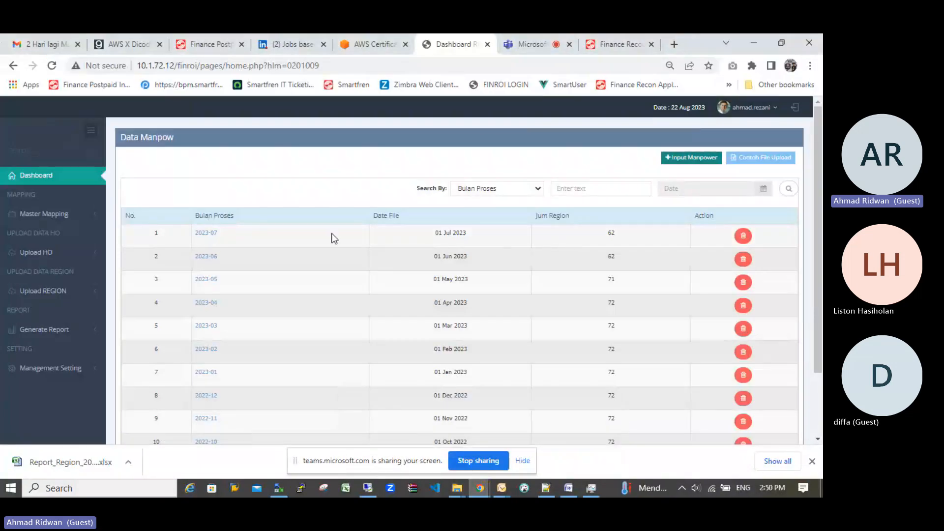
pyautogui.rightClick(207, 232)
pyautogui.click(236, 241)
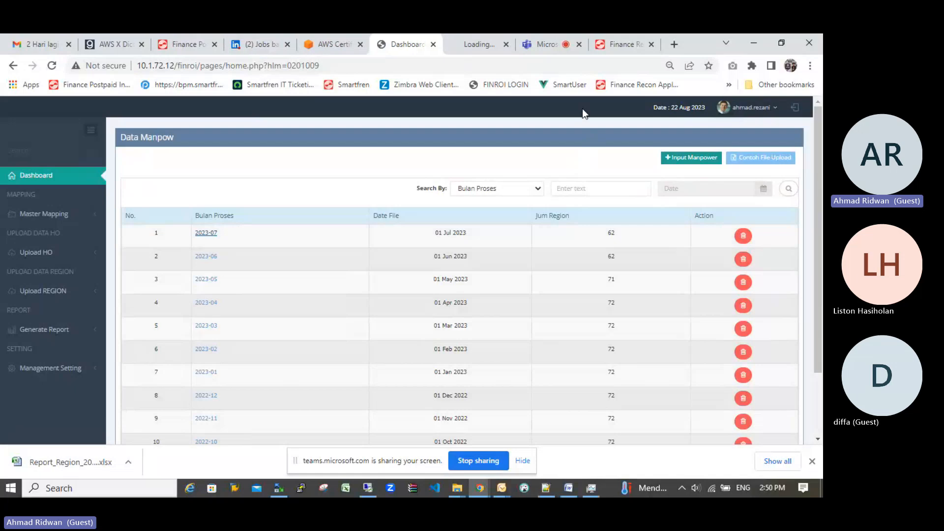
pyautogui.click(479, 45)
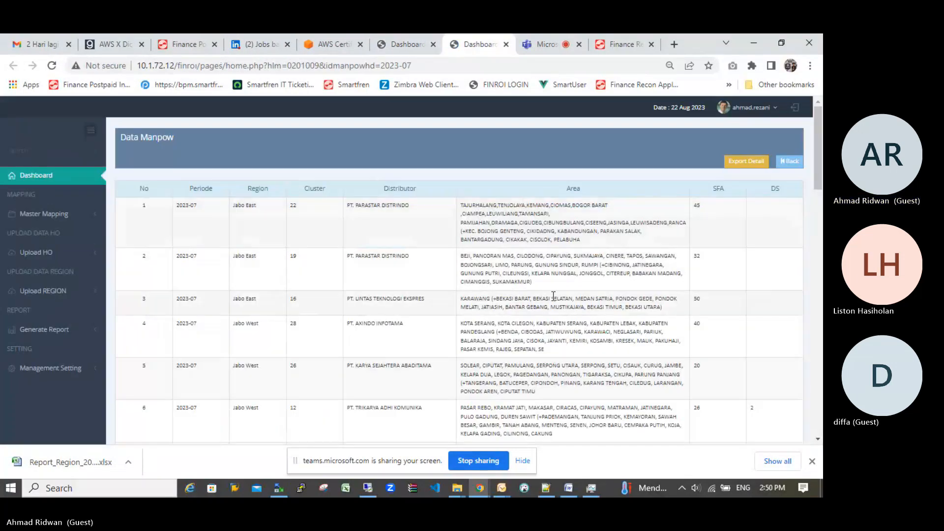
pyautogui.scroll(-20, 543, 296)
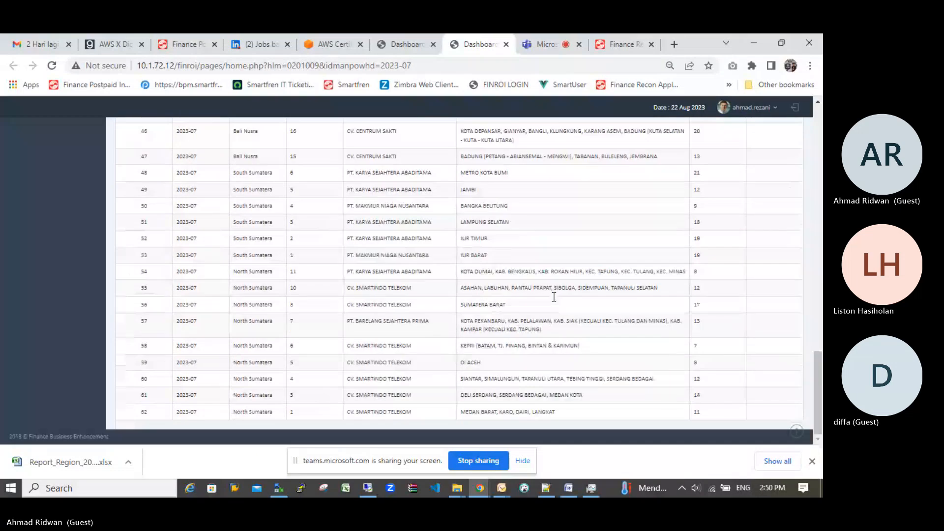
pyautogui.click(505, 44)
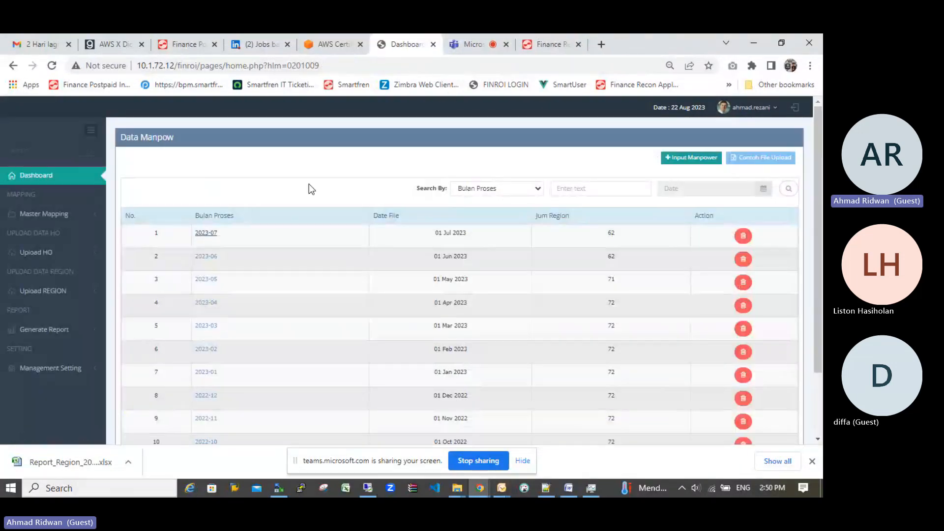
# Open Input Data Sellin under DATA MTRASS in the Upload HO section.
pyautogui.click(49, 252)
pyautogui.scroll(-1, 64, 259)
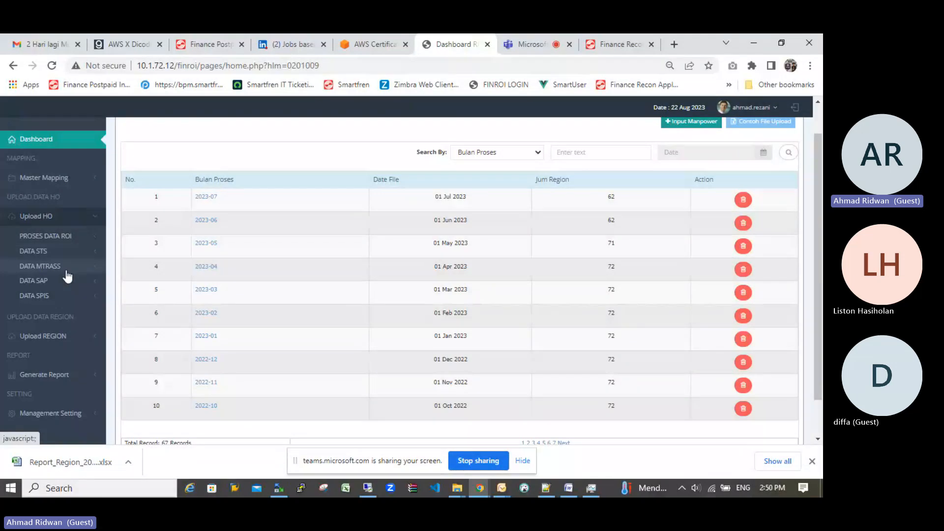
pyautogui.click(65, 268)
pyautogui.scroll(-2, 73, 255)
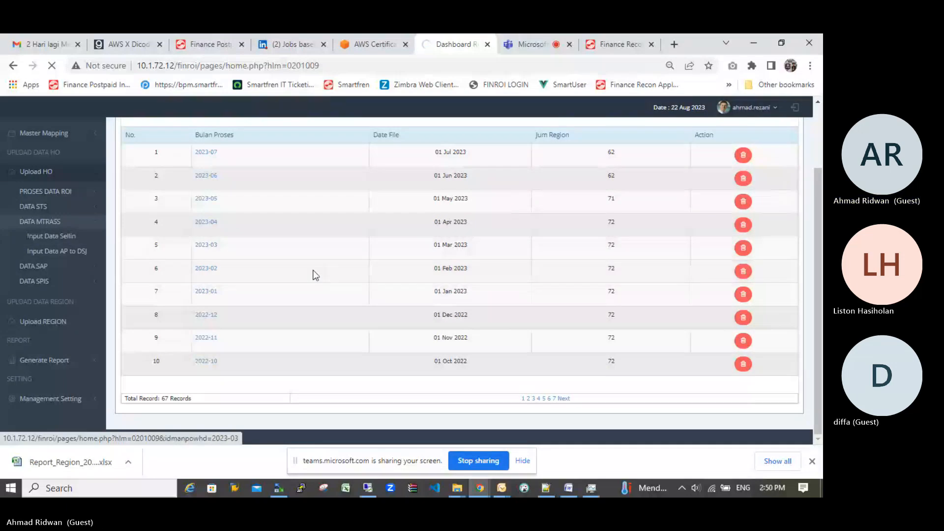
# Switch to the 202307 File Explorer window and preview Combine_Jul'23.xlsx.
pyautogui.click(457, 487)
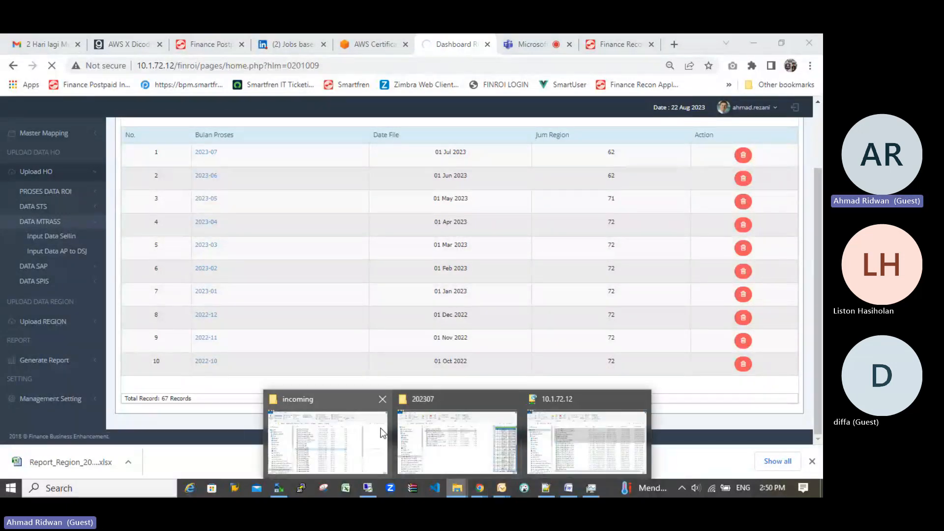
pyautogui.click(416, 434)
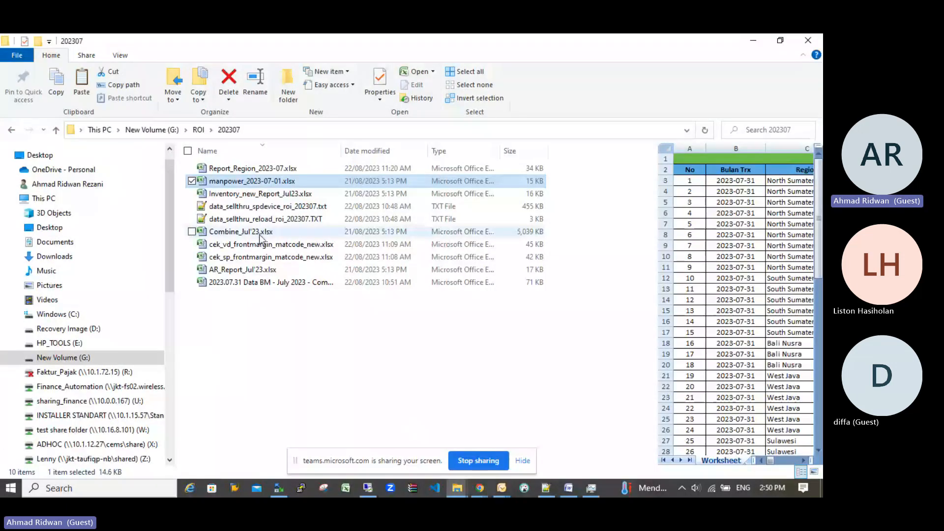
pyautogui.click(259, 234)
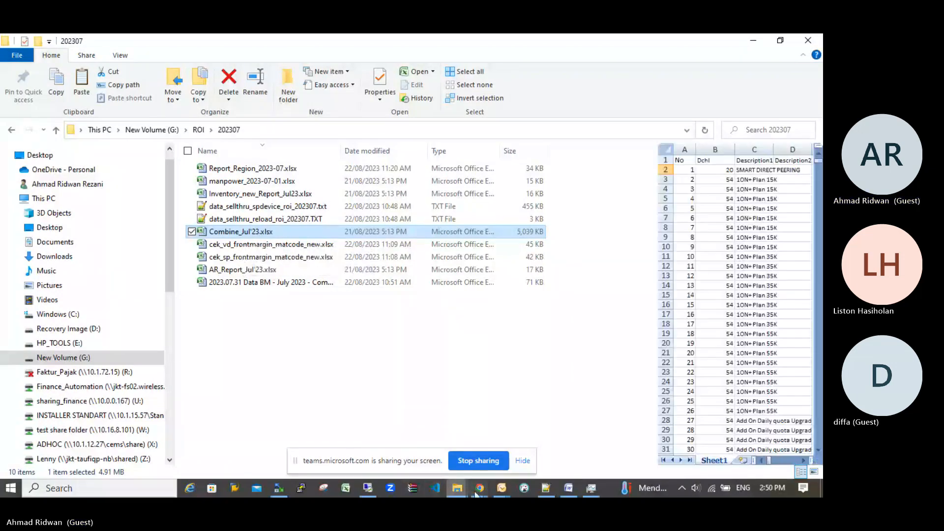
# Switch back to FINROI in Chrome, open the sellin upload form, and set Tanggal Input File to 03-07-2023.
pyautogui.moveTo(447, 473)
pyautogui.click(429, 437)
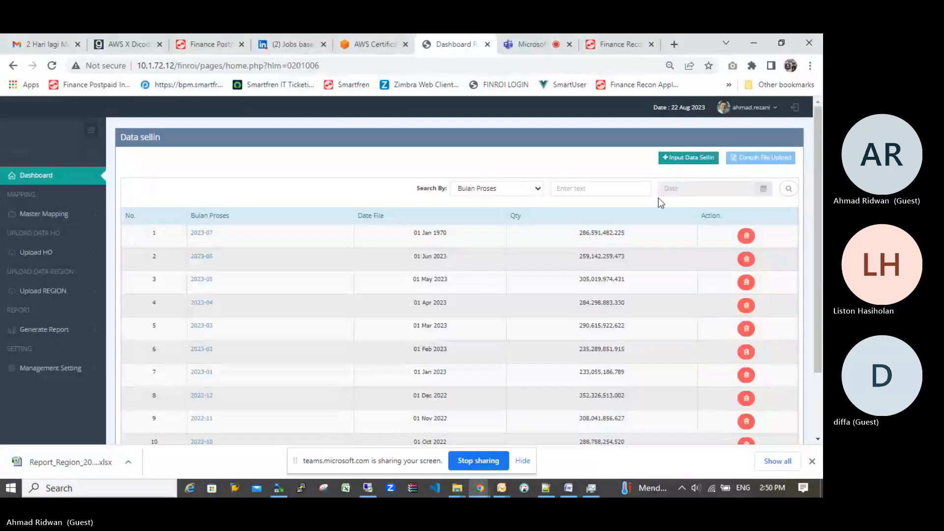
pyautogui.click(677, 160)
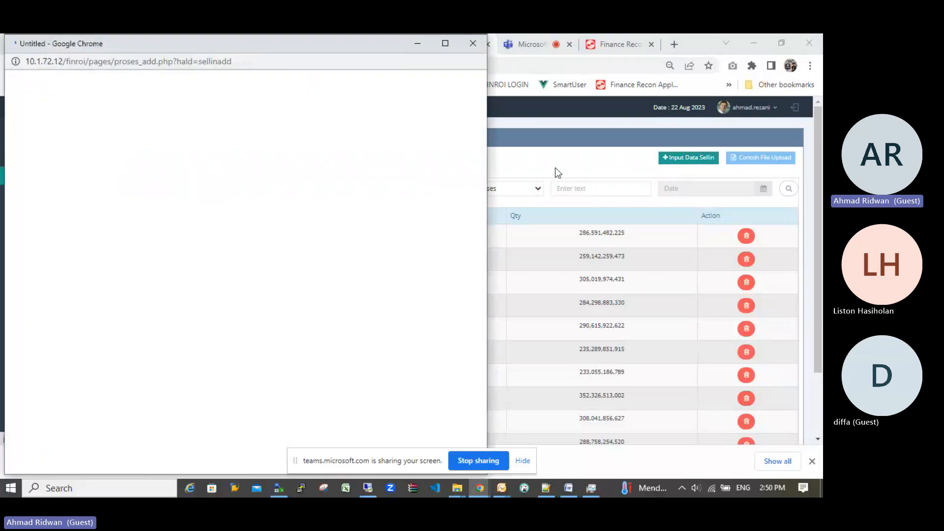
pyautogui.click(278, 127)
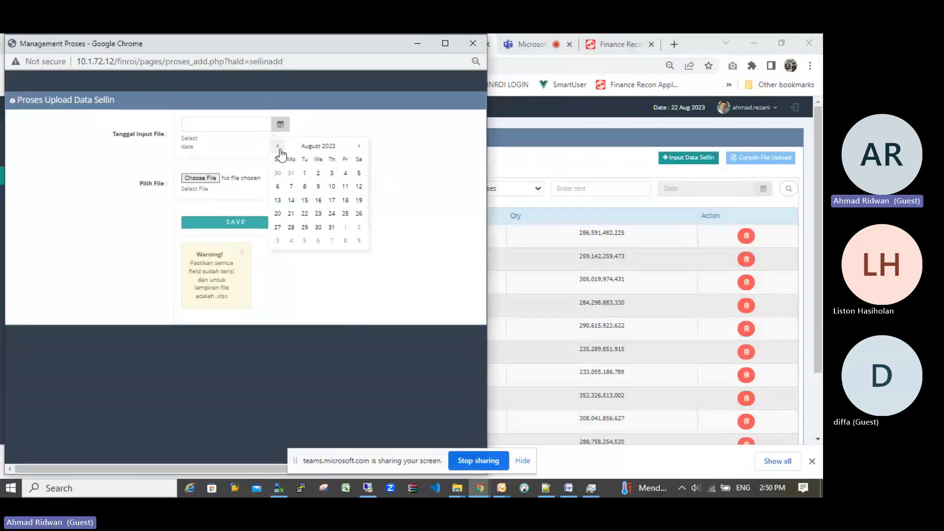
pyautogui.click(287, 146)
pyautogui.click(295, 190)
# Pick Combine_Jul'23.xlsx from ROI\202307 on New Volume (G:) as the sellin file, but cancel the selection and close the form without saving.
pyautogui.click(223, 175)
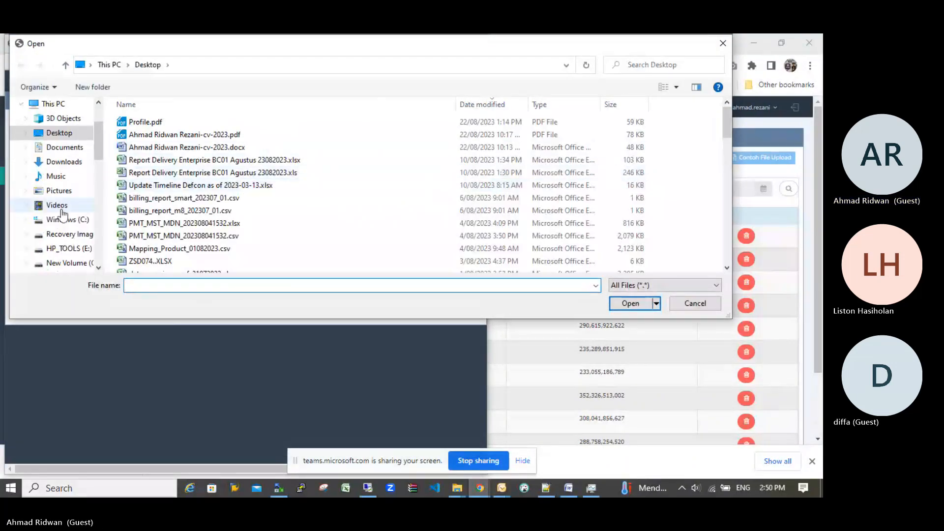
pyautogui.click(67, 262)
pyautogui.scroll(-4, 189, 222)
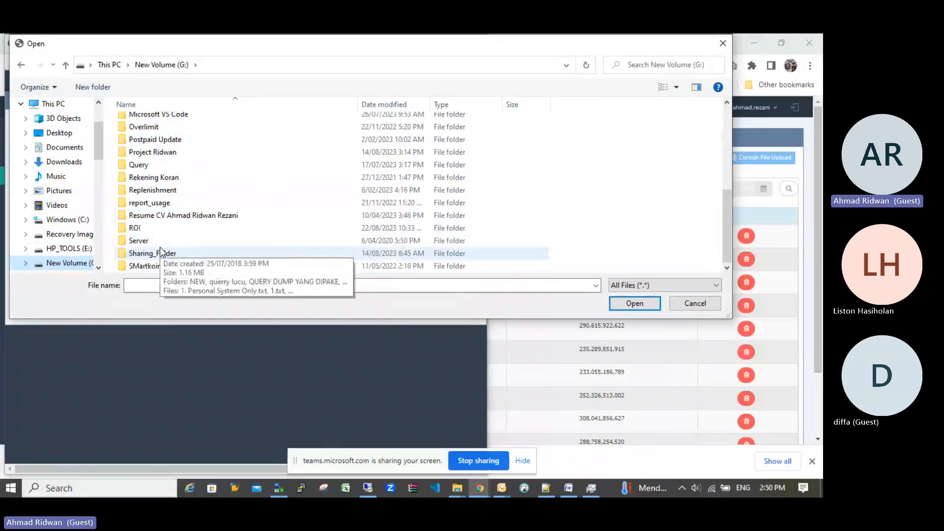
pyautogui.click(164, 230)
pyautogui.doubleClick(161, 229)
pyautogui.scroll(-2, 194, 236)
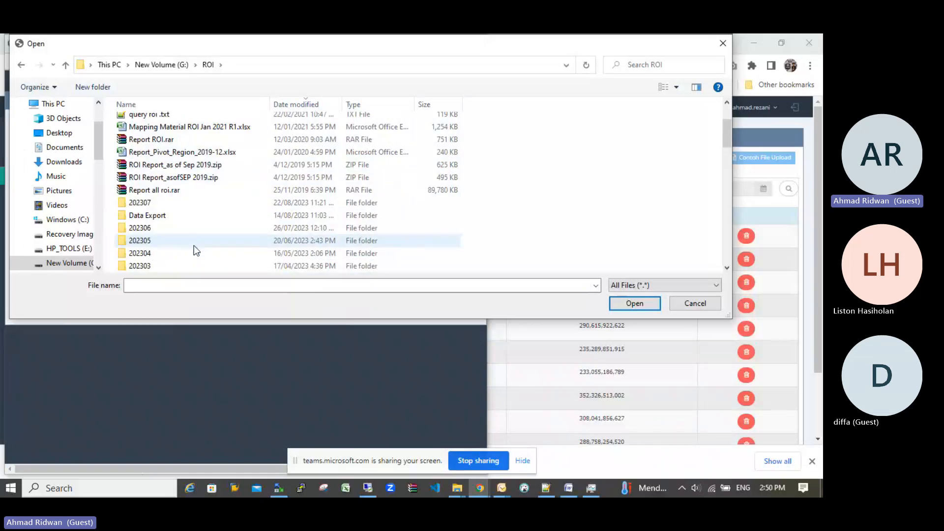
pyautogui.click(187, 205)
pyautogui.doubleClick(187, 205)
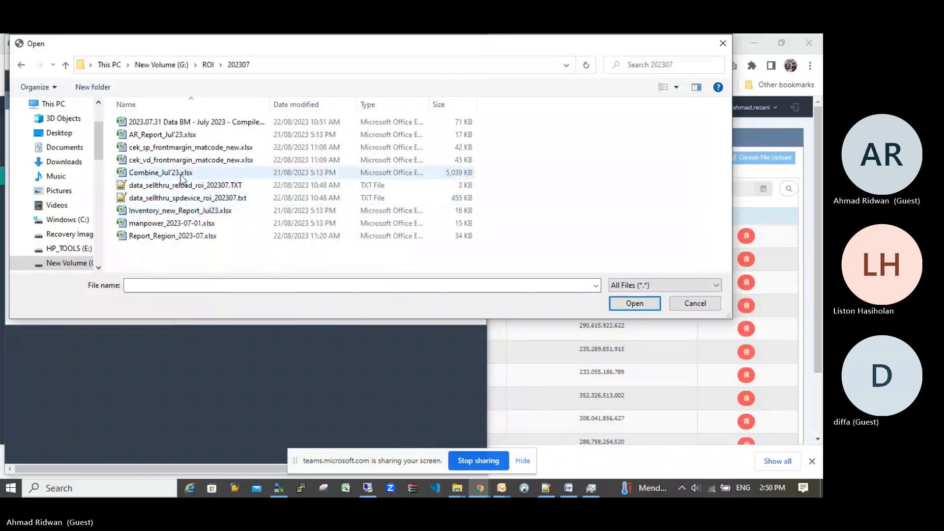
pyautogui.click(186, 172)
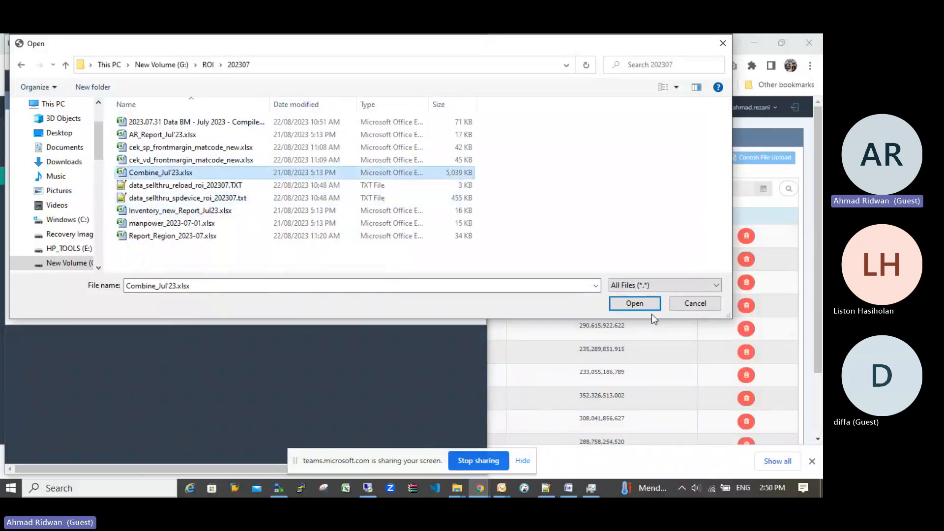
pyautogui.click(680, 306)
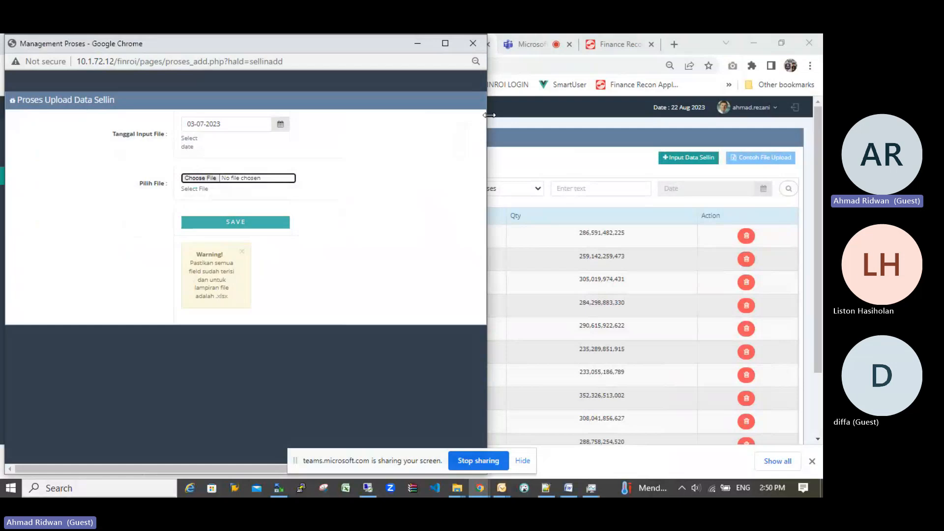
pyautogui.click(472, 40)
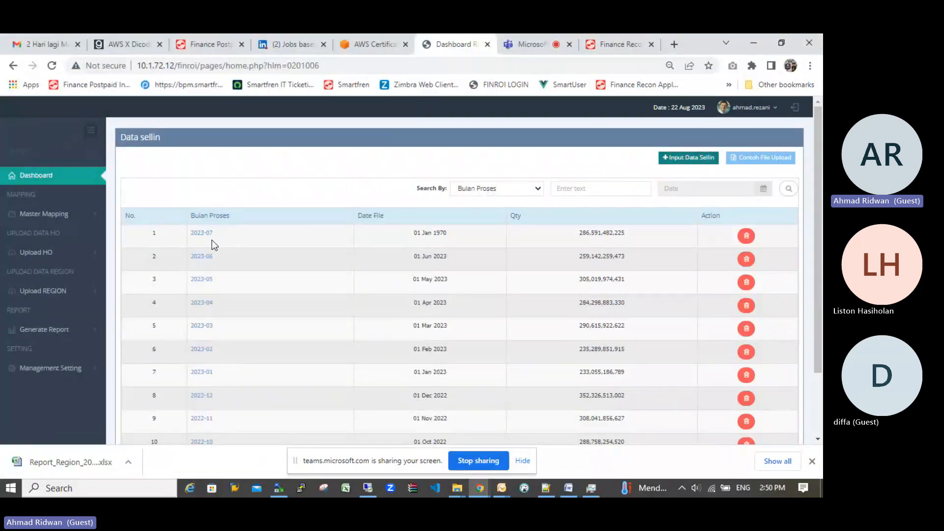
# Open Input Data AP to DSJ under DATA MTRASS in the Upload HO section.
pyautogui.click(62, 253)
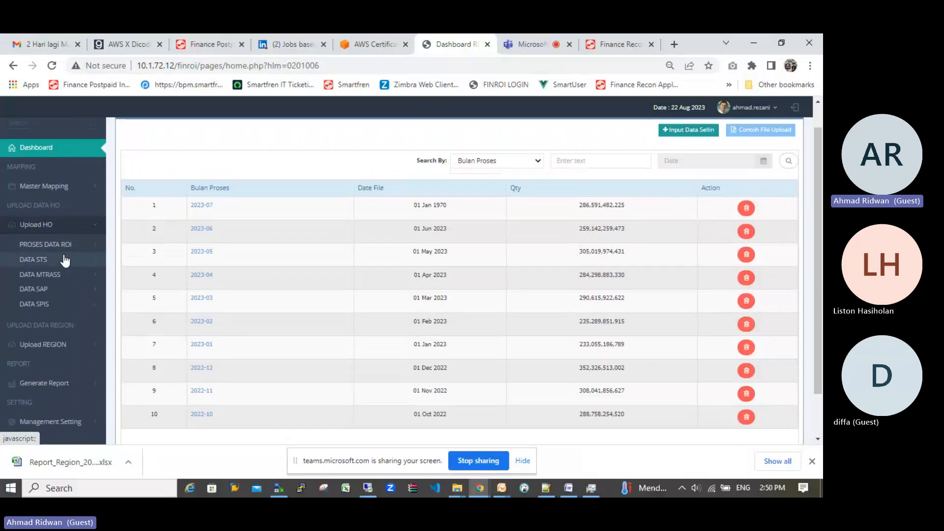
pyautogui.click(64, 274)
pyautogui.scroll(-2, 66, 273)
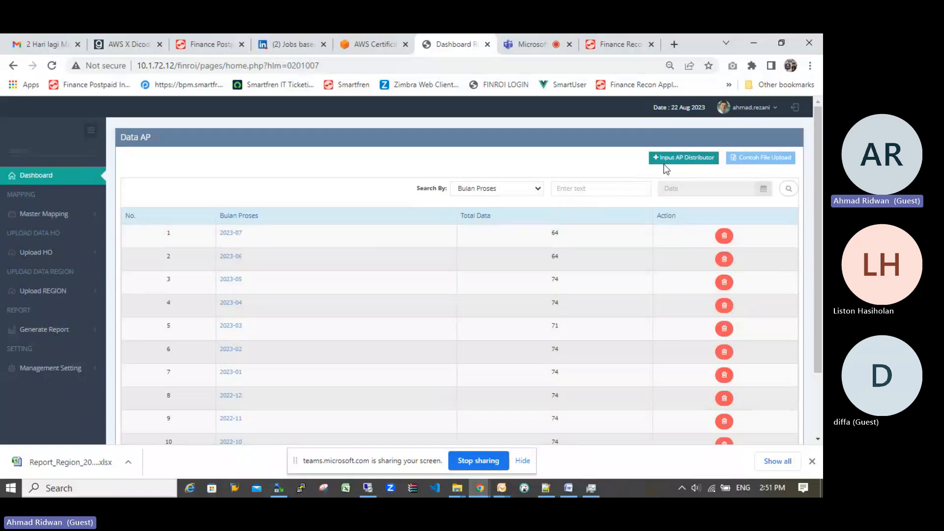
# Open the AP Distributor upload form and set Tanggal Input File to 01-07-2023.
pyautogui.click(666, 158)
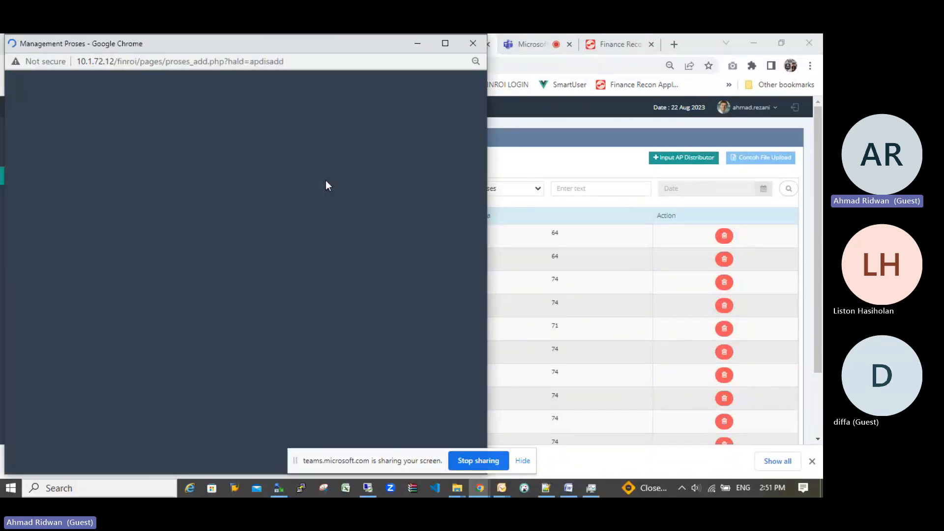
pyautogui.click(280, 124)
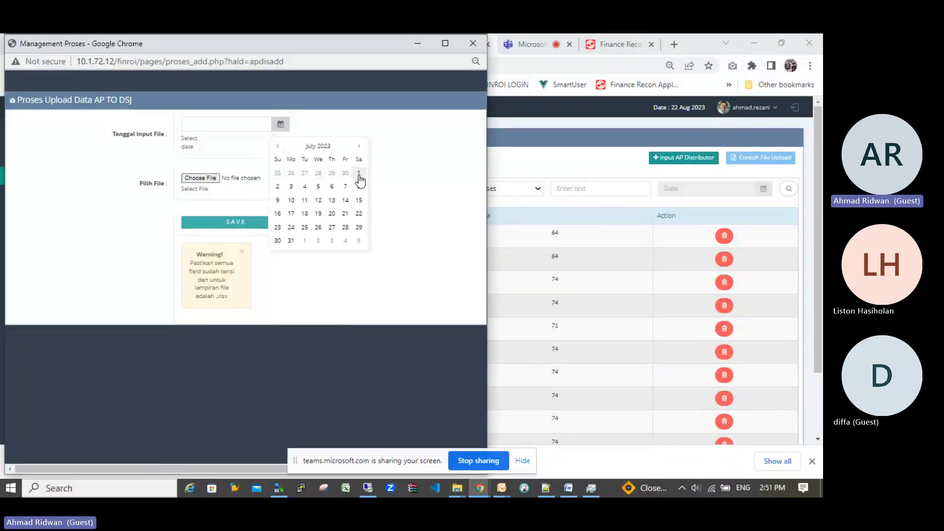
pyautogui.click(358, 176)
# Pick AR_Report_Jul'23.xlsx from ROI\202307 on New Volume (G:) as the AP file, but cancel the selection and close the form without saving.
pyautogui.click(220, 180)
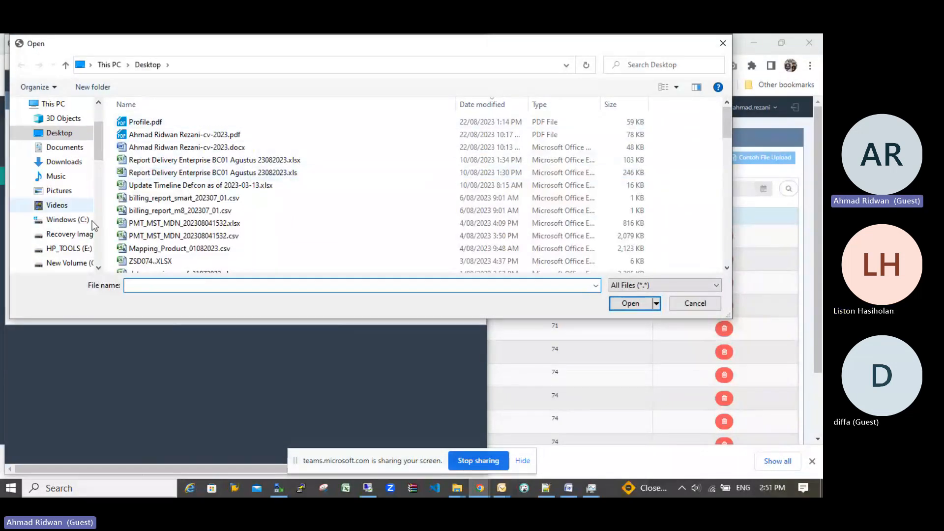
pyautogui.click(68, 263)
pyautogui.scroll(-2, 166, 232)
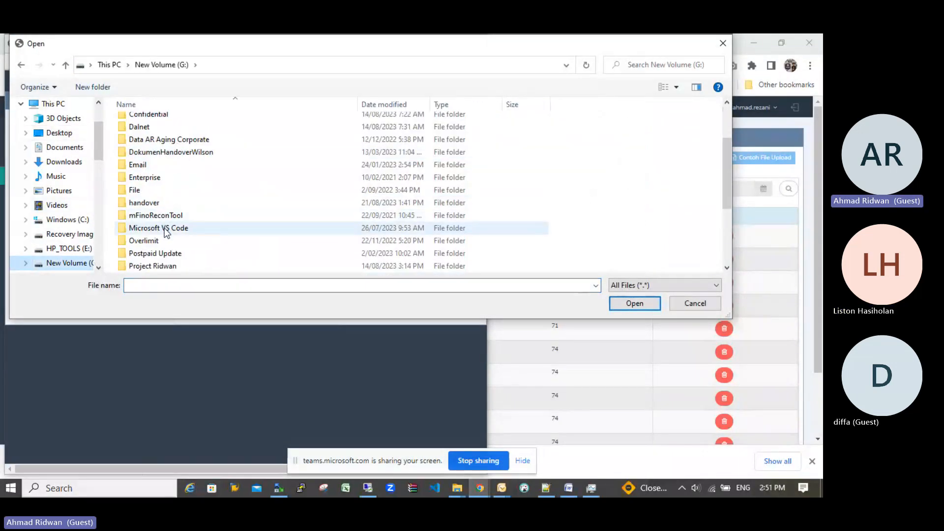
pyautogui.scroll(-3, 167, 233)
pyautogui.click(157, 231)
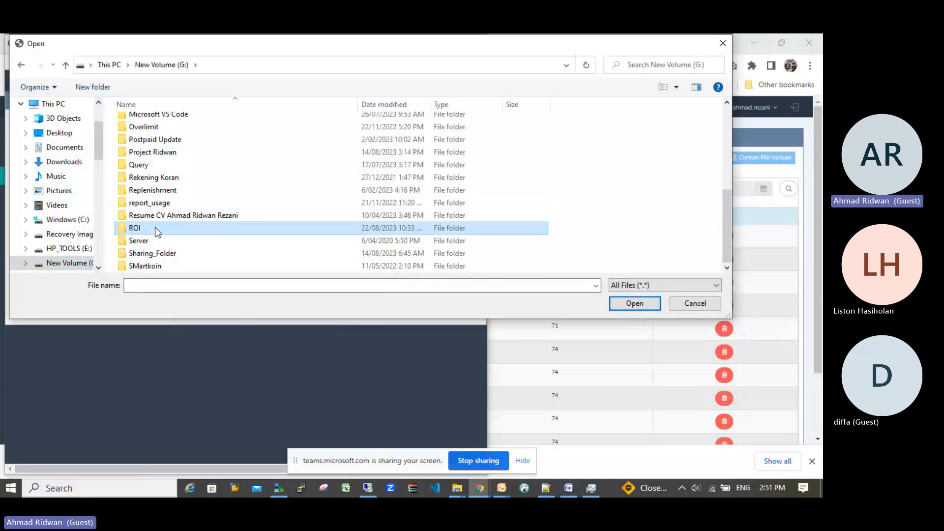
pyautogui.doubleClick(158, 231)
pyautogui.scroll(-3, 185, 248)
pyautogui.click(177, 202)
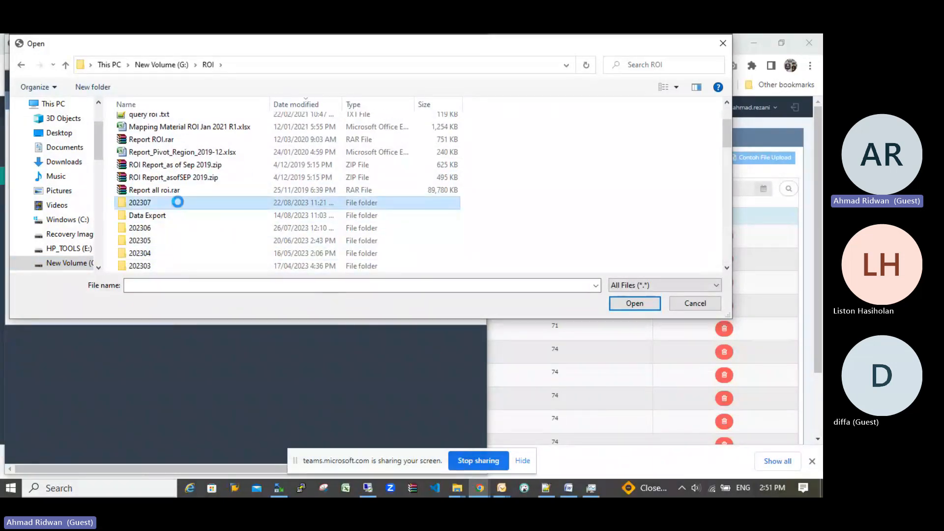
pyautogui.doubleClick(179, 206)
pyautogui.click(162, 135)
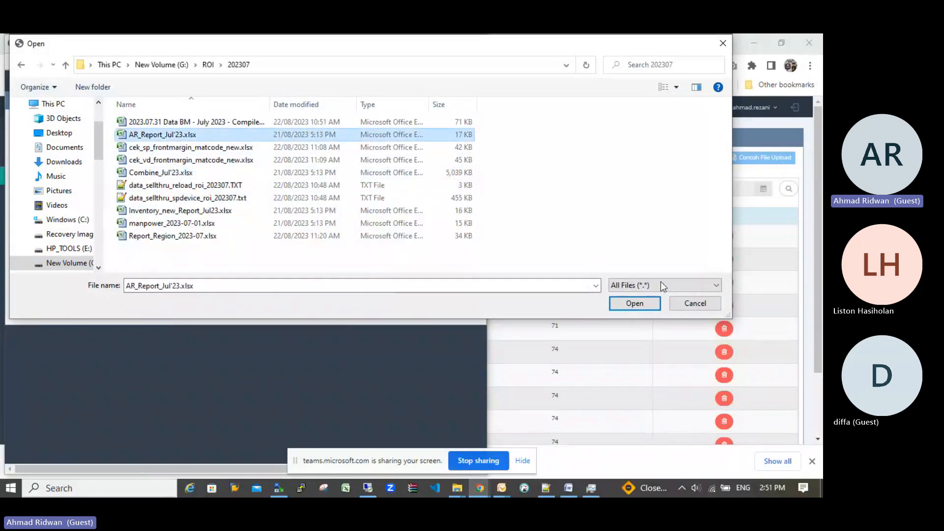
pyautogui.click(694, 304)
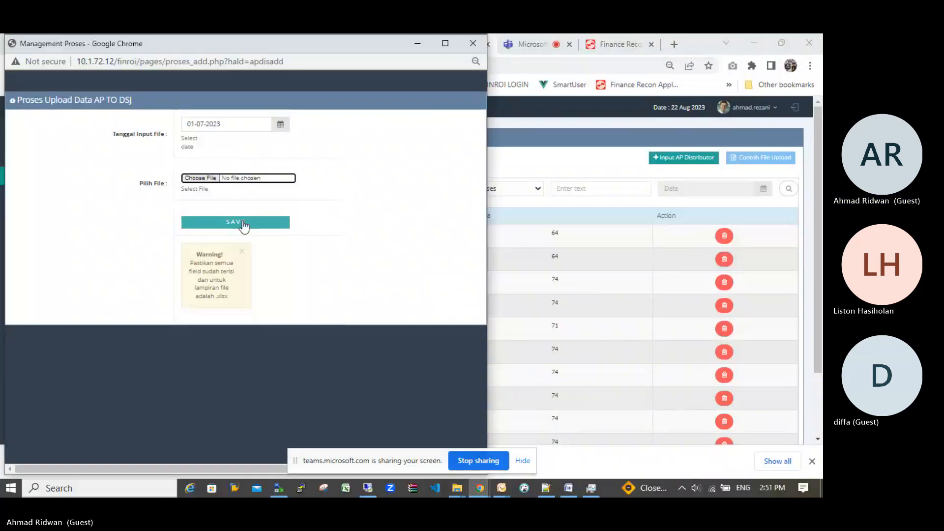
pyautogui.click(471, 46)
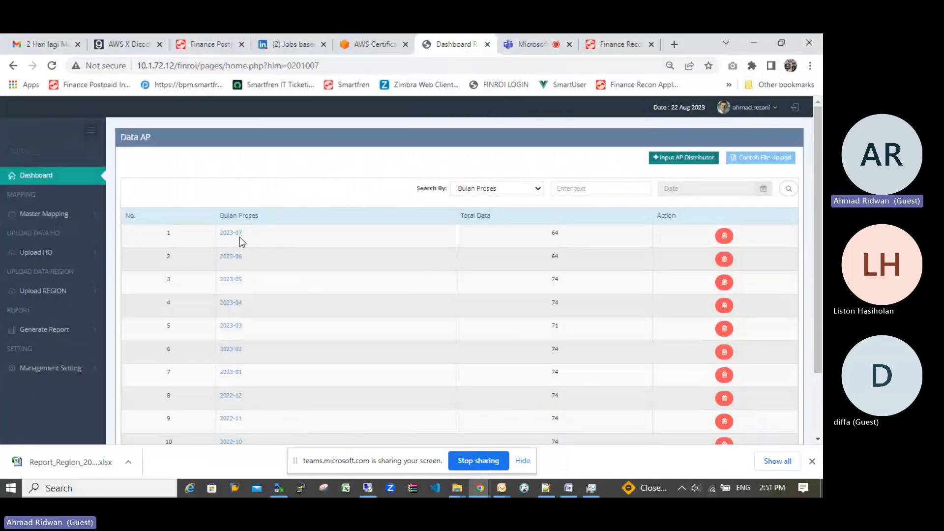
# Open Input Data Inventory under DATA STS in the Upload HO section.
pyautogui.click(87, 254)
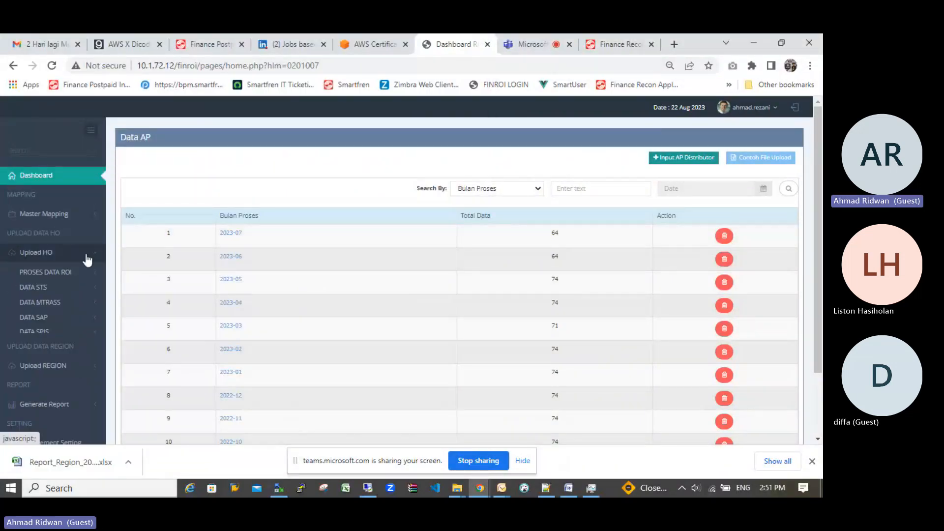
pyautogui.scroll(-1, 87, 261)
pyautogui.click(85, 282)
pyautogui.scroll(-1, 84, 280)
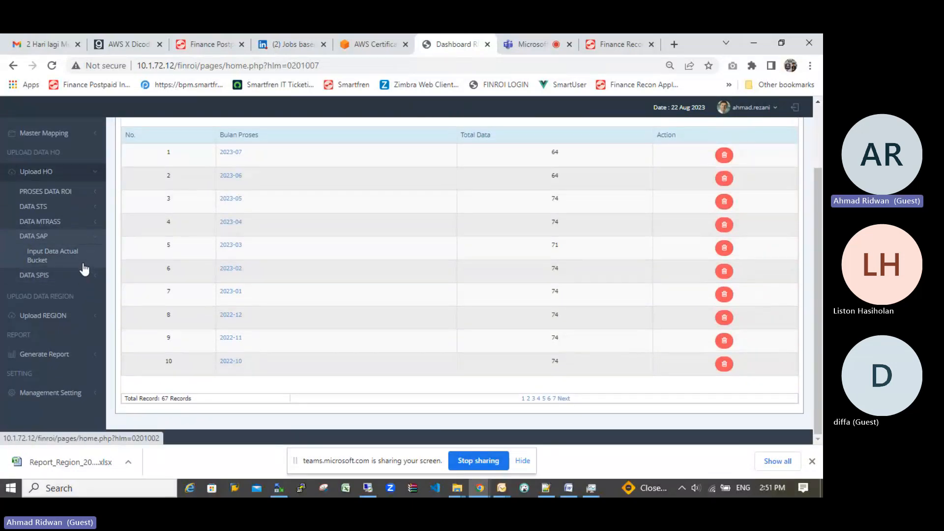
pyautogui.click(80, 210)
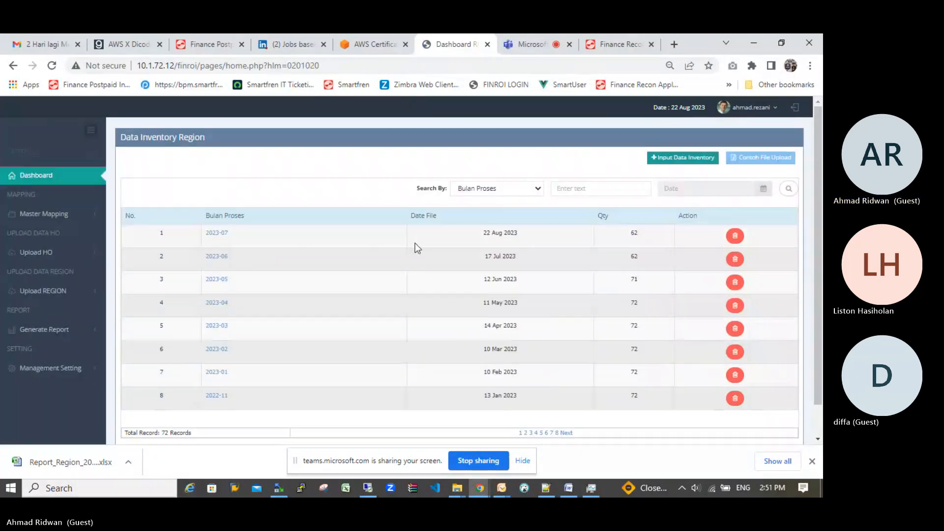
# Pick Inventory_new_Report_Jul23.xlsx from ROI\202307 on New Volume (G:) in the inventory upload form, but cancel the selection and close the form without saving.
pyautogui.click(659, 152)
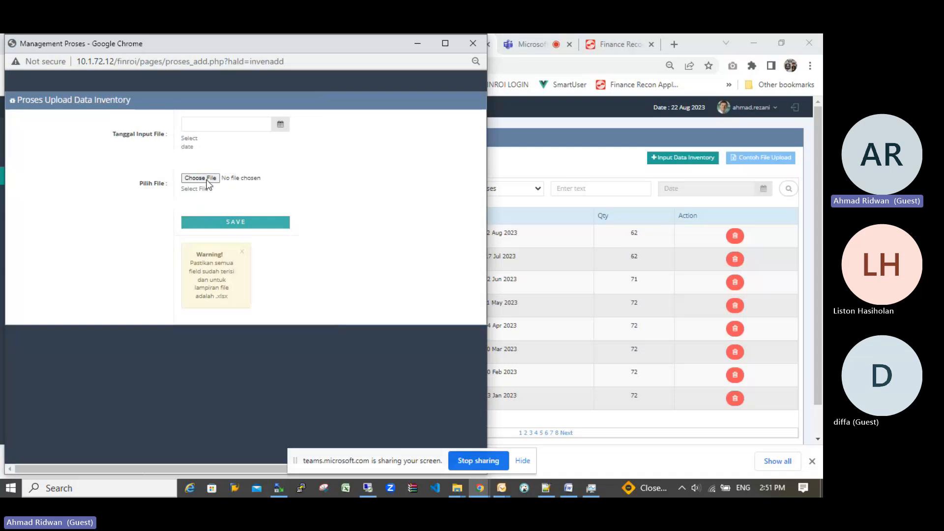
pyautogui.click(200, 178)
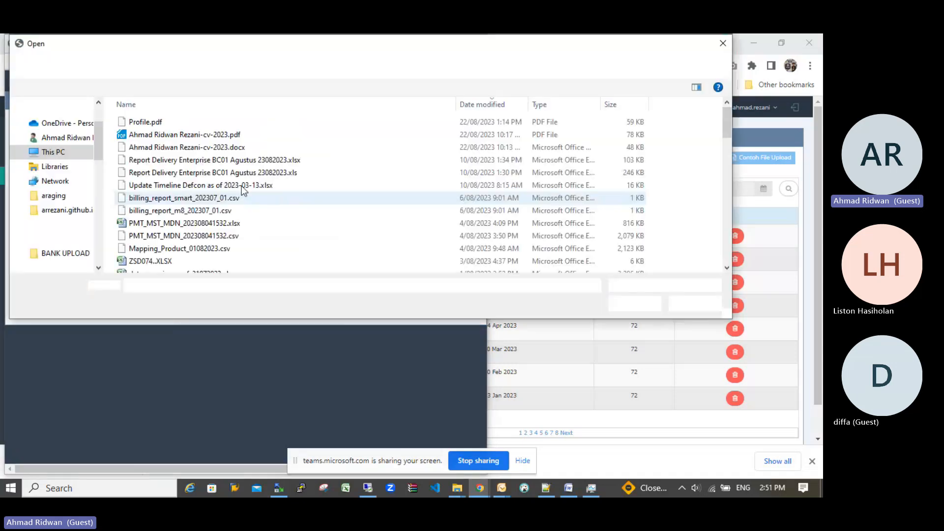
pyautogui.click(62, 263)
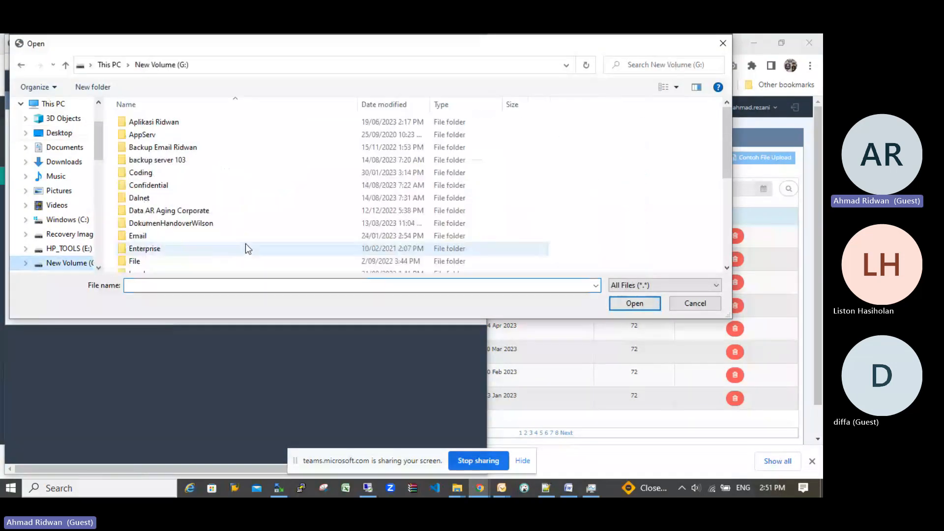
pyautogui.scroll(-5, 243, 244)
pyautogui.doubleClick(227, 225)
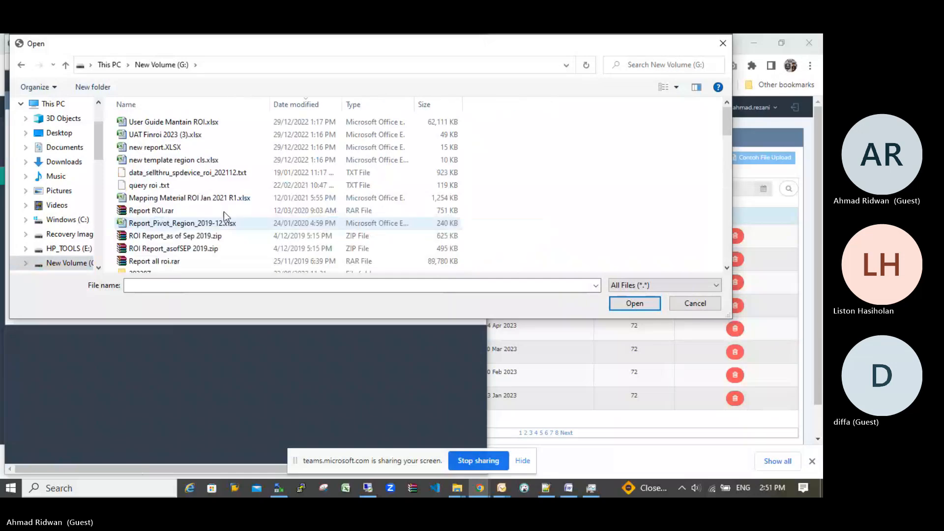
pyautogui.scroll(-3, 202, 197)
pyautogui.click(187, 167)
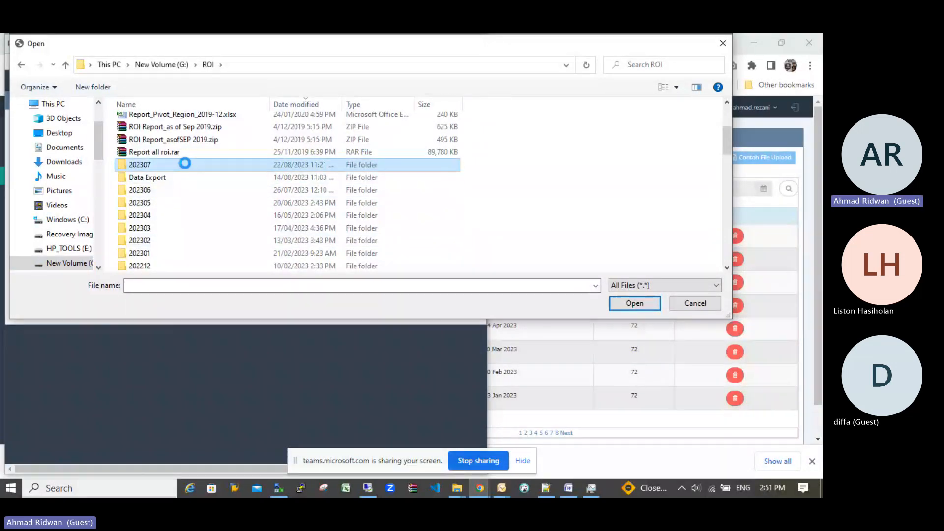
pyautogui.doubleClick(185, 163)
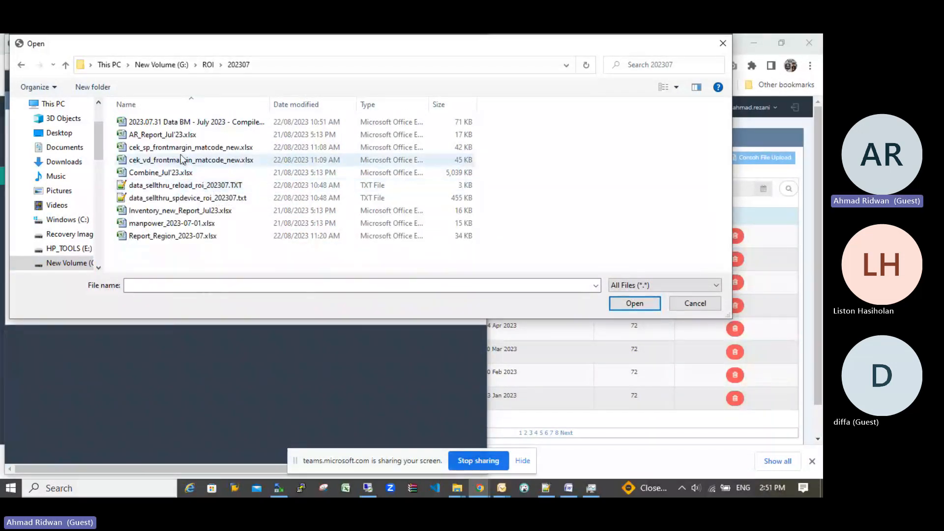
pyautogui.click(170, 212)
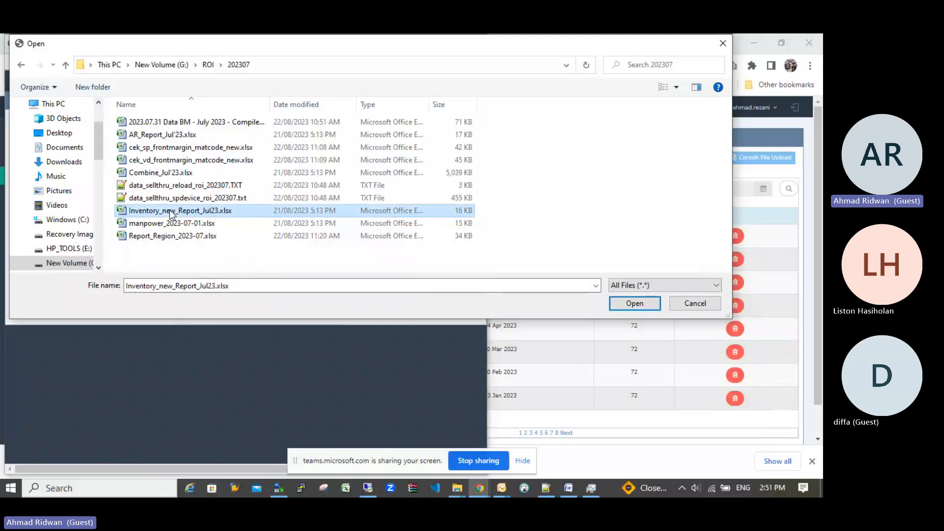
pyautogui.click(677, 302)
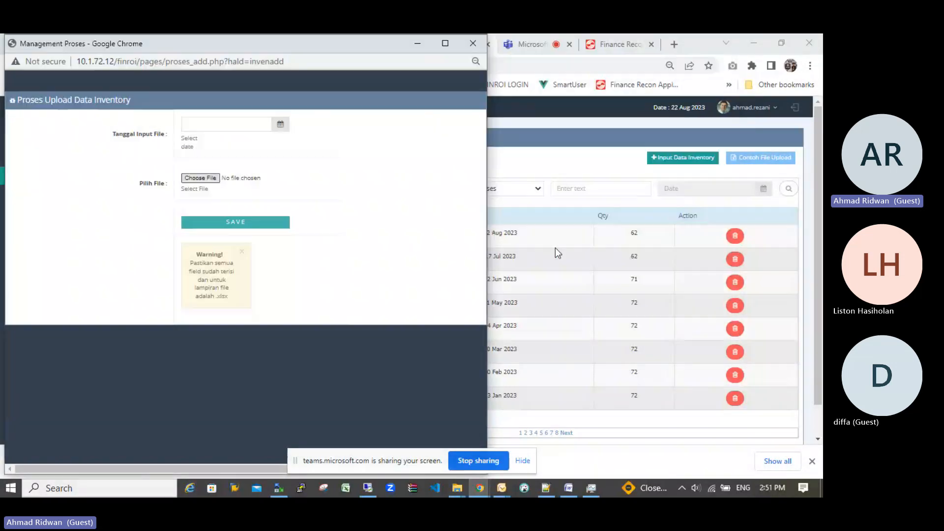
pyautogui.click(472, 44)
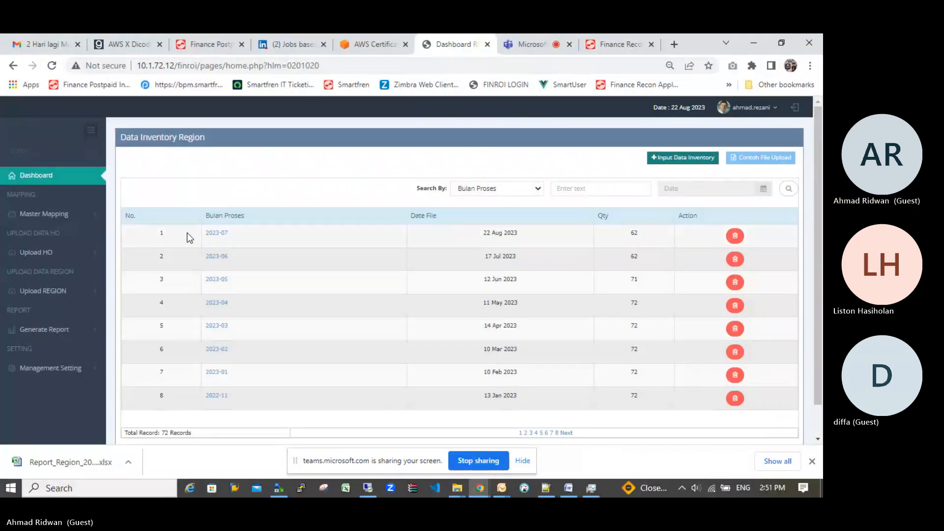
# Open Input Data Sellthru Eload under DATA STS in the Upload HO section.
pyautogui.click(100, 254)
pyautogui.click(95, 256)
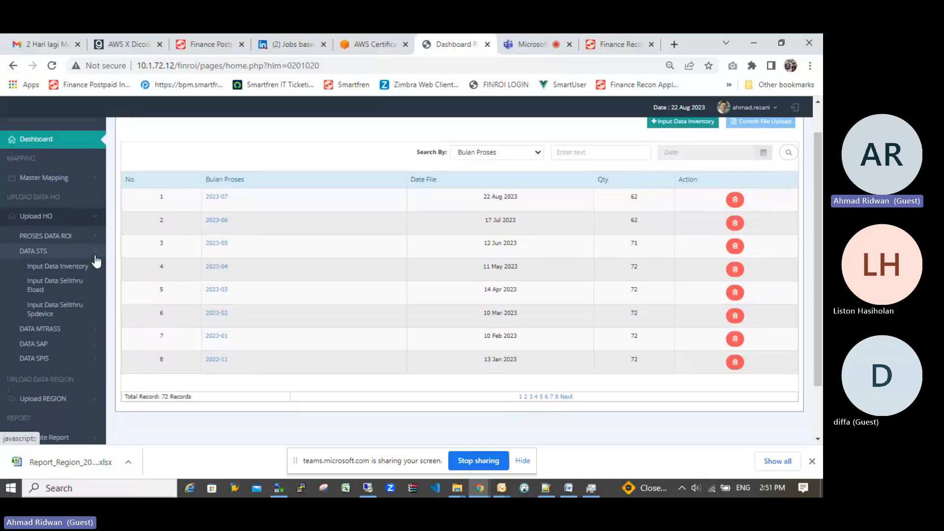
pyautogui.click(88, 256)
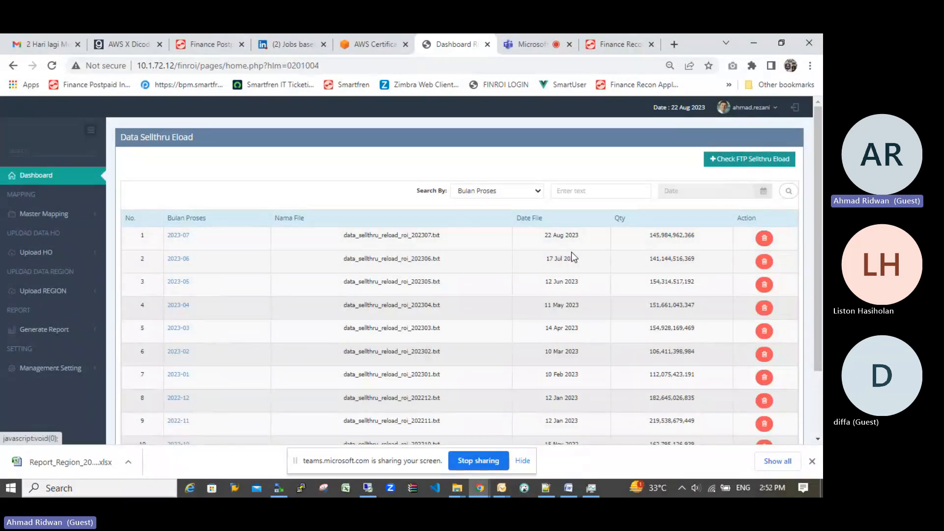
# Look up data_sellthru_reload_roi_202307.TXT in the 10.1.72.12 folder in File Explorer, and return to the ROI dashboard in Chrome.
pyautogui.moveTo(458, 492)
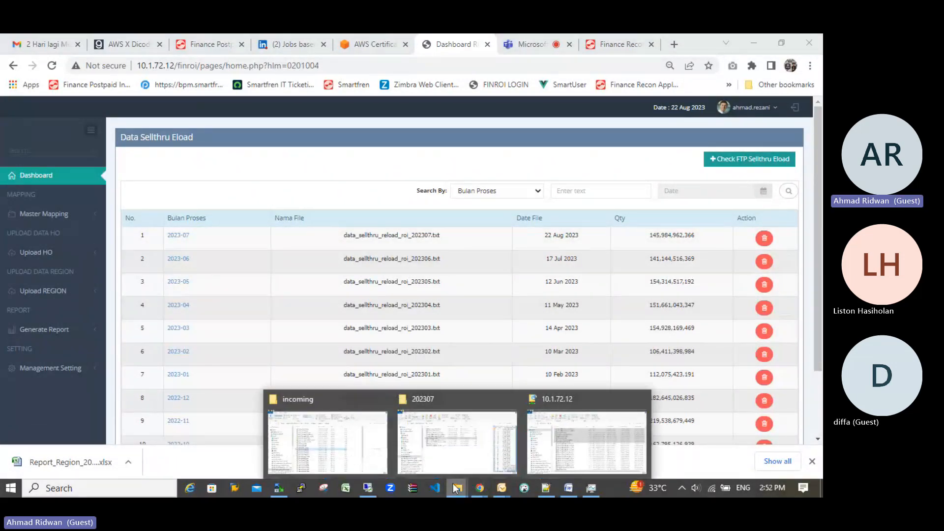
pyautogui.click(546, 437)
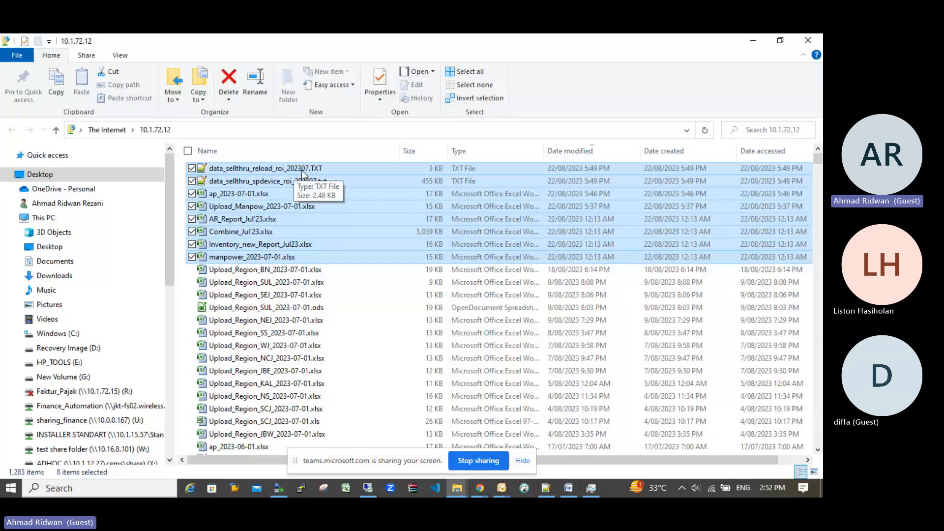
pyautogui.moveTo(479, 487)
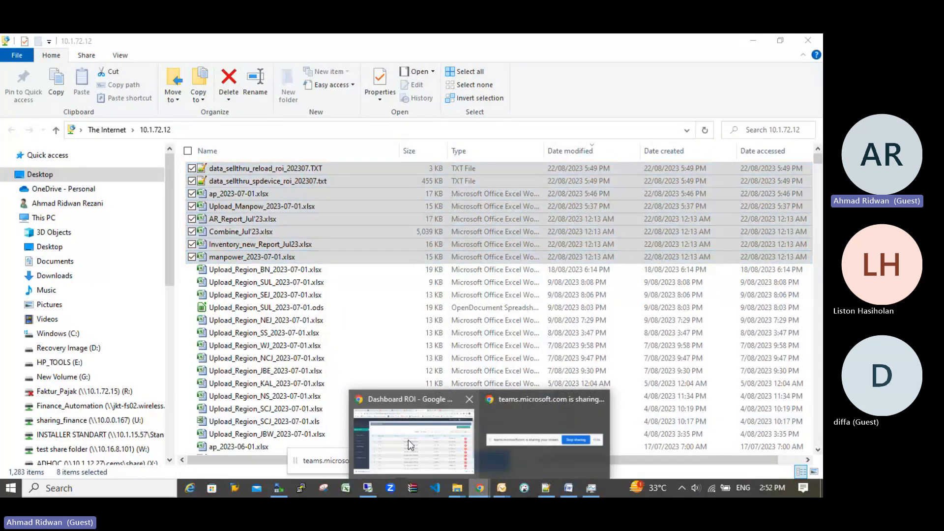
pyautogui.click(408, 441)
# Set Bulan Input File to 07/01/2023 in the Check FTP Sellthru Eload form, close it without saving, and briefly reopen the form.
pyautogui.click(725, 159)
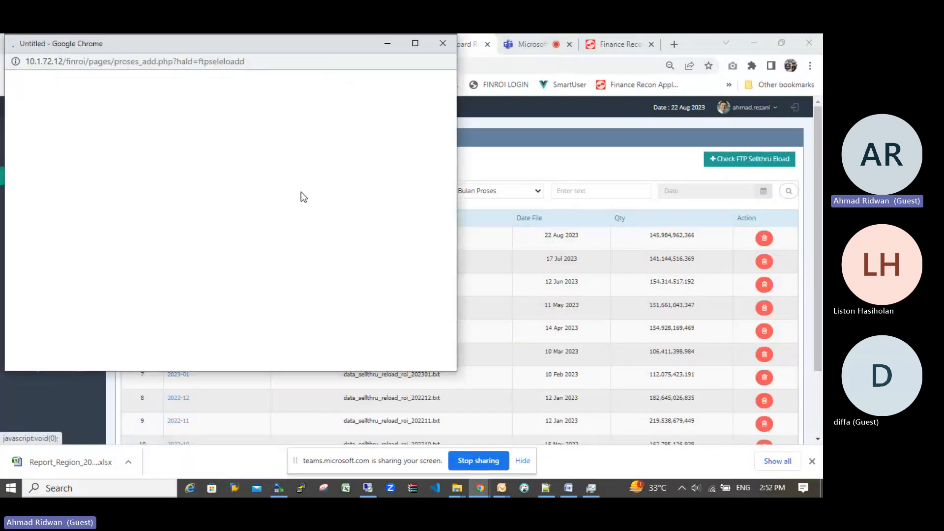
pyautogui.click(268, 124)
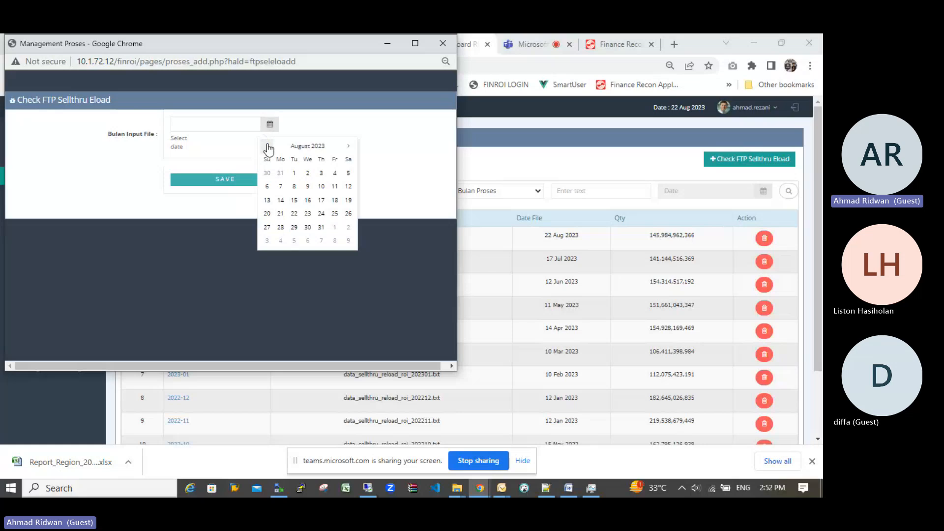
pyautogui.click(266, 145)
pyautogui.click(349, 174)
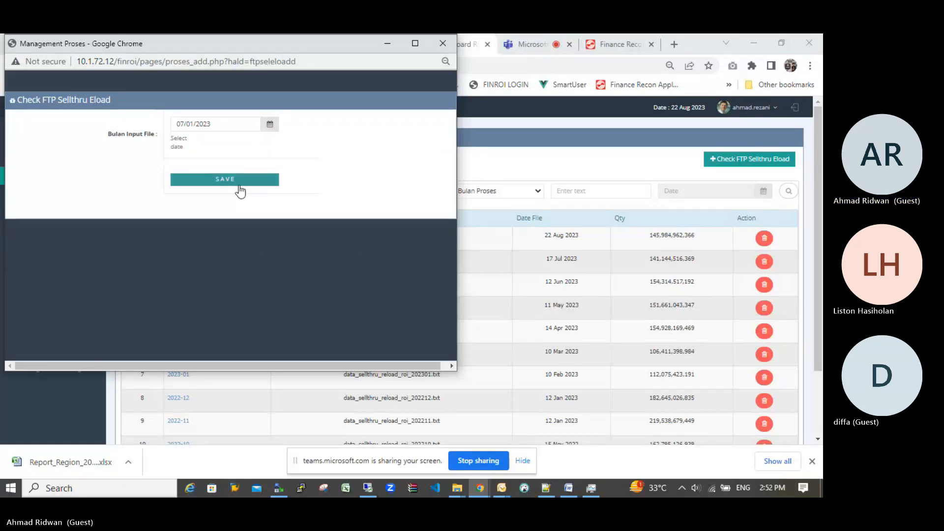
pyautogui.click(442, 43)
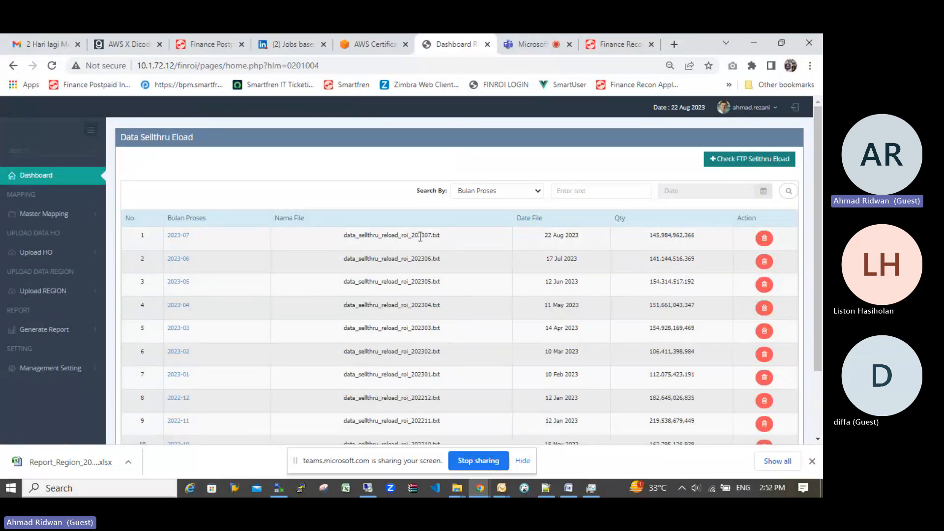
pyautogui.click(748, 168)
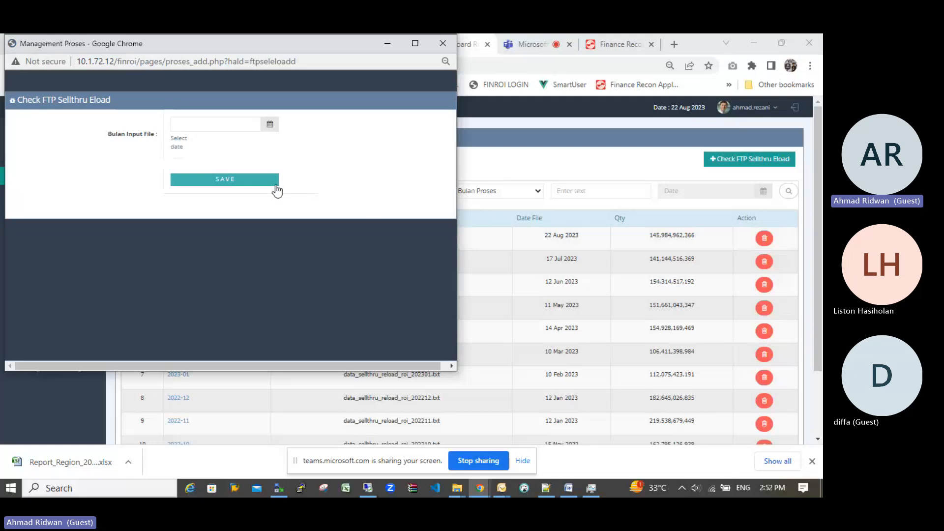
pyautogui.click(442, 44)
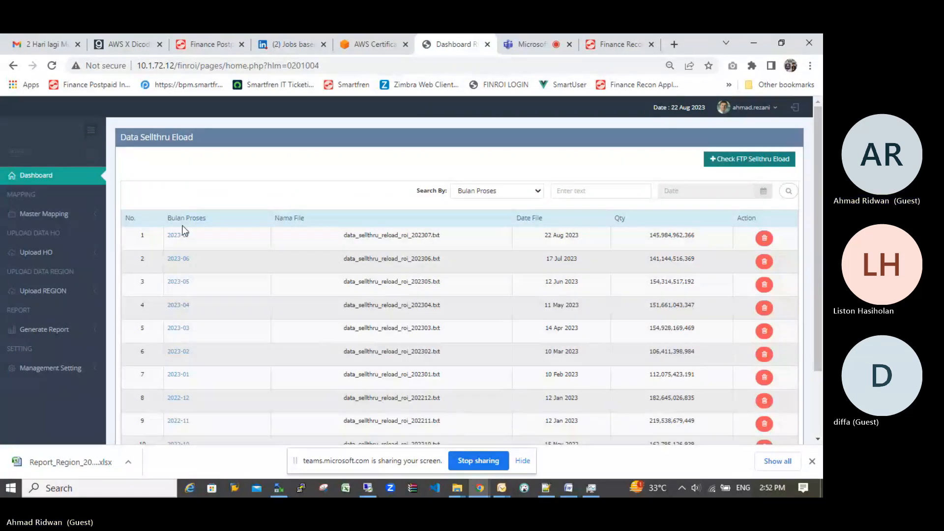
# Open Input Data Sellthru Spdevice under DATA STS in the Upload HO section.
pyautogui.click(95, 251)
pyautogui.click(83, 255)
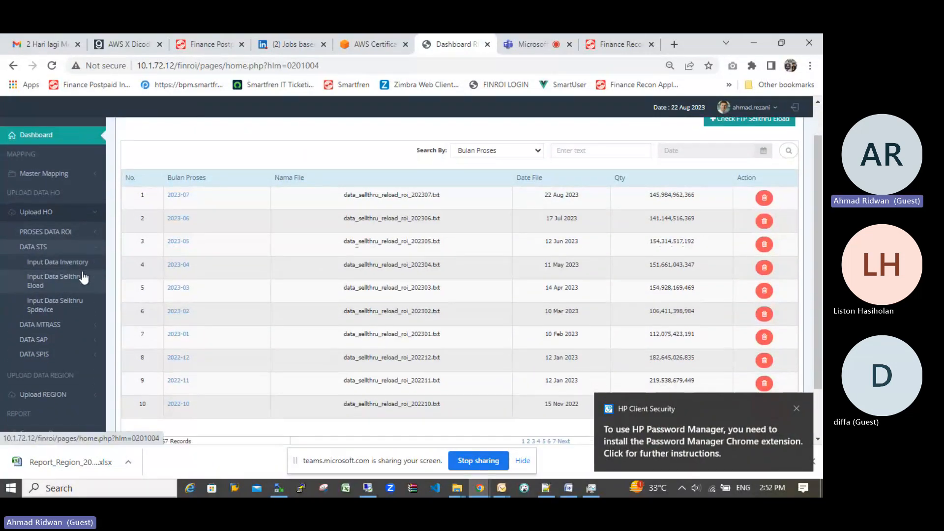
pyautogui.click(84, 279)
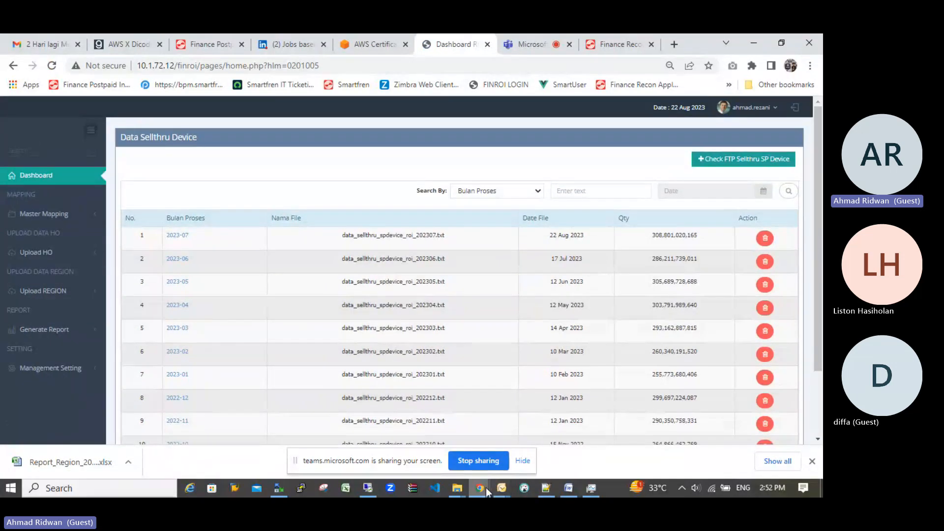
# Look up data_sellthru_spdevice_roi_202307.txt in the 10.1.72.12 folder in File Explorer, and return to the ROI dashboard in Chrome.
pyautogui.click(457, 487)
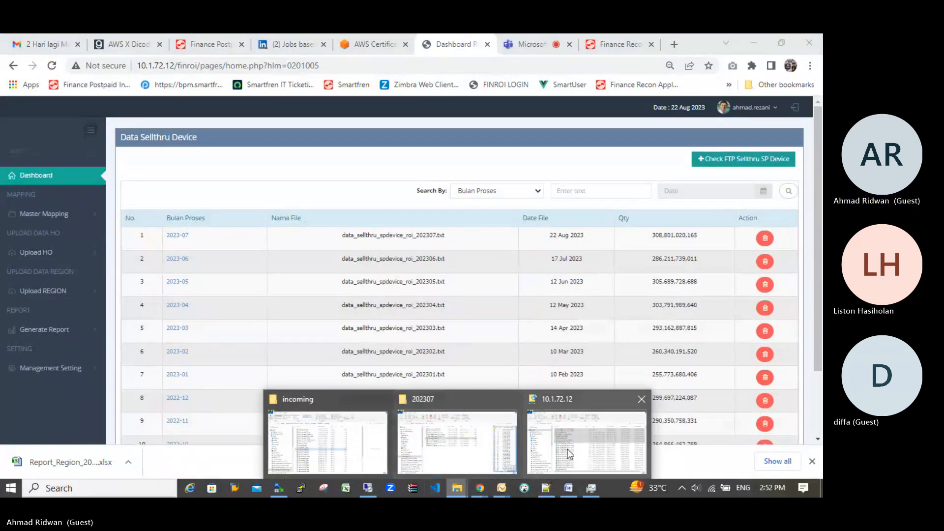
pyautogui.click(569, 453)
pyautogui.moveTo(479, 488)
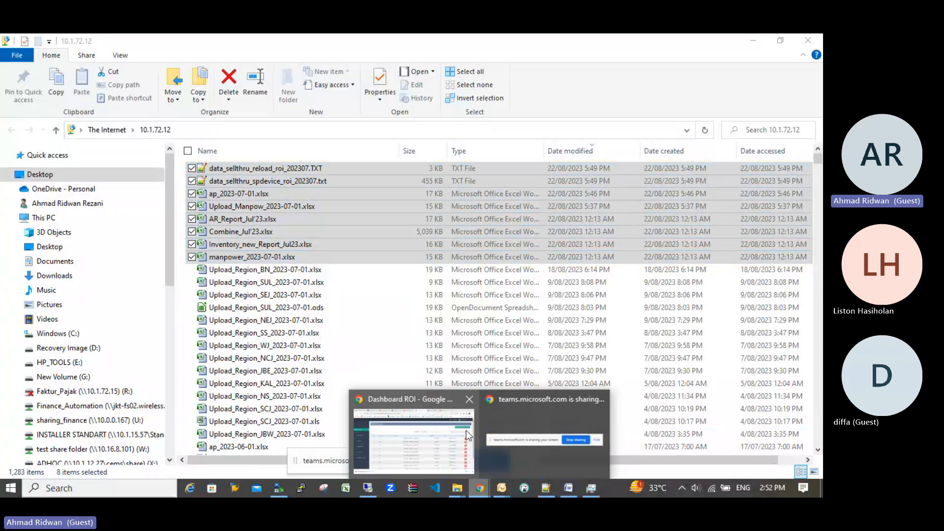
pyautogui.moveTo(466, 429)
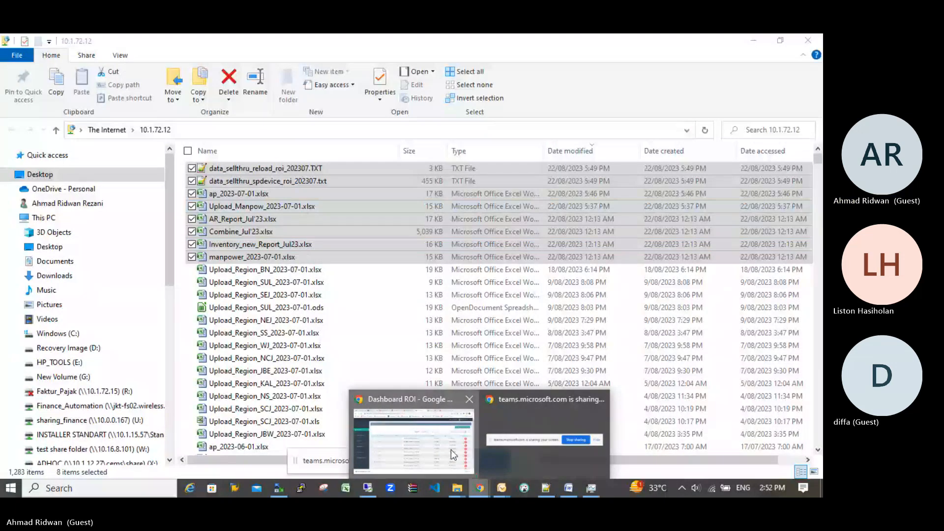
pyautogui.click(453, 454)
# Set Bulan Input File to 07/01/2023 in the Check FTP Sellthru SPDevice form, but close it without saving.
pyautogui.click(706, 164)
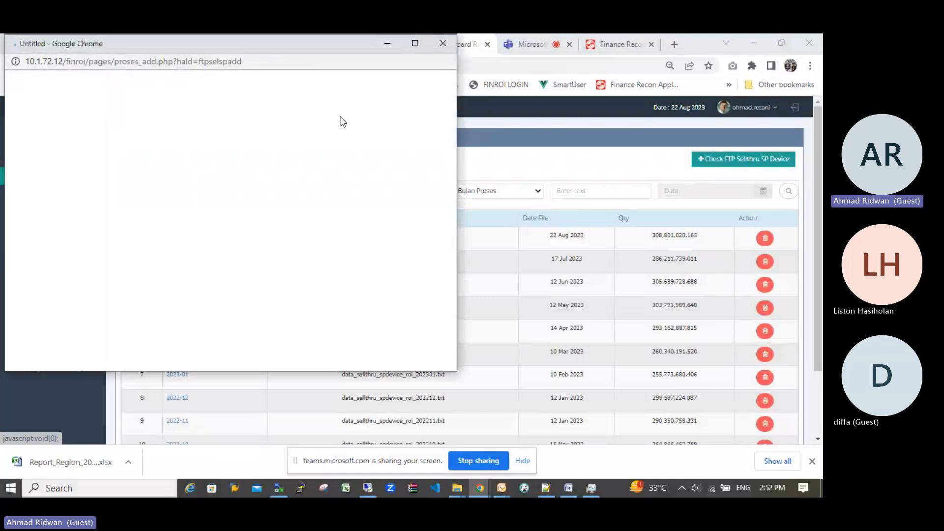
pyautogui.click(270, 126)
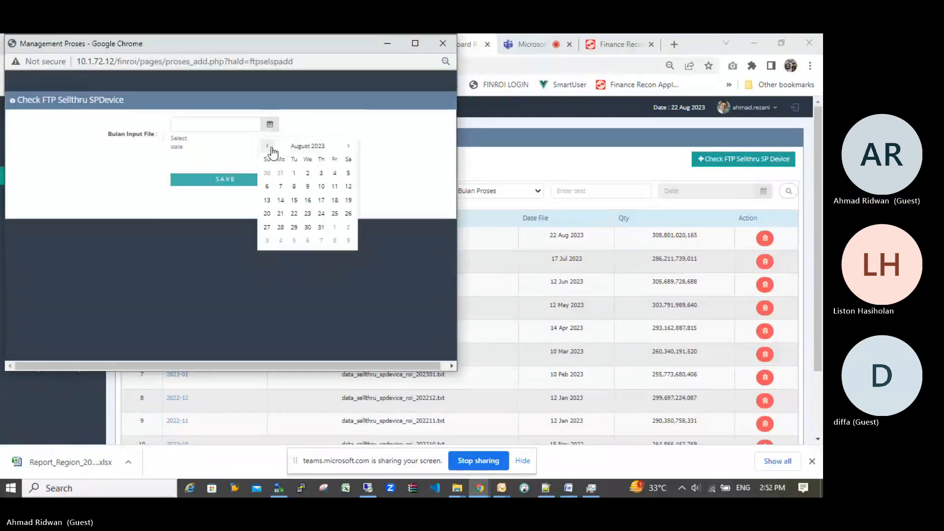
pyautogui.click(270, 147)
pyautogui.click(348, 174)
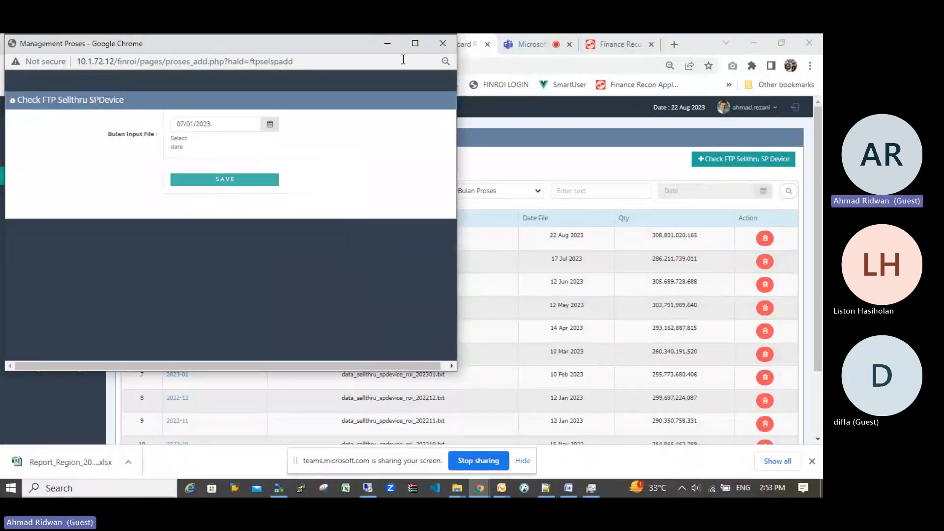
pyautogui.click(443, 44)
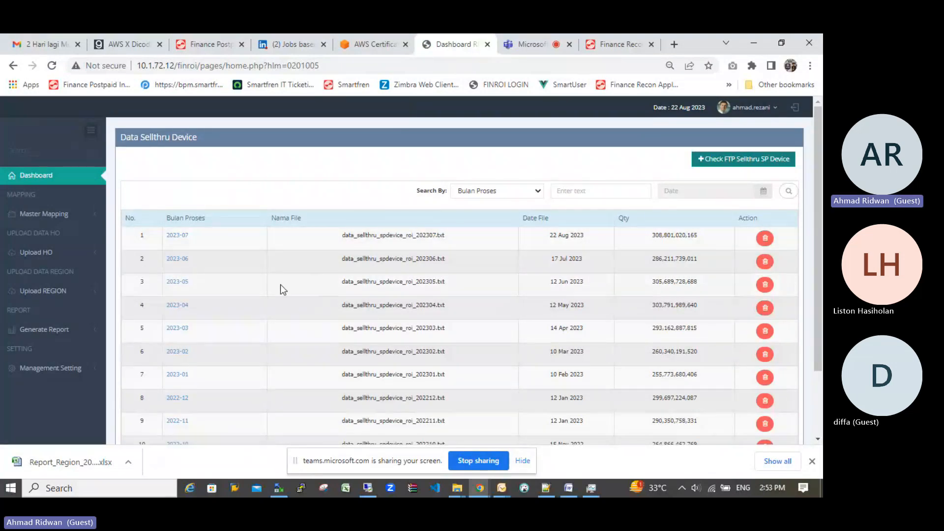
# Open Input Data Actual Bucket under DATA SAP in the Upload HO section.
pyautogui.click(80, 258)
pyautogui.scroll(-1, 78, 289)
pyautogui.click(78, 283)
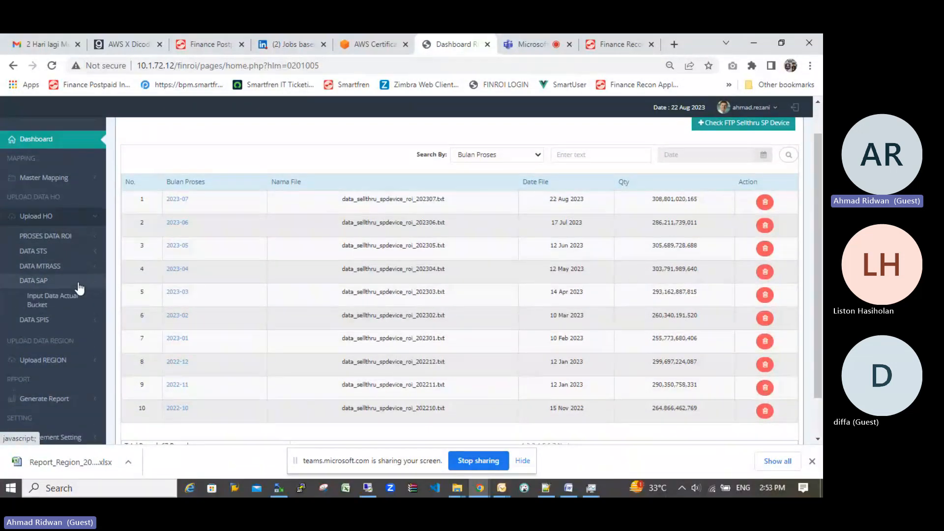
pyautogui.scroll(-1, 74, 276)
pyautogui.click(67, 257)
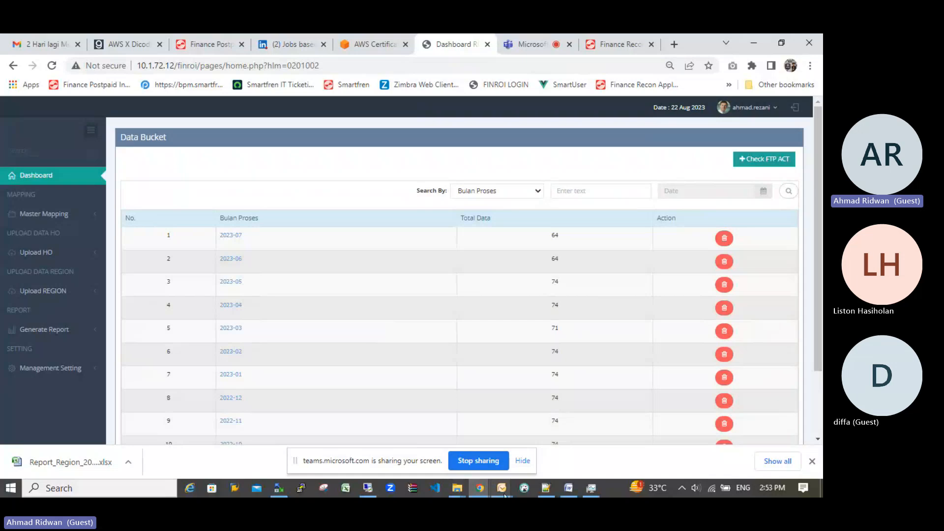
# Switch to Outlook, search the Inbox by the sender's name, and view the newest RE: [ROI Notification] JULY 2023 message with its Data BM attachment.
pyautogui.moveTo(502, 487)
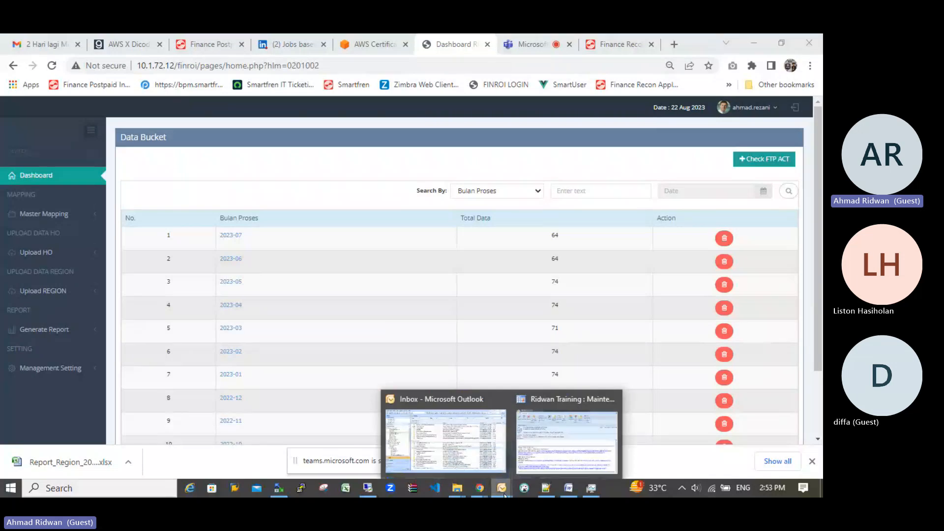
pyautogui.click(489, 444)
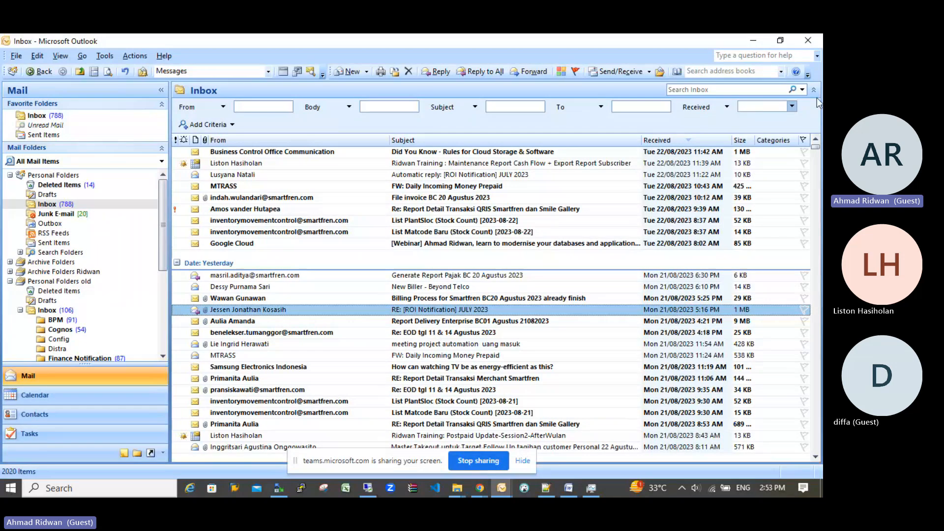
pyautogui.click(256, 106)
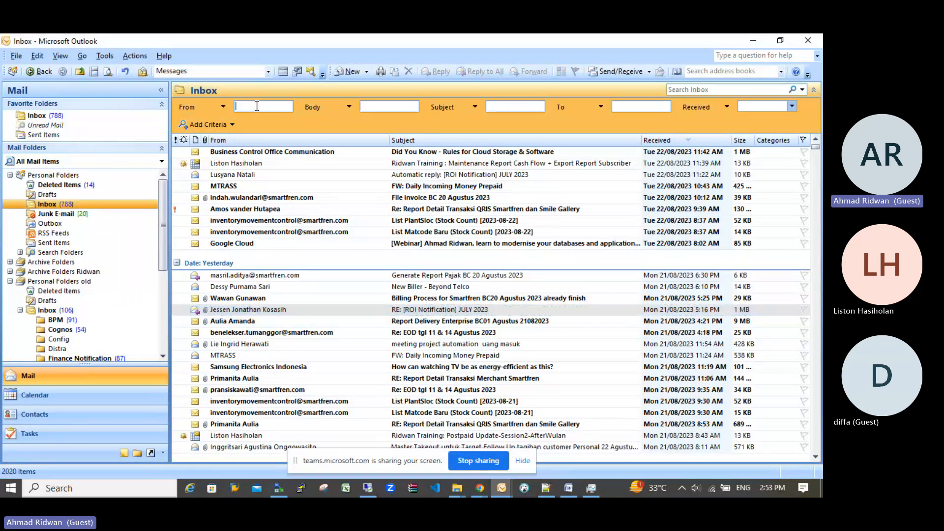
pyautogui.write('yoseph')
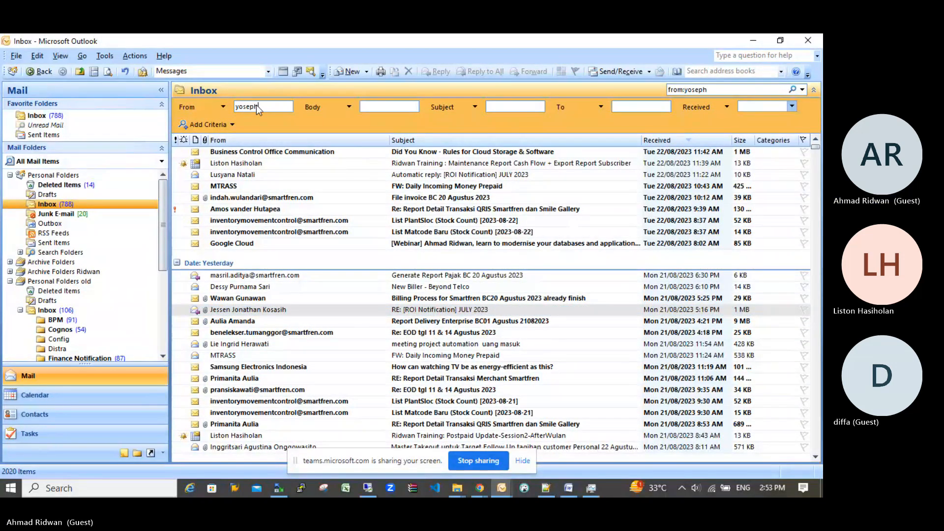
pyautogui.write('i')
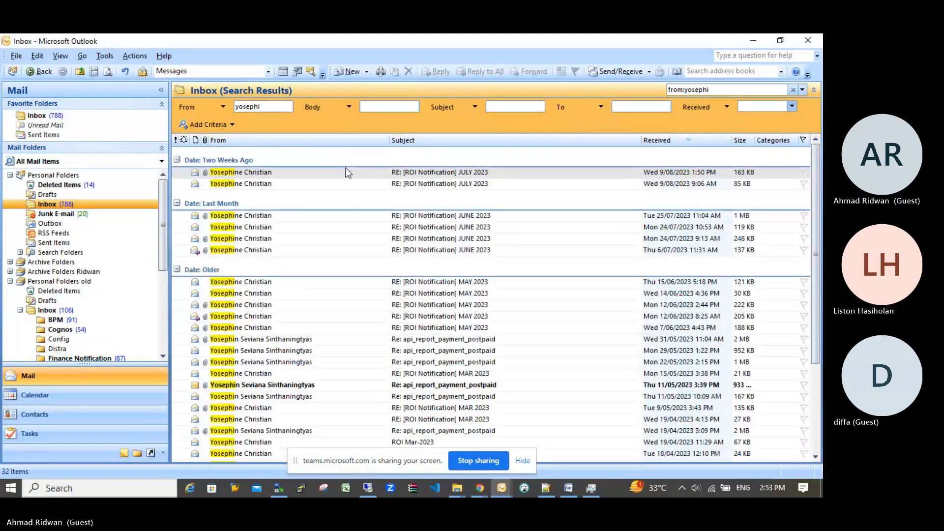
pyautogui.doubleClick(348, 172)
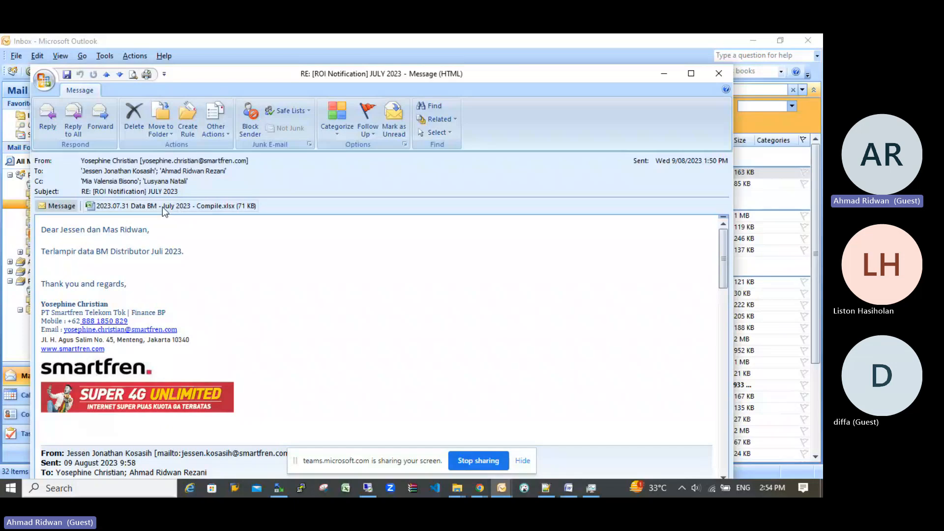
pyautogui.click(715, 72)
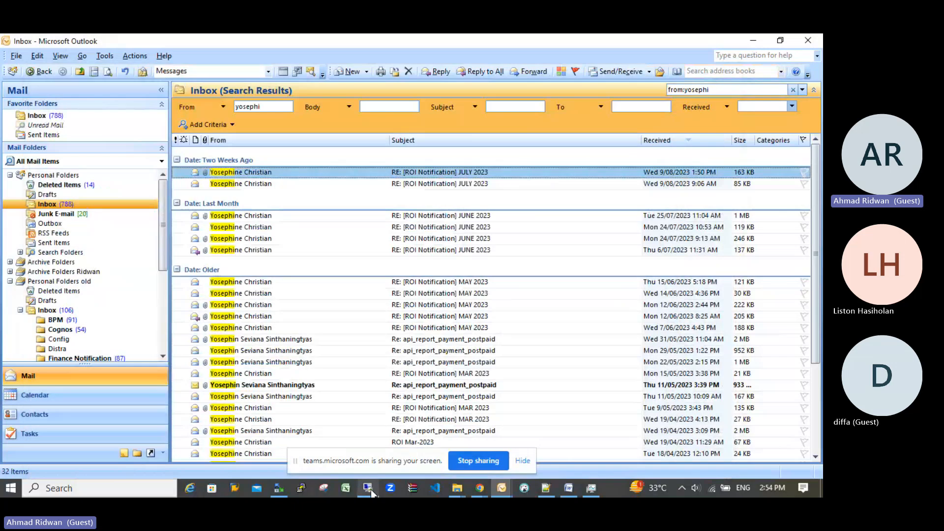
# Switch to the 10.1.72.12 remote desktop, unlock it with the account password, and dismiss the Navicat error.
pyautogui.click(369, 489)
pyautogui.write('••••••••')
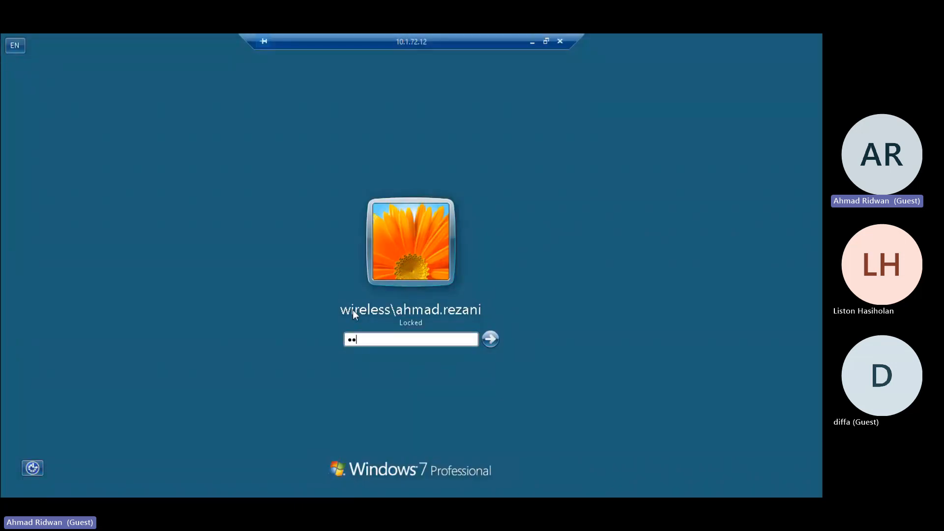
pyautogui.write('••')
pyautogui.press('Return')
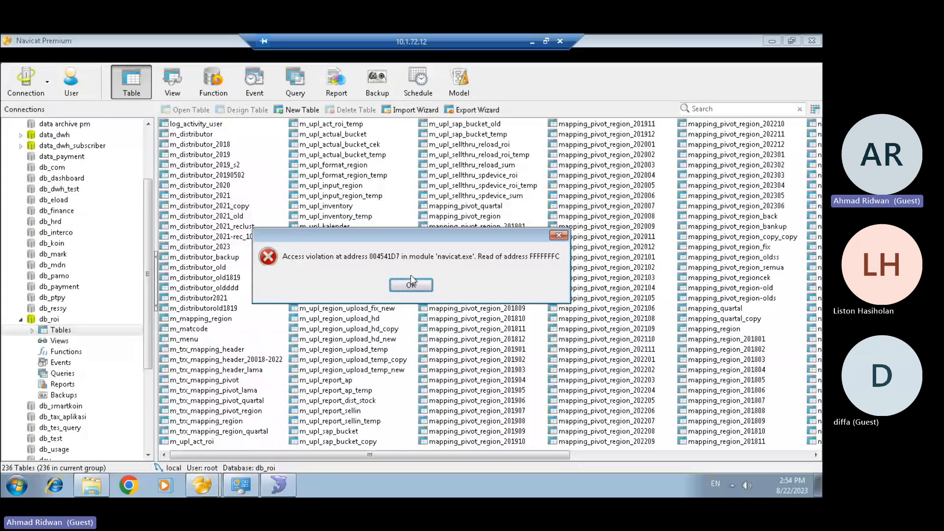
pyautogui.click(411, 285)
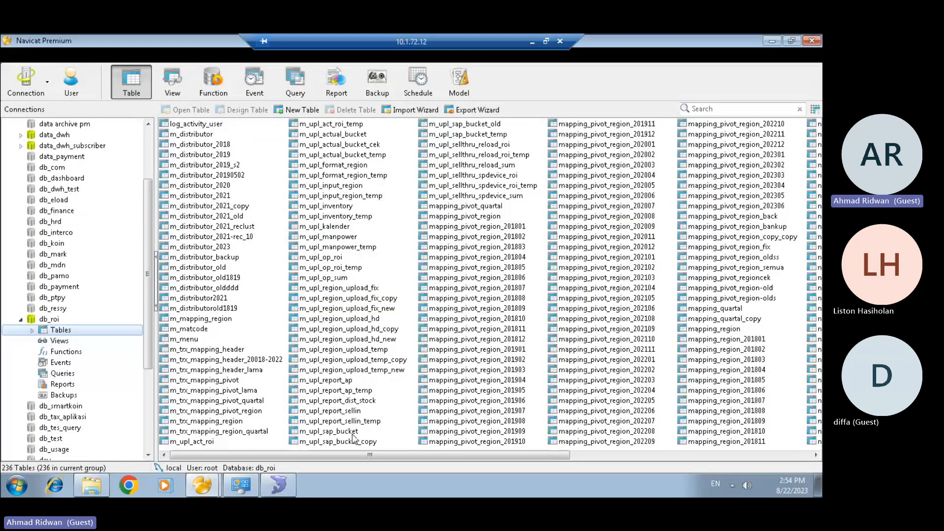
# Open the m_upl_sap_bucket table in db_roi and examine the final columns of its last page of records.
pyautogui.click(332, 434)
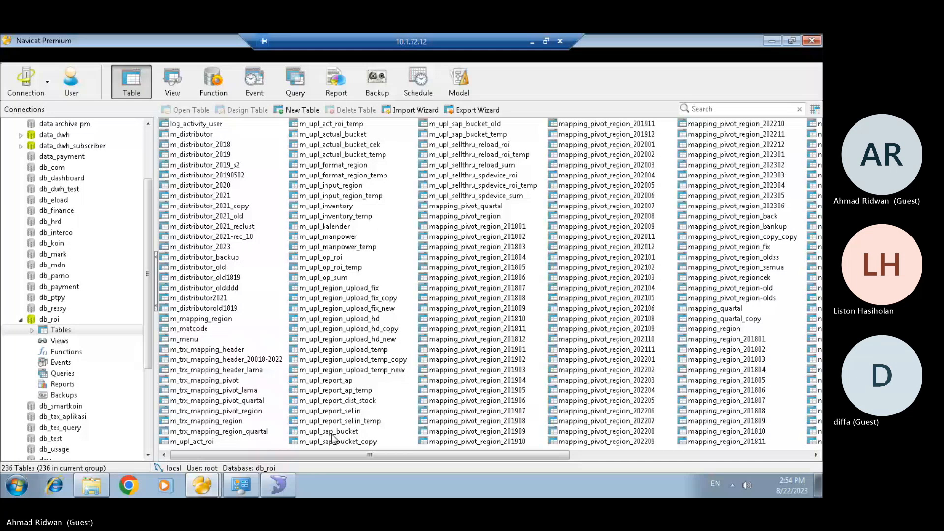
pyautogui.click(333, 433)
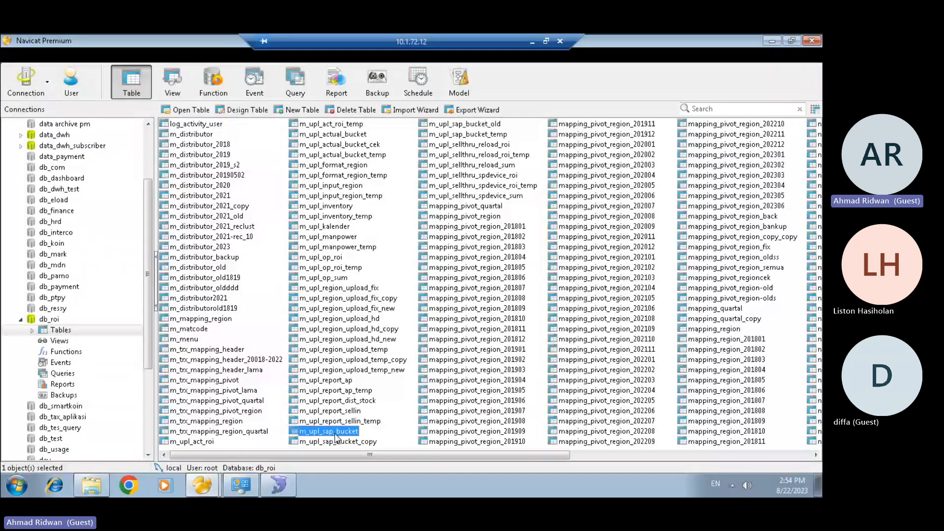
pyautogui.doubleClick(333, 432)
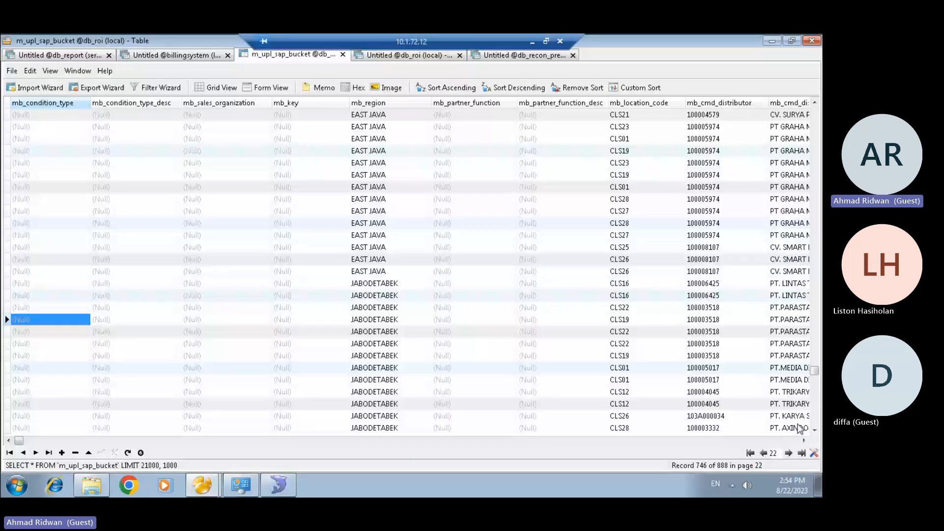
pyautogui.click(801, 453)
pyautogui.click(549, 440)
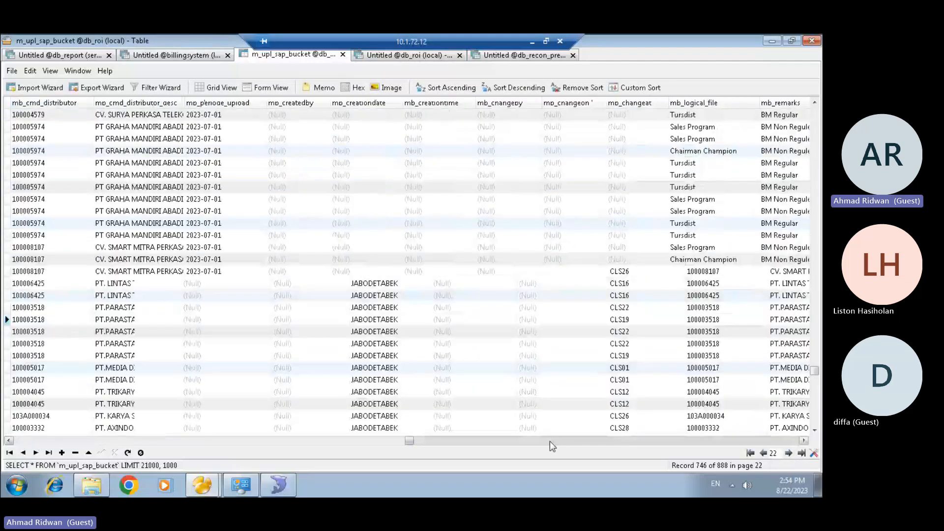
pyautogui.click(550, 440)
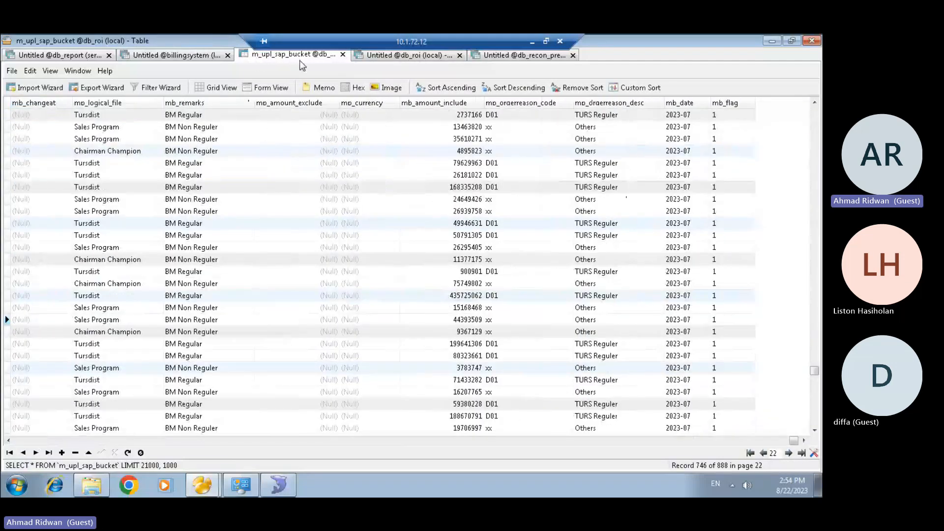
# Start an Excel 2007 import into m_upl_sap_bucket with 2023.07.31 Data BM - July 2023 - Compile.xlsx from My Documents as the source.
pyautogui.click(35, 87)
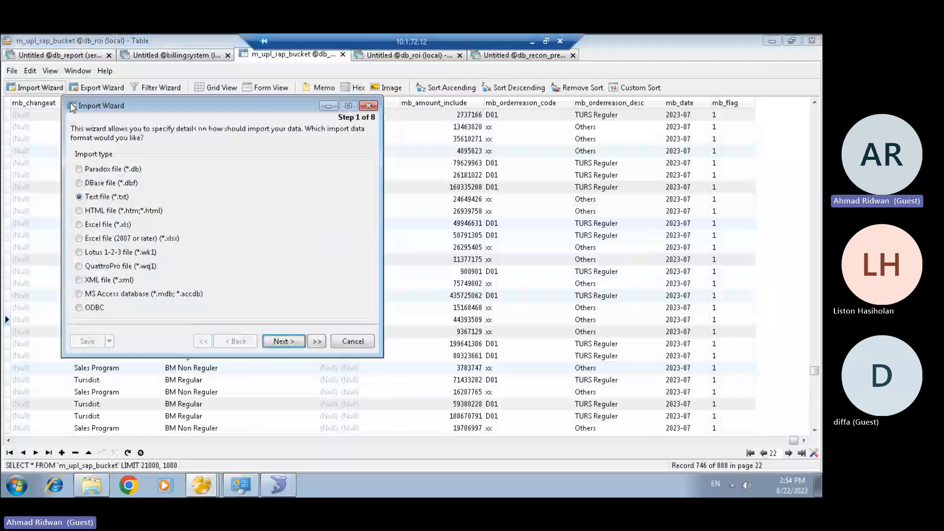
pyautogui.click(284, 341)
pyautogui.click(366, 166)
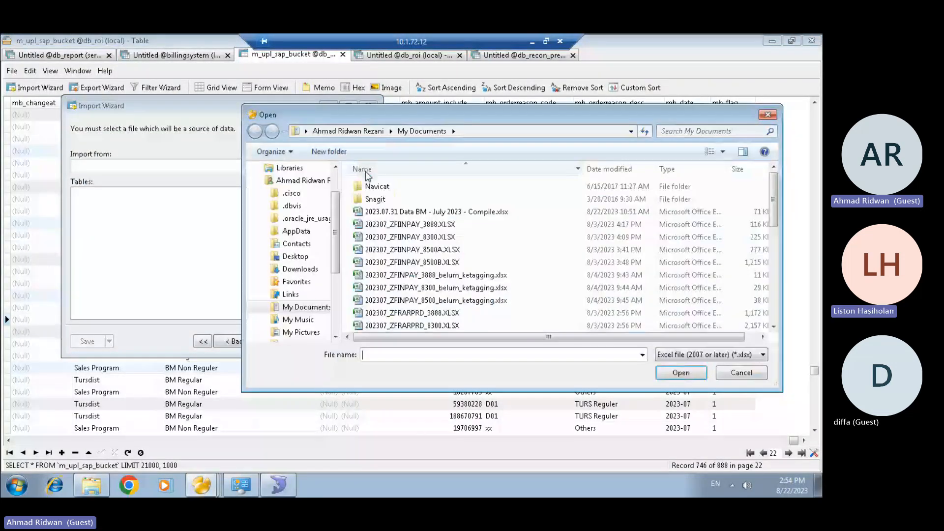
pyautogui.click(491, 215)
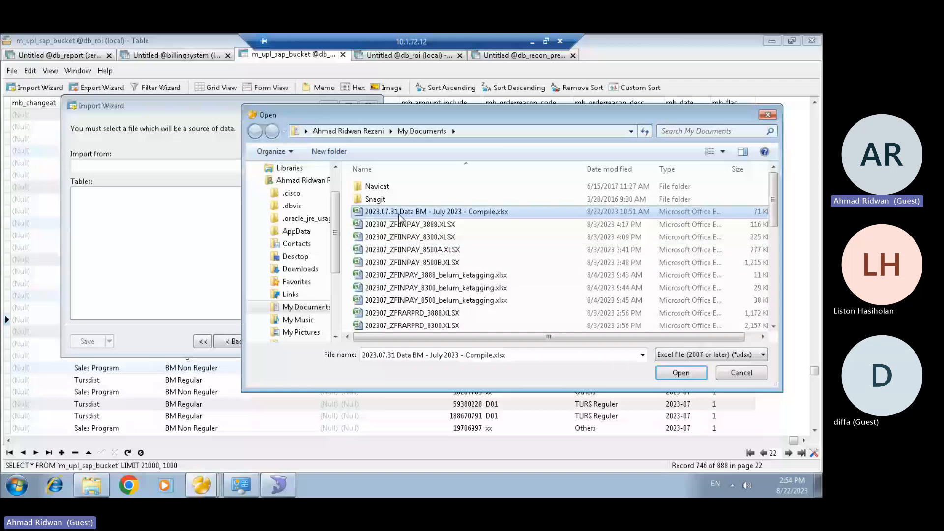
pyautogui.click(680, 372)
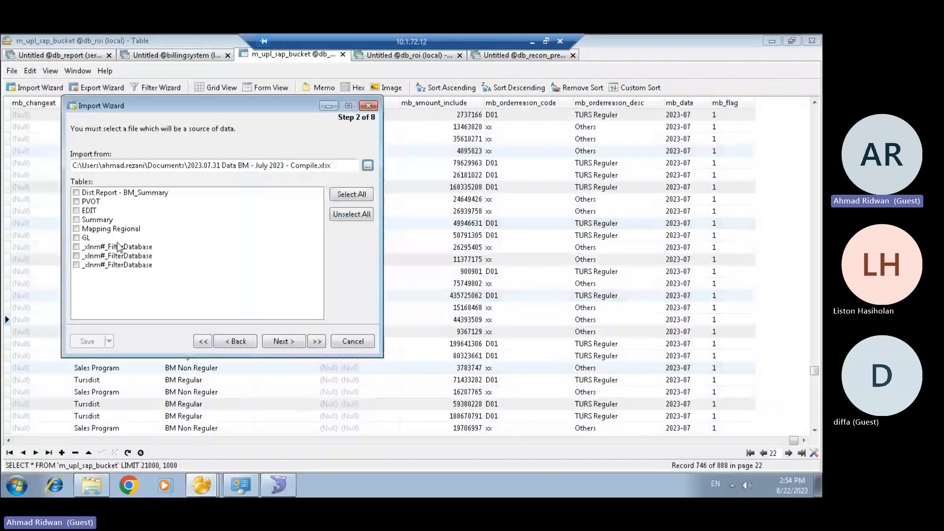
# Select the Dist Report - BM_Summary sheet for import and proceed to the field mappings with the default row and date options.
pyautogui.click(76, 192)
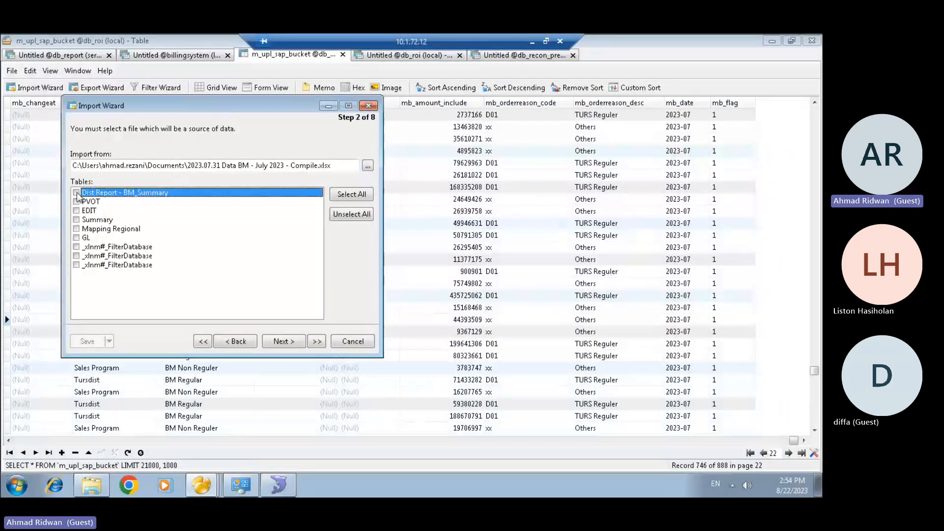
pyautogui.press('Return')
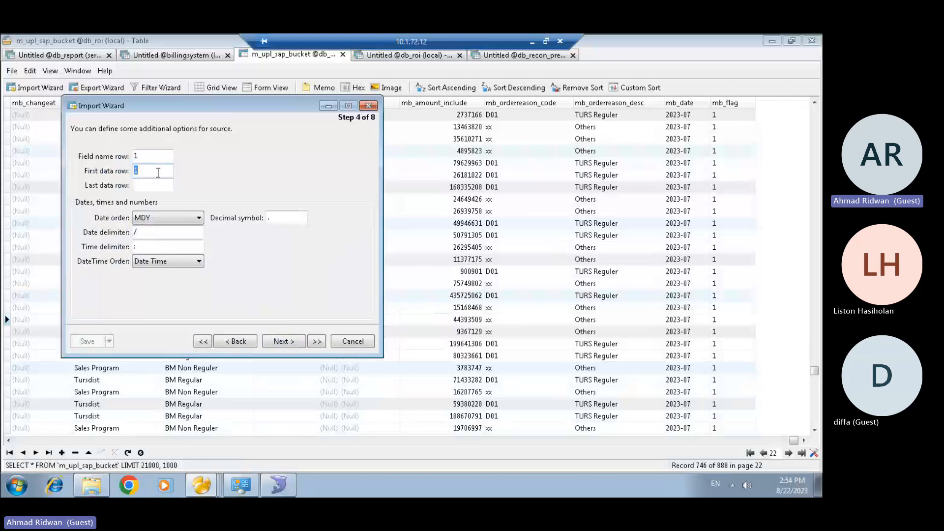
pyautogui.click(282, 341)
pyautogui.click(282, 341)
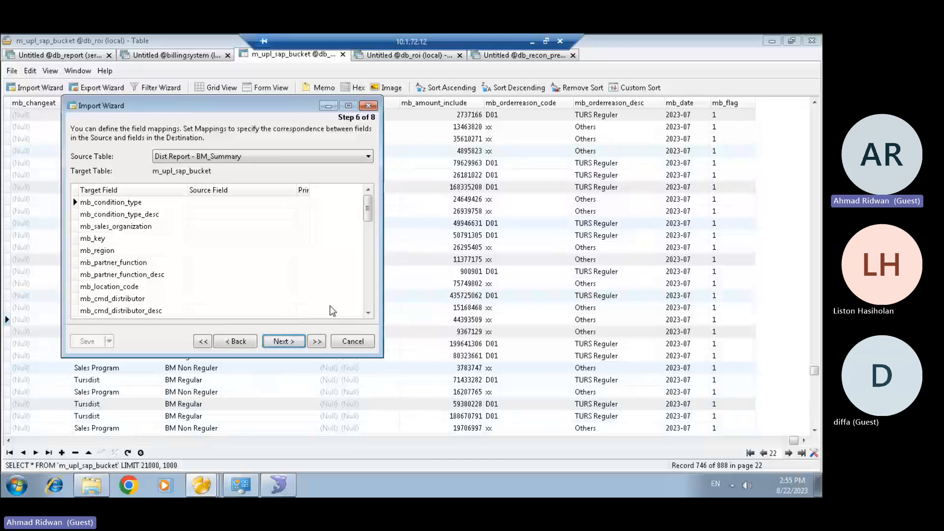
# Map the target field mb_region to the source field Regional and look through the remaining target fields.
pyautogui.click(262, 226)
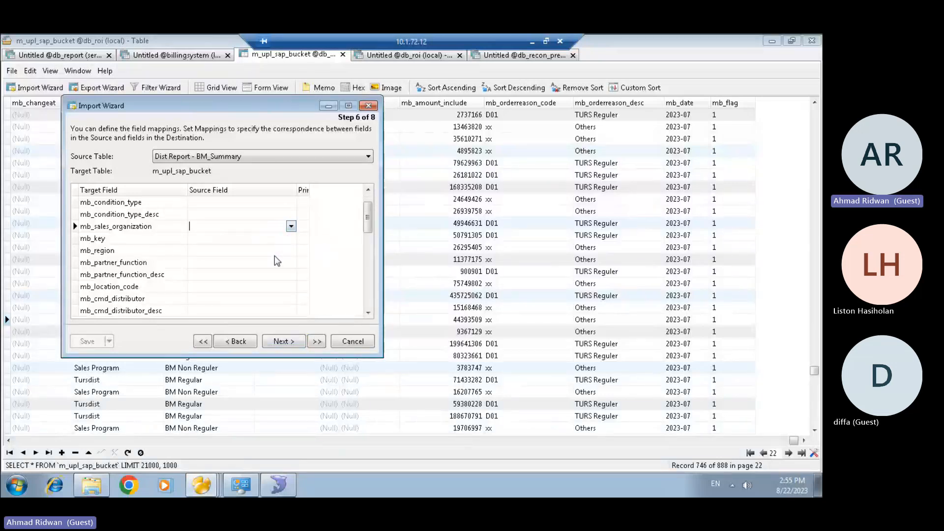
pyautogui.click(219, 239)
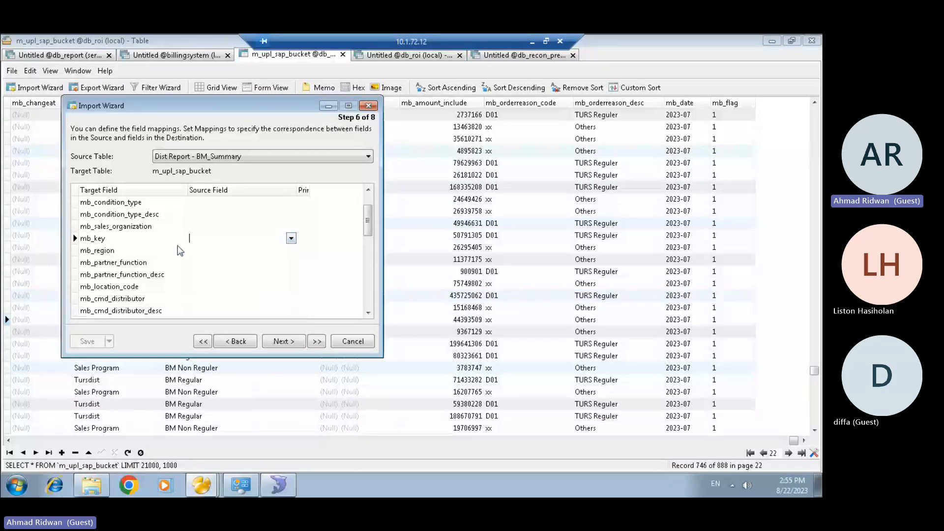
pyautogui.click(291, 238)
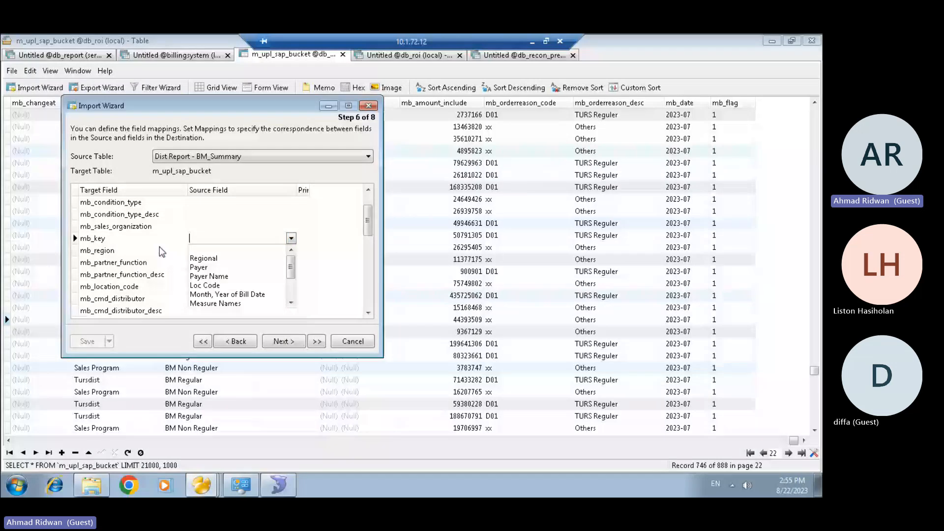
pyautogui.click(179, 247)
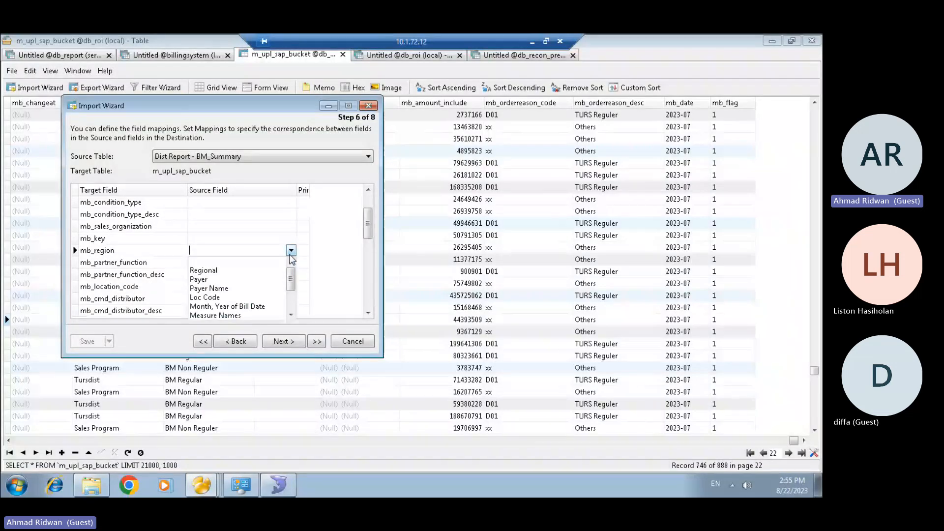
pyautogui.click(204, 270)
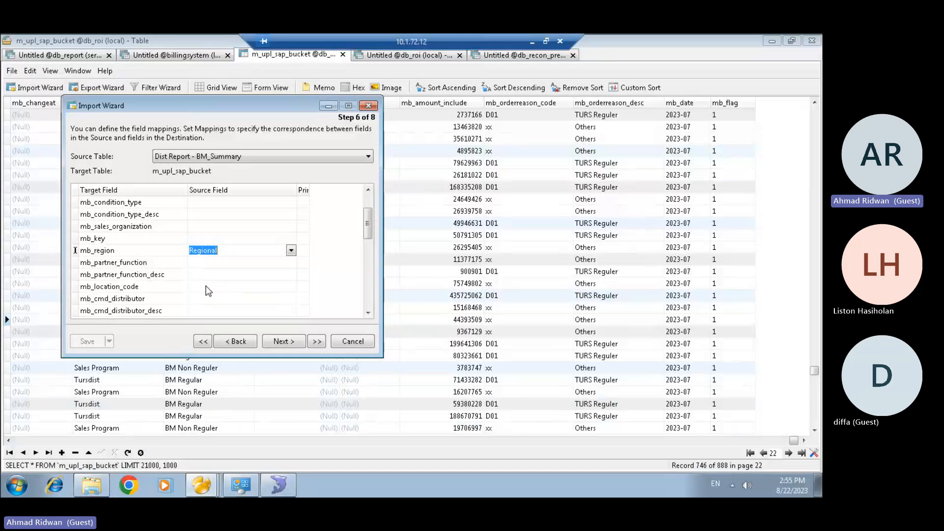
pyautogui.click(206, 286)
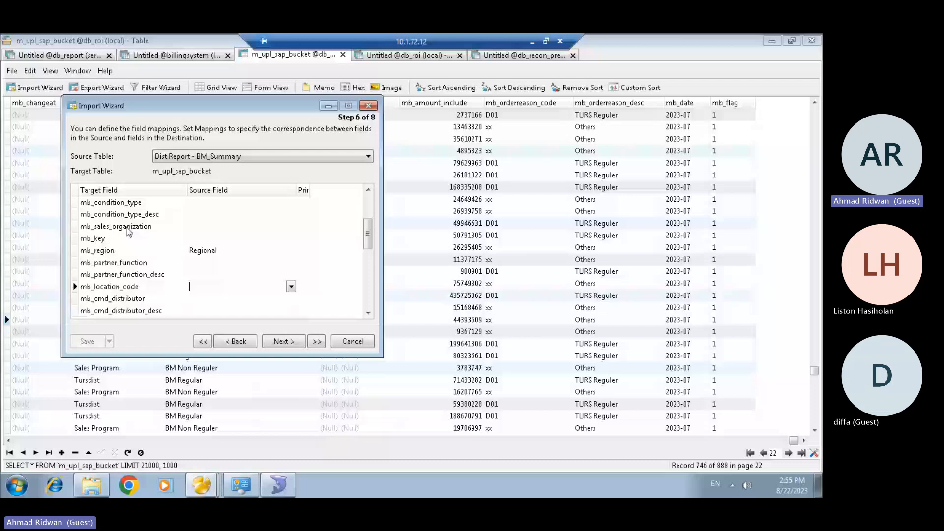
pyautogui.press('Down')
pyautogui.press('Down')
pyautogui.press('Down')
pyautogui.press('Down')
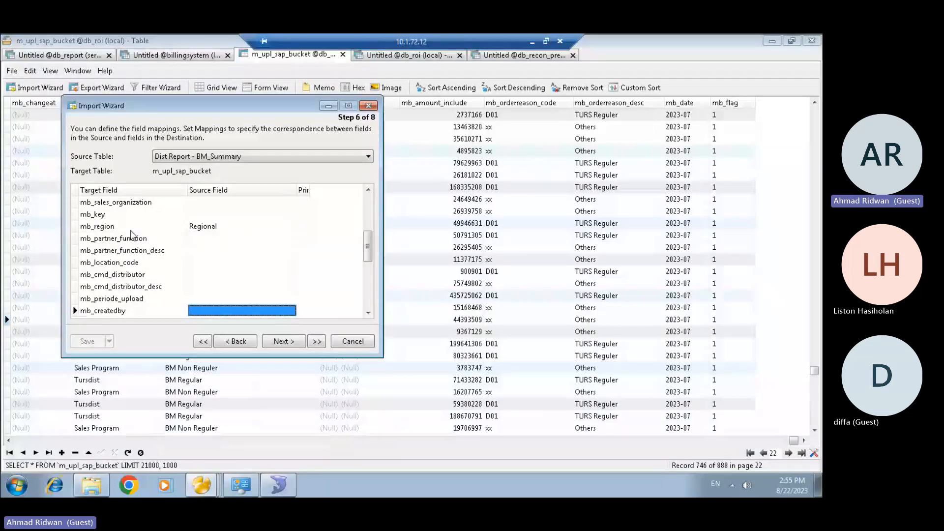
pyautogui.click(237, 229)
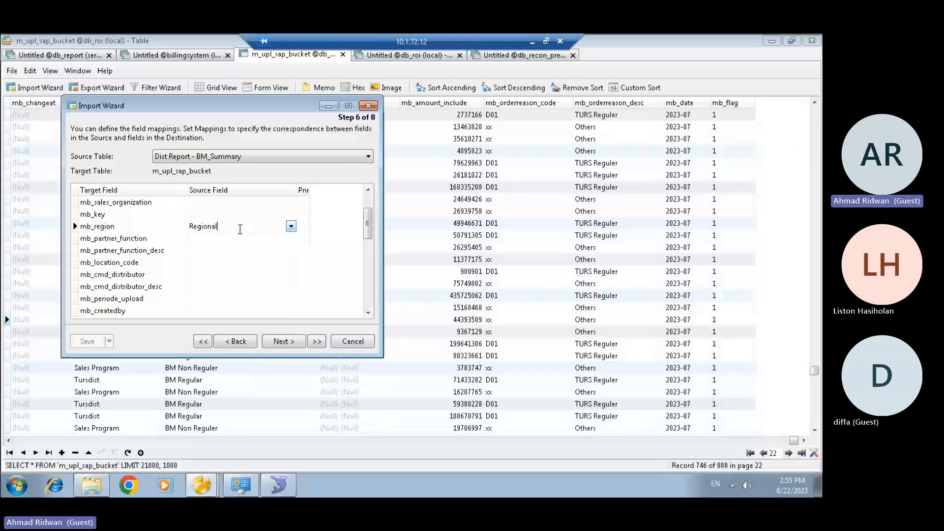
# Try to open 2023.07.31 Data BM - July 2023 - Compile.xlsx from My Documents in Excel, and close Excel.
pyautogui.click(113, 481)
pyautogui.scroll(3, 298, 149)
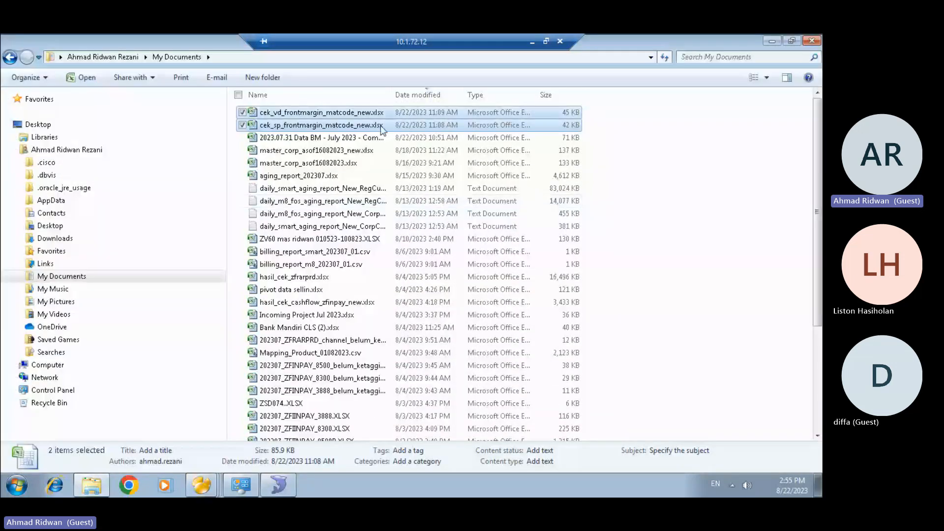
pyautogui.doubleClick(353, 140)
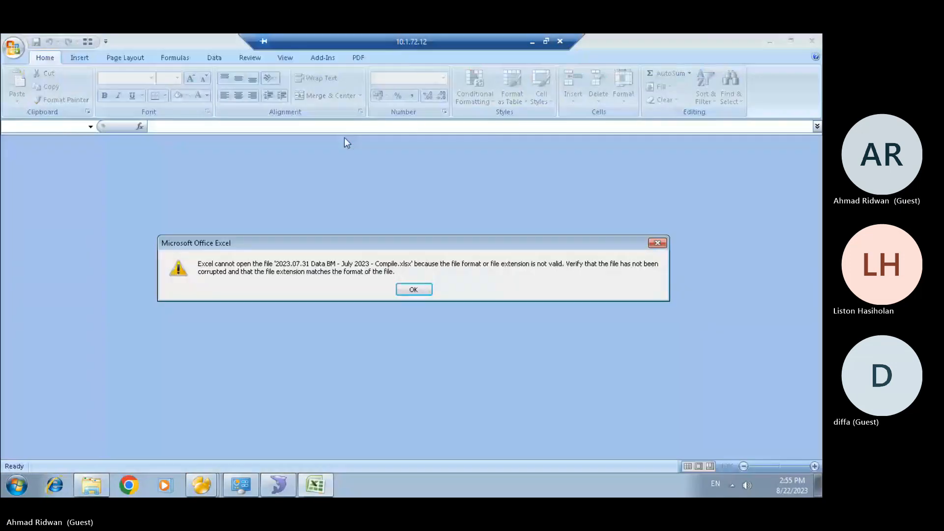
pyautogui.click(417, 288)
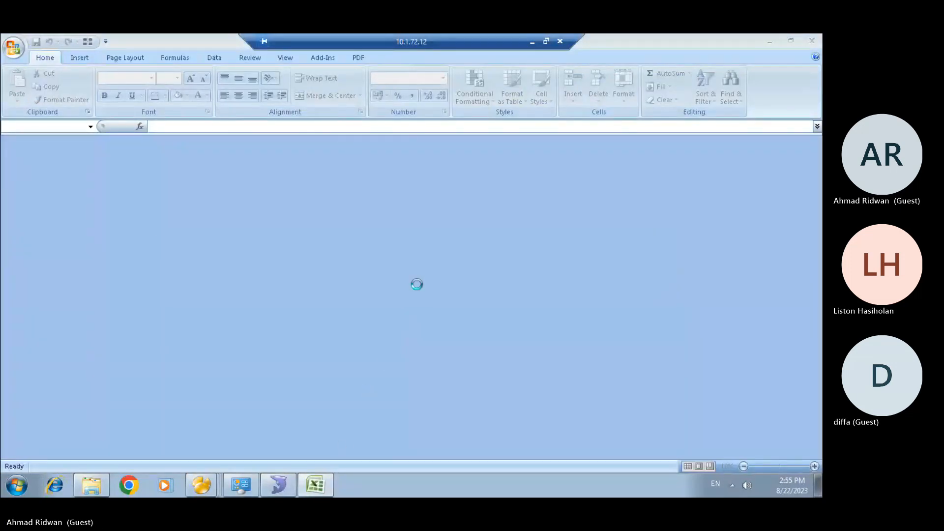
pyautogui.click(810, 40)
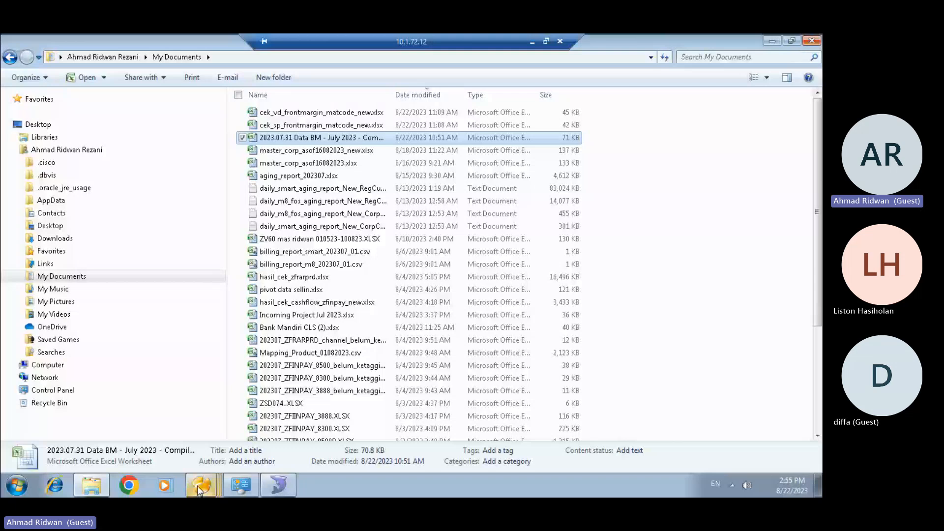
pyautogui.moveTo(197, 485)
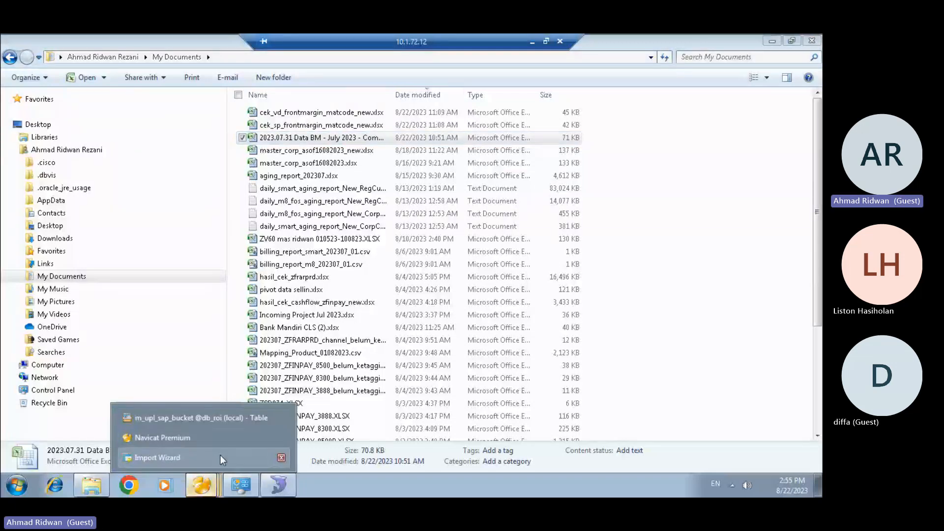
# Cancel the running Import Wizard and open 2023.07.31 Data BM - July 2023 - Compile.xlsx from My Documents in Excel.
pyautogui.click(220, 455)
pyautogui.click(388, 272)
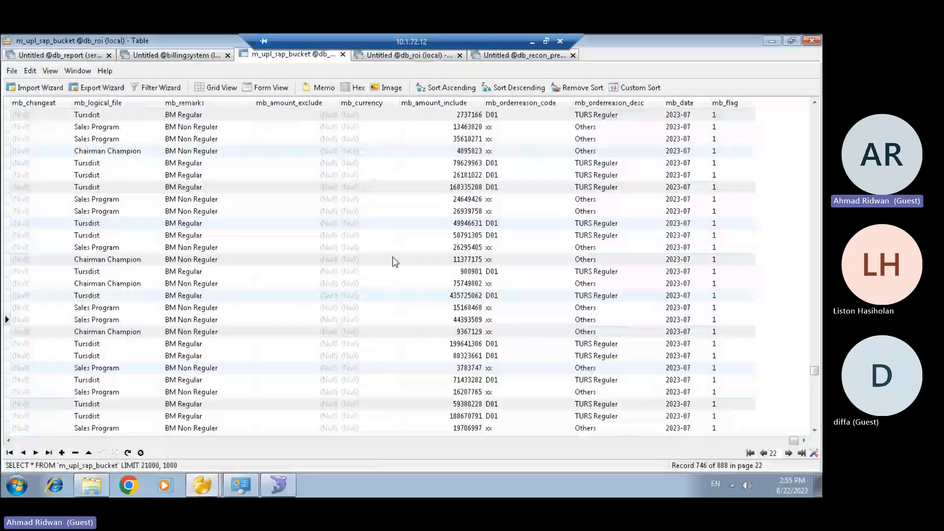
pyautogui.click(92, 486)
pyautogui.doubleClick(350, 138)
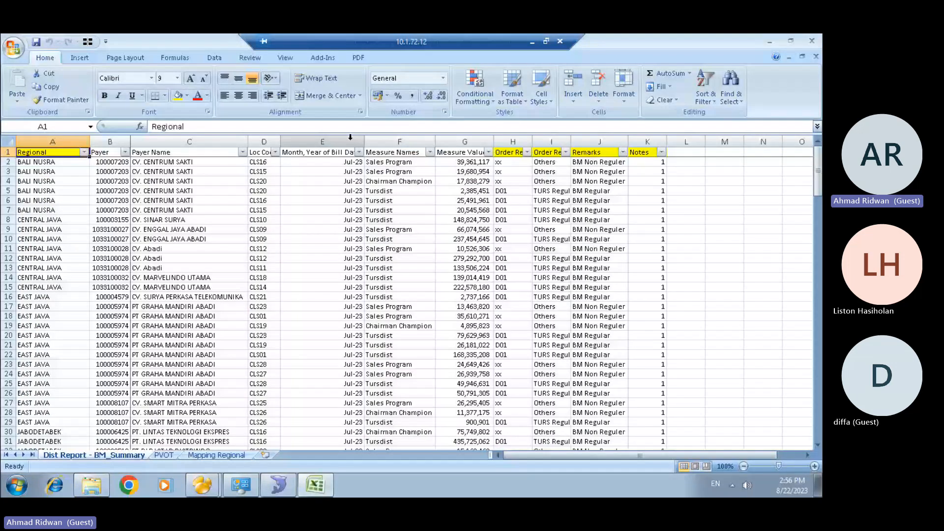
# Examine the columns from Regional to Notes on the Dist Report - BM_Summary sheet, and close the workbook.
pyautogui.click(42, 179)
pyautogui.click(111, 179)
pyautogui.click(164, 182)
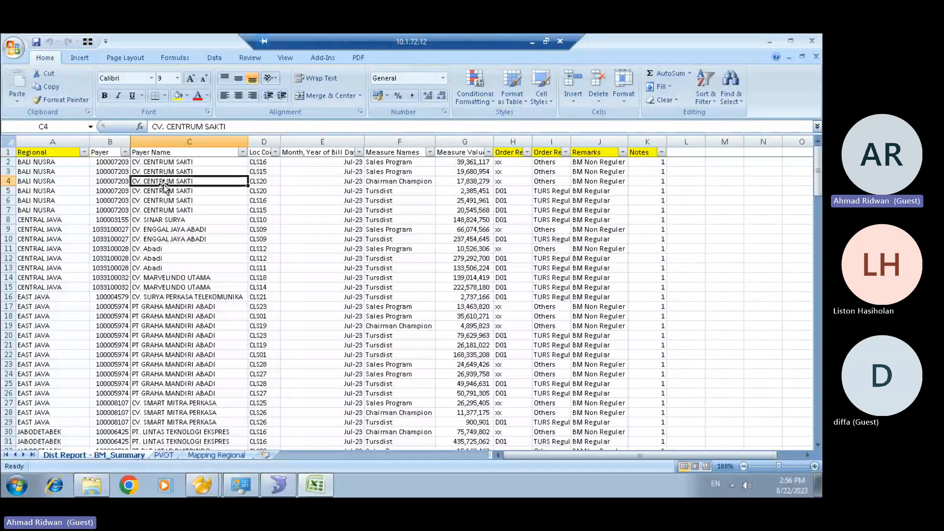
pyautogui.click(179, 192)
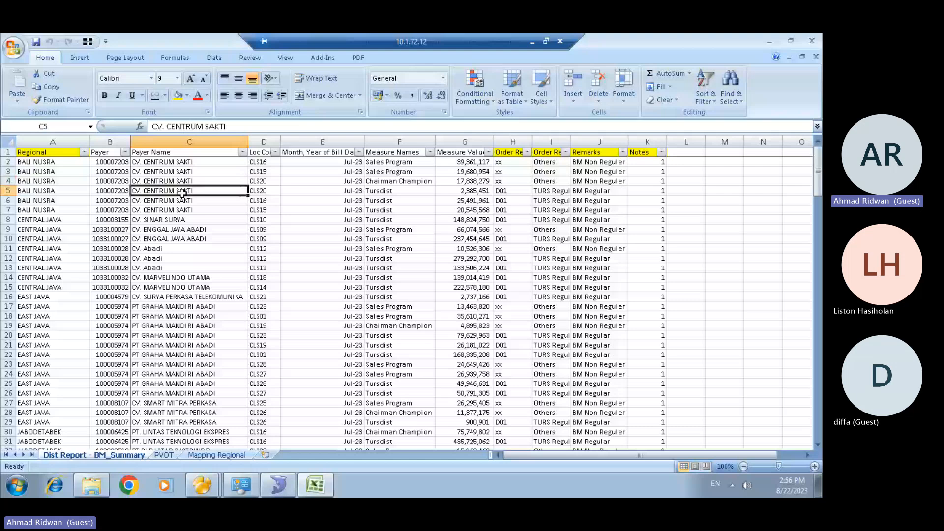
pyautogui.click(255, 201)
pyautogui.click(319, 203)
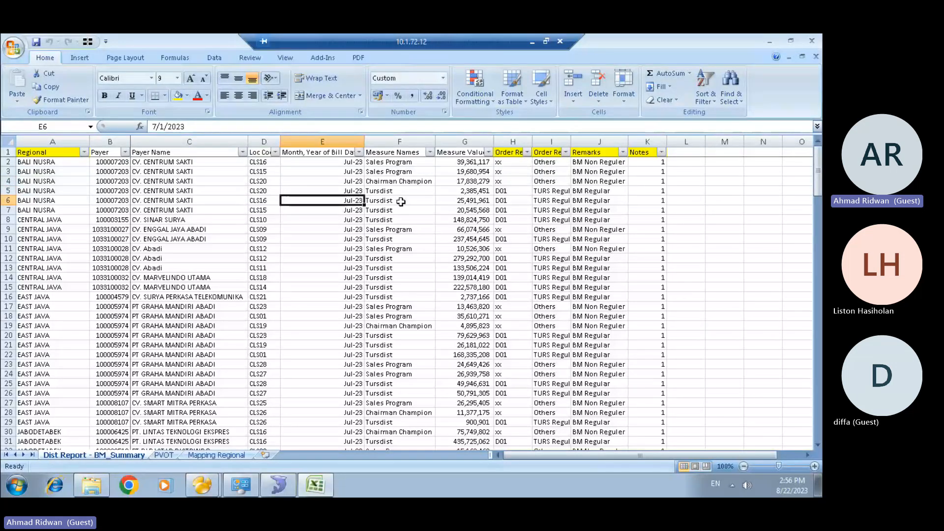
pyautogui.click(400, 201)
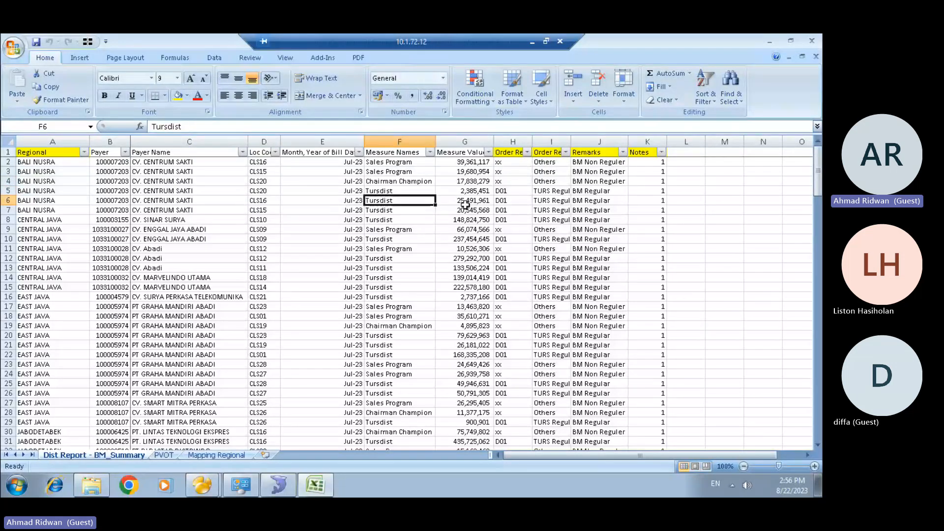
pyautogui.click(513, 201)
pyautogui.click(685, 210)
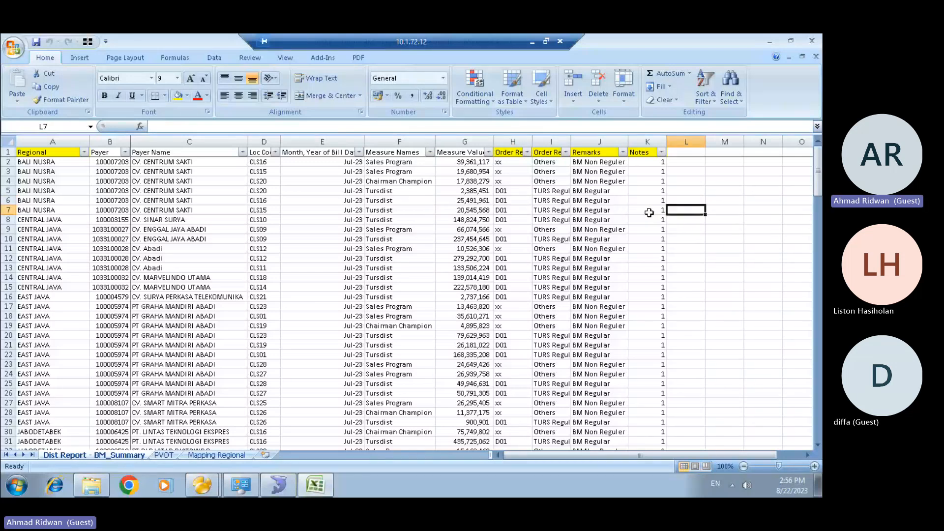
pyautogui.click(649, 213)
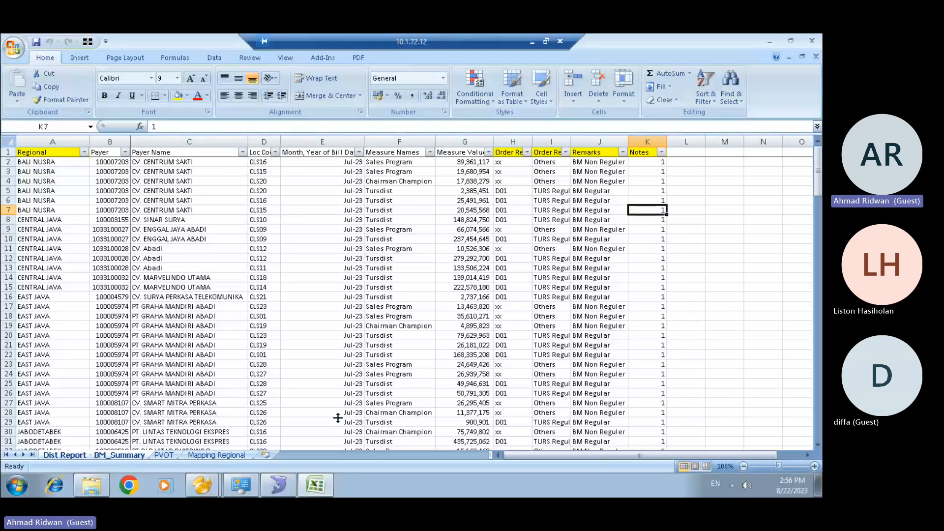
pyautogui.click(809, 45)
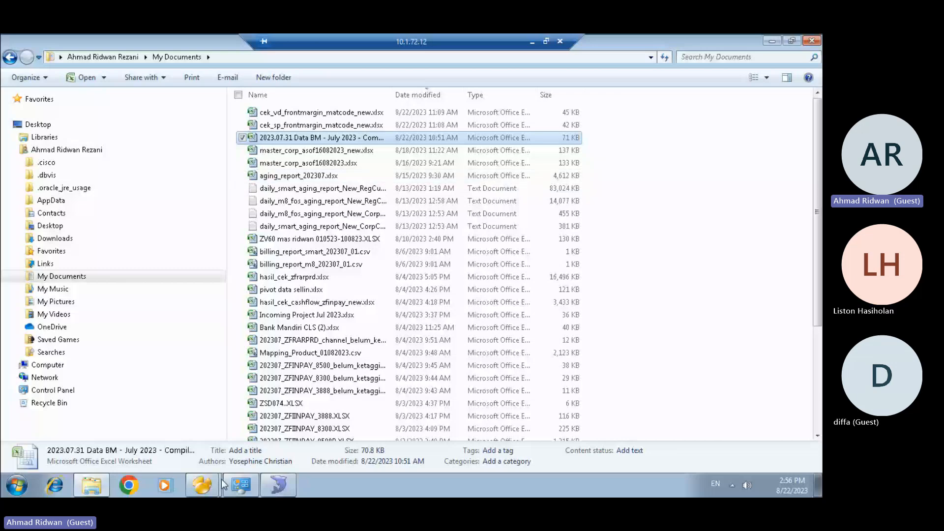
# Switch to Navicat and start an Excel 2007 import into m_upl_sap_bucket from 2023.07.31 Data BM - July 2023 - Compile.xlsx.
pyautogui.moveTo(223, 485)
pyautogui.click(223, 443)
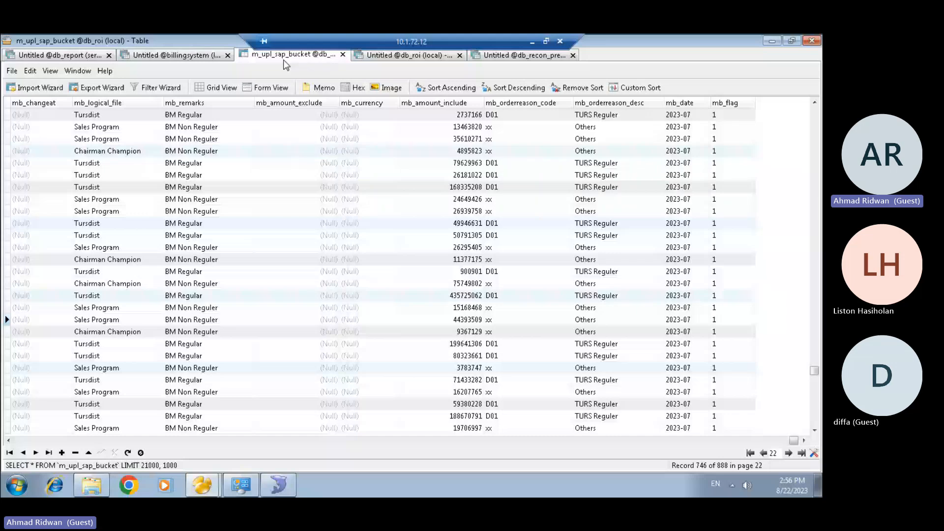
pyautogui.click(34, 87)
pyautogui.click(313, 371)
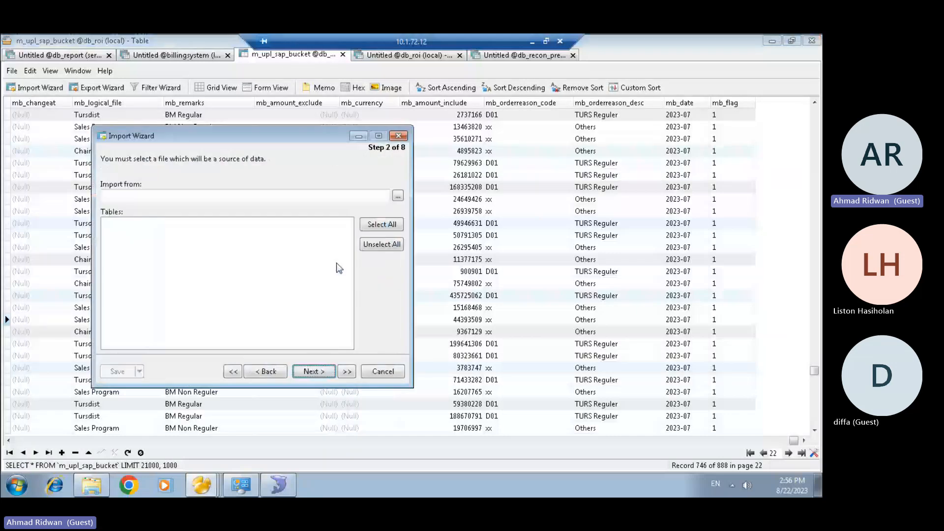
pyautogui.click(396, 194)
pyautogui.click(400, 216)
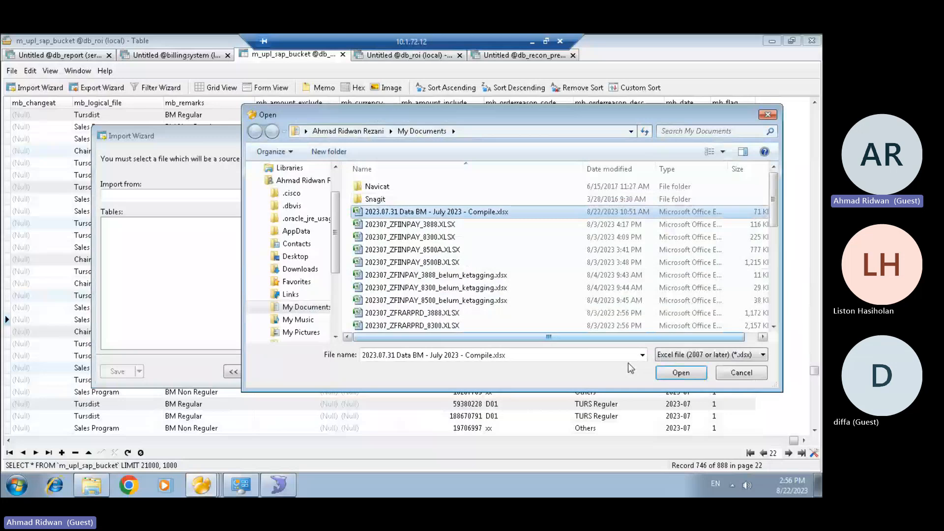
pyautogui.click(681, 372)
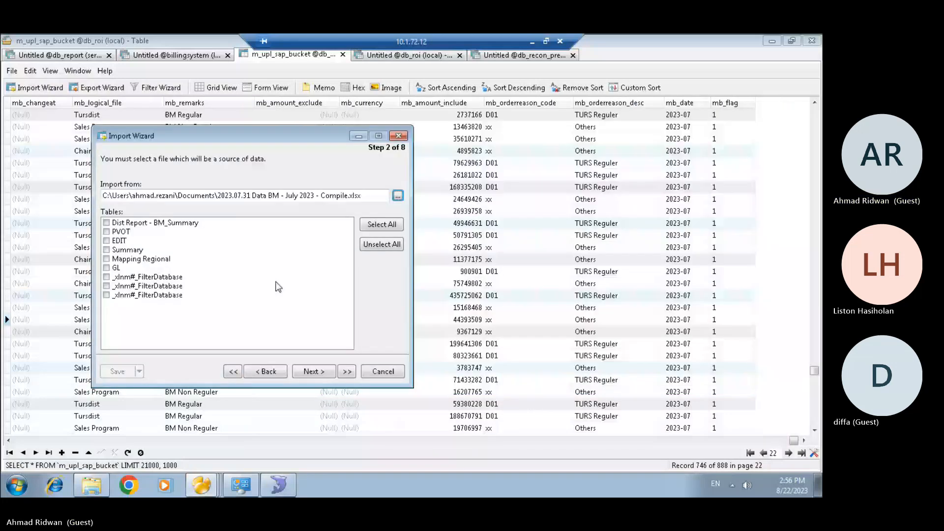
# Choose the Dist Report - BM_Summary sheet as the import table and continue to the field mappings with the default source options.
pyautogui.click(116, 224)
pyautogui.click(310, 370)
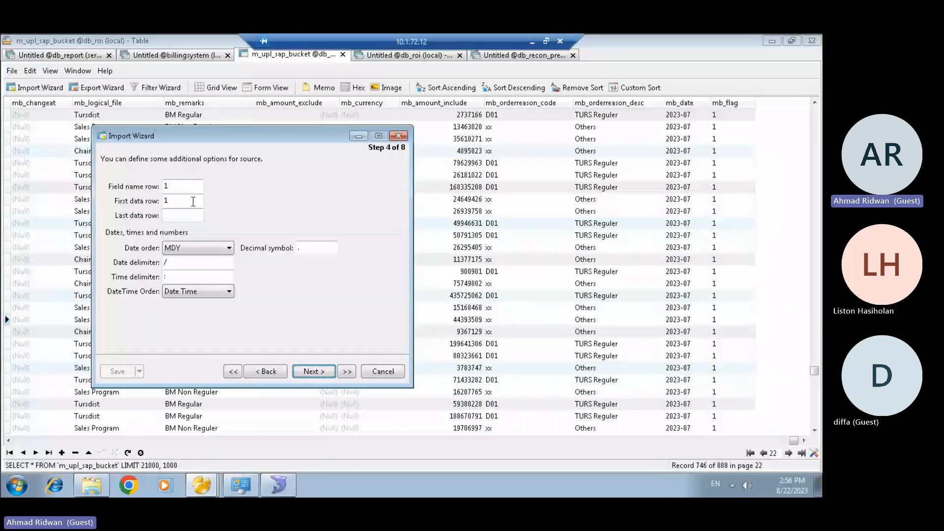
pyautogui.click(307, 371)
pyautogui.click(307, 371)
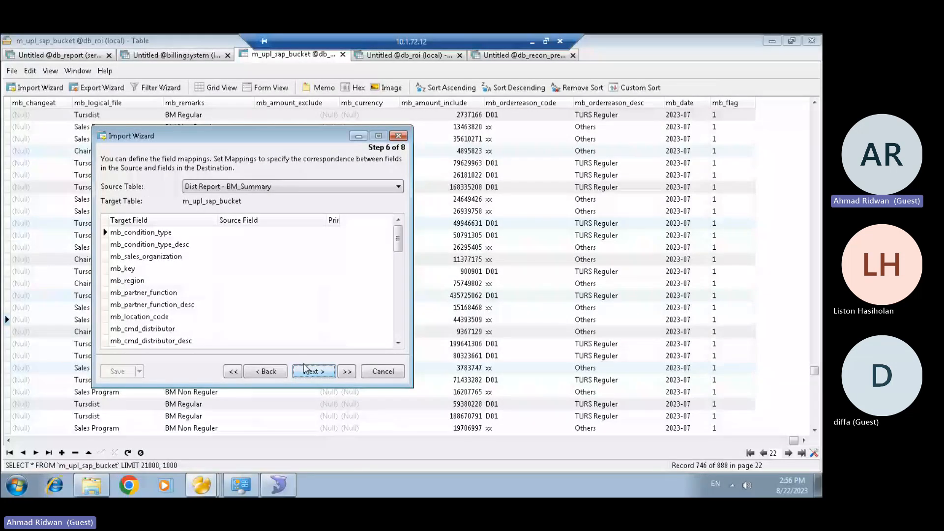
# Map the target field mb_region to Regional and mb_cmd_distributor to Payer.
pyautogui.click(246, 280)
pyautogui.click(248, 298)
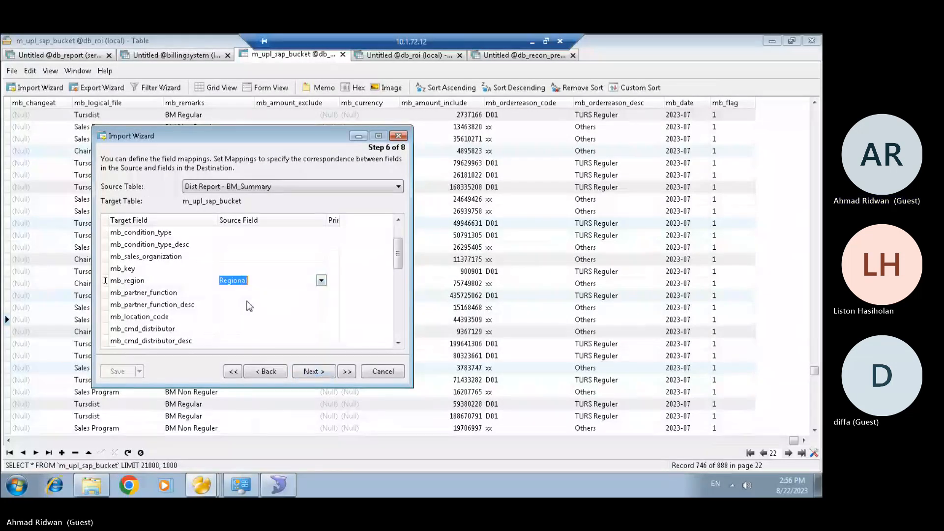
pyautogui.click(275, 328)
pyautogui.click(320, 328)
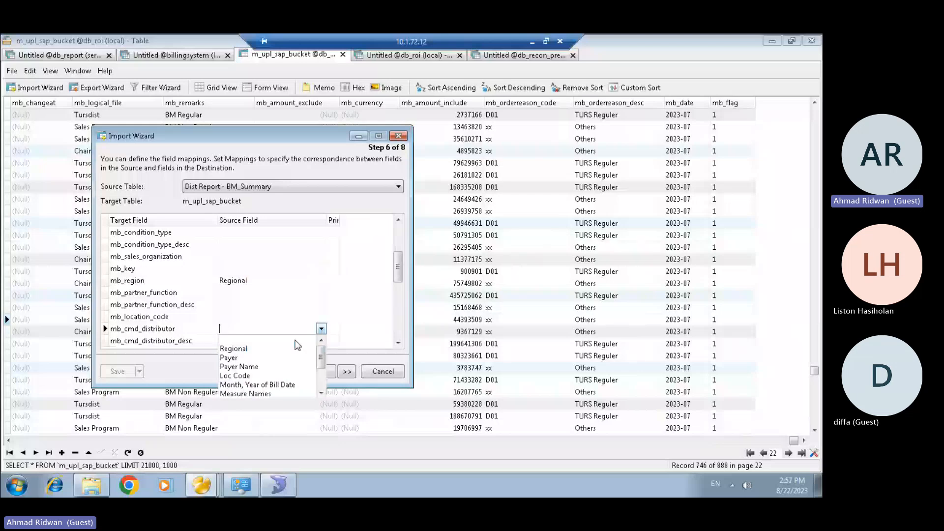
pyautogui.click(229, 358)
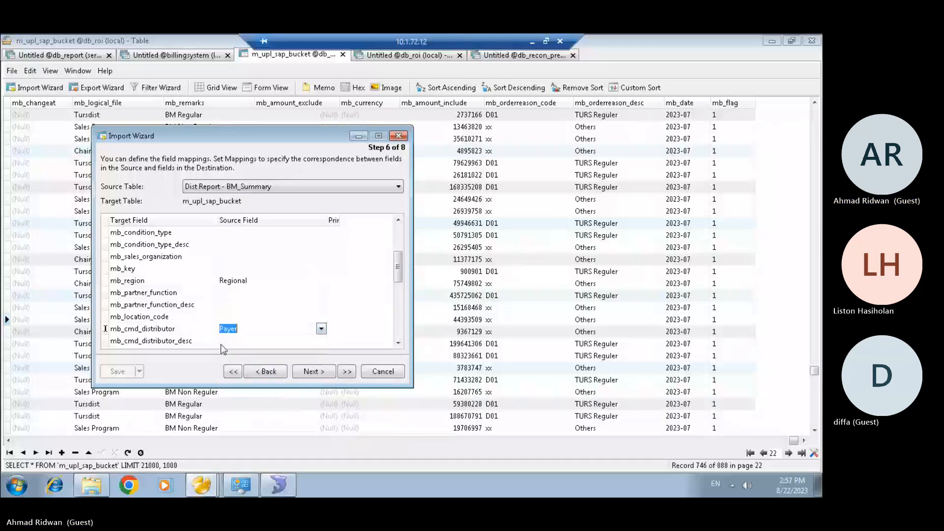
# Map the target field mb_cmd_distributor_desc to Payer Name and mb_location_code to Loc Code.
pyautogui.click(231, 341)
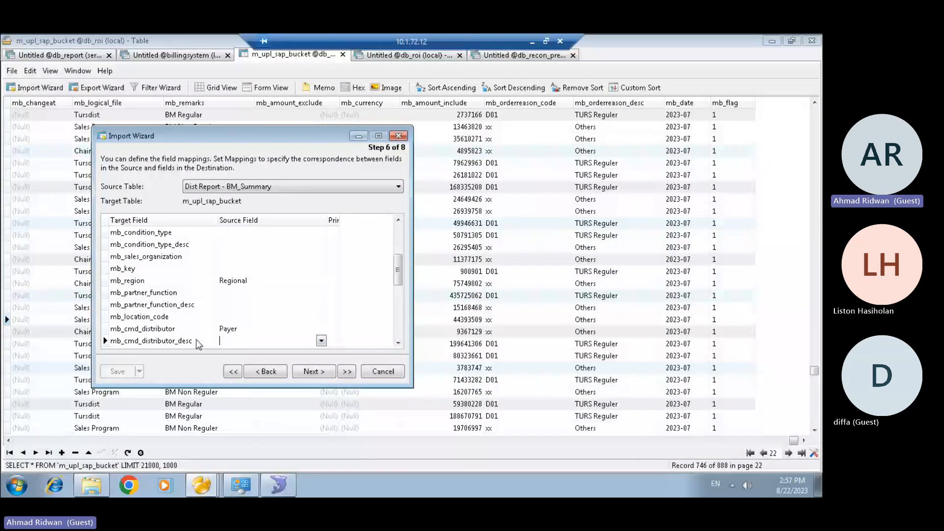
pyautogui.click(321, 340)
pyautogui.click(256, 377)
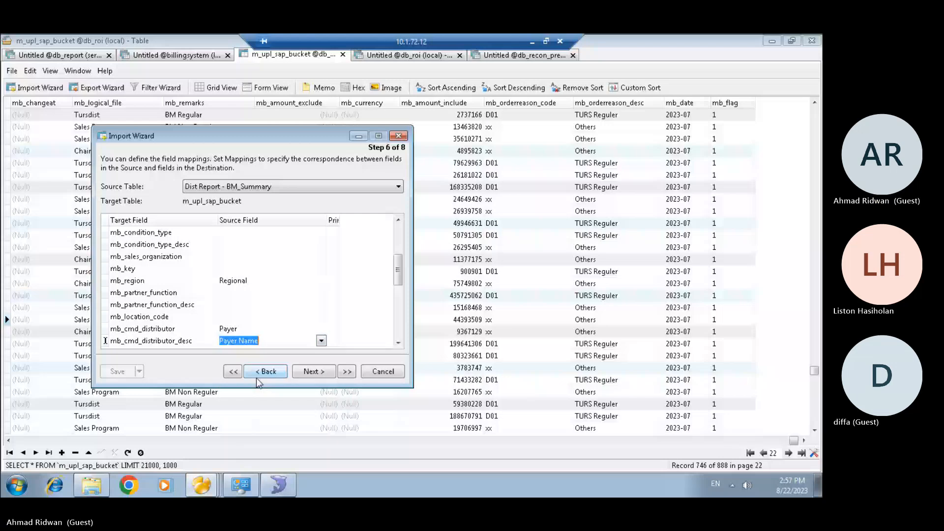
pyautogui.click(252, 318)
pyautogui.click(321, 317)
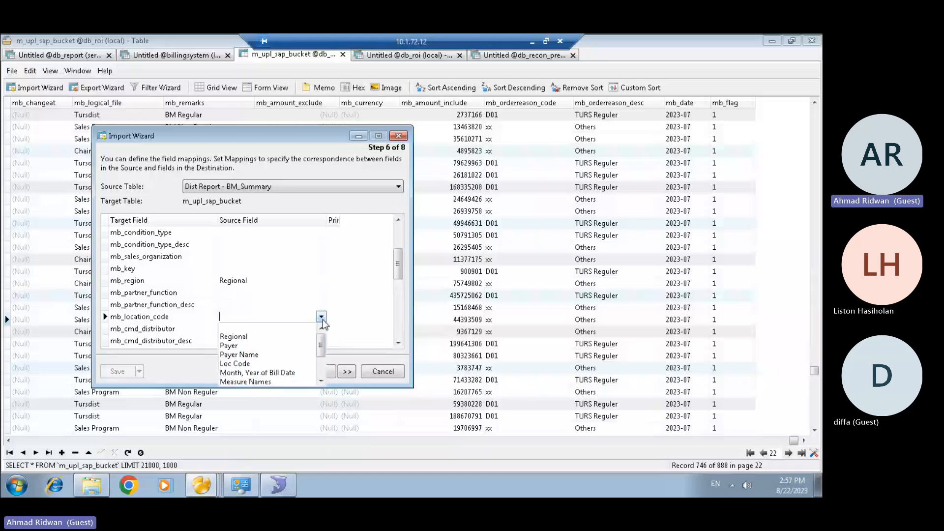
pyautogui.click(251, 364)
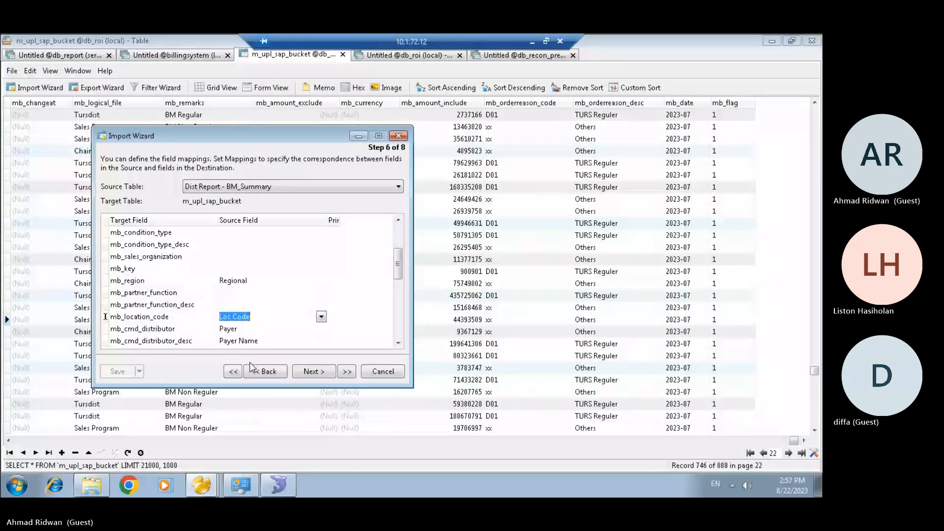
# Map the target field mb_periode_upload to the source field Month, Year of Bill Date.
pyautogui.scroll(-6, 275, 318)
pyautogui.click(320, 307)
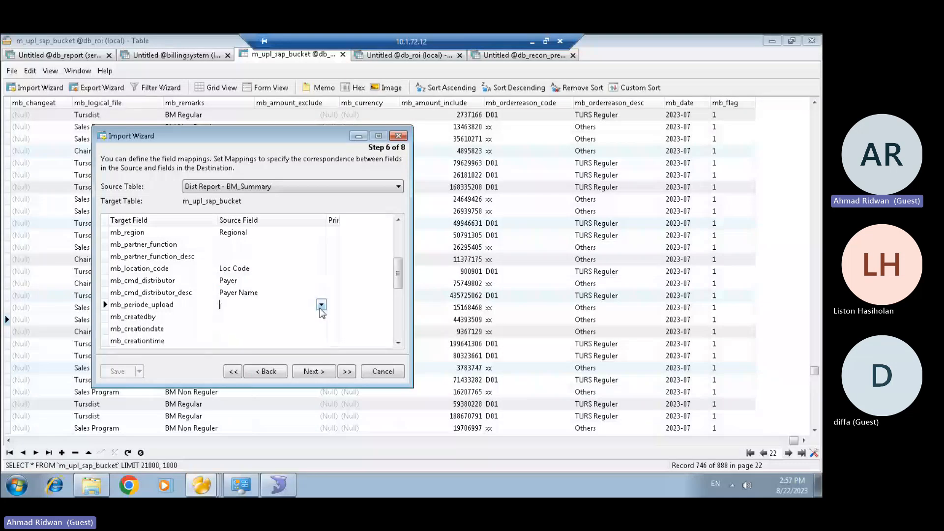
pyautogui.click(321, 305)
pyautogui.click(275, 362)
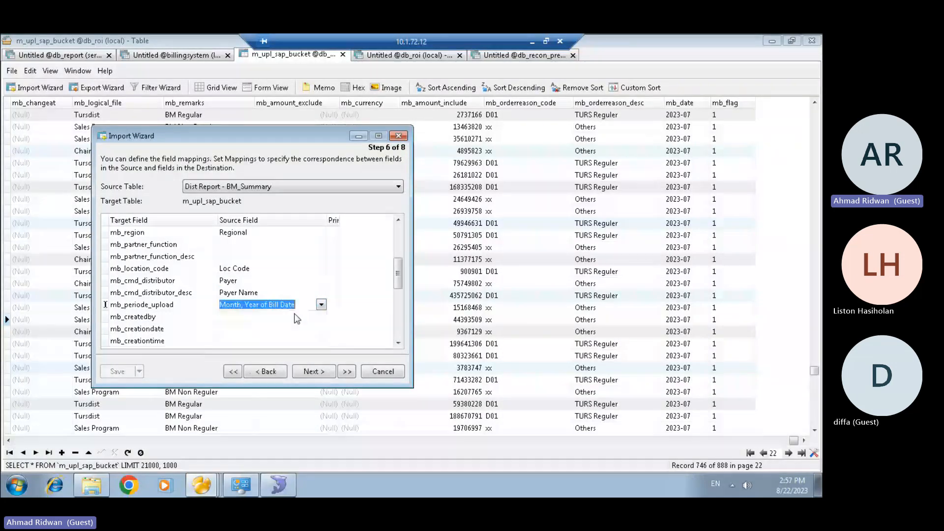
# Map the target field mb_logical_file to the source field Measure Names.
pyautogui.scroll(-5, 291, 324)
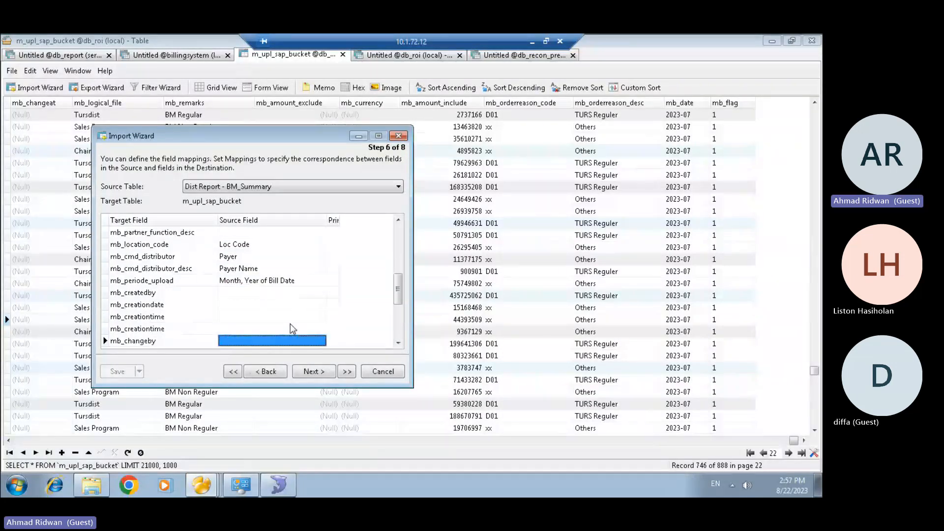
pyautogui.scroll(-3, 289, 323)
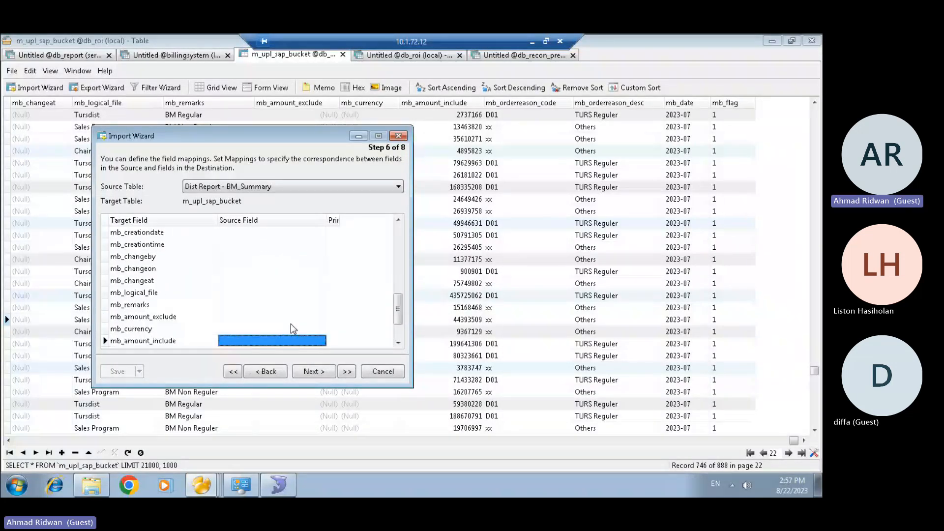
pyautogui.click(256, 296)
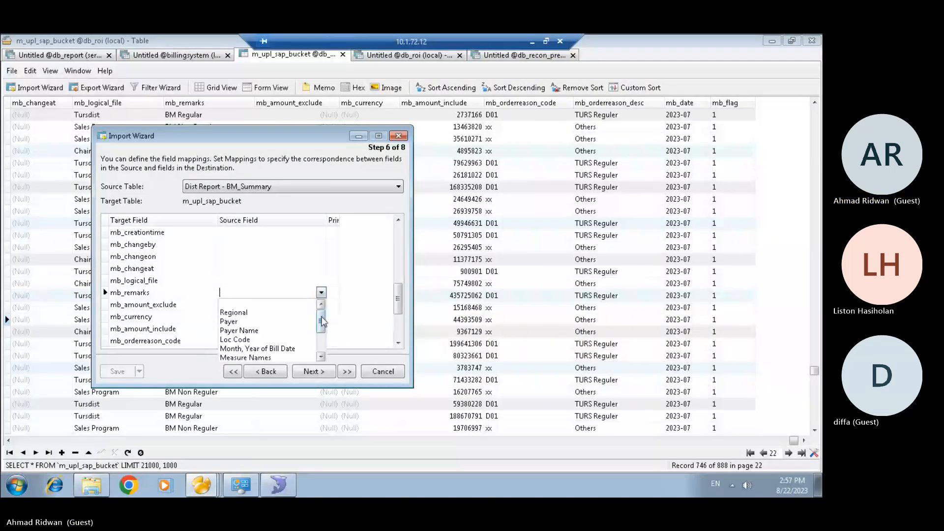
pyautogui.click(320, 280)
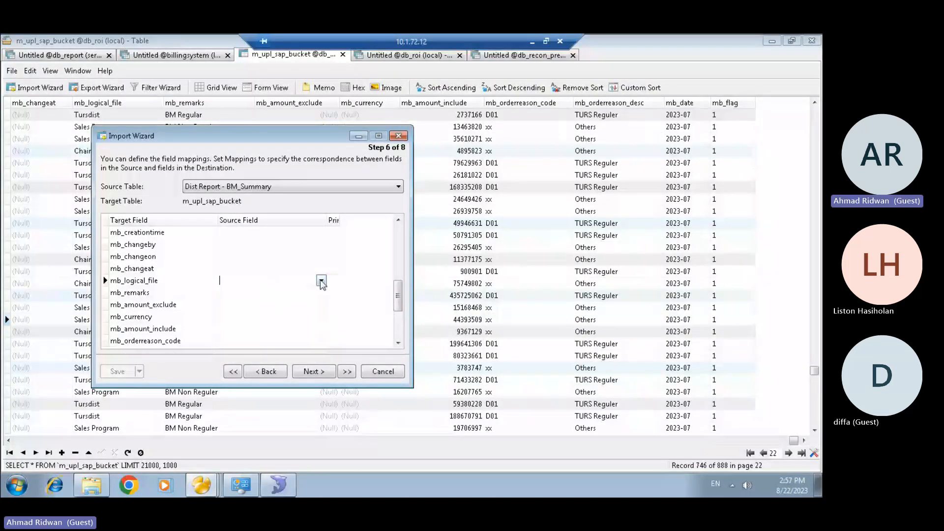
pyautogui.click(321, 280)
pyautogui.click(256, 345)
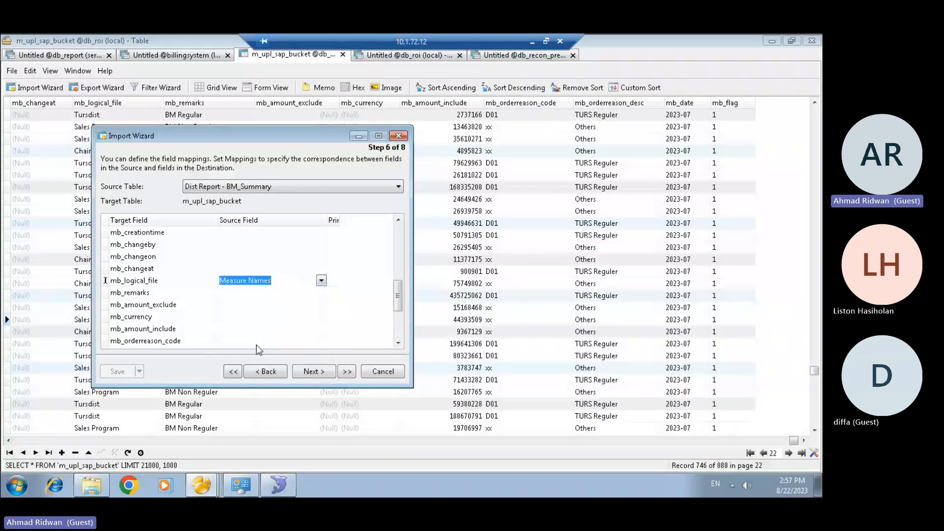
# Map the target field mb_remarks to the source field Remarks.
pyautogui.click(297, 295)
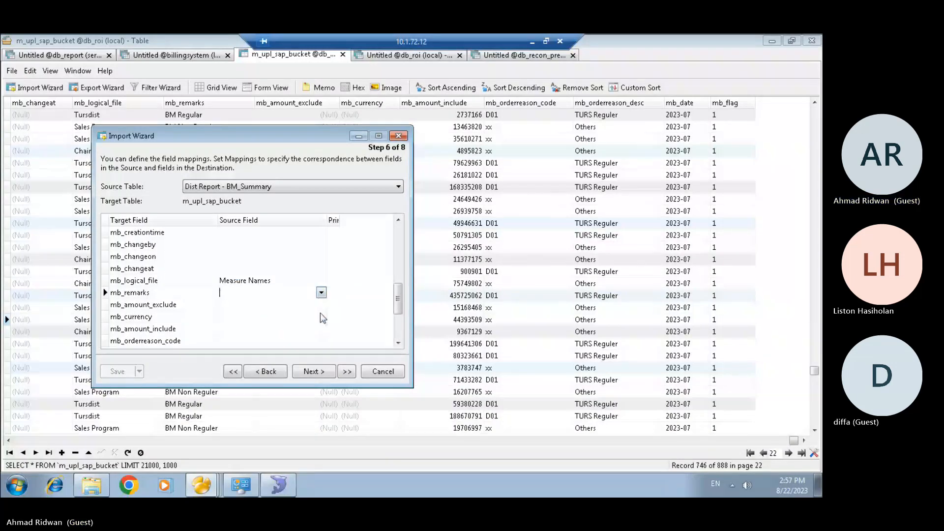
pyautogui.click(321, 293)
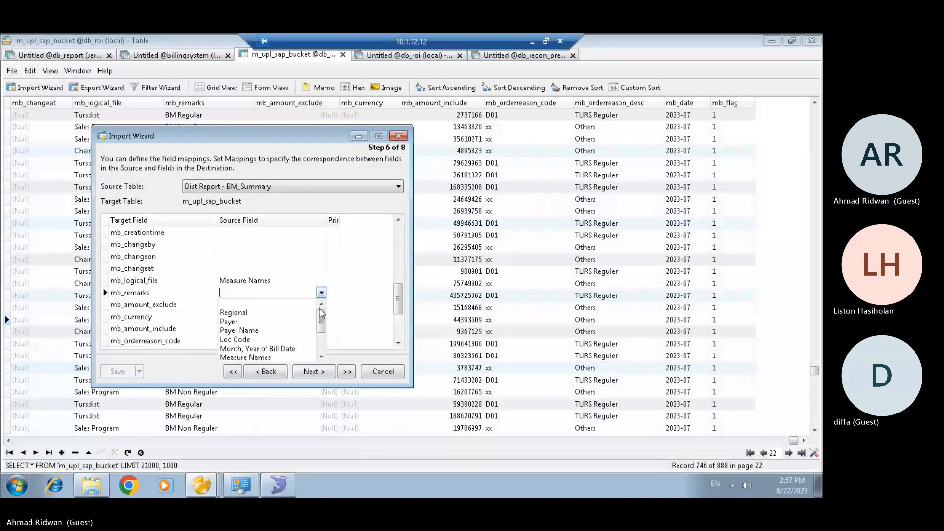
pyautogui.moveTo(320, 326); pyautogui.dragTo(321, 343)
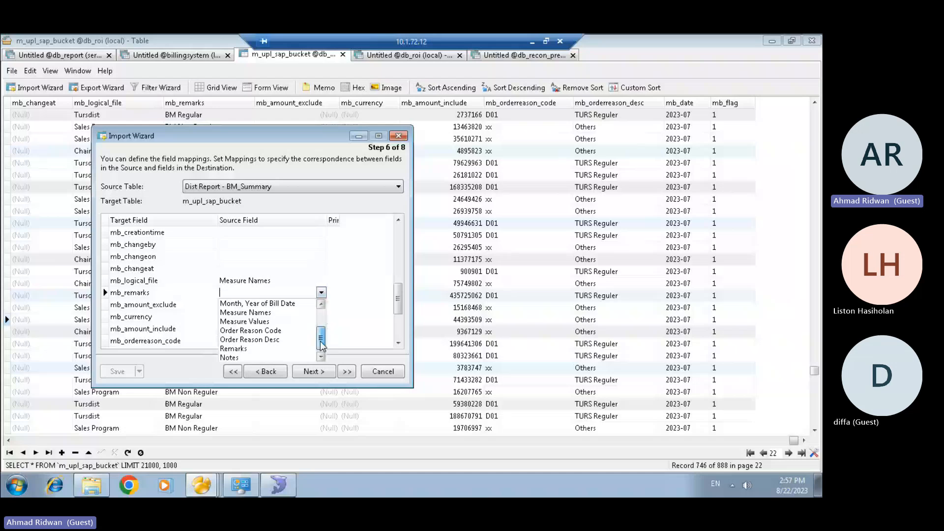
pyautogui.click(234, 348)
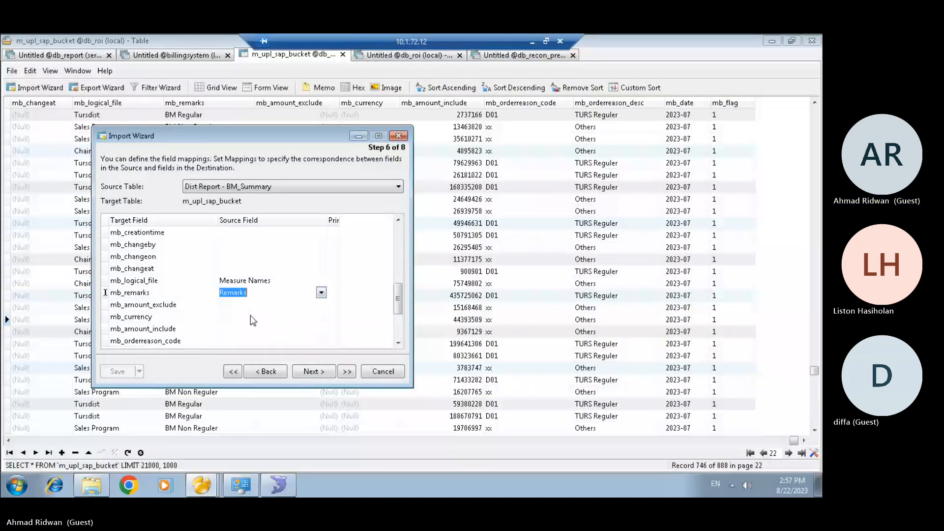
# Map the target field mb_amount_include to the source field Measure Values.
pyautogui.click(249, 315)
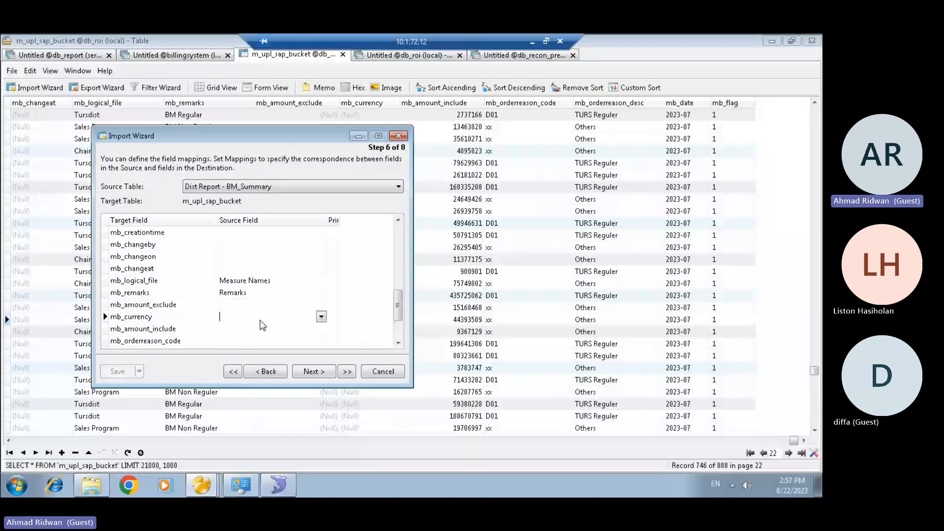
pyautogui.click(317, 328)
pyautogui.click(320, 328)
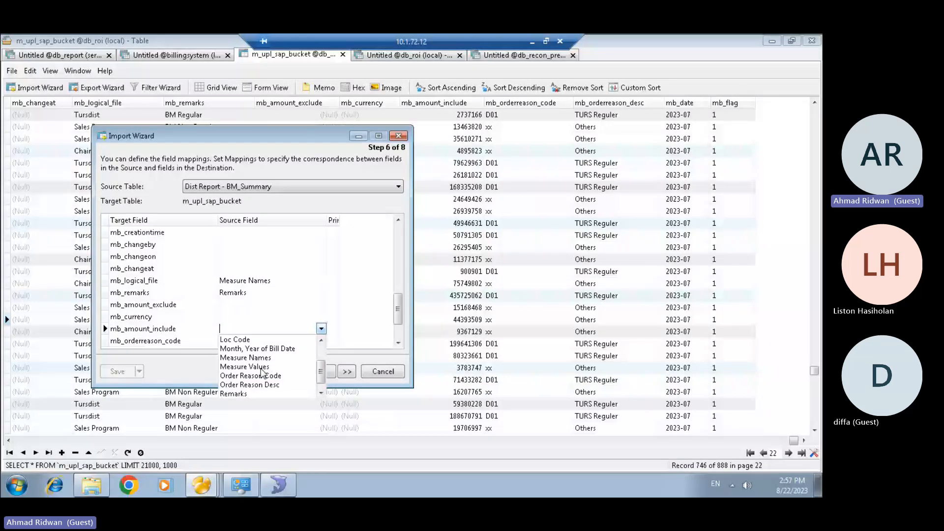
pyautogui.click(261, 368)
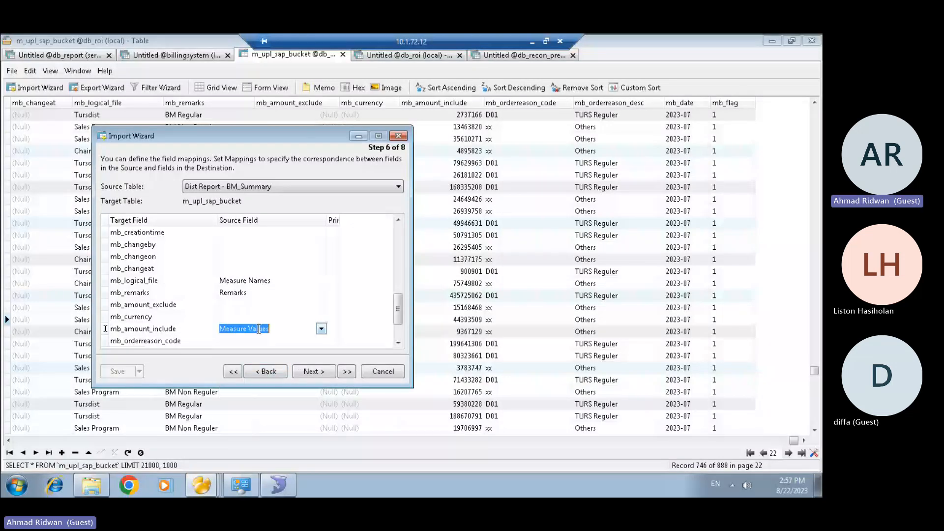
pyautogui.click(181, 330)
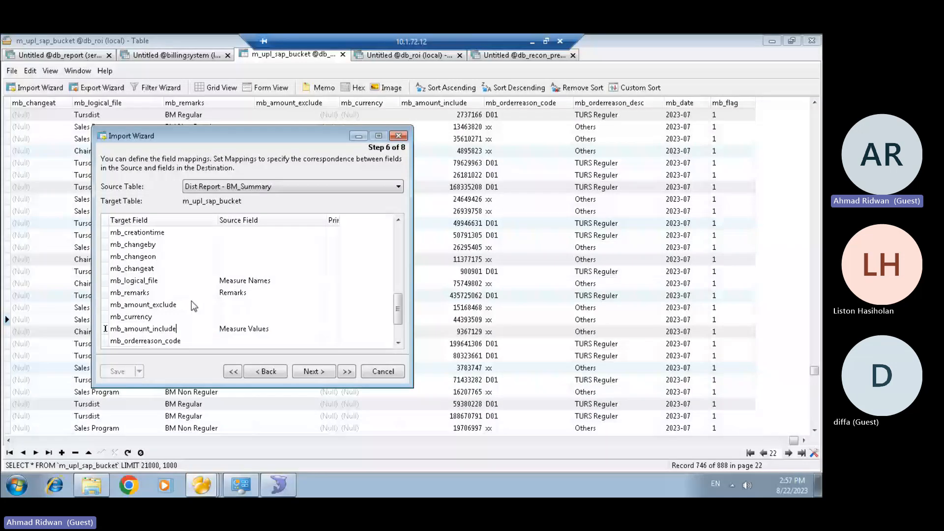
pyautogui.click(194, 328)
# Map the target field mb_orderreason_code to Order Reason Code and mb_orderreason_desc to Order Reason Desc.
pyautogui.scroll(-1, 212, 335)
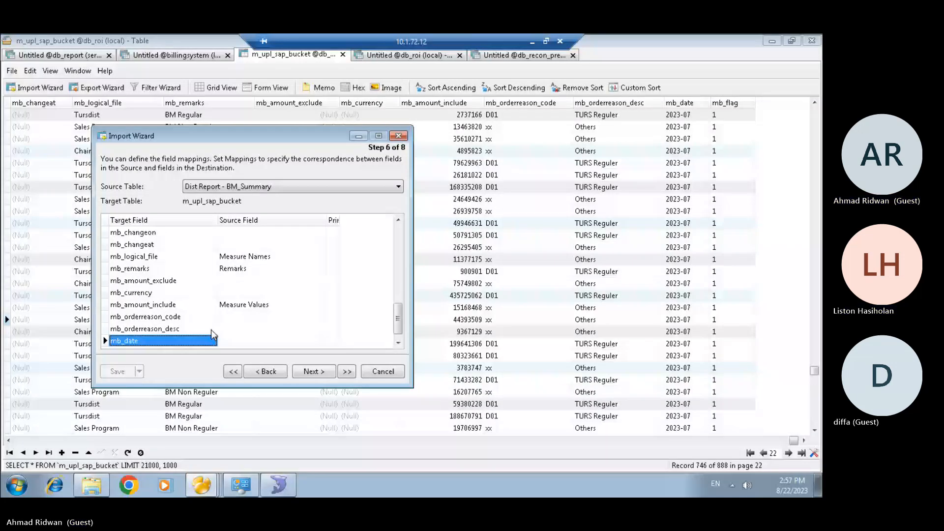
pyautogui.scroll(-1, 212, 335)
pyautogui.click(305, 304)
pyautogui.click(321, 304)
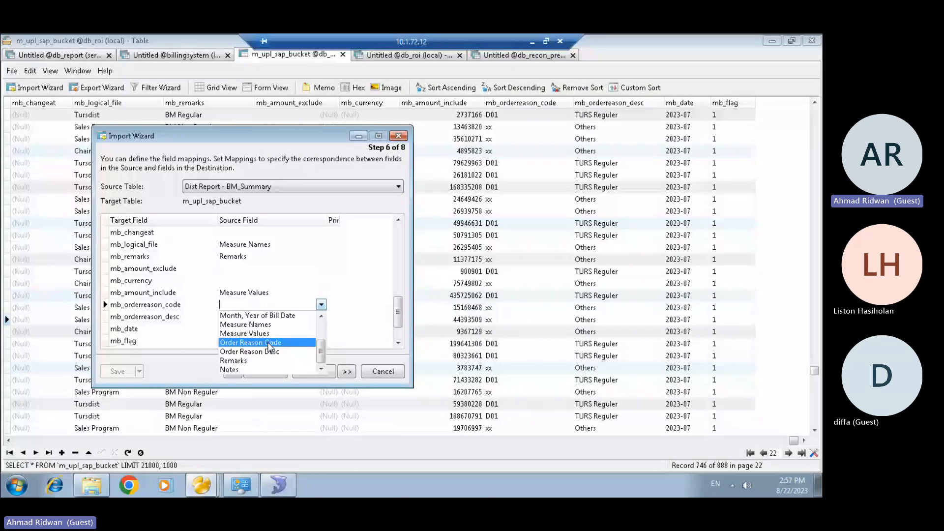
pyautogui.click(251, 342)
pyautogui.click(320, 316)
pyautogui.moveTo(321, 343); pyautogui.dragTo(310, 368)
pyautogui.click(284, 367)
# Map the target field mb_flag to the source field Notes and review the complete field mapping.
pyautogui.click(266, 340)
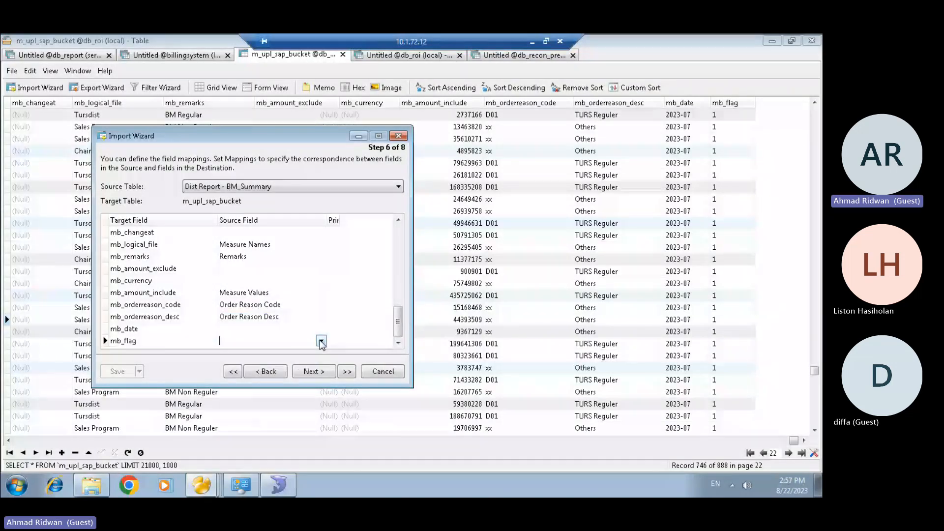
pyautogui.click(321, 340)
pyautogui.scroll(-5, 305, 400)
pyautogui.click(265, 406)
pyautogui.click(281, 305)
pyautogui.scroll(6, 280, 308)
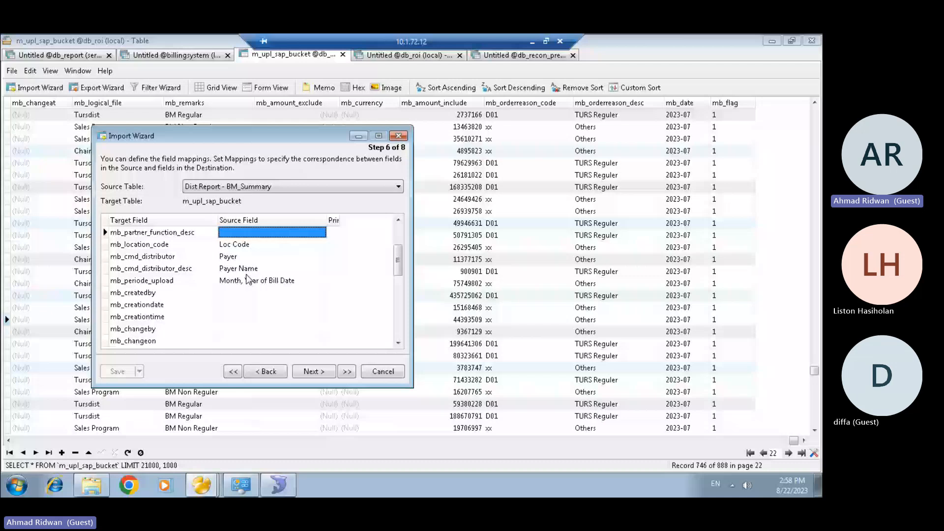
pyautogui.press('Down')
pyautogui.press('Down')
pyautogui.press('Down')
pyautogui.press('Down')
pyautogui.press('Down')
pyautogui.press('Down')
pyautogui.press('Down')
pyautogui.press('Down')
pyautogui.press('Down')
pyautogui.press('Down')
pyautogui.press('Down')
pyautogui.press('Down')
pyautogui.press('Down')
pyautogui.press('Down')
pyautogui.press('Down')
pyautogui.press('Down')
pyautogui.press('Down')
pyautogui.press('Down')
pyautogui.press('Down')
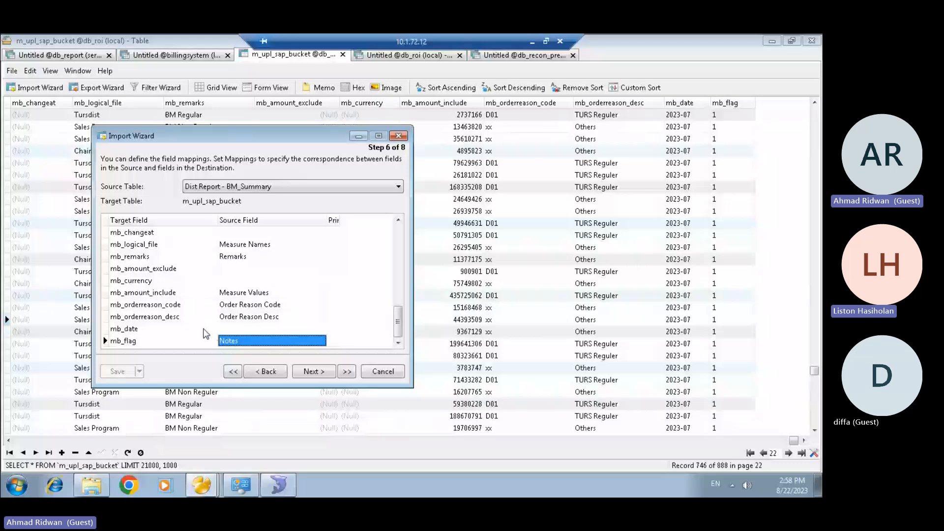
# Advance the import in Append mode to its final page and close the wizard without starting the import.
pyautogui.click(315, 372)
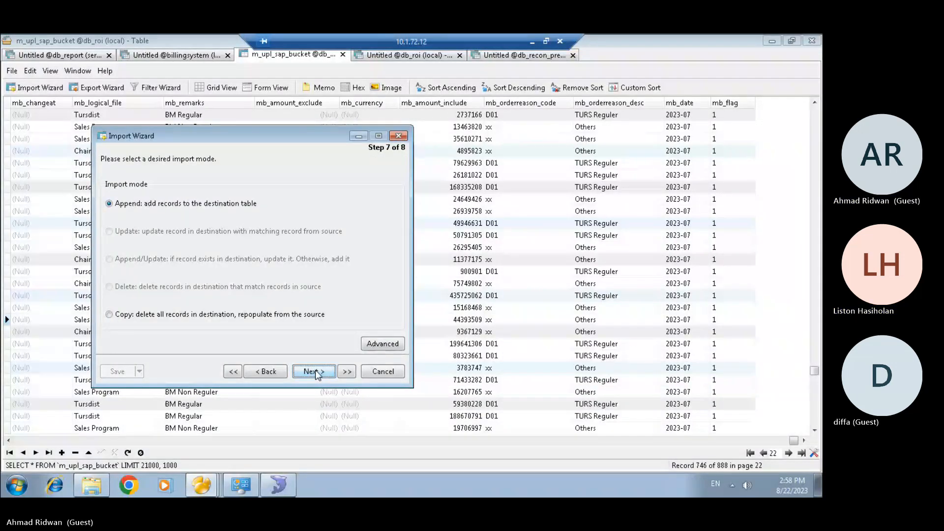
pyautogui.click(314, 371)
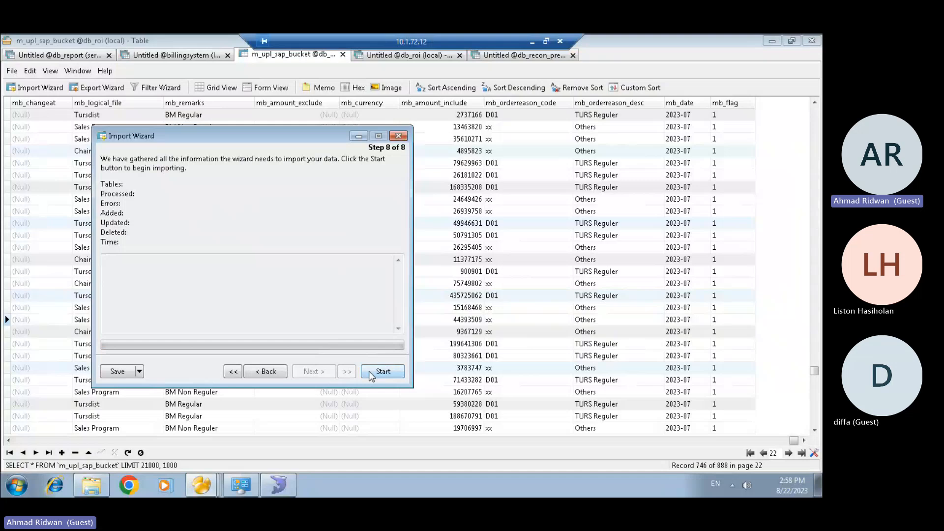
pyautogui.click(401, 137)
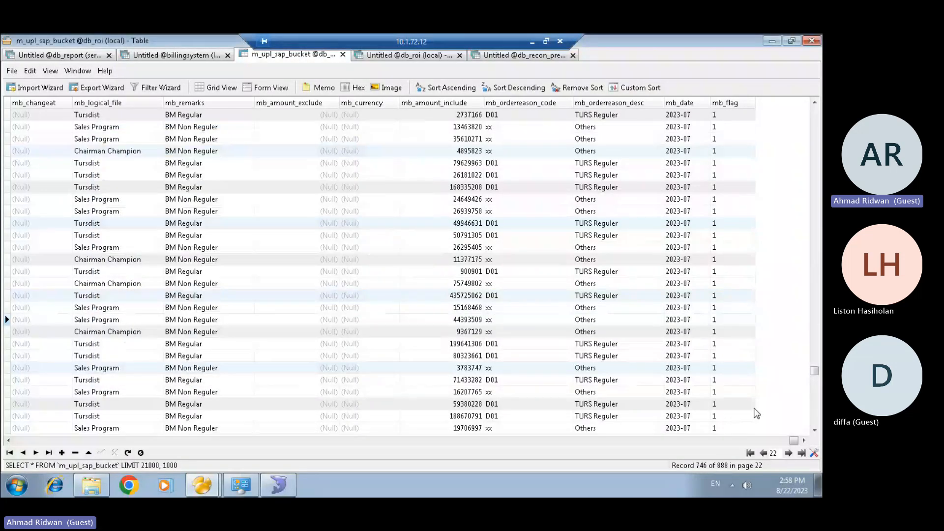
# Highlight an mb_date value in the m_upl_sap_bucket table, then switch to Notepad++ and close query cashflow.txt.
pyautogui.click(695, 271)
pyautogui.moveTo(695, 271); pyautogui.dragTo(662, 271)
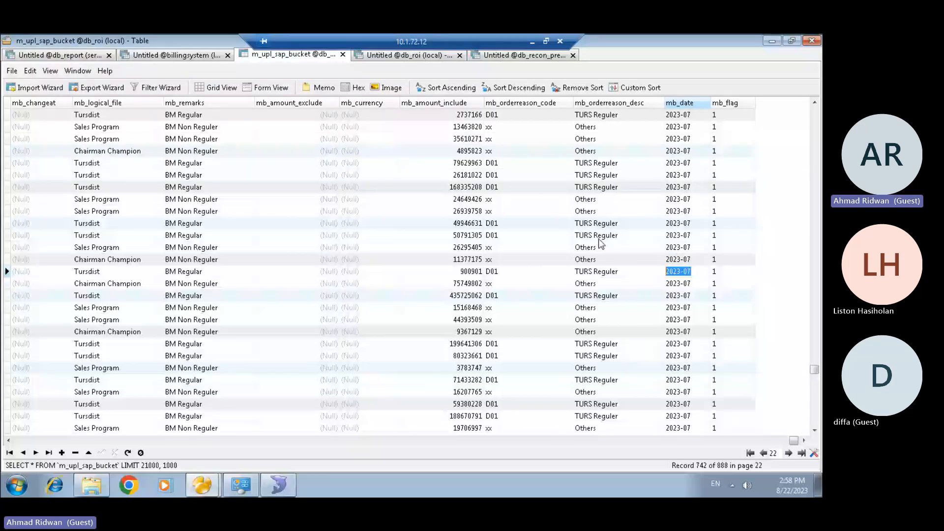
pyautogui.click(532, 43)
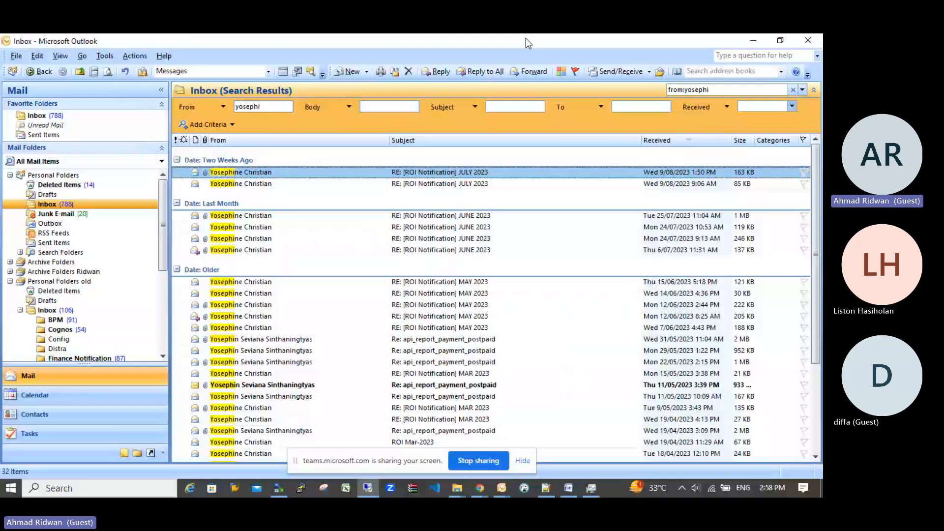
pyautogui.click(546, 487)
pyautogui.click(277, 85)
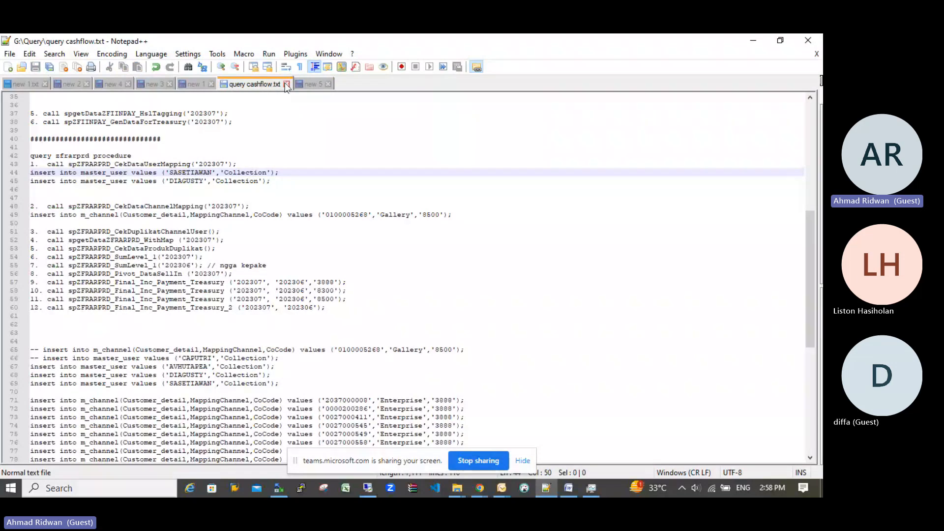
pyautogui.click(286, 84)
# Switch to File Explorer and open query bucket roi.txt from the Query folder on drive G:.
pyautogui.moveTo(457, 488)
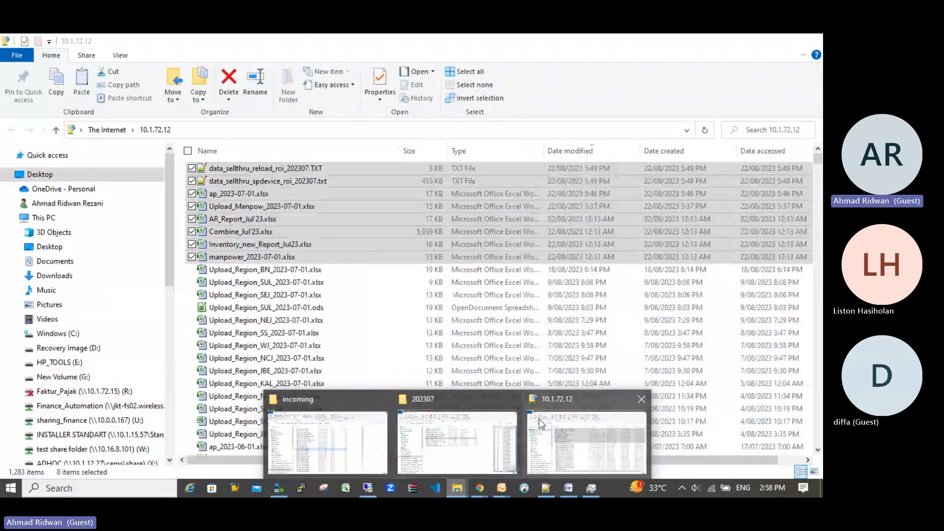
pyautogui.click(538, 419)
pyautogui.click(113, 373)
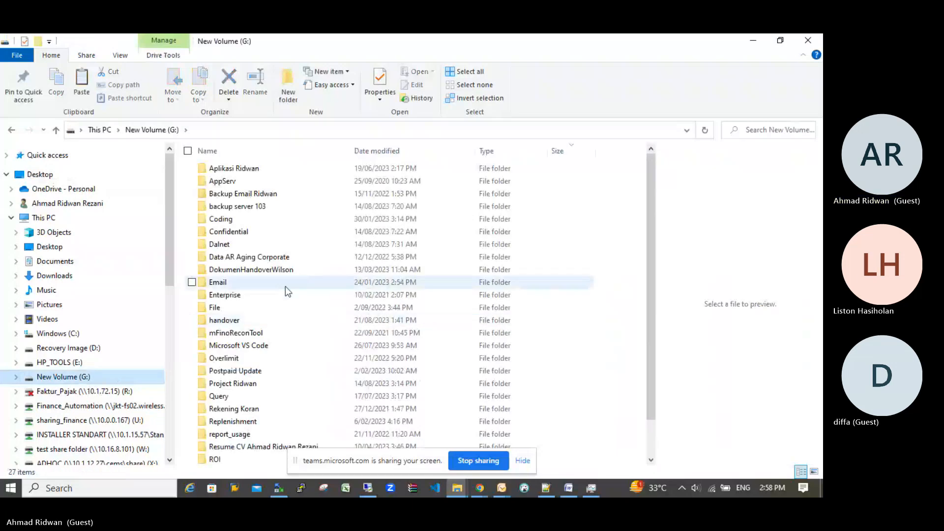
pyautogui.doubleClick(235, 397)
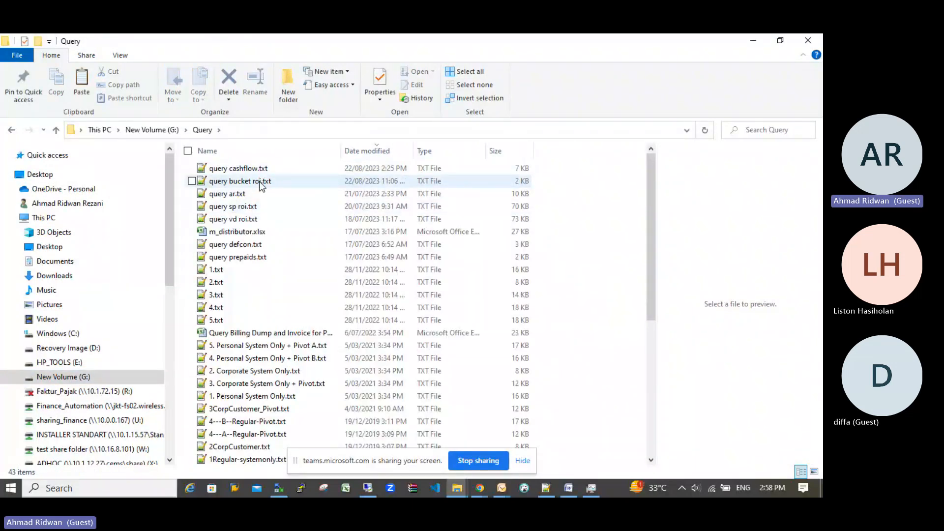
pyautogui.doubleClick(260, 183)
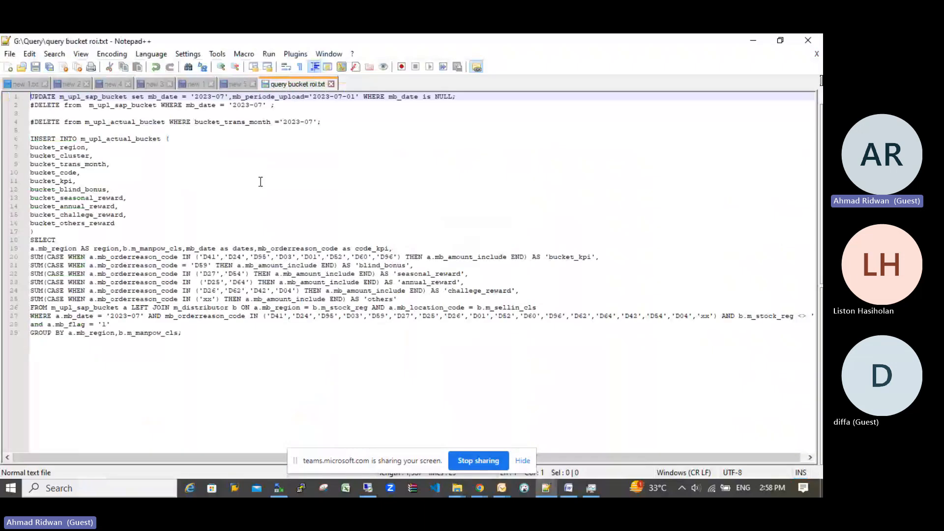
# Copy the UPDATE m_upl_sap_bucket statement from the text file and replace the db_roi query in Navicat with it.
pyautogui.click(457, 98)
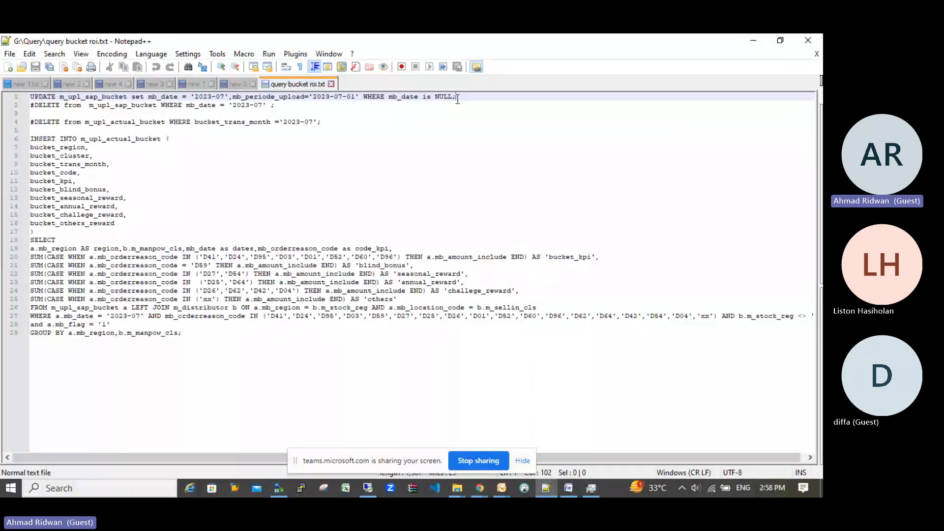
pyautogui.moveTo(457, 97); pyautogui.dragTo(22, 101)
pyautogui.hotkey('ctrl', 'c')
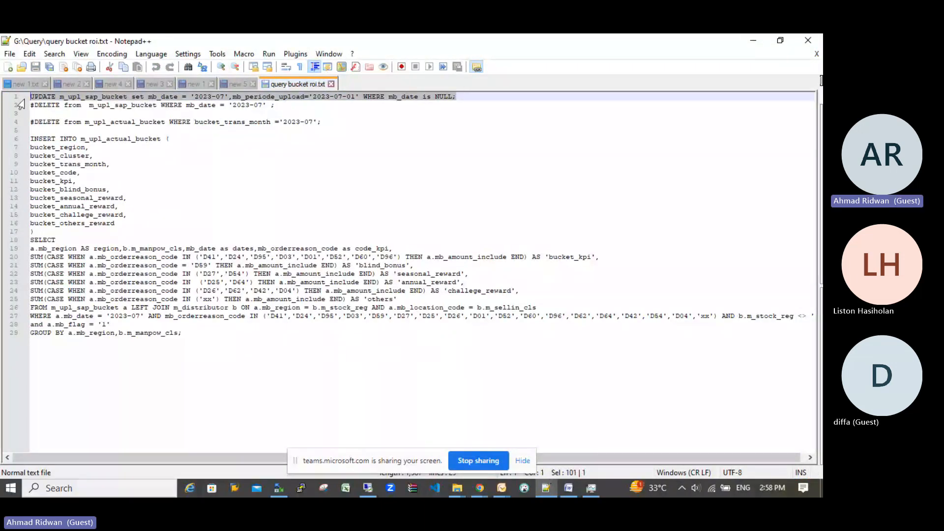
pyautogui.click(375, 487)
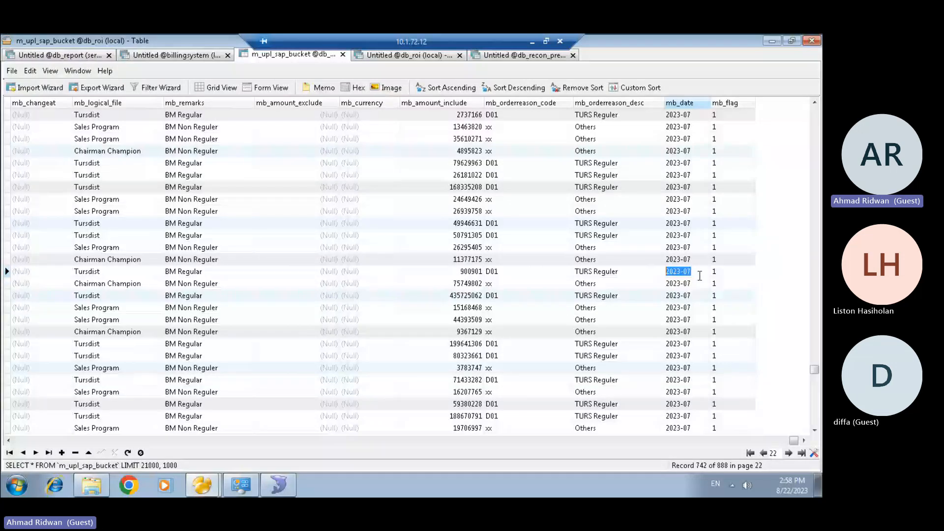
pyautogui.click(409, 55)
pyautogui.hotkey('ctrl', 'a')
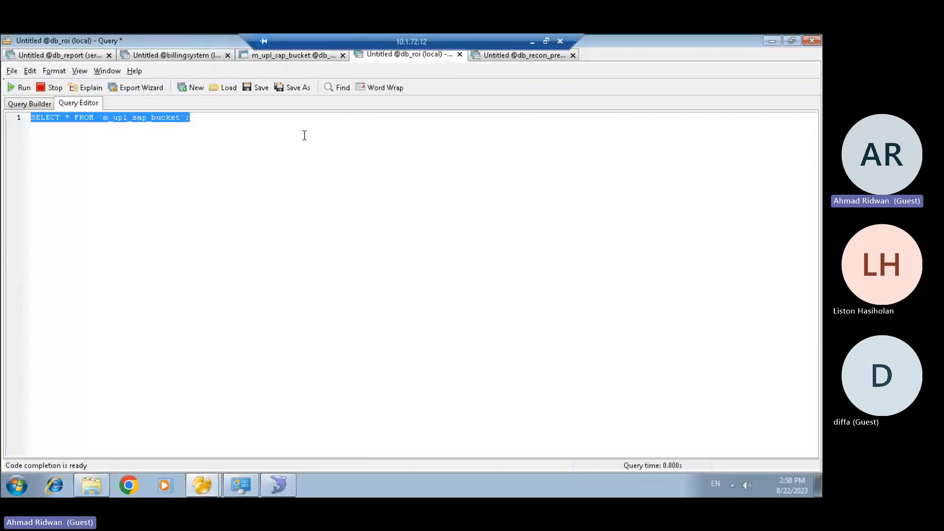
pyautogui.hotkey('ctrl', 'v')
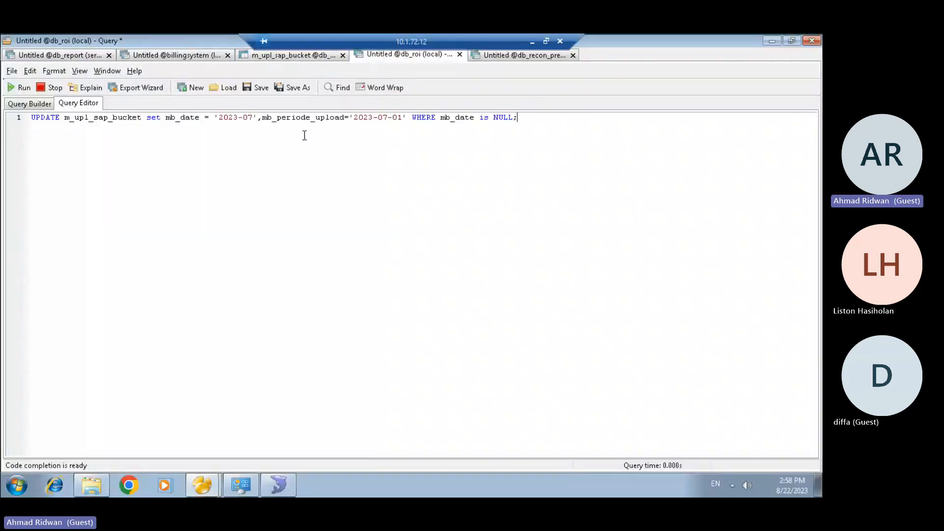
# Examine the UPDATE query's mb_date condition and new date values, and compare them with the mb_date column in m_upl_sap_bucket.
pyautogui.doubleClick(465, 118)
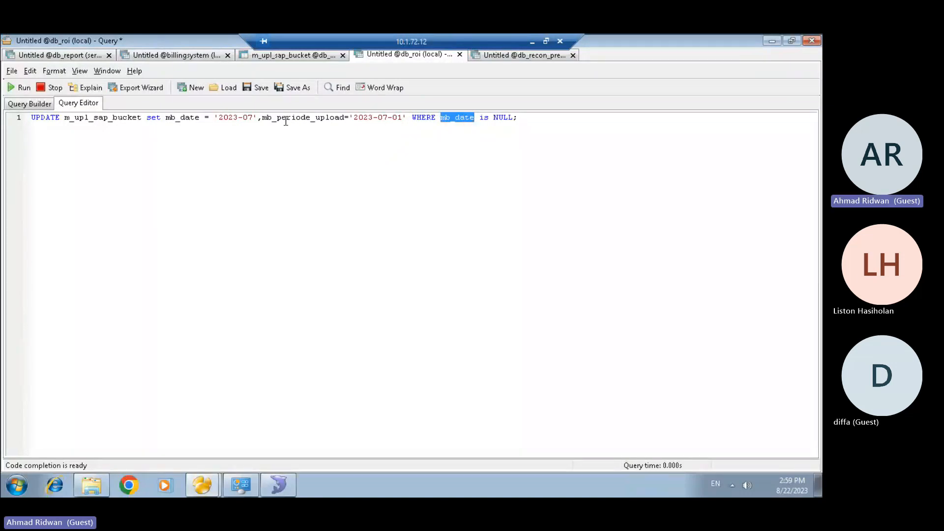
pyautogui.click(253, 118)
pyautogui.click(387, 118)
pyautogui.click(305, 58)
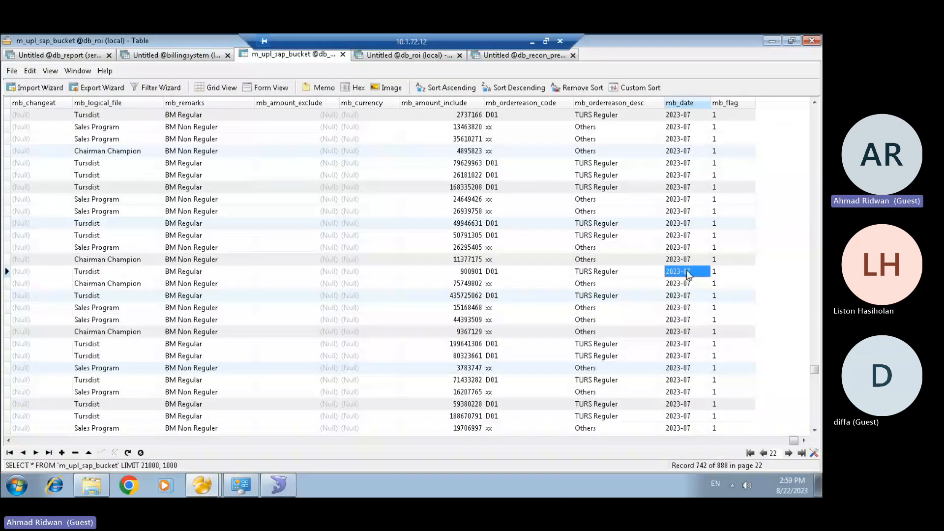
pyautogui.press('Up')
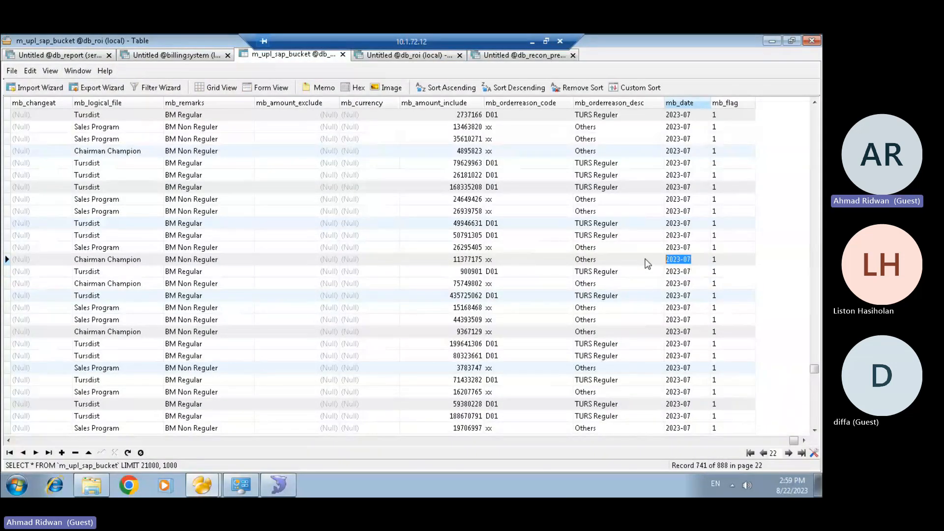
# Copy the INSERT INTO m_upl_actual_bucket statement from query bucket roi.txt and add it below the UPDATE statement in the db_roi query.
pyautogui.click(532, 41)
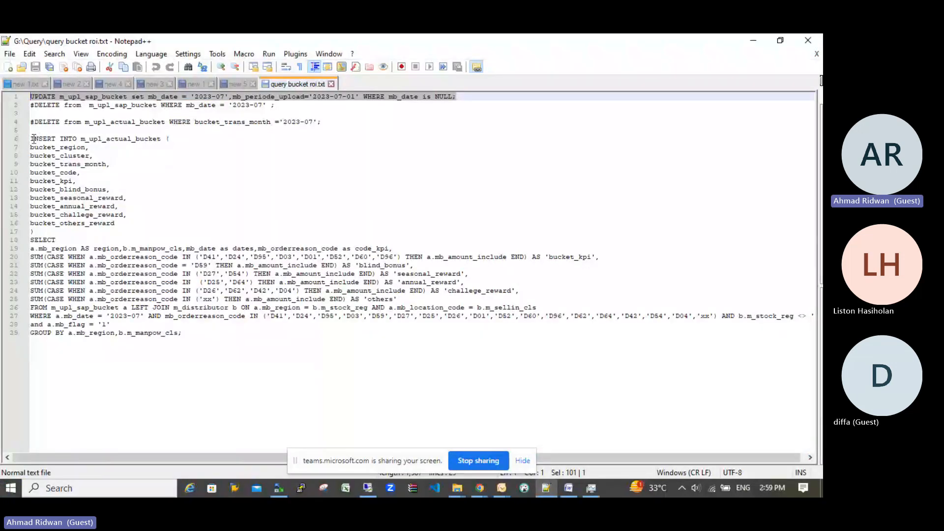
pyautogui.moveTo(33, 139); pyautogui.dragTo(188, 334)
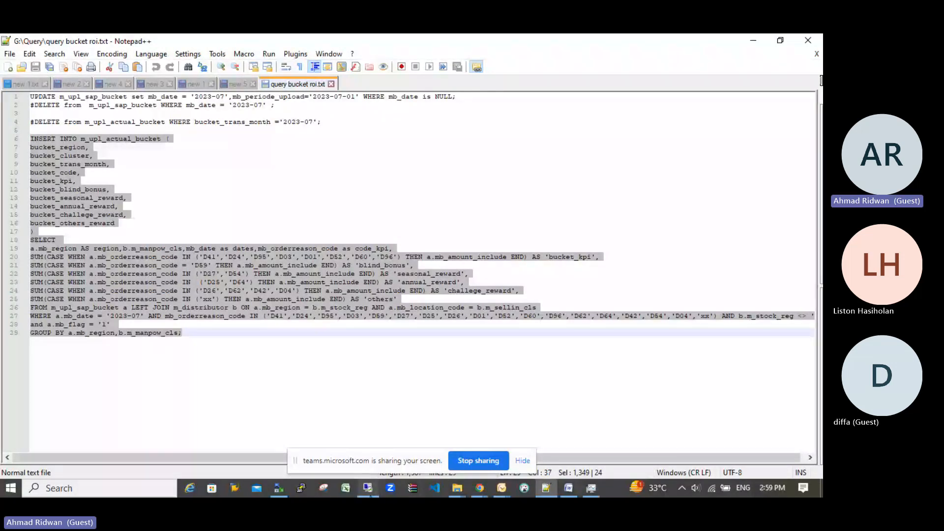
pyautogui.click(369, 492)
pyautogui.click(410, 55)
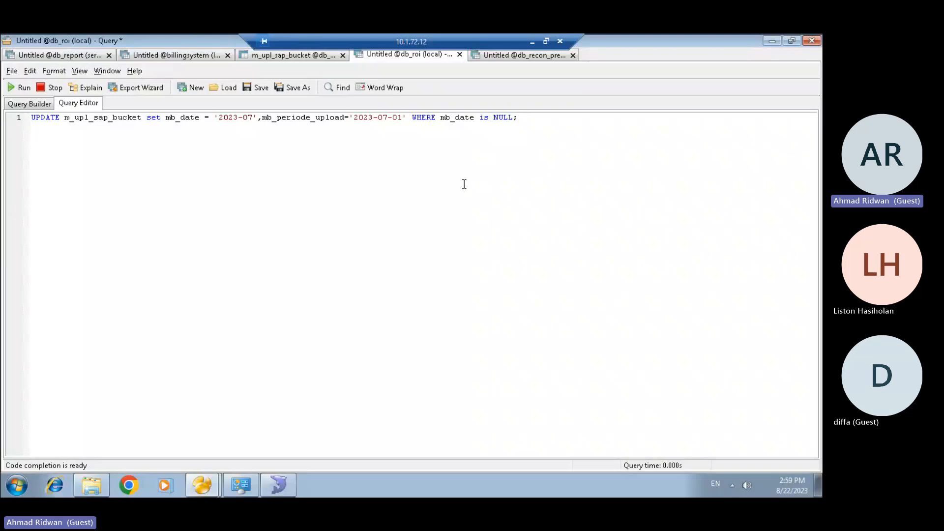
pyautogui.click(464, 184)
pyautogui.write("INSERT INTO m_upl_actual_bucket ( bucket_region, bucket_cluster, bucket_trans_month, bucket_code, bucket_kpi, bucket_blind_bonus, bucket_seasonal_reward, bucket_annual_reward, bucket_challege_reward, bucket_others_reward ) SELECT a.mb_region AS region,b.m_manpow_cls,mb_date as dates,mb_orderreason_code as code_kpi, SUM(CASE WHEN a.mb_orderreason_code IN ('D41','D24','D95','D03','D01','D52','D60','D96') THEN a.mb_amount_include END) AS 'bucket_kpi', SUM(CASE WHEN a.mb_orderreason_code = 'D59' THEN a.mb_amount_include END) AS 'blind_bonus', SUM(CASE WHEN a.mb_orderreason_code IN ('D27','D54') THEN a.mb_amount_include END) AS 'seasonal_reward', SUM(CASE WHEN a.mb_orderreason_code IN  ('D25','D64') THEN a.mb_amount_include END) AS 'annual_reward', SUM(CASE WHEN a.mb_orderreason_code IN ('D26','D62','D42','D04') THEN a.mb_amount_include END) AS 'challege_reward', SUM(CASE WHEN a.mb_orderreason_code IN ('xx') THEN a.mb_amount_include END) AS 'others' FROM m_upl_sap_bucket a LEFT JOIN m_distributor b ON a.mb_region = b.m_stock_reg AND a.mb_location_code = b.m_sellin_cls WHERE a.mb_date = '2023-07' AND mb_orderreason_code IN ('D41','D24','D95','D03','D59','D27','D25','D26','D01','D52','D60','D96','D62','D64','D42','D54','D04','xx') and a.mb_flag = '1' GROUP BY a.mb_region,b.m_manpow_cls;")
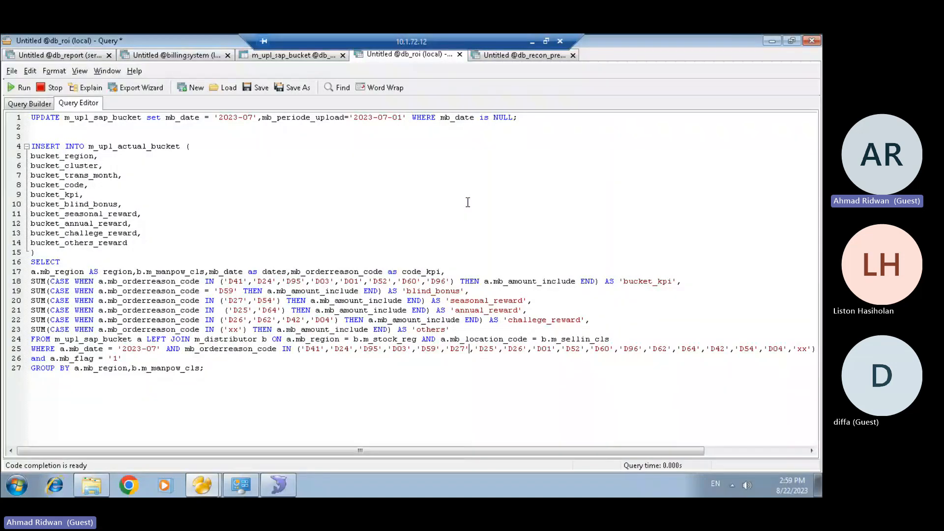
# Examine the order reason codes in the challege_reward and others sums and in the WHERE clause.
pyautogui.click(335, 320)
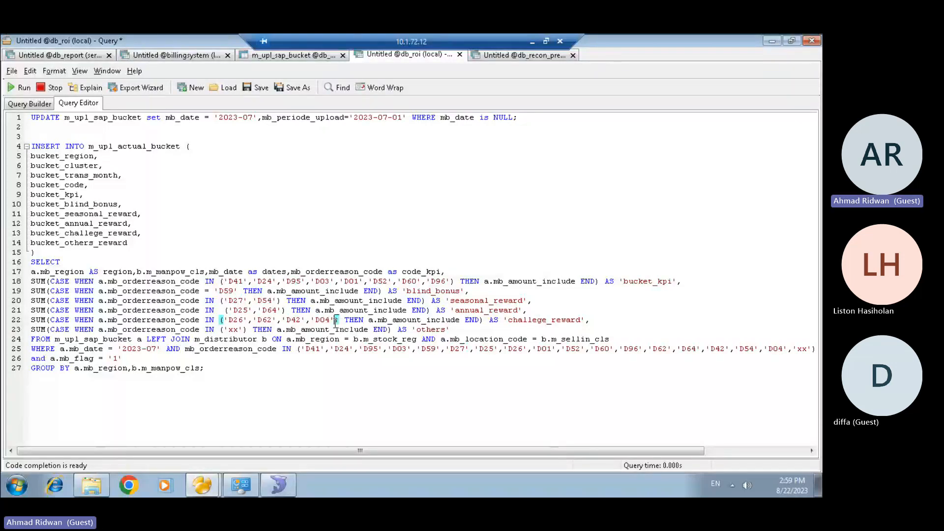
pyautogui.click(786, 350)
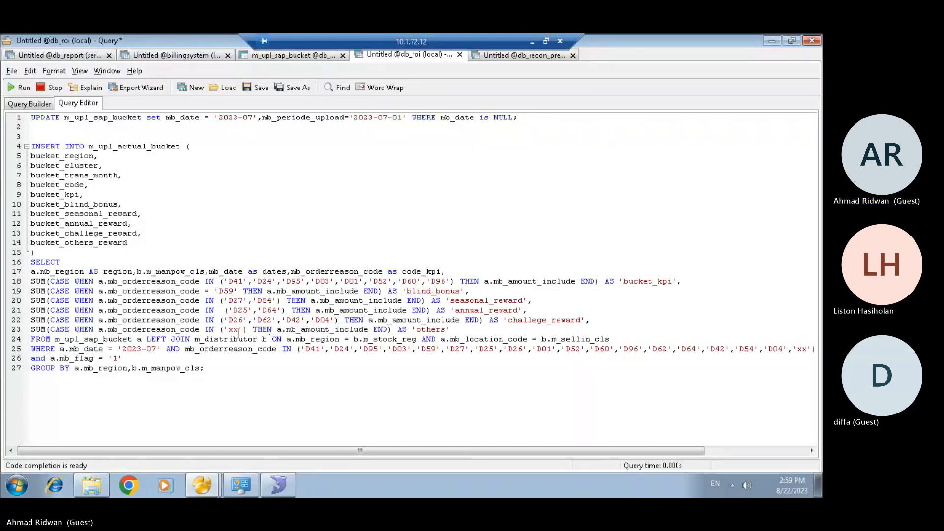
pyautogui.click(434, 330)
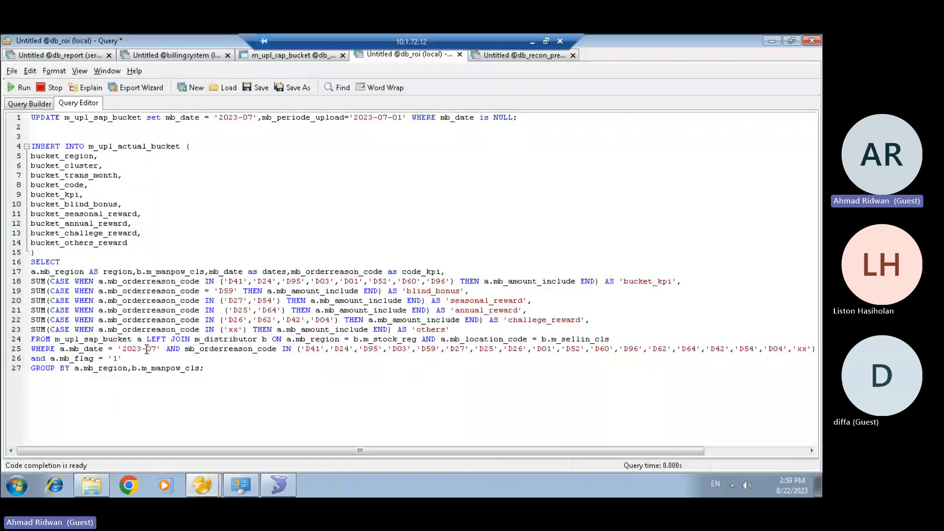
# Run only the SELECT part of the INSERT INTO m_upl_actual_bucket statement and review its result down to the last row.
pyautogui.moveTo(222, 374); pyautogui.dragTo(31, 262)
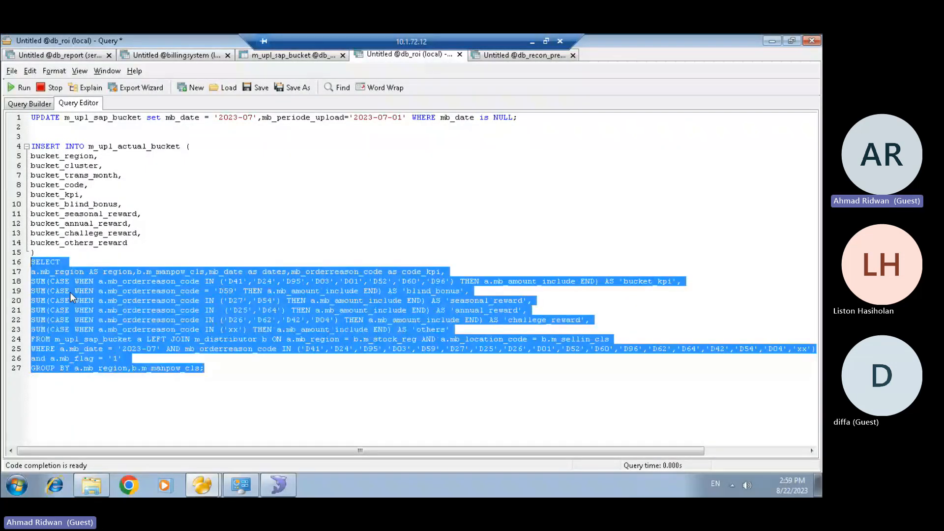
pyautogui.rightClick(71, 296)
pyautogui.click(94, 302)
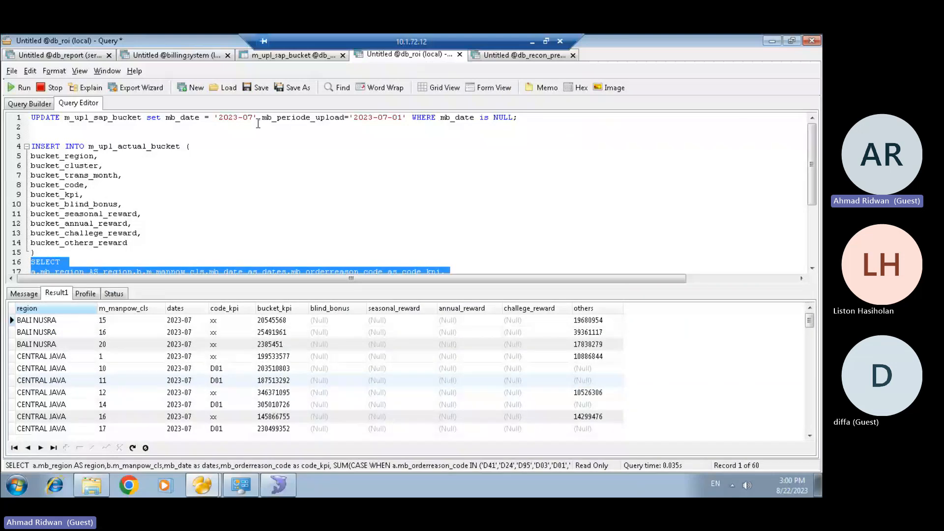
pyautogui.moveTo(809, 322); pyautogui.dragTo(809, 437)
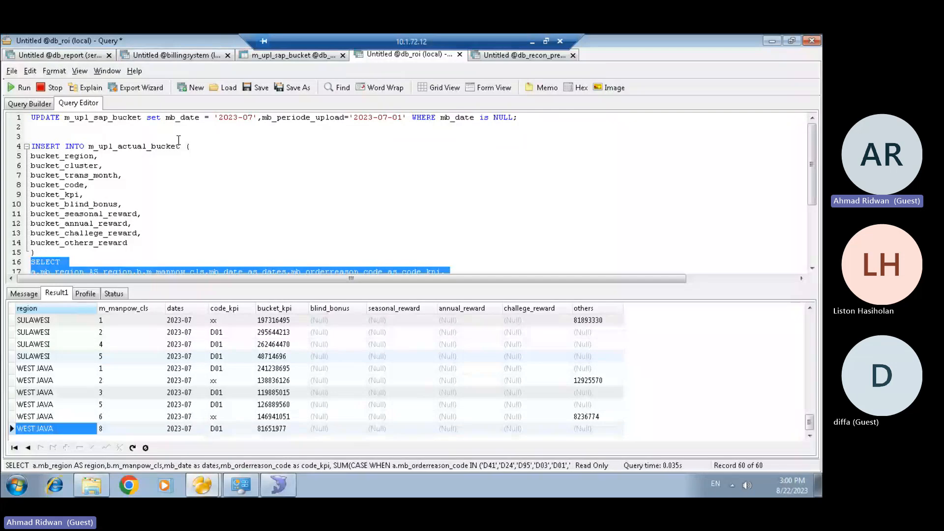
# Examine the INSERT statement's target table m_upl_actual_bucket, its bucket columns and the SELECT clause that fills them.
pyautogui.click(121, 194)
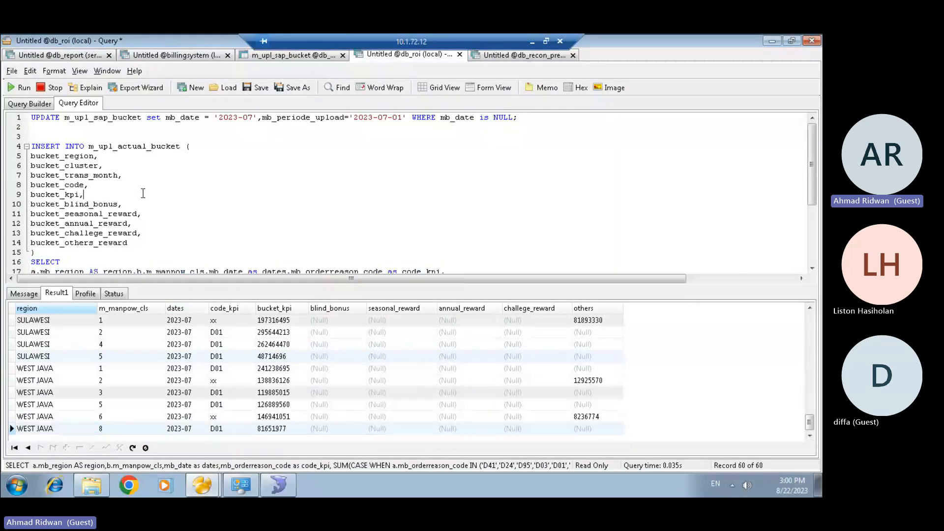
pyautogui.scroll(-1, 130, 181)
pyautogui.scroll(1, 125, 167)
pyautogui.click(142, 146)
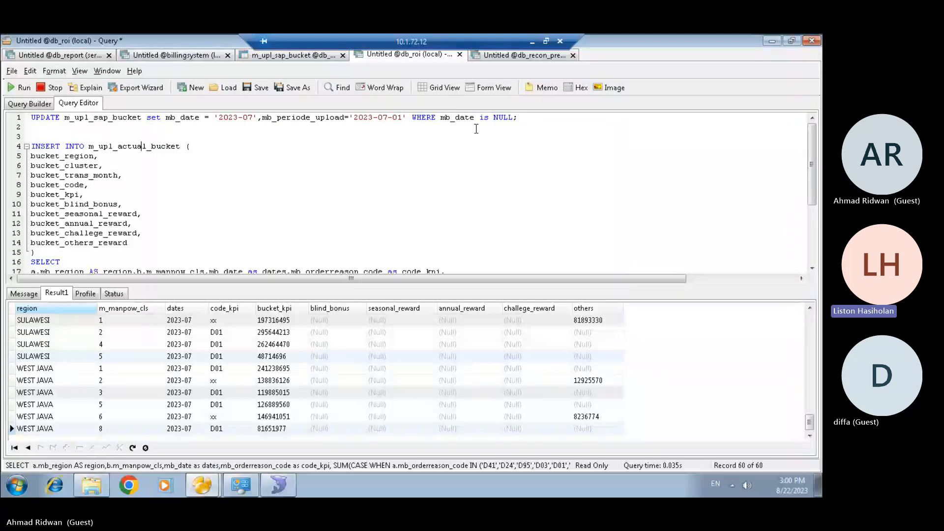
pyautogui.scroll(-3, 227, 226)
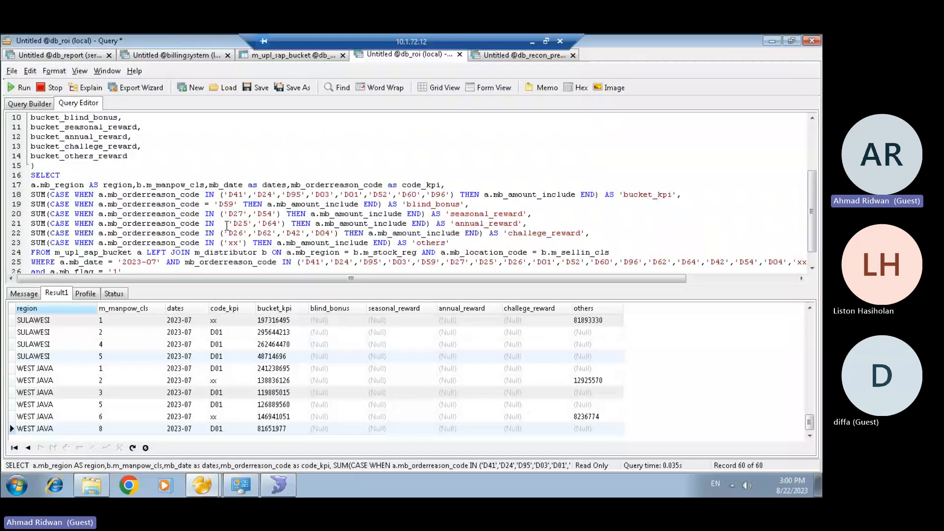
pyautogui.scroll(-1, 211, 223)
pyautogui.scroll(4, 205, 222)
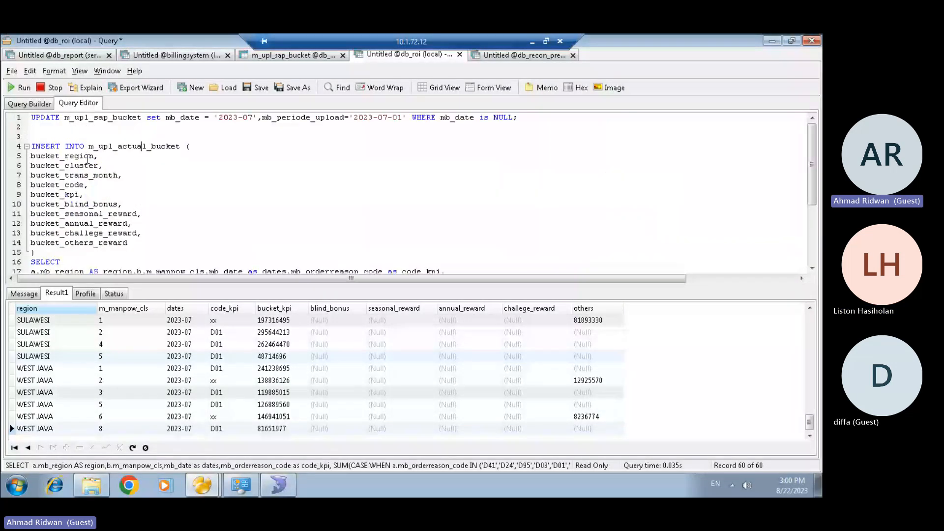
pyautogui.scroll(-2, 89, 162)
pyautogui.scroll(-2, 89, 162)
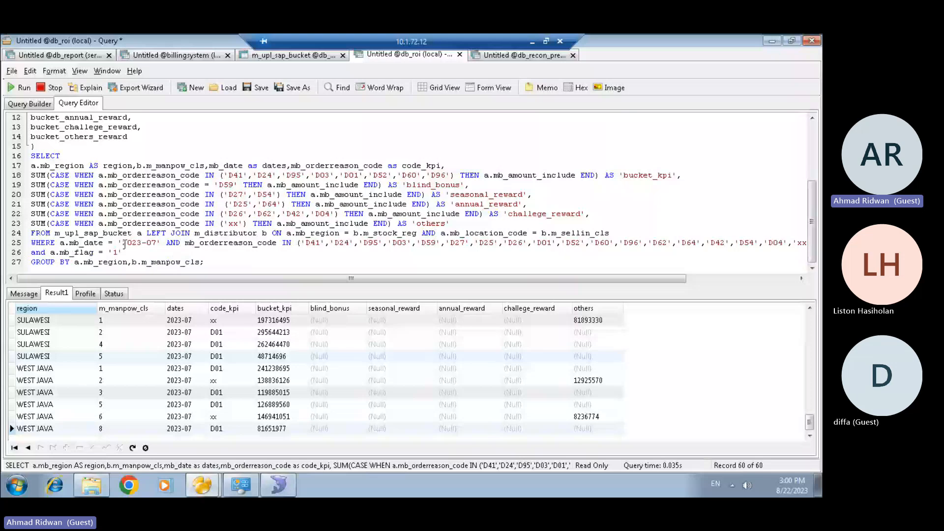
pyautogui.scroll(4, 125, 244)
pyautogui.doubleClick(143, 146)
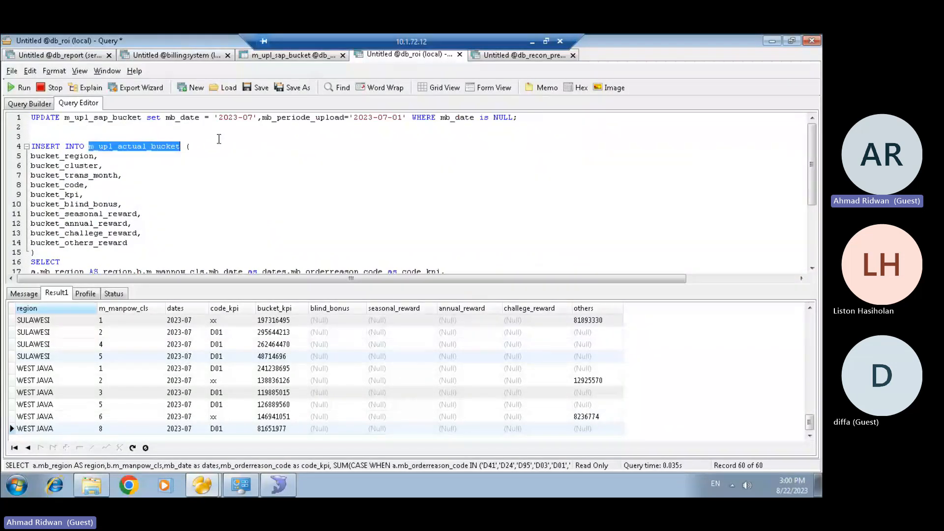
# Switch to the FINROI site in Chrome and open the 2023-07 entry in the Data Bucket list.
pyautogui.click(531, 43)
pyautogui.moveTo(479, 487)
pyautogui.click(397, 435)
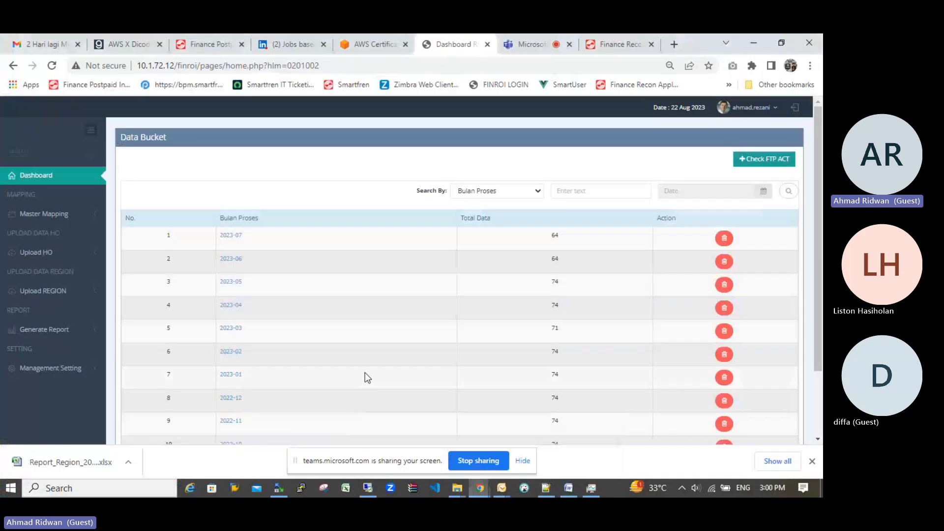
pyautogui.click(230, 236)
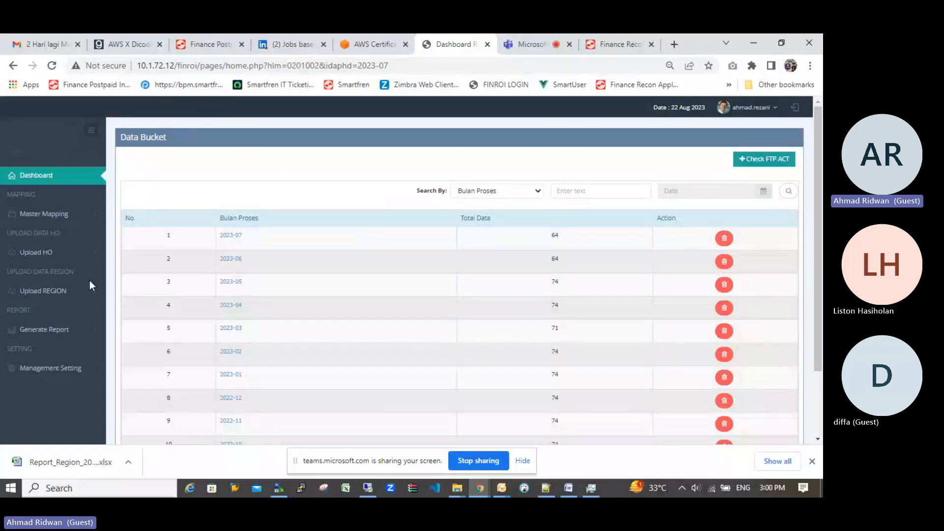
# Look through the Upload HO entries for SAP, MTRASS, STS and SPIS data, and open the Proses Data ROI page.
pyautogui.click(85, 262)
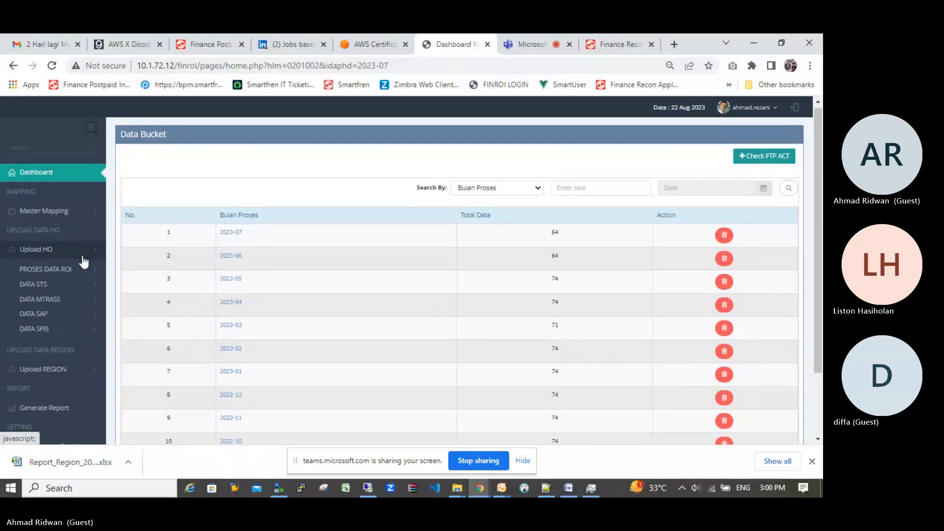
pyautogui.scroll(-1, 79, 275)
pyautogui.click(74, 286)
pyautogui.scroll(-1, 72, 294)
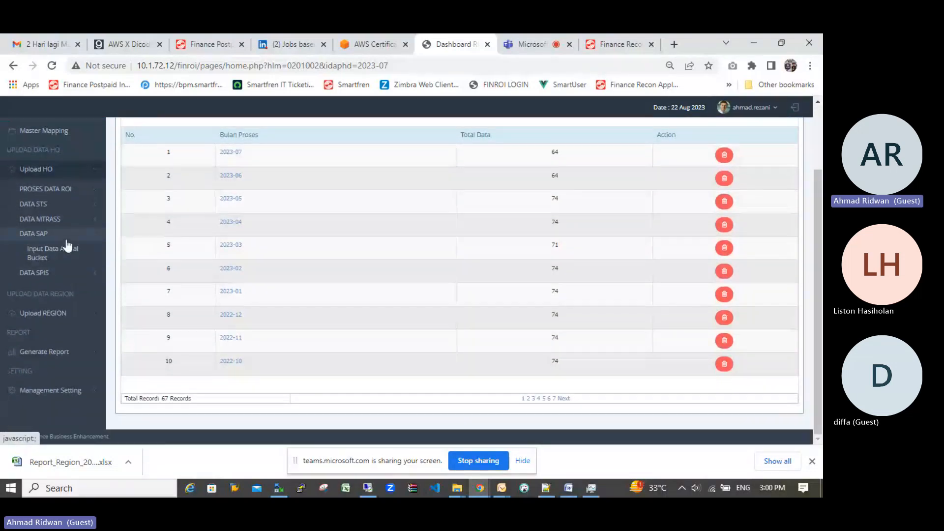
pyautogui.click(63, 219)
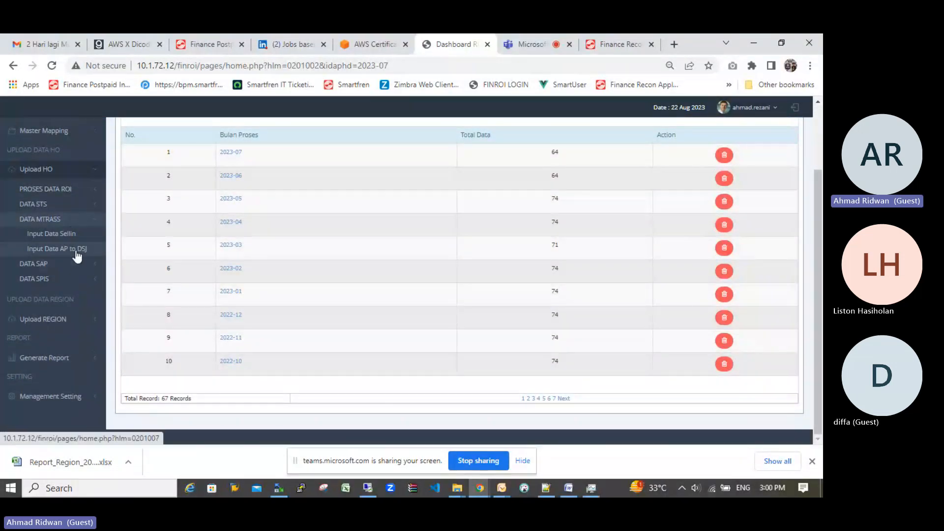
pyautogui.click(82, 206)
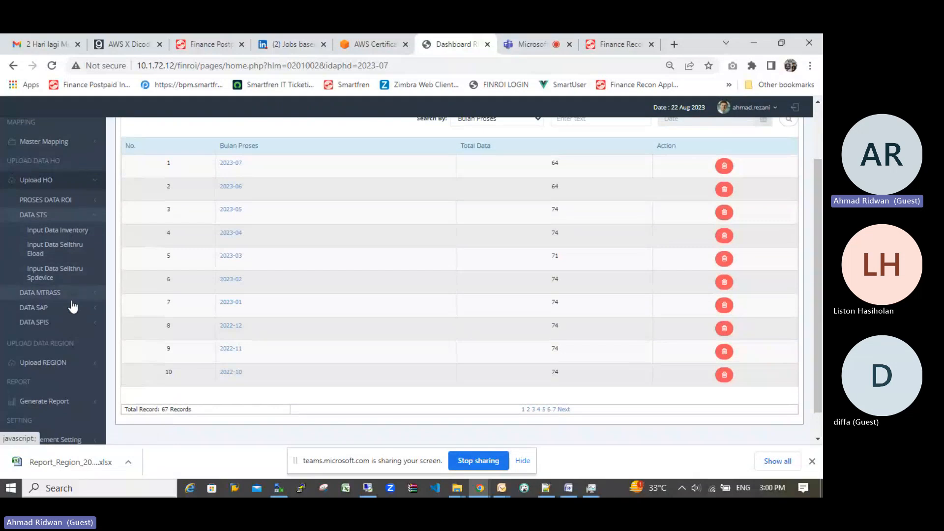
pyautogui.click(67, 323)
pyautogui.click(78, 188)
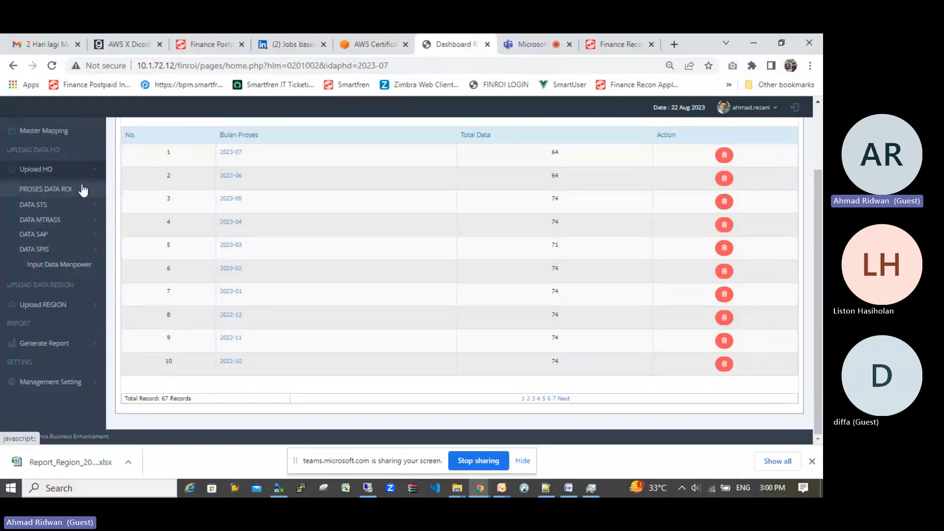
pyautogui.click(64, 233)
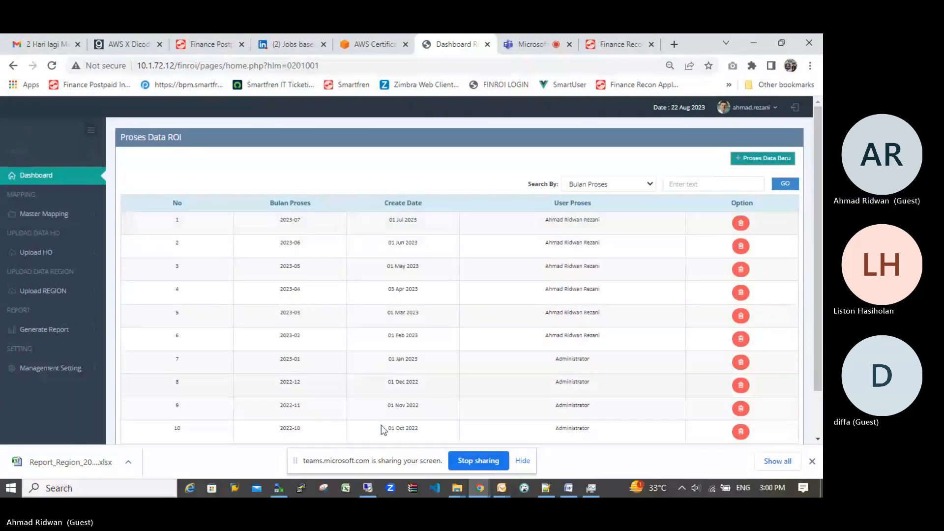
# Switch back to Navicat on the remote desktop and locate the mapping_pivot_region and mapping_region tables in db_roi.
pyautogui.click(367, 488)
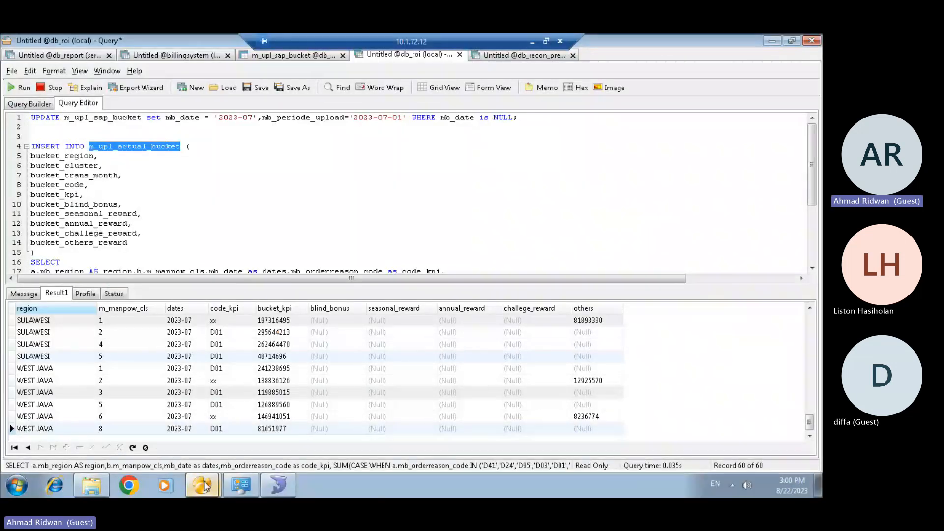
pyautogui.click(204, 486)
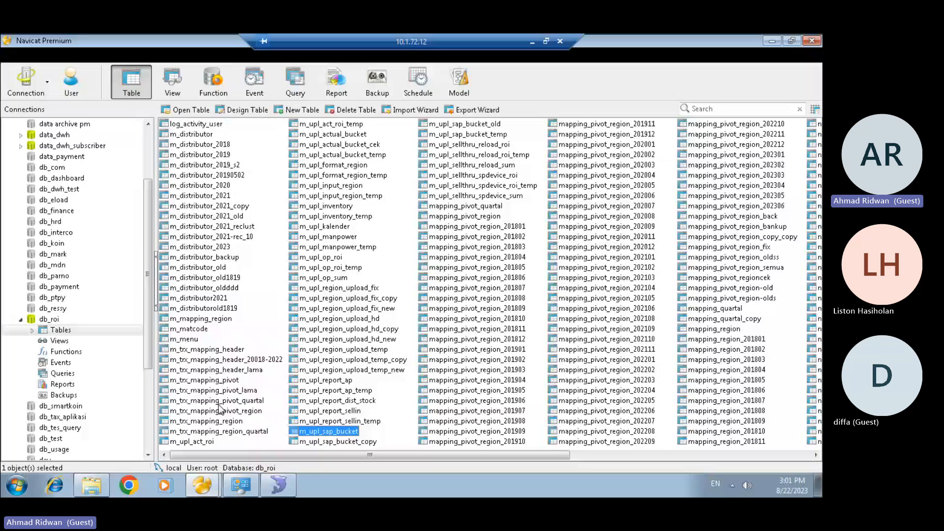
pyautogui.click(490, 218)
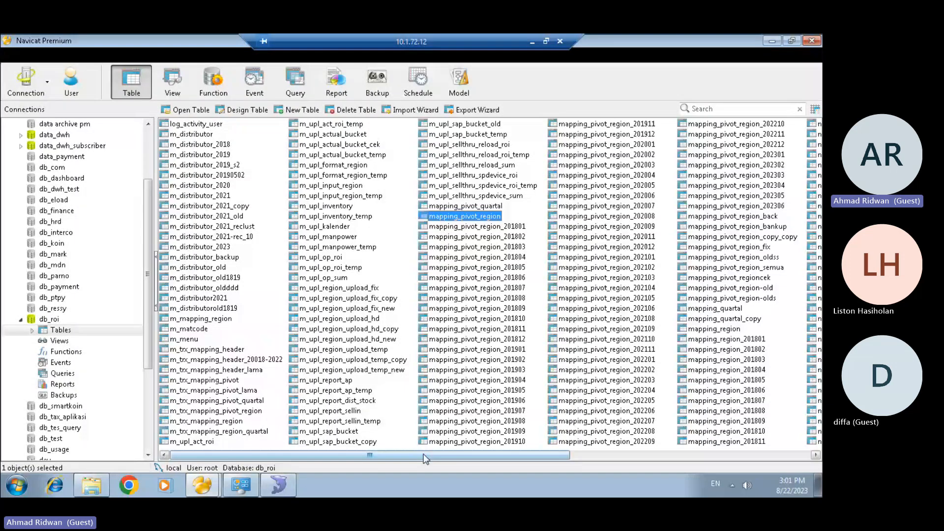
pyautogui.moveTo(423, 458); pyautogui.dragTo(594, 457)
pyautogui.click(461, 329)
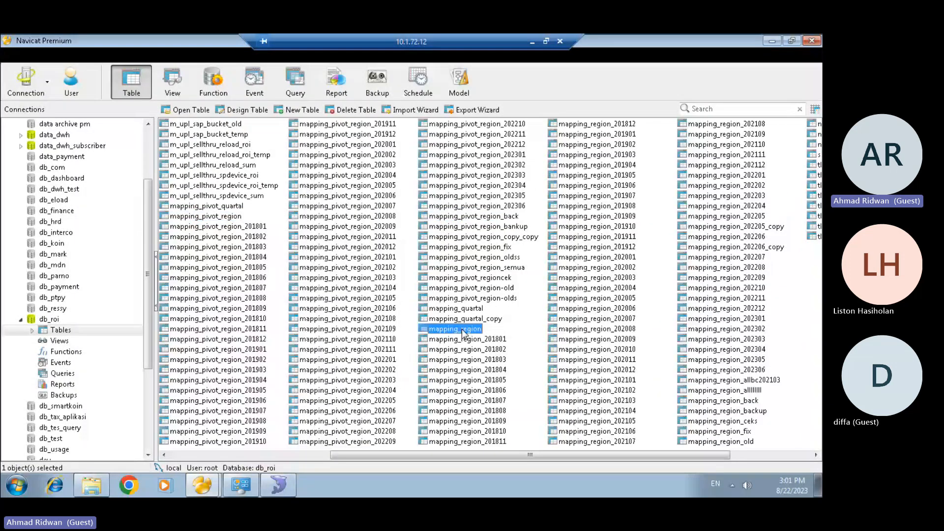
pyautogui.rightClick(475, 333)
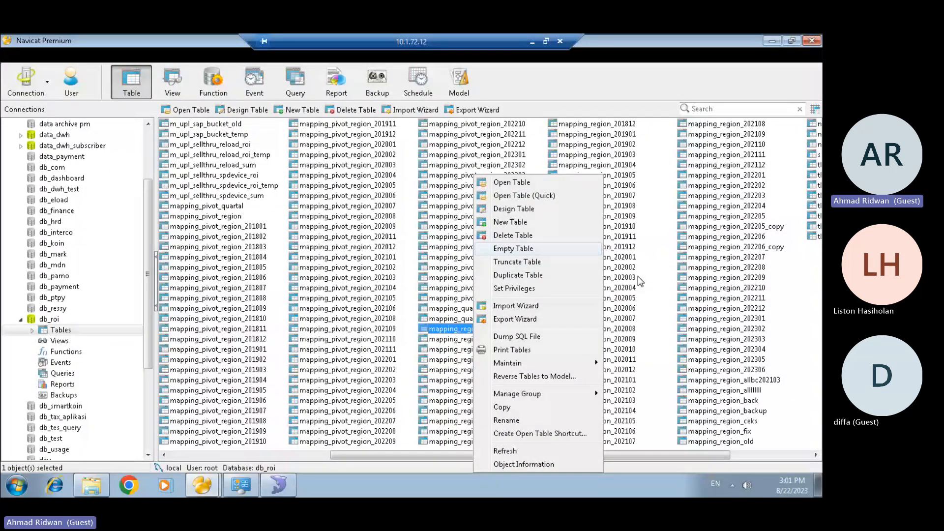
pyautogui.click(765, 370)
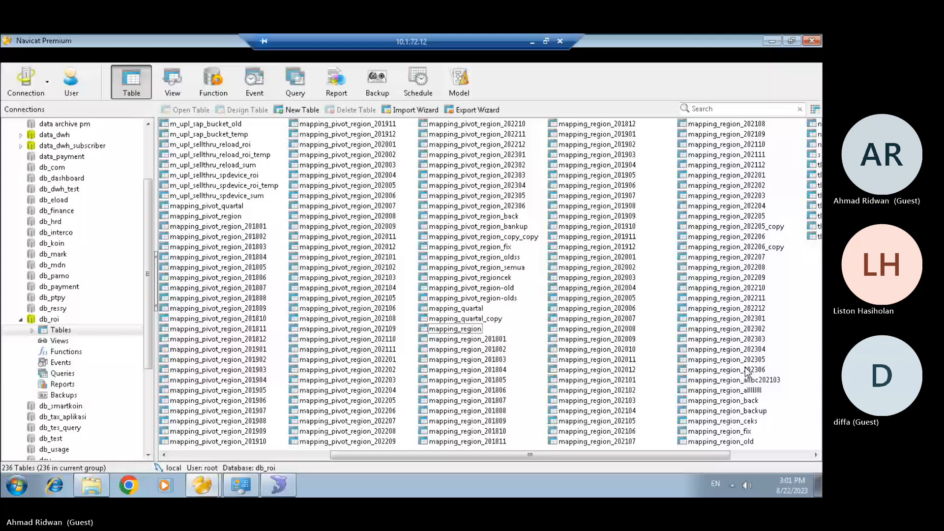
pyautogui.doubleClick(745, 368)
pyautogui.click(687, 54)
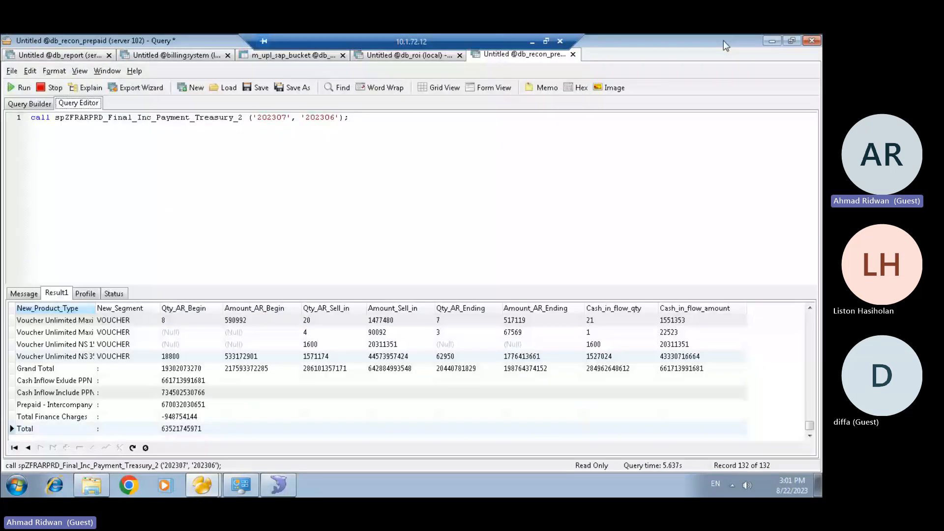
pyautogui.click(771, 40)
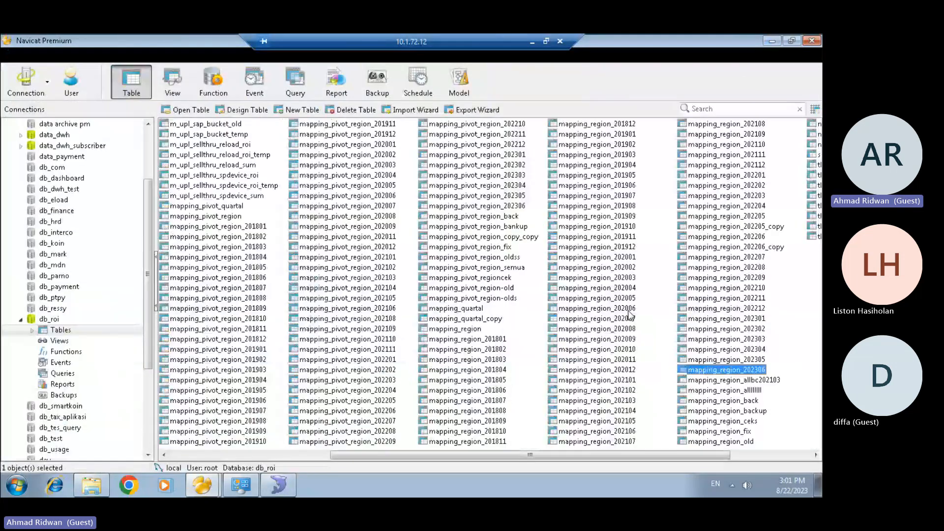
# Examine the mapping_region and mapping_pivot_region tables in db_roi alongside their monthly copies such as mapping_region_202306.
pyautogui.click(471, 332)
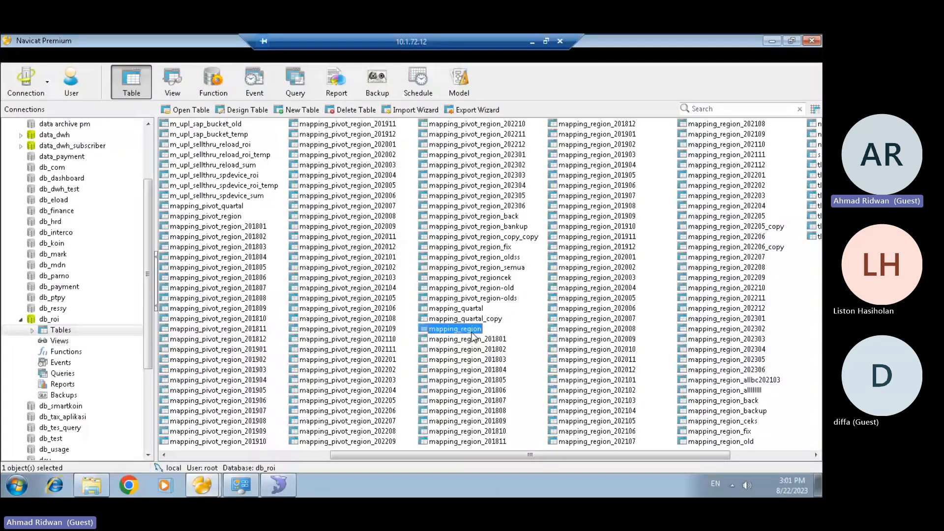
pyautogui.click(236, 218)
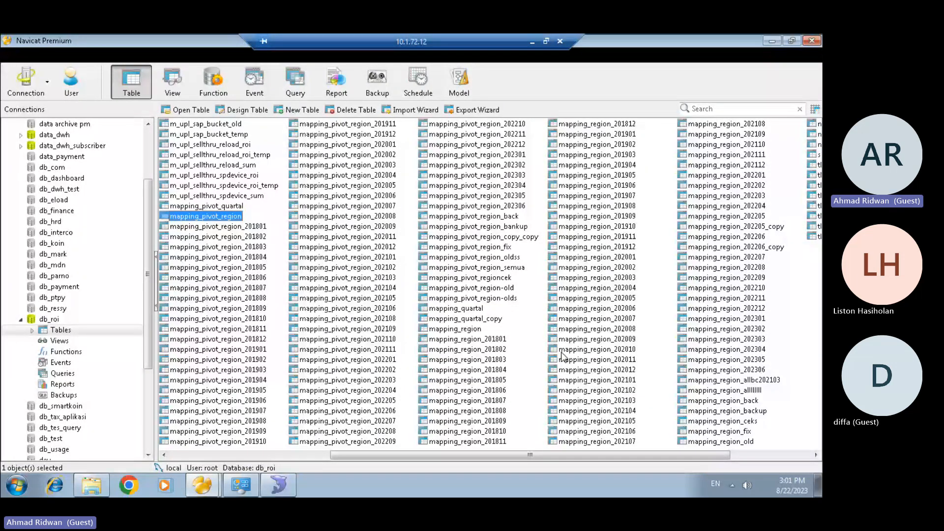
pyautogui.click(454, 329)
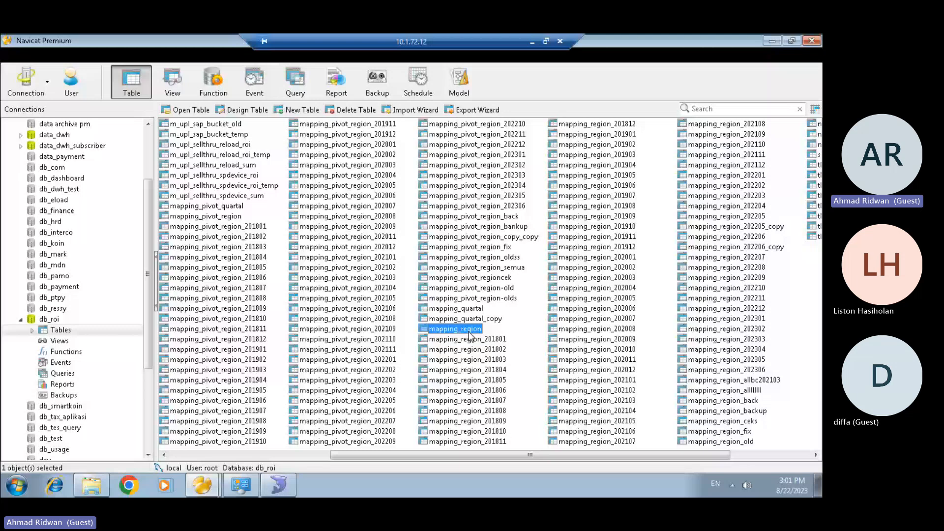
pyautogui.click(240, 217)
pyautogui.click(726, 370)
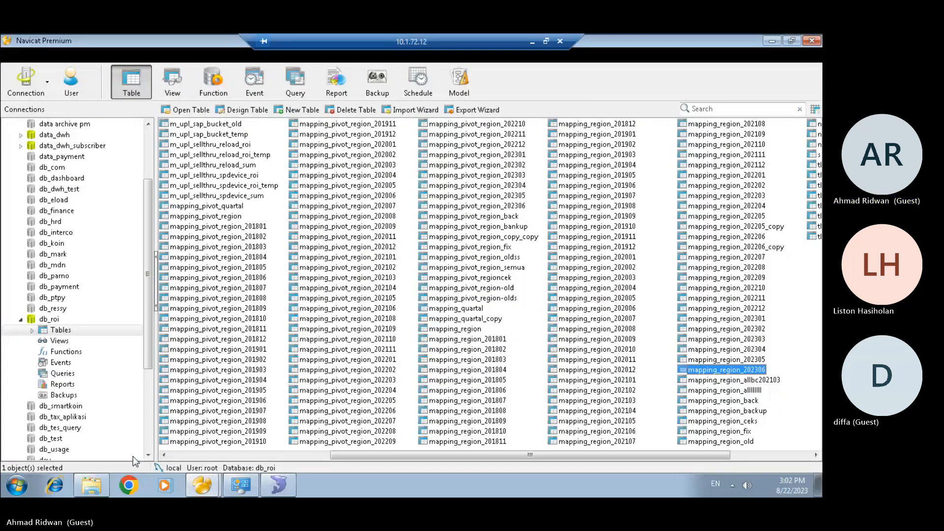
pyautogui.hscroll(-2, 435, 308)
pyautogui.hscroll(3, 435, 310)
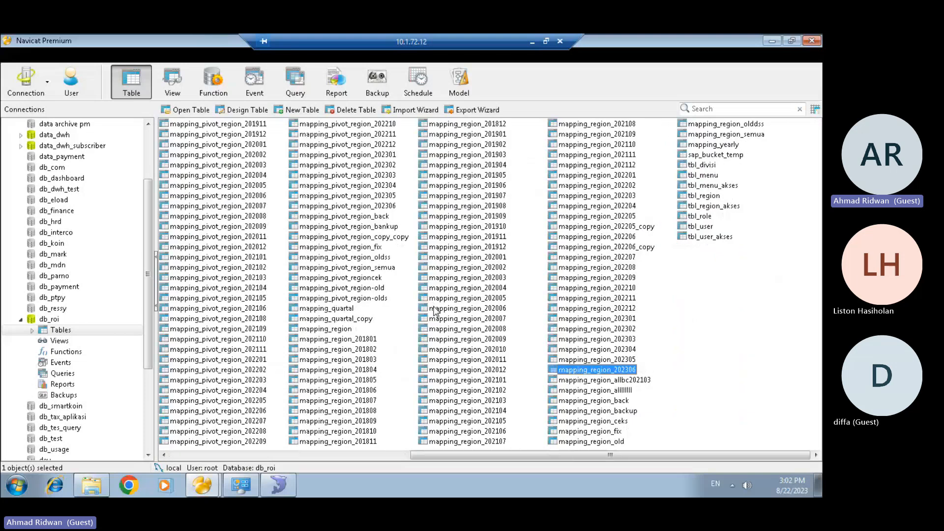
pyautogui.click(334, 330)
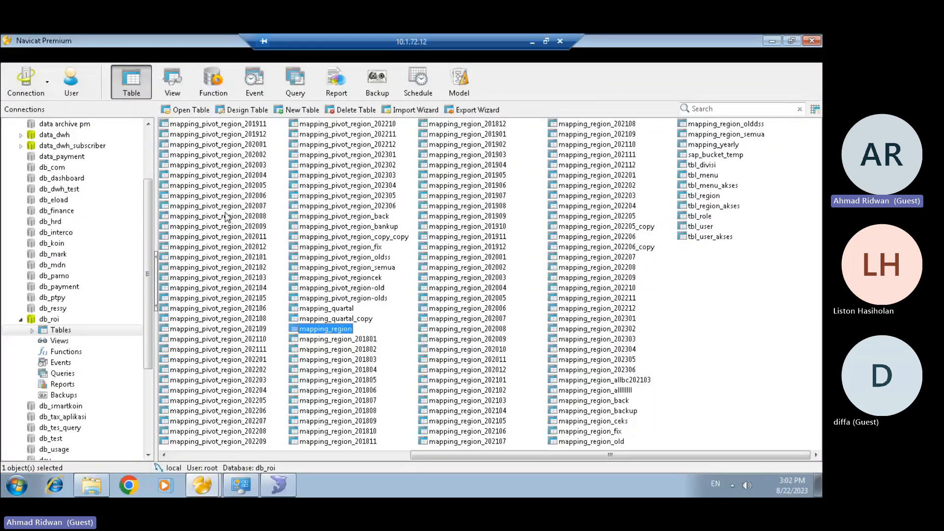
pyautogui.hscroll(-3, 241, 273)
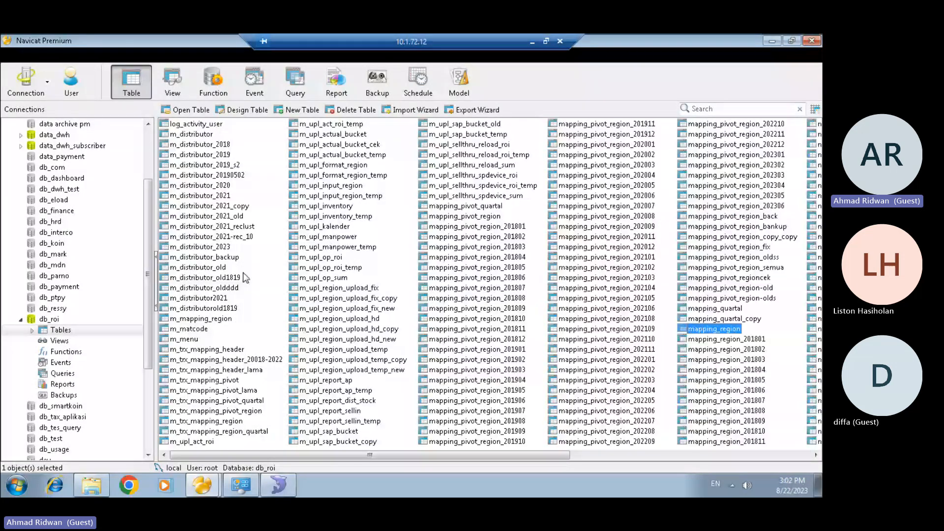
pyautogui.click(490, 217)
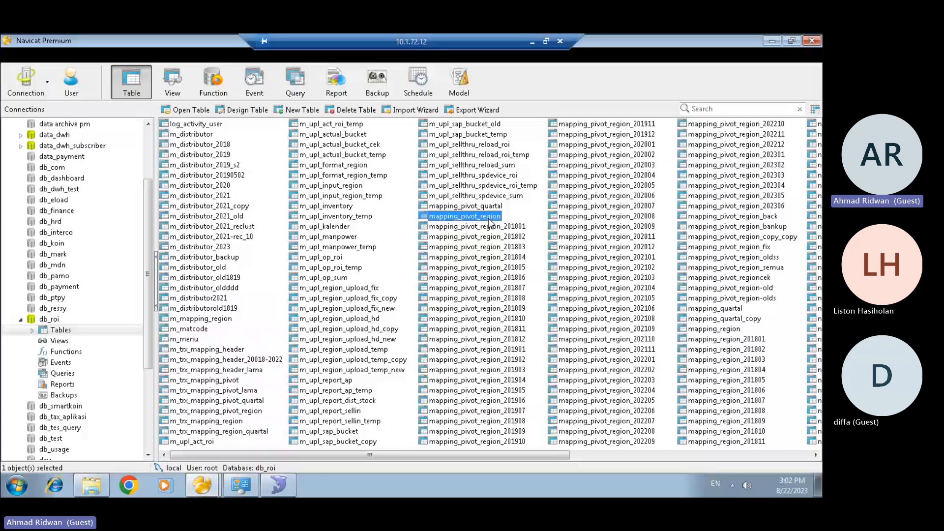
pyautogui.click(699, 326)
pyautogui.hscroll(3, 700, 323)
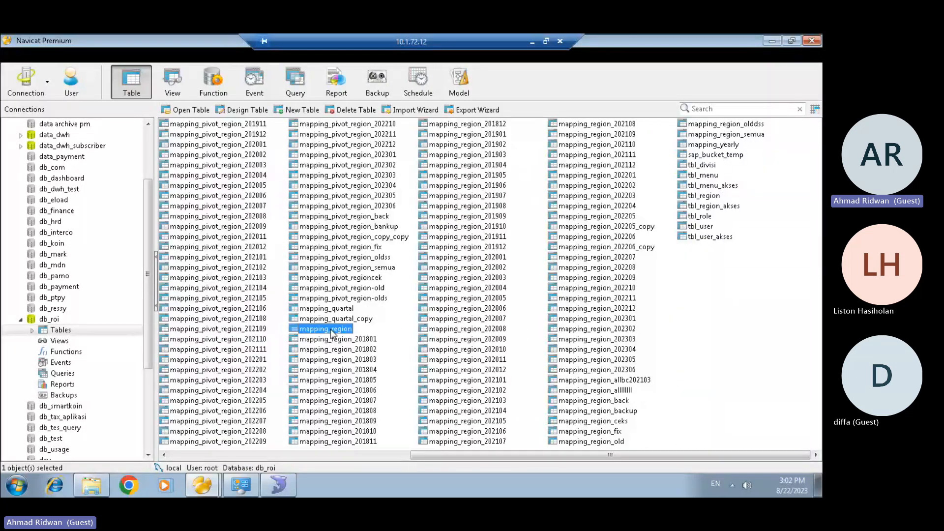
pyautogui.hscroll(-3, 332, 334)
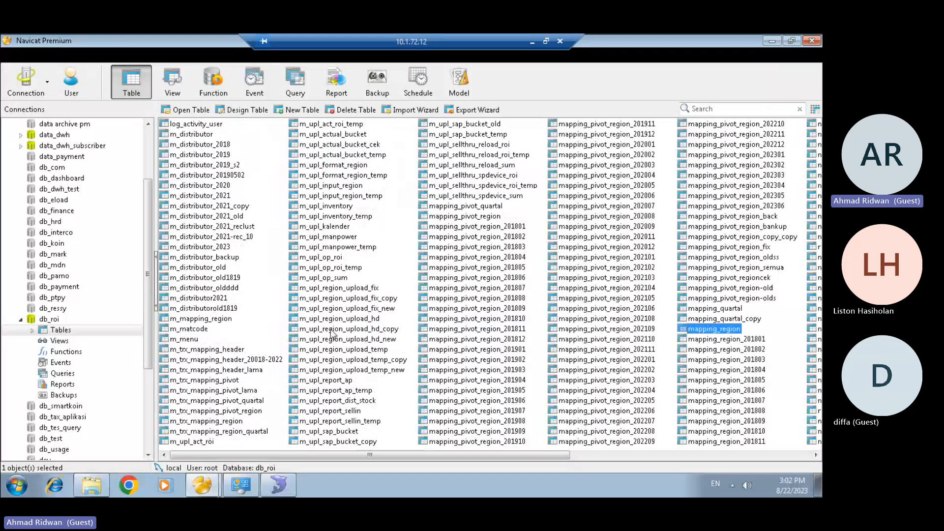
# Switch from the remote desktop to Outlook and clear the sender search to list the full Inbox from its newest mail.
pyautogui.keyDown('ctrl'); pyautogui.click(488, 217); pyautogui.keyUp('ctrl')
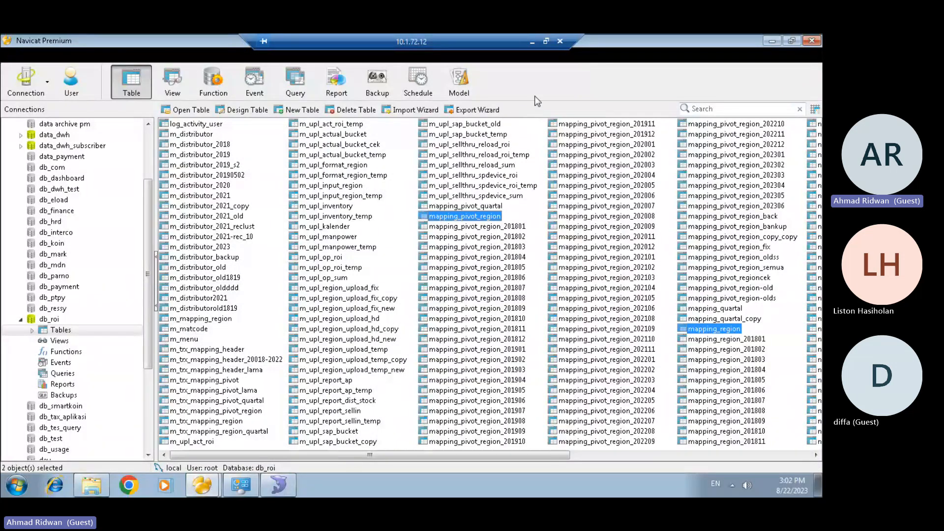
pyautogui.click(532, 43)
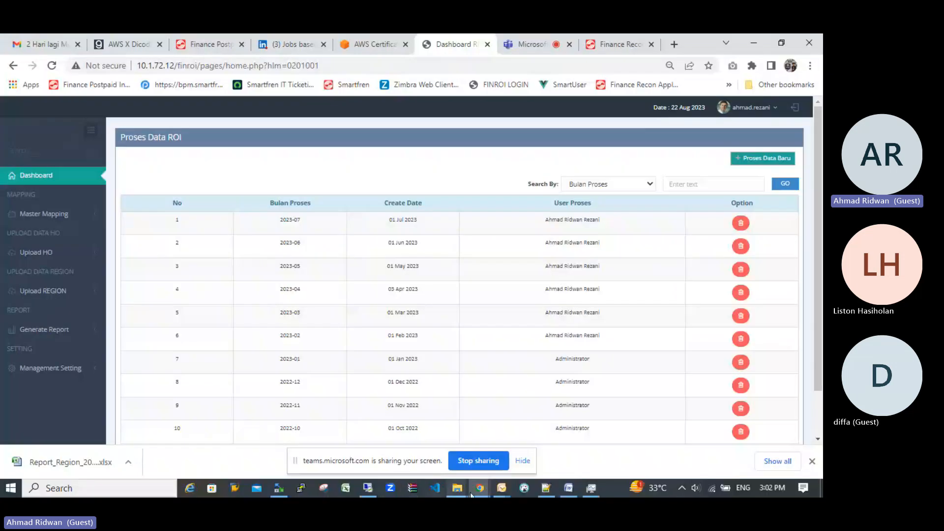
pyautogui.click(501, 487)
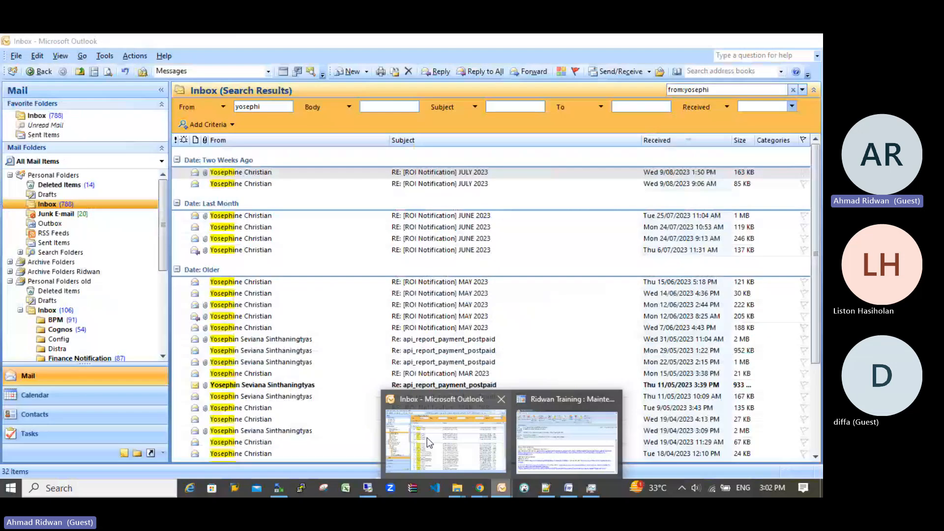
pyautogui.click(426, 437)
pyautogui.click(584, 432)
pyautogui.press('Escape')
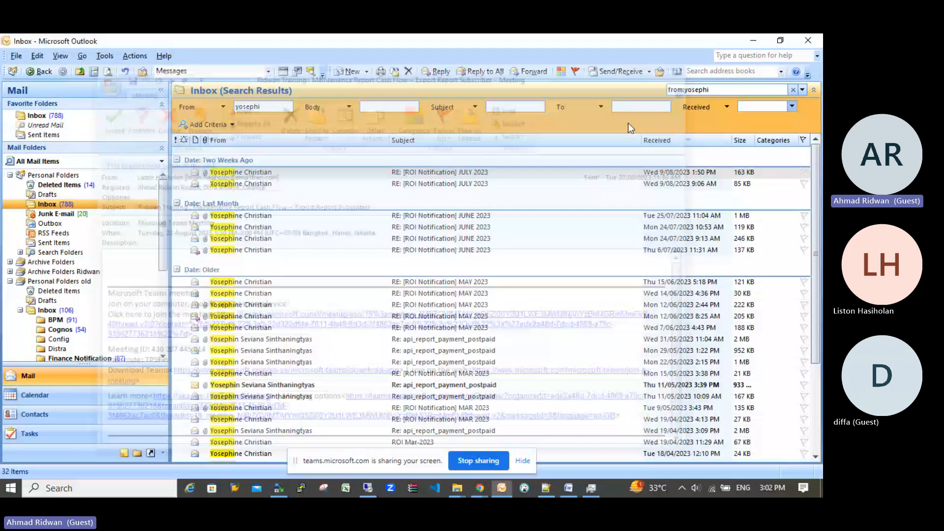
pyautogui.click(792, 89)
pyautogui.scroll(5, 450, 231)
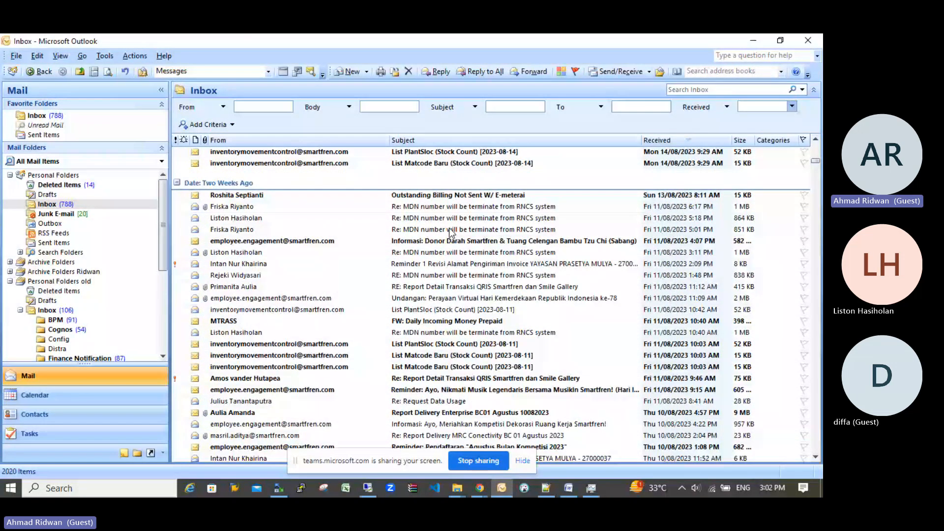
pyautogui.scroll(10, 450, 231)
pyautogui.scroll(15, 527, 260)
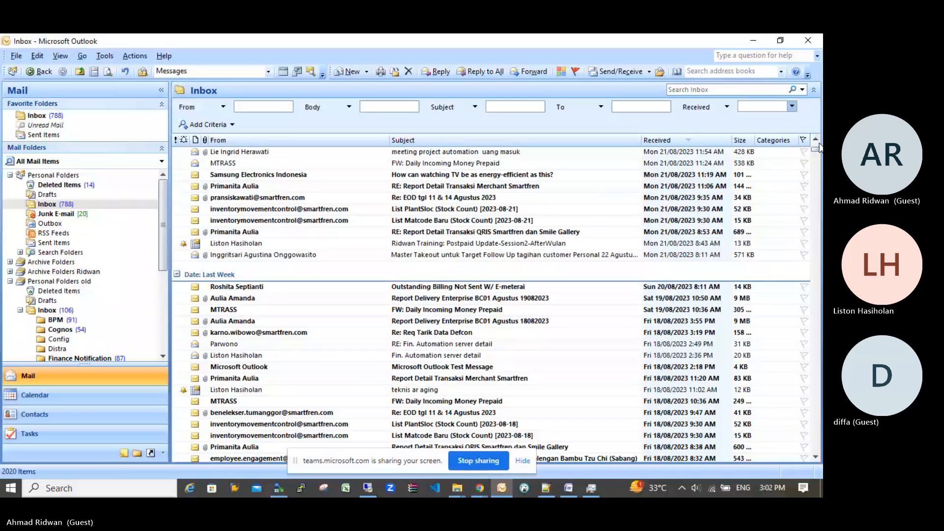
# Open today's "RE: [ROI Notification] JULY 2023" message, examine the front margin amount requested for BN-16, and close the message.
pyautogui.doubleClick(288, 175)
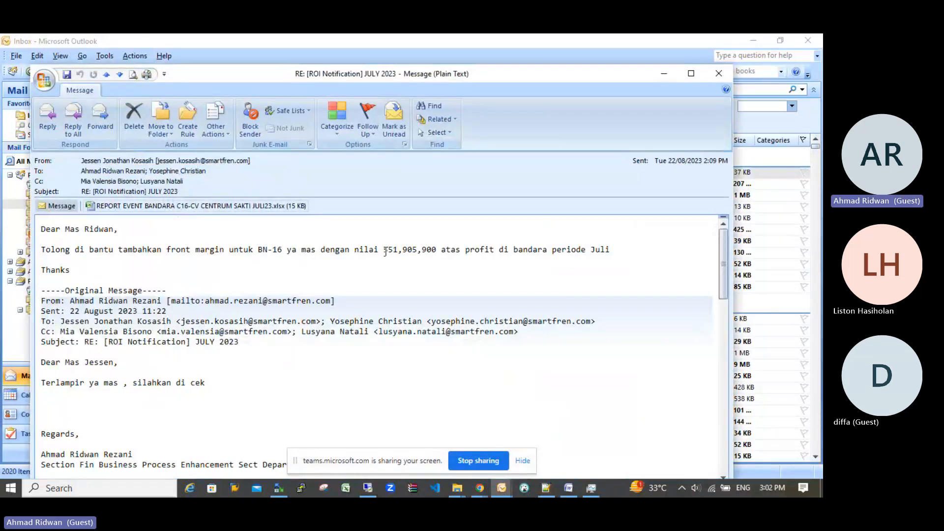
pyautogui.moveTo(384, 249); pyautogui.dragTo(436, 250)
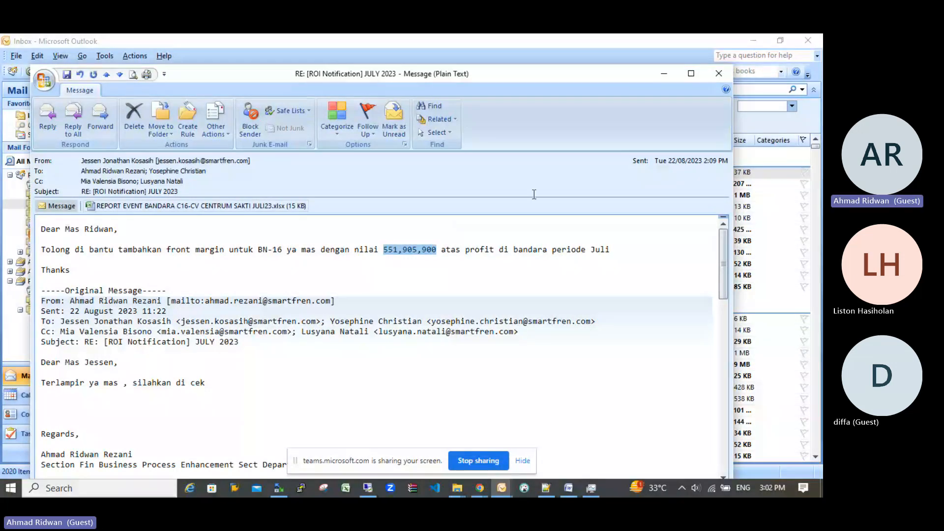
pyautogui.click(718, 76)
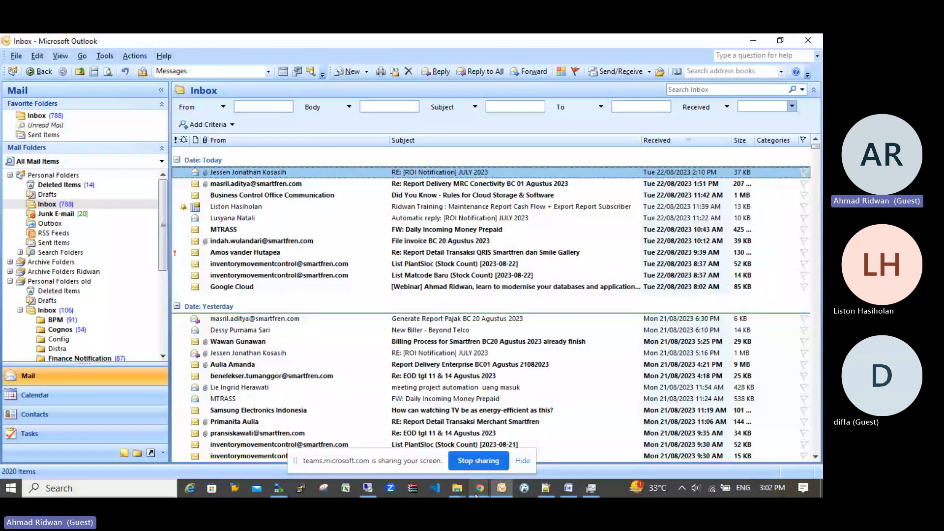
# Switch back to Navicat on the remote desktop and review the mapping_region and mapping_pivot_region tables in db_roi.
pyautogui.click(380, 485)
pyautogui.click(701, 332)
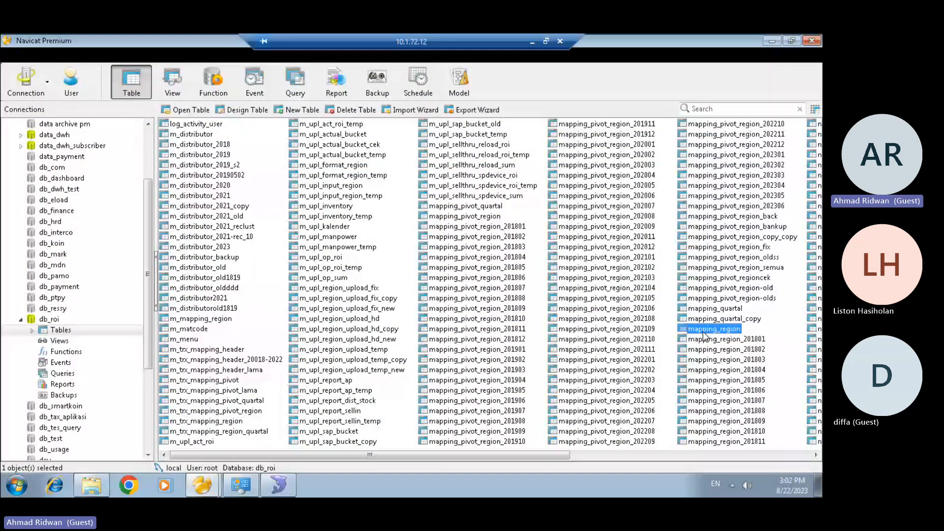
pyautogui.keyDown('ctrl'); pyautogui.click(491, 217); pyautogui.keyUp('ctrl')
pyautogui.press('F5')
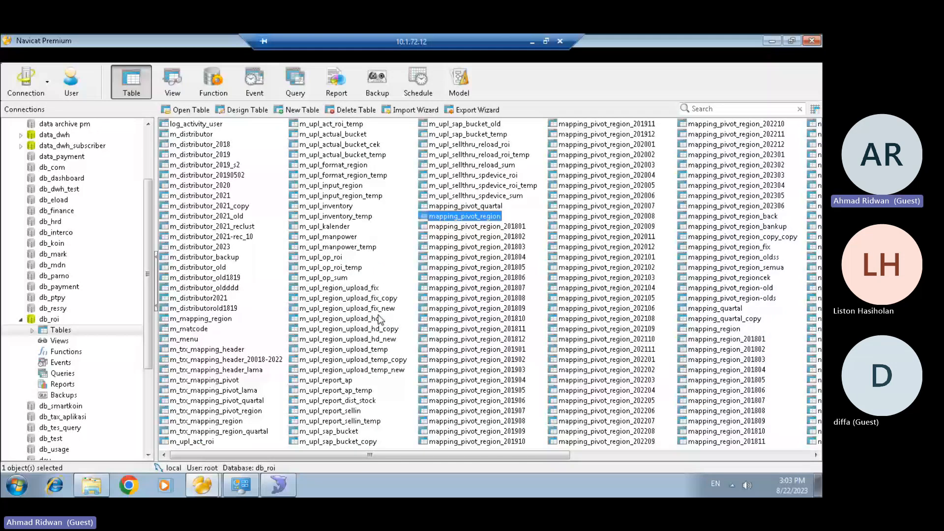
# Open the m_upl_kalender table in db_roi and delete its last record, for period 2023-07.
pyautogui.doubleClick(339, 227)
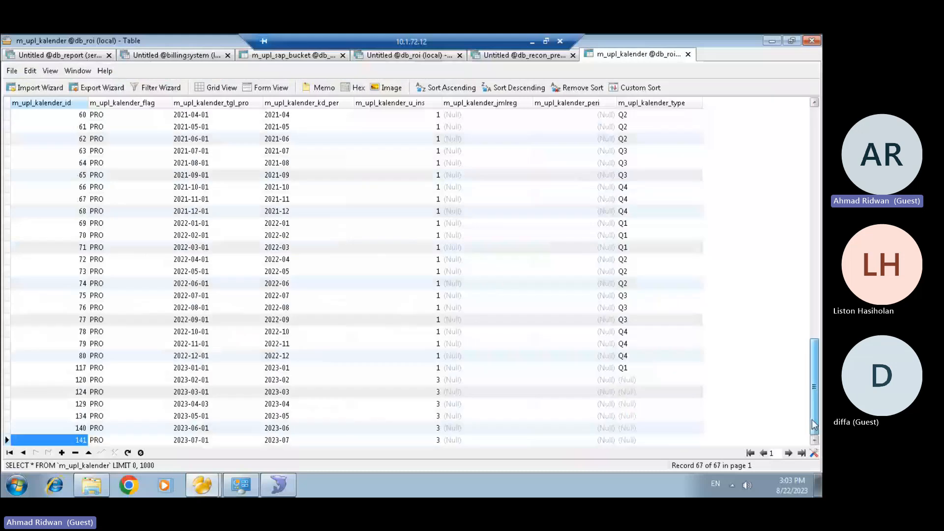
pyautogui.click(801, 452)
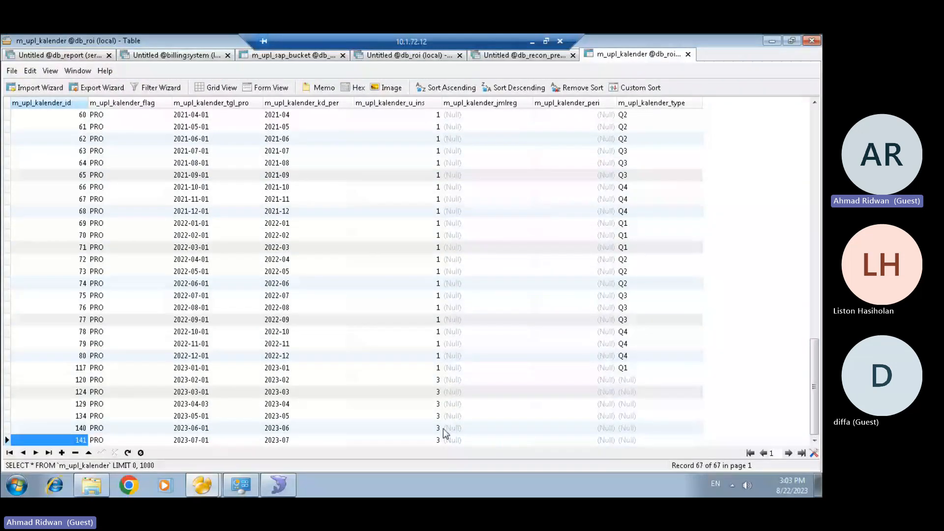
pyautogui.click(75, 453)
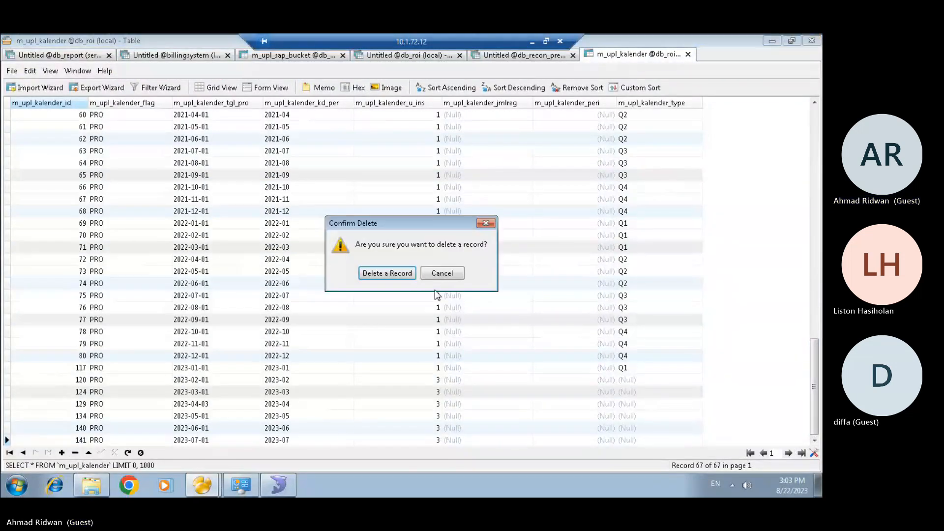
pyautogui.click(388, 274)
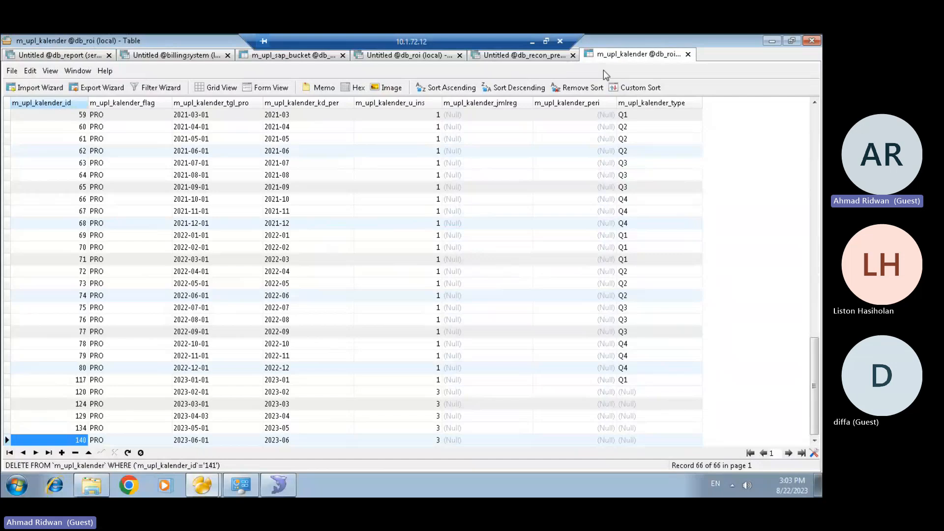
# Switch to the FINROI site in Chrome and reopen Proses Data under Upload HO to check the process months.
pyautogui.click(533, 43)
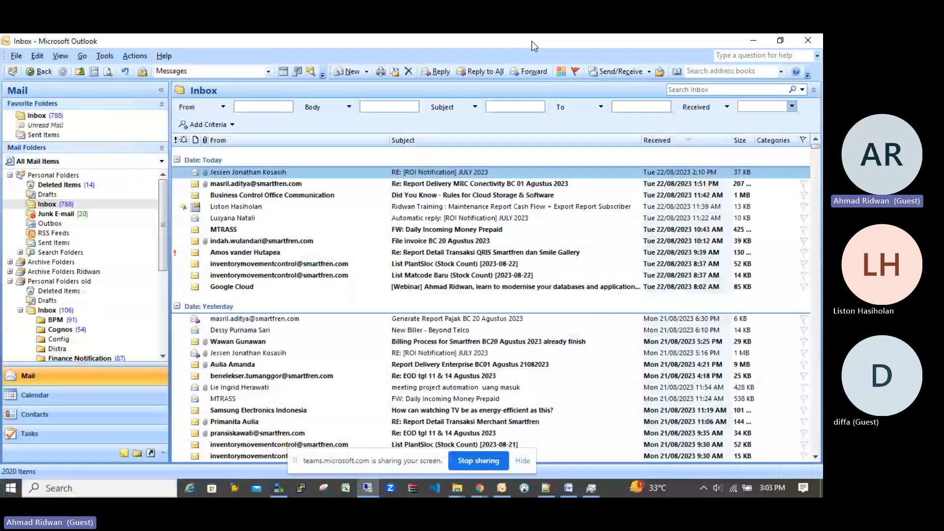
pyautogui.hotkey('alt', 'Tab')
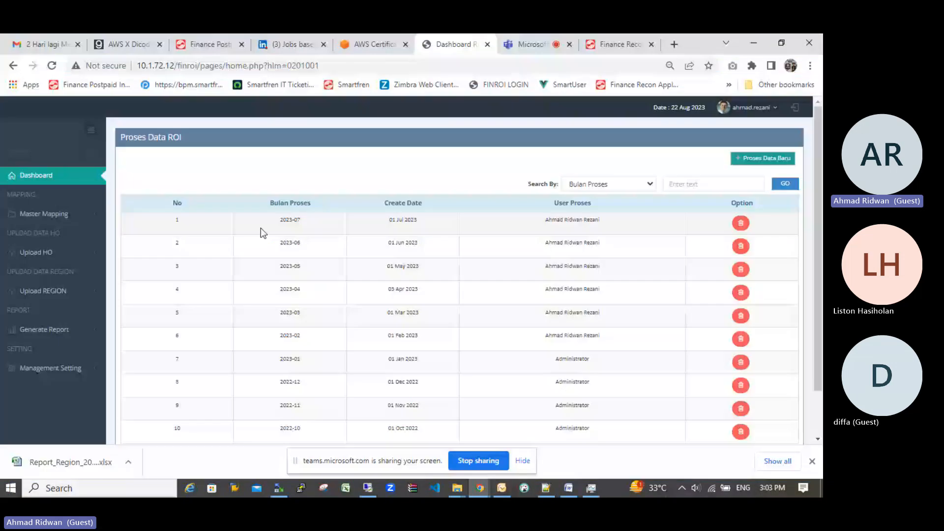
pyautogui.click(57, 253)
pyautogui.click(70, 241)
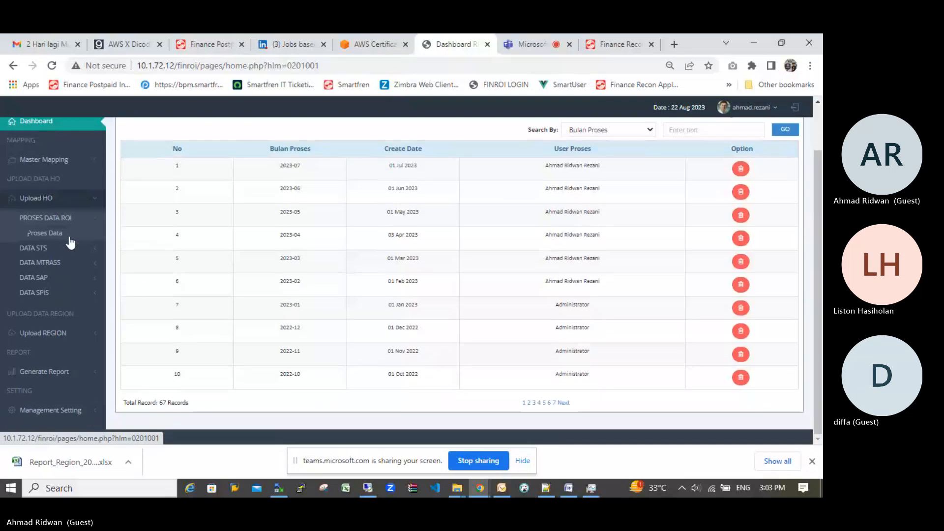
pyautogui.click(70, 234)
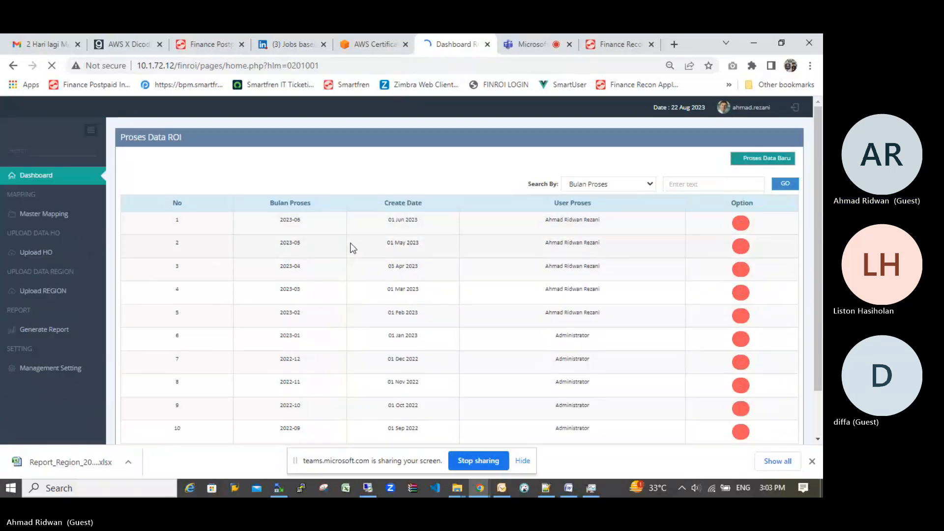
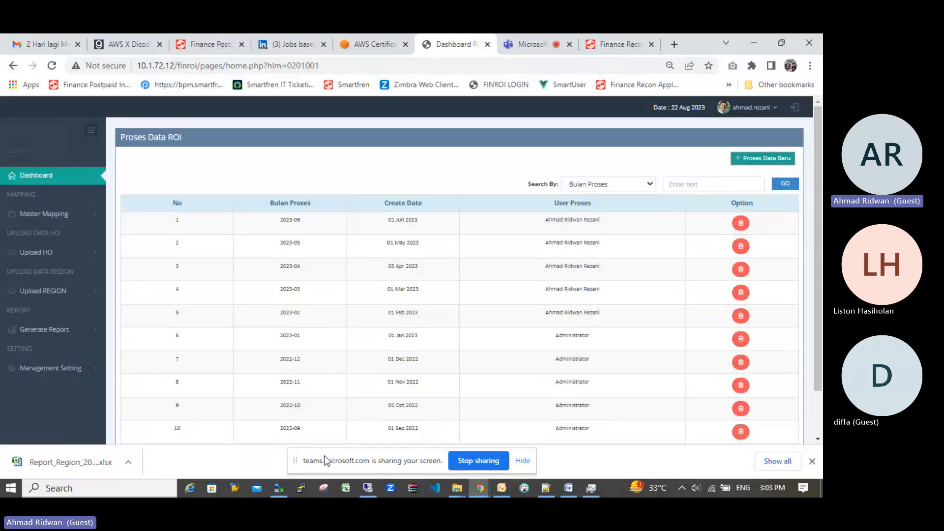
# Switch to WinSCP and log in to the saved personal-account session for 10.1.13.152, entering the account password.
pyautogui.click(275, 493)
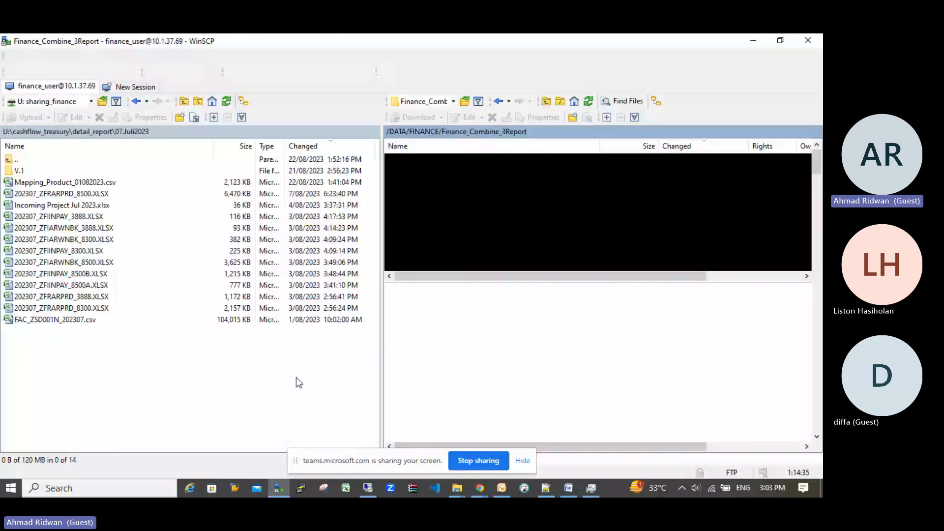
pyautogui.click(127, 87)
pyautogui.doubleClick(291, 190)
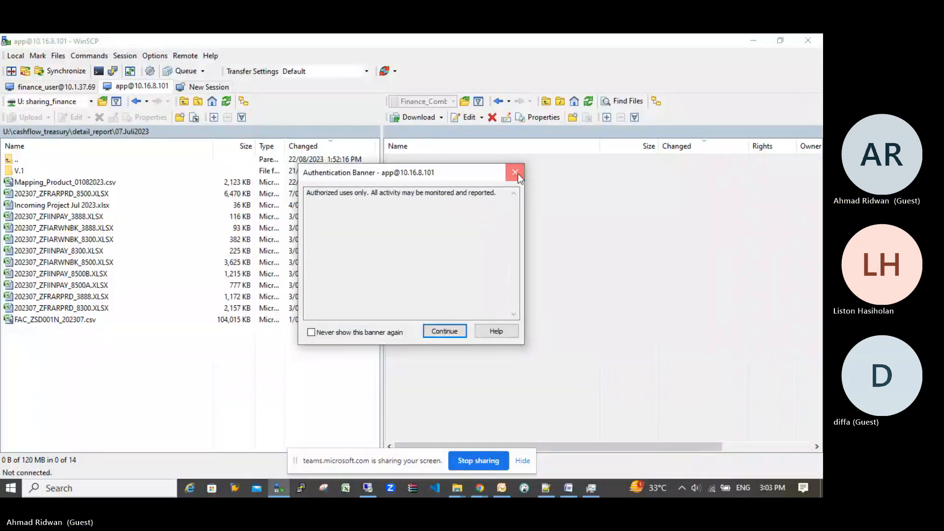
pyautogui.click(516, 173)
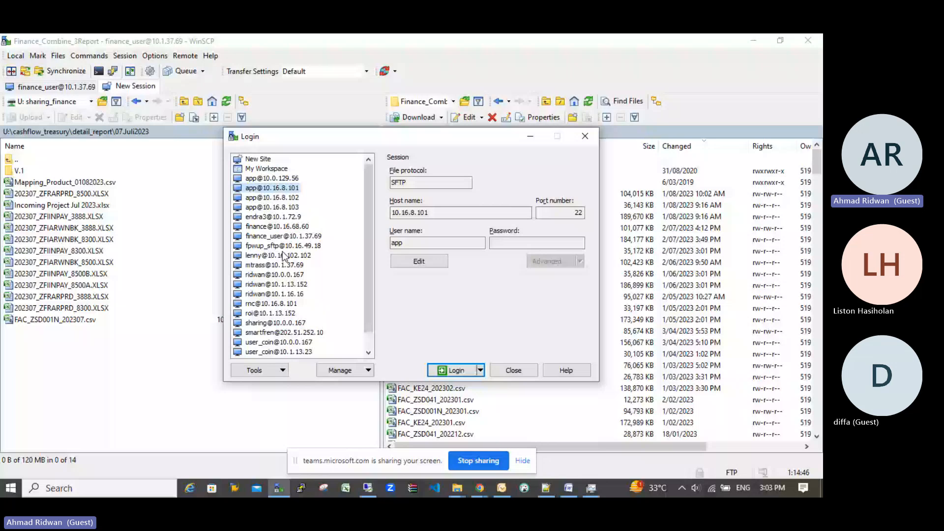
pyautogui.doubleClick(276, 284)
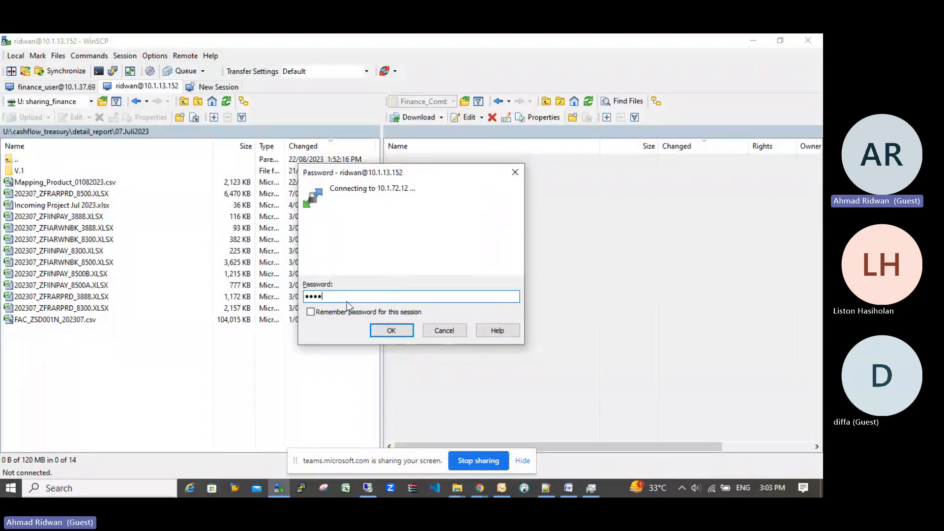
pyautogui.press('Return')
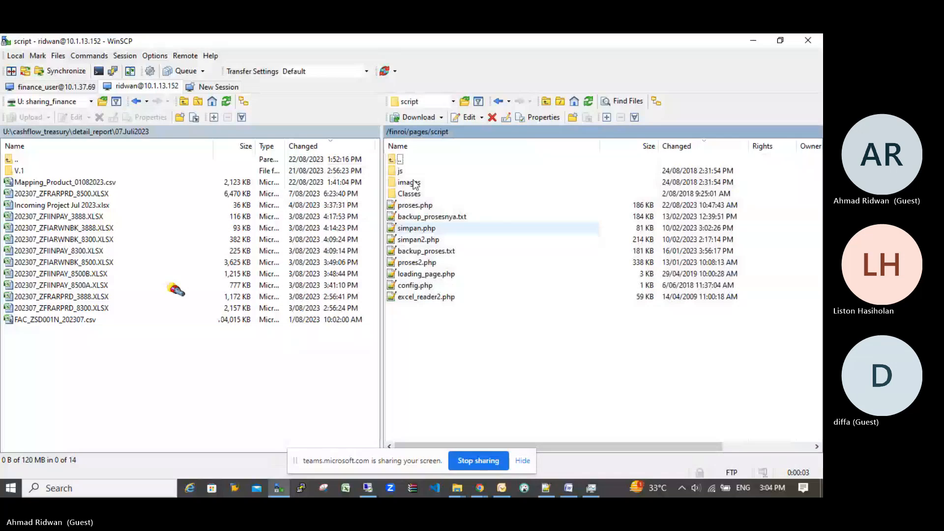
# Open proses.php from the remote /finroi/pages/script folder for editing in Notepad++.
pyautogui.click(415, 205)
pyautogui.rightClick(427, 205)
pyautogui.moveTo(472, 225)
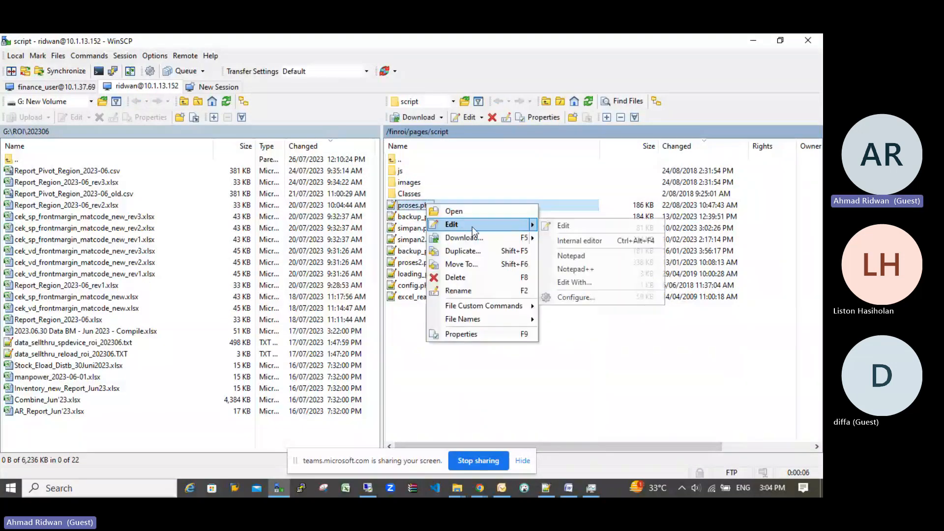
pyautogui.click(590, 268)
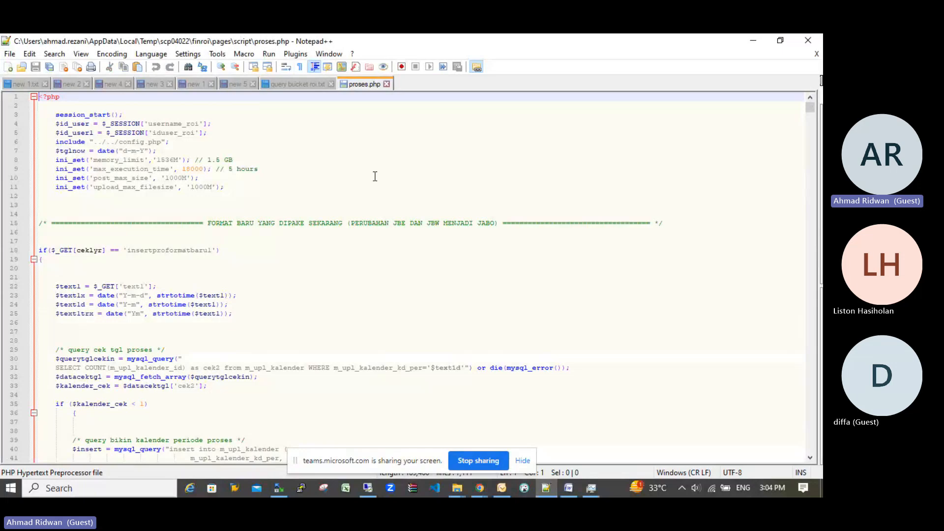
# Search proses.php for "margin" up to the mapping_region update with flagging 'MARGIN' in the discount section.
pyautogui.hotkey('ctrl', 'f')
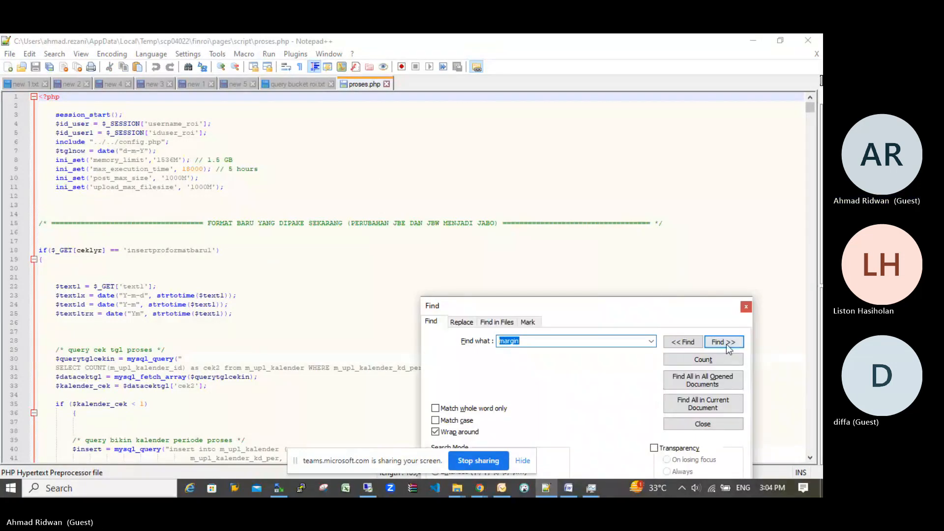
pyautogui.click(723, 342)
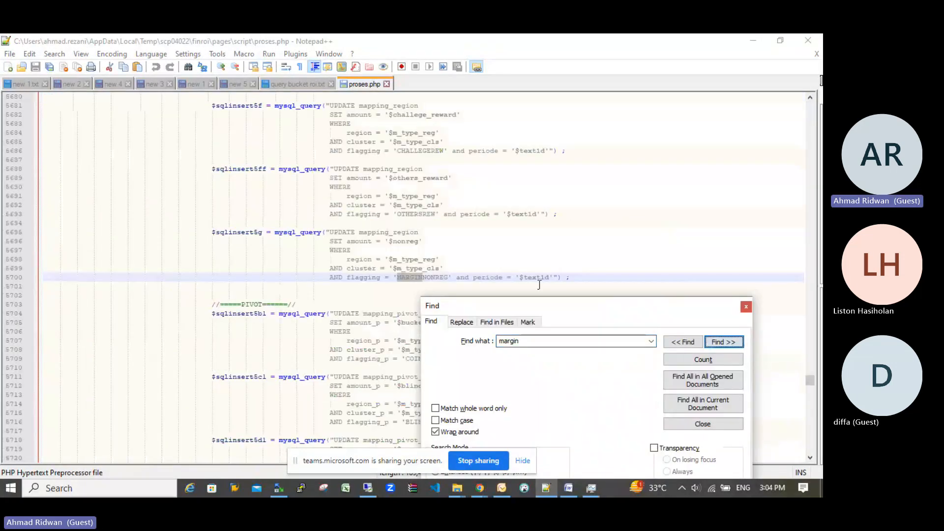
pyautogui.click(737, 344)
pyautogui.click(737, 346)
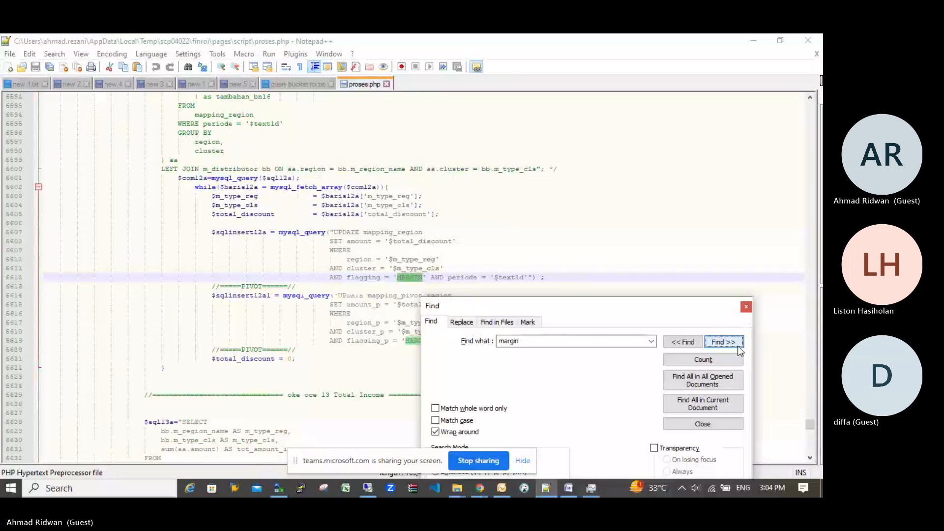
# Replace the tambahan_bn16 amount for region BN, cluster 16 with 551905900, without commas, and close the search.
pyautogui.scroll(3, 344, 162)
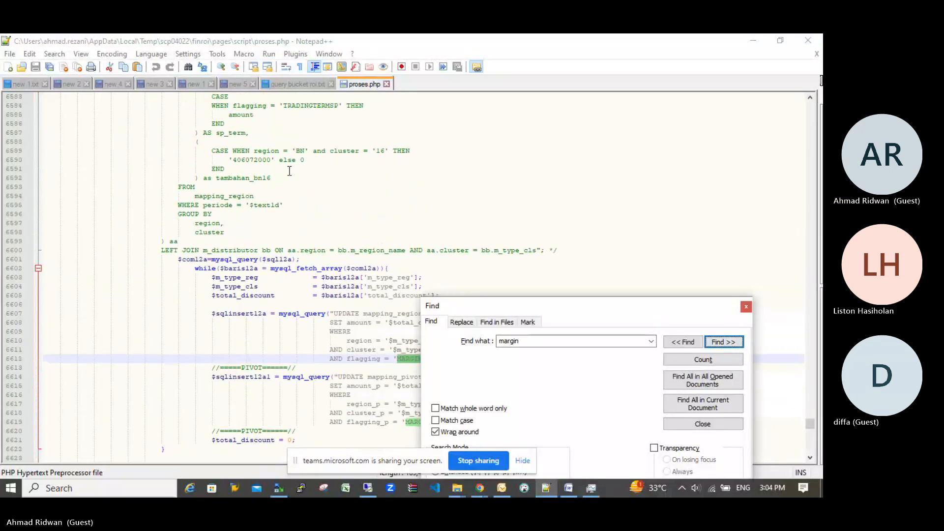
pyautogui.doubleClick(248, 159)
pyautogui.write('561,905,900')
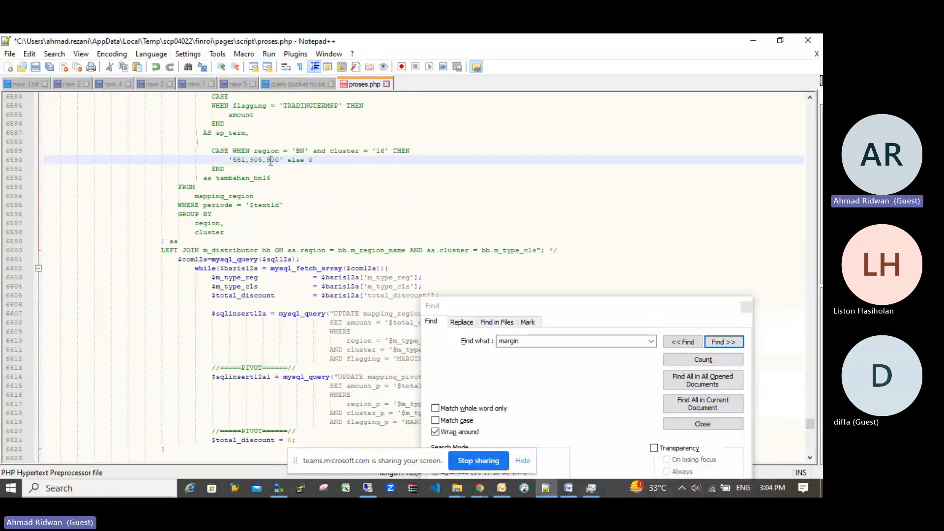
pyautogui.click(268, 160)
pyautogui.press('BackSpace')
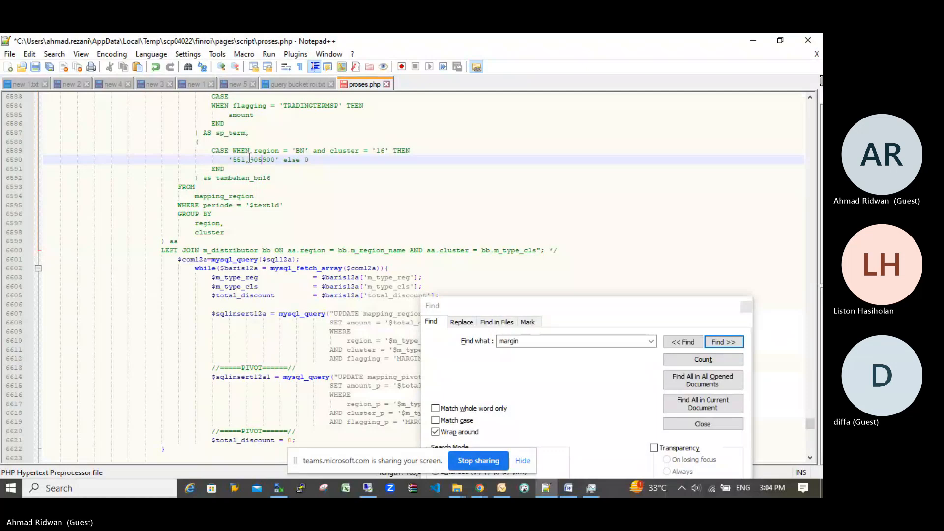
pyautogui.click(247, 160)
pyautogui.press('BackSpace')
pyautogui.scroll(1, 344, 197)
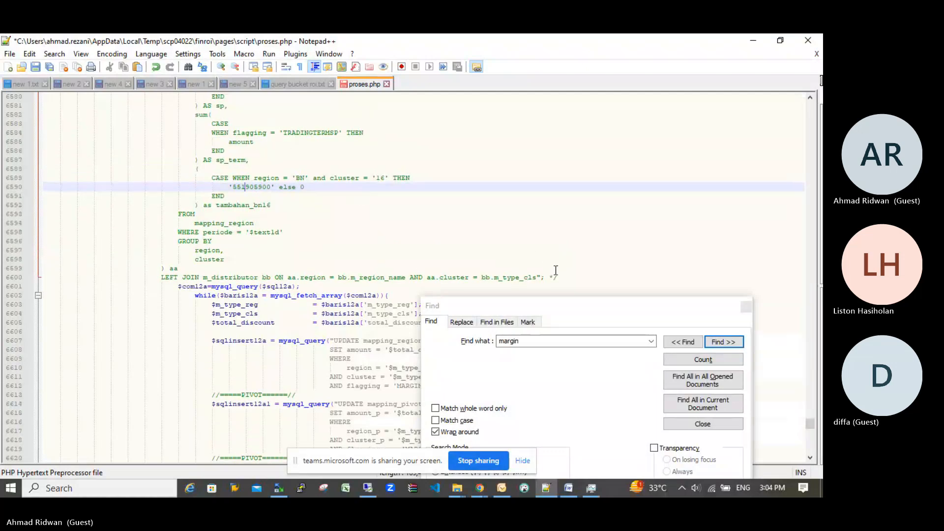
pyautogui.click(745, 305)
# Block-uncomment the second $sql12a query, the one containing the BN cluster 16 case.
pyautogui.moveTo(573, 279); pyautogui.dragTo(211, 177)
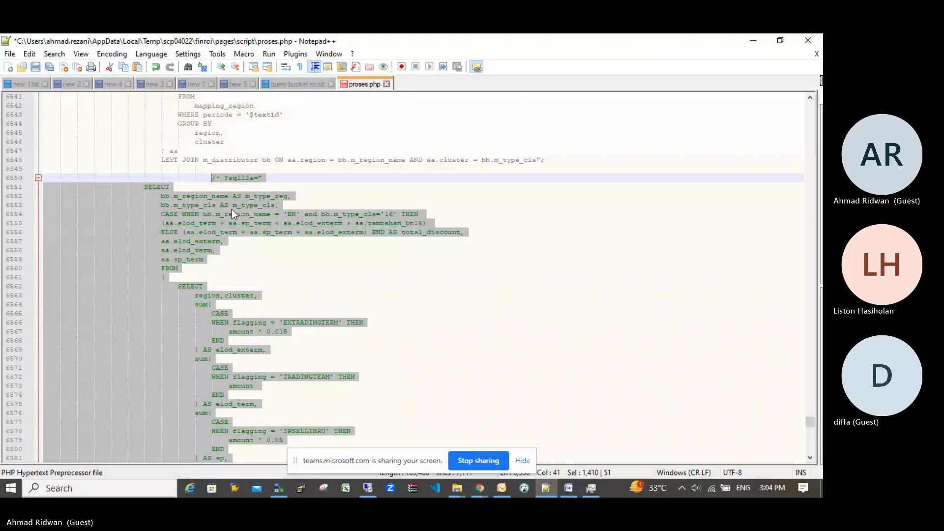
pyautogui.rightClick(245, 206)
pyautogui.click(293, 419)
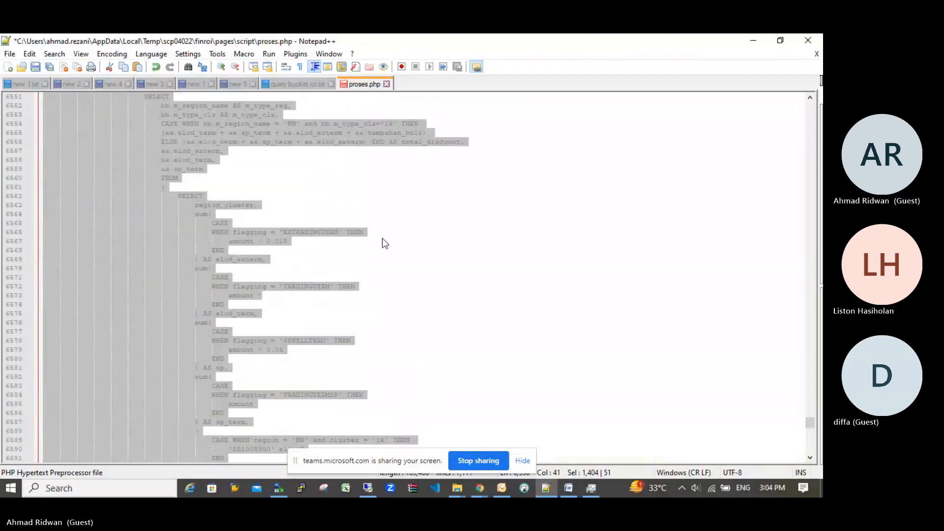
# Block-comment the first $sql12a query under the "oke oce 12 Discount" heading and save proses.php.
pyautogui.scroll(5, 382, 238)
pyautogui.moveTo(552, 205); pyautogui.dragTo(145, 114)
pyautogui.rightClick(161, 133)
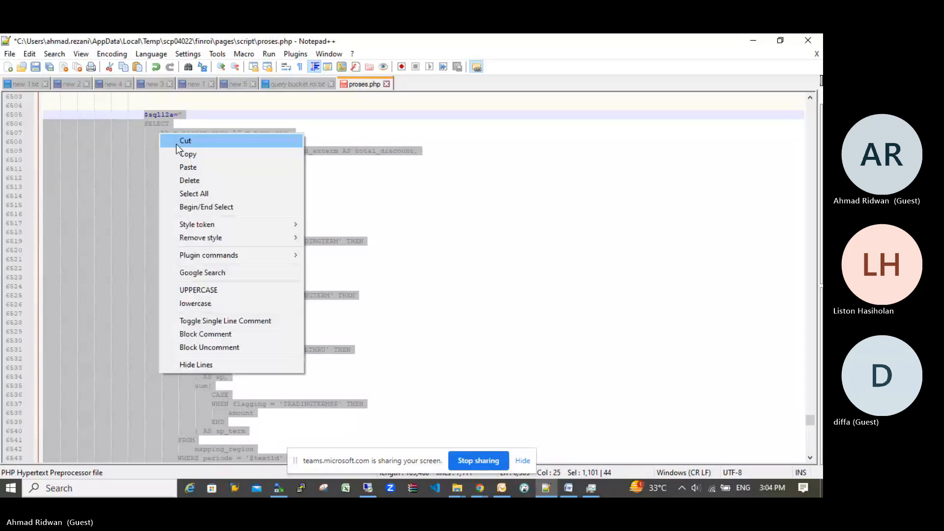
pyautogui.click(213, 333)
pyautogui.click(311, 259)
pyautogui.scroll(-6, 390, 295)
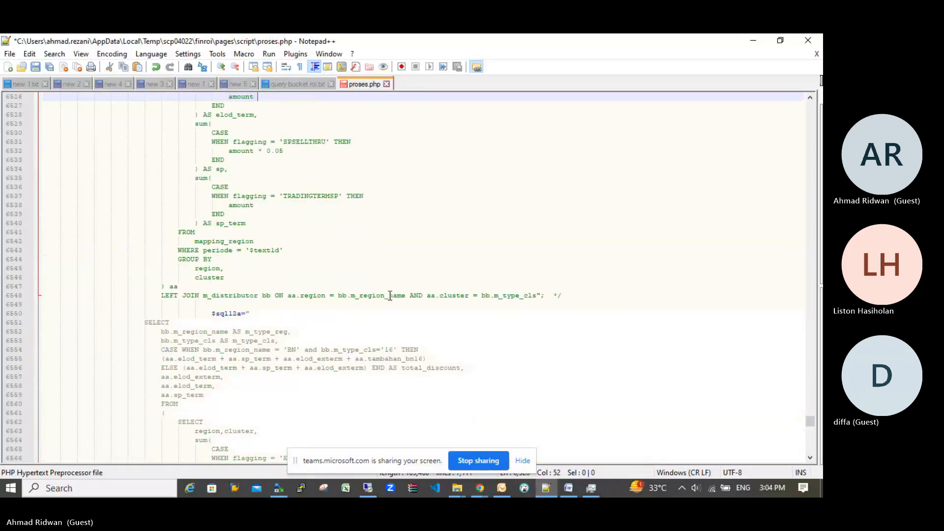
pyautogui.scroll(-8, 389, 296)
pyautogui.hotkey('ctrl', 's')
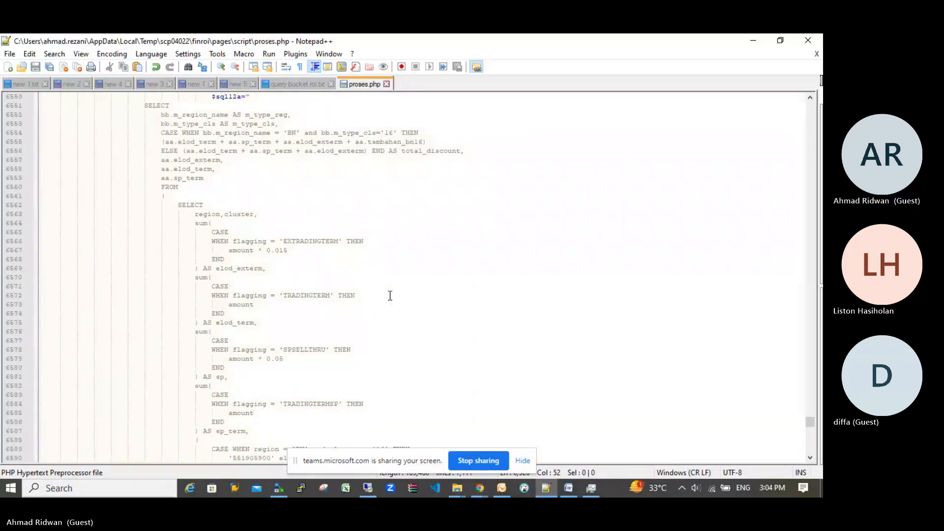
# Review both $sql12a discount queries, checking the BN cluster 16 amount and which query is commented out.
pyautogui.scroll(-6, 363, 282)
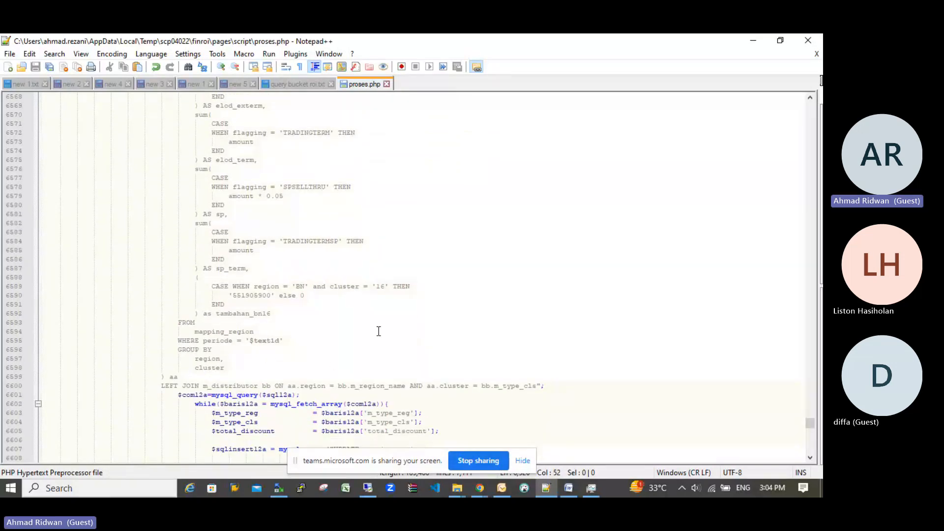
pyautogui.click(247, 331)
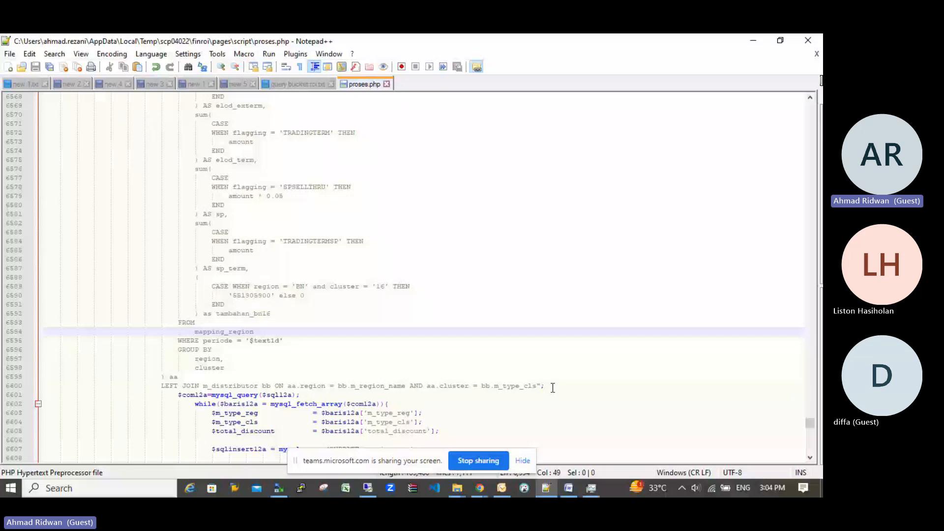
pyautogui.scroll(1, 553, 388)
pyautogui.doubleClick(251, 322)
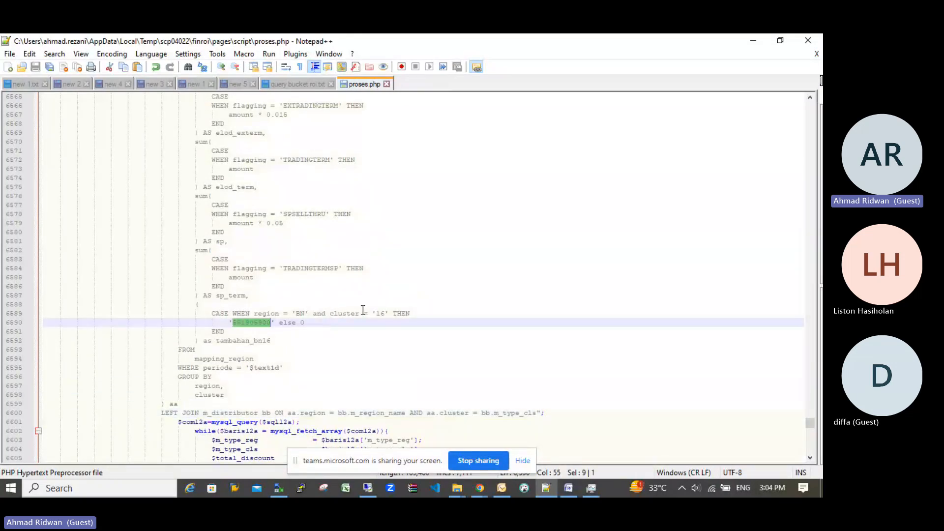
pyautogui.scroll(12, 258, 319)
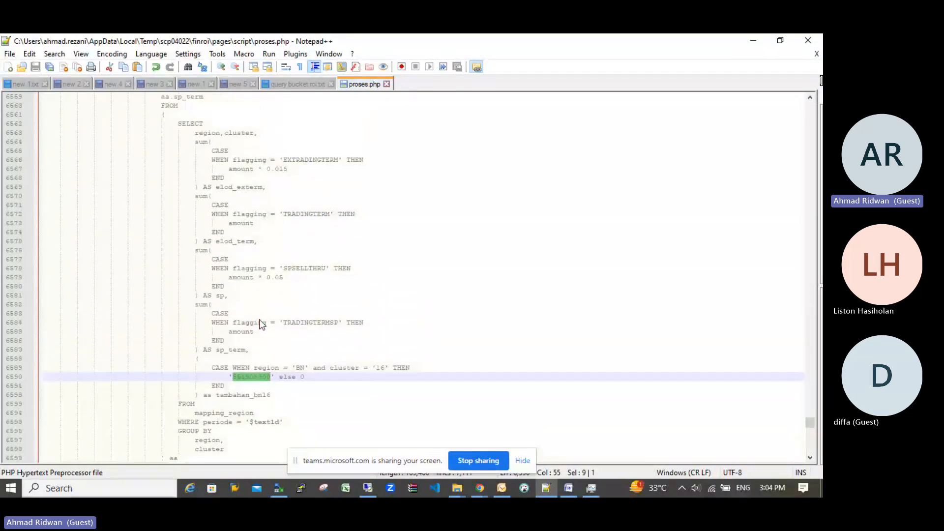
pyautogui.scroll(5, 259, 323)
pyautogui.click(250, 256)
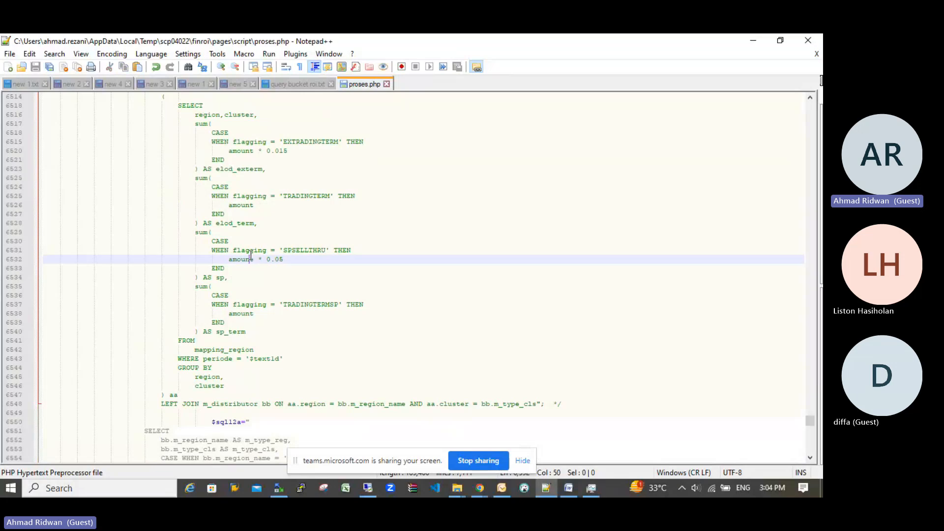
pyautogui.scroll(19, 250, 257)
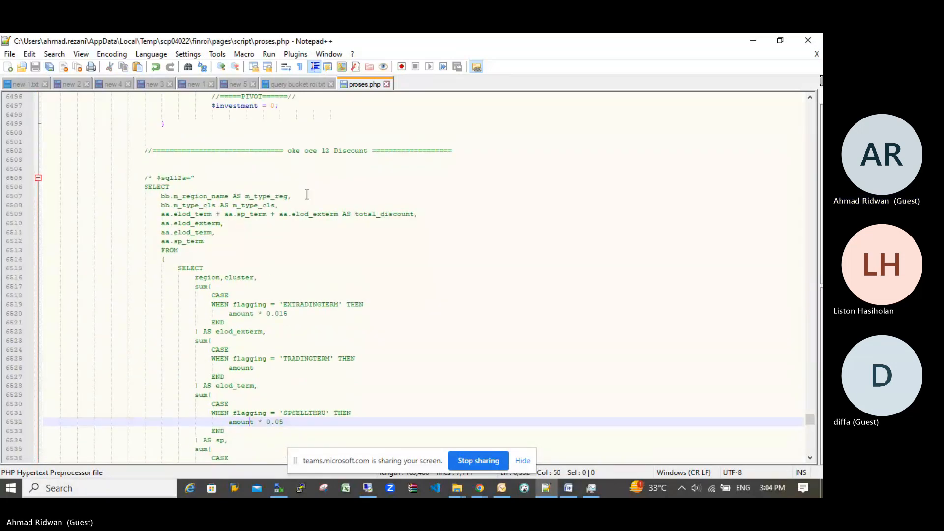
pyautogui.scroll(-20, 173, 207)
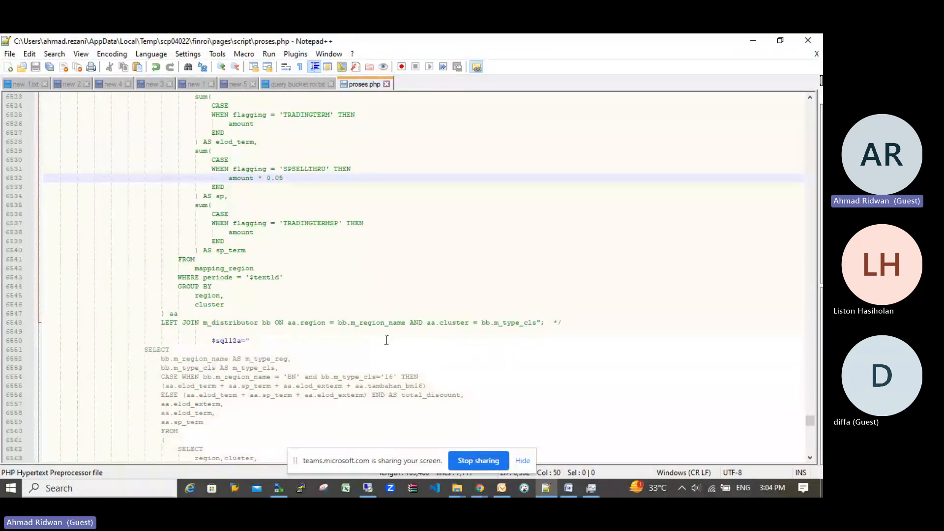
pyautogui.scroll(-15, 394, 342)
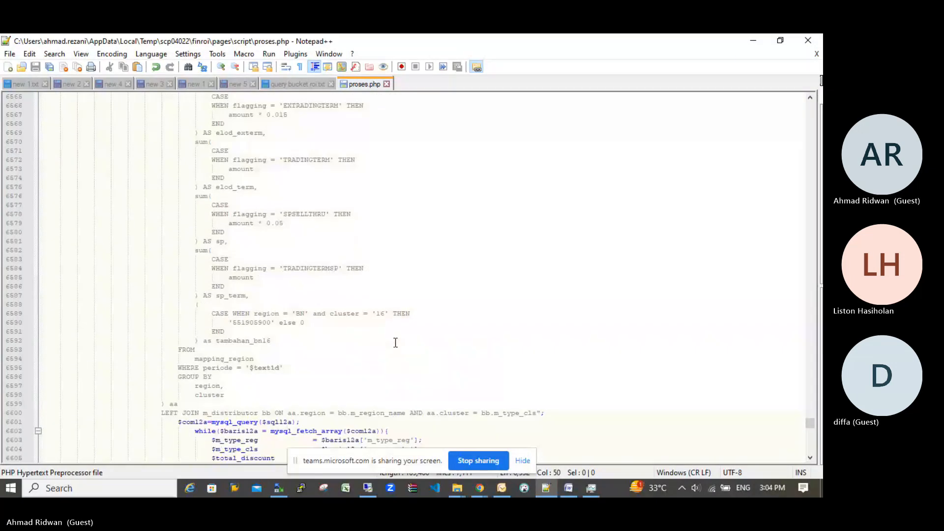
# Return to WinSCP and enter the account password to upload the saved proses.php to /finroi/pages/script/.
pyautogui.click(279, 488)
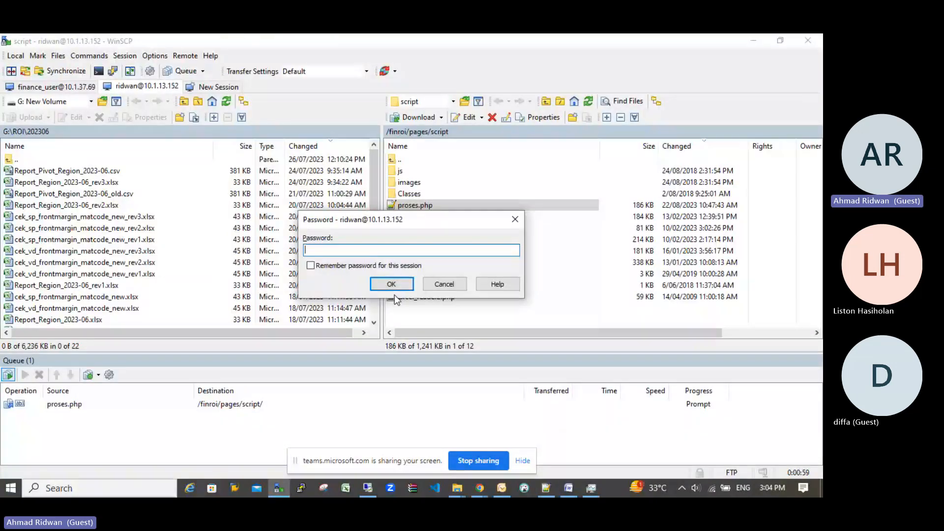
pyautogui.write('•••••••')
pyautogui.click(392, 284)
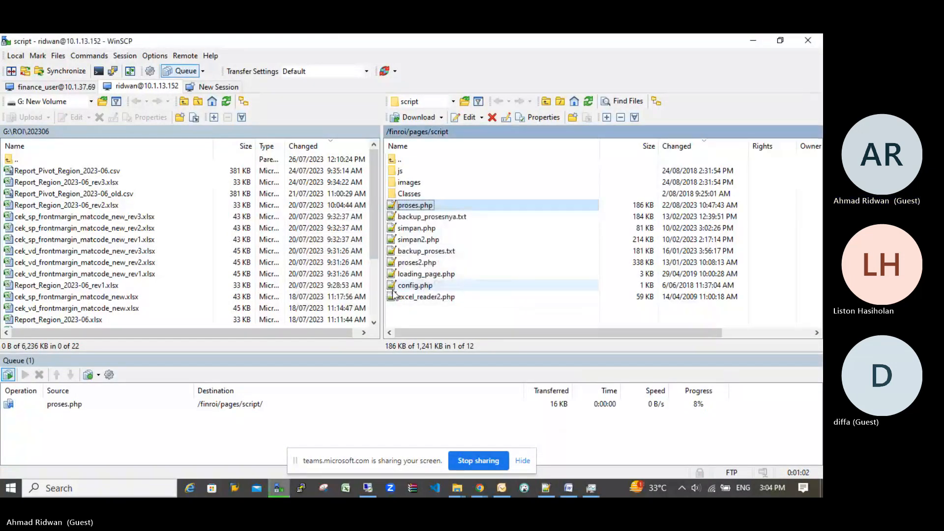
# In Notepad++, add a trailing space after cluster in the query's GROUP BY, save again, and check the upload in WinSCP.
pyautogui.click(541, 491)
pyautogui.click(352, 336)
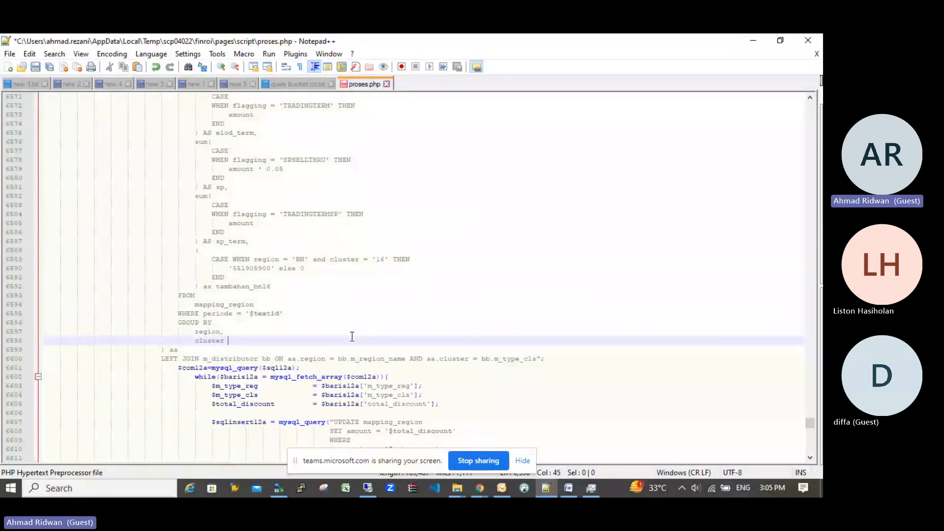
pyautogui.click(279, 489)
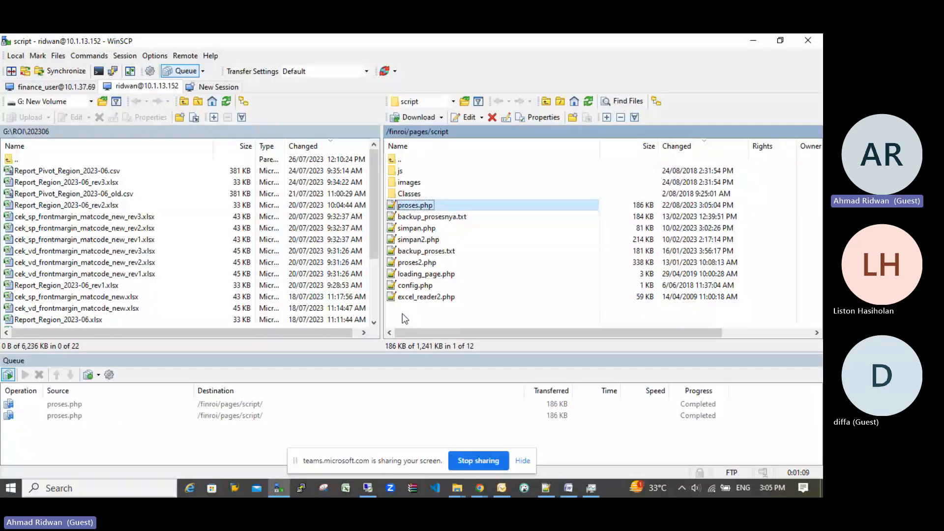
# Switch to the ROI dashboard in Chrome, start a new data process and set its input file date to 01-07-2023.
pyautogui.click(475, 493)
pyautogui.click(439, 435)
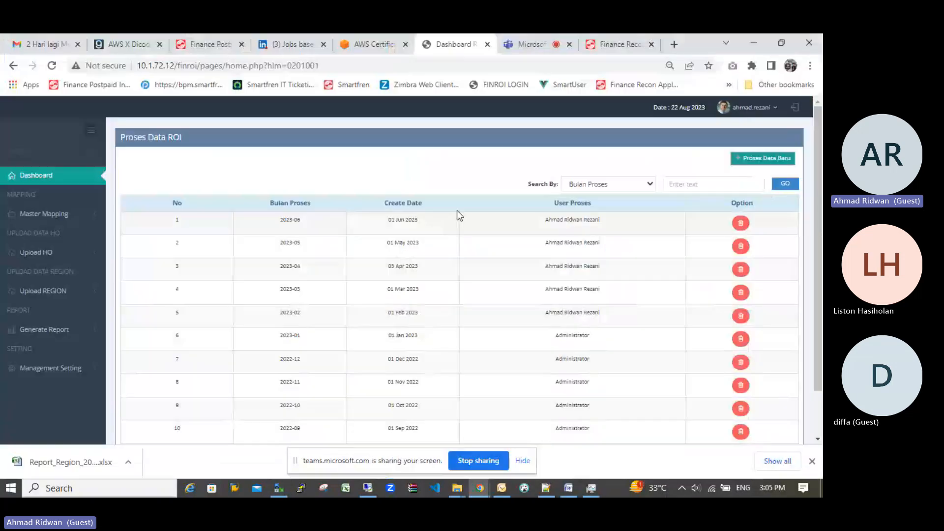
pyautogui.click(779, 161)
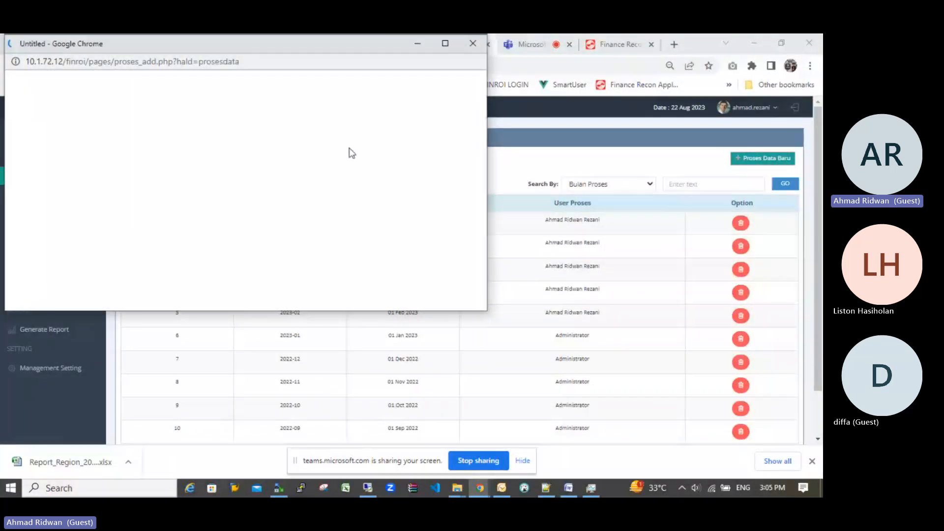
pyautogui.click(283, 160)
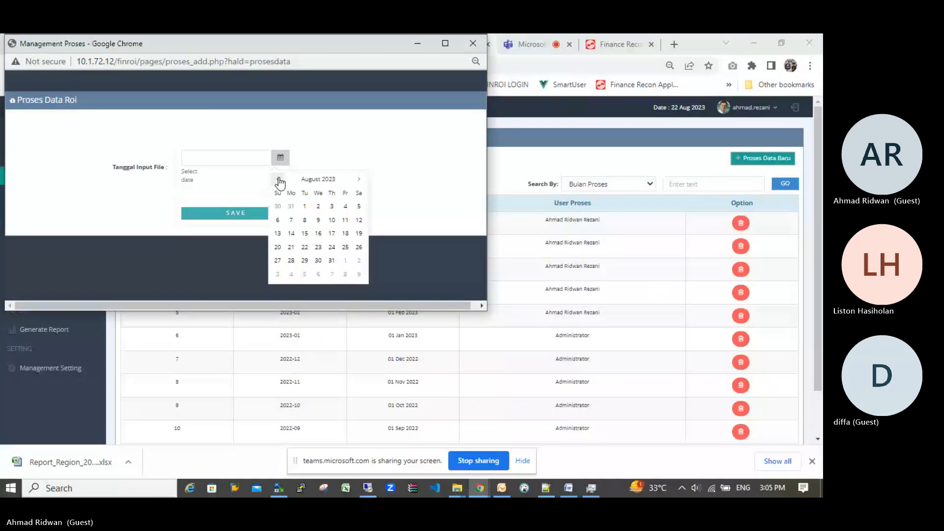
pyautogui.click(278, 179)
pyautogui.click(355, 211)
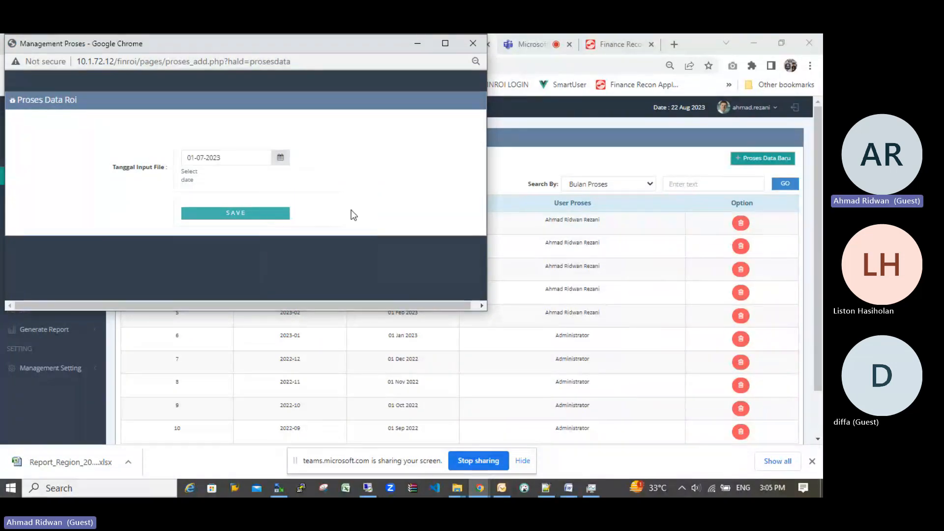
# Save the 01-07-2023 data process to start the run, then look through the code of proses.php in Notepad++.
pyautogui.click(236, 213)
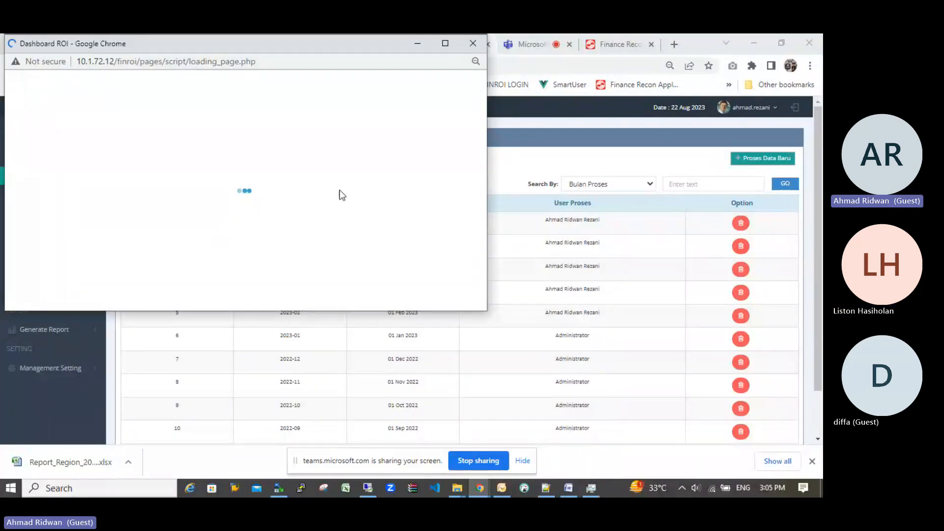
pyautogui.click(547, 493)
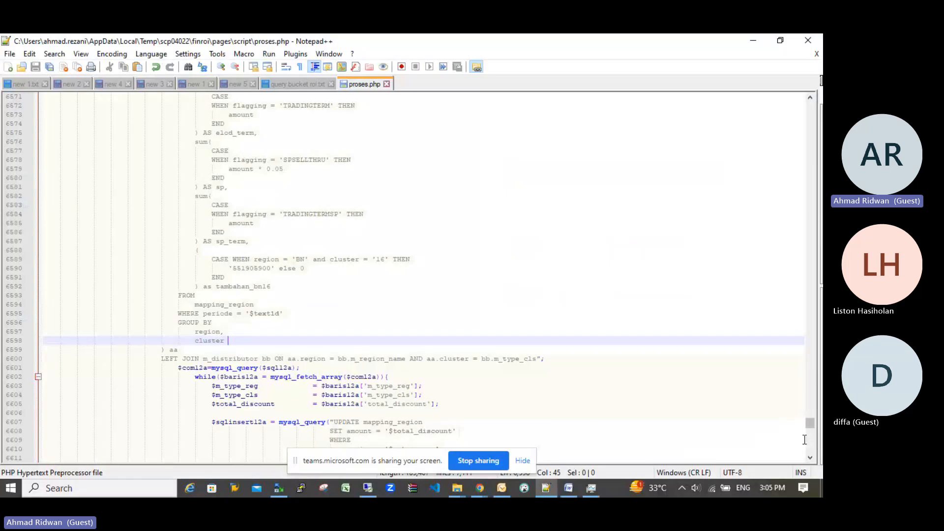
pyautogui.moveTo(809, 426); pyautogui.dragTo(797, 214)
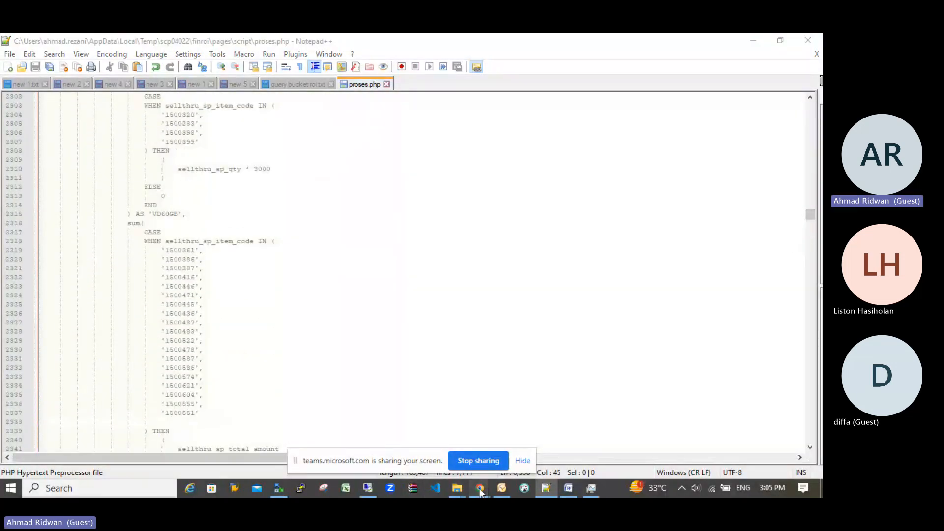
pyautogui.moveTo(479, 487)
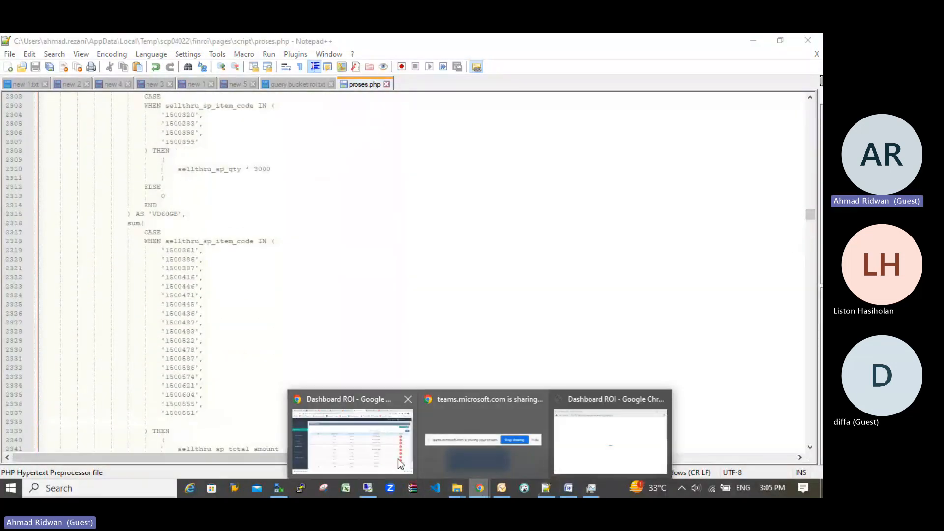
# Switch to Navicat on the remote server, open the mapping_region table of db_roi and refresh its records.
pyautogui.click(370, 487)
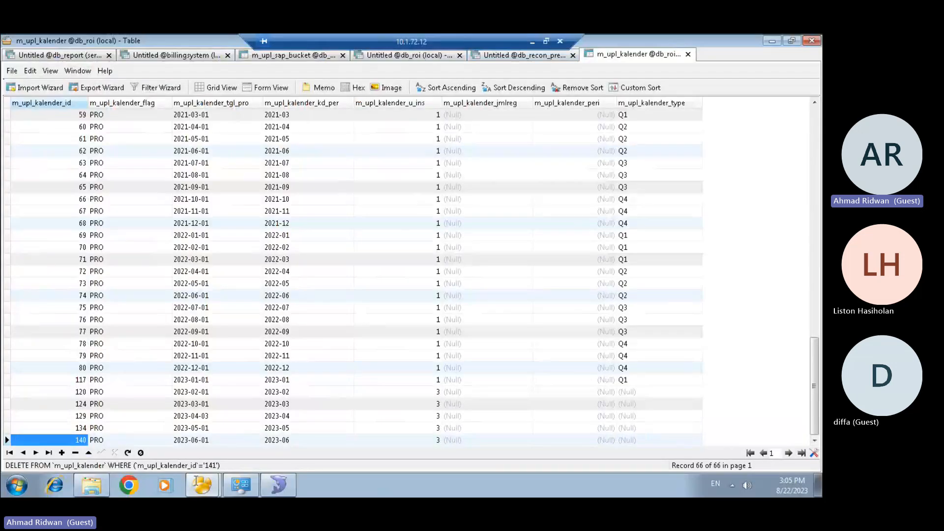
pyautogui.moveTo(199, 482)
pyautogui.click(191, 457)
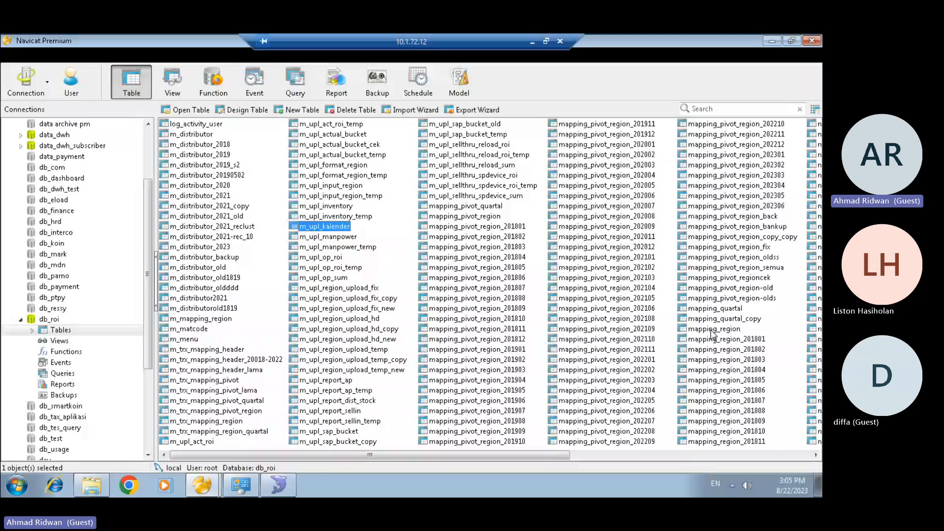
pyautogui.doubleClick(711, 329)
pyautogui.press('Return')
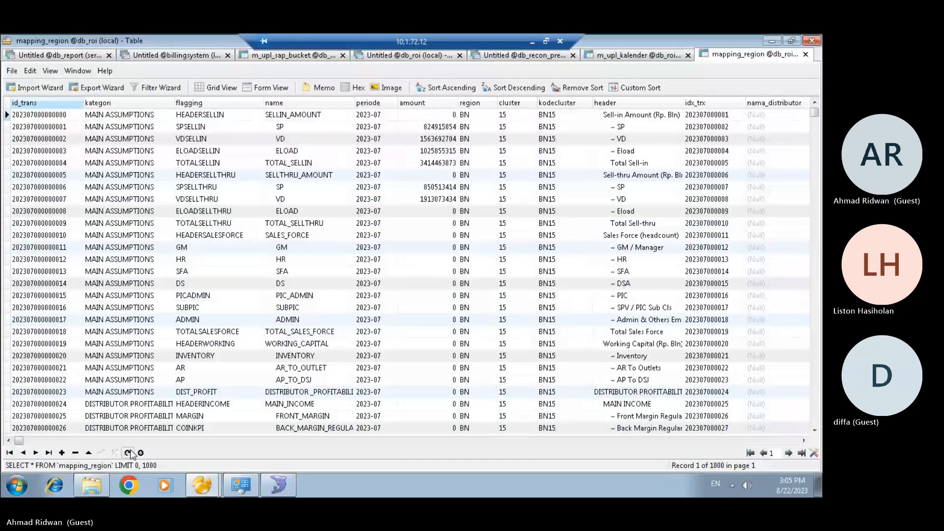
pyautogui.click(127, 452)
pyautogui.click(128, 453)
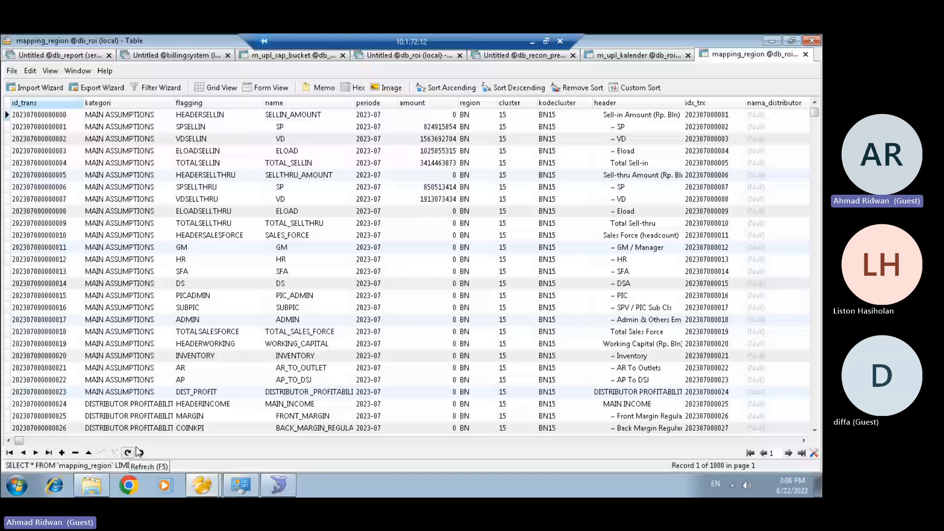
# Switch to File Explorer and open the Tutorial ROI folder inside the Operation folder of the test share folder (W:).
pyautogui.click(532, 41)
pyautogui.click(457, 489)
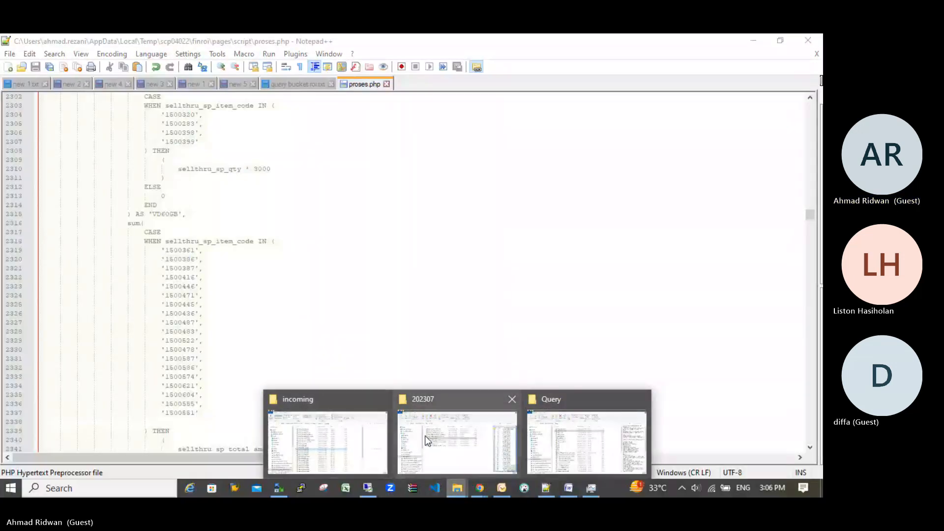
pyautogui.moveTo(425, 435)
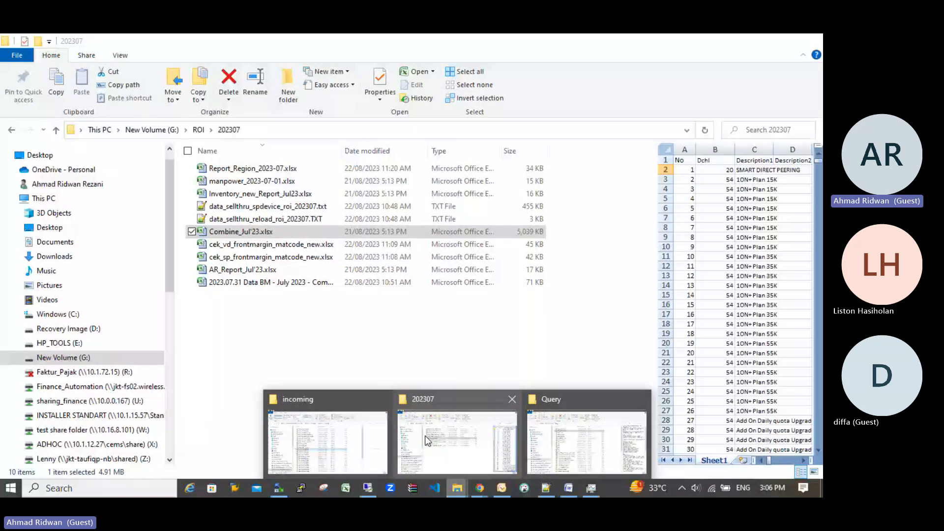
pyautogui.click(425, 436)
pyautogui.click(89, 401)
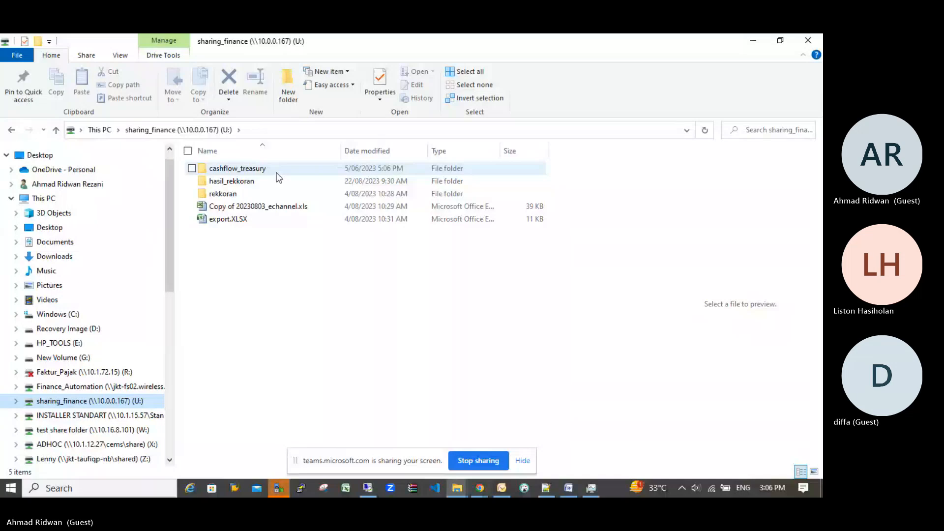
pyautogui.click(123, 429)
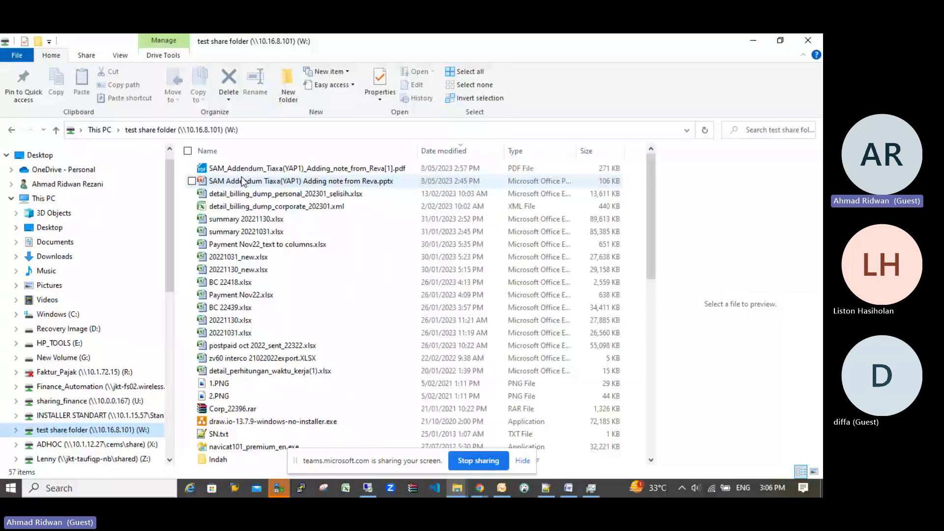
pyautogui.scroll(-3, 234, 446)
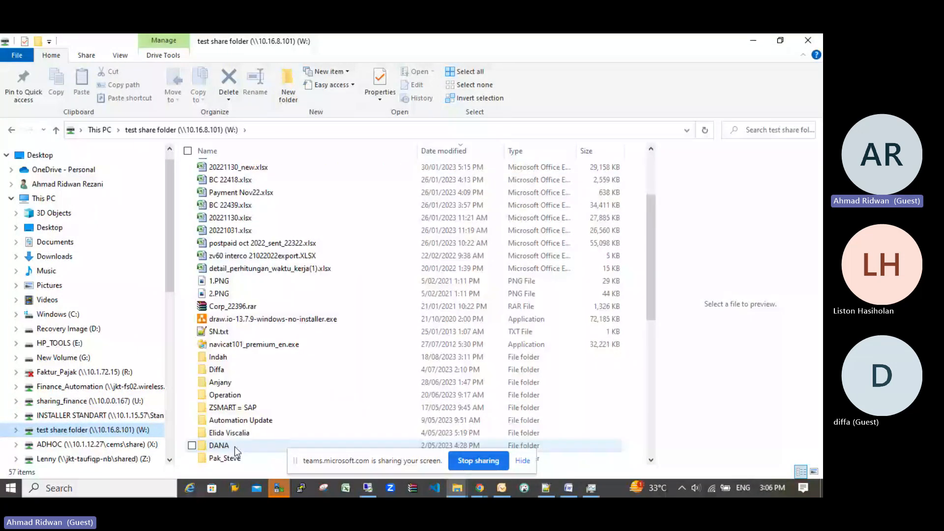
pyautogui.doubleClick(240, 394)
pyautogui.doubleClick(265, 168)
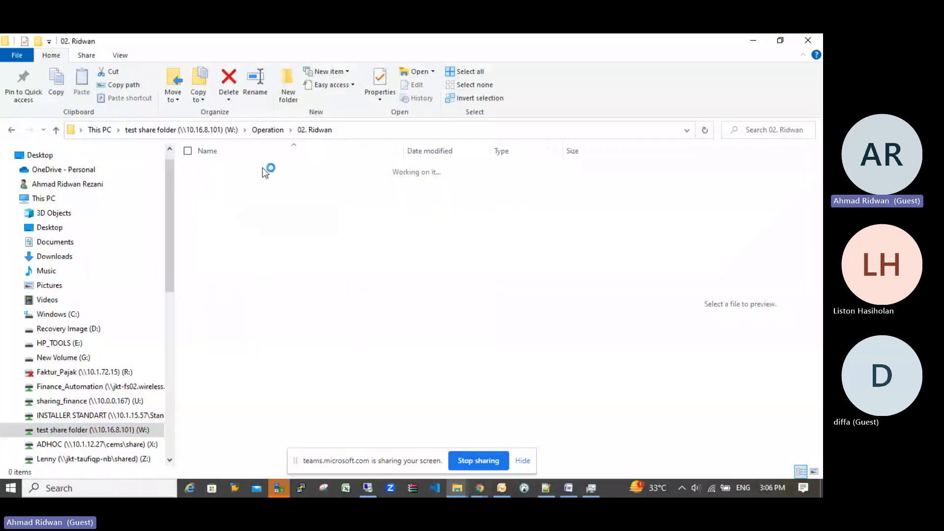
pyautogui.click(254, 231)
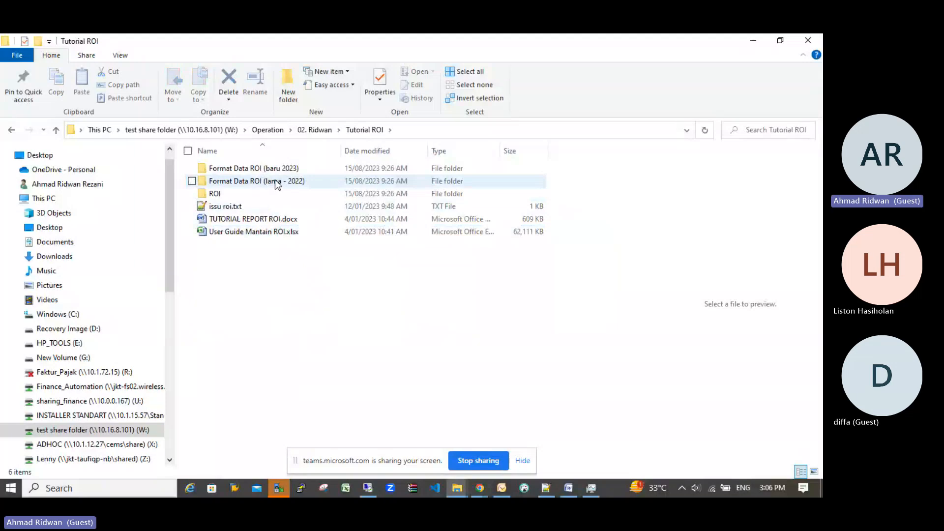
# Preview TUTORIAL REPORT ROI.docx with a wider preview area and read its upload, data process and generate report instructions.
pyautogui.click(275, 220)
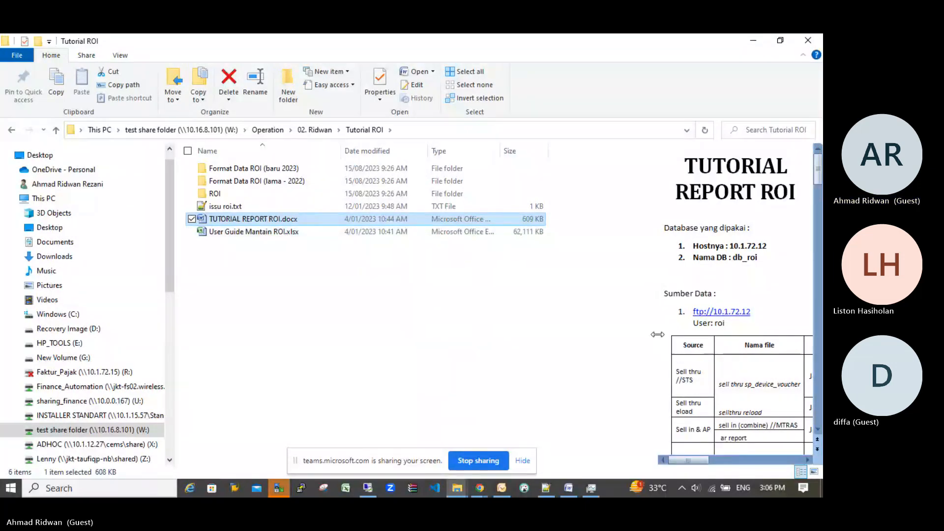
pyautogui.moveTo(657, 334); pyautogui.dragTo(349, 335)
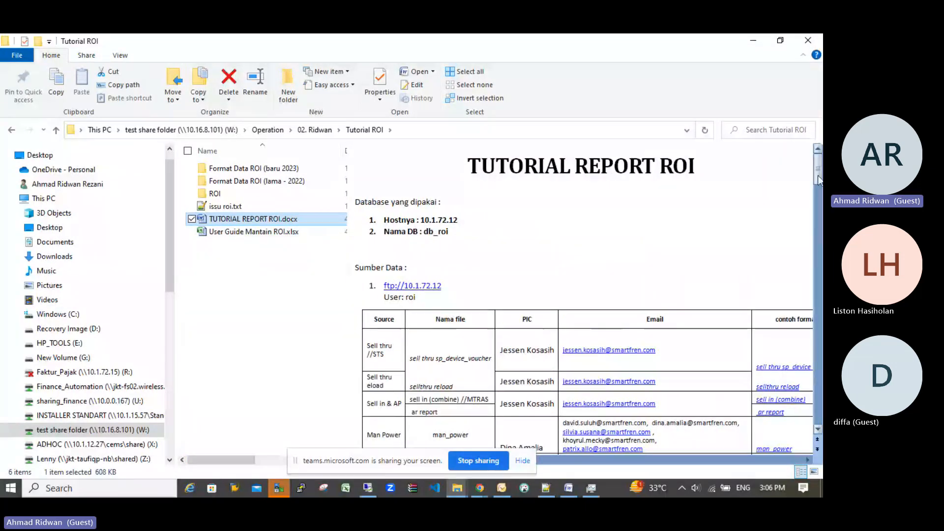
pyautogui.moveTo(818, 179); pyautogui.dragTo(794, 415)
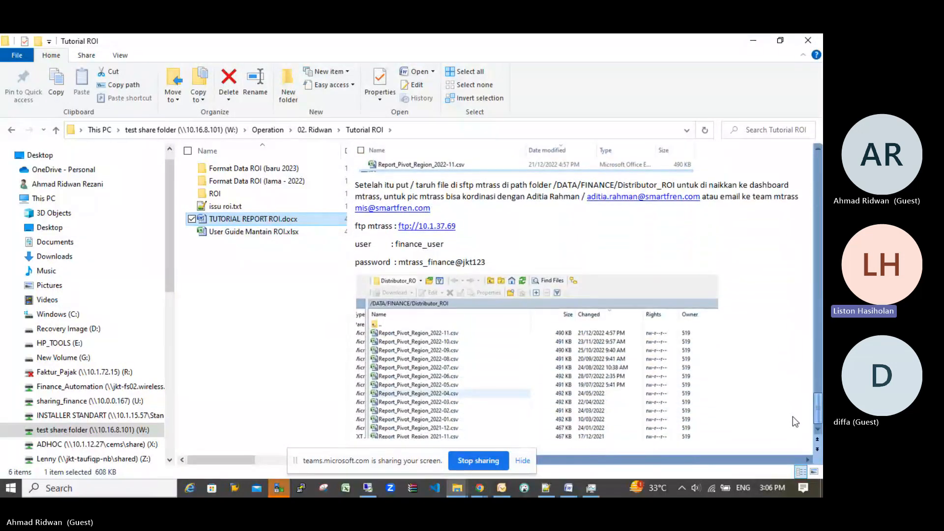
pyautogui.moveTo(792, 419); pyautogui.dragTo(806, 284)
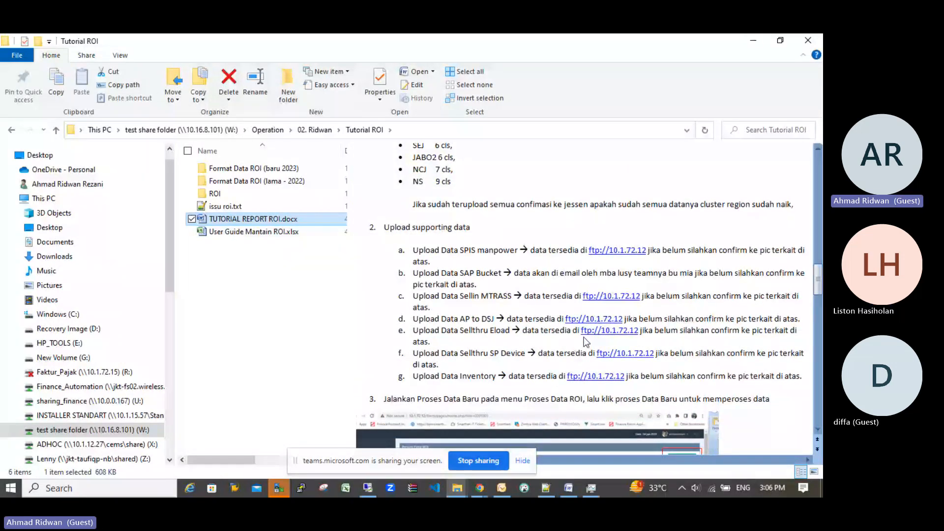
pyautogui.scroll(-4, 551, 339)
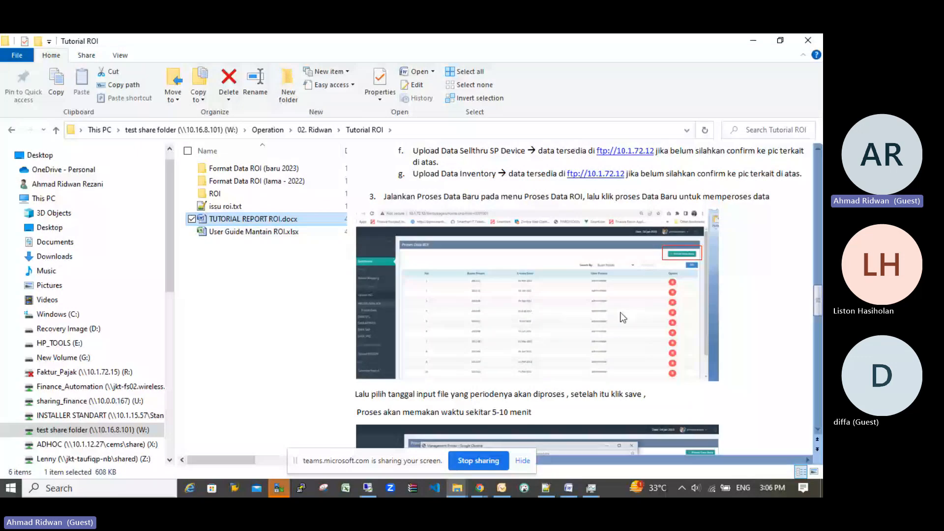
pyautogui.scroll(-6, 473, 311)
pyautogui.scroll(-2, 526, 300)
pyautogui.scroll(-1, 527, 299)
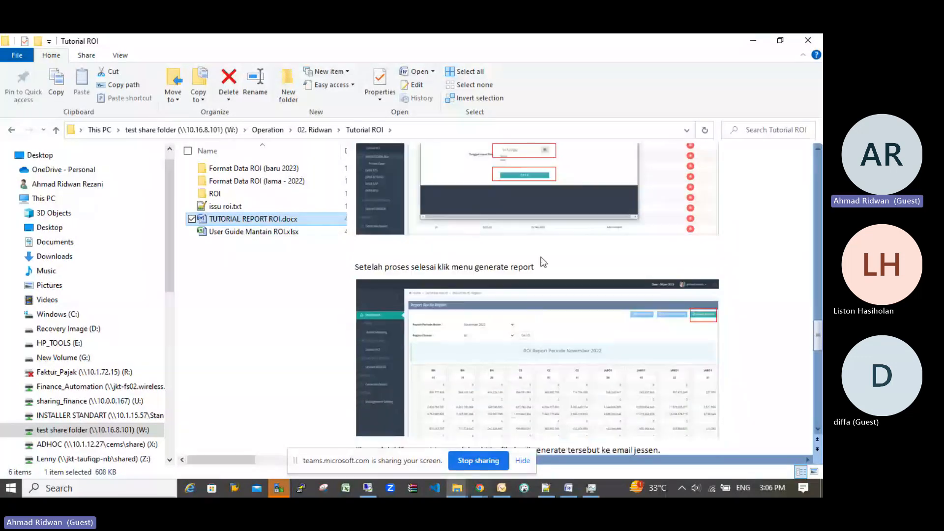
# Check the progress of the data process in its Chrome window and the mapping_region table on the remote server.
pyautogui.click(482, 489)
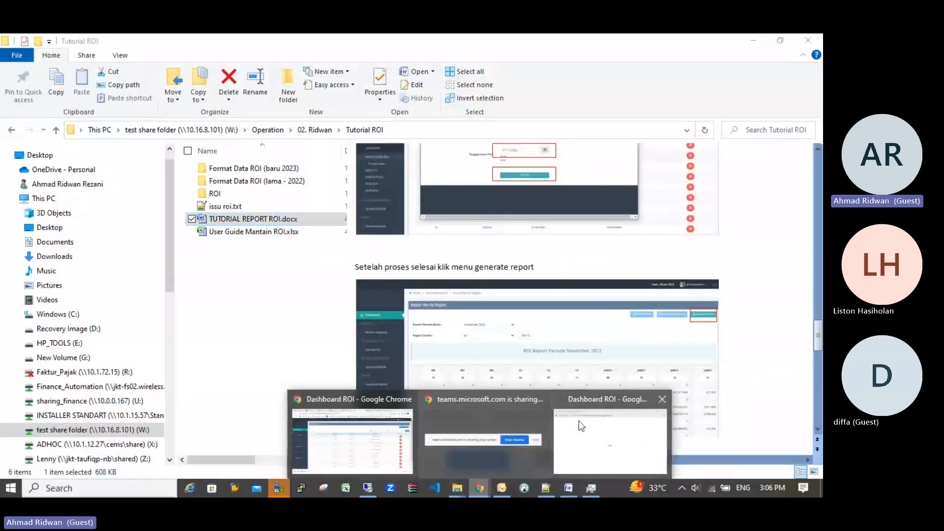
pyautogui.click(582, 422)
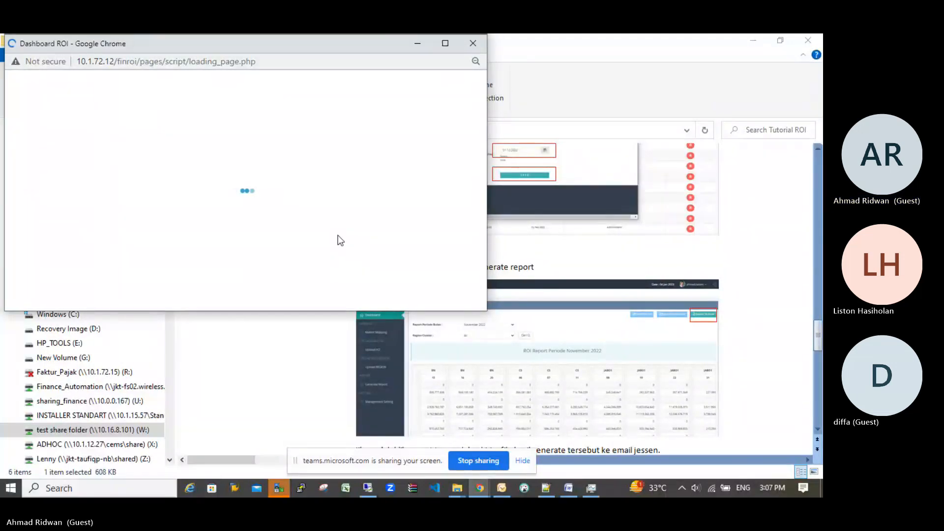
pyautogui.click(366, 489)
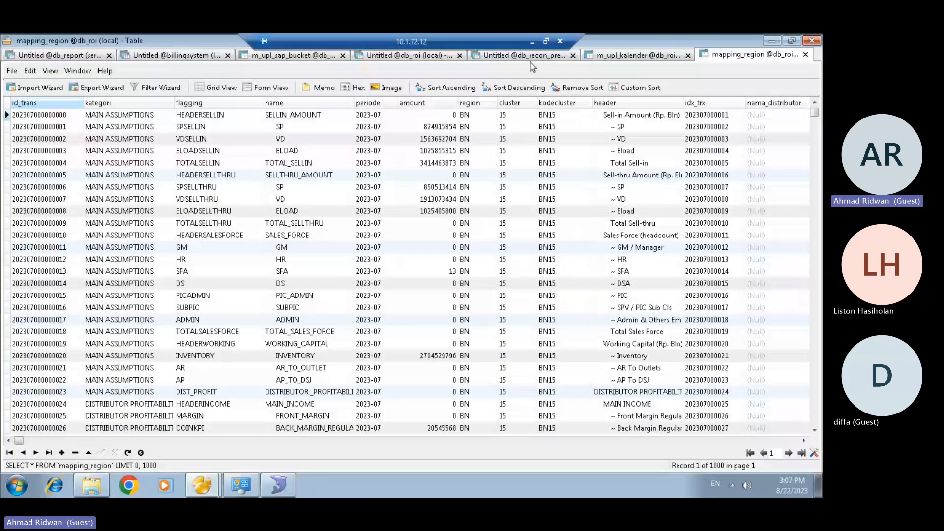
pyautogui.click(532, 43)
# Open Report_Region_2023-07.xlsx from the ROI\202307 folder on New Volume (G:) in Excel.
pyautogui.click(455, 487)
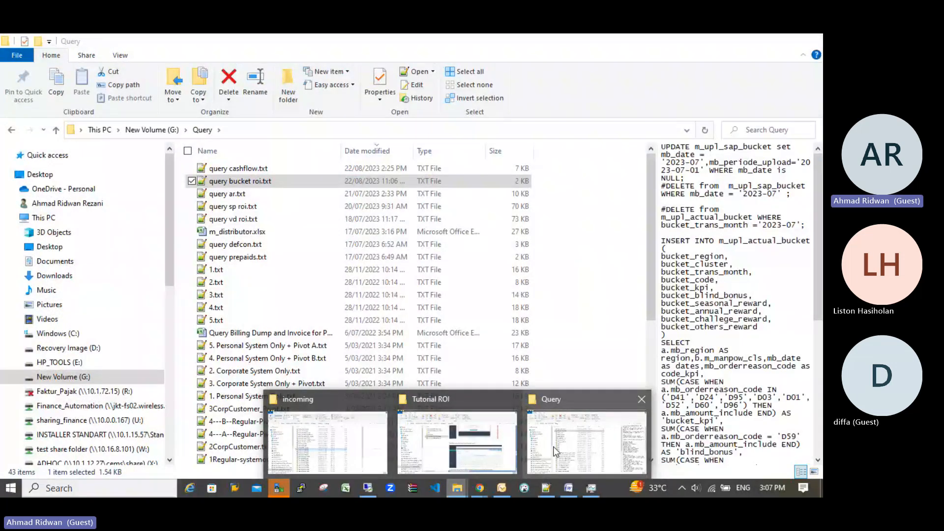
pyautogui.click(553, 446)
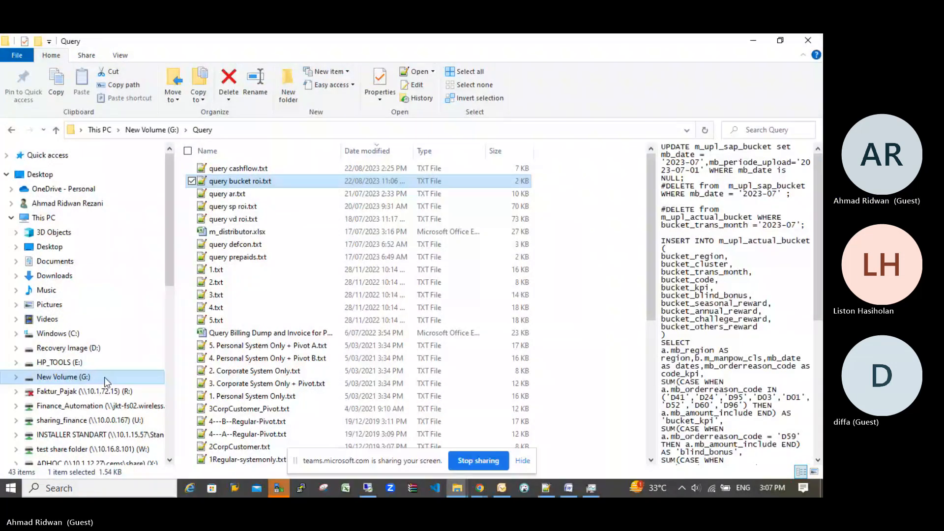
pyautogui.click(104, 377)
pyautogui.scroll(-2, 280, 375)
pyautogui.click(236, 411)
pyautogui.doubleClick(236, 411)
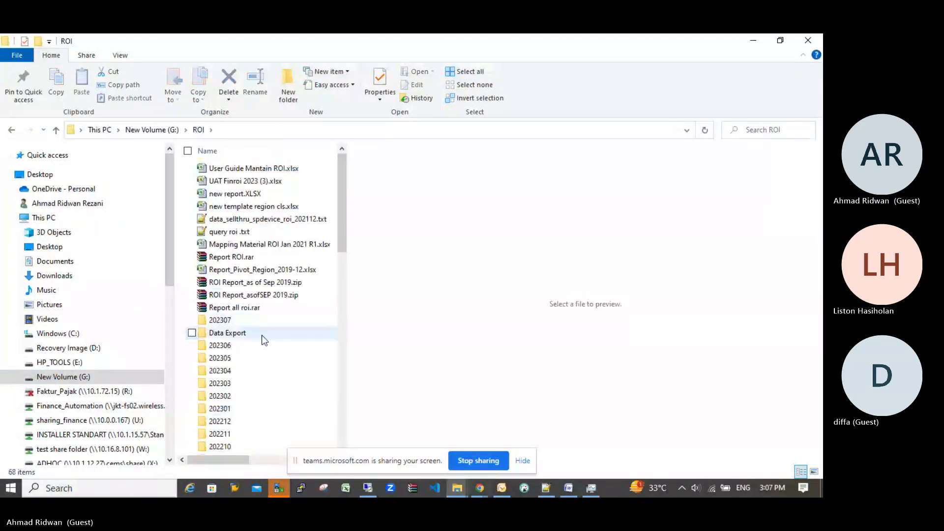
pyautogui.click(264, 319)
pyautogui.doubleClick(264, 319)
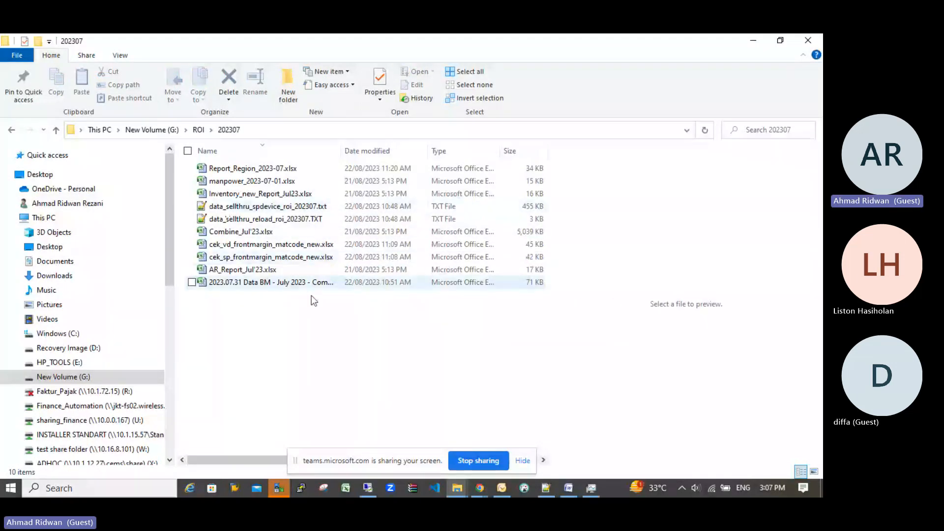
pyautogui.doubleClick(305, 171)
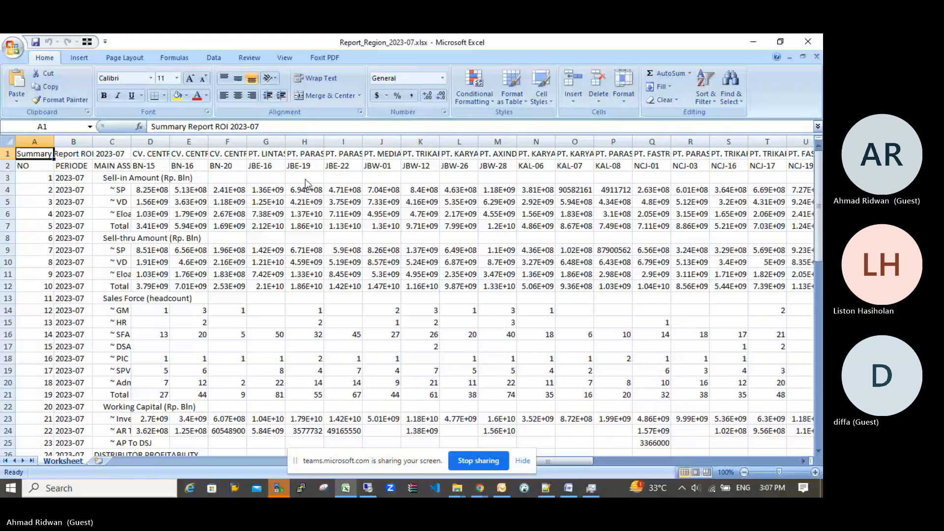
# Widen column C to show its full labels and examine the ROI row values across the clusters.
pyautogui.moveTo(131, 141); pyautogui.dragTo(206, 138)
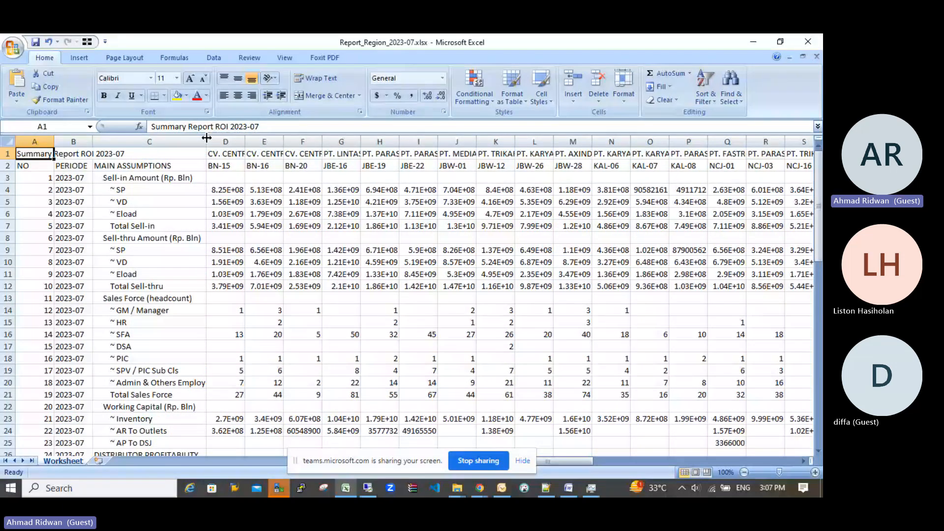
pyautogui.click(225, 166)
pyautogui.scroll(-4, 301, 301)
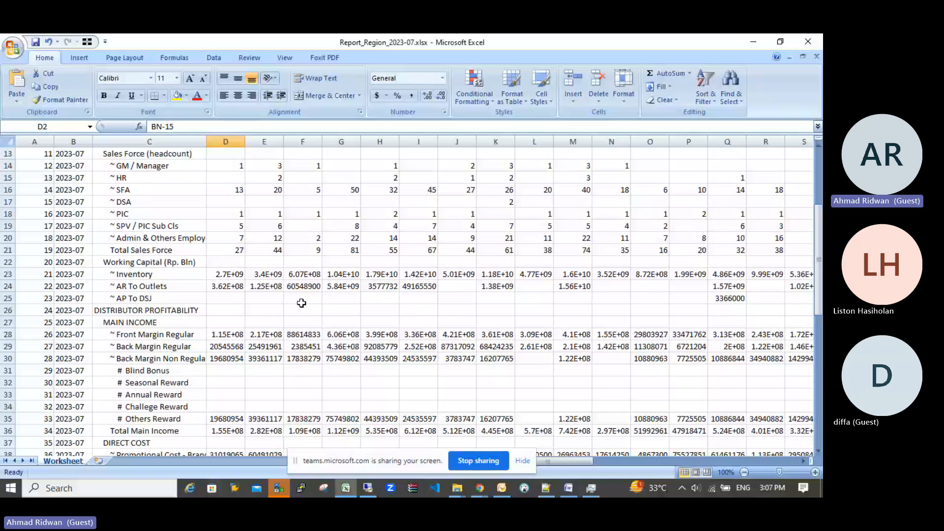
pyautogui.scroll(-12, 302, 304)
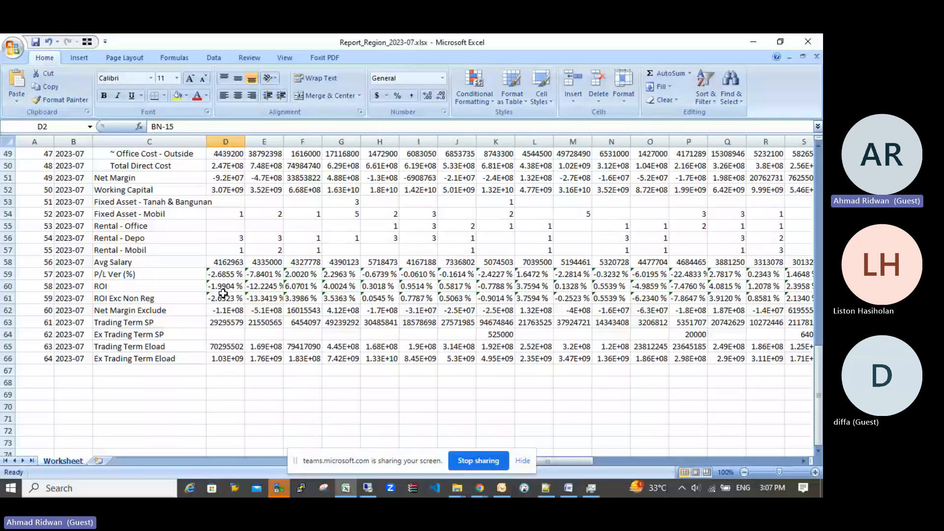
pyautogui.moveTo(225, 287); pyautogui.dragTo(821, 290)
# Select the distributor names in row 1 from BM1 back to D1 to count the clusters in the report.
pyautogui.moveTo(818, 386); pyautogui.dragTo(818, 196)
pyautogui.click(730, 154)
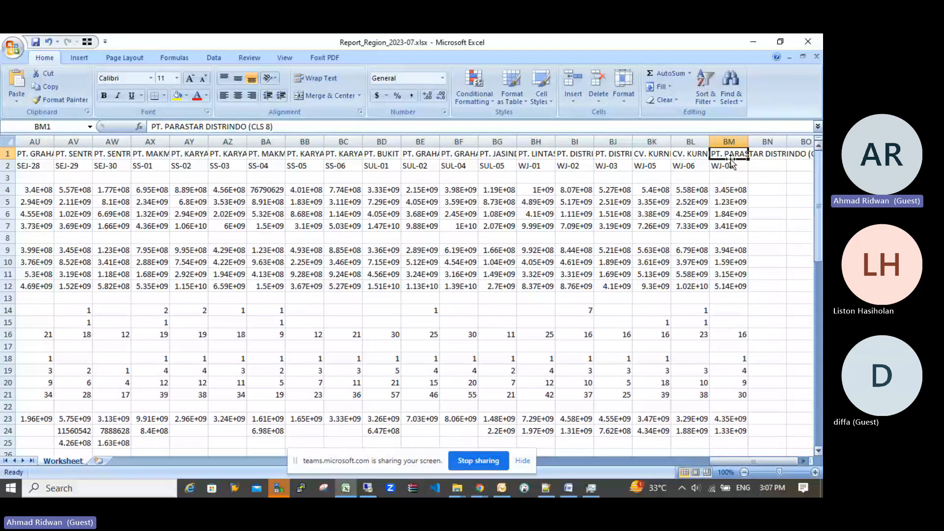
pyautogui.hotkey('ctrl', 'shift', 'Left')
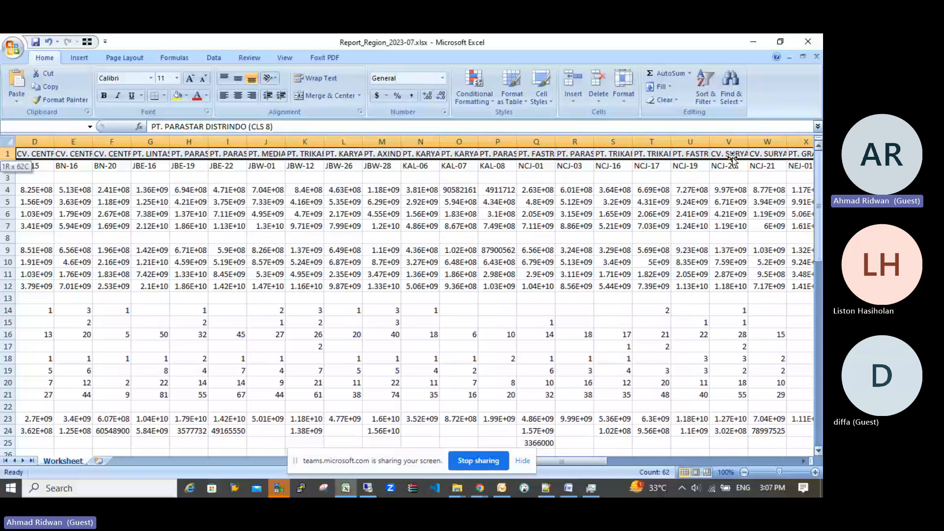
pyautogui.hotkey('ctrl', 'shift', 'Left')
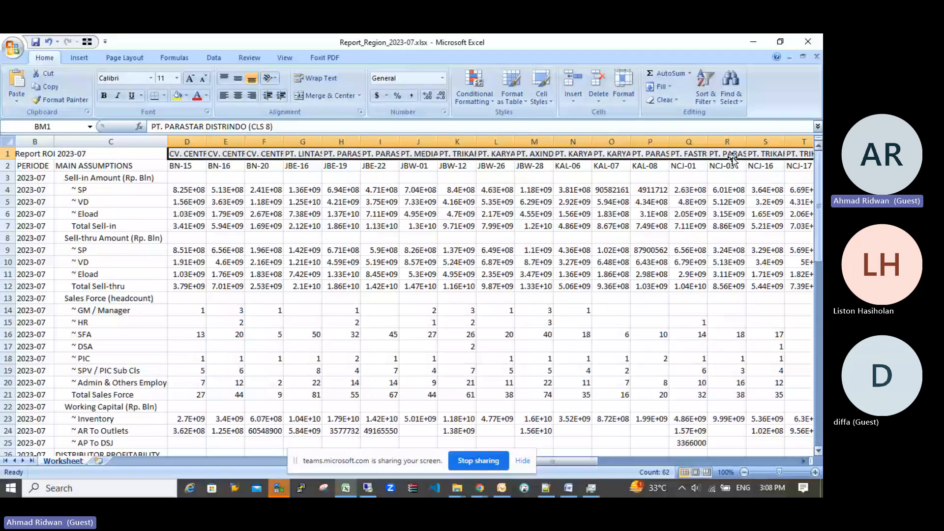
# Widen column D to show full figures and examine the BN-15 cluster's values from sell-in down to the ROI rows.
pyautogui.doubleClick(207, 142)
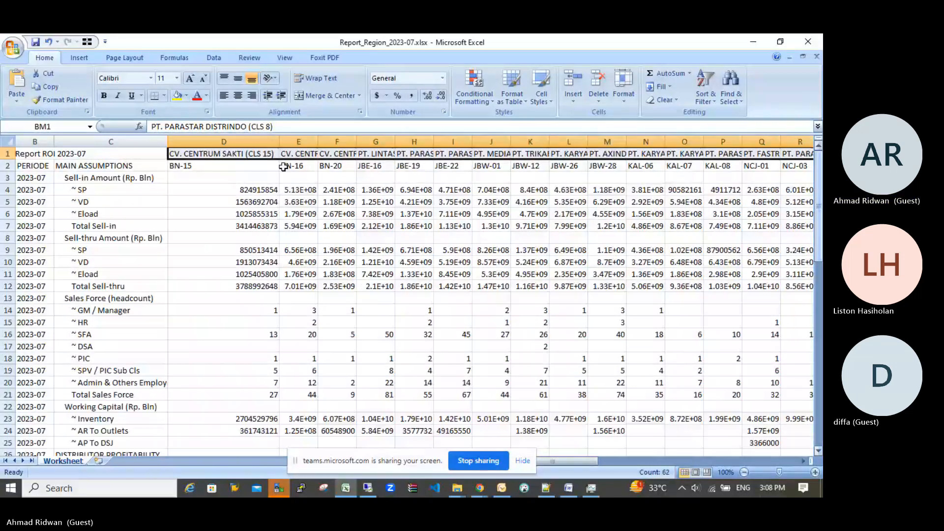
pyautogui.moveTo(261, 189); pyautogui.dragTo(261, 220)
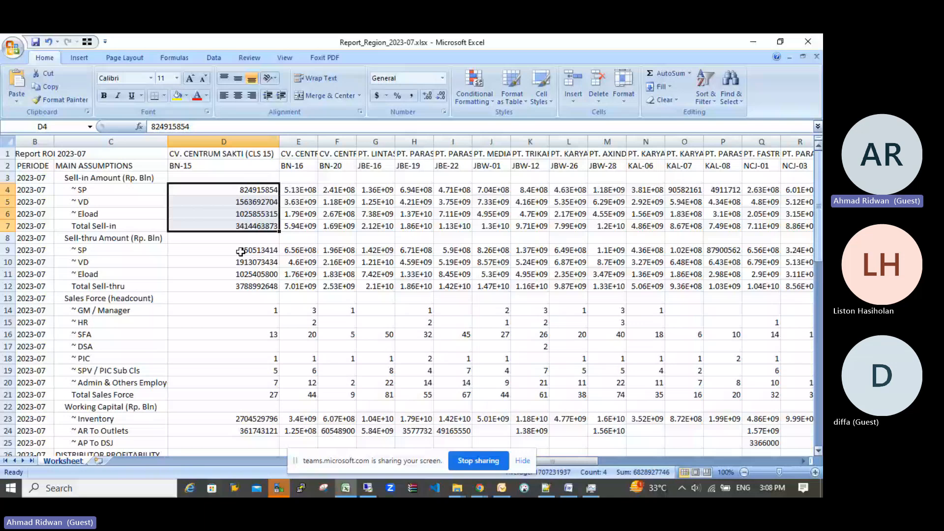
pyautogui.scroll(-2, 244, 248)
pyautogui.moveTo(247, 240); pyautogui.dragTo(257, 311)
pyautogui.scroll(-1, 250, 324)
pyautogui.click(239, 311)
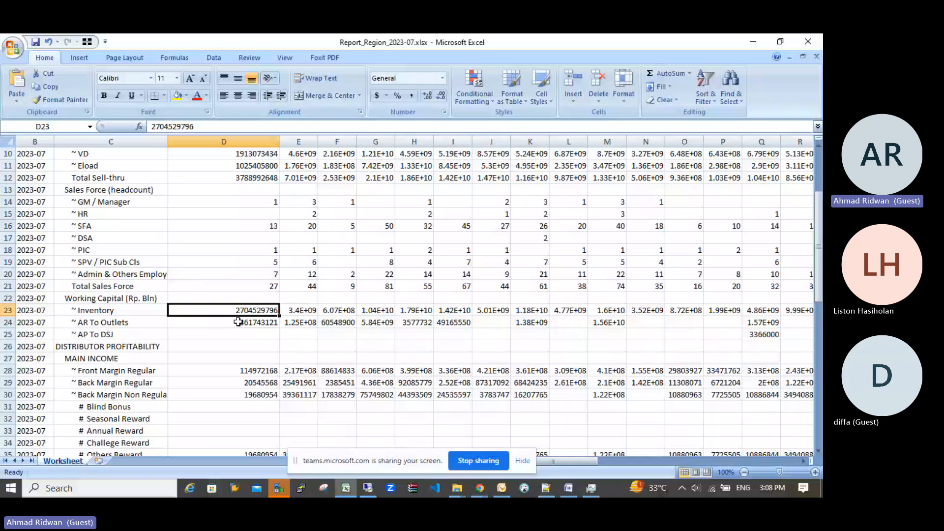
pyautogui.click(246, 371)
pyautogui.scroll(-3, 213, 418)
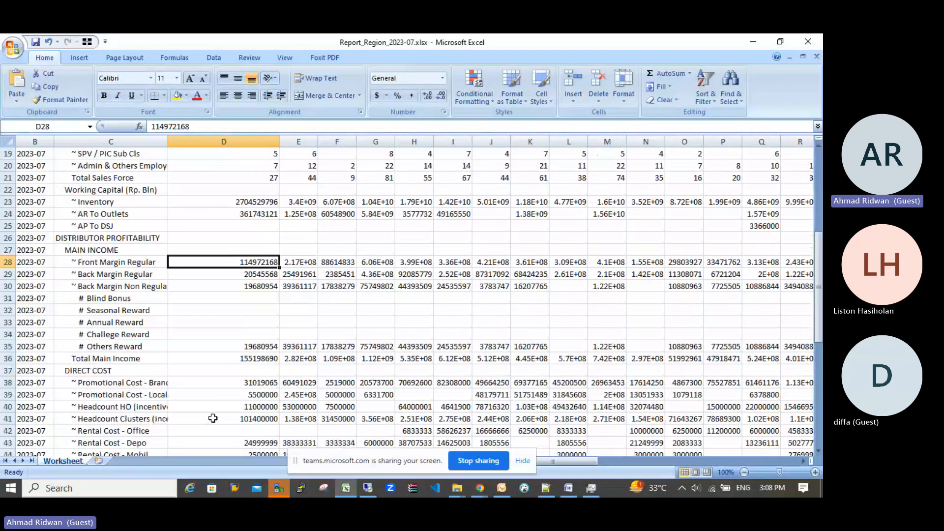
pyautogui.scroll(-3, 213, 418)
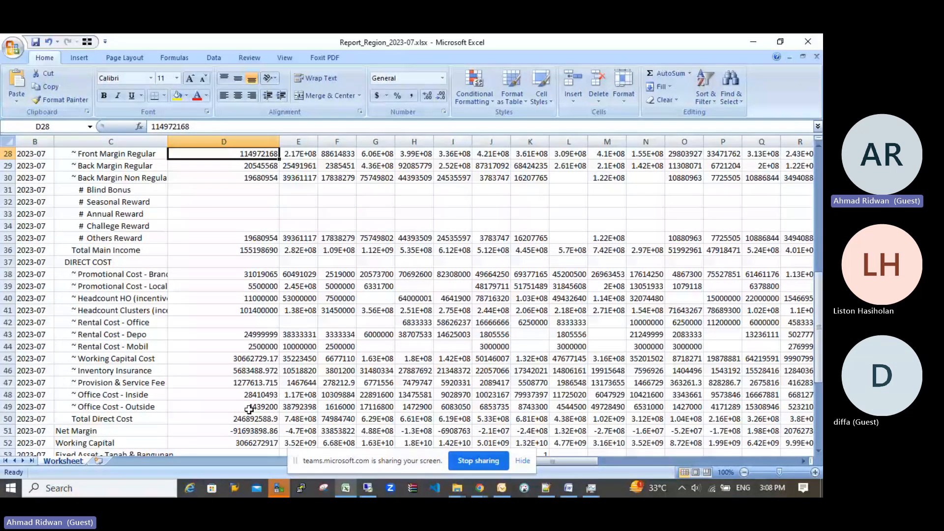
pyautogui.scroll(-3, 249, 409)
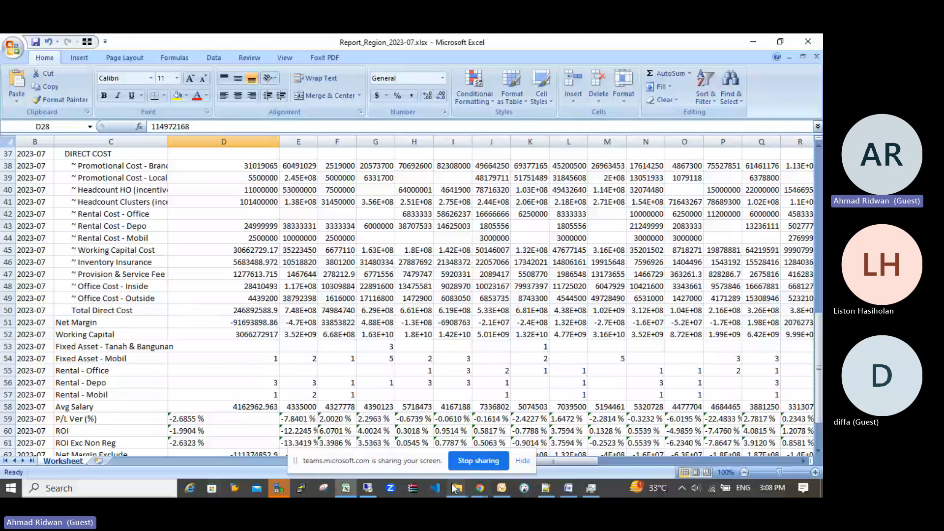
# Look through the ROI\202212 folder inside Tutorial ROI on the W: share and return to the Tutorial ROI folder.
pyautogui.moveTo(457, 488)
pyautogui.click(457, 445)
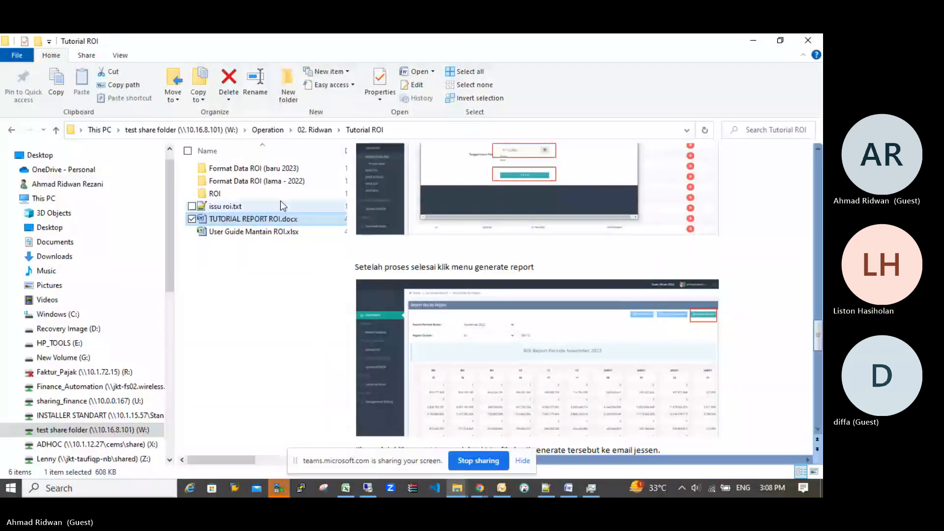
pyautogui.click(258, 188)
pyautogui.doubleClick(259, 188)
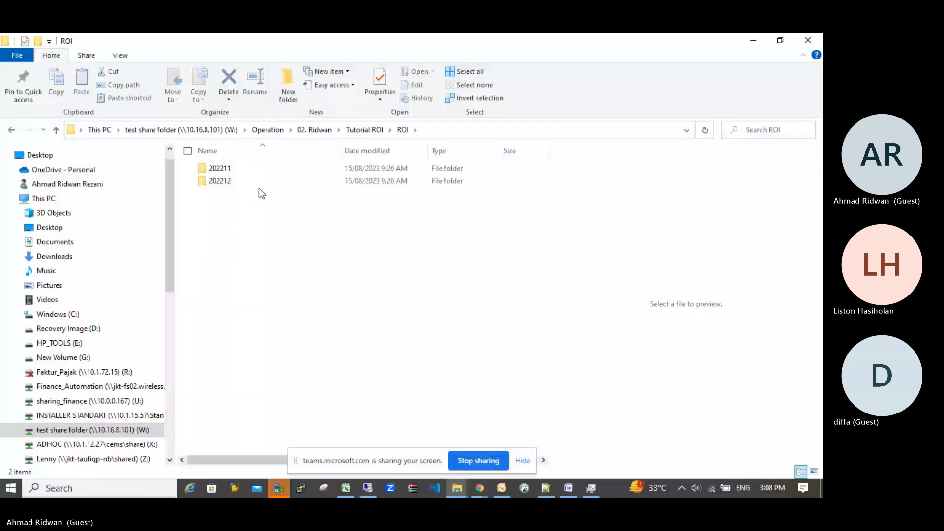
pyautogui.doubleClick(282, 184)
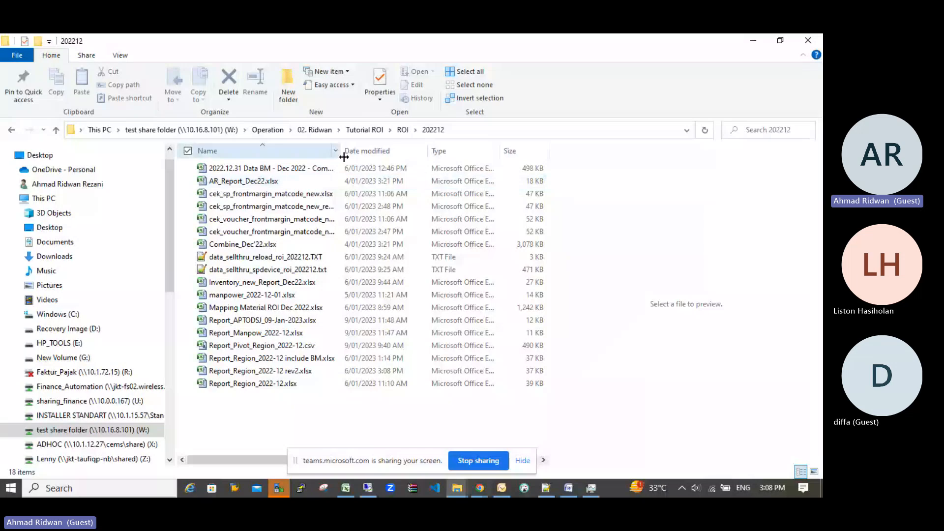
pyautogui.click(356, 132)
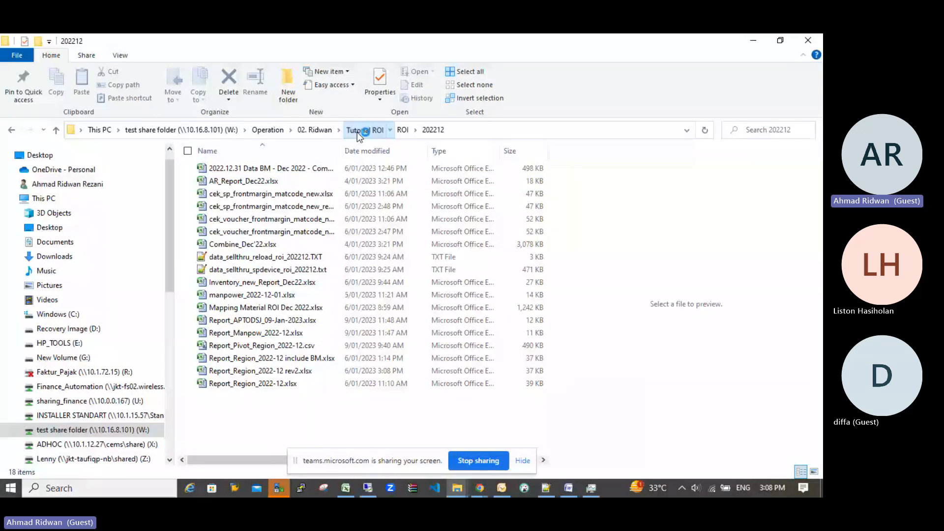
# Open UAT Finroi 2023 (3).xlsx from the Format Data ROI (baru 2023) folder in Excel, continuing past the recovery prompt.
pyautogui.click(293, 170)
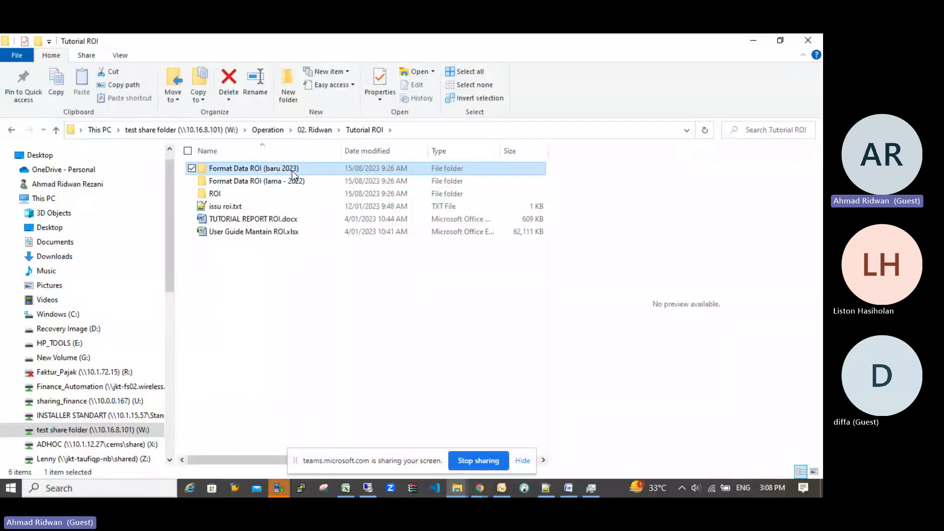
pyautogui.doubleClick(292, 171)
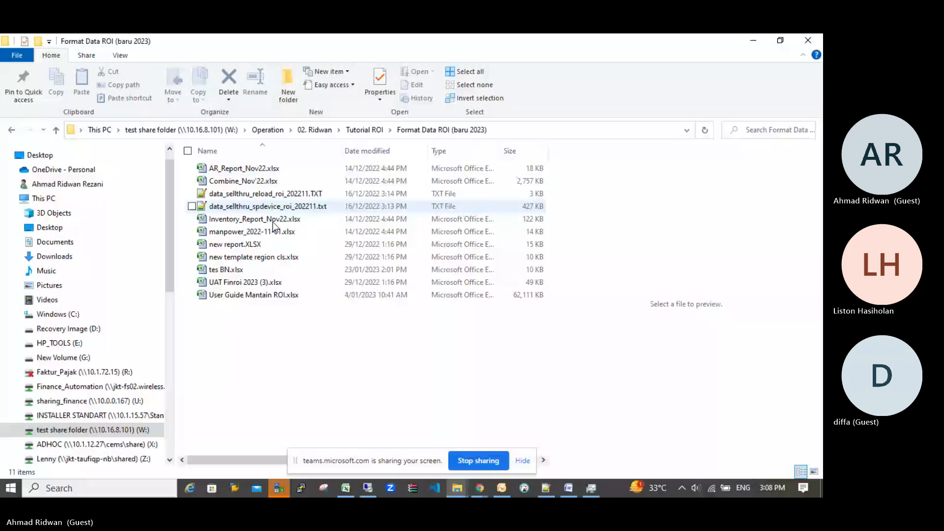
pyautogui.click(260, 284)
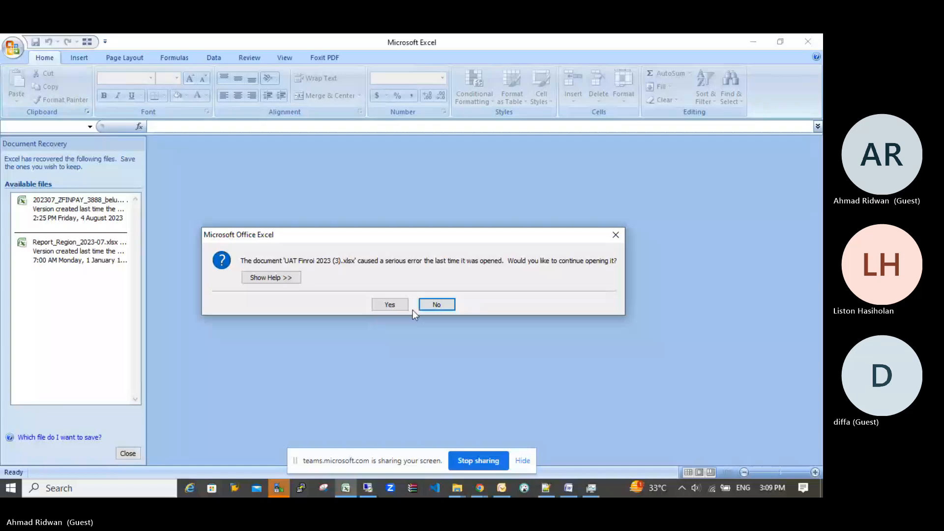
pyautogui.click(399, 307)
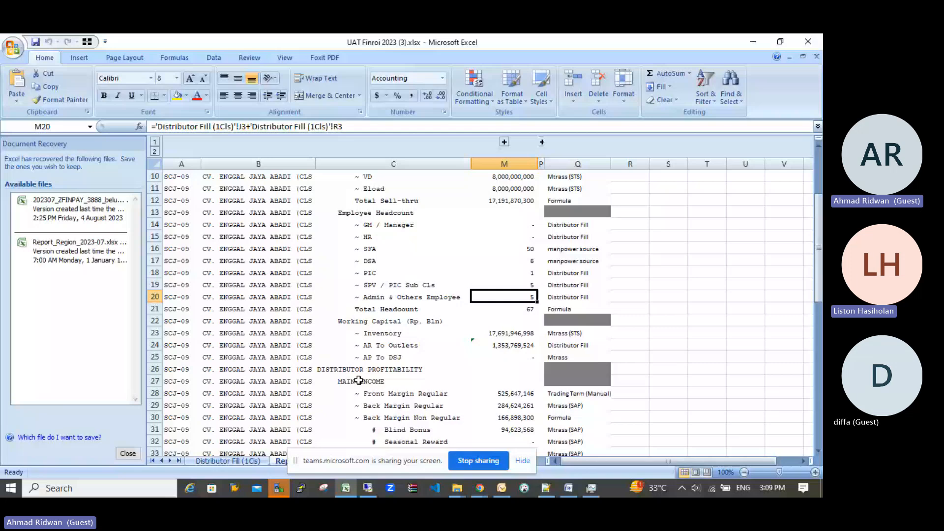
# Review the descriptions and their data sources on the Report 1 Cls sheet, moving the screen-sharing bar out of the way.
pyautogui.moveTo(395, 461); pyautogui.dragTo(486, 456)
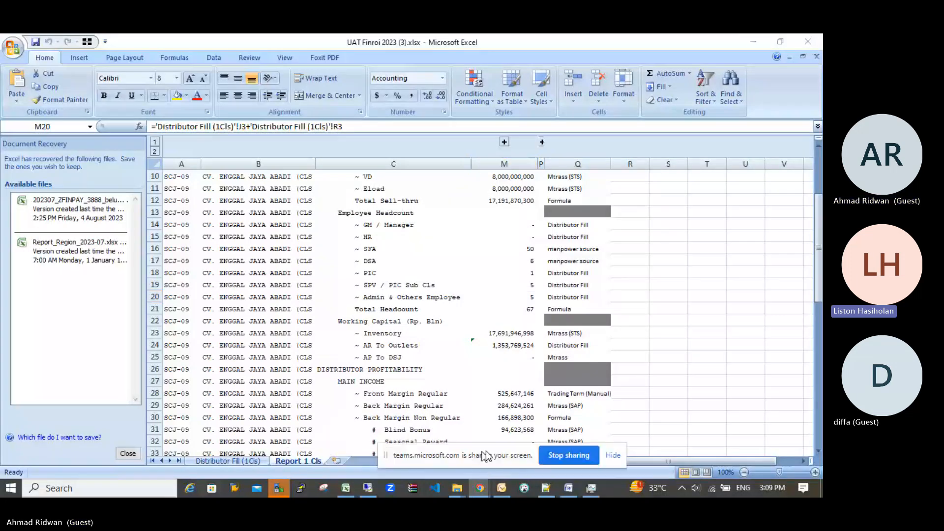
pyautogui.scroll(2, 344, 408)
pyautogui.scroll(1, 344, 408)
# Widen column E on the Distributor Fill (1Cls) sheet to read the full explanation of each distributor field.
pyautogui.click(204, 461)
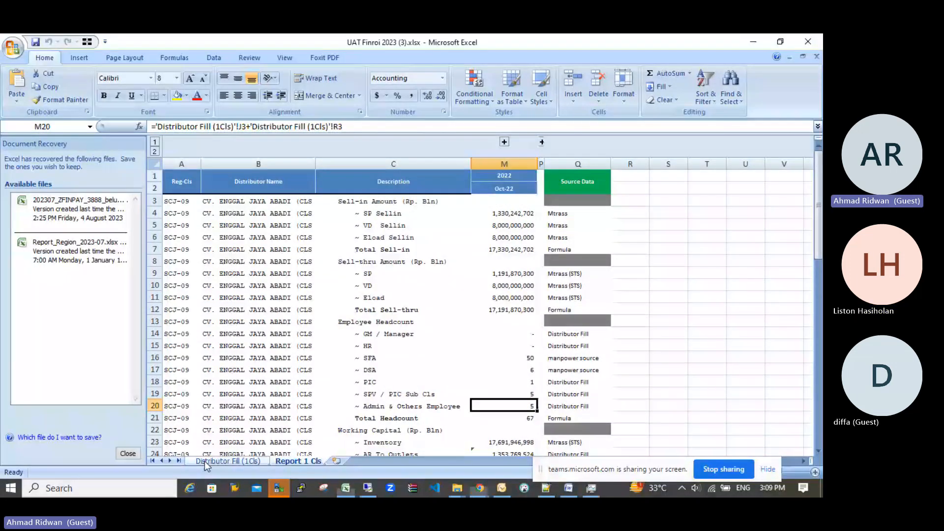
pyautogui.click(204, 461)
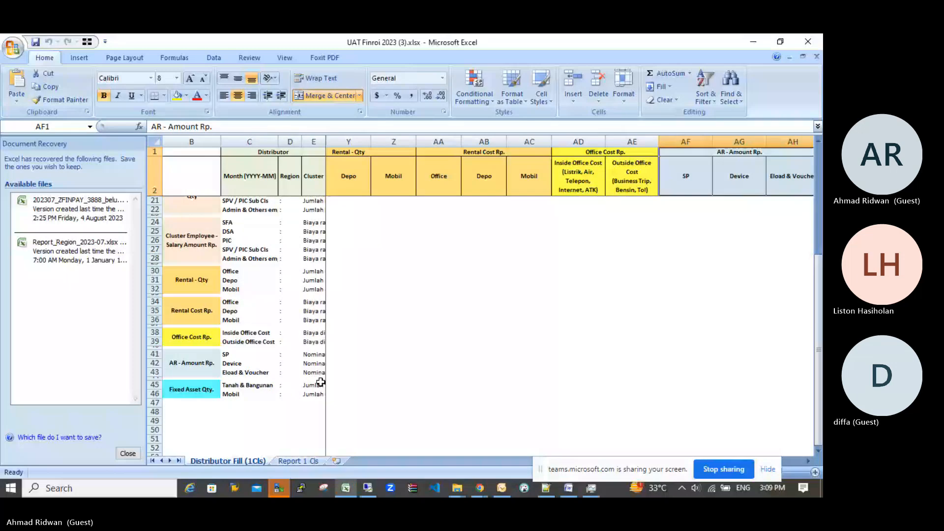
pyautogui.scroll(6, 320, 382)
pyautogui.moveTo(325, 141); pyautogui.dragTo(670, 138)
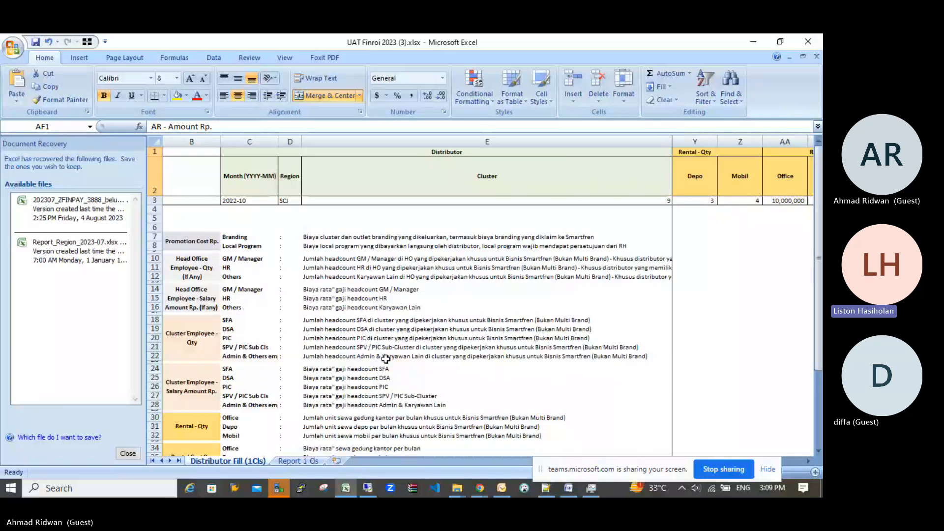
# Switch to the Chrome window running the July 2023 data process and dismiss its completion dialog.
pyautogui.click(456, 489)
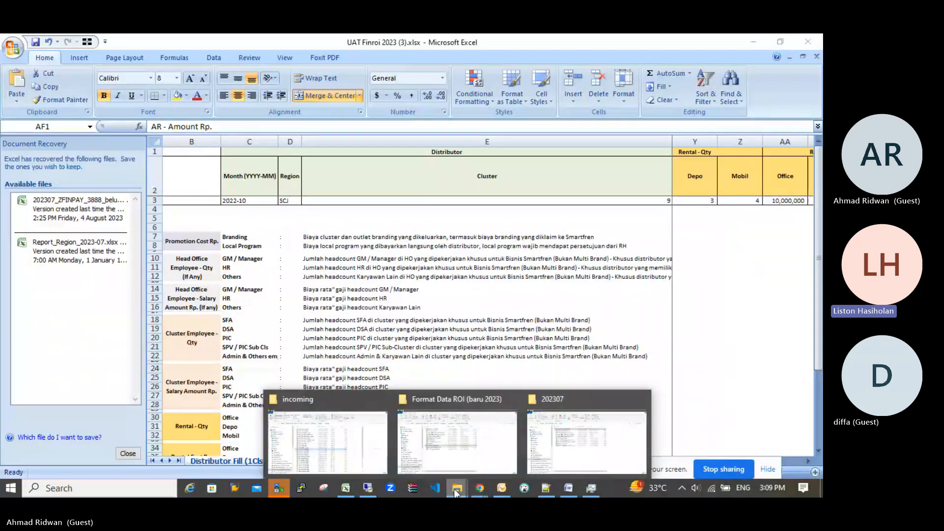
pyautogui.click(458, 456)
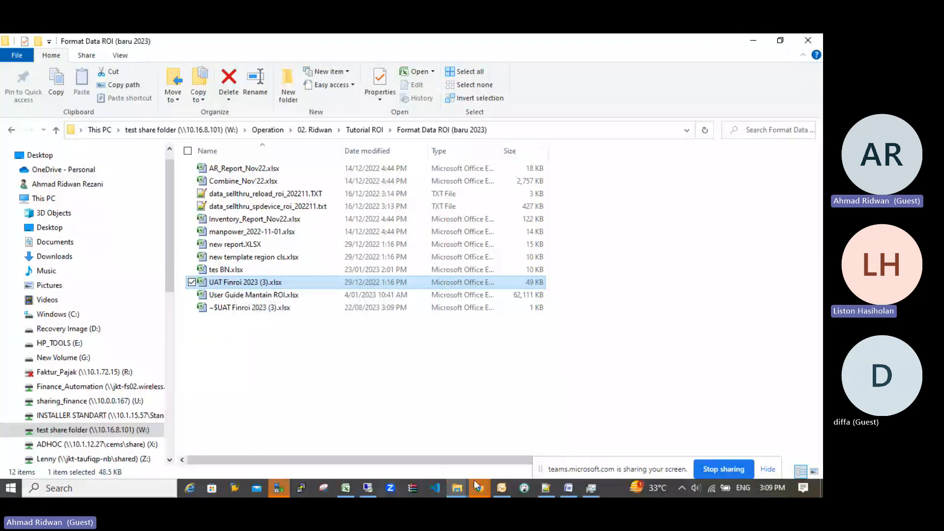
pyautogui.moveTo(474, 480)
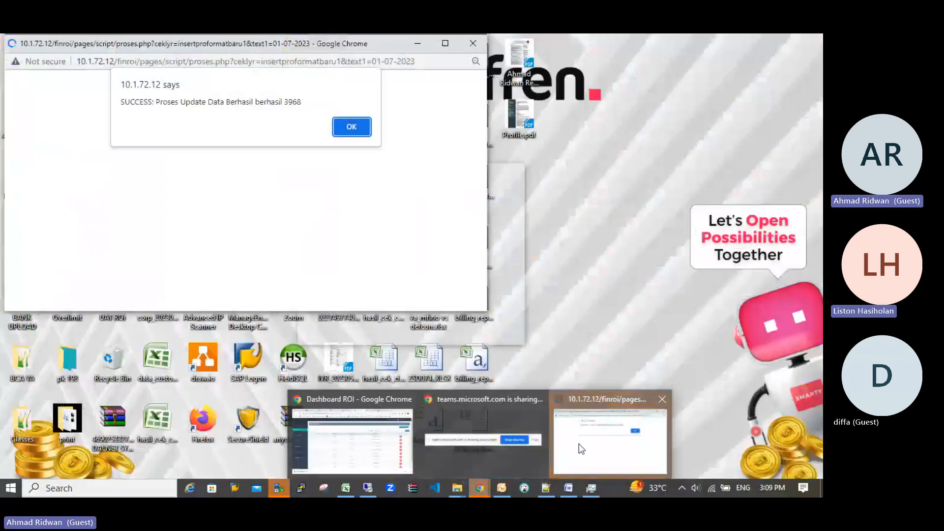
pyautogui.click(579, 443)
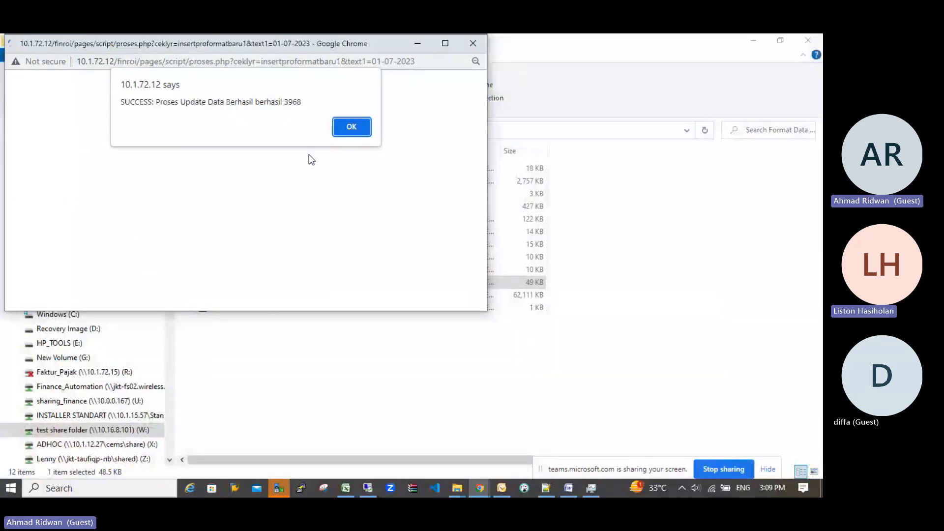
pyautogui.click(353, 130)
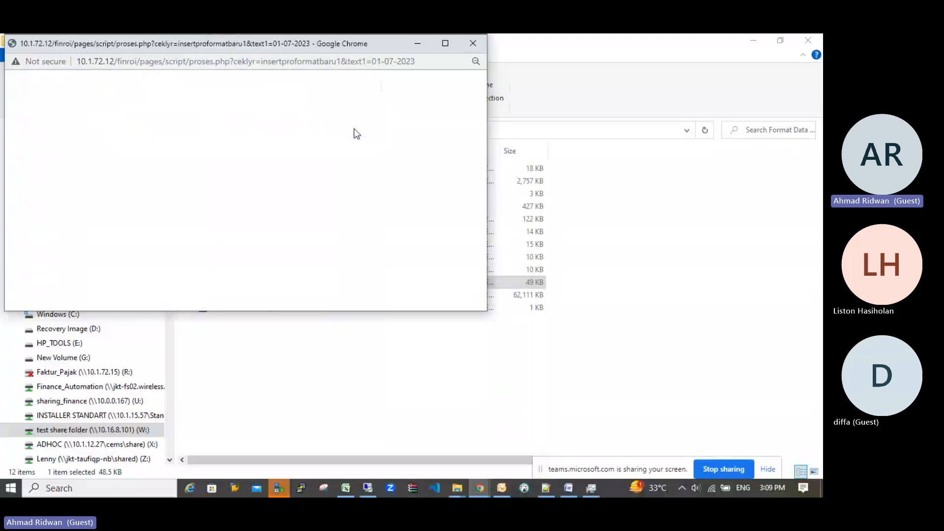
# Open the View Data ROI By Region report for July 2023 in the Dashboard ROI site.
pyautogui.moveTo(479, 486)
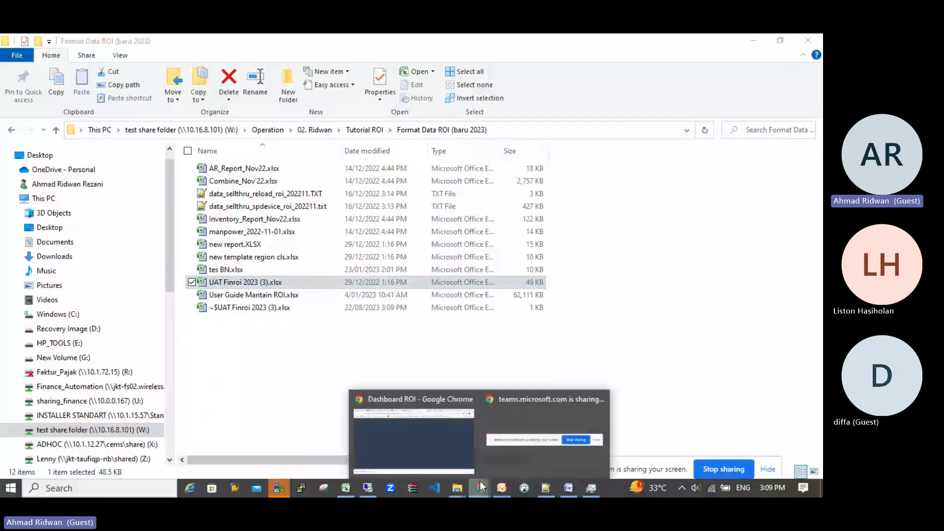
pyautogui.click(413, 437)
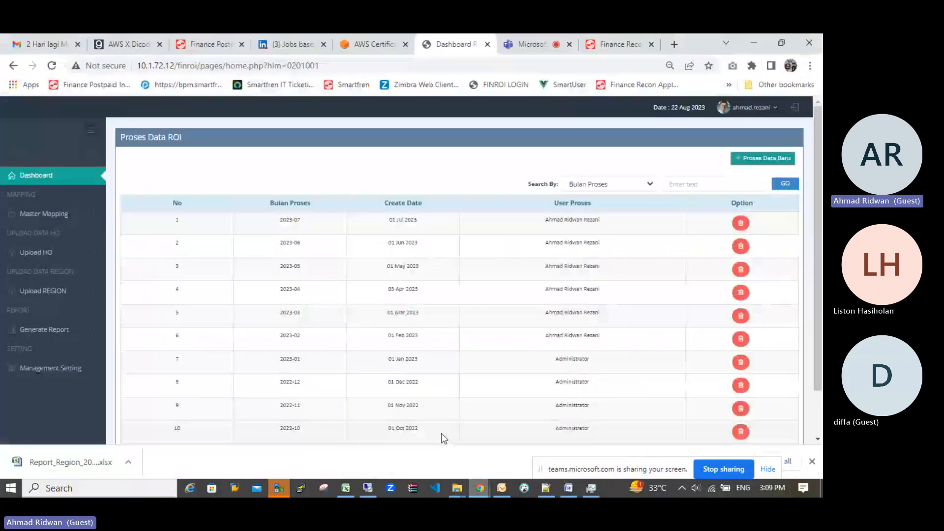
pyautogui.click(84, 332)
pyautogui.scroll(-1, 84, 307)
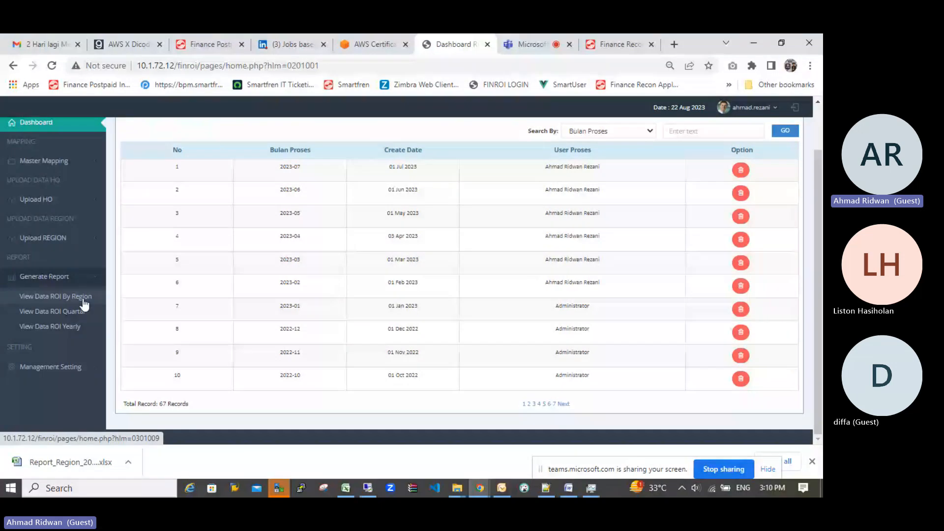
pyautogui.click(84, 299)
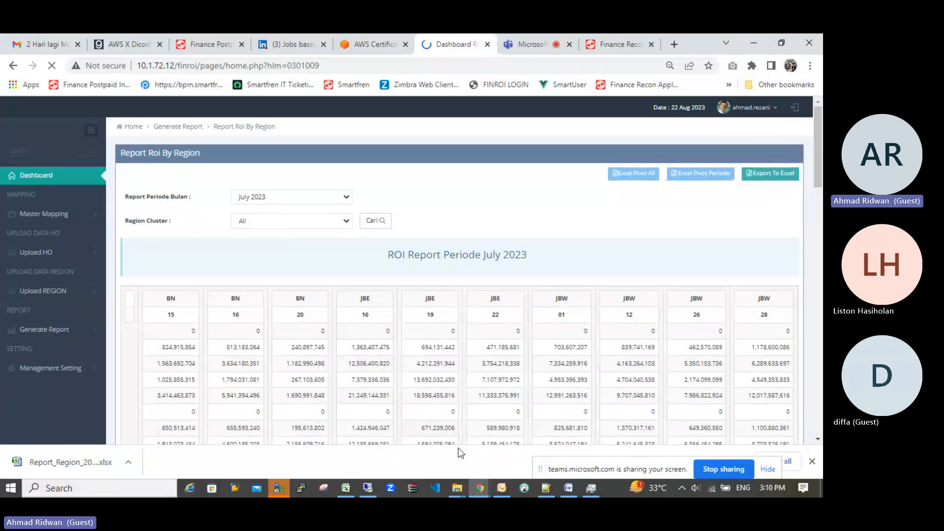
# Export the July 2023 regional ROI report to Excel and choose the ROI\202307 folder on New Volume (G:) as its destination.
pyautogui.click(775, 173)
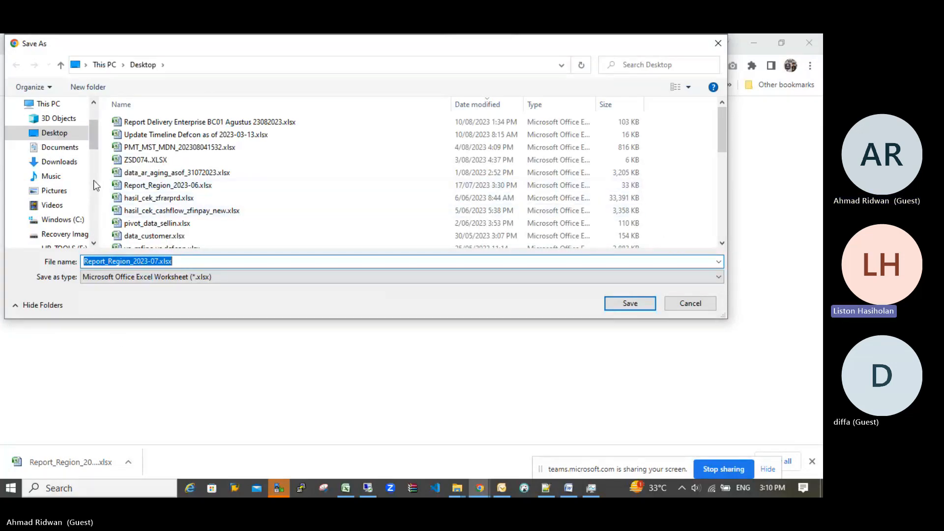
pyautogui.moveTo(93, 147)
pyautogui.mouseDown()
pyautogui.moveTo(93, 179)
pyautogui.moveTo(90, 157)
pyautogui.mouseUp()
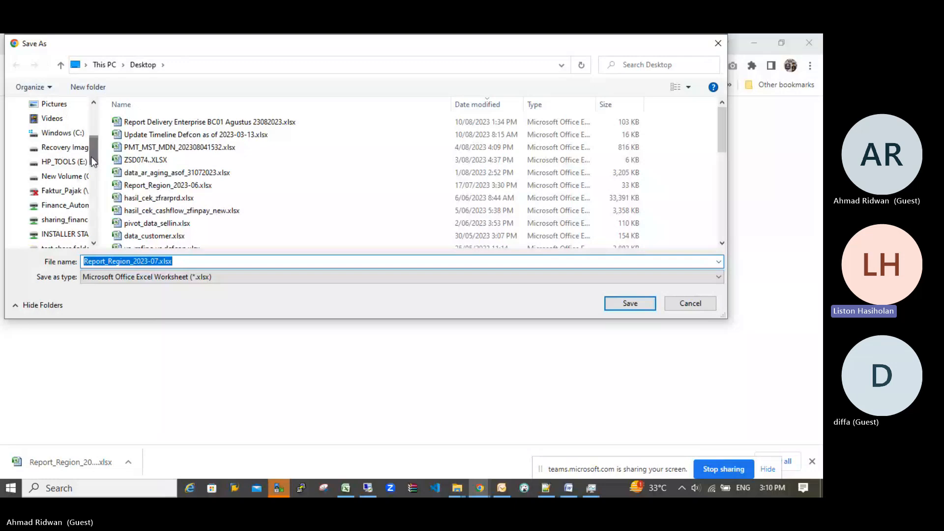
pyautogui.click(74, 183)
pyautogui.scroll(-5, 185, 207)
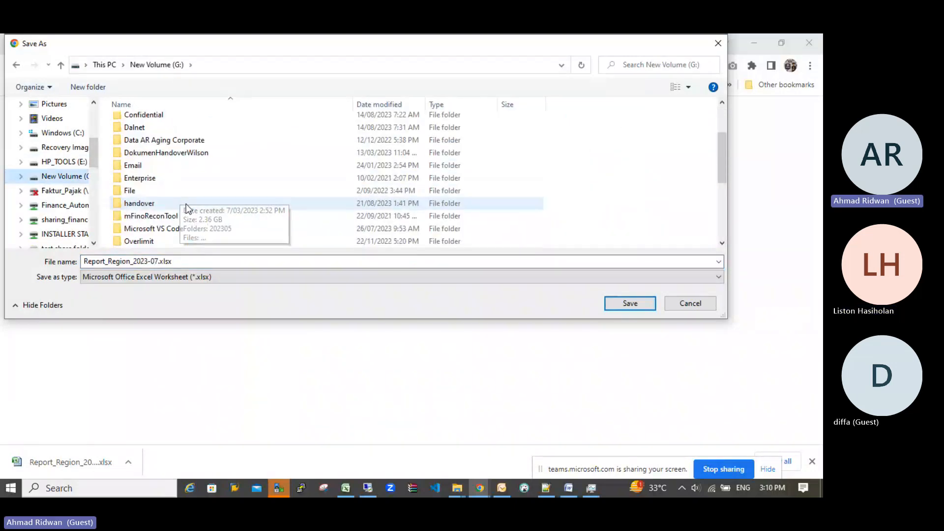
pyautogui.scroll(-1, 185, 206)
pyautogui.click(185, 206)
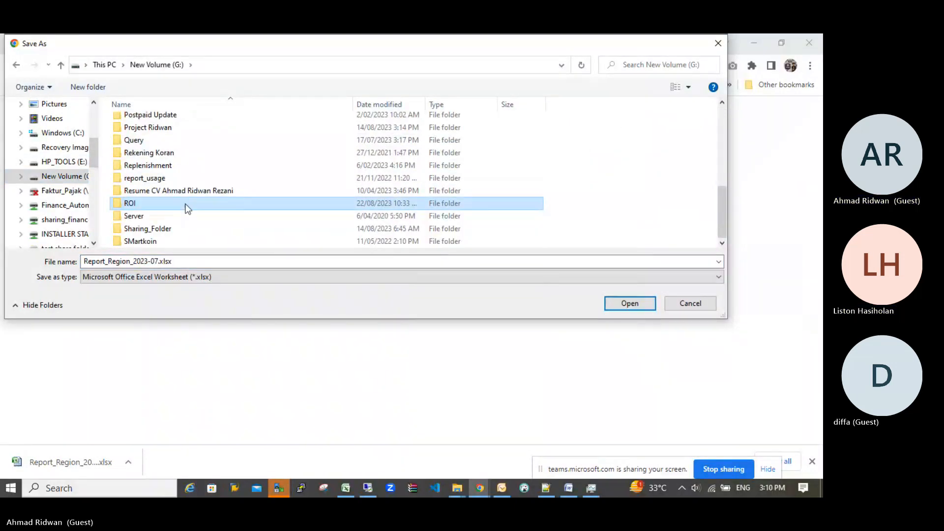
pyautogui.doubleClick(186, 206)
pyautogui.doubleClick(186, 203)
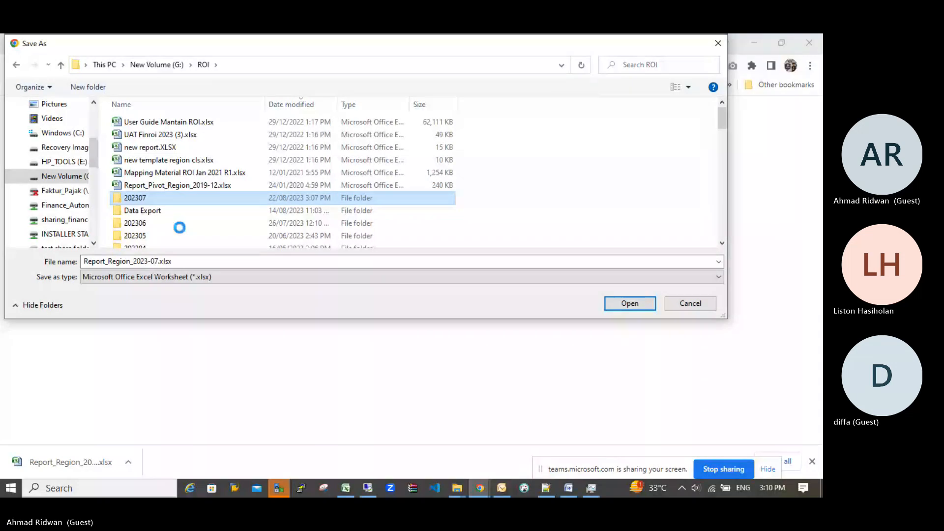
# Save the exported report as Report_Region_2023-07_ver.xlsx and open the downloaded workbook.
pyautogui.click(164, 264)
pyautogui.click(158, 263)
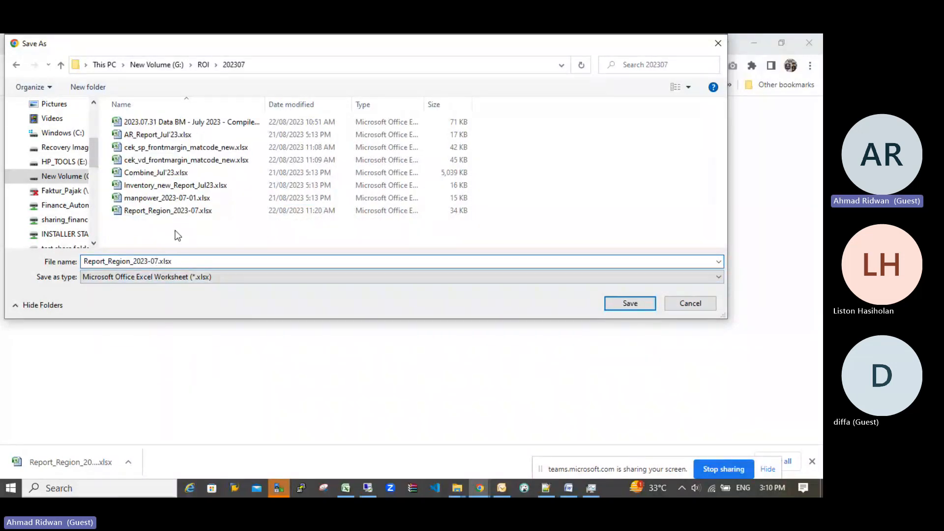
pyautogui.write('_ver2')
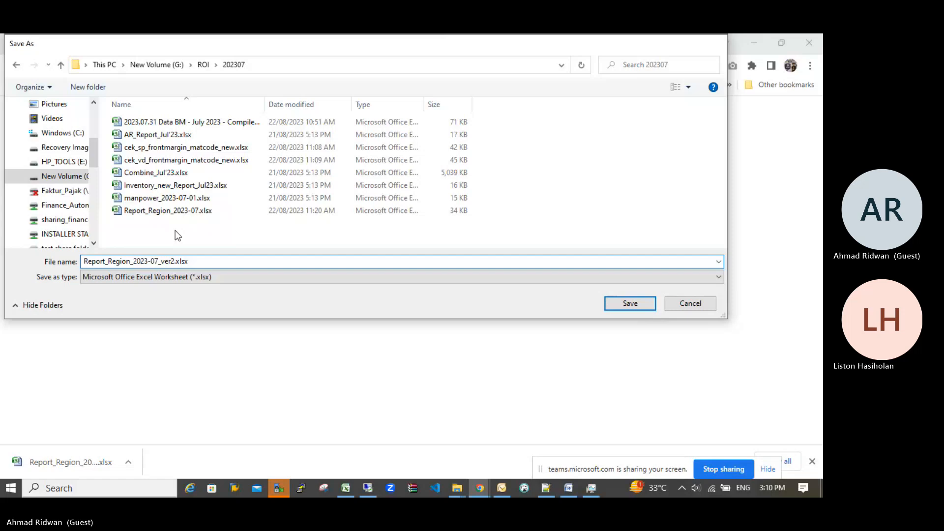
pyautogui.press('Return')
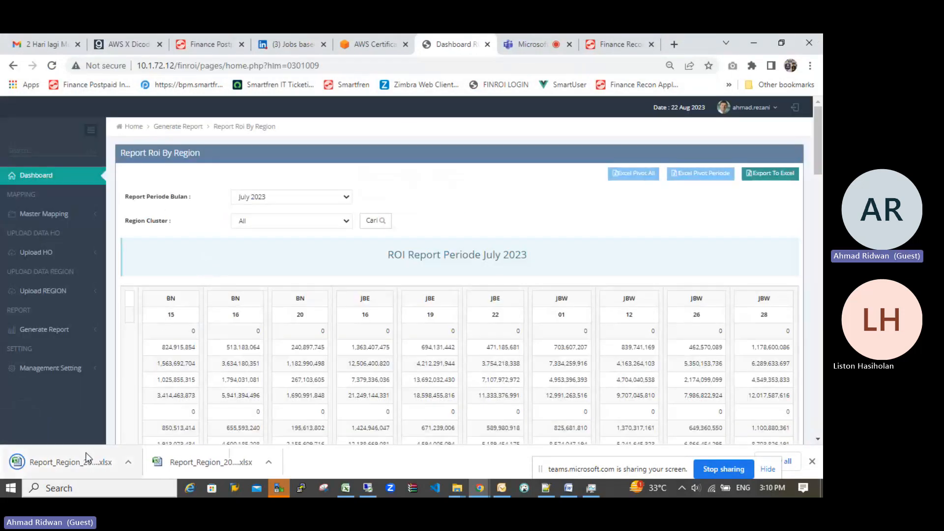
pyautogui.click(72, 465)
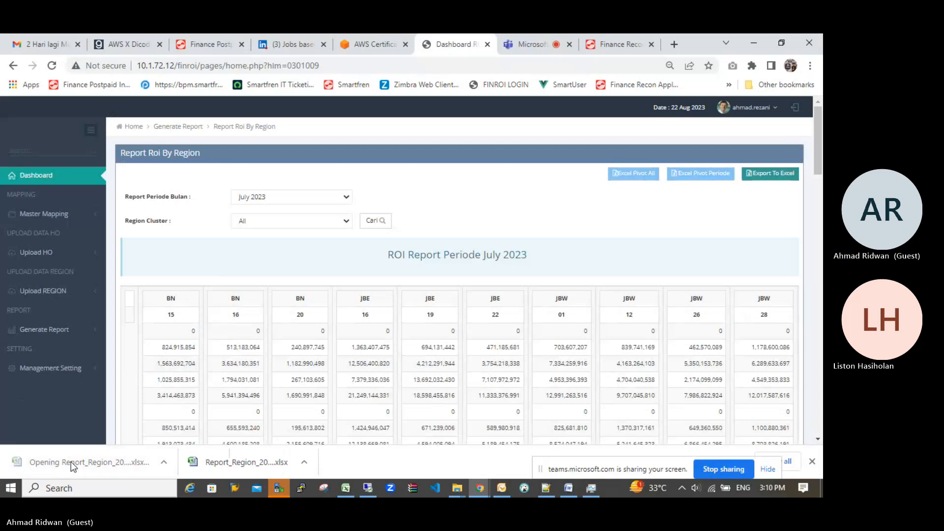
# Review the rows of the exported Report_Region_2023-07_ver2.xlsx in Excel and fit column C to the width of its descriptions.
pyautogui.moveTo(346, 488)
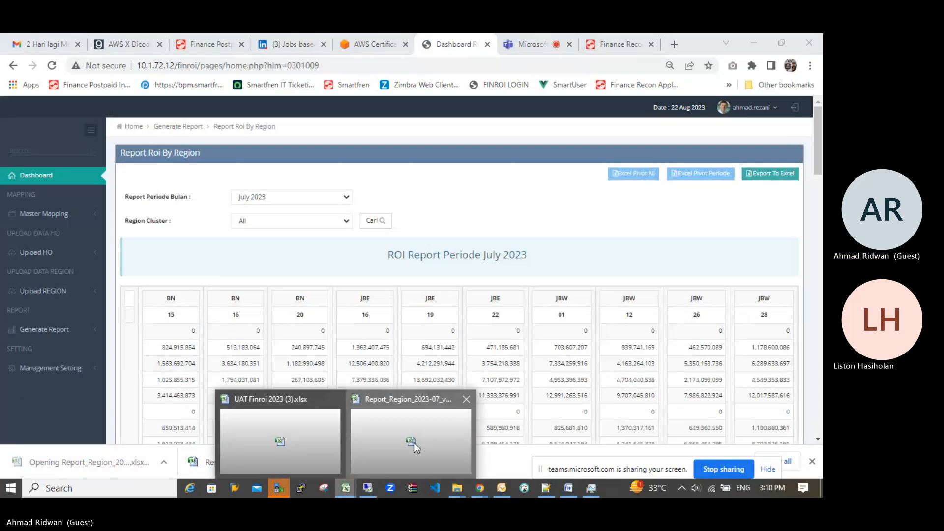
pyautogui.click(413, 444)
pyautogui.scroll(-3, 412, 279)
pyautogui.scroll(3, 410, 375)
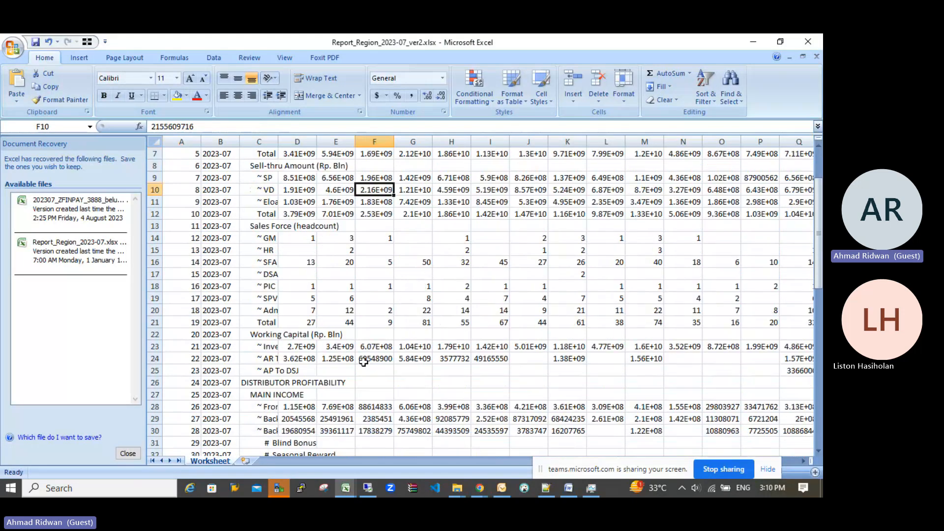
pyautogui.scroll(-16, 391, 278)
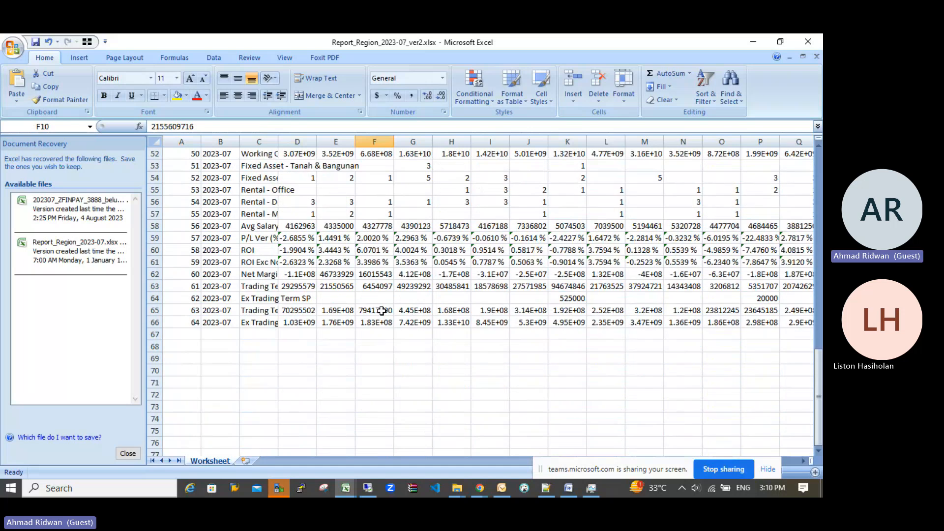
pyautogui.scroll(6, 383, 307)
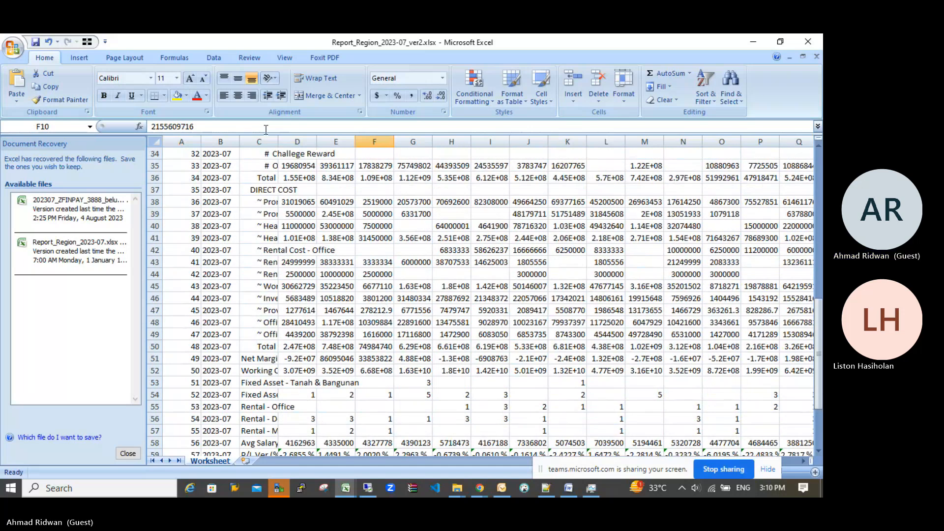
pyautogui.doubleClick(277, 142)
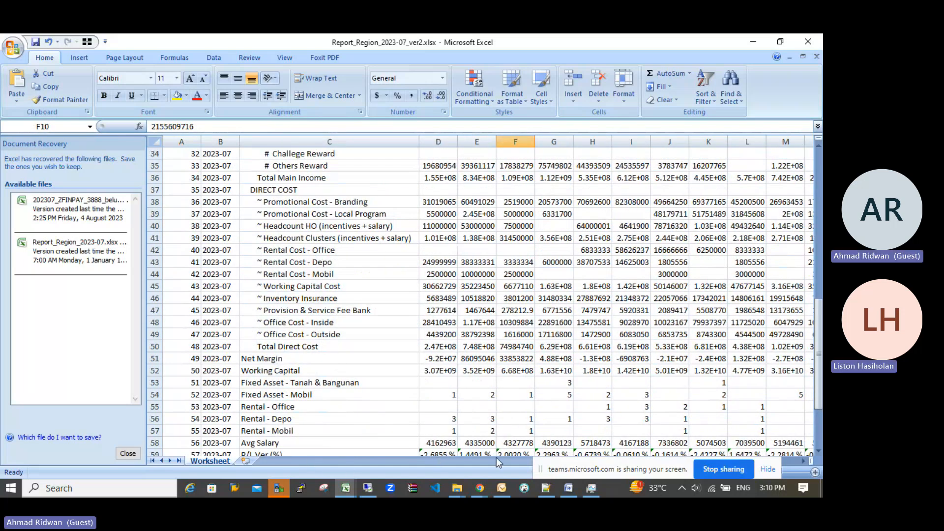
pyautogui.scroll(-5, 533, 326)
pyautogui.scroll(12, 537, 330)
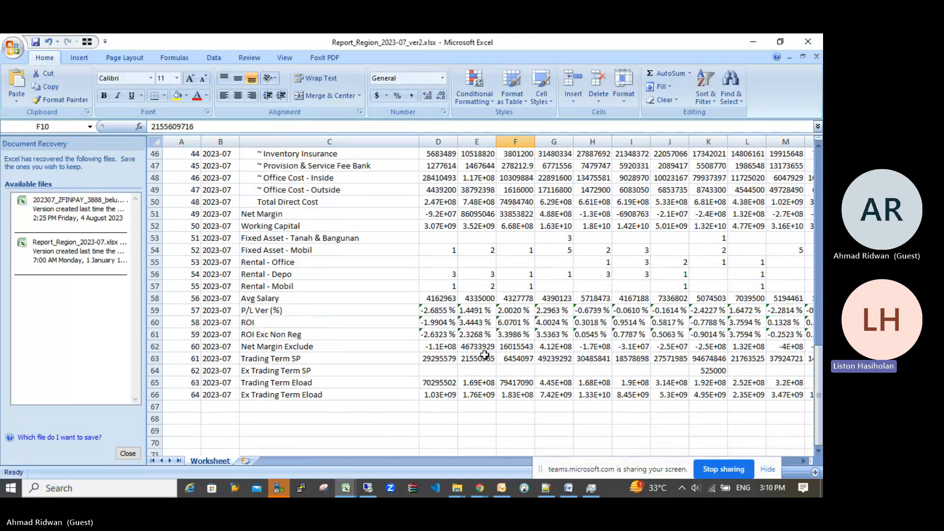
pyautogui.scroll(4, 485, 355)
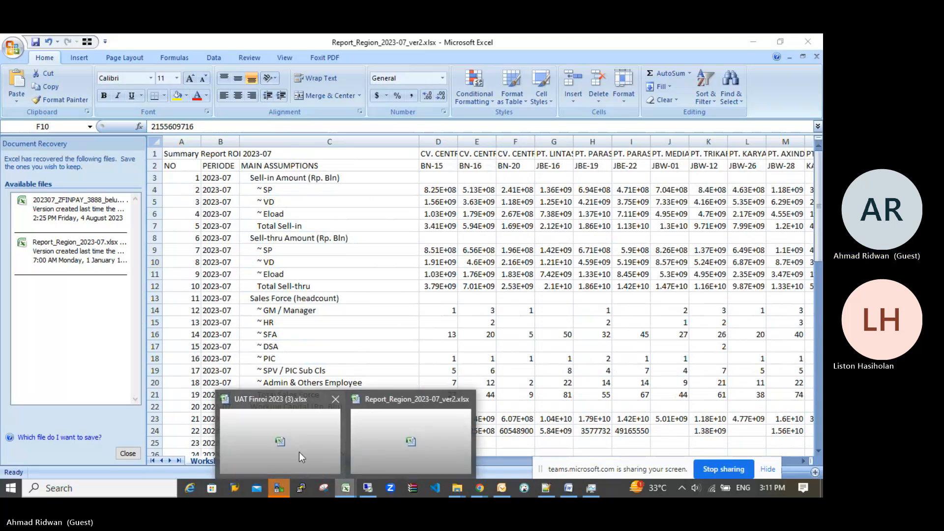
# Examine the Source Data entries and the Total Sell-thru formula on the Report 1 Cls sheet of UAT Finroi 2023 (3).xlsx.
pyautogui.click(299, 453)
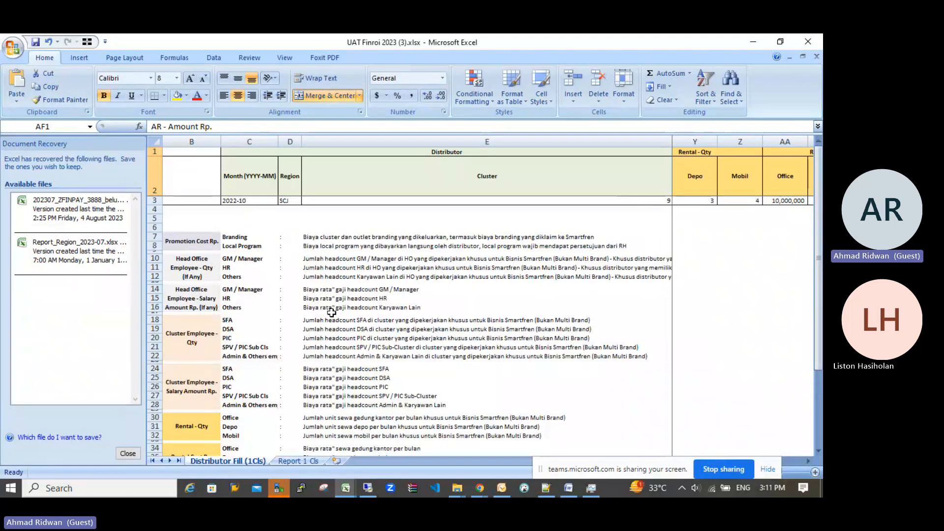
pyautogui.click(296, 461)
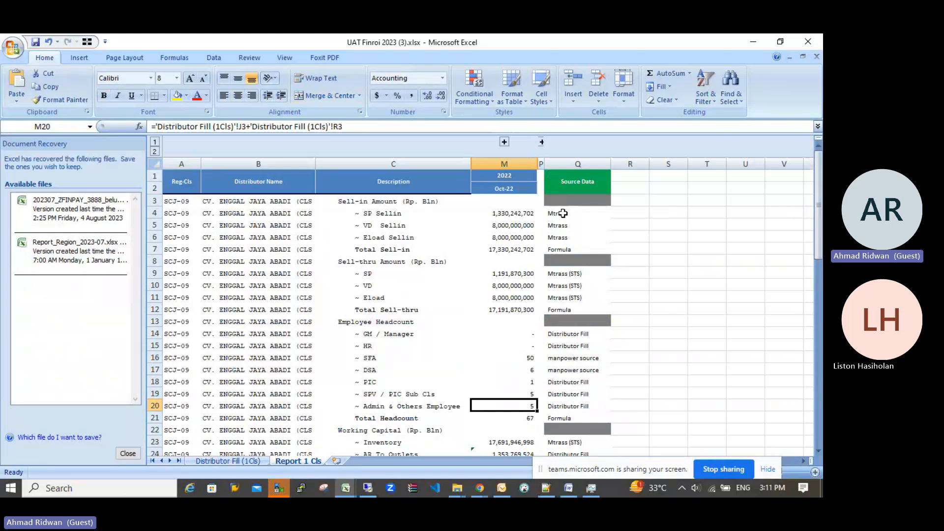
pyautogui.moveTo(565, 215); pyautogui.dragTo(570, 249)
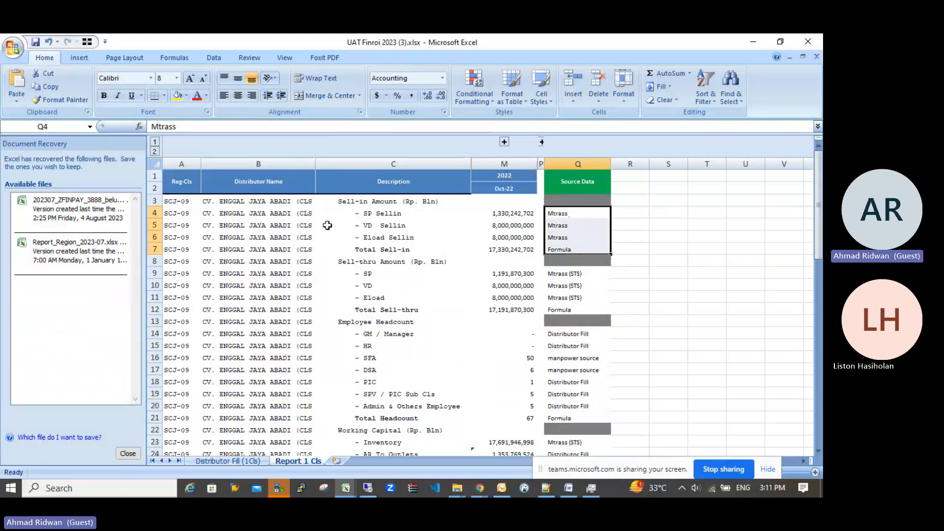
pyautogui.moveTo(566, 285); pyautogui.dragTo(565, 309)
pyautogui.click(564, 309)
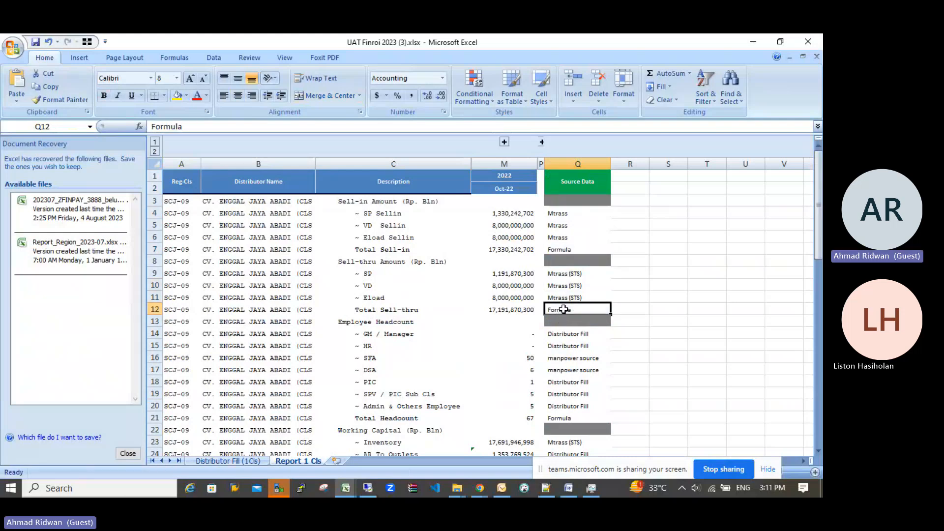
pyautogui.click(494, 309)
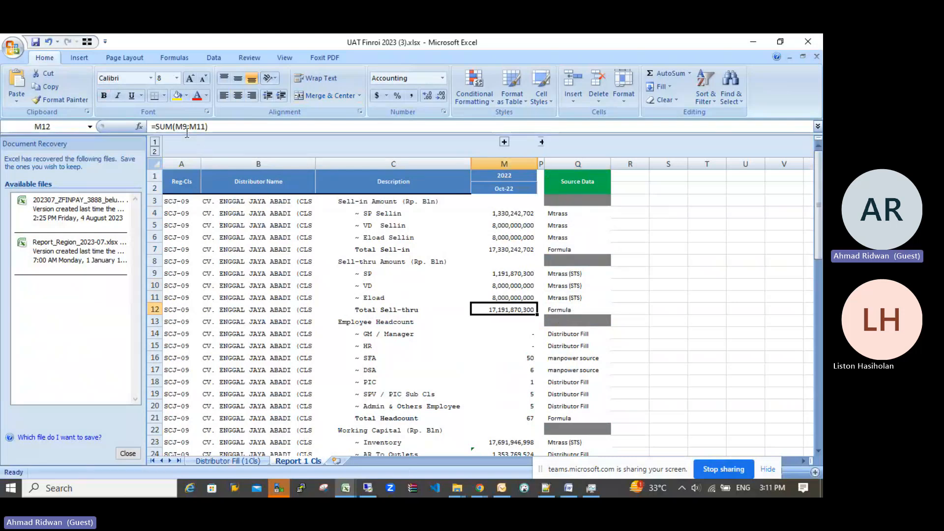
pyautogui.click(573, 343)
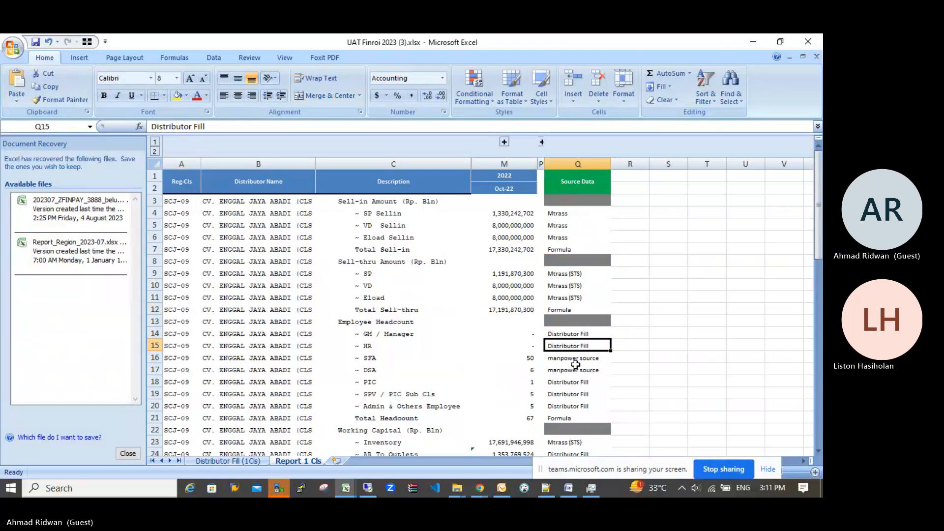
pyautogui.scroll(-7, 573, 364)
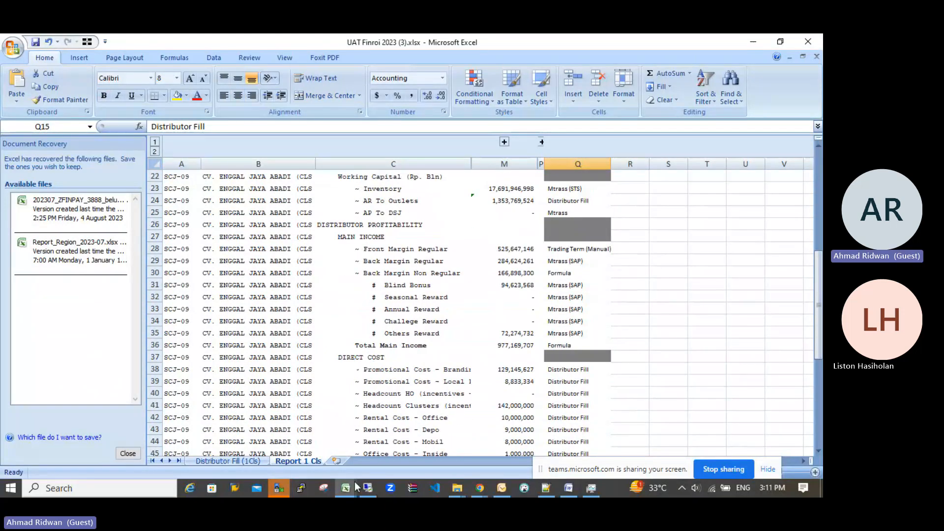
# Recheck the regional report against the UAT Finroi workbook and locate UAT Finroi 2023 (3).xlsx in the Format Data ROI (baru 2023) folder.
pyautogui.moveTo(357, 487)
pyautogui.click(436, 432)
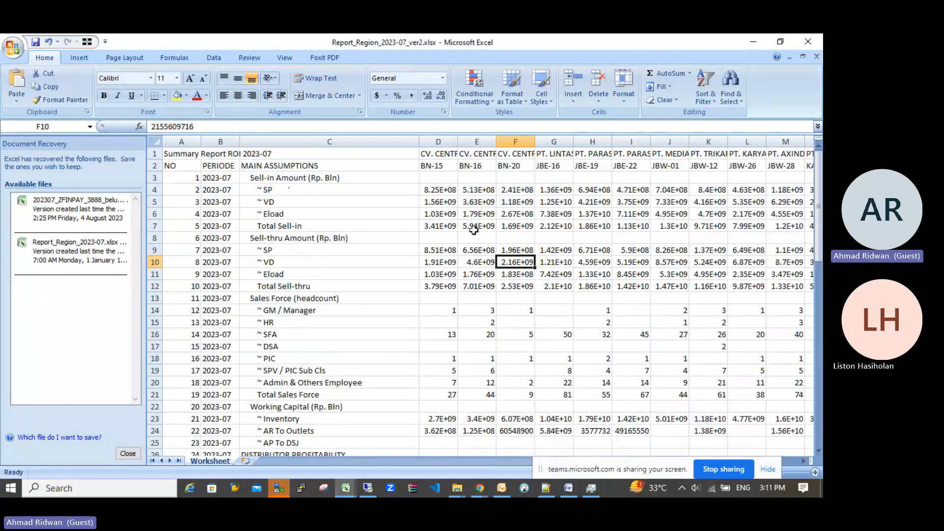
pyautogui.click(742, 41)
pyautogui.moveTo(346, 487)
pyautogui.click(294, 449)
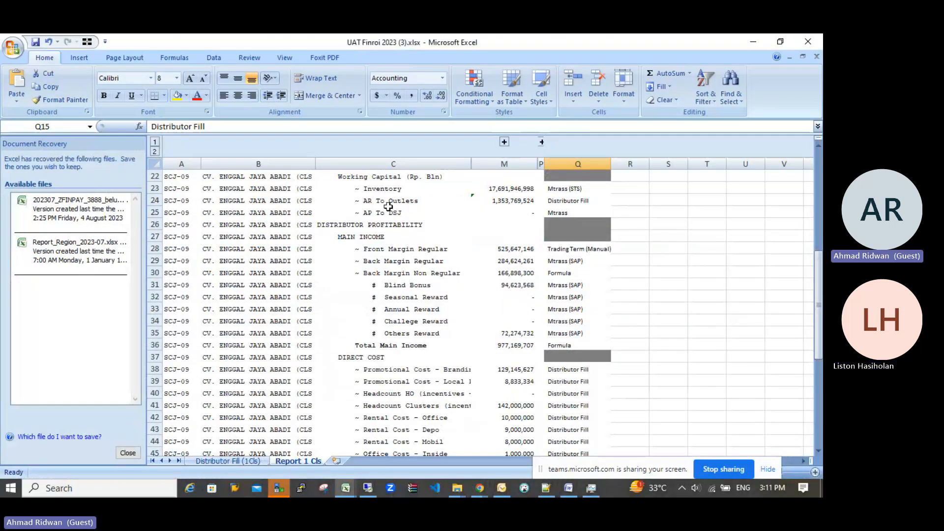
pyautogui.click(455, 489)
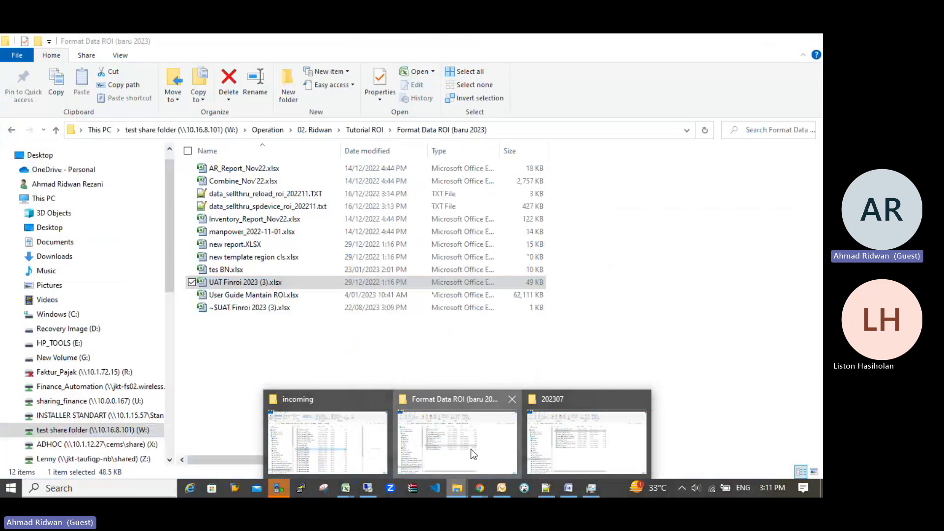
pyautogui.click(457, 428)
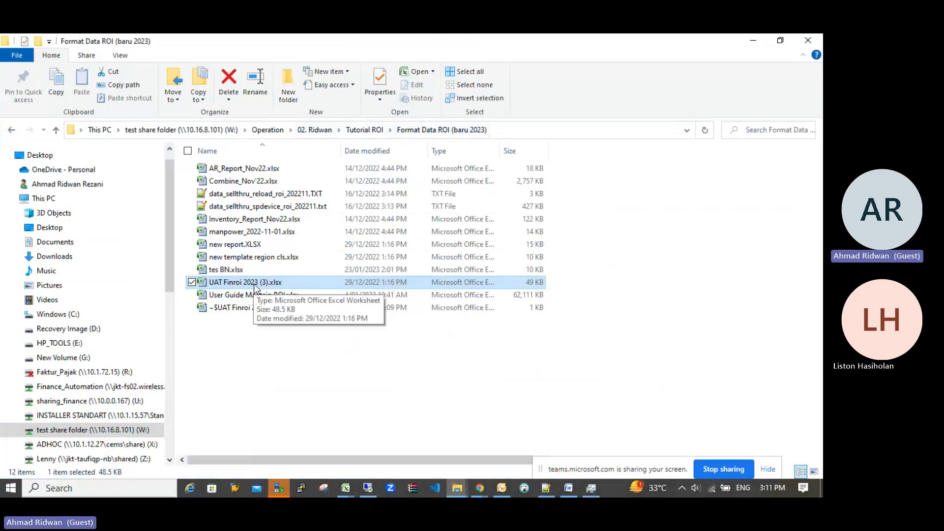
# Return to the Report 1 Cls sheet in Excel and inspect the formula behind the Provision & Service Fee Bank cost.
pyautogui.moveTo(346, 487)
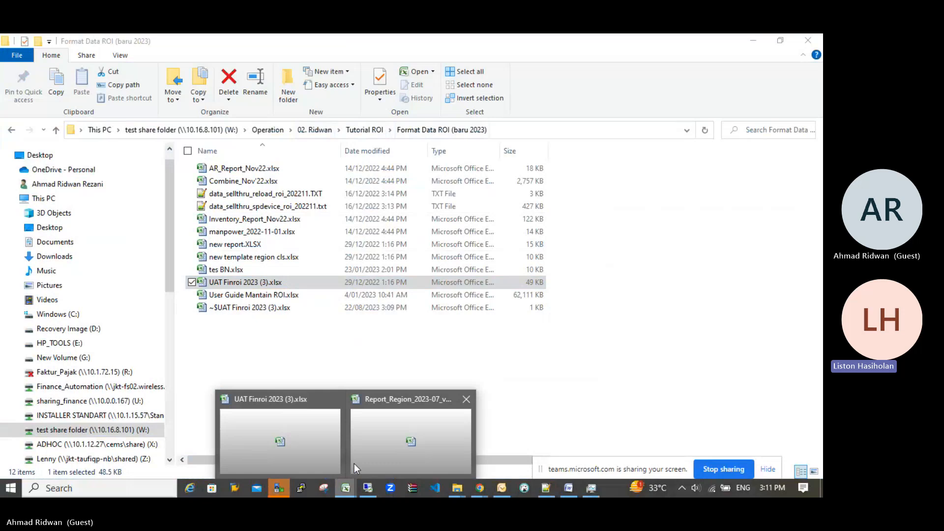
pyautogui.click(322, 446)
pyautogui.scroll(-7, 320, 382)
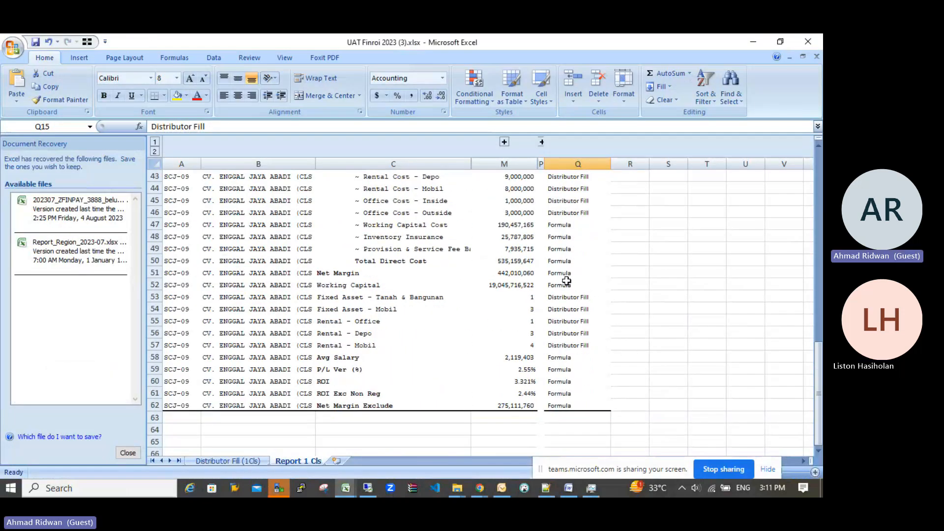
pyautogui.click(566, 241)
pyautogui.click(528, 247)
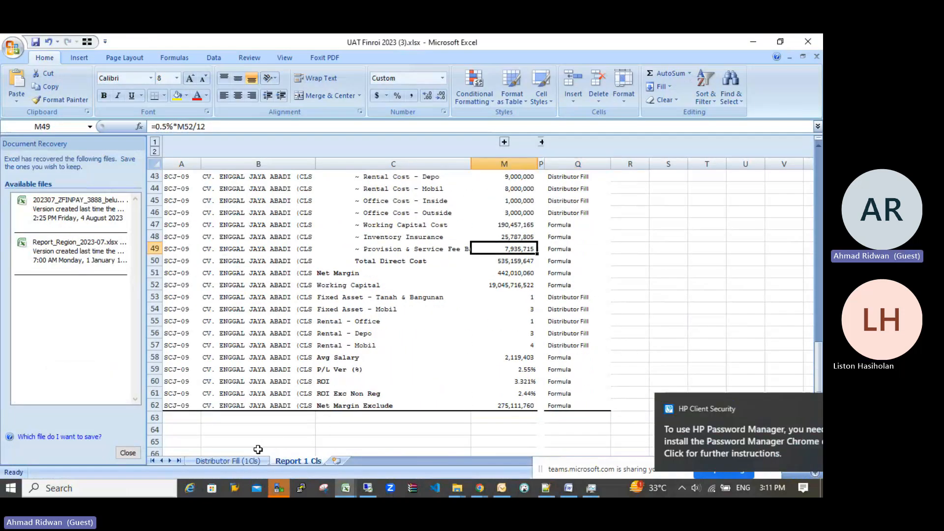
# Read the field descriptions on the Distributor Fill (1Cls) sheet, including the cluster employee quantity and SFA salary definitions.
pyautogui.click(231, 461)
pyautogui.scroll(-5, 359, 308)
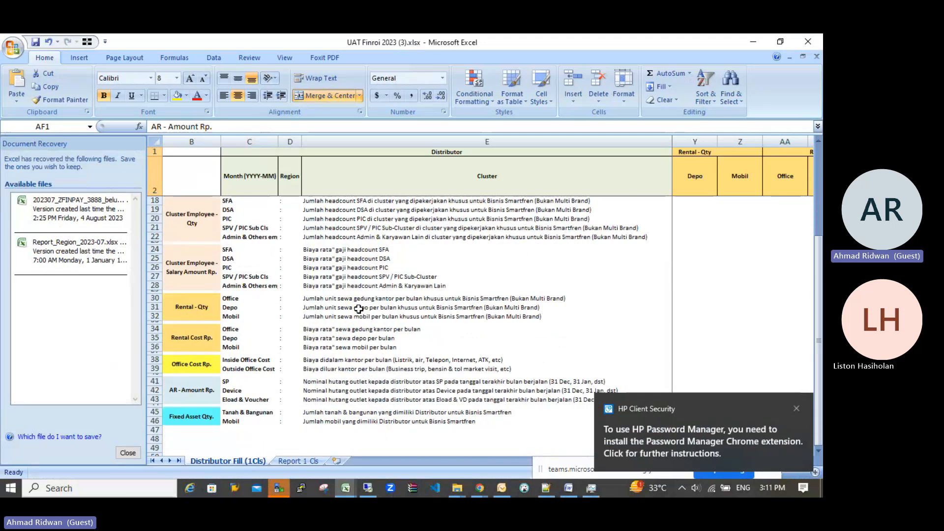
pyautogui.scroll(5, 359, 308)
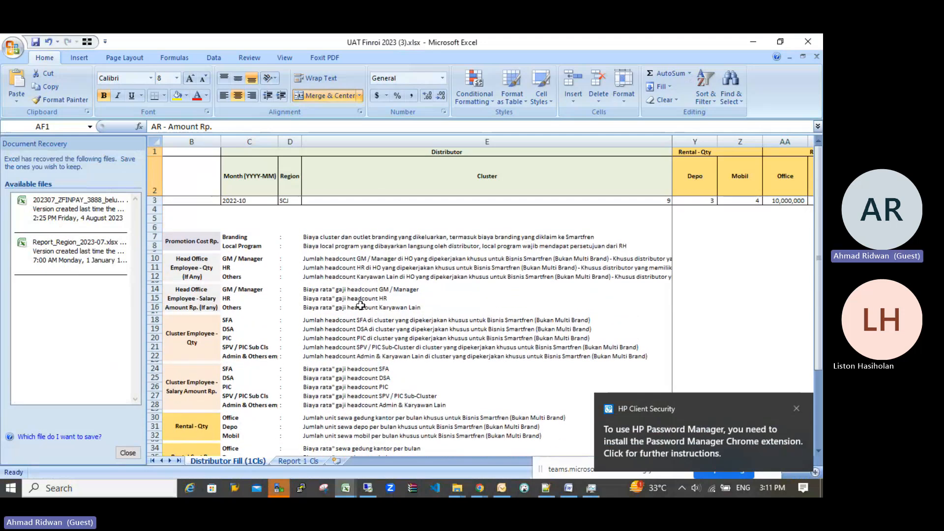
pyautogui.click(255, 329)
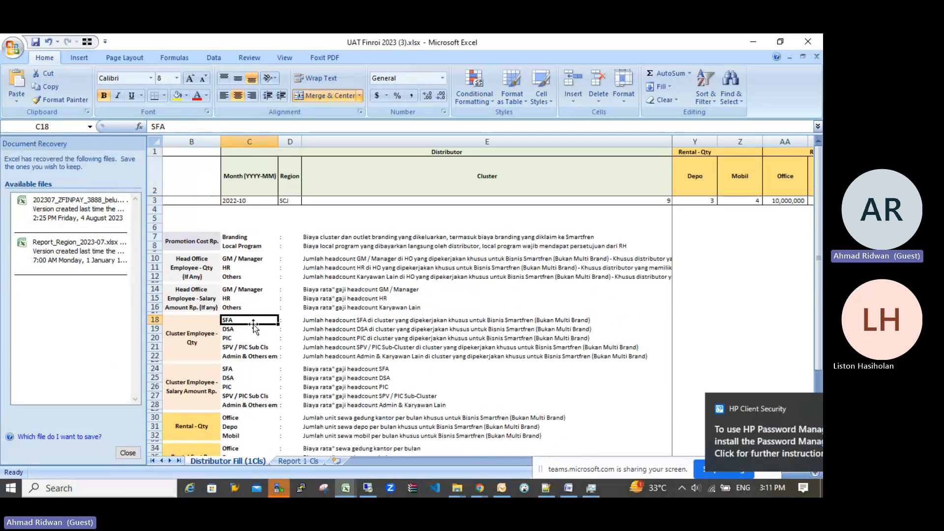
pyautogui.click(373, 327)
pyautogui.click(383, 320)
pyautogui.click(377, 368)
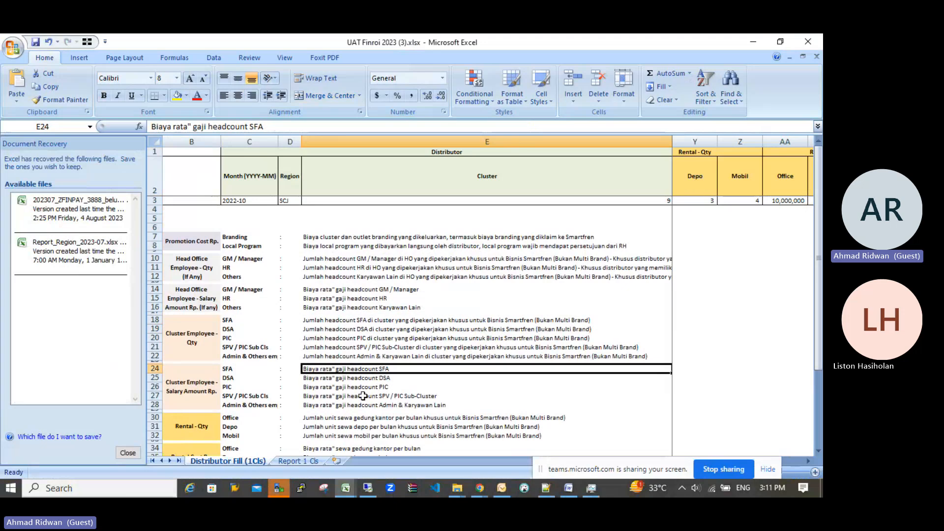
pyautogui.scroll(-3, 361, 400)
pyautogui.scroll(-2, 358, 409)
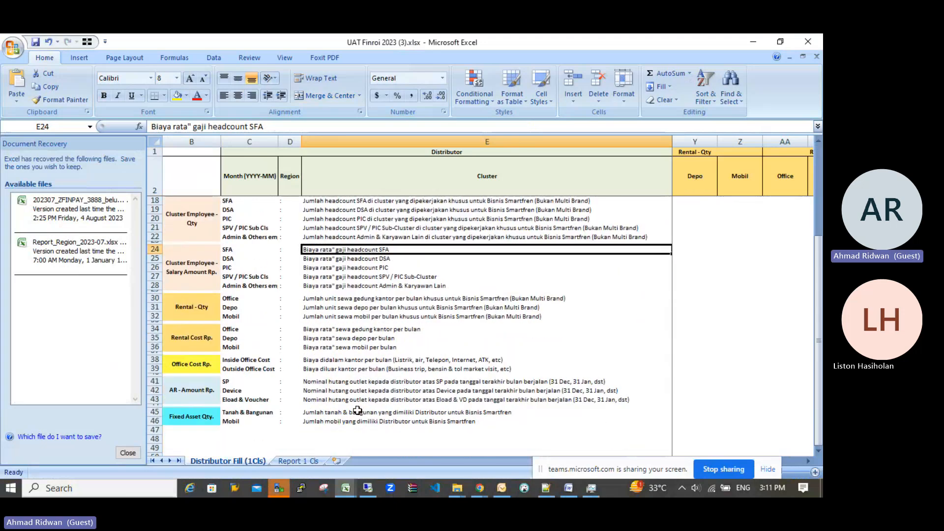
# Review the main income and direct cost rows and their data sources on the Report 1 Cls sheet.
pyautogui.click(298, 461)
pyautogui.scroll(8, 516, 232)
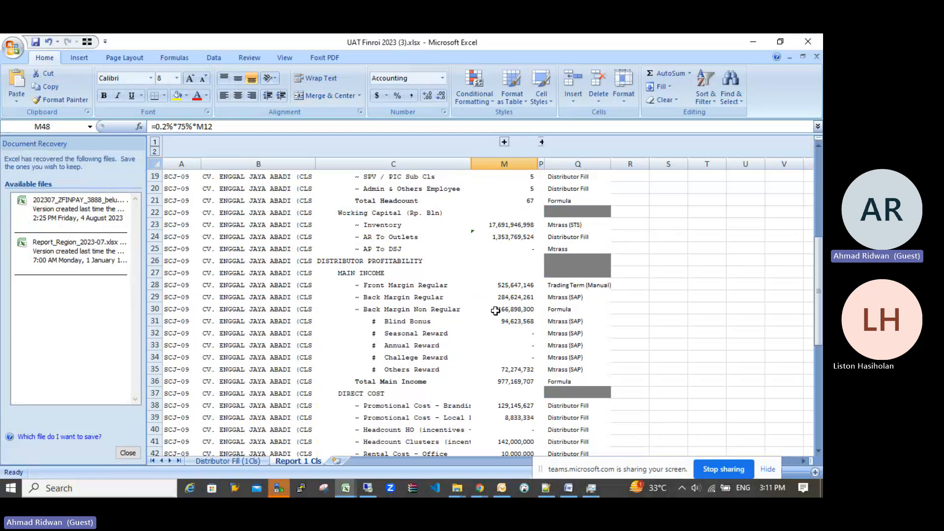
pyautogui.scroll(-5, 494, 310)
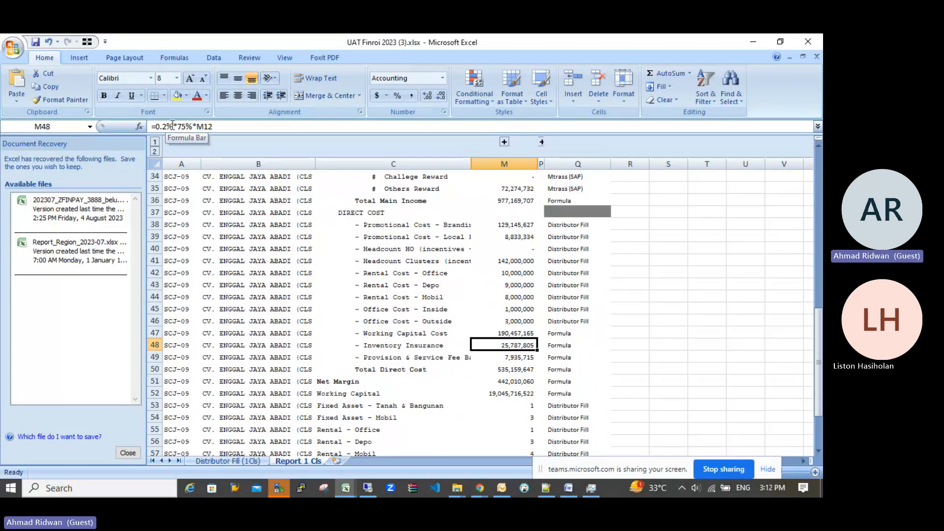
# Switch to Notepad++ and look through proses.php down to the end of the script.
pyautogui.click(546, 488)
pyautogui.scroll(-12, 295, 187)
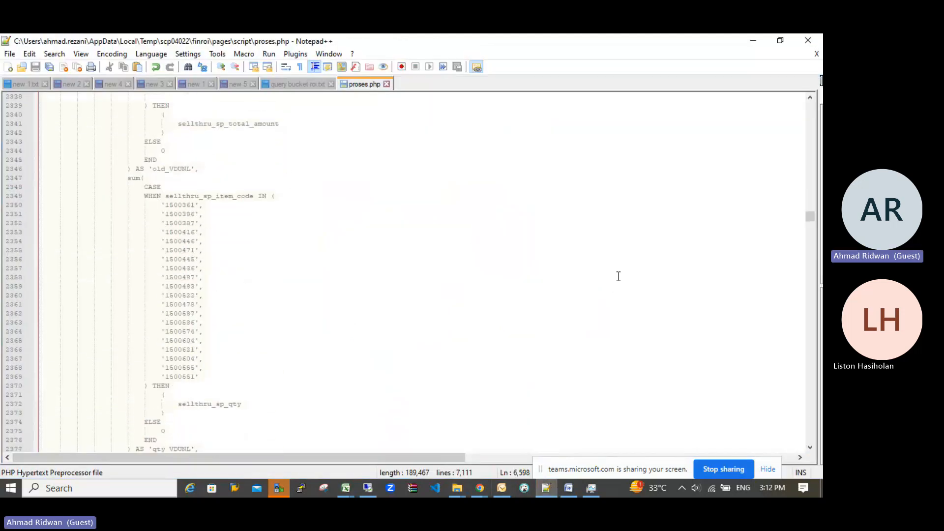
pyautogui.moveTo(810, 220); pyautogui.dragTo(780, 452)
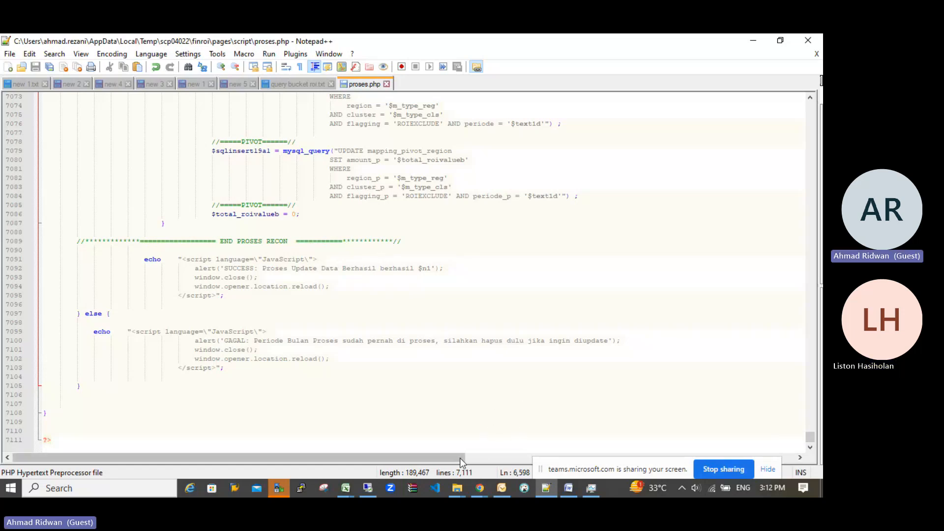
# Switch to Outlook, read the latest RE: [ROI Notification] JULY 2023 email requesting the BN-16 front margin addition, and close it.
pyautogui.moveTo(502, 489)
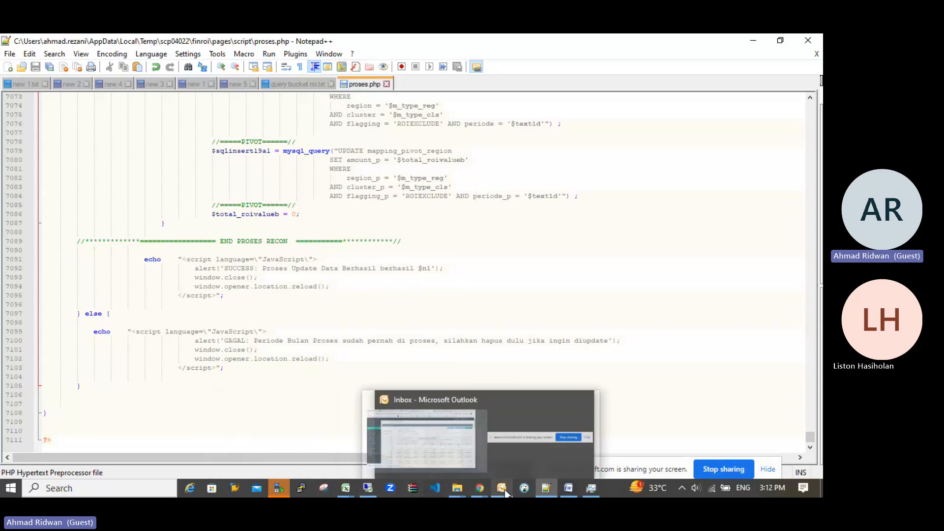
pyautogui.click(506, 490)
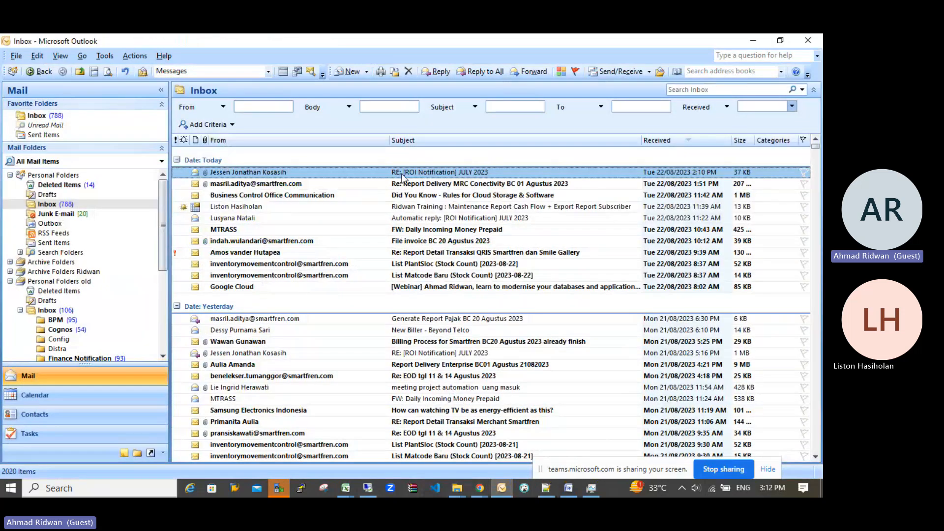
pyautogui.doubleClick(400, 166)
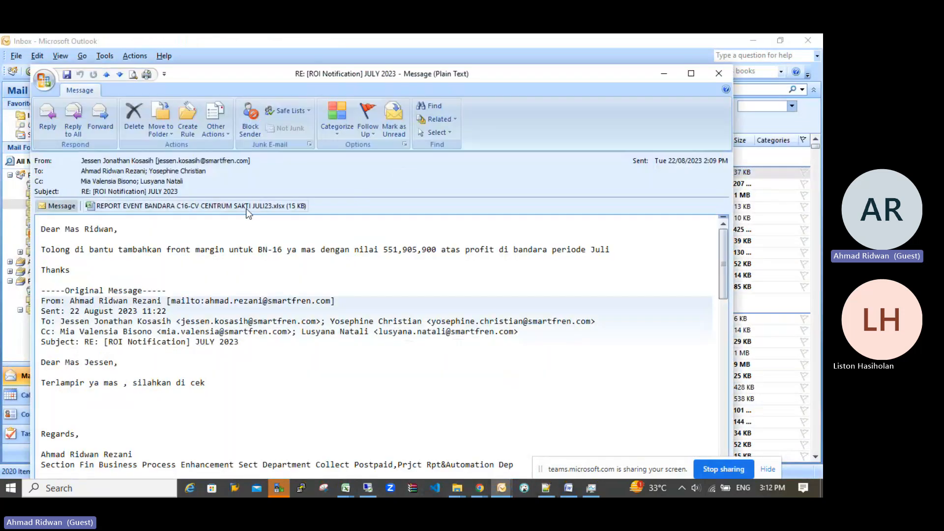
pyautogui.click(718, 73)
# Open the earlier RE: [ROI Notification] JULY 2023 email requesting the July ROI run and its attachment Mapping Material ROI Jul 2023.xlsx.
pyautogui.doubleClick(368, 352)
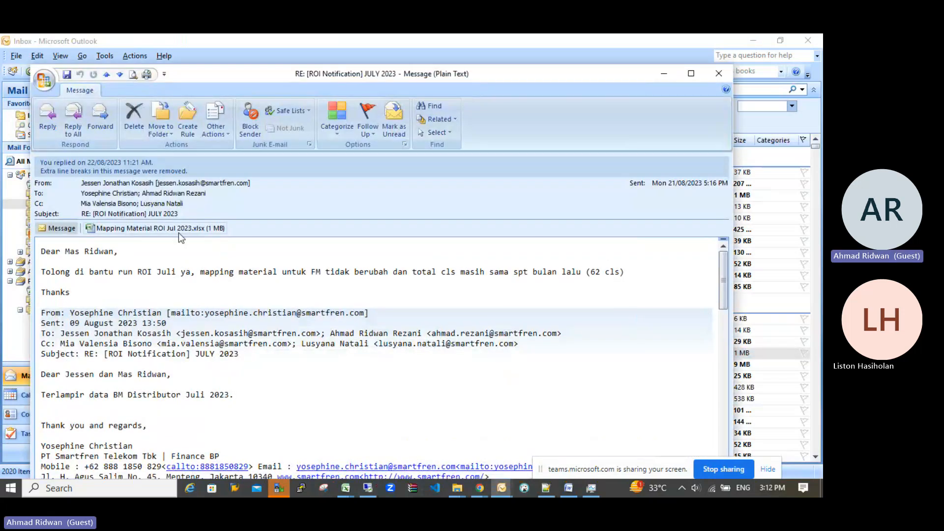
pyautogui.doubleClick(178, 229)
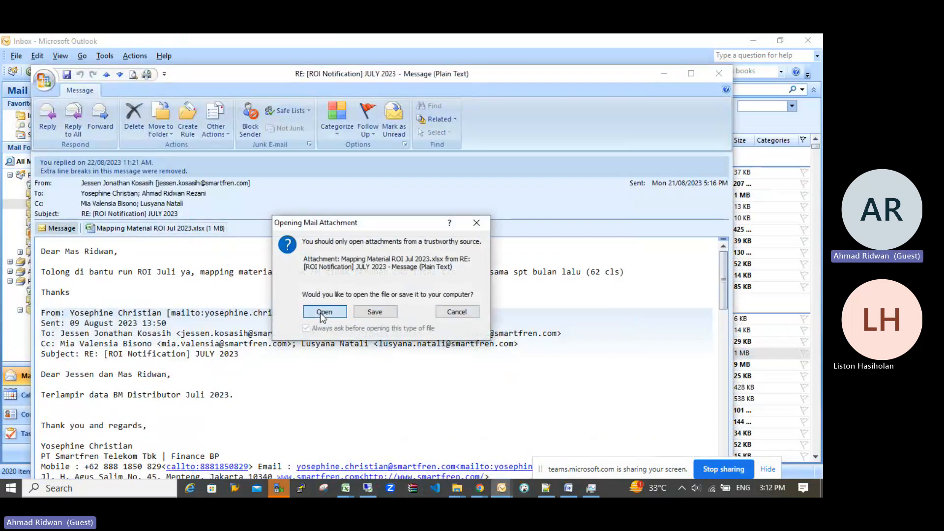
pyautogui.click(320, 313)
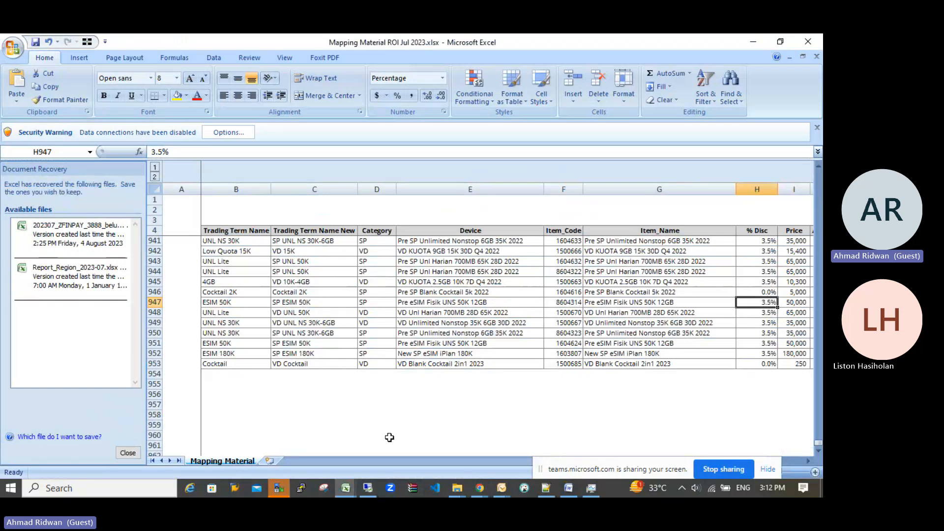
# Look across the last rows of the Mapping Material sheet, from the price and start period columns back to the trading term names.
pyautogui.click(740, 337)
pyautogui.press('Right')
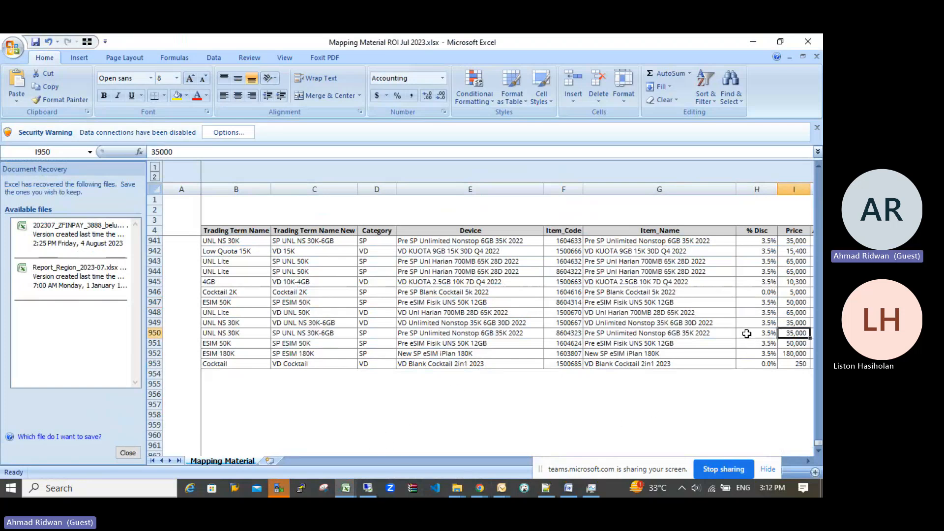
pyautogui.press('Right')
pyautogui.press('Right')
pyautogui.press('Right')
pyautogui.press('Down')
pyautogui.press('Down')
pyautogui.press('Down')
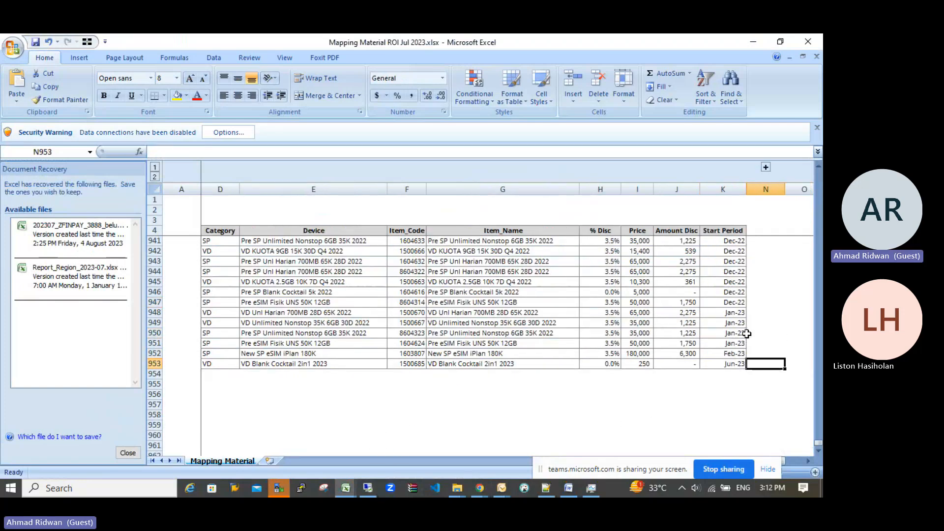
pyautogui.press('Left')
pyautogui.press('Left')
pyautogui.press('Left')
pyautogui.press('Left')
pyautogui.press('Left')
pyautogui.press('Left')
pyautogui.press('Left')
pyautogui.press('Left')
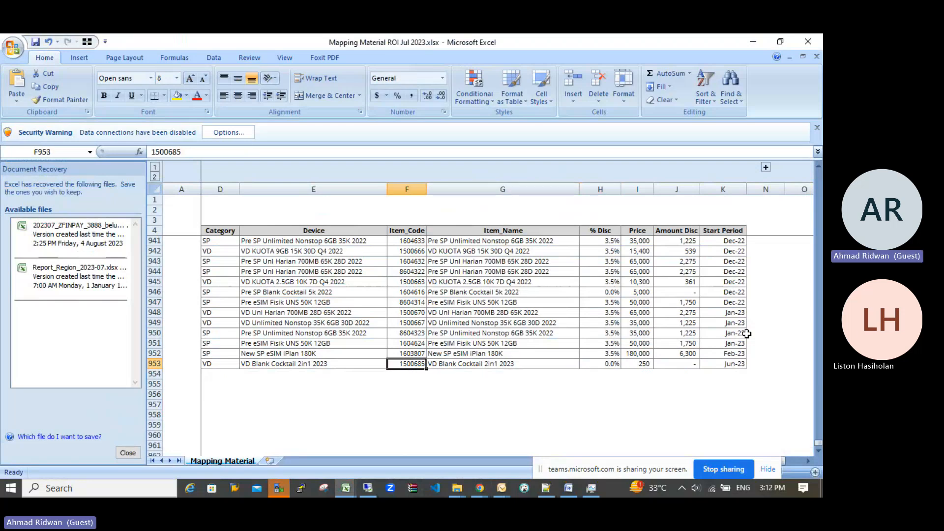
pyautogui.press('Left')
pyautogui.press('Left')
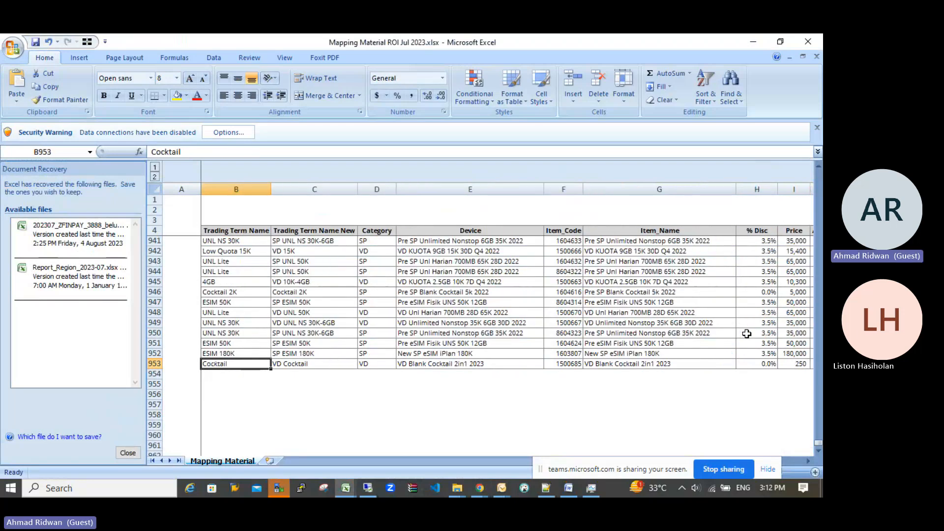
pyautogui.press('Right')
pyautogui.press('Right')
pyautogui.press('Left')
pyautogui.press('Left')
pyautogui.press('Left')
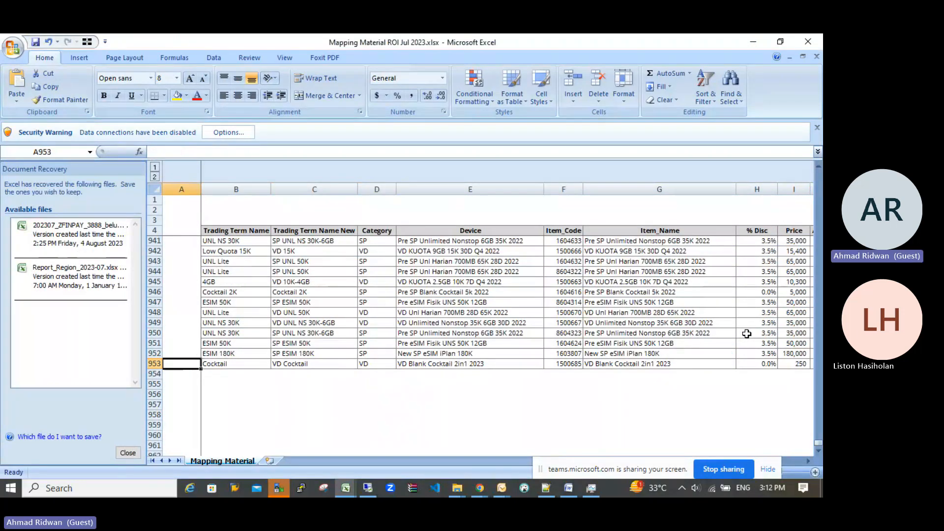
# Examine the category and item code entries in rows 946 to 953 of the Mapping Material sheet.
pyautogui.press('Right')
pyautogui.press('Right')
pyautogui.press('Right')
pyautogui.press('Up')
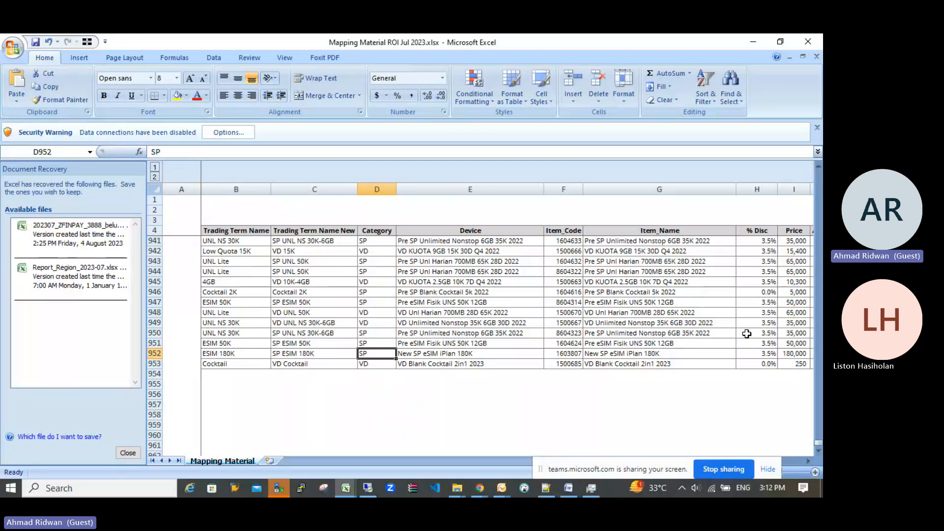
pyautogui.press('Right')
pyautogui.press('Right')
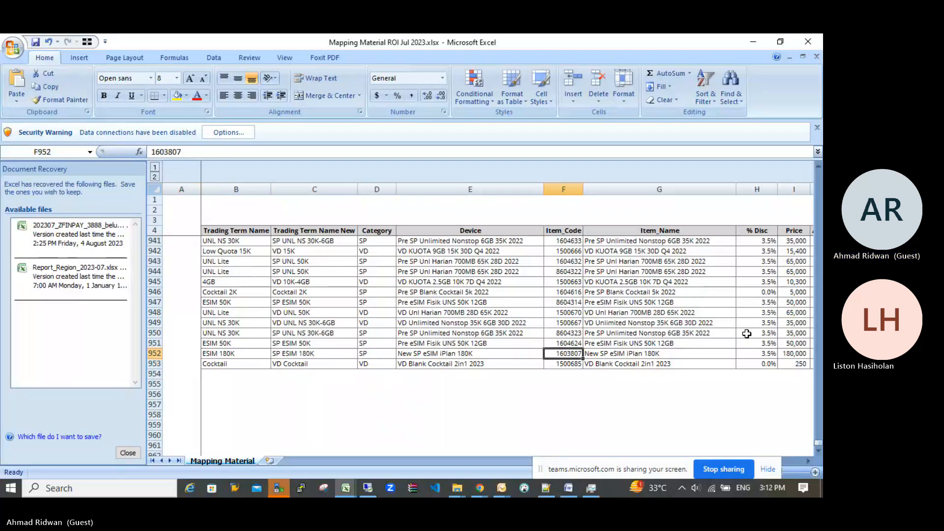
pyautogui.press('Up')
pyautogui.press('Up')
pyautogui.press('Up')
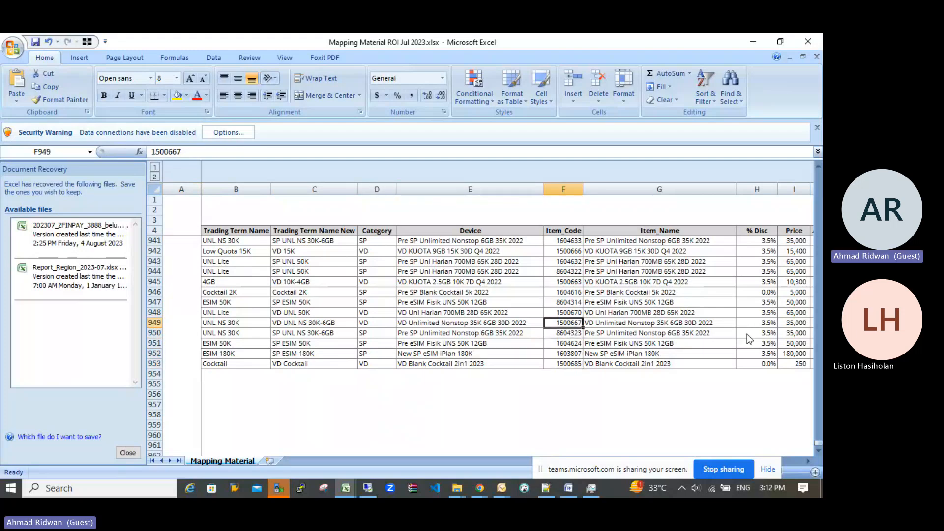
pyautogui.press('Up')
pyautogui.press('Up')
pyautogui.press('Up')
pyautogui.press('Down')
pyautogui.press('Down')
pyautogui.press('Down')
pyautogui.press('Down')
pyautogui.press('Down')
pyautogui.press('Down')
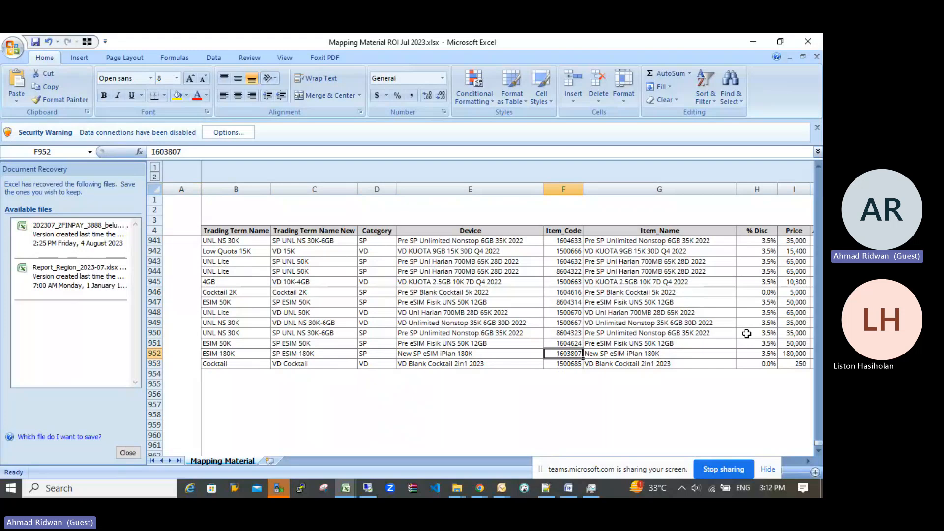
# Review the New SP eSIM iPlan 180K row from its item code through to the start period column.
pyautogui.press('Right')
pyautogui.press('Right')
pyautogui.press('Right')
pyautogui.press('Right')
pyautogui.press('Left')
pyautogui.press('Left')
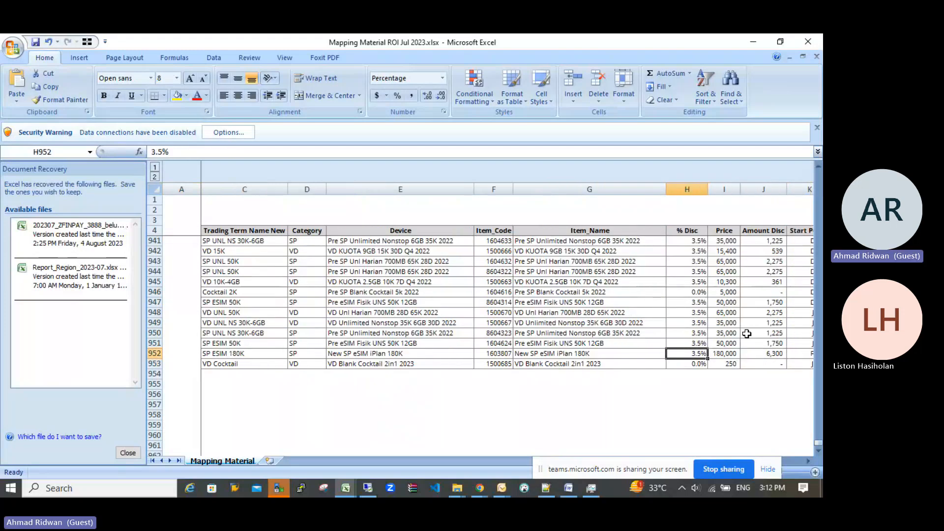
pyautogui.press('Left')
pyautogui.press('Left')
pyautogui.press('Right')
pyautogui.press('Right')
pyautogui.press('Right')
pyautogui.press('Right')
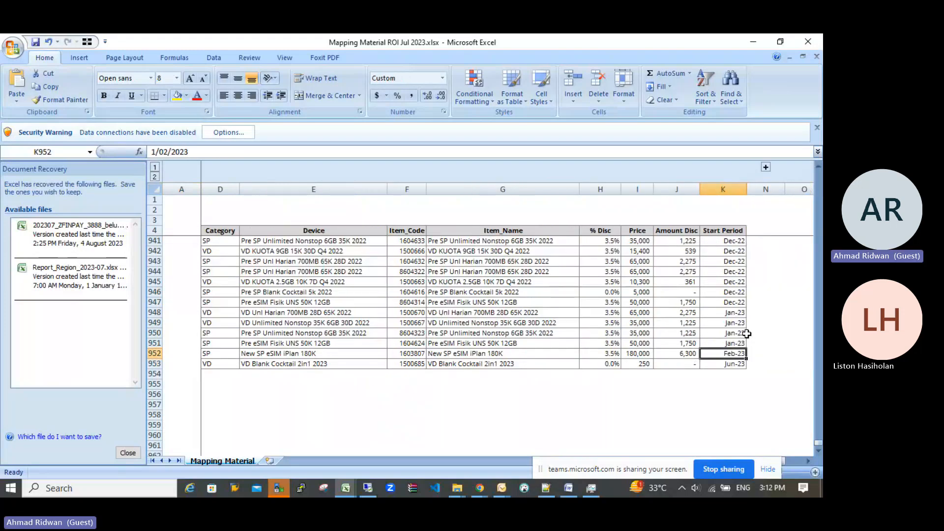
pyautogui.press('Left')
pyautogui.press('Left')
pyautogui.press('Left')
pyautogui.press('Left')
pyautogui.press('Left')
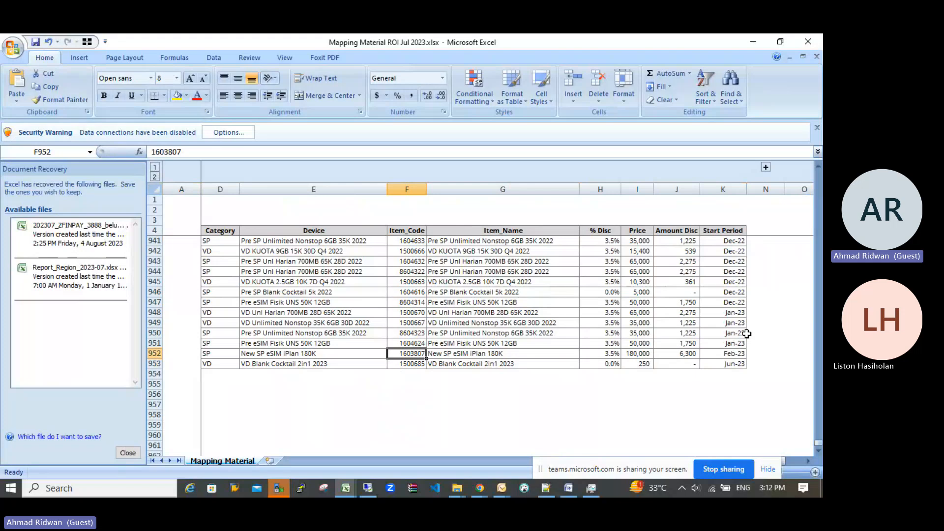
pyautogui.press('Down')
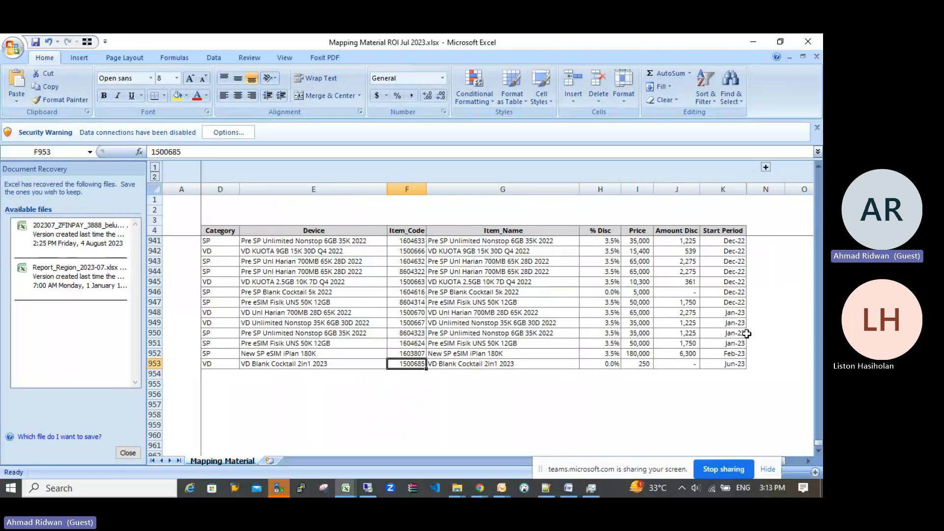
pyautogui.press('Up')
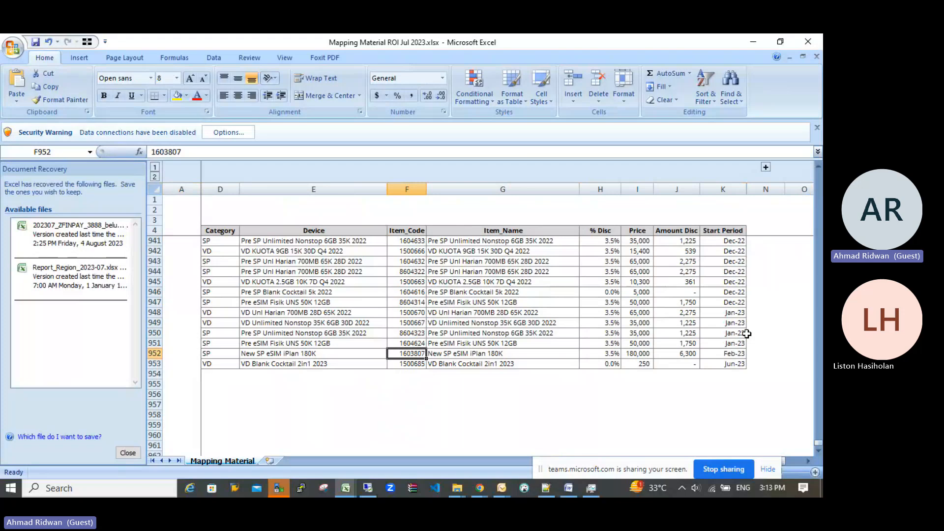
# Compare the discount percentage, price and discount amount of the New SP eSIM iPlan 180K item.
pyautogui.press('Right')
pyautogui.press('Right')
pyautogui.press('Right')
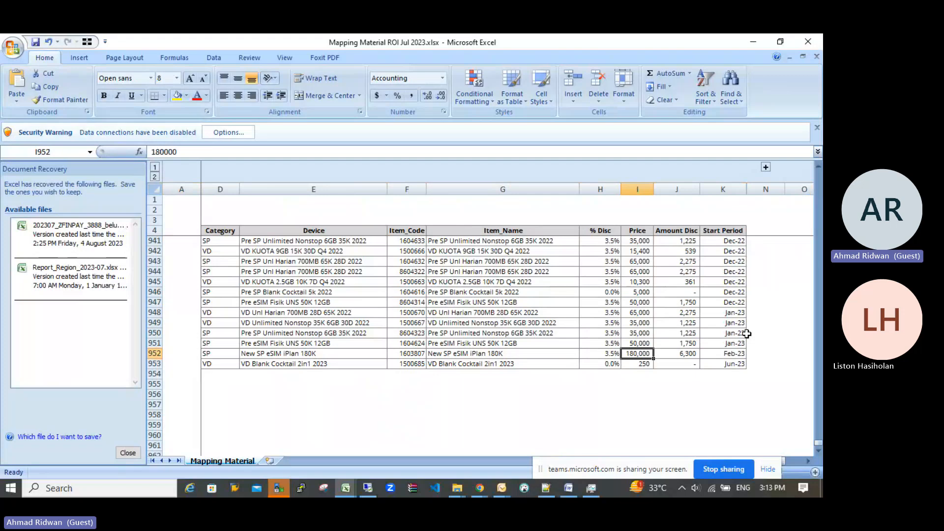
pyautogui.press('Right')
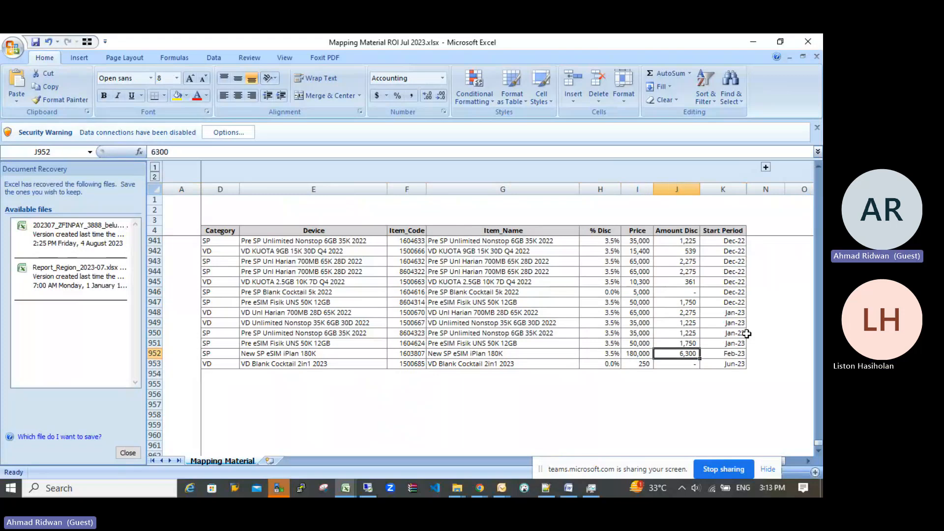
pyautogui.press('Left')
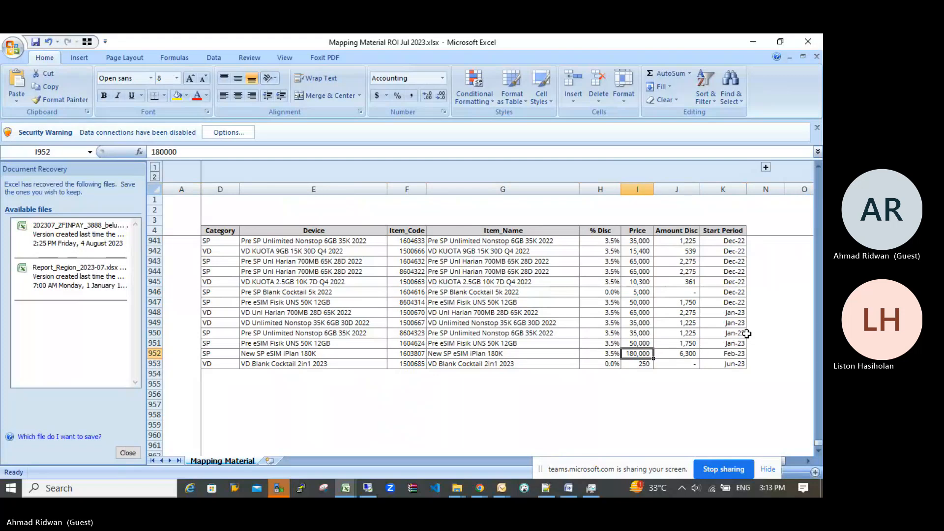
pyautogui.press('Right')
pyautogui.press('Left')
pyautogui.press('Left')
pyautogui.press('Right')
pyautogui.press('Right')
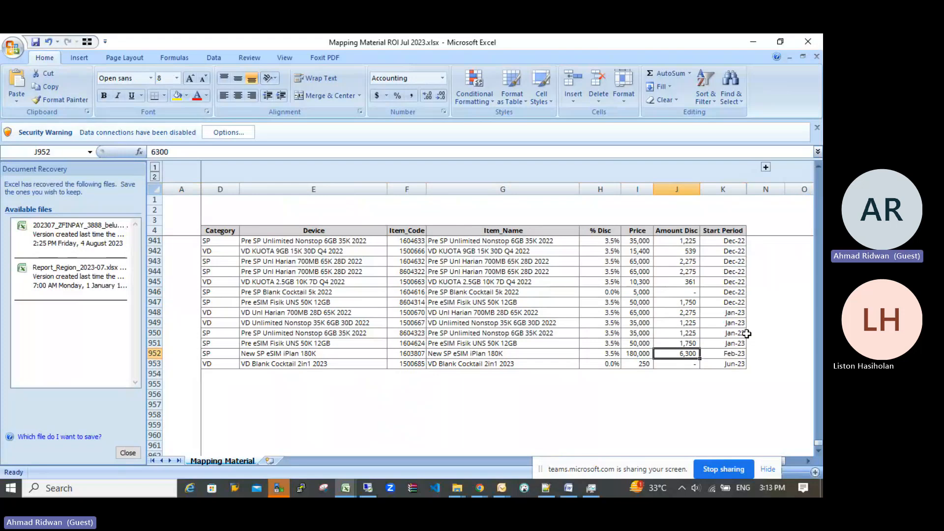
pyautogui.press('Left')
pyautogui.press('Left')
pyautogui.press('Left')
pyautogui.press('Left')
pyautogui.press('Right')
pyautogui.press('Right')
pyautogui.press('Right')
pyautogui.press('Right')
# Check the last two item codes, view proses.php in Notepad++ and return to the mapping workbook in Excel.
pyautogui.click(410, 364)
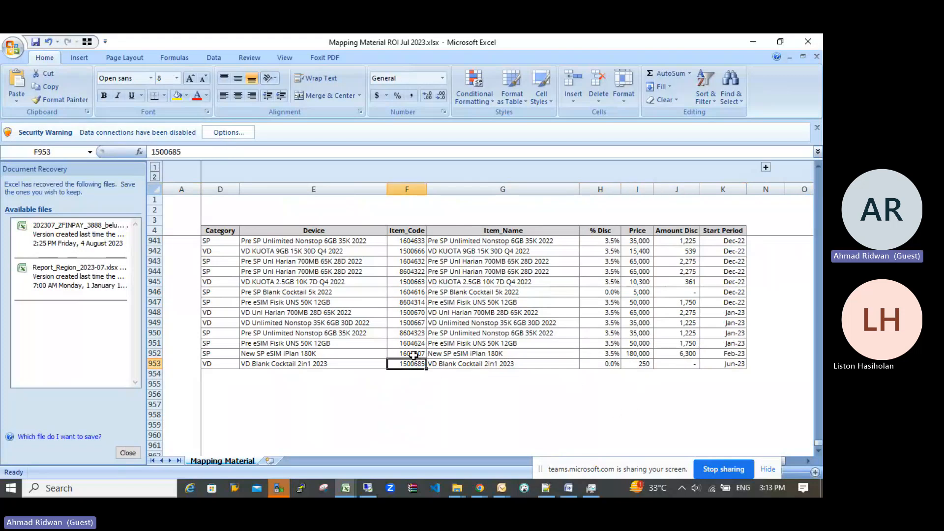
pyautogui.click(411, 353)
pyautogui.click(545, 487)
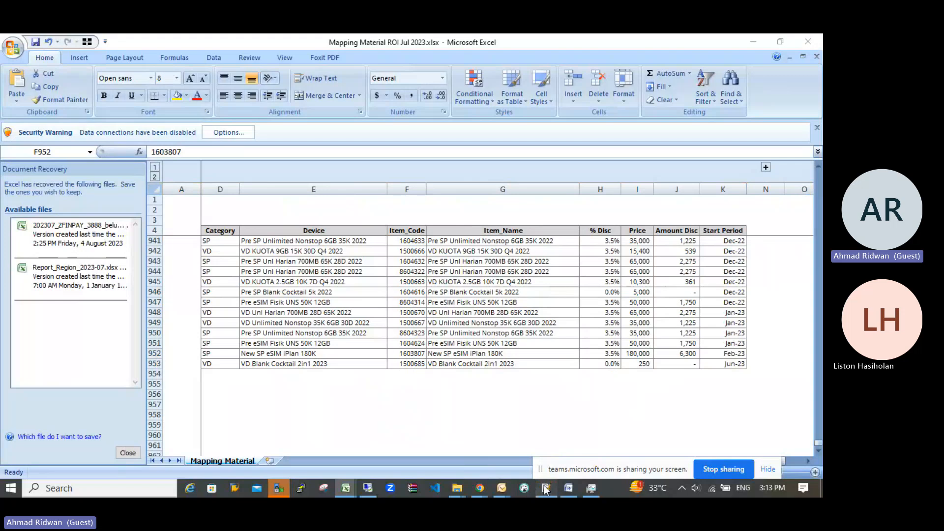
pyautogui.moveTo(809, 441); pyautogui.dragTo(809, 320)
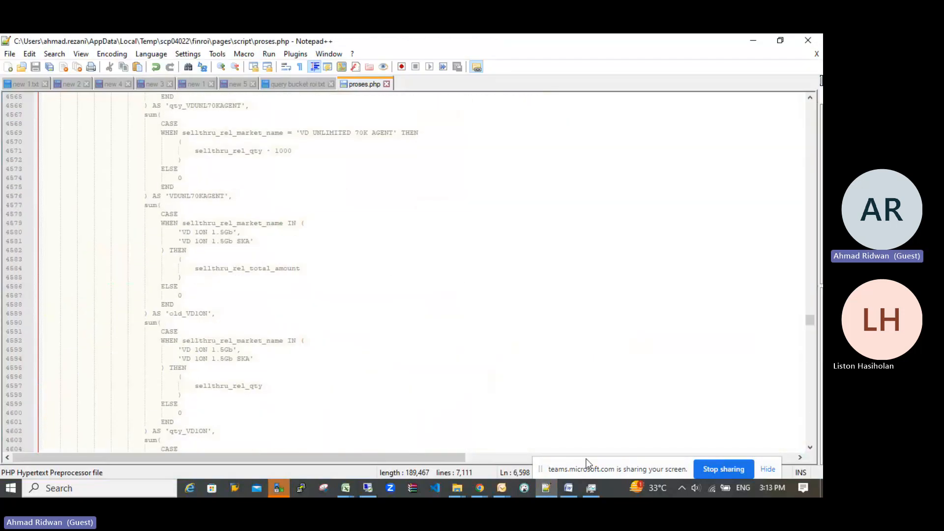
pyautogui.click(546, 490)
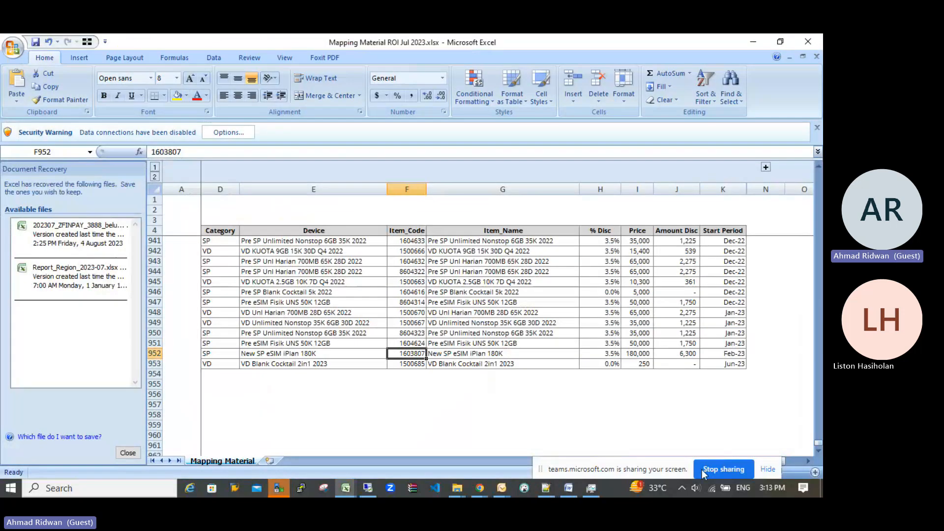
pyautogui.moveTo(608, 461); pyautogui.dragTo(564, 465)
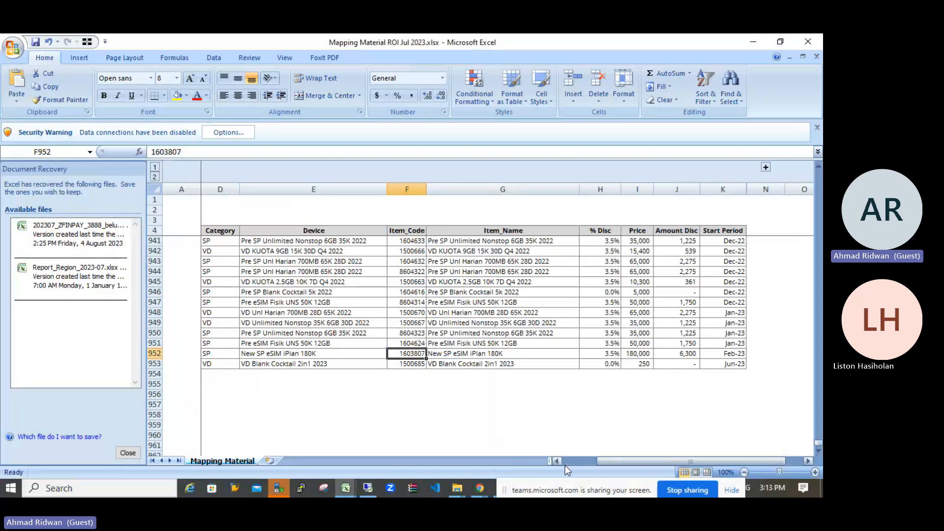
# Copy the item code of VD Blank Cocktail 2in1 2023 from the last row of the Mapping Material sheet.
pyautogui.click(224, 333)
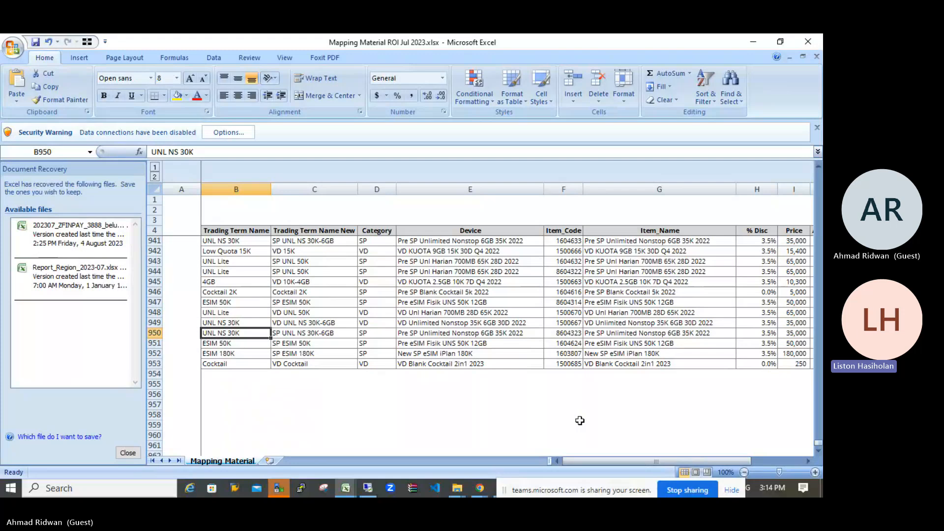
pyautogui.moveTo(607, 461); pyautogui.dragTo(641, 465)
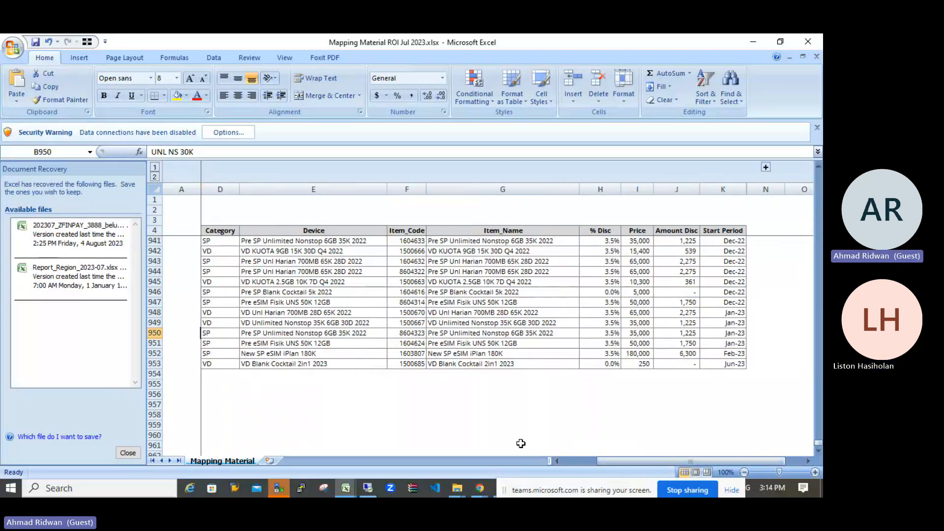
pyautogui.click(411, 352)
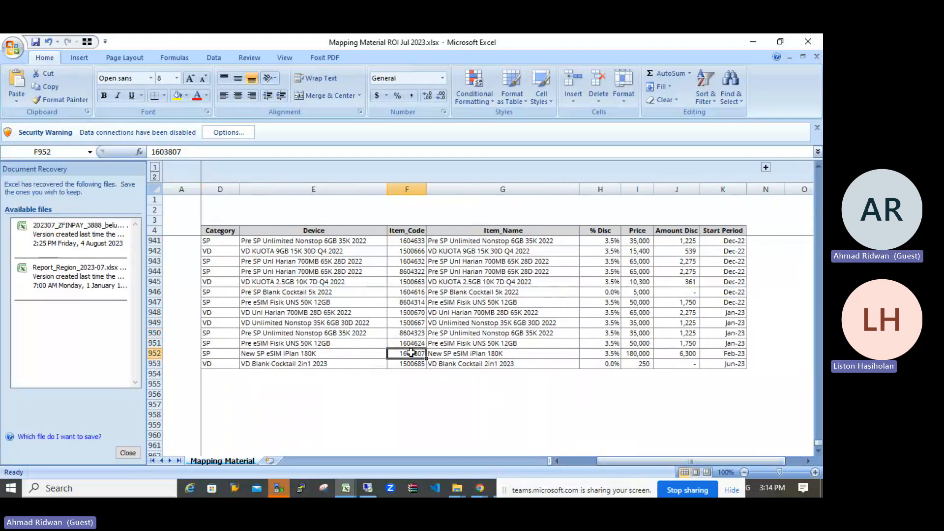
pyautogui.click(730, 366)
pyautogui.click(419, 365)
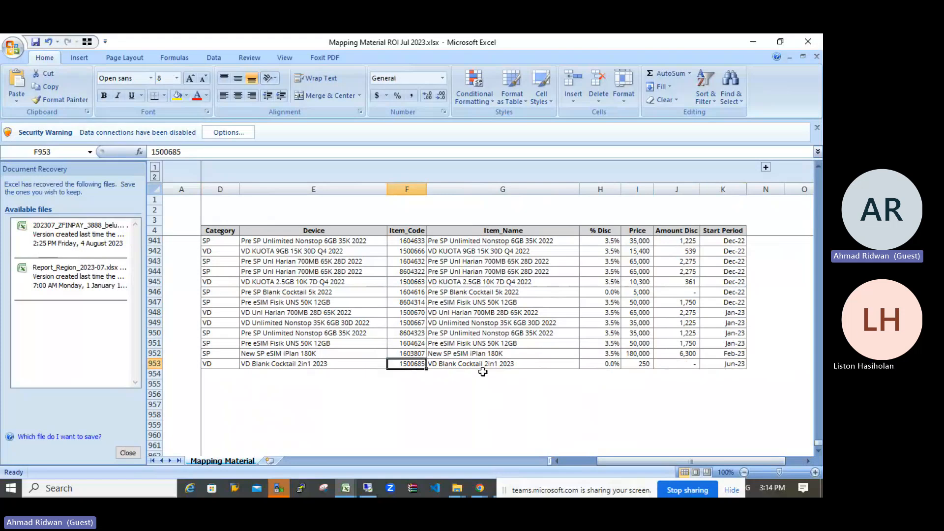
pyautogui.hotkey('ctrl', 'c')
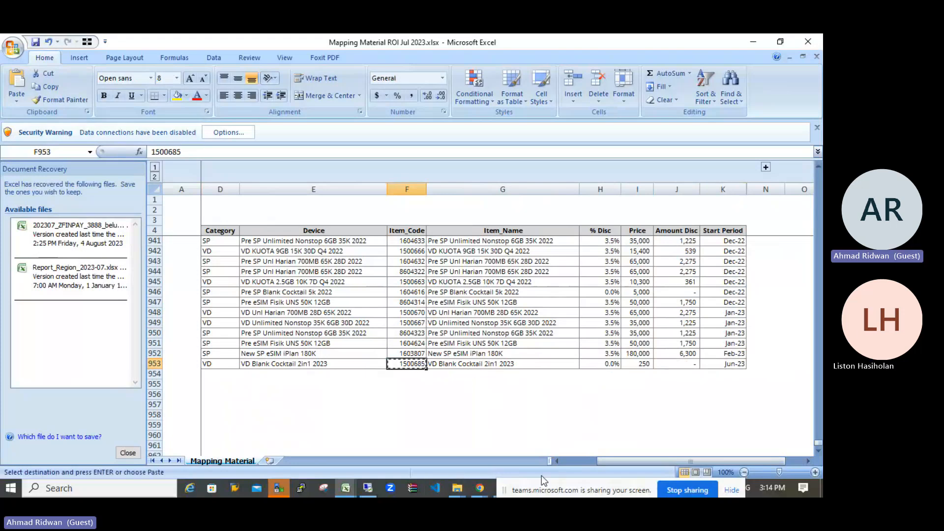
# Switch to Notepad++ and search proses.php for the copied item code 1500685.
pyautogui.moveTo(541, 479); pyautogui.dragTo(590, 404)
pyautogui.click(545, 488)
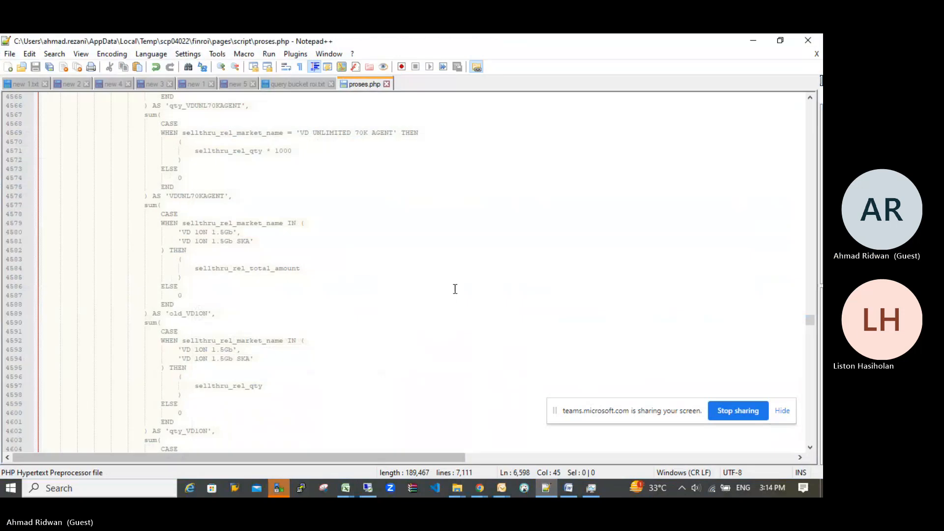
pyautogui.hotkey('ctrl', 'f')
pyautogui.hotkey('ctrl', 'v')
pyautogui.click(728, 346)
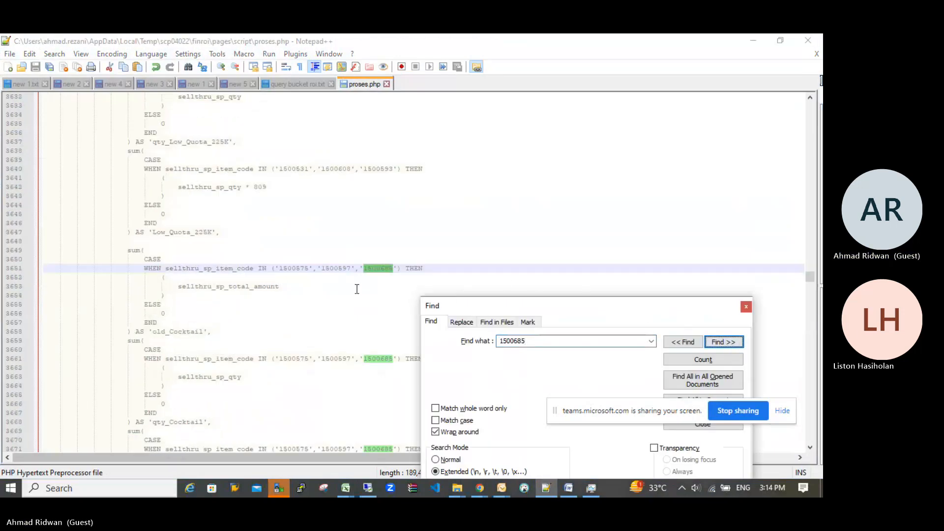
# Examine the Cocktail sum expressions containing item code 1500685 and select the Cocktail alias in proses.php.
pyautogui.click(227, 270)
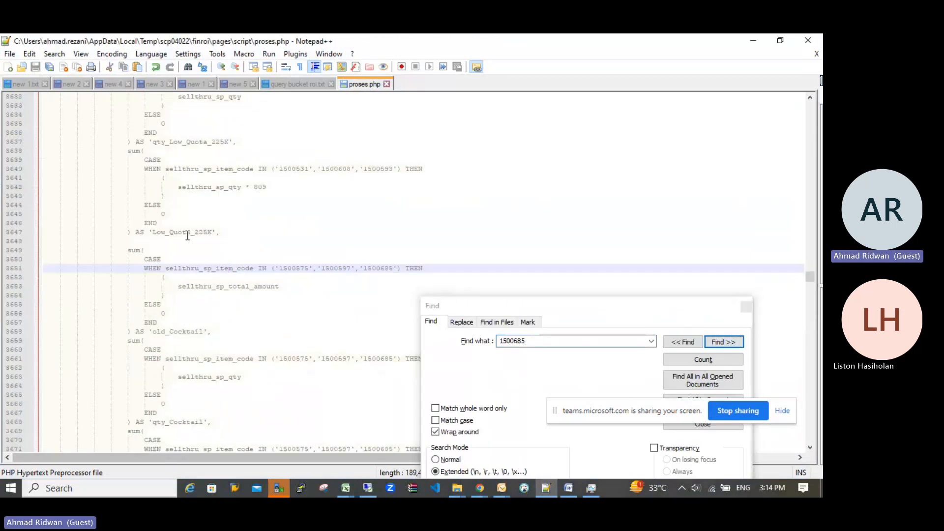
pyautogui.scroll(-5, 207, 358)
pyautogui.doubleClick(182, 377)
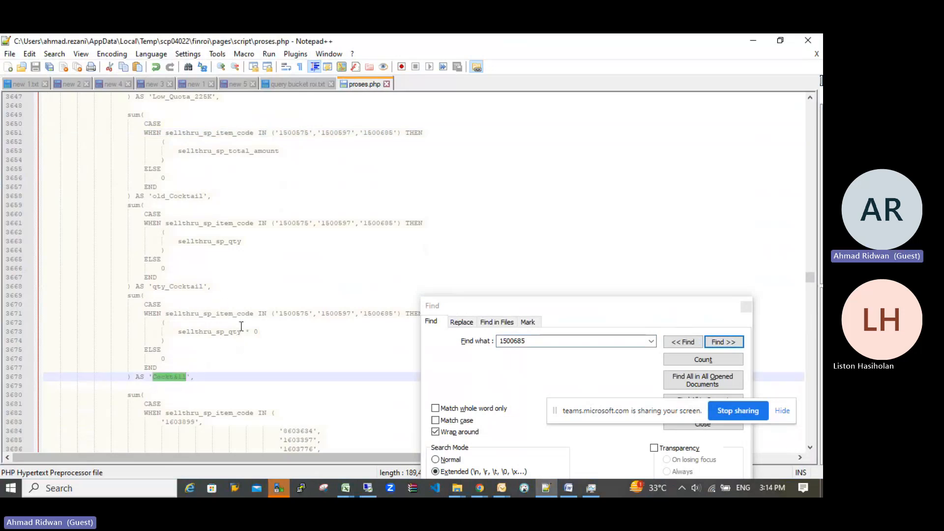
# Close the search and examine the item codes in the Cocktail sum expression of proses.php.
pyautogui.moveTo(127, 295); pyautogui.dragTo(174, 367)
pyautogui.click(198, 377)
pyautogui.click(746, 308)
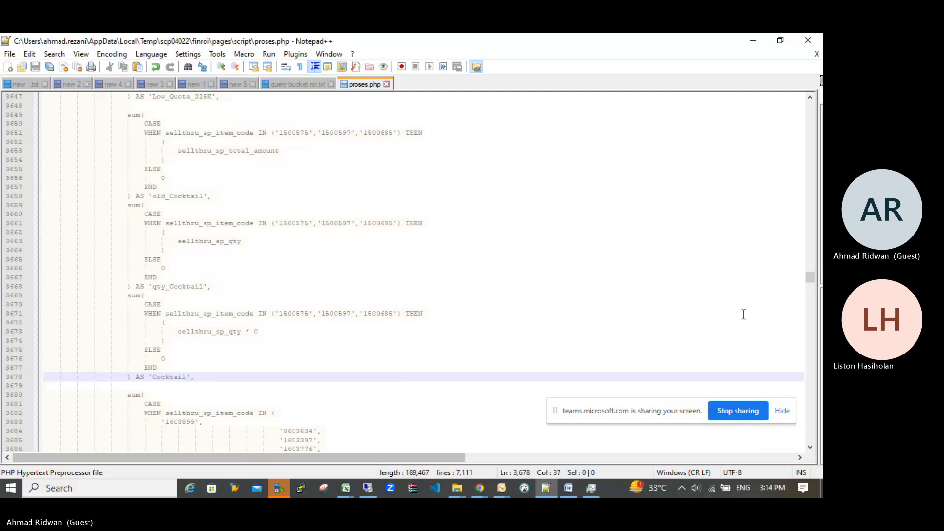
pyautogui.click(301, 313)
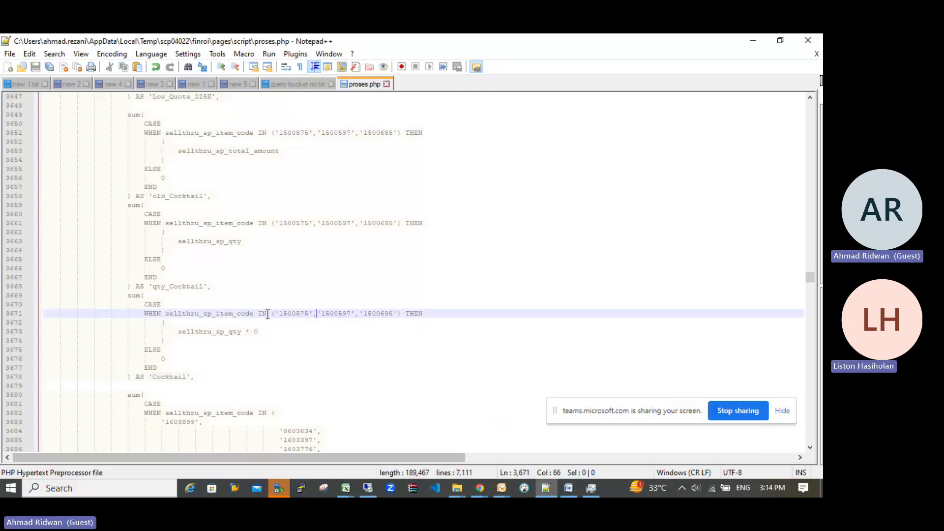
pyautogui.click(347, 315)
pyautogui.click(291, 315)
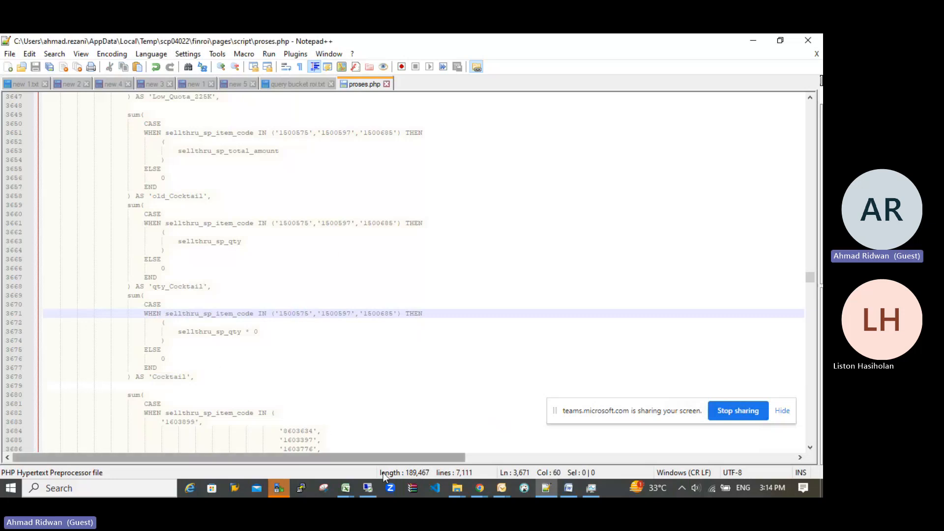
# Switch to the Mapping Material ROI Jul 2023 workbook and check the trading term name of VD Blank Cocktail 2in1 2023.
pyautogui.click(346, 488)
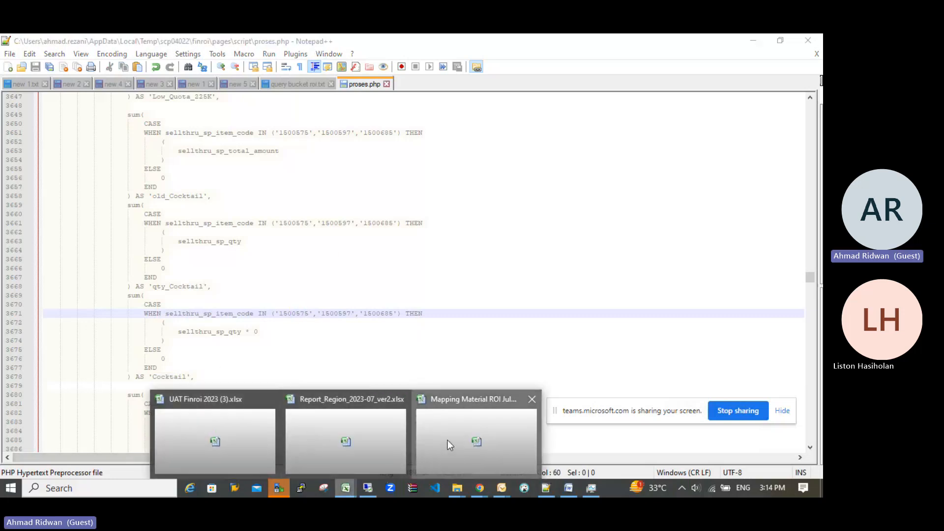
pyautogui.click(447, 440)
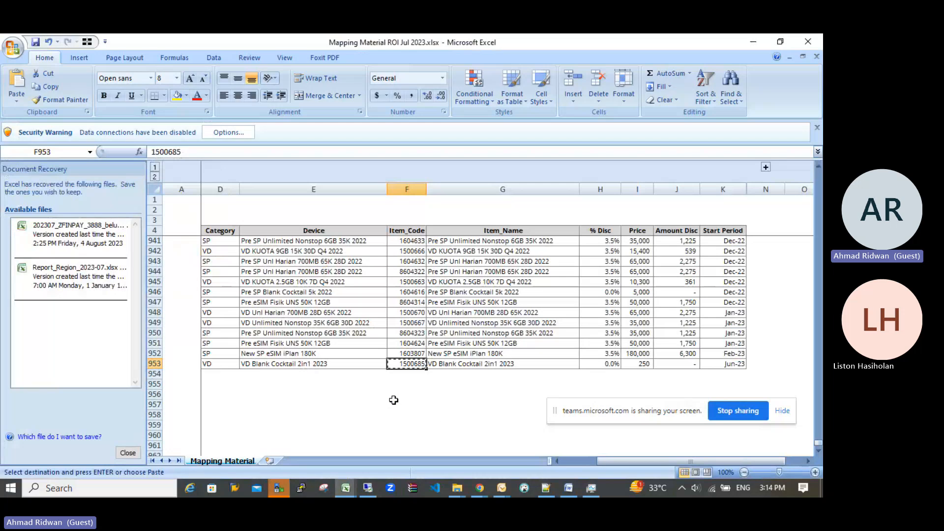
pyautogui.click(304, 364)
pyautogui.press('Left')
pyautogui.press('Left')
pyautogui.press('Left')
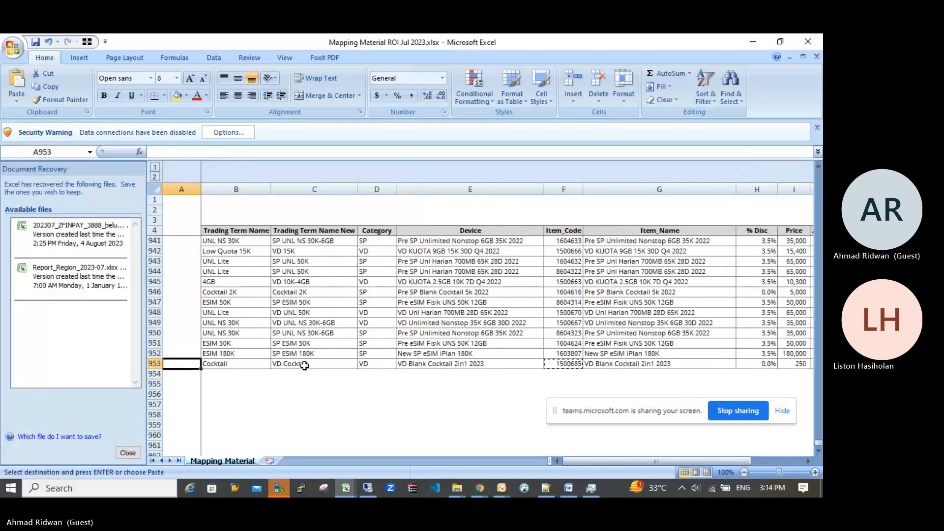
# Turn on filtering for the header row of the Mapping Material sheet.
pyautogui.click(820, 431)
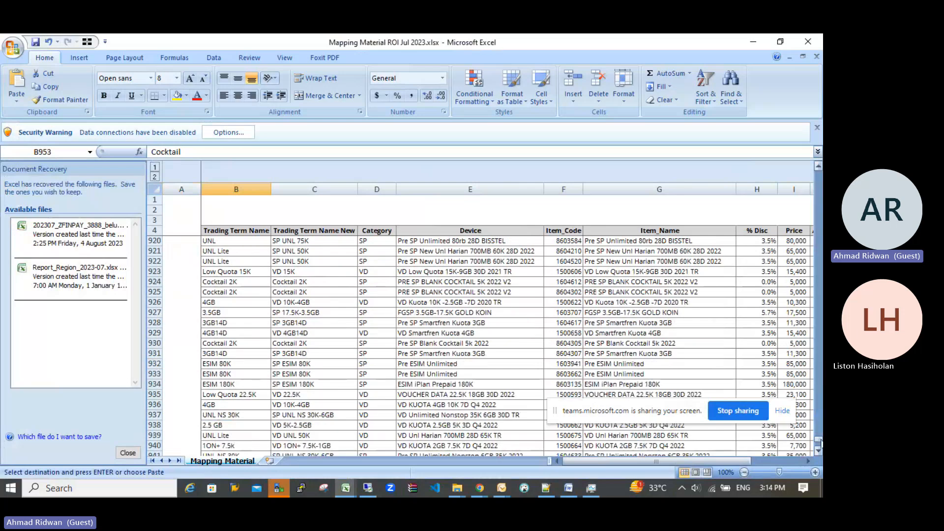
pyautogui.moveTo(820, 442); pyautogui.dragTo(820, 169)
pyautogui.click(236, 230)
pyautogui.click(213, 58)
pyautogui.click(315, 86)
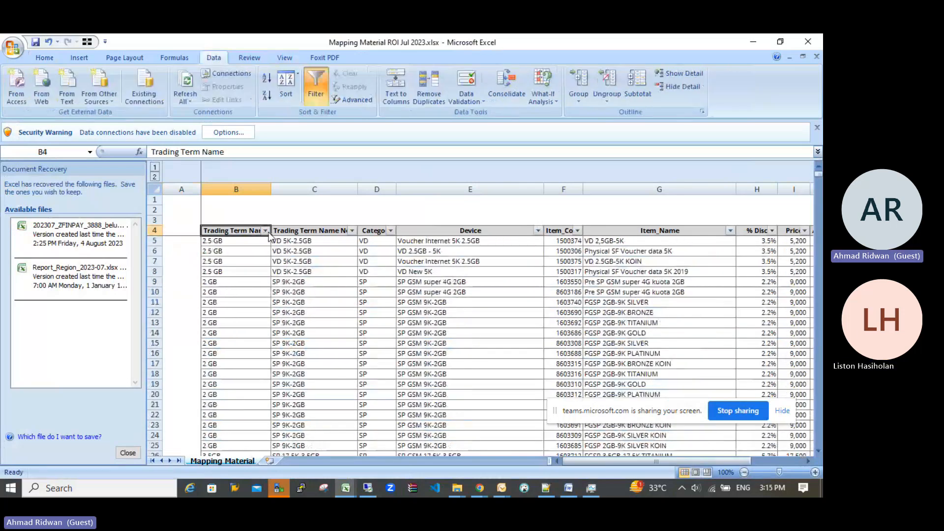
# Filter the Trading Term Name column to show only Cocktail.
pyautogui.click(266, 231)
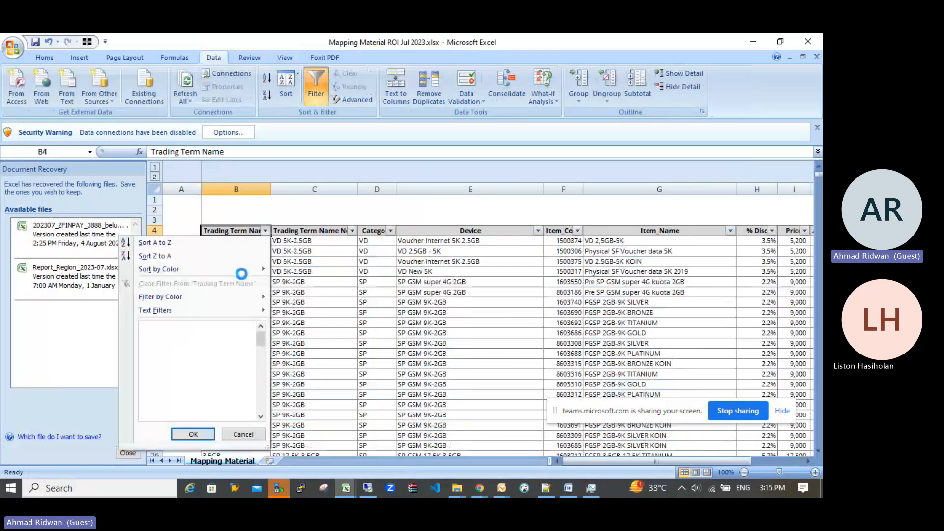
pyautogui.click(261, 354)
pyautogui.moveTo(262, 354)
pyautogui.mouseDown()
pyautogui.moveTo(263, 401)
pyautogui.moveTo(262, 368)
pyautogui.mouseUp()
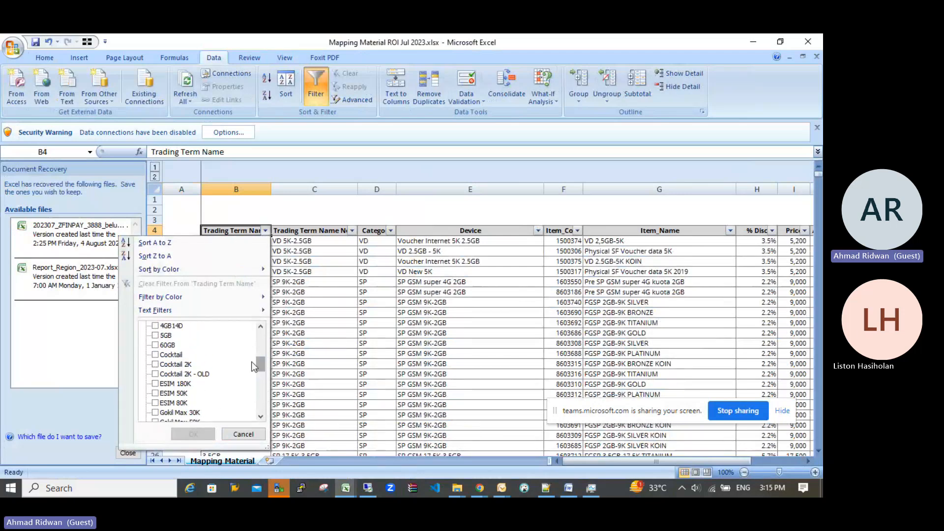
pyautogui.click(156, 355)
pyautogui.click(194, 434)
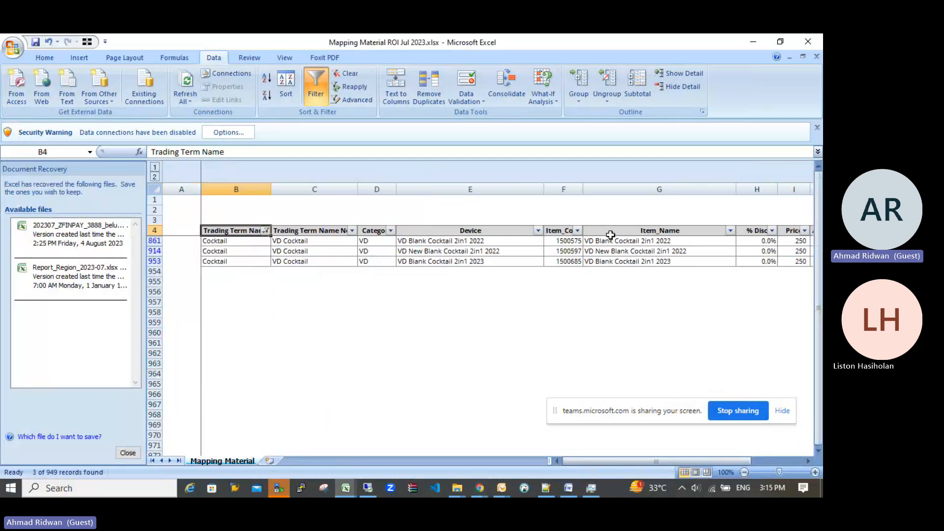
# Compare the three filtered Cocktail item codes with the qty_Cocktail expression in proses.php and select the Cocktail alias.
pyautogui.click(573, 240)
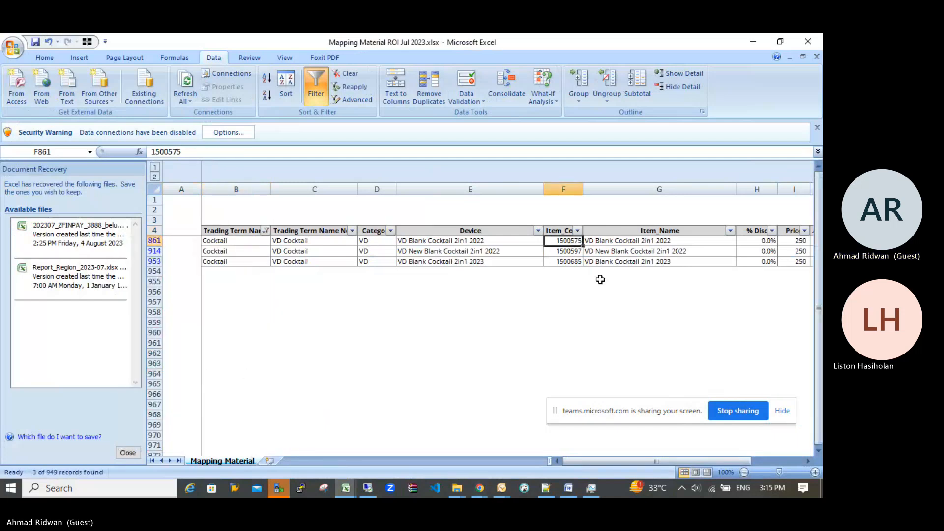
pyautogui.click(575, 251)
pyautogui.click(567, 262)
pyautogui.click(548, 494)
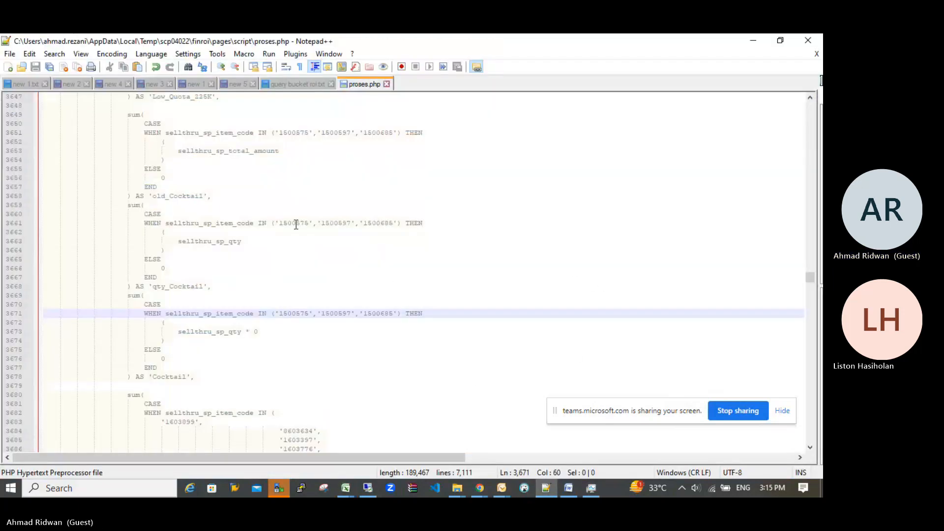
pyautogui.click(344, 223)
pyautogui.click(382, 223)
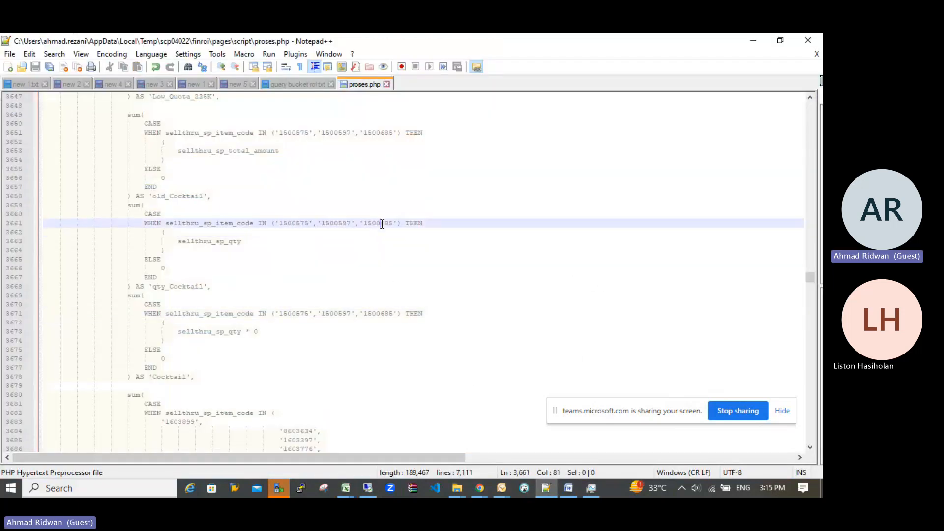
pyautogui.doubleClick(167, 377)
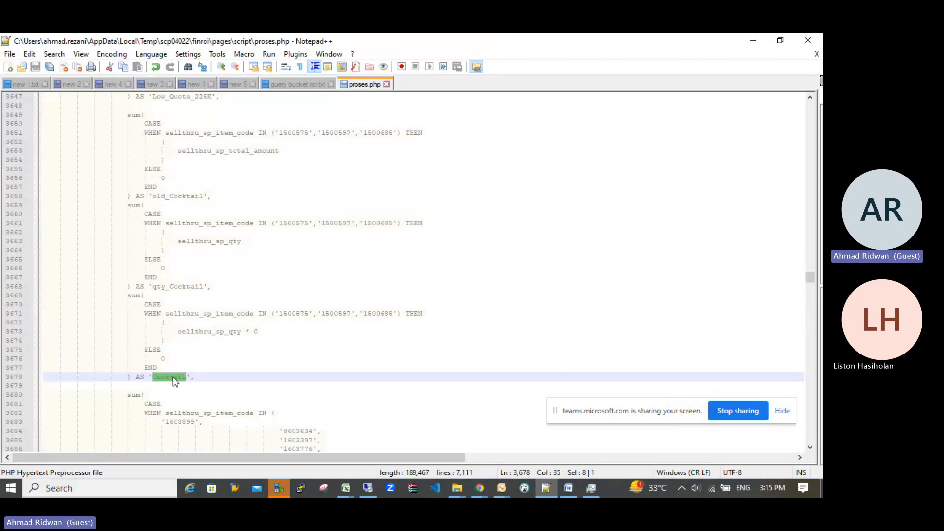
# Review the Low_Quota_225K sums above the Cocktail block and select the VDUNL_225K alias in proses.php.
pyautogui.scroll(8, 173, 377)
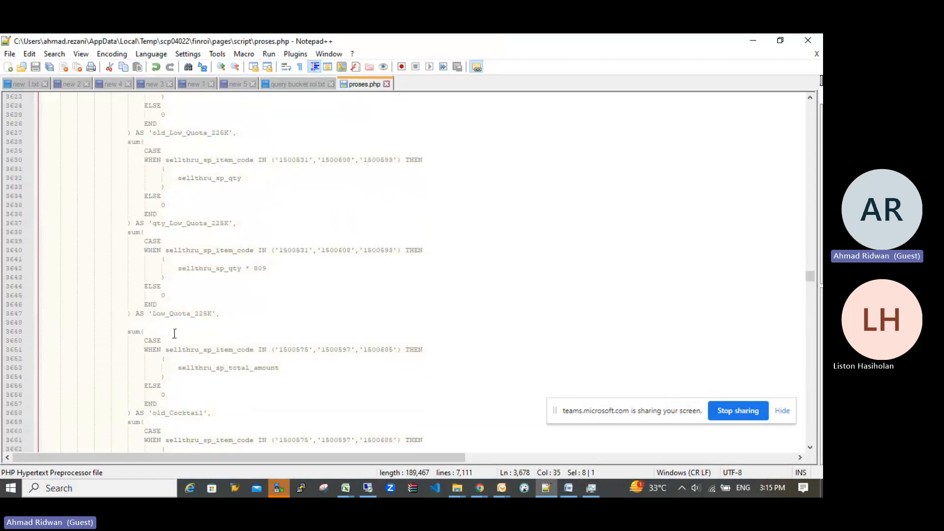
pyautogui.scroll(3, 175, 334)
pyautogui.scroll(3, 200, 214)
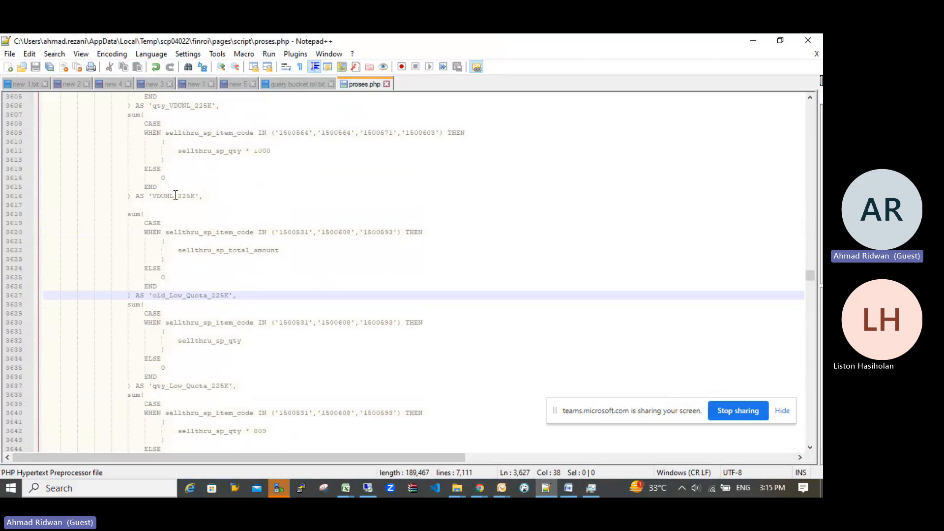
pyautogui.doubleClick(182, 196)
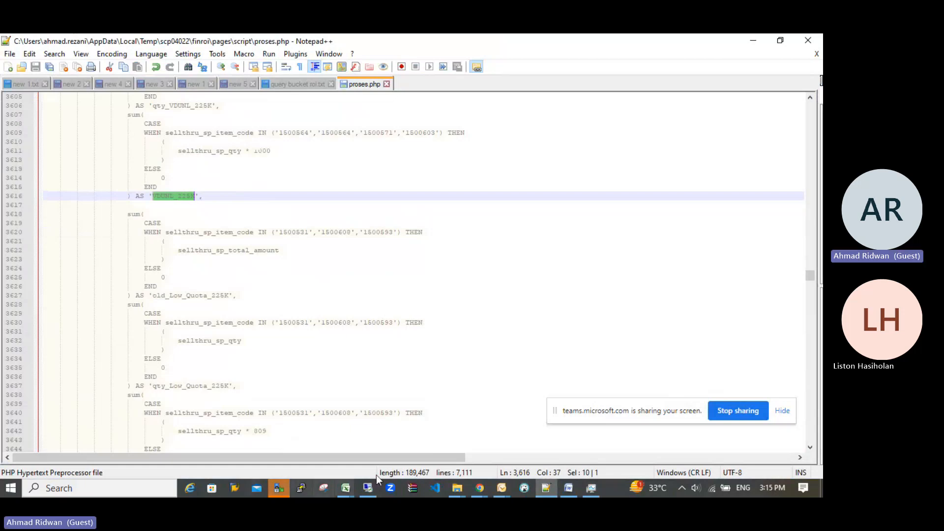
# Return to the mapping workbook, clear the Cocktail filter and filter the Category column to SP only.
pyautogui.click(347, 488)
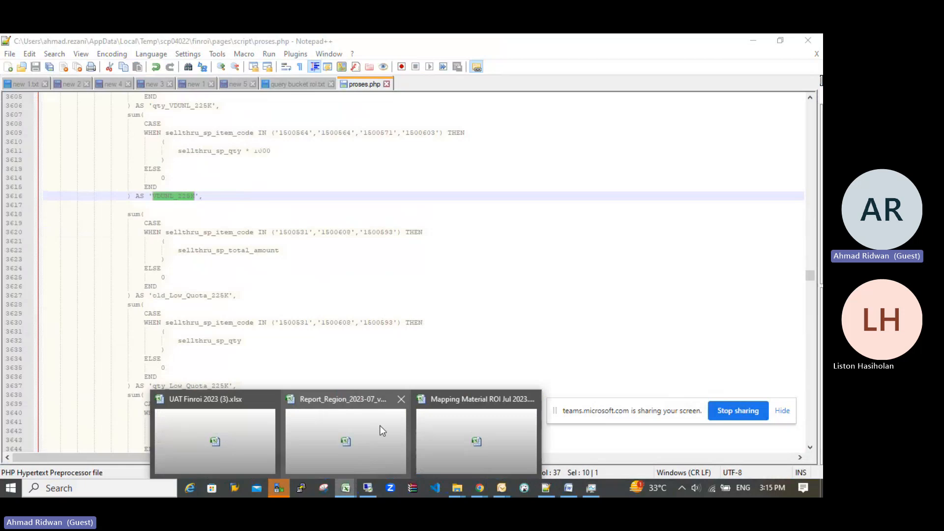
pyautogui.click(451, 425)
pyautogui.click(565, 240)
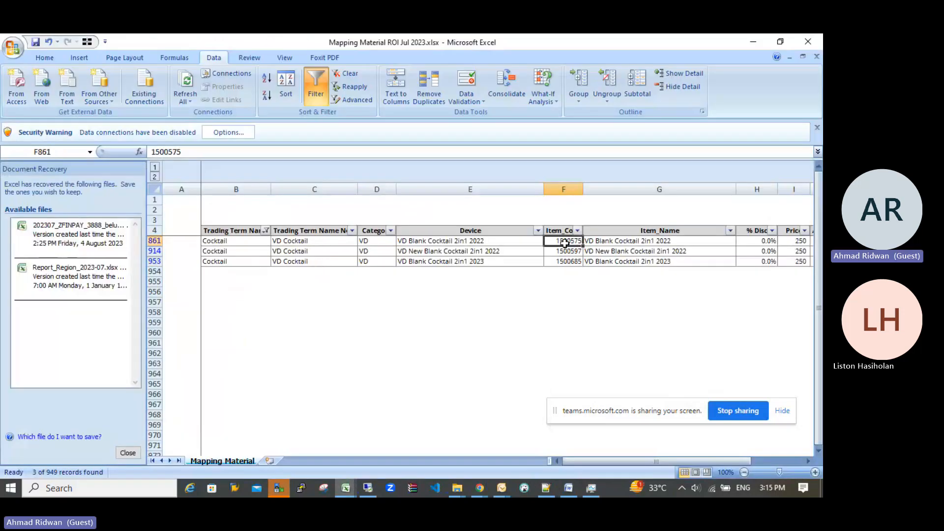
pyautogui.click(339, 78)
pyautogui.click(390, 230)
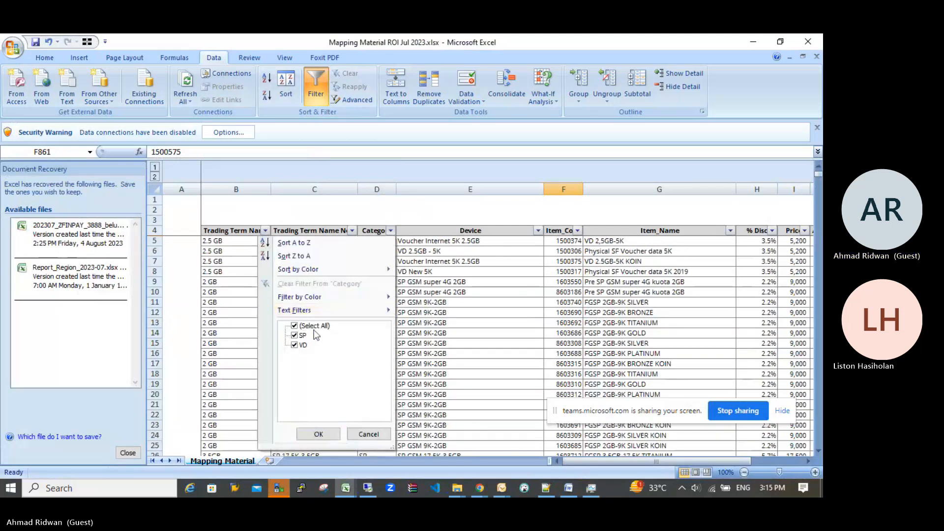
pyautogui.click(295, 344)
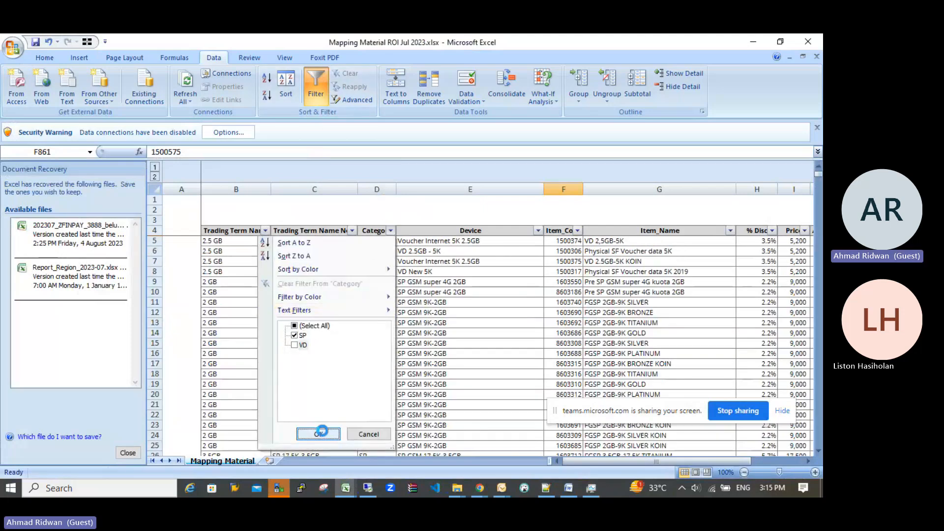
pyautogui.click(318, 433)
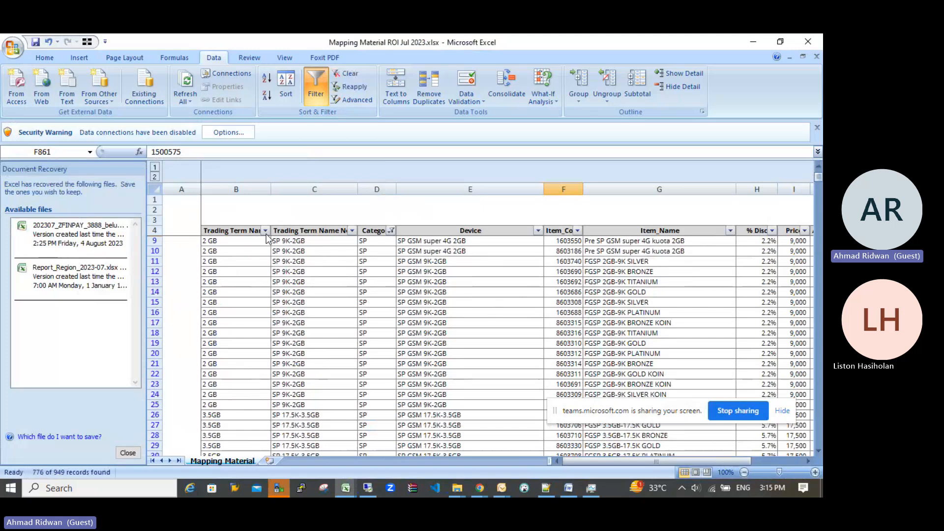
# Copy the item code 1603550 of the first SP GSM super 4G 2GB row and search proses.php for it.
pyautogui.click(243, 281)
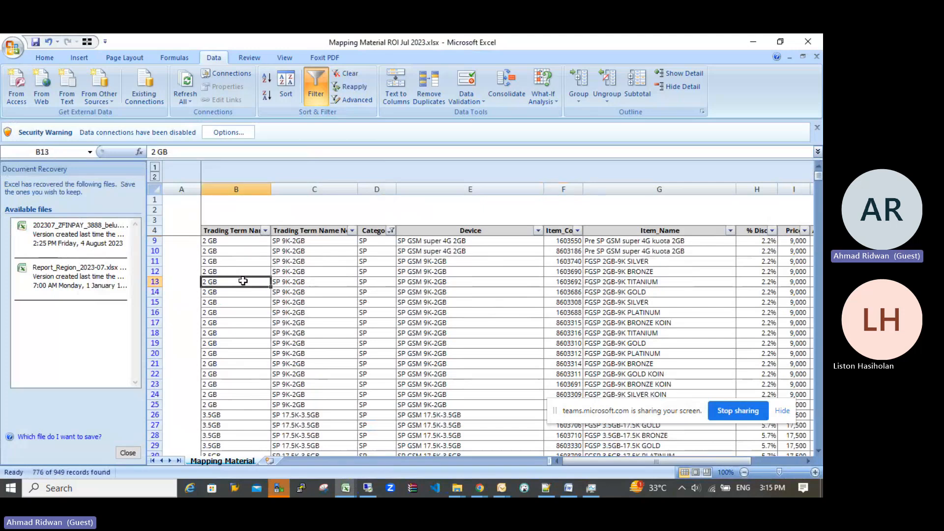
pyautogui.moveTo(564, 241); pyautogui.dragTo(555, 404)
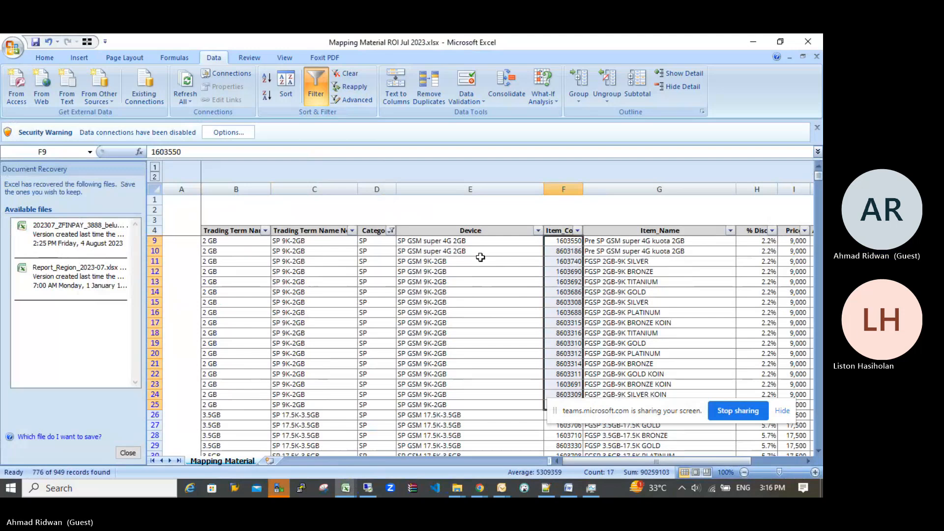
pyautogui.click(572, 243)
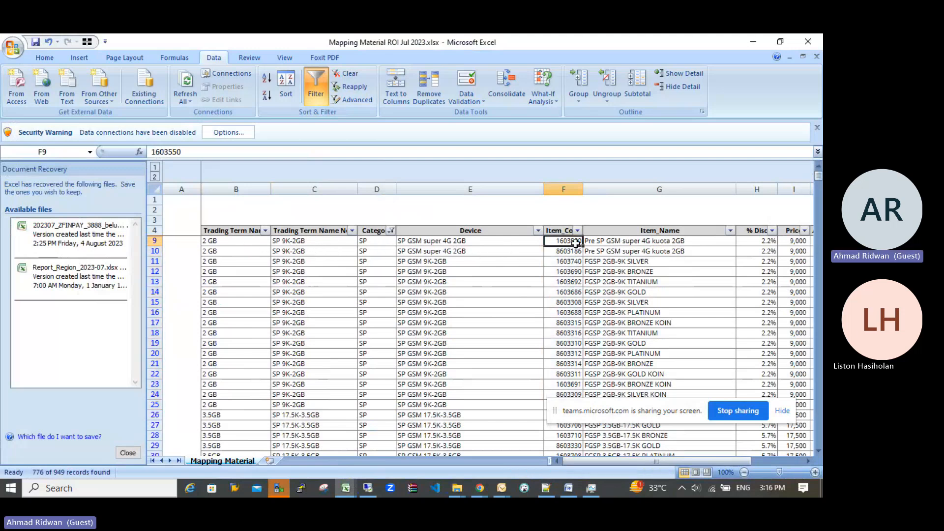
pyautogui.doubleClick(253, 149)
pyautogui.hotkey('ctrl', 'c')
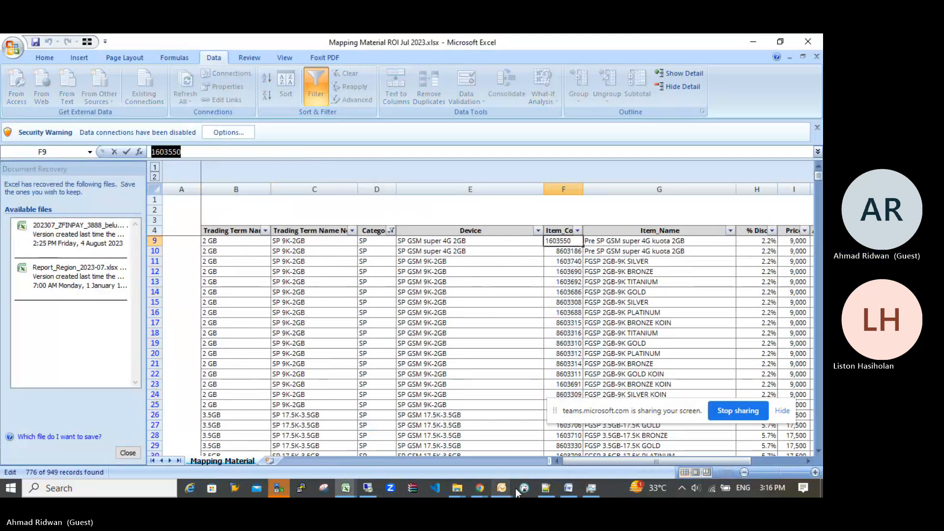
pyautogui.click(544, 488)
pyautogui.hotkey('ctrl', 'f')
pyautogui.hotkey('ctrl', 'v')
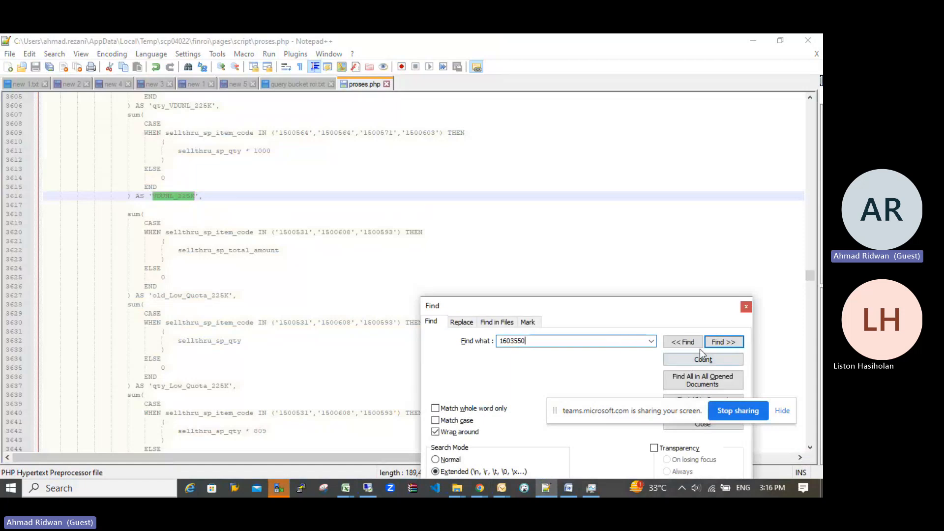
pyautogui.click(721, 342)
# Examine the SP2GB sum's item code list, select its alias and quantity multiplier, and close the search.
pyautogui.scroll(-6, 392, 287)
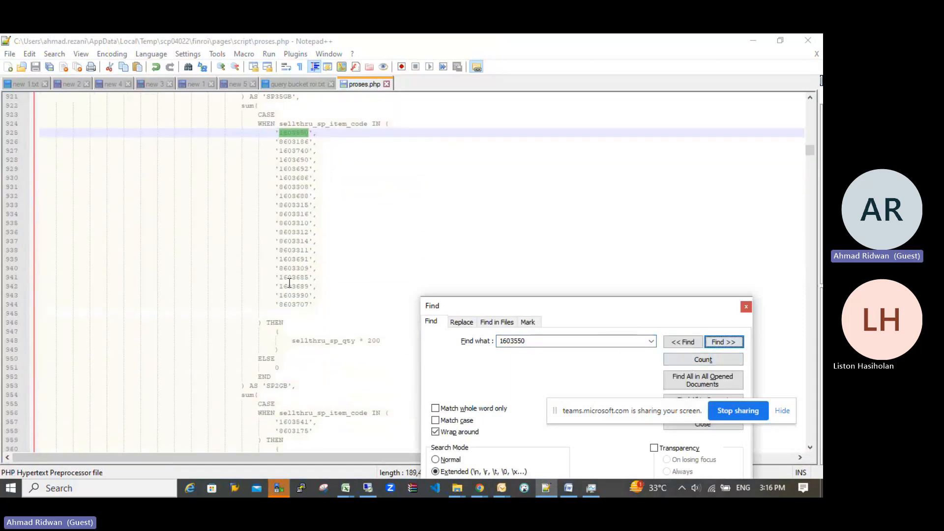
pyautogui.click(301, 277)
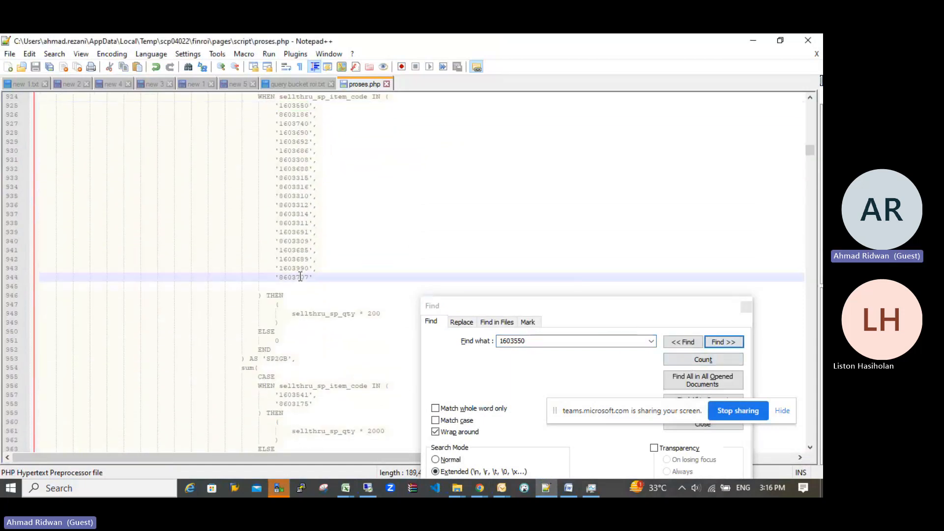
pyautogui.doubleClick(277, 358)
pyautogui.scroll(3, 341, 305)
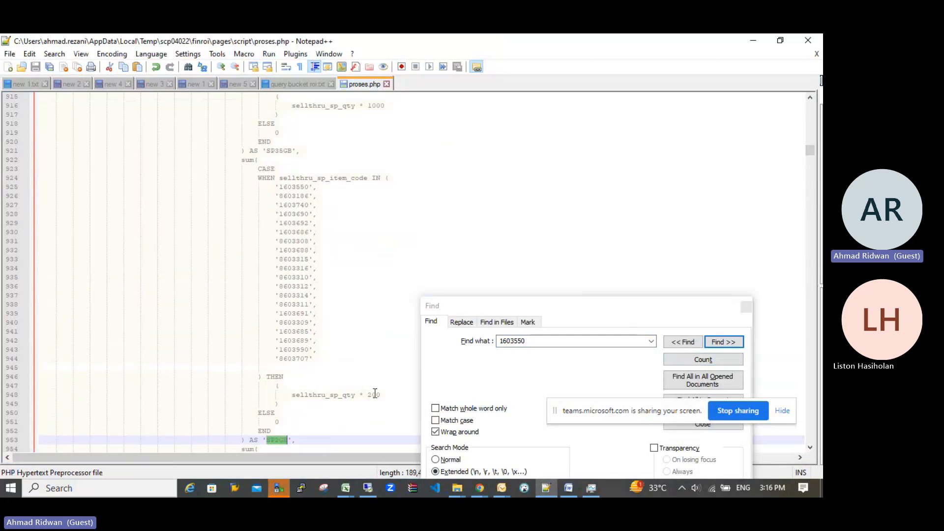
pyautogui.scroll(-2, 374, 392)
pyautogui.doubleClick(374, 340)
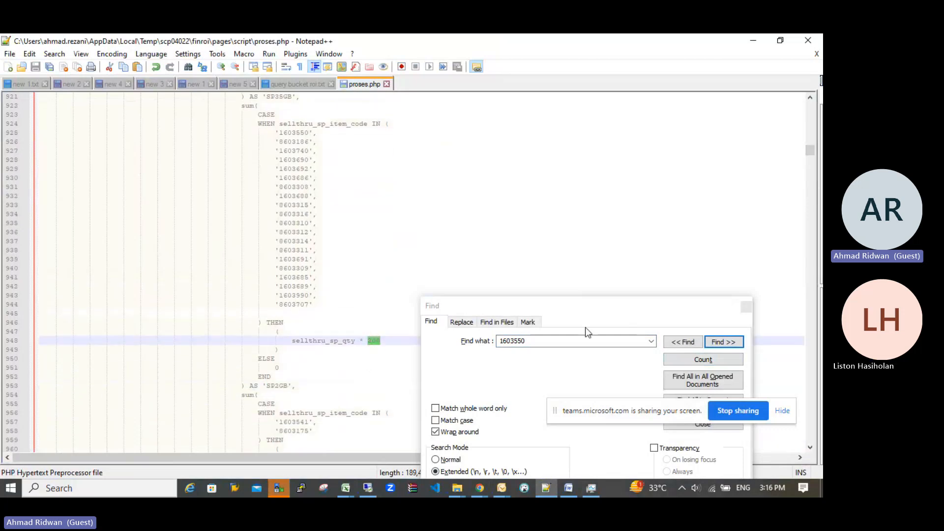
pyautogui.click(744, 307)
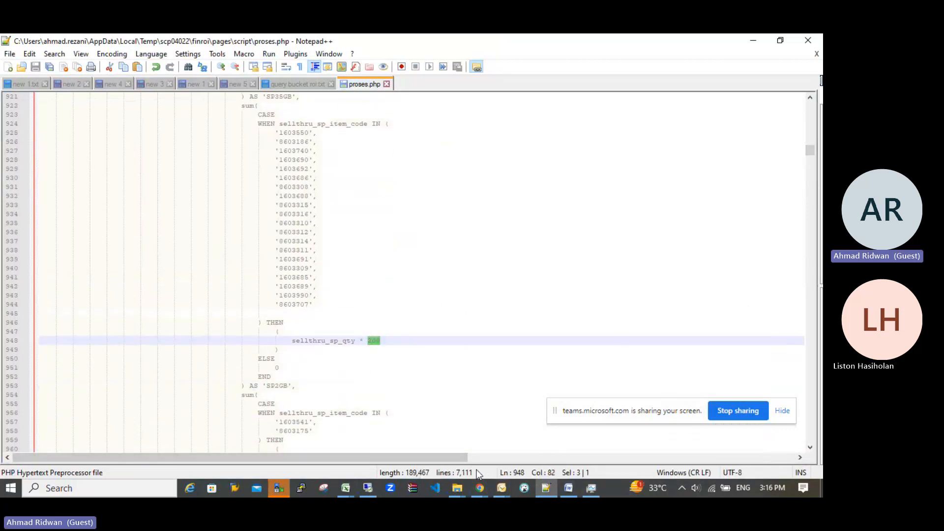
# Return to the mapping workbook and view the Amount Disc column for the SP 2 GB items.
pyautogui.moveTo(345, 488)
pyautogui.click(489, 428)
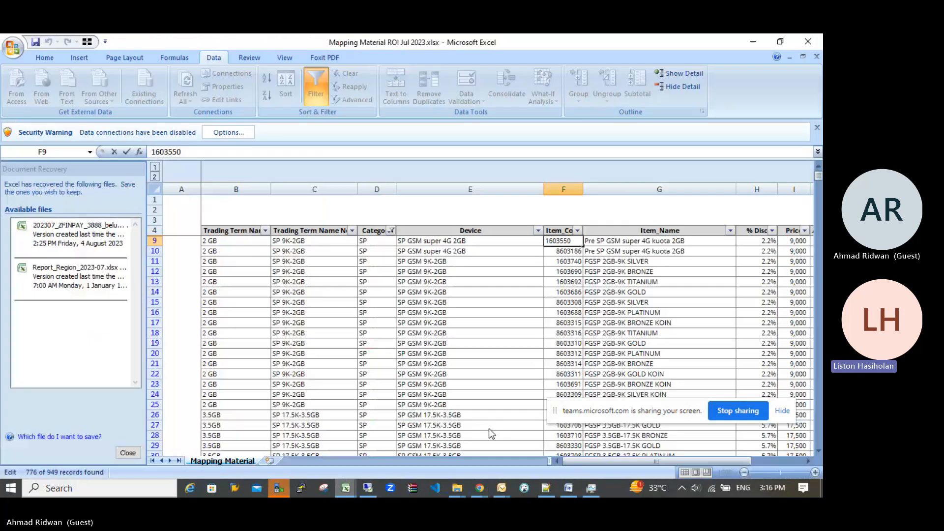
pyautogui.moveTo(593, 462); pyautogui.dragTo(644, 462)
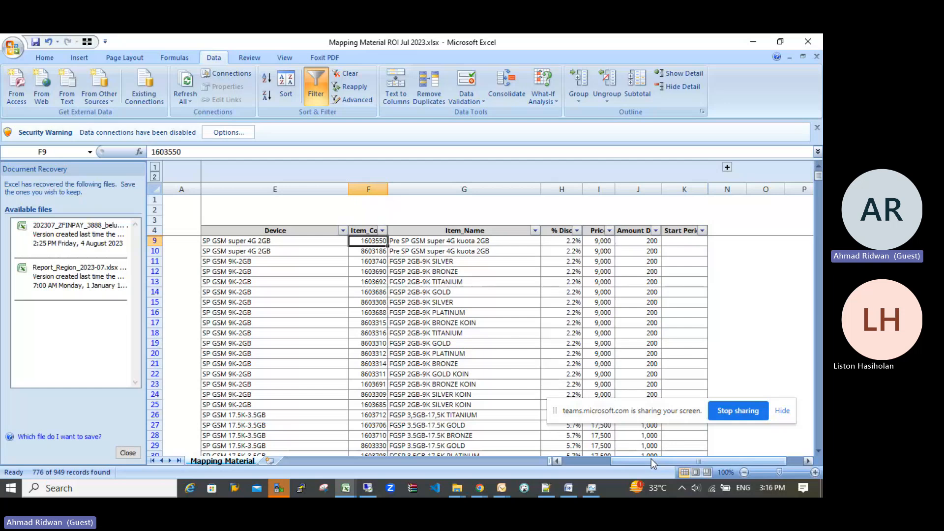
# Review the further SP rows' discount amounts in the mapping workbook and the sums following SP2GB in proses.php.
pyautogui.moveTo(598, 491)
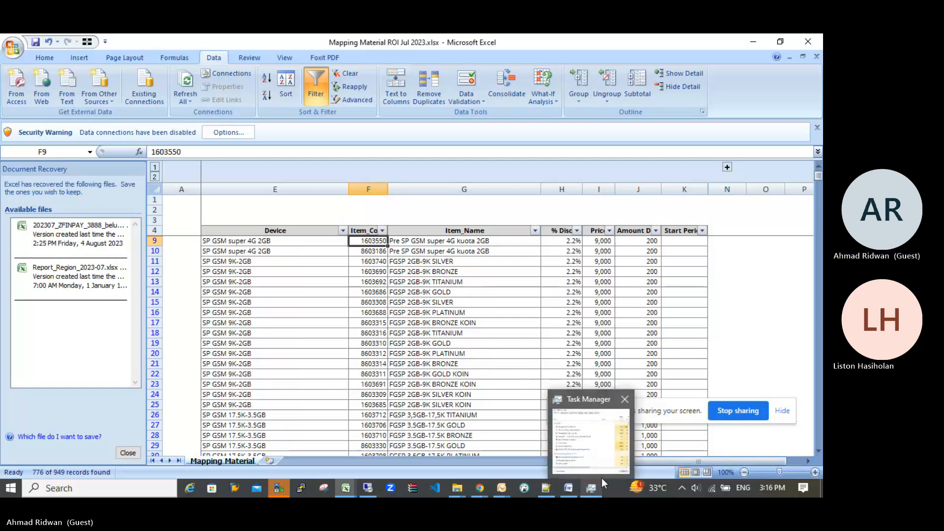
pyautogui.moveTo(552, 436)
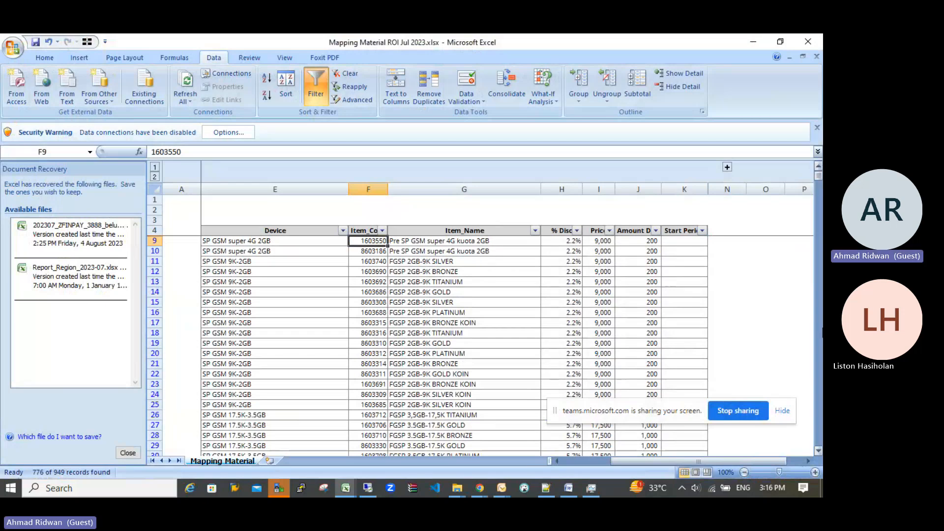
pyautogui.scroll(-10, 541, 325)
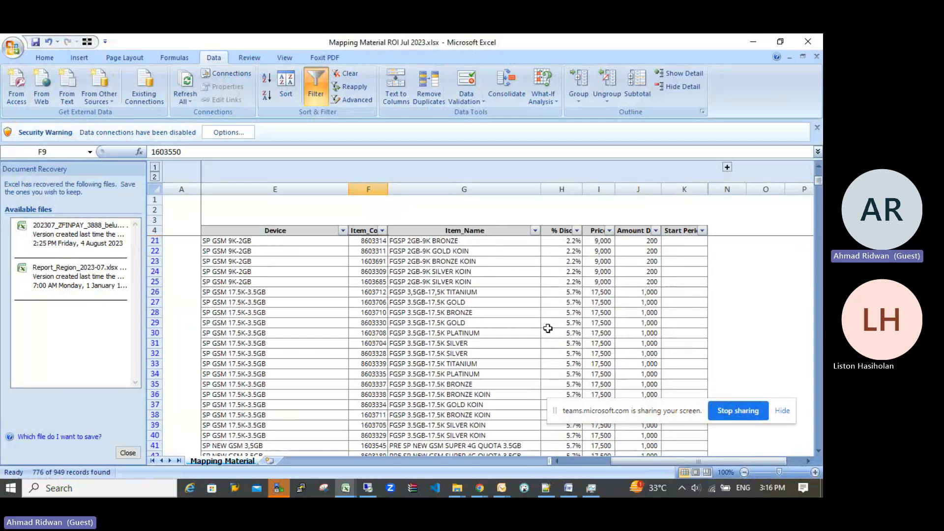
pyautogui.click(543, 488)
pyautogui.scroll(-10, 316, 246)
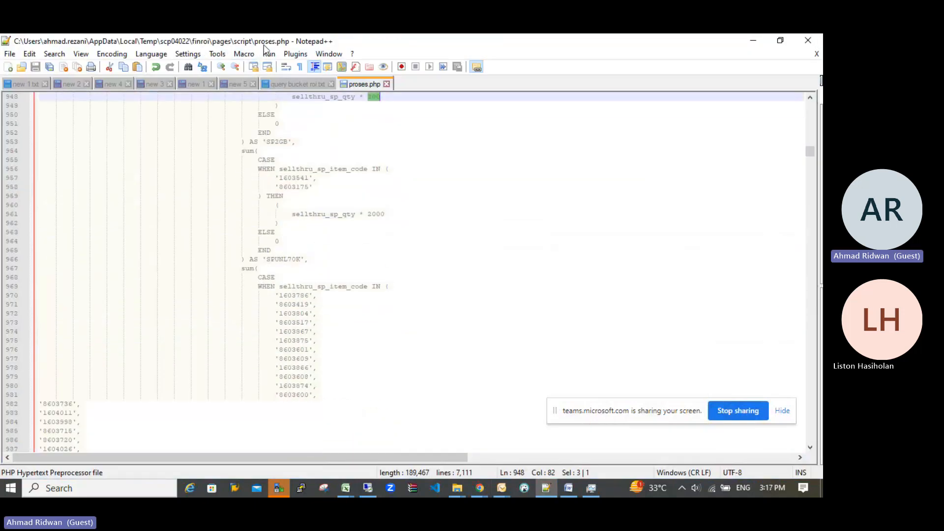
pyautogui.click(456, 323)
pyautogui.scroll(-16, 458, 329)
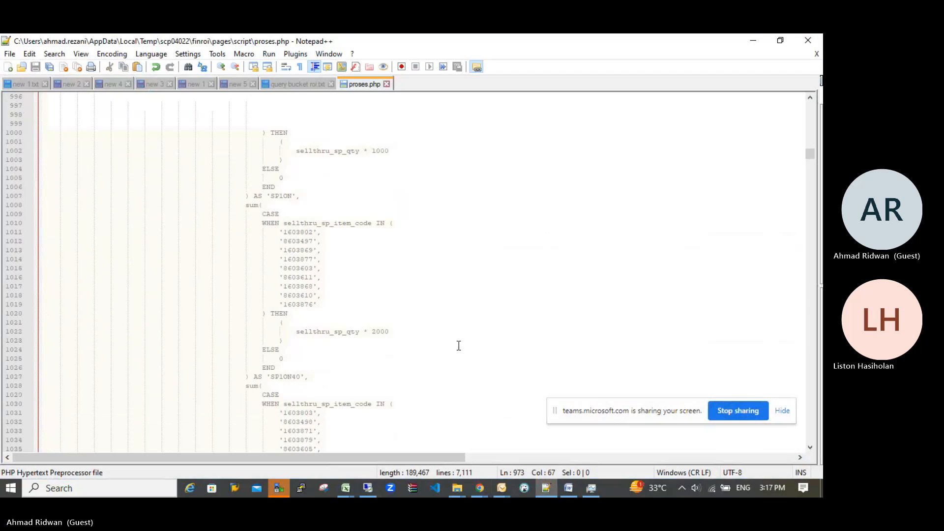
pyautogui.scroll(-10, 458, 346)
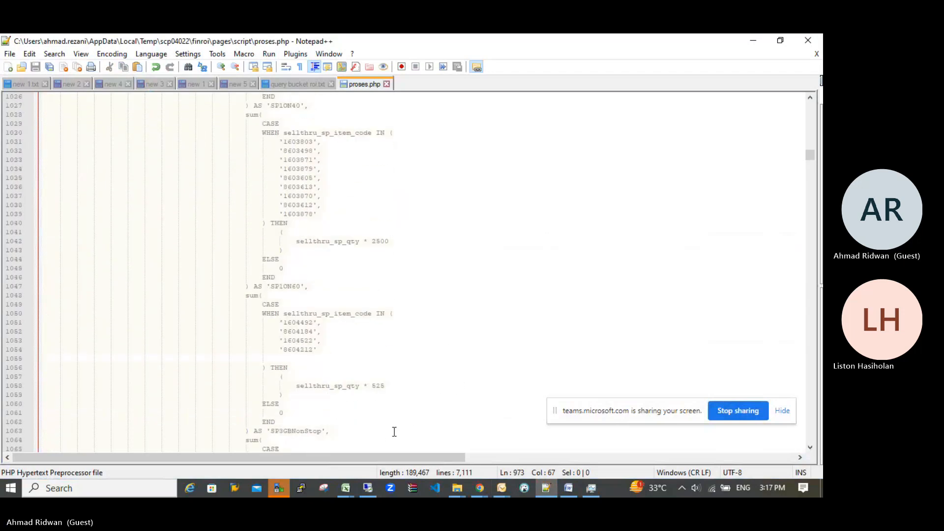
# Switch to Outlook, open today's "RE: [ROI Notification] JULY 2023" email about the BN-16 front margin and start a reply to all.
pyautogui.click(479, 487)
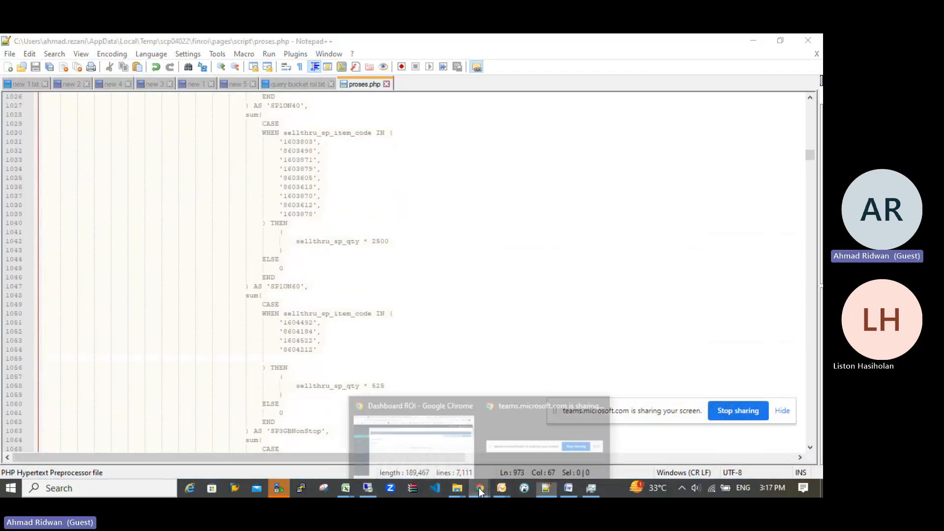
pyautogui.click(411, 448)
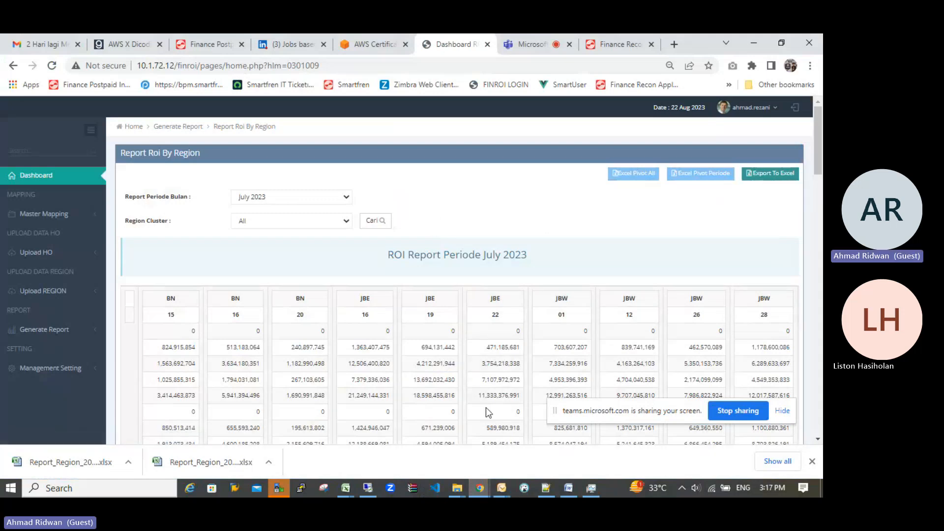
pyautogui.click(501, 488)
pyautogui.click(447, 446)
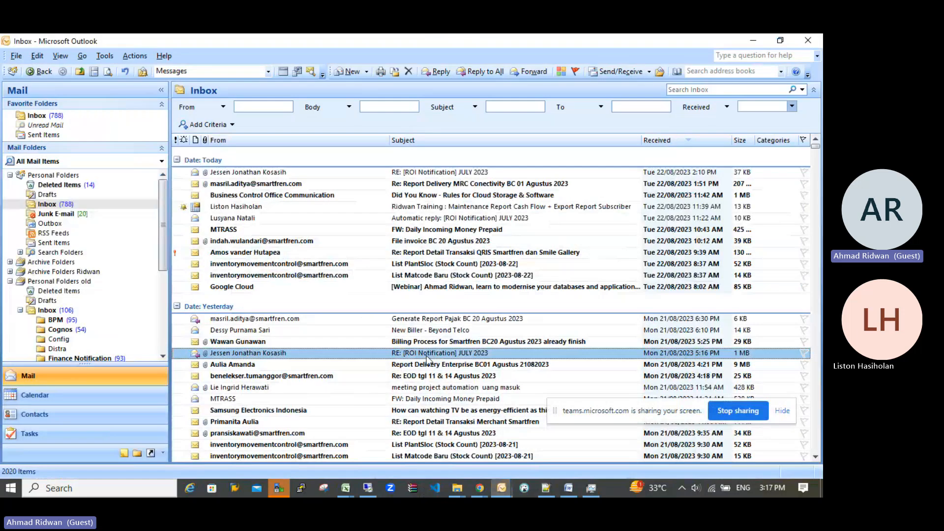
pyautogui.click(379, 172)
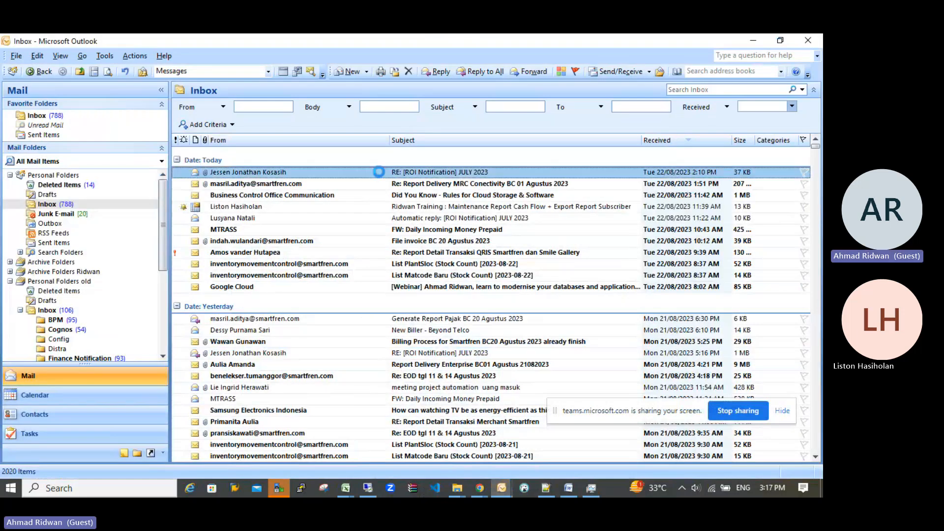
pyautogui.doubleClick(379, 172)
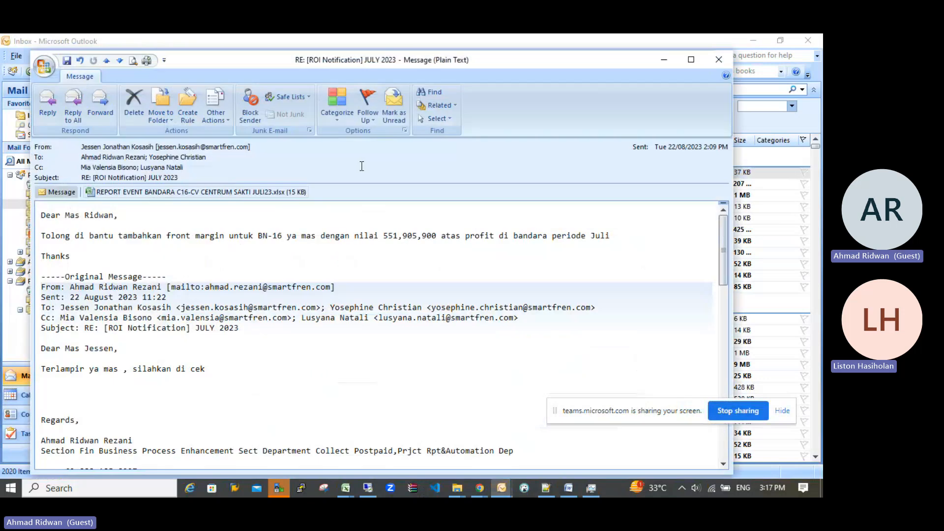
pyautogui.click(84, 109)
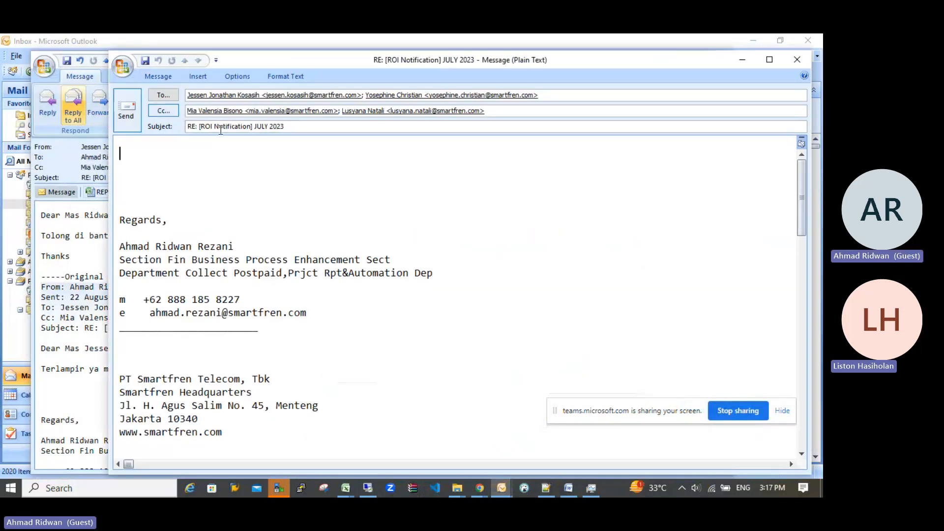
# Attach Report_Region_2023-07_ver2.xlsx from the ROI 202307 folder to the reply.
pyautogui.click(175, 78)
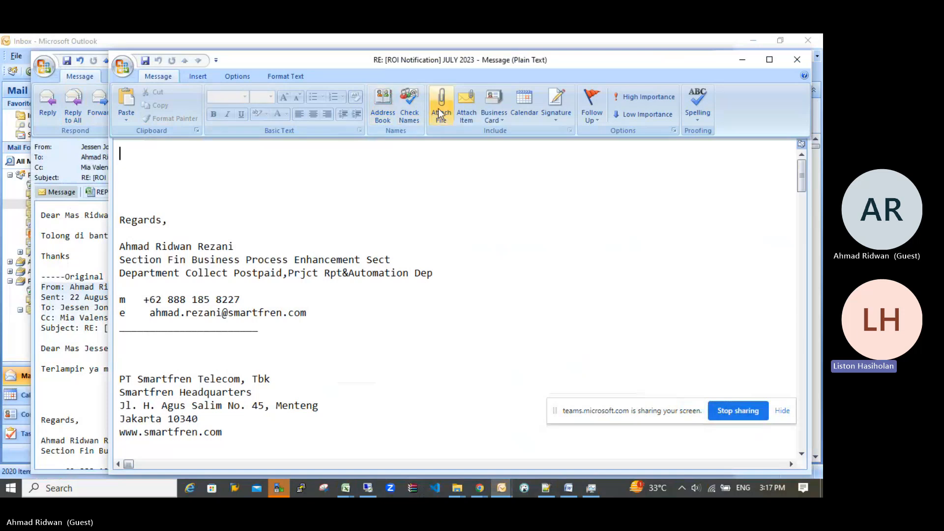
pyautogui.click(475, 140)
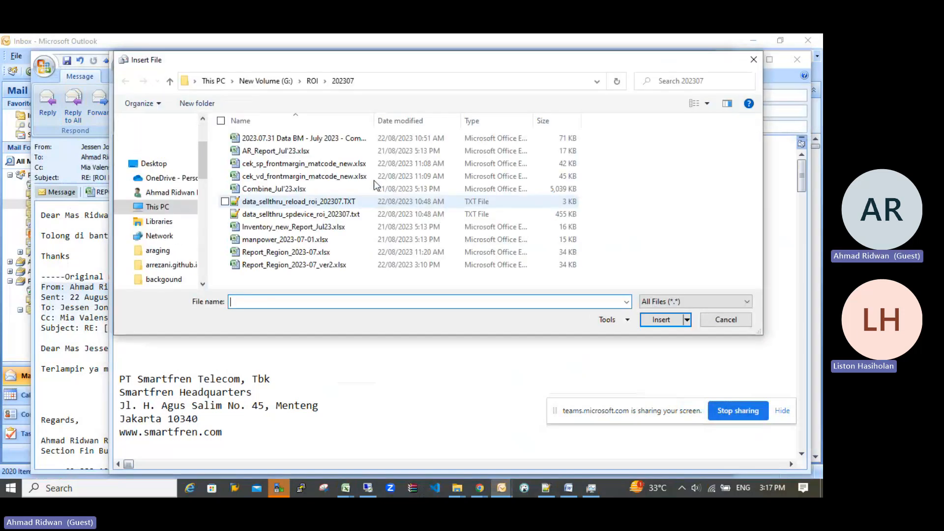
pyautogui.click(331, 261)
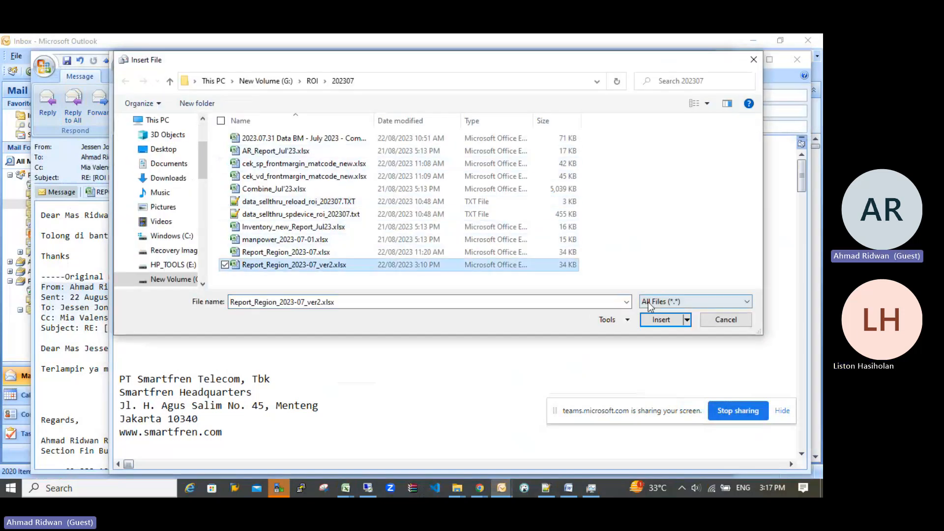
pyautogui.doubleClick(331, 261)
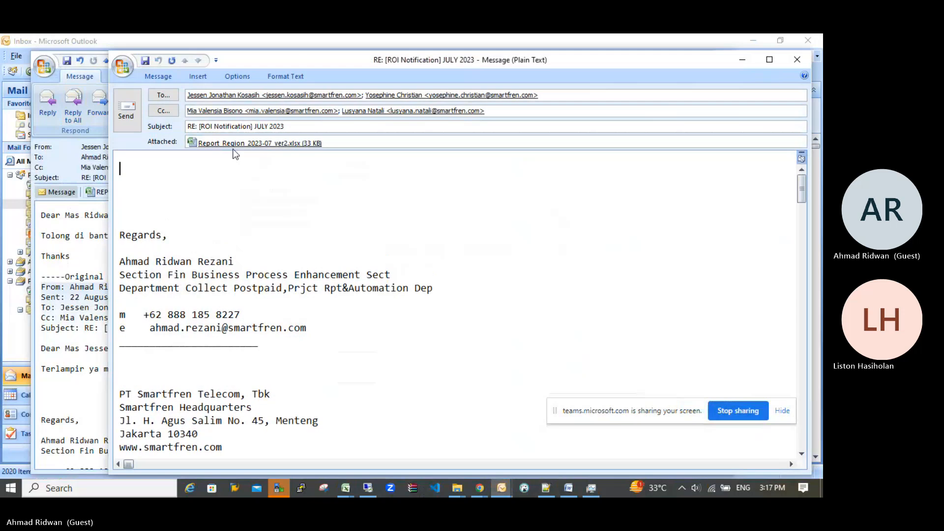
# Write a greeting addressed to the sender, followed by the line "Terlampir ya mas revisinya silahkan di cek kembali".
pyautogui.write('Dear Mas Jessen,')
pyautogui.press('Return')
pyautogui.press('Return')
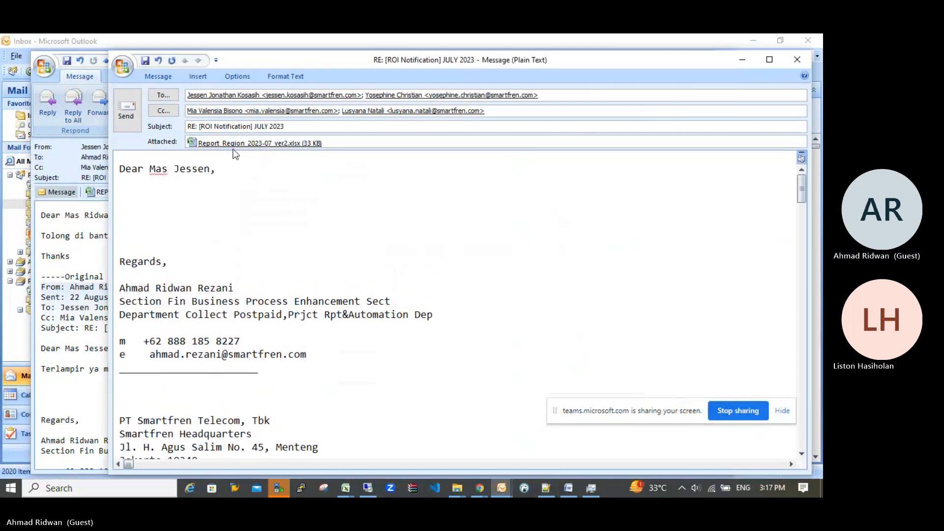
pyautogui.write('terlampir yam as revis')
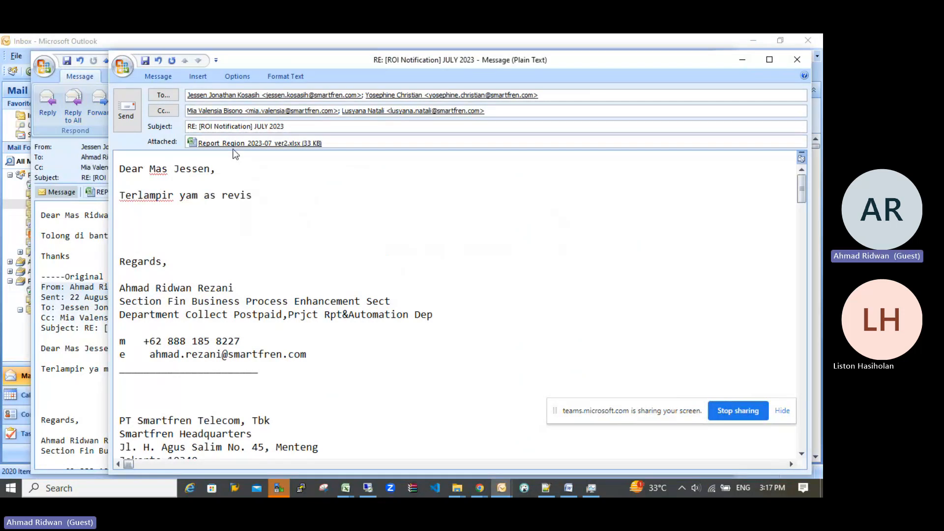
pyautogui.write('iny')
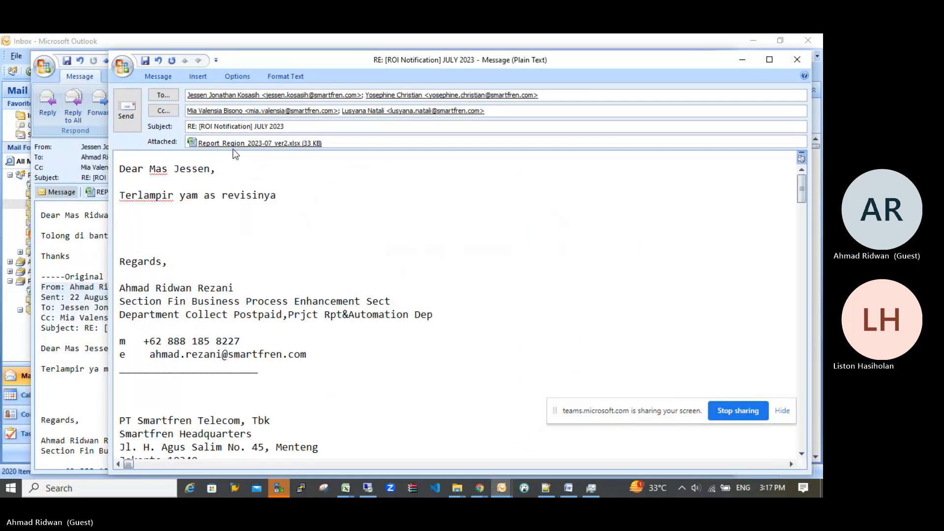
pyautogui.write('a silahkan di cek kembal')
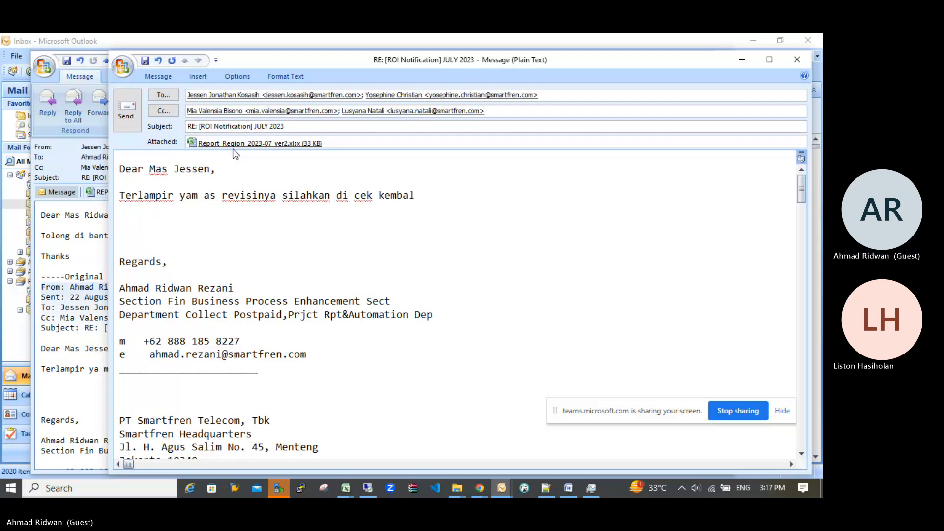
pyautogui.write('i')
pyautogui.click(191, 195)
pyautogui.press('Right')
pyautogui.press('Delete')
# Add four more colleagues to the reply's Cc recipients from the suggested addresses.
pyautogui.click(360, 144)
pyautogui.click(533, 109)
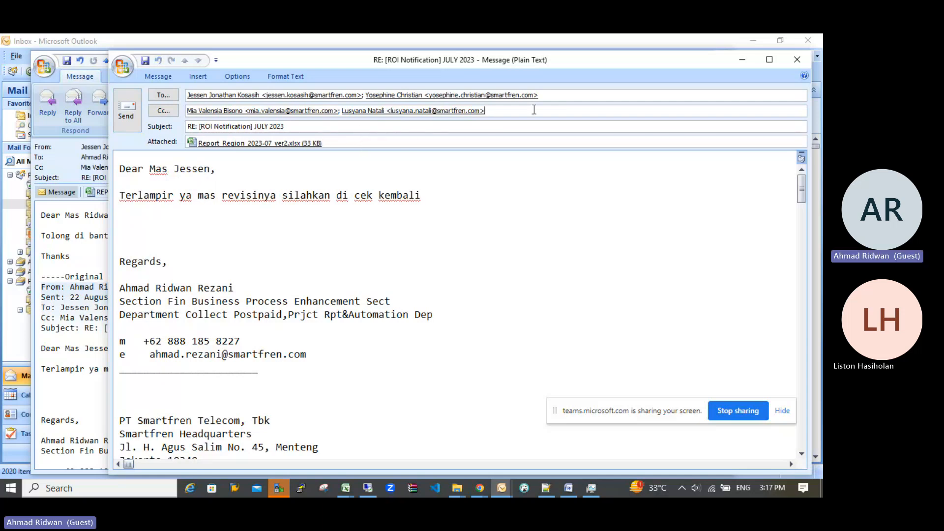
pyautogui.write(';di')
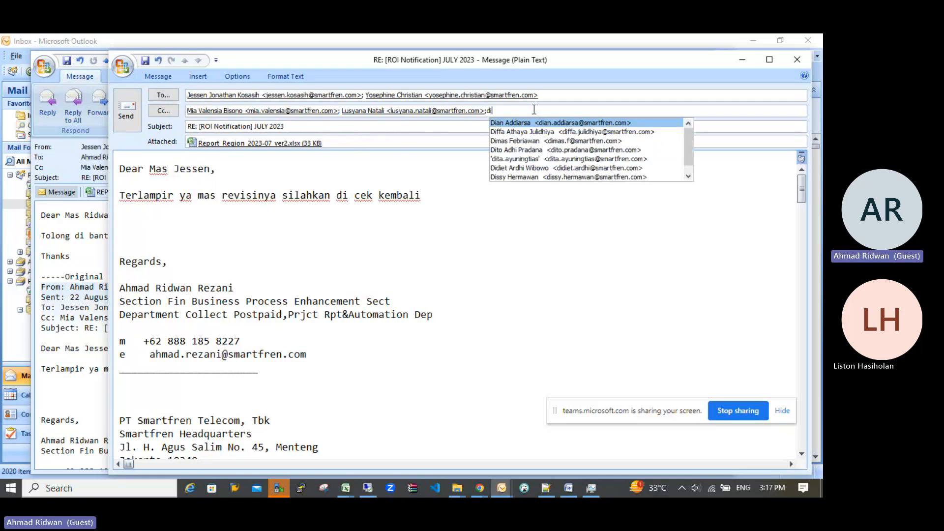
pyautogui.press('Down')
pyautogui.press('Return')
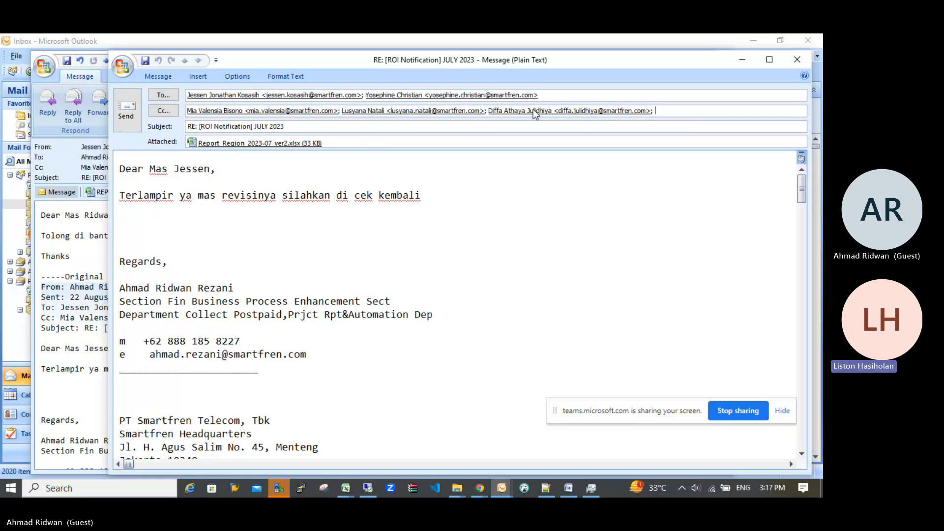
pyautogui.write('lis')
pyautogui.press('Return')
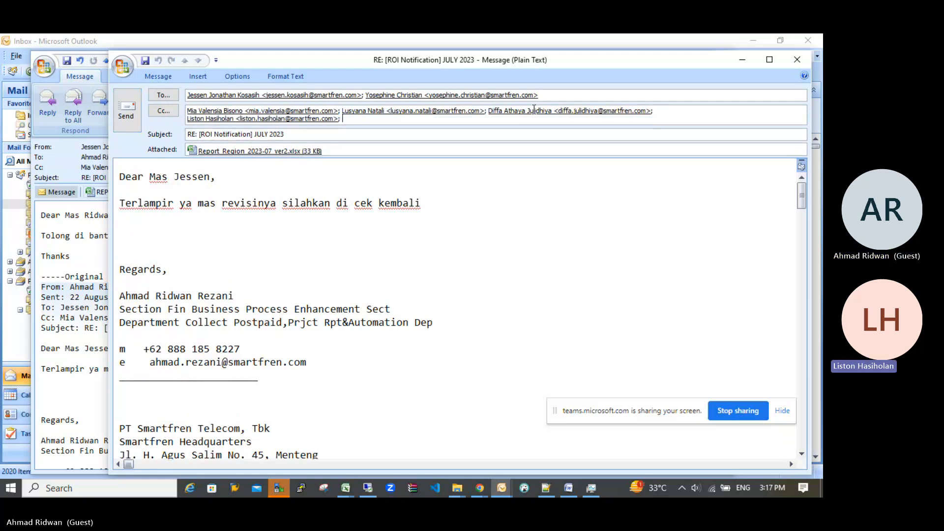
pyautogui.write('an')
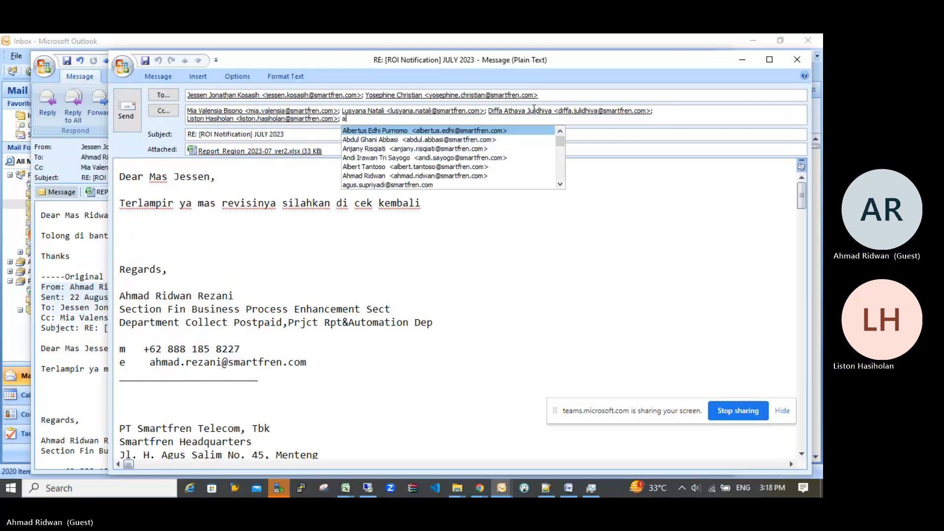
pyautogui.press('Return')
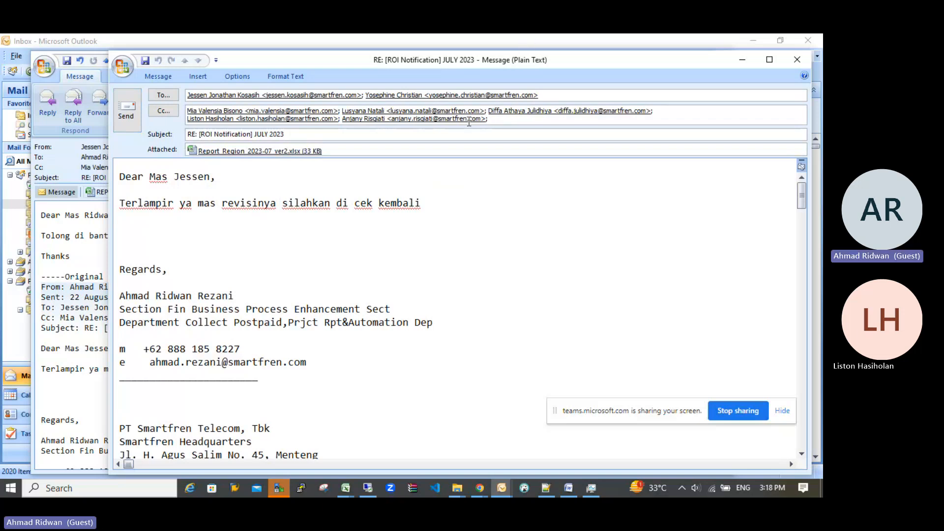
pyautogui.write('pa')
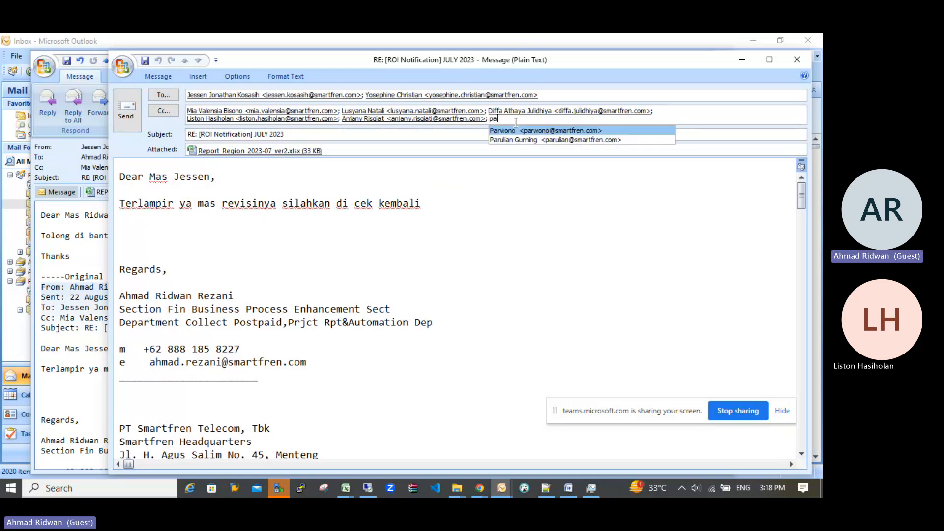
pyautogui.press('Return')
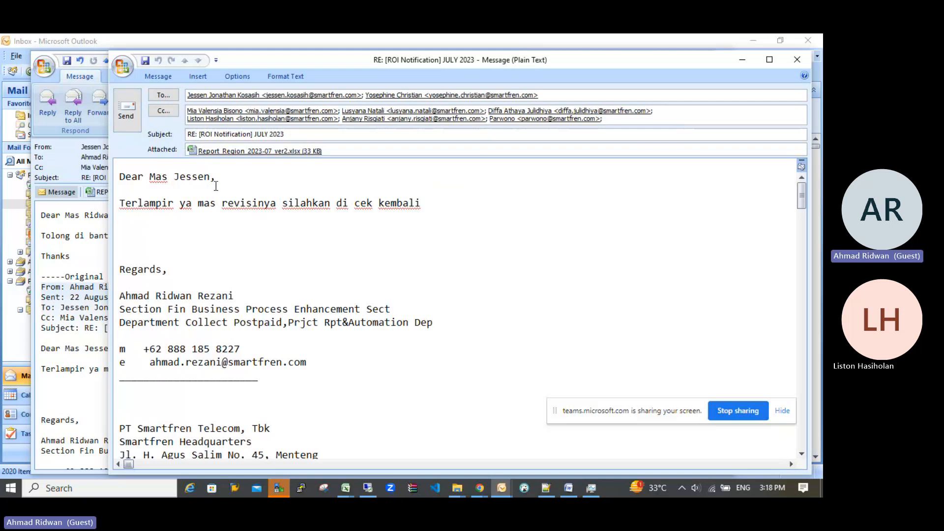
# Send the reply with the revised report and close the original email.
pyautogui.moveTo(229, 178); pyautogui.dragTo(125, 170)
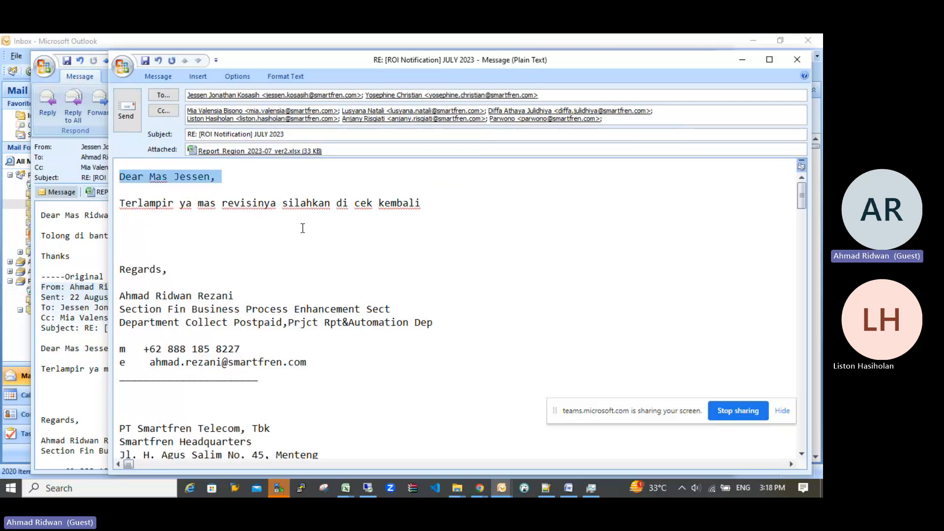
pyautogui.click(137, 120)
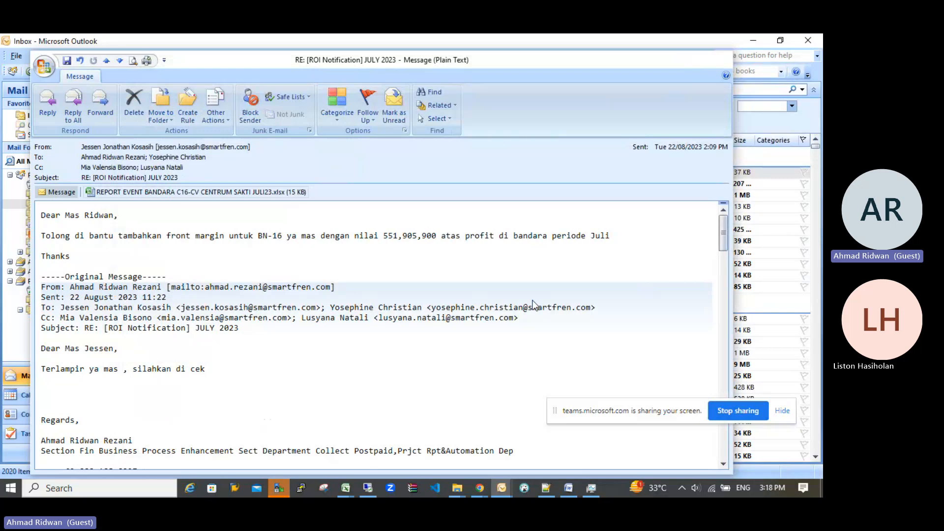
pyautogui.press('Escape')
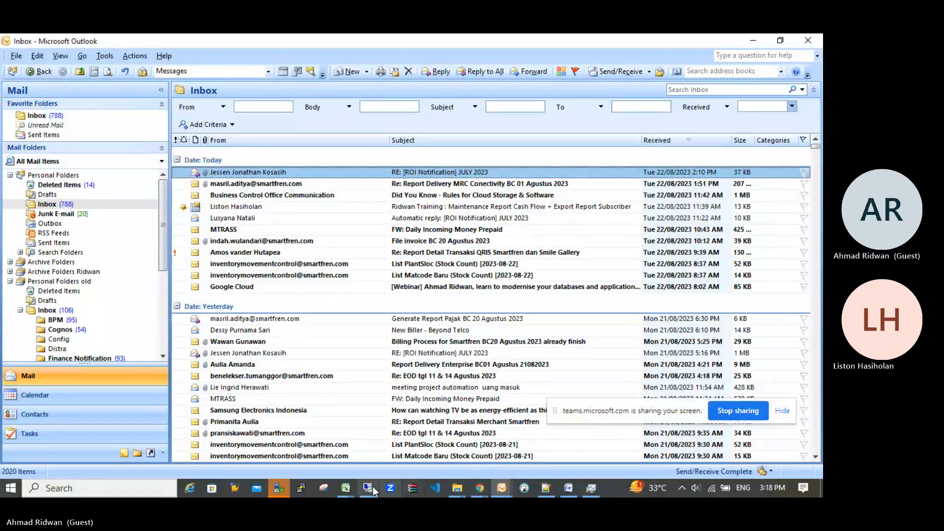
# Switch to the ROI dashboard in Chrome, export the Excel Pivot All report and save it as Report_Pivot_Region_2023-07.csv in the 202307 folder.
pyautogui.click(479, 488)
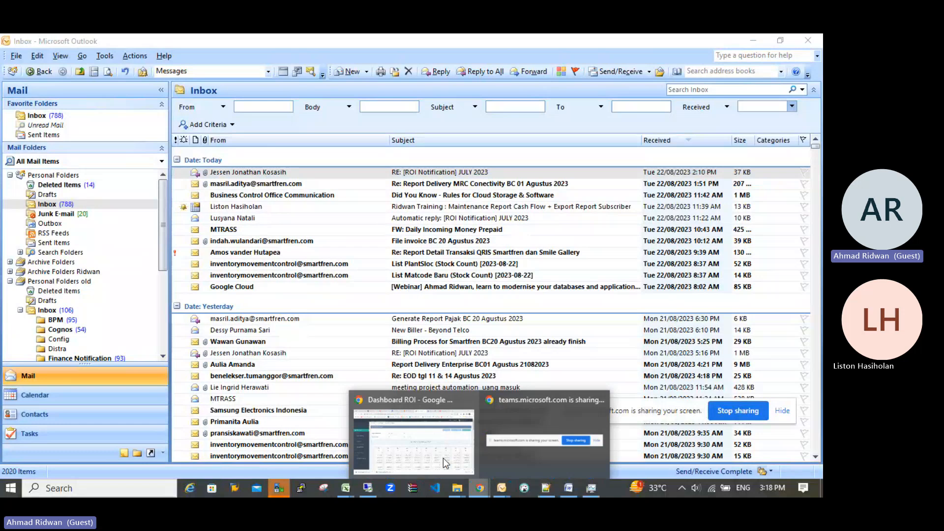
pyautogui.click(421, 447)
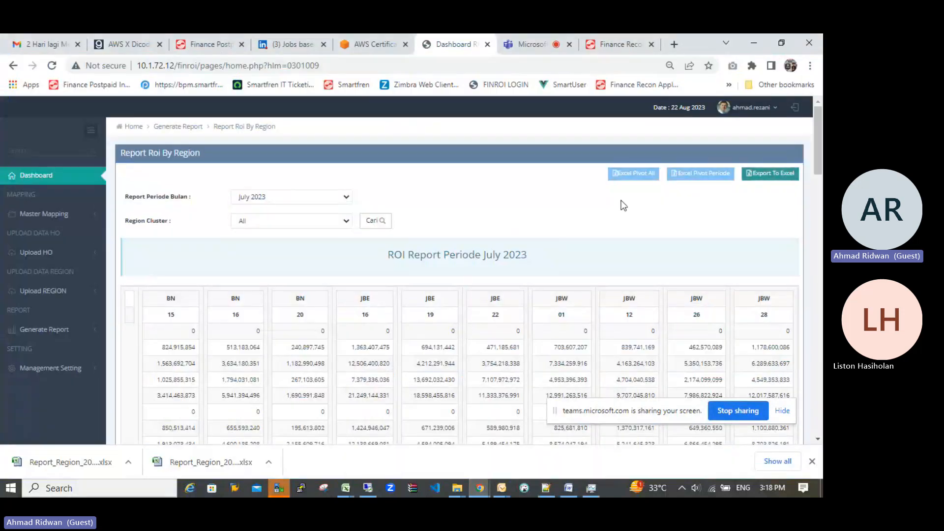
pyautogui.click(632, 174)
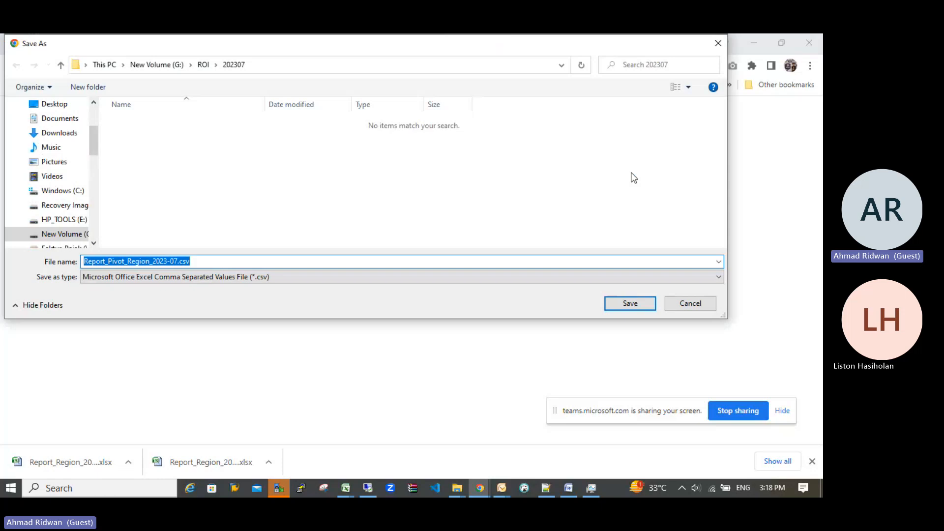
pyautogui.click(622, 305)
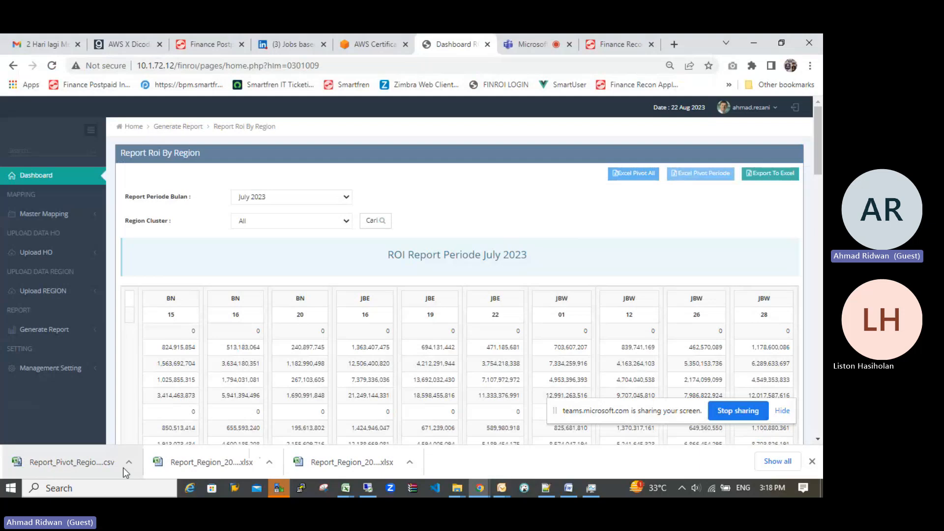
# Switch to WinSCP, cancel the pending password prompt, and open the remote folder /DATA/FINANCE/Distributor_ROI in the finance_user session.
pyautogui.click(279, 487)
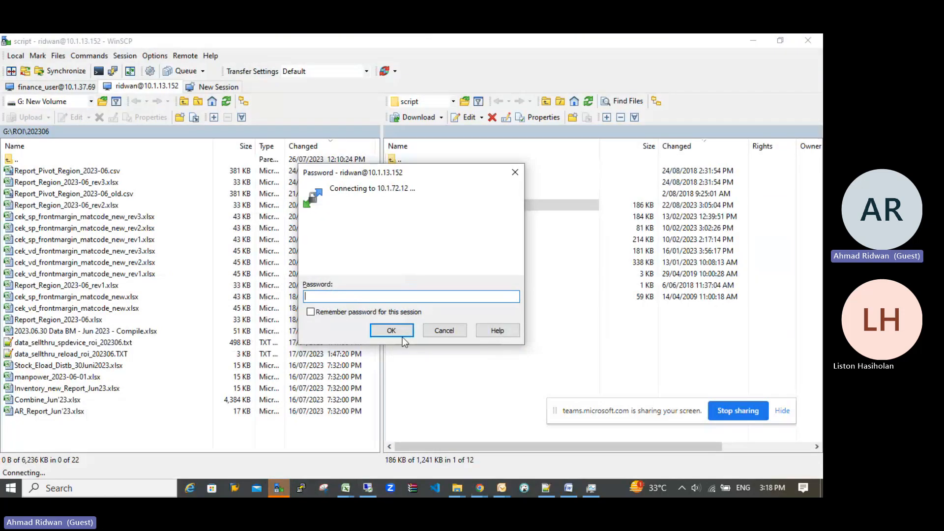
pyautogui.click(439, 330)
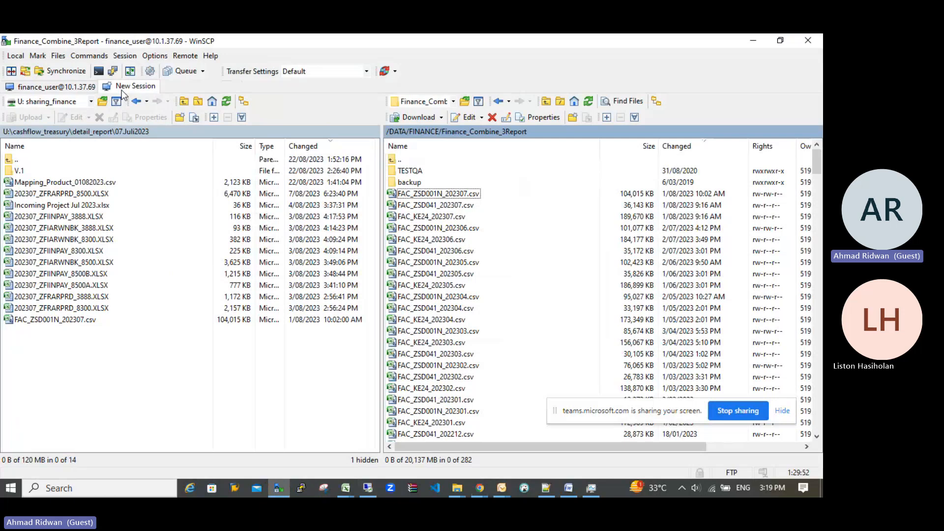
pyautogui.click(122, 92)
pyautogui.click(627, 369)
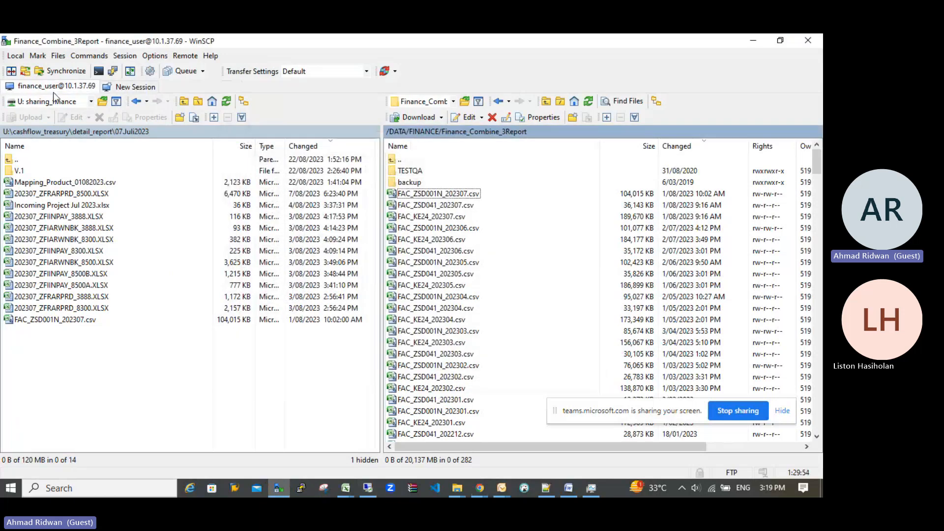
pyautogui.doubleClick(422, 156)
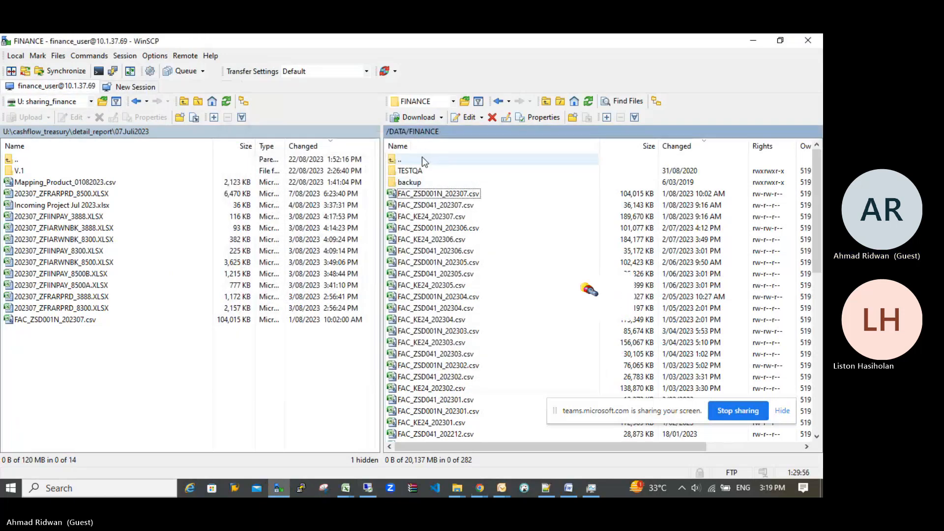
pyautogui.doubleClick(441, 366)
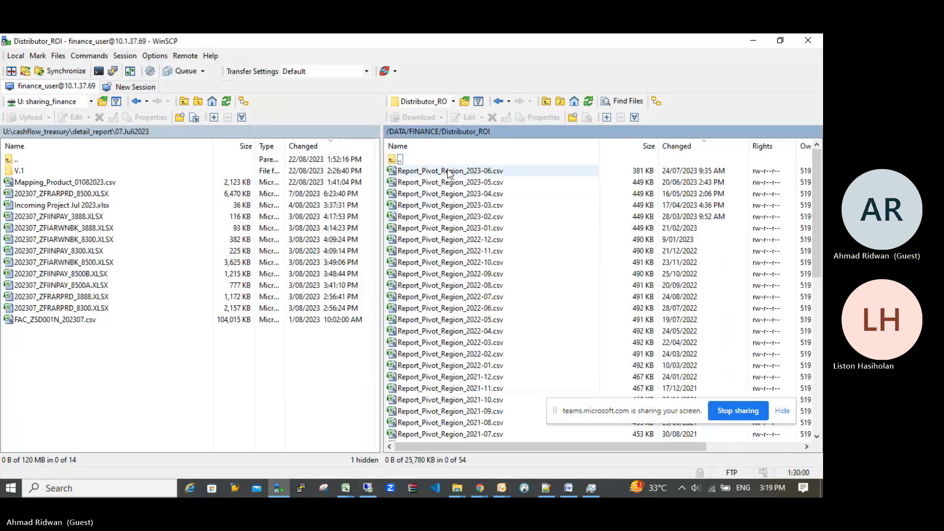
# Browse the local side to G:\ROI\202307 and select Report_Pivot_Region_2023-07.csv.
pyautogui.doubleClick(91, 162)
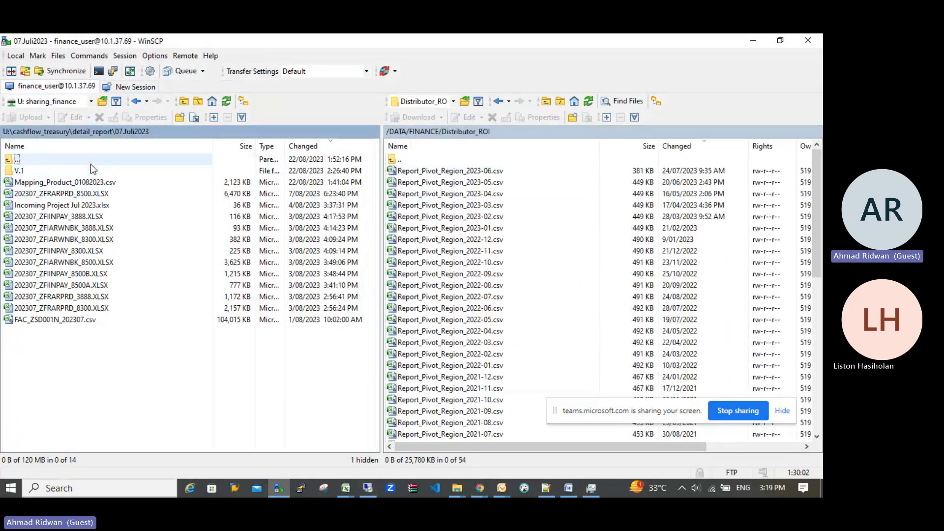
pyautogui.click(76, 103)
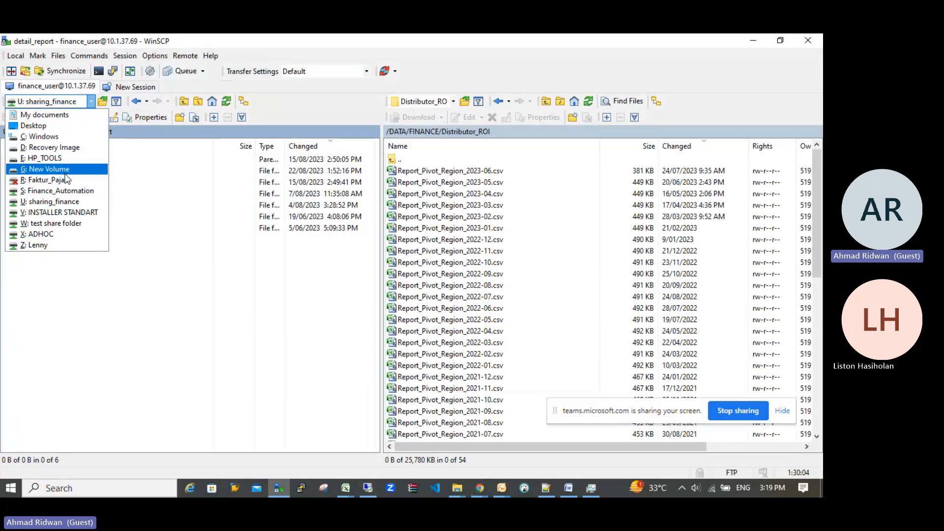
pyautogui.click(65, 172)
pyautogui.doubleClick(77, 159)
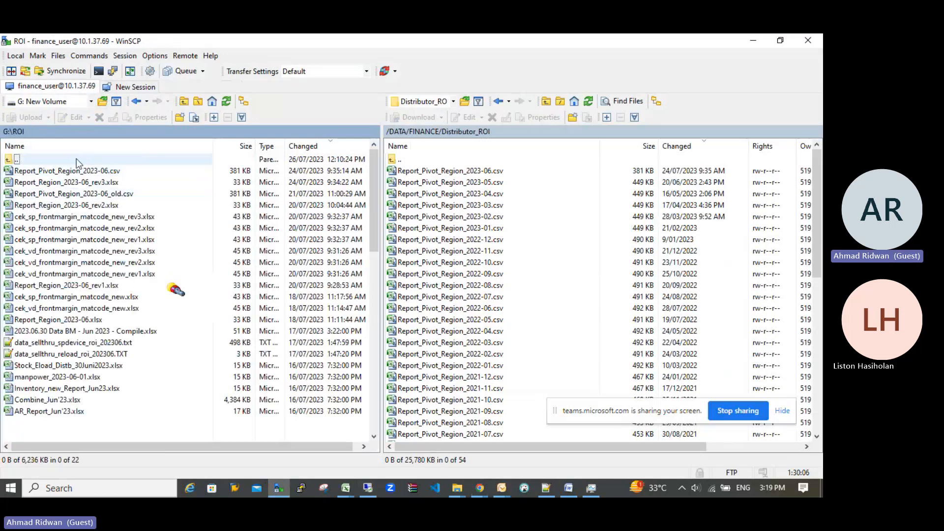
pyautogui.doubleClick(72, 171)
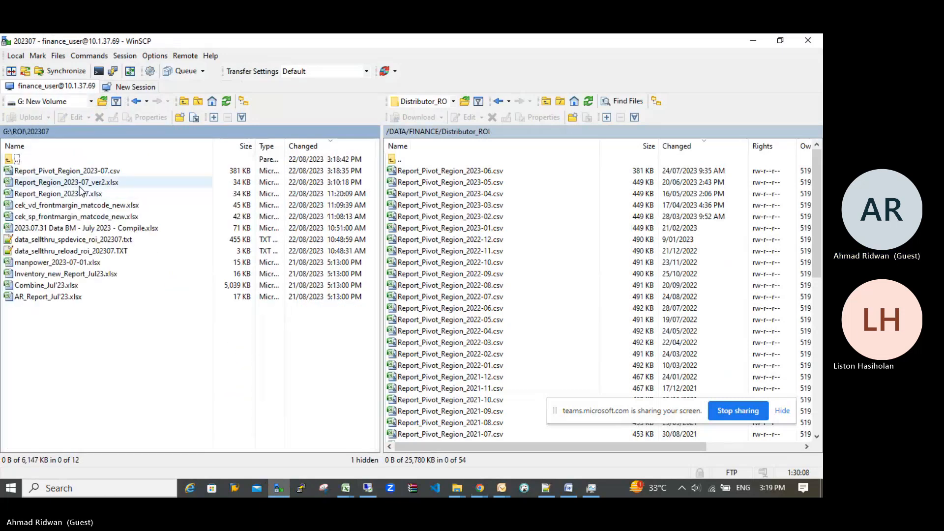
pyautogui.click(119, 172)
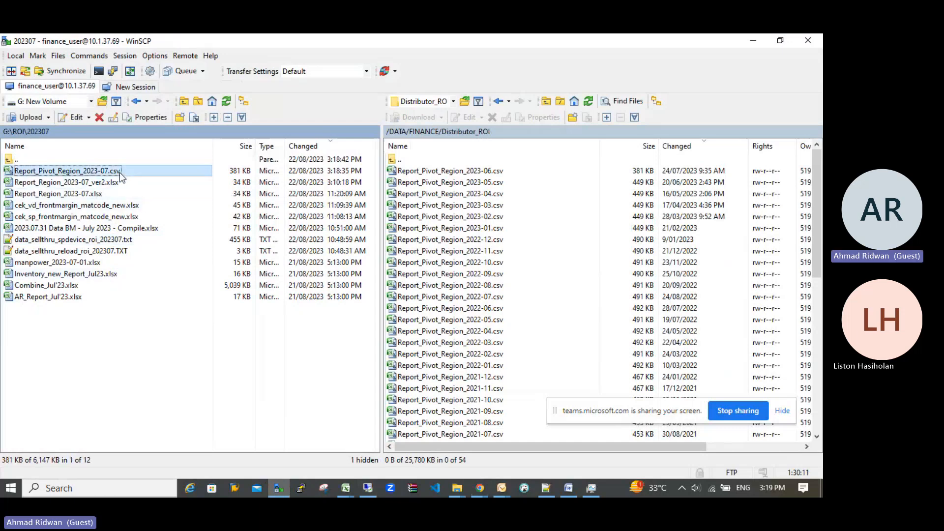
# Switch to the 202307 folder in File Explorer, view Report_Pivot_Region_2023-07.csv in Notepad++, and return to the folder.
pyautogui.click(459, 490)
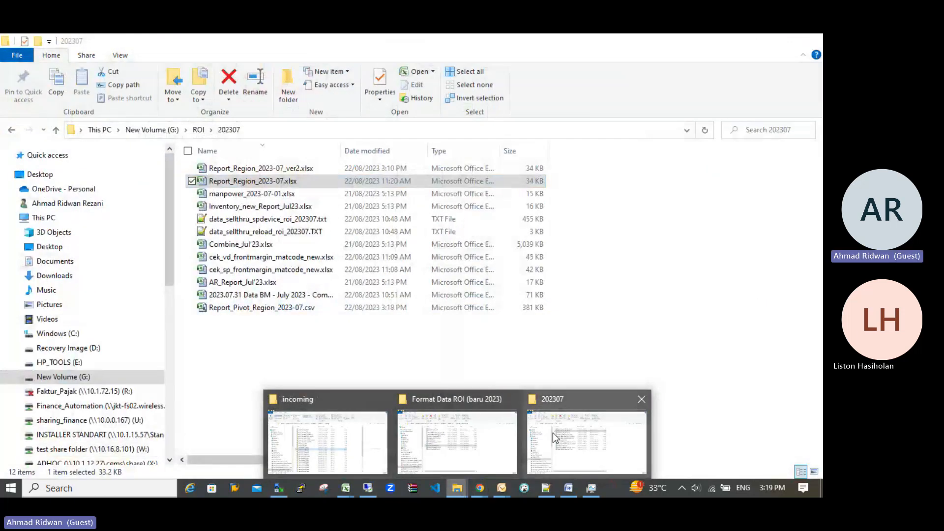
pyautogui.click(552, 433)
pyautogui.click(298, 308)
pyautogui.rightClick(302, 304)
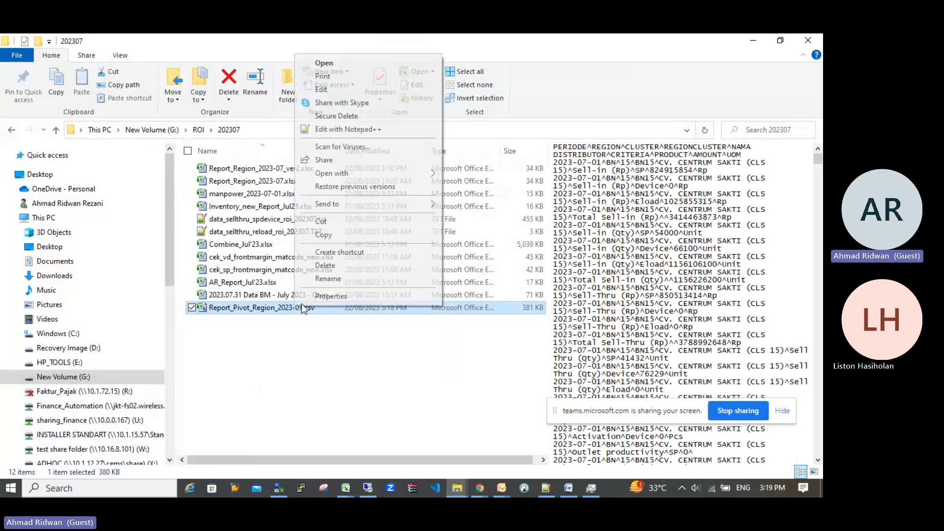
pyautogui.click(349, 130)
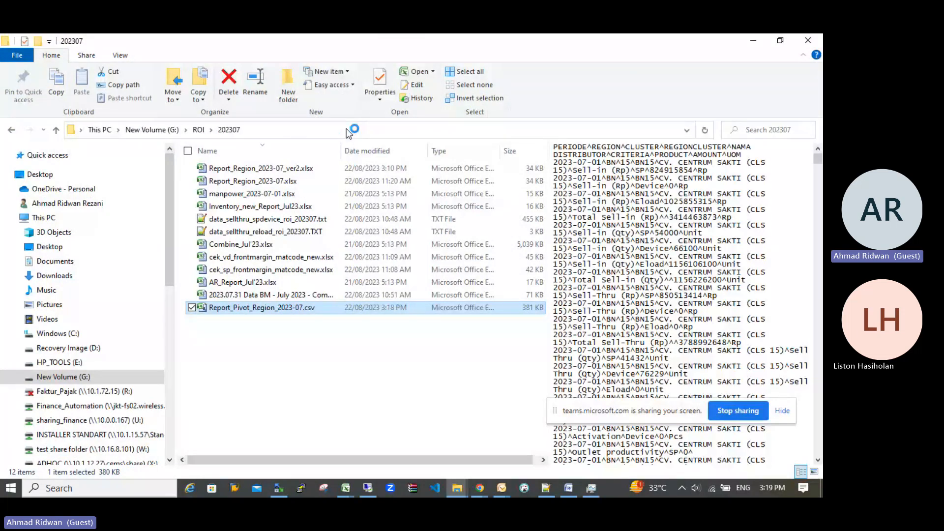
pyautogui.moveTo(810, 108)
pyautogui.mouseDown()
pyautogui.moveTo(806, 305)
pyautogui.moveTo(784, 401)
pyautogui.moveTo(787, 442)
pyautogui.moveTo(799, 96)
pyautogui.mouseUp()
pyautogui.click(512, 84)
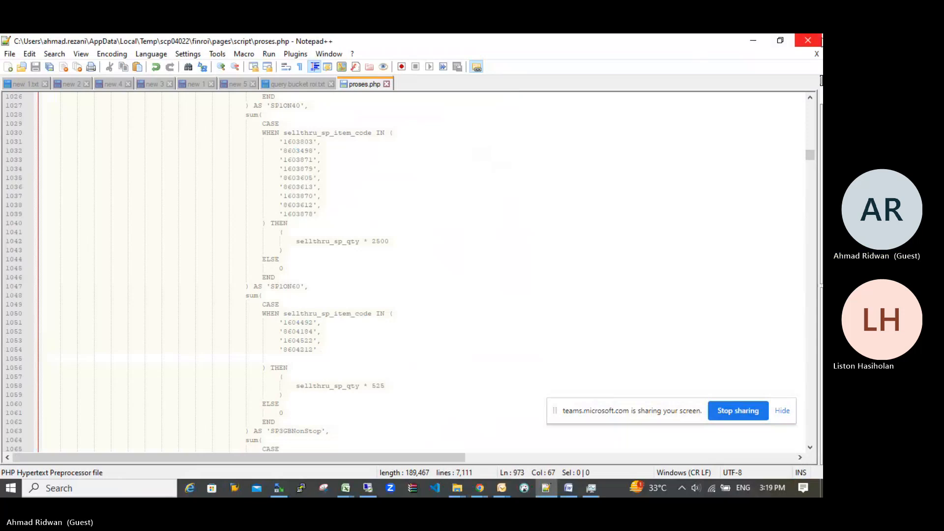
pyautogui.click(762, 43)
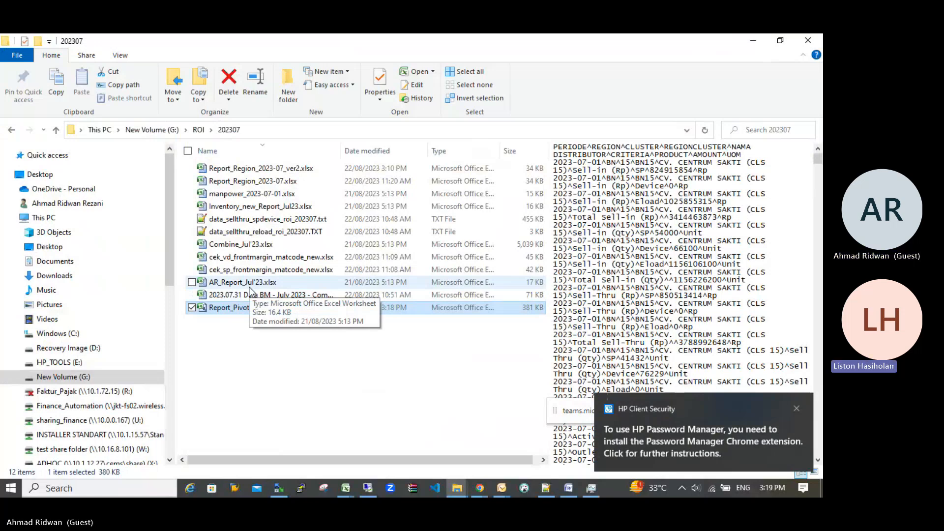
# Copy query bucket roi.txt from the Query folder on drive G: into the Tutorial ROI folder on the test share.
pyautogui.moveTo(456, 488)
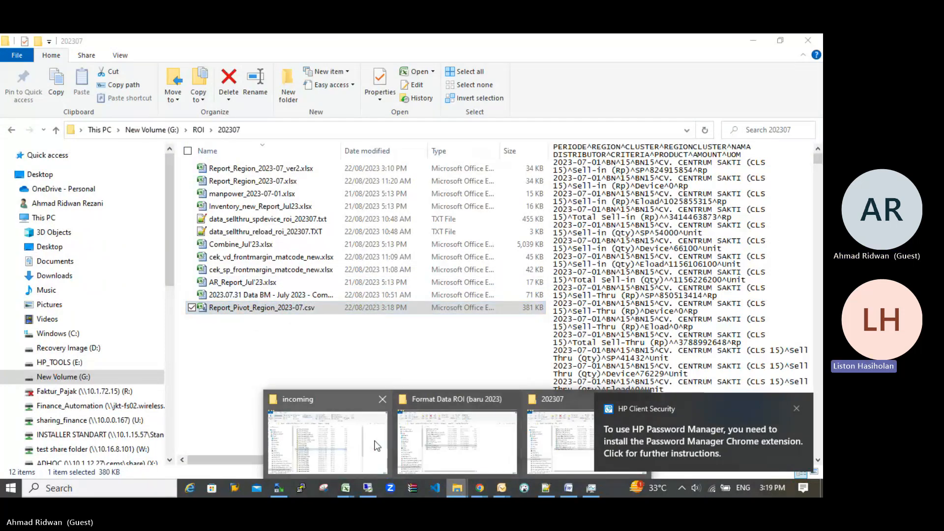
pyautogui.click(357, 439)
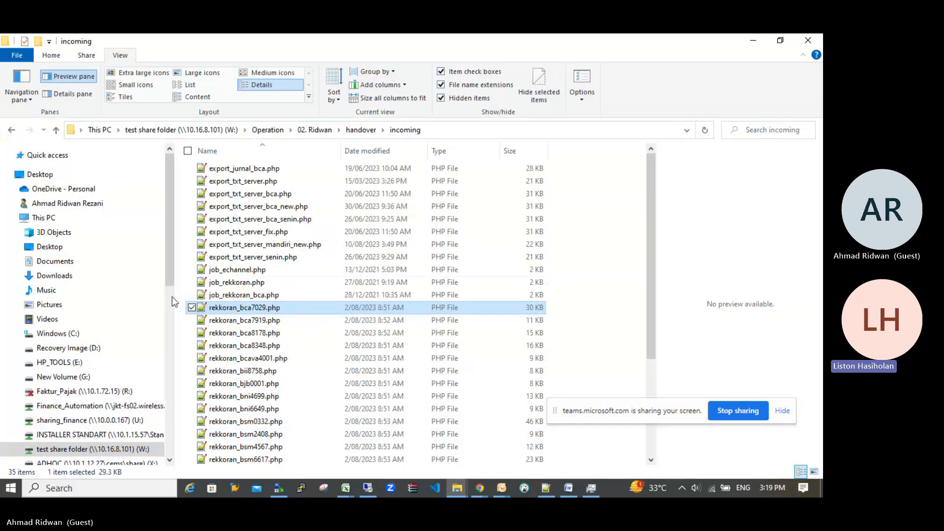
pyautogui.click(101, 374)
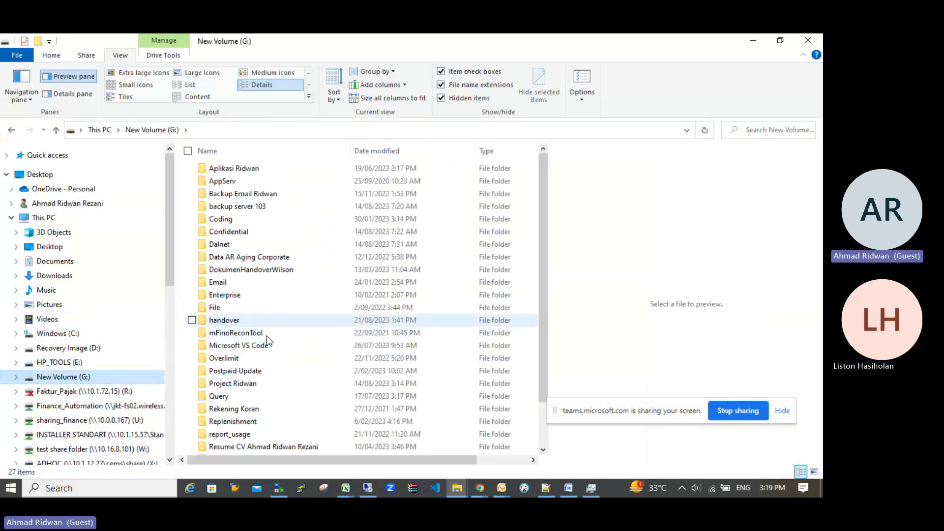
pyautogui.doubleClick(246, 346)
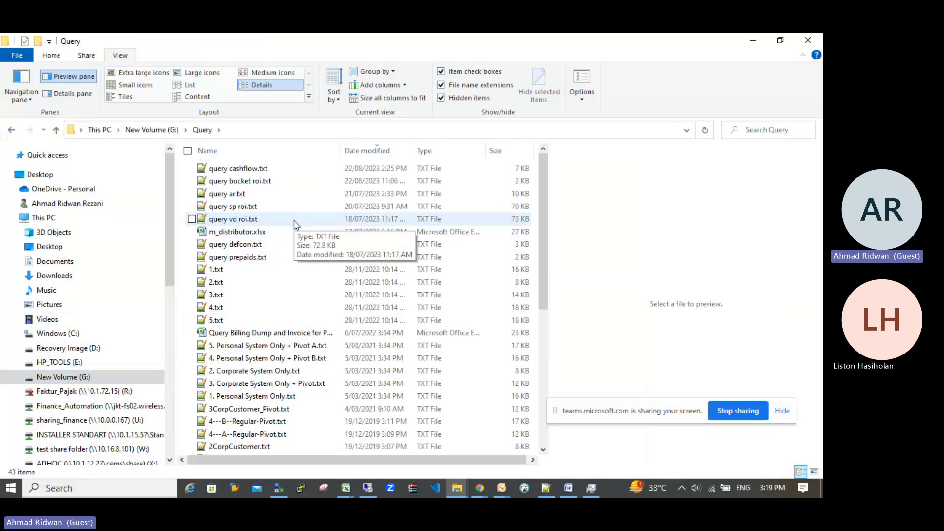
pyautogui.click(195, 181)
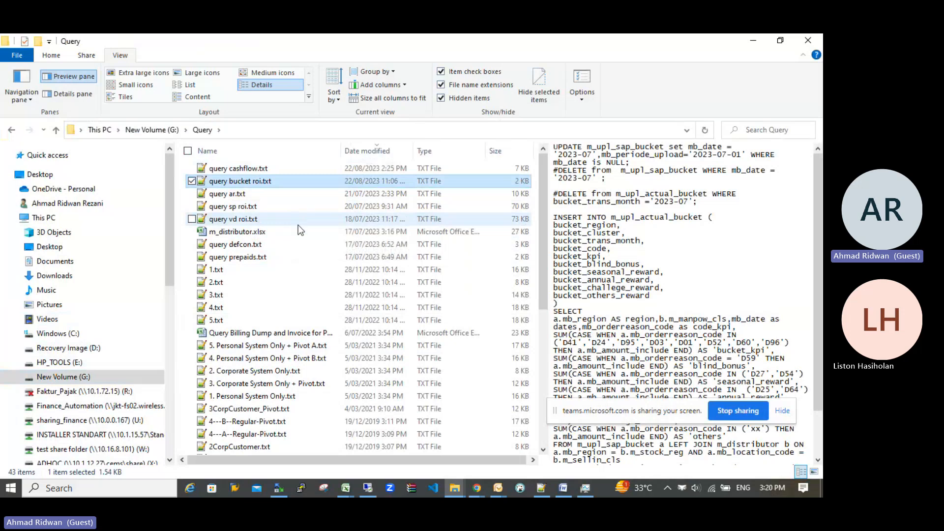
pyautogui.click(476, 488)
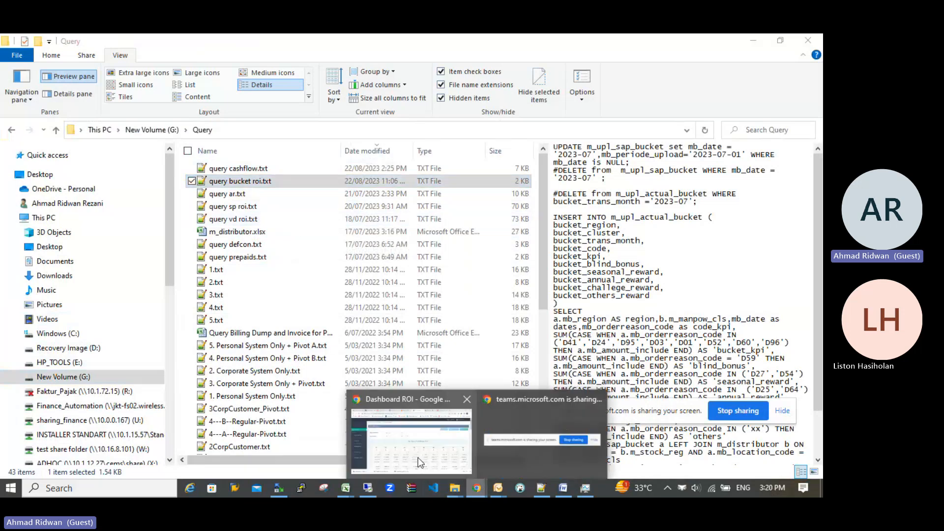
pyautogui.click(419, 462)
pyautogui.moveTo(453, 487)
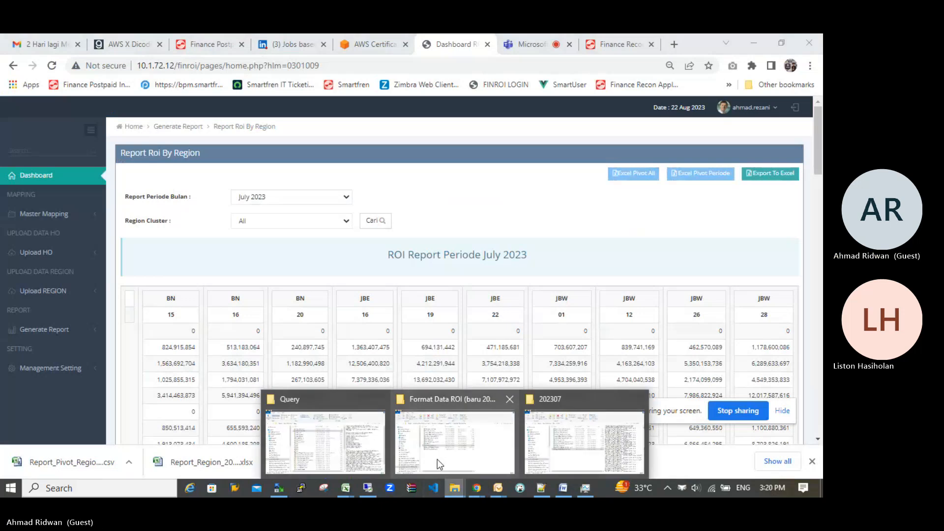
pyautogui.click(439, 462)
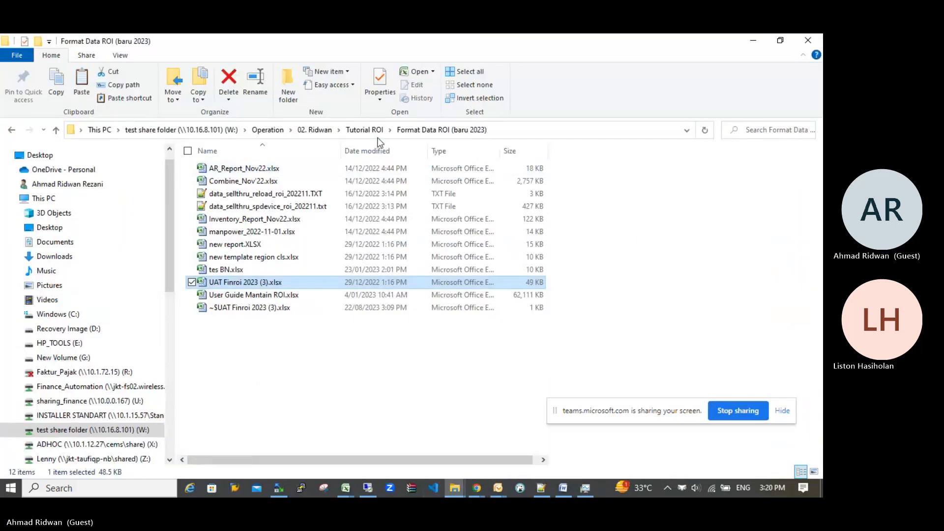
pyautogui.click(365, 131)
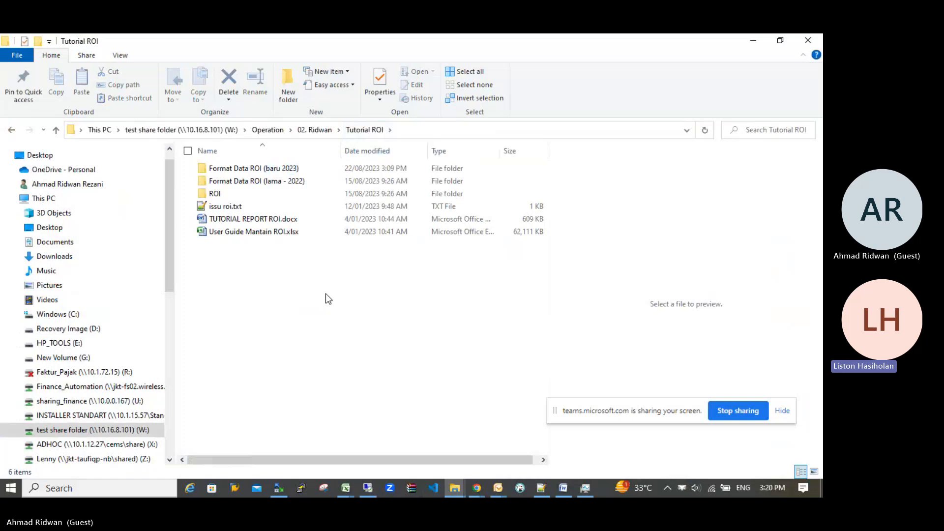
pyautogui.hotkey('ctrl', 'v')
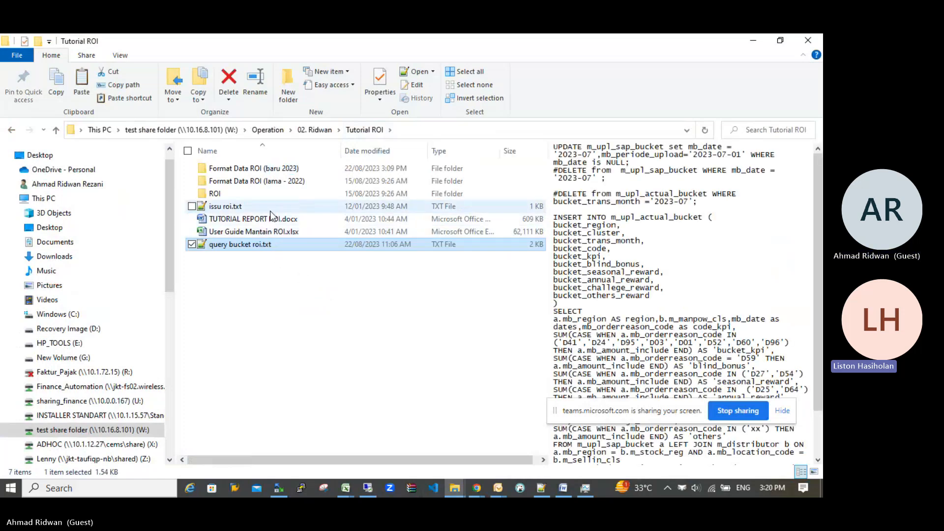
# Switch back to WinSCP, start a new session, and select the saved finance_user site at 10.1.37.69.
pyautogui.click(284, 487)
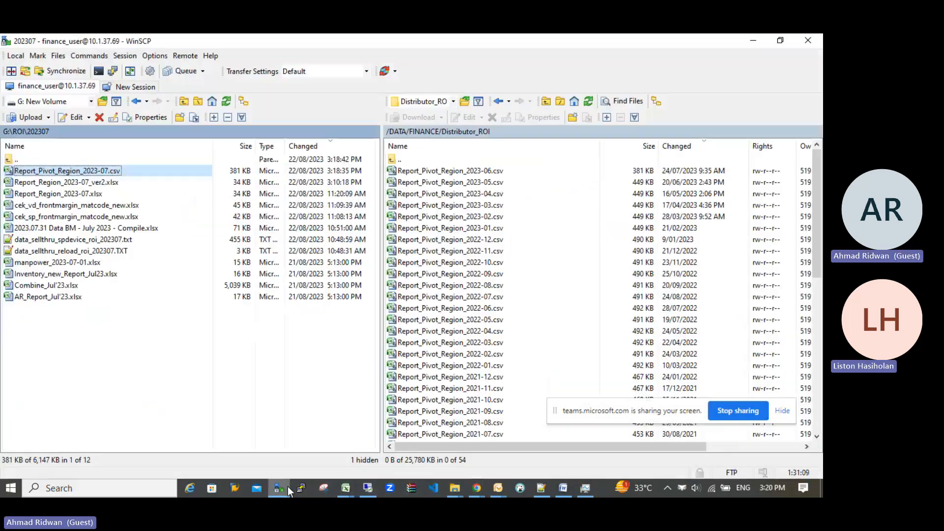
pyautogui.click(121, 87)
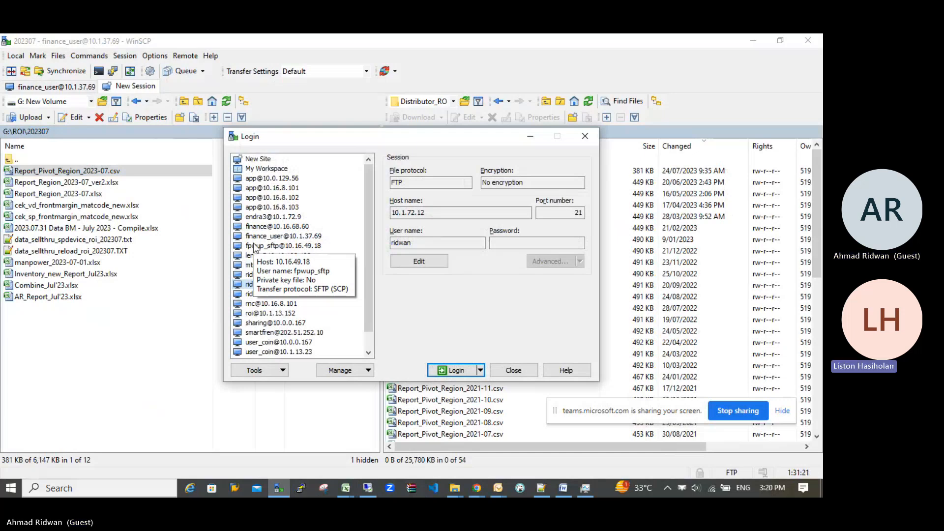
pyautogui.click(301, 237)
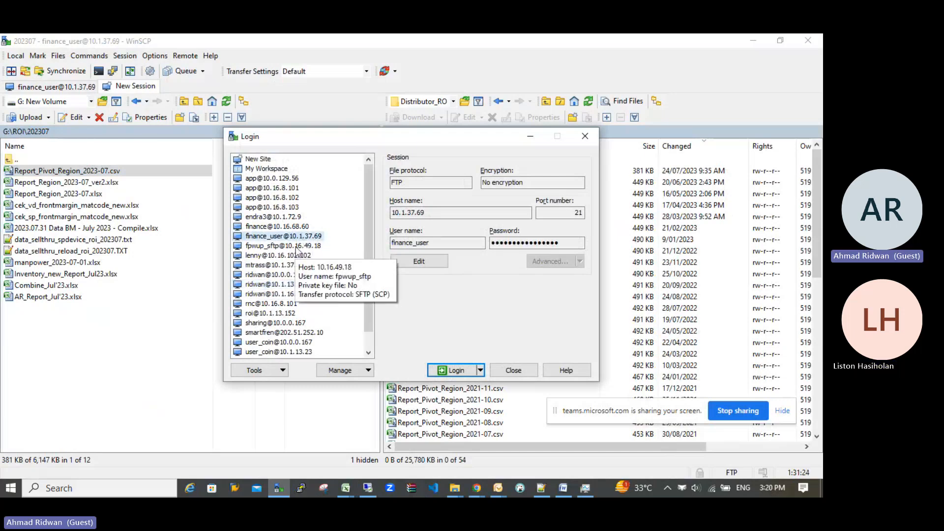
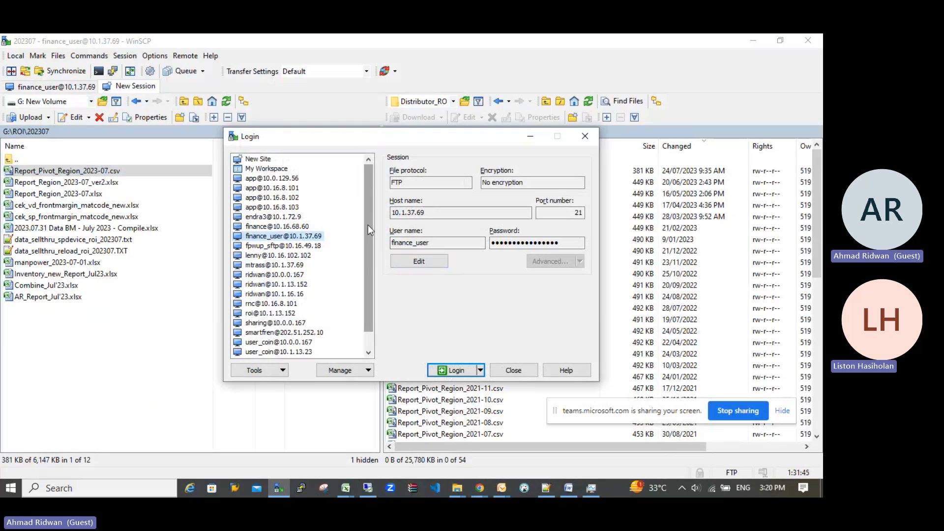
# Select the saved personal FTP site at 10.0.0.167 and look through the list of saved sites.
pyautogui.click(296, 275)
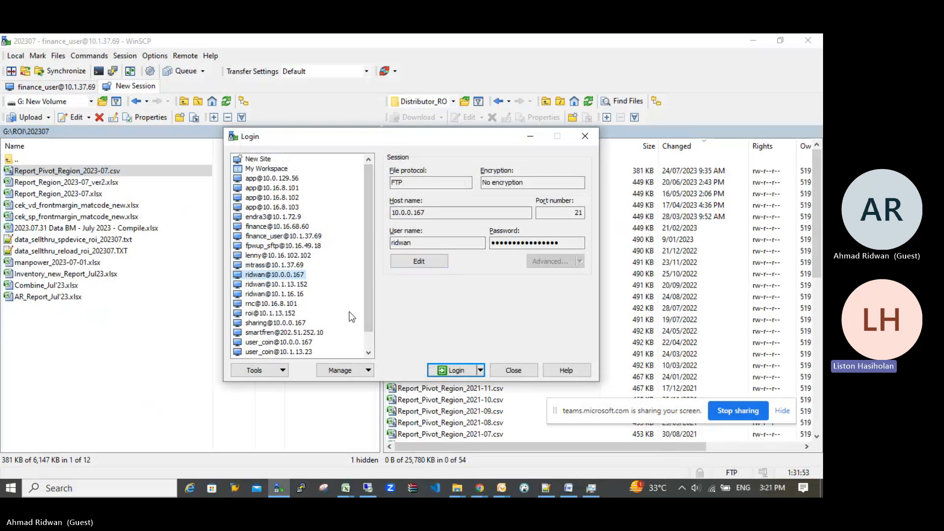
pyautogui.scroll(-1, 344, 324)
pyautogui.scroll(1, 345, 324)
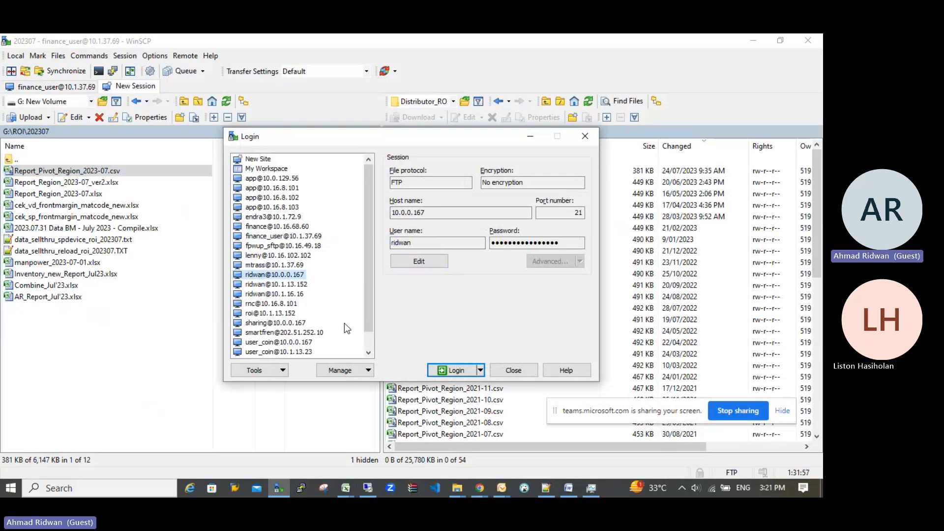
pyautogui.scroll(-1, 344, 327)
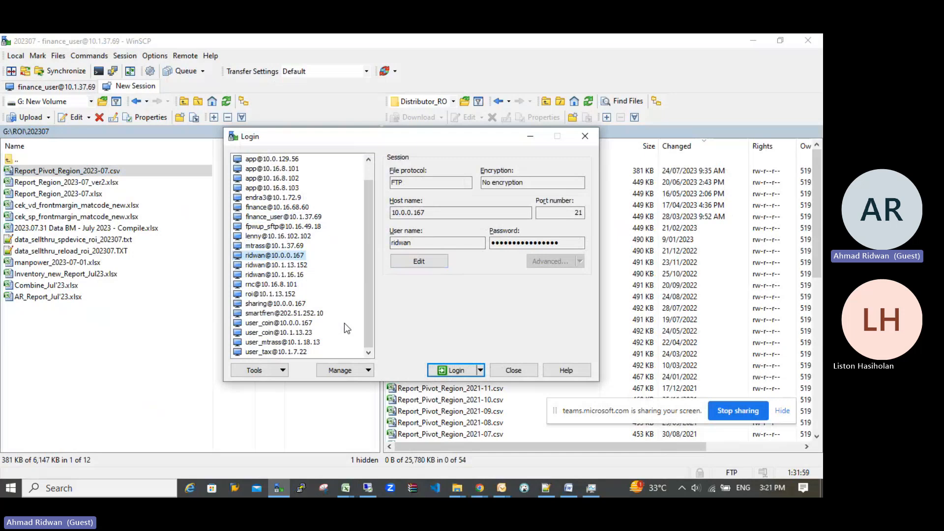
pyautogui.scroll(1, 346, 328)
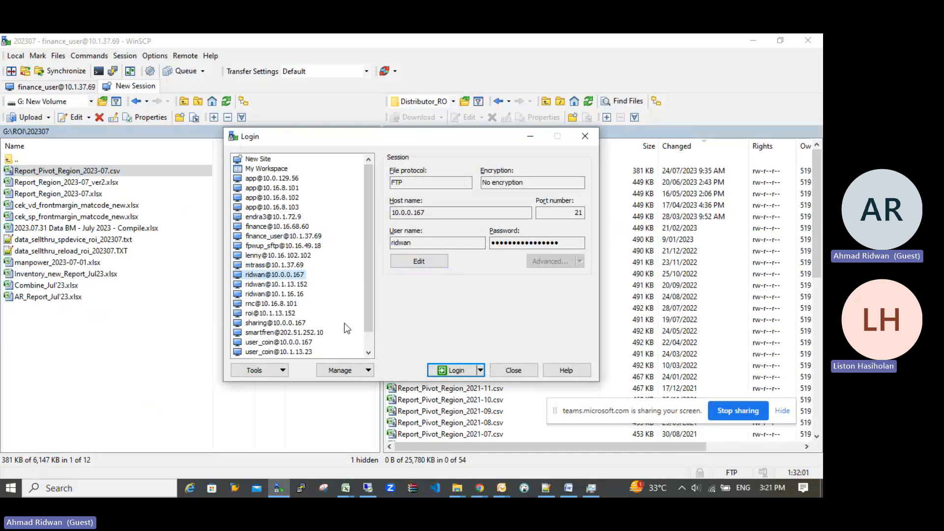
# Switch to the Outlook inbox and filter the messages by the colleague's name as sender.
pyautogui.click(501, 488)
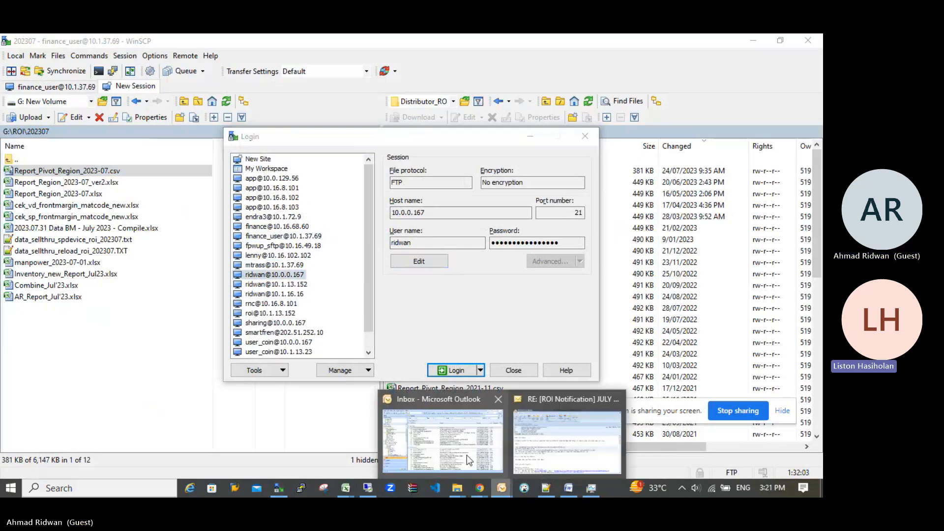
pyautogui.click(466, 458)
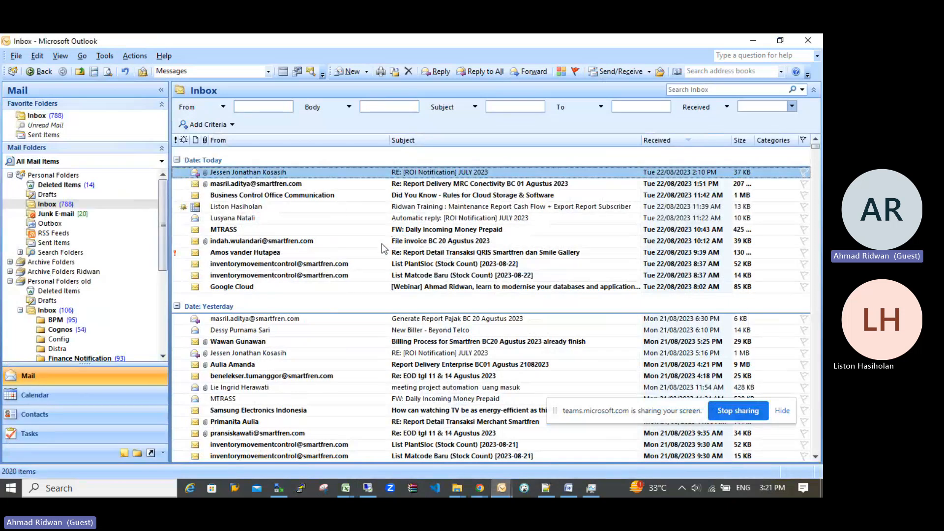
pyautogui.scroll(-2, 388, 302)
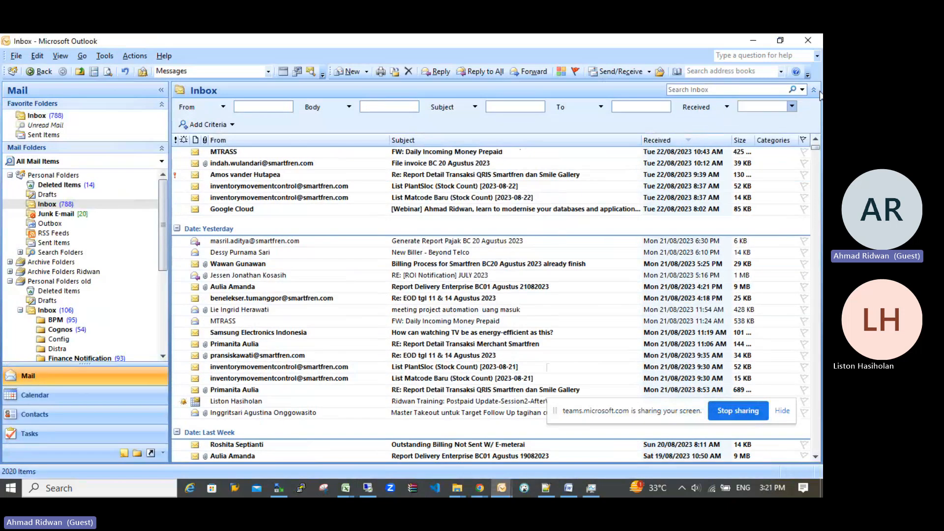
pyautogui.click(278, 107)
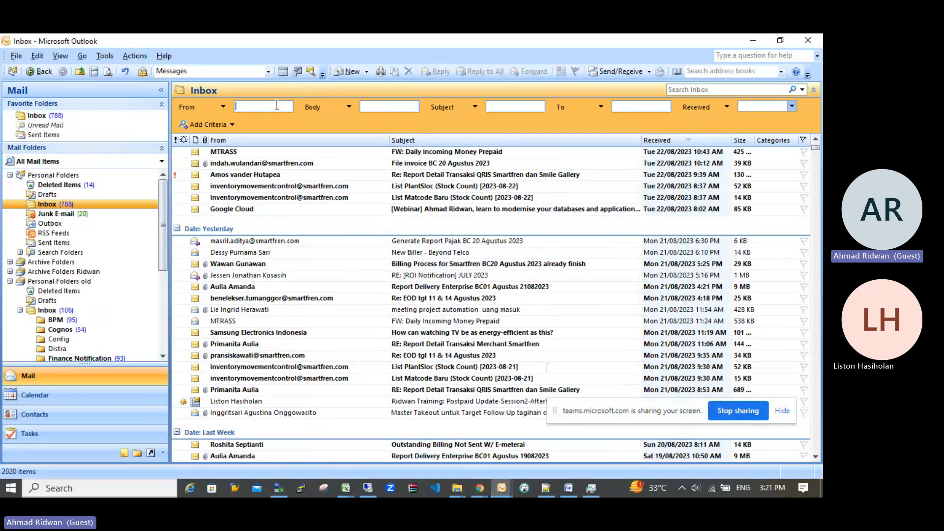
pyautogui.write('liston')
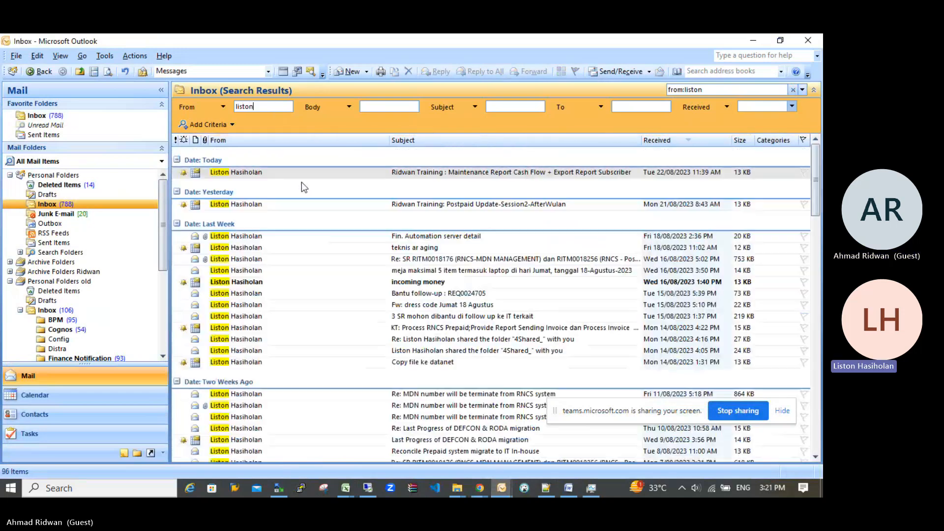
# Return to the Tutorial ROI folder in File Explorer, widen the folder tree to point out the test share folder (W:), and stop sharing the screen.
pyautogui.moveTo(459, 489)
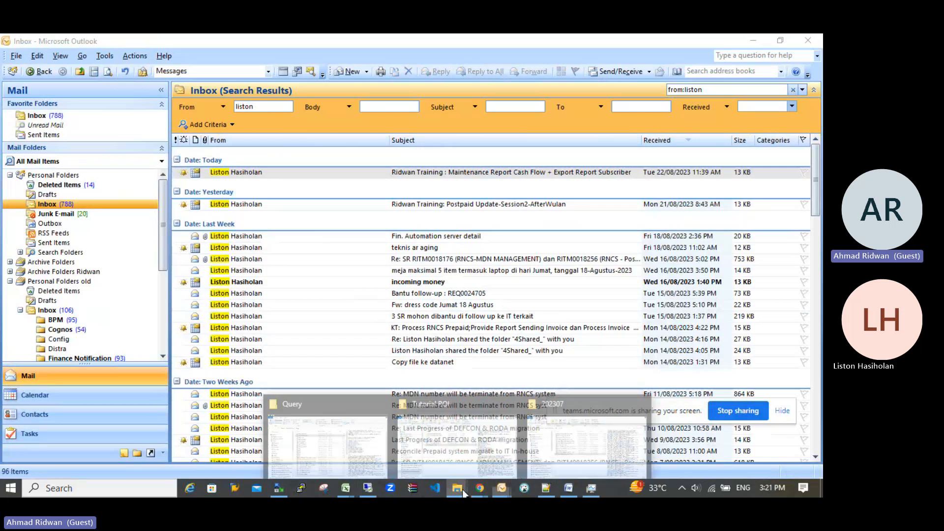
pyautogui.moveTo(491, 452)
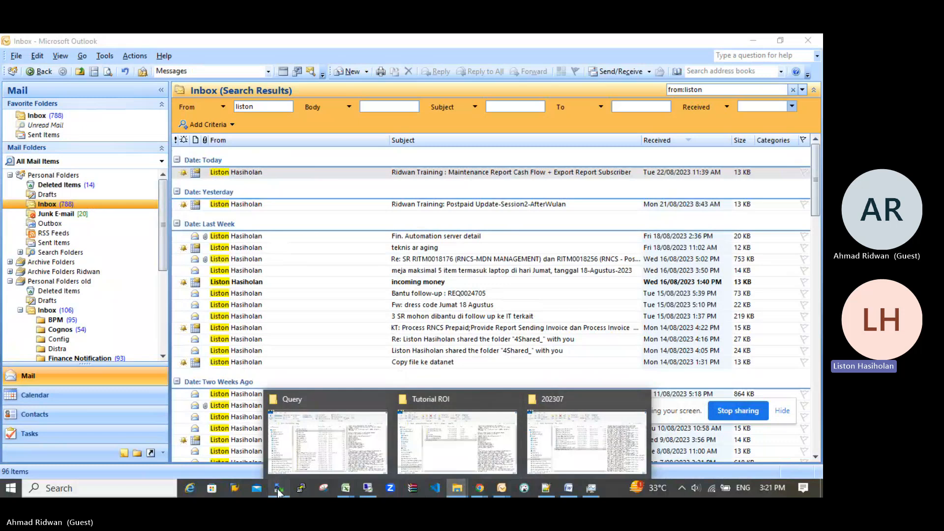
pyautogui.click(277, 488)
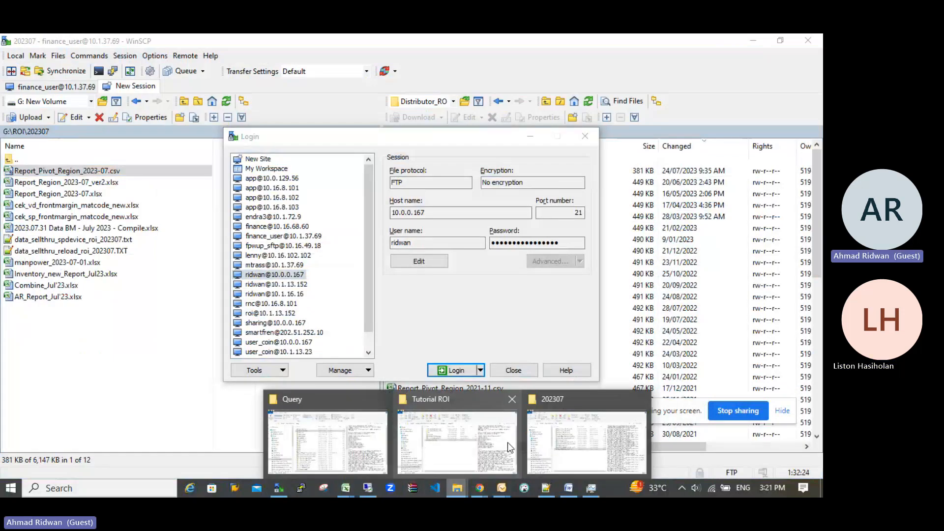
pyautogui.click(507, 441)
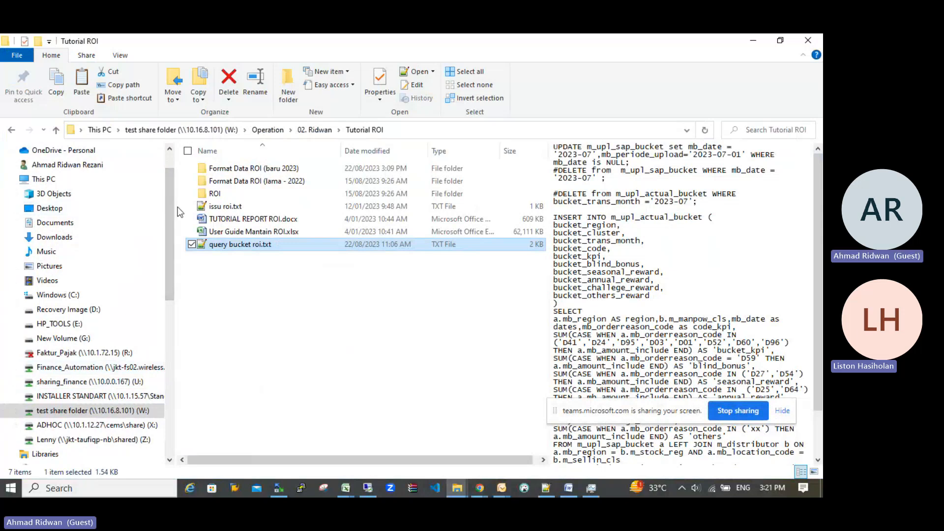
pyautogui.moveTo(176, 211); pyautogui.dragTo(246, 212)
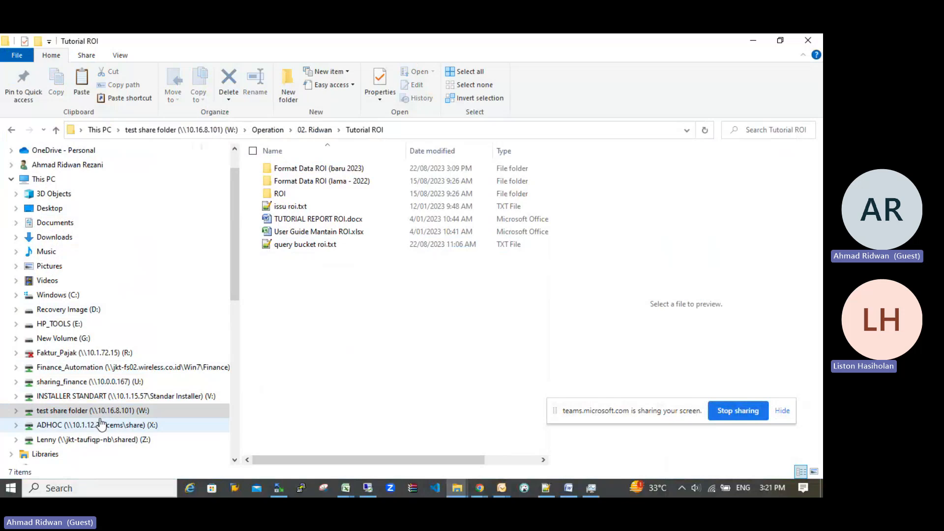
pyautogui.click(64, 412)
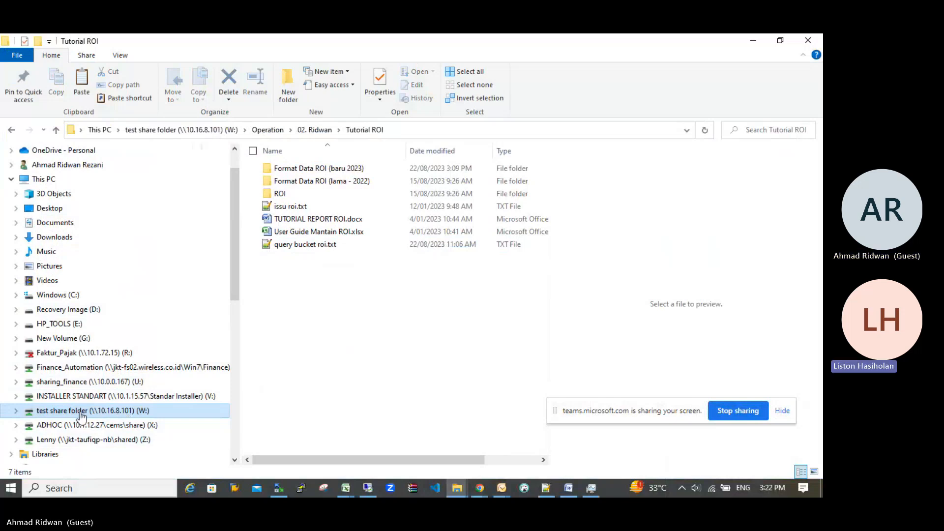
pyautogui.click(737, 410)
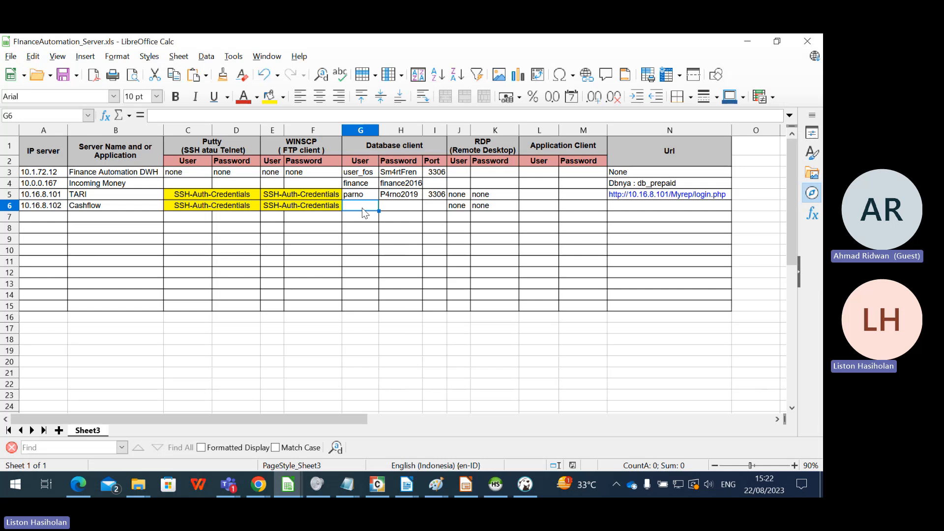
# Select the Cashflow server's empty database password cell in FInanceAutomation_Server.xls, then switch to the Teams meeting and stop screen sharing.
pyautogui.click(400, 206)
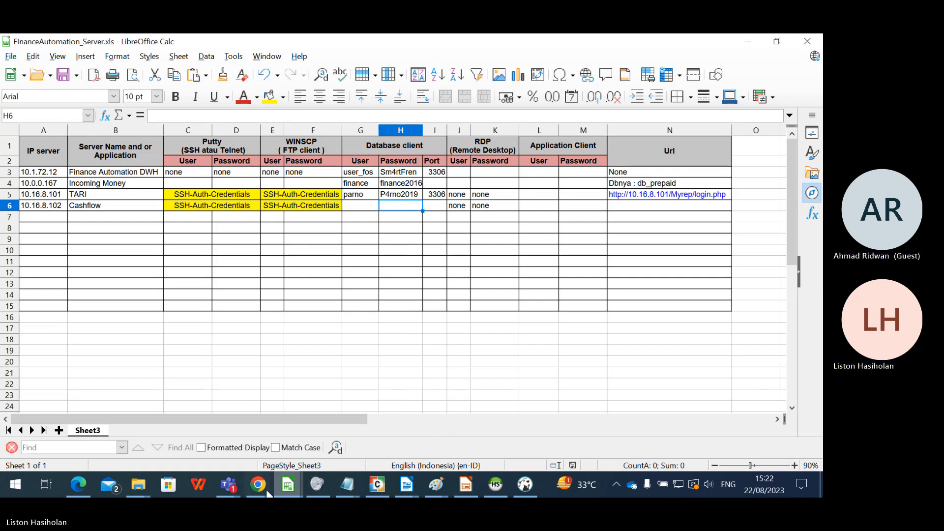
pyautogui.moveTo(229, 486)
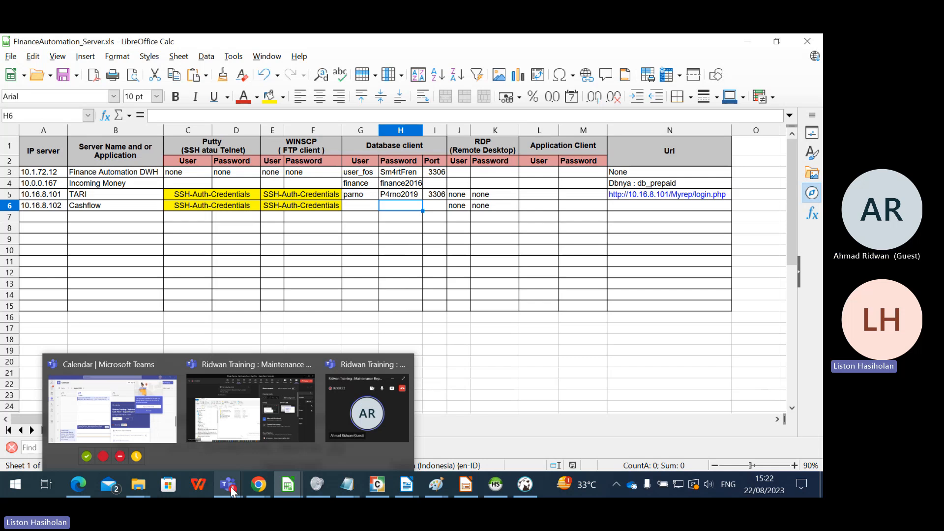
pyautogui.click(254, 405)
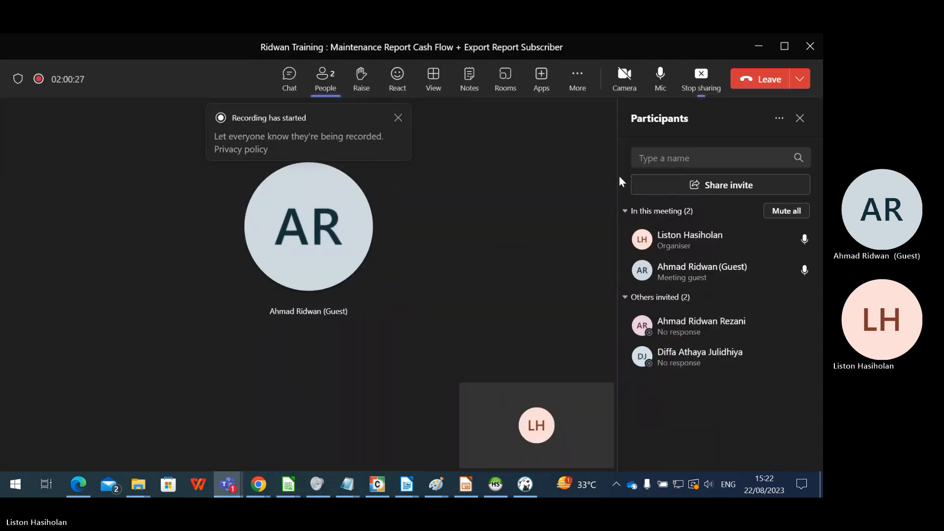
pyautogui.click(702, 81)
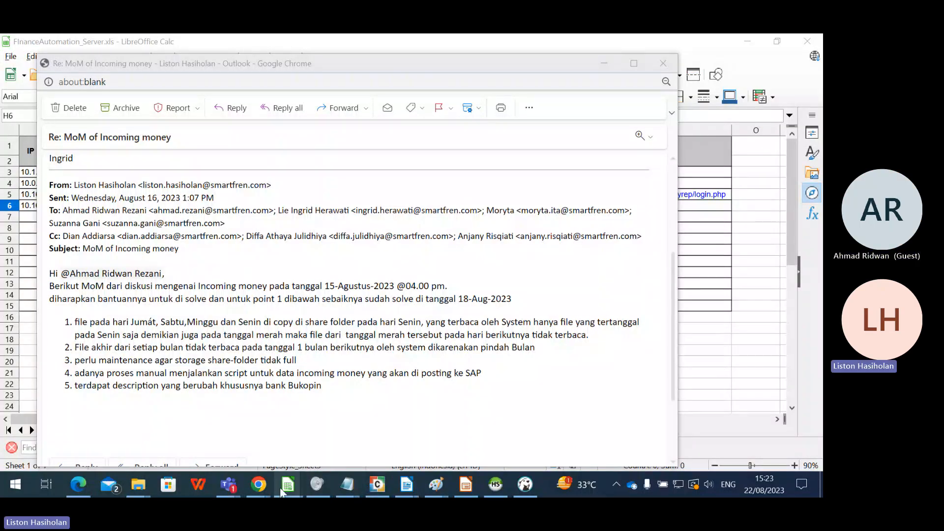
# Switch to Automation Job_Mapping_operationalOnly.xls and review the Operational3 tasks, highlighting the Recon atm prepaid & Bank Statements row.
pyautogui.moveTo(281, 481)
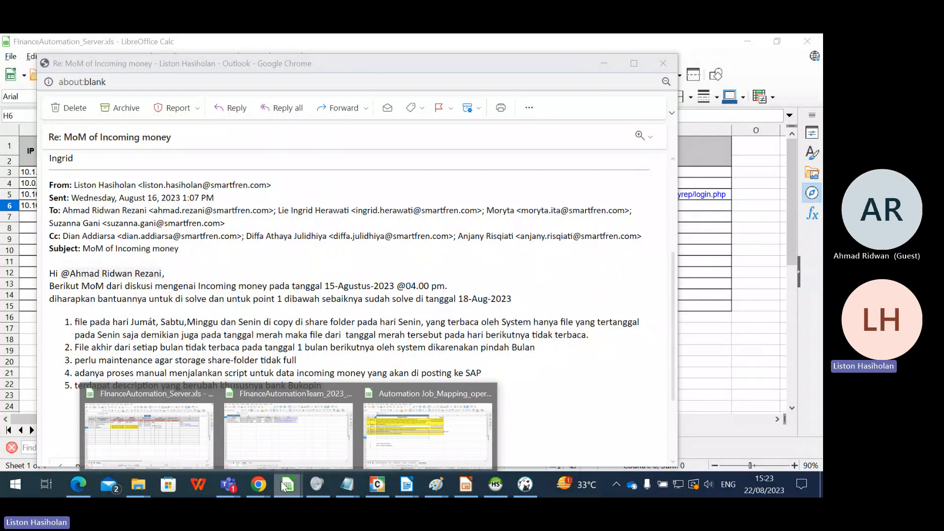
pyautogui.click(482, 435)
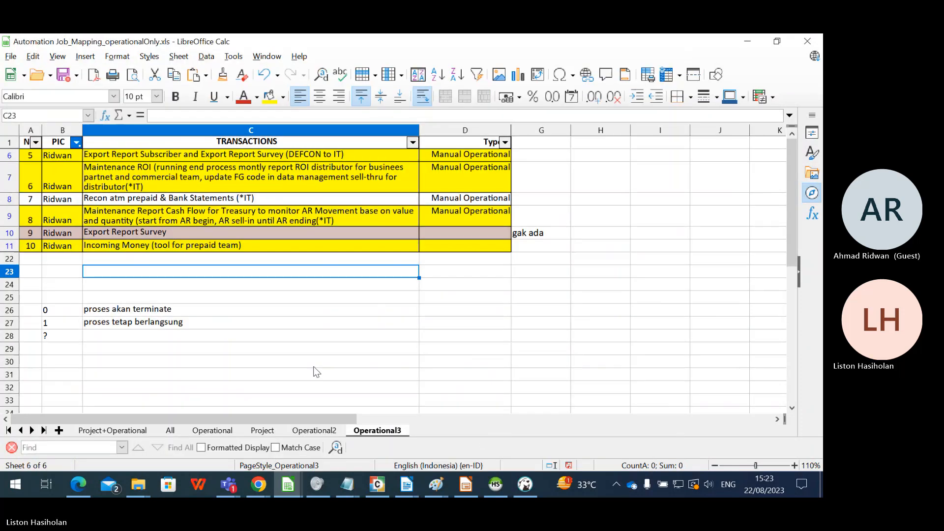
pyautogui.click(160, 200)
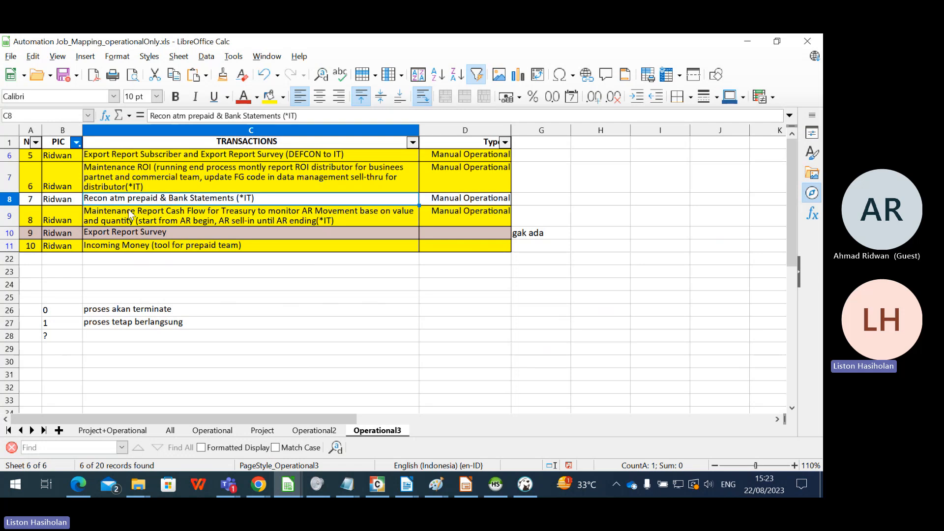
pyautogui.click(32, 159)
pyautogui.moveTo(34, 167); pyautogui.dragTo(514, 209)
pyautogui.click(87, 200)
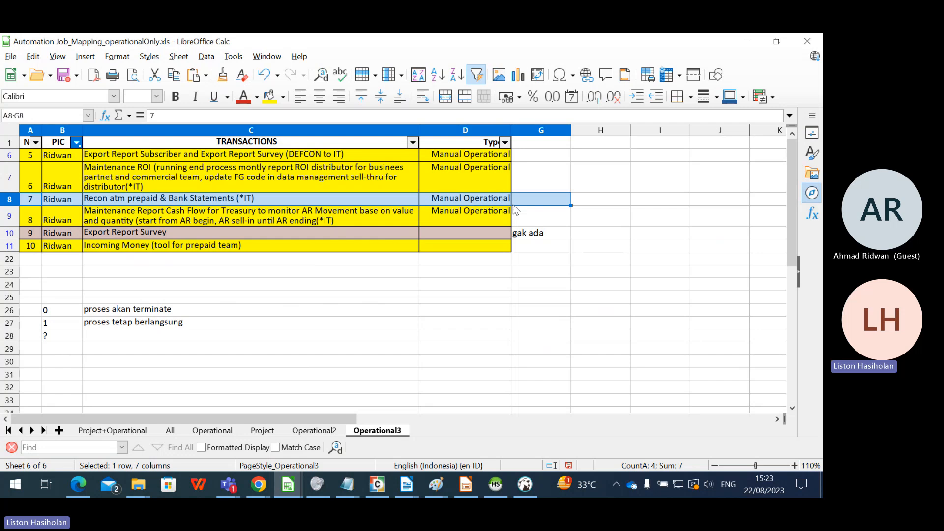
pyautogui.click(268, 288)
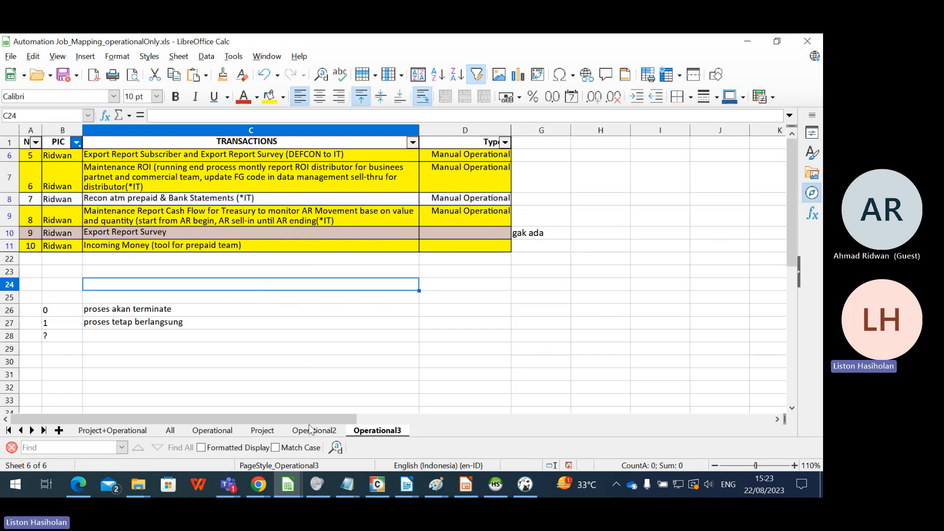
# Switch to the catatann notes in Notepad and add 102 after "real usage" in the task list at the end.
pyautogui.click(346, 484)
pyautogui.click(205, 432)
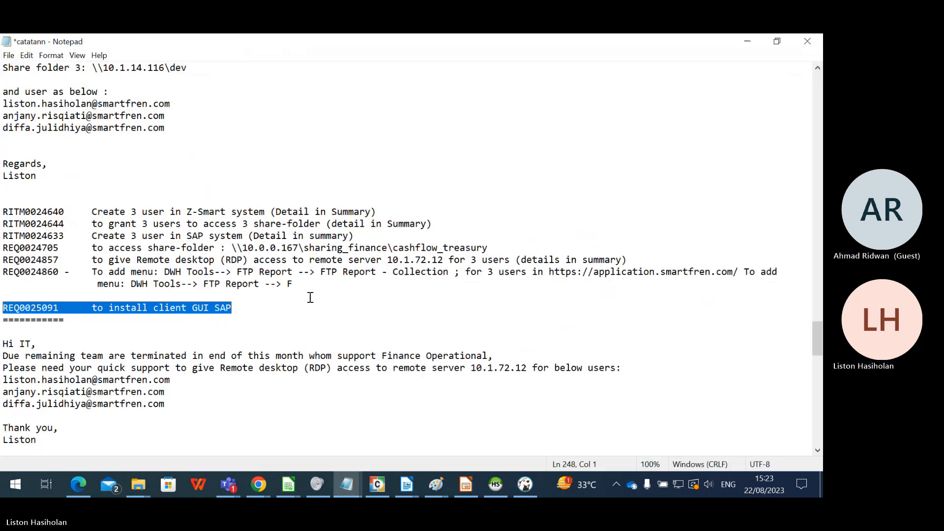
pyautogui.scroll(-12, 393, 246)
pyautogui.moveTo(818, 388); pyautogui.dragTo(795, 450)
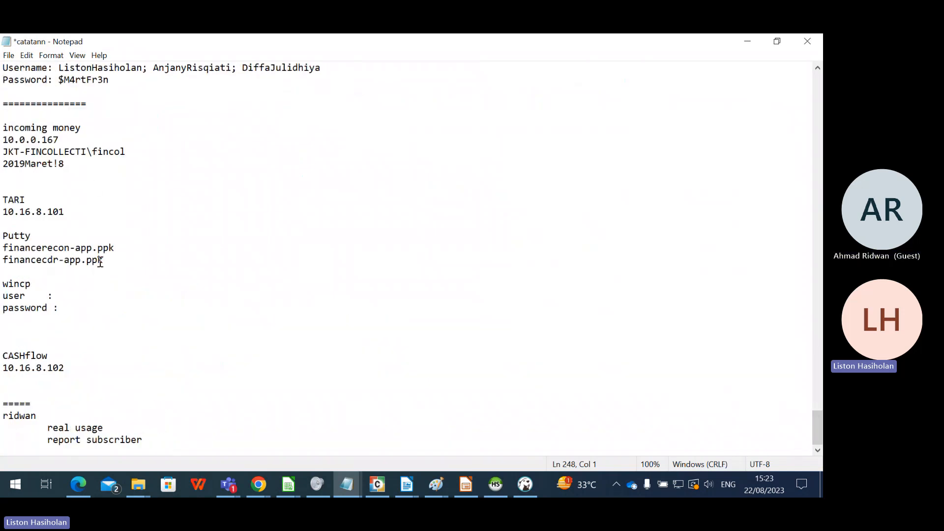
pyautogui.moveTo(48, 427); pyautogui.dragTo(106, 428)
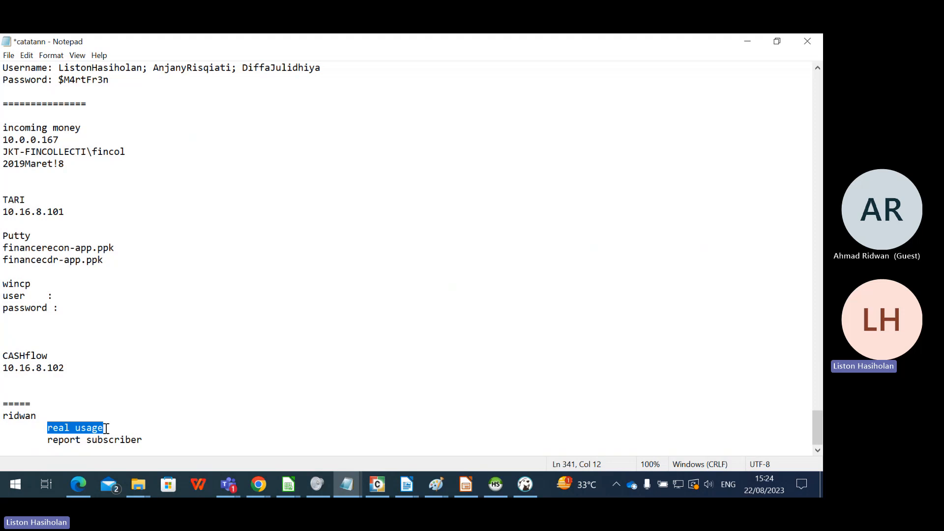
pyautogui.click(119, 425)
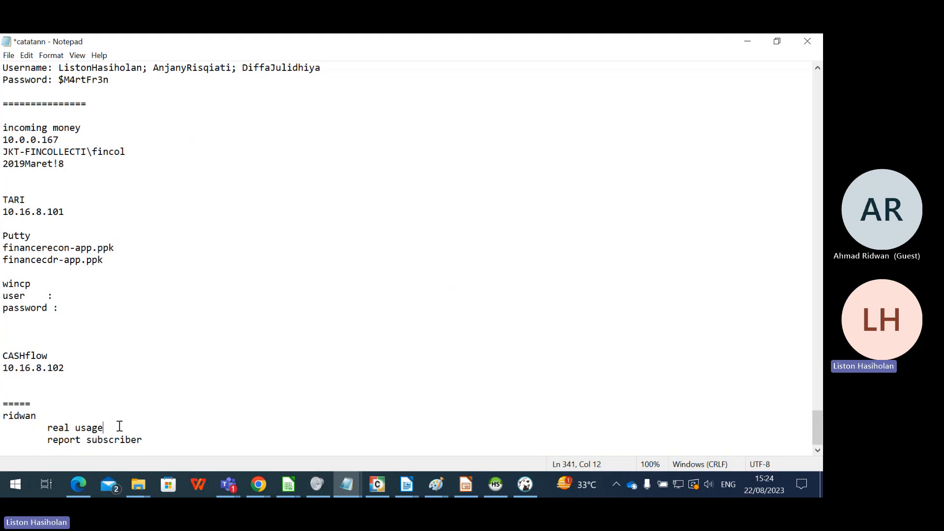
pyautogui.write('102')
pyautogui.click(152, 439)
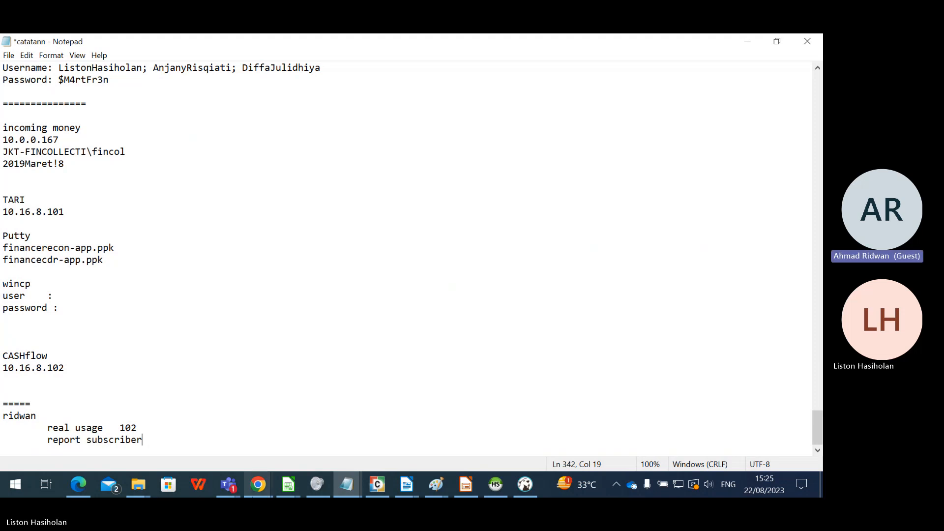
# Switch to Outlook in Chrome, clear the recipient filter from the Sent Items search, and start a new search with "ri".
pyautogui.click(257, 487)
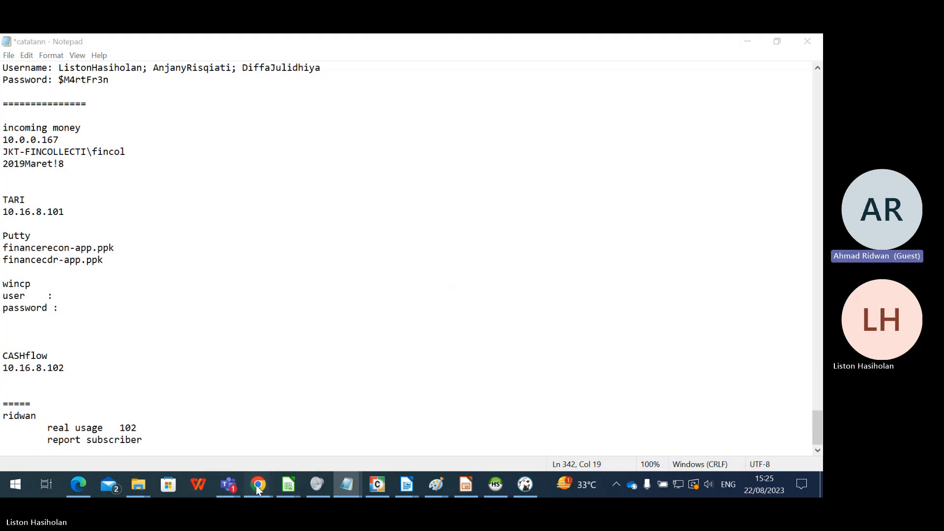
pyautogui.click(230, 444)
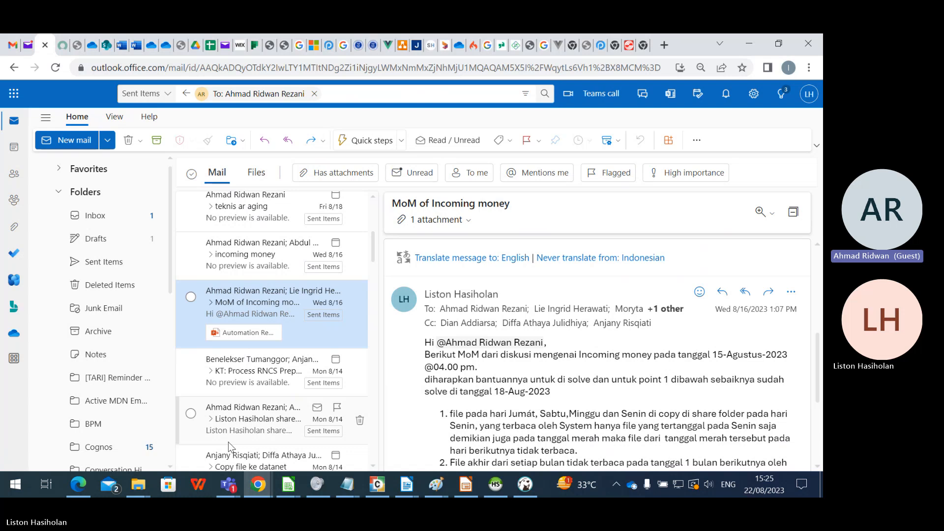
pyautogui.click(315, 95)
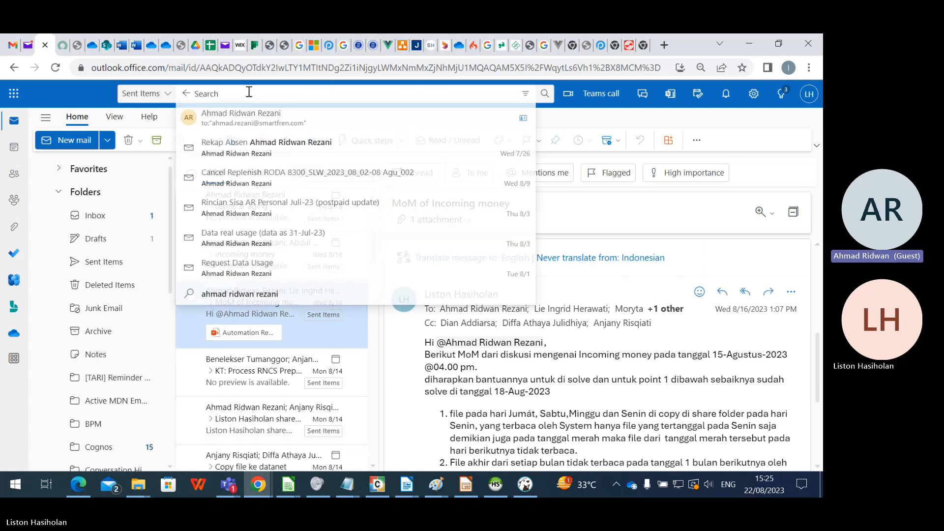
pyautogui.write('ri')
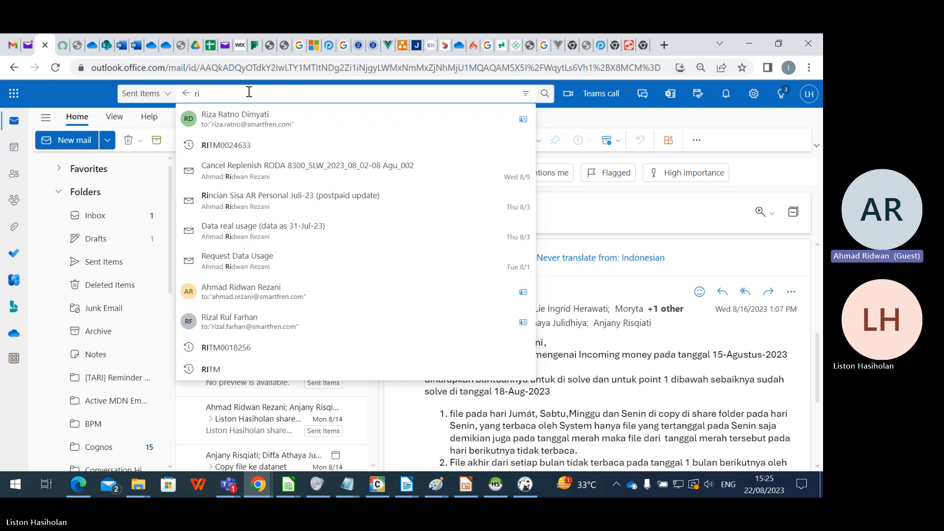
# Switch to File Explorer and open the DATA (D:) drive in a new window.
pyautogui.click(138, 484)
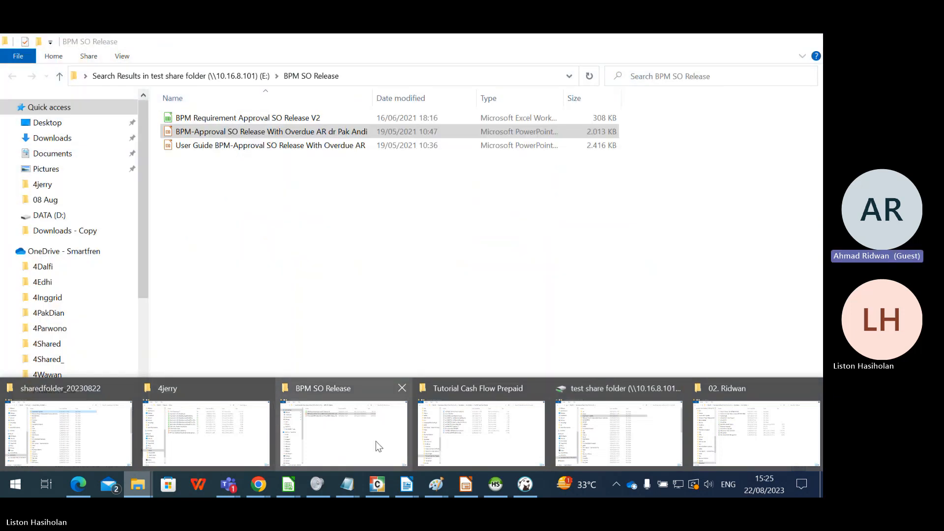
pyautogui.click(375, 441)
pyautogui.press('super+e')
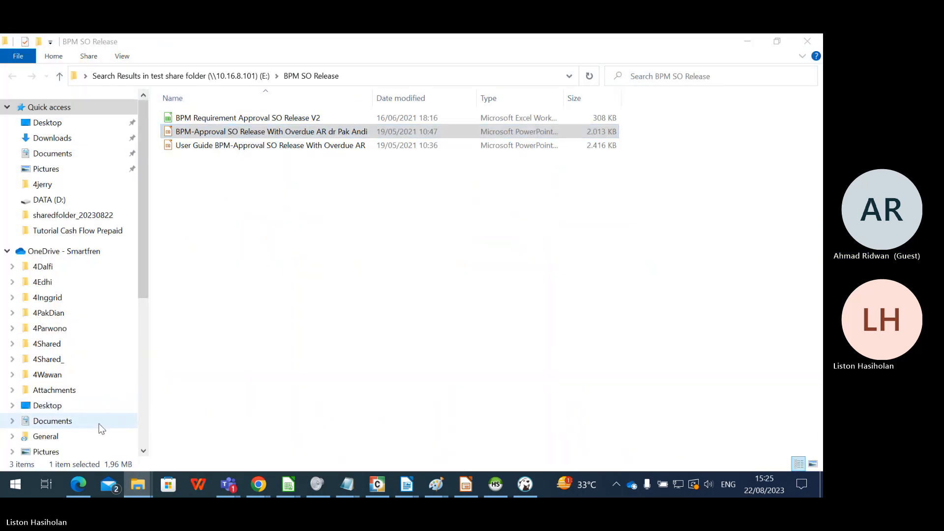
pyautogui.scroll(-3, 47, 325)
pyautogui.scroll(-3, 48, 327)
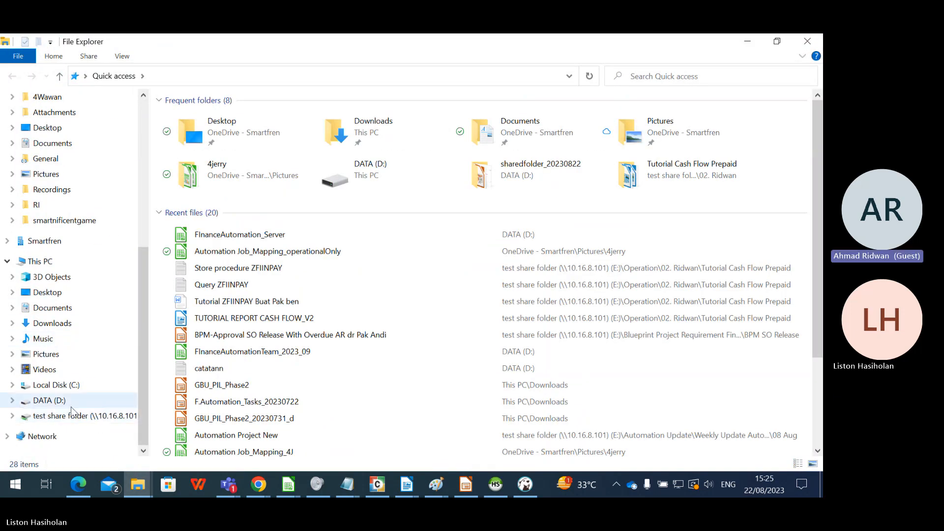
pyautogui.click(49, 400)
pyautogui.click(629, 78)
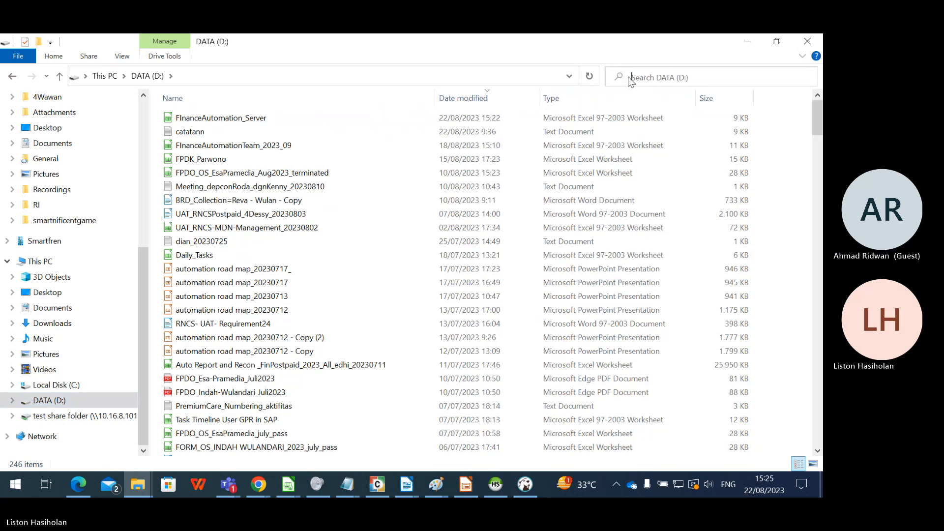
pyautogui.write('real')
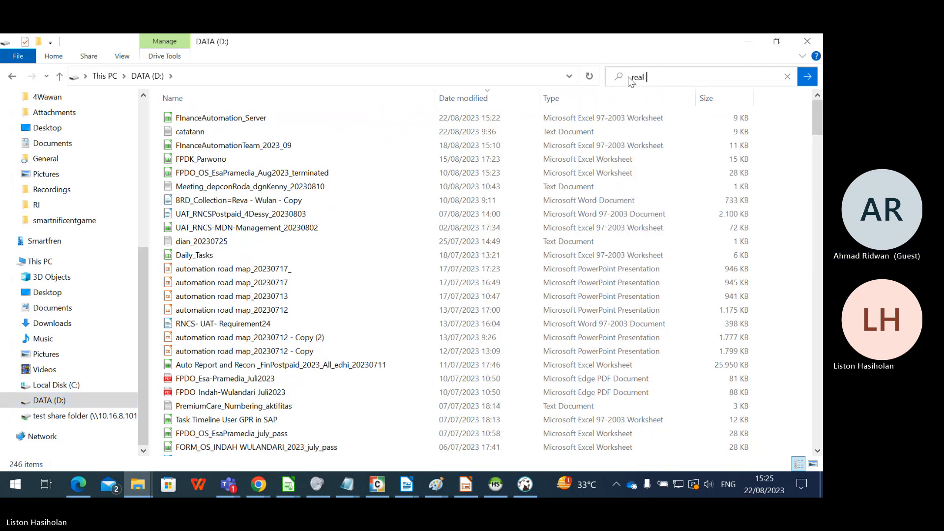
pyautogui.write(' usage')
pyautogui.press('Return')
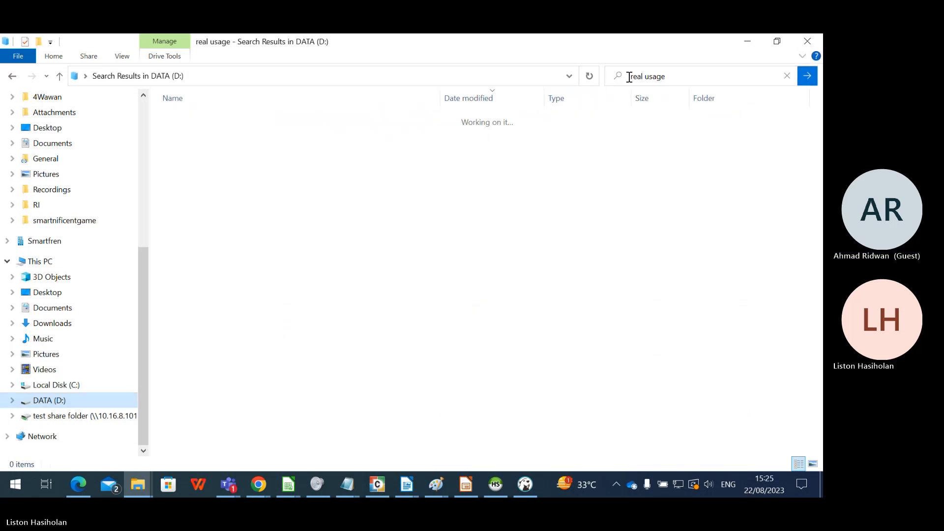
pyautogui.press('Escape')
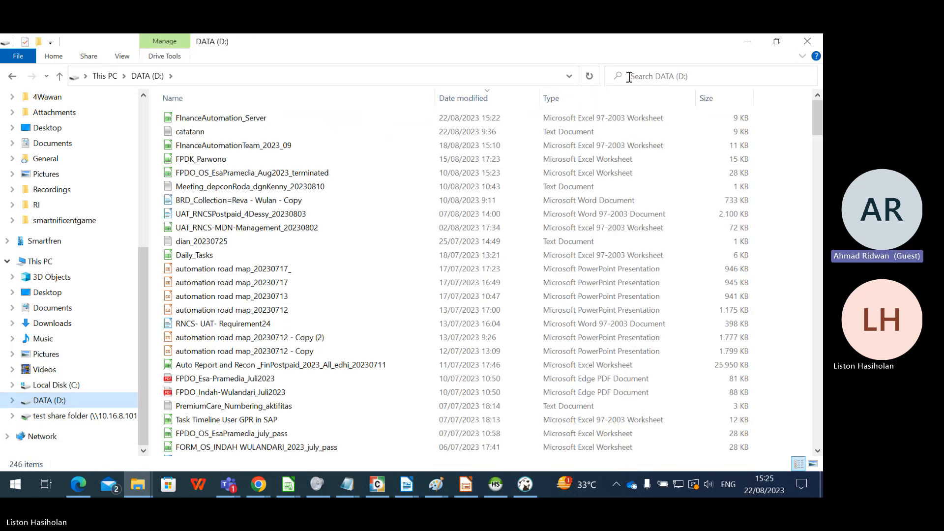
# Search the DATA (D:) drive for "real usage" and open the BRD_REAL_usage_20230722 document from its sharedfolder location.
pyautogui.click(686, 77)
pyautogui.write('rea')
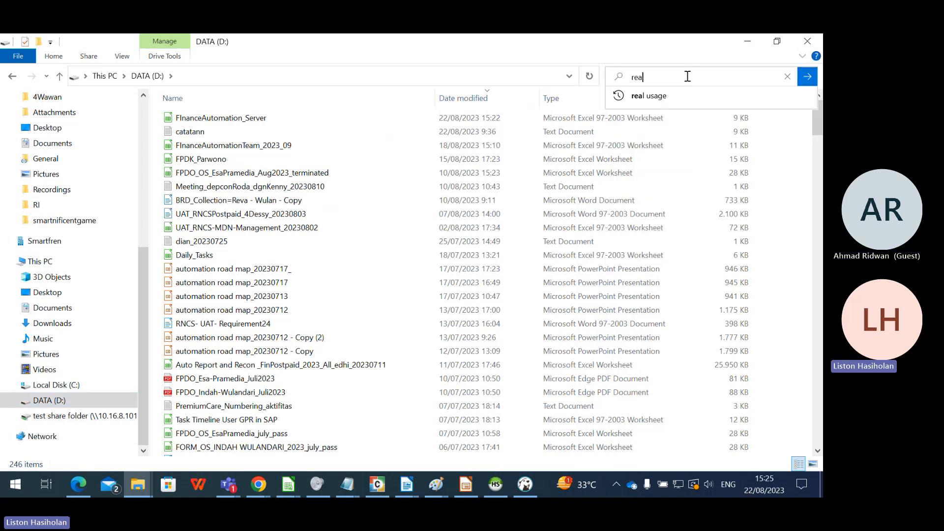
pyautogui.write('l')
pyautogui.press('Down')
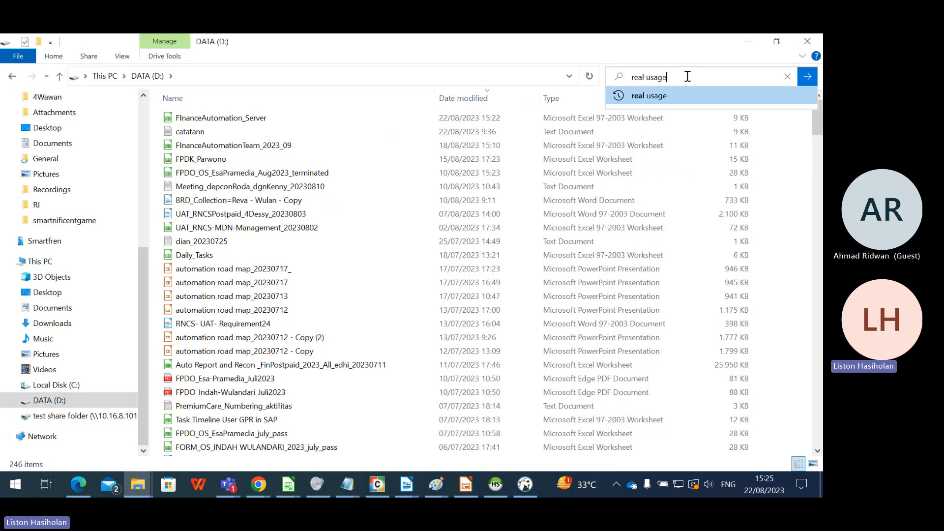
pyautogui.press('Return')
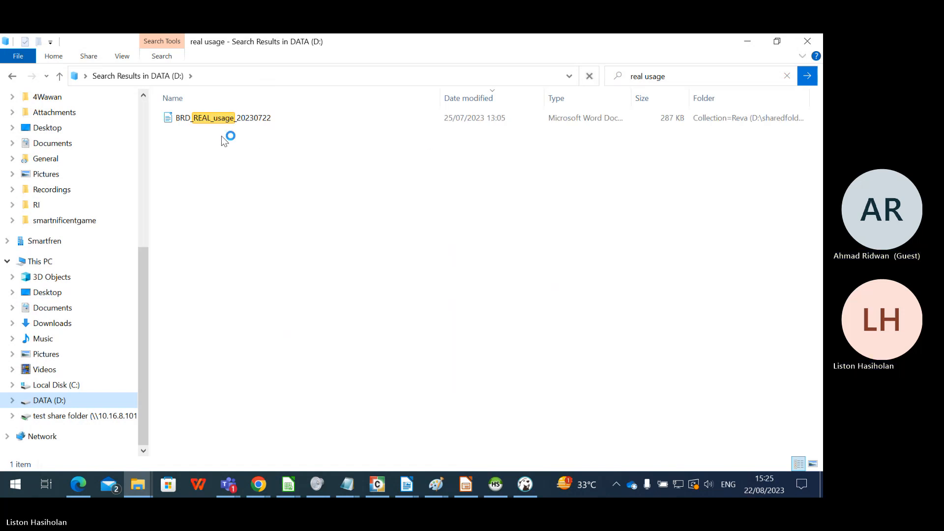
pyautogui.click(255, 120)
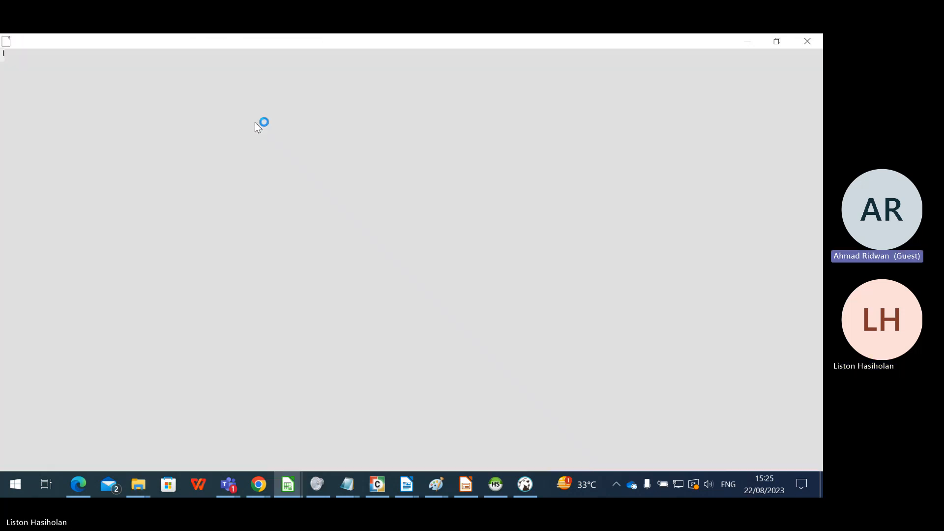
# Look through BRD_REAL_usage_20230722.docx for the data retrieval process, business requirements, table formats and formulas, ending at Formula-2.
pyautogui.scroll(-20, 373, 234)
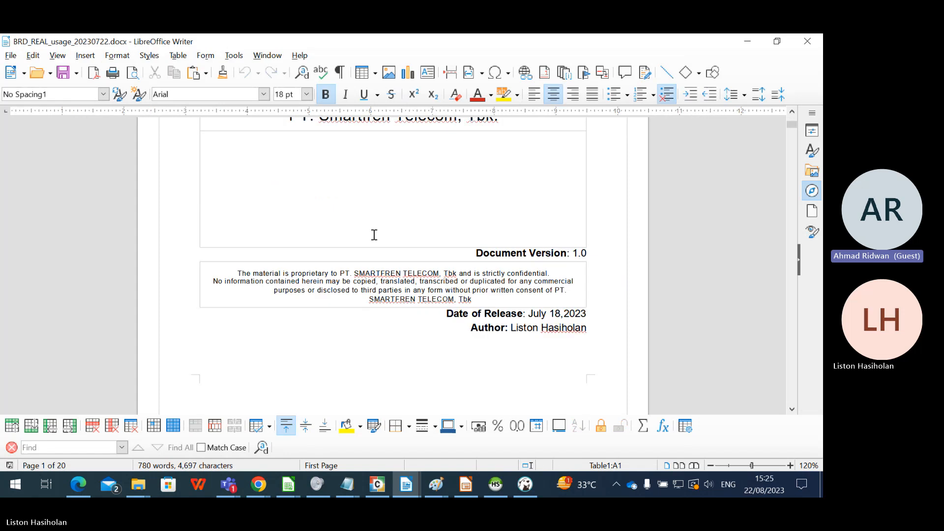
pyautogui.scroll(-20, 396, 241)
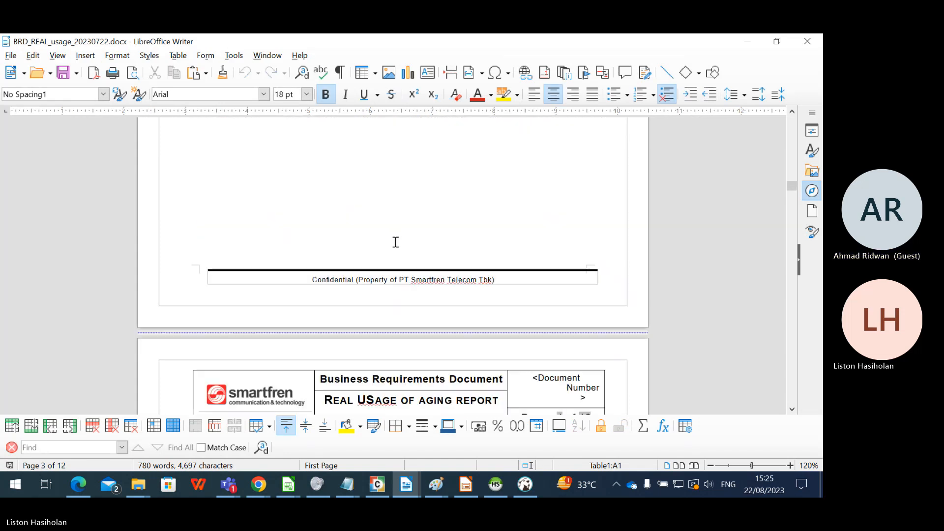
pyautogui.scroll(-20, 398, 242)
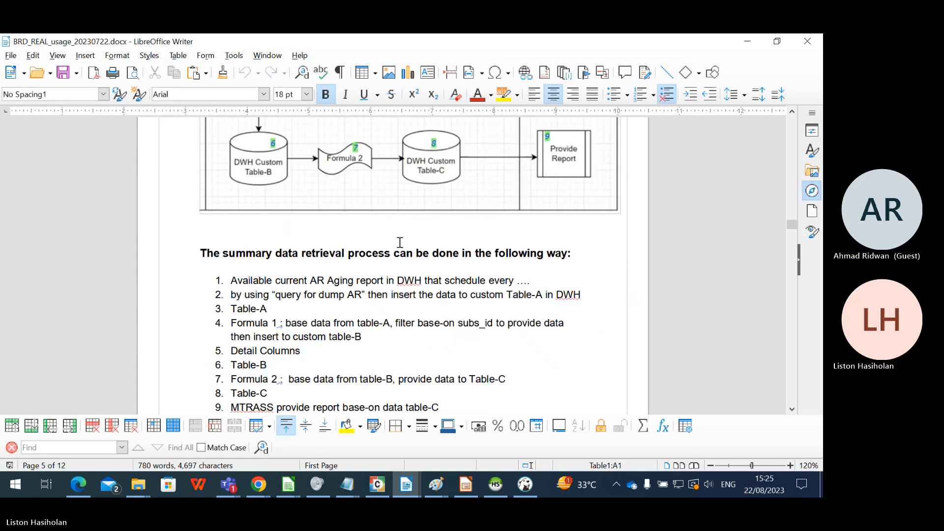
pyautogui.scroll(5, 403, 242)
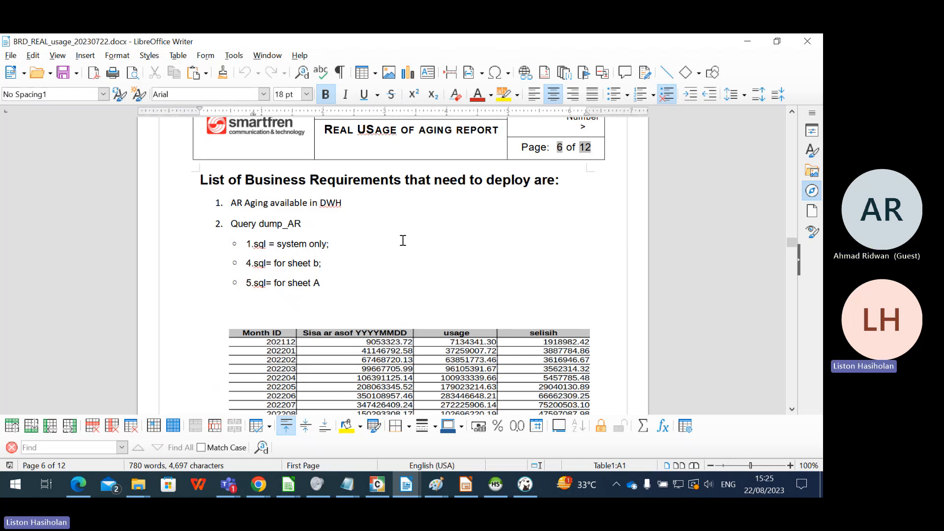
pyautogui.scroll(-15, 403, 241)
pyautogui.scroll(-15, 404, 241)
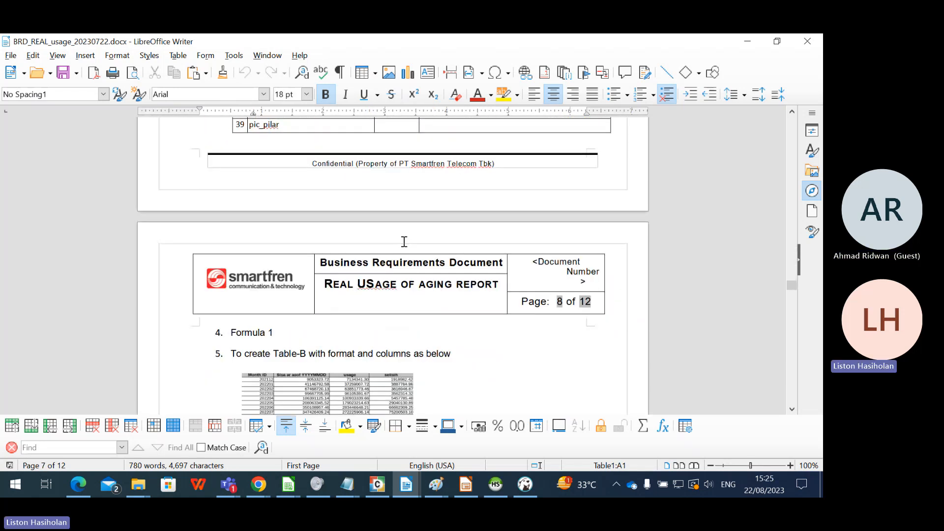
pyautogui.scroll(-15, 404, 241)
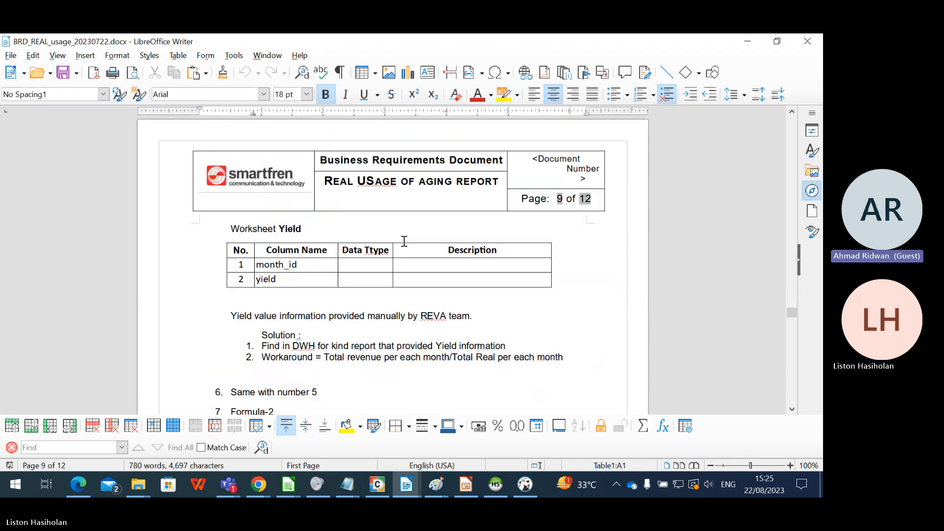
pyautogui.scroll(-15, 404, 241)
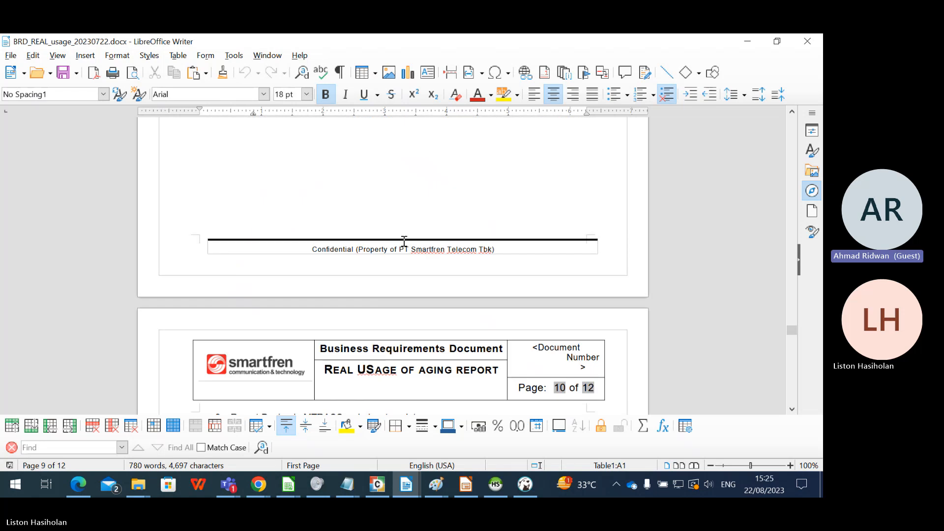
pyautogui.scroll(-15, 404, 241)
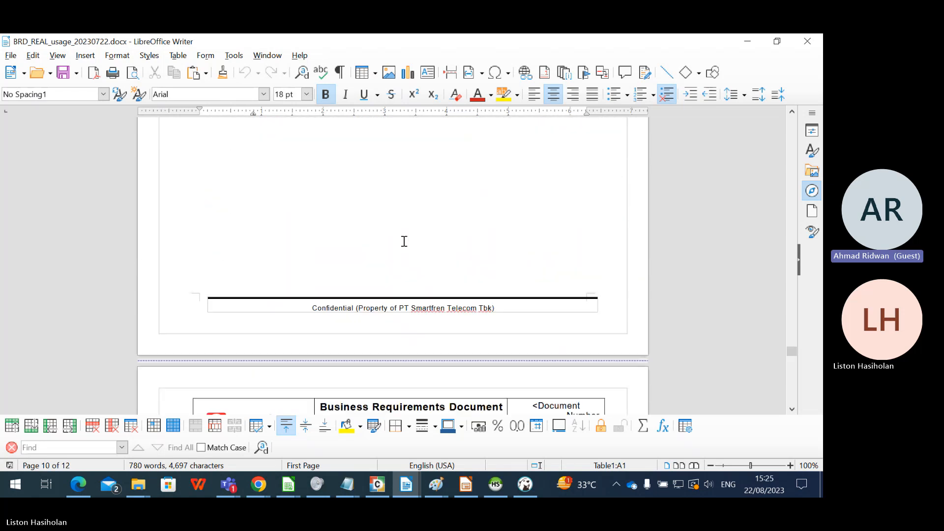
pyautogui.scroll(-10, 404, 241)
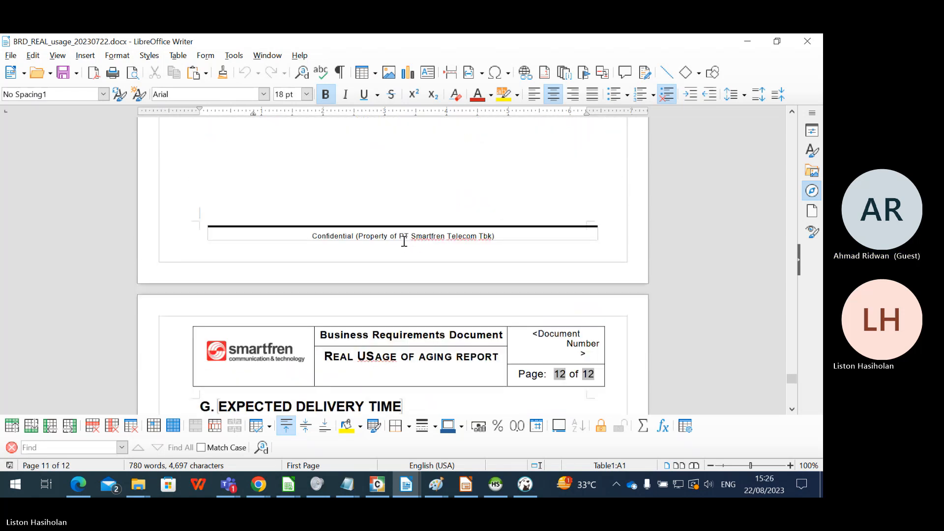
pyautogui.scroll(5, 404, 241)
pyautogui.scroll(15, 405, 241)
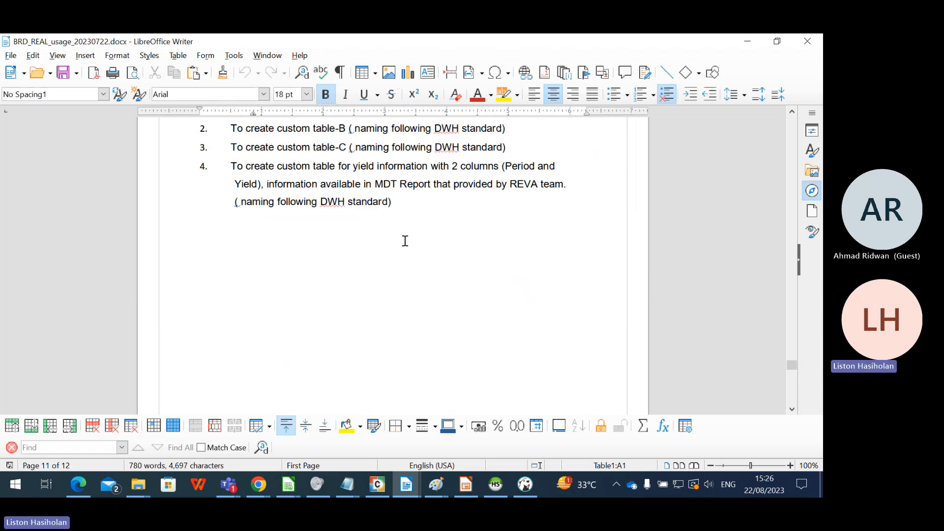
pyautogui.scroll(10, 405, 242)
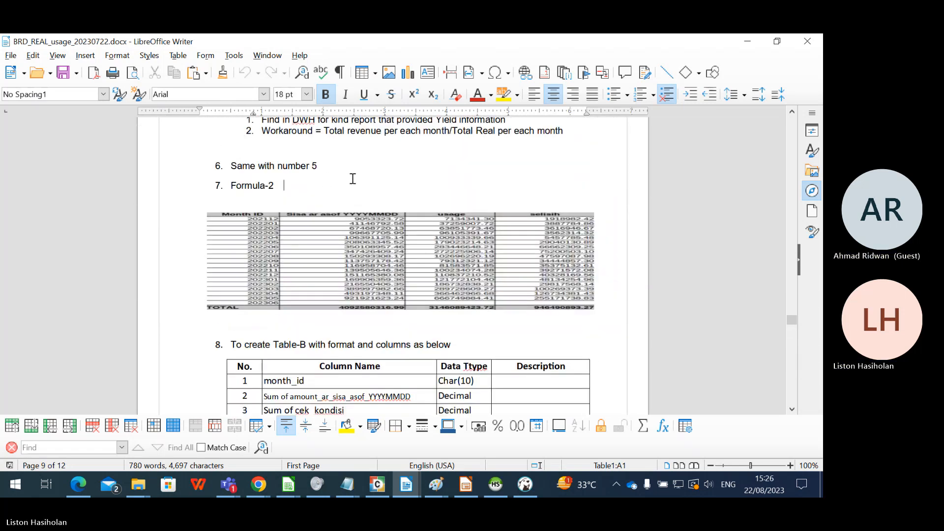
# Return to the "real usage" search results in File Explorer and open the first listed copy of BRD_REAL_usage_20230722.
pyautogui.click(137, 484)
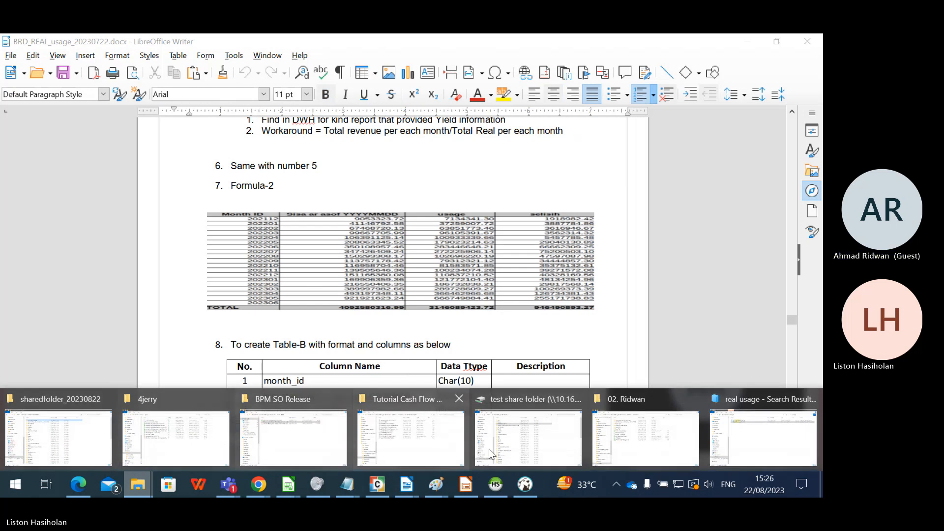
pyautogui.click(741, 440)
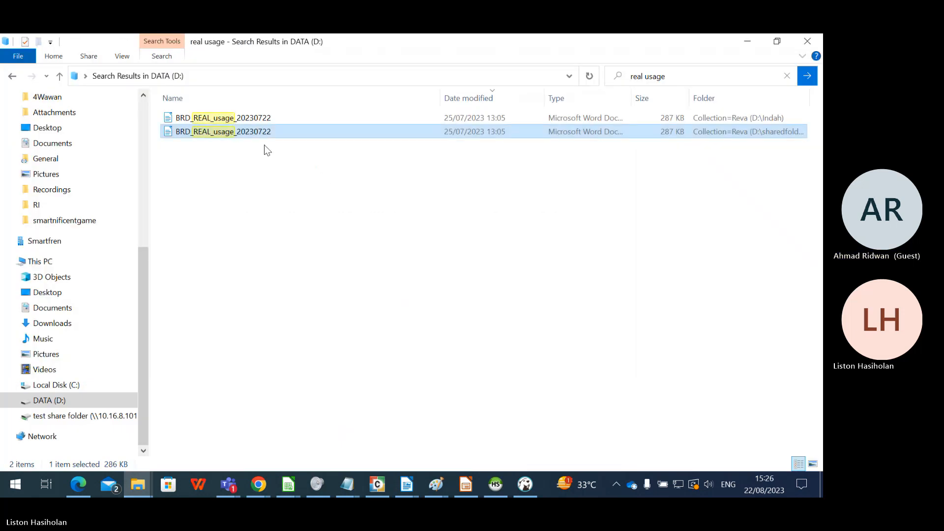
pyautogui.click(269, 120)
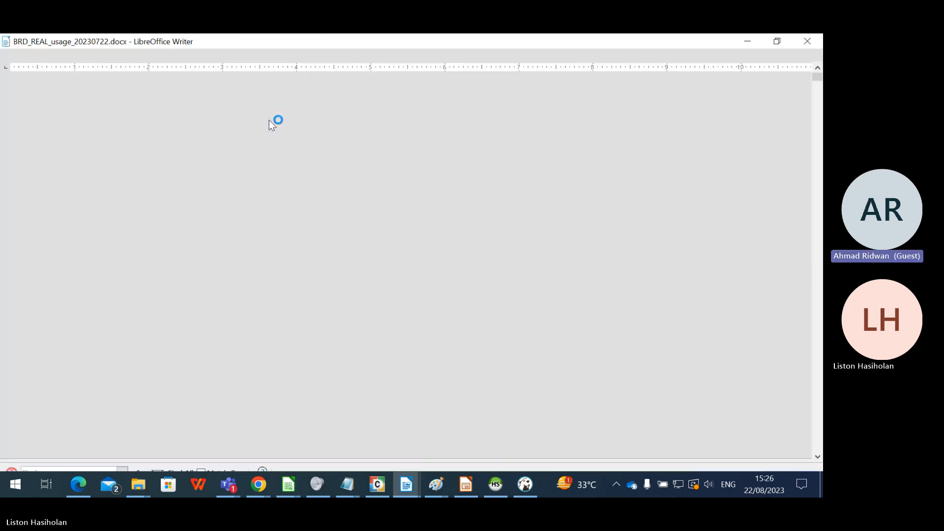
# Examine the opened copy of BRD_REAL_usage_20230722.docx, going through its table column lists up to the Worksheet Yield section.
pyautogui.scroll(-8, 373, 277)
pyautogui.scroll(-20, 376, 275)
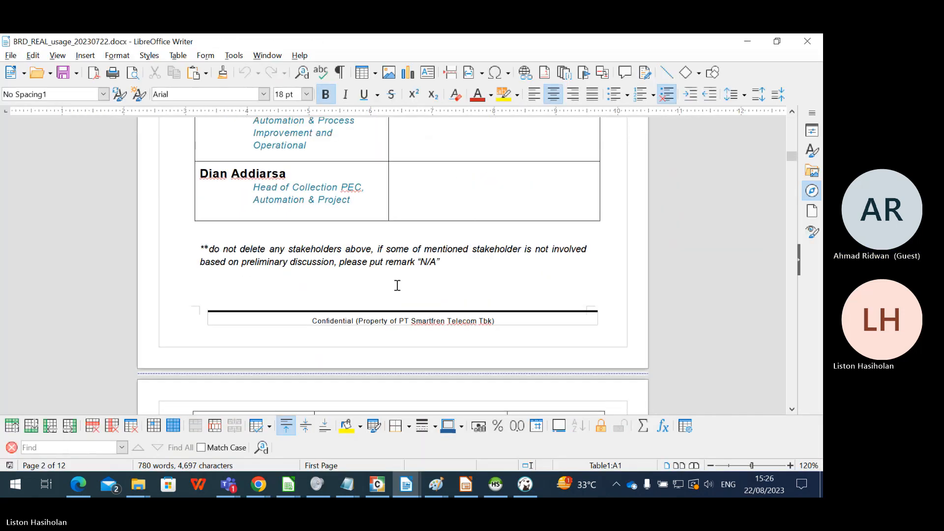
pyautogui.scroll(-20, 404, 279)
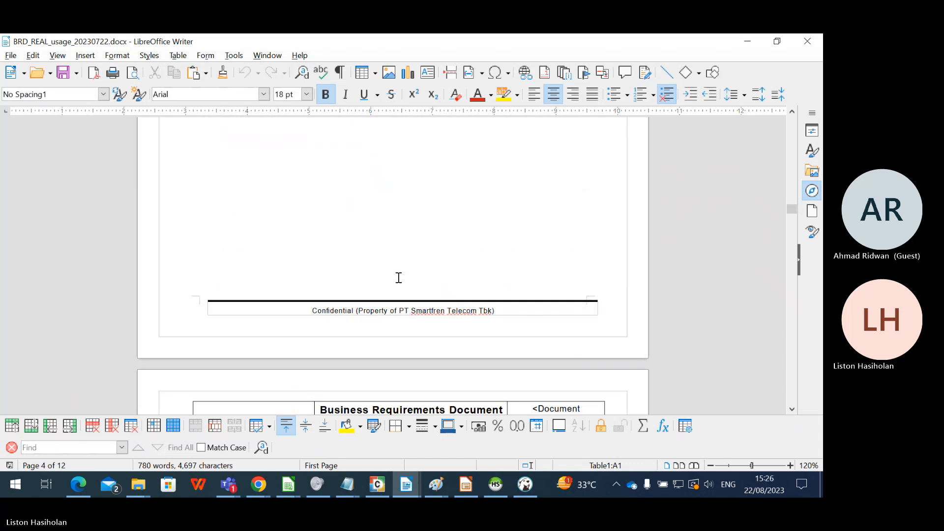
pyautogui.scroll(-20, 396, 277)
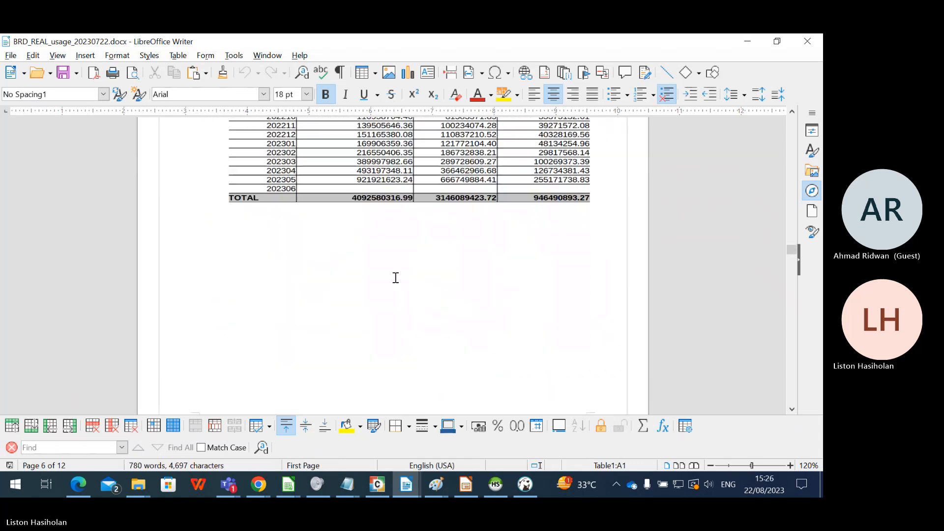
pyautogui.scroll(-20, 395, 278)
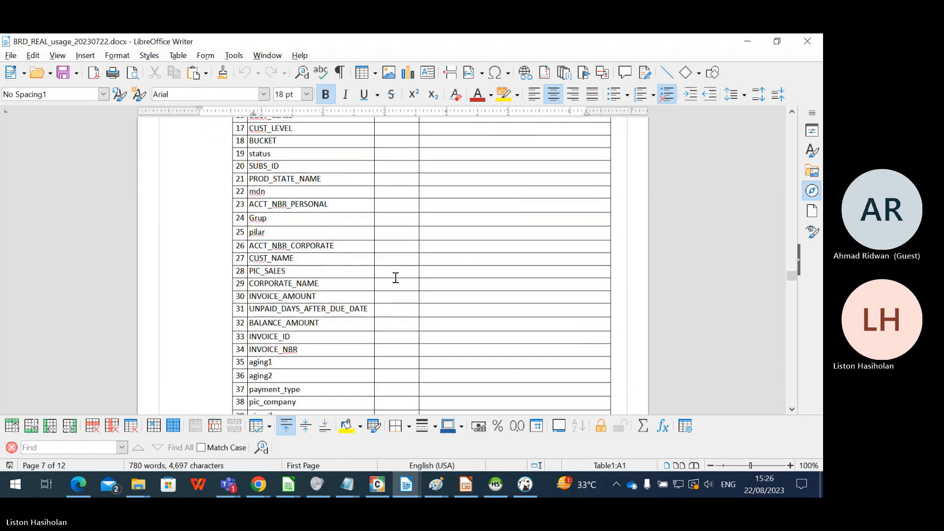
pyautogui.scroll(-20, 395, 276)
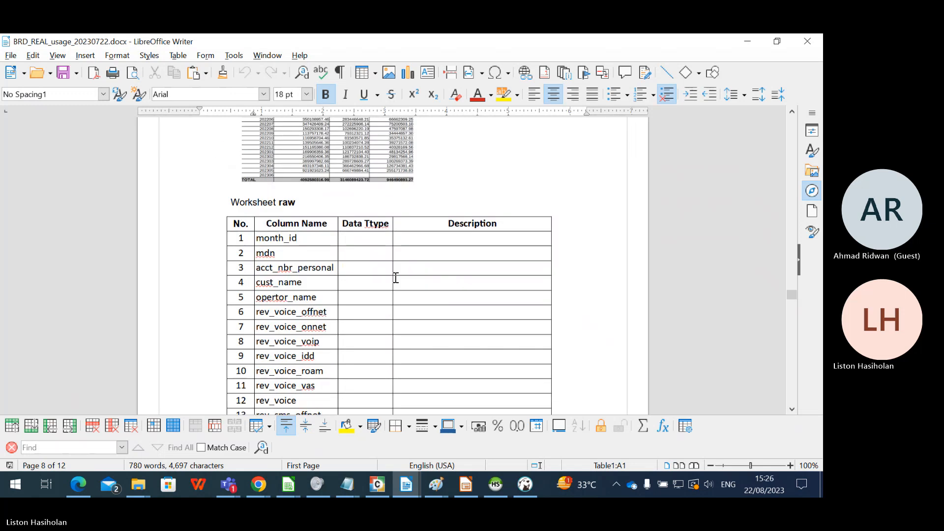
pyautogui.scroll(-9, 396, 278)
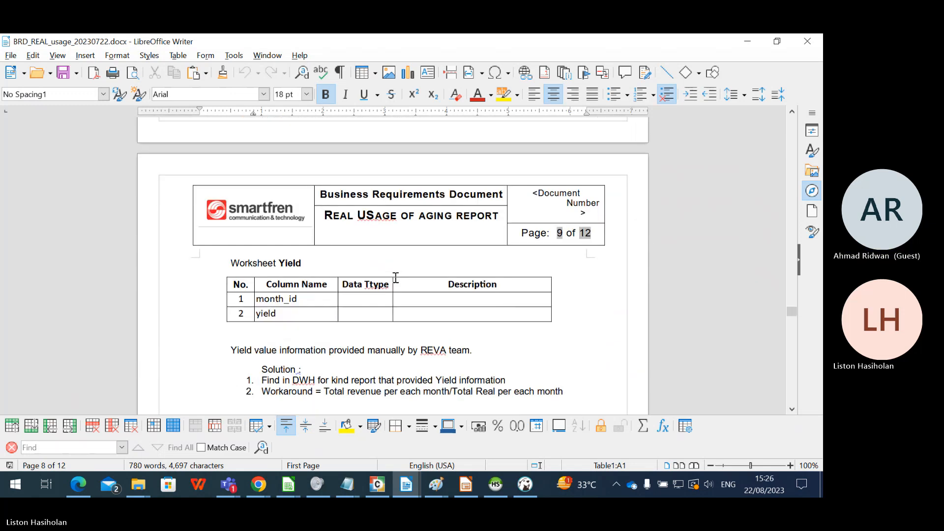
# Switch to Outlook on the web and search Sent Items for messages addressed to the guest colleague in the meeting.
pyautogui.scroll(-3, 396, 277)
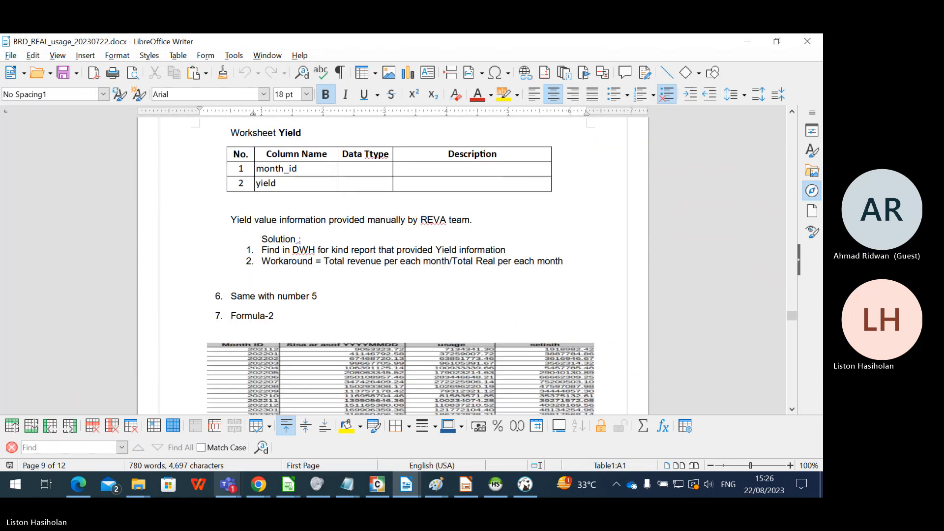
pyautogui.click(216, 446)
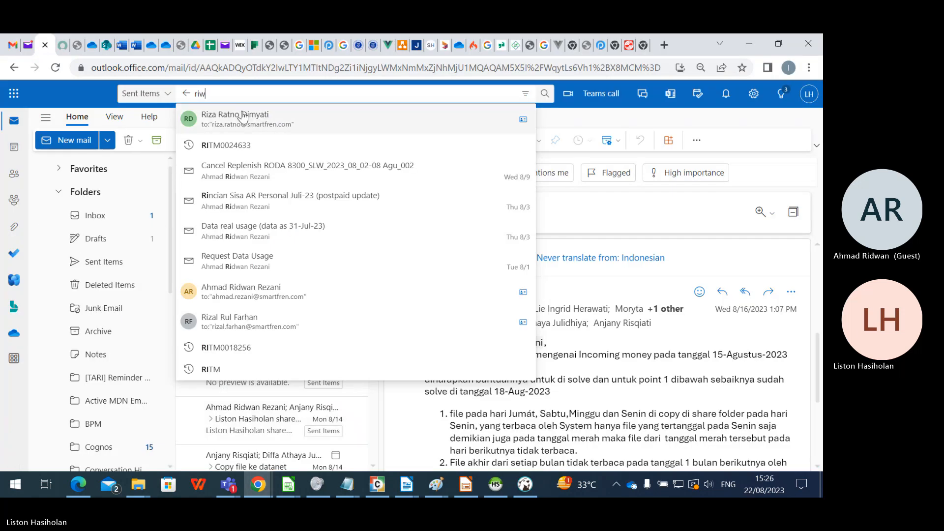
pyautogui.write('dwa')
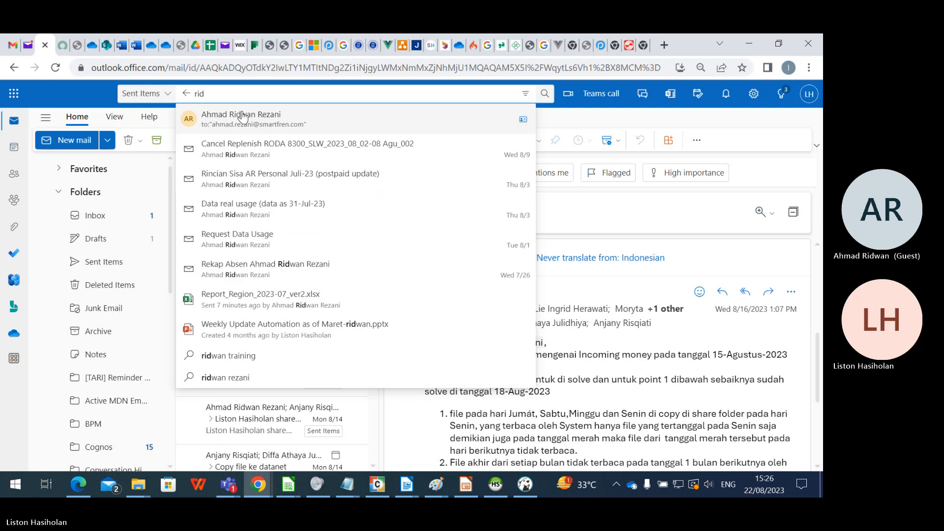
pyautogui.click(264, 124)
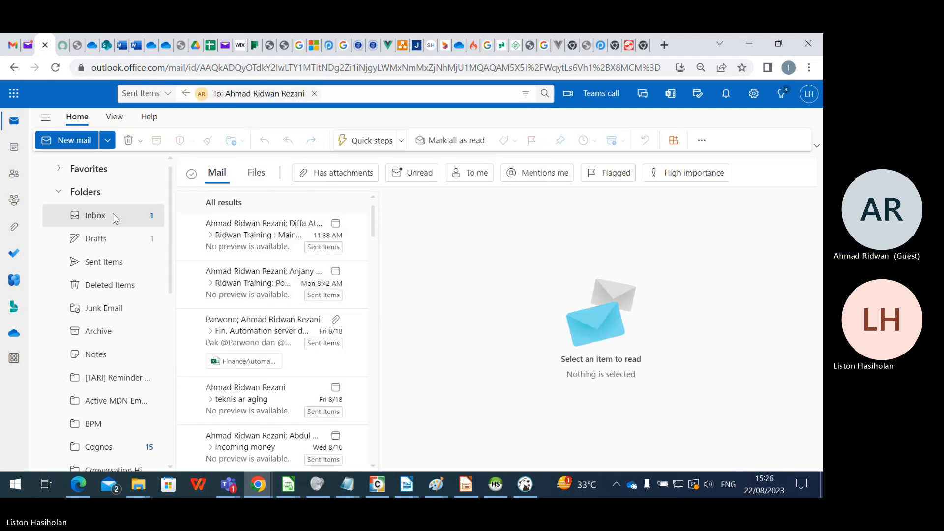
# Return to the Inbox and search all folders for emails sent by the same colleague.
pyautogui.click(127, 219)
pyautogui.click(248, 95)
pyautogui.write('ridw')
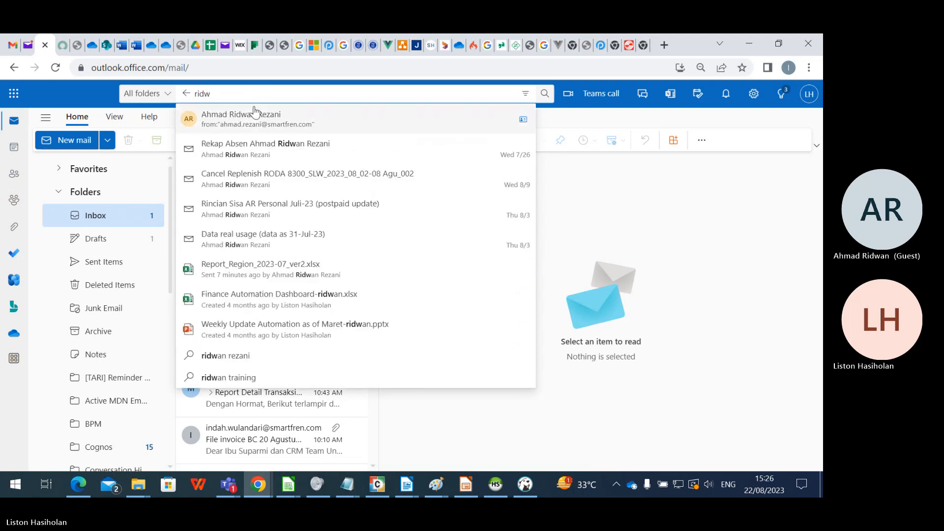
pyautogui.click(254, 113)
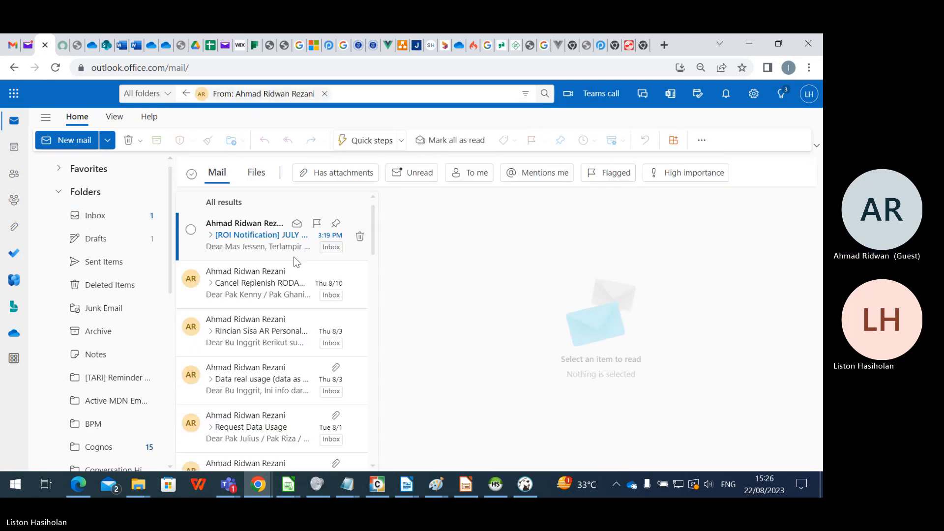
# Open the "Data real usage (data as 31-Jul-23)" email from the search results.
pyautogui.scroll(-2, 295, 329)
pyautogui.scroll(3, 293, 279)
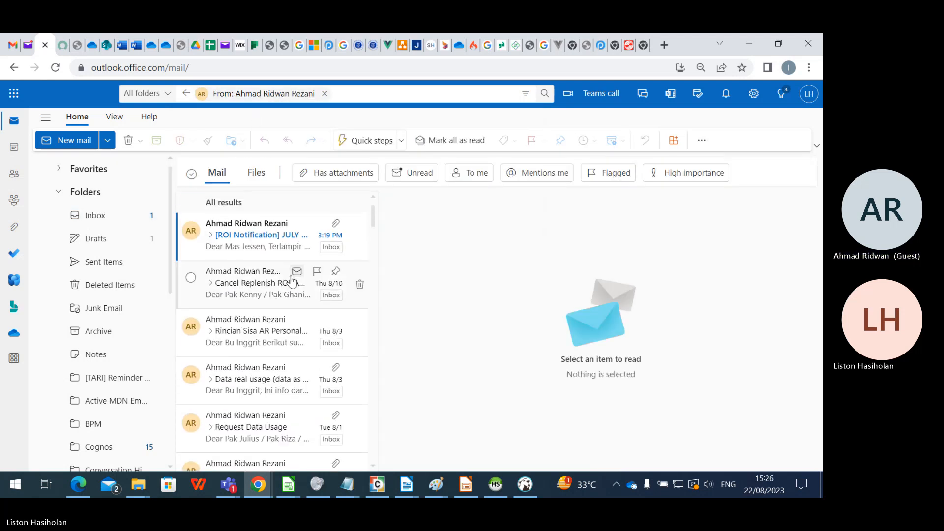
pyautogui.click(258, 384)
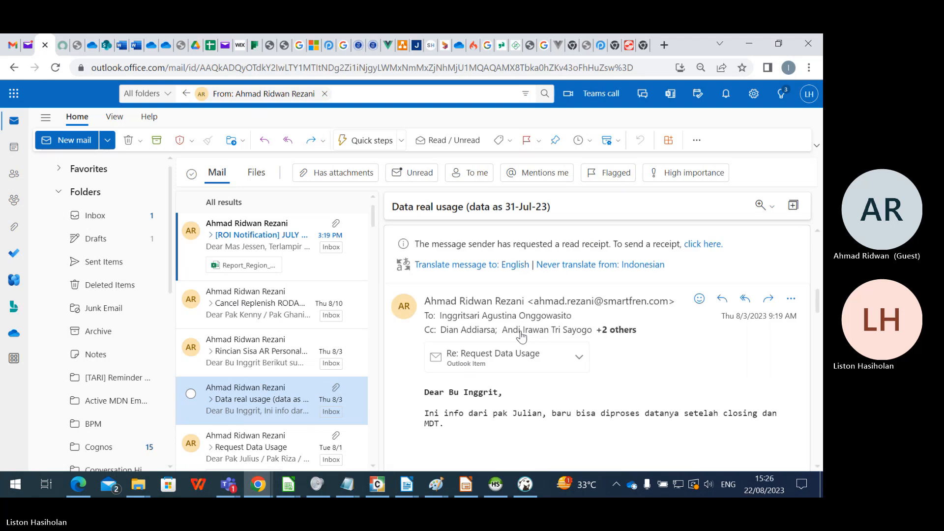
pyautogui.moveTo(517, 330)
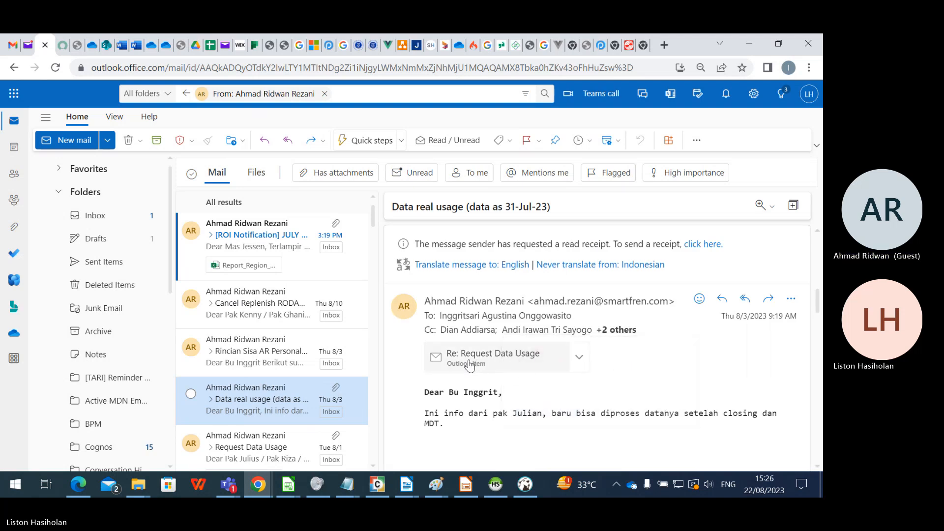
# Check the "Request Data Usage", attendance recap and "Tax Report July 2023 To Defcon" emails in the results.
pyautogui.scroll(-3, 275, 327)
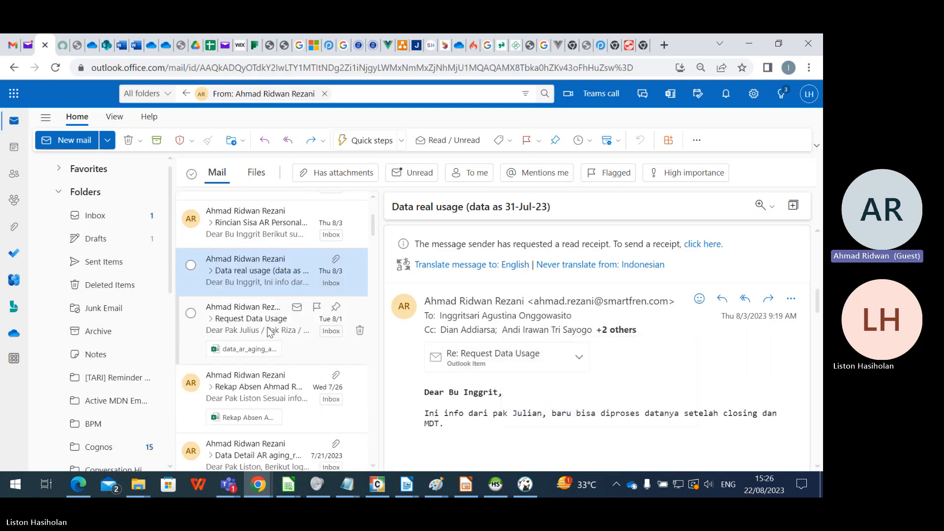
pyautogui.click(273, 327)
pyautogui.click(248, 382)
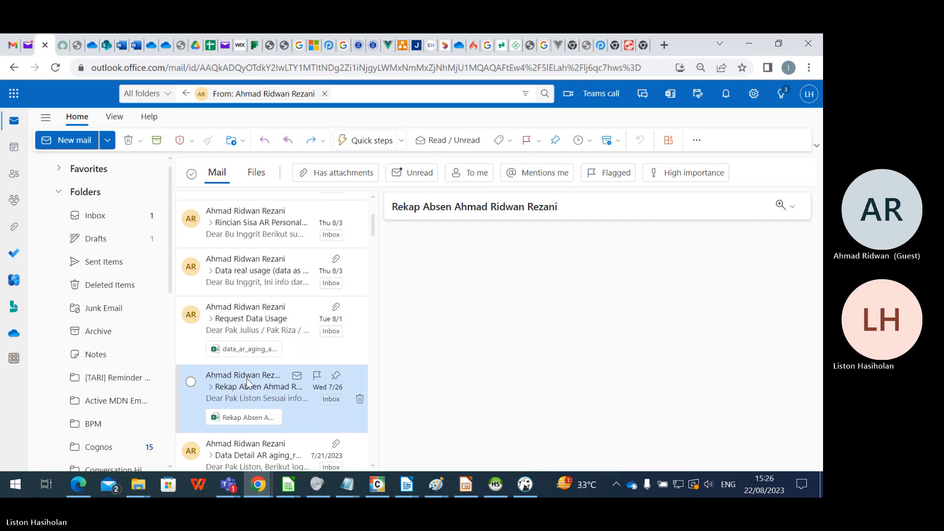
pyautogui.scroll(-5, 247, 382)
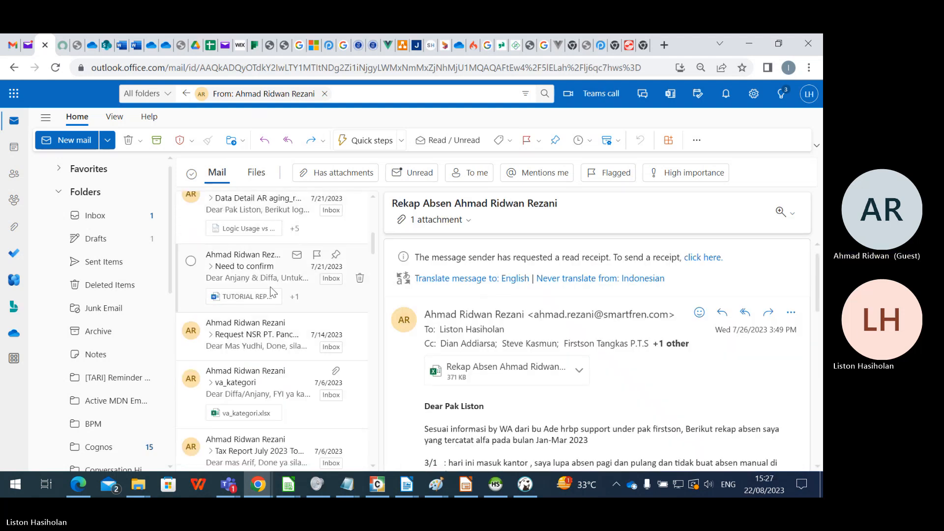
pyautogui.scroll(-1, 264, 450)
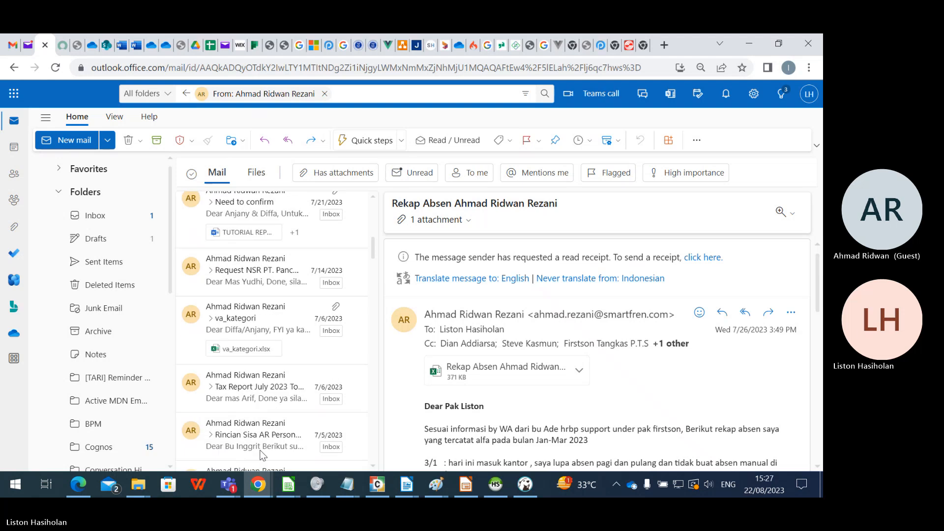
pyautogui.click(265, 397)
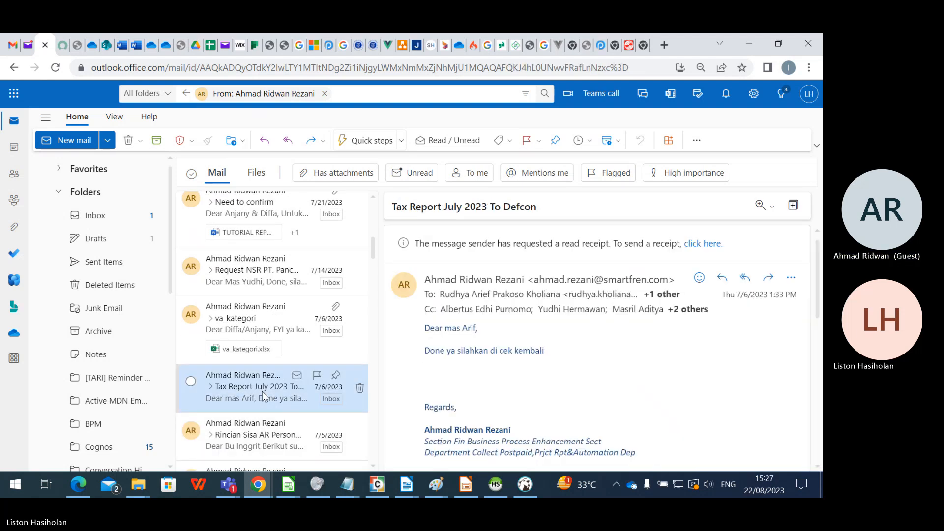
pyautogui.scroll(-2, 264, 396)
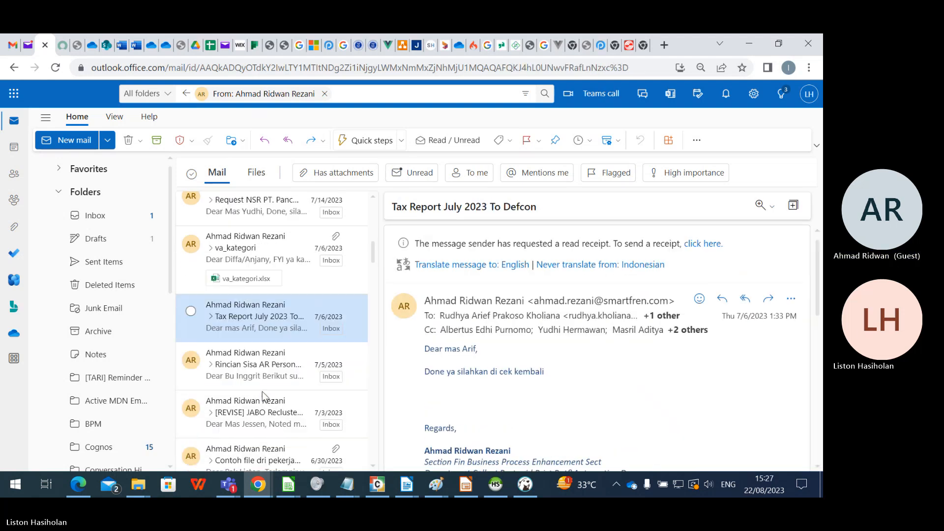
# Check the "Rincian Sisa AR Personal Juni-23", "[REVISE] JABO Reclustering 1 June" and "Contoh file dri pekerjaan" emails, plus the older results back to May 2023.
pyautogui.click(279, 305)
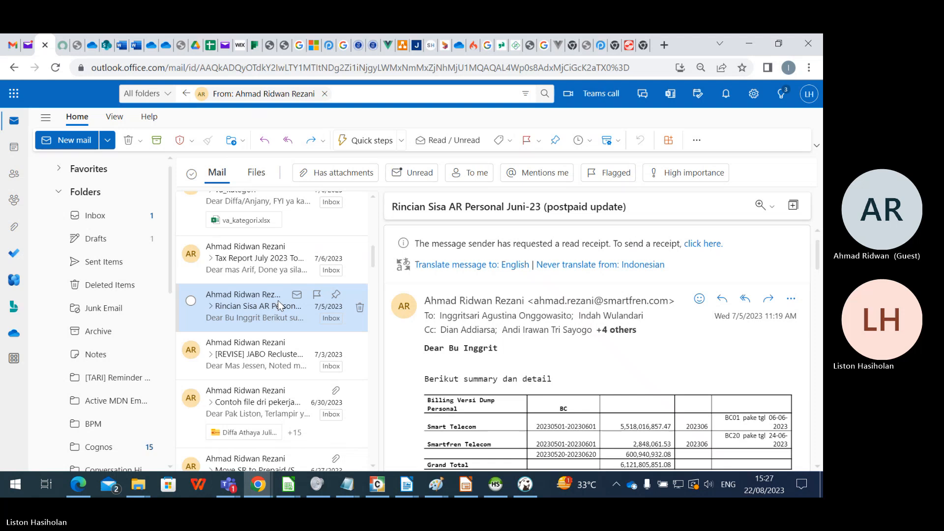
pyautogui.click(264, 365)
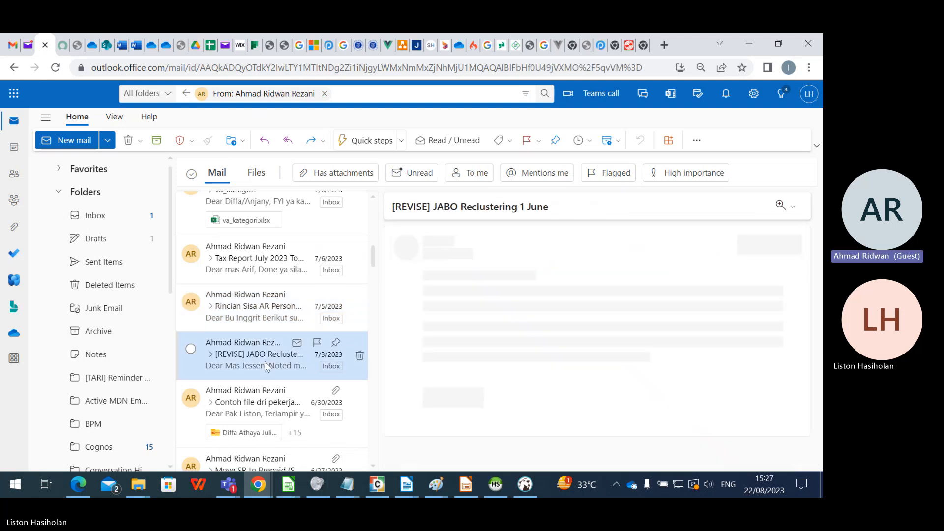
pyautogui.click(259, 412)
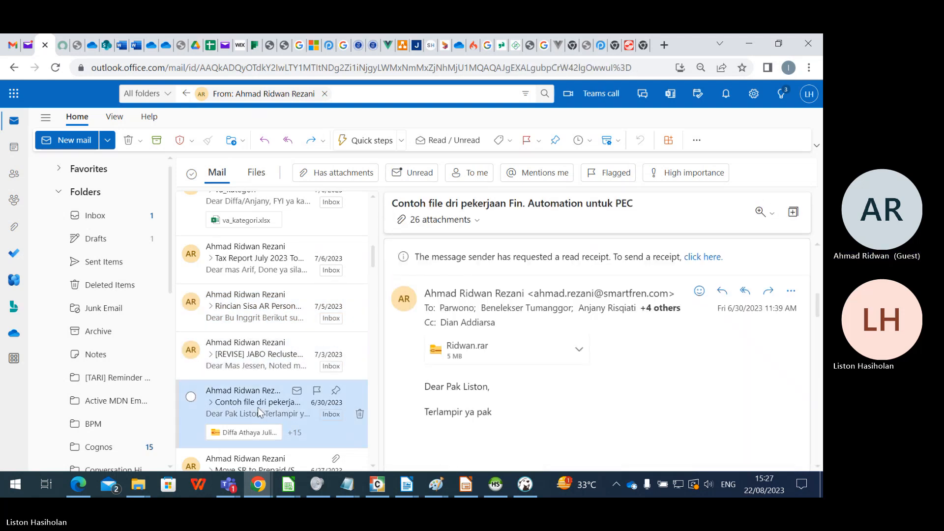
pyautogui.scroll(-3, 259, 411)
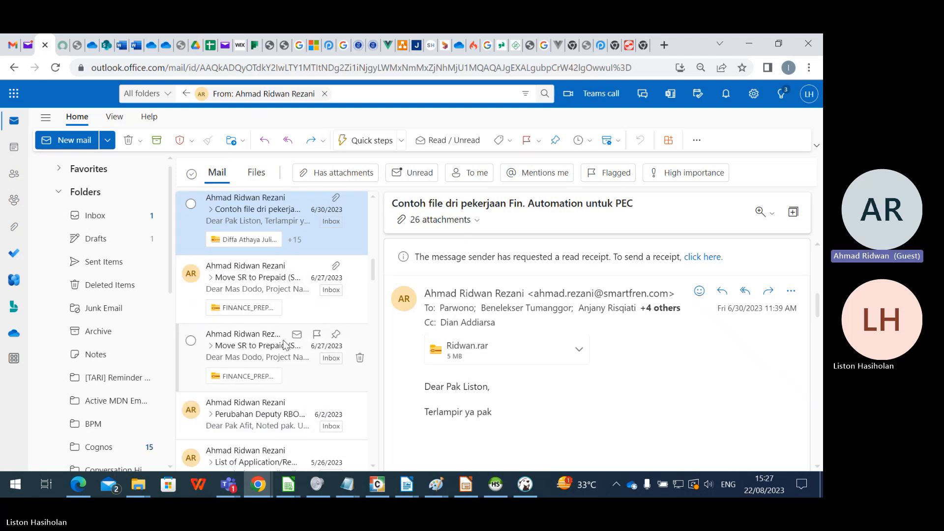
pyautogui.scroll(-3, 268, 419)
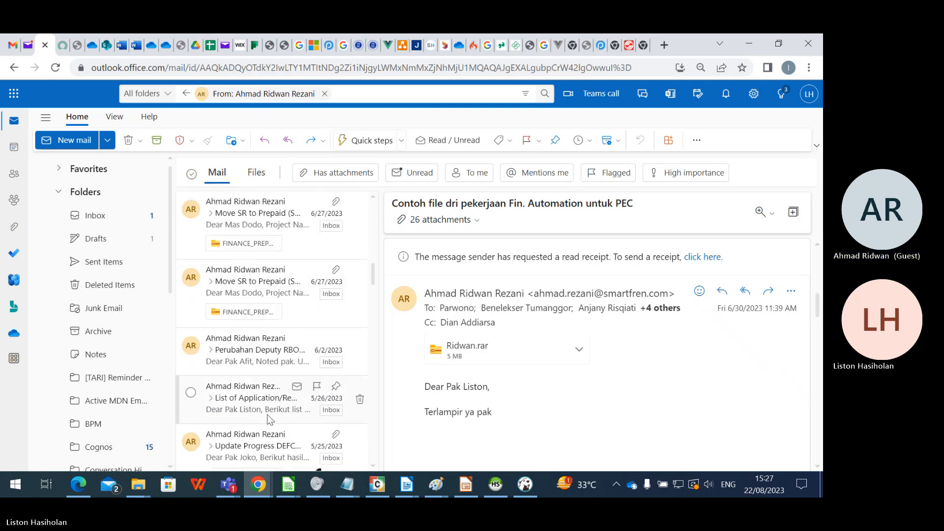
pyautogui.scroll(-3, 268, 419)
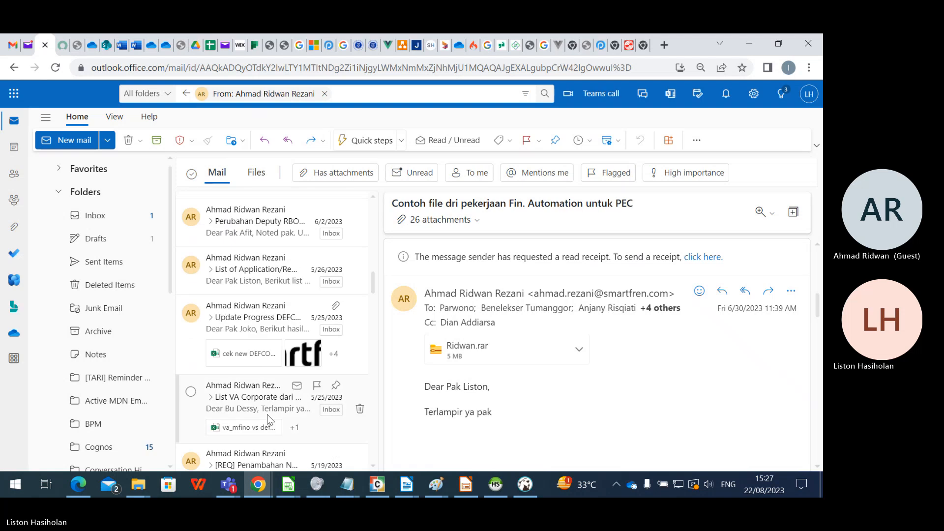
pyautogui.scroll(-1, 268, 419)
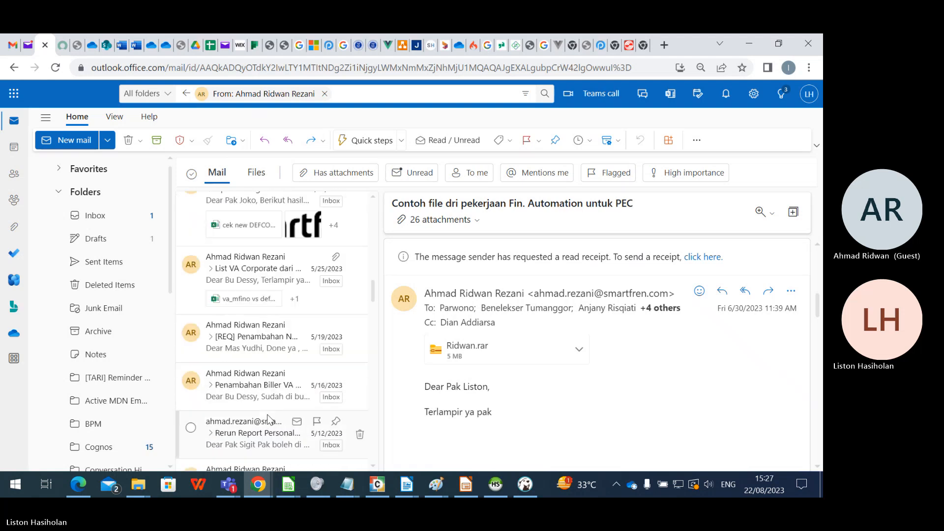
# Open the "Rincian Sisa AR Personal Juli-23 (postpaid update)" email and review its summary table and detail folder link.
pyautogui.scroll(5, 268, 419)
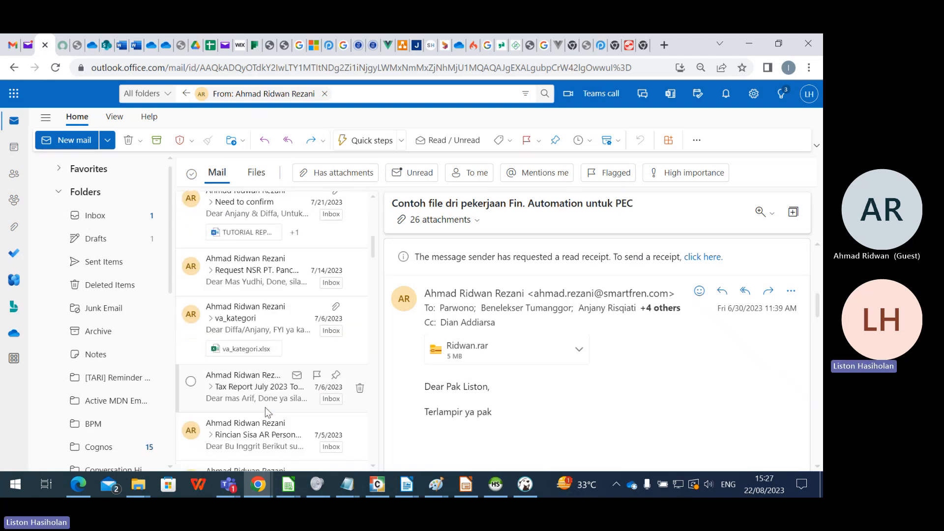
pyautogui.scroll(6, 267, 412)
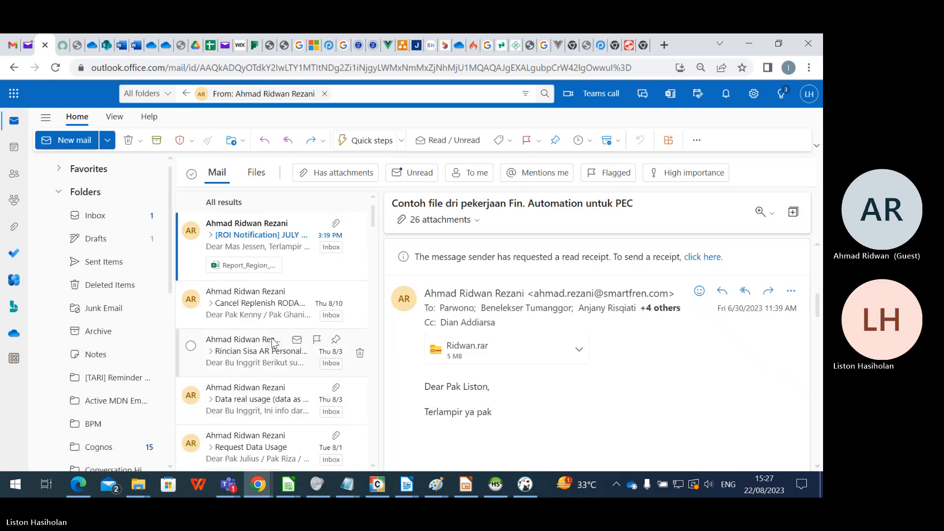
pyautogui.click(249, 350)
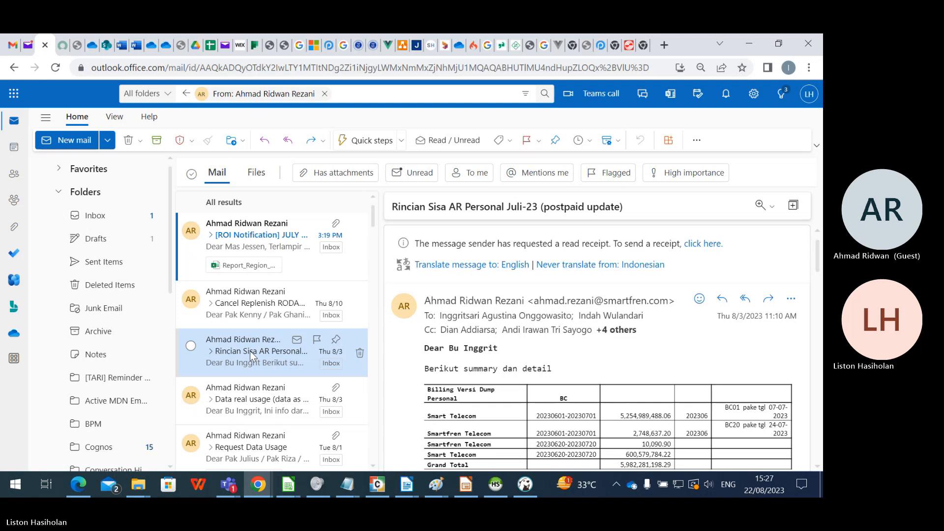
pyautogui.moveTo(559, 331)
pyautogui.scroll(-7, 559, 330)
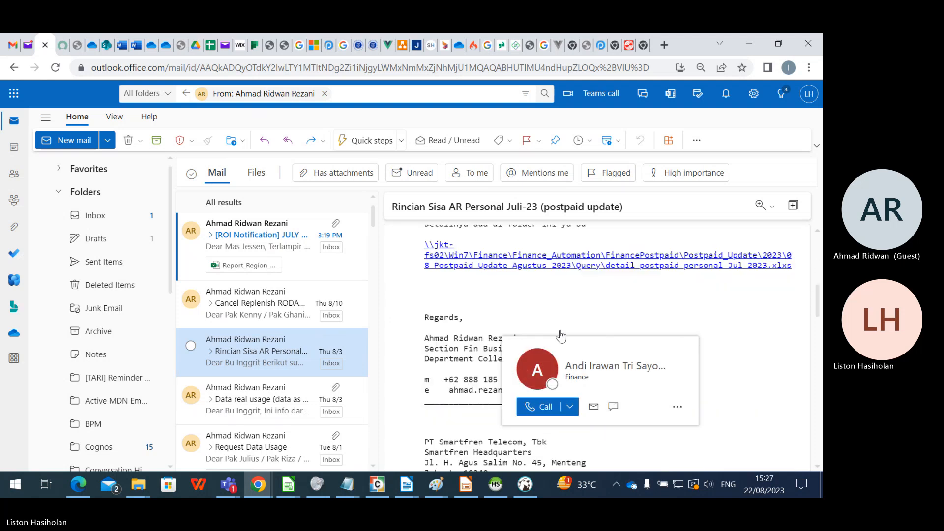
pyautogui.scroll(4, 559, 331)
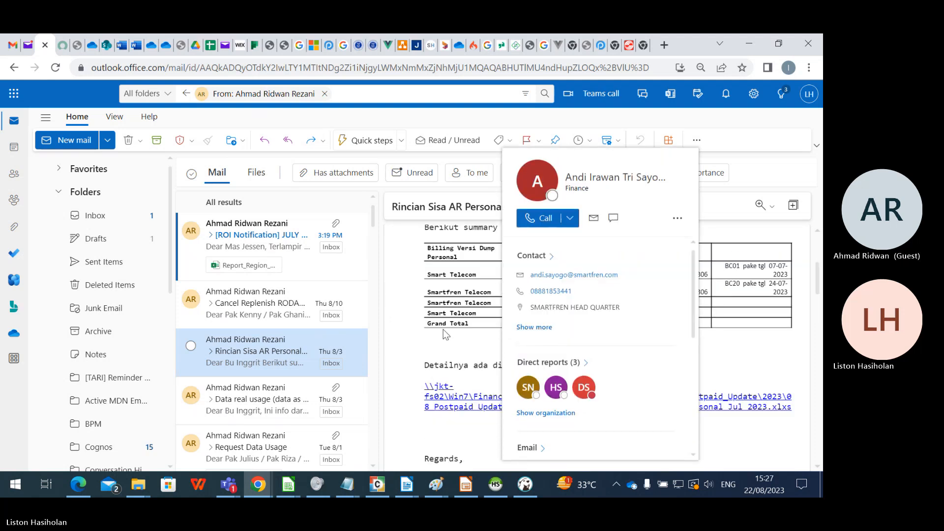
# Reopen the "Data real usage (data as 31-Jul-23)" email and look through its message thread.
pyautogui.click(251, 412)
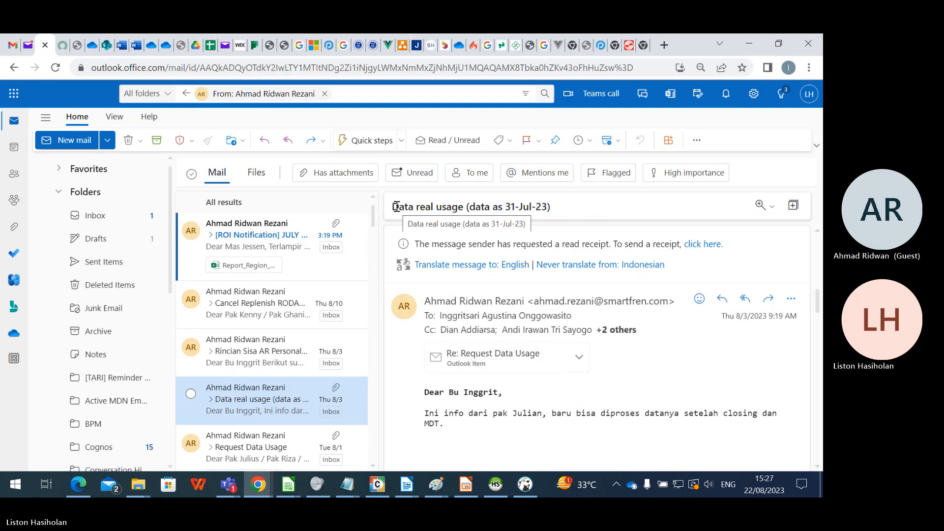
pyautogui.scroll(-6, 491, 295)
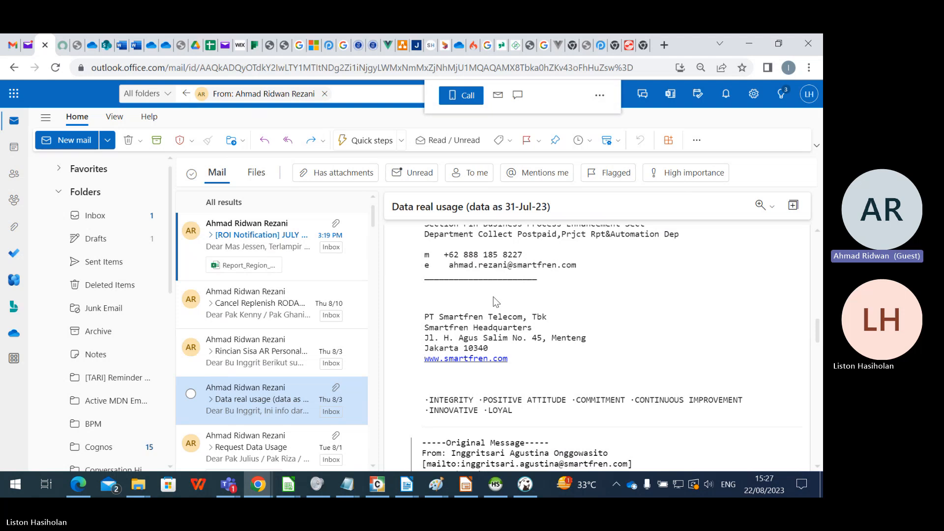
pyautogui.scroll(5, 494, 296)
pyautogui.scroll(-1, 493, 297)
pyautogui.scroll(2, 494, 299)
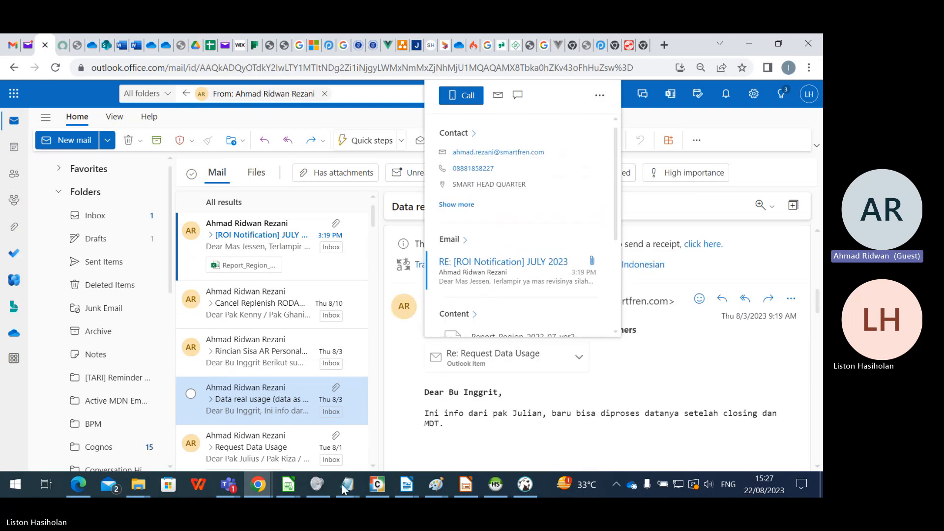
# Open the attached "Re: Request Data Usage" message and read through the requested usage files, period and sharing folder.
pyautogui.click(463, 364)
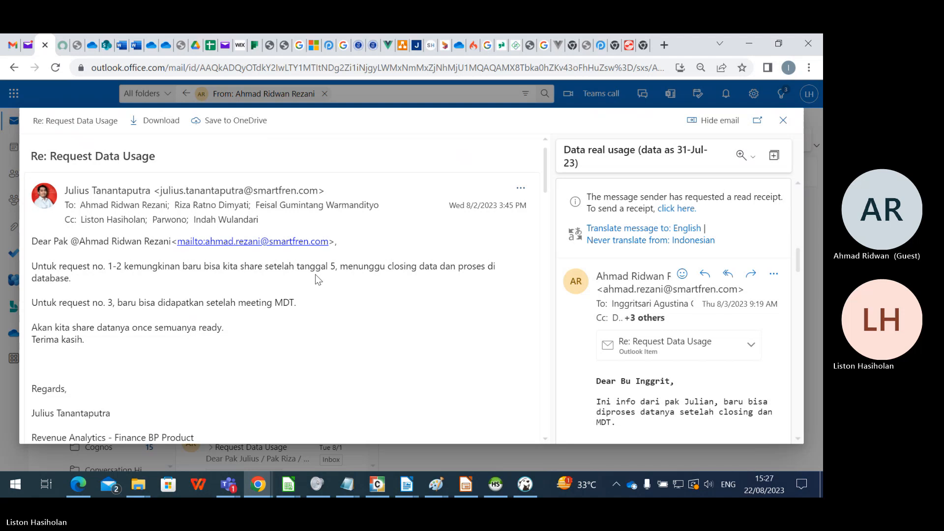
pyautogui.scroll(-10, 317, 275)
pyautogui.scroll(-15, 316, 281)
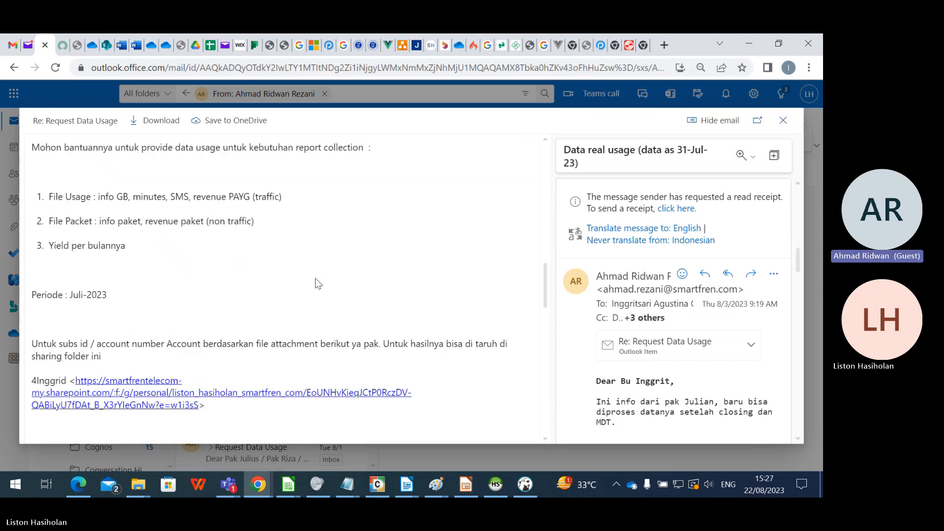
pyautogui.scroll(-4, 317, 281)
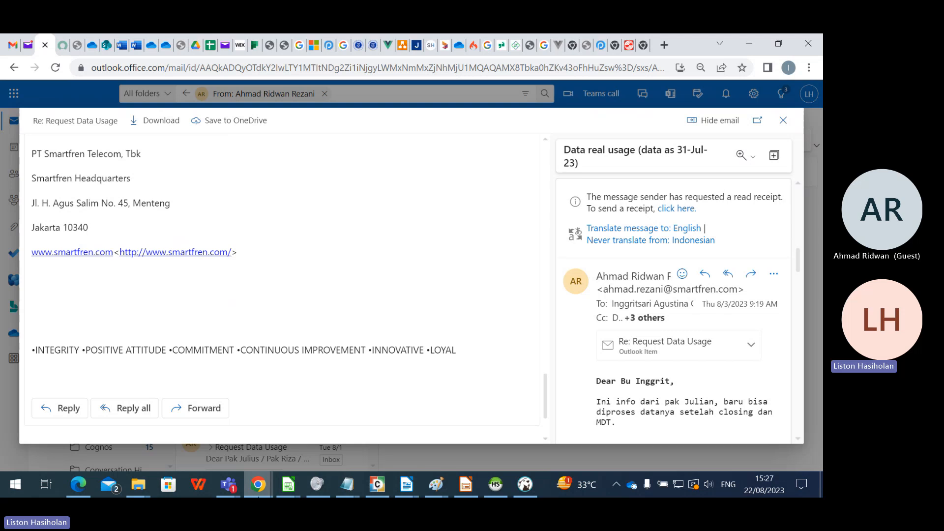
# Switch to File Explorer's "real usage" search results for DATA (D:).
pyautogui.moveTo(139, 486)
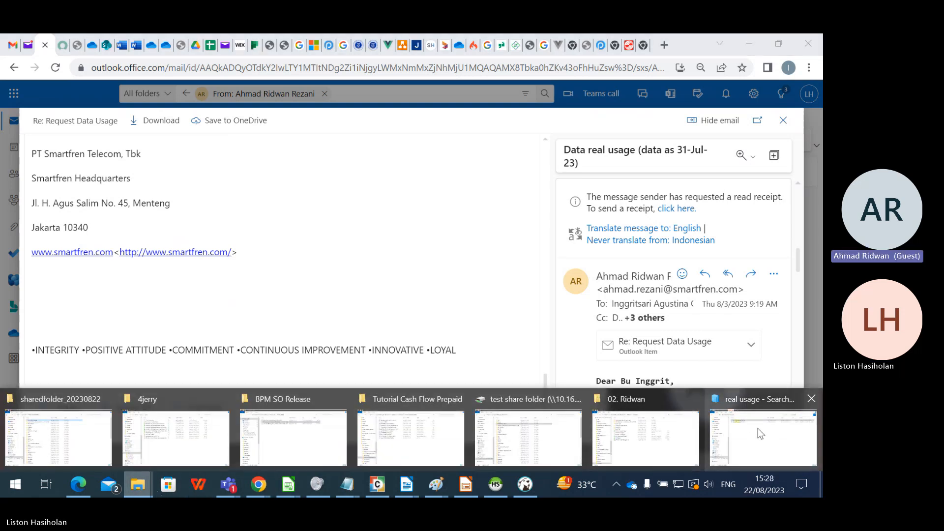
pyautogui.click(738, 432)
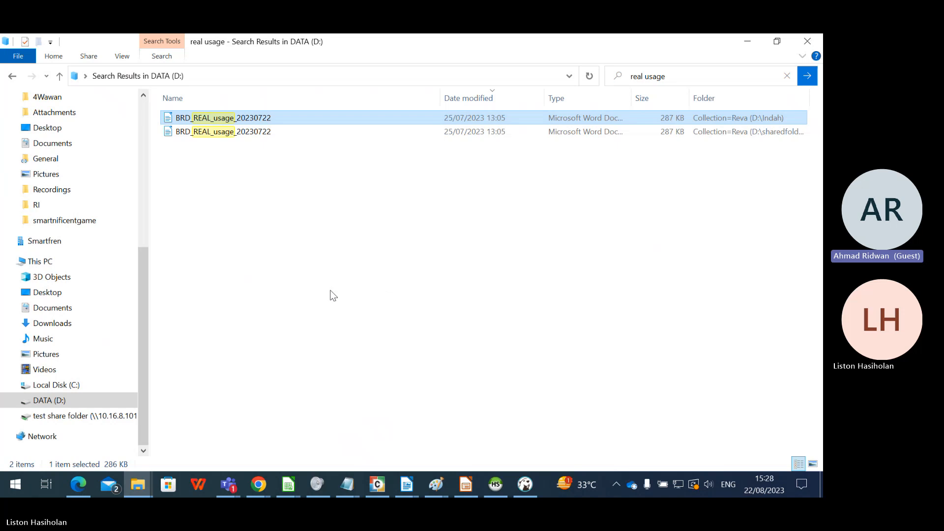
# Search the Downloads folder for "real" and open the document BRD_REAL_usage_20230728 (1).
pyautogui.click(53, 323)
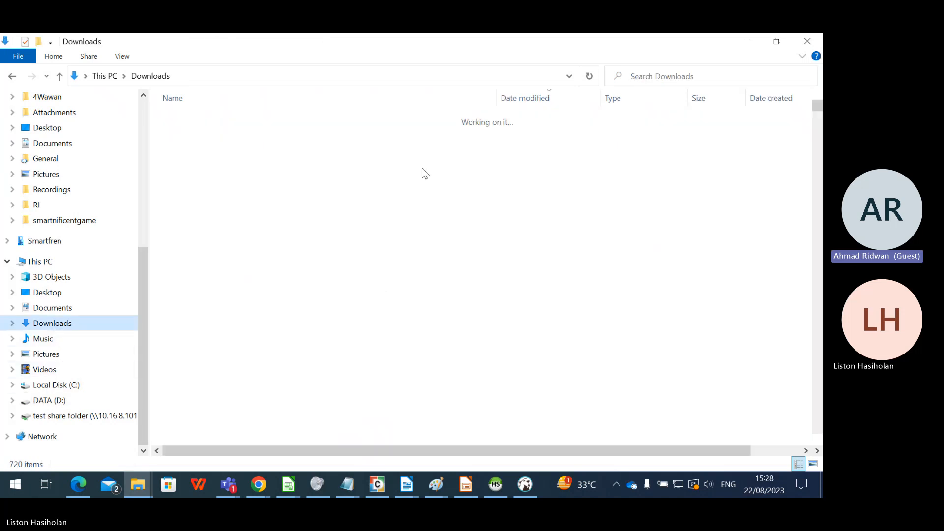
pyautogui.click(654, 76)
pyautogui.write('re')
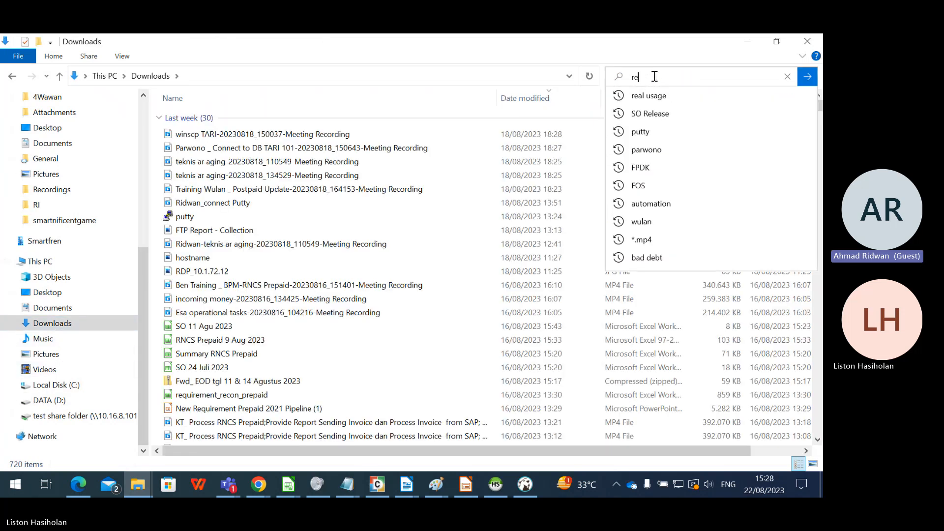
pyautogui.write('al')
pyautogui.press('Return')
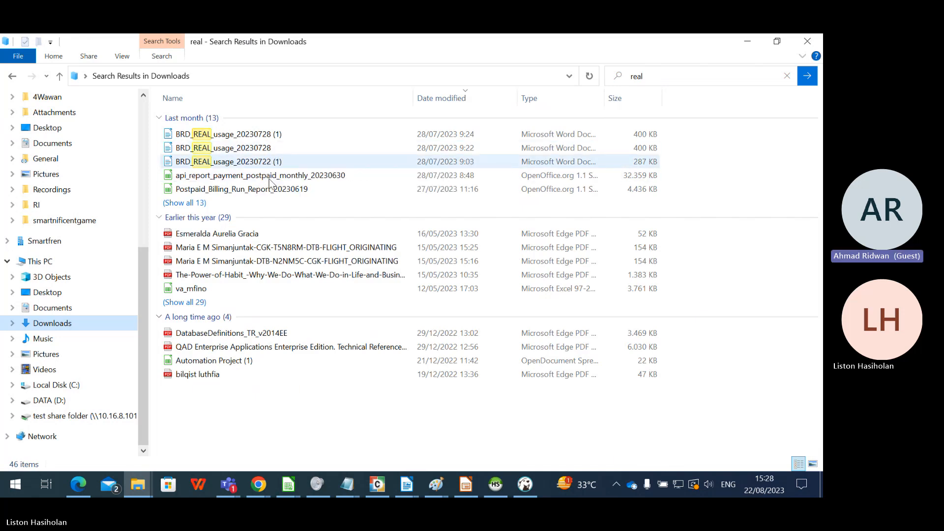
pyautogui.doubleClick(256, 136)
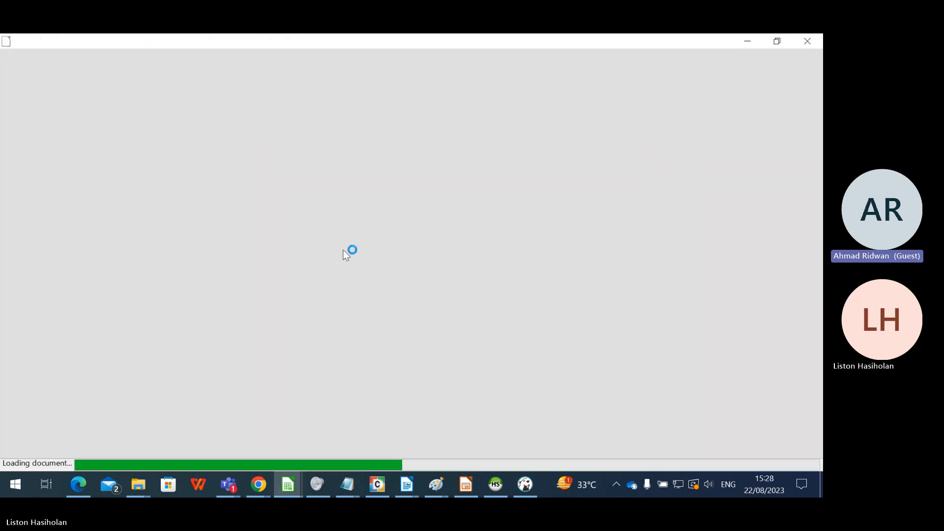
# Skim the requirements document from its cover through the process overview flowchart to the business requirements list and table column definitions.
pyautogui.scroll(-10, 345, 250)
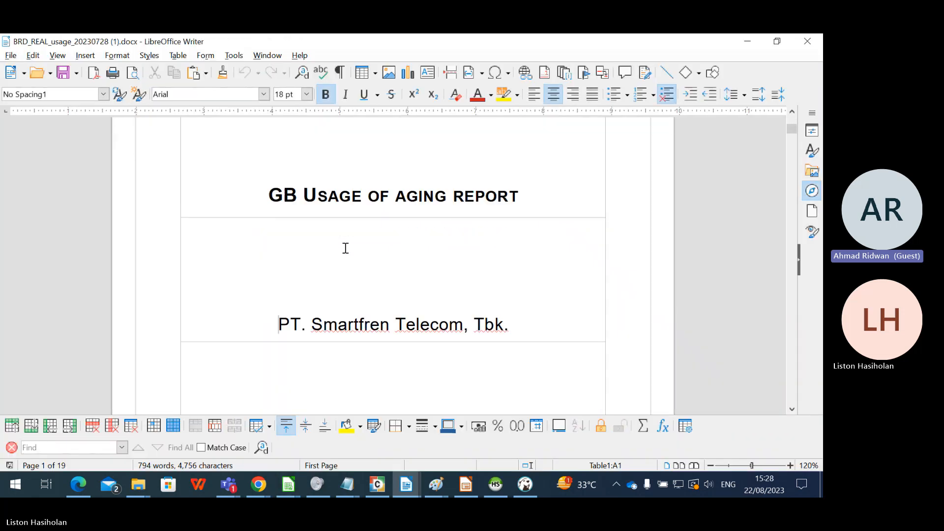
pyautogui.scroll(-15, 347, 248)
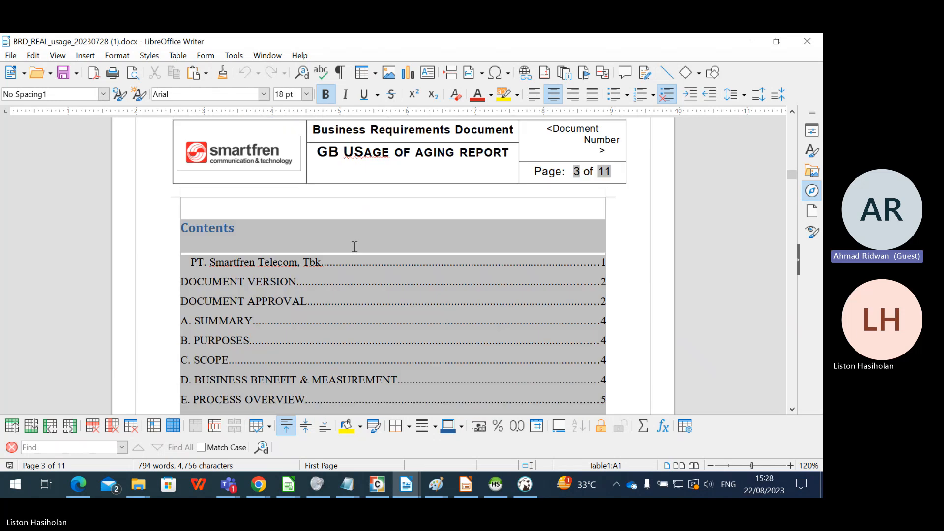
pyautogui.scroll(-20, 356, 245)
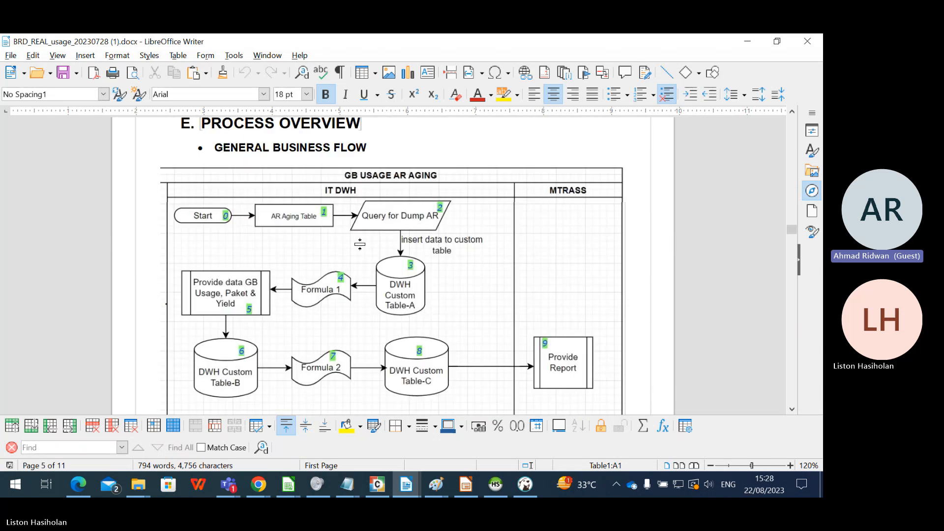
pyautogui.scroll(-15, 359, 244)
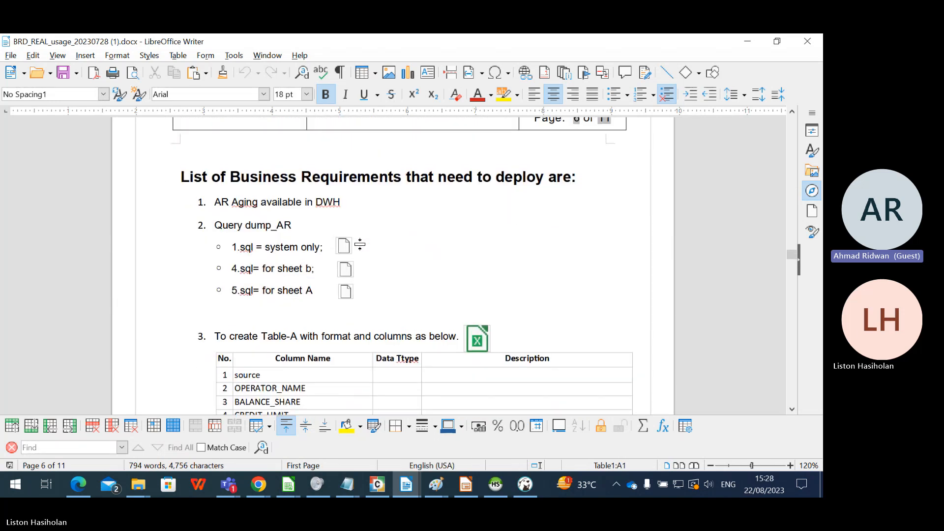
pyautogui.scroll(-10, 363, 245)
pyautogui.keyDown('ctrl'); pyautogui.scroll(-1, 362, 244); pyautogui.keyUp('ctrl')
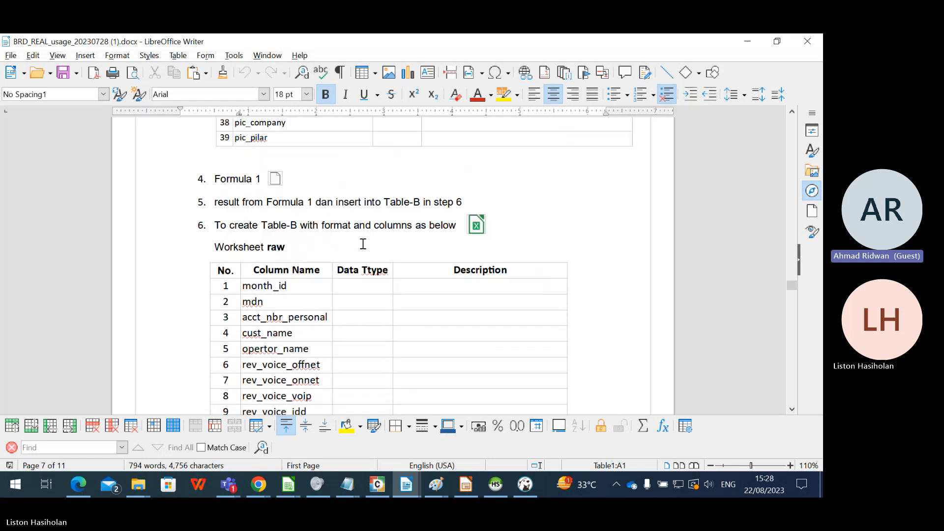
# Go back to the summary data retrieval process list and read its steps, including the Formula 1 item.
pyautogui.scroll(8, 354, 225)
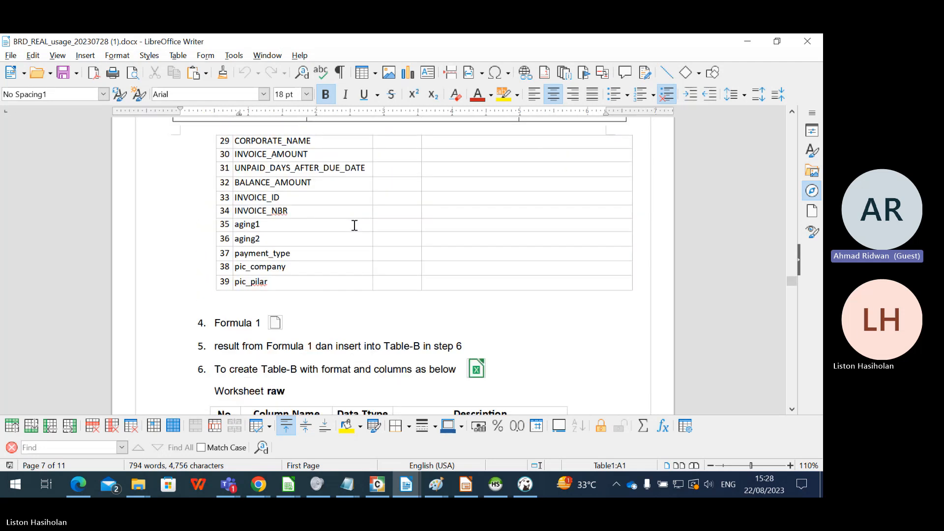
pyautogui.scroll(-13, 354, 225)
pyautogui.scroll(20, 355, 225)
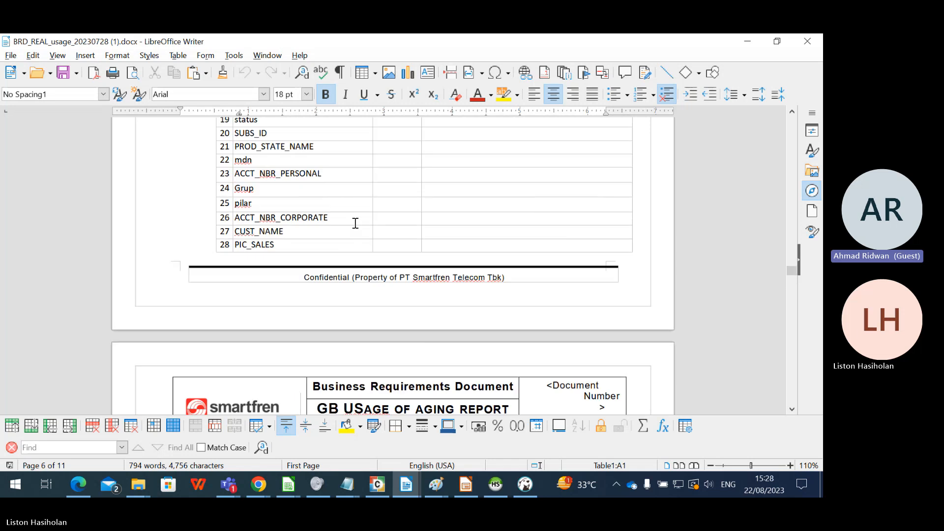
pyautogui.scroll(5, 357, 221)
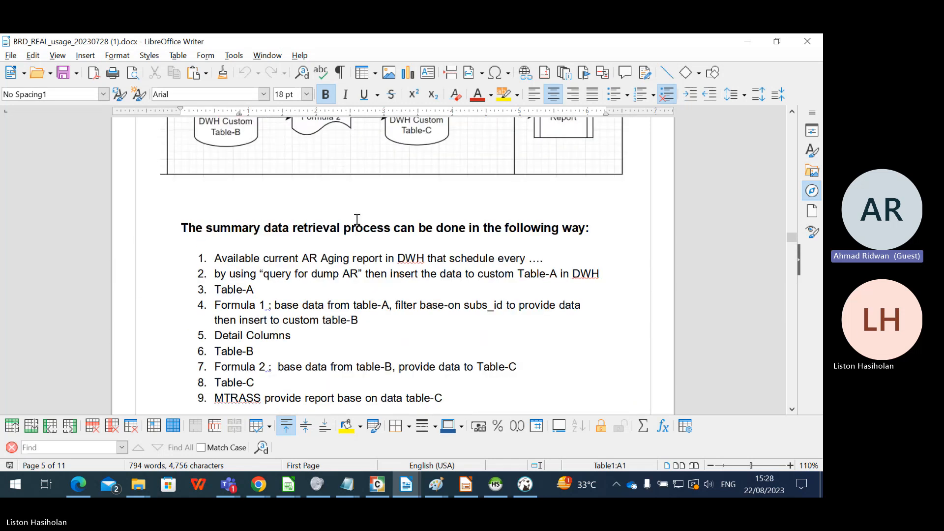
pyautogui.click(297, 307)
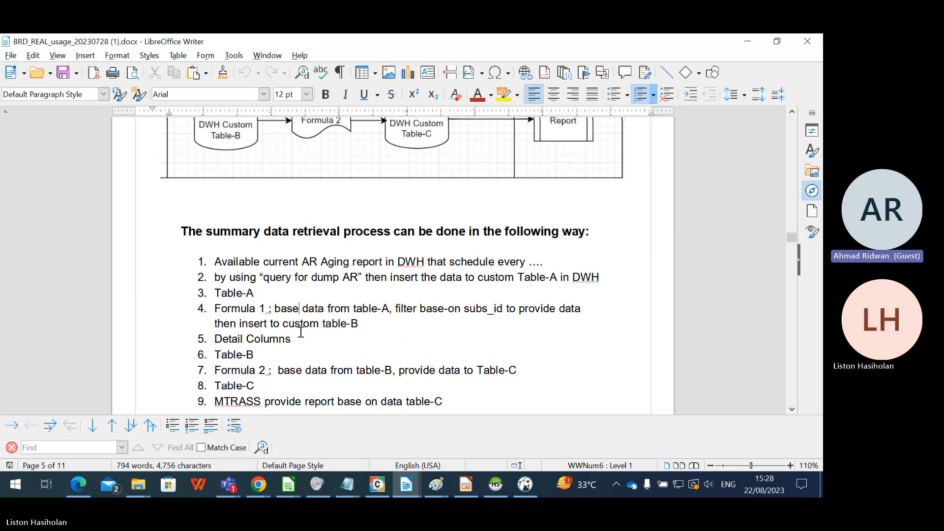
# Go past the Table-A and Table-B column lists and open the document embedded beside Formula-2.
pyautogui.scroll(-3, 319, 353)
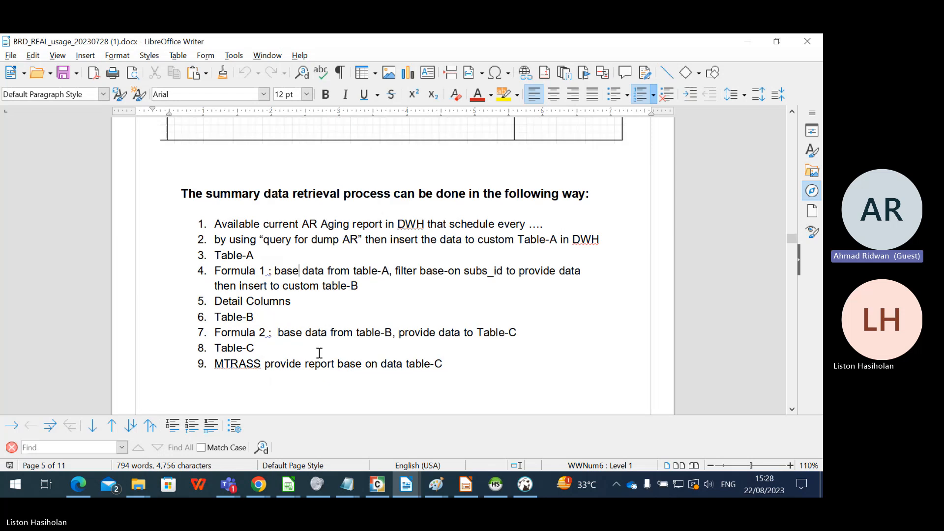
pyautogui.scroll(-15, 319, 353)
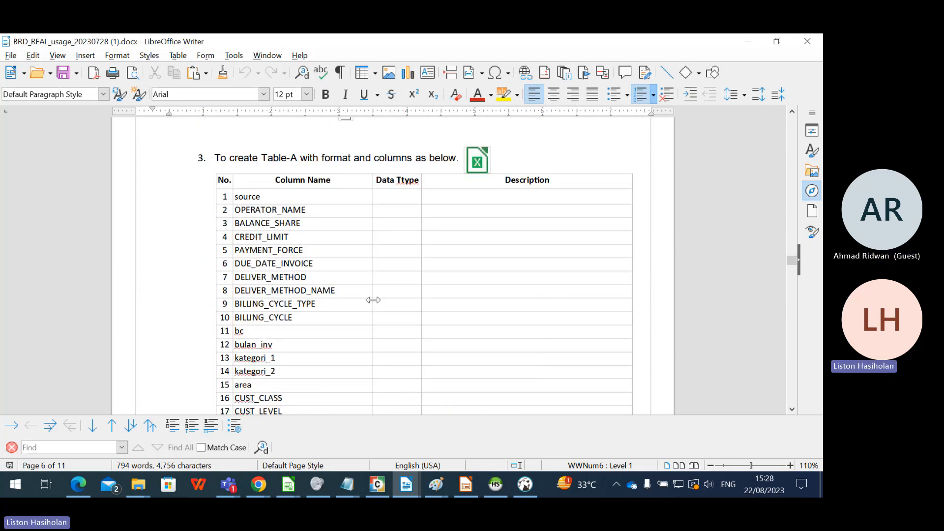
pyautogui.scroll(-15, 372, 301)
pyautogui.scroll(-20, 373, 301)
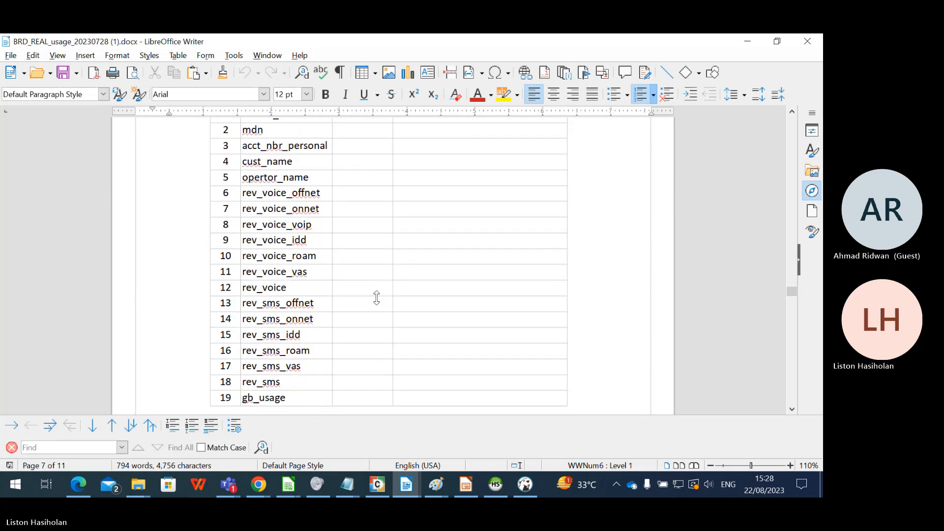
pyautogui.scroll(-3, 380, 299)
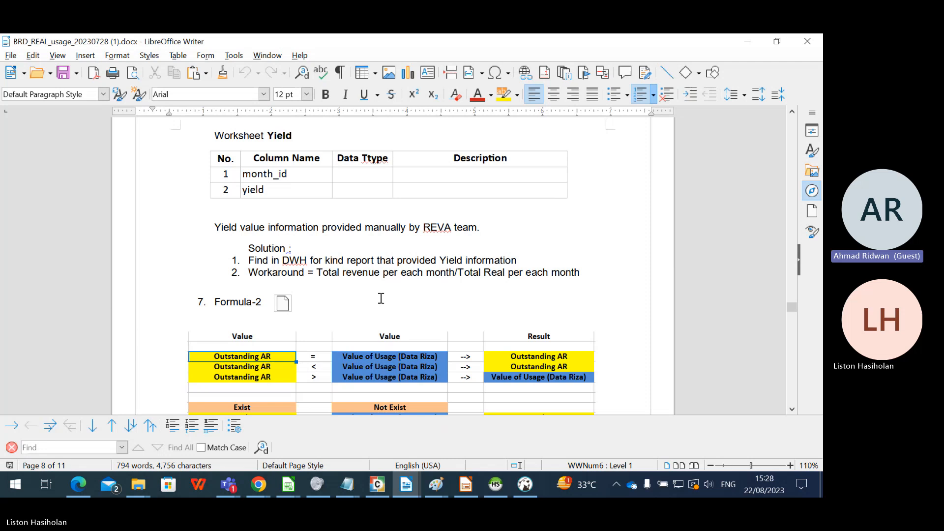
pyautogui.click(284, 306)
pyautogui.doubleClick(284, 306)
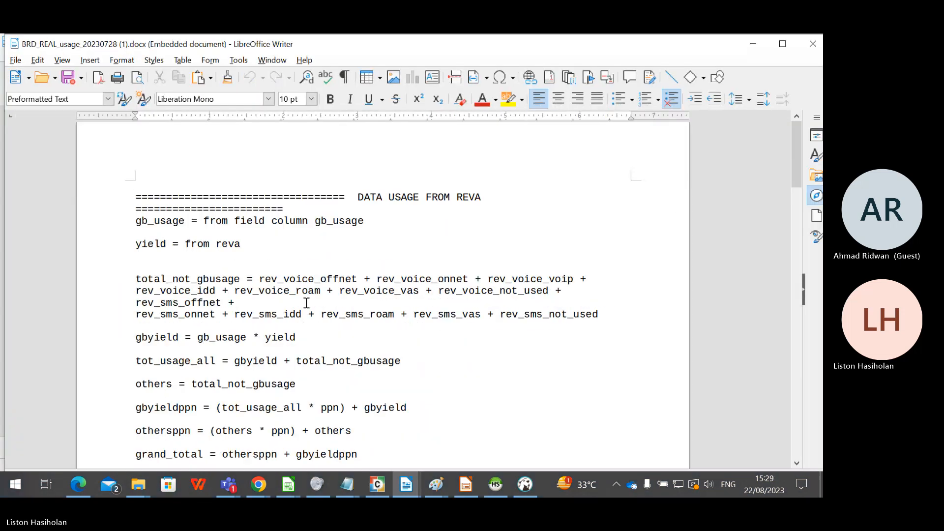
# Skim the embedded Formula-2 document, return to its start and read the "DATA USAGE FROM REVA" formulas from gb_usage to grand_total.
pyautogui.scroll(-10, 306, 303)
pyautogui.scroll(-9, 306, 302)
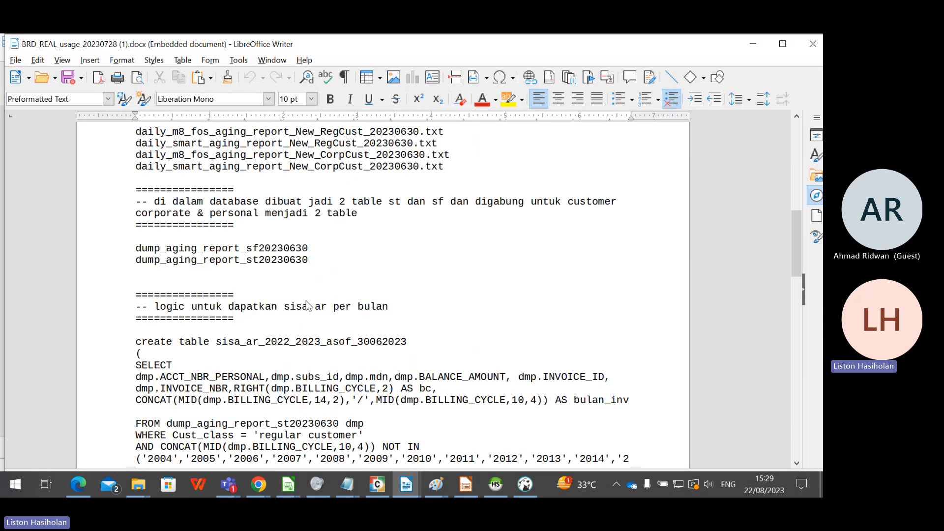
pyautogui.scroll(-10, 306, 303)
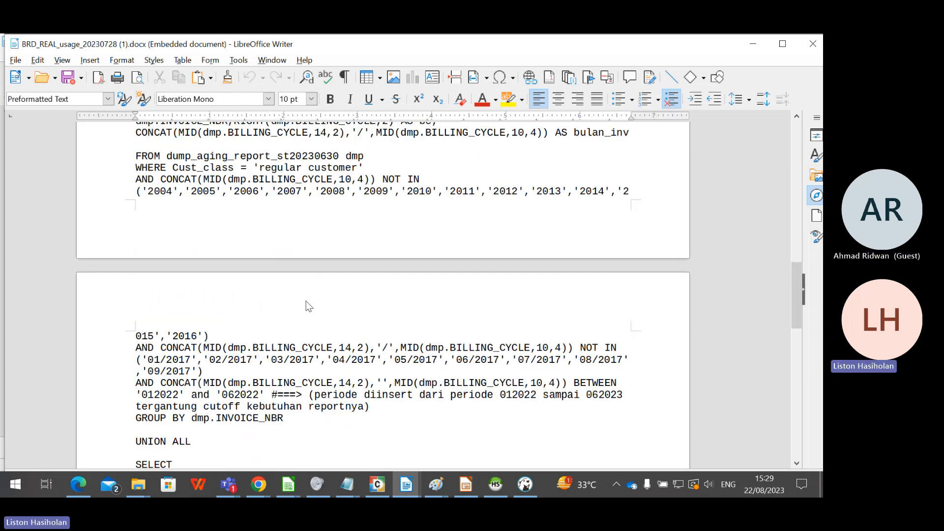
pyautogui.scroll(8, 305, 301)
pyautogui.scroll(20, 306, 300)
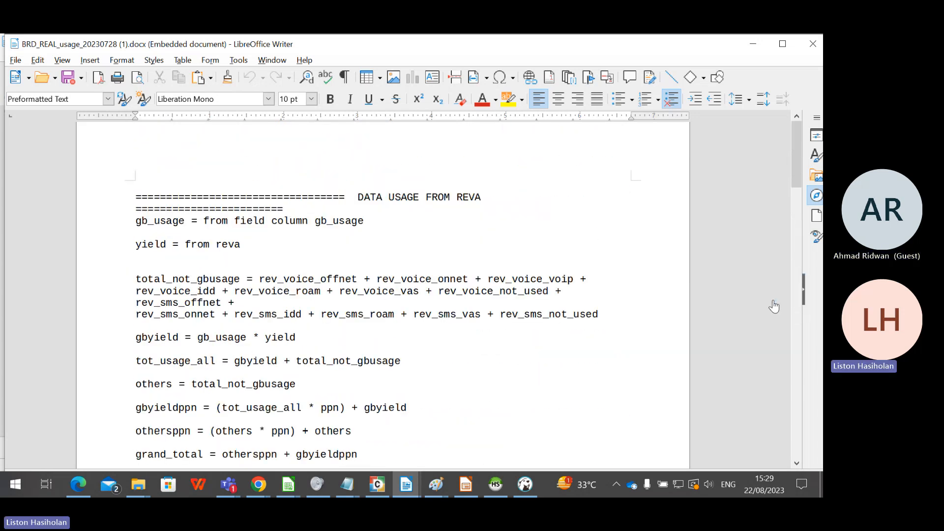
pyautogui.click(366, 208)
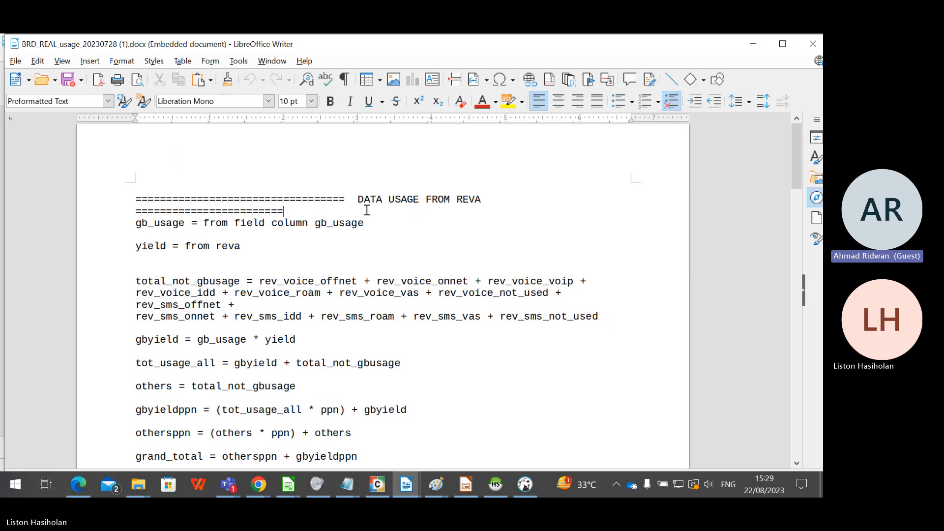
pyautogui.moveTo(361, 199); pyautogui.dragTo(393, 224)
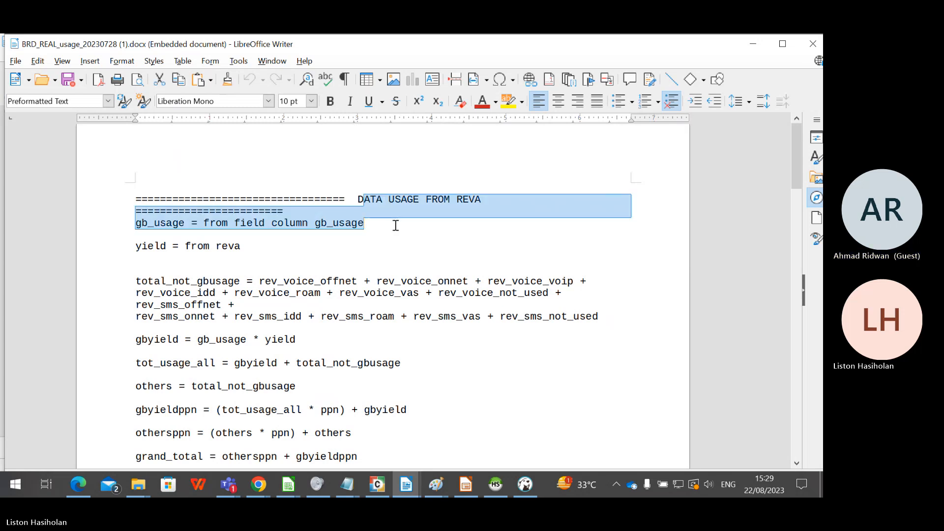
pyautogui.click(248, 260)
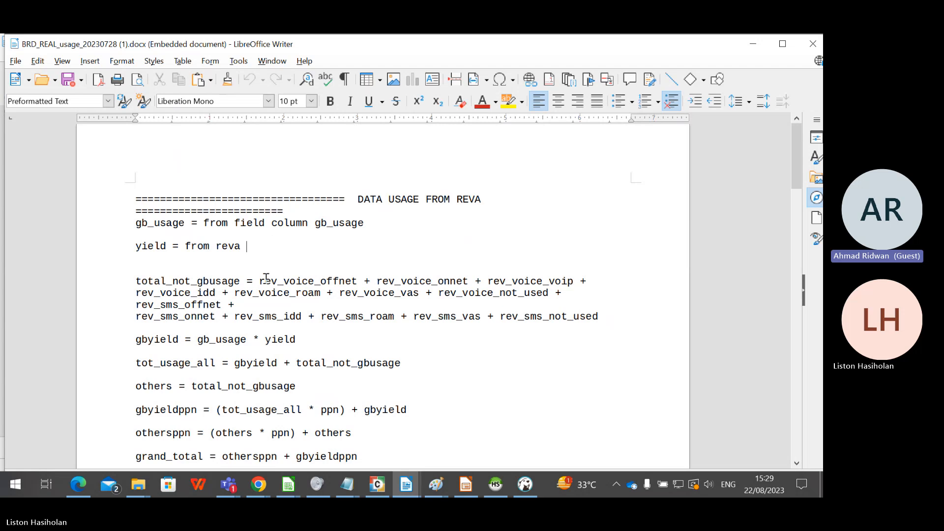
pyautogui.scroll(-8, 269, 306)
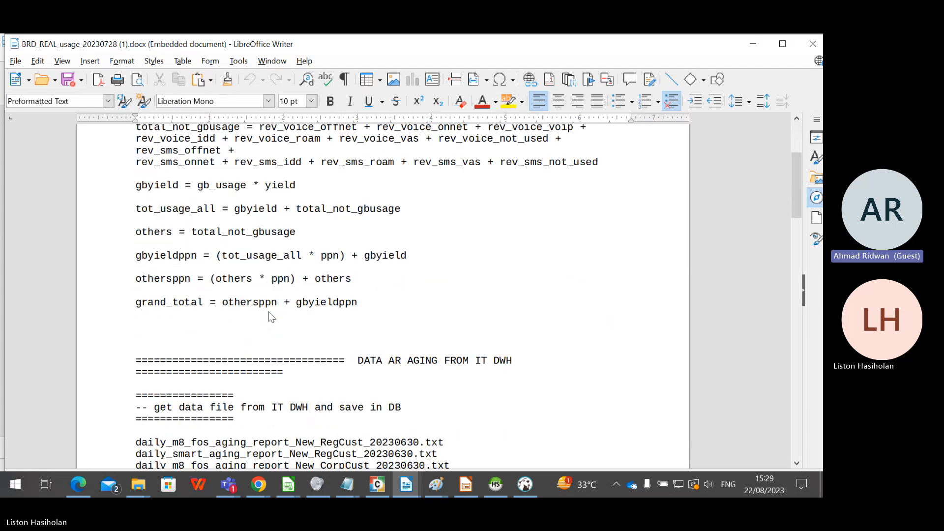
# Review the "DATA AR AGING FROM IT DWH" section, highlighting the st and sf dump_aging_report source tables in the remaining-AR query.
pyautogui.scroll(-1, 270, 317)
pyautogui.click(212, 289)
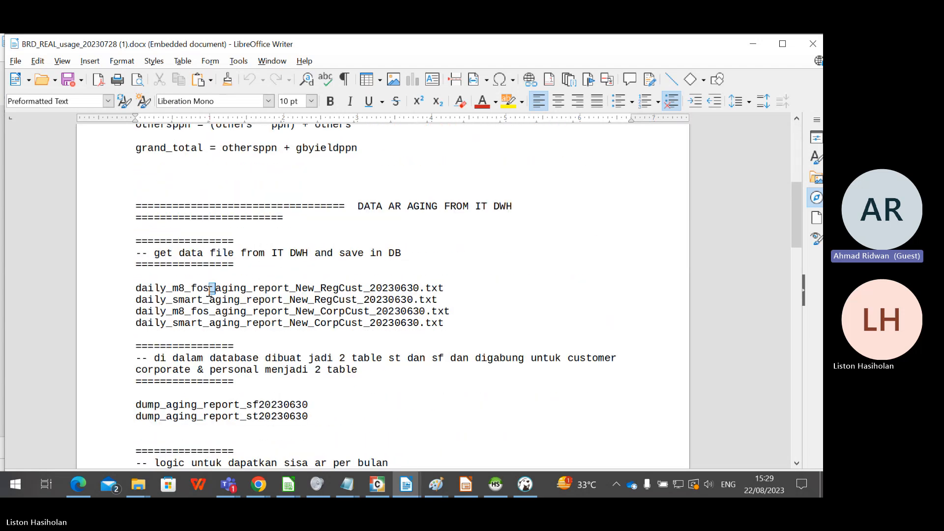
pyautogui.scroll(-9, 212, 289)
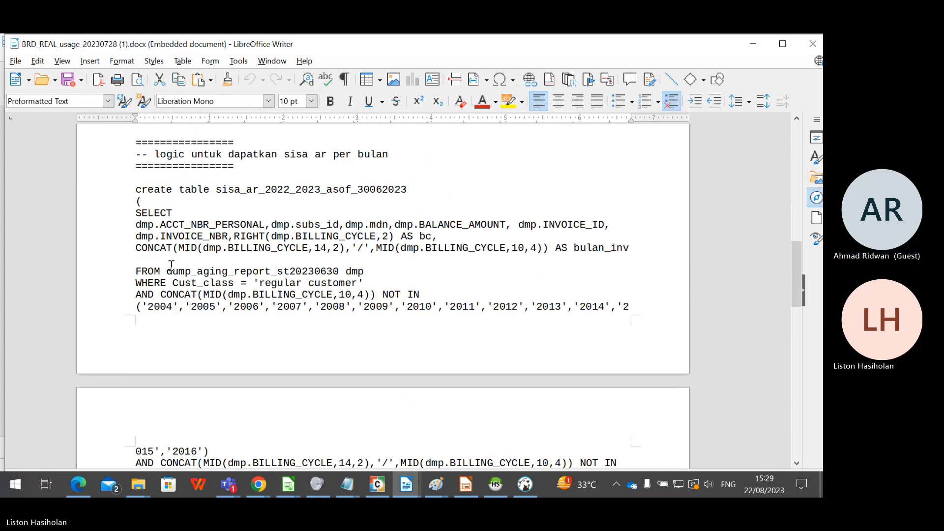
pyautogui.moveTo(169, 268); pyautogui.dragTo(337, 271)
pyautogui.scroll(-4, 337, 285)
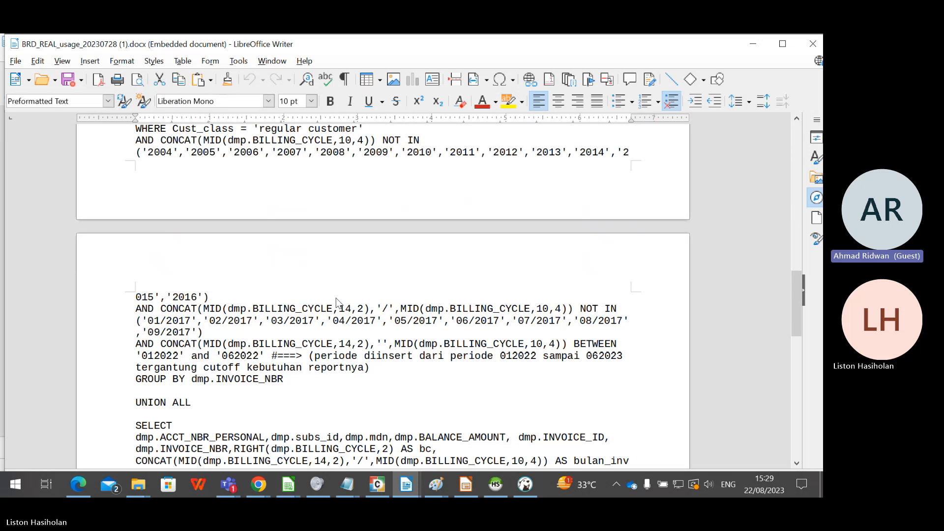
pyautogui.scroll(-4, 337, 302)
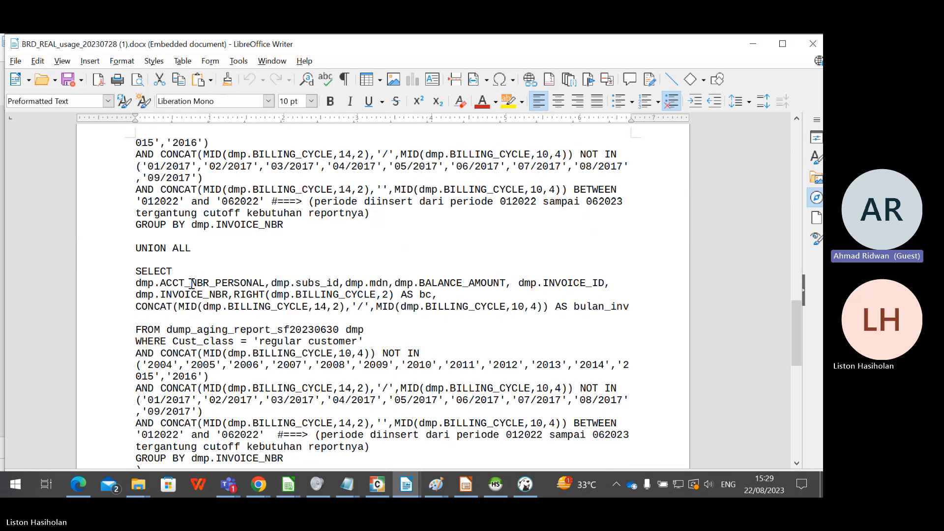
pyautogui.moveTo(170, 329); pyautogui.dragTo(336, 324)
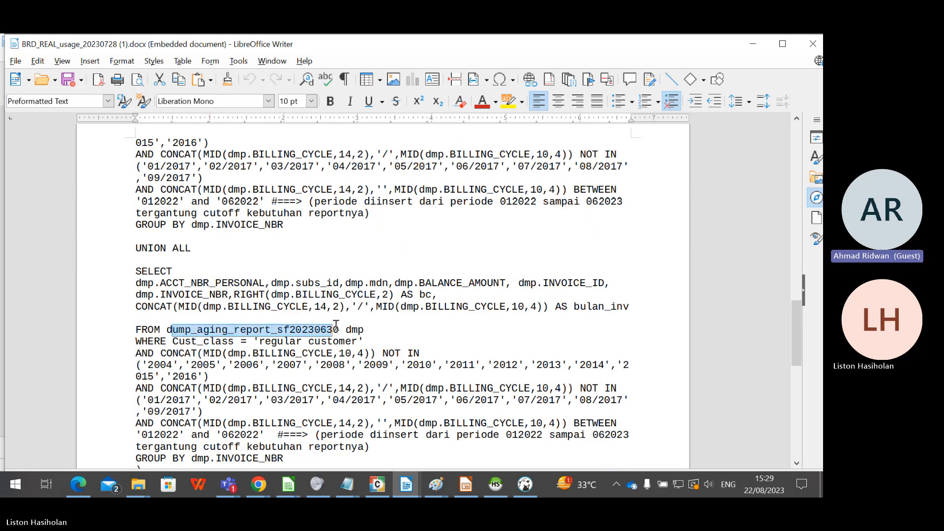
# Read the amount_ar_sisa query, the cek_kondisi rules and the closing note on exporting to Excel and pivoting.
pyautogui.scroll(-4, 337, 327)
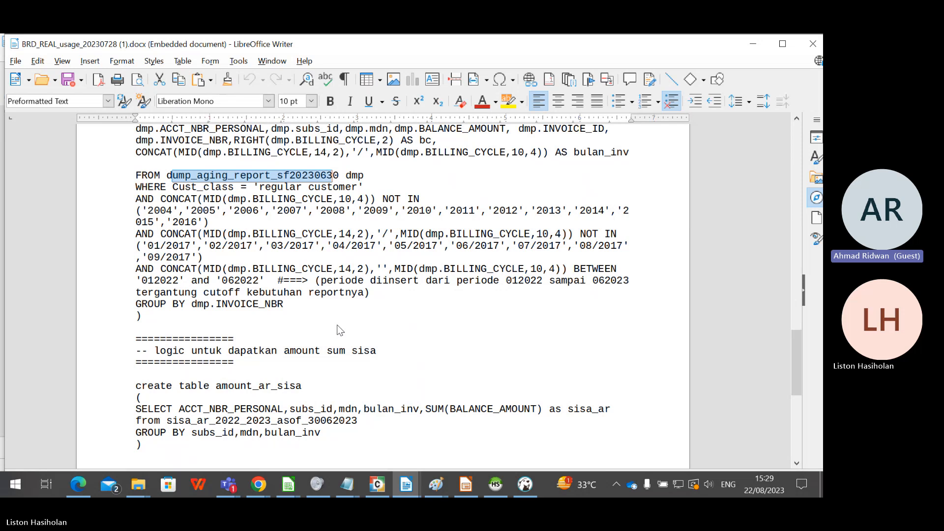
pyautogui.scroll(-4, 337, 325)
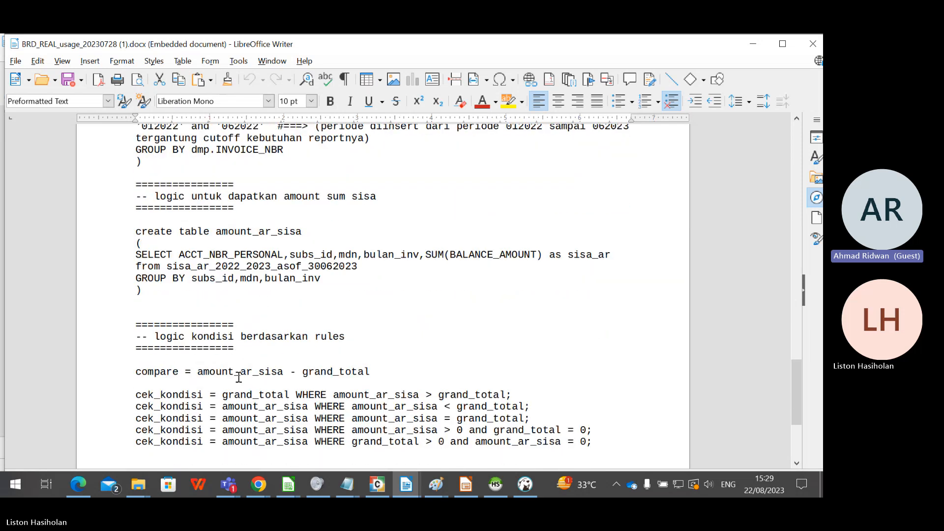
pyautogui.scroll(-2, 238, 376)
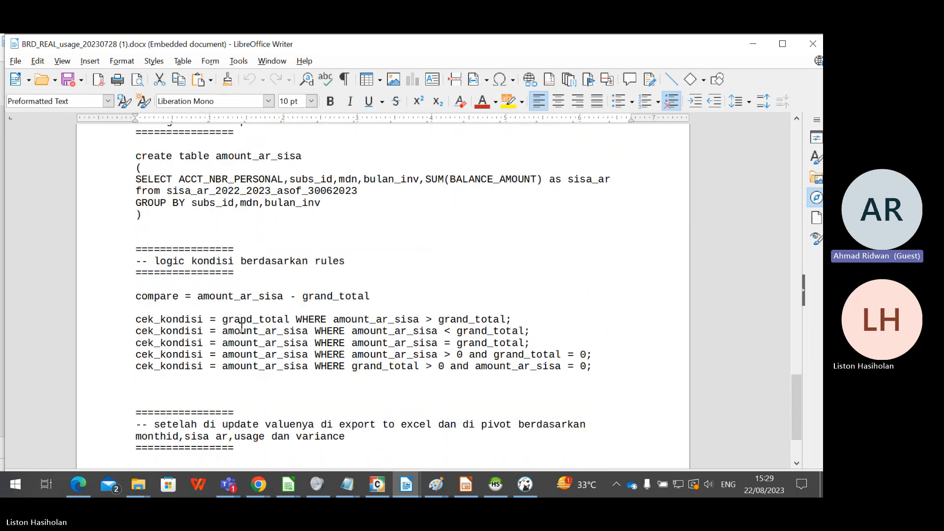
pyautogui.scroll(-2, 238, 324)
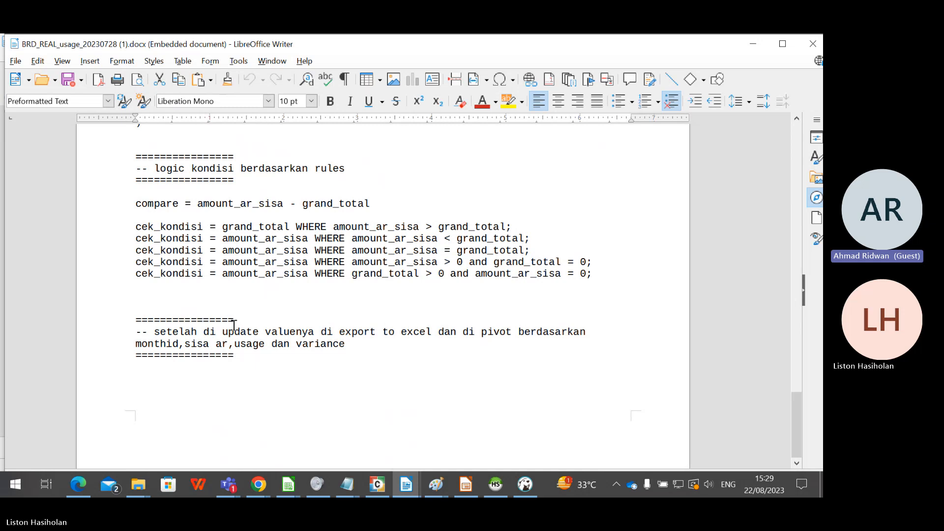
pyautogui.click(277, 355)
pyautogui.scroll(3, 369, 306)
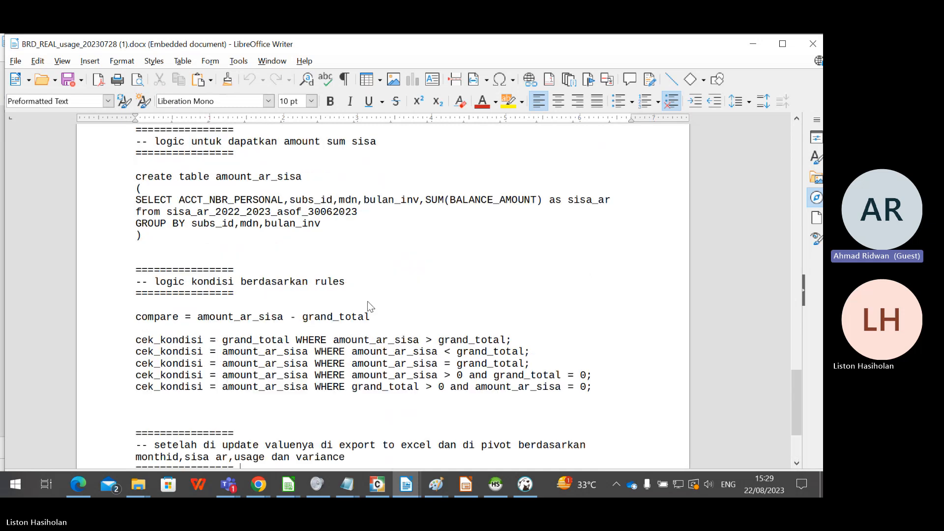
# Return from the cek_kondisi rules to the document's start and recheck the "DATA USAGE FROM REVA" formulas against the AR aging section.
pyautogui.scroll(3, 369, 306)
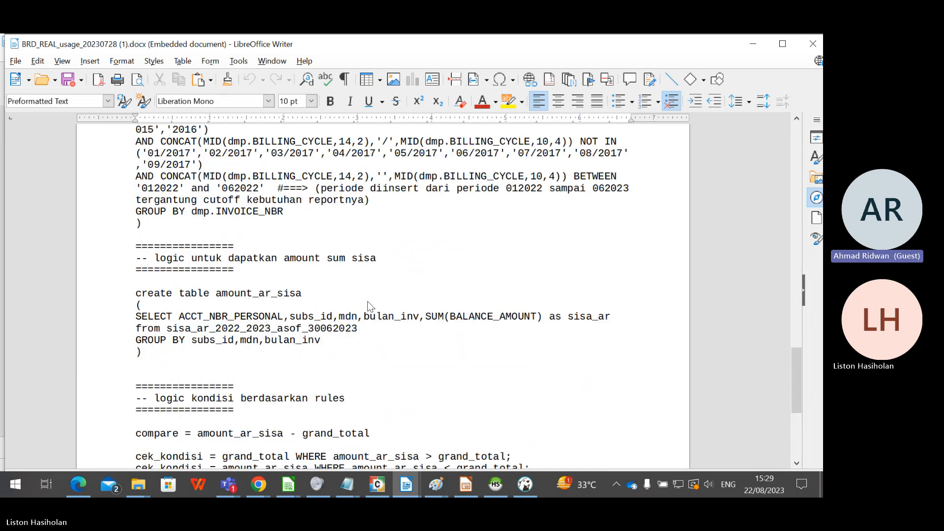
pyautogui.scroll(15, 368, 300)
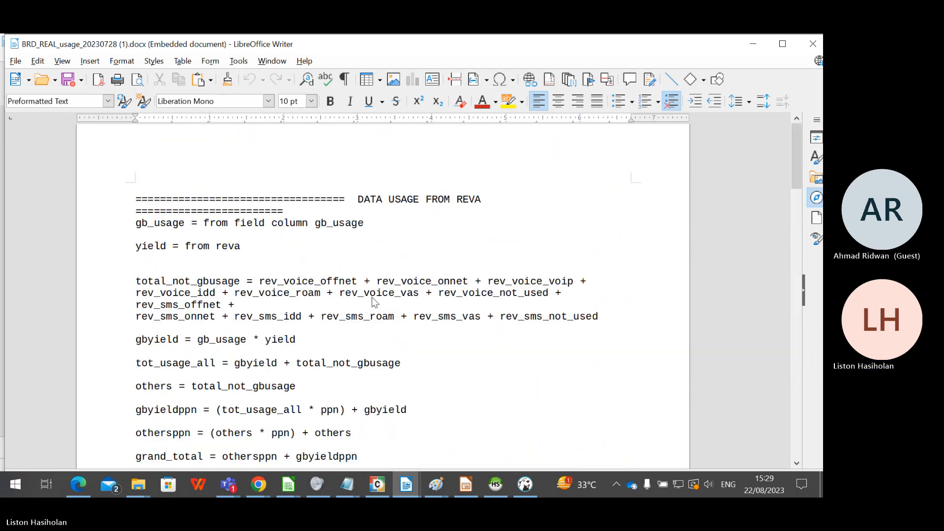
pyautogui.scroll(-5, 348, 371)
pyautogui.scroll(-1, 336, 372)
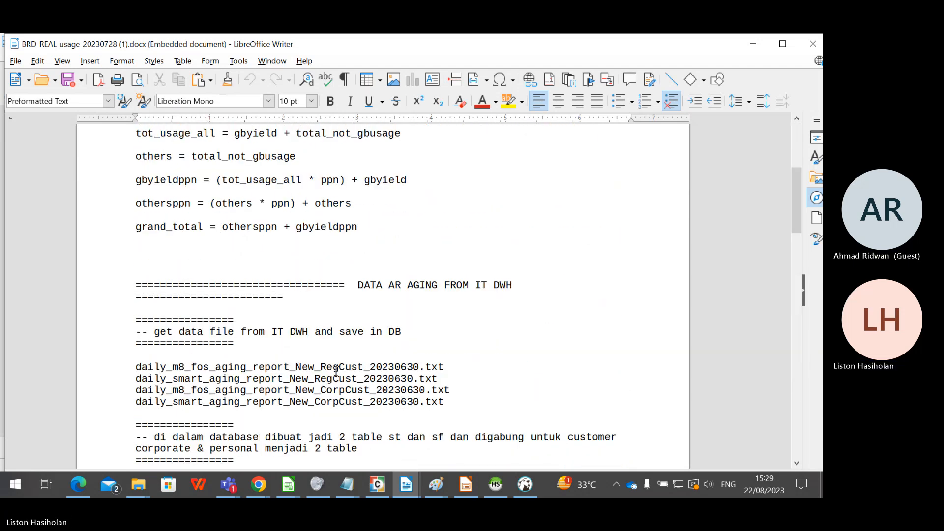
pyautogui.scroll(-1, 340, 367)
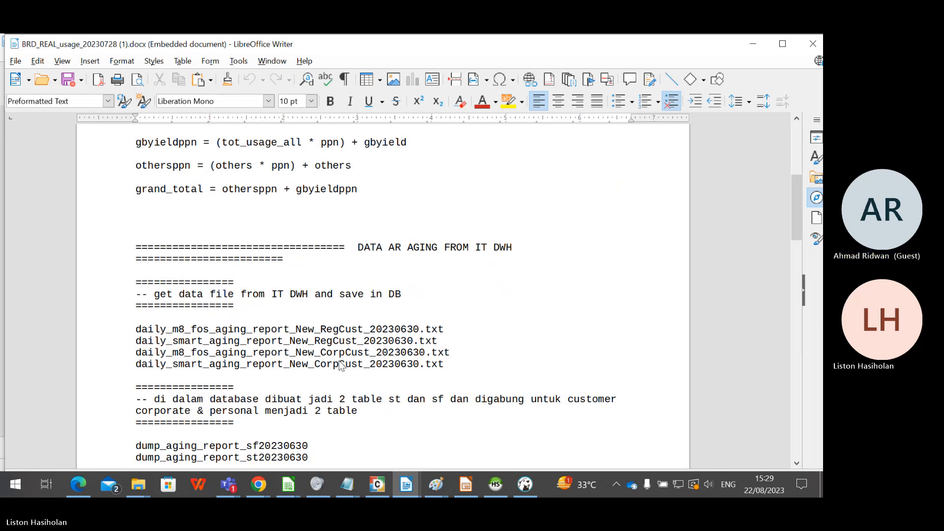
pyautogui.scroll(3, 340, 365)
pyautogui.scroll(4, 339, 360)
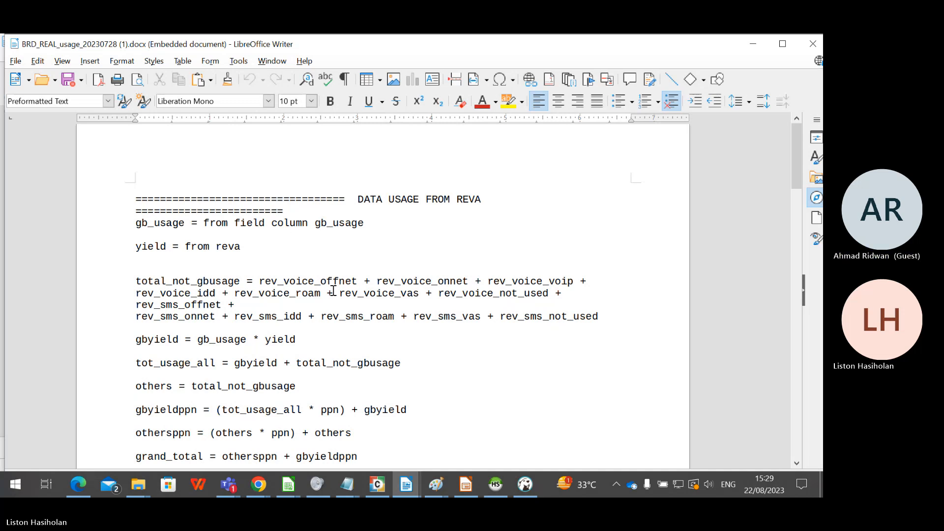
# Read the AR aging text files obtained from IT DWH and the sf and st dump_aging_report tables they are merged into.
pyautogui.scroll(-1, 252, 360)
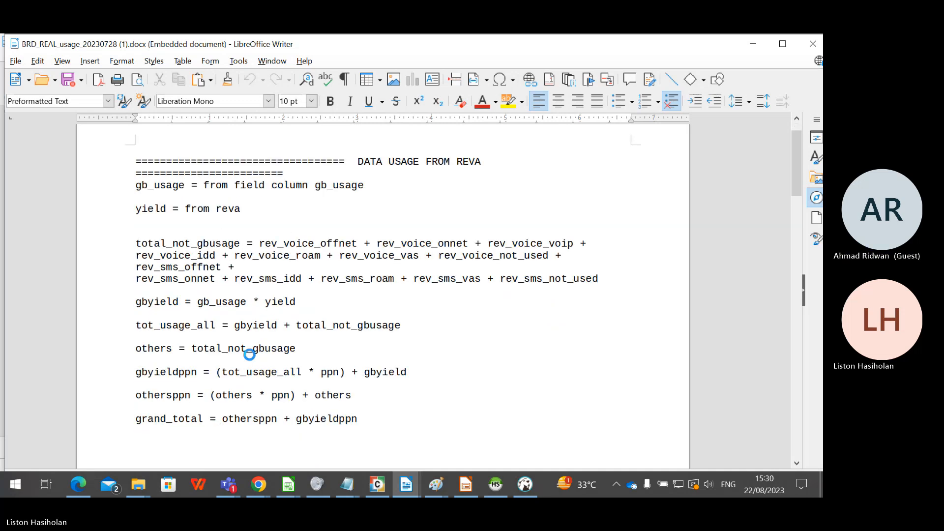
pyautogui.scroll(-1, 252, 360)
pyautogui.scroll(-4, 252, 360)
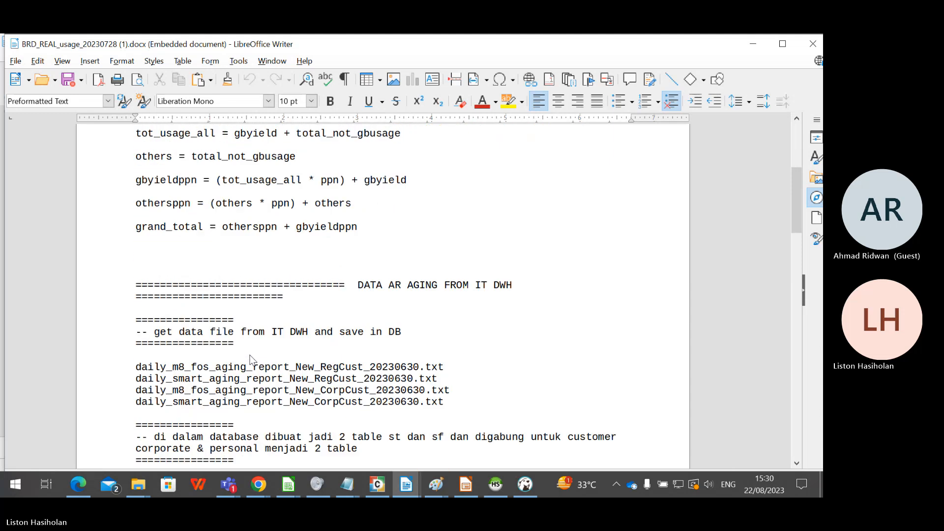
pyautogui.scroll(-1, 251, 360)
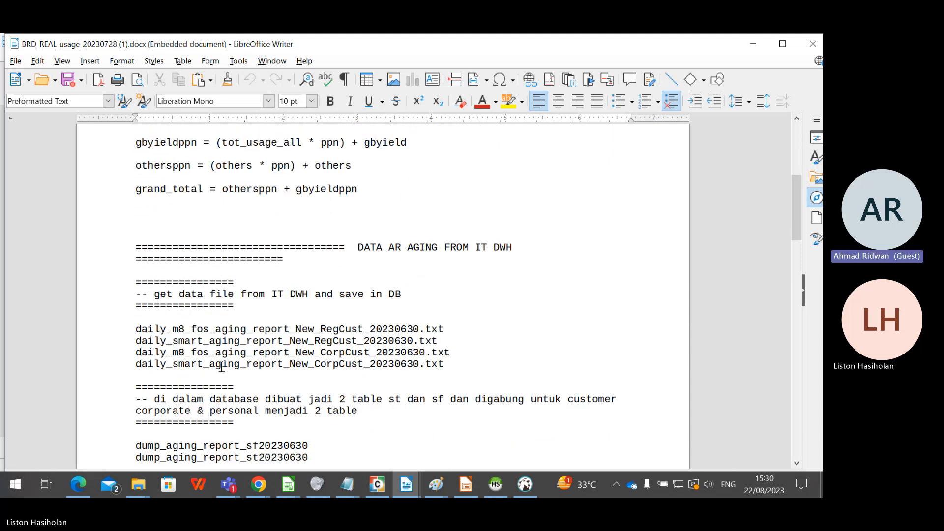
pyautogui.scroll(-2, 373, 407)
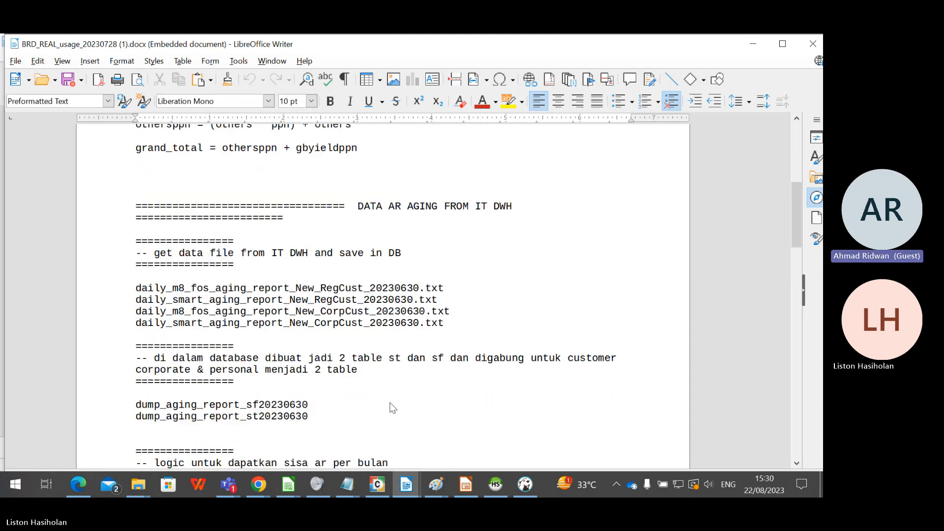
pyautogui.scroll(-1, 255, 371)
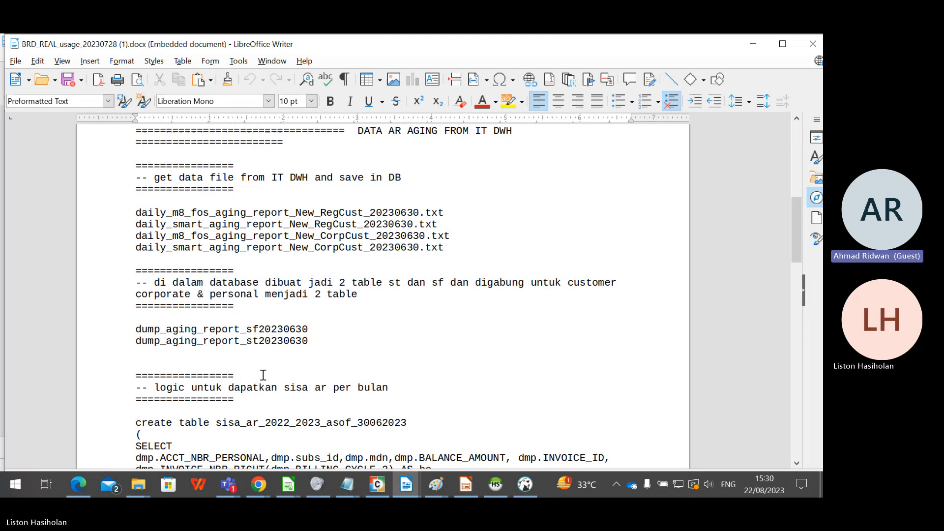
# Highlight the table name sisa_ar_2022_2023_asof_30062023 in the create-table query for monthly remaining AR.
pyautogui.click(222, 386)
pyautogui.scroll(-1, 250, 385)
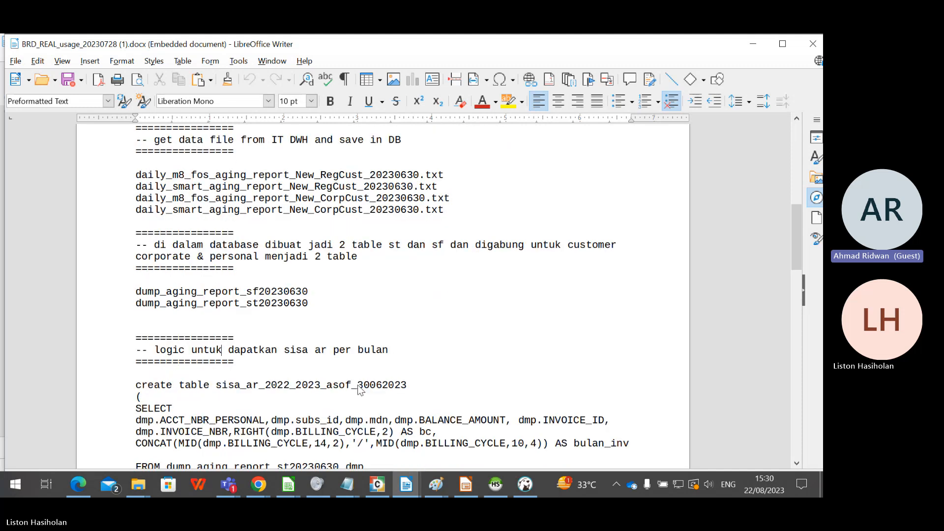
pyautogui.click(283, 386)
pyautogui.moveTo(216, 386); pyautogui.dragTo(412, 386)
pyautogui.scroll(-3, 412, 386)
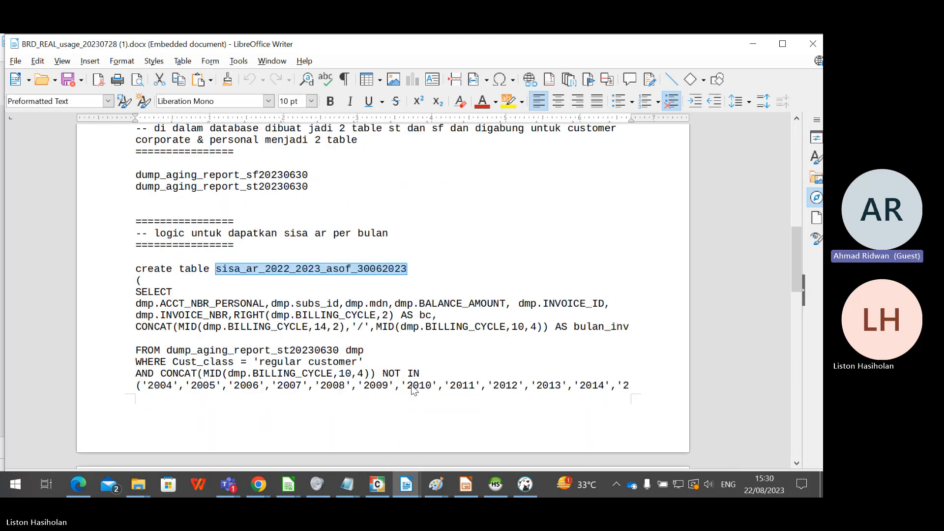
# Examine the remaining-AR query's billing-cycle filters, period range and the UNION ALL joining its st and sf selections.
pyautogui.scroll(-3, 412, 390)
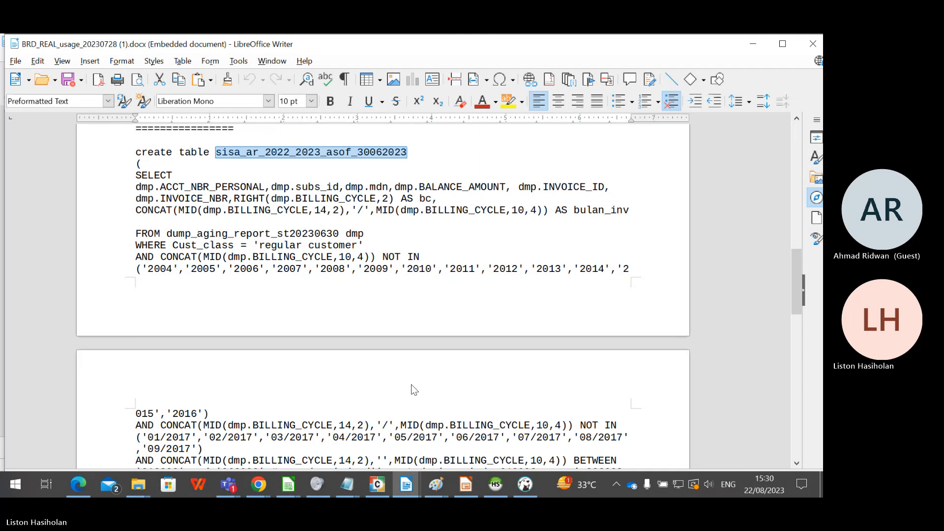
pyautogui.scroll(-3, 412, 389)
pyautogui.scroll(-2, 412, 390)
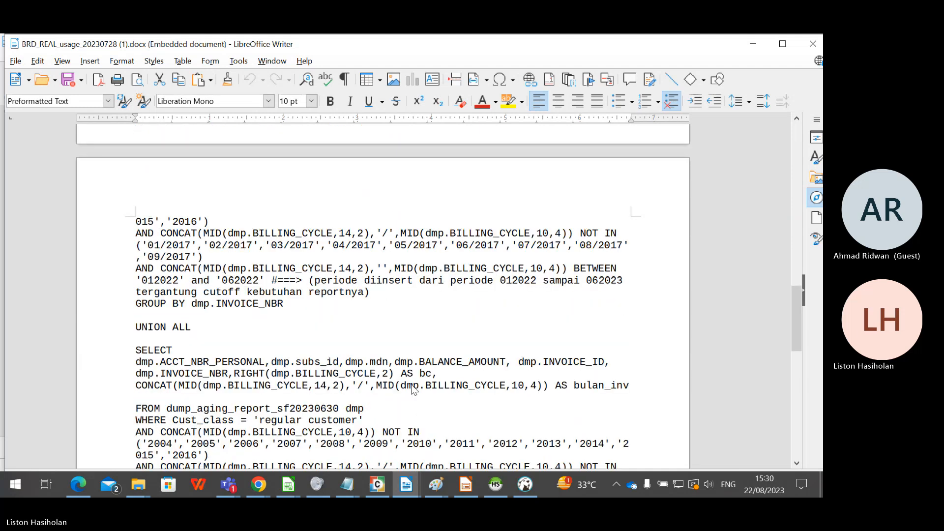
pyautogui.scroll(-1, 412, 390)
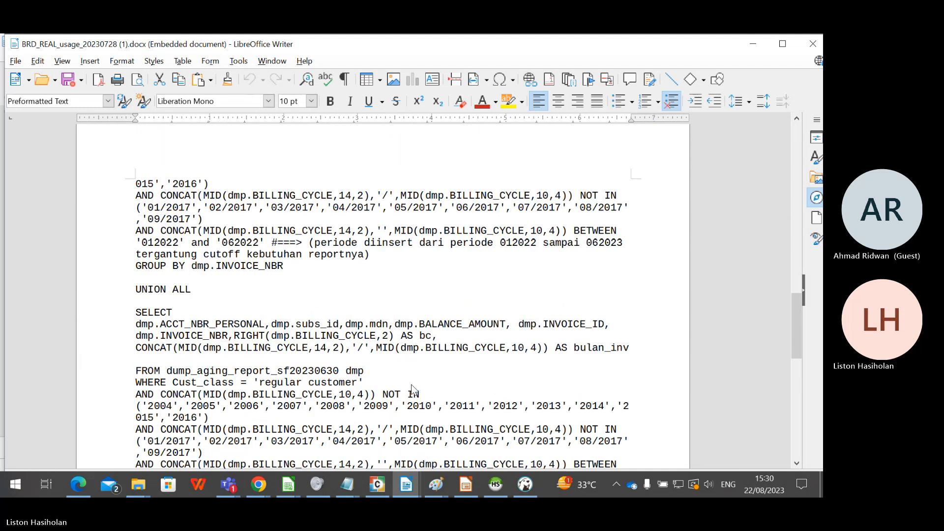
pyautogui.scroll(-1, 412, 390)
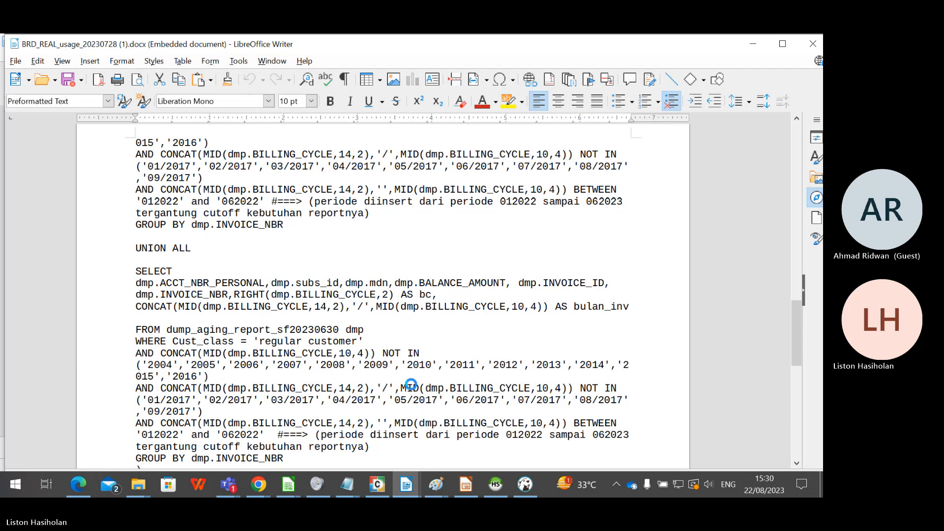
pyautogui.scroll(8, 412, 390)
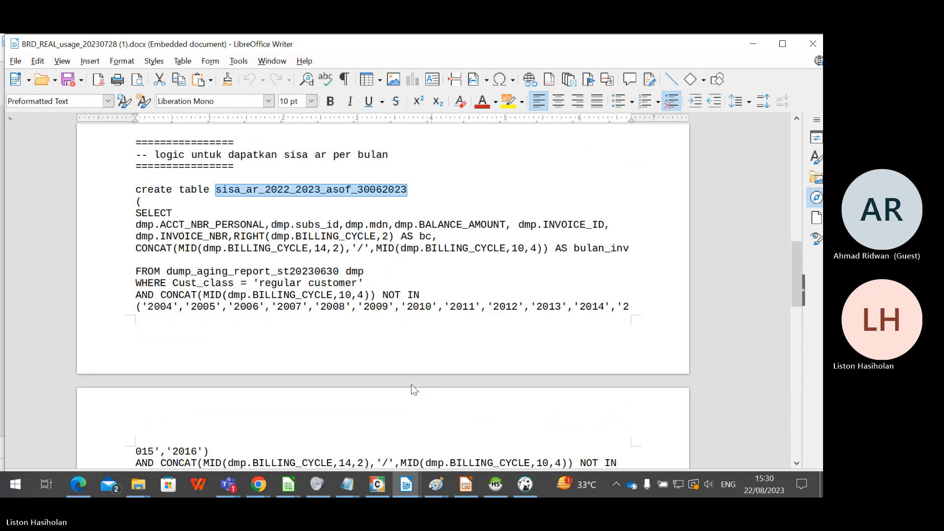
pyautogui.scroll(-4, 411, 390)
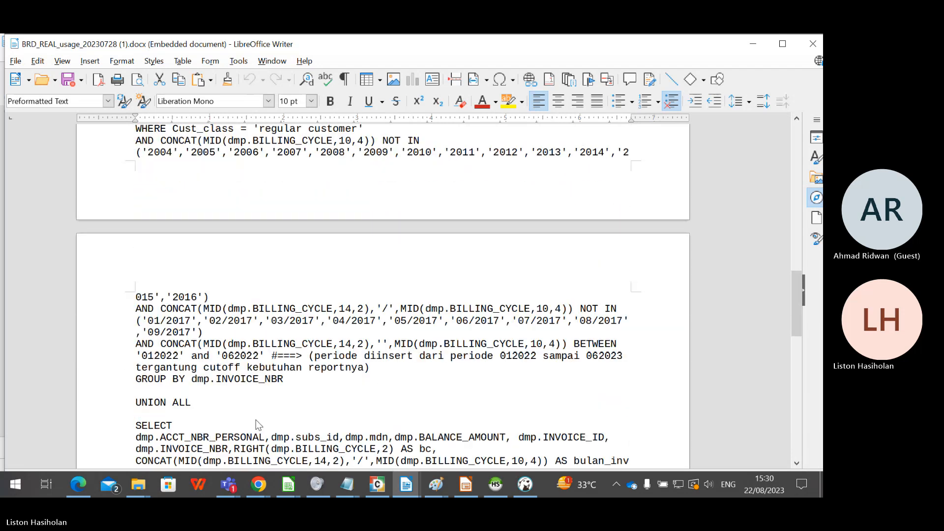
pyautogui.scroll(-3, 188, 407)
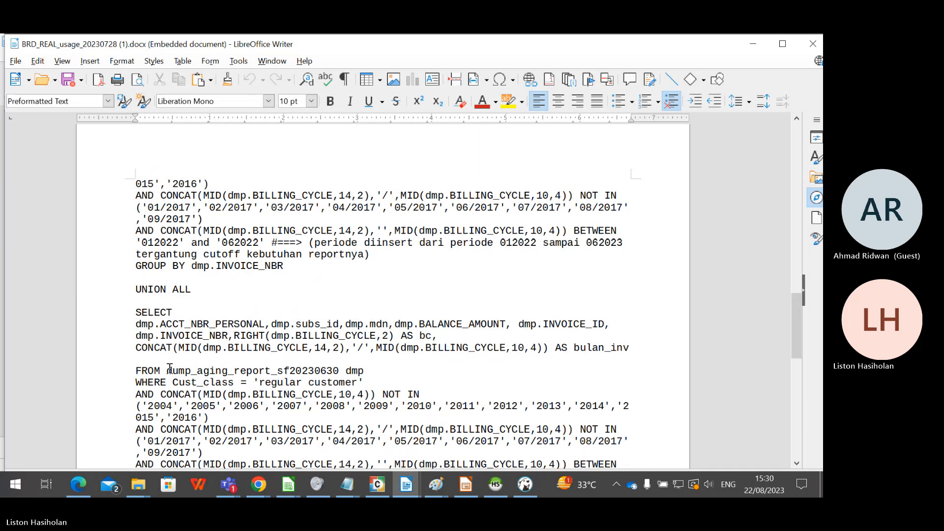
pyautogui.scroll(-4, 170, 371)
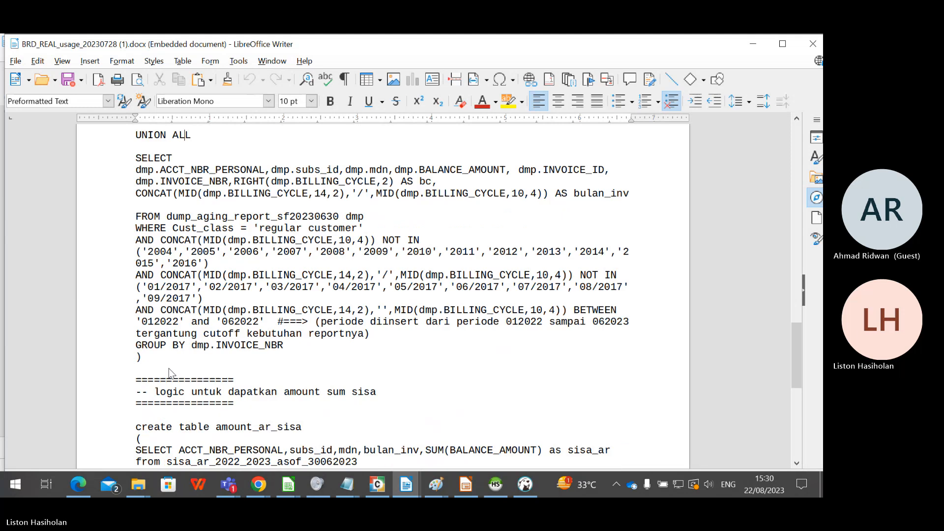
# Review the amount_ar_sisa summing query, the comparison rules and the final instruction for the Excel export and pivot.
pyautogui.scroll(-2, 169, 373)
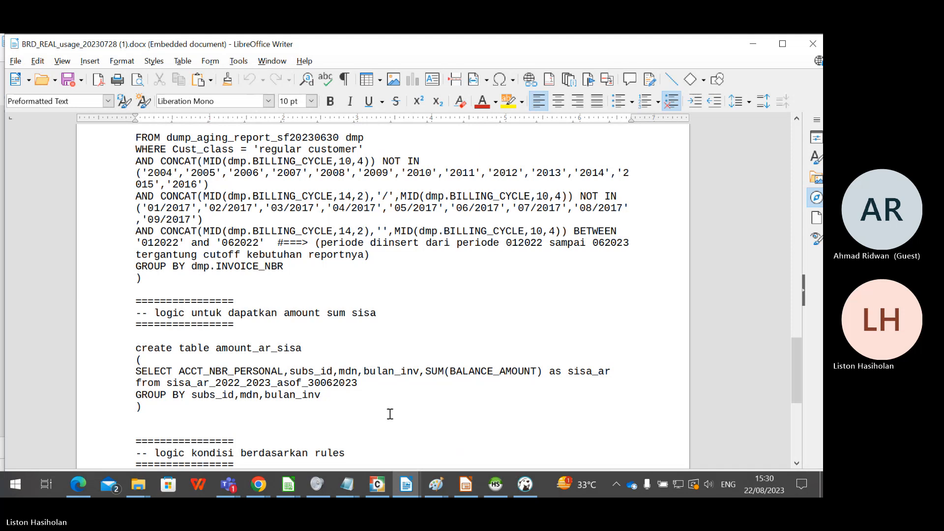
pyautogui.scroll(-2, 390, 416)
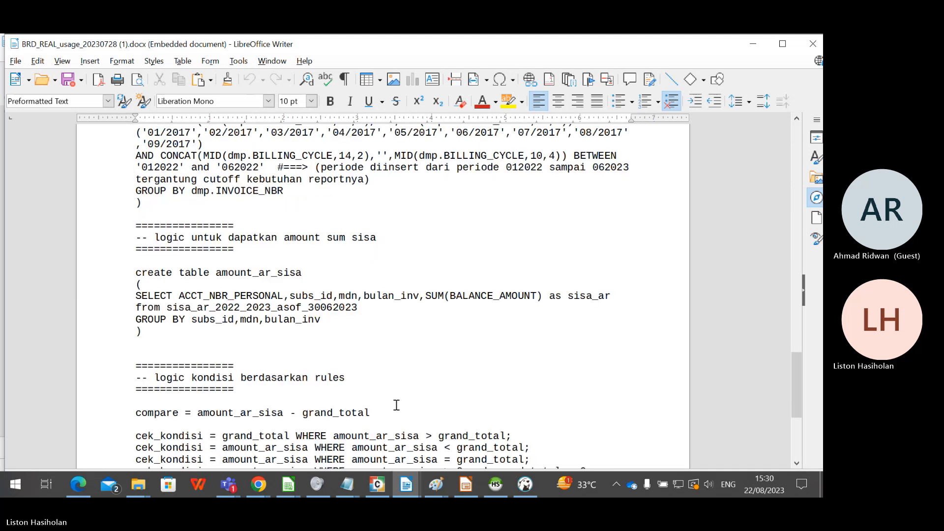
pyautogui.scroll(-4, 417, 377)
pyautogui.scroll(-1, 417, 377)
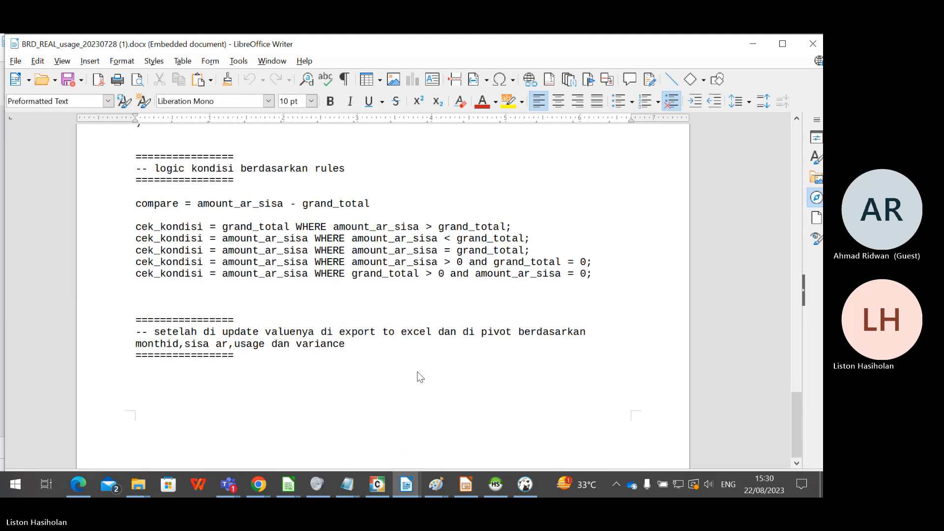
# Go back to the document's start and highlight the "DATA USAGE FROM REVA" and "DATA AR AGING FROM IT DWH" headings as the two data sources.
pyautogui.scroll(20, 418, 376)
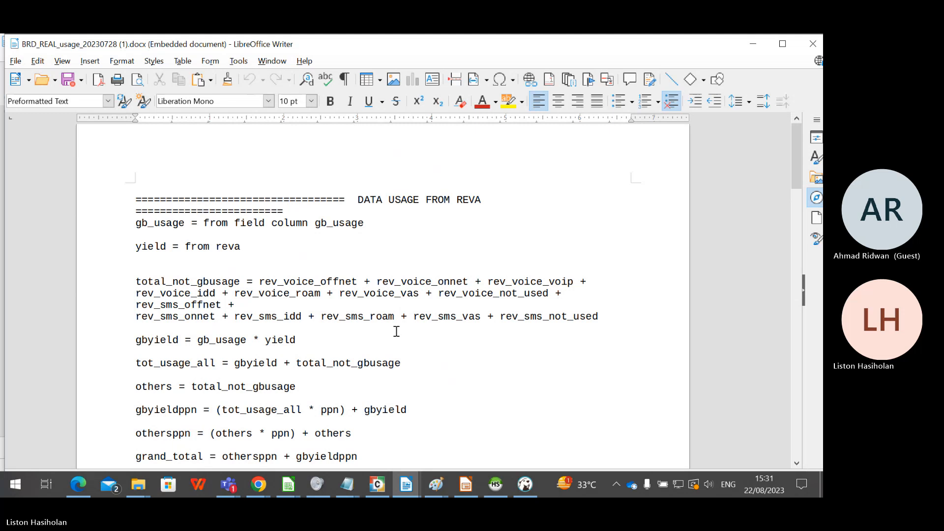
pyautogui.scroll(-3, 408, 349)
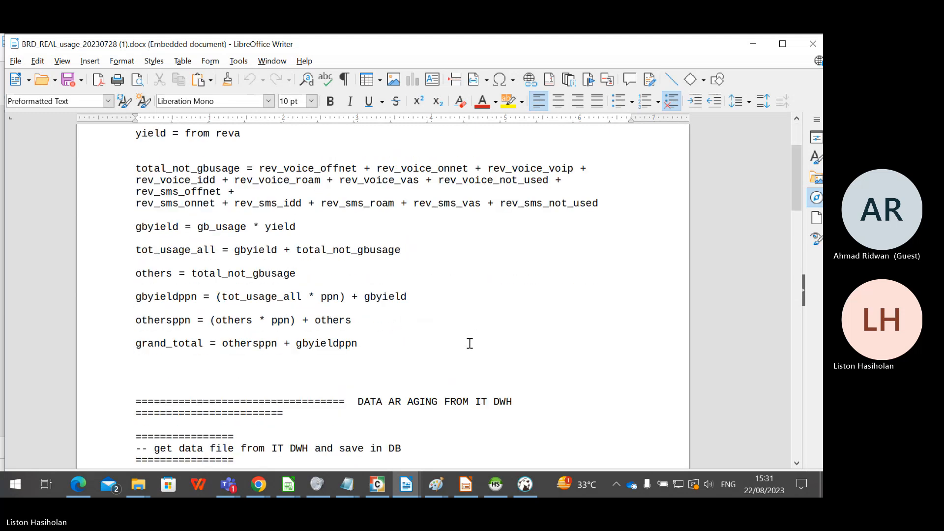
pyautogui.scroll(-1, 470, 343)
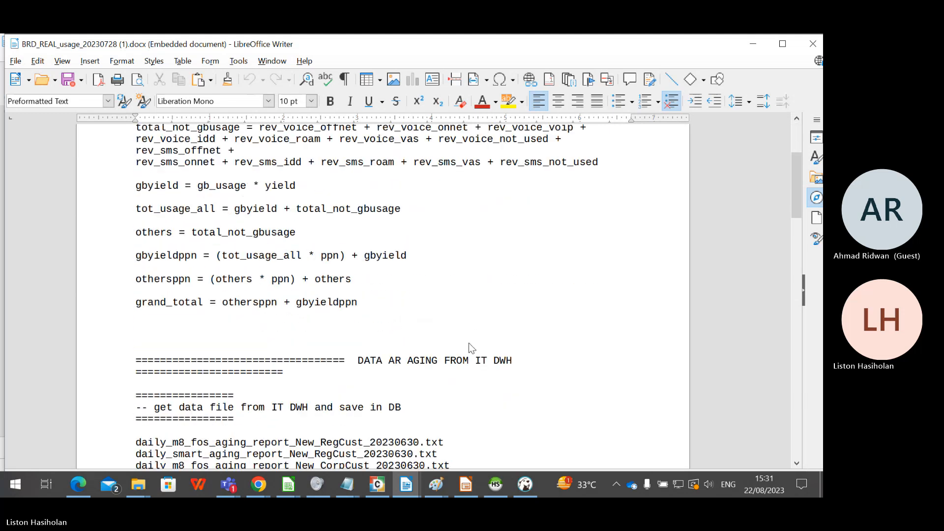
pyautogui.scroll(4, 469, 343)
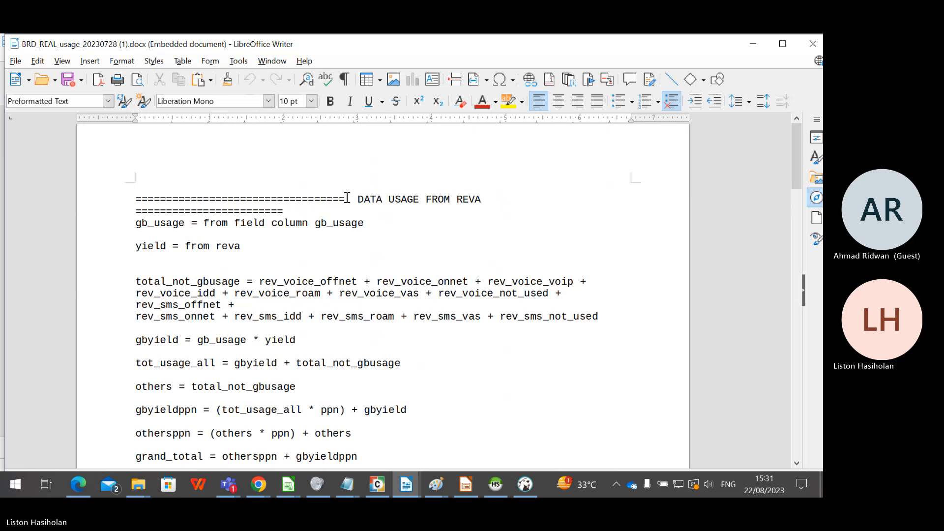
pyautogui.moveTo(358, 197); pyautogui.dragTo(484, 202)
pyautogui.scroll(-5, 477, 226)
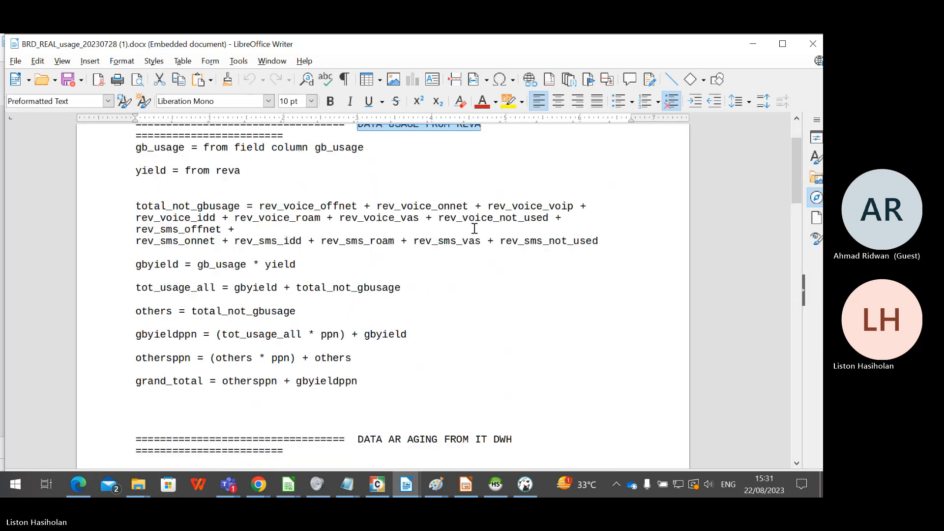
pyautogui.moveTo(357, 322); pyautogui.dragTo(505, 317)
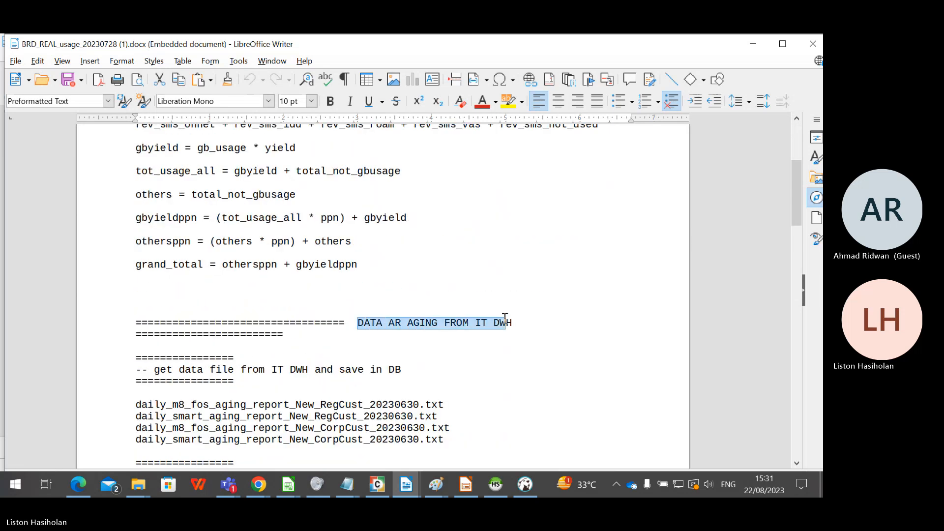
# Compare the REVA formulas with the AR aging section again, reading down to the monthly remaining-AR query.
pyautogui.scroll(-6, 416, 369)
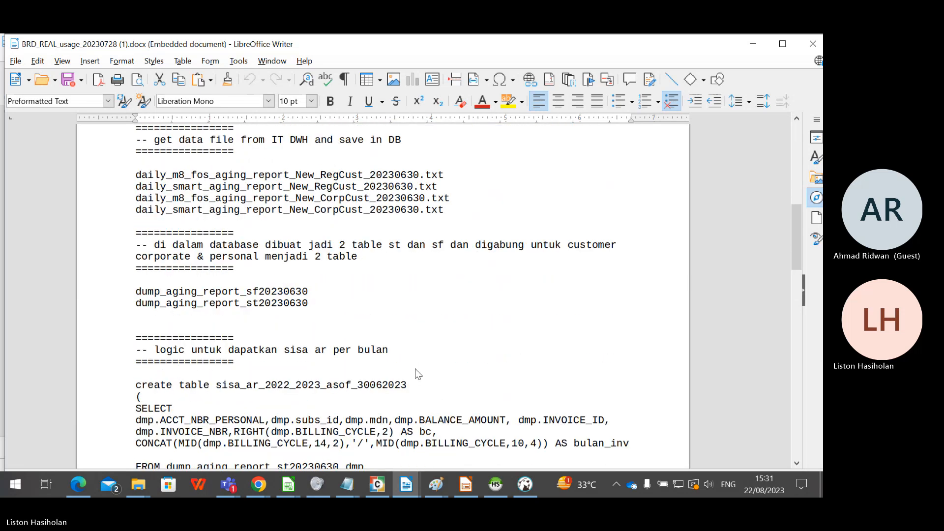
pyautogui.scroll(15, 416, 358)
pyautogui.scroll(-4, 415, 347)
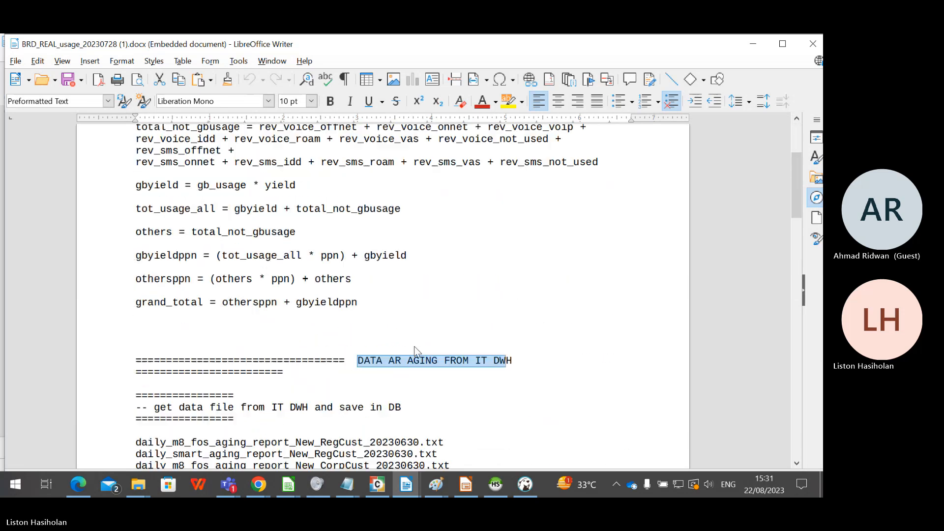
pyautogui.scroll(4, 414, 350)
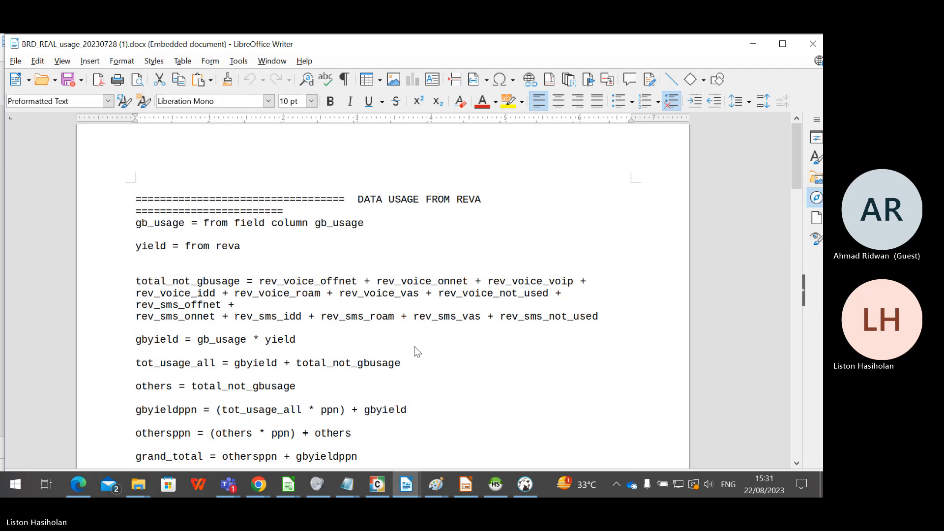
pyautogui.scroll(-7, 414, 350)
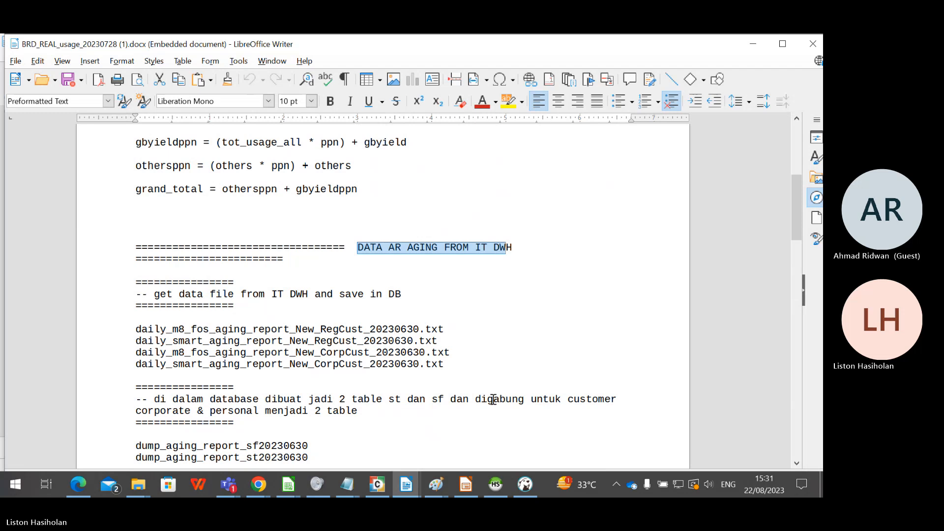
pyautogui.scroll(-3, 493, 399)
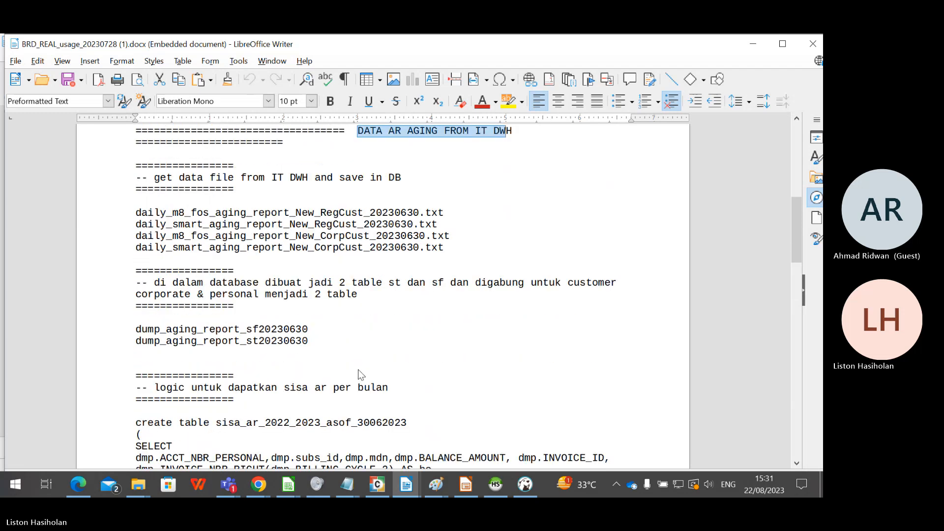
pyautogui.scroll(-2, 358, 368)
pyautogui.scroll(-1, 297, 357)
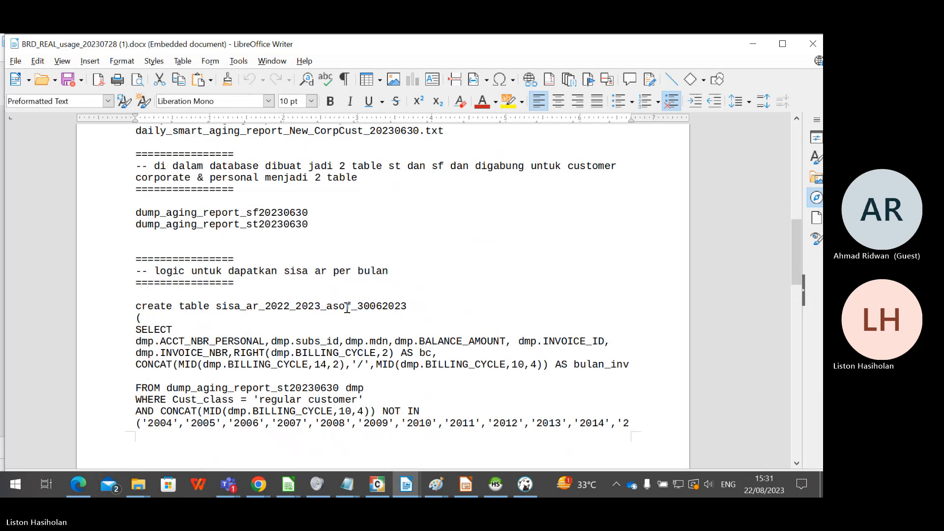
# Add a tab-spaced comment starting with "---" after the "create table sisa_ar_2022_2023_asof_30062023" line.
pyautogui.doubleClick(378, 306)
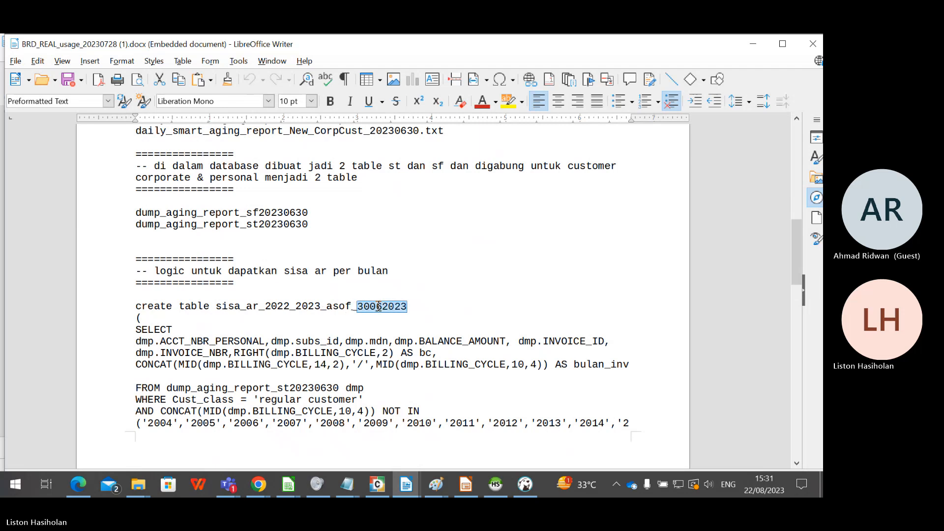
pyautogui.click(409, 305)
pyautogui.press('Tab')
pyautogui.press('Tab')
pyautogui.write('---iotn')
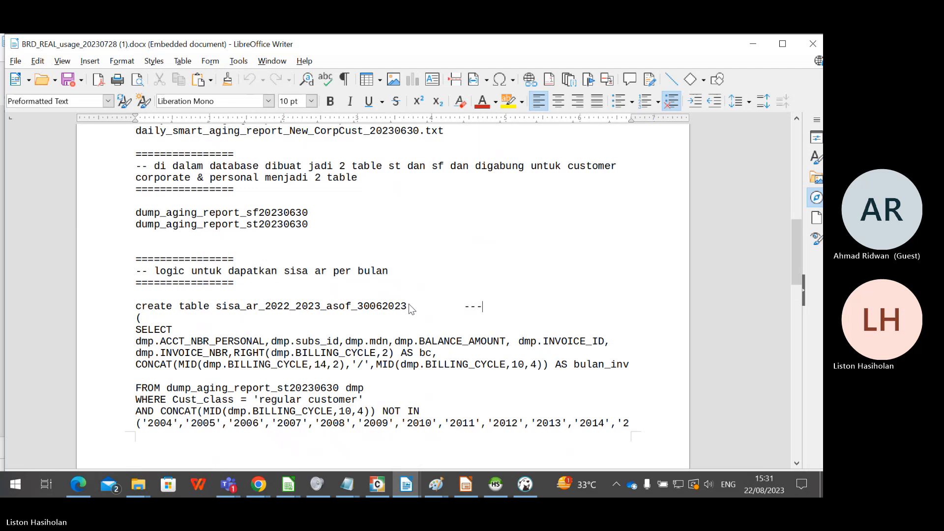
pyautogui.press('BackSpace')
pyautogui.press('BackSpace')
pyautogui.press('BackSpace')
pyautogui.write('ton')
# Return to the document's start and review the REVA usage formulas, from gb_usage and yield down to grand_total.
pyautogui.hotkey('ctrl', 'Home')
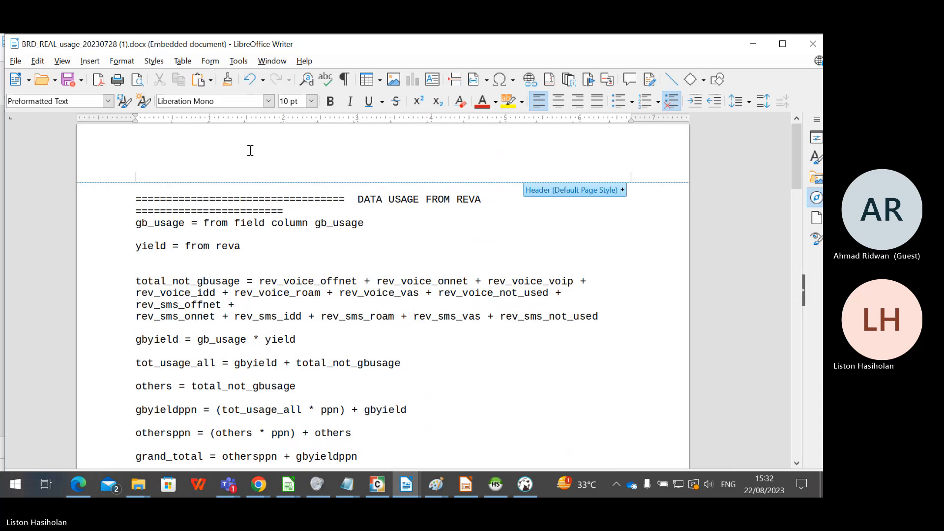
pyautogui.click(511, 364)
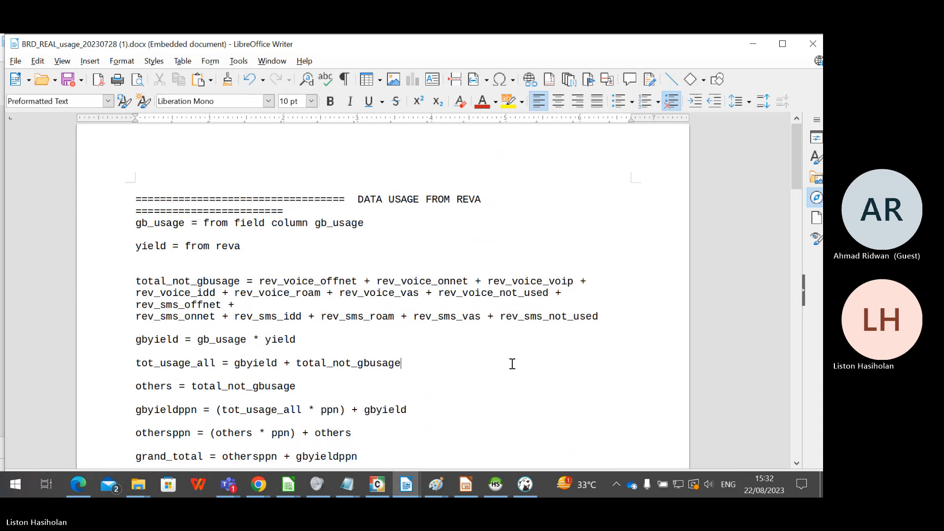
pyautogui.click(633, 217)
pyautogui.click(498, 360)
pyautogui.click(416, 279)
pyautogui.scroll(-5, 417, 261)
pyautogui.scroll(5, 398, 244)
pyautogui.click(401, 232)
# Reread the sf period filter, the amount_ar_sisa summing query and the cek_kondisi rules against the REVA formulas.
pyautogui.scroll(-3, 396, 294)
pyautogui.scroll(-15, 394, 294)
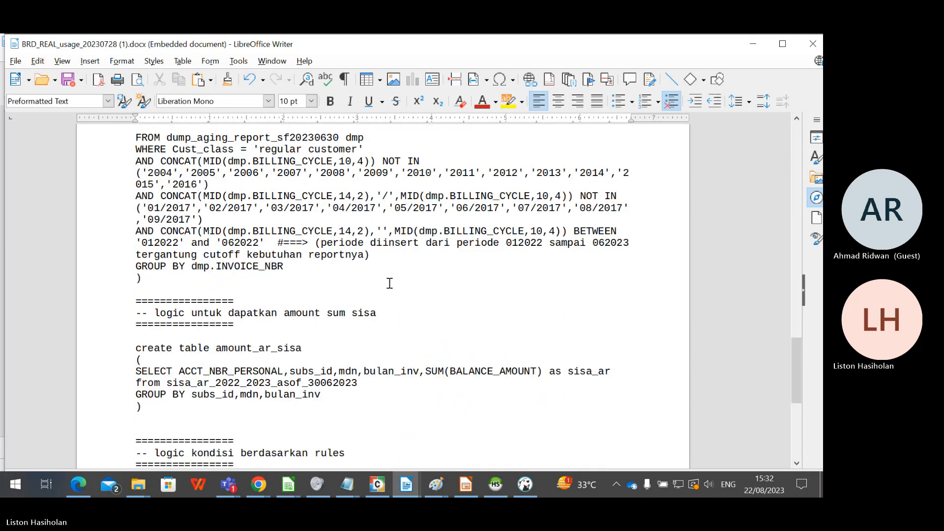
pyautogui.scroll(-2, 390, 283)
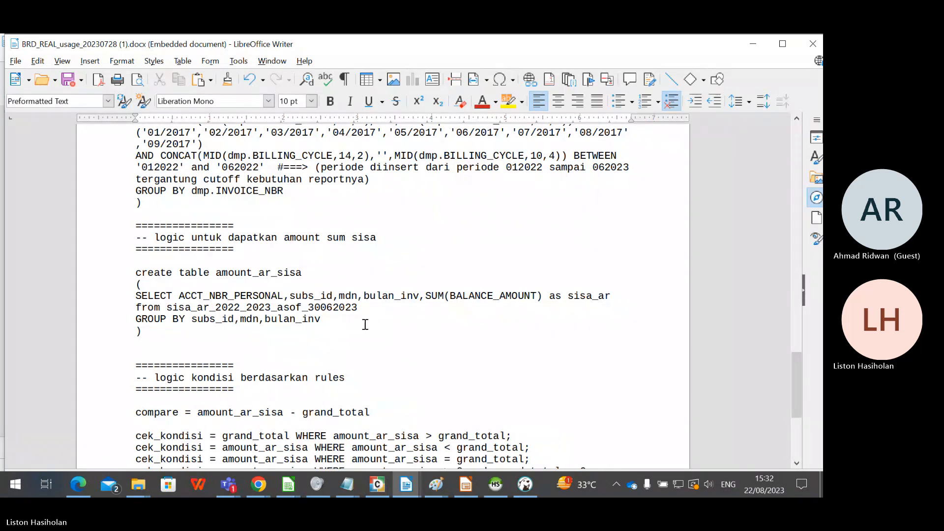
pyautogui.scroll(-5, 365, 325)
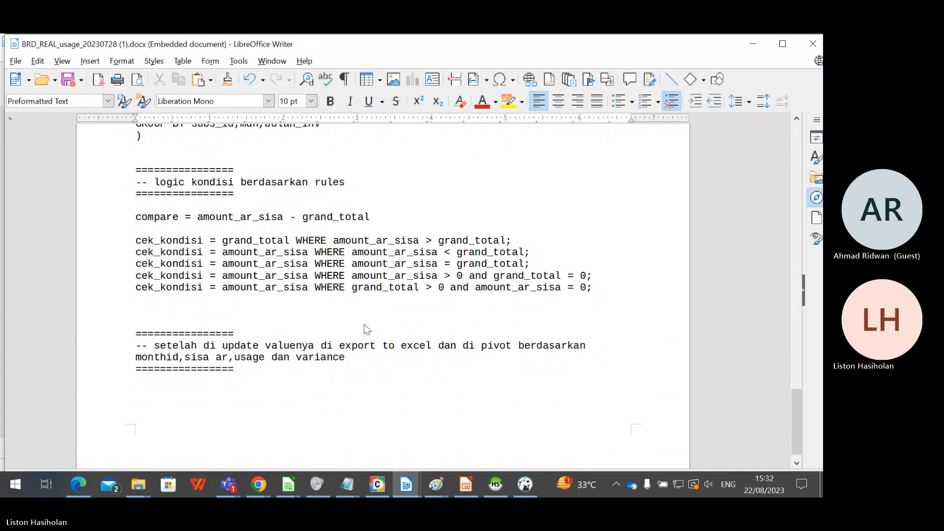
pyautogui.scroll(1, 366, 329)
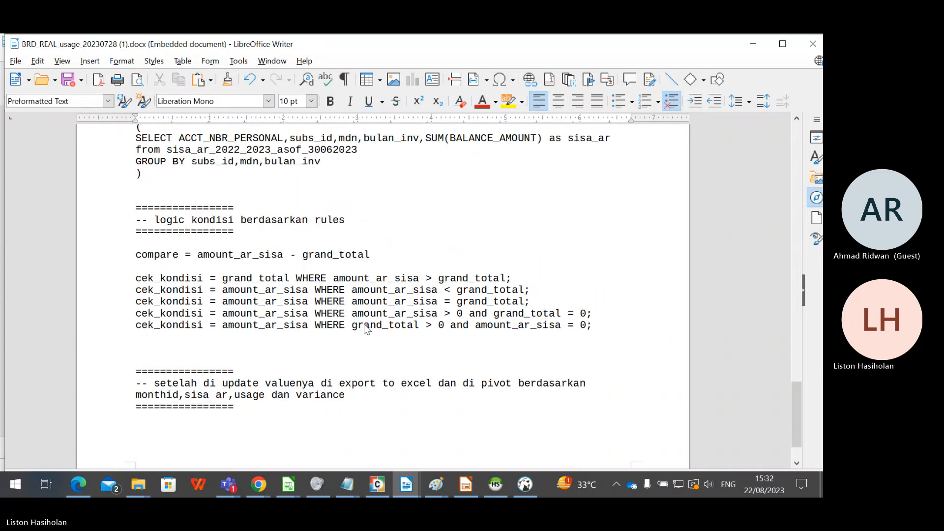
pyautogui.scroll(3, 365, 329)
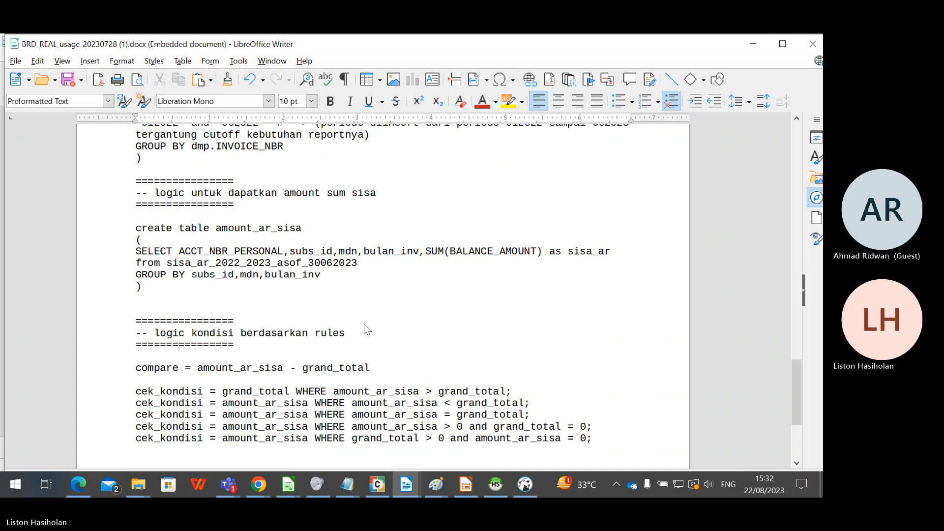
pyautogui.scroll(1, 366, 329)
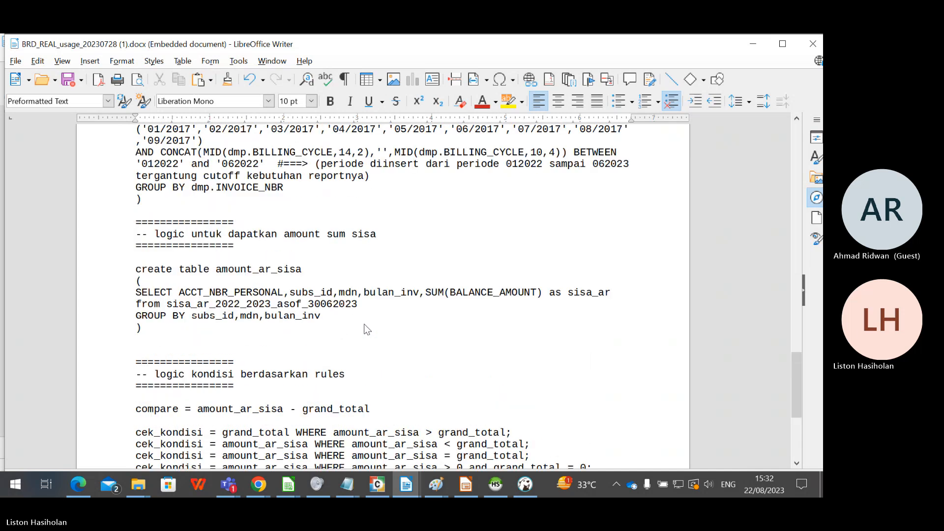
pyautogui.scroll(4, 366, 329)
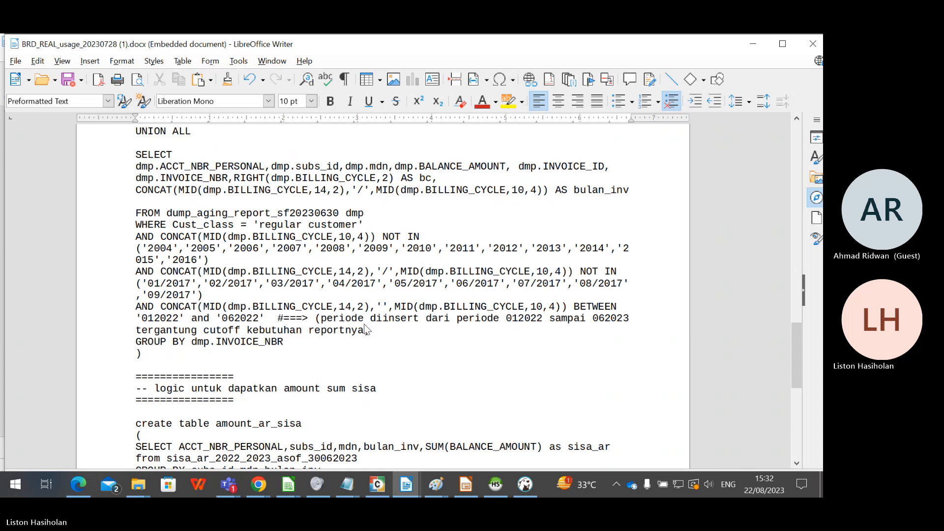
pyautogui.scroll(20, 366, 328)
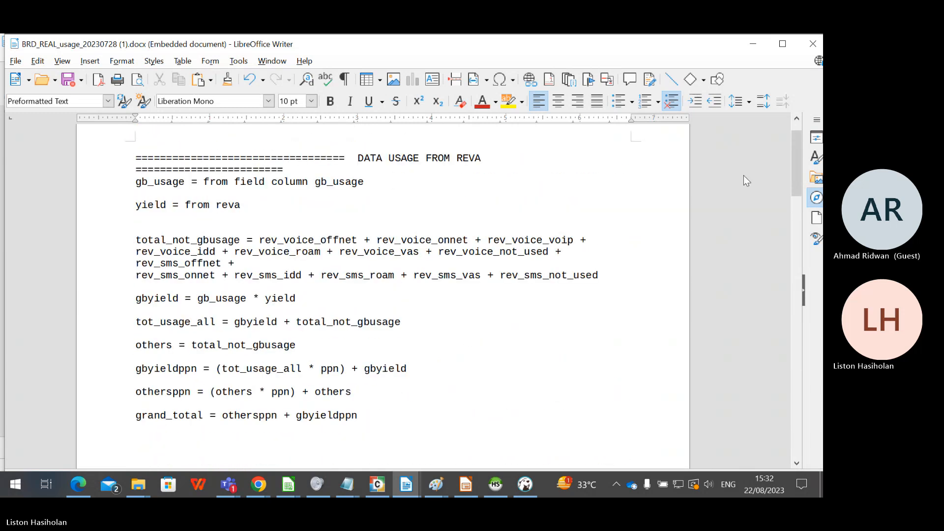
# Close the embedded logic document and show the desktop.
pyautogui.click(810, 43)
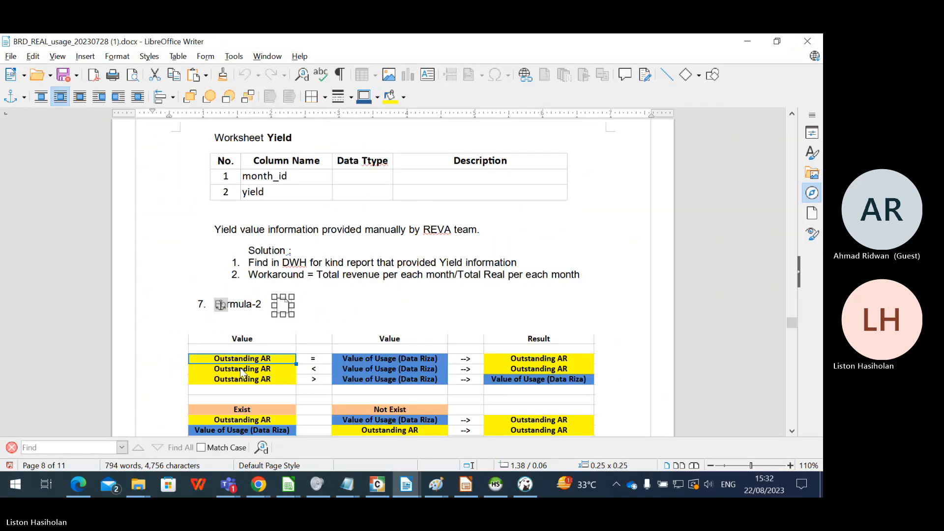
pyautogui.click(525, 486)
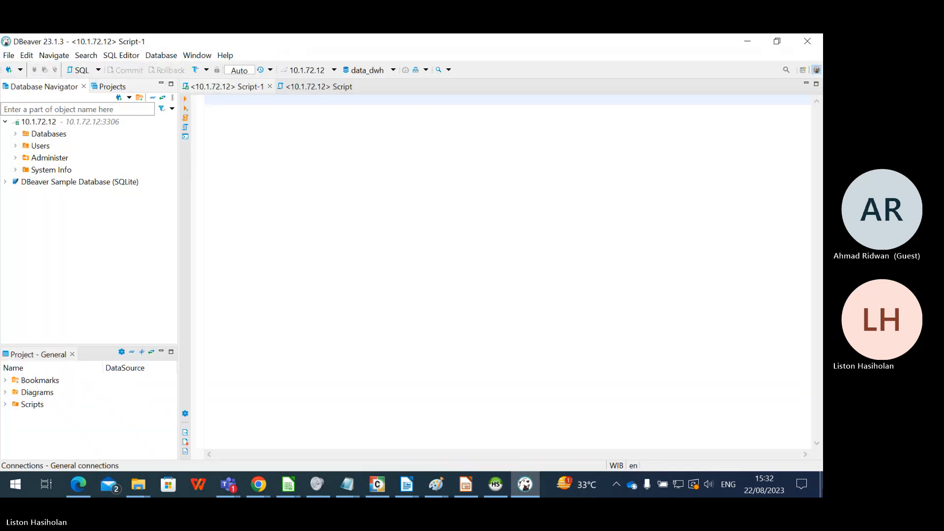
pyautogui.click(822, 487)
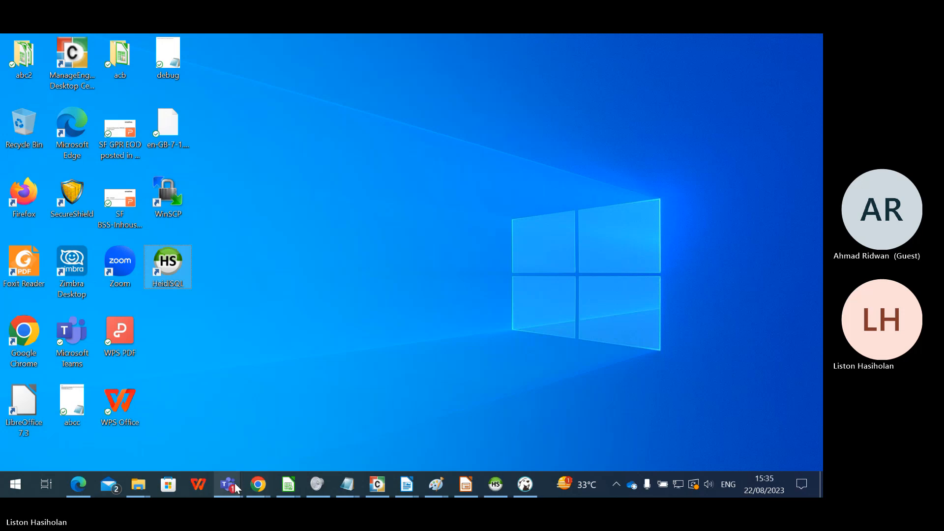
# Switch to the Microsoft Teams meeting window and stop sharing the screen.
pyautogui.moveTo(235, 486)
pyautogui.click(251, 418)
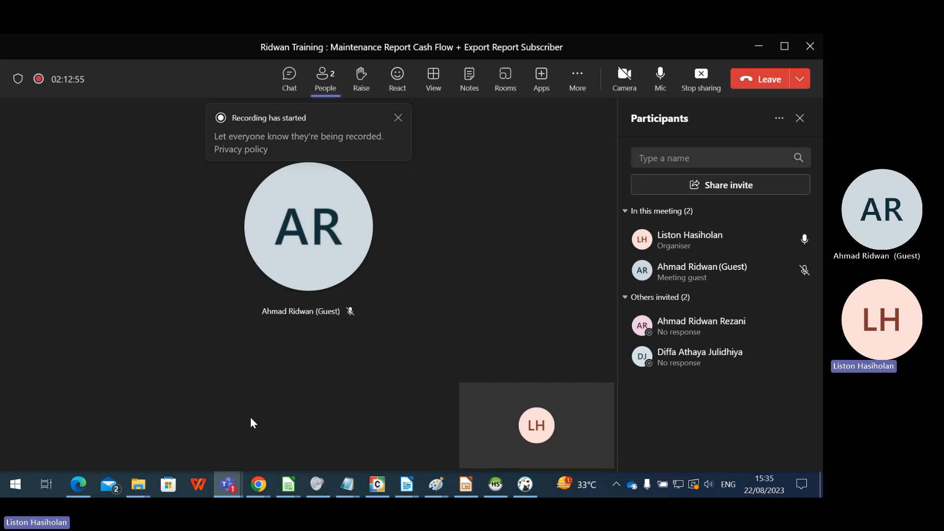
pyautogui.click(702, 83)
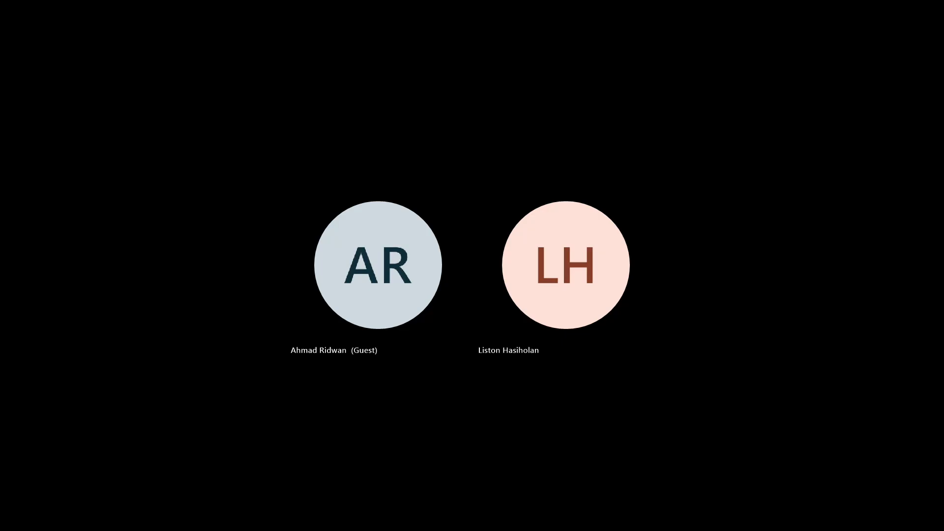